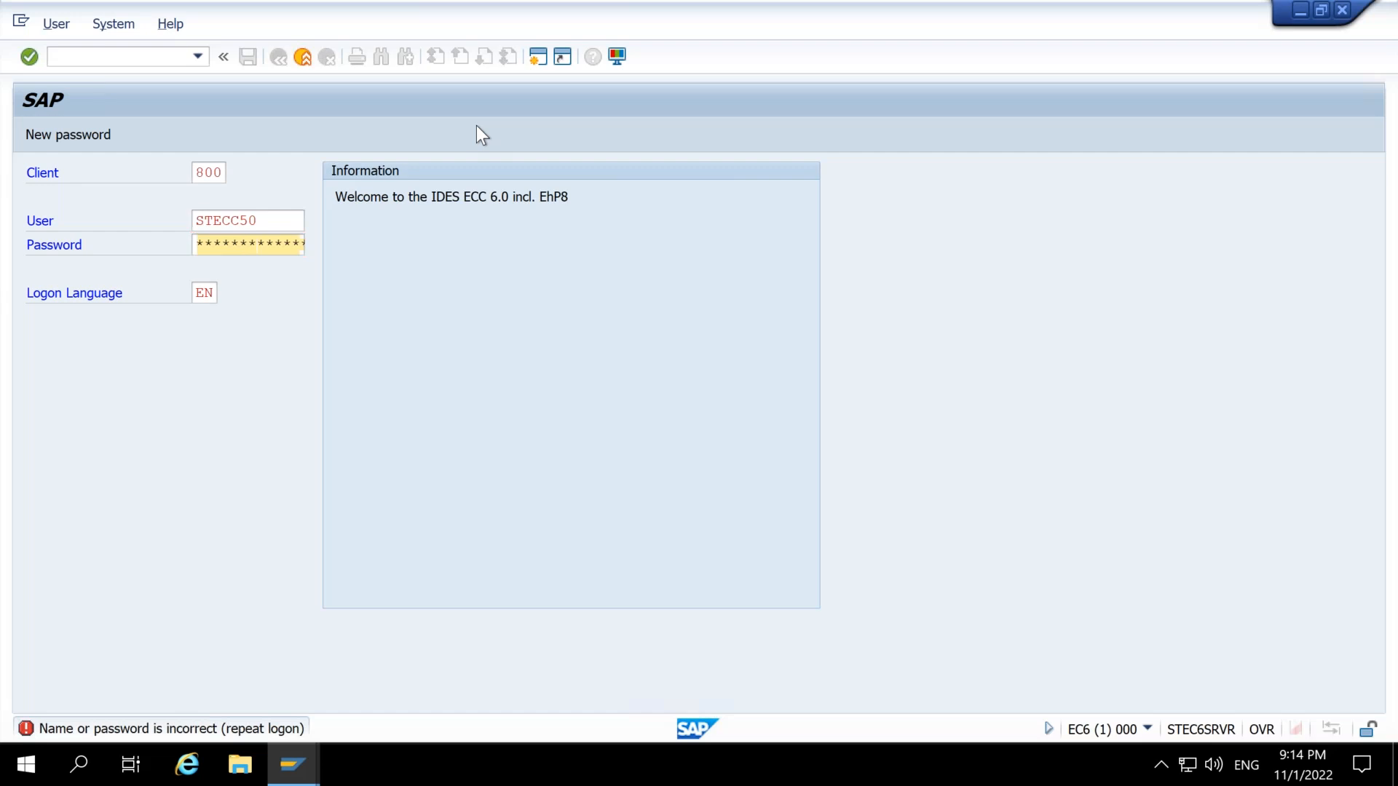
Step: Complete the logon and open the Project Builder with transaction cj20n
{"action": "key", "text": "Return"}
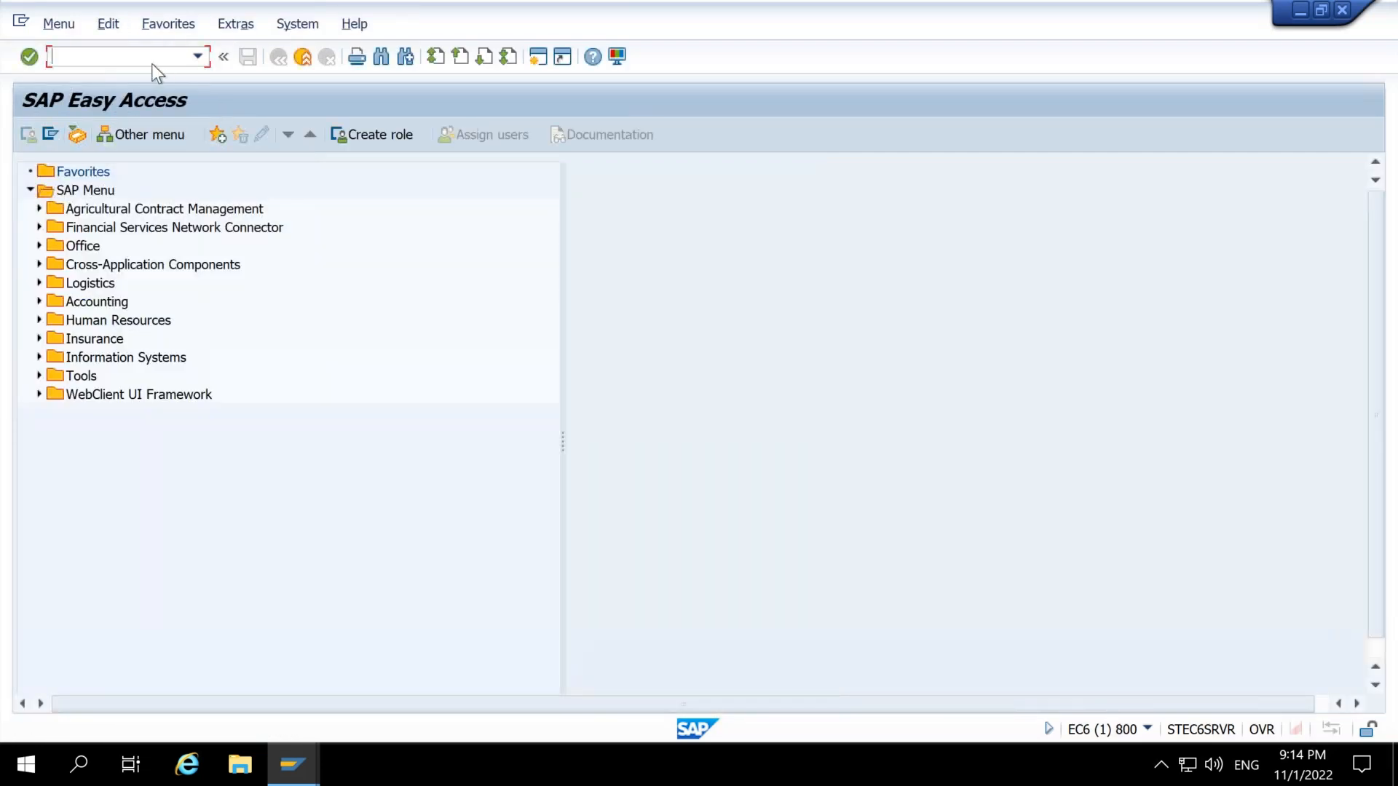
{"action": "type", "text": "cj20n"}
{"action": "key", "text": "Return"}
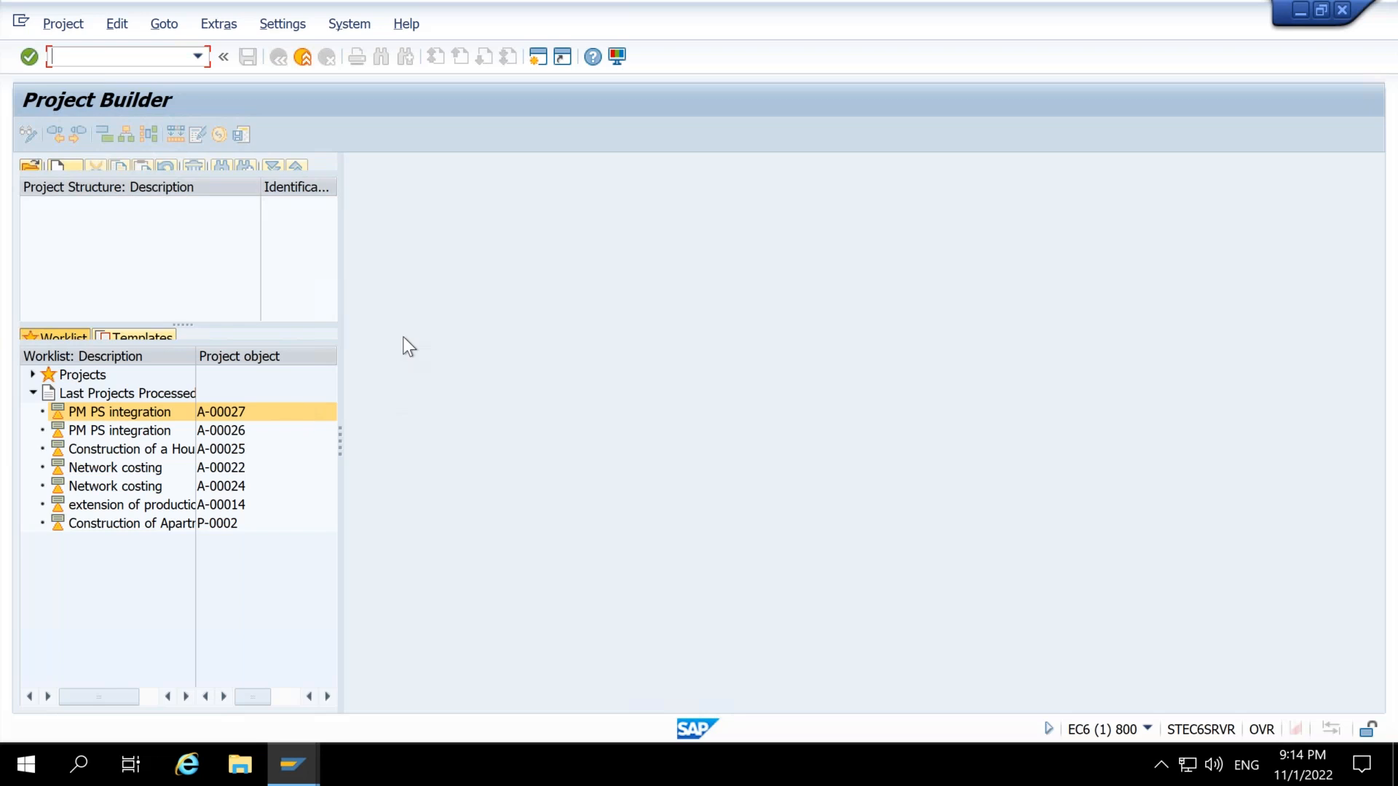
Step: Open the project budget profile overview with transaction OPS9 and position the list at entries beginning with Z
{"action": "type", "text": "/nops9"}
{"action": "key", "text": "Return"}
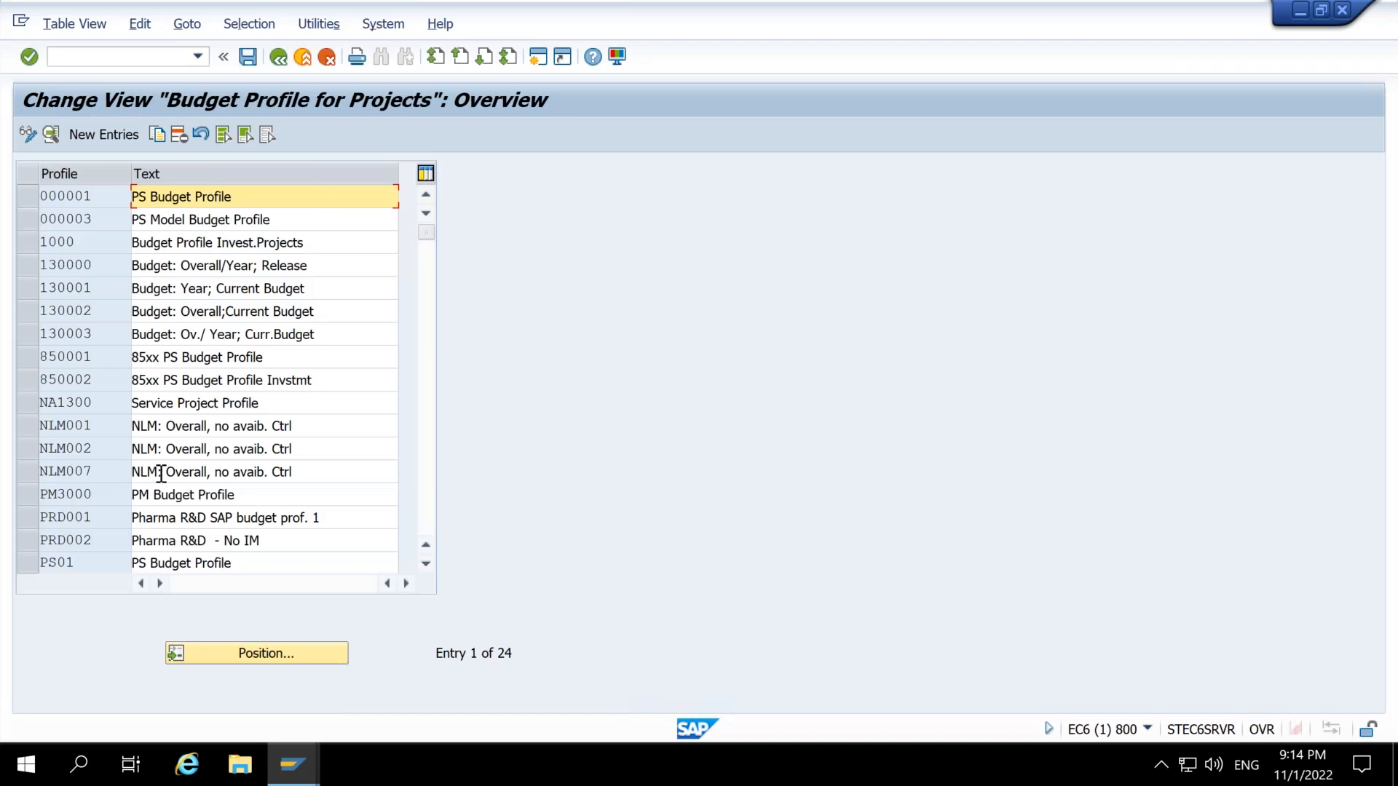
{"action": "left_click", "coordinate": [236, 652]}
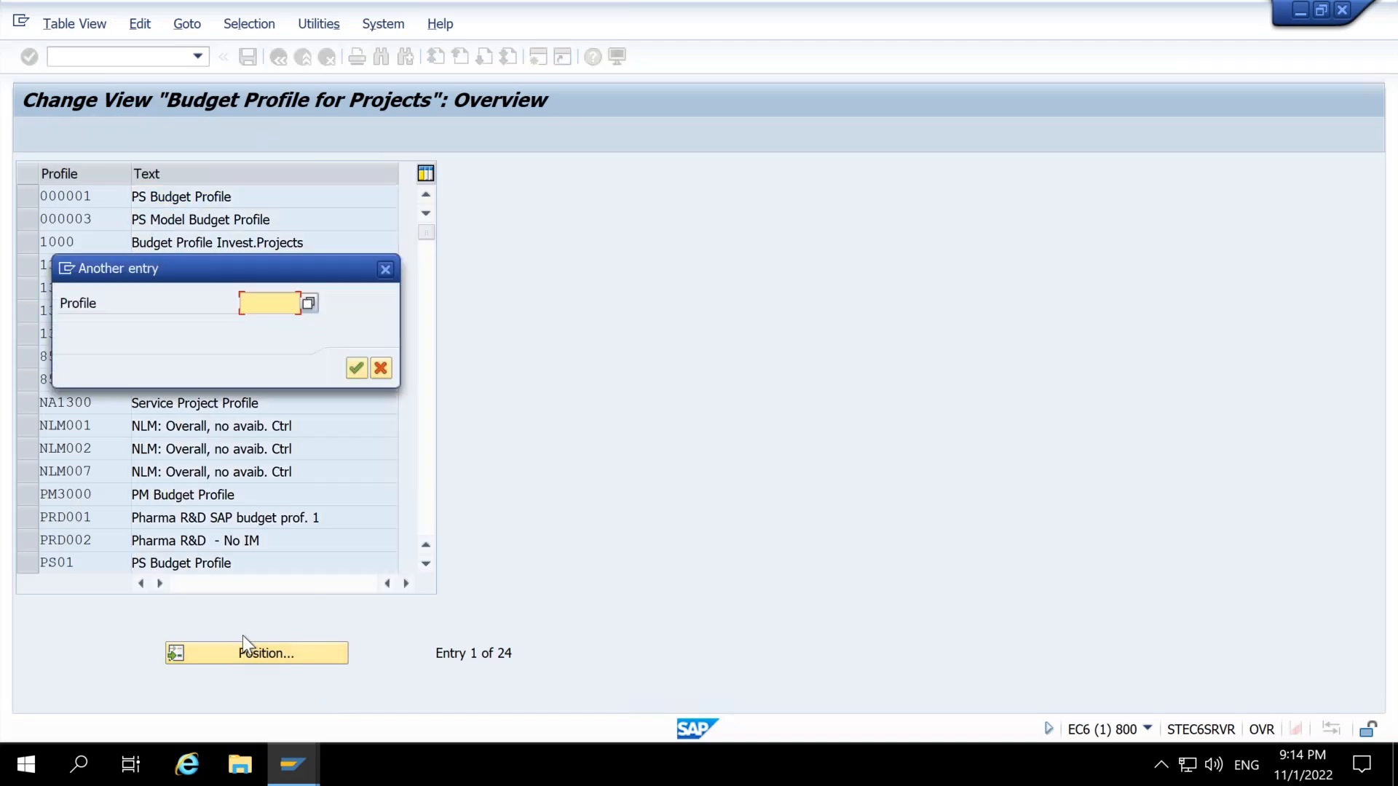
{"action": "type", "text": "Z"}
{"action": "key", "text": "Return"}
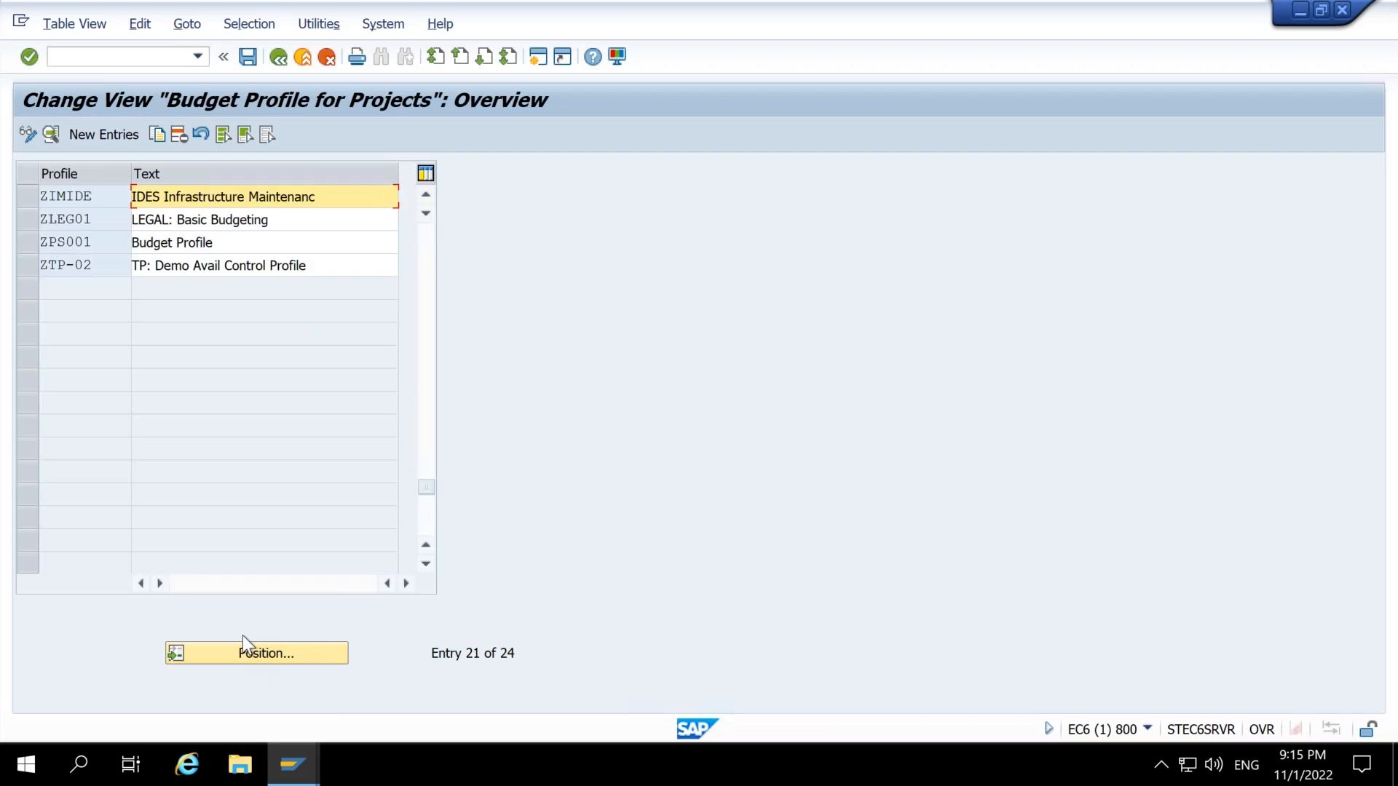
Step: Look through the budget profile list and display the details of profile Z1000, Invest.Projects MyOne
{"action": "left_click", "coordinate": [212, 645]}
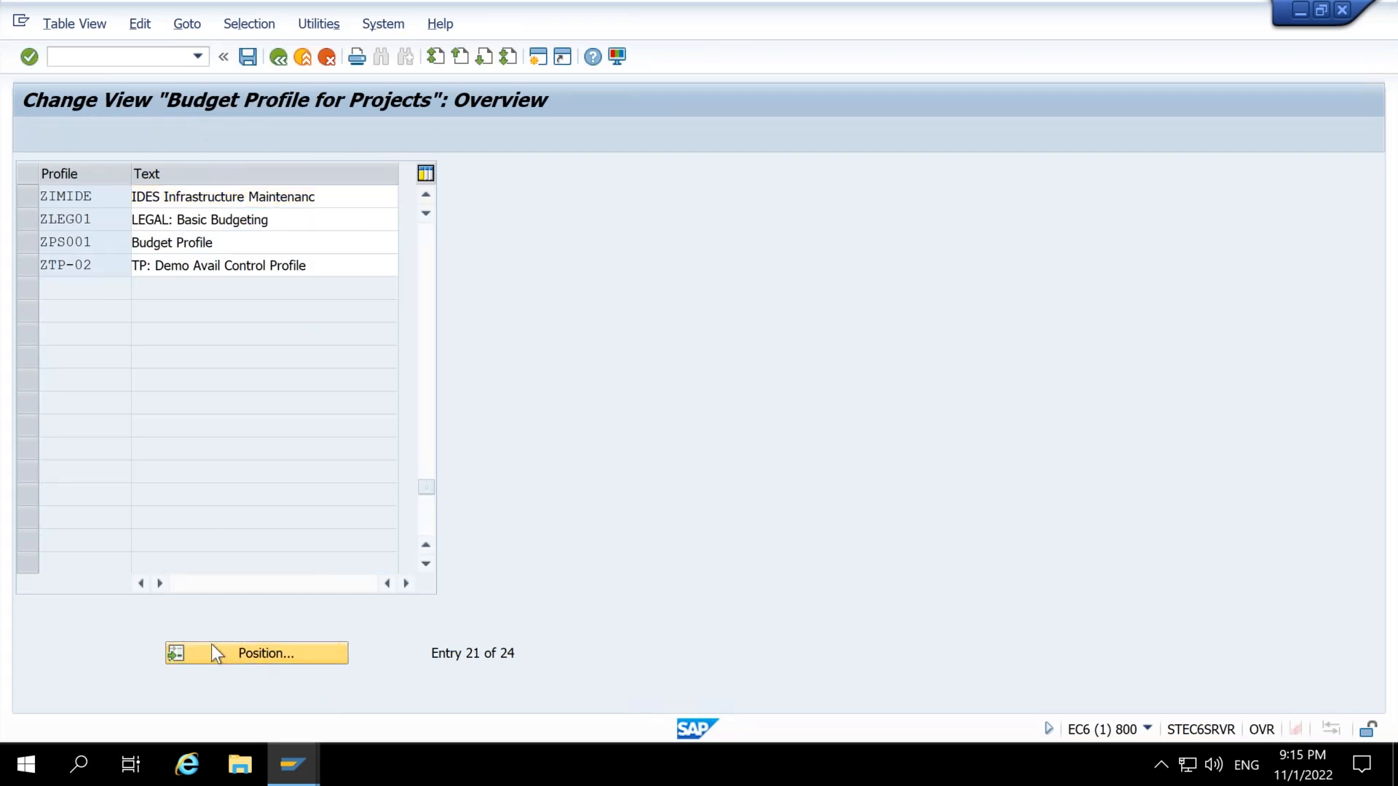
{"action": "type", "text": "9"}
{"action": "key", "text": "Return"}
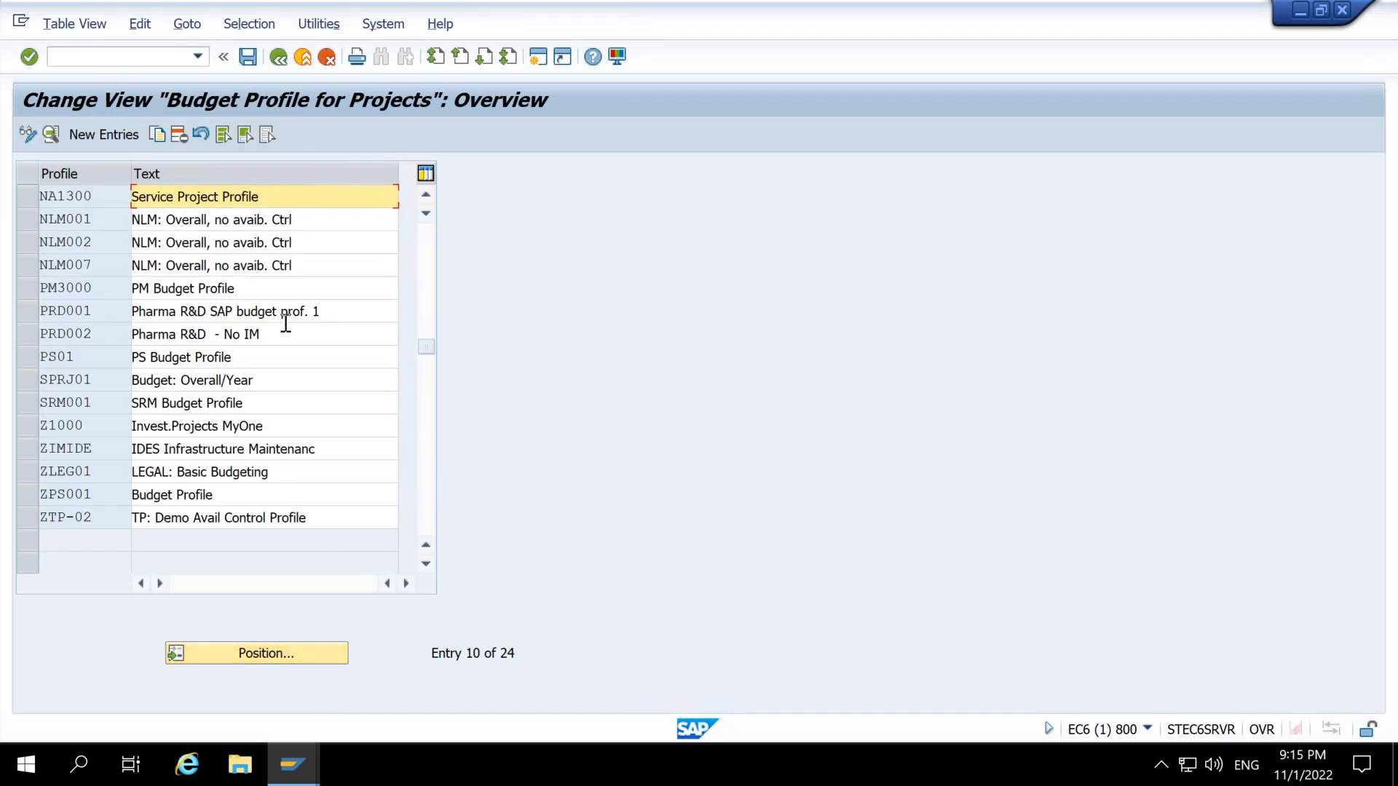
{"action": "left_click_drag", "start_coordinate": [426, 275], "coordinate": [427, 219]}
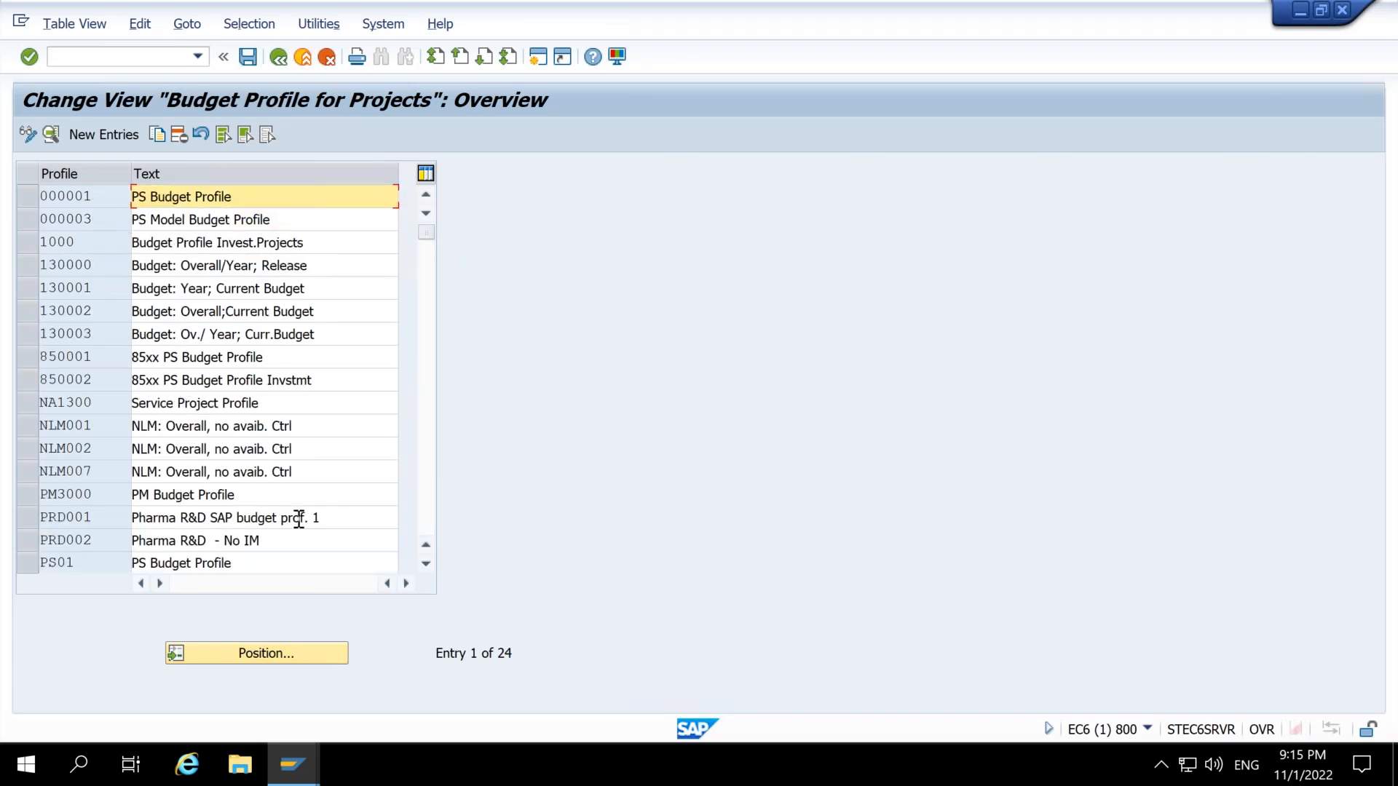
{"action": "left_click", "coordinate": [430, 514]}
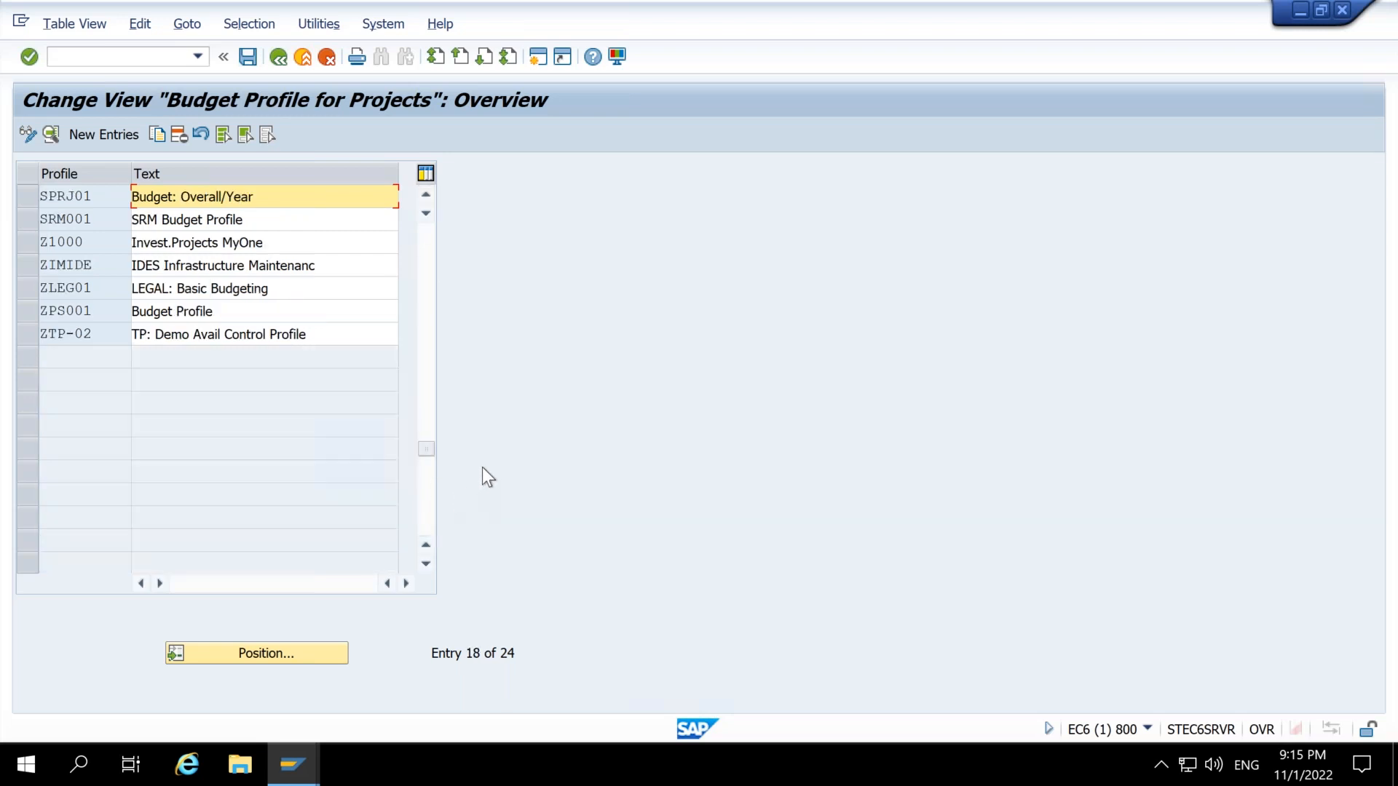
{"action": "left_click", "coordinate": [97, 241]}
{"action": "double_click", "coordinate": [97, 240]}
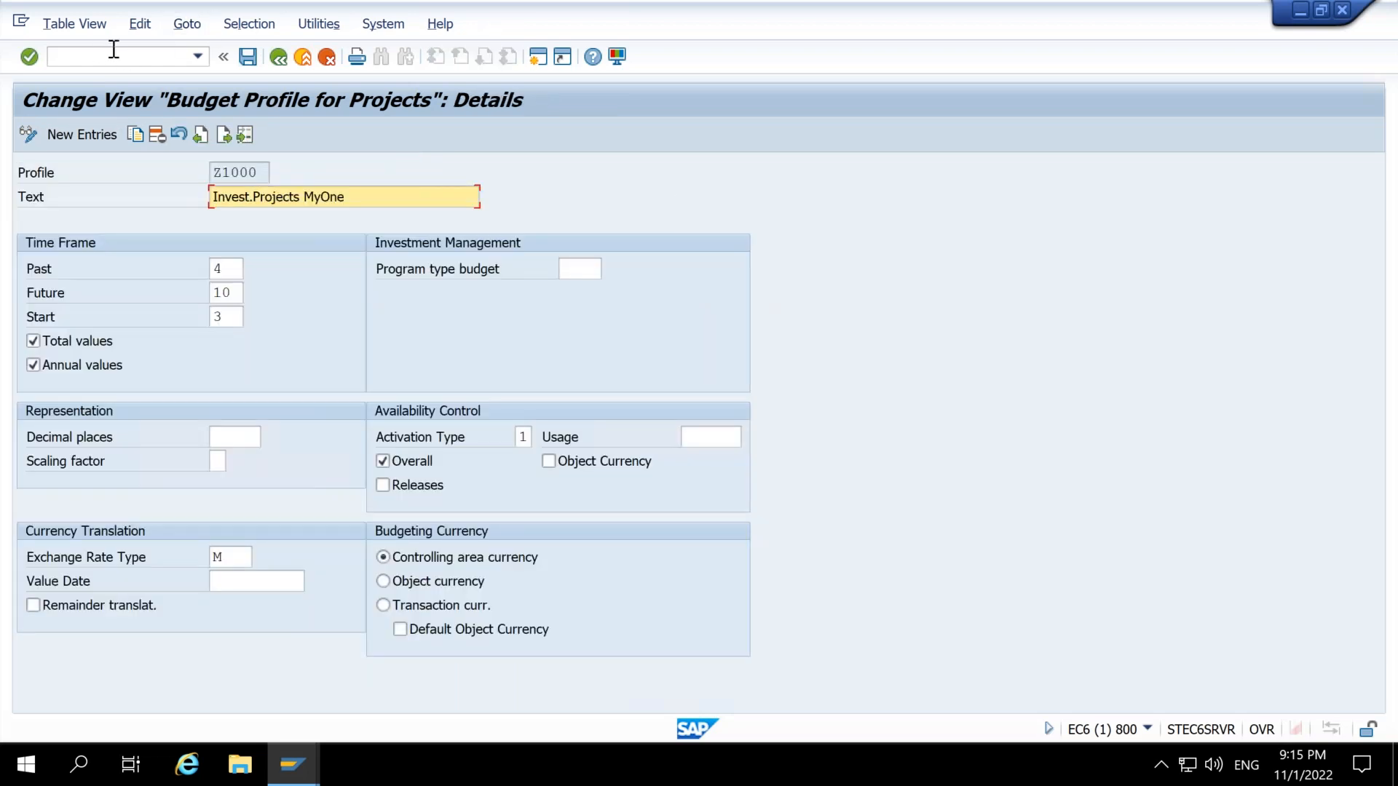
Step: Return to the Project Builder with transaction CJ20N and start creating a new project
{"action": "left_click", "coordinate": [119, 49]}
{"action": "type", "text": "/ncj20n"}
{"action": "key", "text": "Return"}
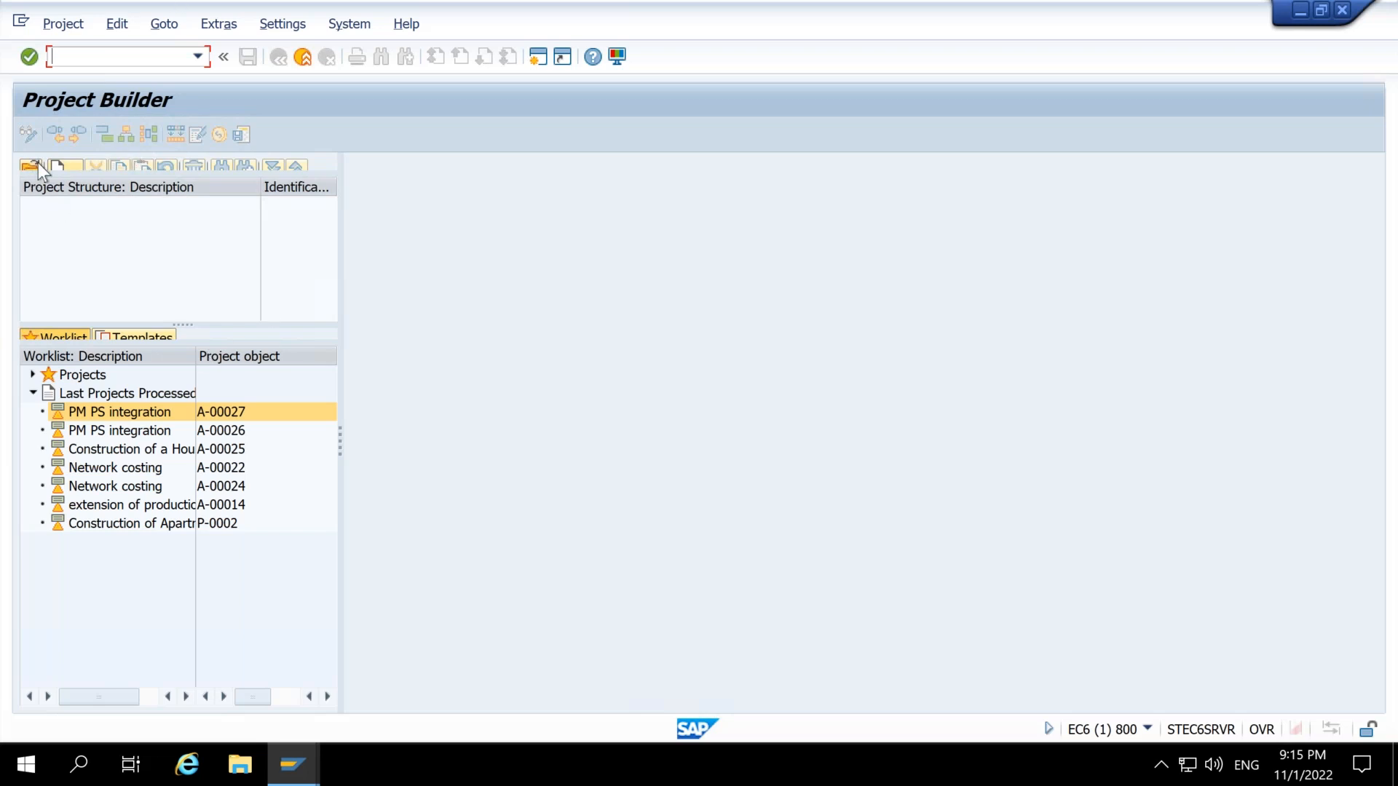
{"action": "left_click", "coordinate": [59, 168]}
{"action": "left_click", "coordinate": [102, 191]}
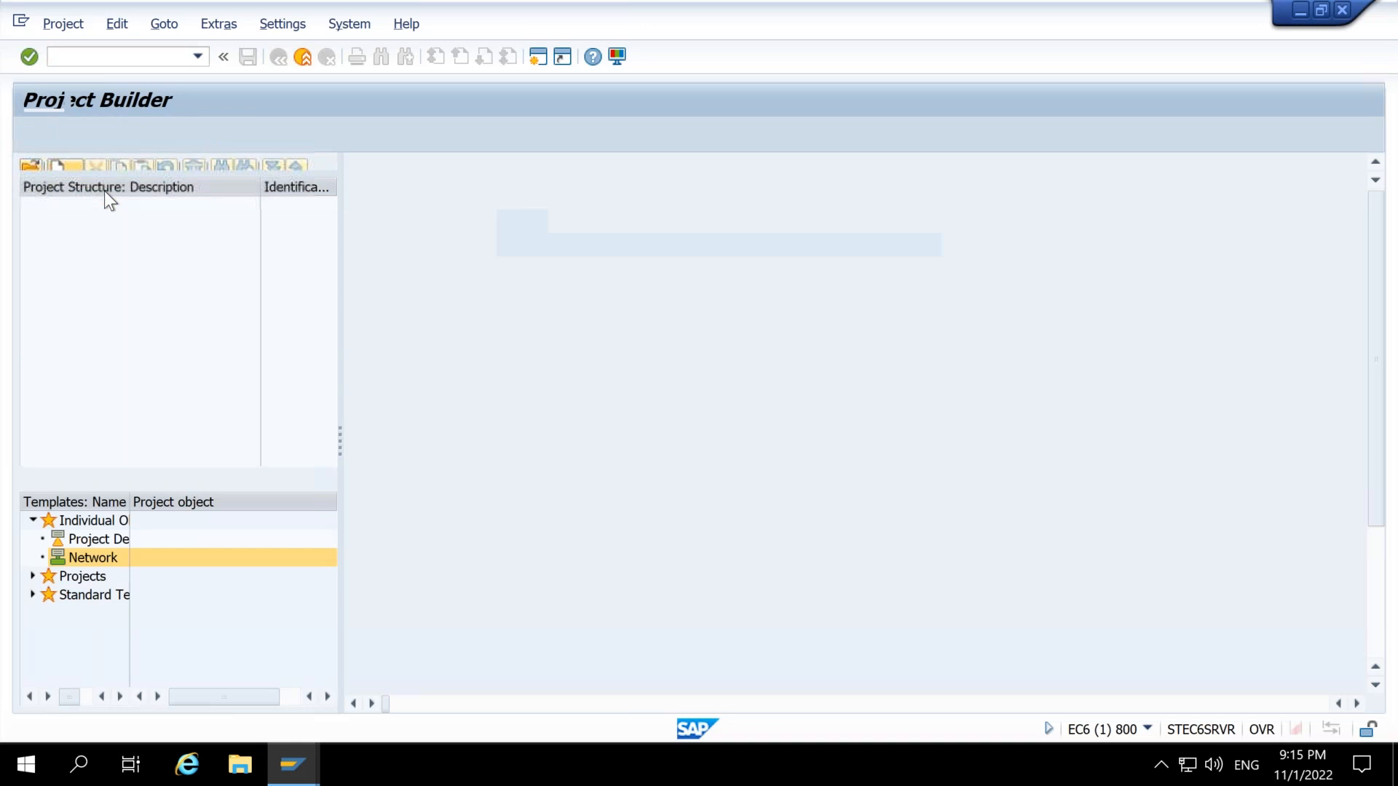
Step: Assign the next free number after A-00027, A-00028, to the project definition and describe it as "250MW solar power project"
{"action": "type", "text": "A-"}
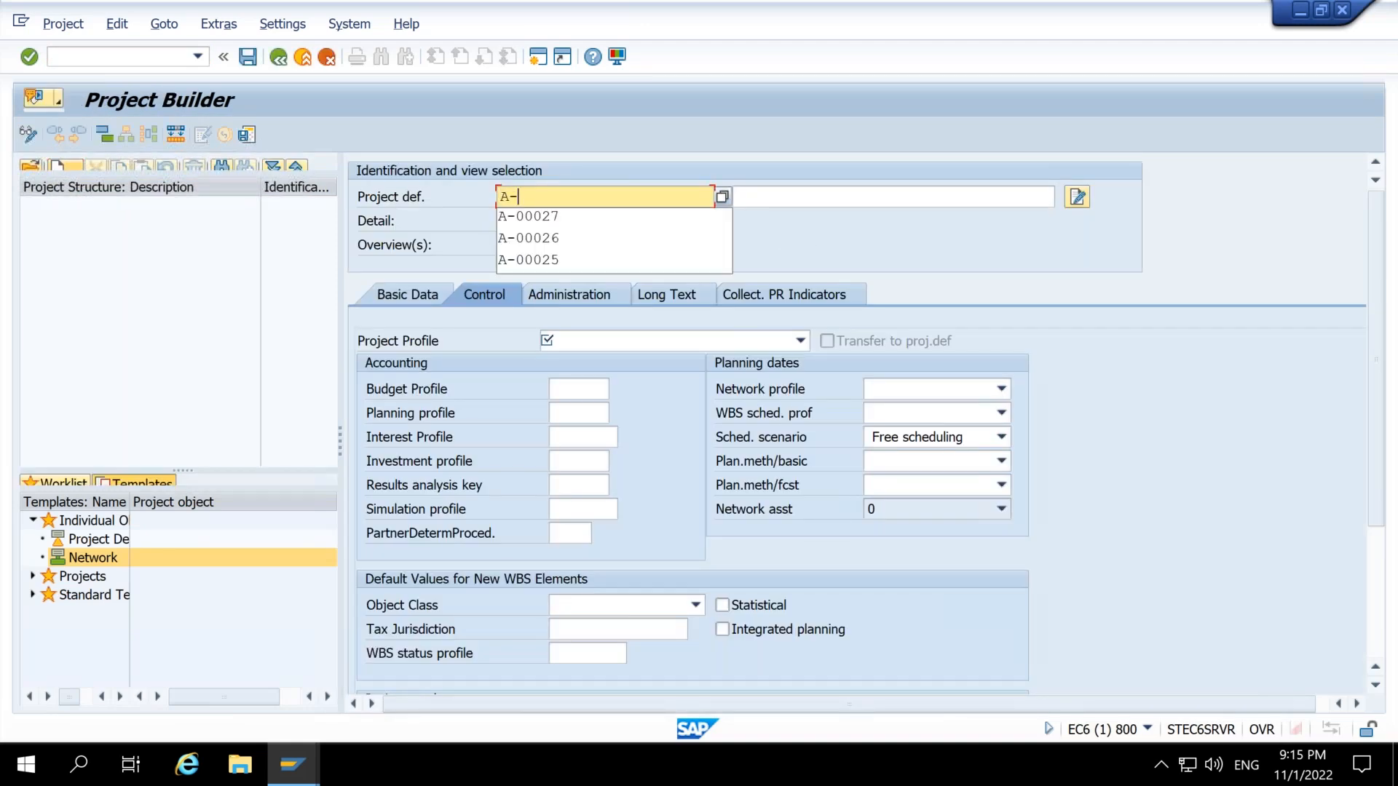
{"action": "key", "text": "Down"}
{"action": "key", "text": "Return"}
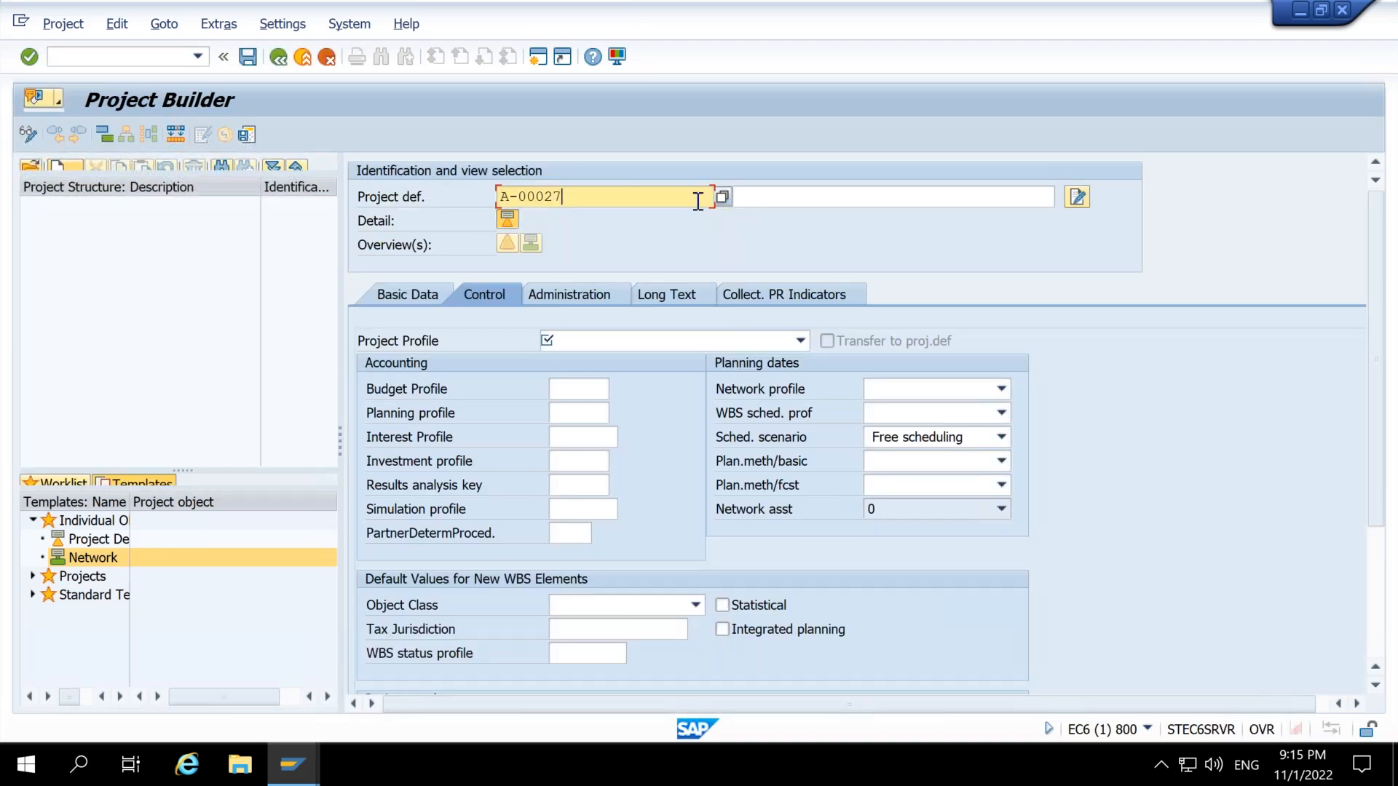
{"action": "key", "text": "Return"}
{"action": "left_click", "coordinate": [723, 199]}
{"action": "key", "text": "Return"}
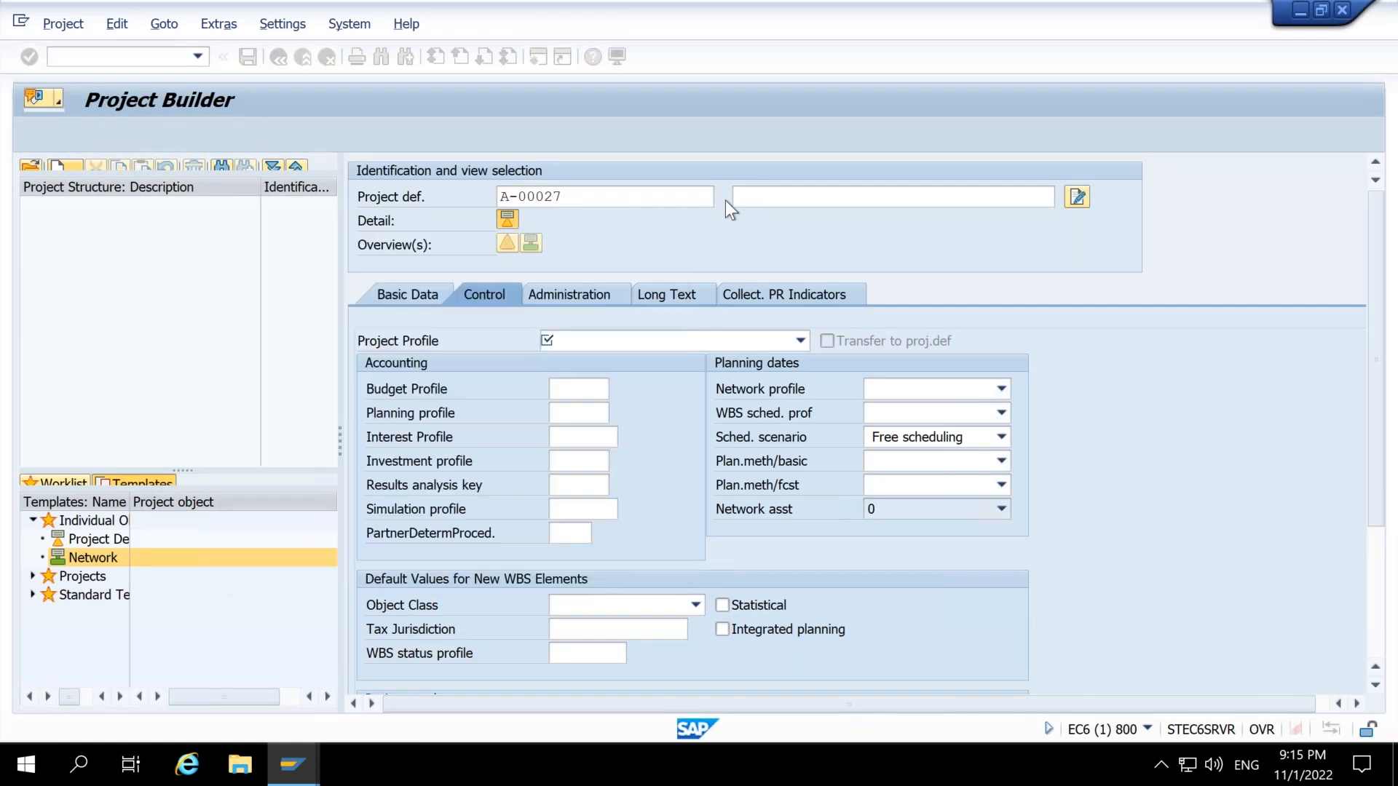
{"action": "left_click", "coordinate": [796, 200]}
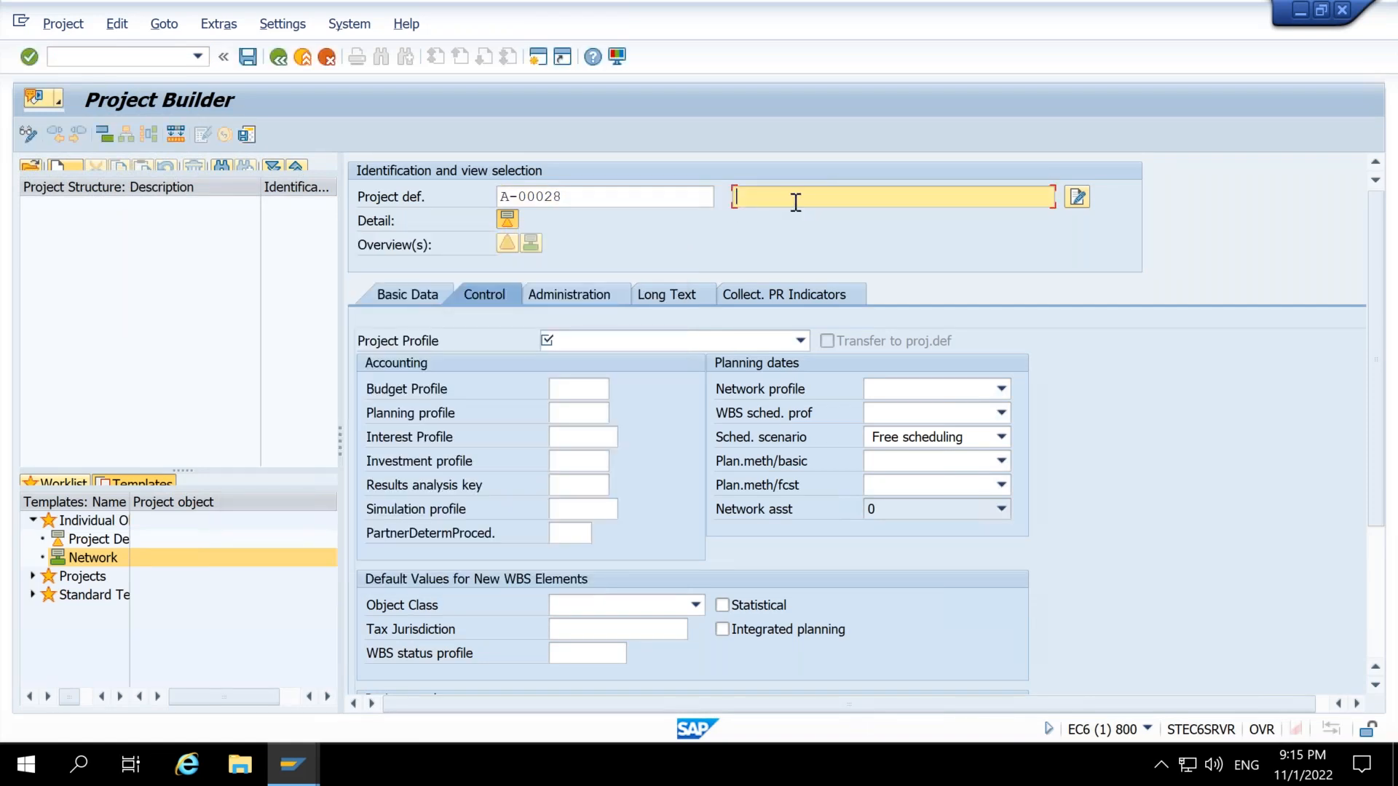
{"action": "type", "text": "250MW solar power project"}
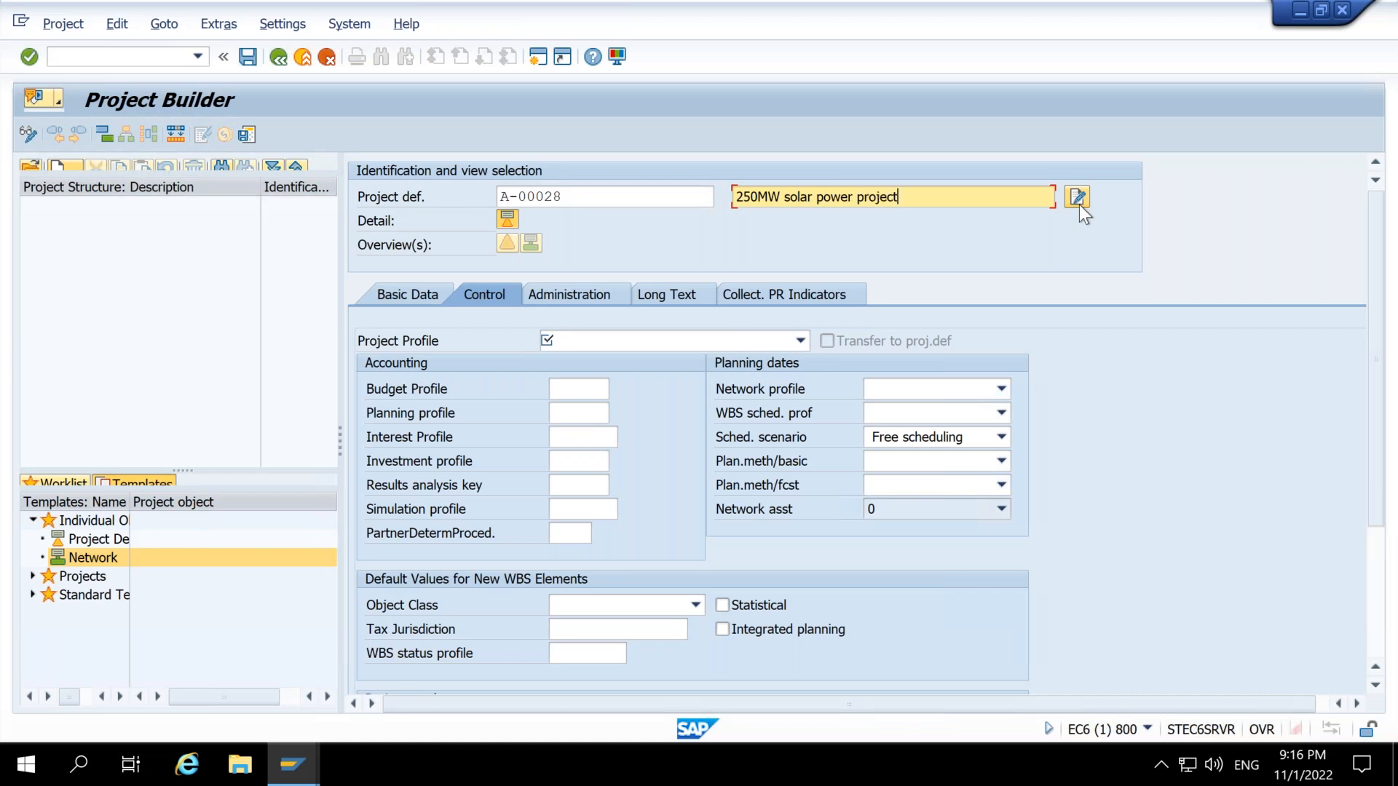
Step: Assign project profile Z9001, Invest.project line-item settl.EU MyOne, to the project definition
{"action": "left_click", "coordinate": [606, 339]}
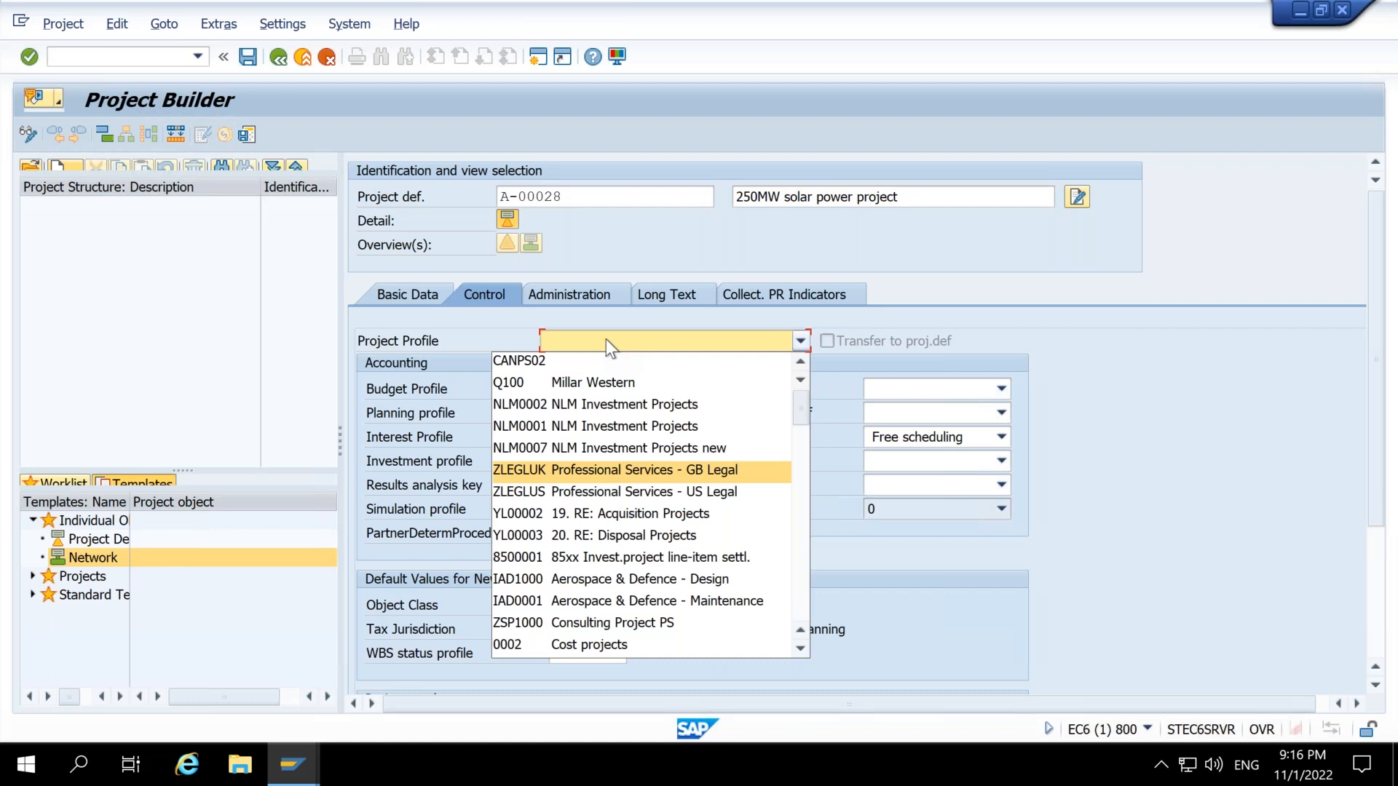
{"action": "left_click_drag", "start_coordinate": [796, 405], "coordinate": [801, 478]}
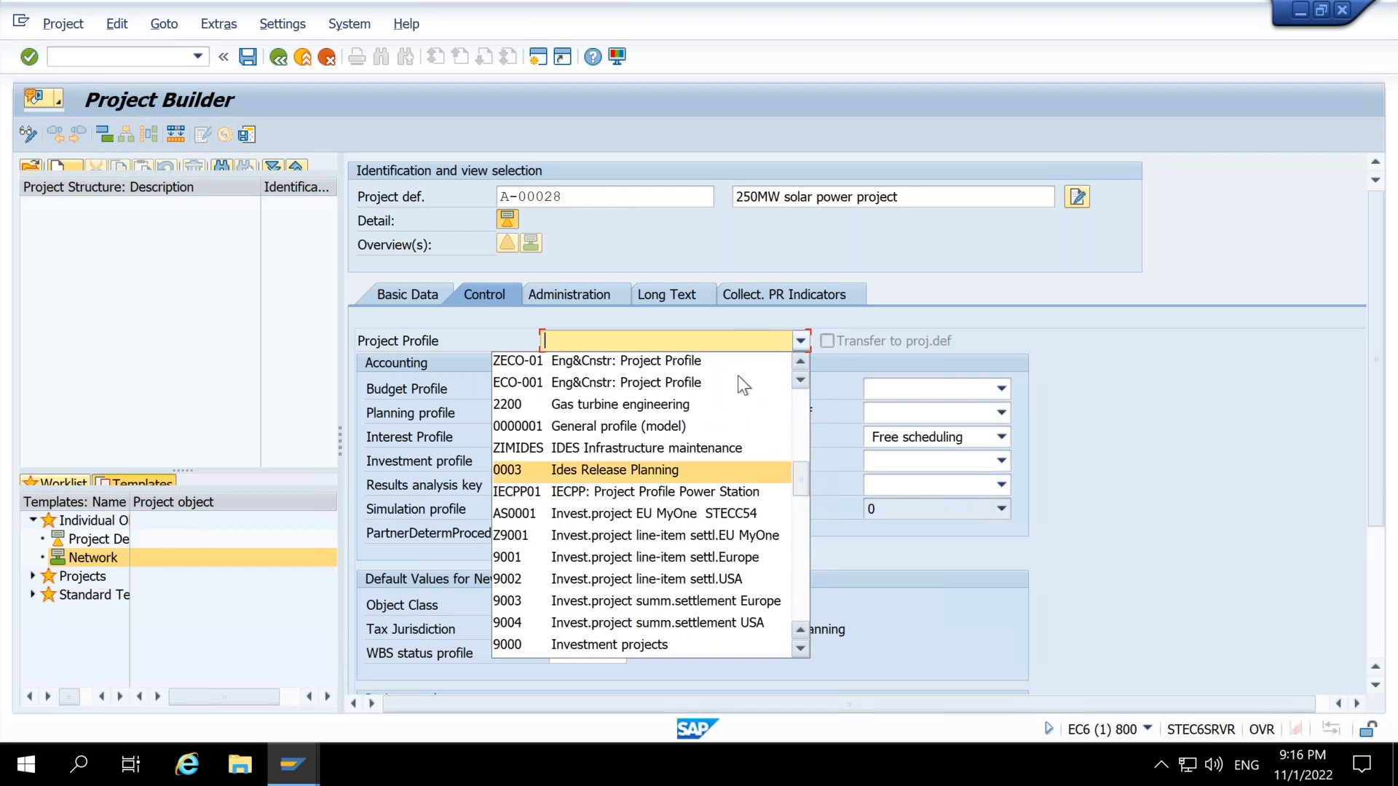
{"action": "scroll", "coordinate": [709, 518], "scroll_direction": "down", "scroll_amount": 7}
{"action": "scroll", "coordinate": [708, 515], "scroll_direction": "down", "scroll_amount": 3}
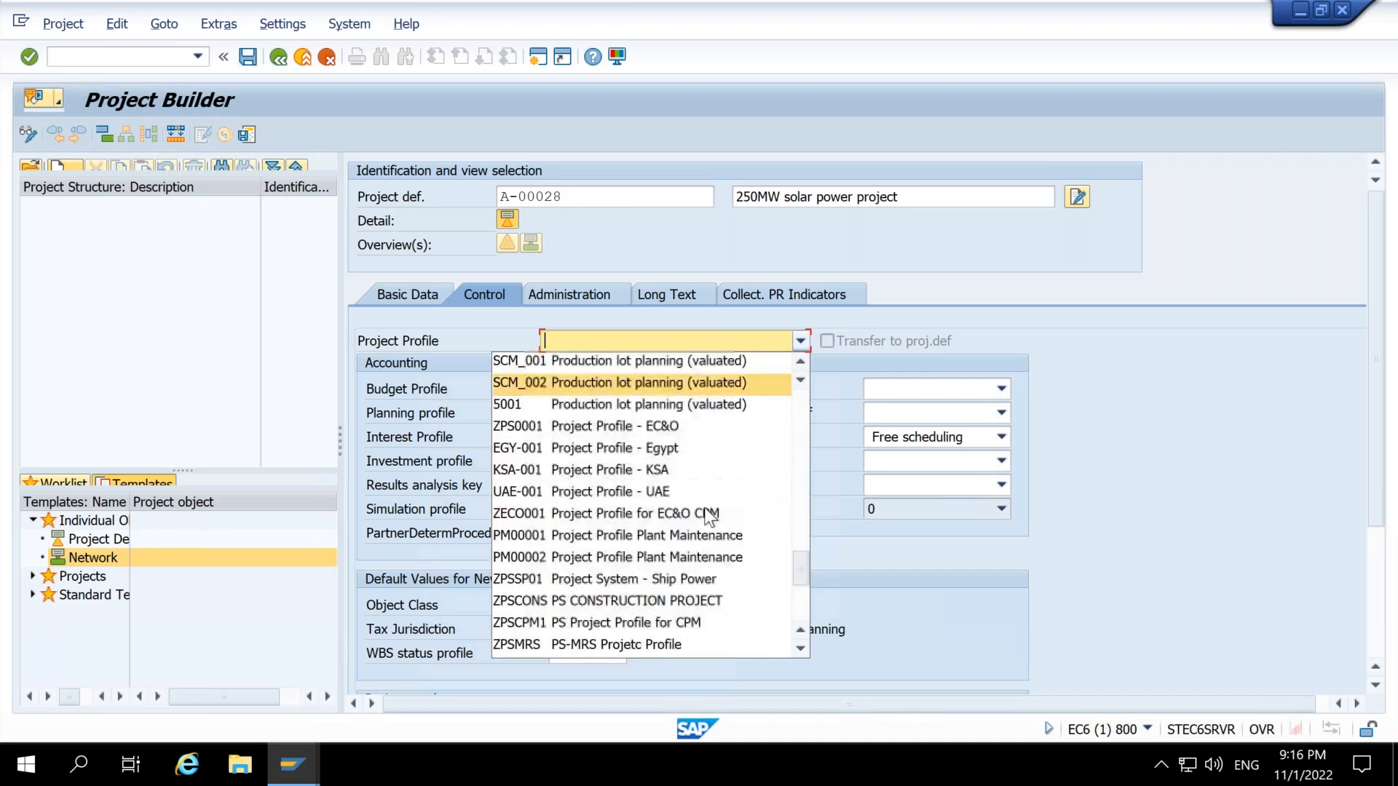
{"action": "scroll", "coordinate": [709, 513], "scroll_direction": "down", "scroll_amount": 1}
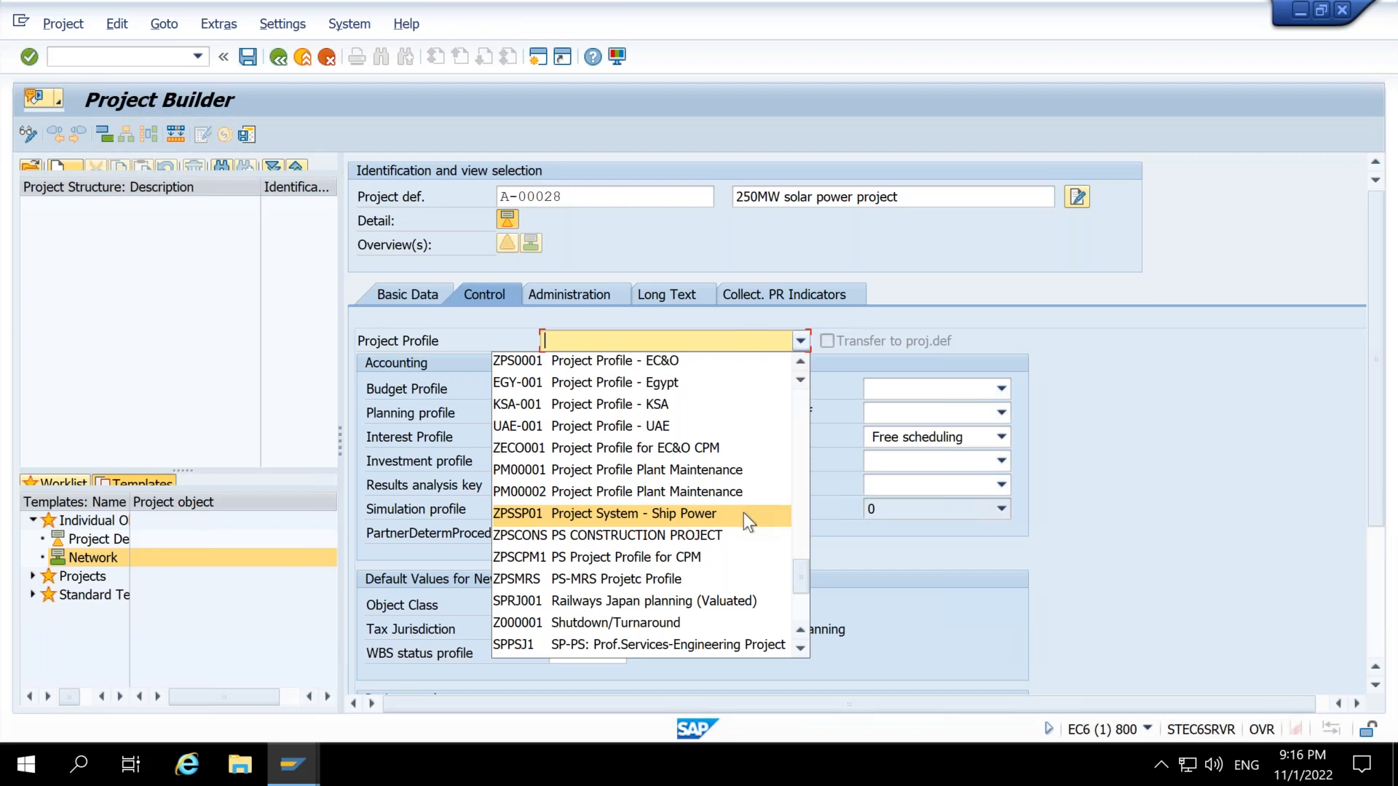
{"action": "scroll", "coordinate": [744, 530], "scroll_direction": "down", "scroll_amount": 3}
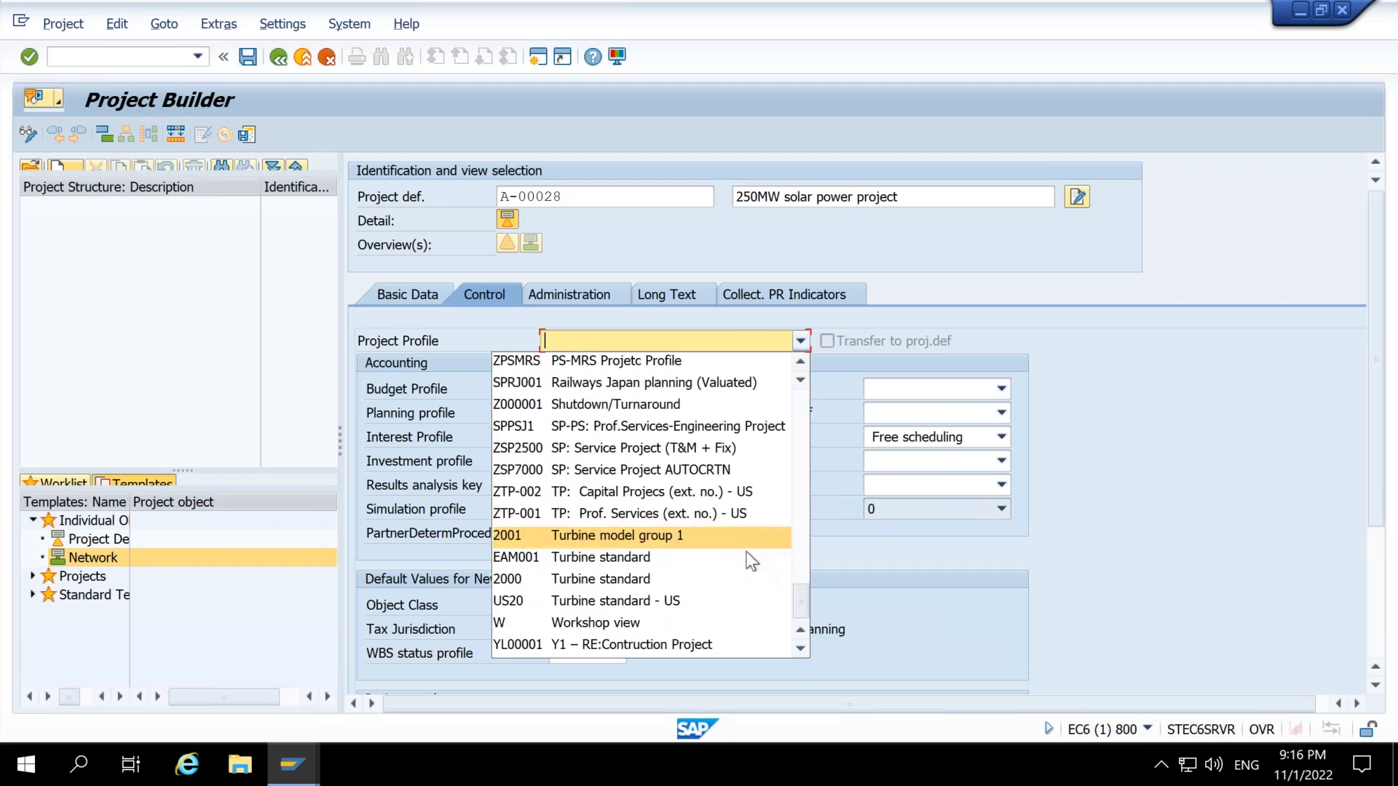
{"action": "left_click_drag", "start_coordinate": [802, 598], "coordinate": [797, 484]}
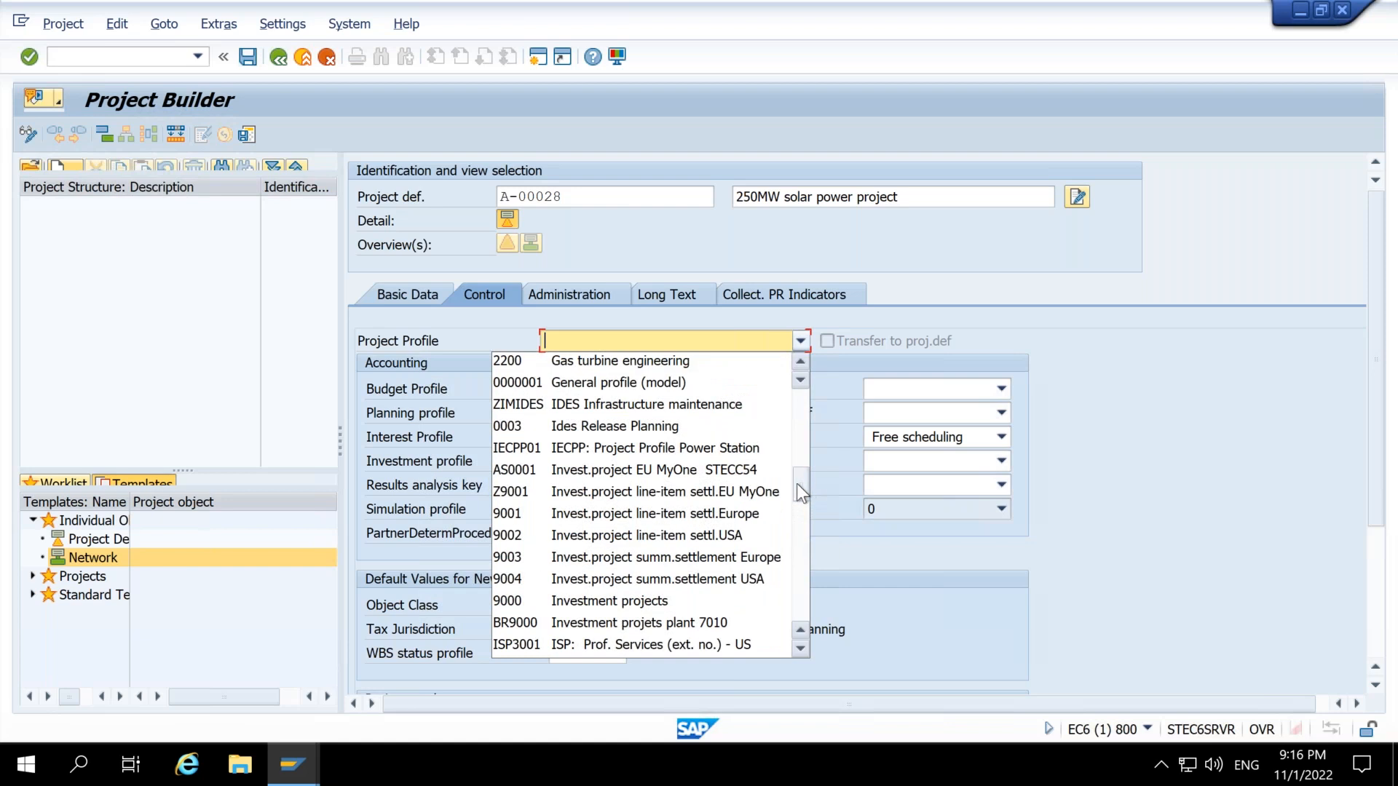
{"action": "left_click", "coordinate": [541, 492]}
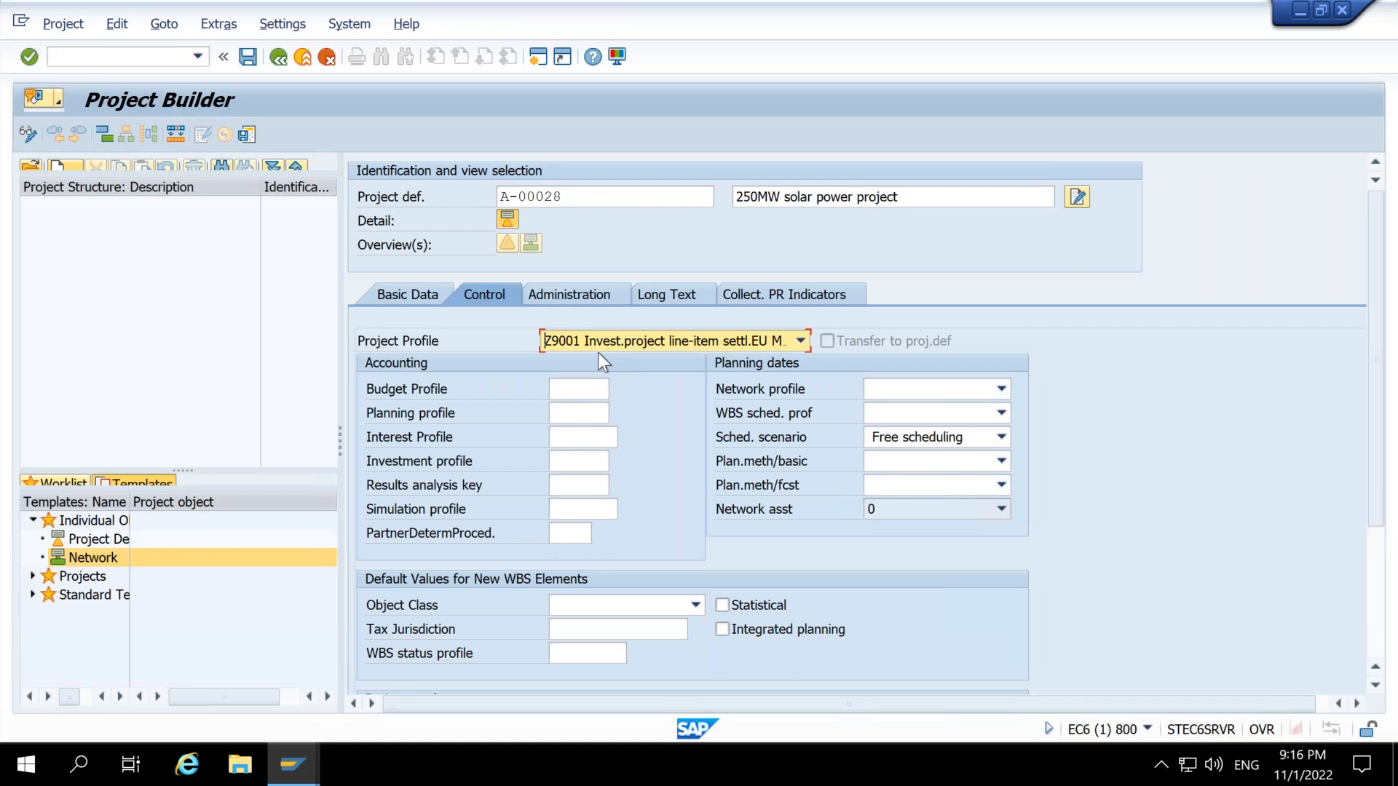
{"action": "key", "text": "Return"}
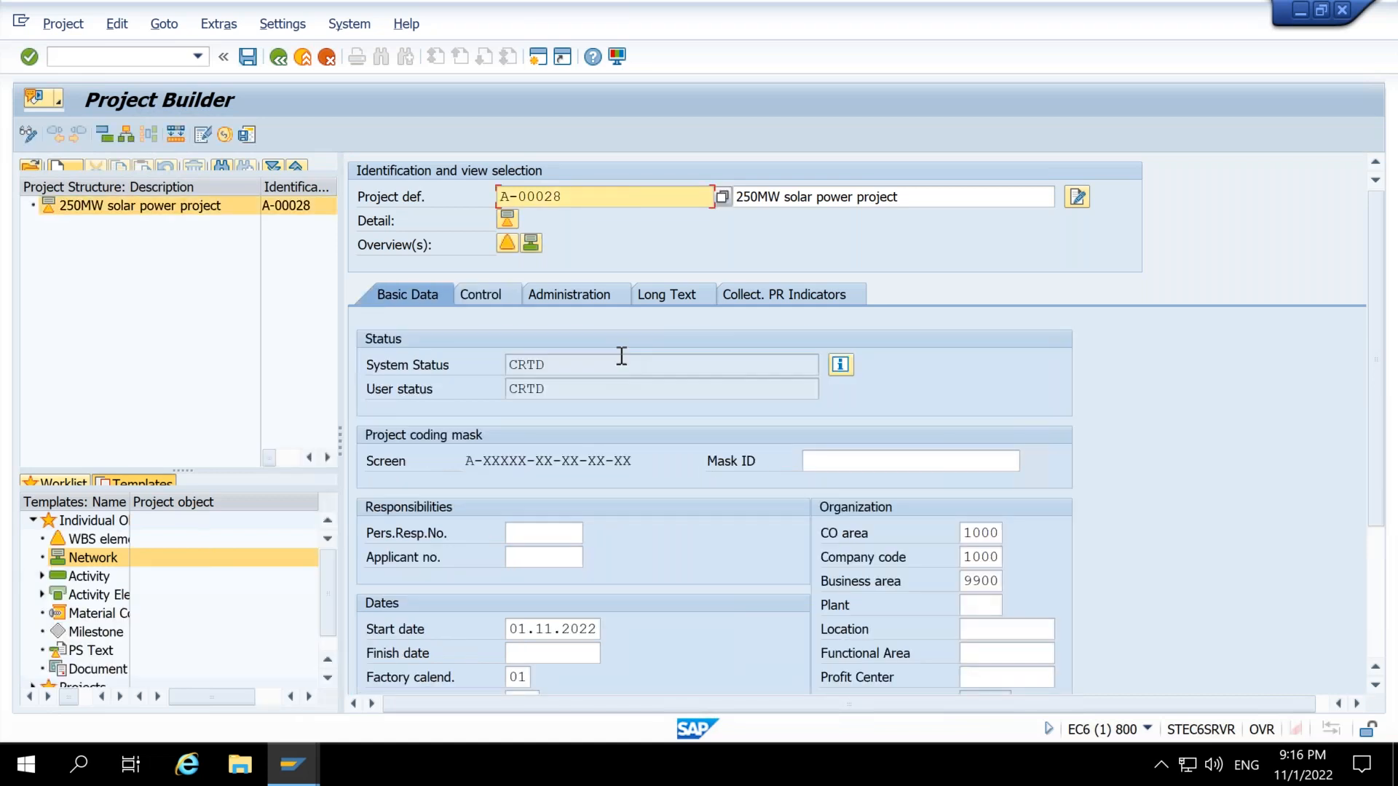
Step: Remove the investment profile from the project definition's accounting control data
{"action": "left_click", "coordinate": [486, 293]}
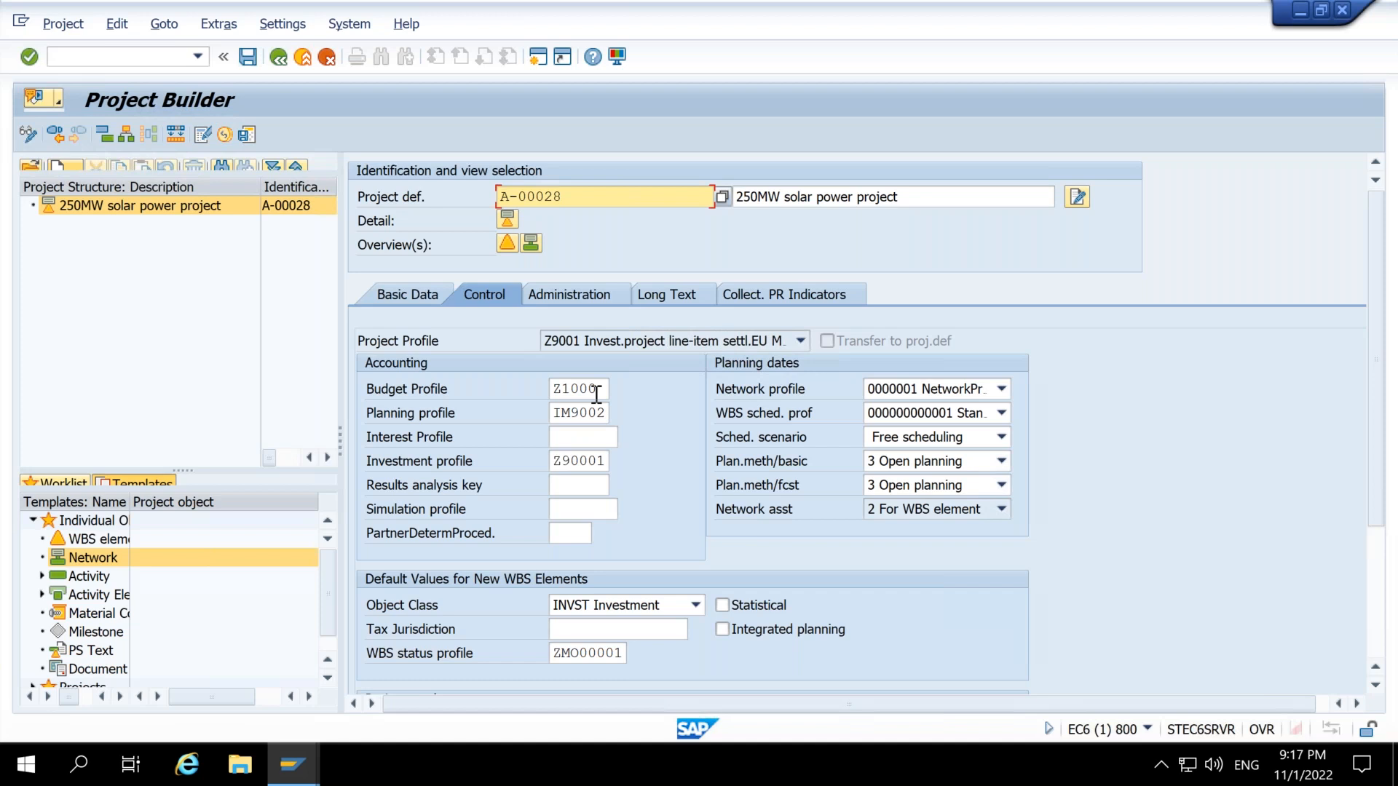
{"action": "left_click", "coordinate": [601, 461]}
{"action": "key", "text": "shift+Home"}
{"action": "key", "text": "Delete"}
{"action": "key", "text": "Return"}
Step: Add a level 1 WBS element A-00028 with the description "250MW solar power project", both copied from the project definition
{"action": "left_click_drag", "start_coordinate": [559, 198], "coordinate": [504, 204]}
{"action": "key", "text": "ctrl+c"}
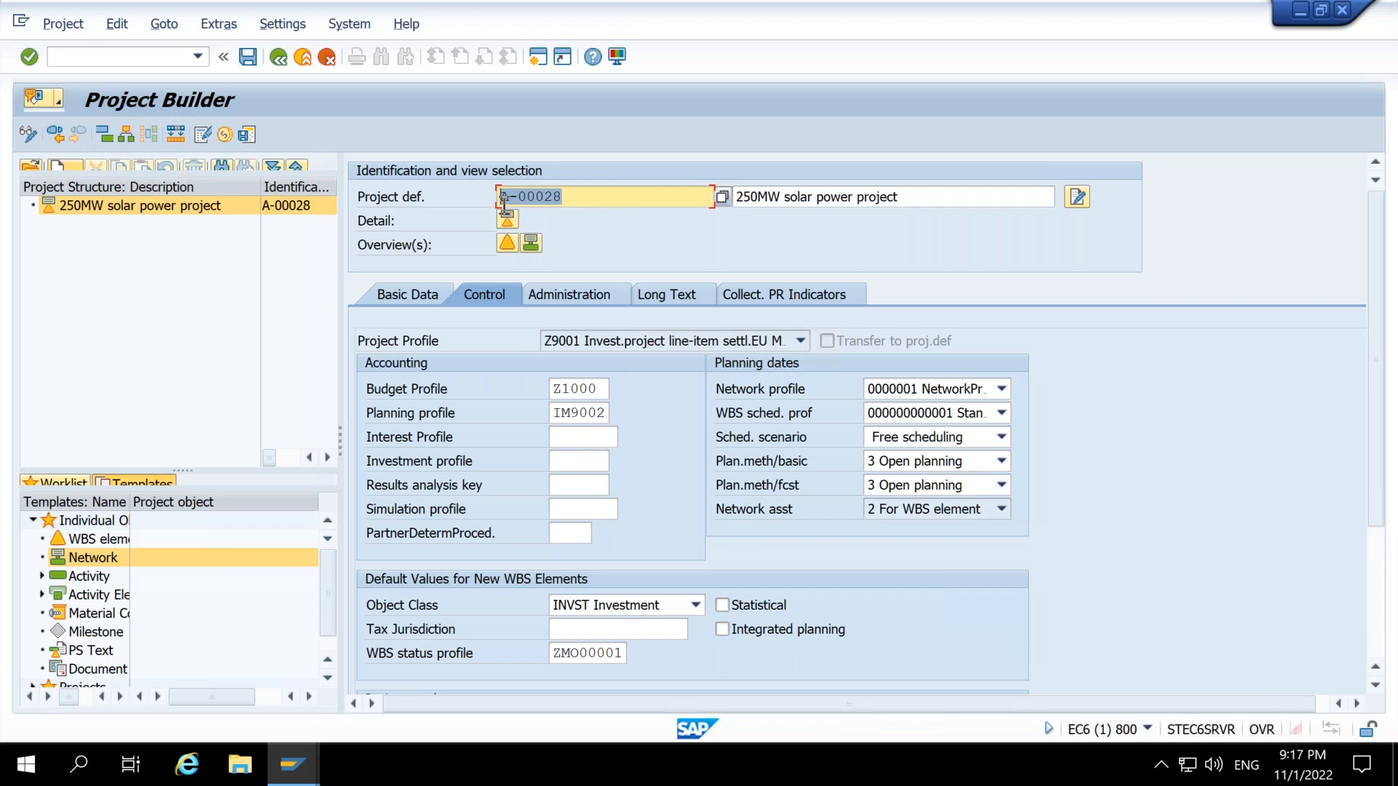
{"action": "left_click", "coordinate": [508, 247]}
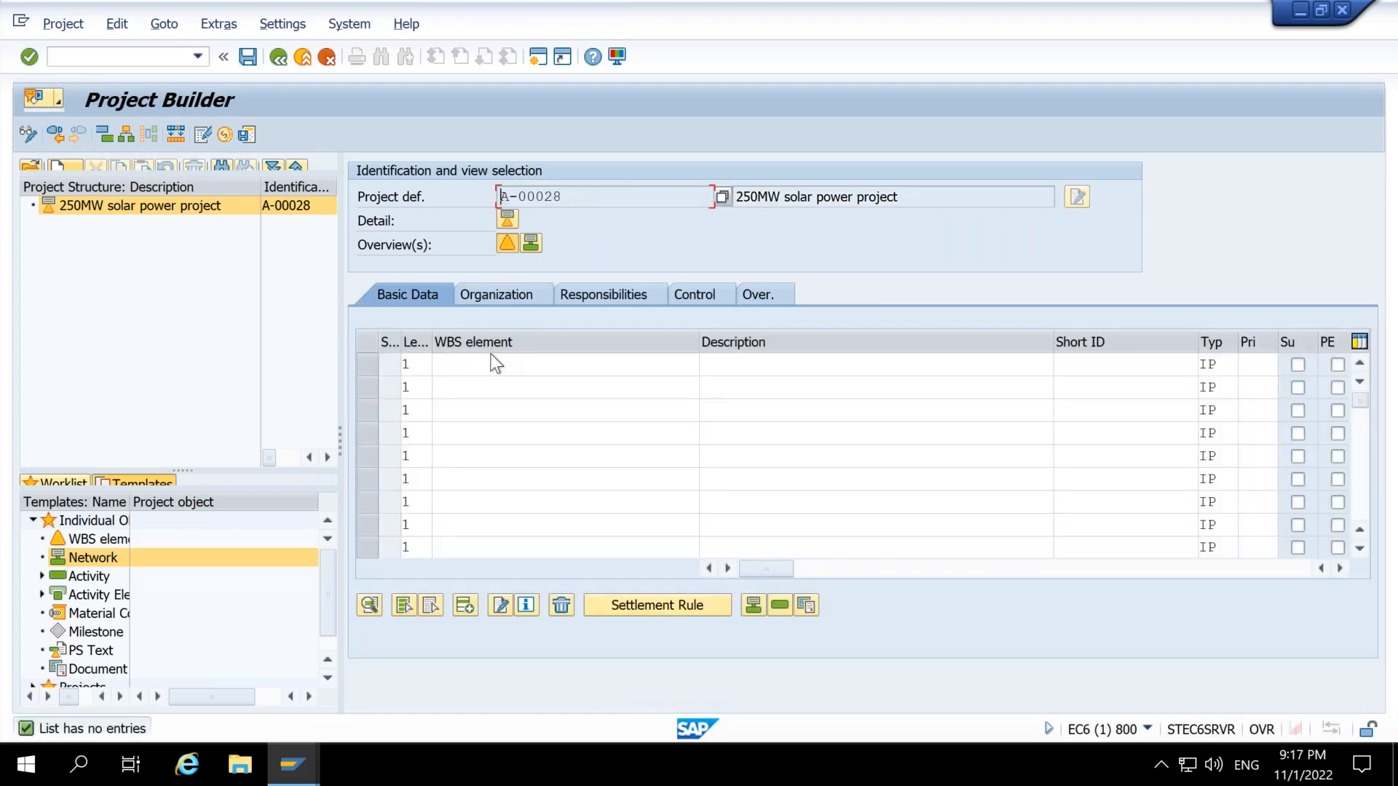
{"action": "left_click", "coordinate": [491, 368]}
{"action": "key", "text": "ctrl+v"}
{"action": "left_click_drag", "start_coordinate": [921, 201], "coordinate": [700, 201]}
{"action": "key", "text": "ctrl+c"}
{"action": "left_click", "coordinate": [775, 364]}
{"action": "key", "text": "ctrl+v"}
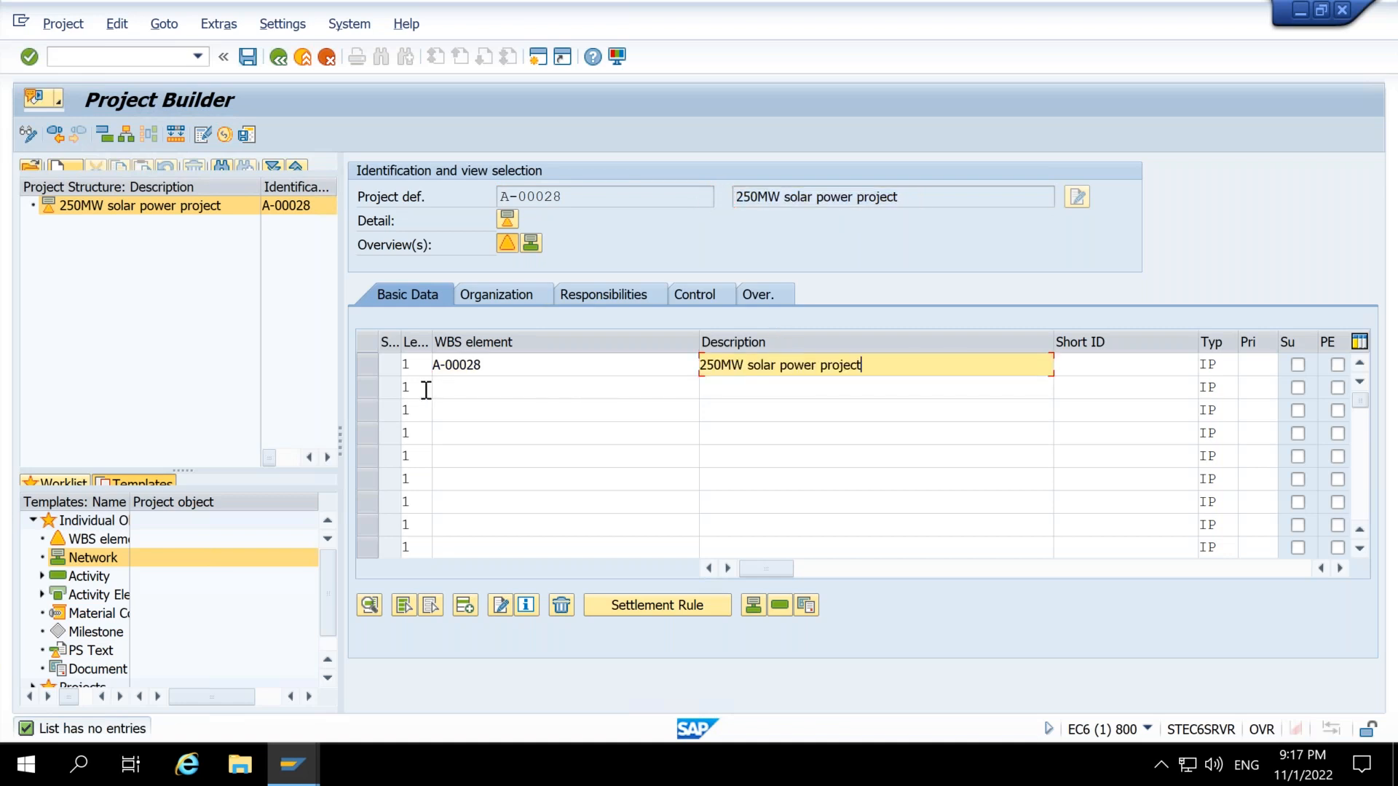
Step: Add a level 2 WBS element A-00028-01 with the description "Execution" below the level 1 element
{"action": "left_click", "coordinate": [425, 387]}
{"action": "type", "text": "2"}
{"action": "key", "text": "Tab"}
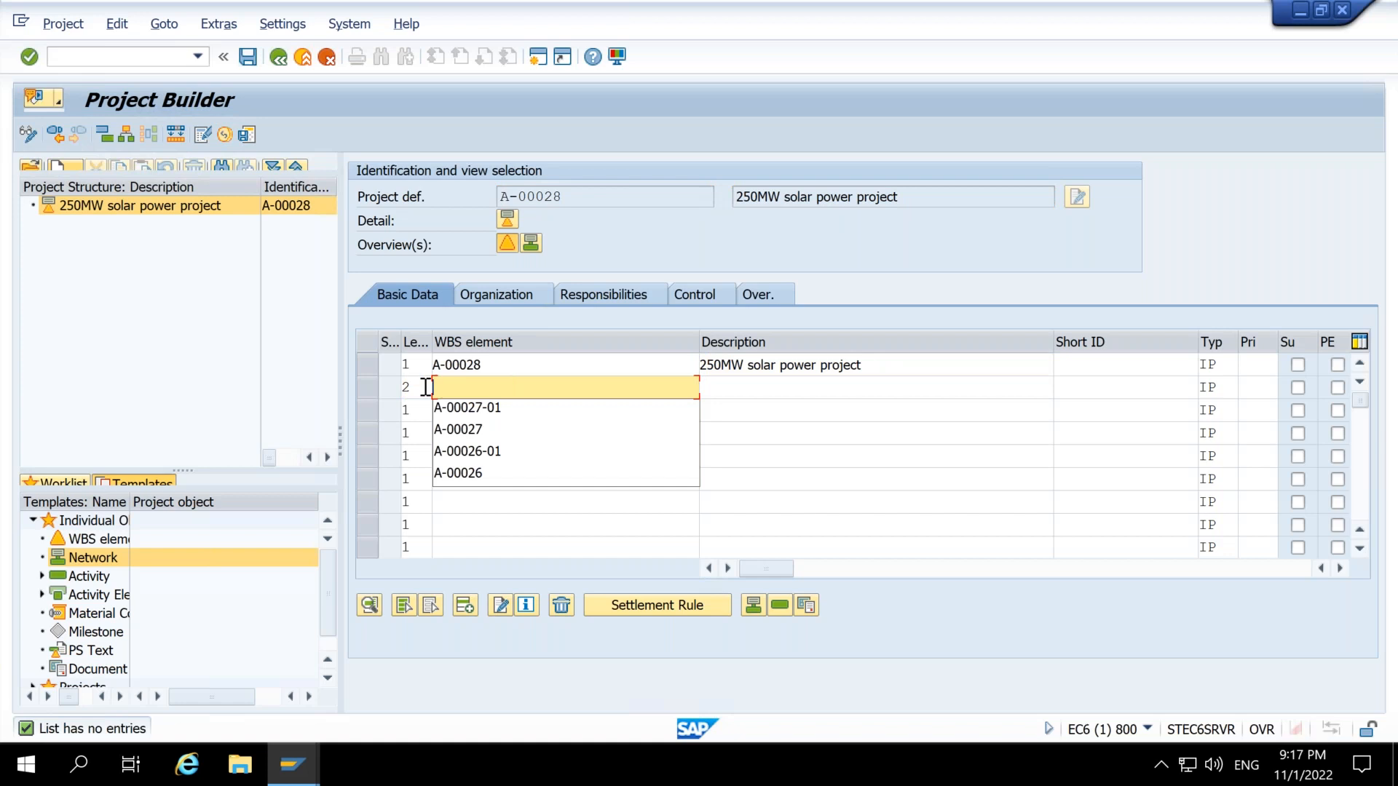
{"action": "left_click_drag", "start_coordinate": [506, 366], "coordinate": [390, 368]}
{"action": "key", "text": "ctrl+c"}
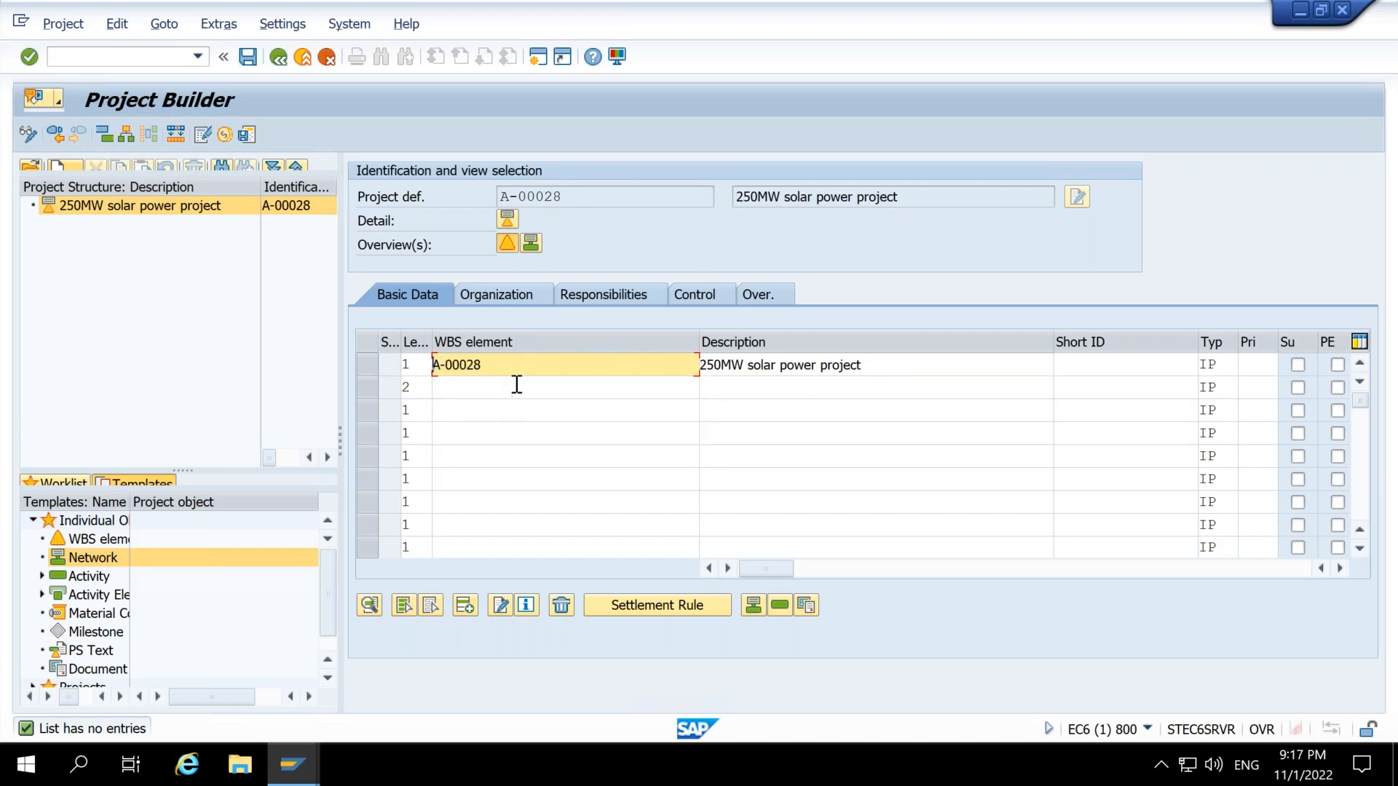
{"action": "left_click", "coordinate": [533, 385]}
{"action": "key", "text": "ctrl+v"}
{"action": "type", "text": "-01"}
{"action": "key", "text": "Tab"}
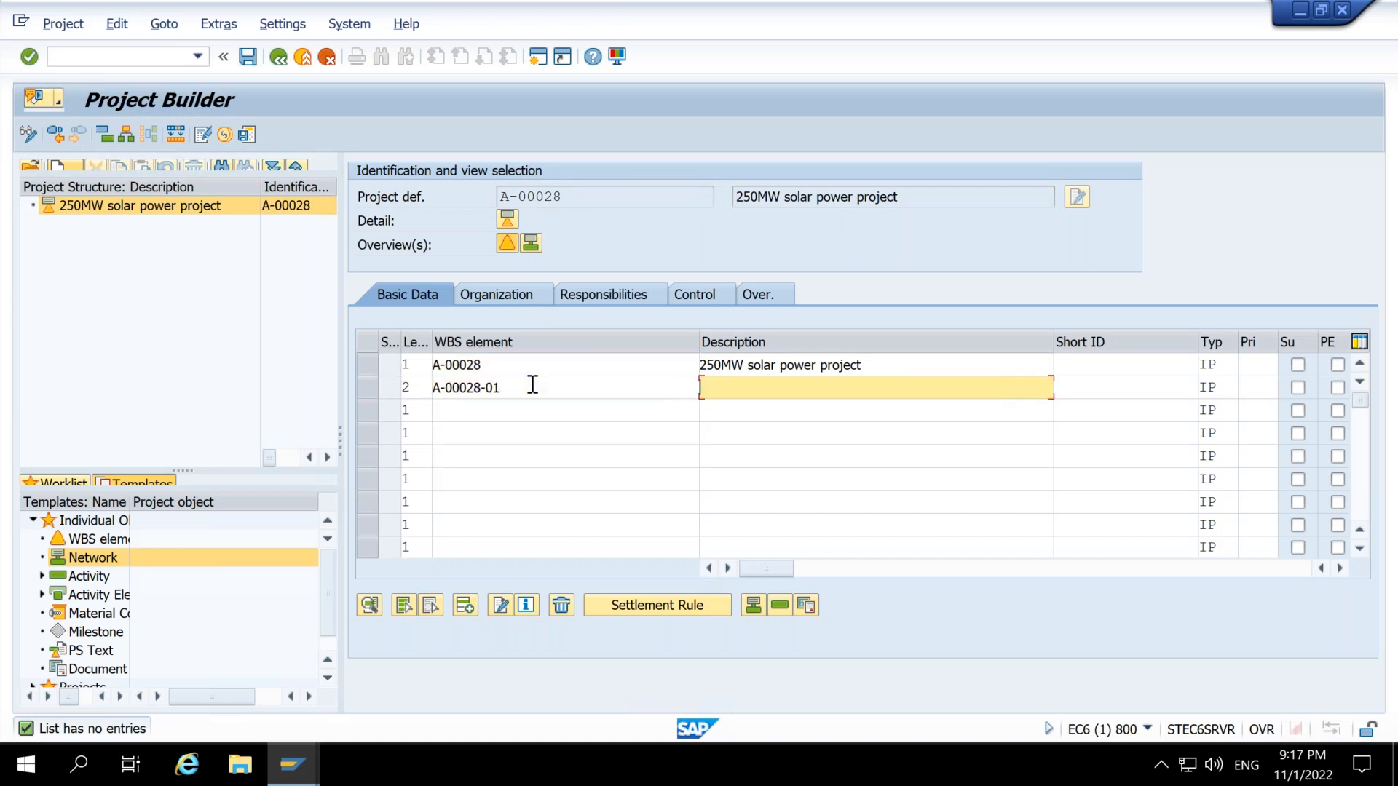
{"action": "type", "text": "Ex"}
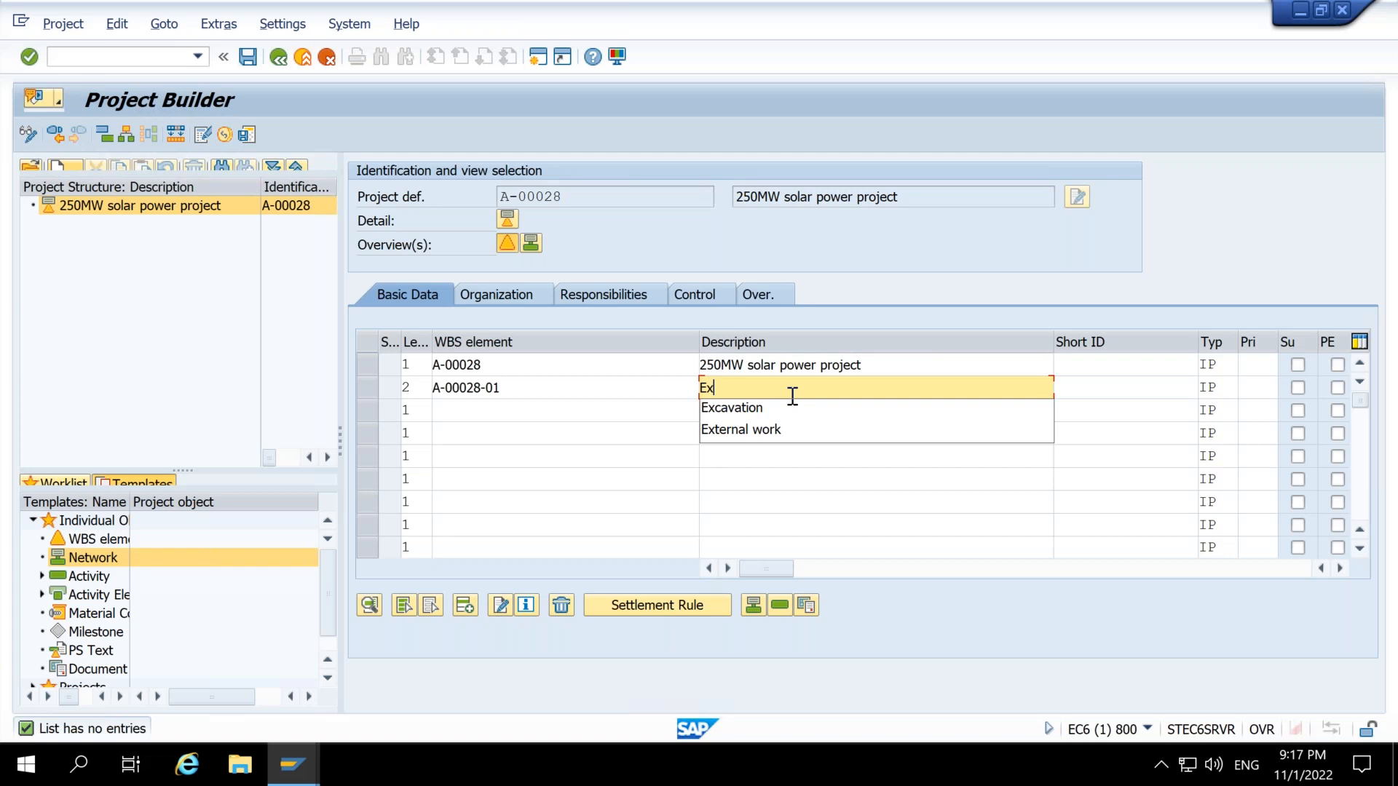
{"action": "type", "text": "ecution"}
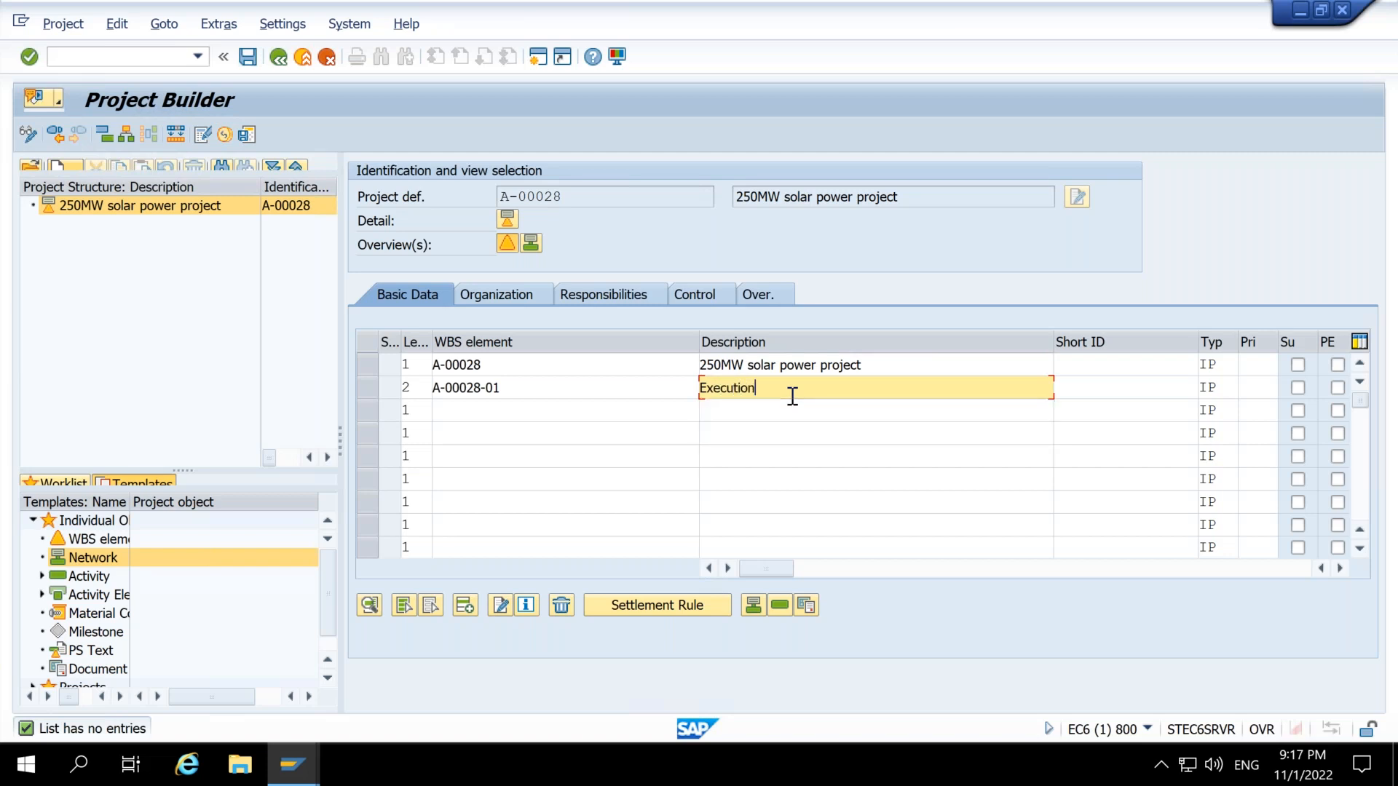
Step: Add a level 2 WBS element A-00028-02 with the description "Operation" below the Execution element
{"action": "left_click", "coordinate": [404, 407]}
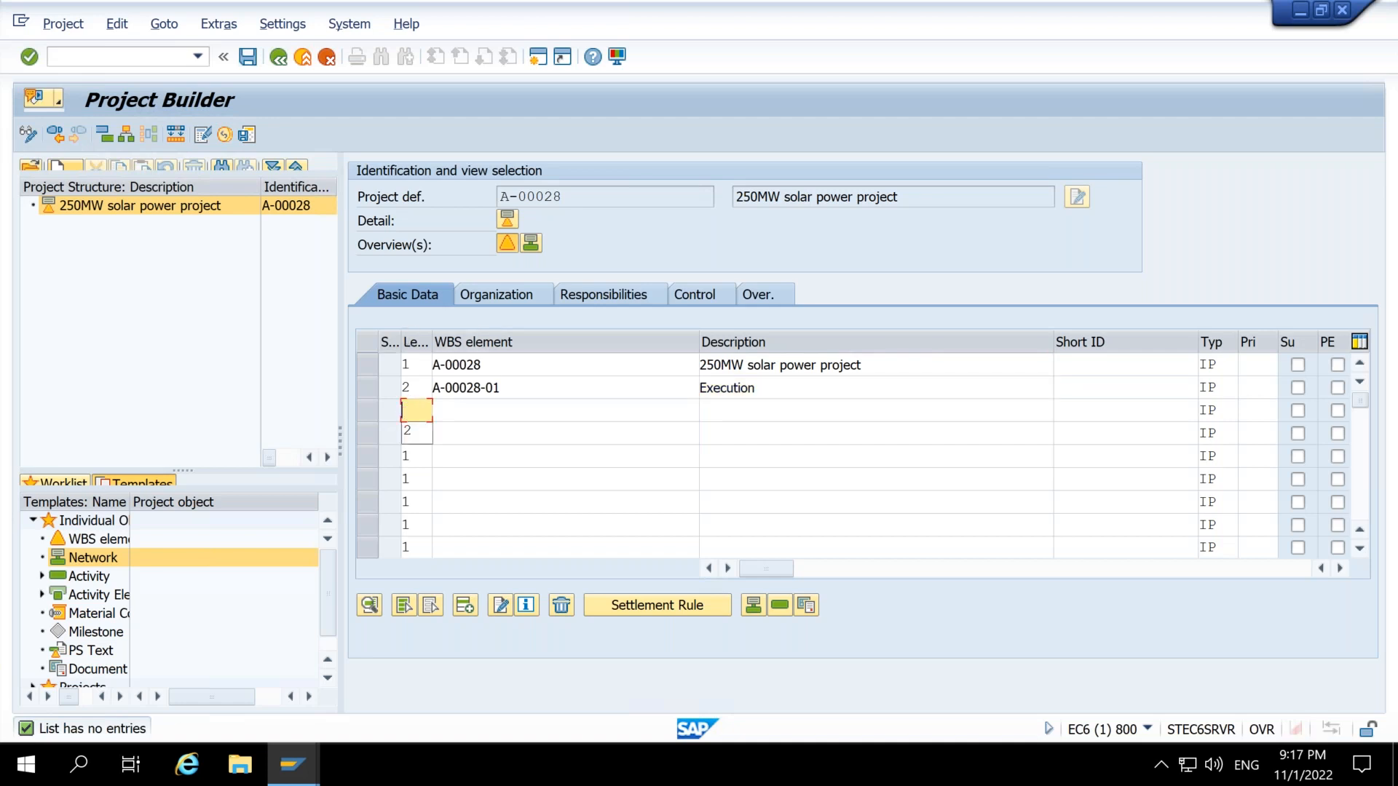
{"action": "type", "text": "2"}
{"action": "key", "text": "Tab"}
{"action": "left_click_drag", "start_coordinate": [501, 387], "coordinate": [434, 389]}
{"action": "key", "text": "ctrl+c"}
{"action": "left_click", "coordinate": [471, 408]}
{"action": "key", "text": "ctrl+v"}
{"action": "key", "text": "BackSpace"}
{"action": "type", "text": "2"}
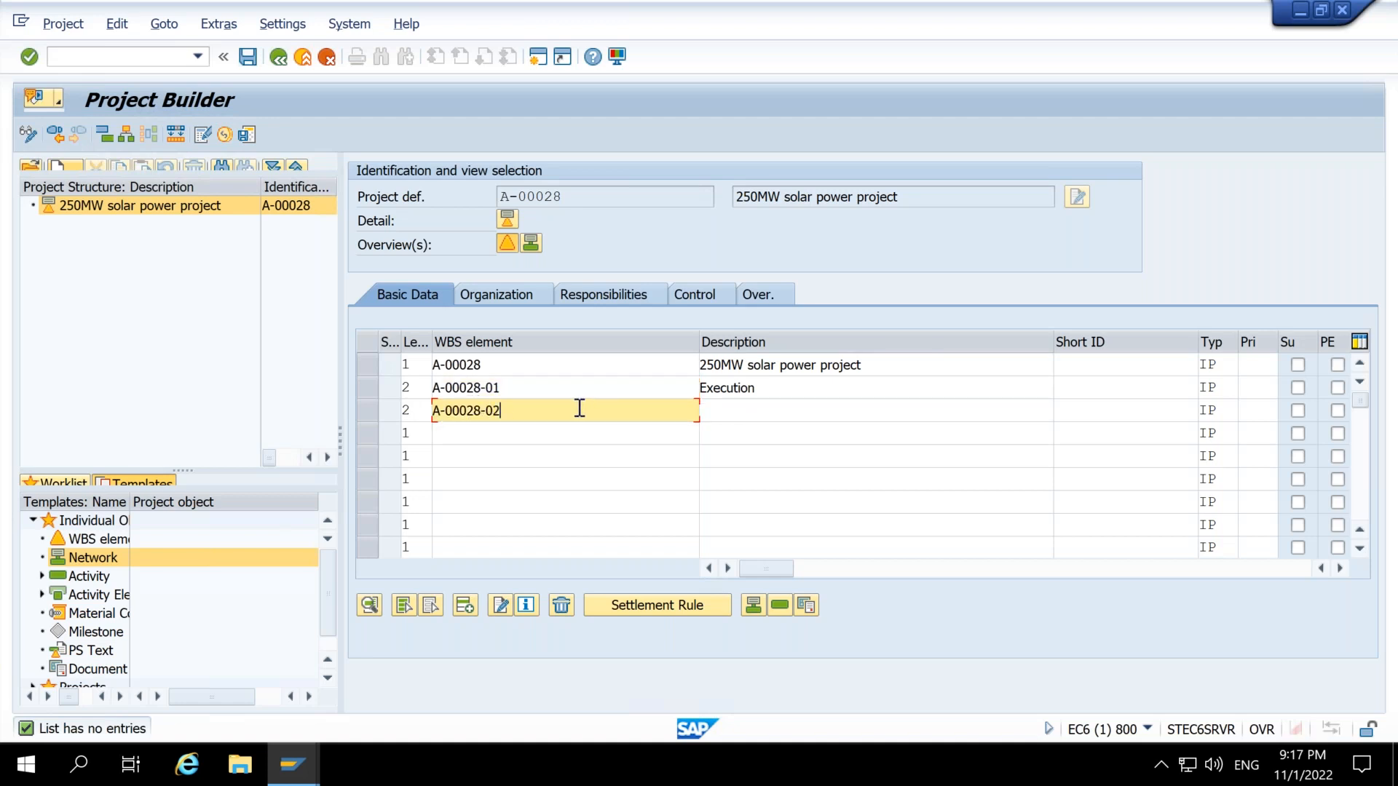
{"action": "left_click", "coordinate": [750, 416]}
{"action": "type", "text": "Operation"}
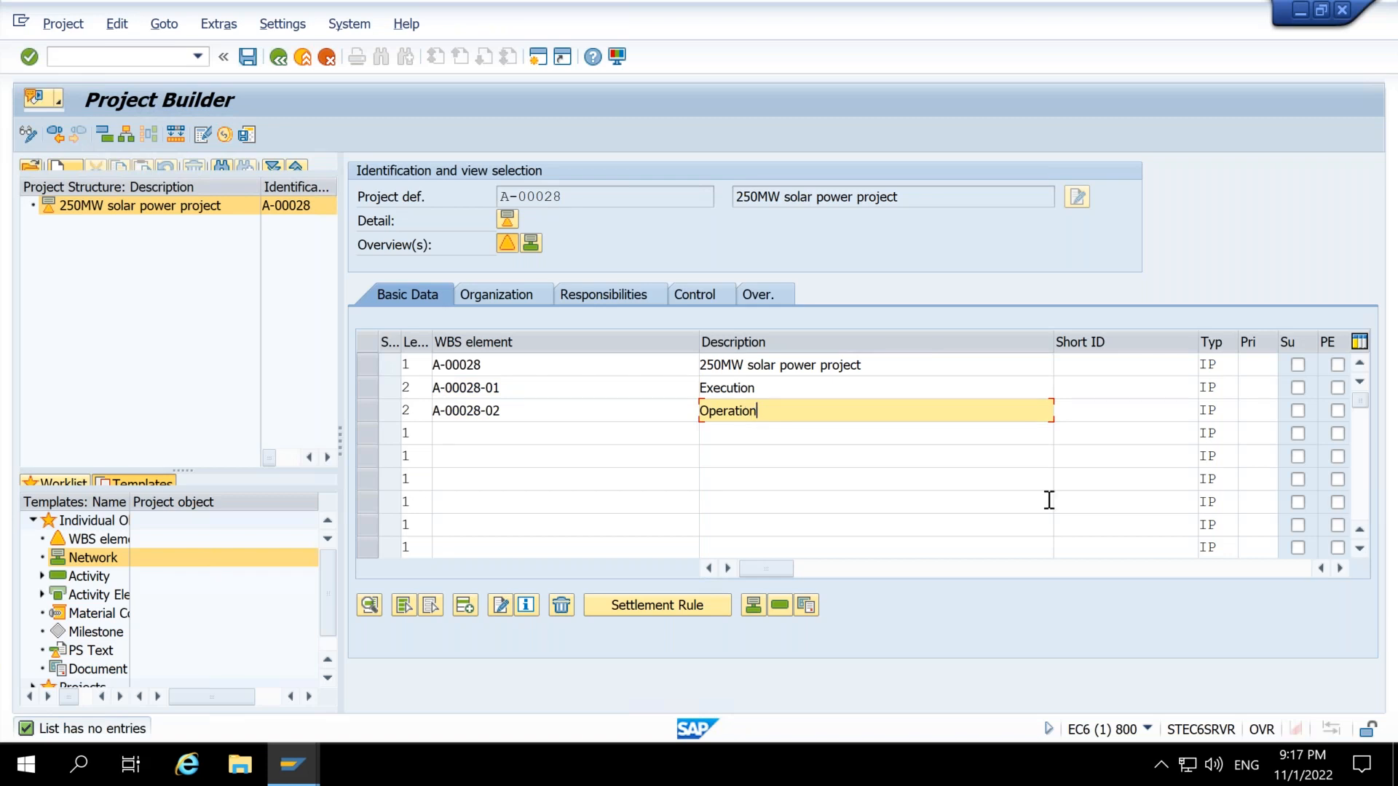
{"action": "key", "text": "Return"}
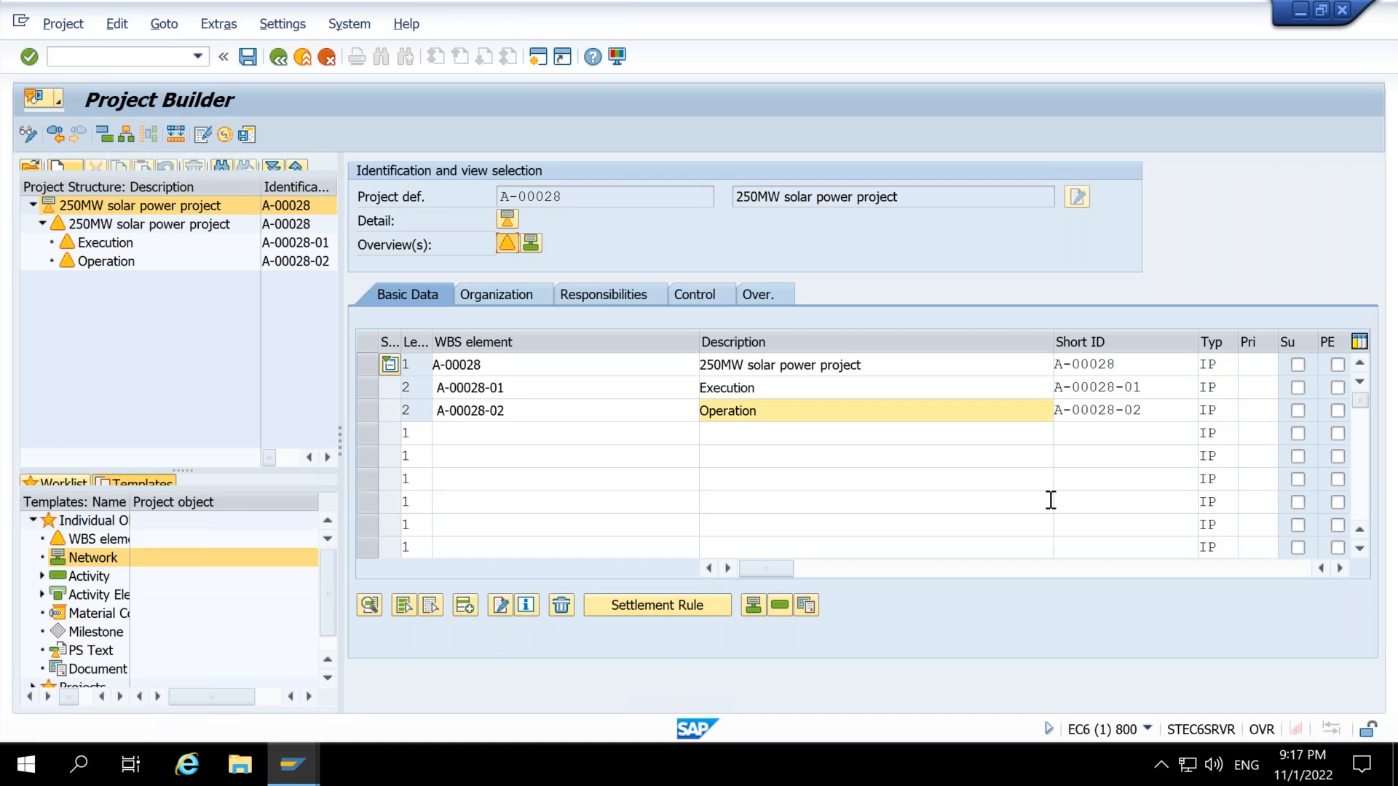
Step: Mark the WBS elements Execution and Operation as planning elements and save the project
{"action": "left_click", "coordinate": [132, 236]}
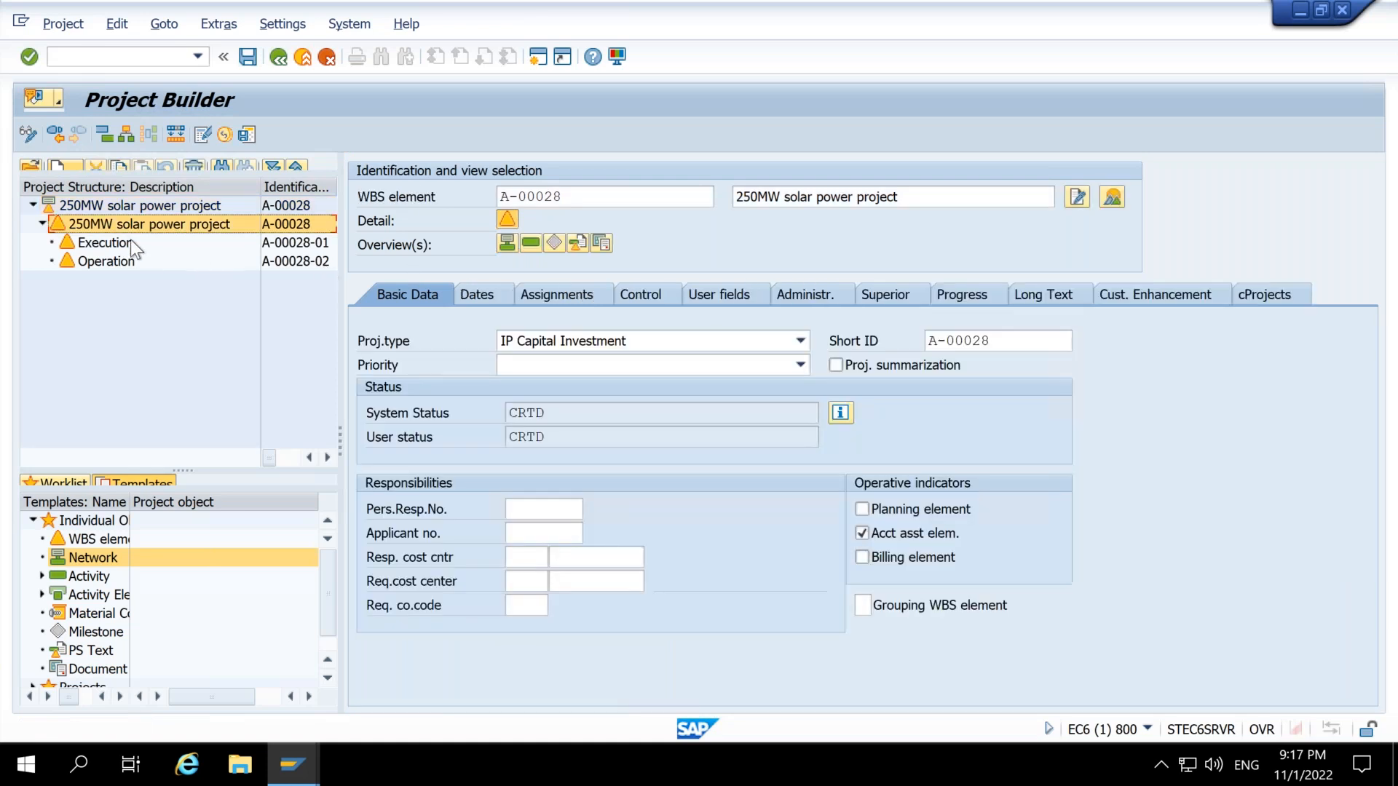
{"action": "left_click", "coordinate": [179, 212]}
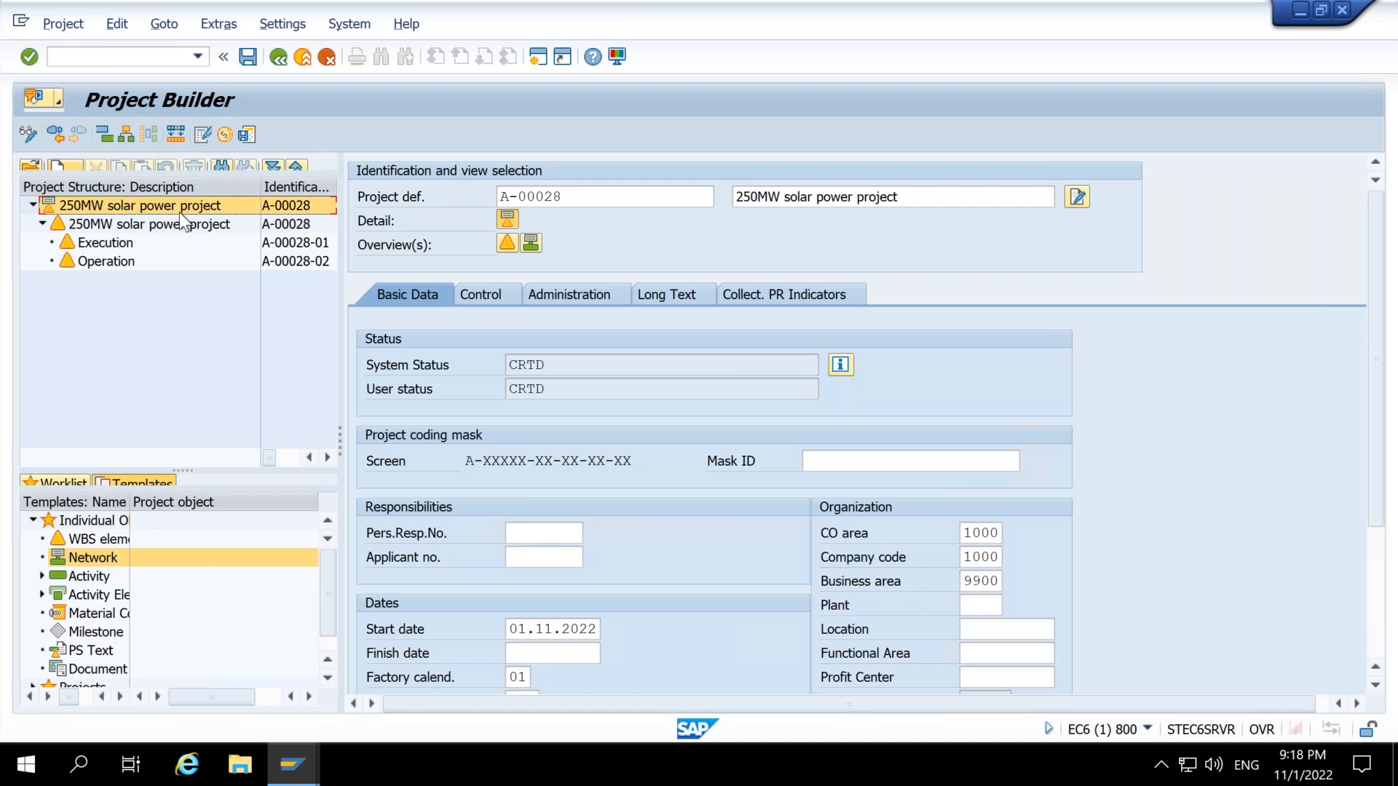
{"action": "left_click_drag", "start_coordinate": [564, 198], "coordinate": [501, 201]}
{"action": "left_click", "coordinate": [501, 201]}
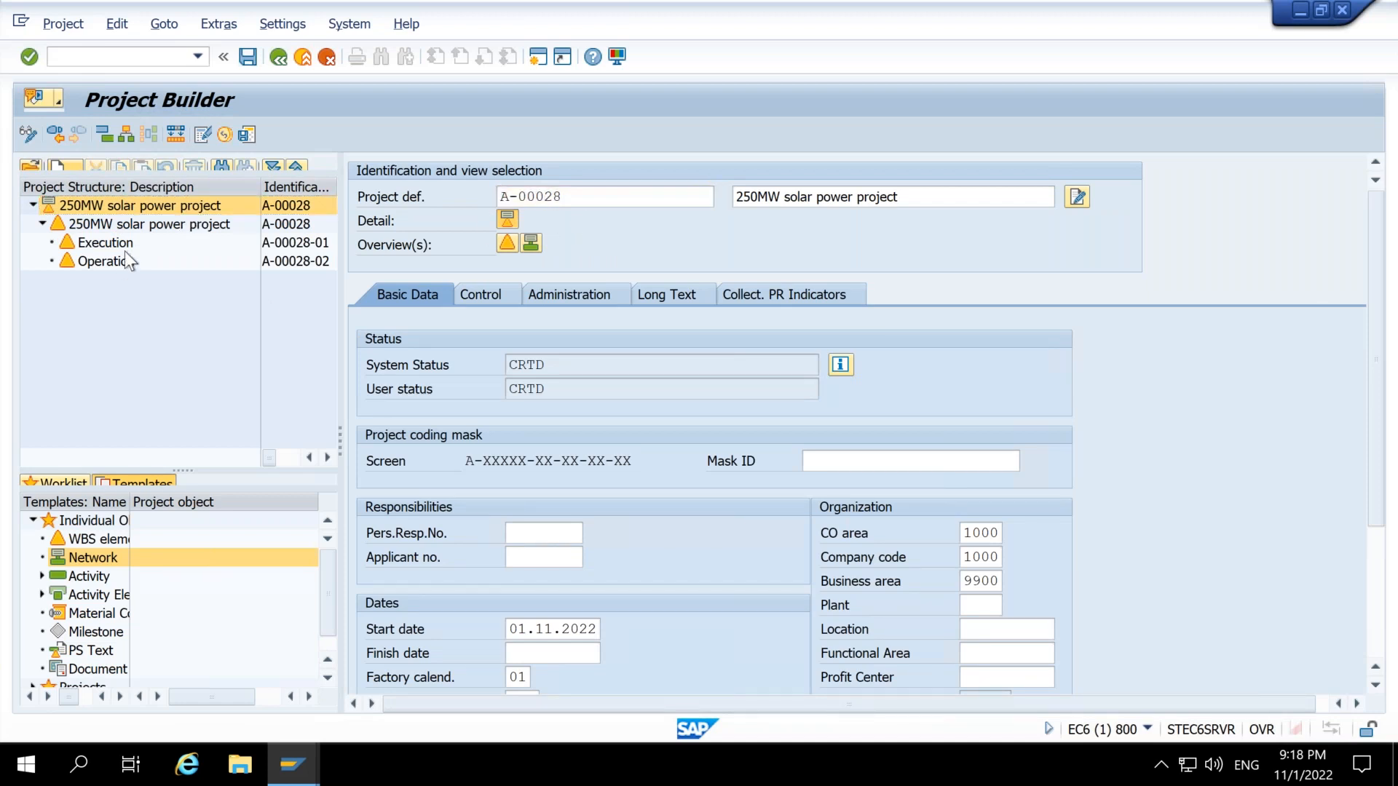
{"action": "left_click", "coordinate": [124, 247]}
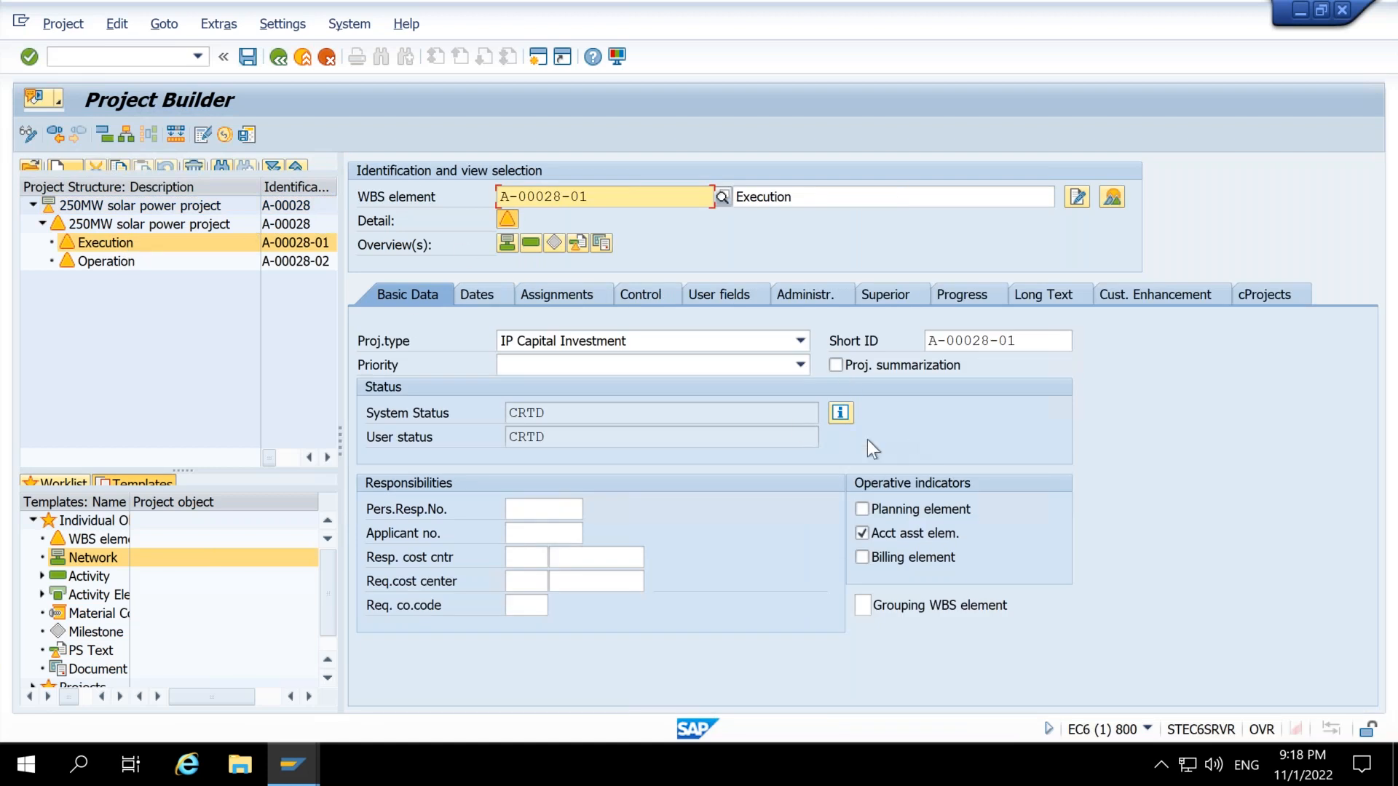
{"action": "left_click", "coordinate": [910, 506]}
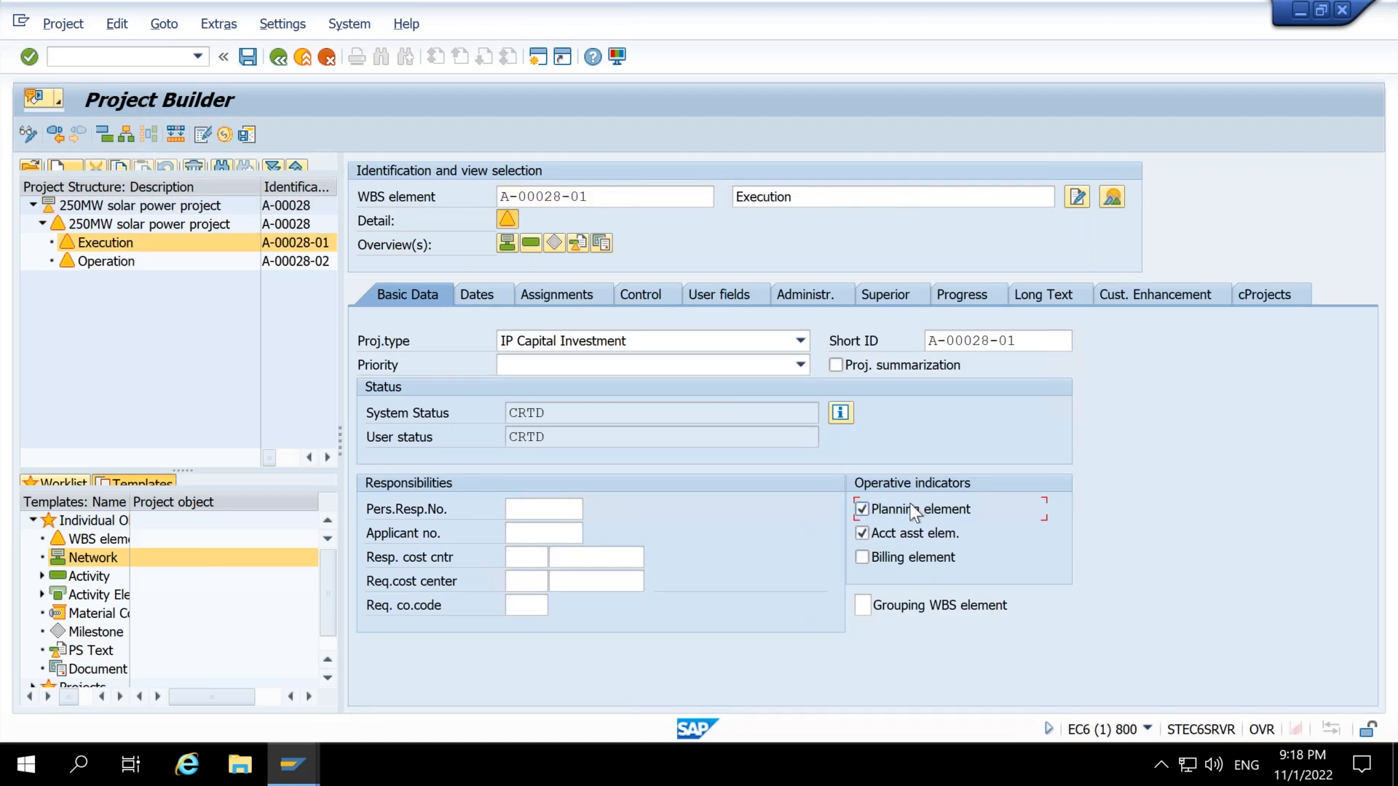
{"action": "left_click", "coordinate": [213, 262]}
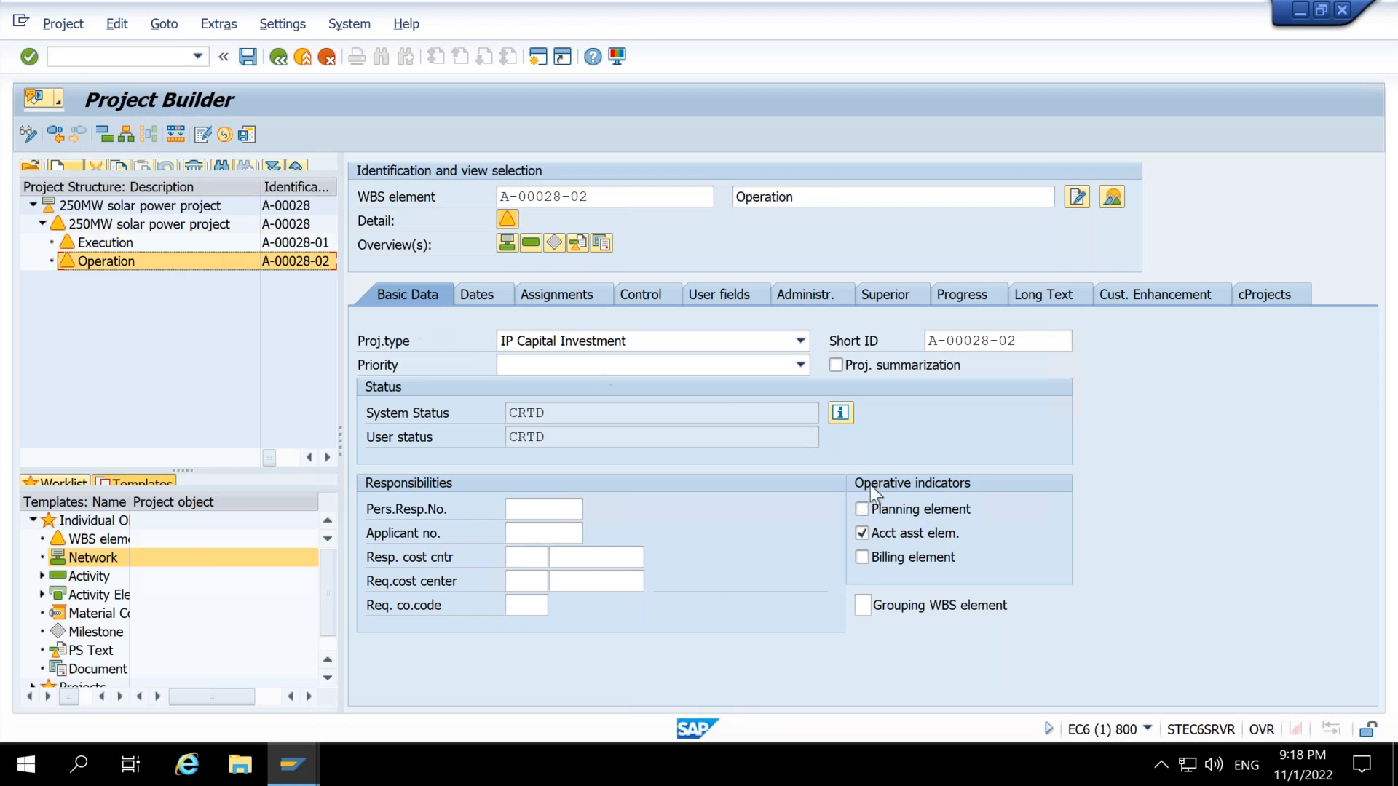
{"action": "left_click", "coordinate": [882, 508]}
{"action": "left_click", "coordinate": [248, 56]}
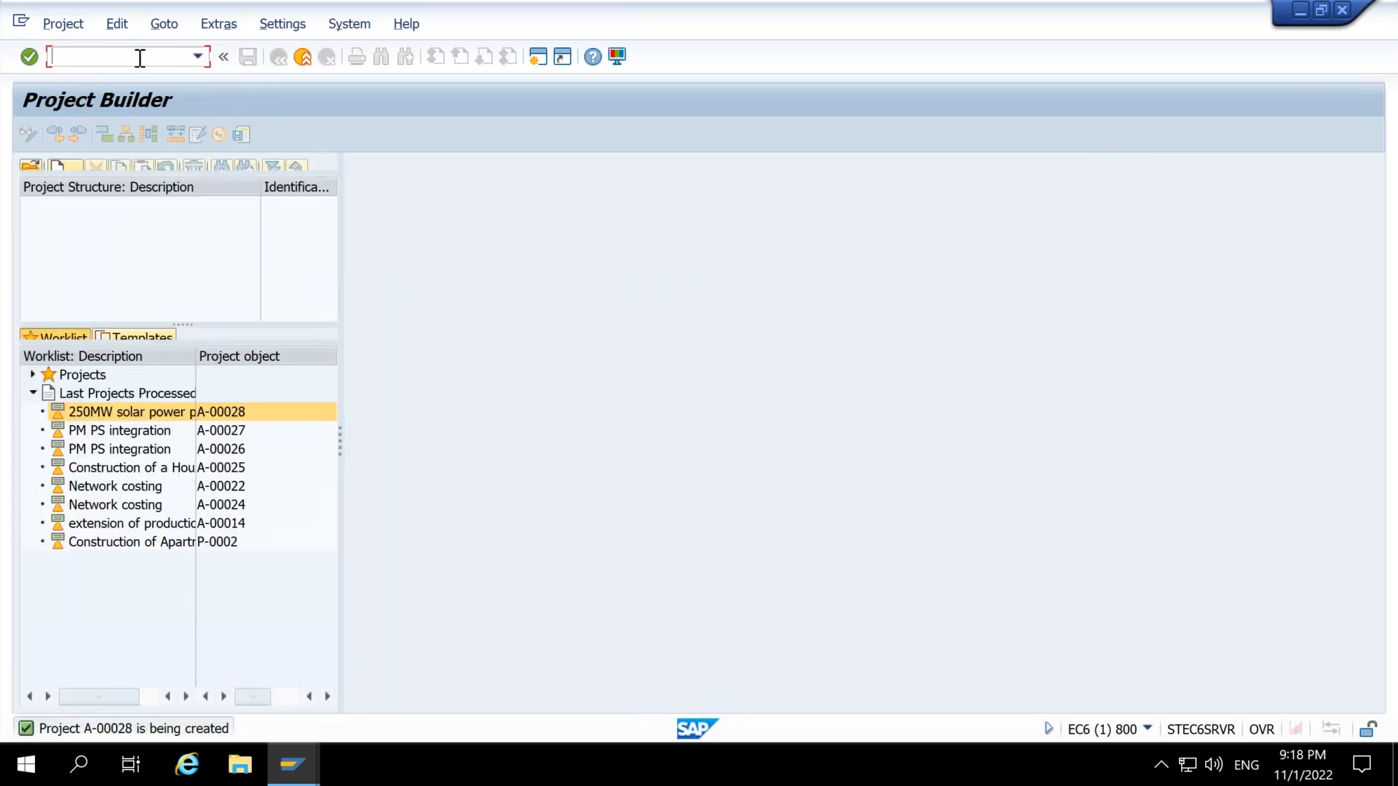
Step: Open the overall cost planning of project A-00028 with transaction CJ40
{"action": "left_click", "coordinate": [55, 57]}
{"action": "type", "text": "/ncj40"}
{"action": "key", "text": "Return"}
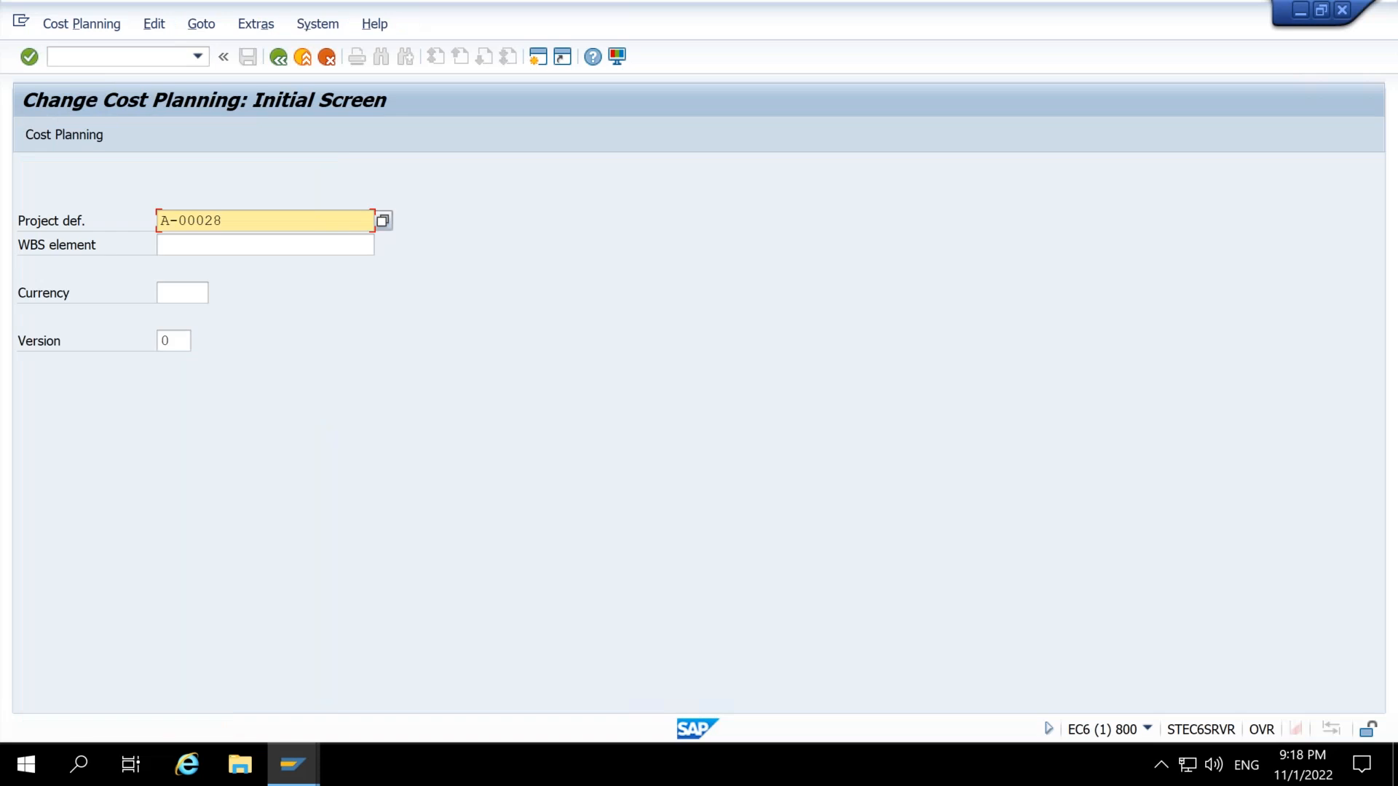
{"action": "key", "text": "Return"}
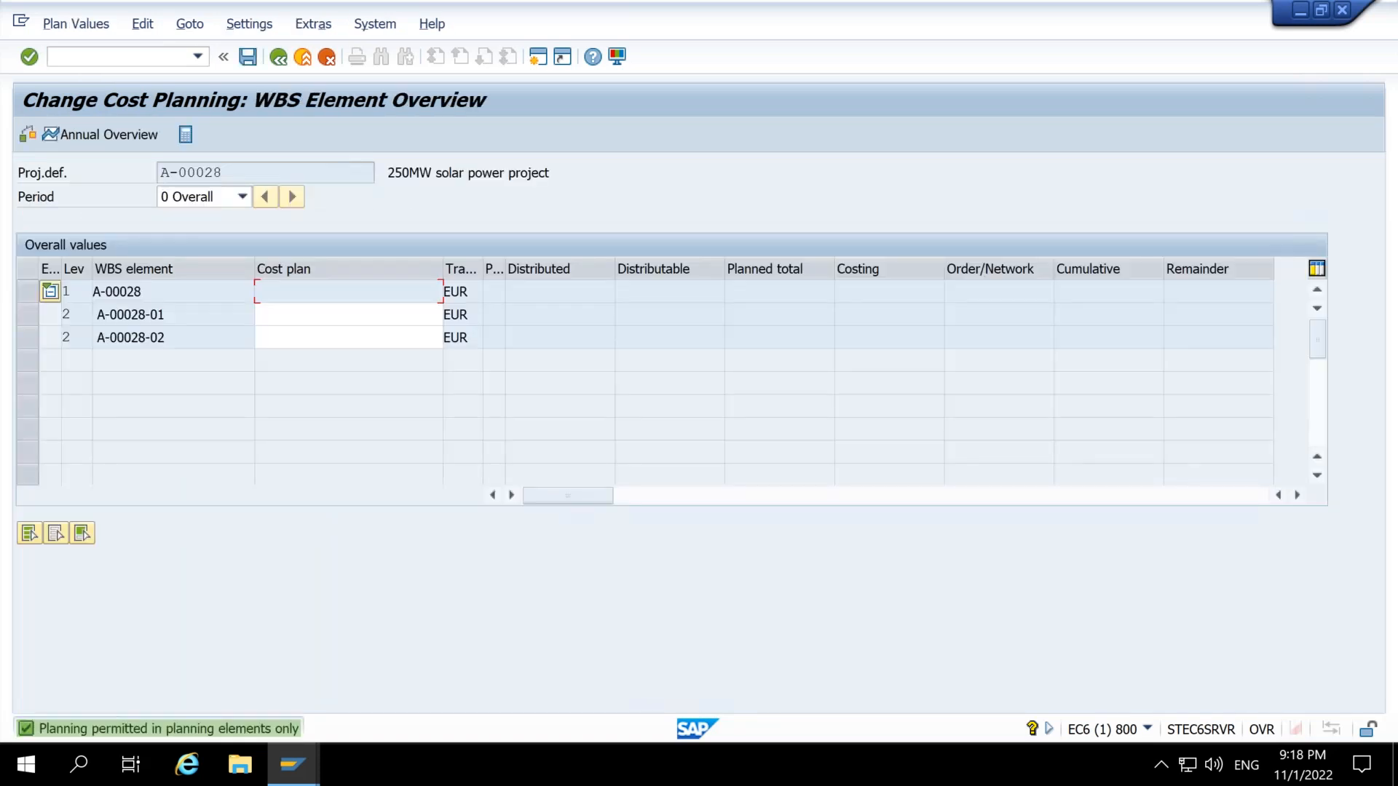
Step: Plan overall costs of 100000 EUR for A-00028-01 and 20000 EUR for A-00028-02, and save the plan
{"action": "left_click", "coordinate": [226, 196]}
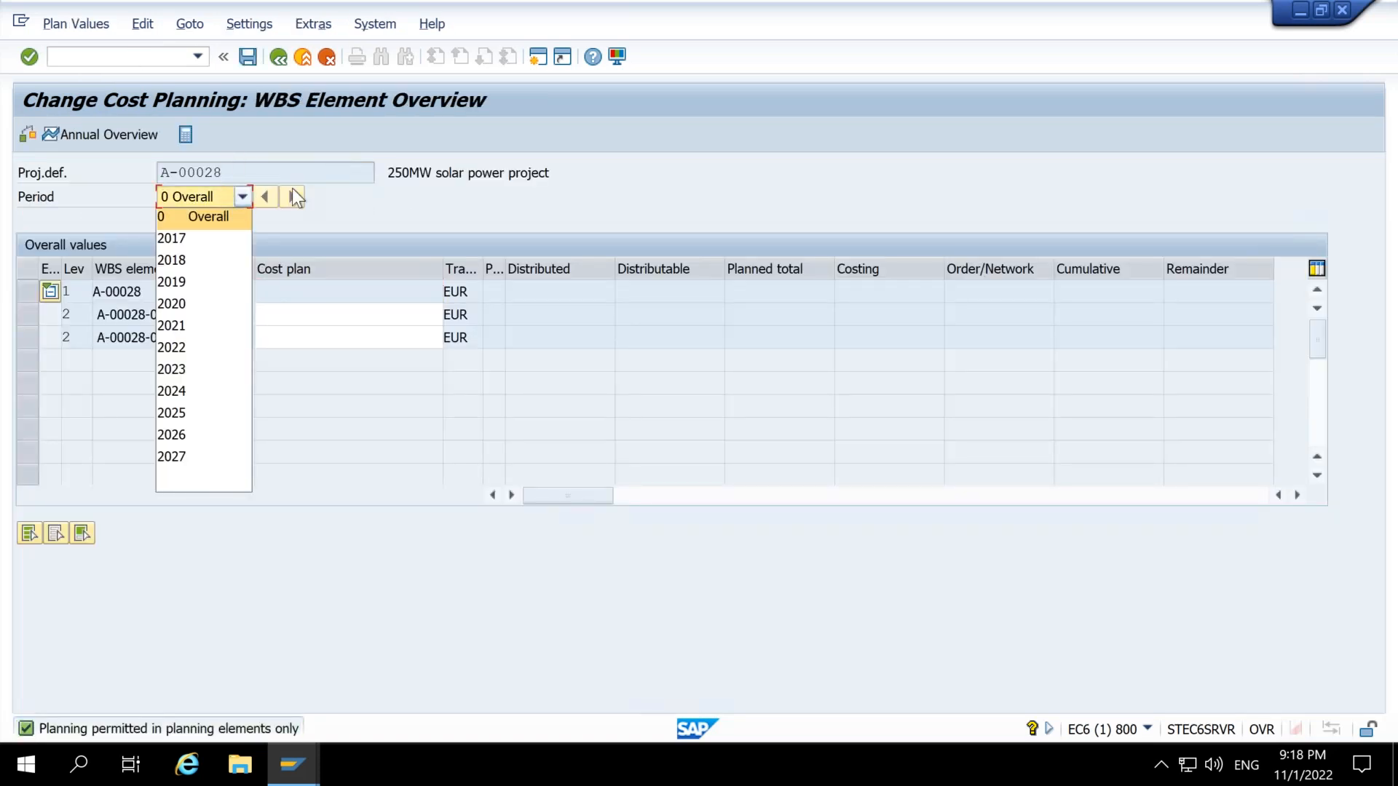
{"action": "left_click", "coordinate": [354, 300]}
{"action": "left_click", "coordinate": [371, 308]}
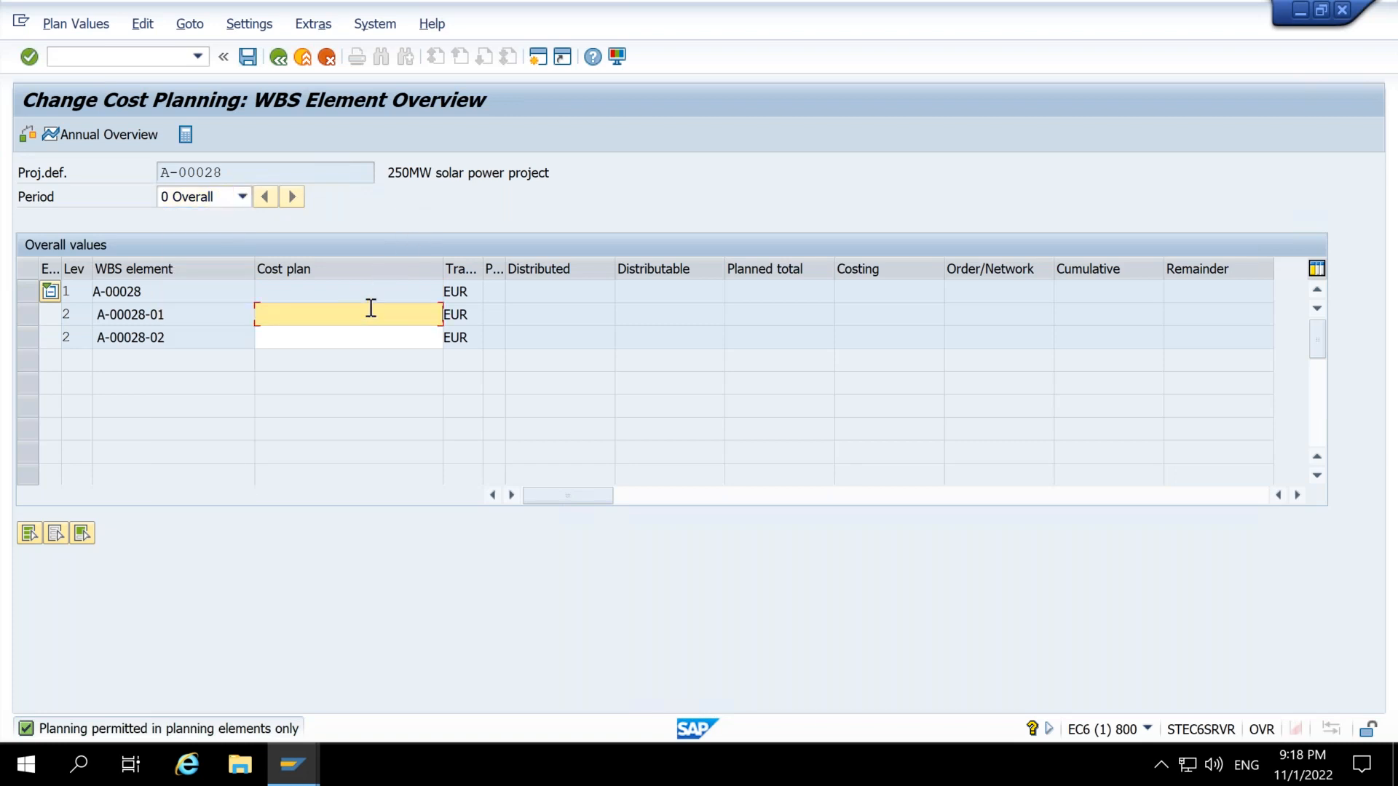
{"action": "type", "text": "1000"}
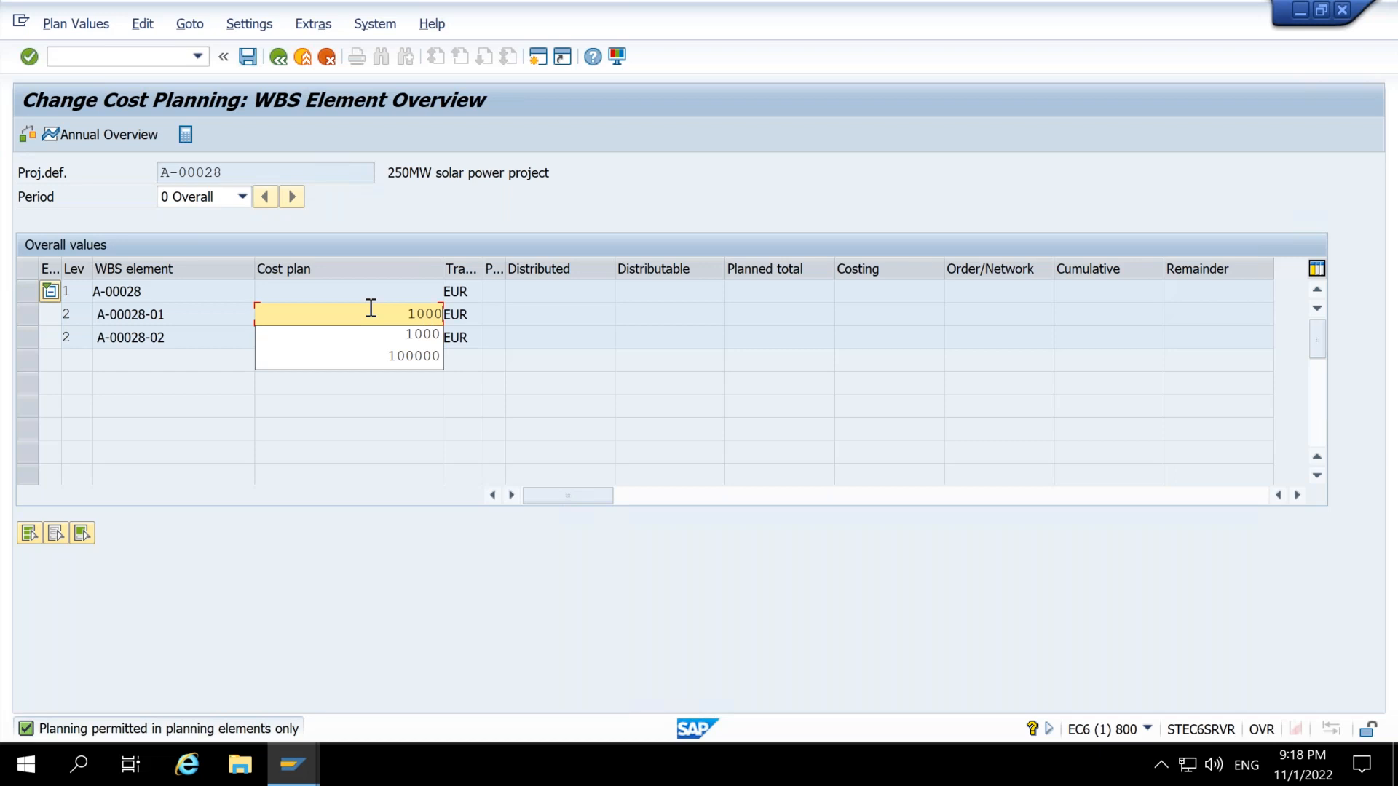
{"action": "type", "text": "00"}
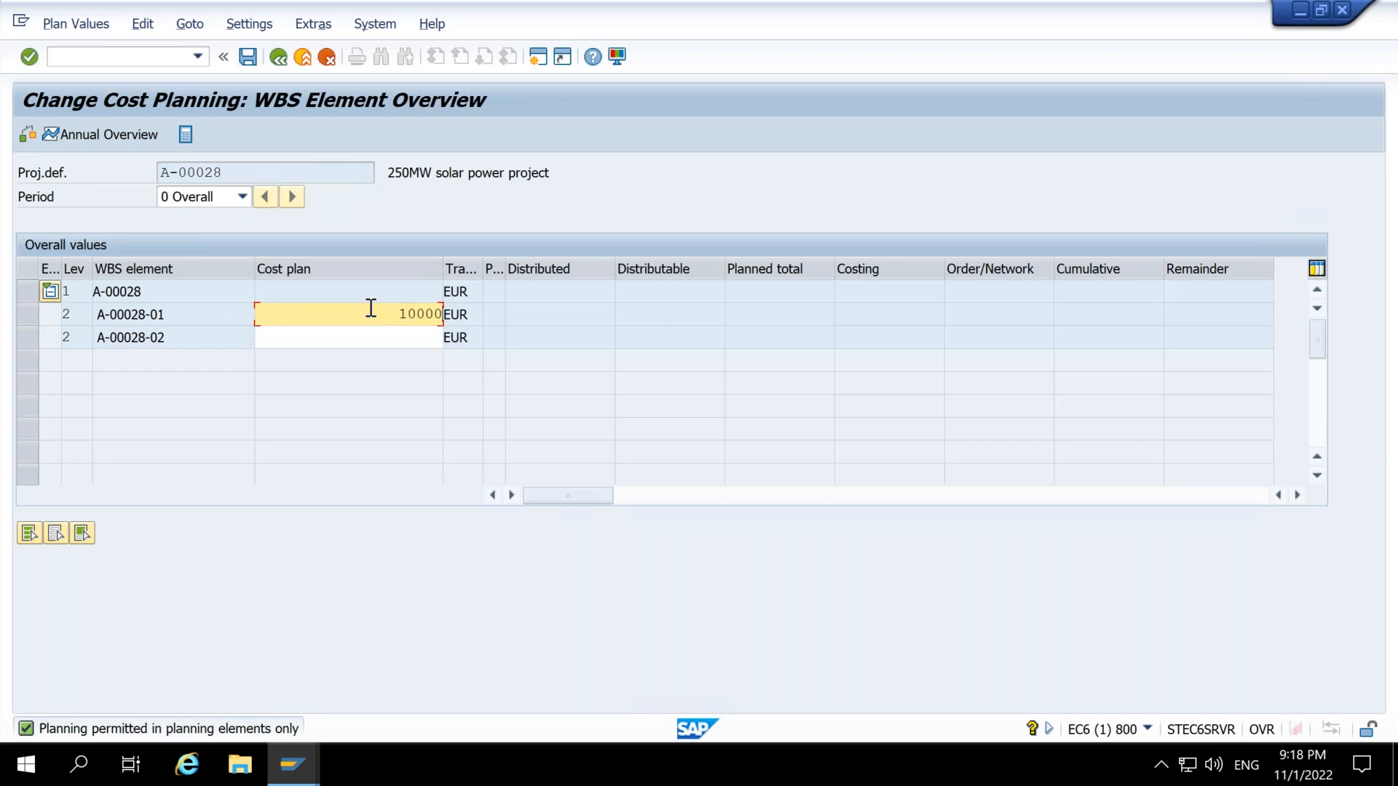
{"action": "key", "text": "Down"}
{"action": "key", "text": "Down"}
{"action": "key", "text": "Down"}
{"action": "type", "text": "20000"}
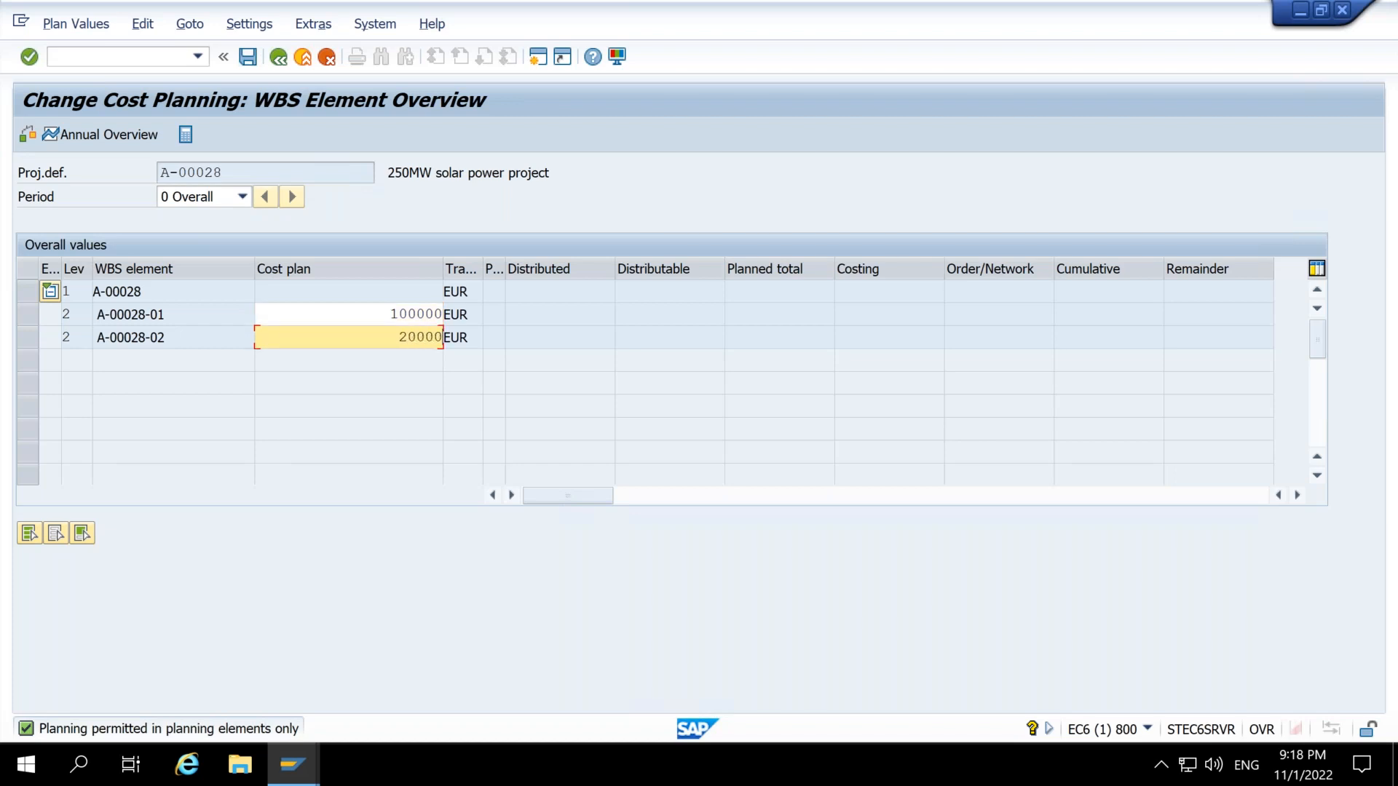
{"action": "key", "text": "Return"}
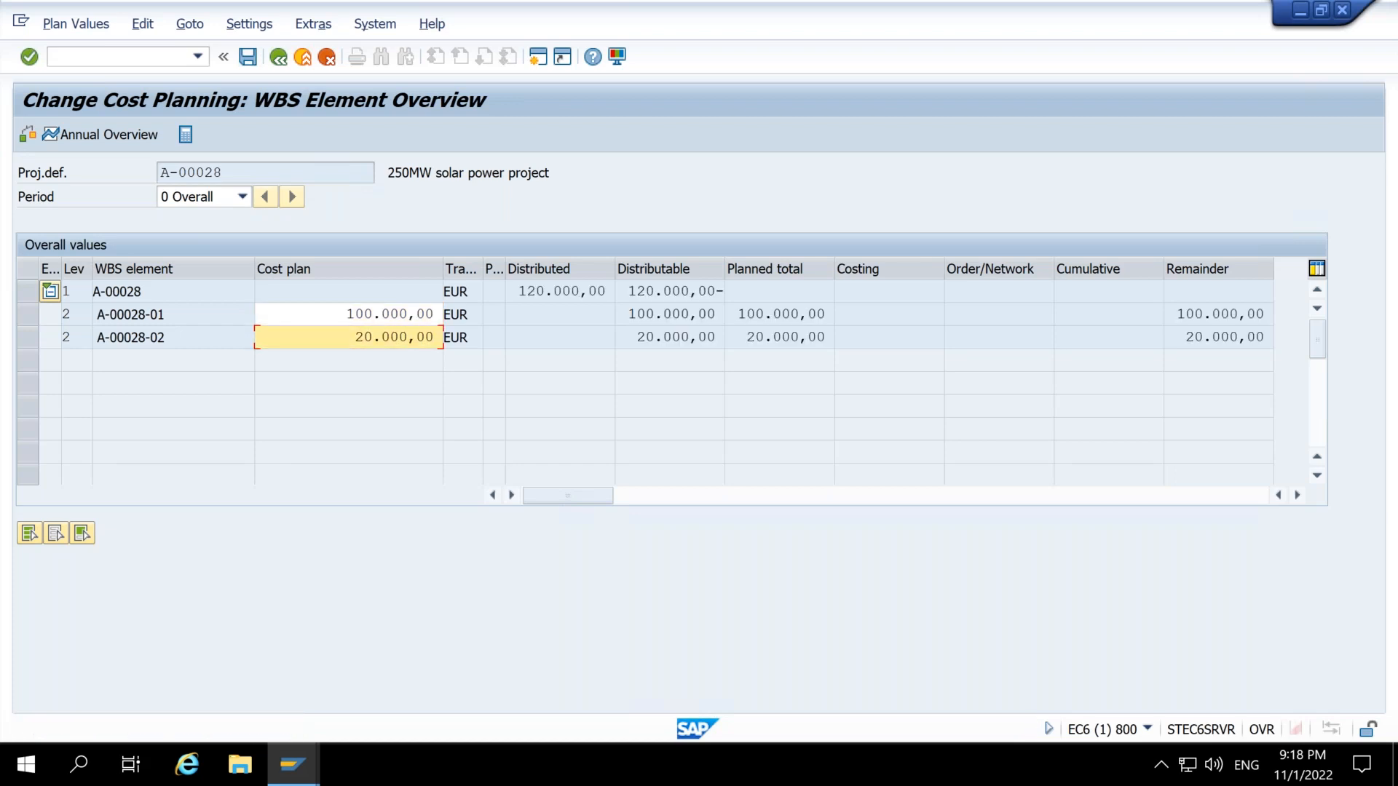
{"action": "key", "text": "ctrl+s"}
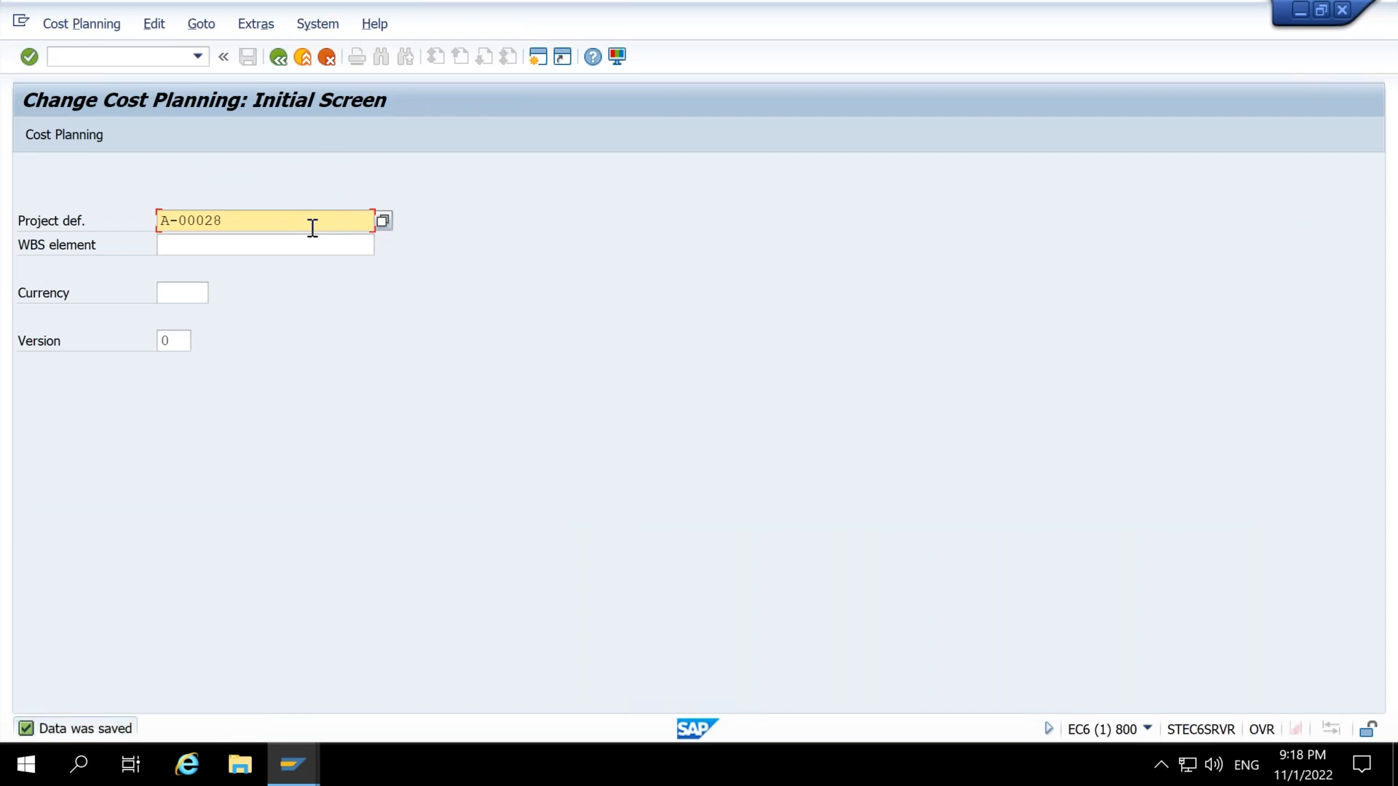
{"action": "left_click", "coordinate": [78, 59]}
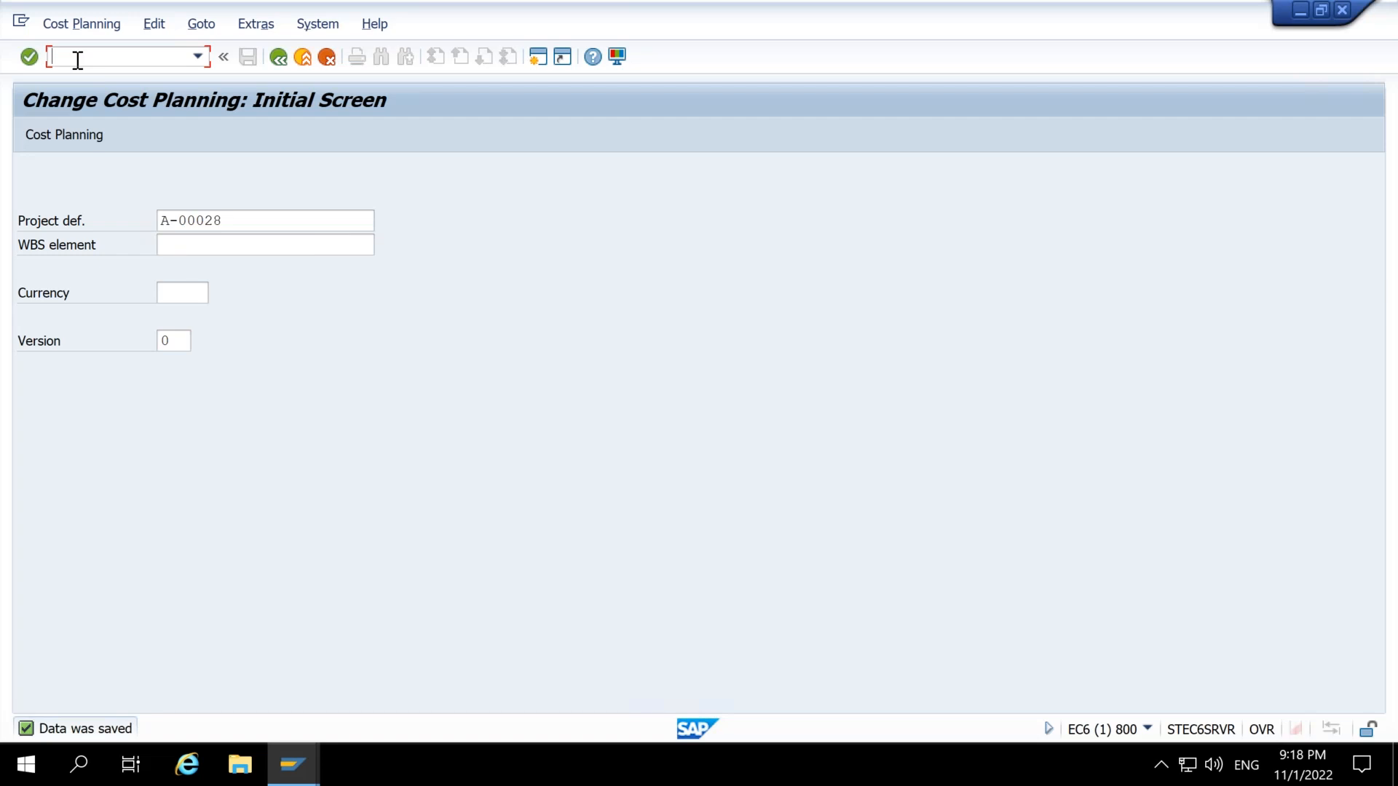
{"action": "left_click_drag", "start_coordinate": [240, 219], "coordinate": [165, 230]}
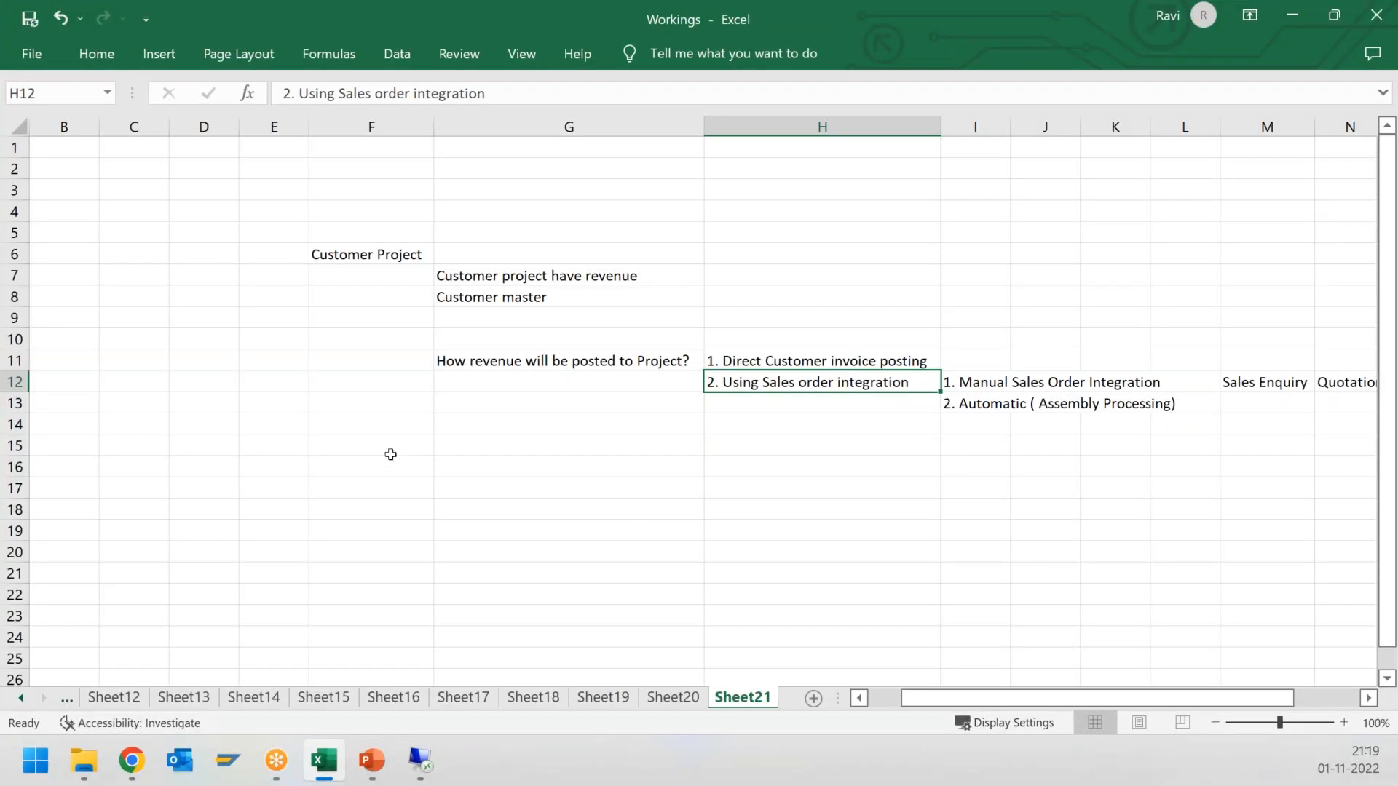
Step: Enter the heading "Revenue Planning in PS" in cell F17 of Sheet21
{"action": "left_click", "coordinate": [391, 452]}
{"action": "left_click", "coordinate": [423, 482]}
{"action": "type", "text": "Revenue Planning"}
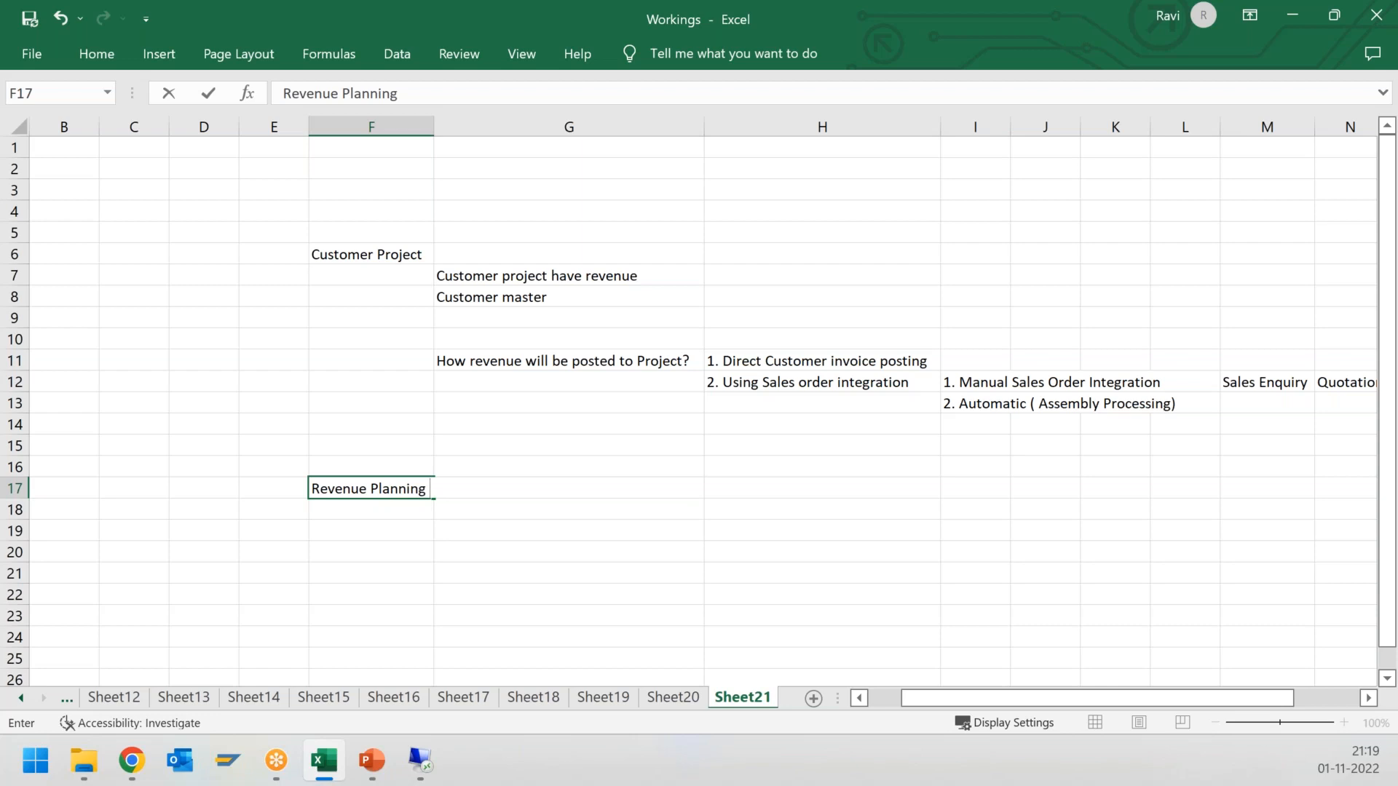
{"action": "type", "text": "in PS"}
{"action": "key", "text": "ctrl+Return"}
{"action": "key", "text": "Return"}
{"action": "type", "text": "1"}
{"action": "key", "text": "BackSpace"}
Step: Enter "1. Hierarchical Revenue Planning - CJ42" in cell G18 below the heading
{"action": "key", "text": "Tab"}
{"action": "type", "text": "1"}
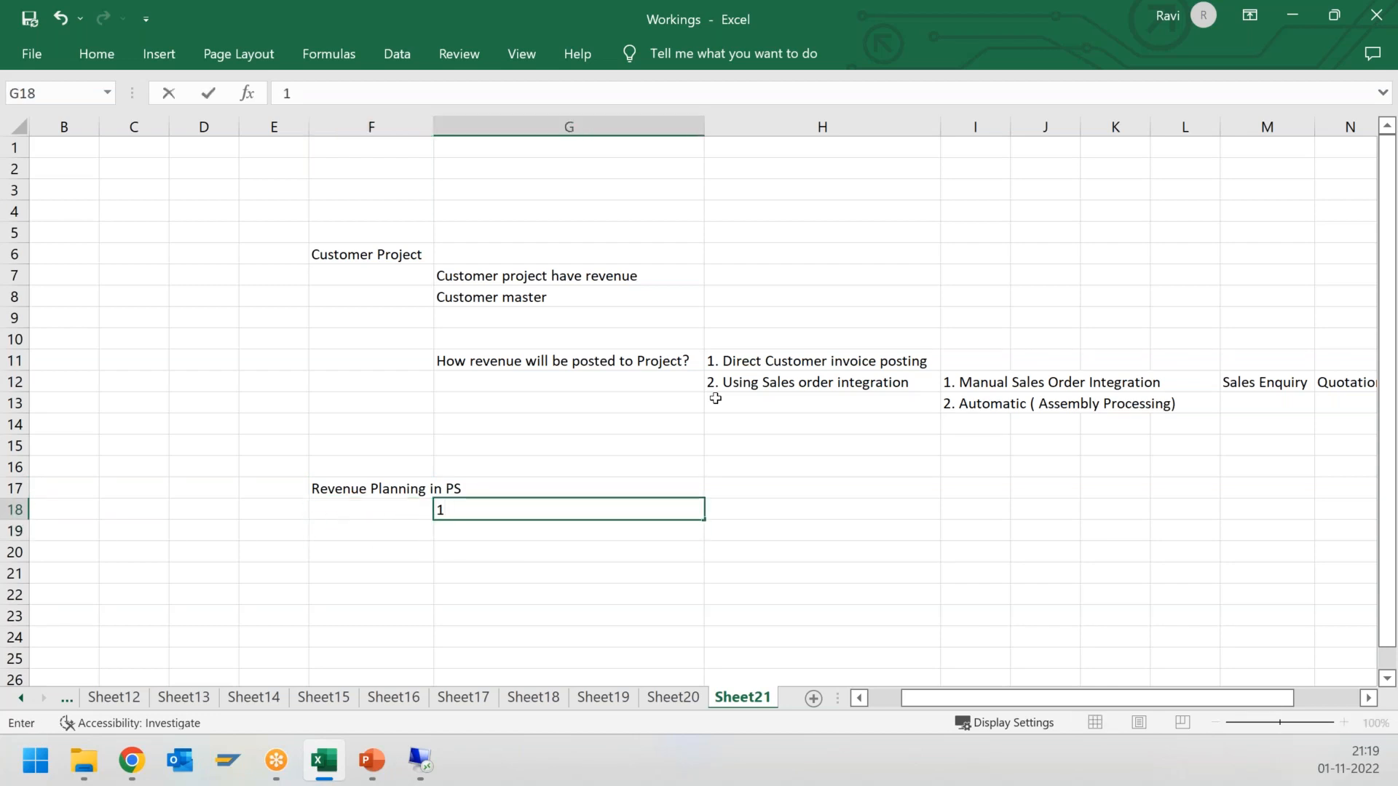
{"action": "type", "text": ". Hierarc"}
{"action": "type", "text": "hica"}
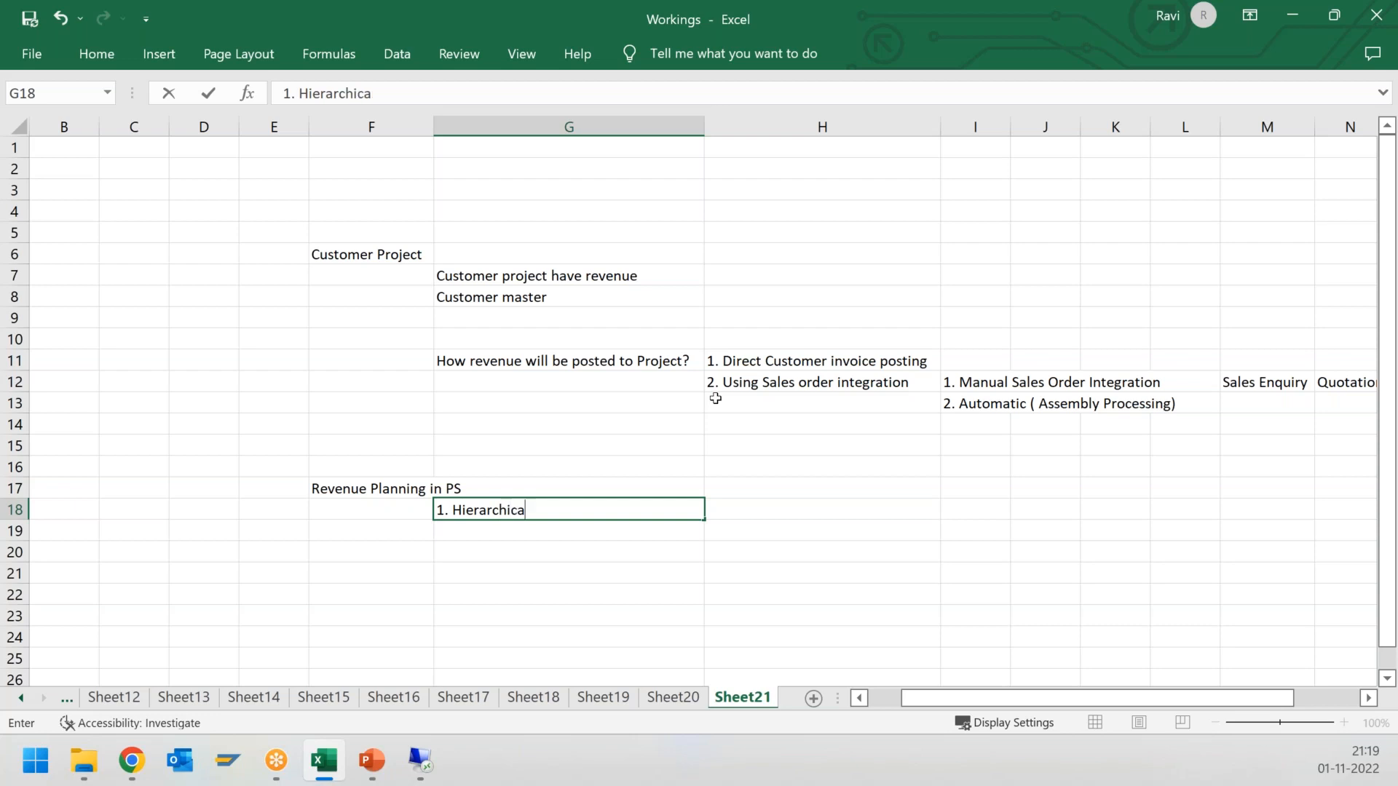
{"action": "type", "text": "l Revenue p"}
{"action": "key", "text": "BackSpace"}
{"action": "type", "text": "P"}
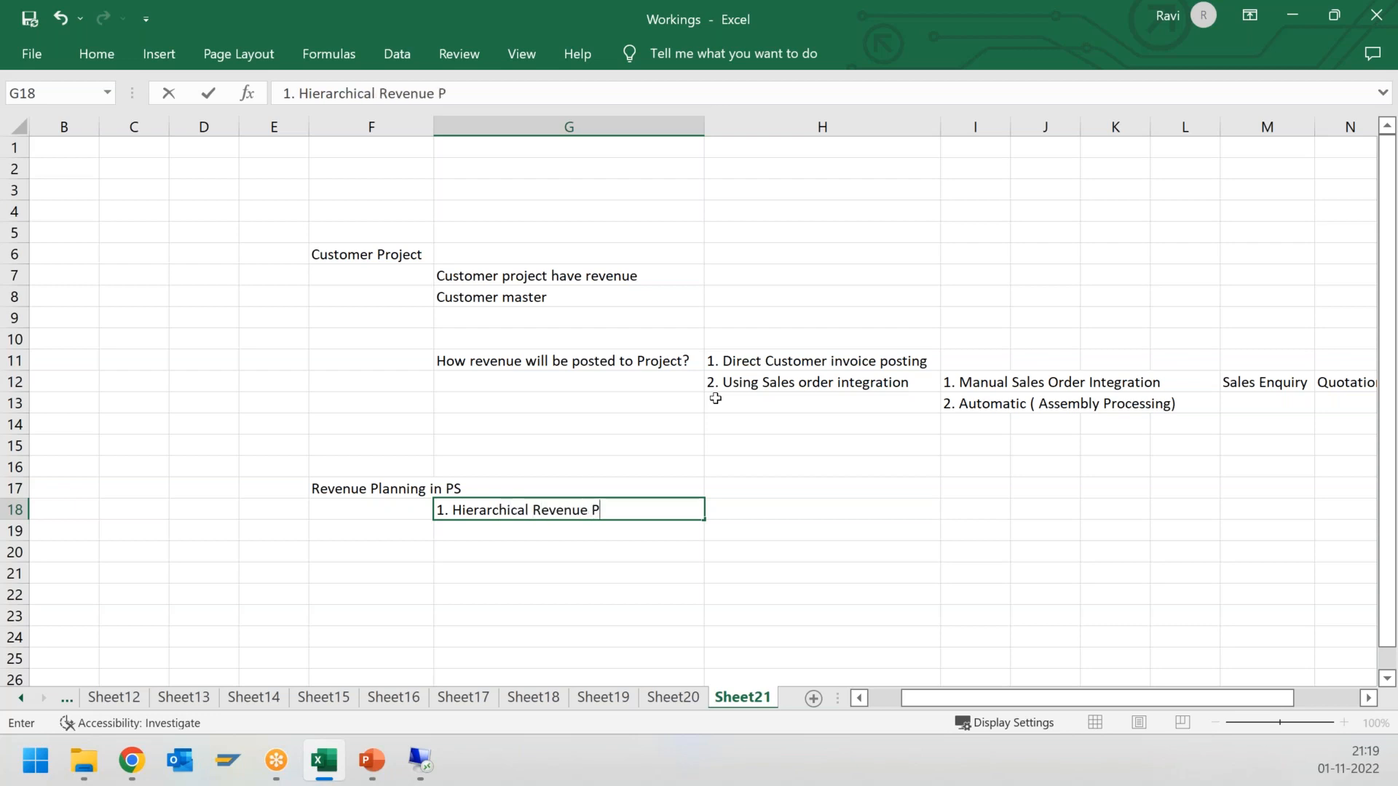
{"action": "type", "text": "lanning"}
{"action": "type", "text": "- CJ"}
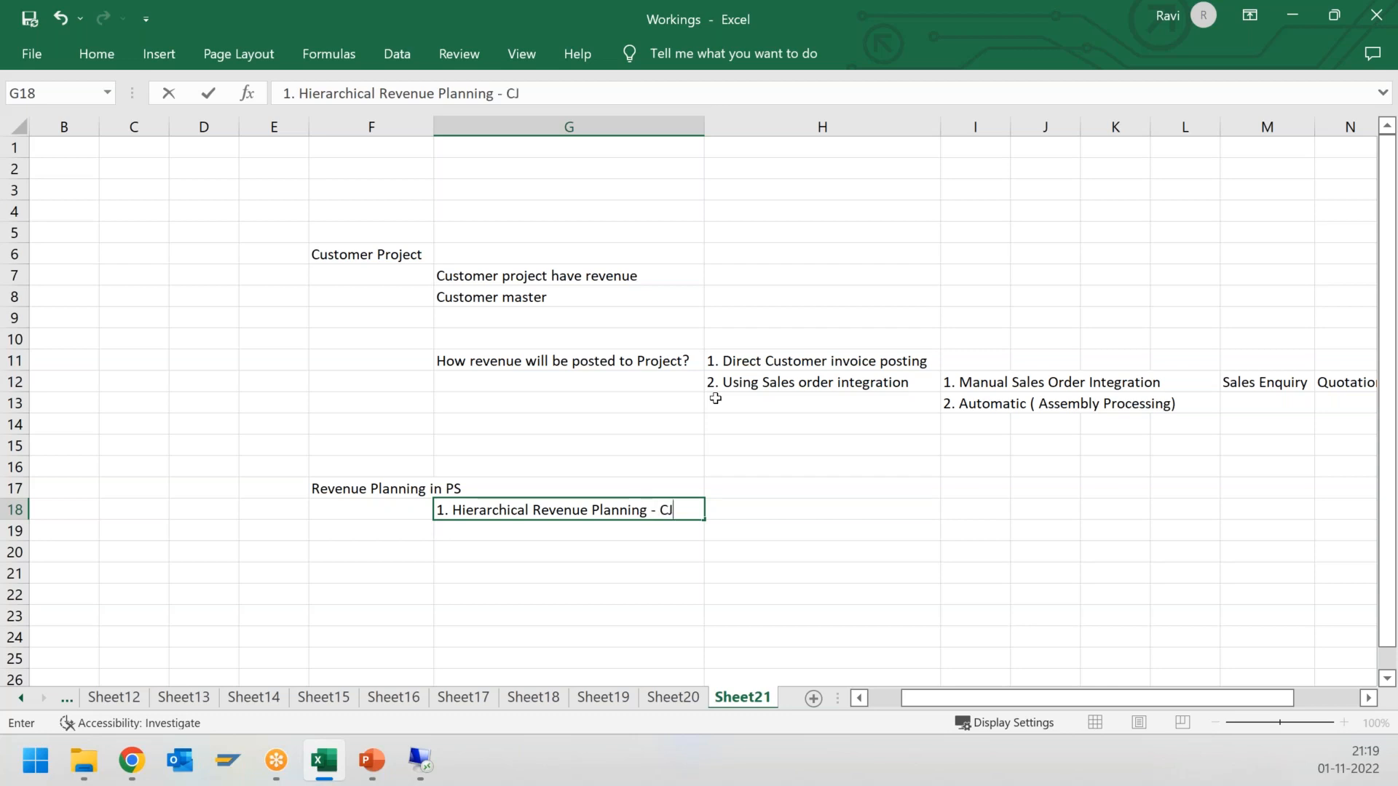
{"action": "type", "text": "42"}
{"action": "key", "text": "Return"}
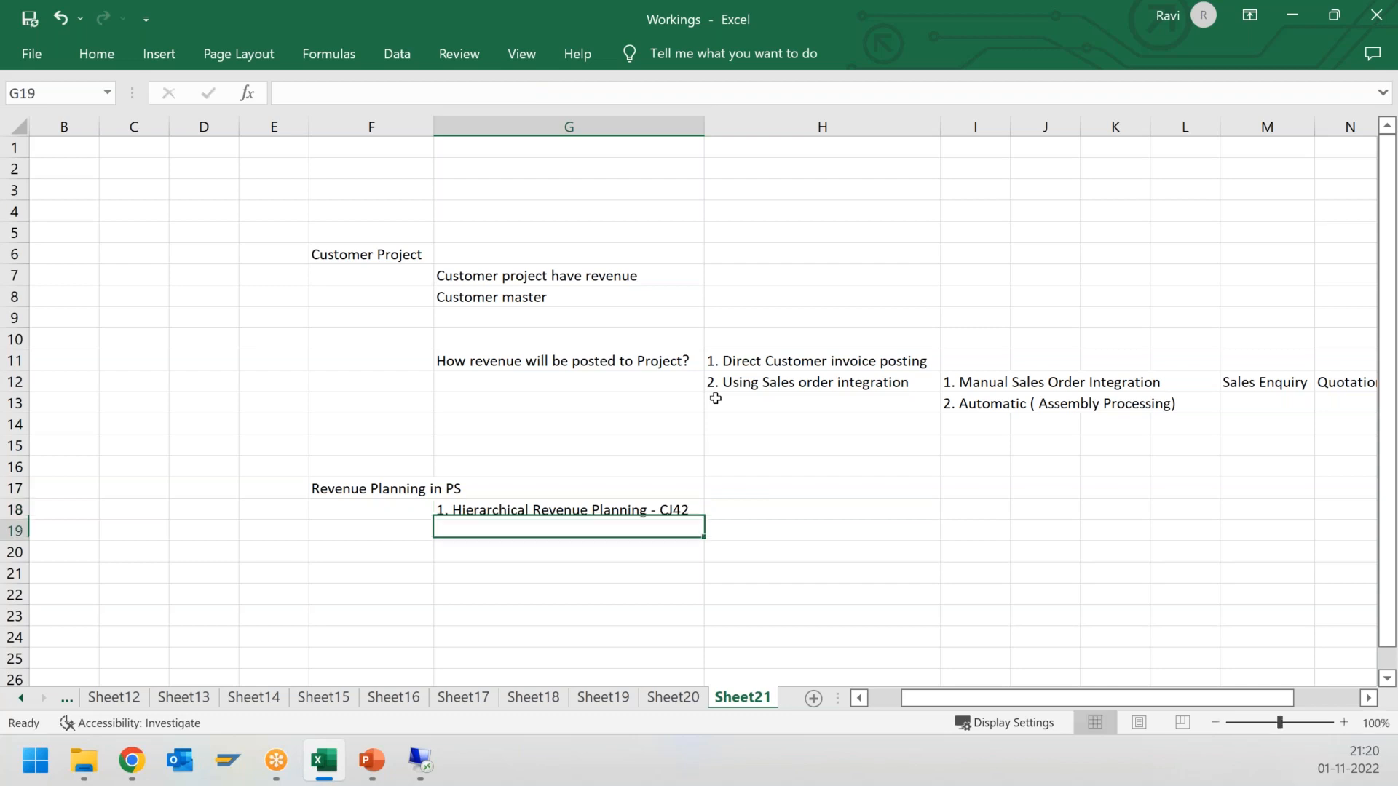
Step: Enter "2. Cost element based revenue planning - CJR2" in cell G19
{"action": "type", "text": "2."}
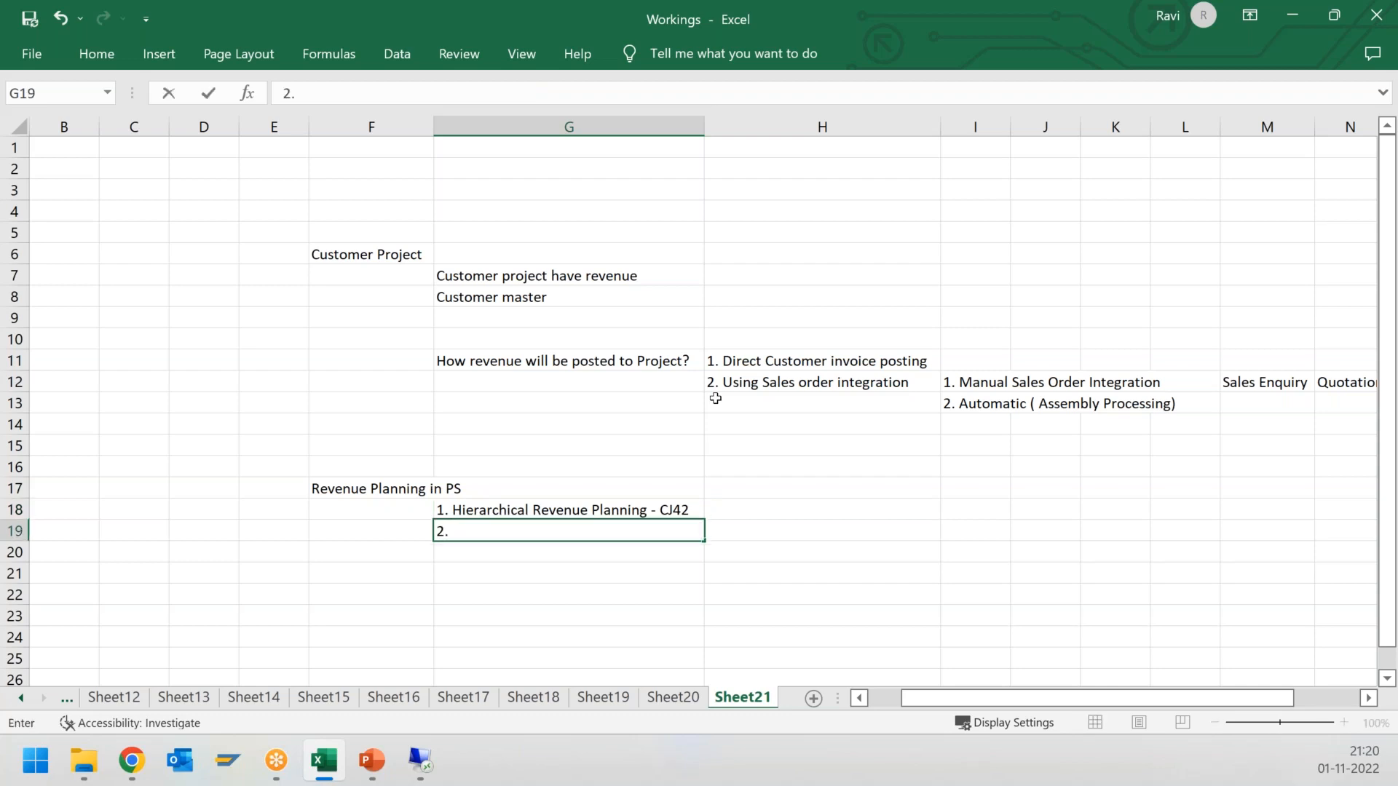
{"action": "type", "text": " Cost element "}
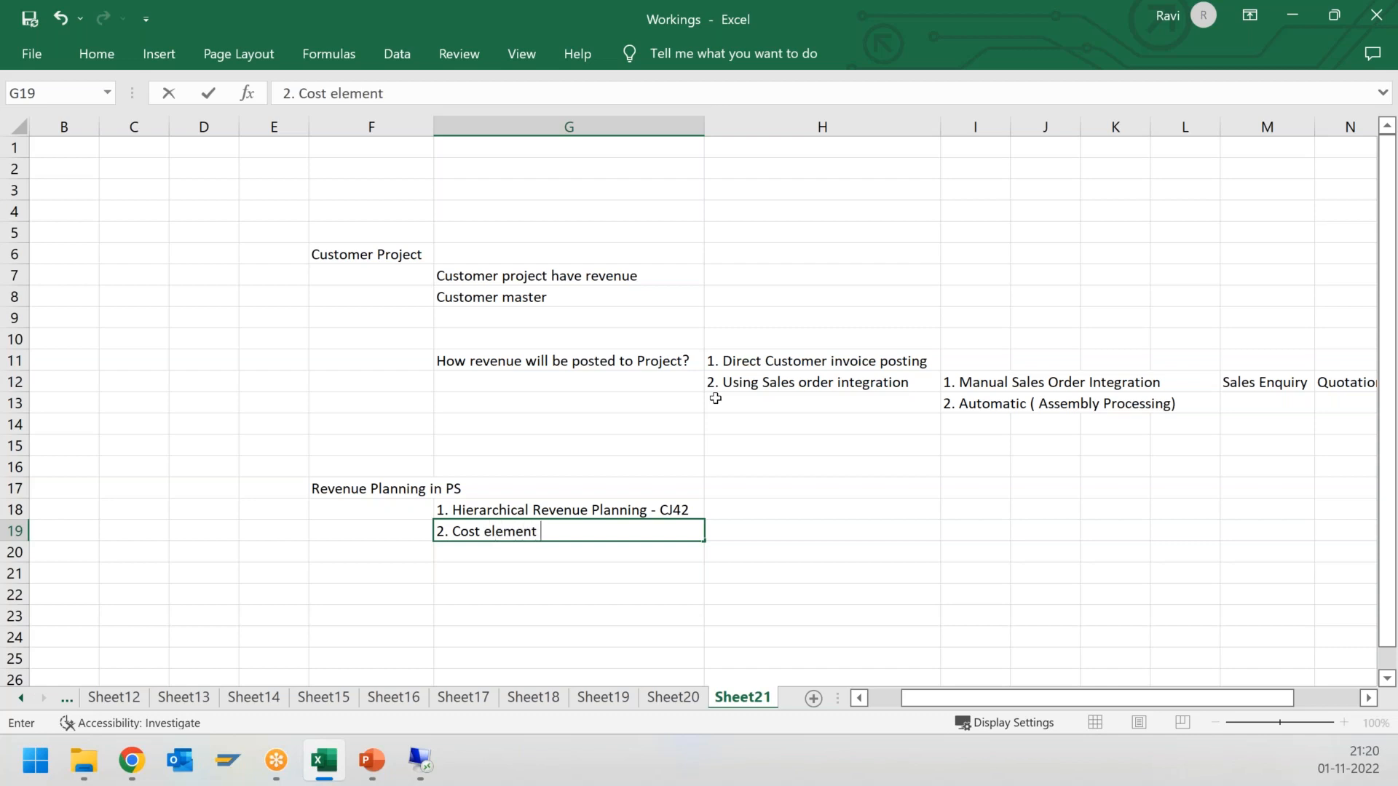
{"action": "type", "text": "based reve"}
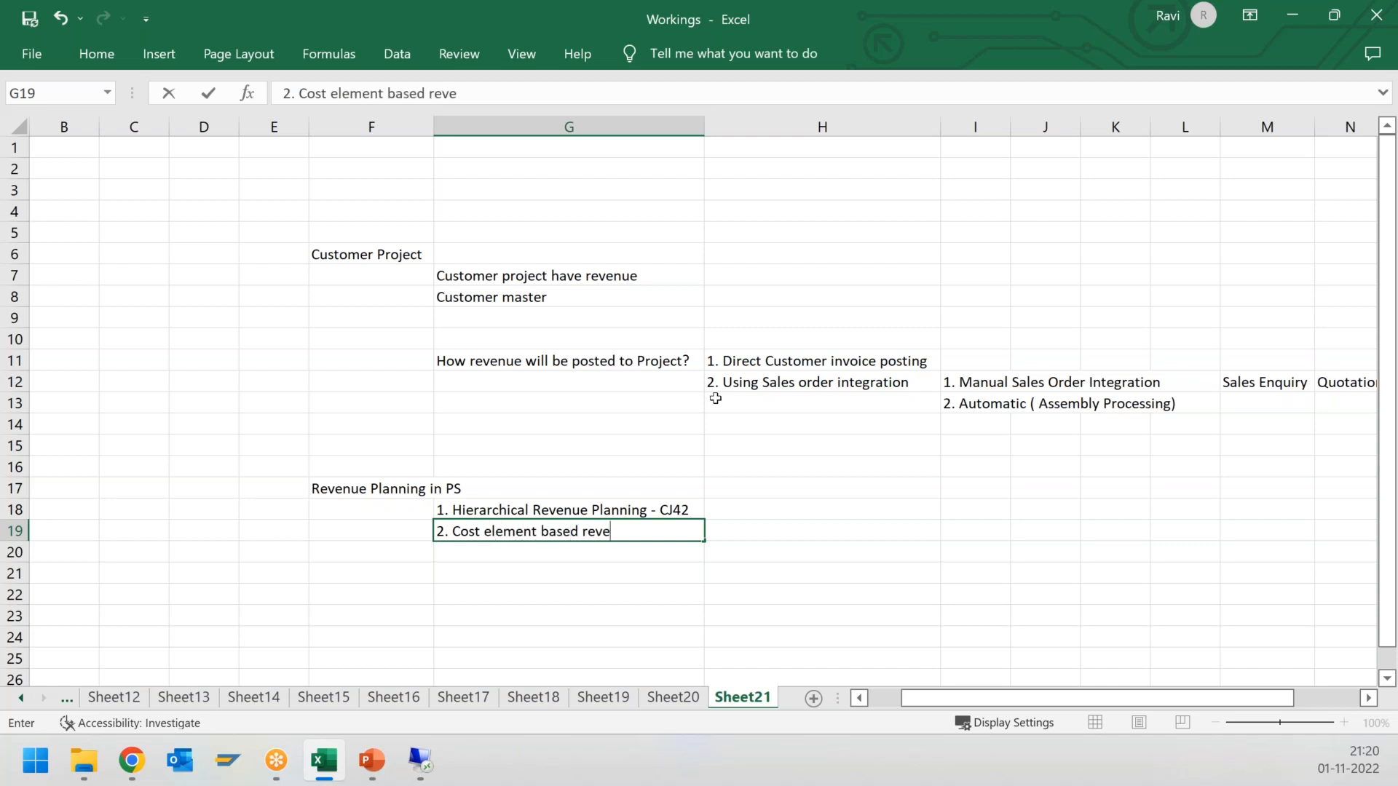
{"action": "type", "text": "nue planning"}
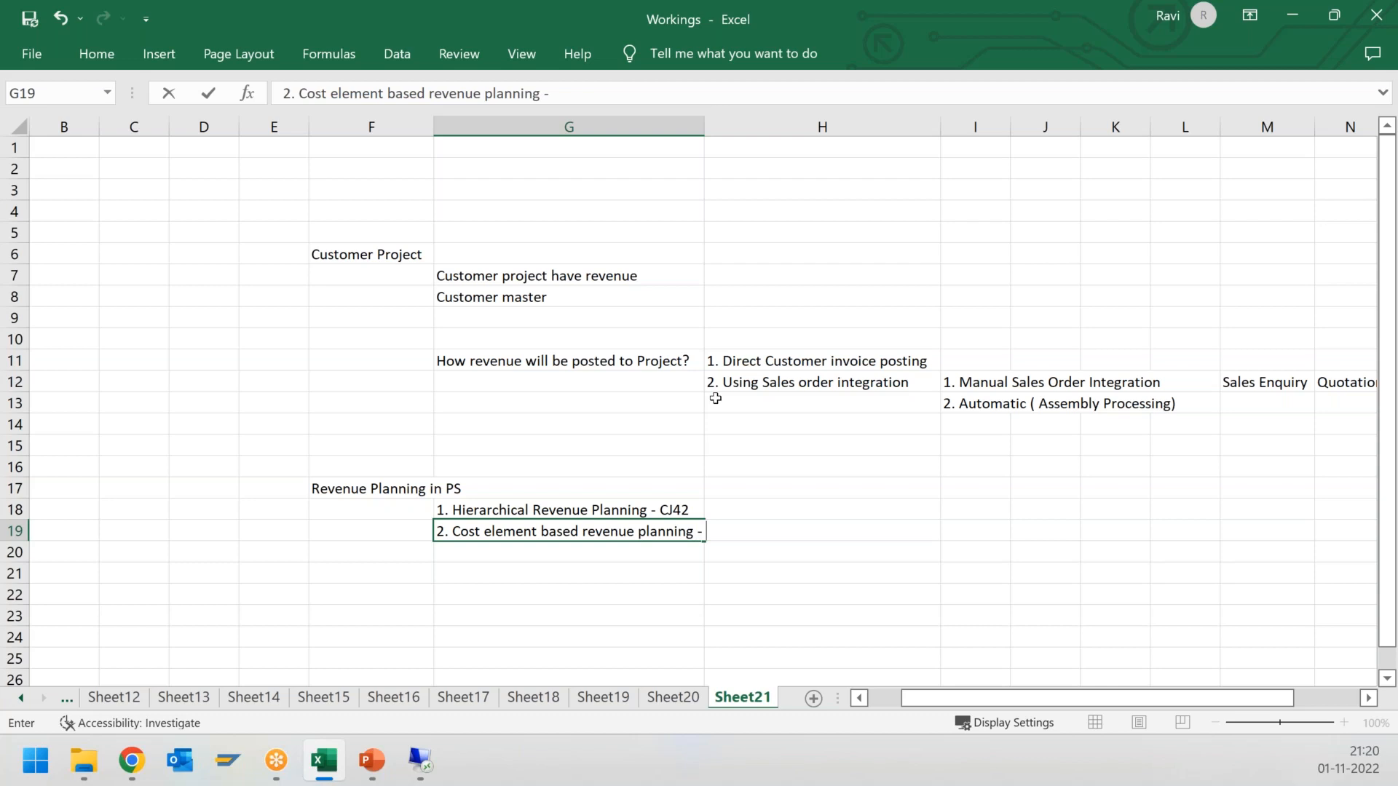
{"action": "type", "text": "- CJR2"}
{"action": "key", "text": "Return"}
{"action": "key", "text": "Up"}
{"action": "key", "text": "Up"}
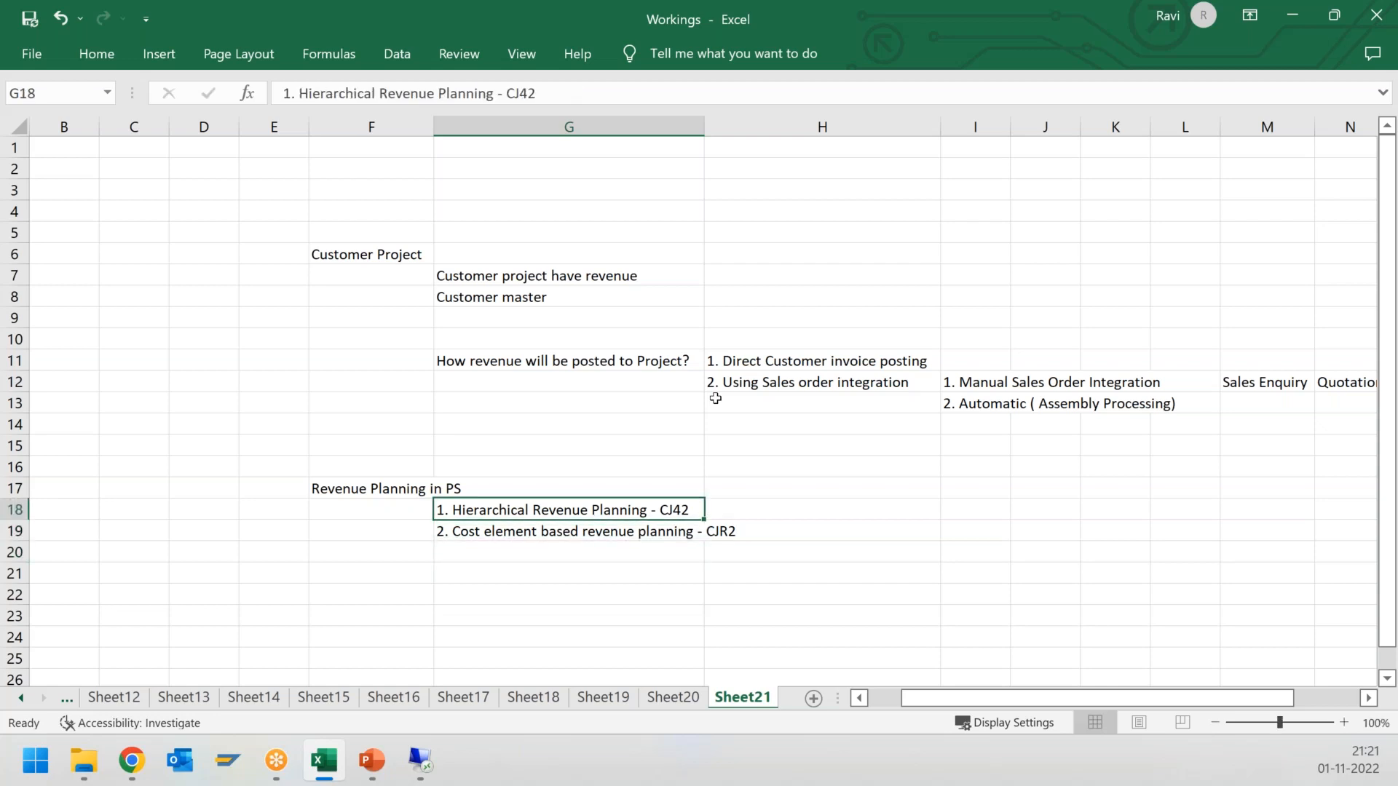
Step: Switch to SAP and display the cost plan of project A-00028
{"action": "left_click", "coordinate": [1292, 16]}
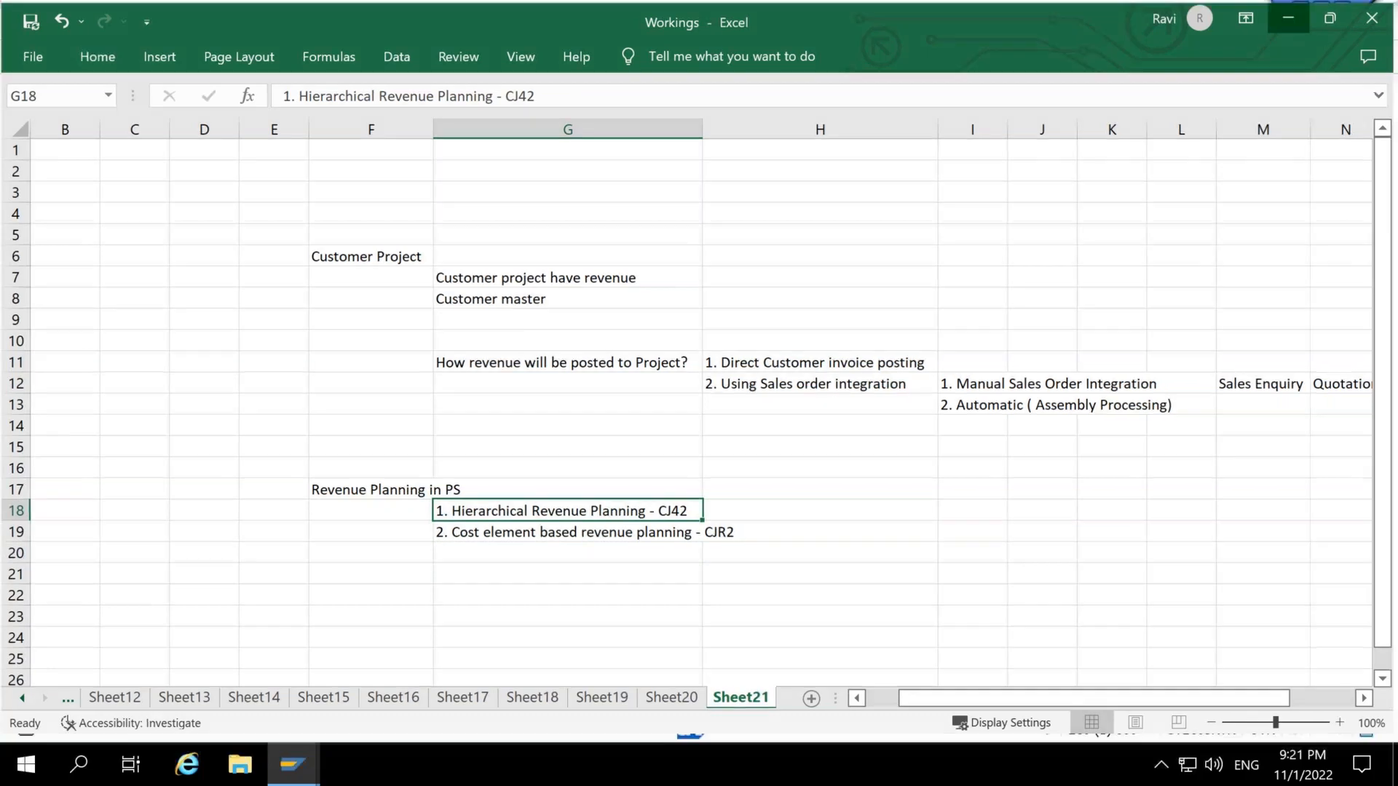
{"action": "left_click", "coordinate": [243, 219]}
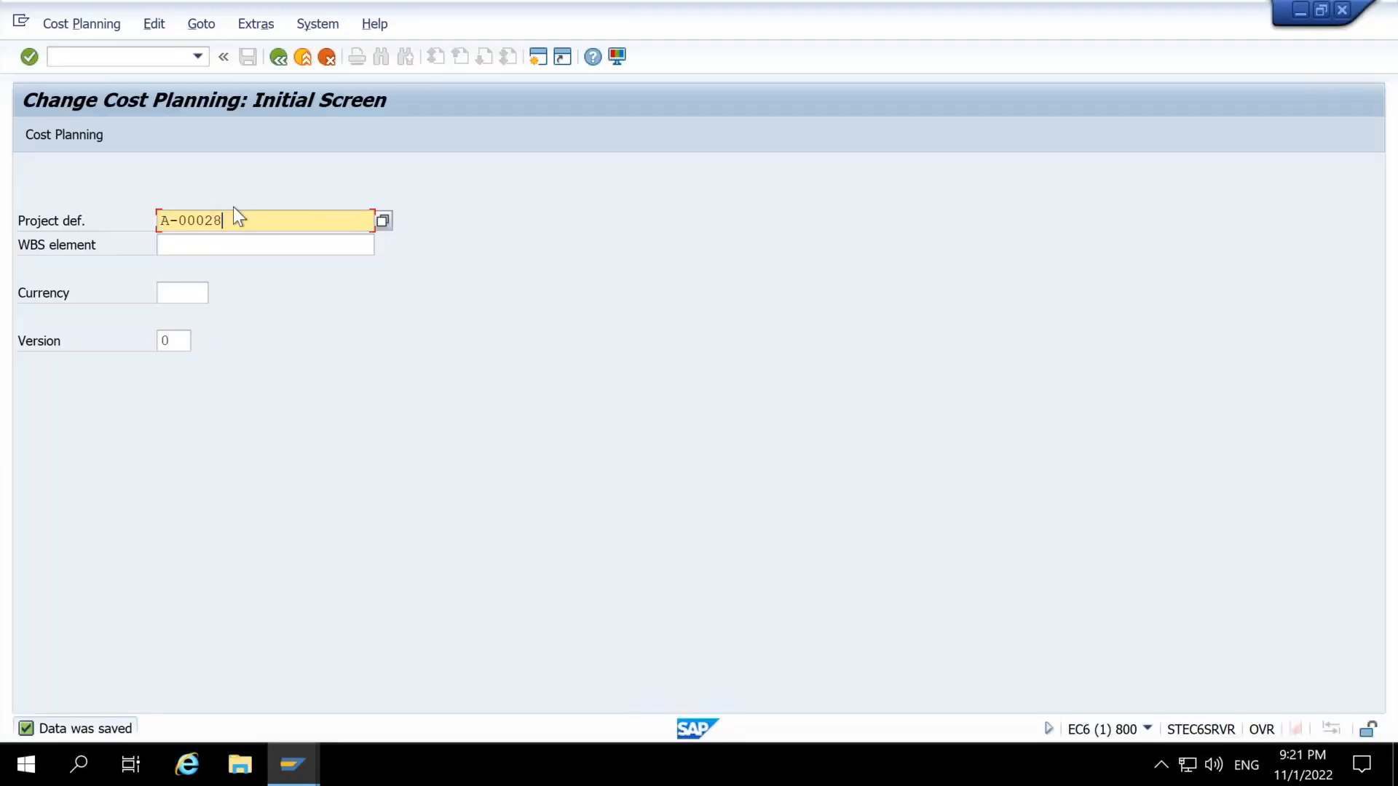
{"action": "key", "text": "Return"}
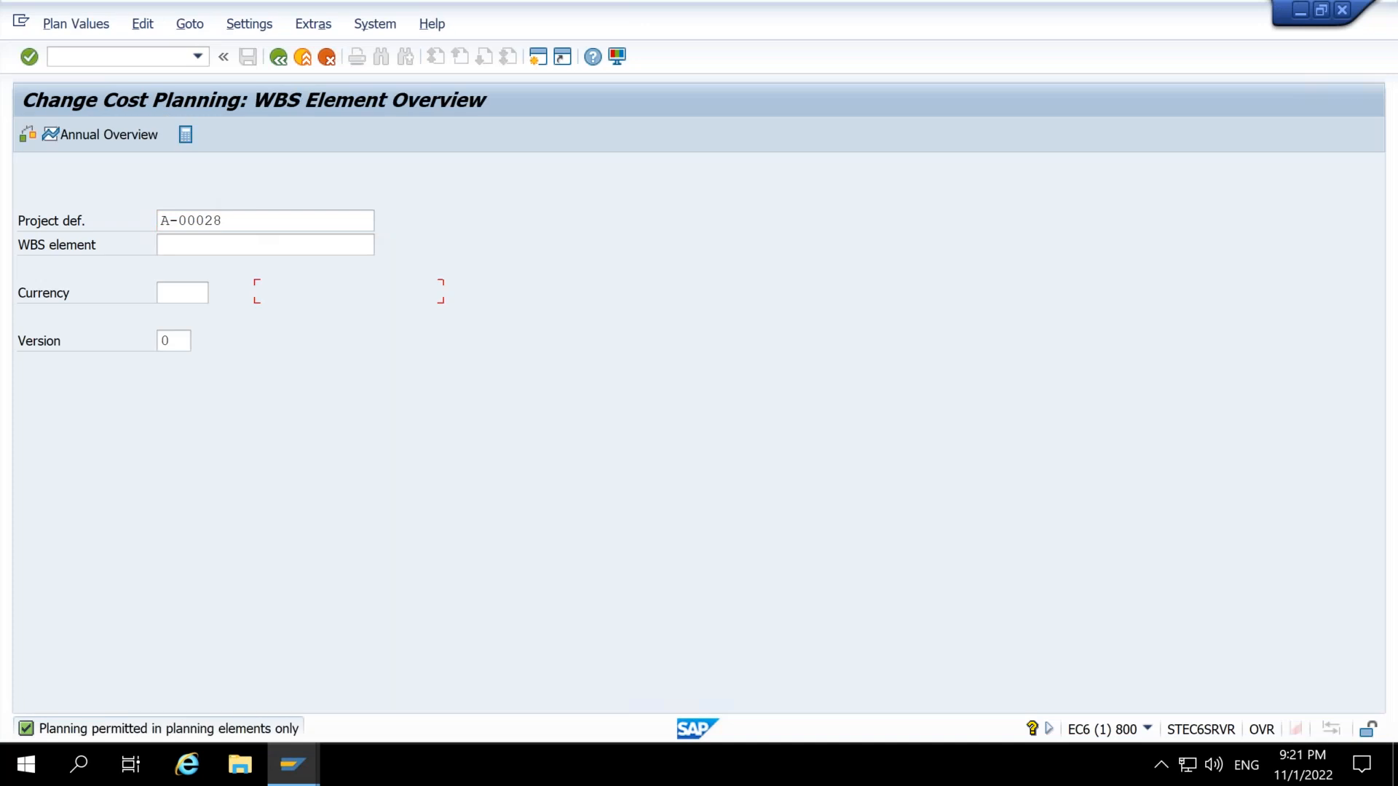
Step: Try to open revenue planning for project A-00028 with transaction CJ42
{"action": "left_click", "coordinate": [109, 50]}
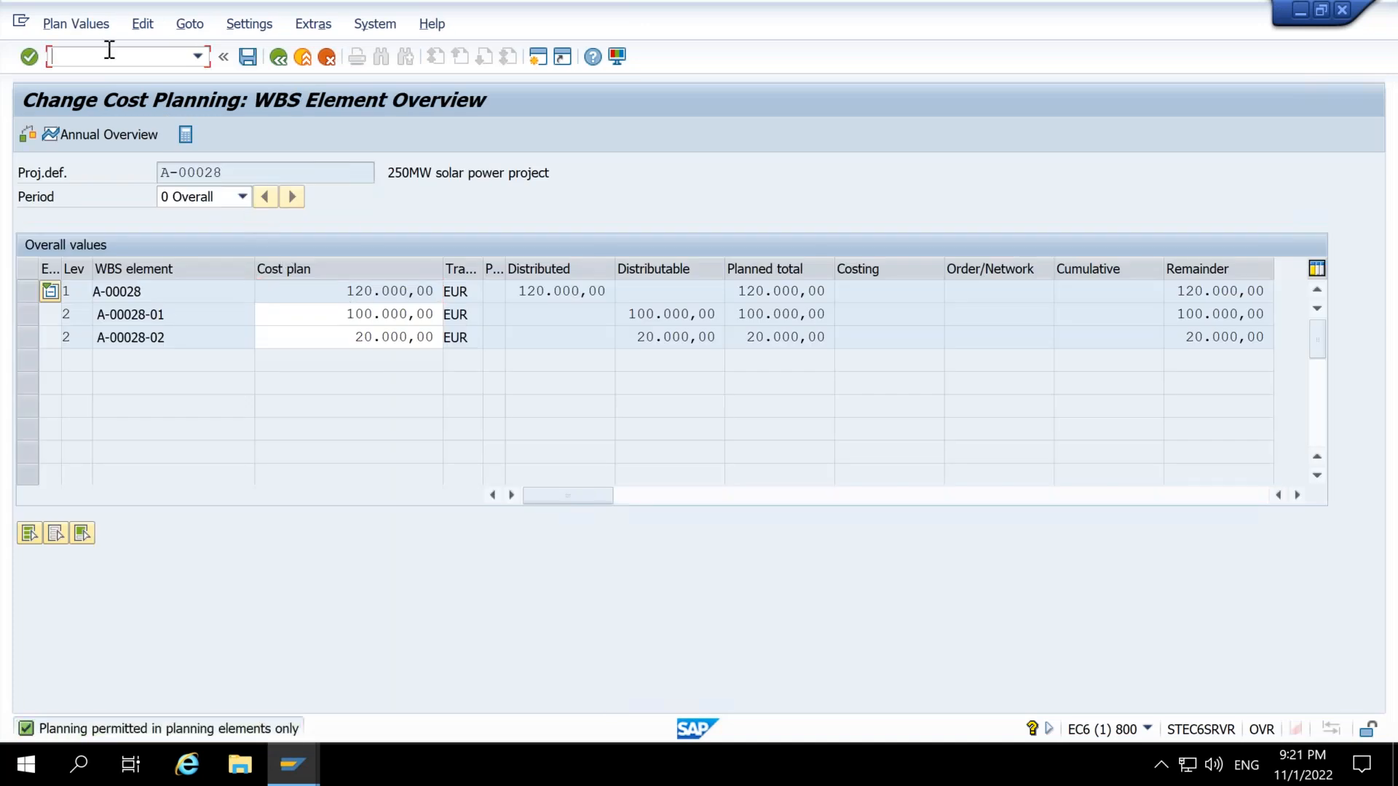
{"action": "type", "text": "/NCJ"}
{"action": "type", "text": "2"}
{"action": "key", "text": "Return"}
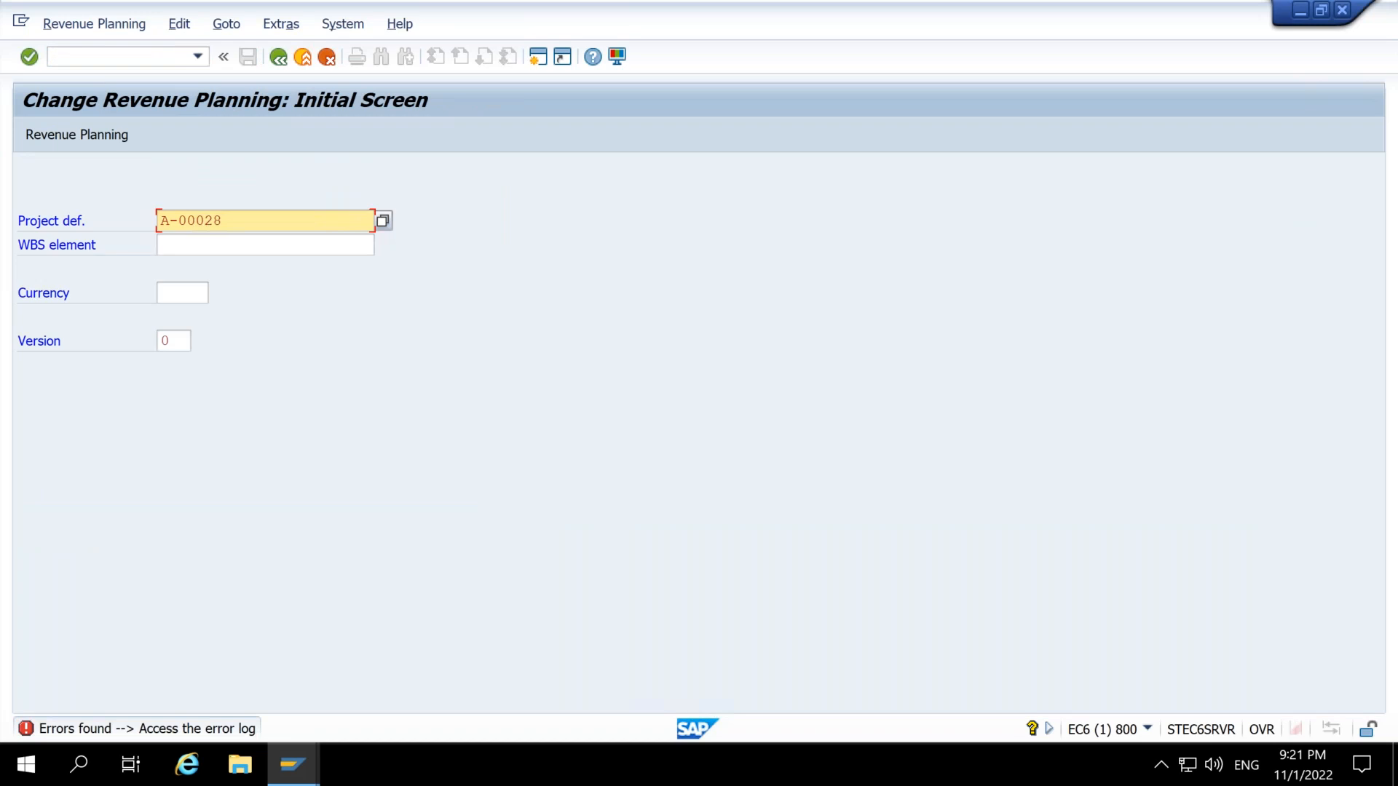
Step: Read the planning error's long text and examine the revenue planning error log for project A-00028
{"action": "left_click", "coordinate": [150, 728]}
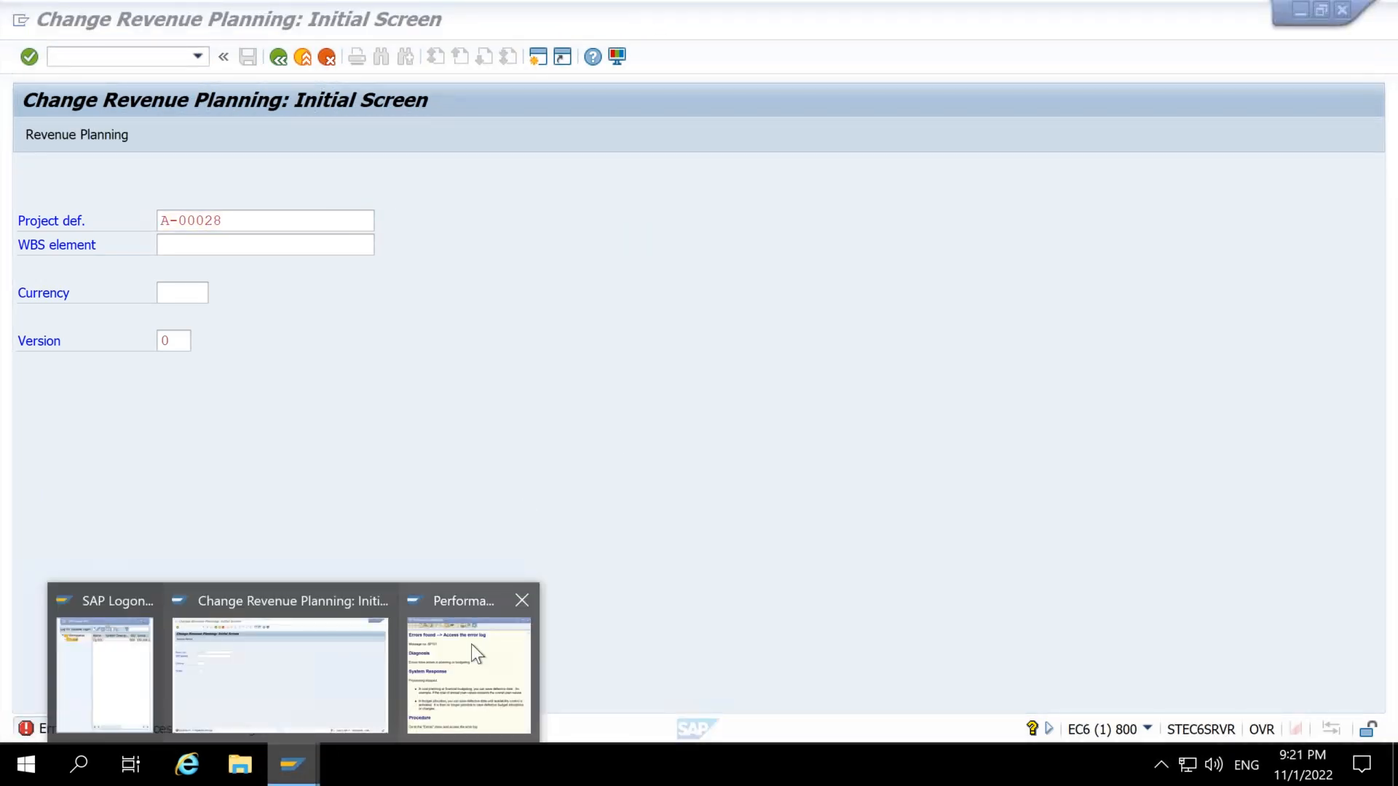
{"action": "left_click", "coordinate": [470, 644]}
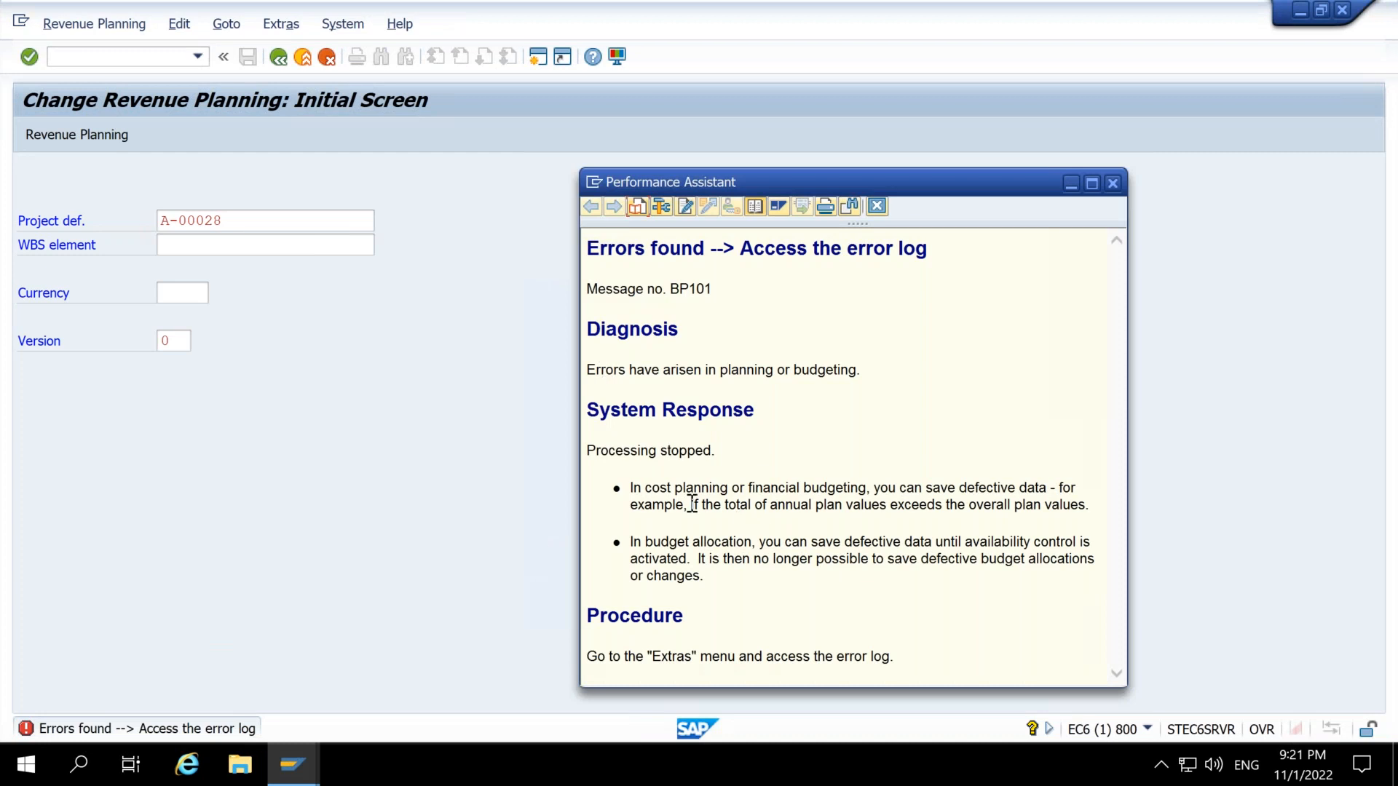
{"action": "left_click_drag", "start_coordinate": [645, 488], "coordinate": [972, 501]}
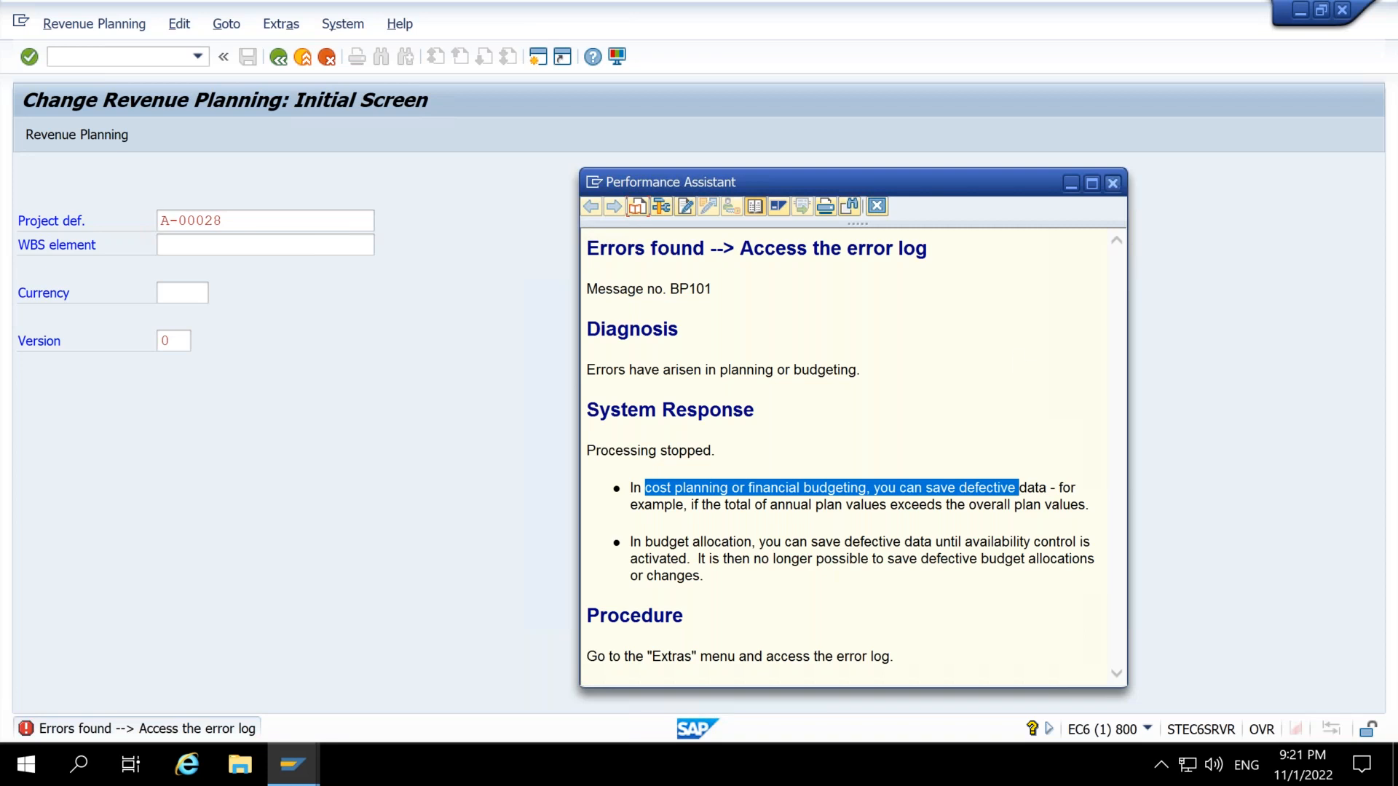
{"action": "left_click", "coordinate": [1113, 183]}
{"action": "left_click", "coordinate": [279, 24]}
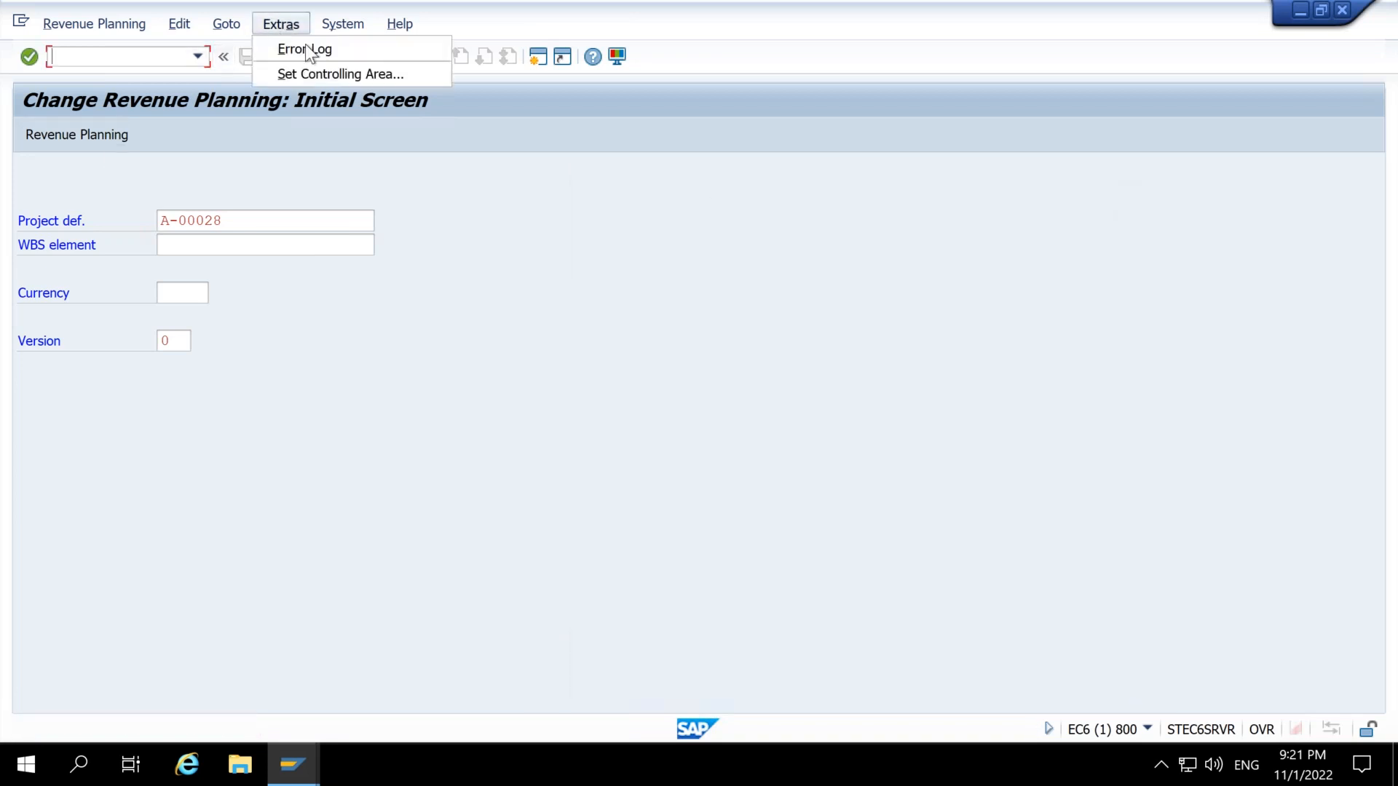
{"action": "left_click", "coordinate": [313, 49]}
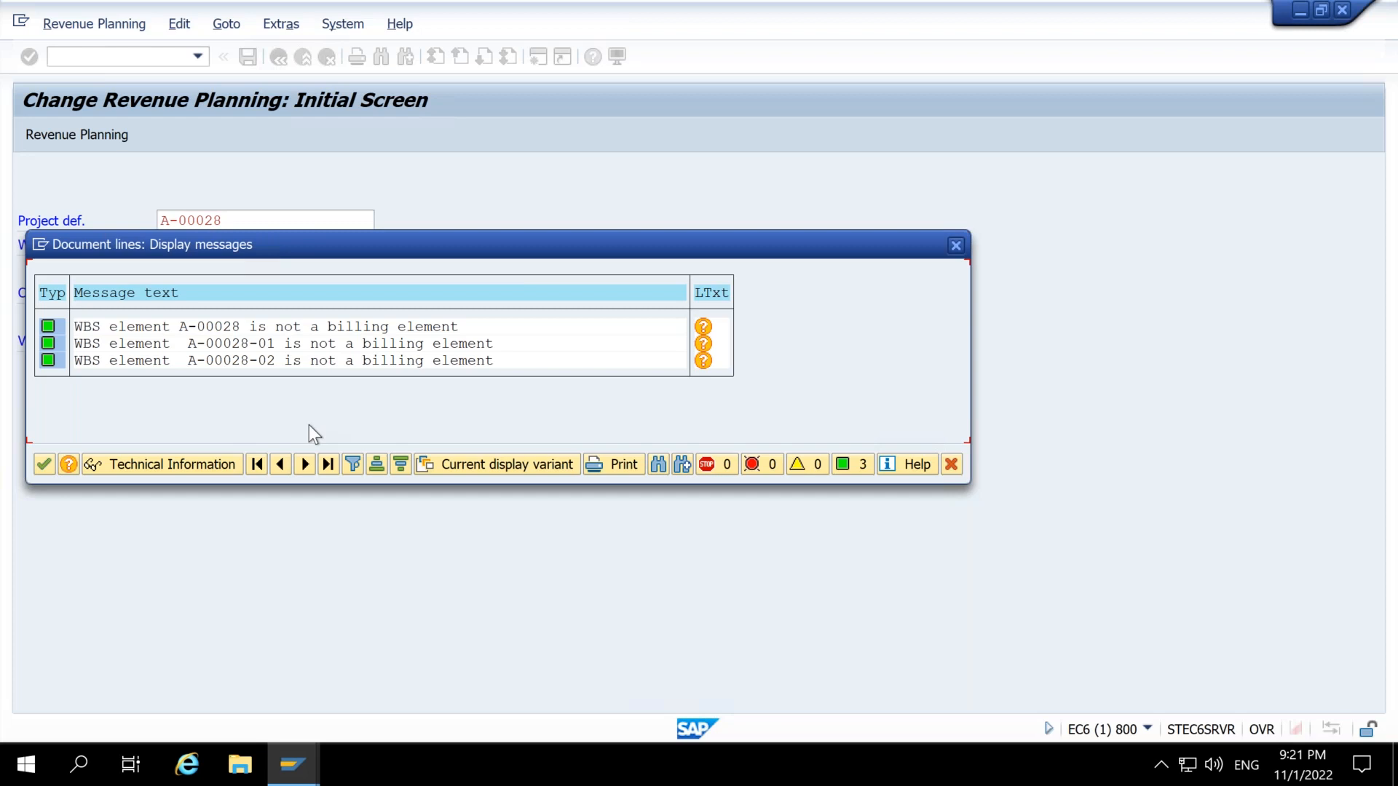
{"action": "key", "text": "Return"}
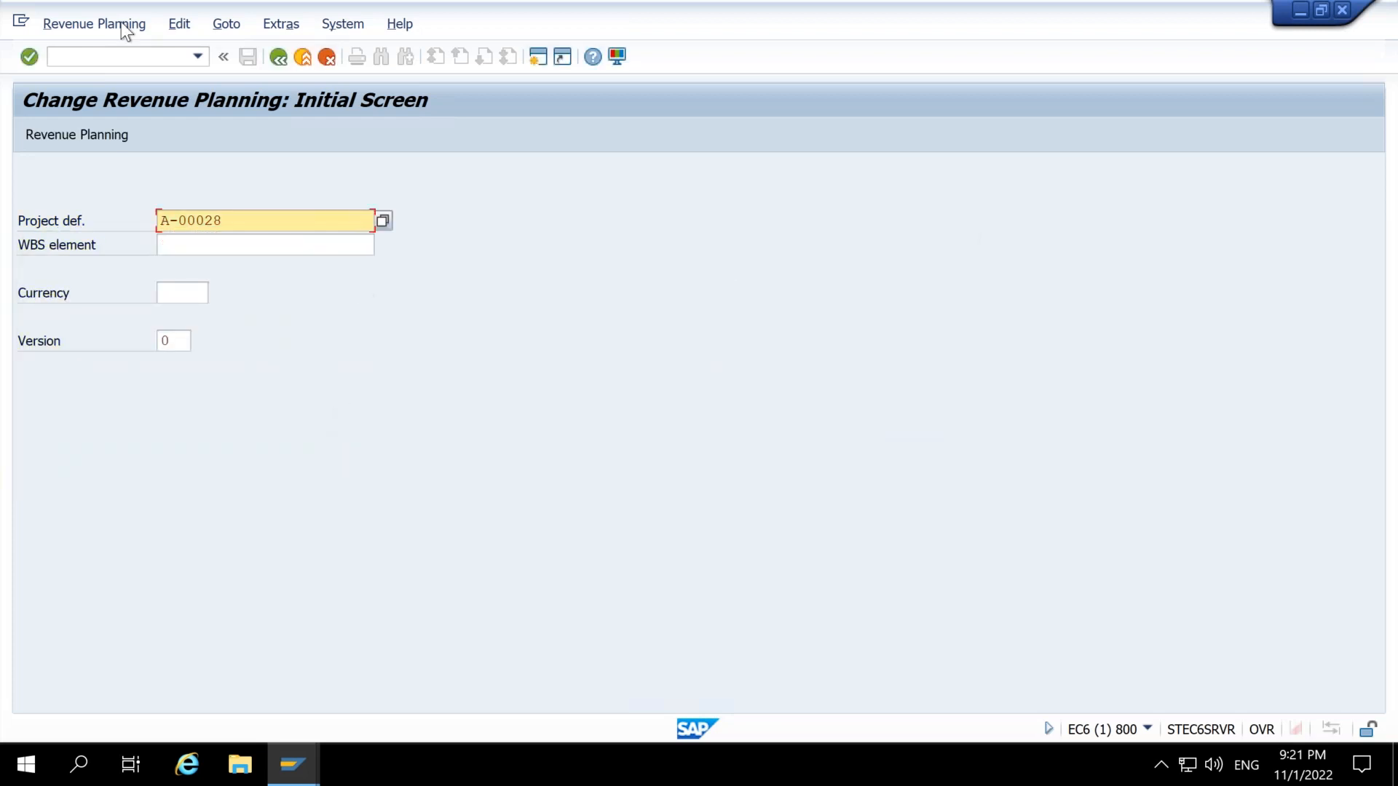
Step: Open project A-00028 in the Project Builder with transaction CJ20N
{"action": "left_click", "coordinate": [88, 58]}
{"action": "type", "text": "/N"}
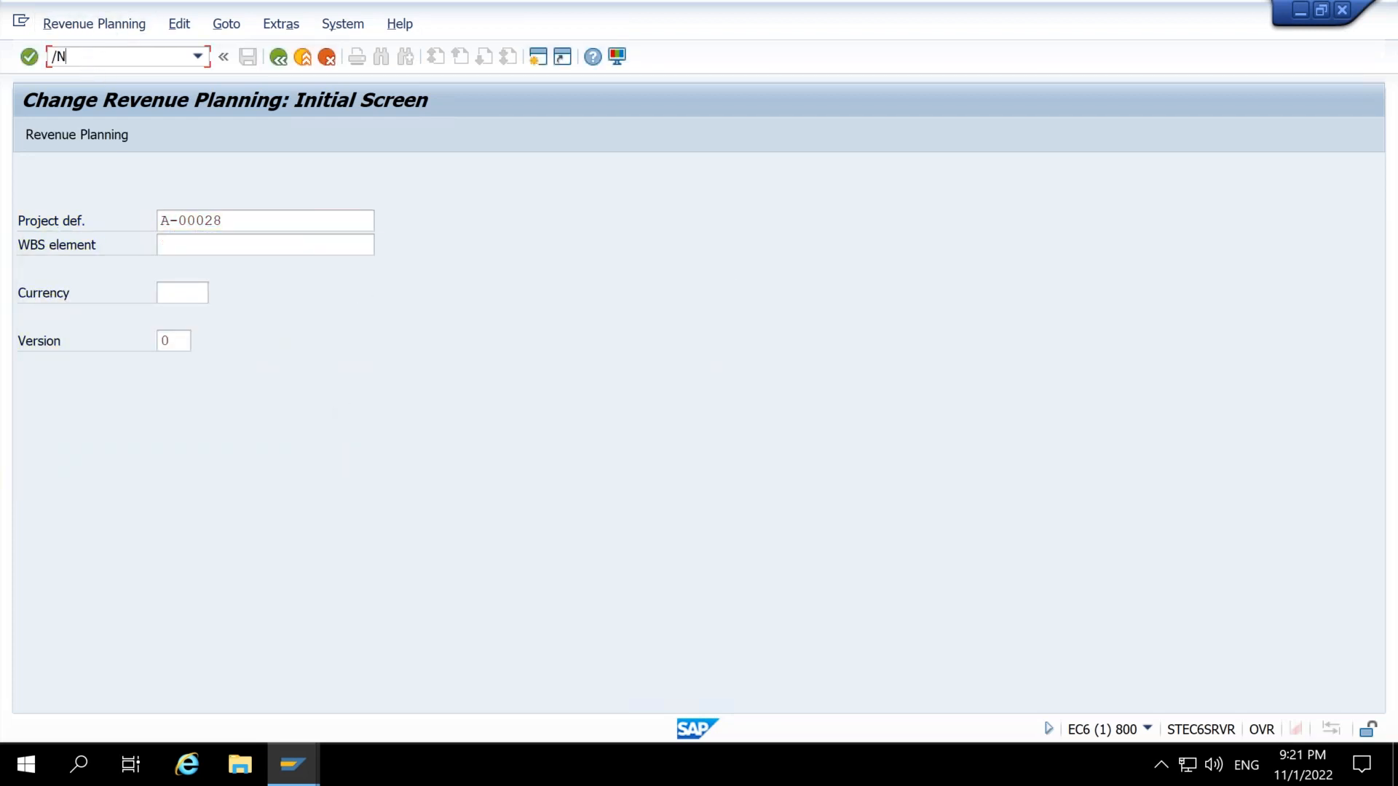
{"action": "type", "text": "CJ20N"}
{"action": "key", "text": "Return"}
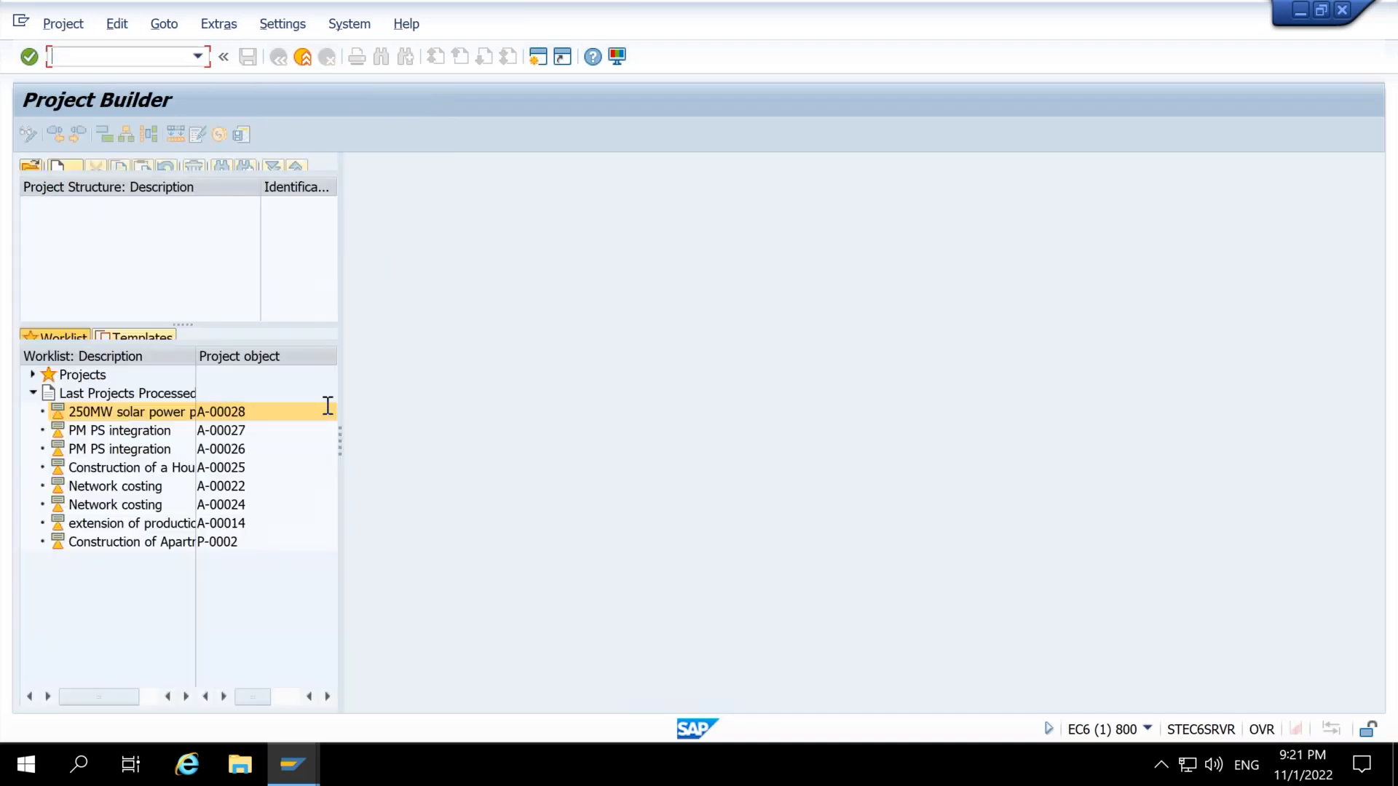
{"action": "double_click", "coordinate": [146, 412]}
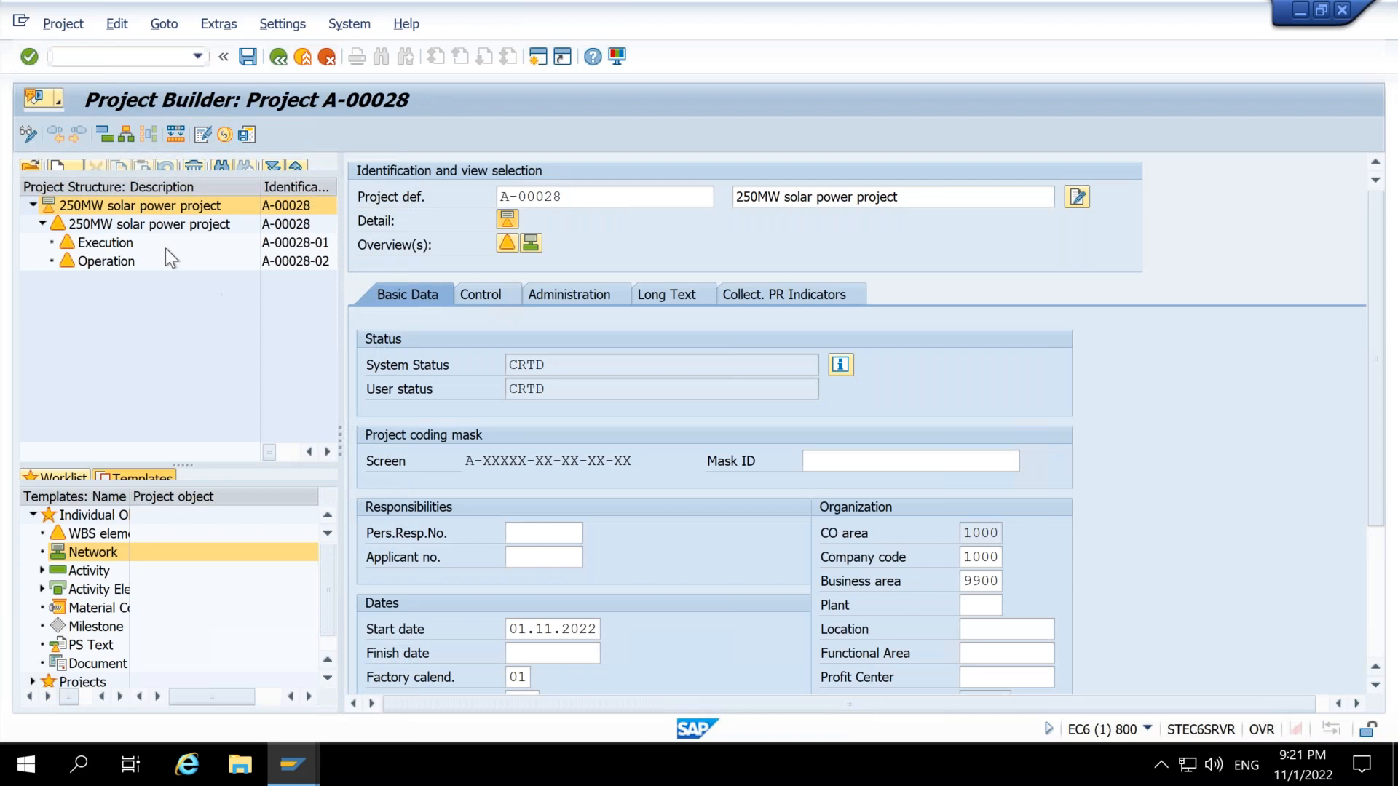
Step: Mark the Execution and Operation WBS elements as billing elements and save the project
{"action": "left_click", "coordinate": [164, 248]}
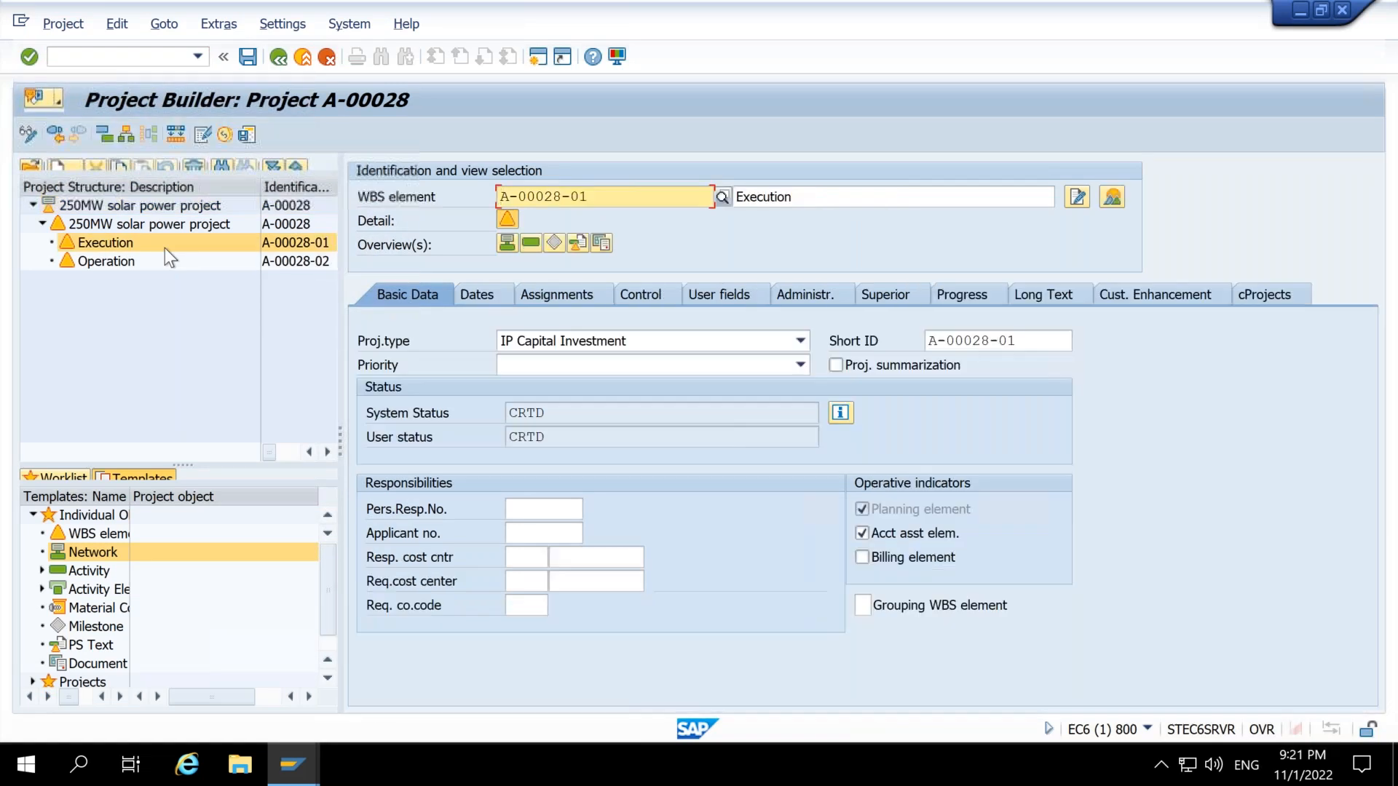
{"action": "left_click", "coordinate": [896, 557]}
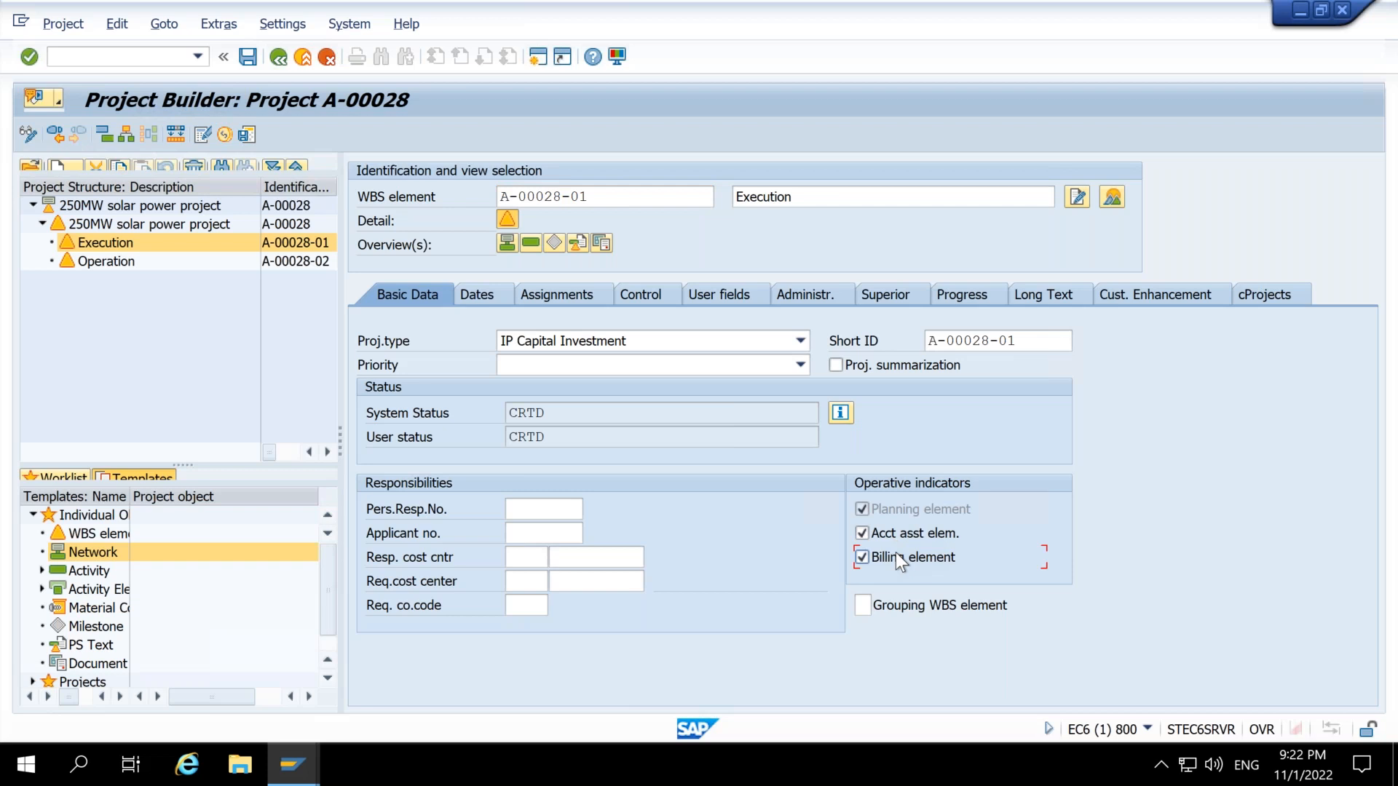
{"action": "left_click", "coordinate": [159, 261]}
{"action": "left_click", "coordinate": [905, 557]}
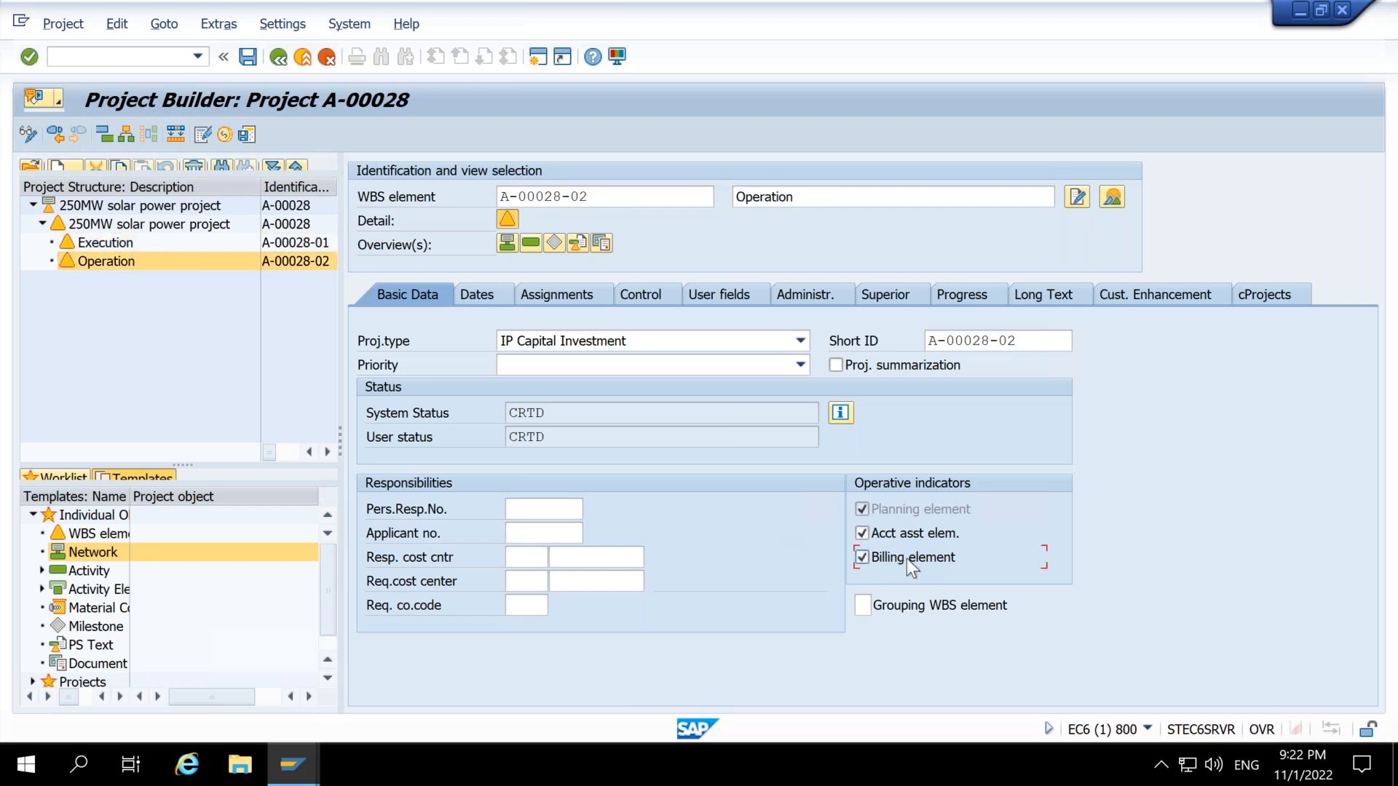
{"action": "left_click", "coordinate": [248, 56]}
Step: Open the revenue planning overview of project A-00028 with transaction CJ42
{"action": "type", "text": "/ncj20"}
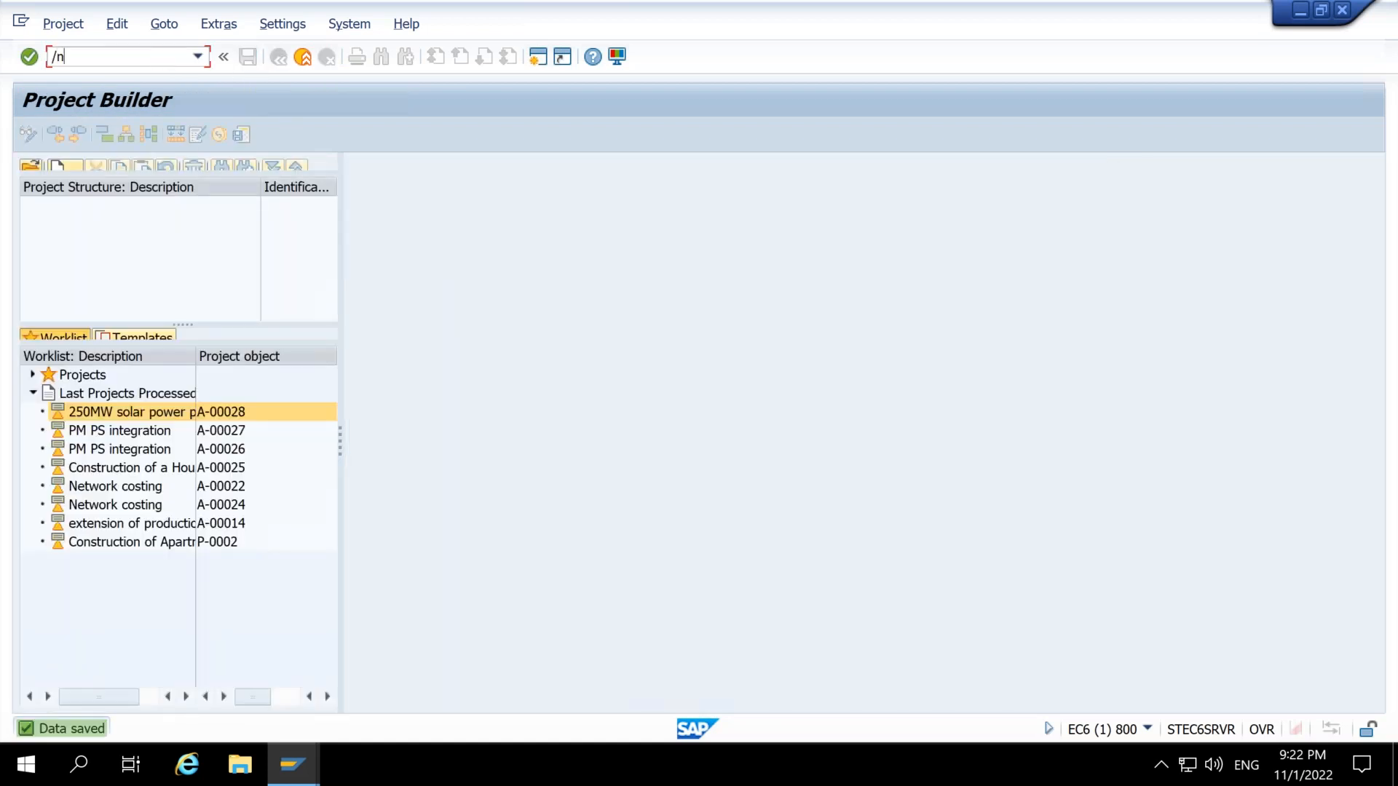
{"action": "key", "text": "BackSpace"}
{"action": "key", "text": "BackSpace"}
{"action": "type", "text": "42"}
{"action": "key", "text": "Return"}
{"action": "key", "text": "Return"}
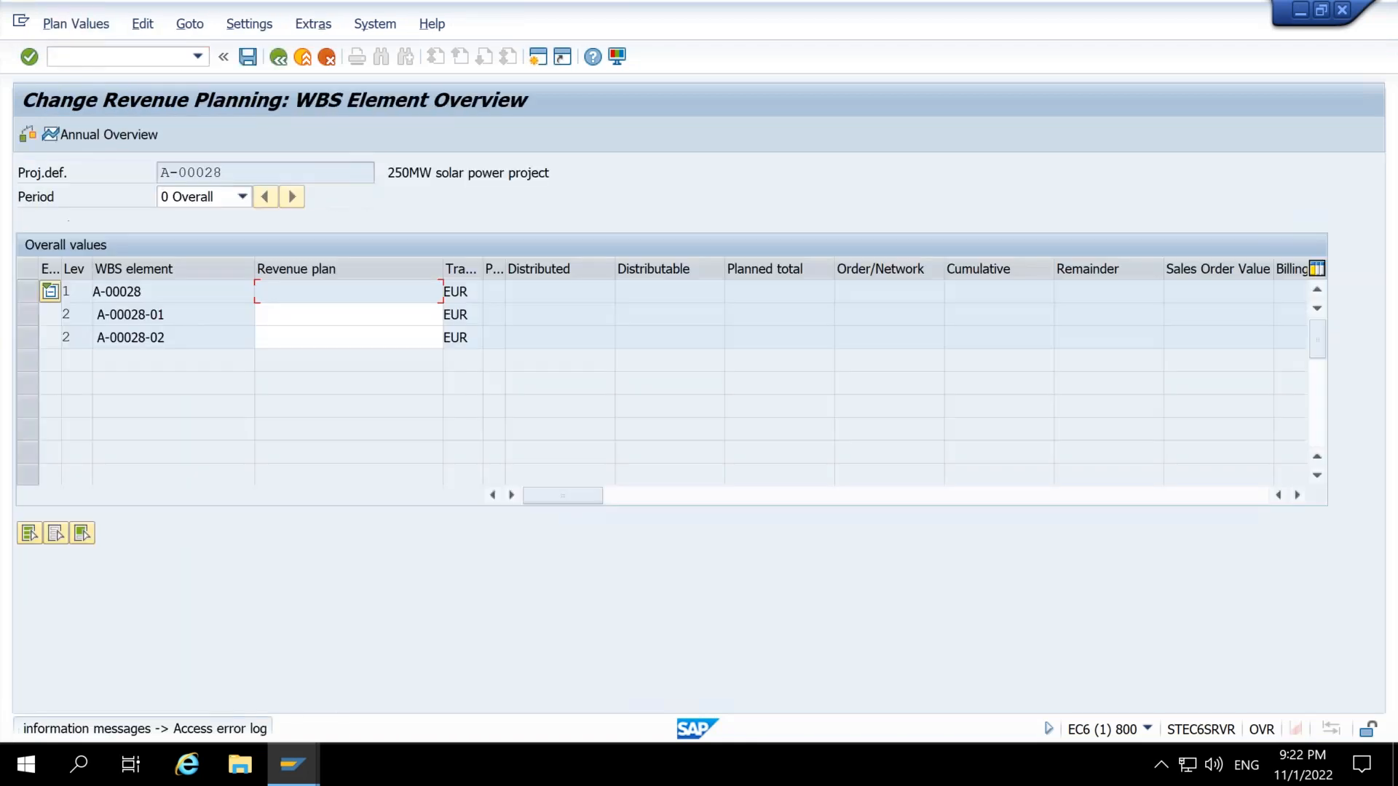
Step: Plan overall revenues of 115000 EUR for A-00028-01 and 23000 EUR for A-00028-02, and save the plan
{"action": "left_click", "coordinate": [401, 321]}
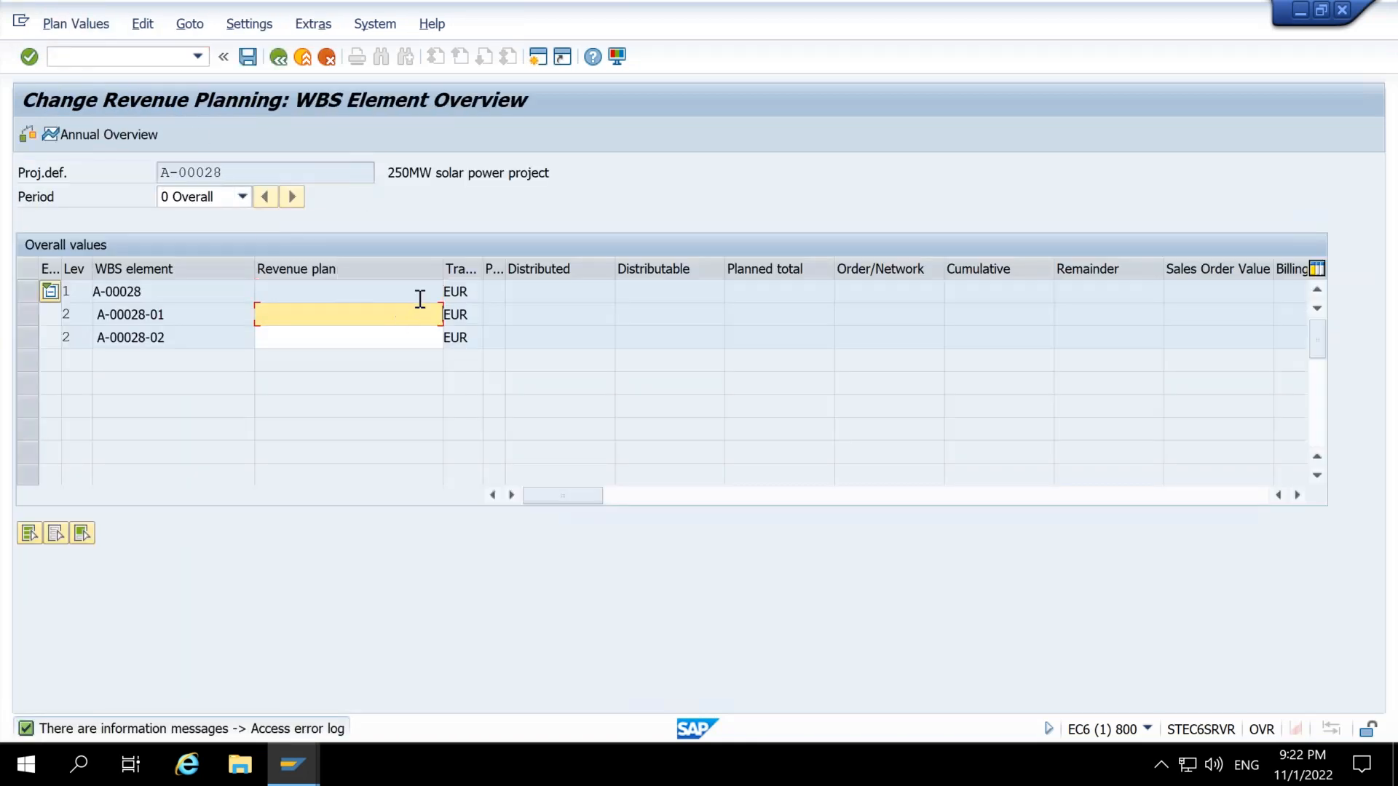
{"action": "key", "text": "BackSpace"}
{"action": "key", "text": "Down"}
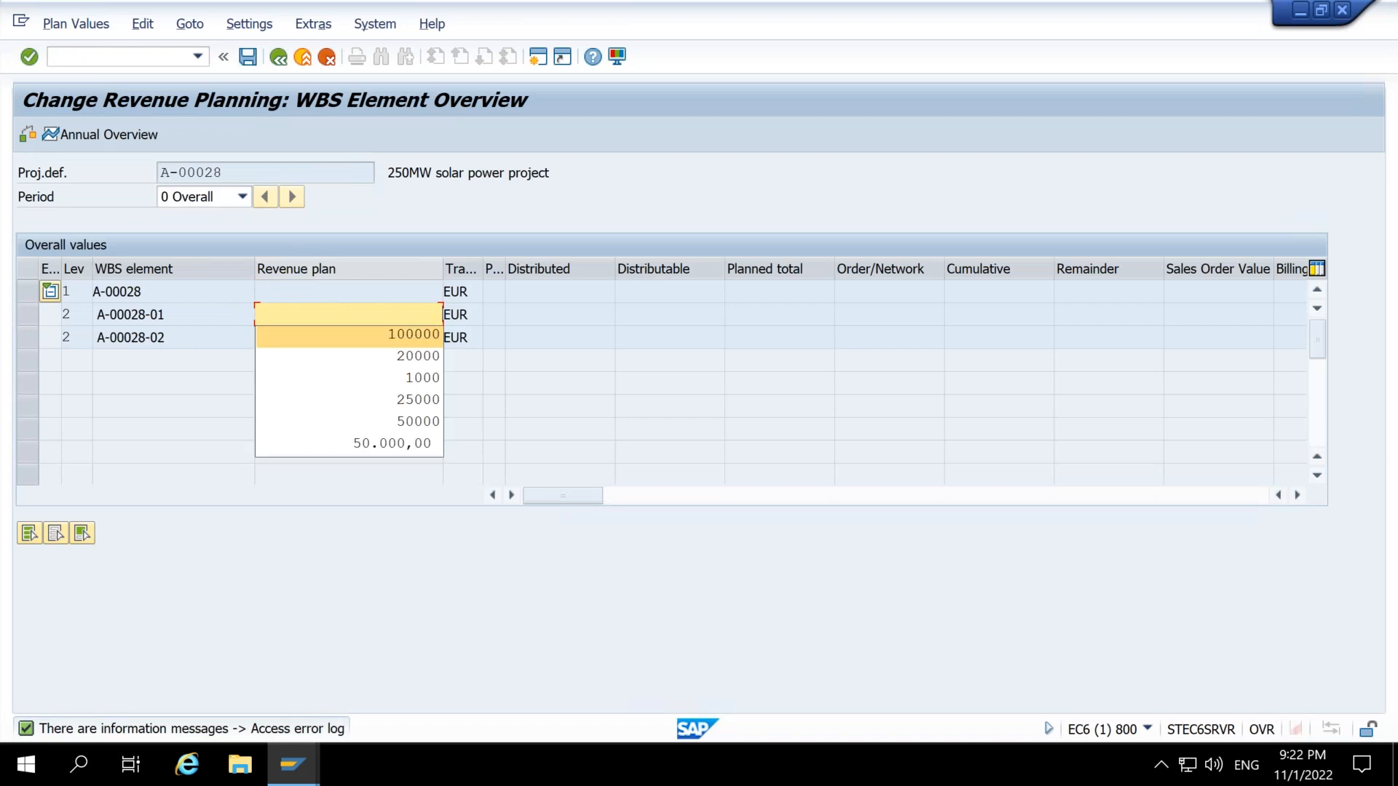
{"action": "key", "text": "Return"}
{"action": "key", "text": "ctrl+a"}
{"action": "key", "text": "BackSpace"}
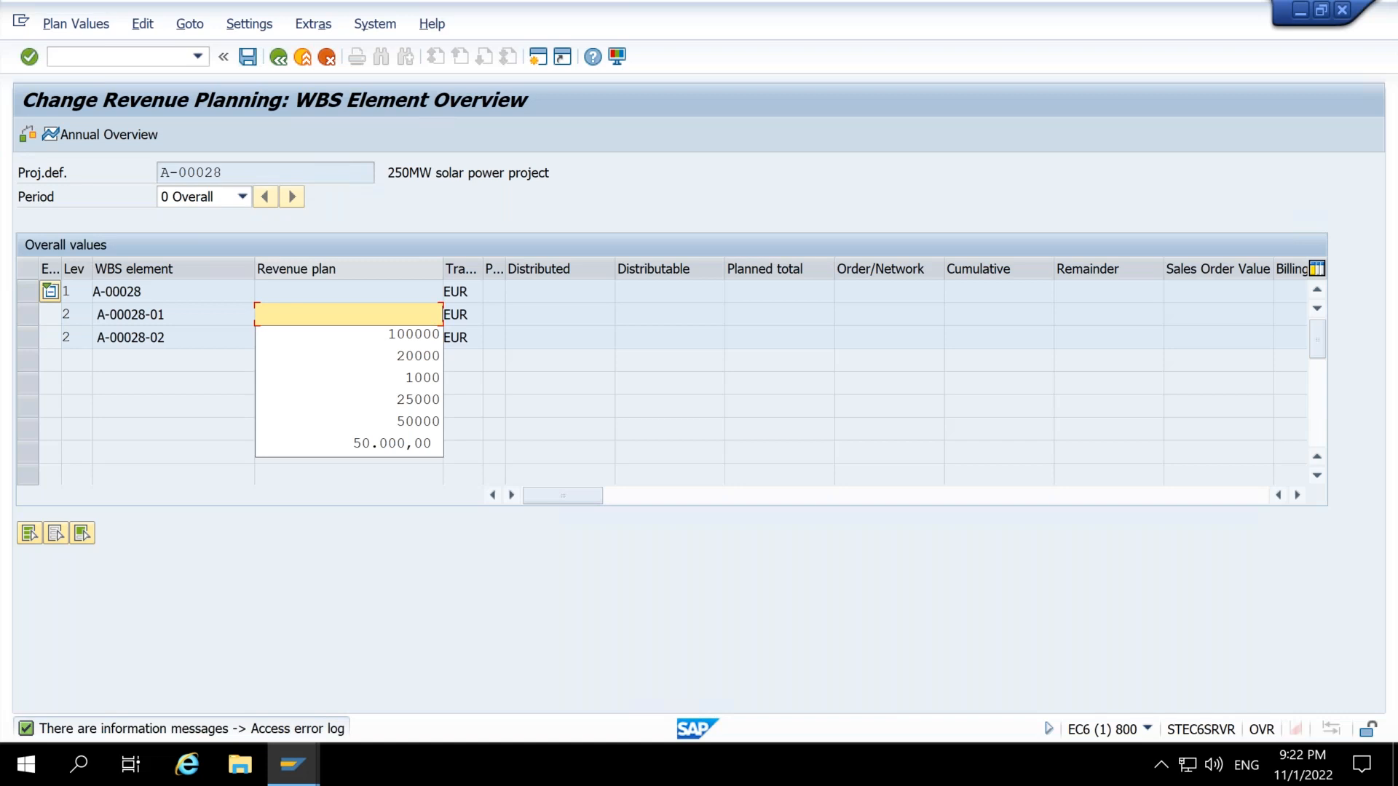
{"action": "key", "text": "Down"}
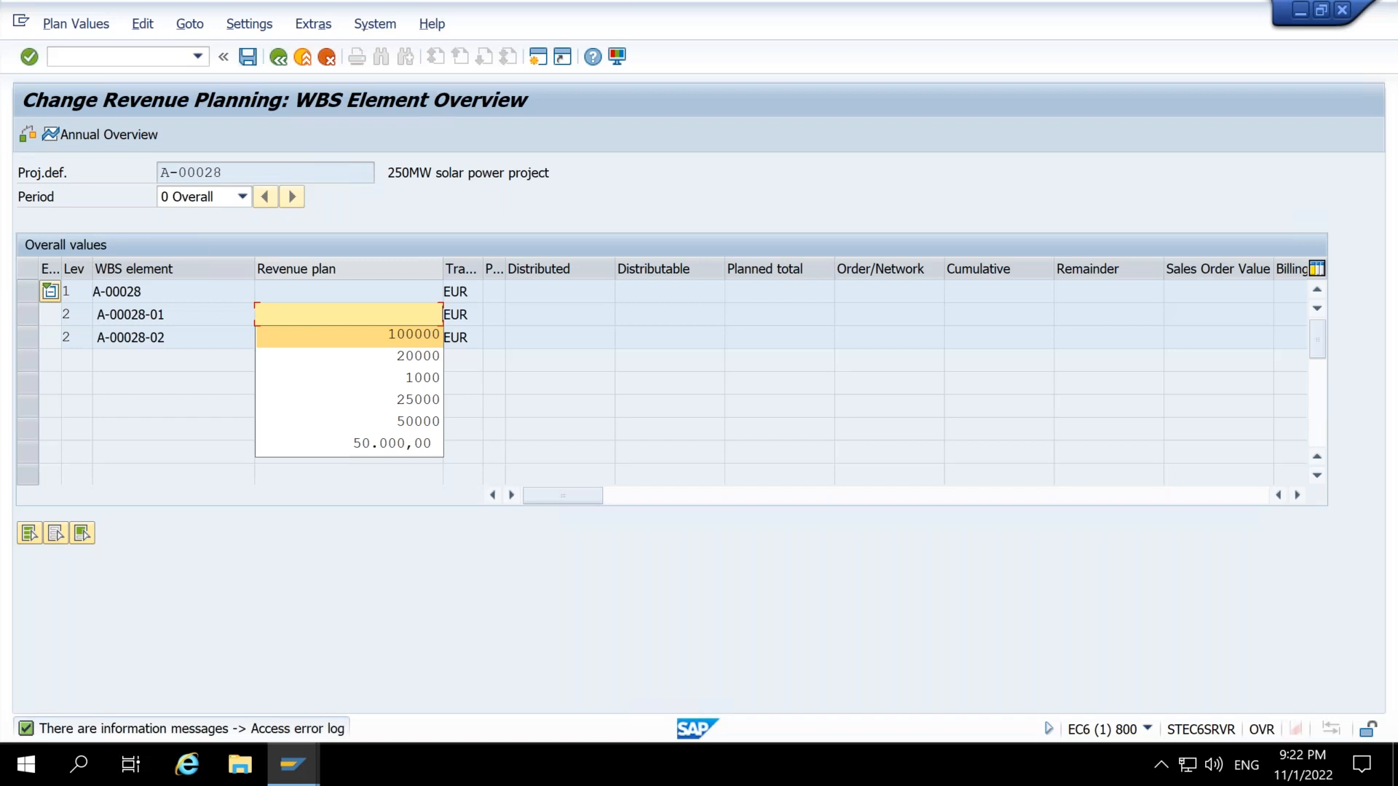
{"action": "type", "text": "115000"}
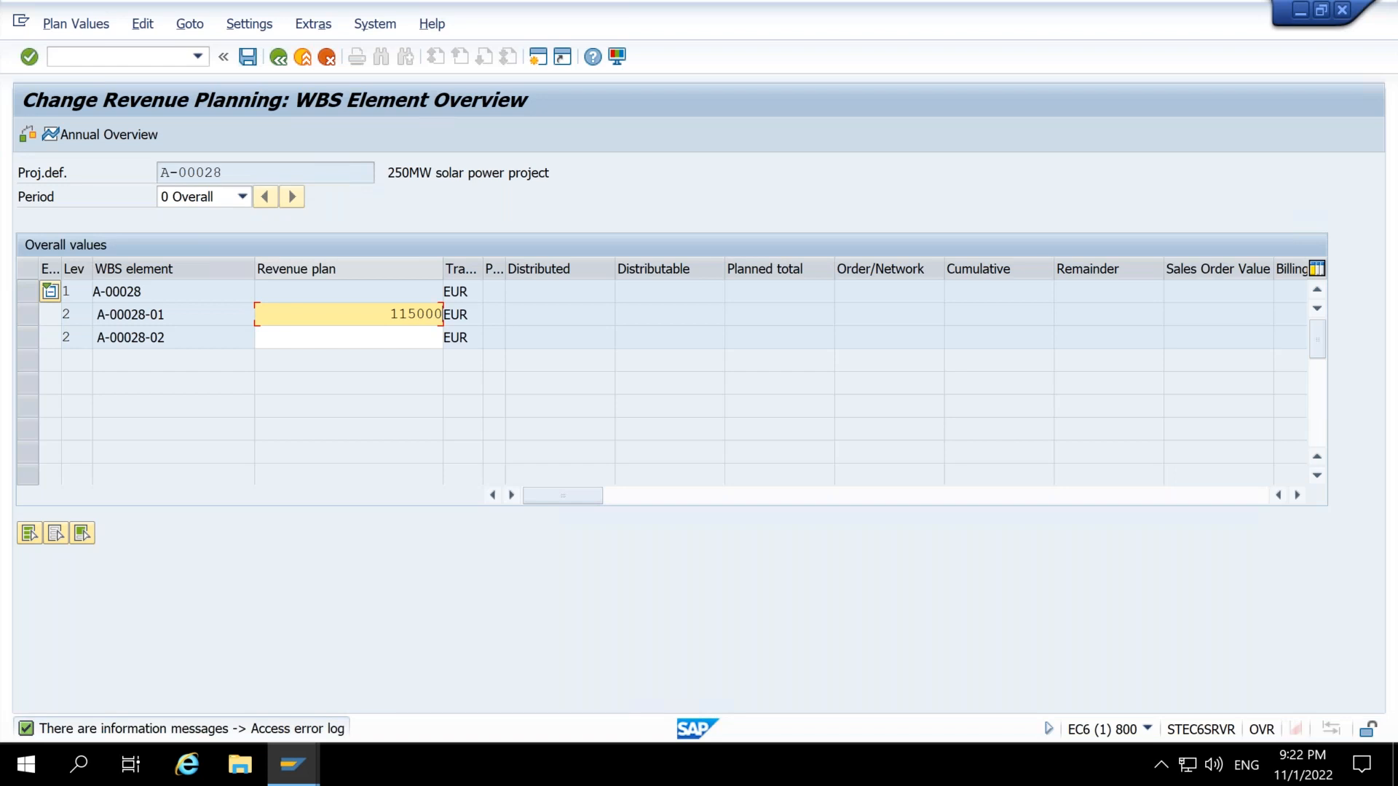
{"action": "left_click", "coordinate": [348, 337]}
{"action": "type", "text": "23000"}
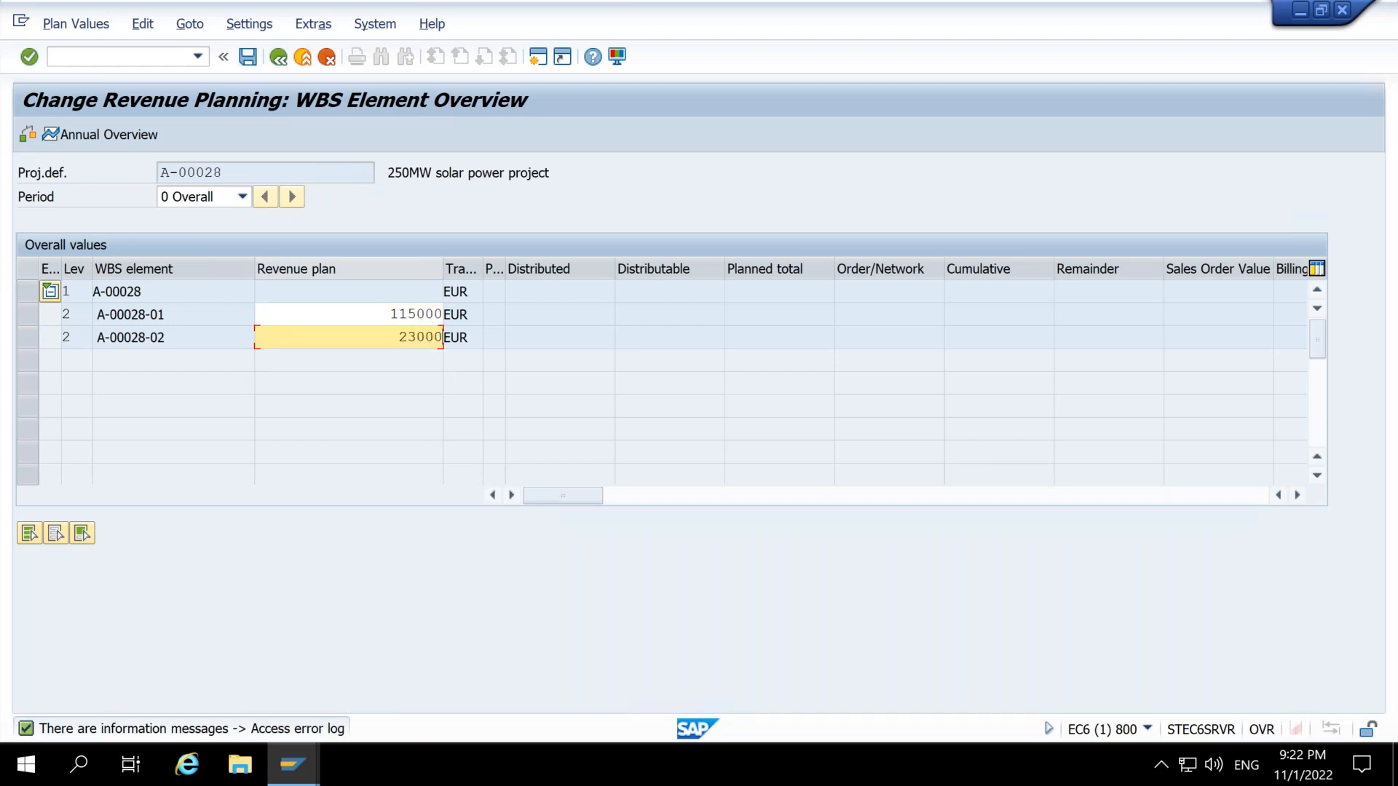
{"action": "key", "text": "Return"}
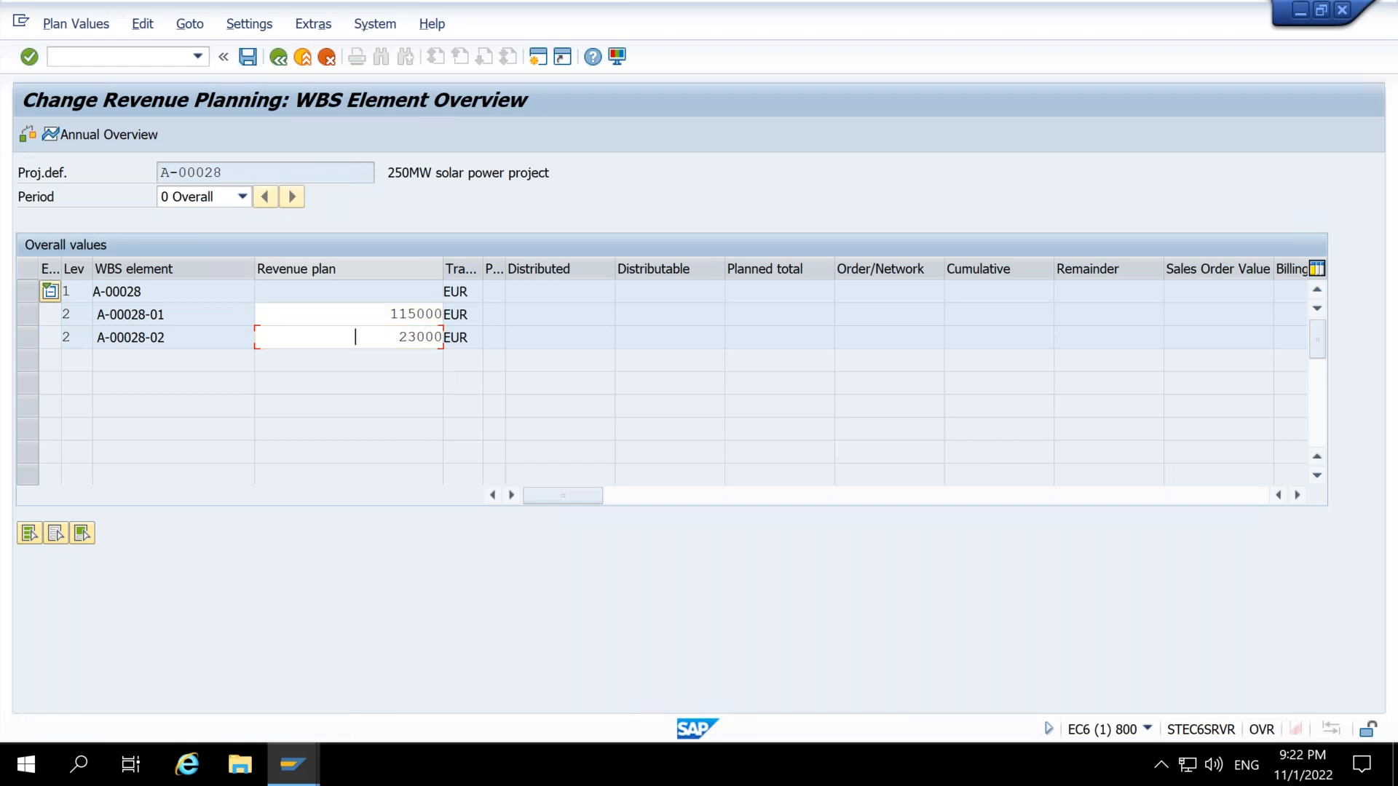
{"action": "key", "text": "ctrl+s"}
{"action": "key", "text": "Return"}
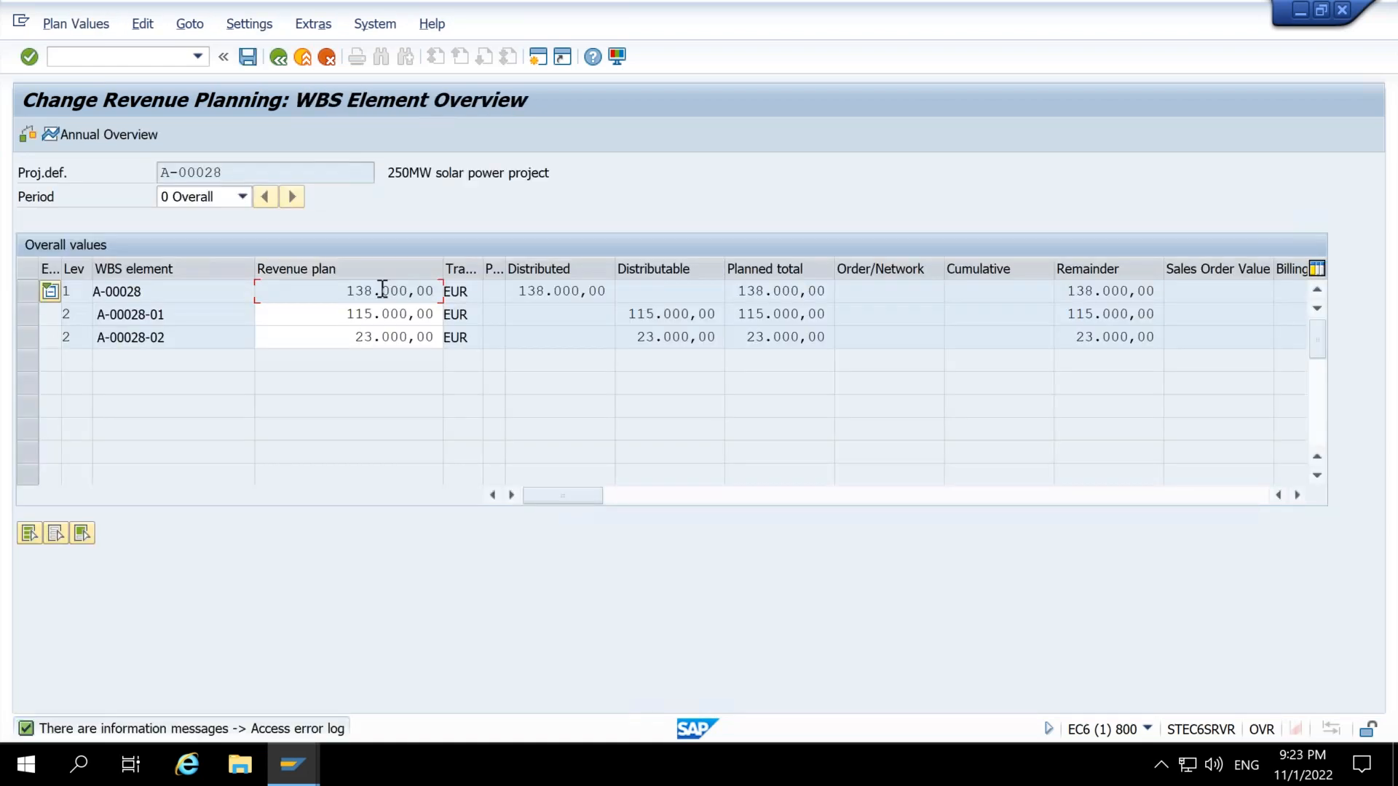
{"action": "left_click_drag", "start_coordinate": [327, 290], "coordinate": [435, 289]}
Step: Open the original budget overview of project A-00028 with transaction CJ30
{"action": "left_click", "coordinate": [153, 57]}
{"action": "type", "text": "/ncj30"}
{"action": "key", "text": "Return"}
{"action": "key", "text": "Return"}
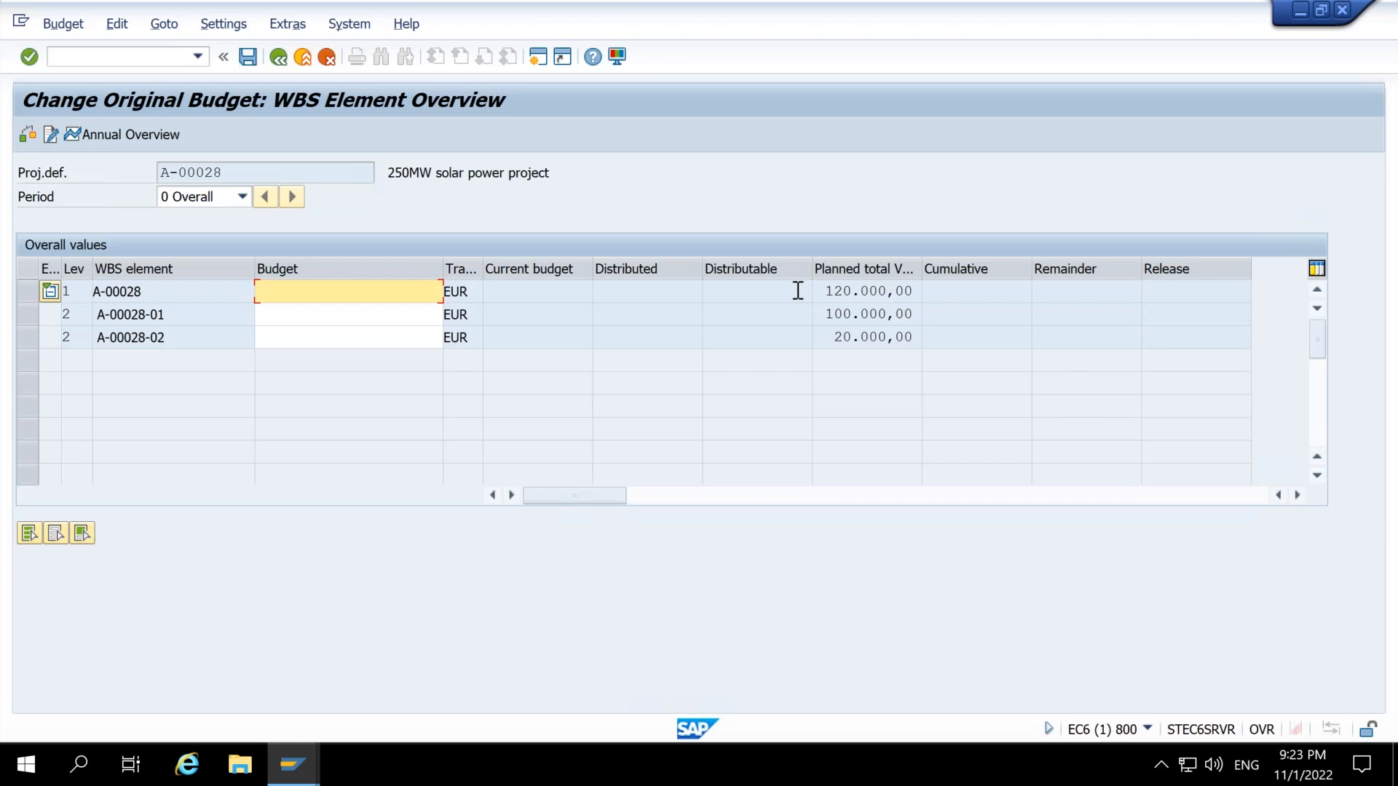
Step: Copy the planned totals into the budgets of A-00028 (120.000 EUR), A-00028-01 (100.000 EUR) and A-00028-02 (20.000 EUR), and save the budget
{"action": "key", "text": "ctrl+y"}
{"action": "left_click_drag", "start_coordinate": [815, 285], "coordinate": [910, 339]}
{"action": "key", "text": "ctrl+c"}
{"action": "key", "text": "ctrl+v"}
{"action": "key", "text": "Return"}
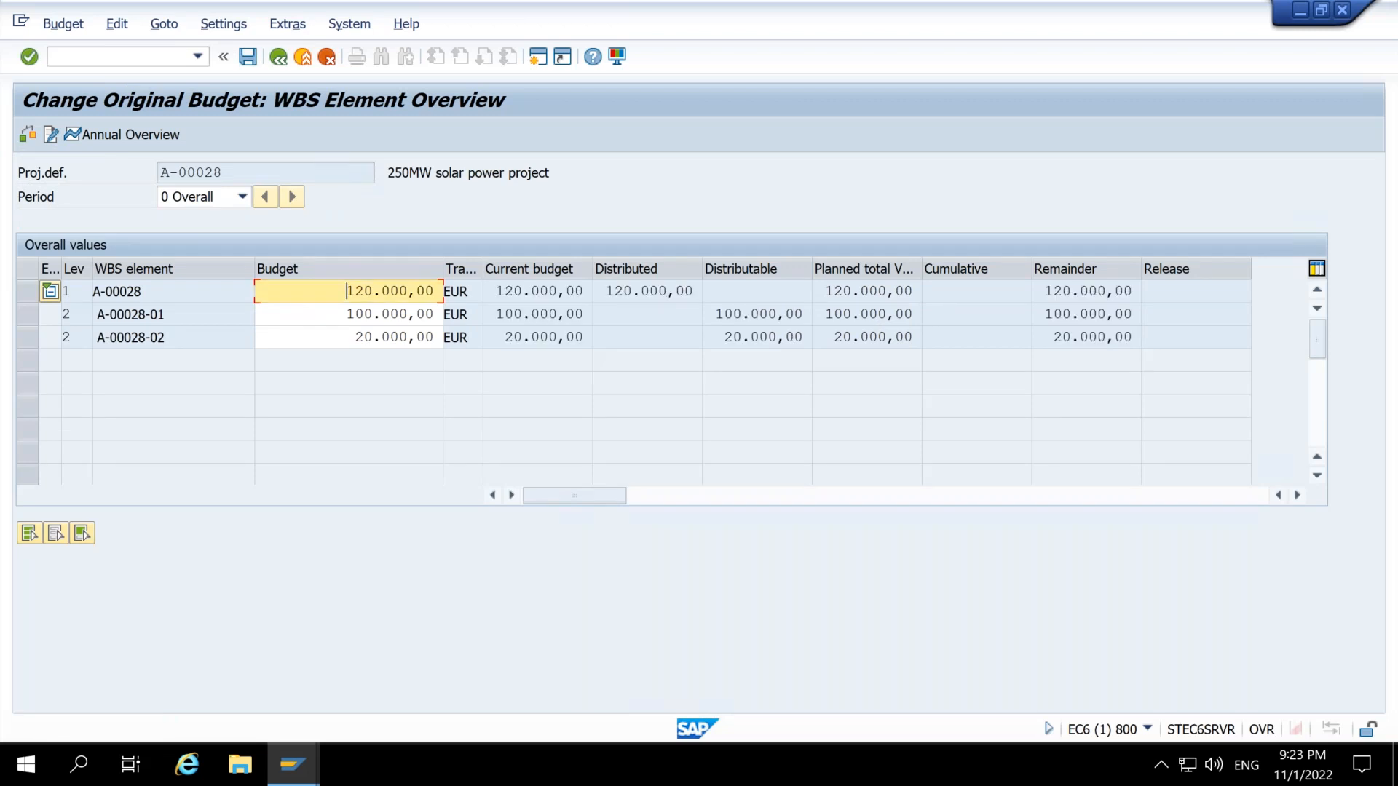
{"action": "key", "text": "ctrl+s"}
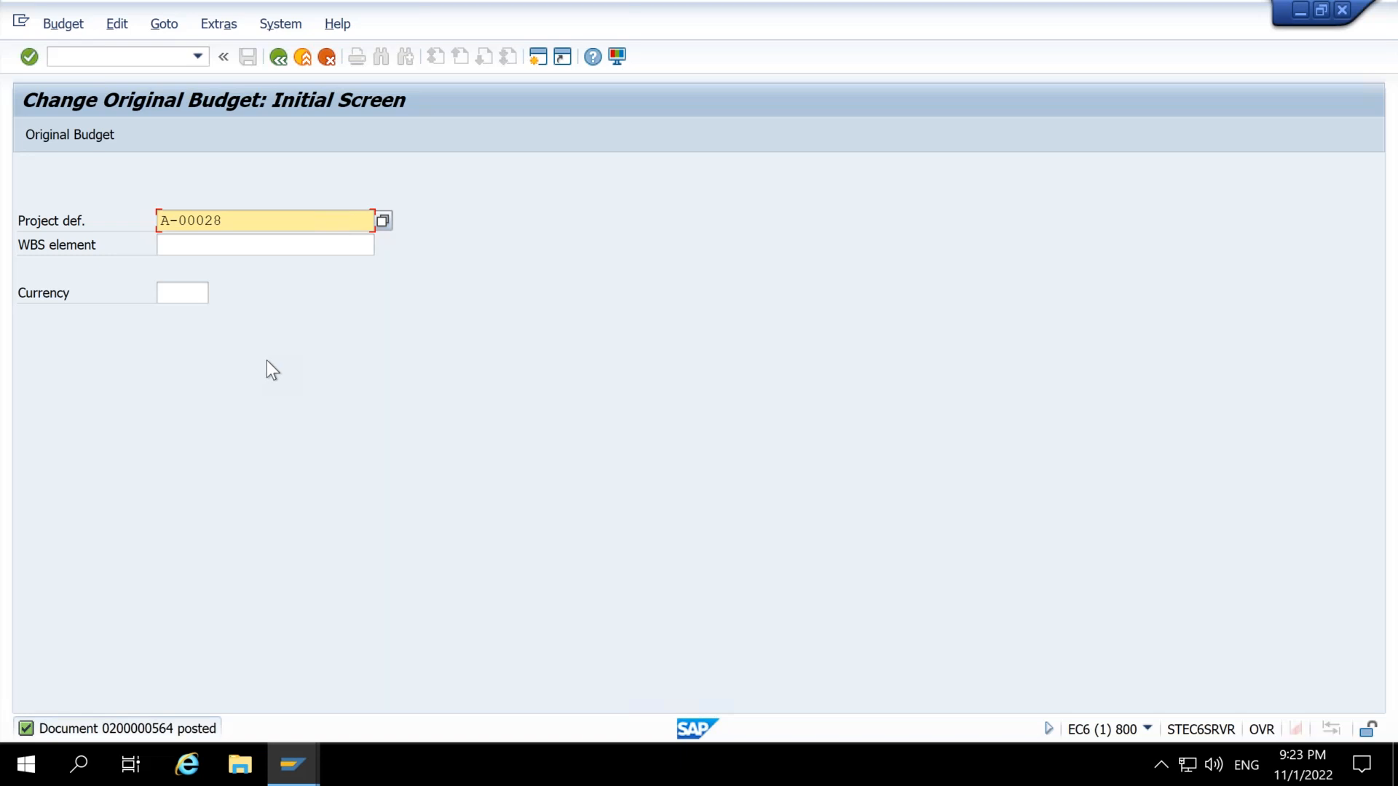
Step: Reopen the 250MW solar power project A-00028 in the Project Builder with transaction CJ20N
{"action": "left_click", "coordinate": [108, 55]}
{"action": "type", "text": "/ncj20n"}
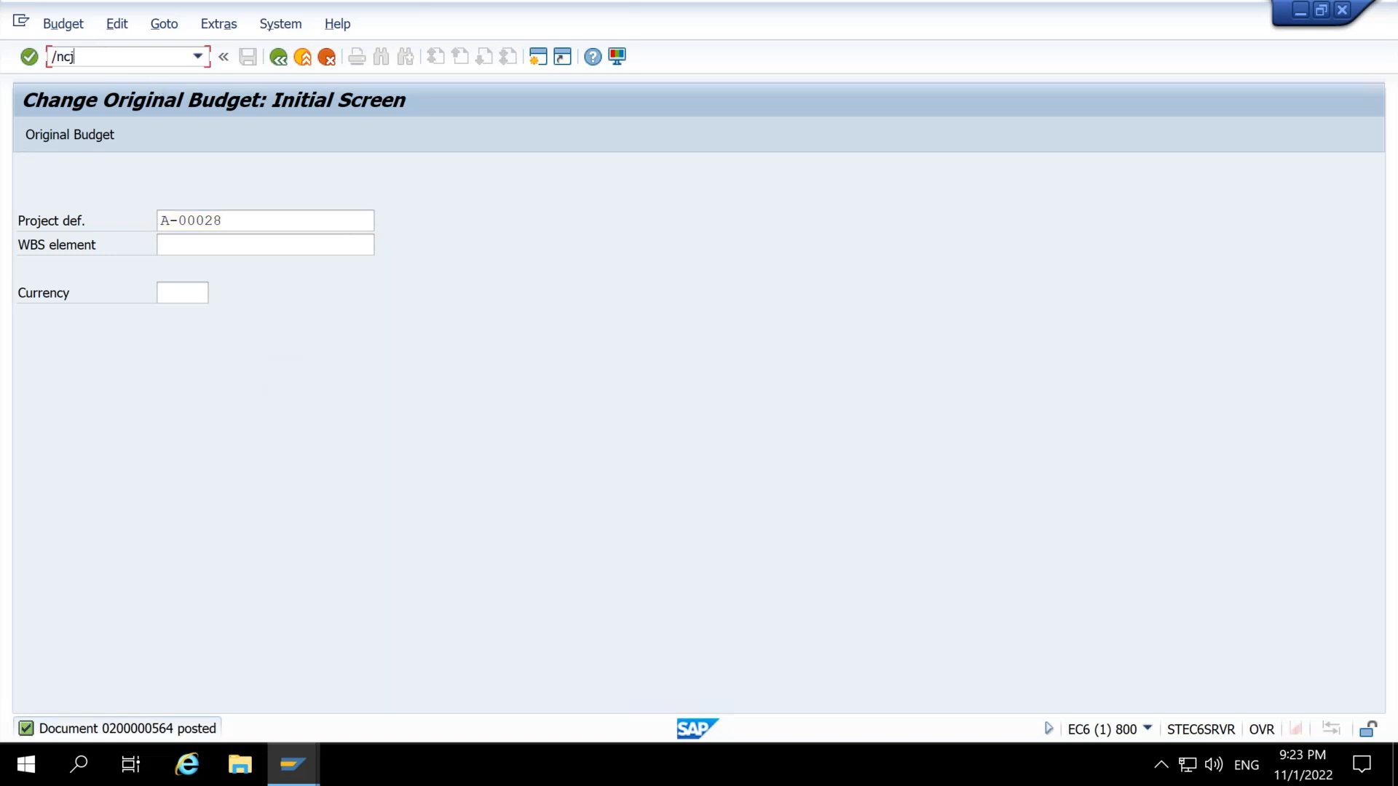
{"action": "key", "text": "Return"}
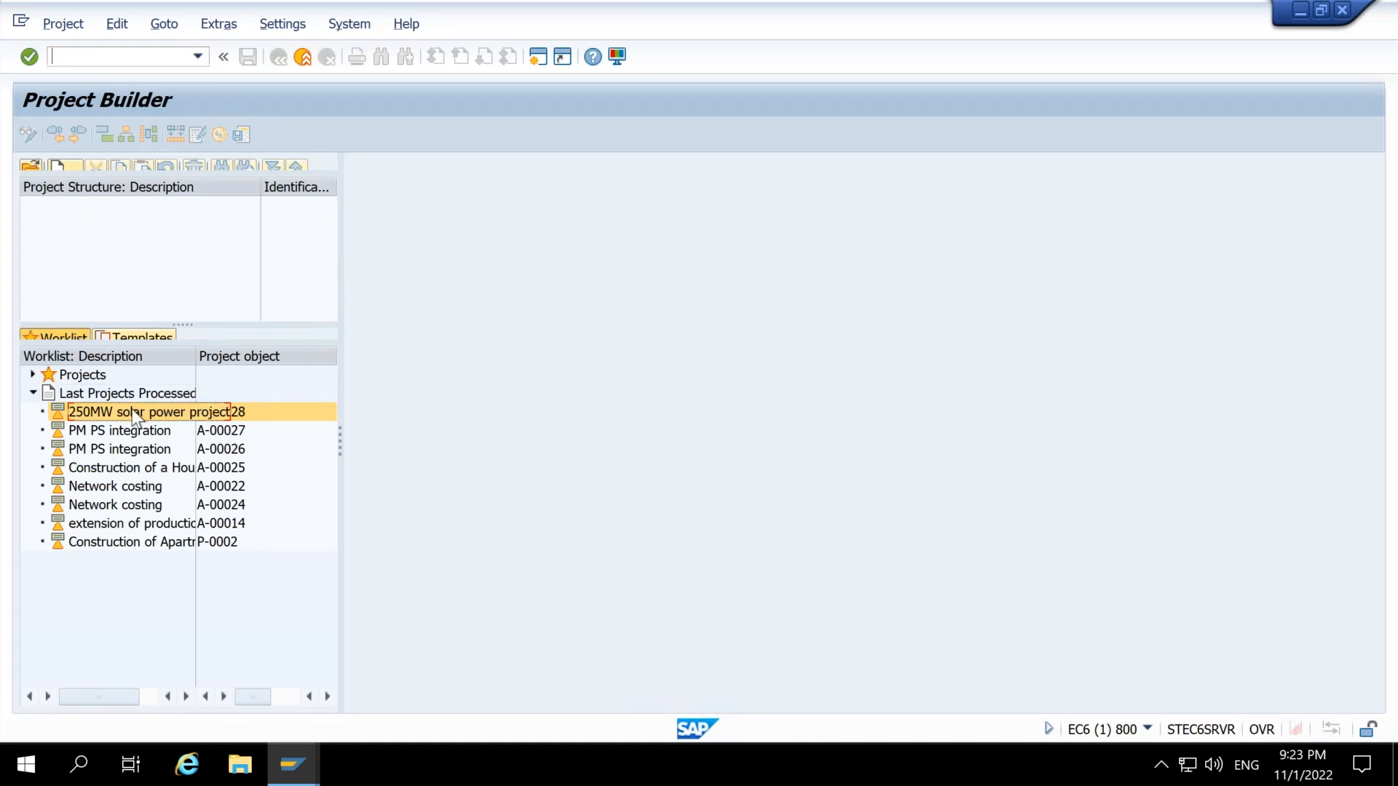
{"action": "double_click", "coordinate": [163, 409]}
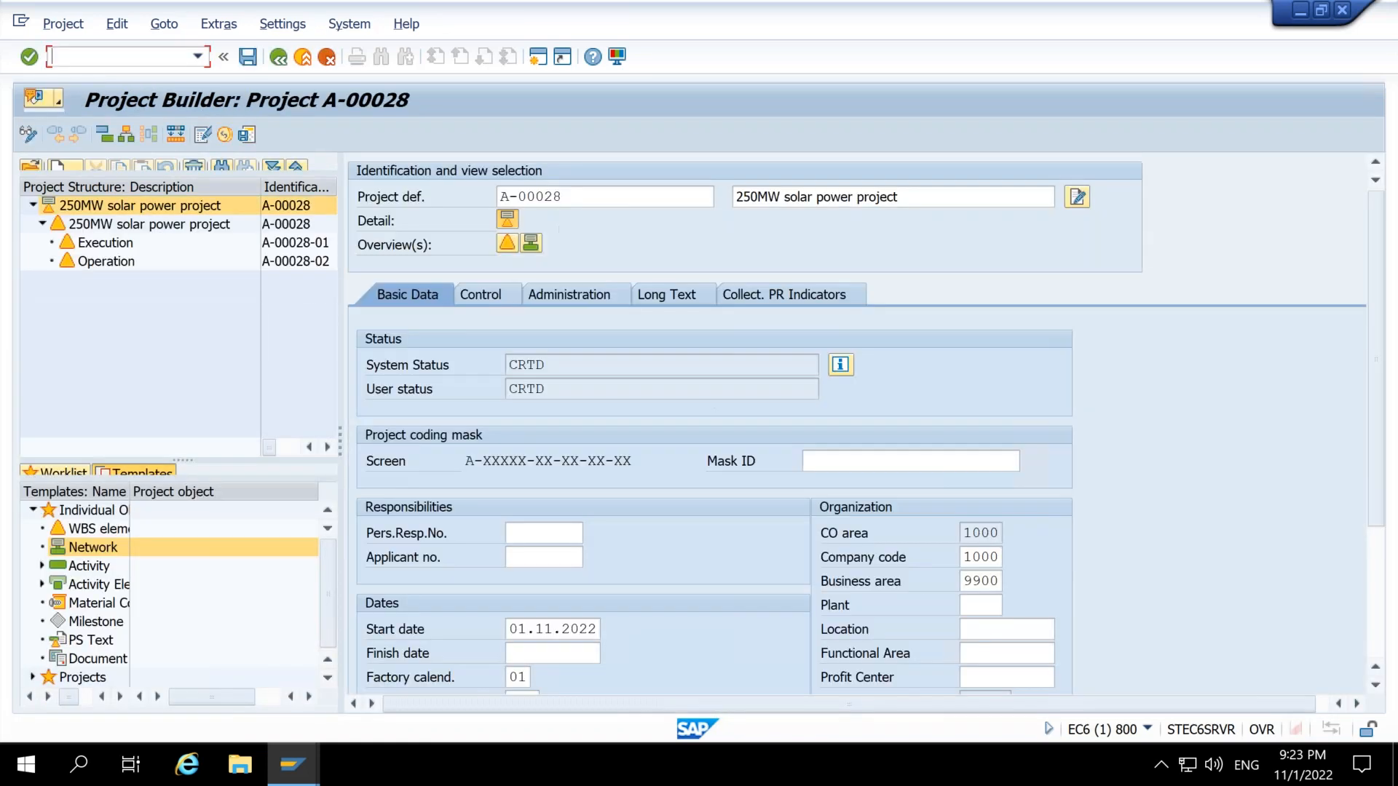
Step: Set project A-00028's user status to SFAP (Sent for Approval) and pass it on to its WBS elements
{"action": "left_click", "coordinate": [116, 23]}
{"action": "mouse_move", "coordinate": [180, 68]}
{"action": "mouse_move", "coordinate": [473, 259]}
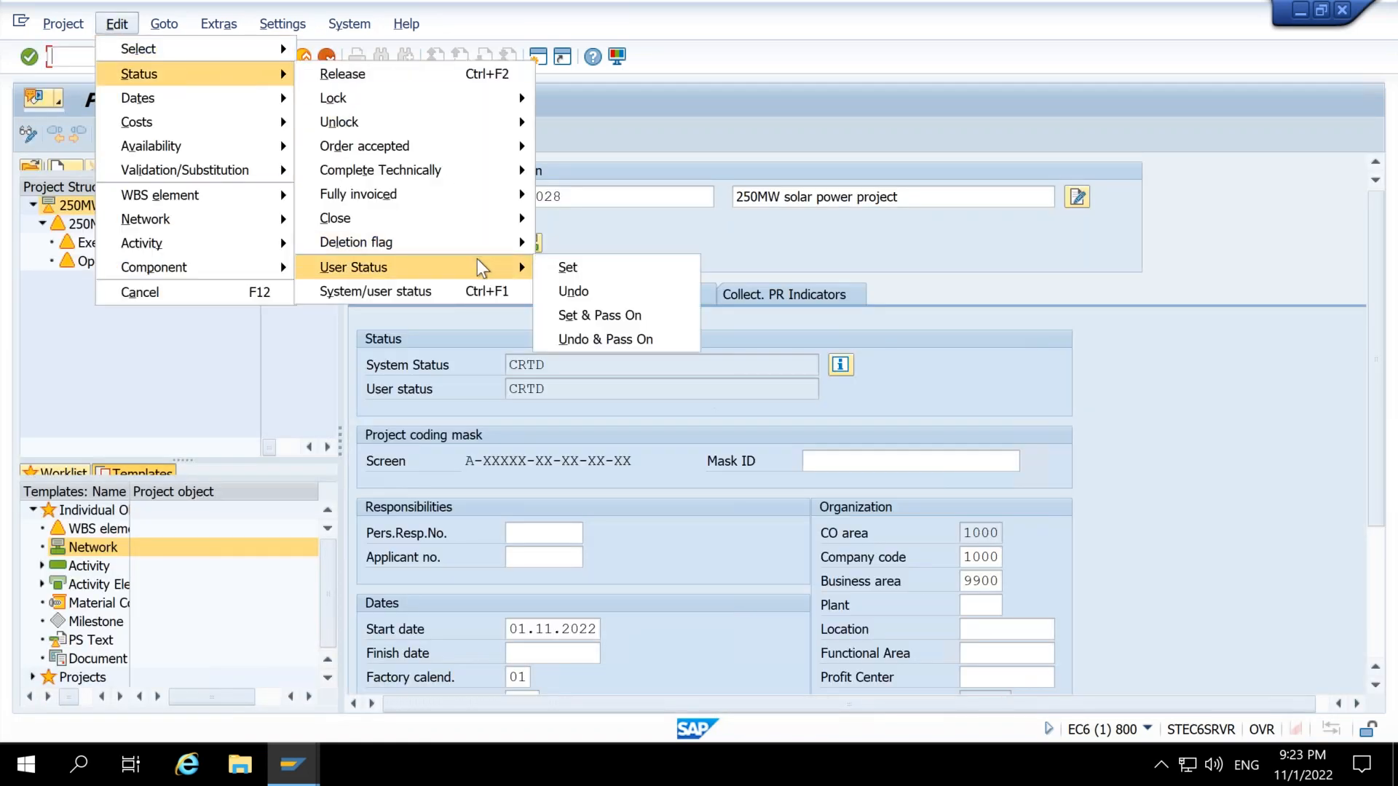
{"action": "left_click", "coordinate": [631, 314]}
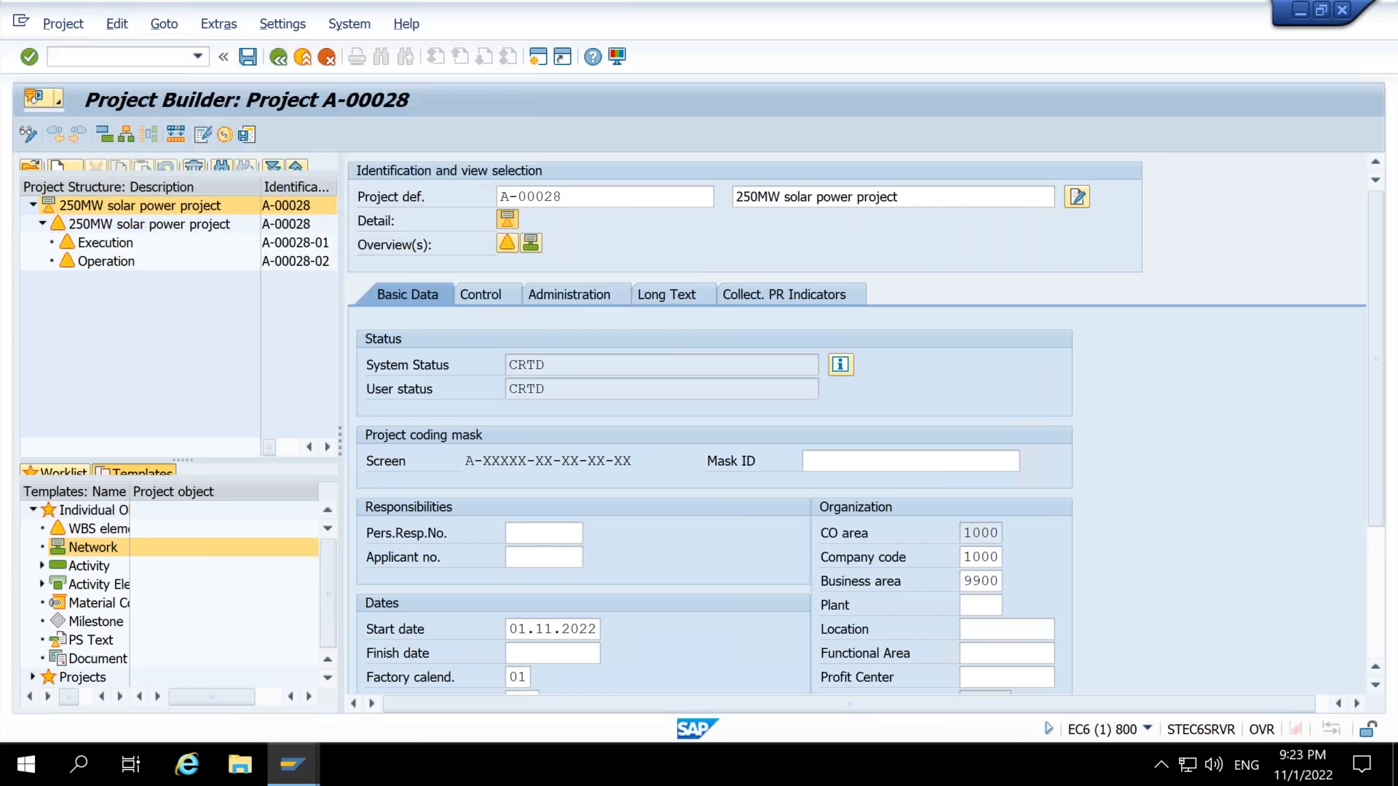
{"action": "double_click", "coordinate": [413, 157]}
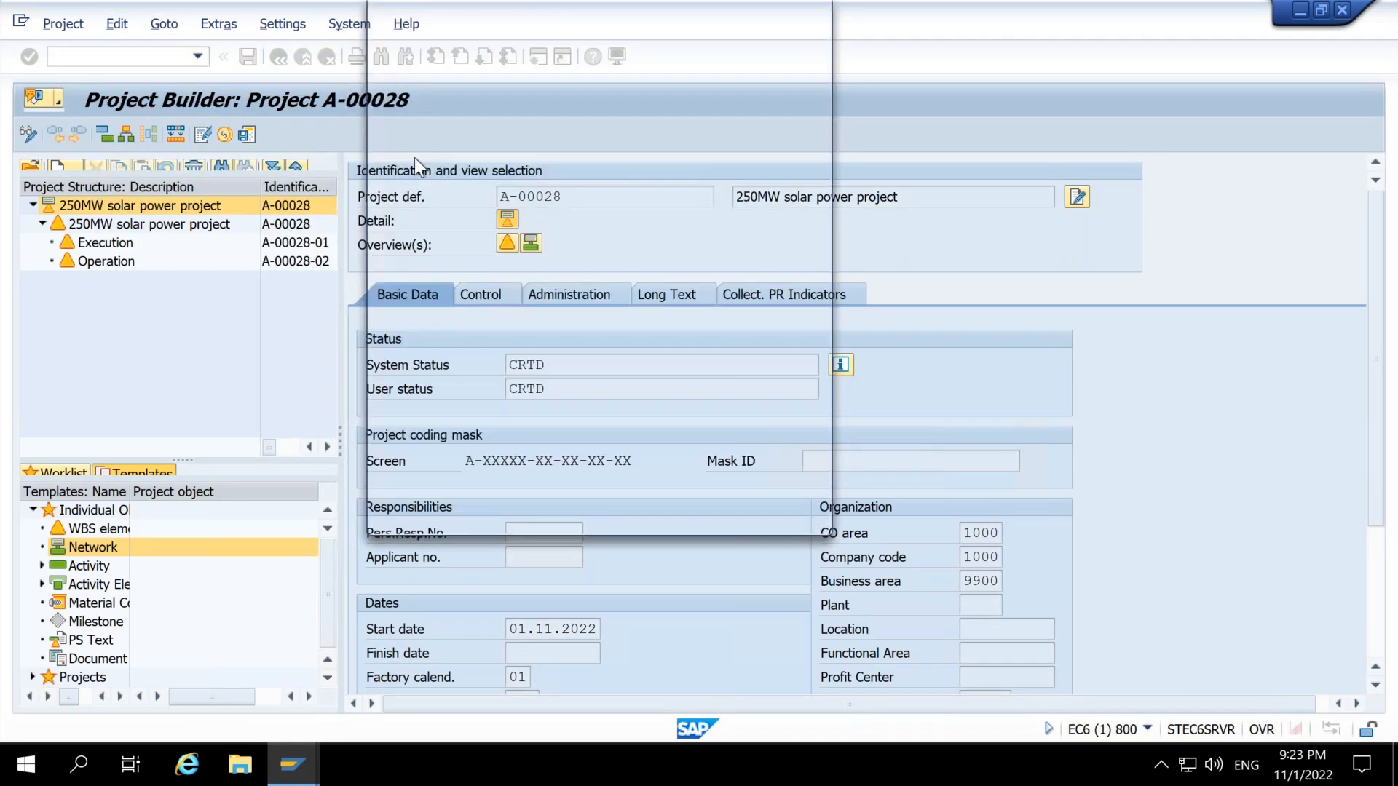
Step: Set the user status of project A-00028 to APPR (Approved) and pass it on to its WBS elements
{"action": "left_click", "coordinate": [129, 23]}
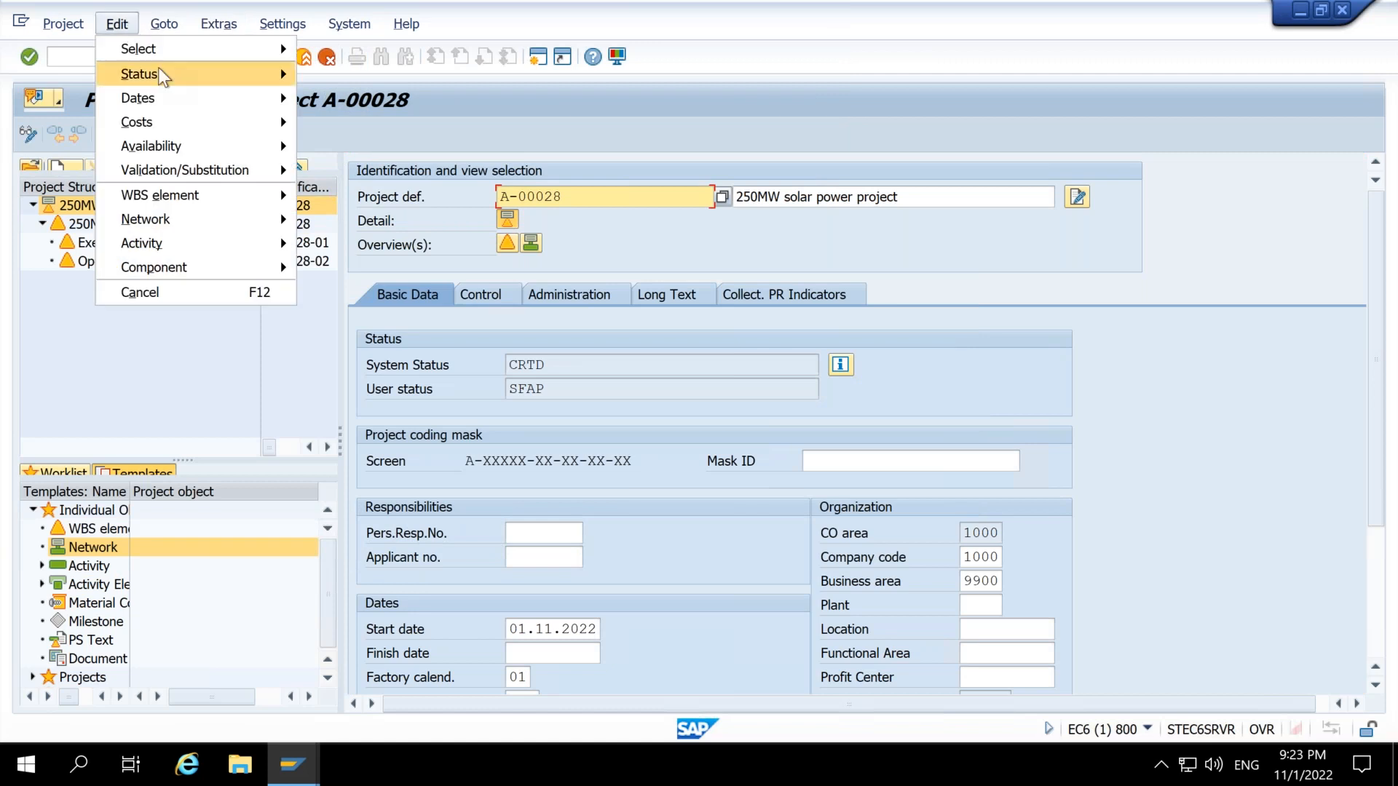
{"action": "mouse_move", "coordinate": [158, 72]}
{"action": "mouse_move", "coordinate": [527, 267]}
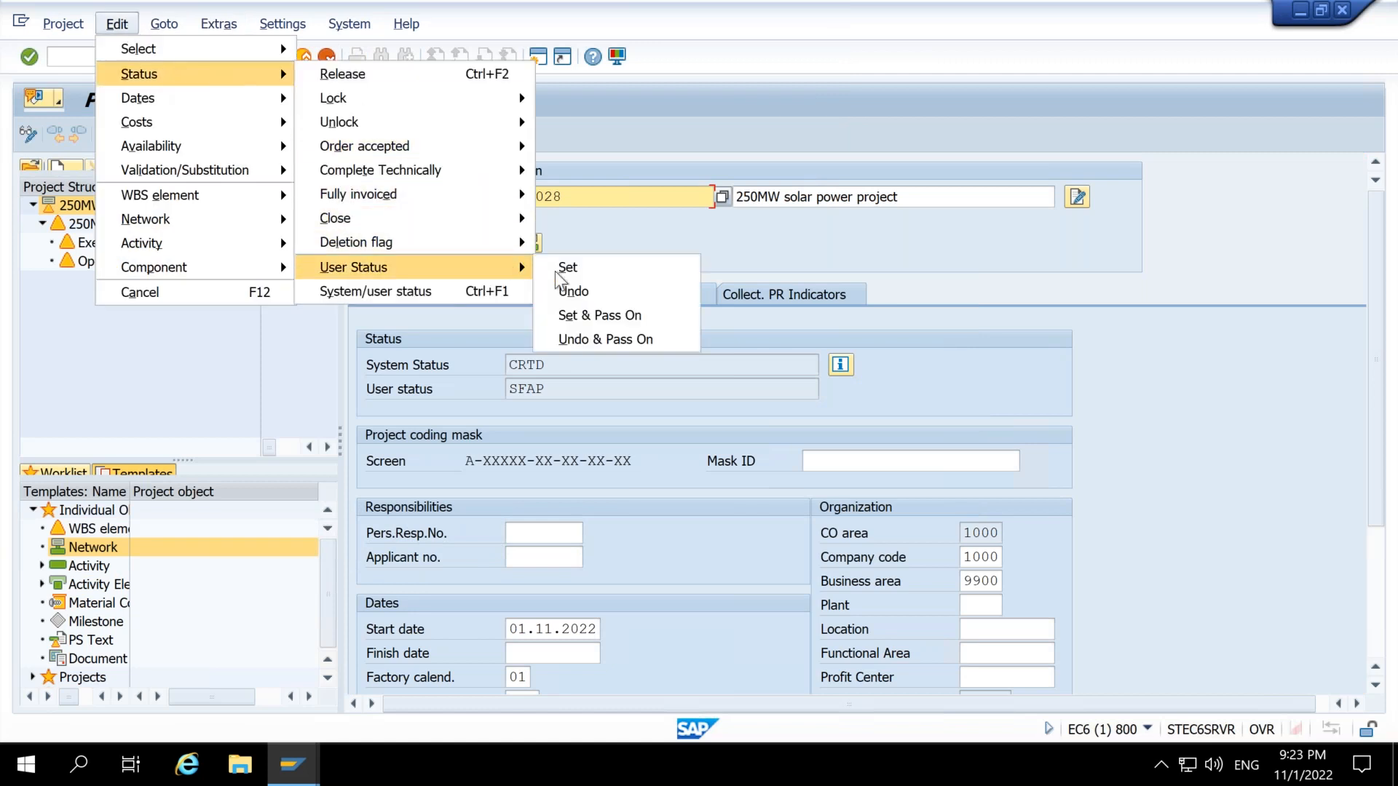
{"action": "left_click", "coordinate": [593, 313]}
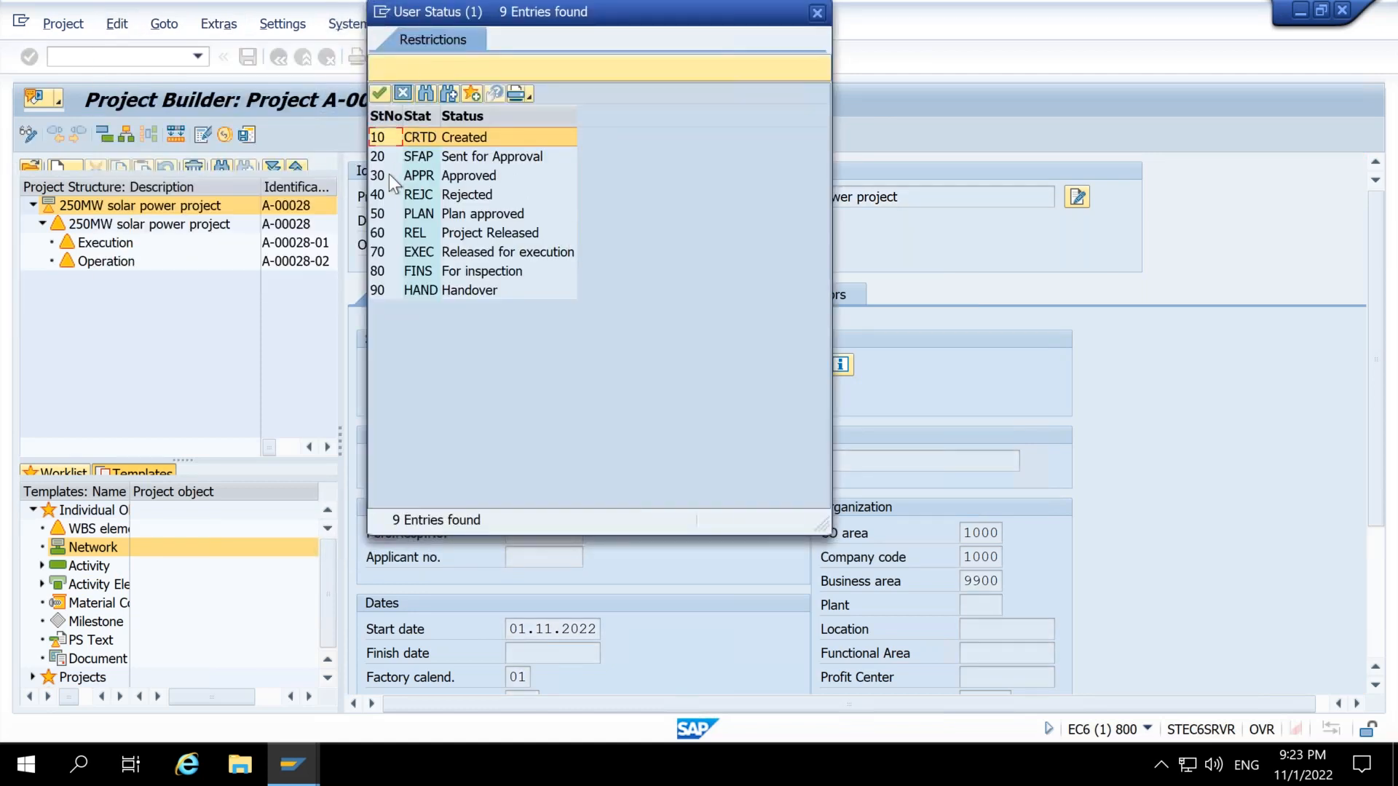
{"action": "double_click", "coordinate": [426, 185]}
{"action": "key", "text": "Return"}
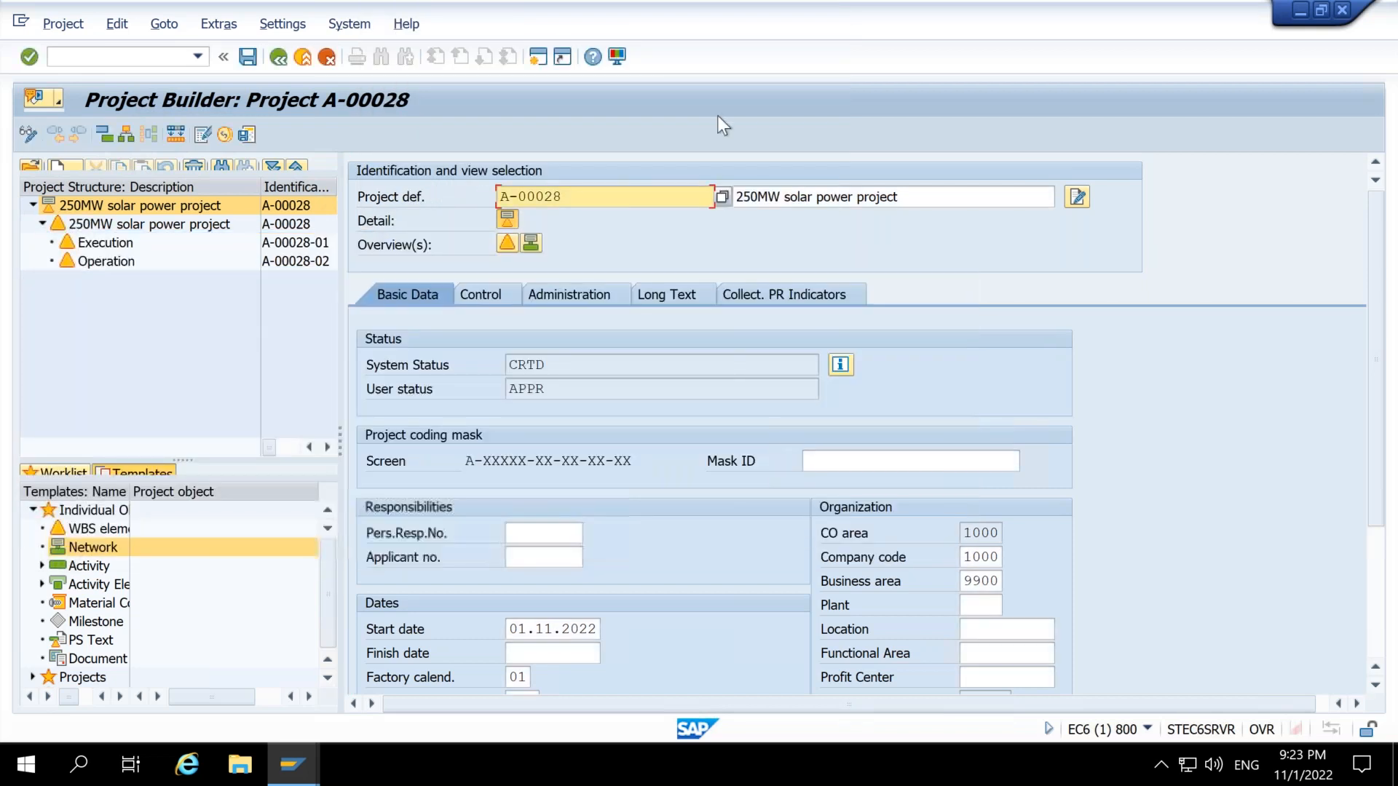
Step: Set project A-00028's user status to PLAN (Plan approved) and pass it on to its WBS elements
{"action": "left_click", "coordinate": [117, 23]}
{"action": "mouse_move", "coordinate": [175, 74]}
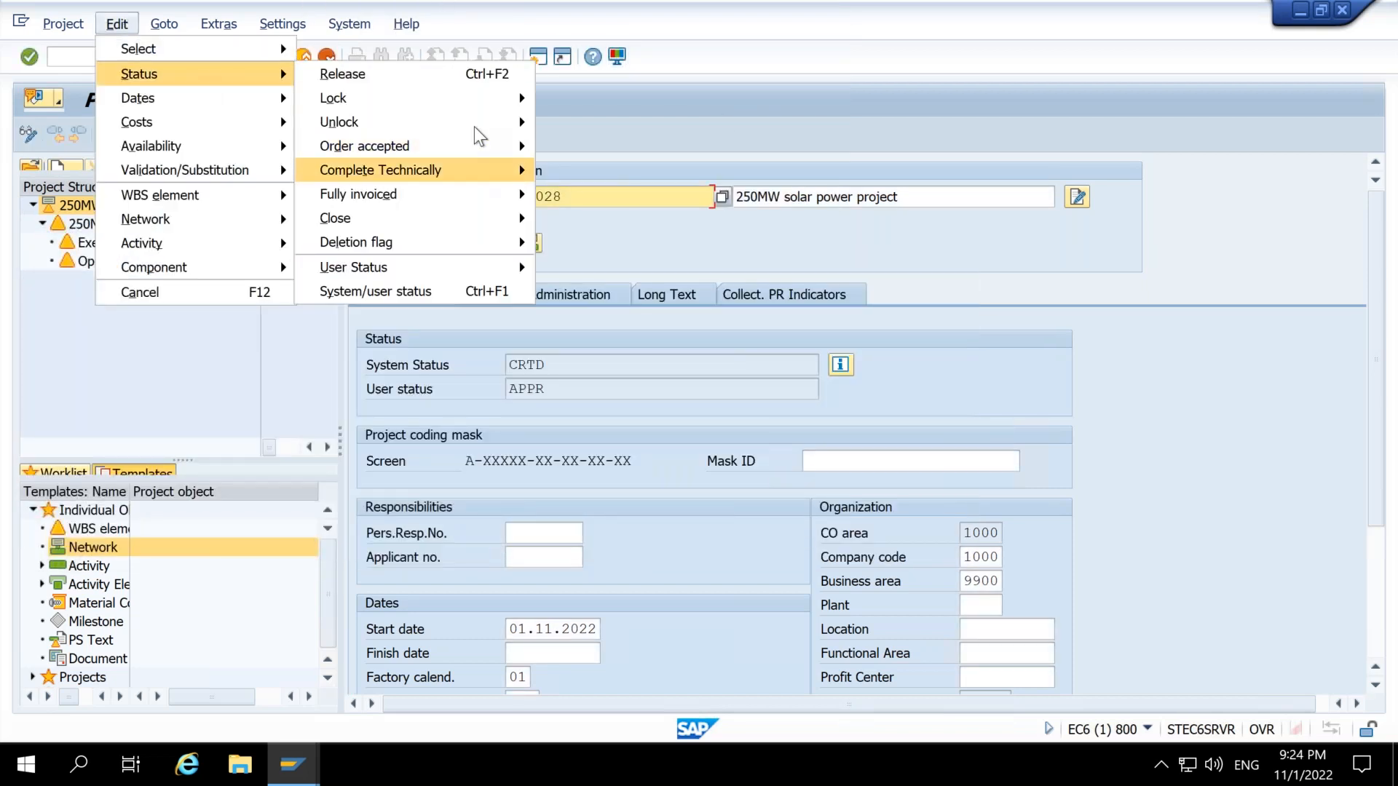
{"action": "mouse_move", "coordinate": [485, 263]}
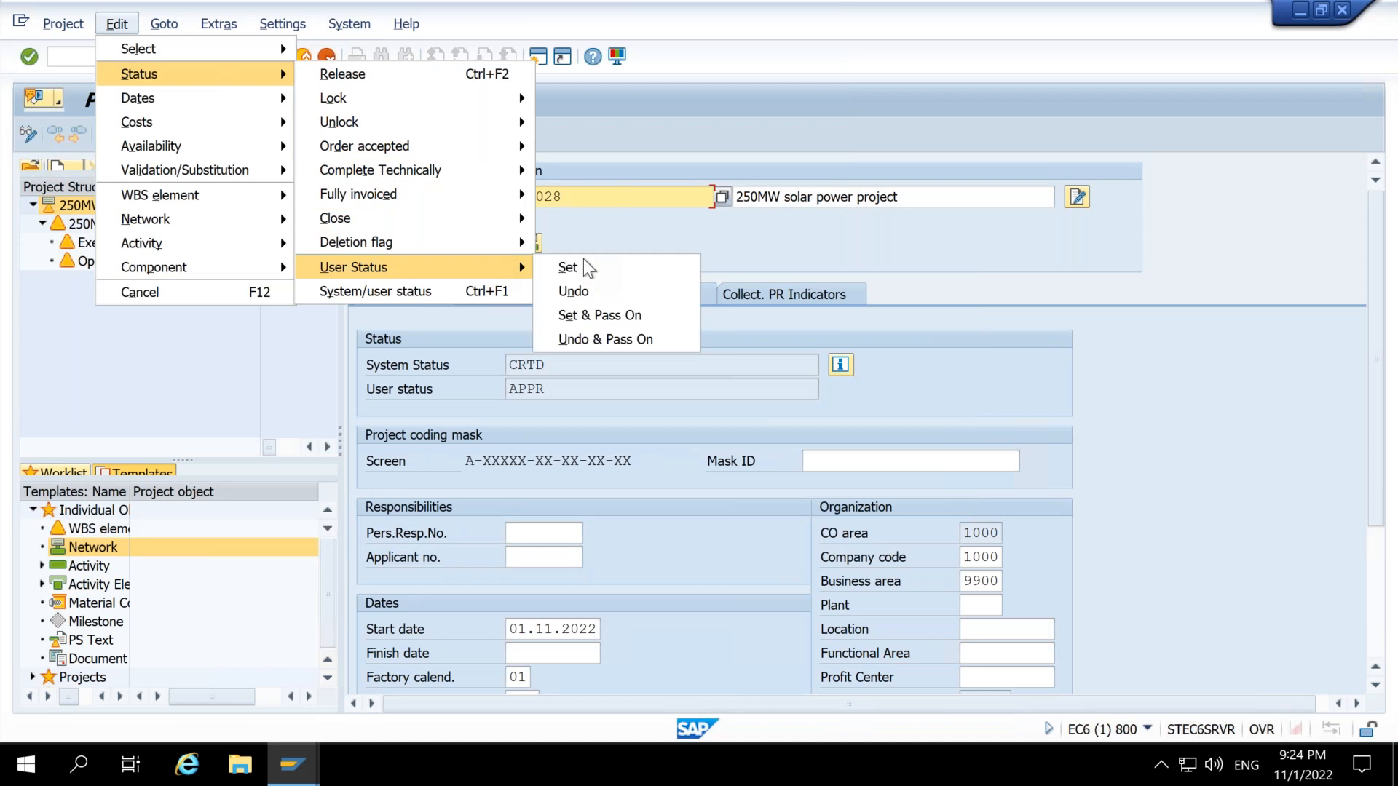
{"action": "left_click", "coordinate": [632, 313]}
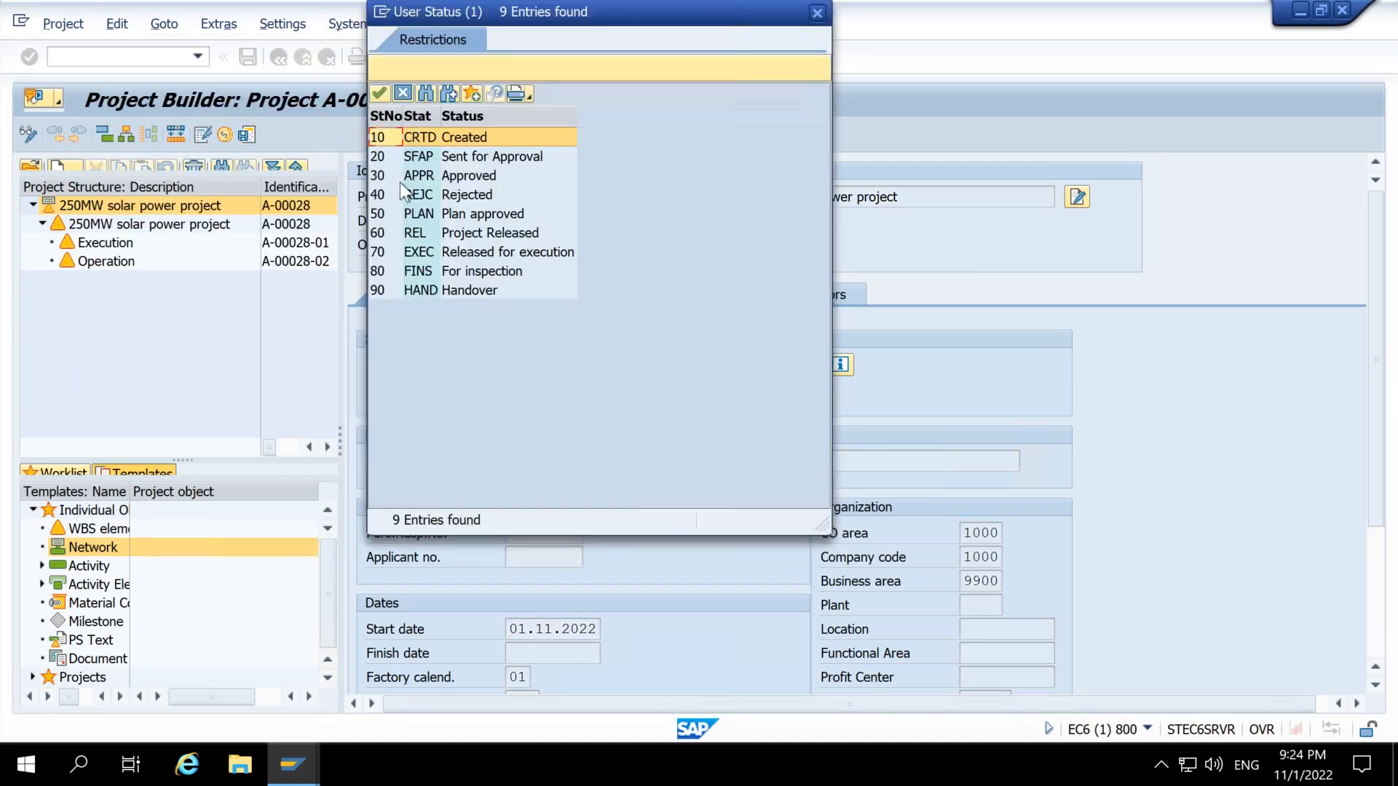
{"action": "left_click", "coordinate": [428, 217]}
{"action": "double_click", "coordinate": [428, 217]}
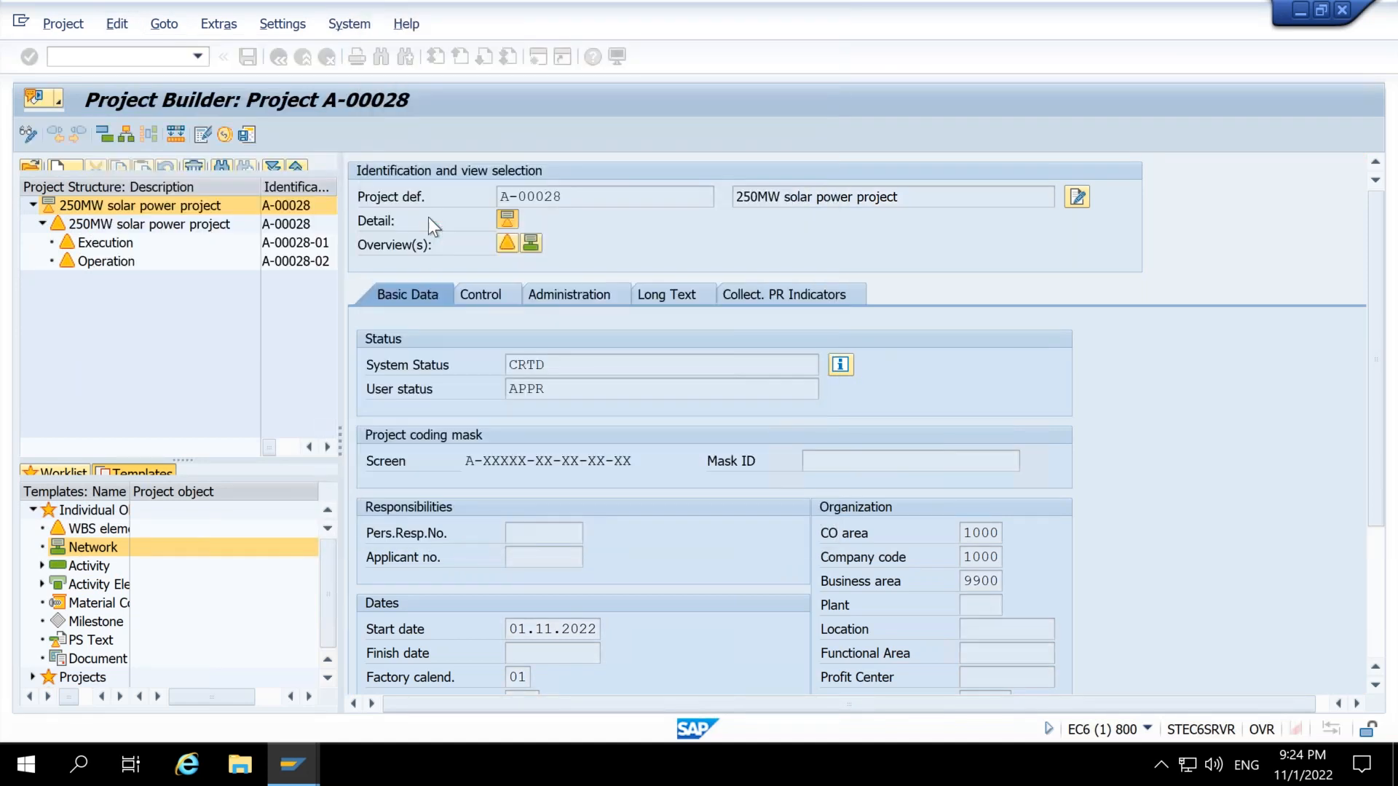
{"action": "key", "text": "Return"}
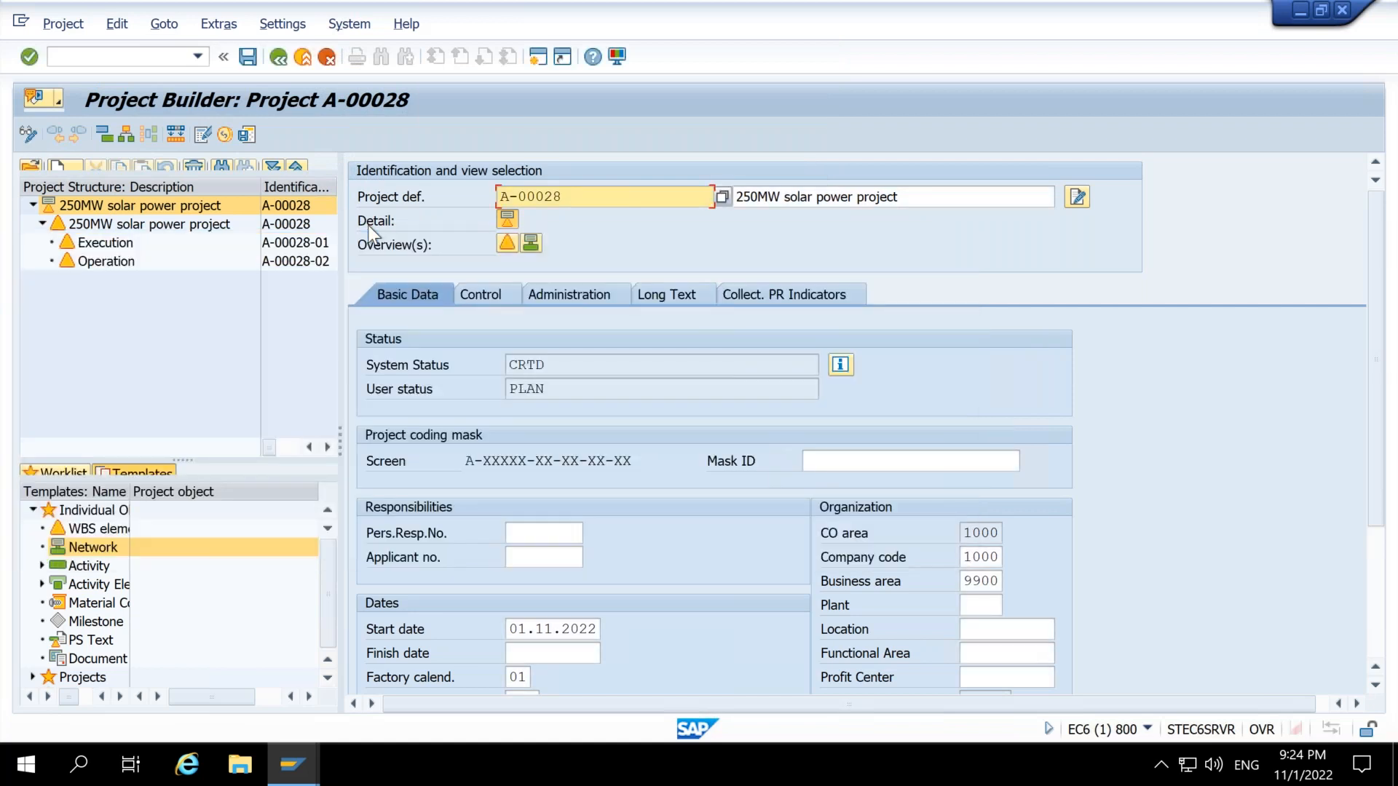
Step: Release project A-00028 and save it
{"action": "left_click", "coordinate": [116, 23]}
{"action": "mouse_move", "coordinate": [149, 70]}
{"action": "left_click", "coordinate": [353, 75]}
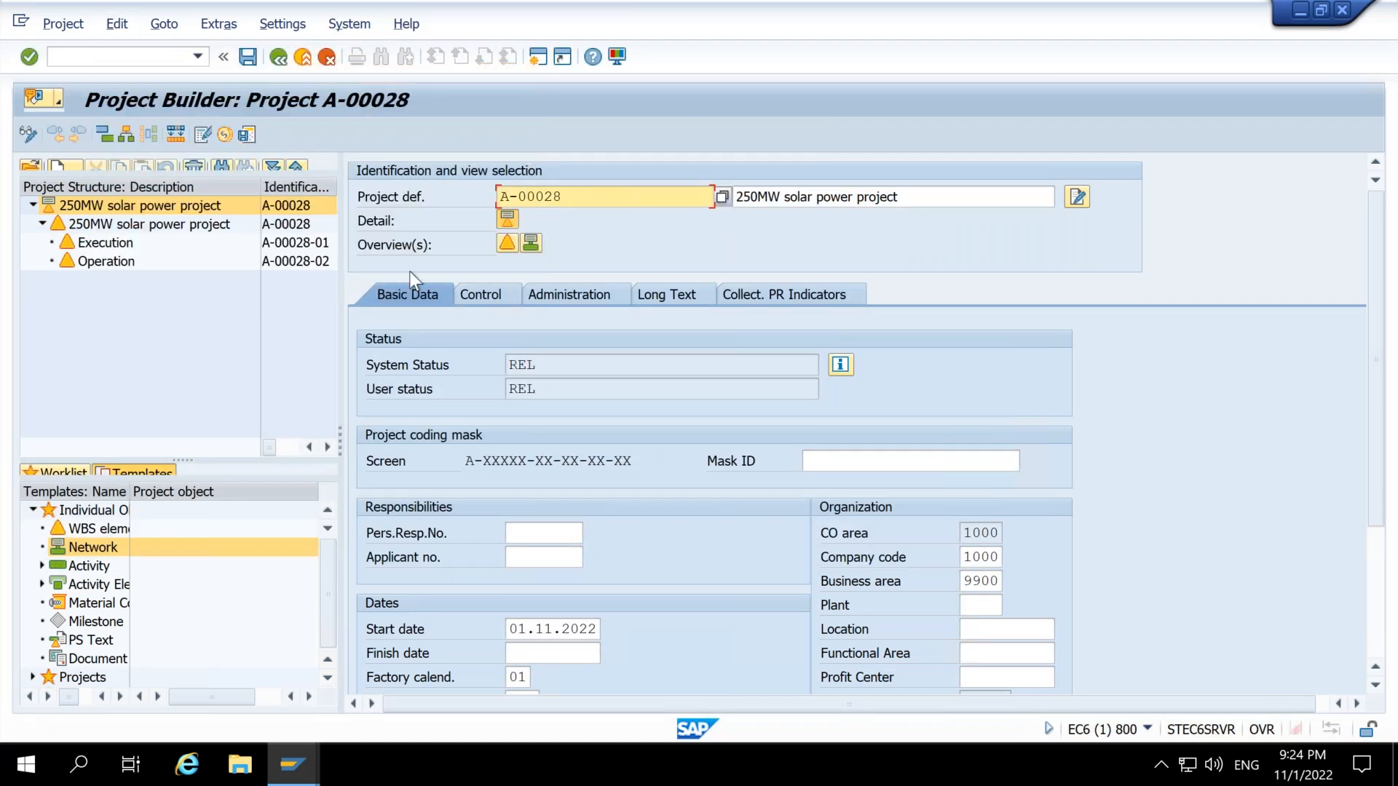
{"action": "left_click", "coordinate": [248, 57]}
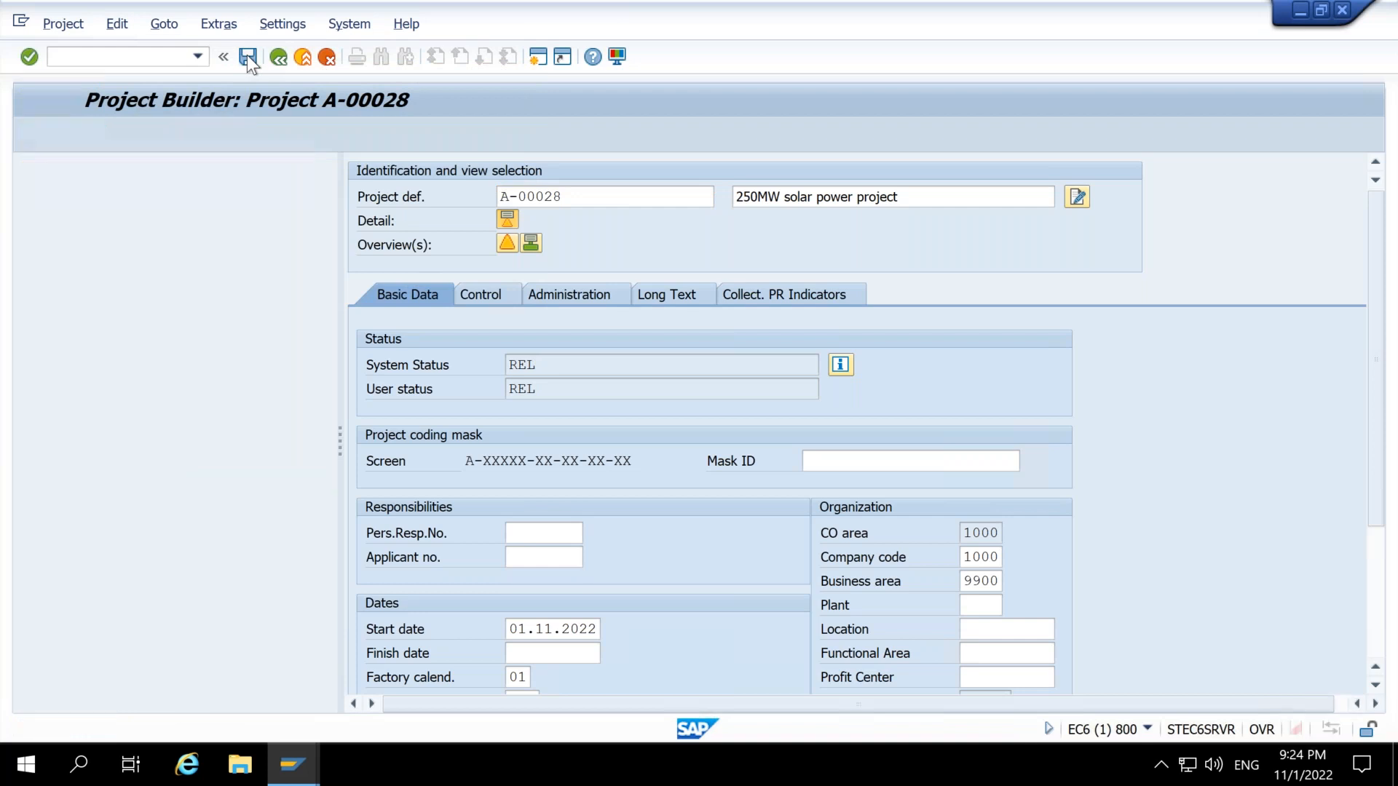
Step: Reopen project A-00028, copy the identifier of the Execution WBS element A-00028-01, and leave the project
{"action": "double_click", "coordinate": [112, 413]}
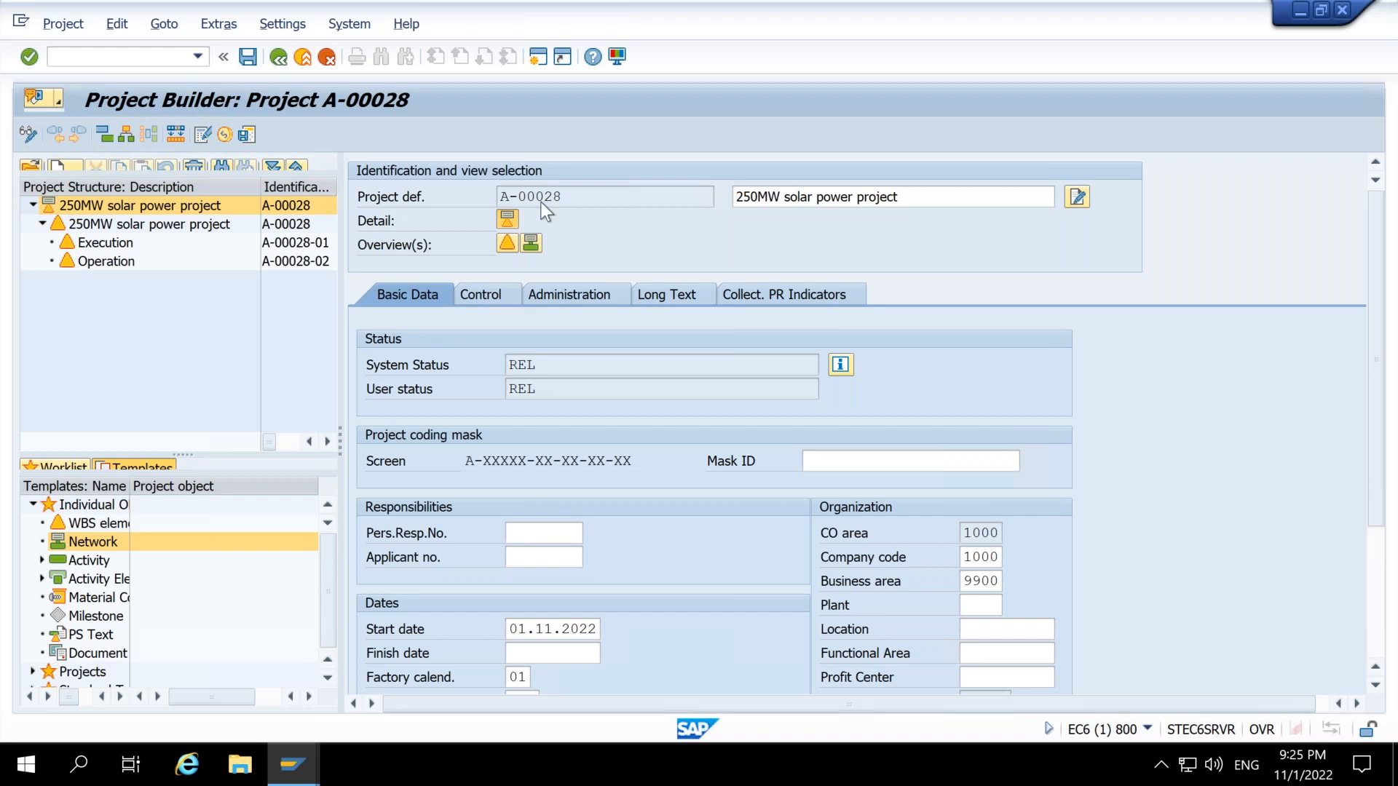
{"action": "left_click_drag", "start_coordinate": [576, 191], "coordinate": [509, 194]}
{"action": "left_click", "coordinate": [502, 195]}
{"action": "left_click", "coordinate": [198, 257]}
{"action": "left_click", "coordinate": [194, 243]}
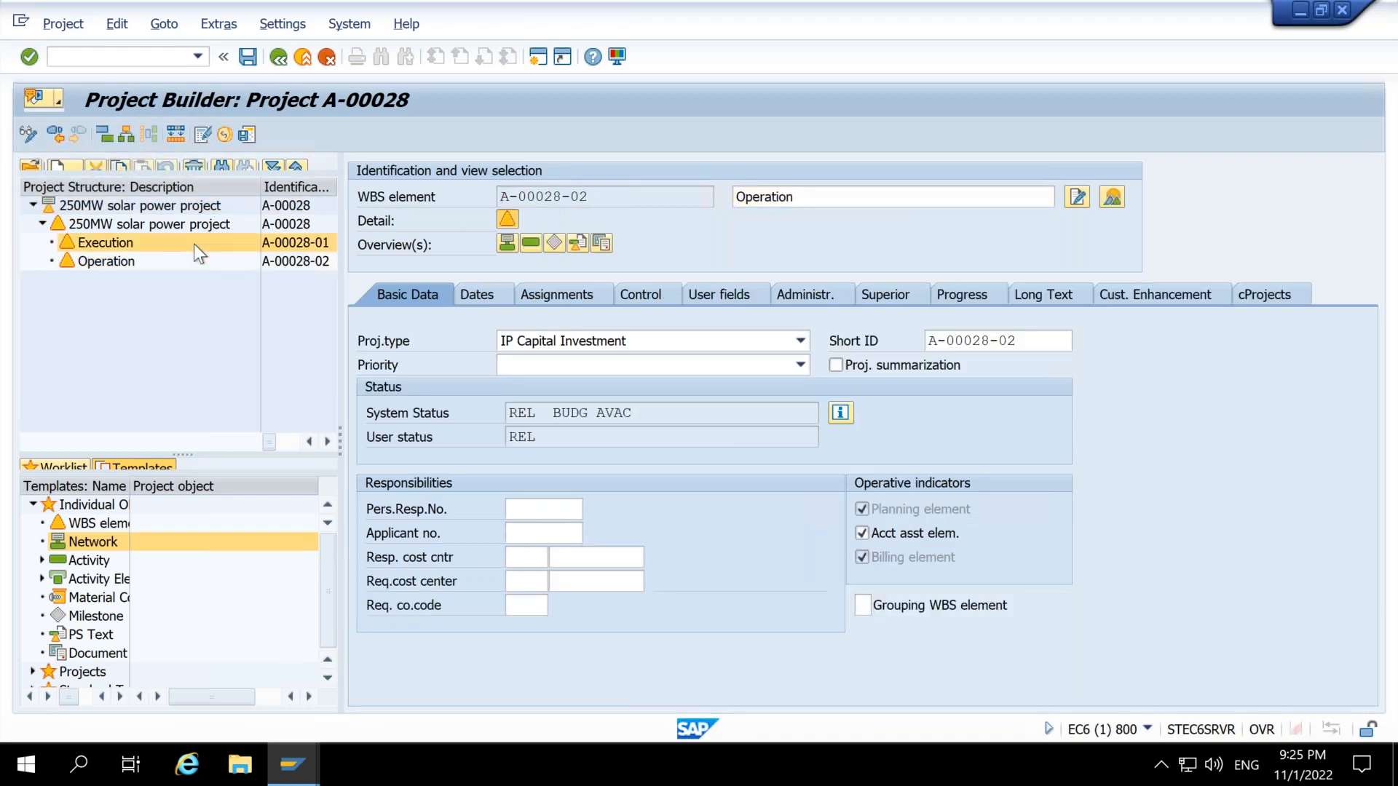
{"action": "left_click_drag", "start_coordinate": [603, 197], "coordinate": [490, 205]}
{"action": "key", "text": "ctrl+c"}
{"action": "key", "text": "F3"}
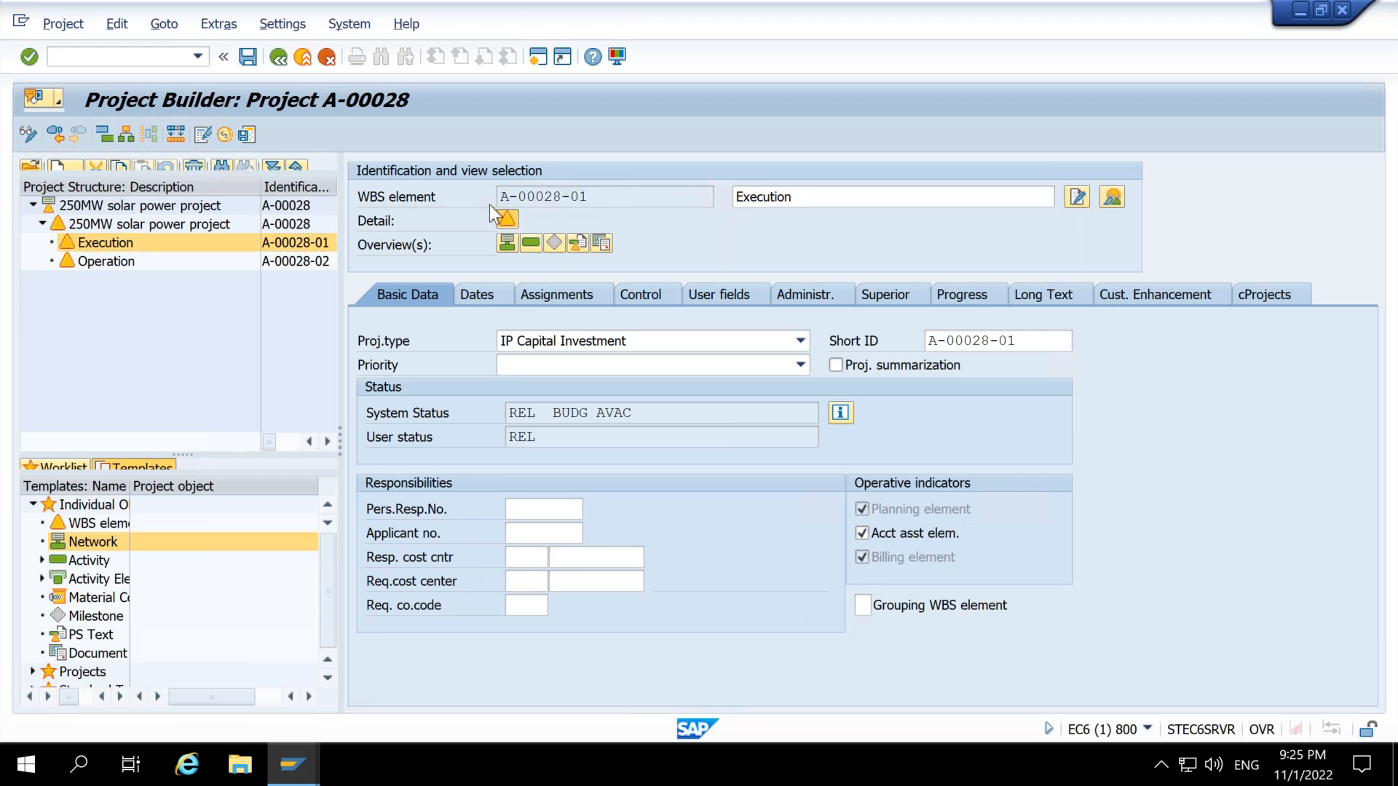
Step: Open customer invoice entry with transaction FB70 for company code 1000
{"action": "type", "text": "/nfb"}
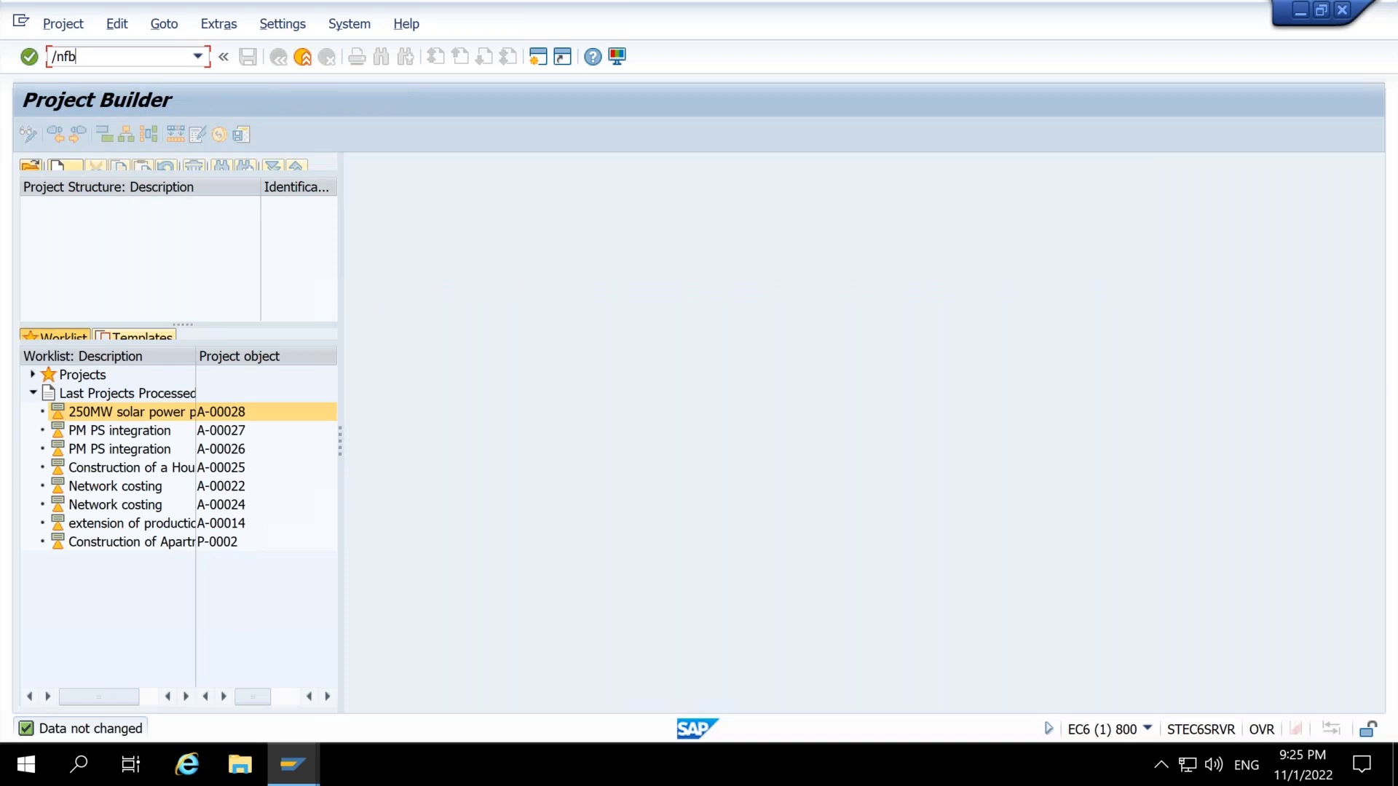
{"action": "type", "text": "70"}
{"action": "key", "text": "Return"}
{"action": "type", "text": "1000"}
{"action": "key", "text": "Return"}
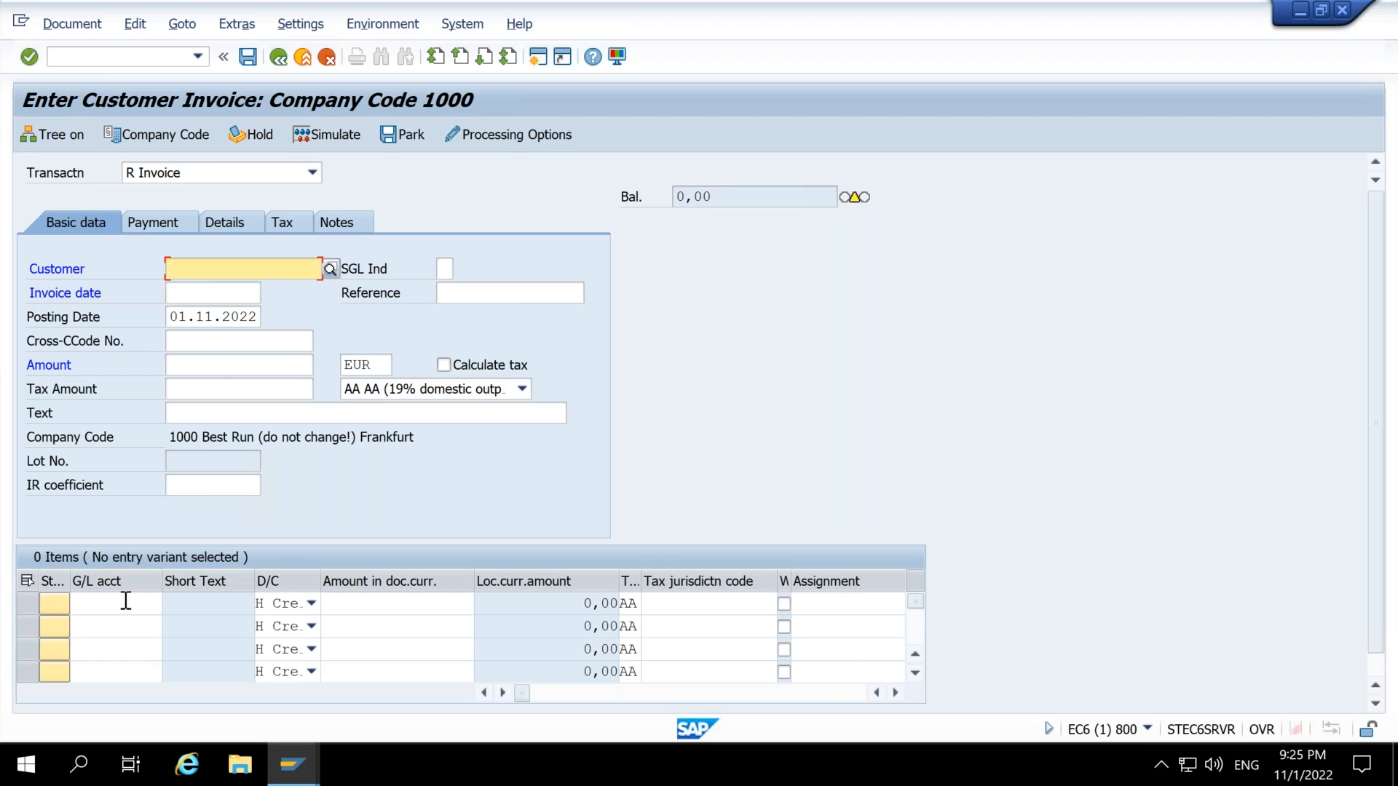
Step: Try to find the invoice's customer in the general customer search with country 100
{"action": "left_click", "coordinate": [334, 270]}
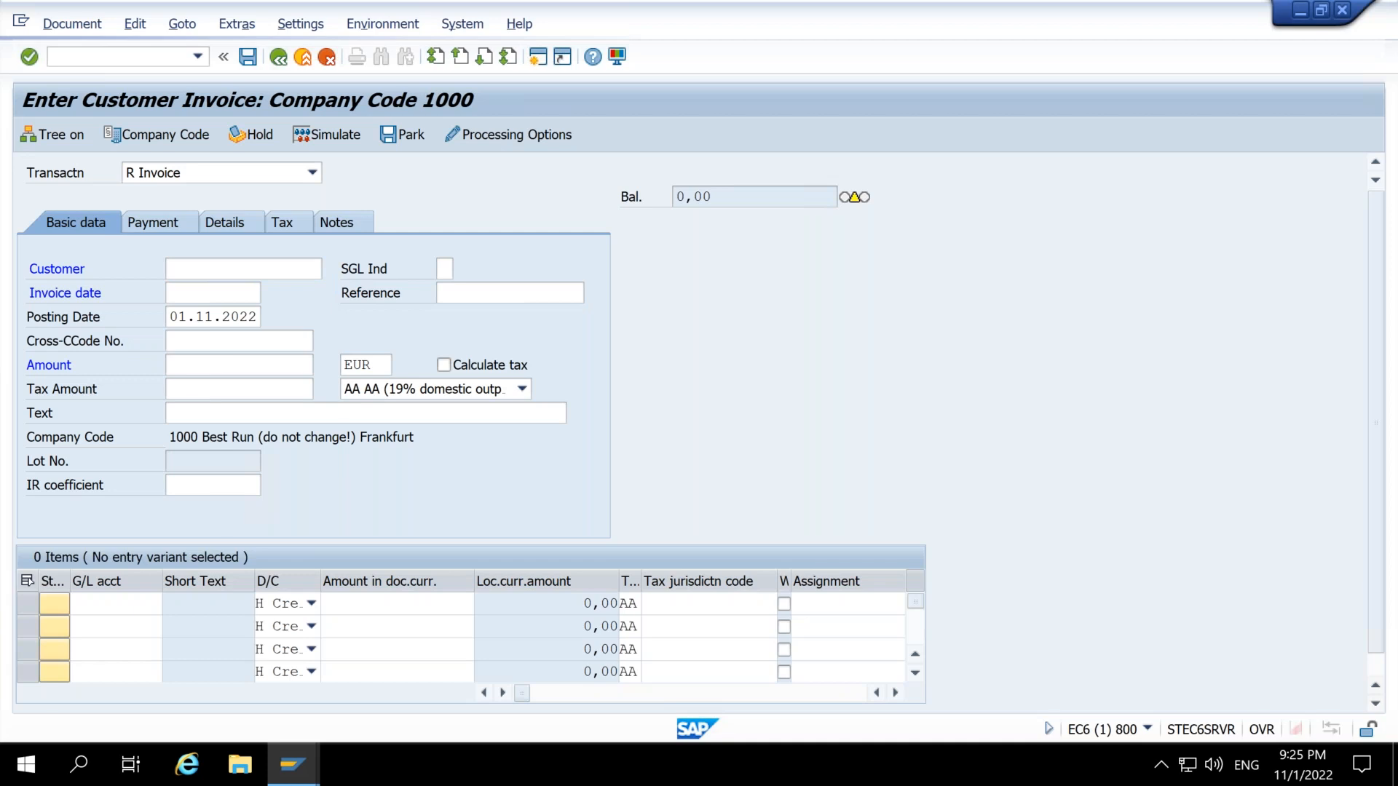
{"action": "left_click", "coordinate": [383, 271]}
{"action": "type", "text": "100"}
{"action": "key", "text": "Return"}
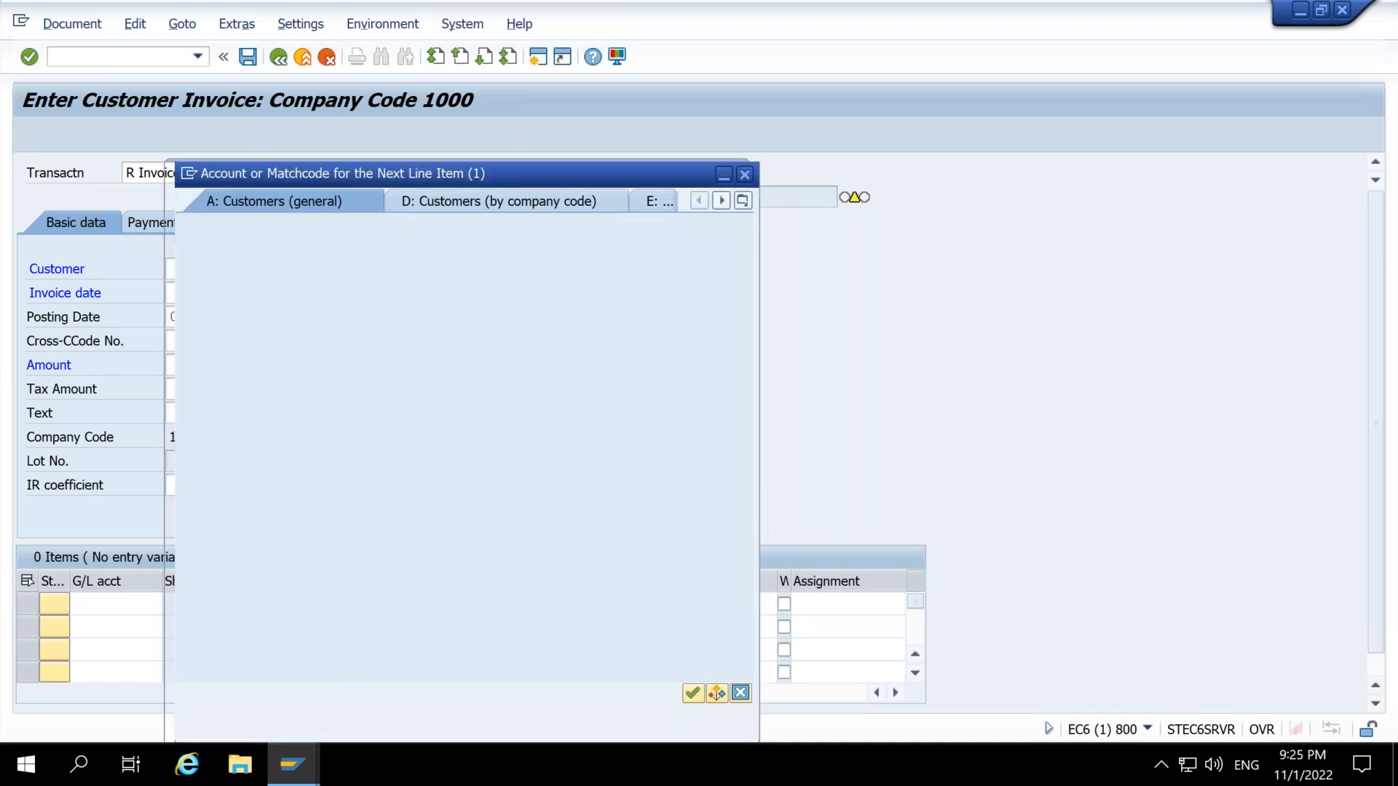
{"action": "key", "text": "Return"}
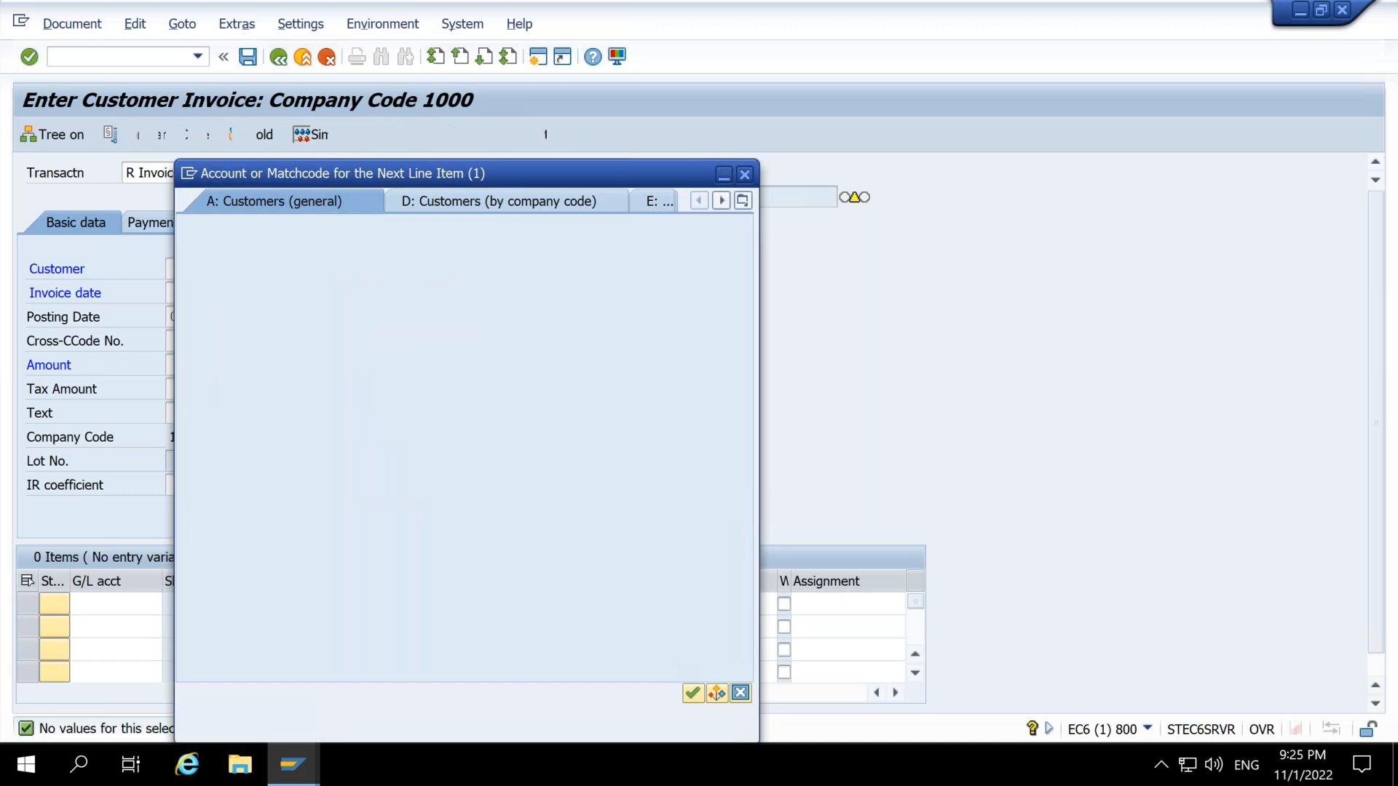
{"action": "key", "text": "Delete"}
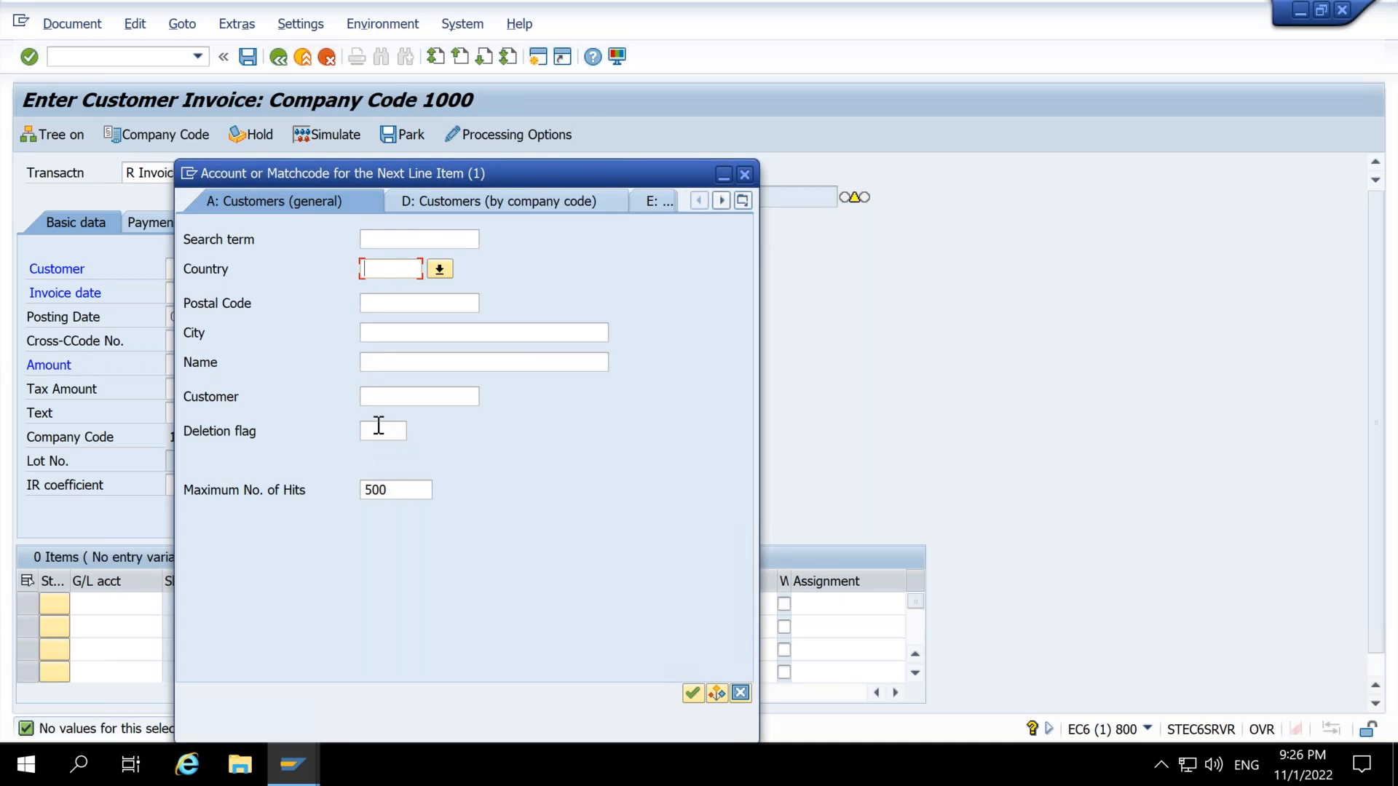
Step: Search customers by company code 1000 and pick DAC Creativ GmbH in Chemnitz as the invoice customer
{"action": "left_click", "coordinate": [600, 203]}
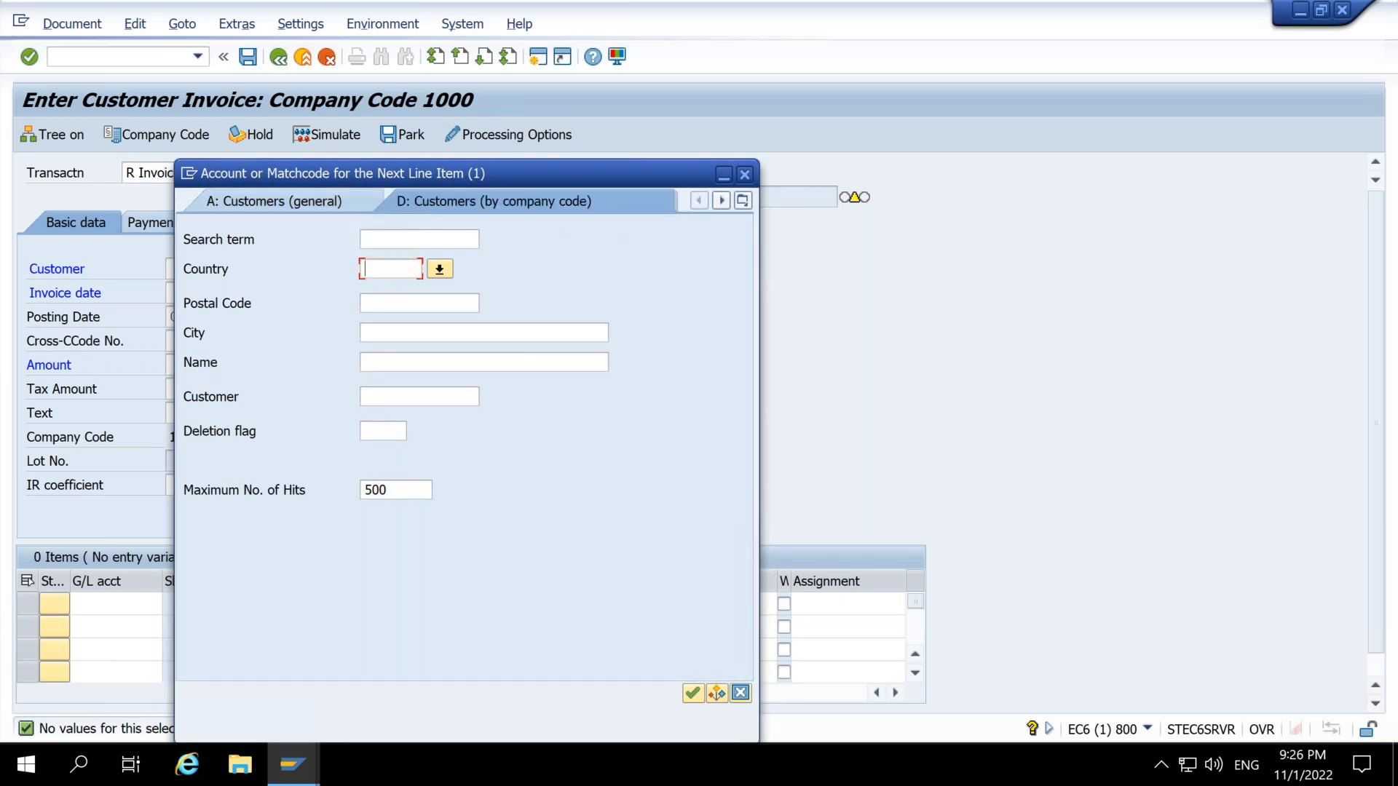
{"action": "left_click", "coordinate": [384, 302]}
{"action": "type", "text": "1000"}
{"action": "key", "text": "Return"}
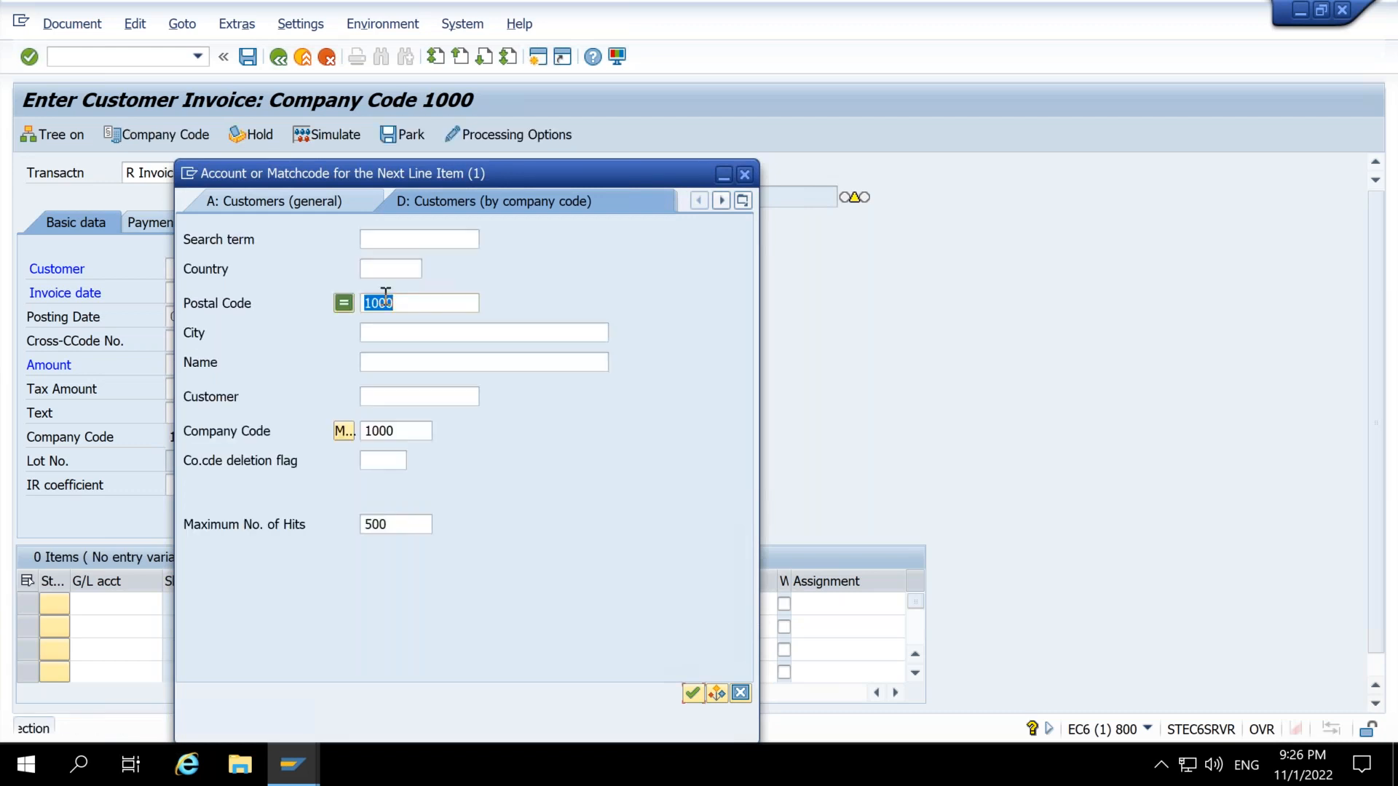
{"action": "key", "text": "BackSpace"}
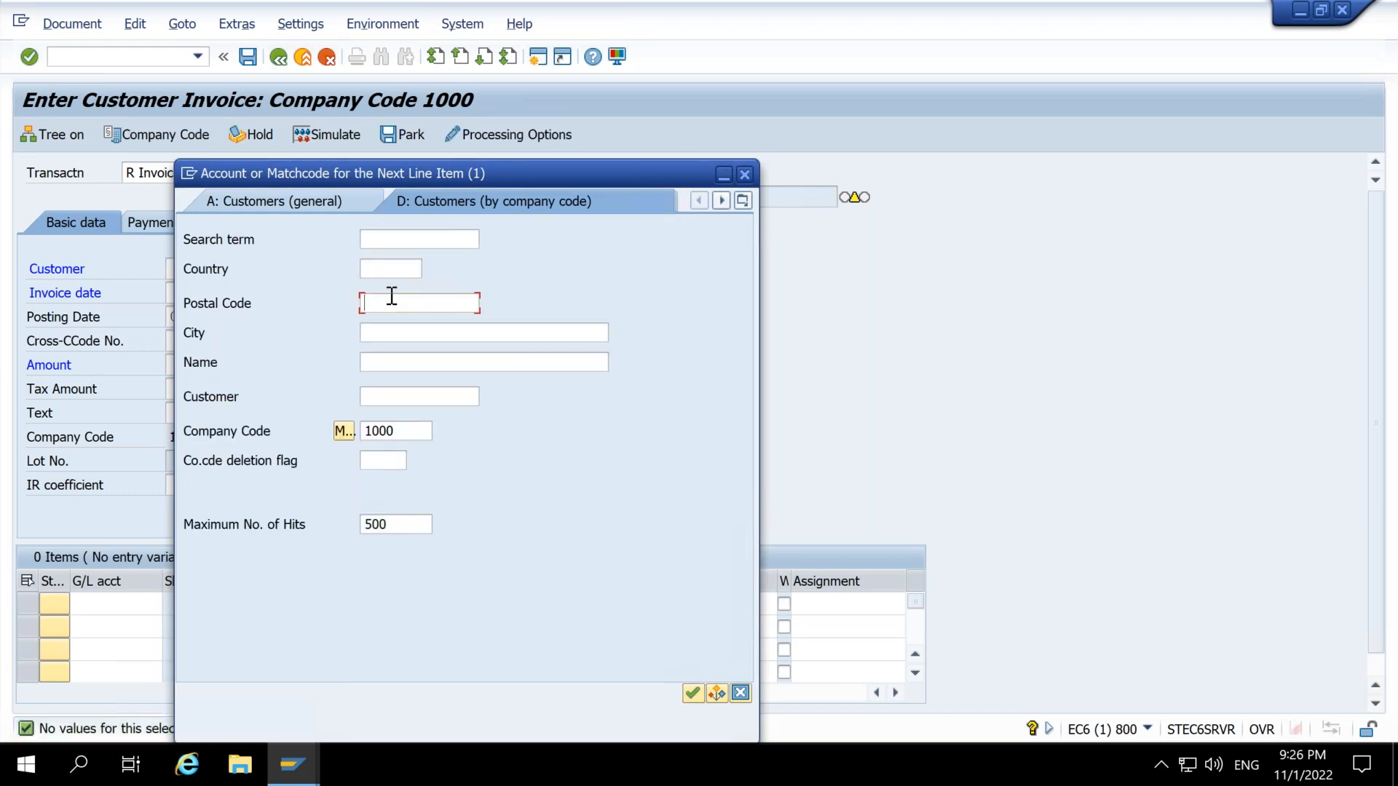
{"action": "left_click", "coordinate": [410, 433]}
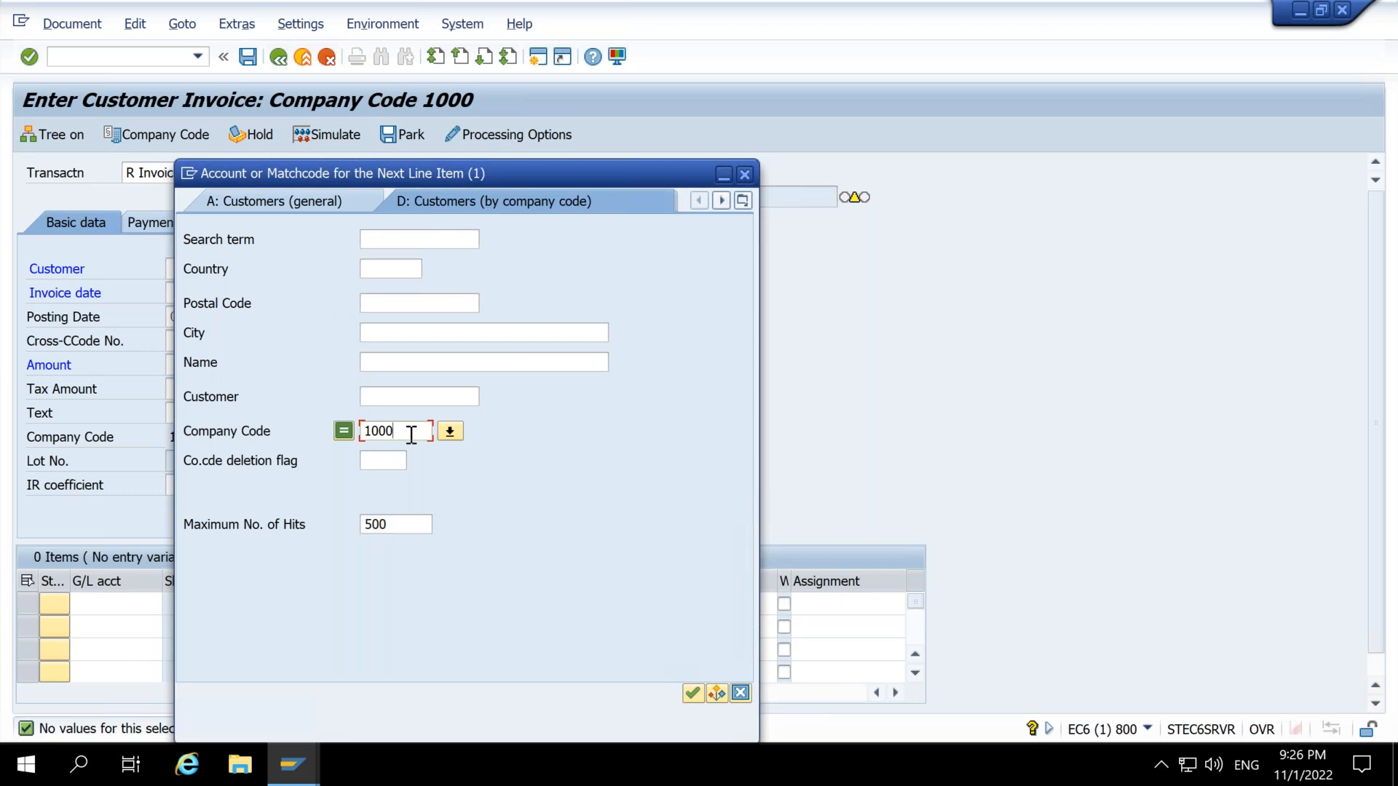
{"action": "key", "text": "Return"}
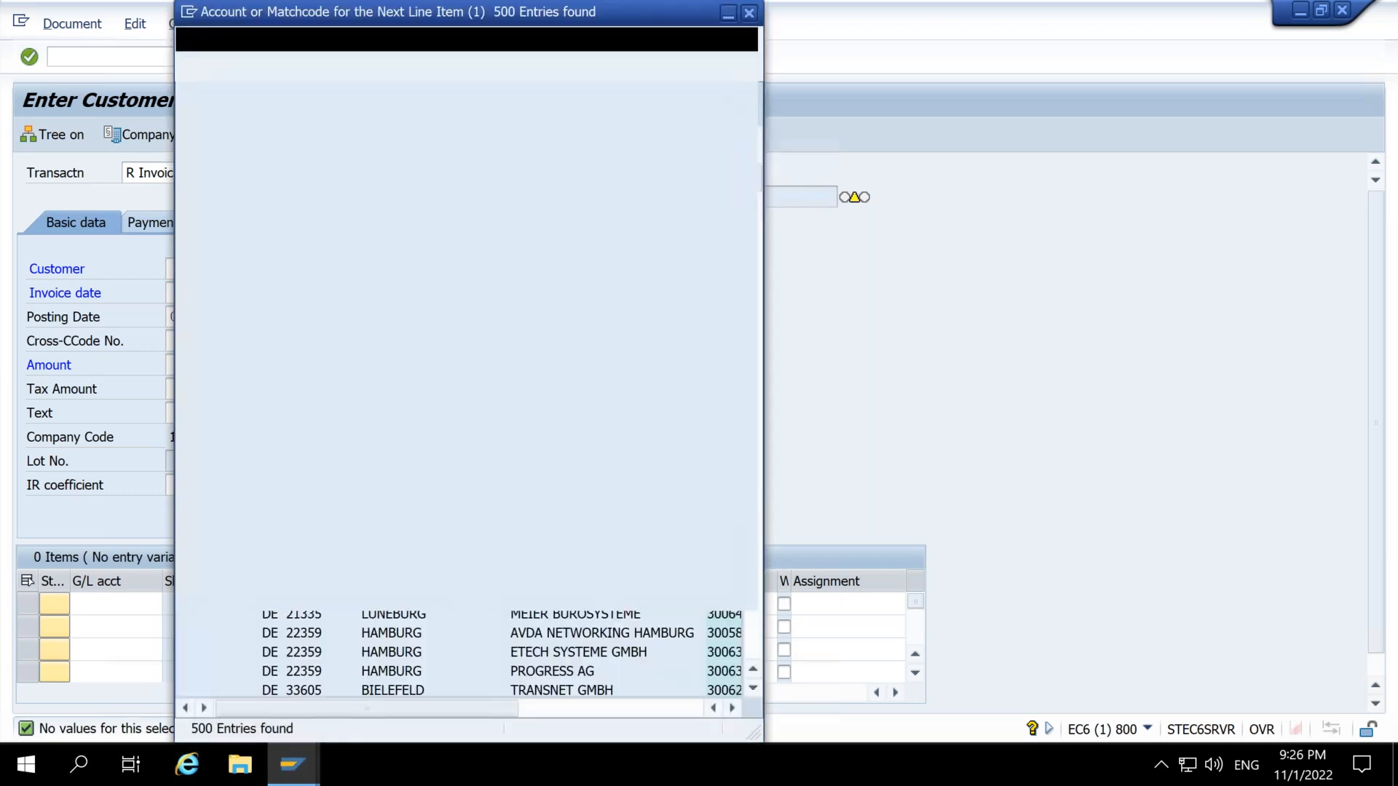
{"action": "left_click_drag", "start_coordinate": [487, 708], "coordinate": [614, 705]}
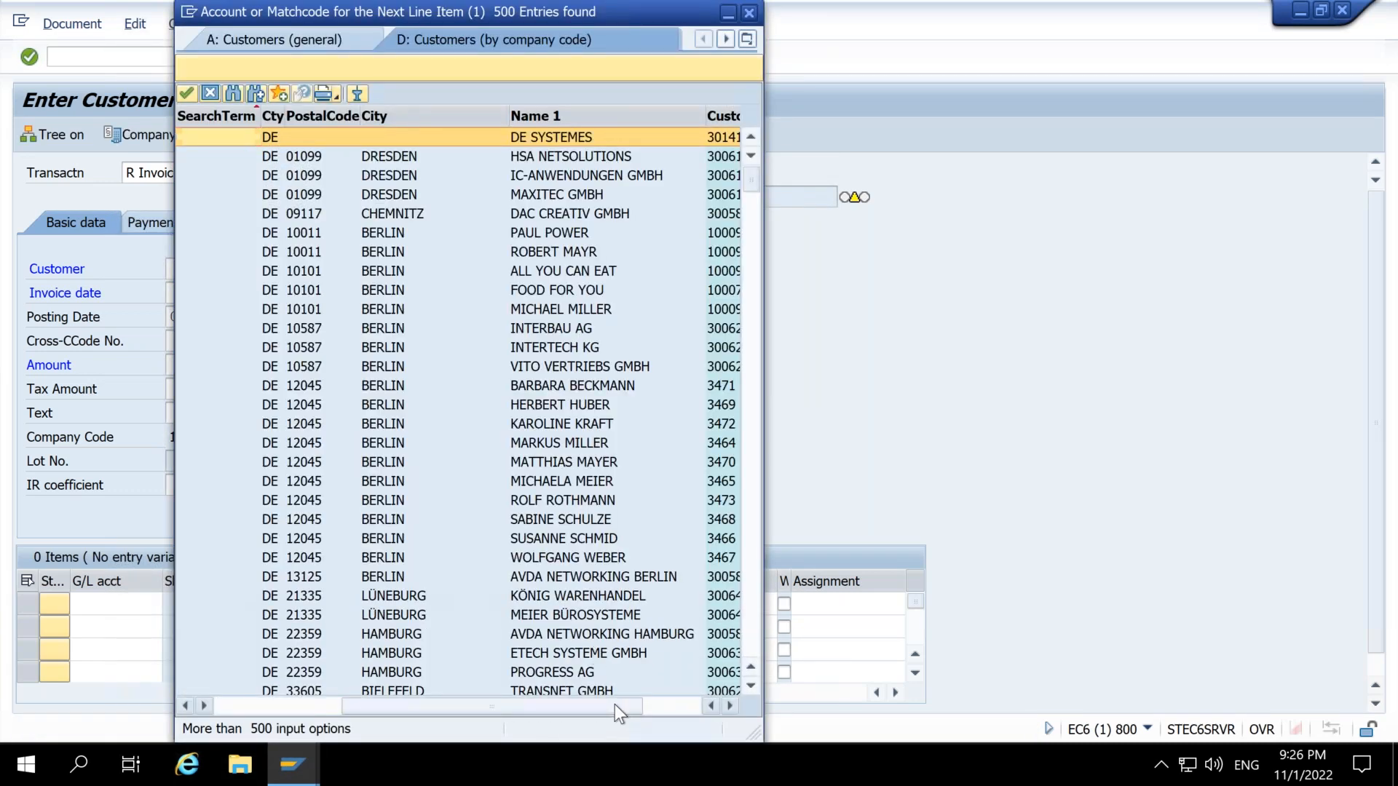
{"action": "double_click", "coordinate": [479, 213]}
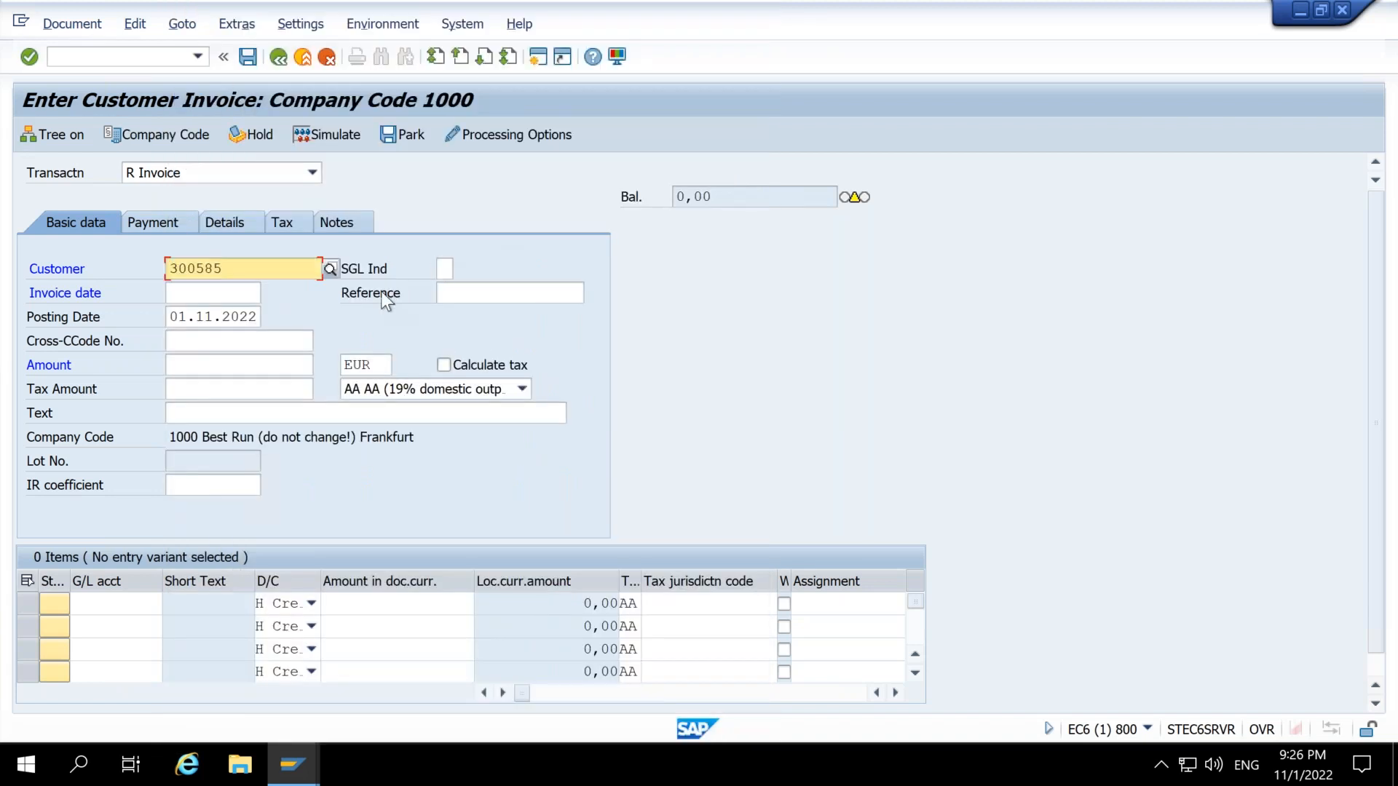
Step: Set the customer invoice's date to 01.11.2022 and its amount to 20000 EUR
{"action": "left_click", "coordinate": [212, 295]}
{"action": "type", "text": "01.11.2022"}
{"action": "key", "text": "Return"}
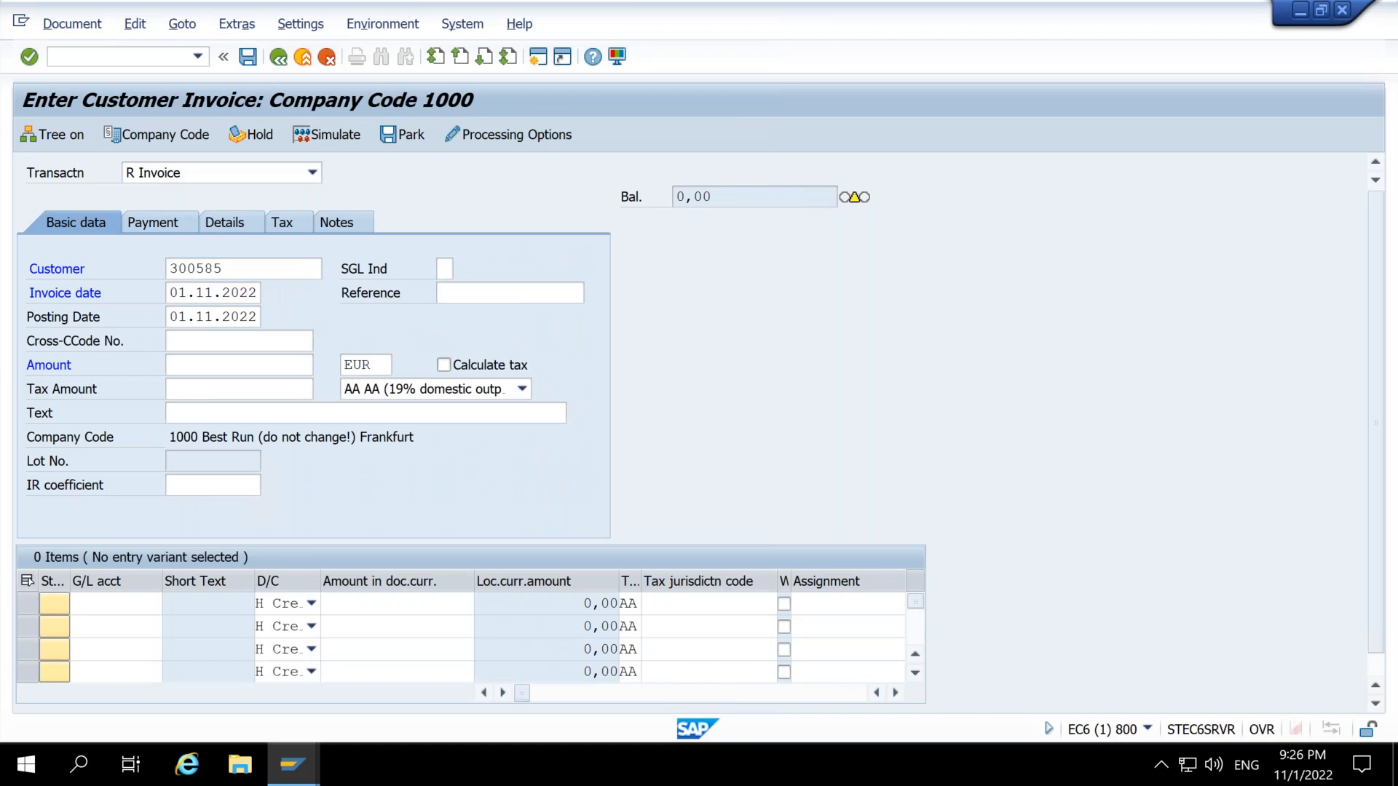
{"action": "left_click", "coordinate": [205, 365]}
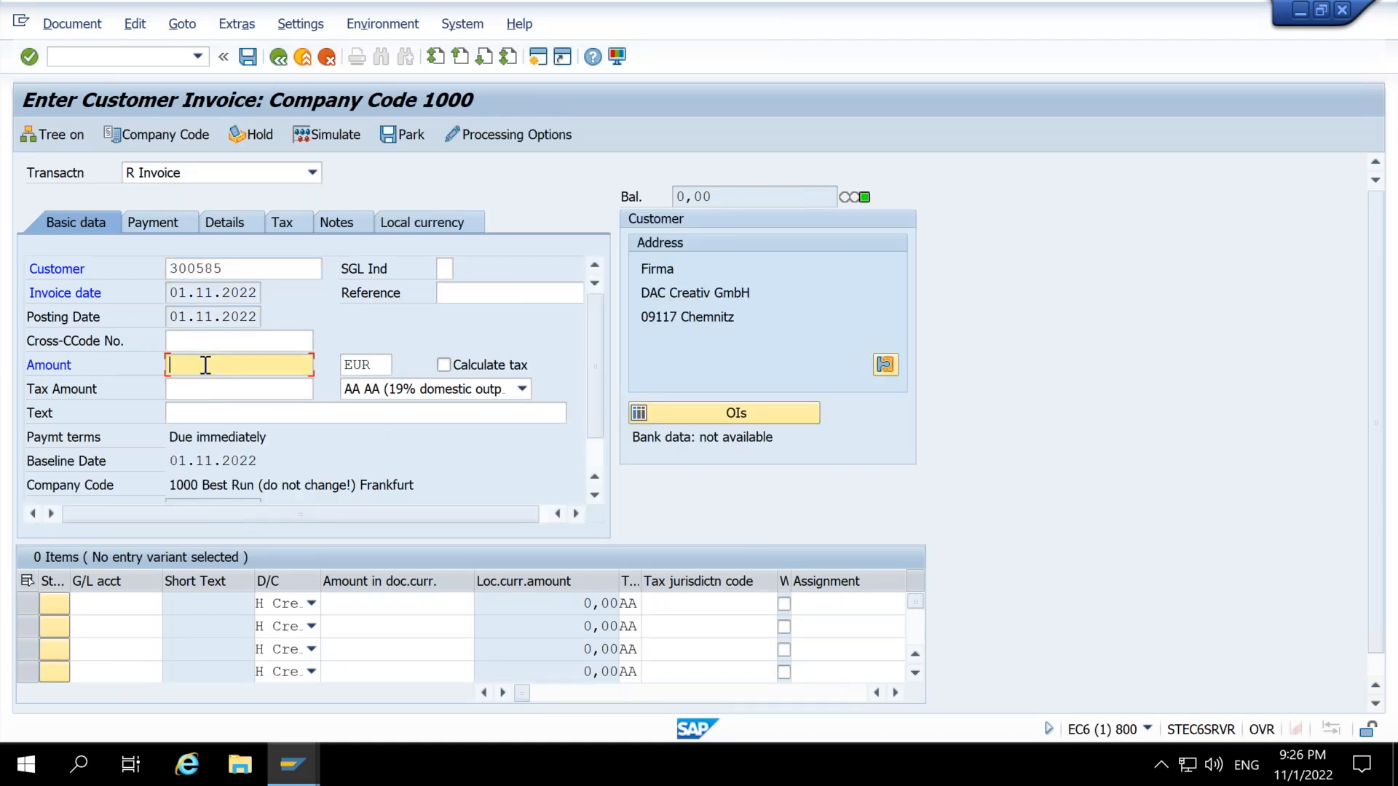
{"action": "type", "text": "20000"}
{"action": "key", "text": "Return"}
Step: Set the customer invoice's tax code to 0O (Output tax 0%)
{"action": "left_click", "coordinate": [411, 393]}
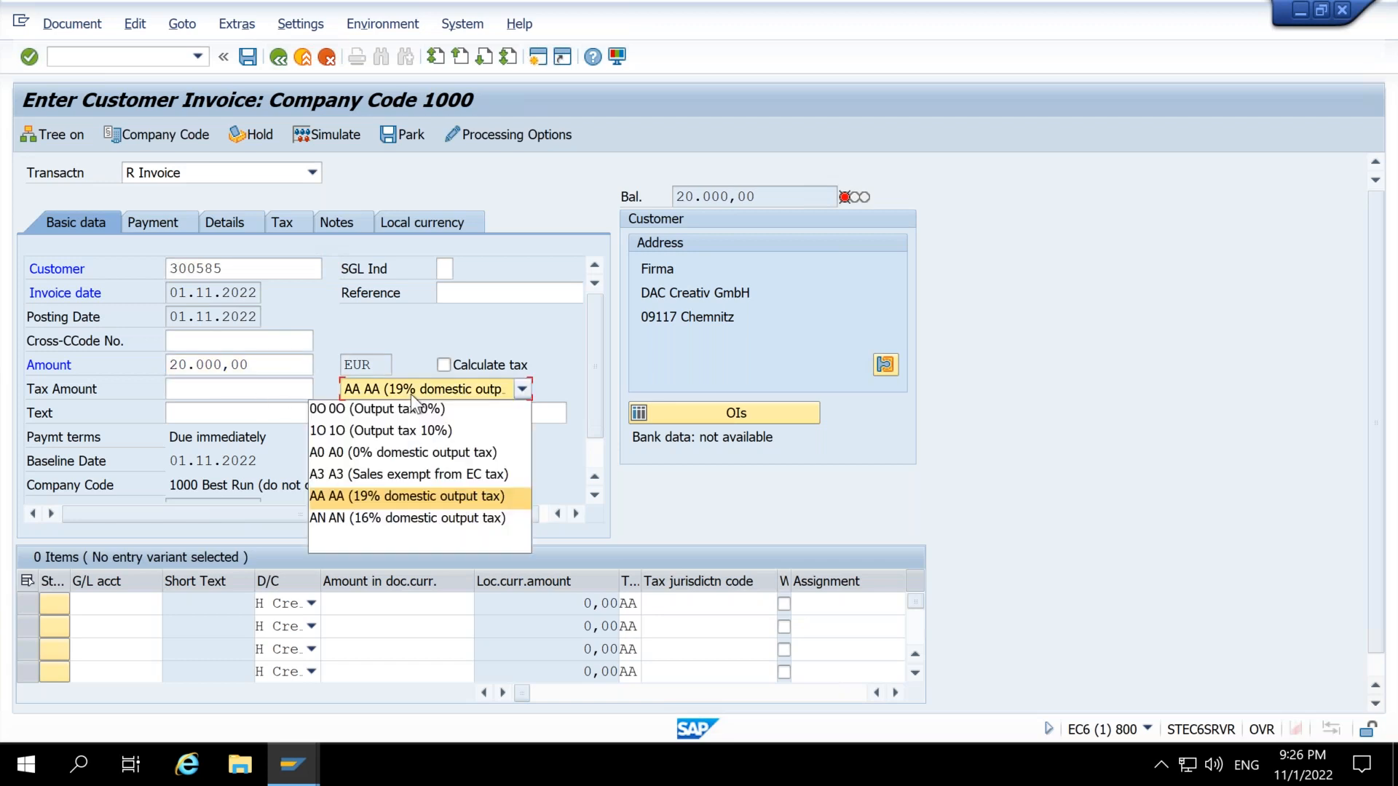
{"action": "left_click", "coordinate": [412, 409]}
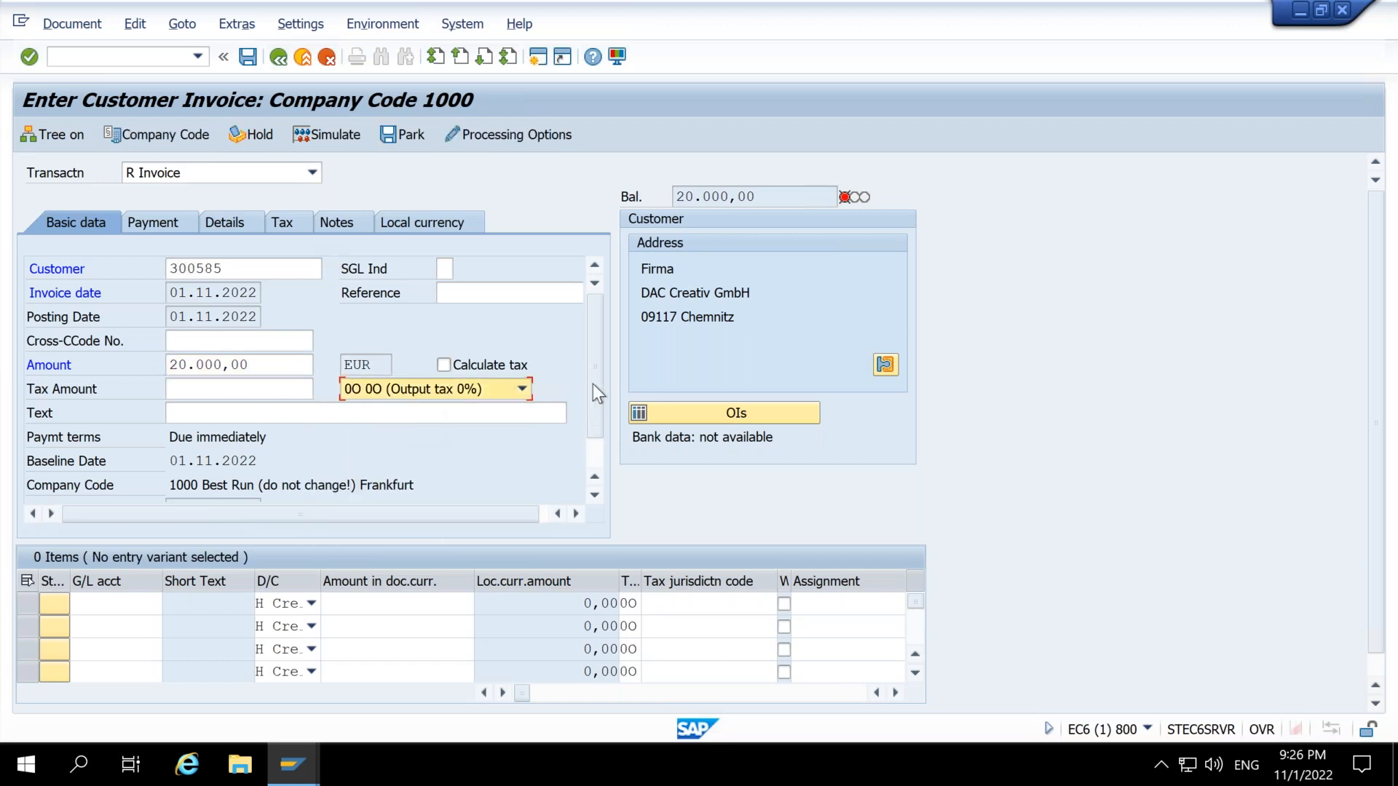
{"action": "left_click_drag", "start_coordinate": [592, 403], "coordinate": [583, 427]}
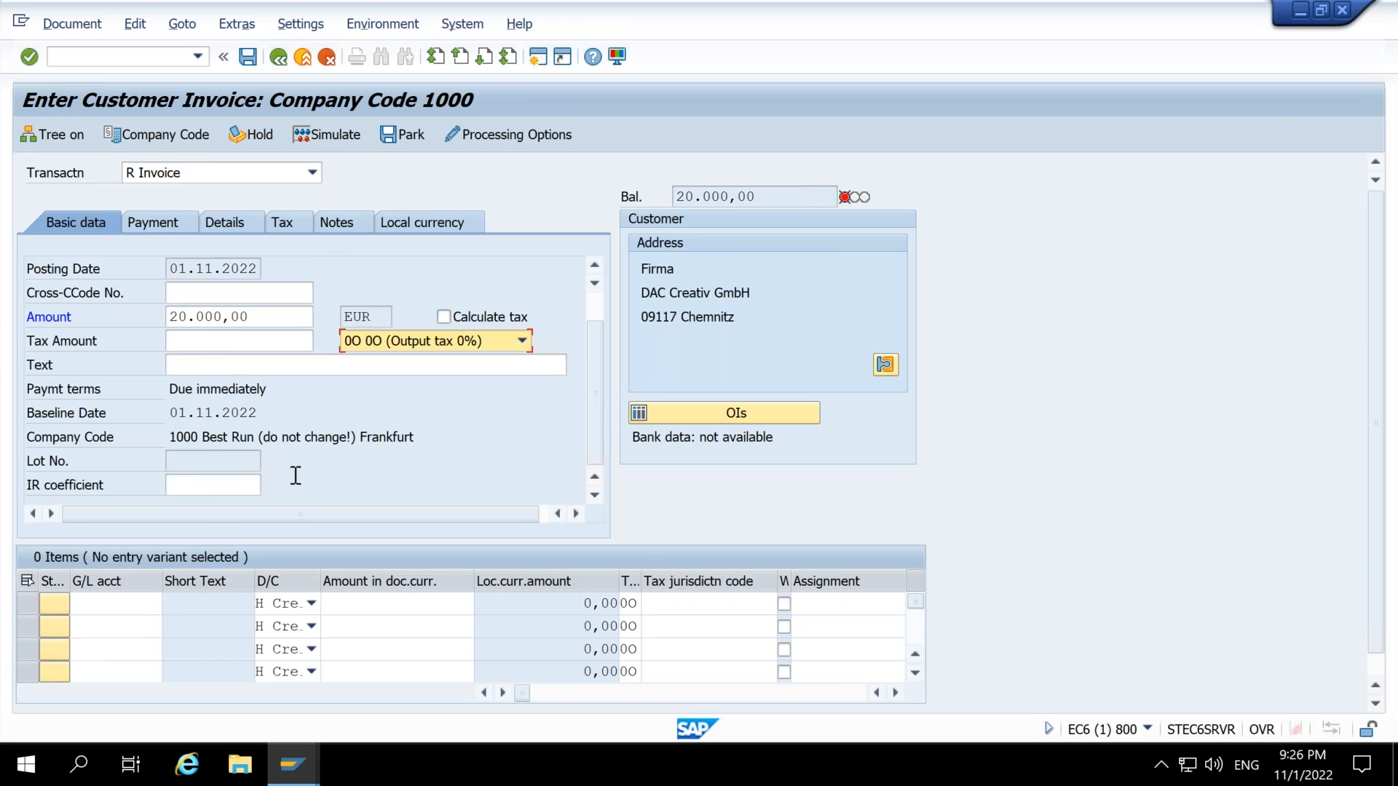
Step: Search the chart of accounts for descriptions matching *rev* and try Revenues (4111000) as the first line item's G/L account
{"action": "left_click", "coordinate": [116, 604]}
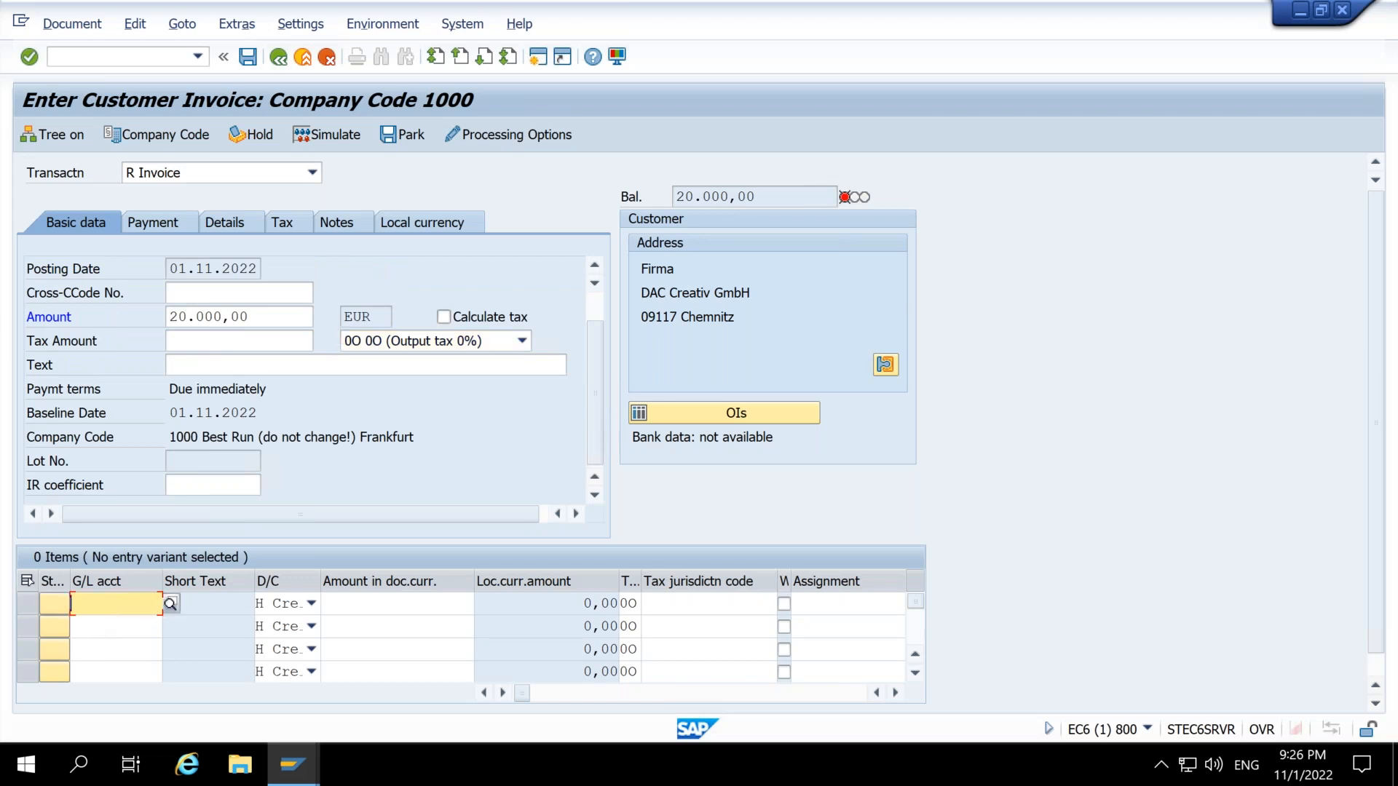
{"action": "left_click", "coordinate": [170, 605]}
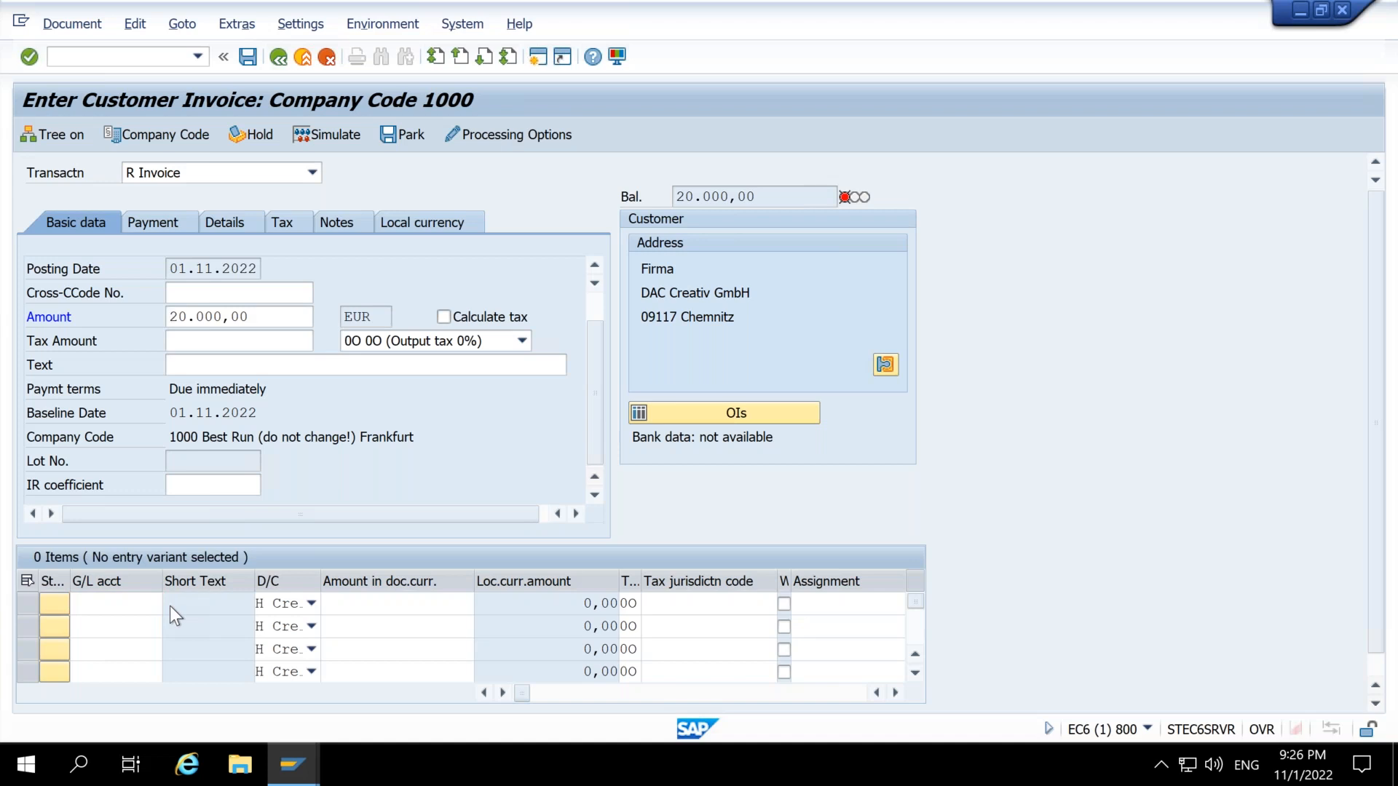
{"action": "left_click_drag", "start_coordinate": [308, 353], "coordinate": [578, 213]}
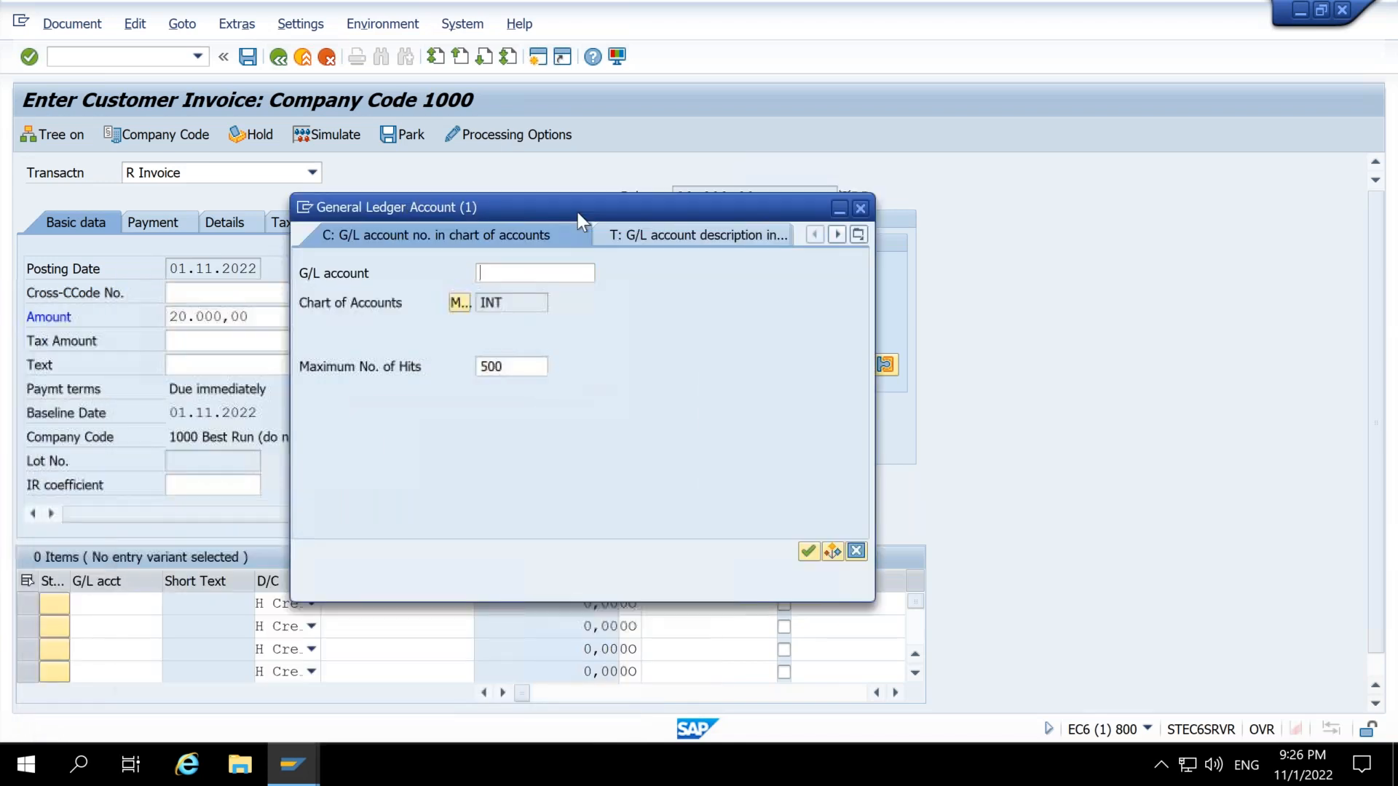
{"action": "left_click", "coordinate": [705, 236]}
{"action": "type", "text": "*rev*"}
{"action": "key", "text": "Return"}
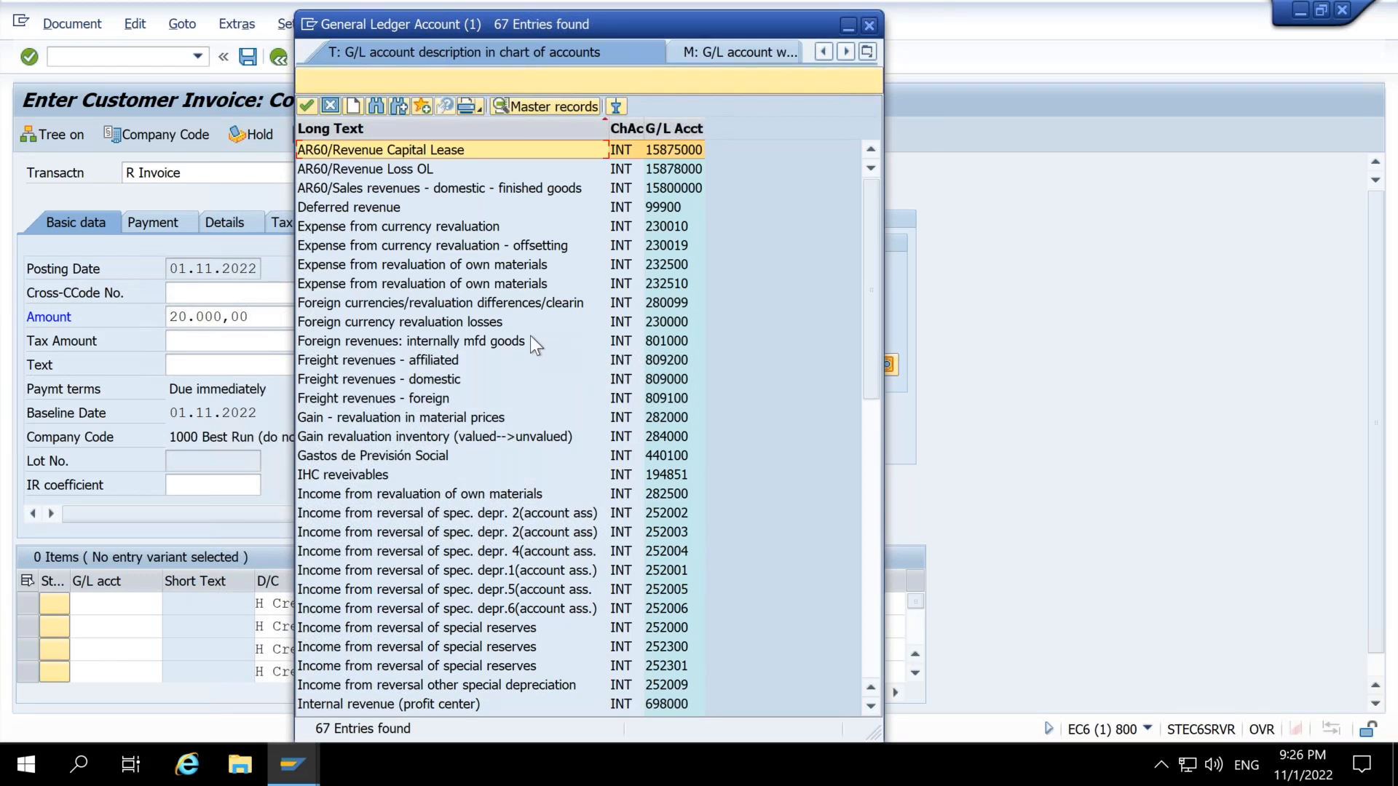
{"action": "scroll", "coordinate": [525, 335], "scroll_direction": "down", "scroll_amount": 8}
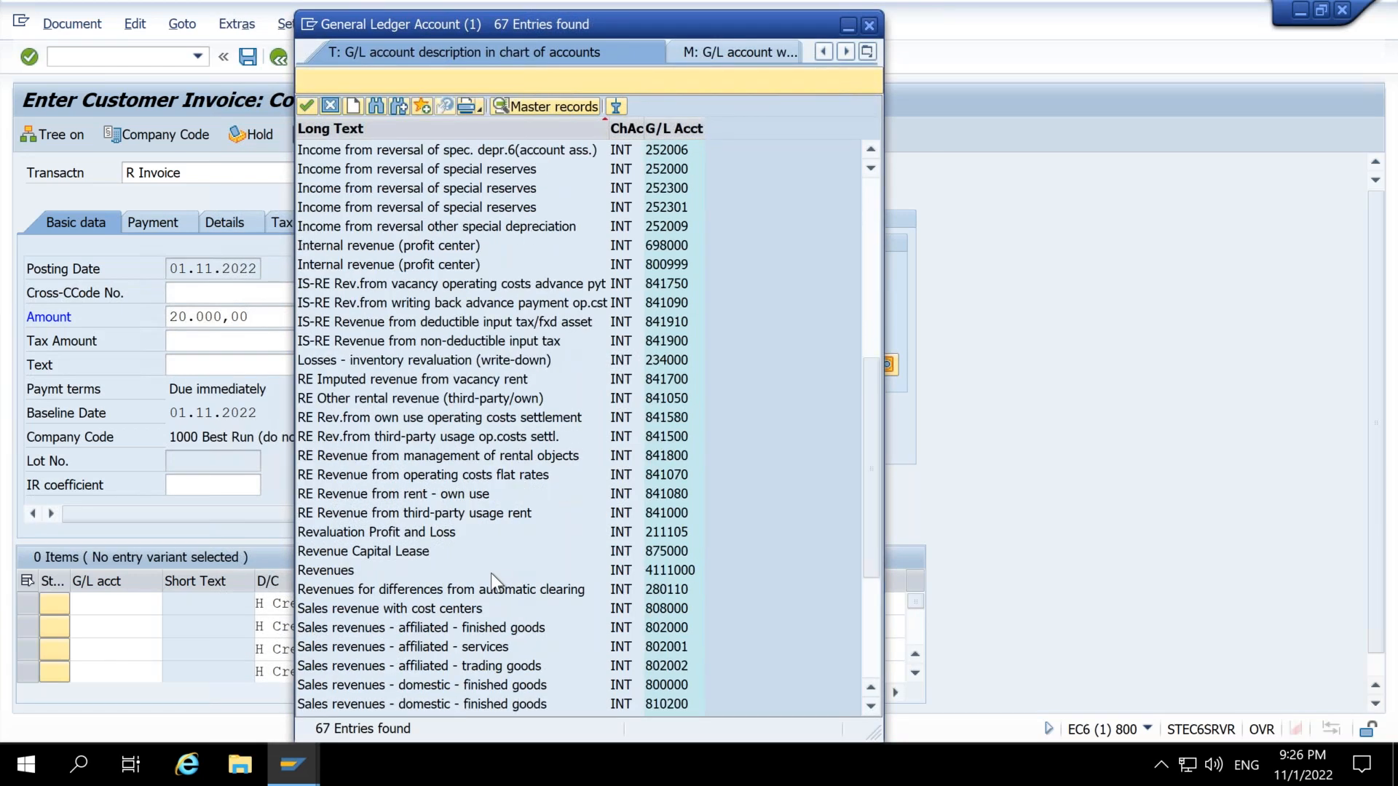
{"action": "left_click", "coordinate": [489, 573]}
{"action": "double_click", "coordinate": [489, 573]}
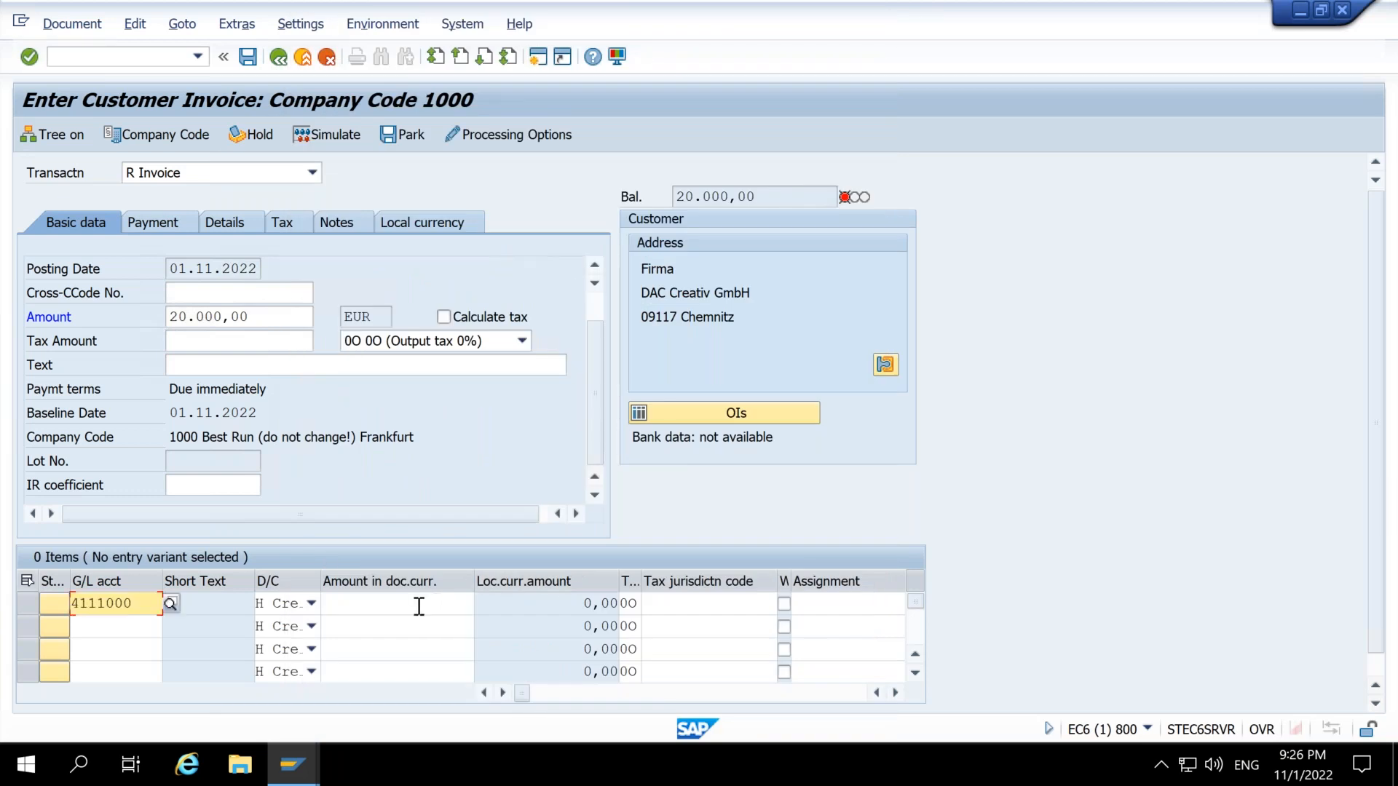
Step: Set the first line item's amount in document currency to 20000 and validate the entry
{"action": "left_click", "coordinate": [418, 604]}
{"action": "type", "text": "20000"}
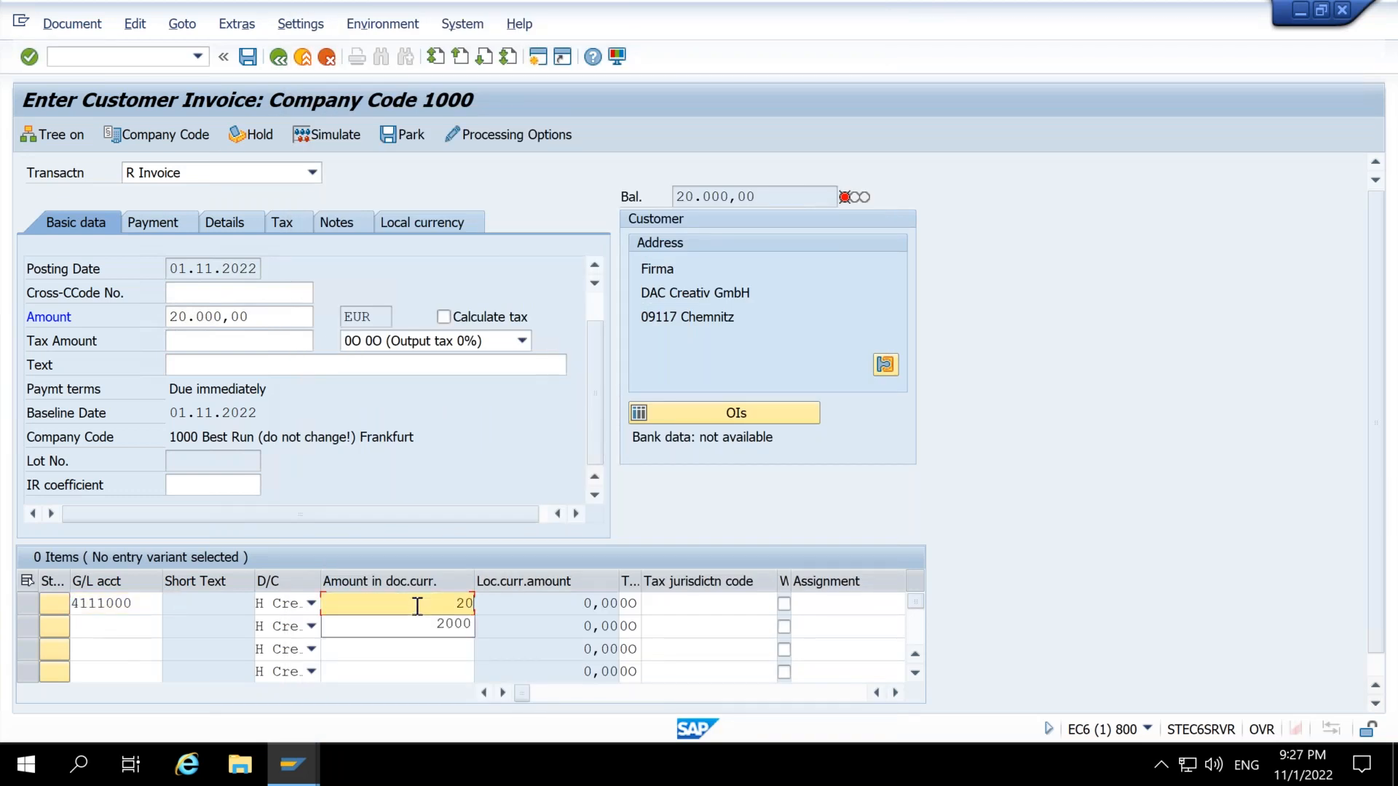
{"action": "key", "text": "Return"}
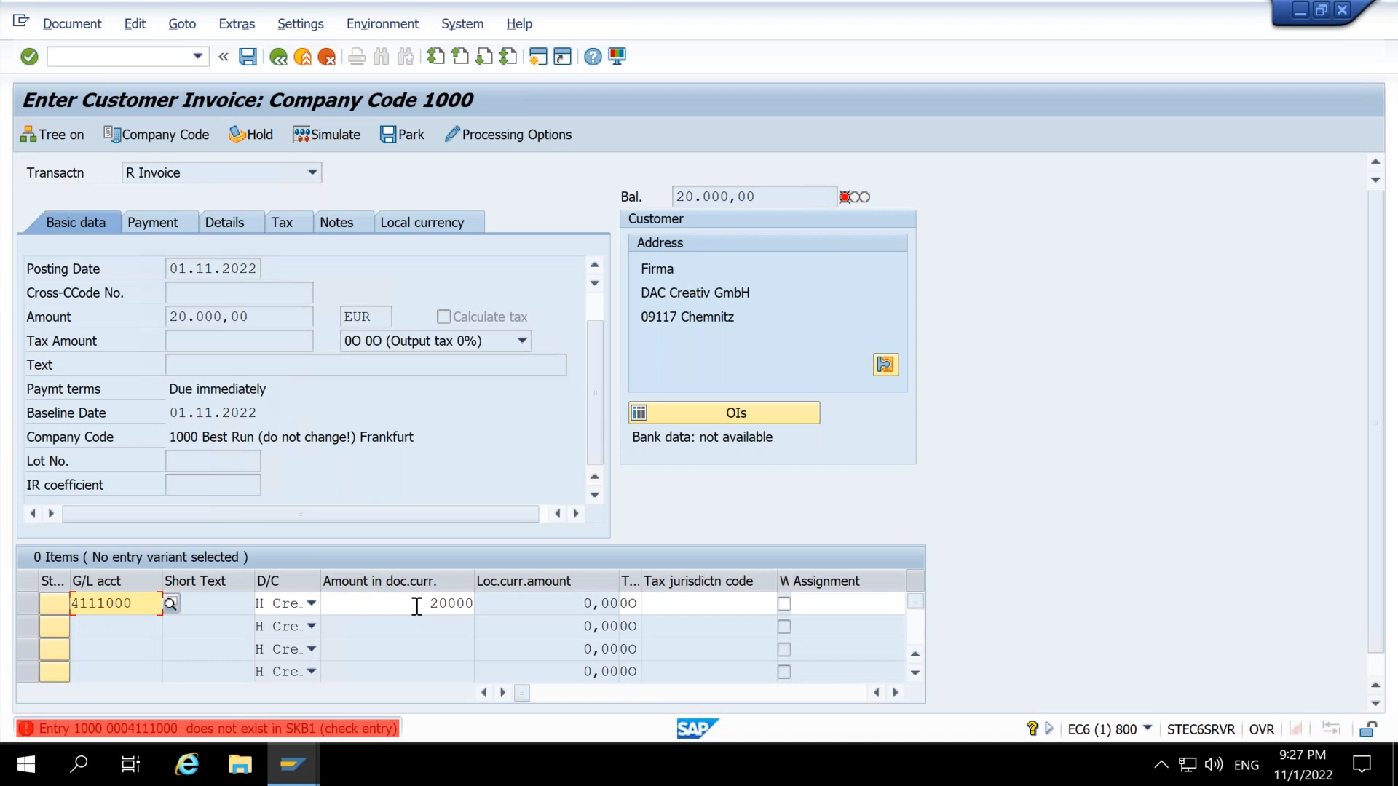
Step: Search company code 1000's G/L account descriptions for *rev* and assign Sales revenues - affiliated - services (802001) to the line item
{"action": "left_click", "coordinate": [171, 604]}
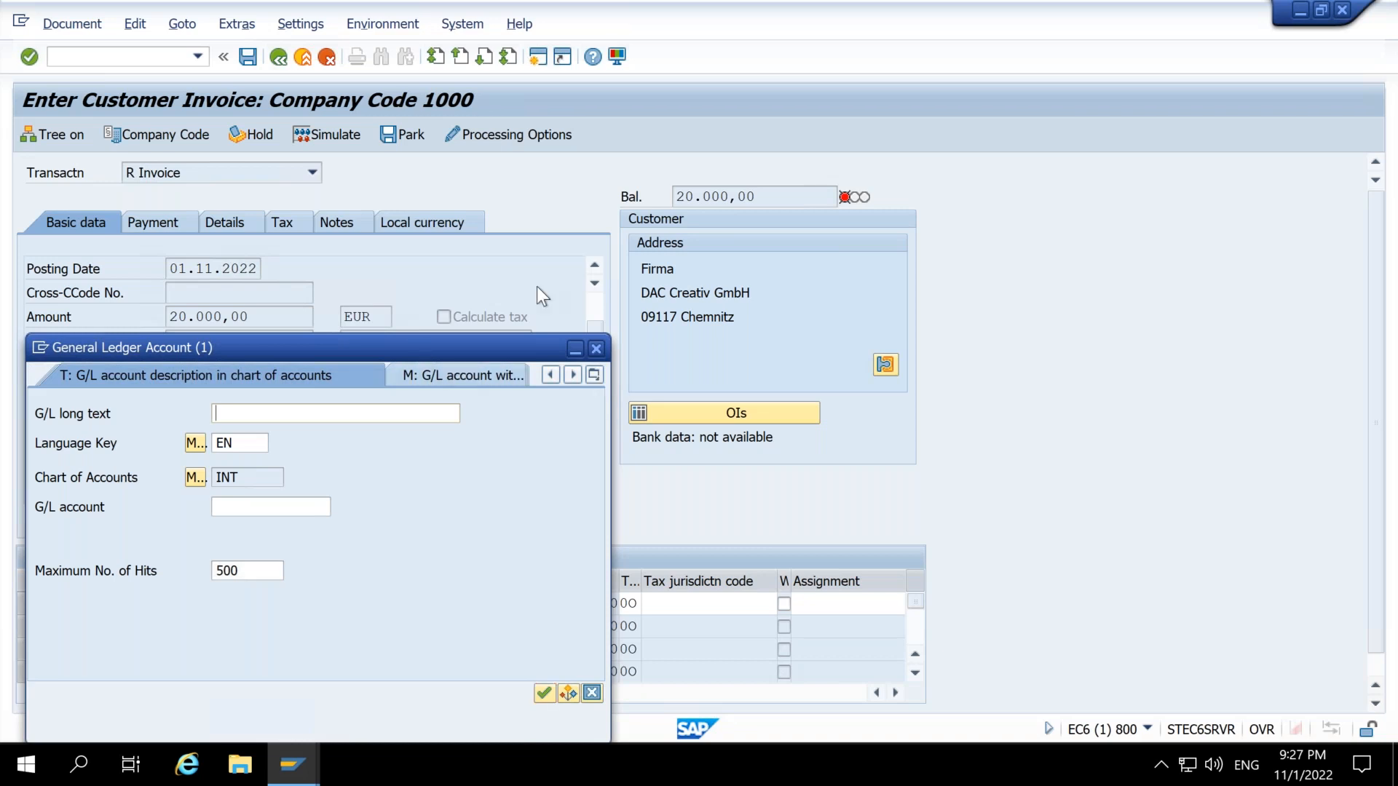
{"action": "left_click", "coordinate": [779, 283]}
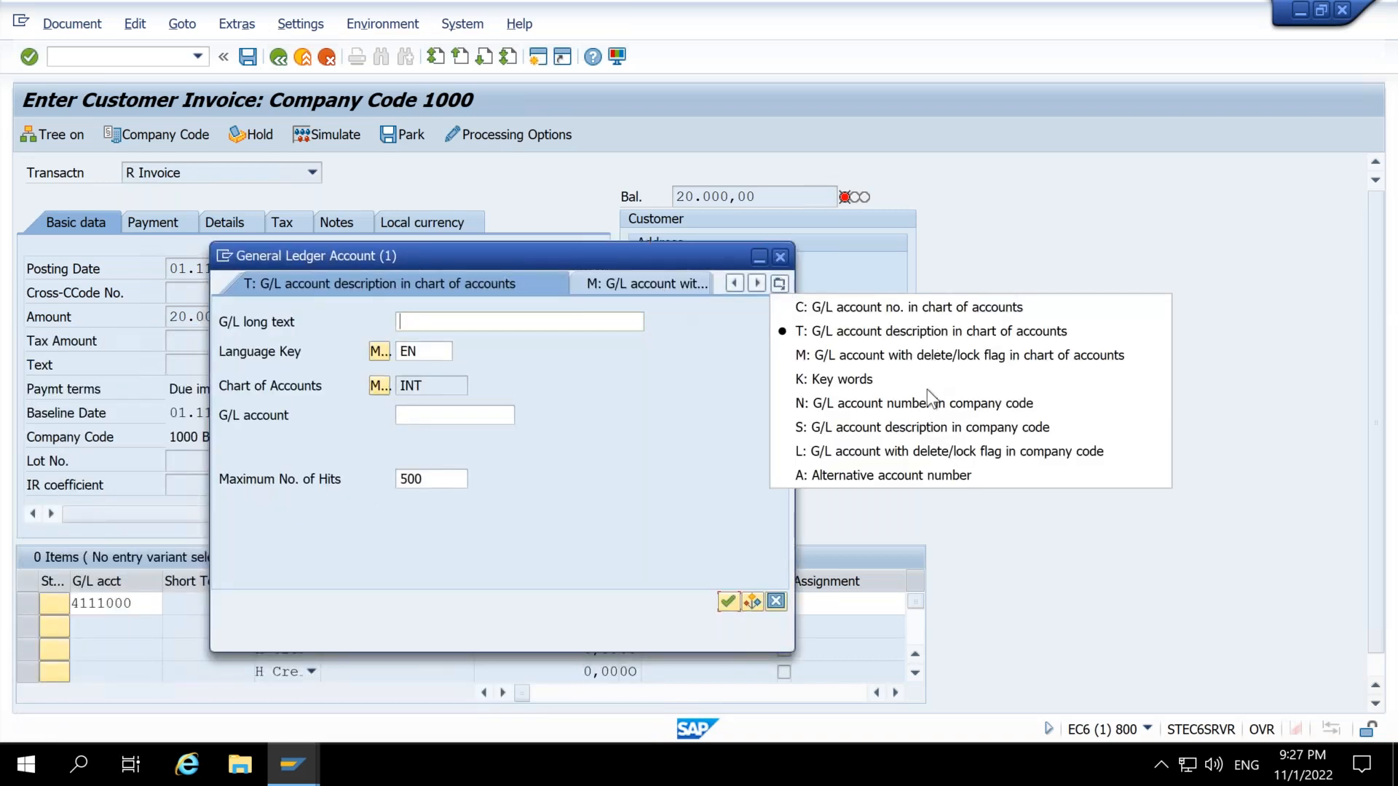
{"action": "left_click", "coordinate": [933, 422]}
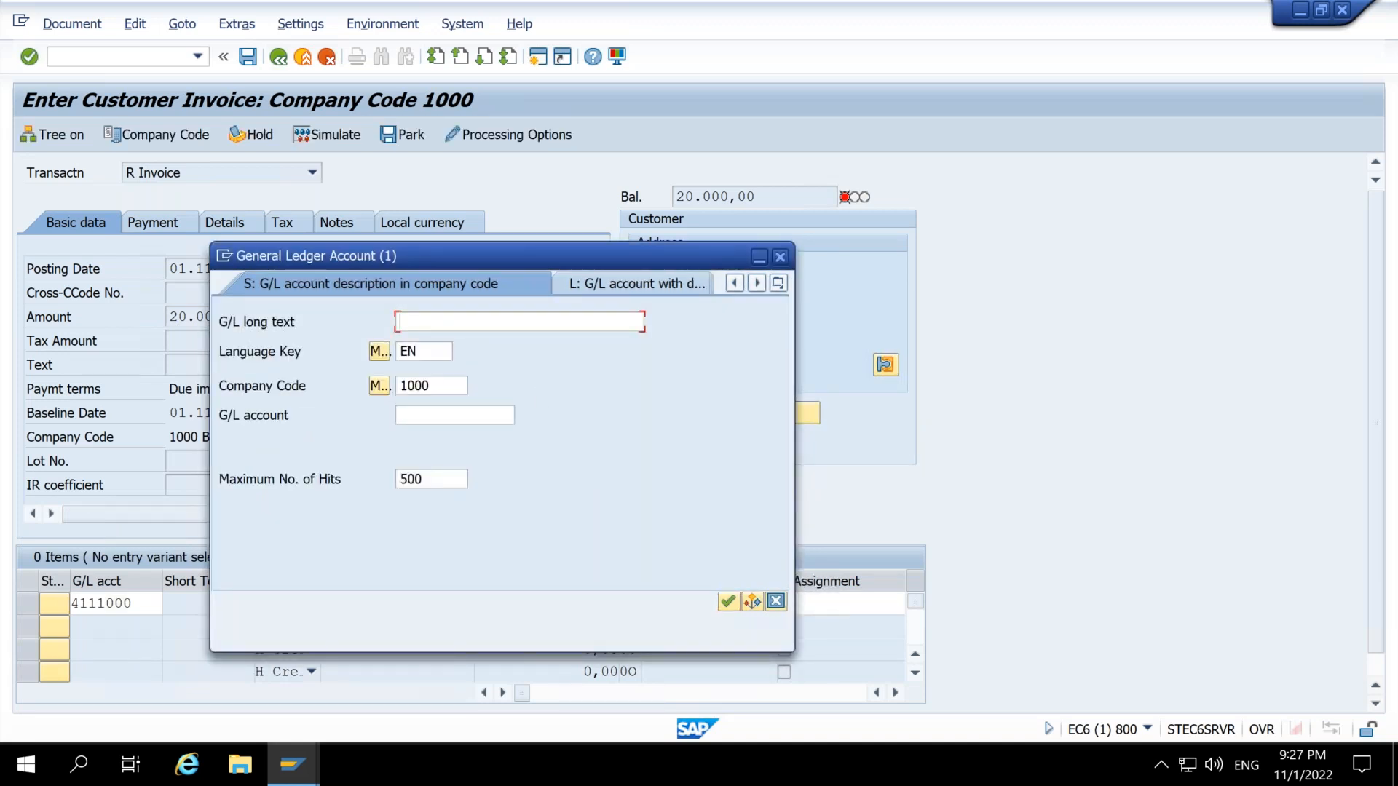
{"action": "type", "text": "*rev*"}
{"action": "key", "text": "Return"}
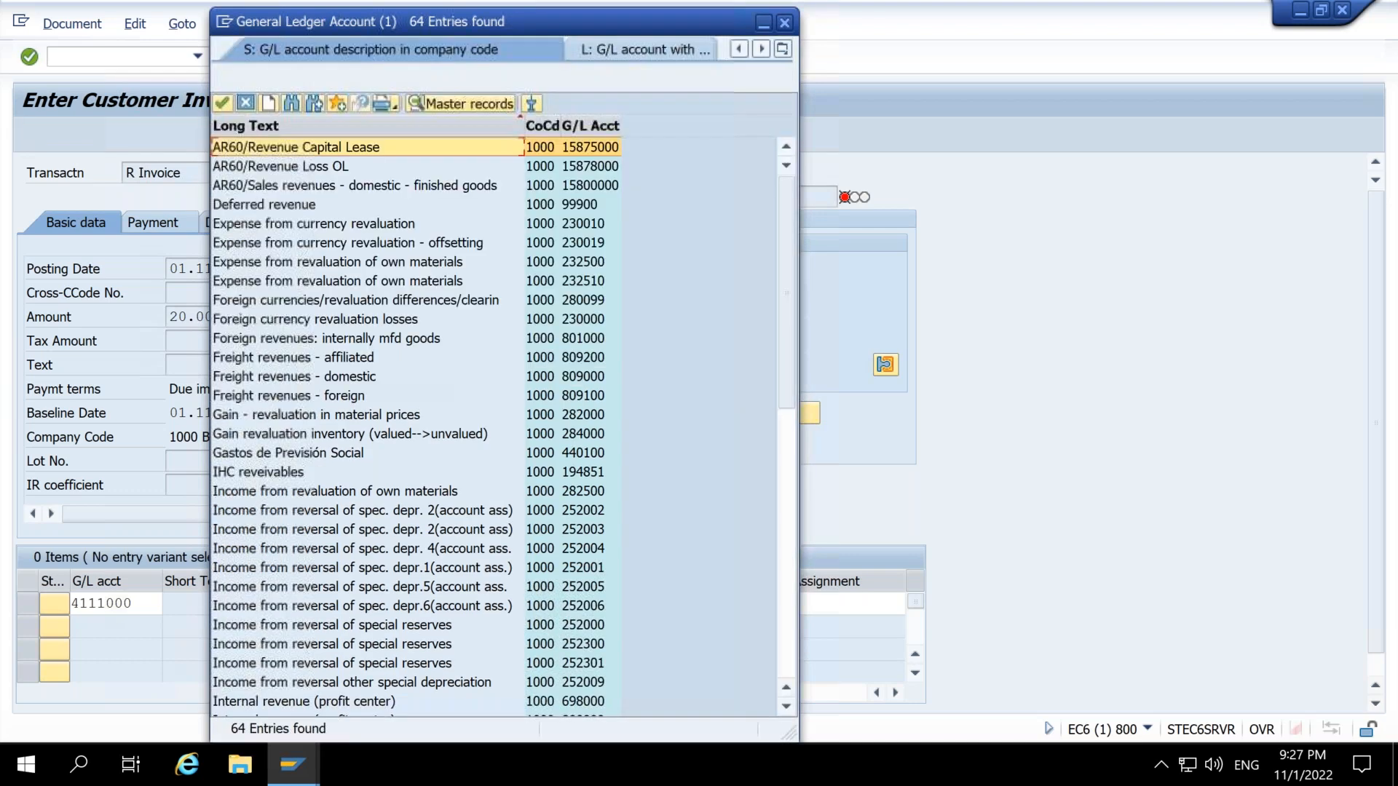
{"action": "scroll", "coordinate": [451, 373], "scroll_direction": "down", "scroll_amount": 6}
{"action": "scroll", "coordinate": [425, 398], "scroll_direction": "down", "scroll_amount": 4}
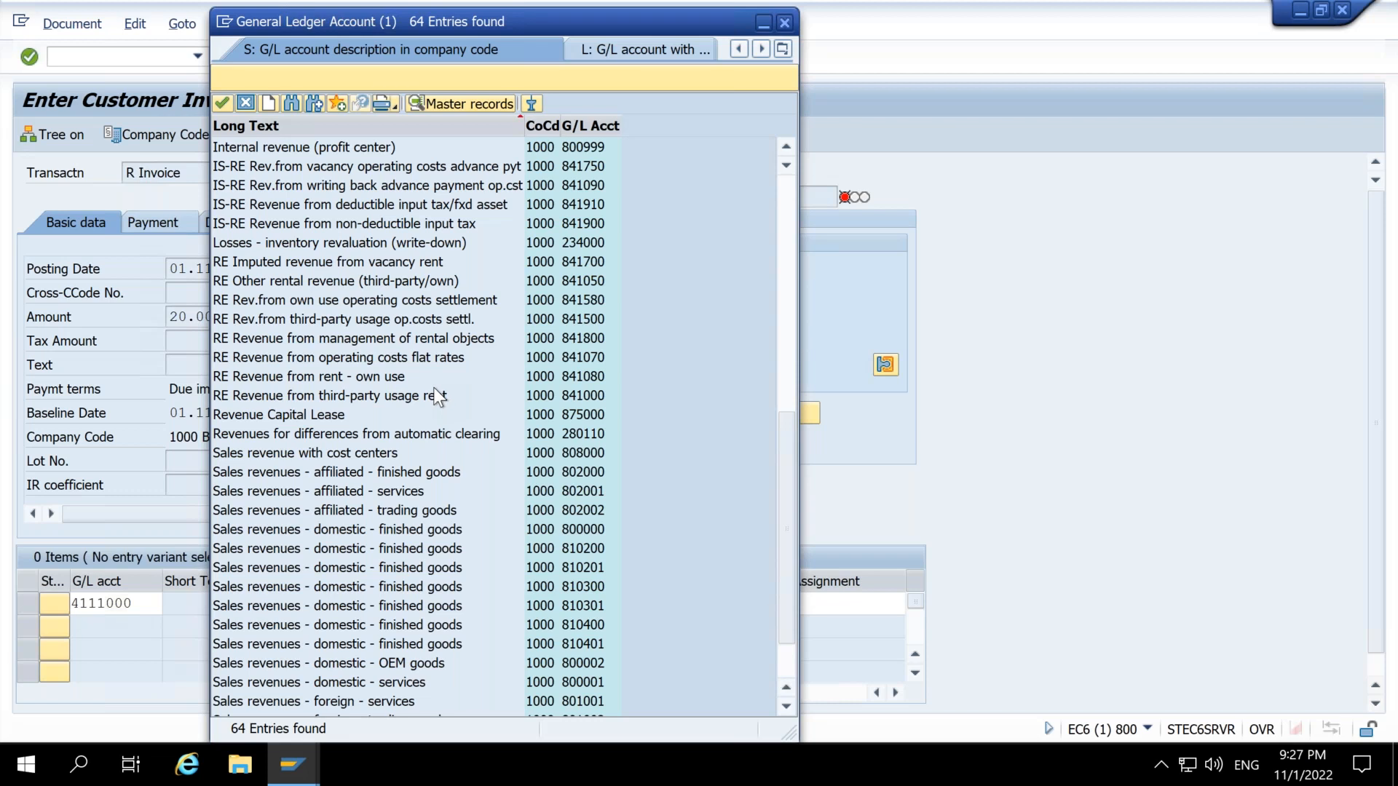
{"action": "scroll", "coordinate": [435, 396], "scroll_direction": "down", "scroll_amount": 2}
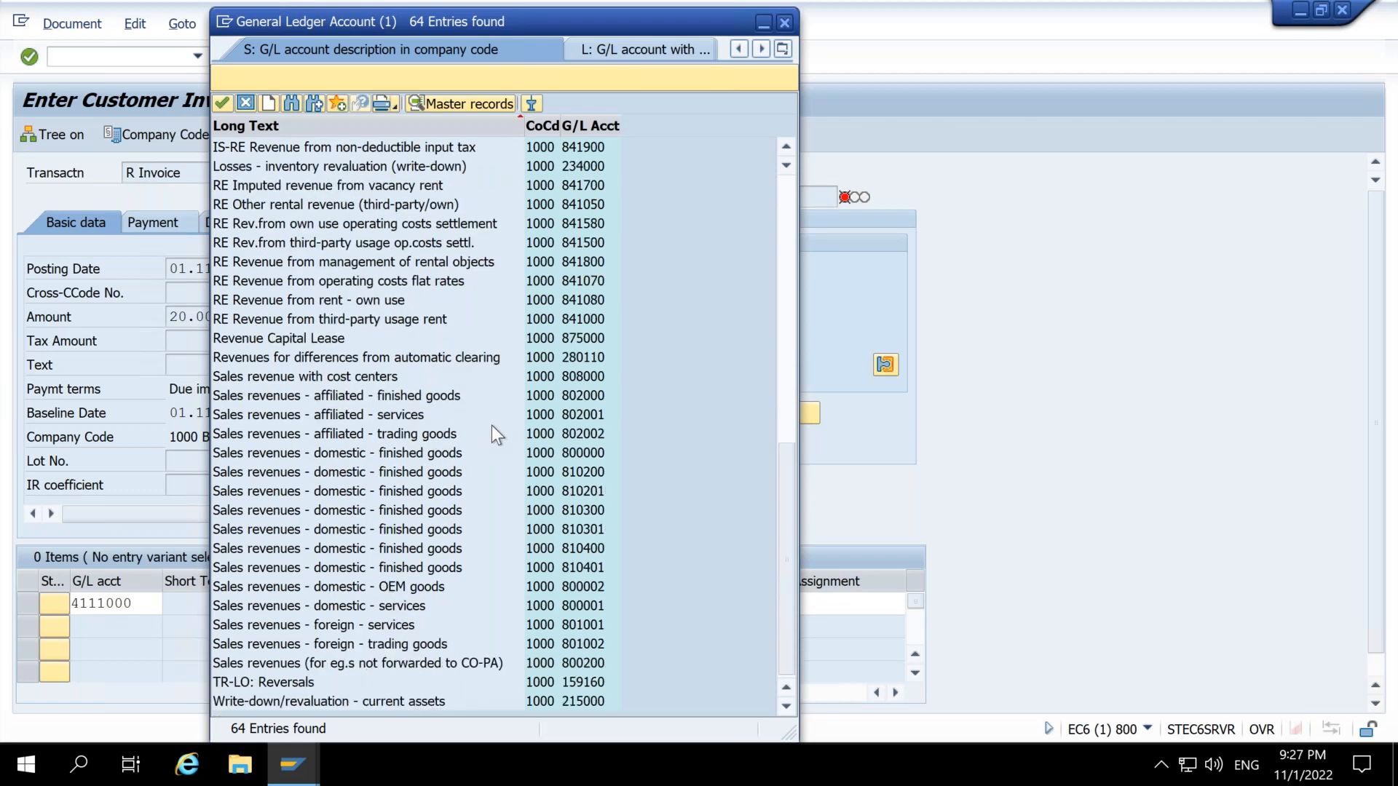
{"action": "double_click", "coordinate": [356, 415]}
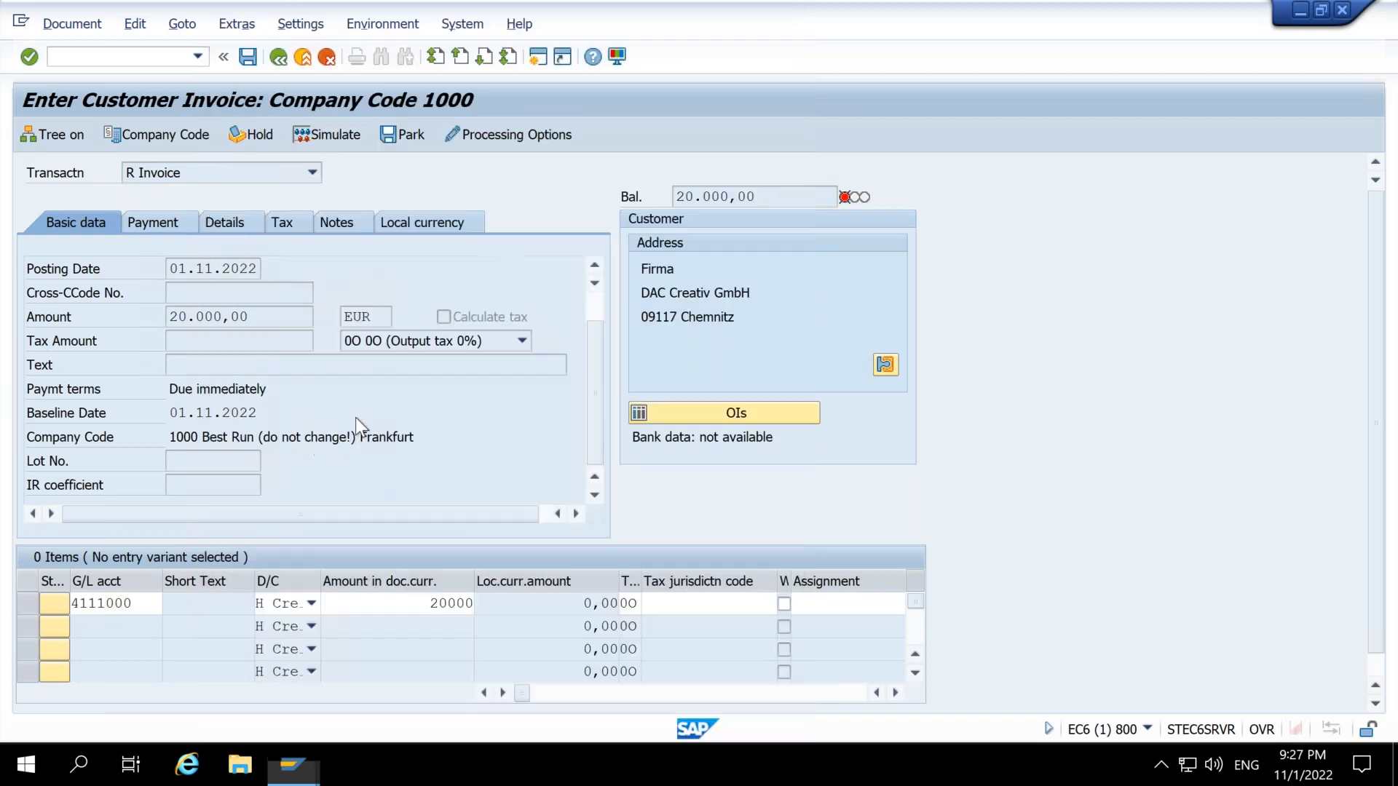
{"action": "key", "text": "Return"}
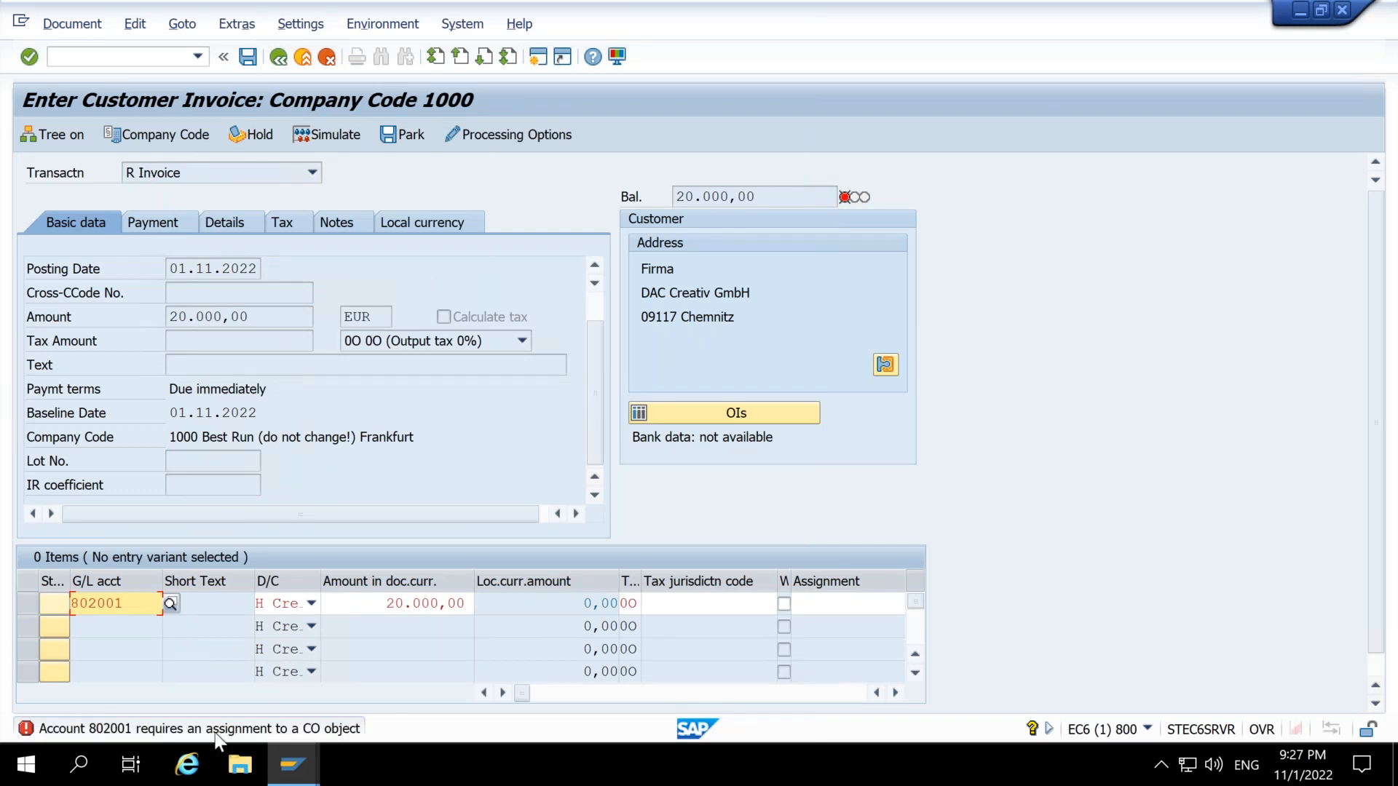
Step: Assign the 20.000,00 revenue line item to WBS element A-00028-01
{"action": "left_click", "coordinate": [389, 608]}
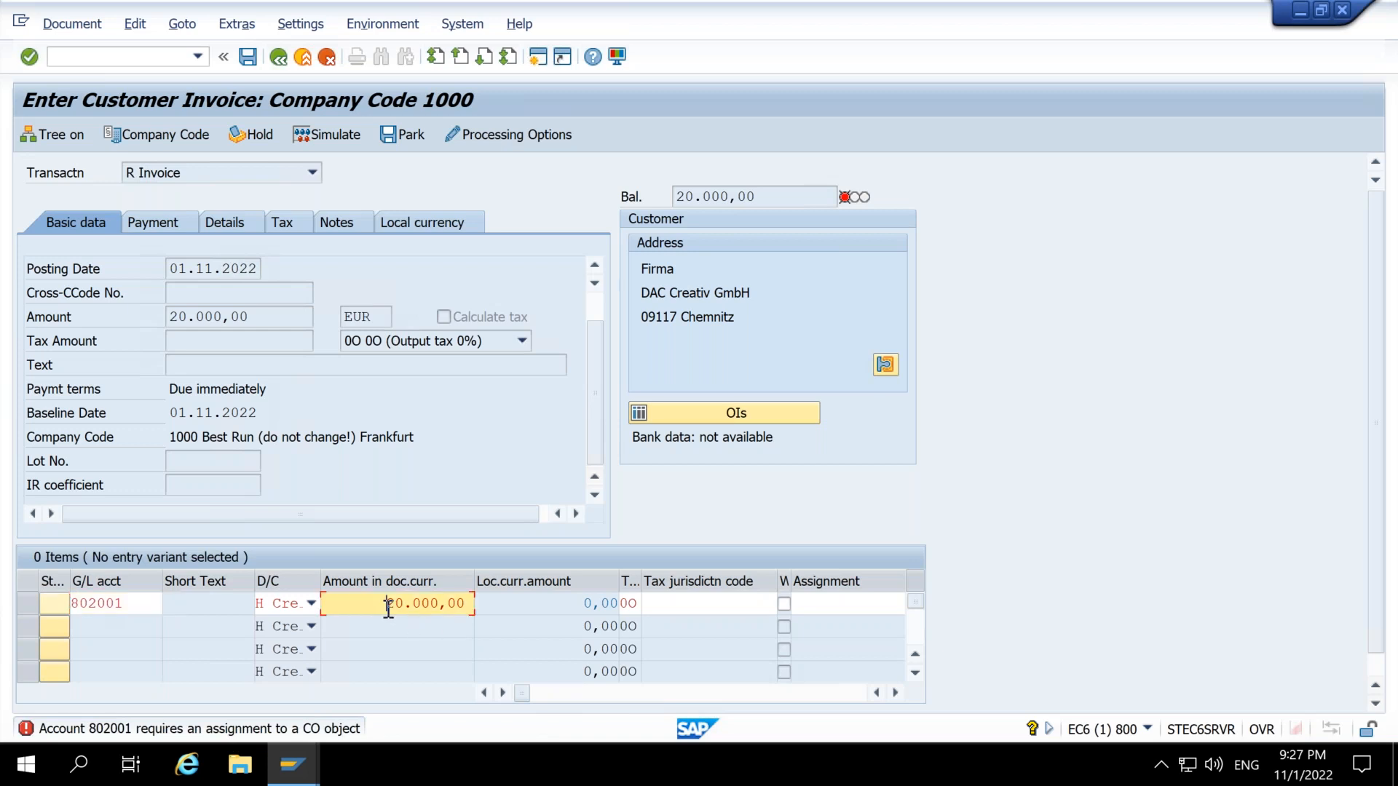
{"action": "left_click", "coordinate": [659, 605]}
{"action": "key", "text": "Tab"}
{"action": "key", "text": "Tab"}
{"action": "key", "text": "Tab"}
{"action": "key", "text": "Tab"}
{"action": "key", "text": "Tab"}
{"action": "key", "text": "Tab"}
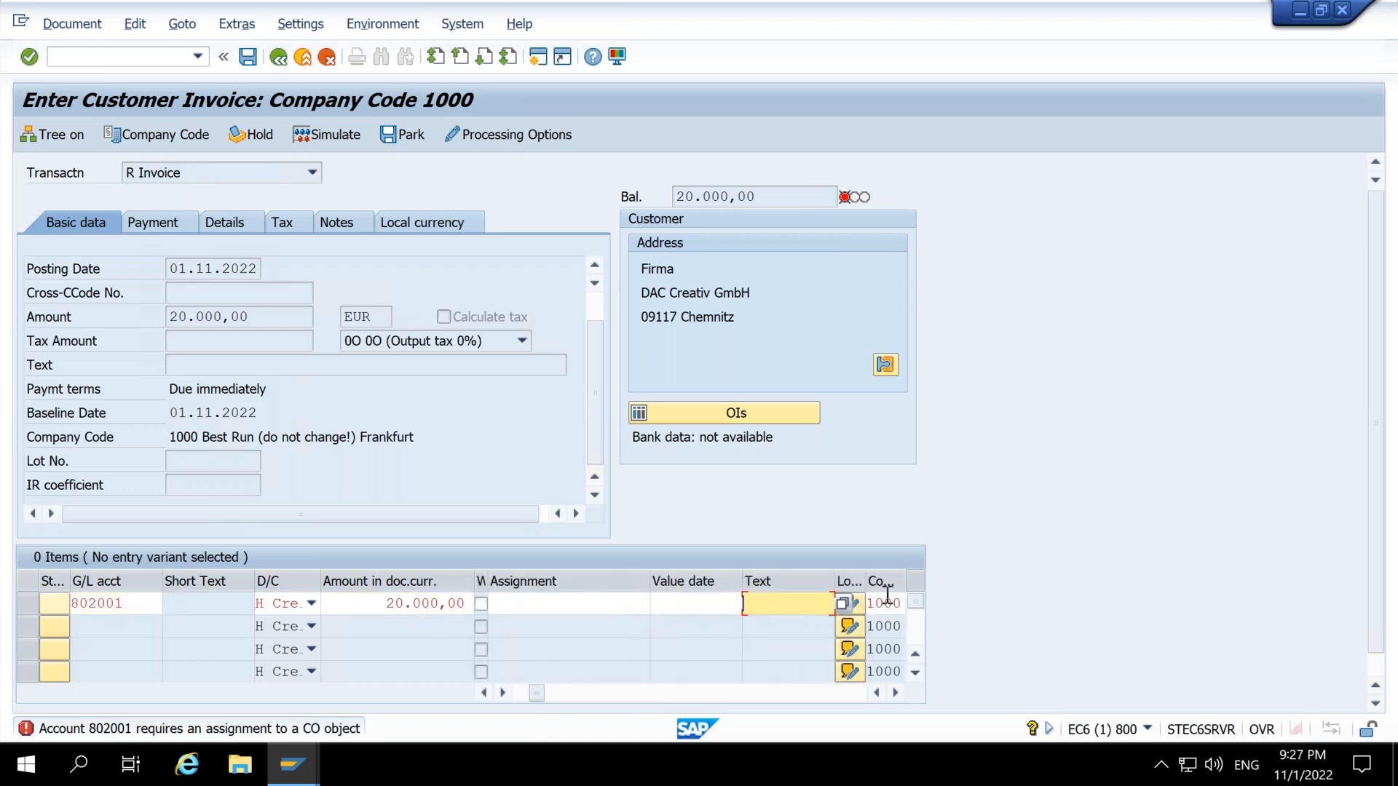
{"action": "key", "text": "Tab"}
{"action": "key", "text": "Tab"}
{"action": "key", "text": "Tab"}
{"action": "key", "text": "Tab"}
{"action": "key", "text": "Tab"}
{"action": "key", "text": "Tab"}
{"action": "key", "text": "Tab"}
{"action": "key", "text": "Tab"}
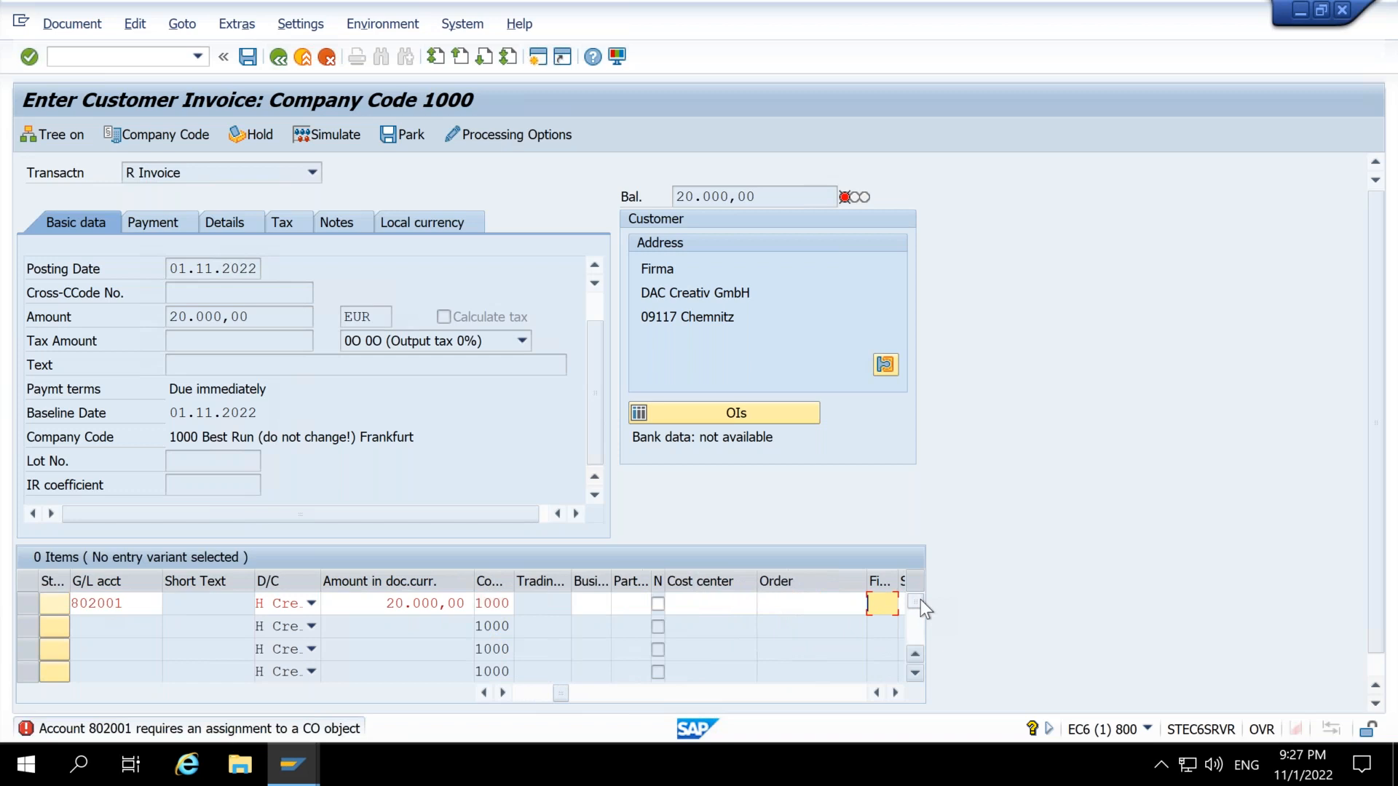
{"action": "key", "text": "Tab"}
{"action": "key", "text": "Tab"}
{"action": "key", "text": "Tab"}
{"action": "key", "text": "Tab"}
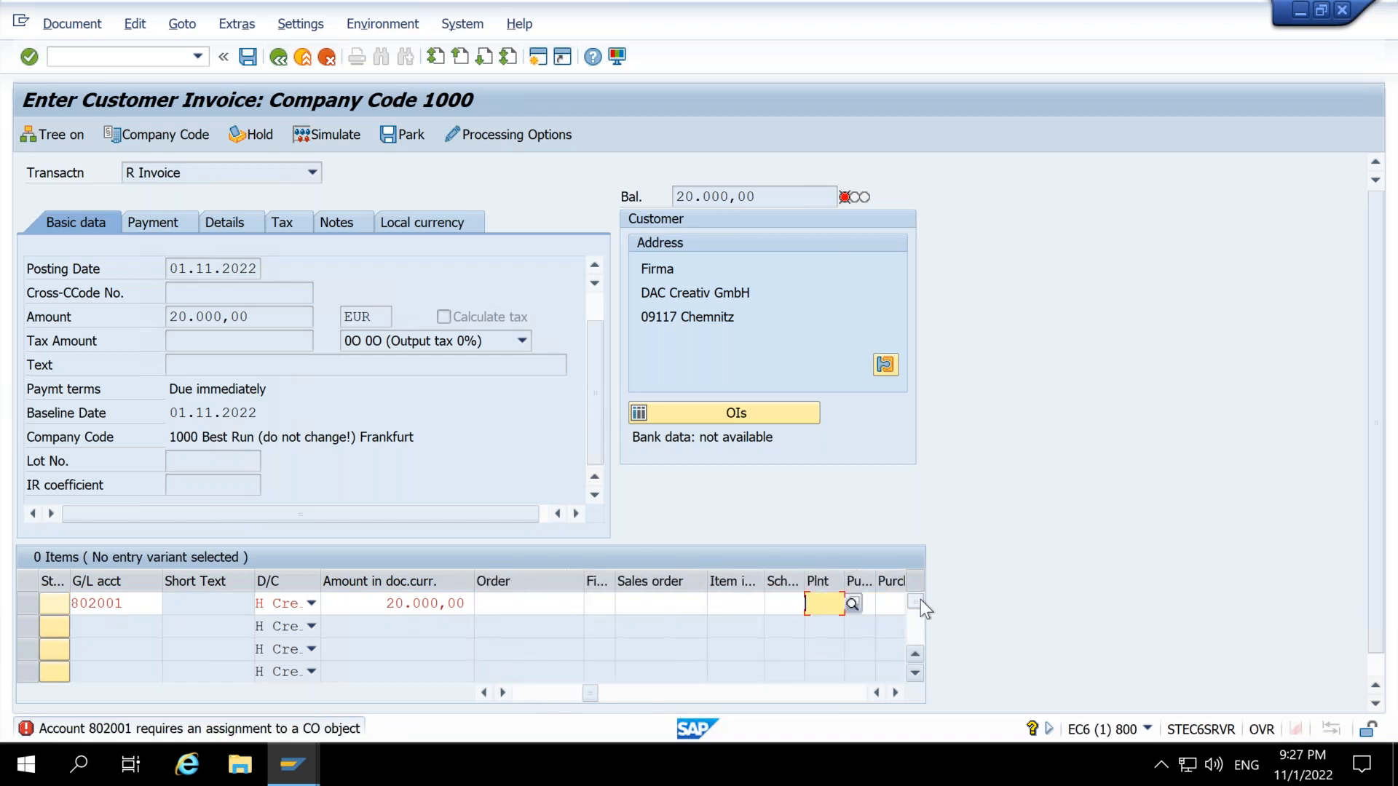
{"action": "key", "text": "Tab"}
{"action": "key", "text": "Tab"}
{"action": "key", "text": "Tab"}
{"action": "key", "text": "Tab"}
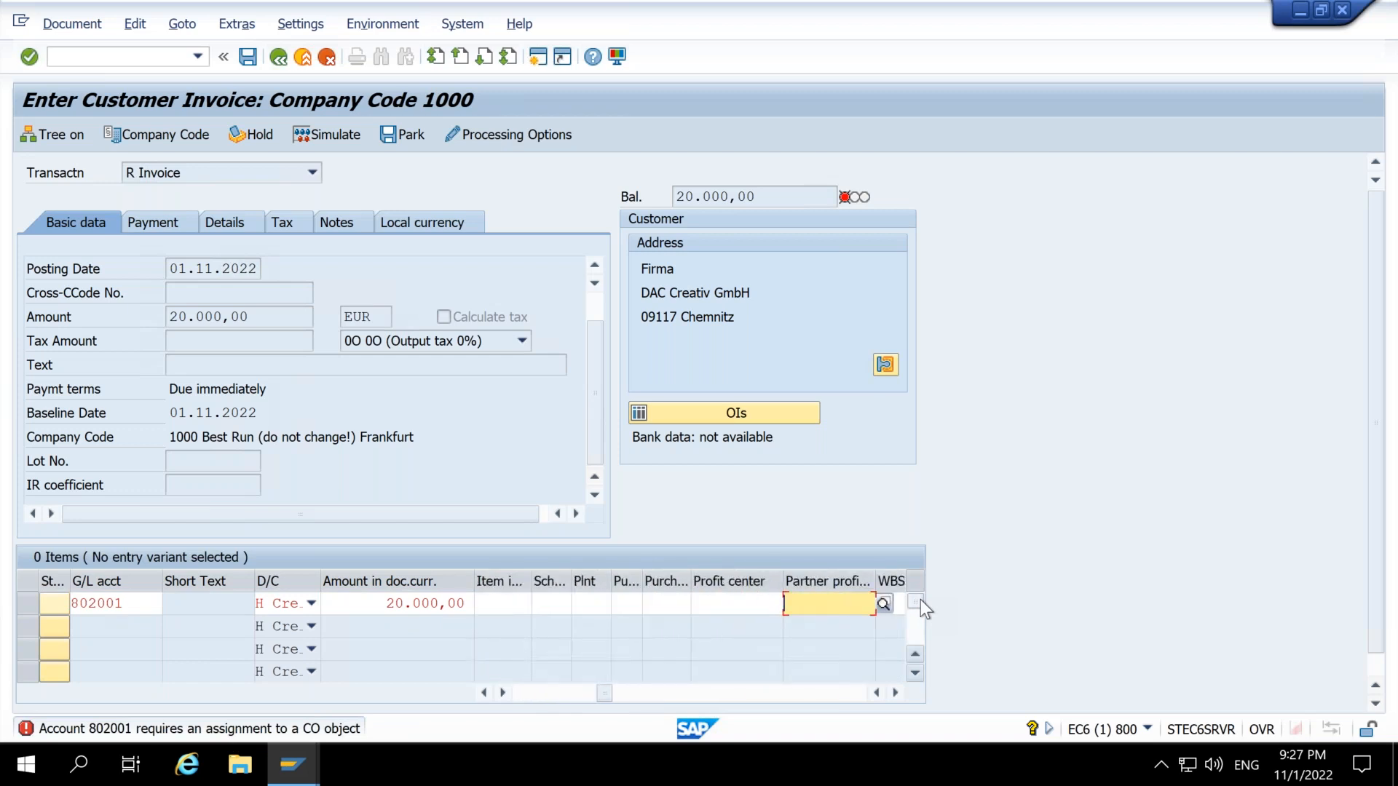
{"action": "type", "text": "A-00028-01"}
{"action": "key", "text": "Return"}
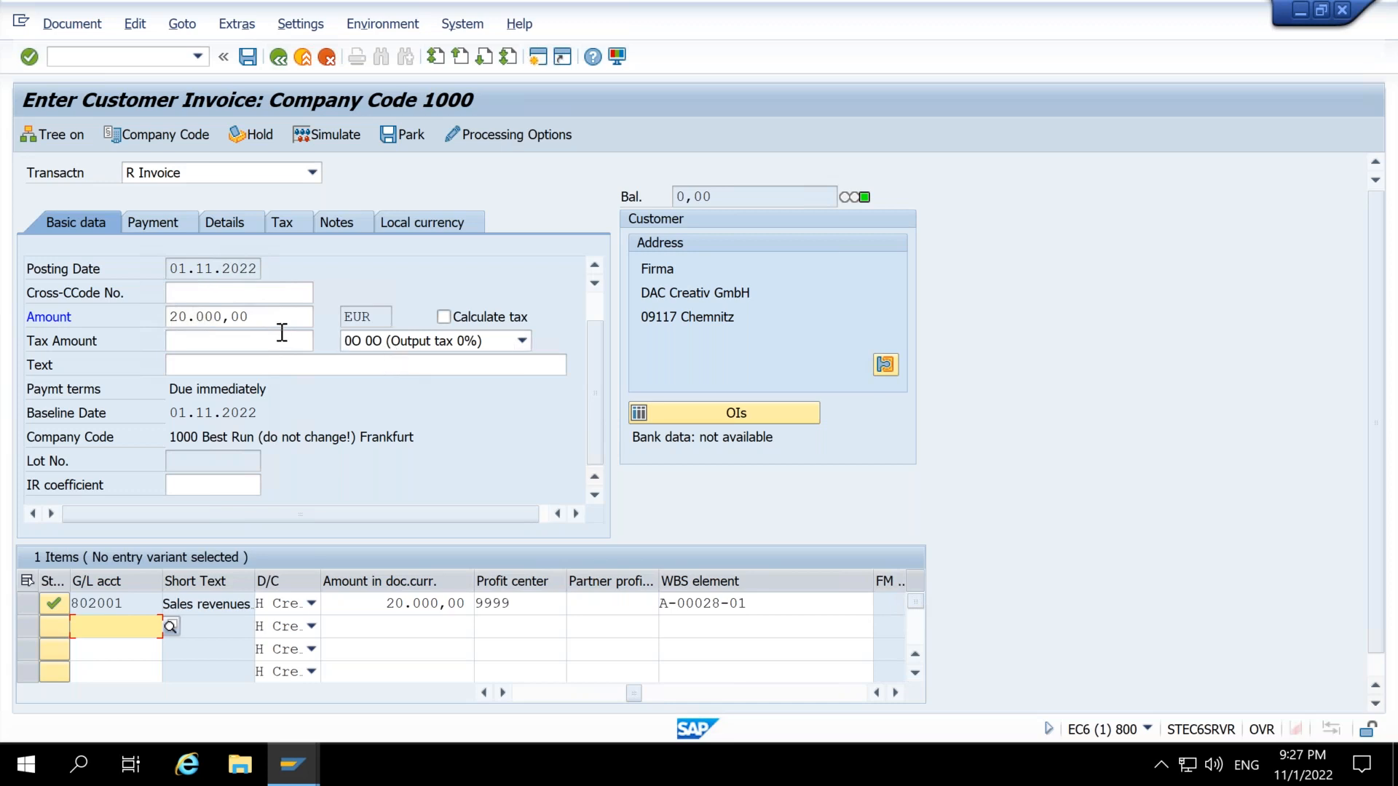
Step: Check the invoice's customer entry and simulate the document posting
{"action": "scroll", "coordinate": [603, 301], "scroll_direction": "up", "scroll_amount": 2}
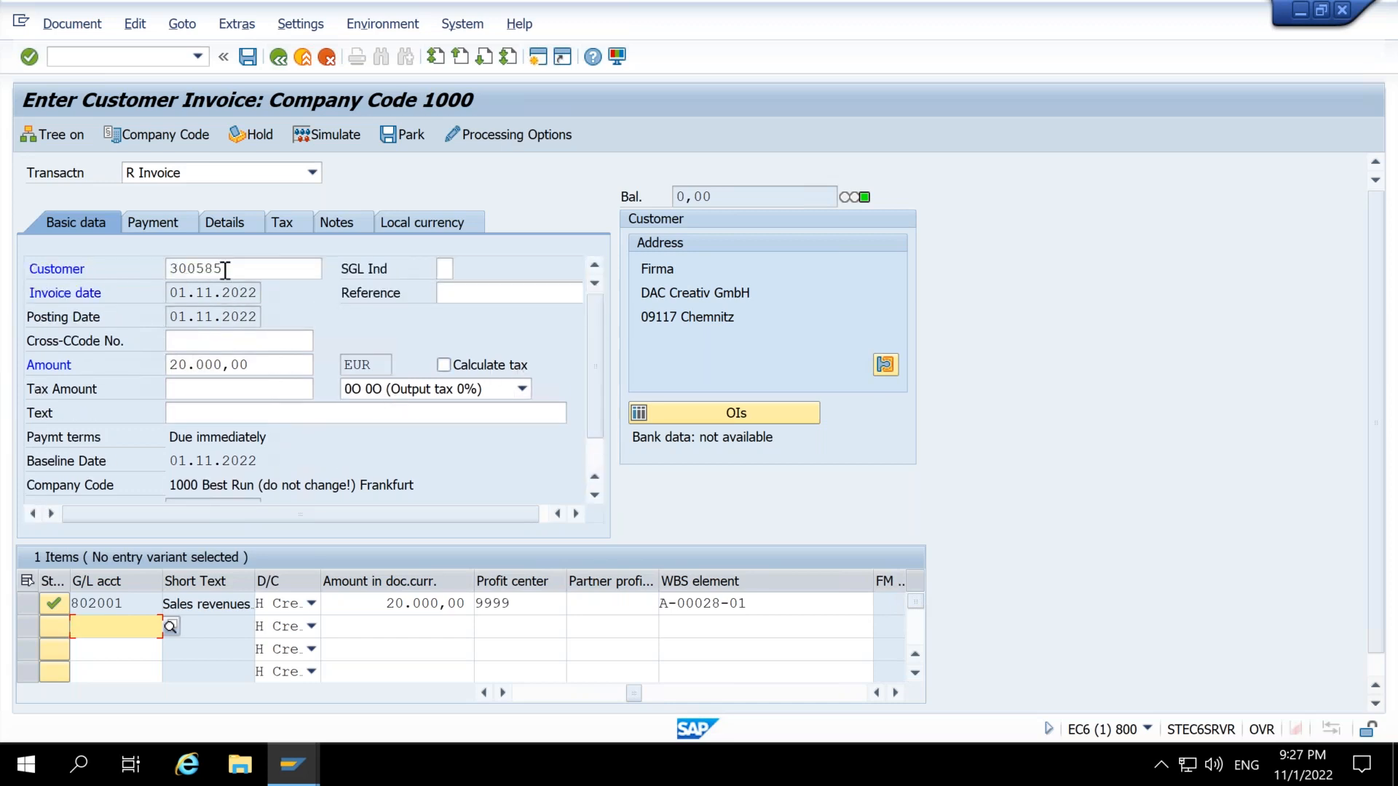
{"action": "left_click_drag", "start_coordinate": [153, 285], "coordinate": [146, 285]}
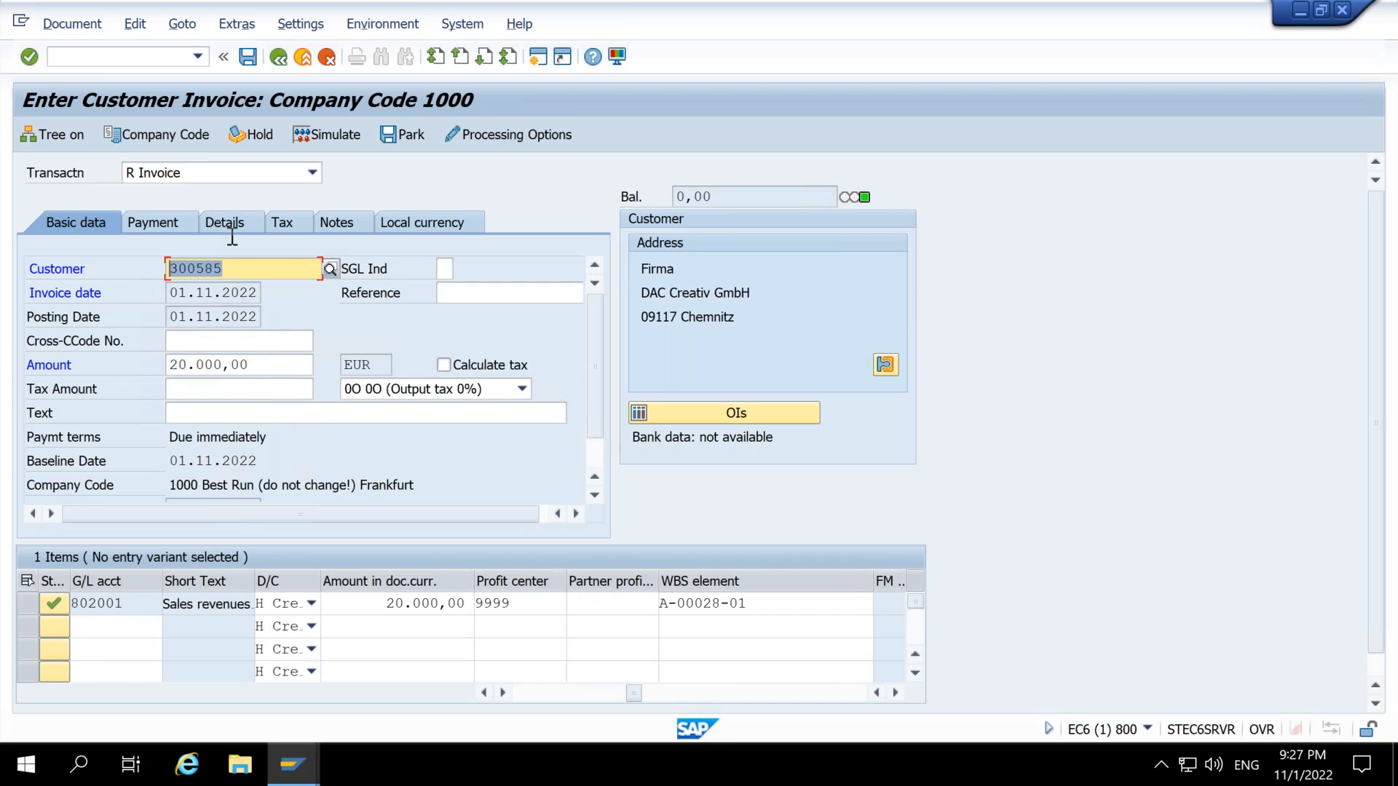
{"action": "left_click", "coordinate": [338, 136]}
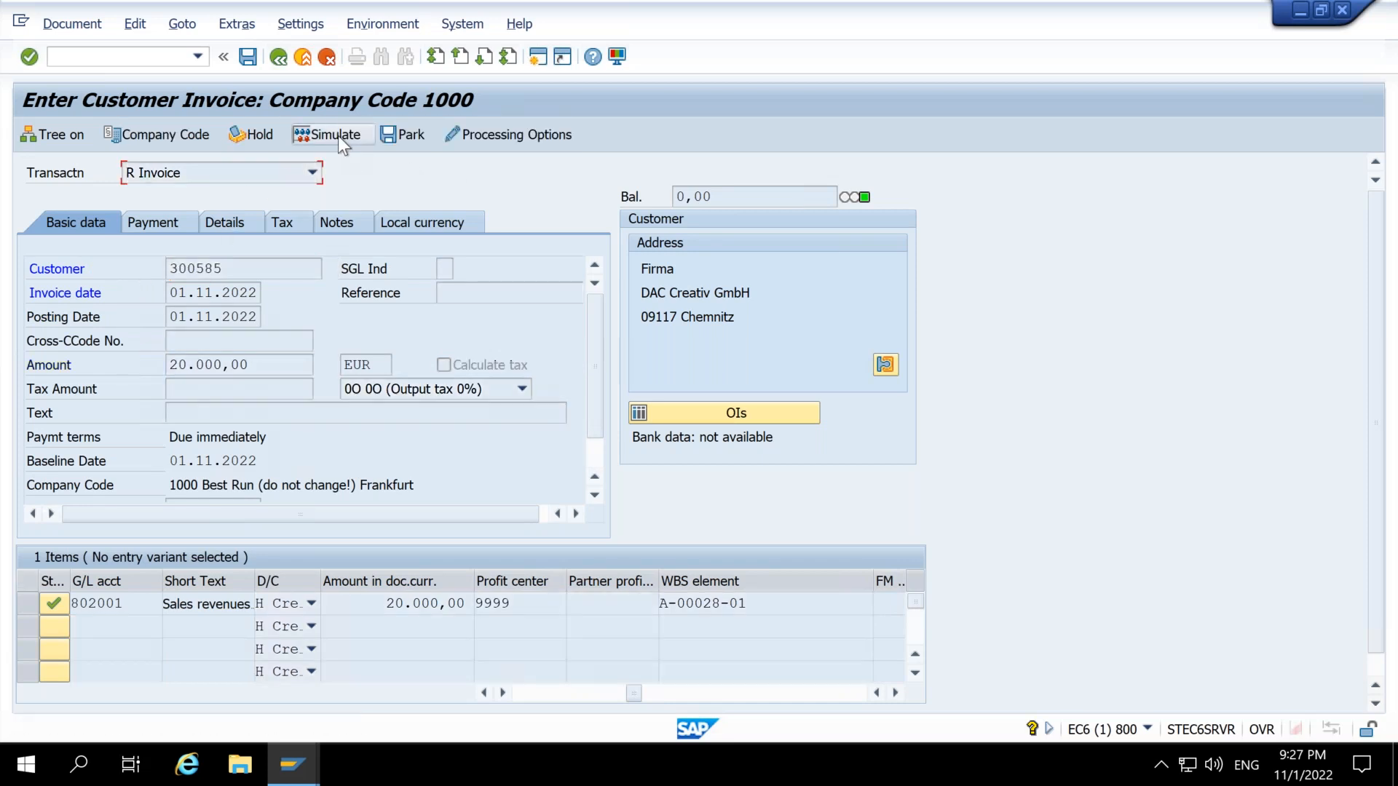
{"action": "key", "text": "Return"}
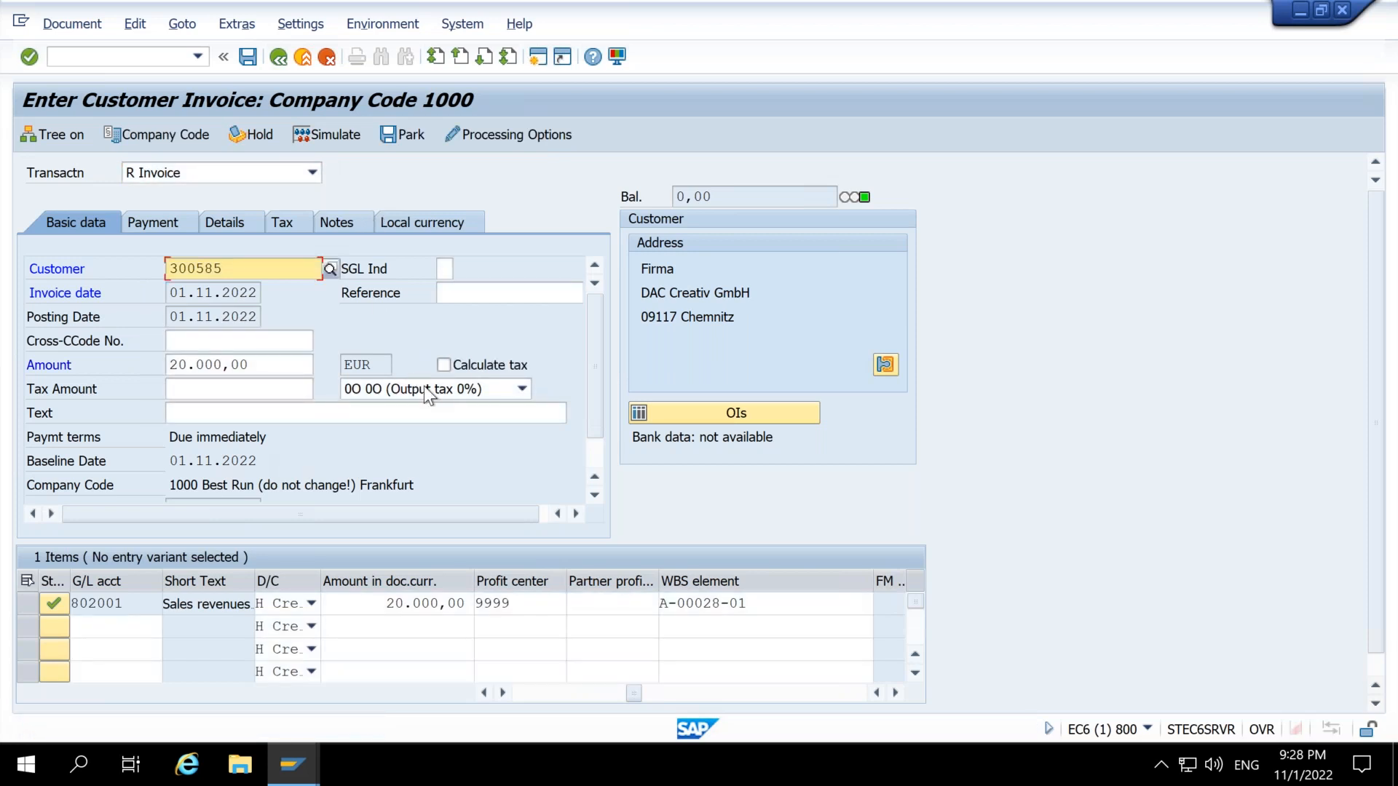
Step: Change the customer invoice's tax code to A0 (0% domestic output tax)
{"action": "left_click", "coordinate": [422, 387]}
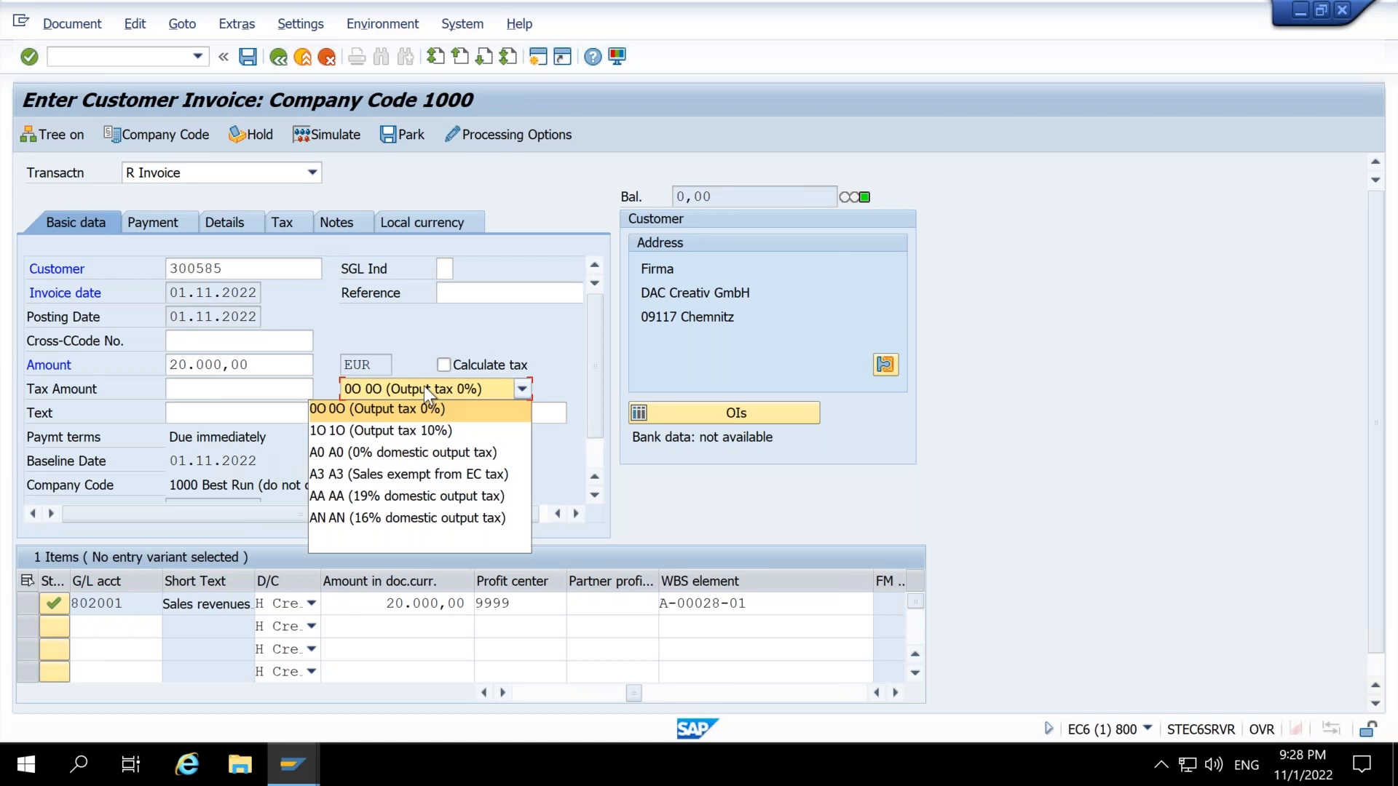
{"action": "left_click", "coordinate": [437, 452]}
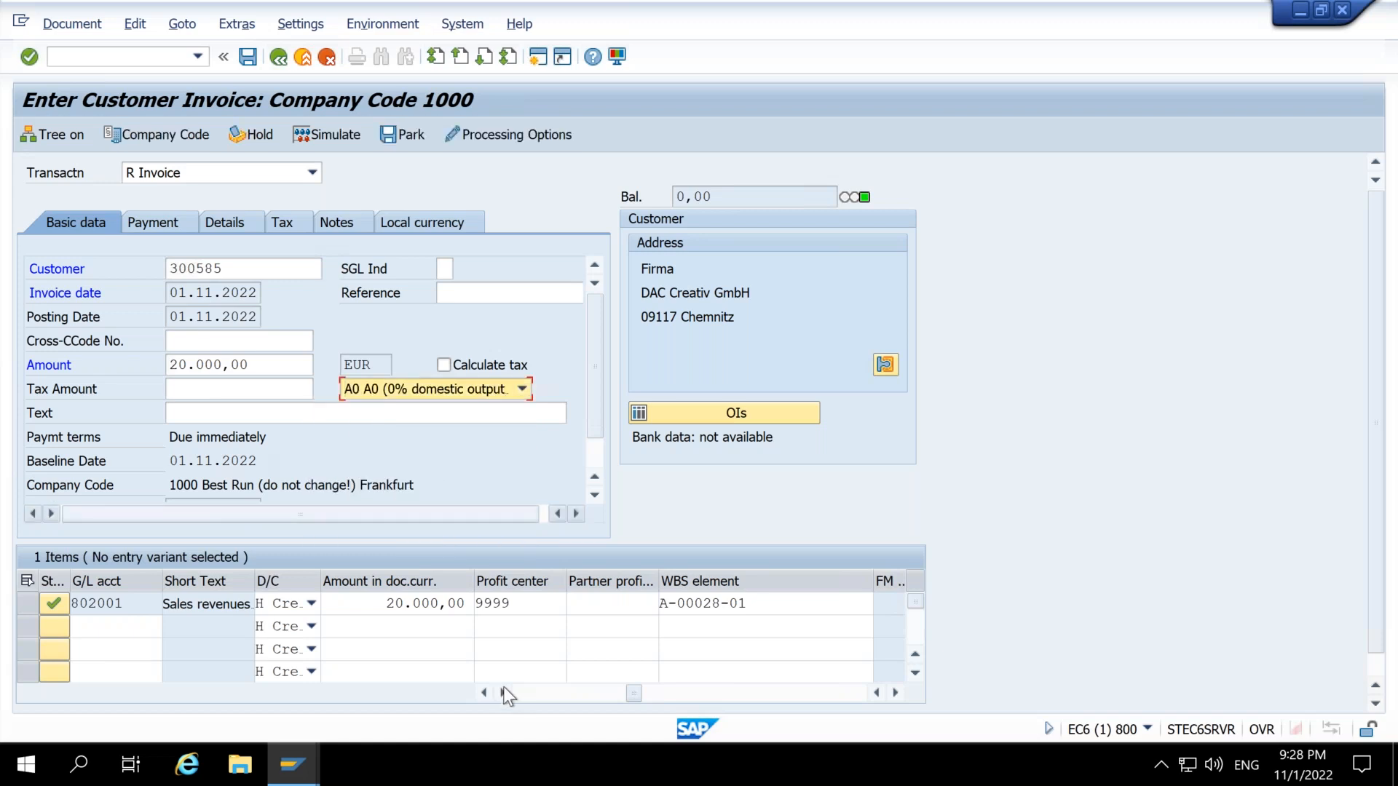
Step: Examine the revenue line item's columns from the tax code through to the WBS element
{"action": "left_click_drag", "start_coordinate": [624, 693], "coordinate": [512, 696]}
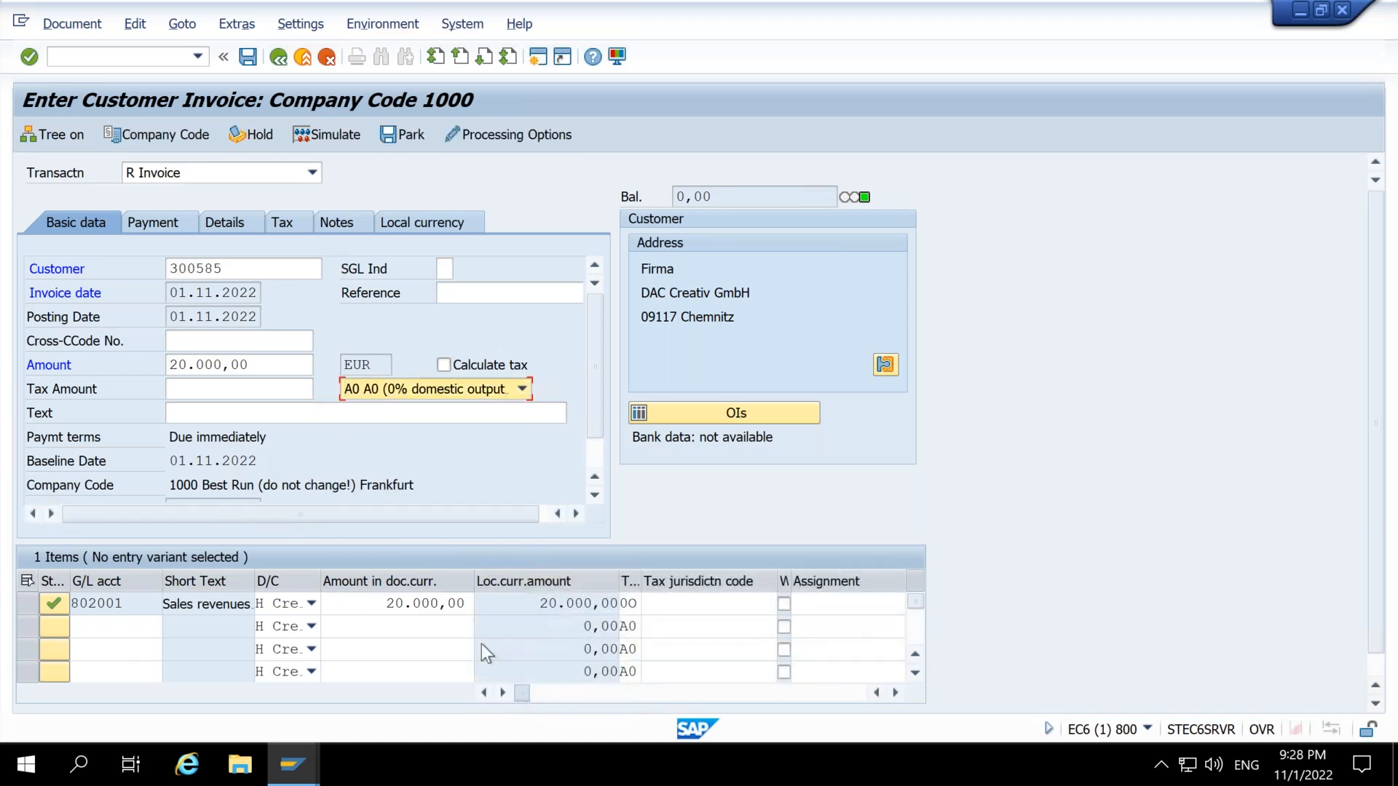
{"action": "left_click", "coordinate": [890, 696]}
{"action": "left_click", "coordinate": [890, 696]}
{"action": "left_click", "coordinate": [890, 696]}
{"action": "left_click", "coordinate": [890, 696]}
{"action": "left_click", "coordinate": [889, 696]}
{"action": "left_click", "coordinate": [889, 696]}
{"action": "left_click", "coordinate": [888, 696]}
{"action": "left_click", "coordinate": [889, 696]}
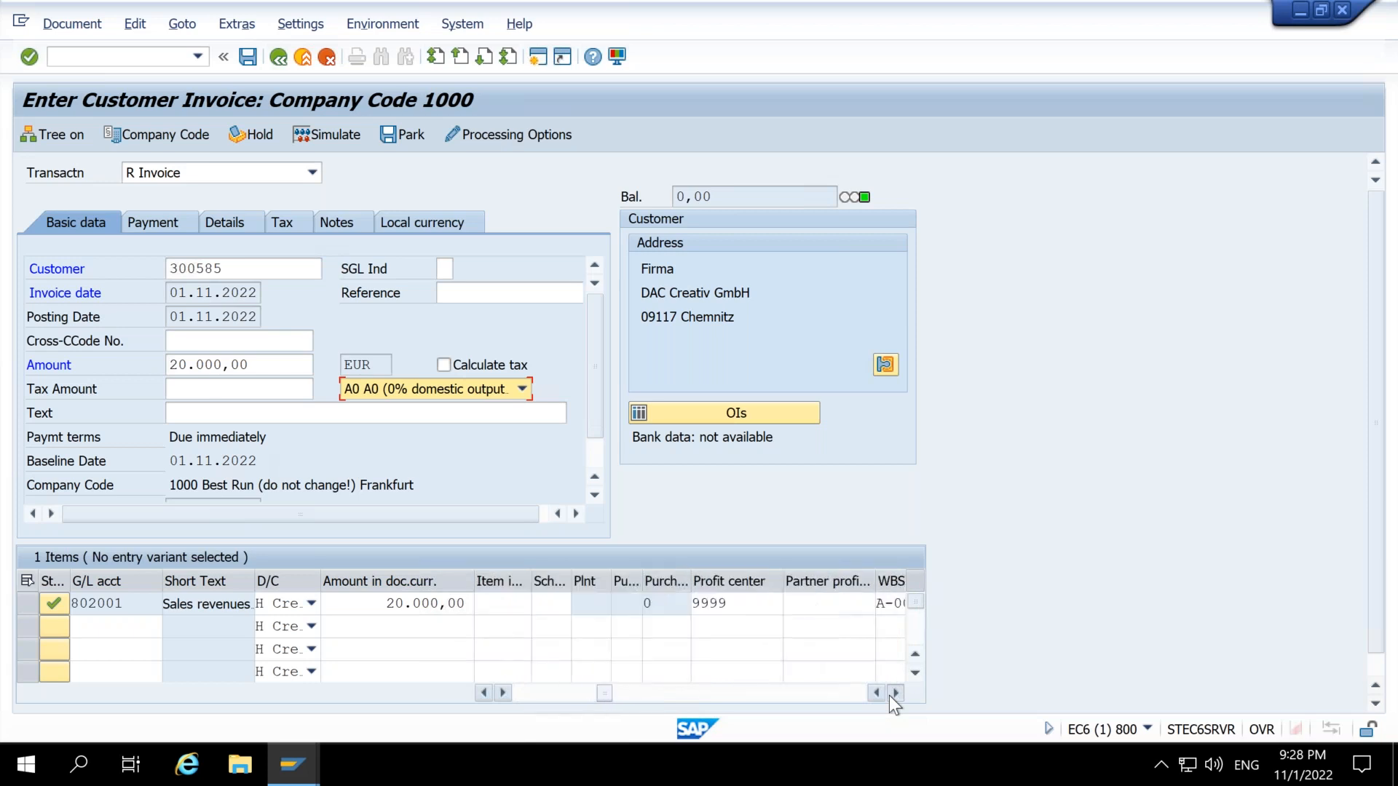
{"action": "left_click", "coordinate": [888, 696]}
{"action": "left_click", "coordinate": [889, 696]}
Step: Simulate the invoice posting again with tax code A0 in the header
{"action": "left_click", "coordinate": [264, 387]}
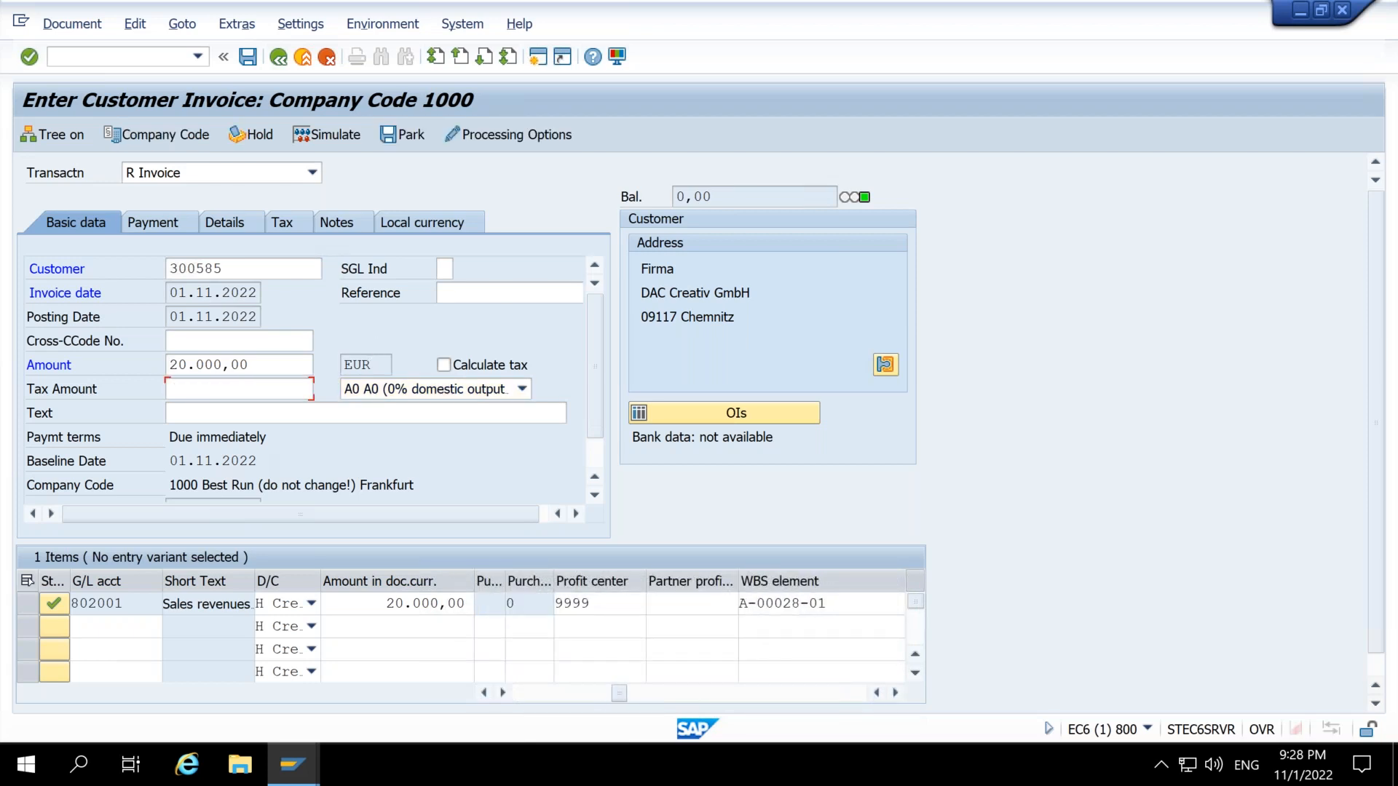
{"action": "left_click", "coordinate": [356, 133]}
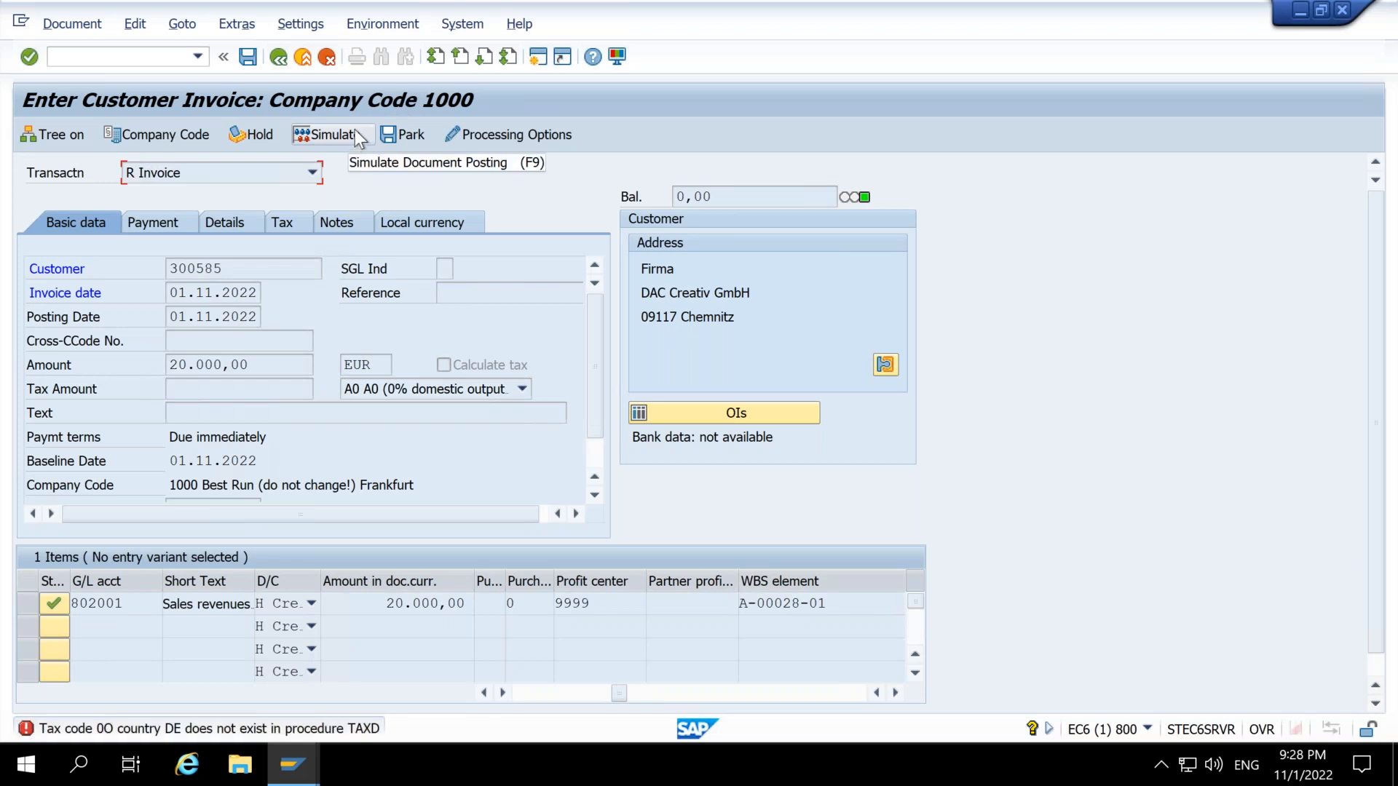
{"action": "key", "text": "Return"}
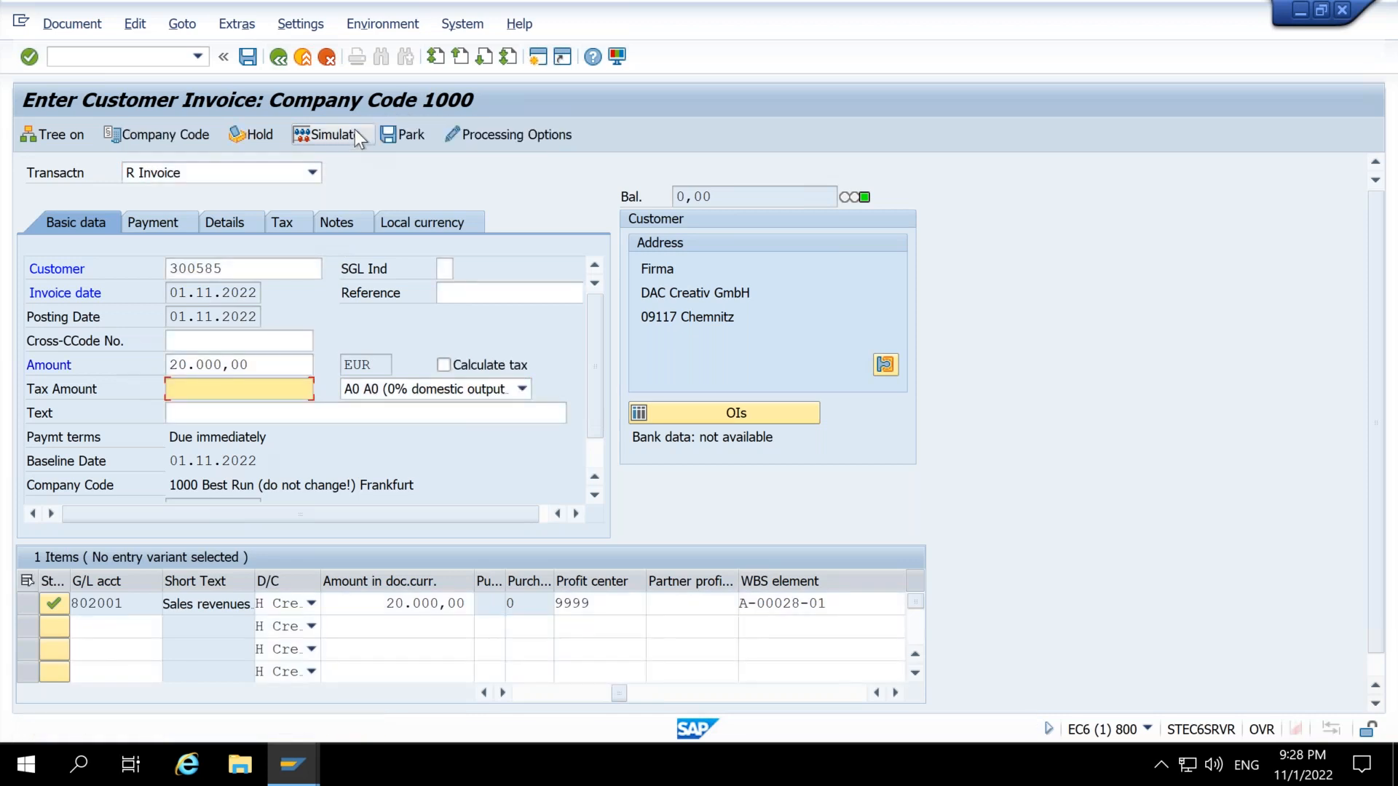
Step: Set the invoice header's tax code to AA (19% domestic output tax) and try simulating the posting
{"action": "left_click", "coordinate": [530, 692]}
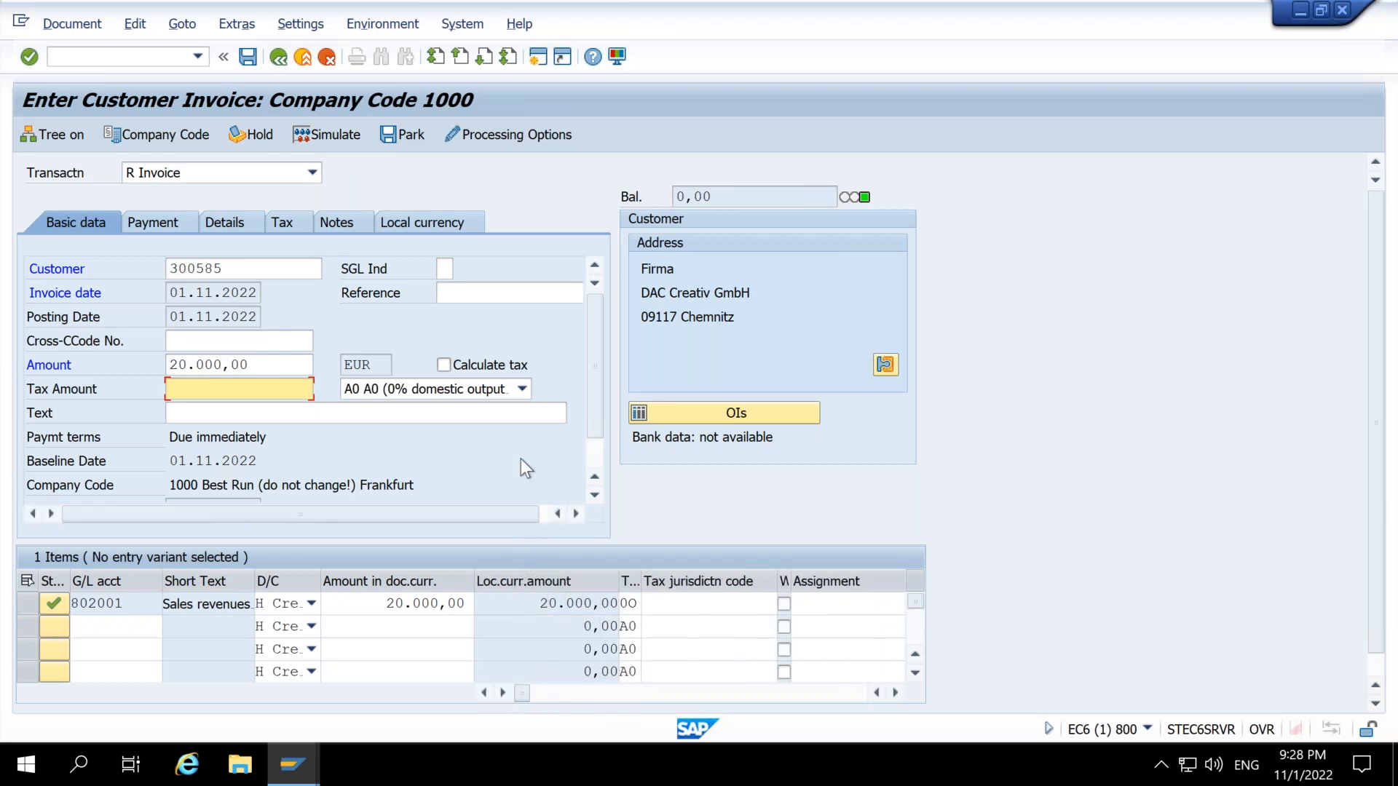
{"action": "left_click", "coordinate": [512, 391]}
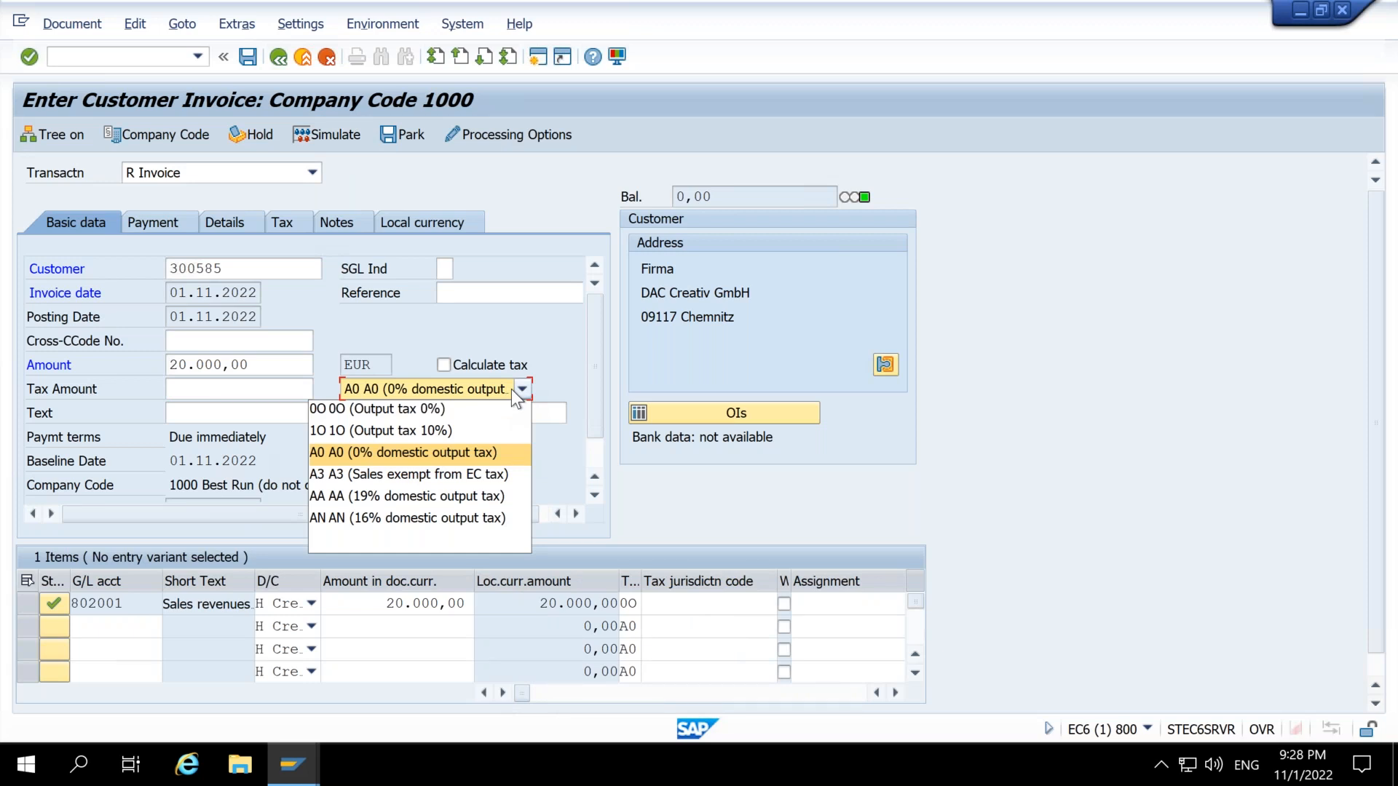
{"action": "left_click", "coordinate": [421, 501]}
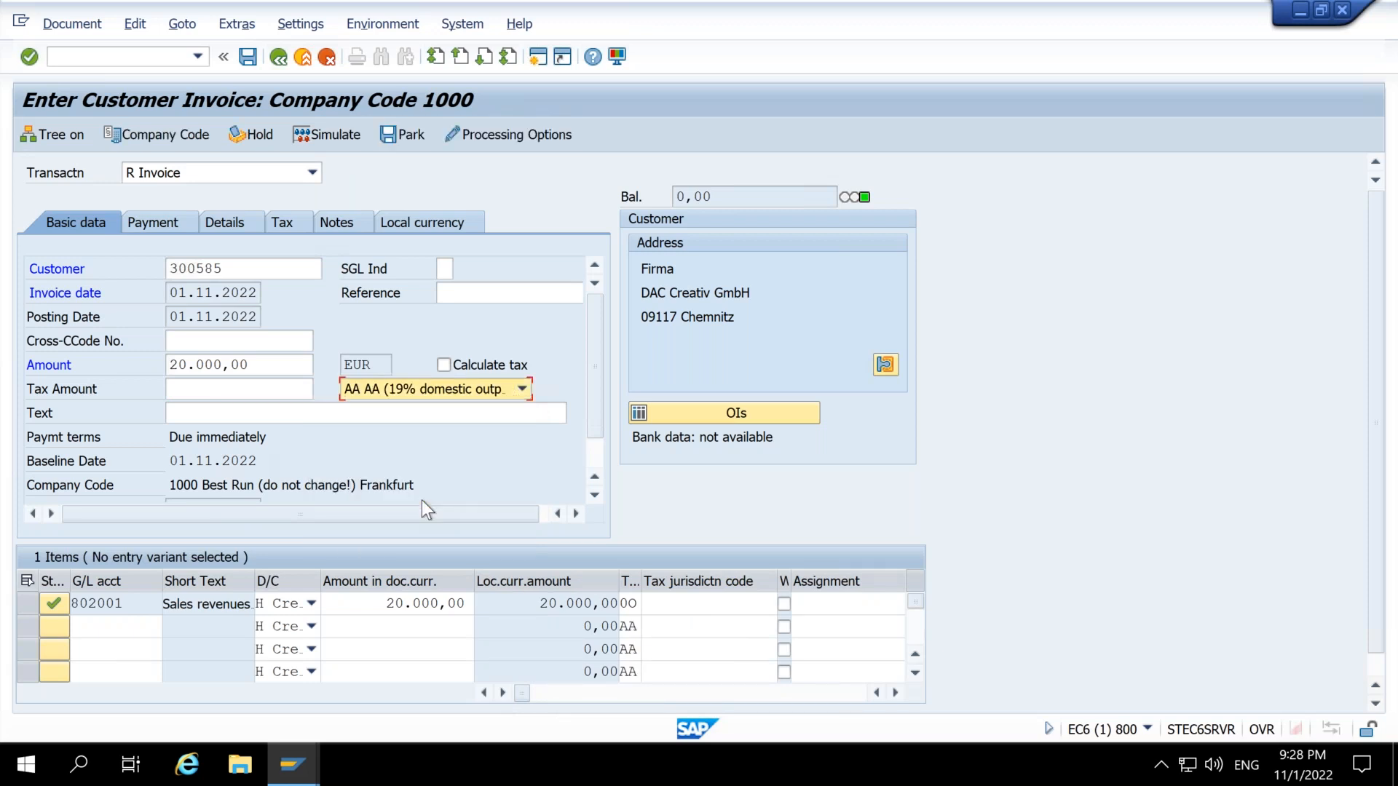
{"action": "left_click", "coordinate": [318, 135]}
{"action": "left_click_drag", "start_coordinate": [511, 694], "coordinate": [535, 692]}
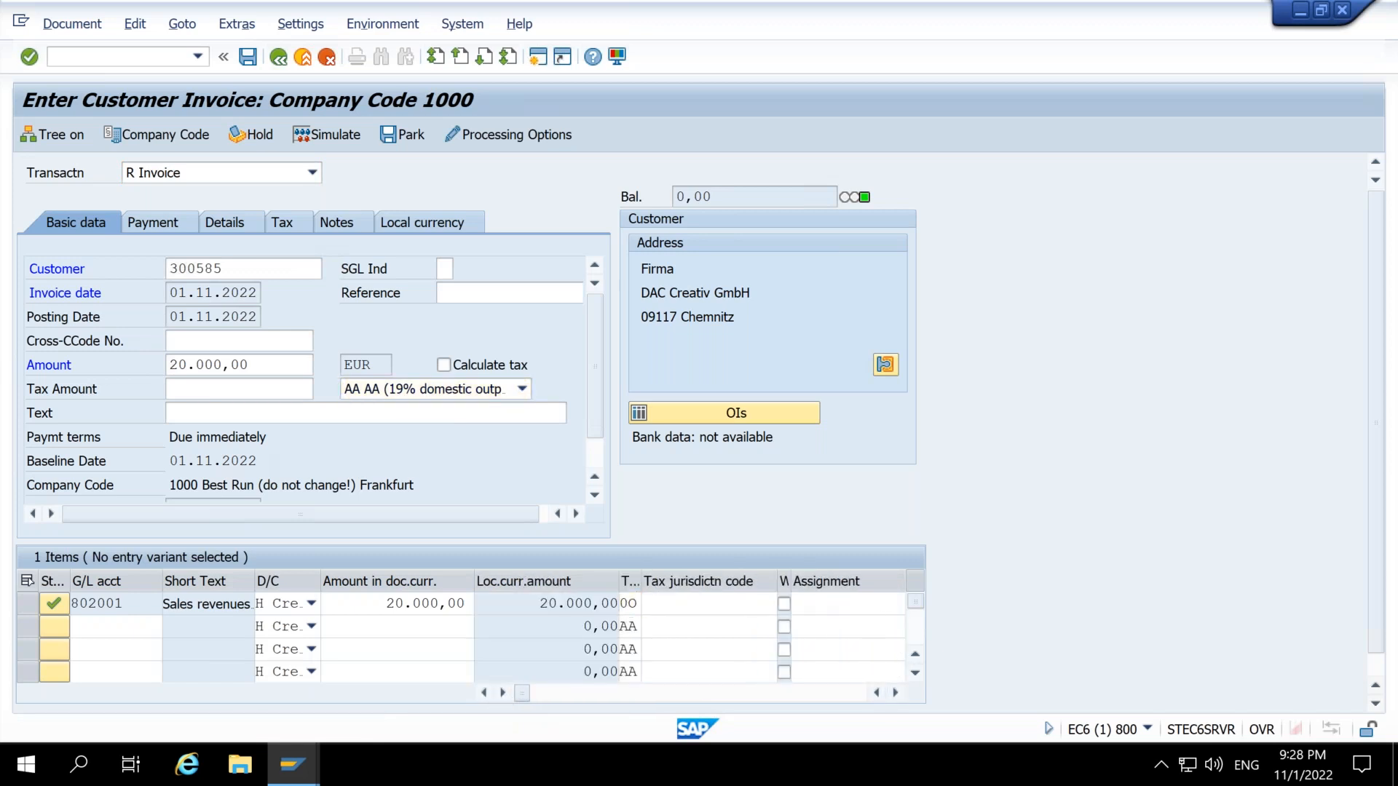
Step: Set tax code 1O (Output tax 10%) in both the invoice header and the revenue line, and try simulating the posting
{"action": "key", "text": "F4"}
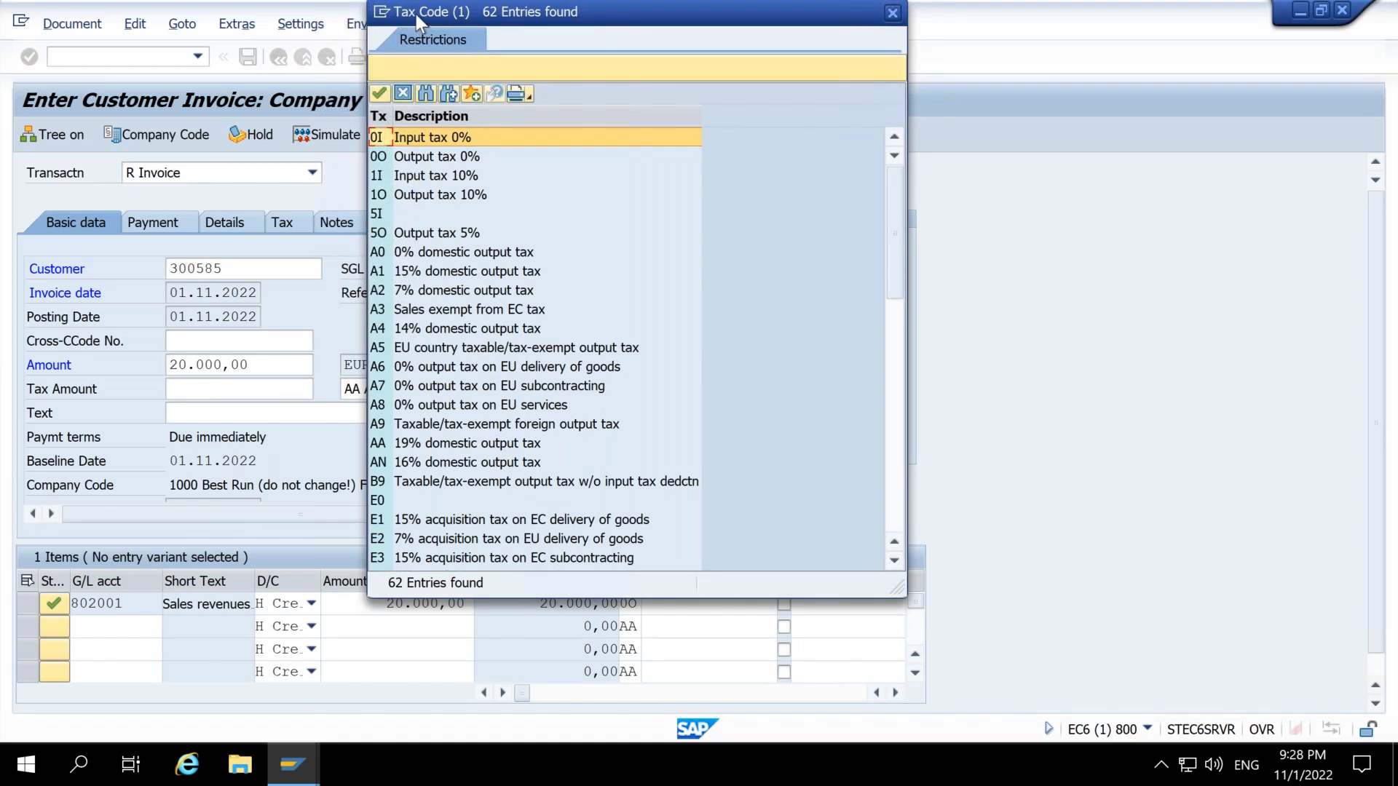
{"action": "key", "text": "Escape"}
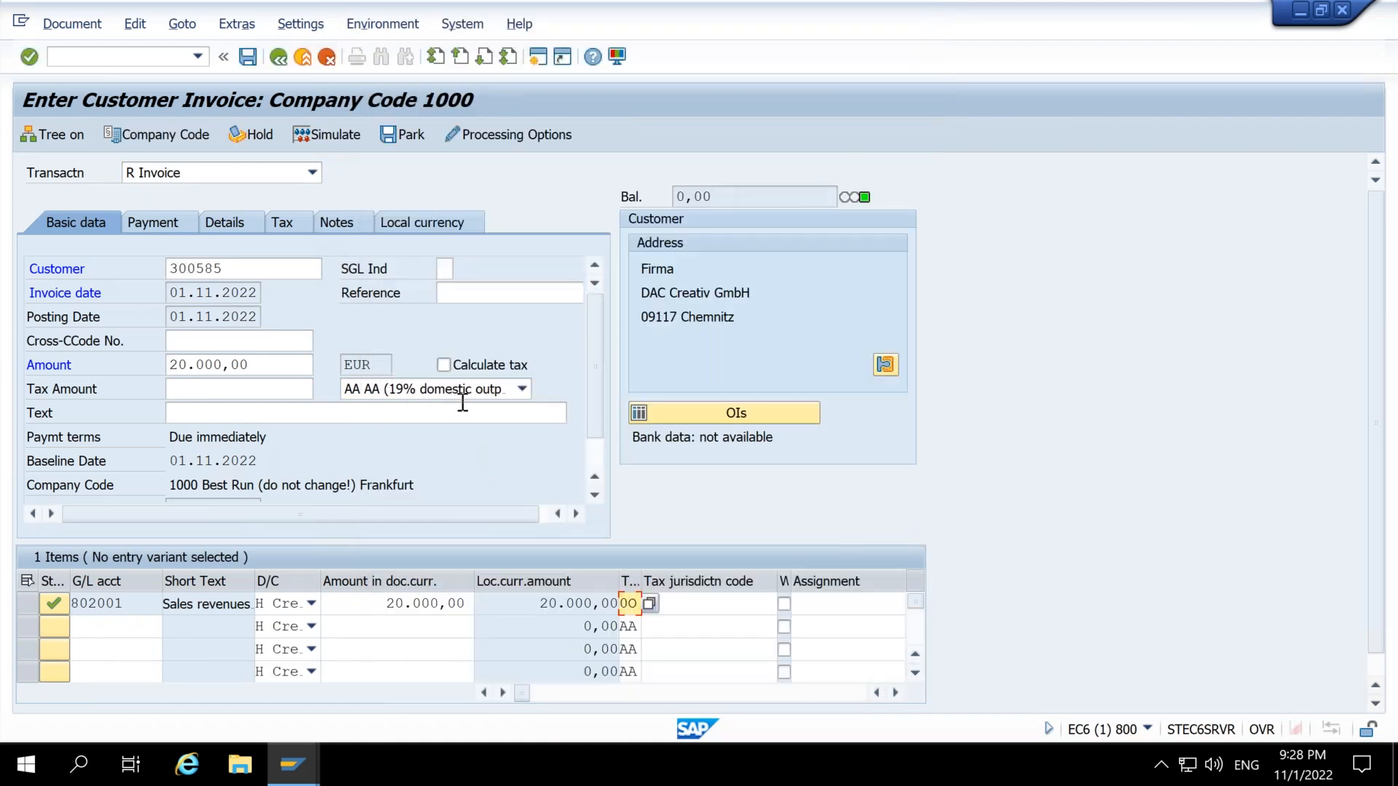
{"action": "left_click", "coordinate": [466, 393]}
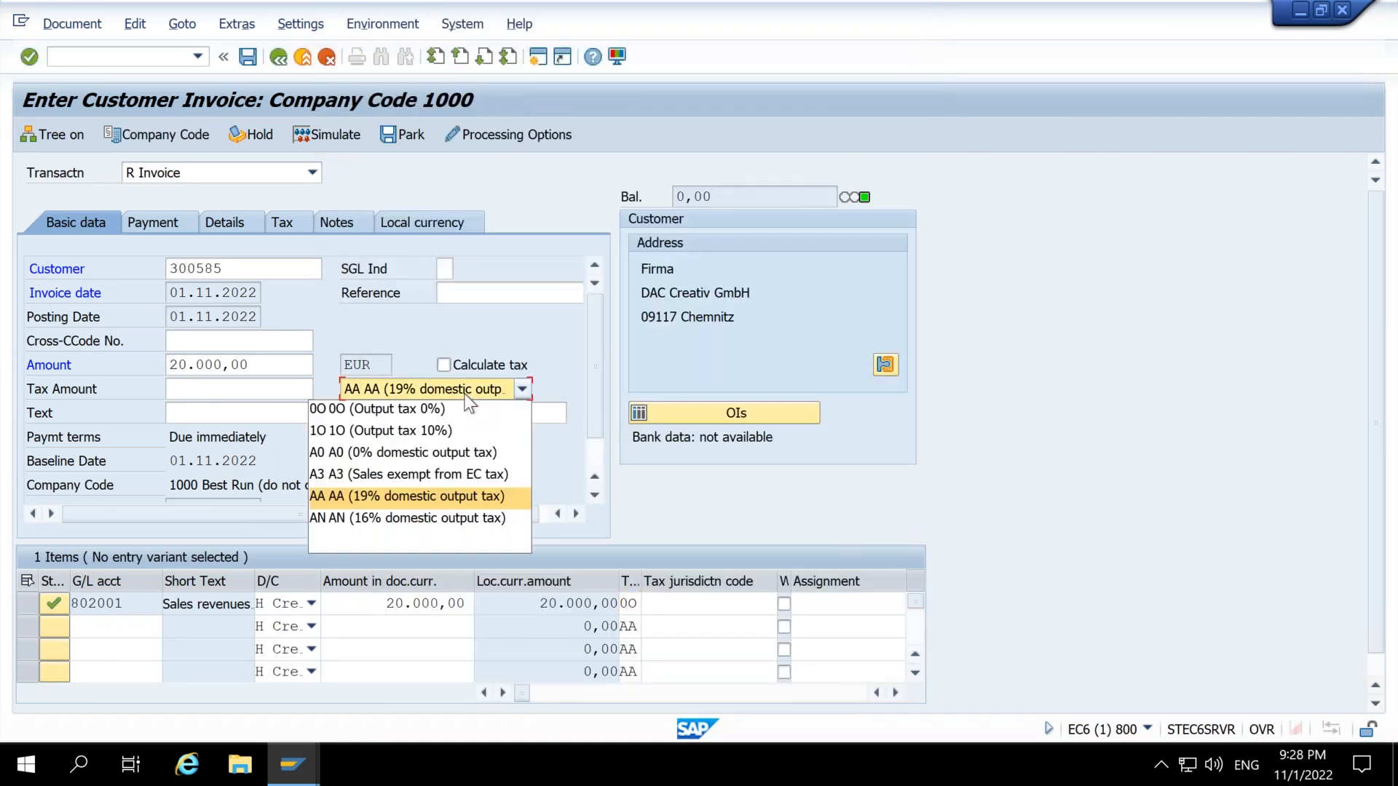
{"action": "left_click", "coordinate": [429, 435]}
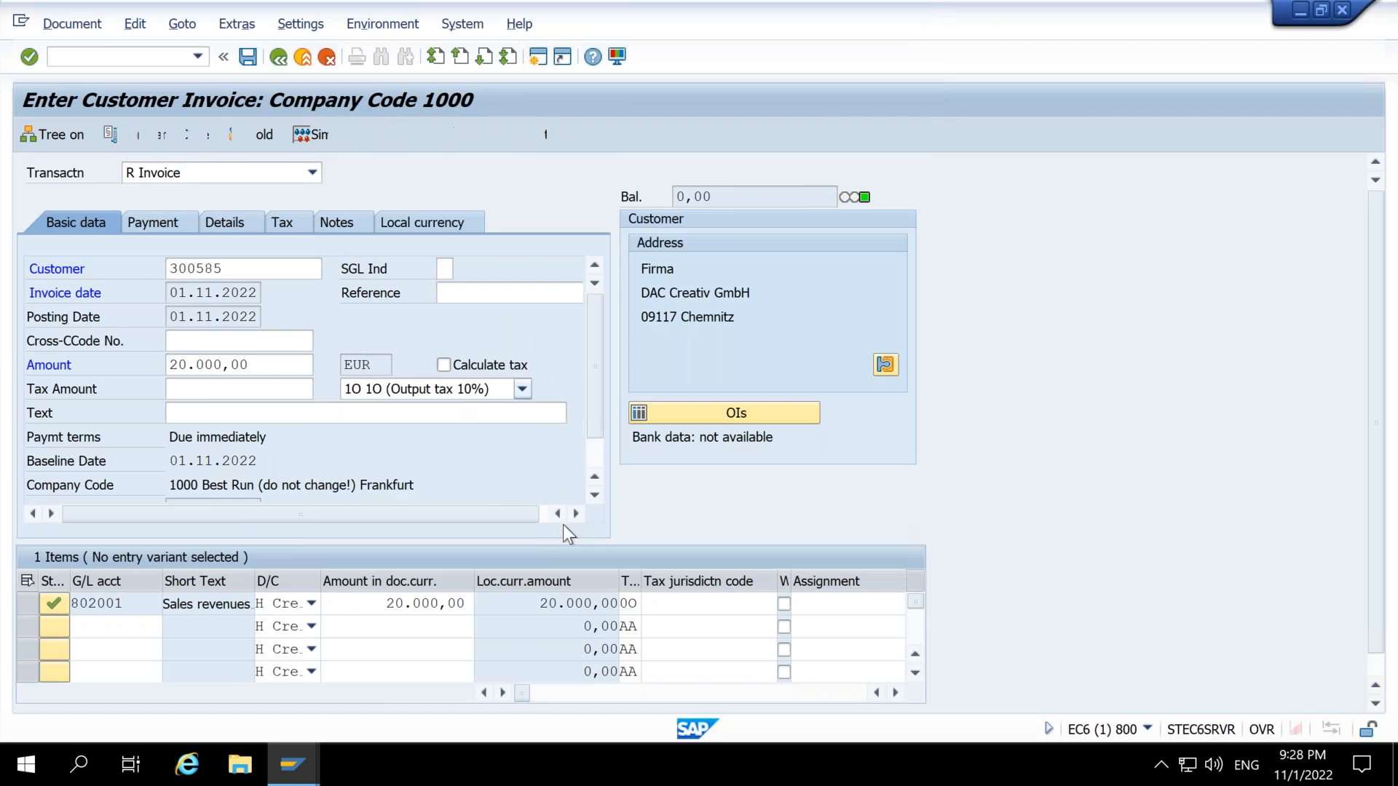
{"action": "left_click", "coordinate": [649, 605]}
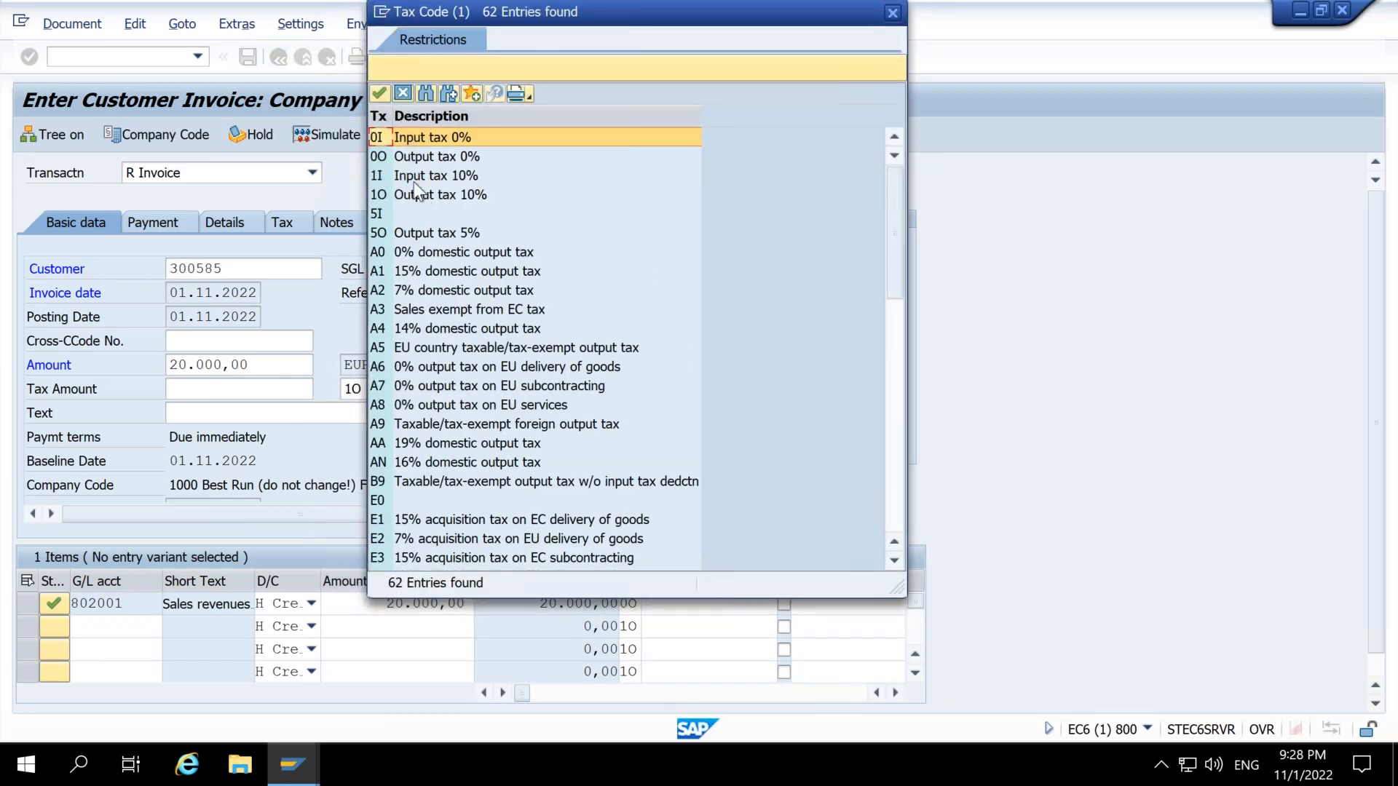
{"action": "double_click", "coordinate": [379, 198]}
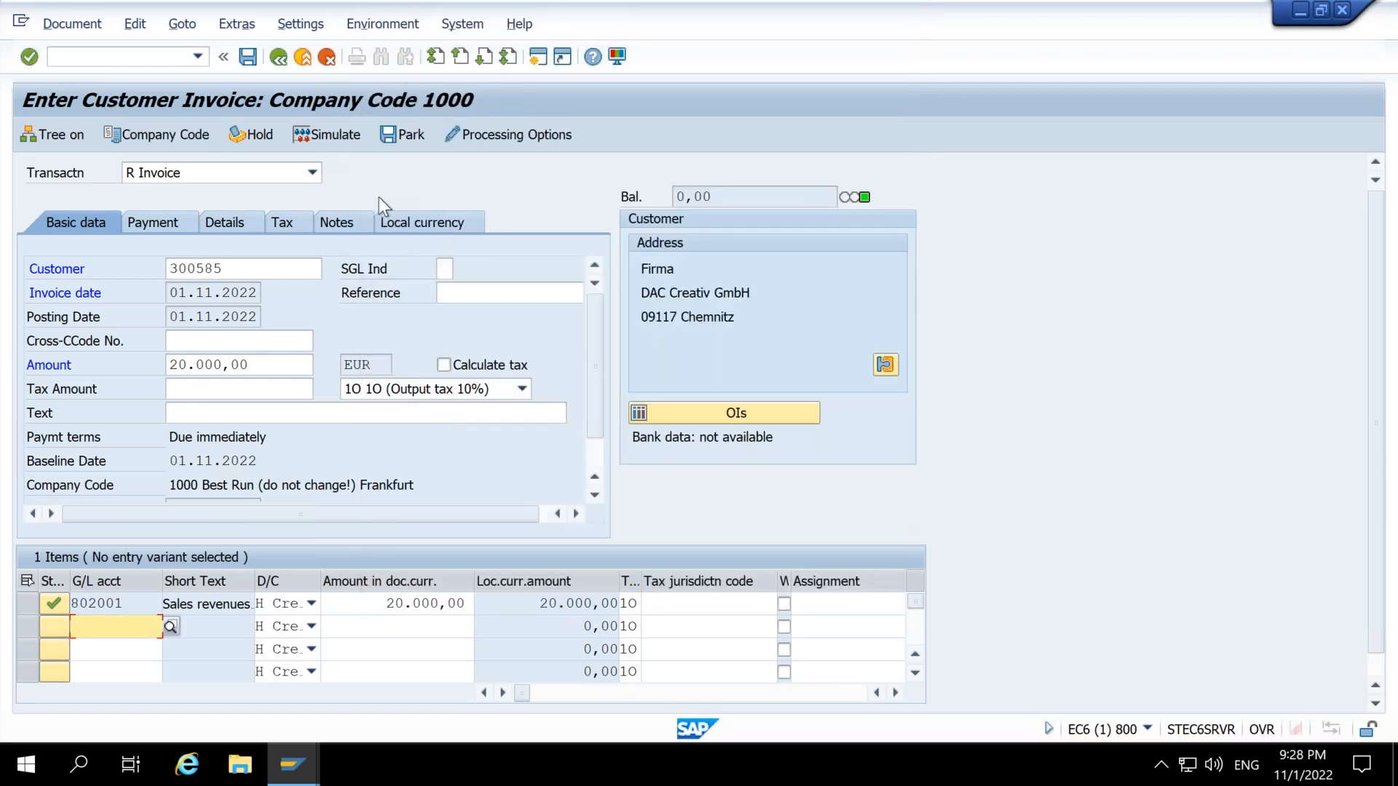
{"action": "left_click", "coordinate": [313, 138]}
Step: Look through the available tax codes for the revenue line and select A5 (EU country taxable/tax-exempt output tax)
{"action": "left_click", "coordinate": [630, 604]}
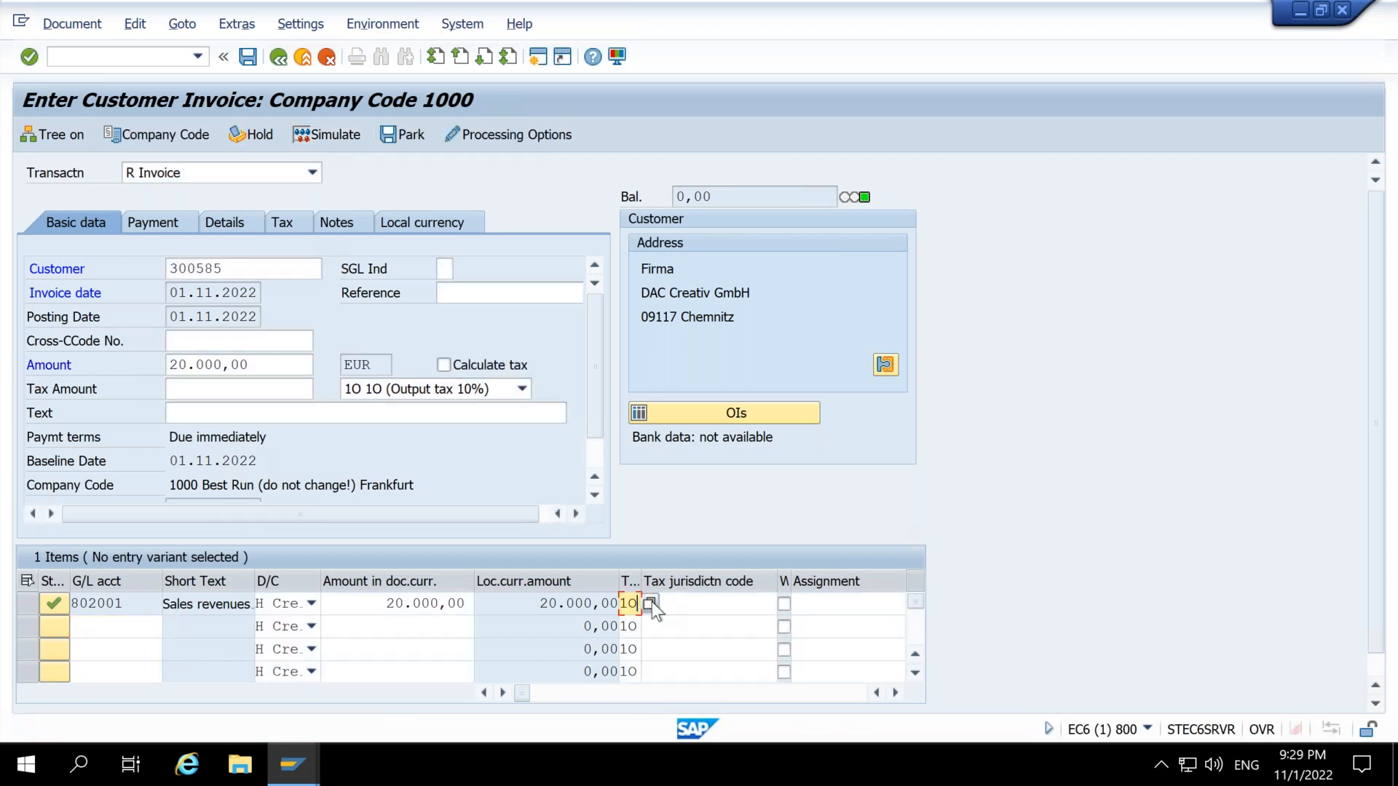
{"action": "key", "text": "F4"}
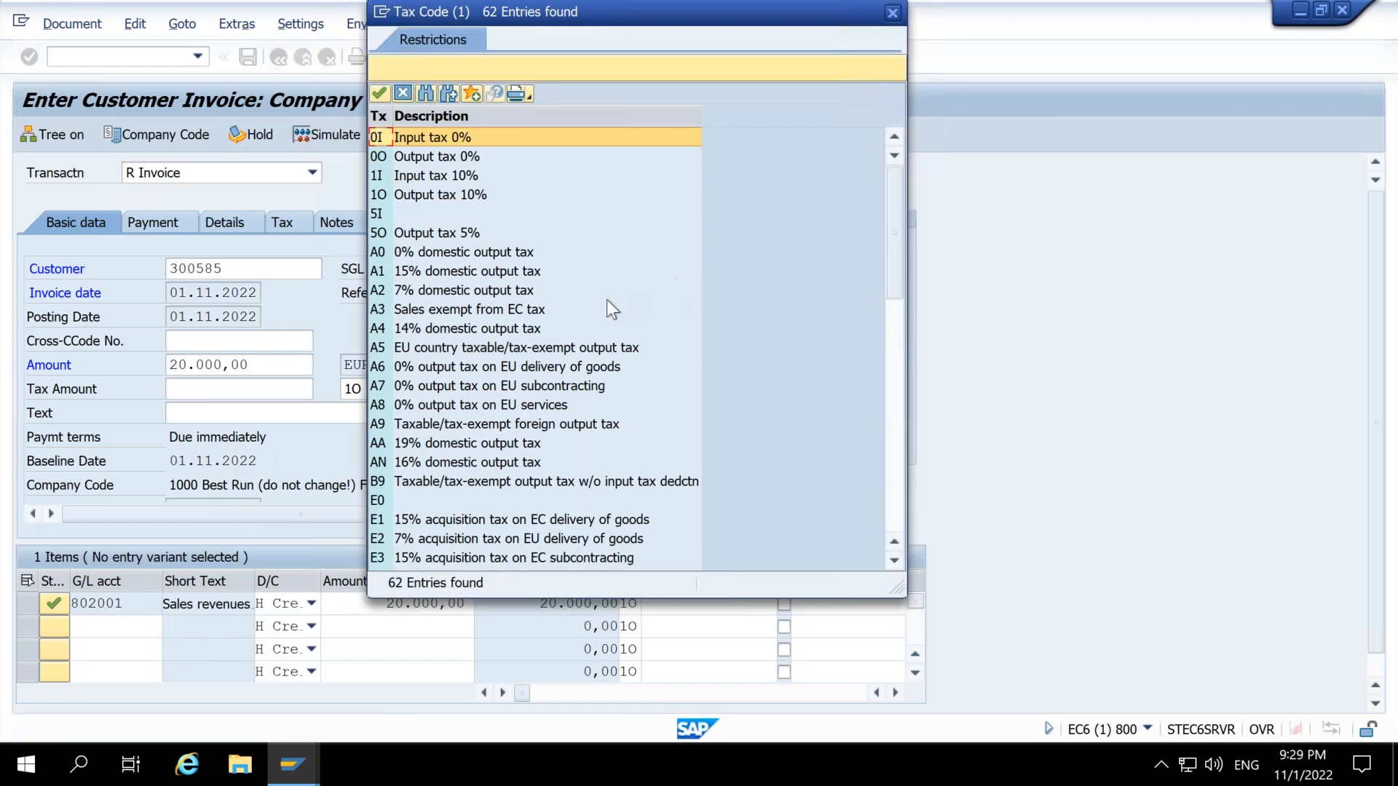
{"action": "scroll", "coordinate": [604, 315], "scroll_direction": "down", "scroll_amount": 10}
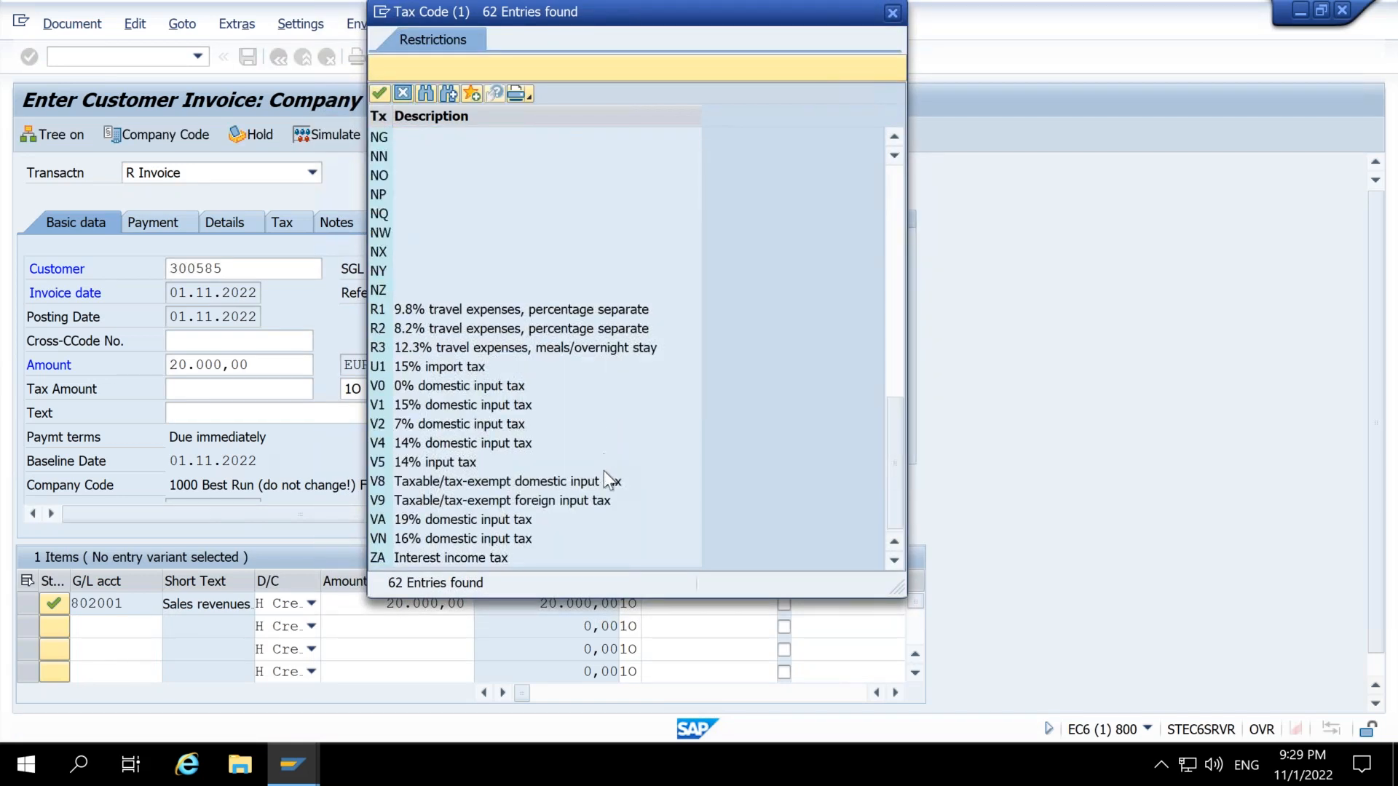
{"action": "scroll", "coordinate": [603, 483], "scroll_direction": "up", "scroll_amount": 6}
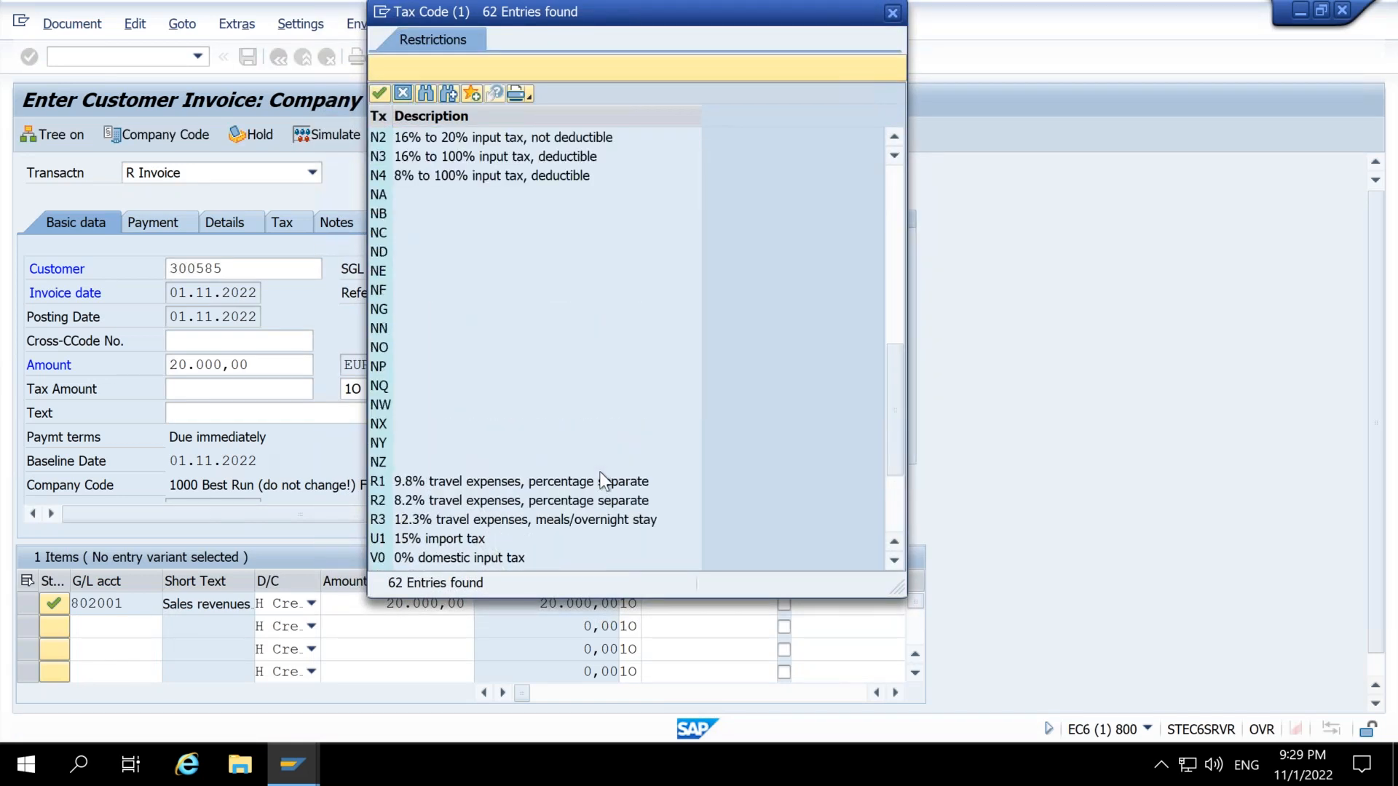
{"action": "scroll", "coordinate": [597, 466], "scroll_direction": "up", "scroll_amount": 7}
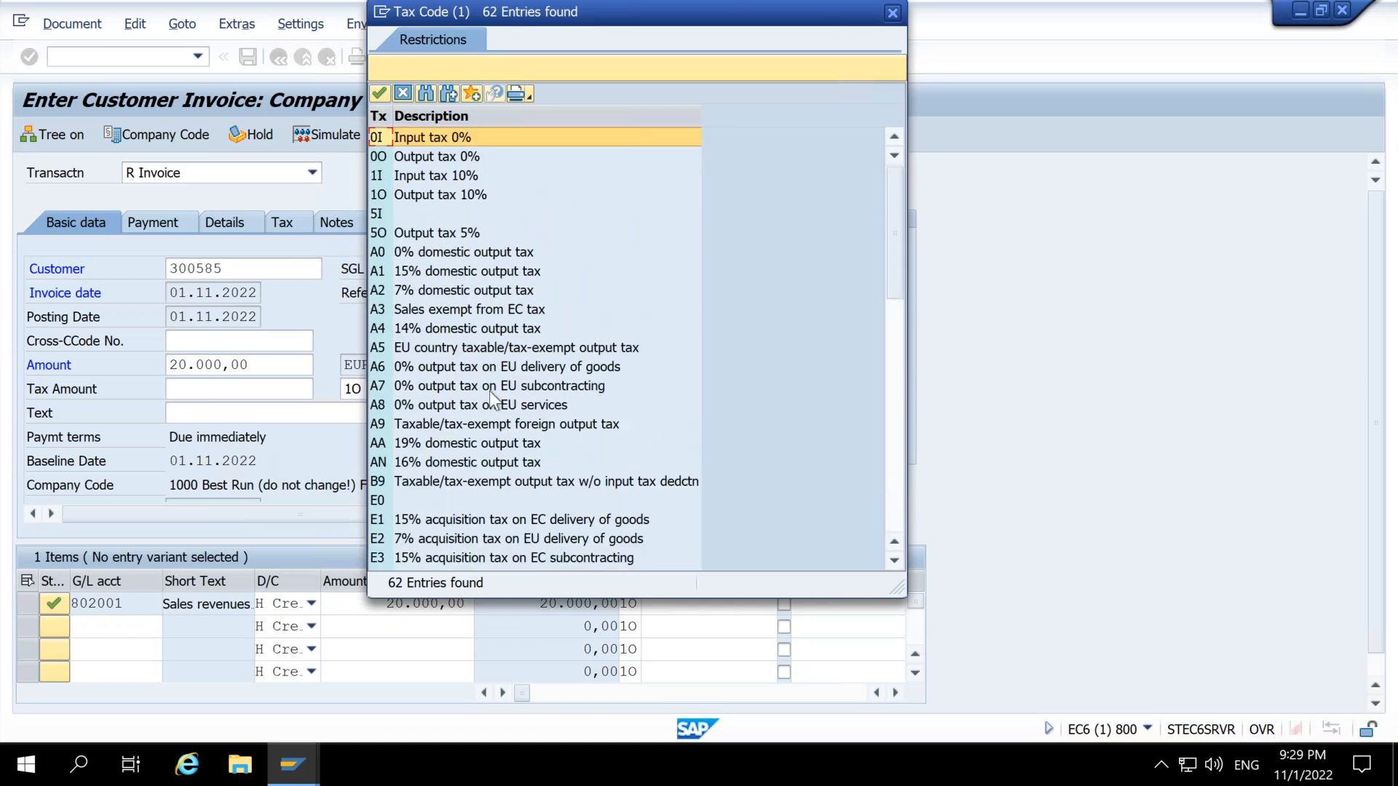
{"action": "double_click", "coordinate": [408, 347]}
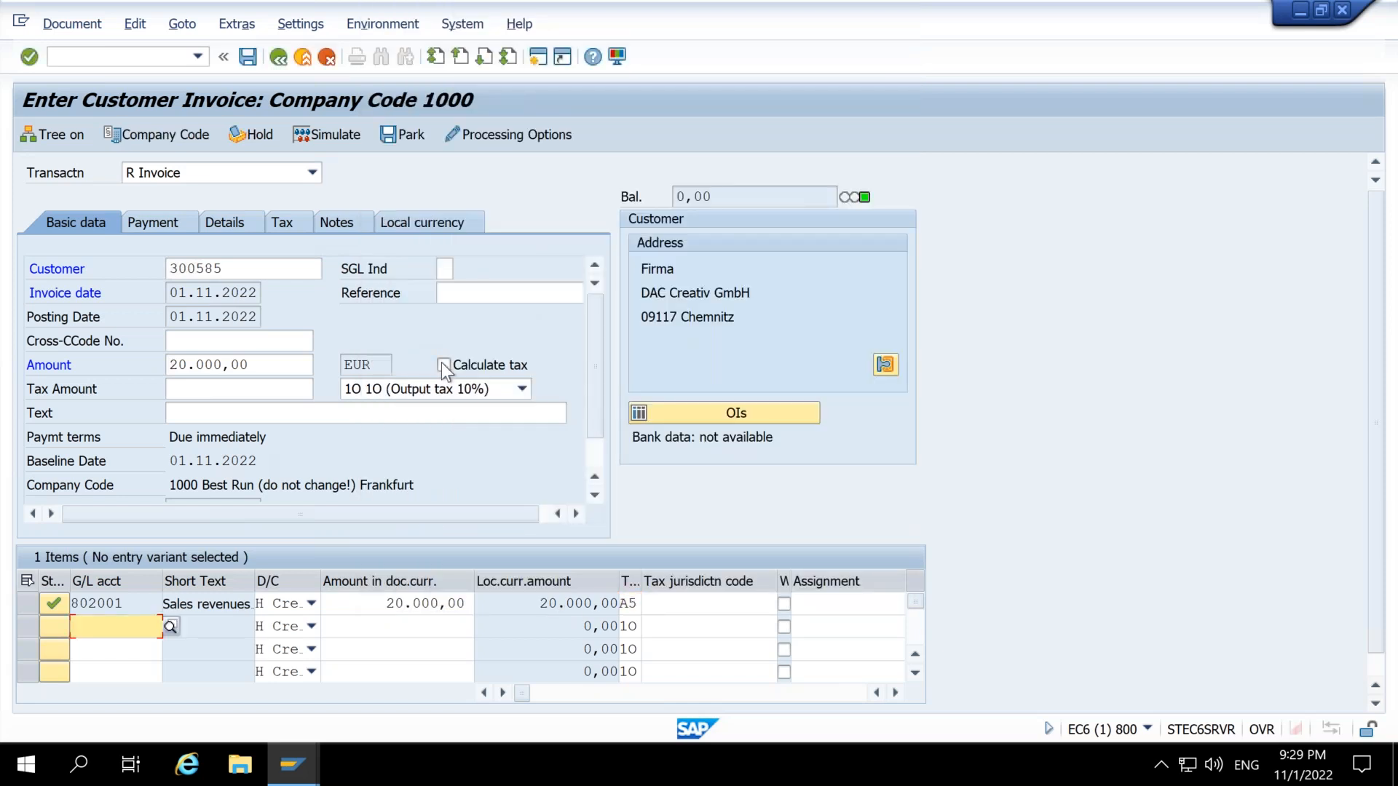
Step: Clear the tax code in both the customer invoice header and the 802001 revenue line
{"action": "left_click", "coordinate": [477, 391]}
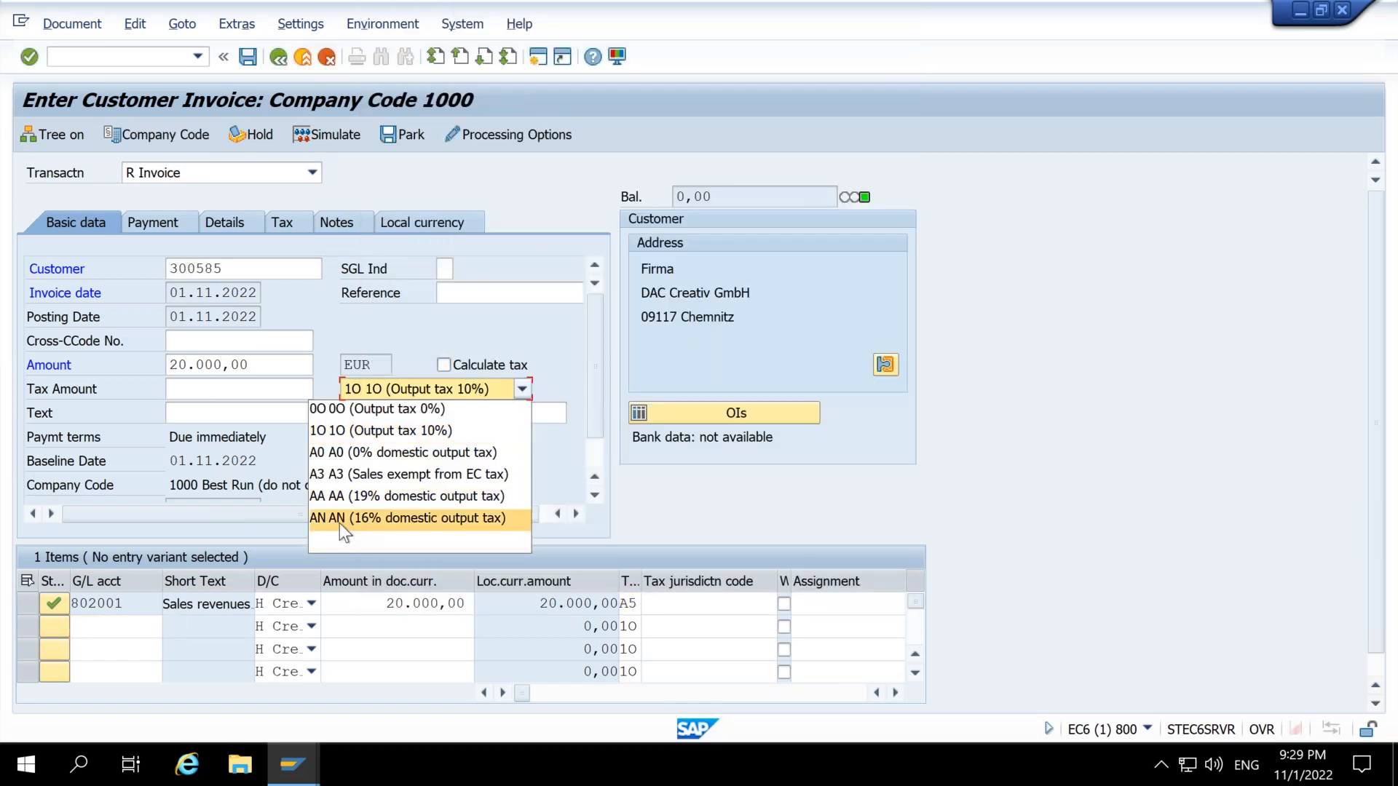
{"action": "left_click", "coordinate": [348, 538]}
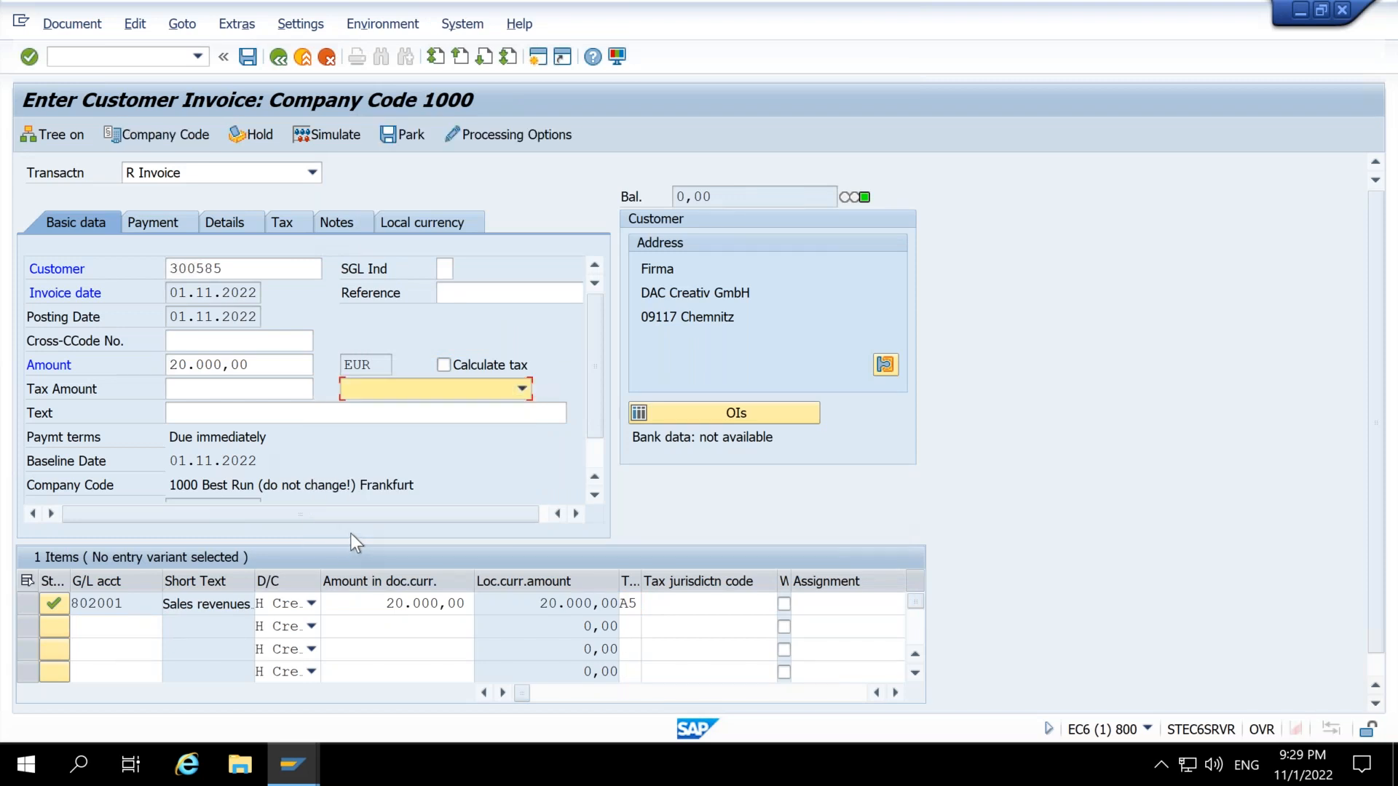
{"action": "left_click", "coordinate": [623, 604]}
{"action": "key", "text": "Delete"}
{"action": "key", "text": "Delete"}
{"action": "key", "text": "Return"}
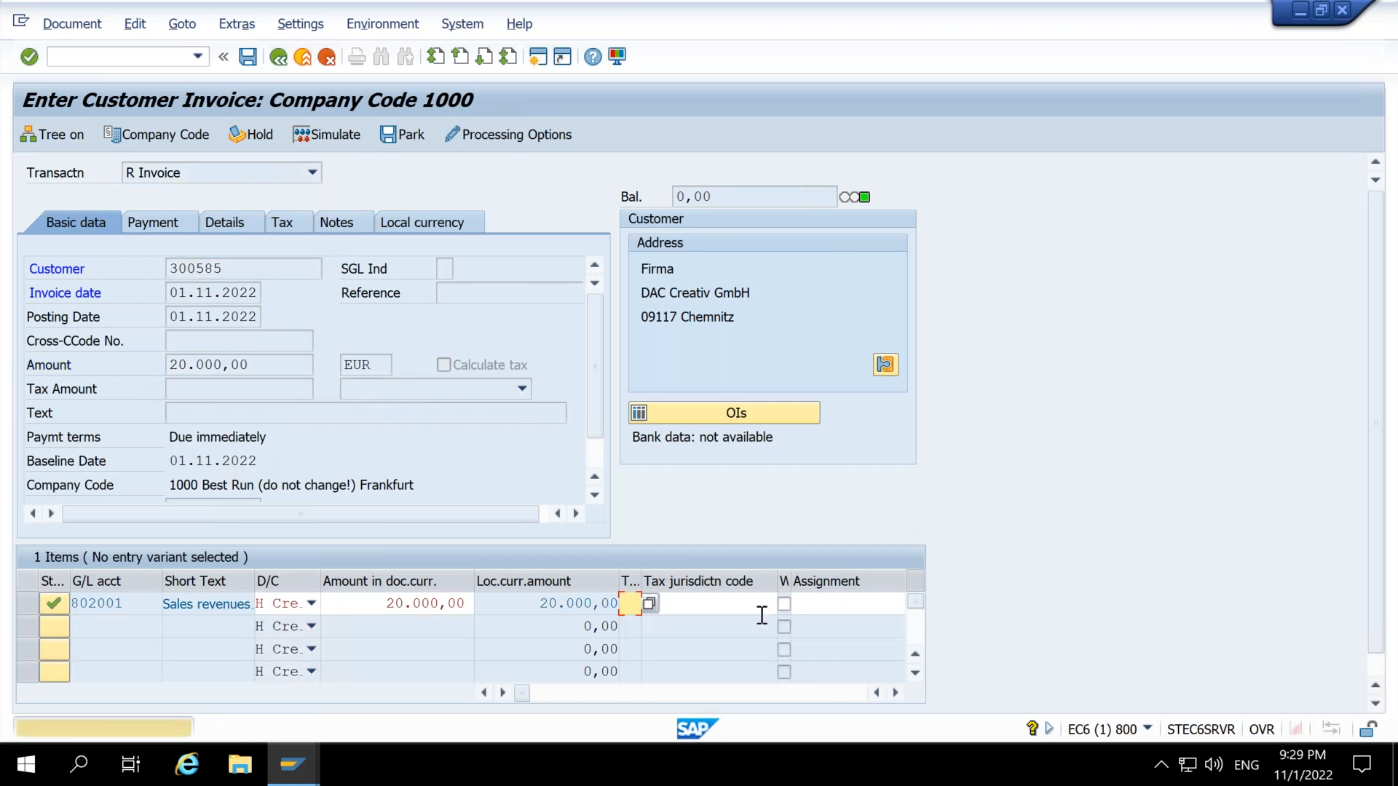
Step: Simulate the customer invoice without a tax code and post the document
{"action": "left_click", "coordinate": [355, 131]}
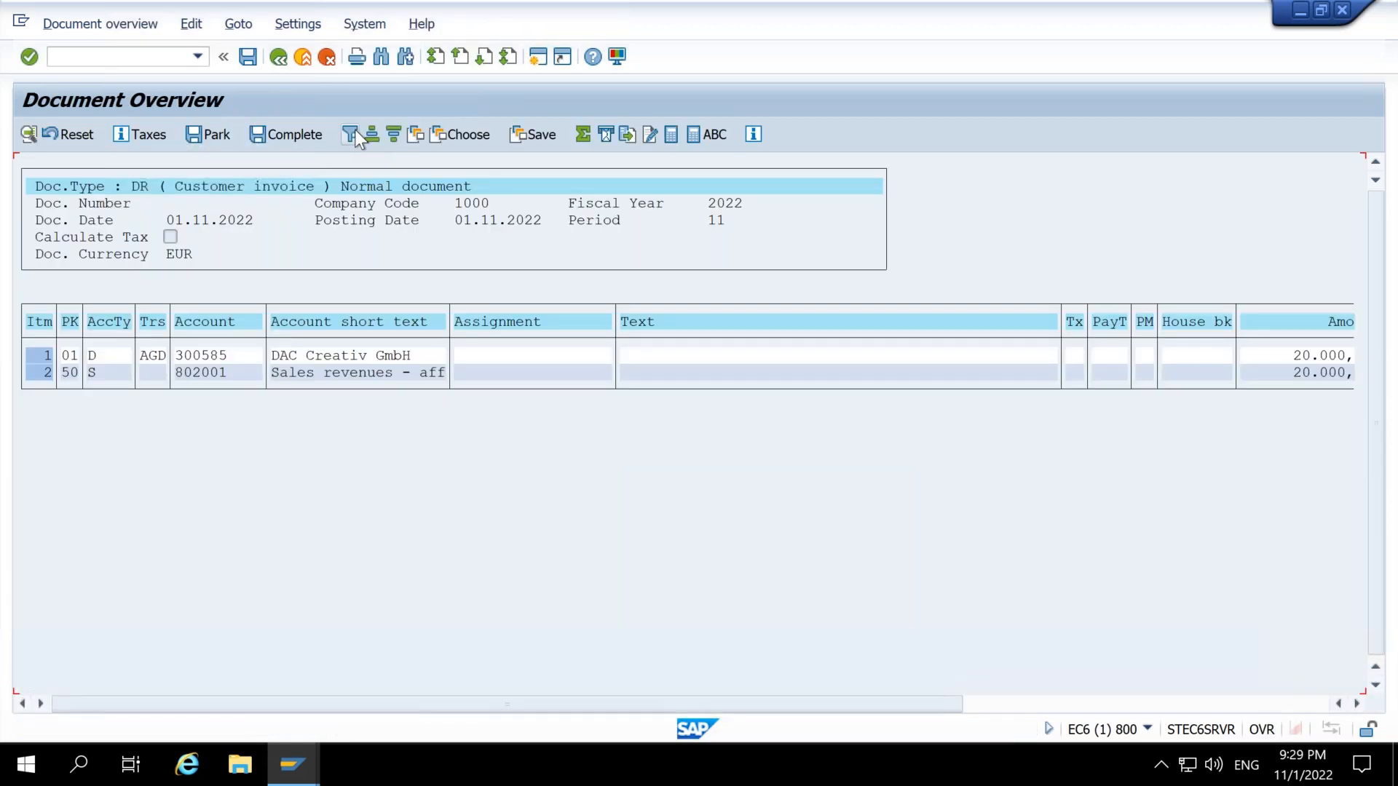
{"action": "left_click", "coordinate": [256, 56]}
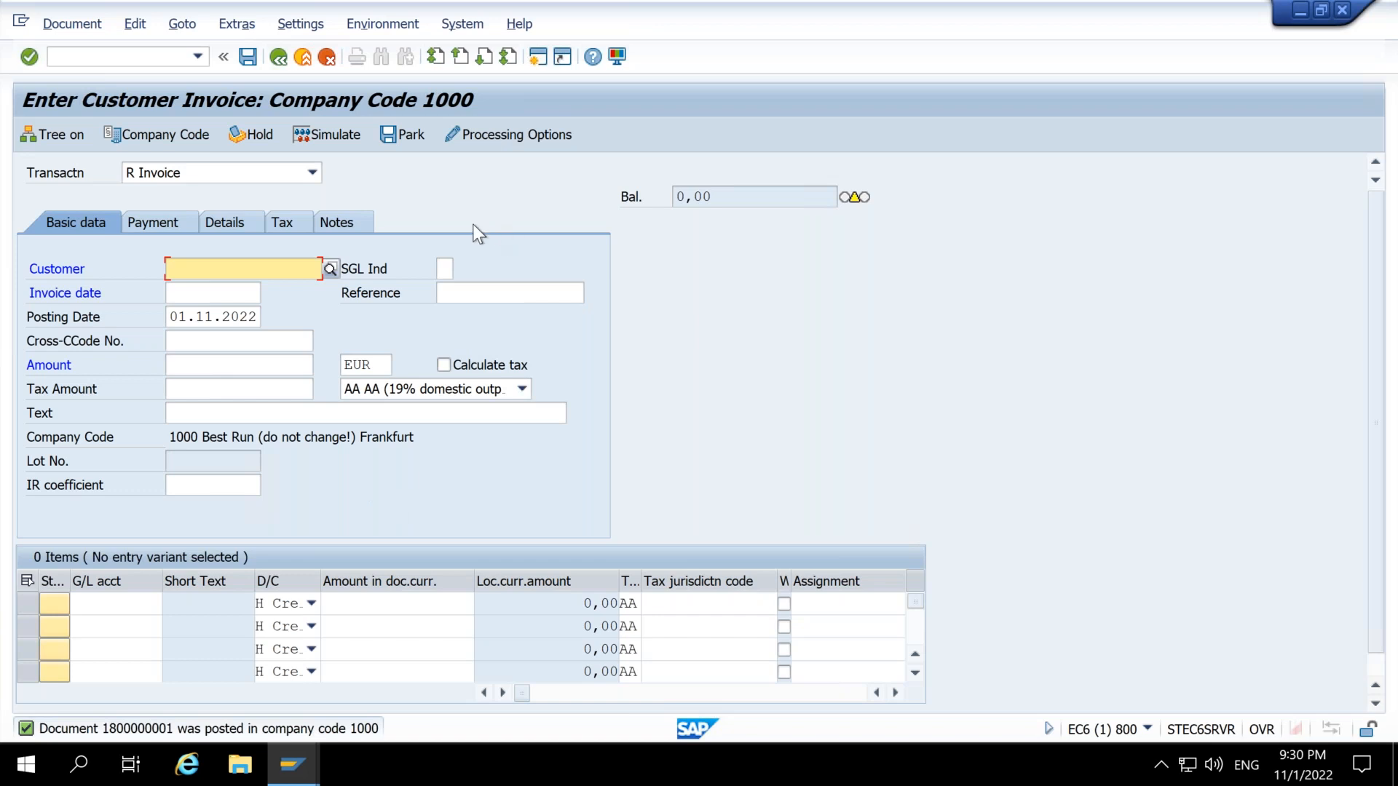
Step: Open the project structure report with transaction CN41N and run it for project A-00028
{"action": "left_click", "coordinate": [73, 57]}
{"action": "type", "text": "/ncn41n"}
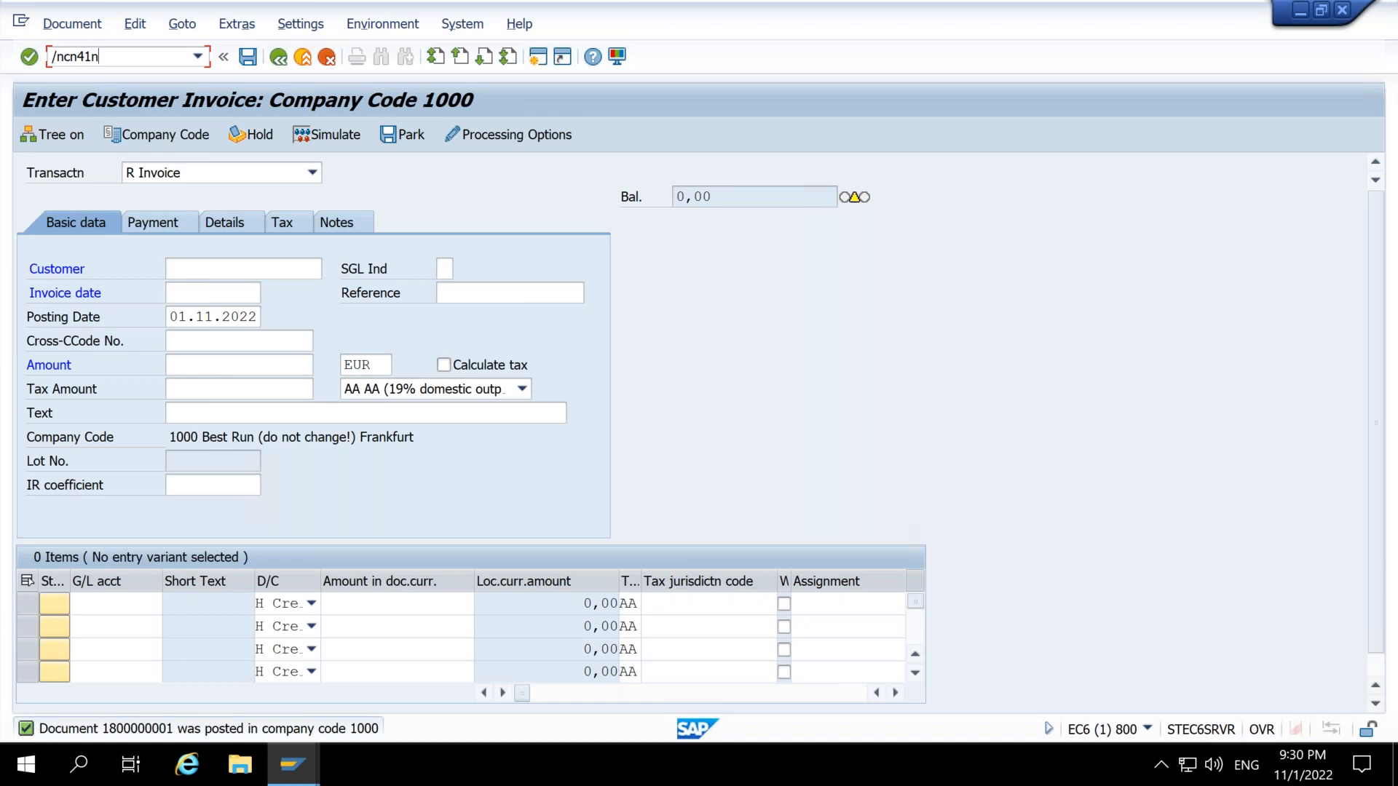
{"action": "key", "text": "Return"}
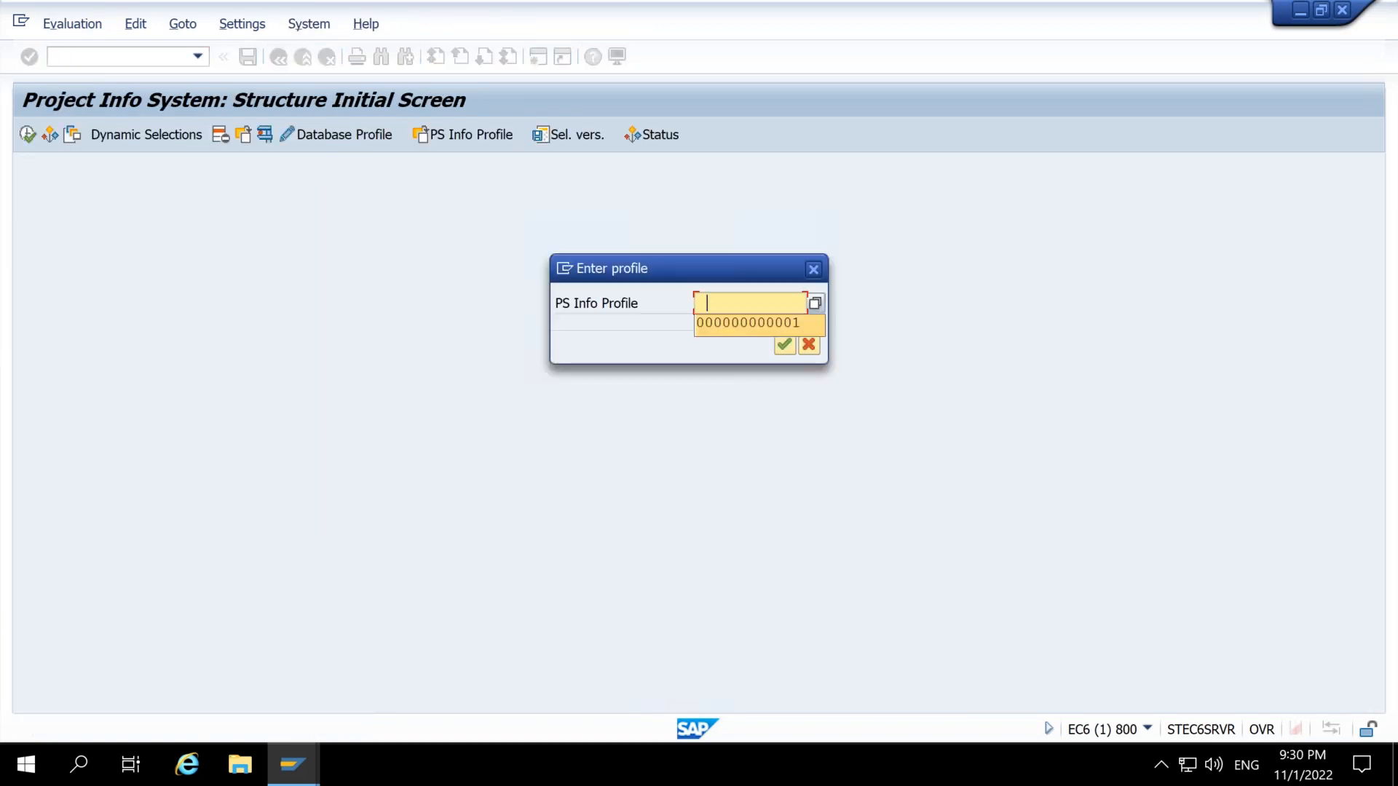
{"action": "key", "text": "Return"}
{"action": "left_click", "coordinate": [27, 132]}
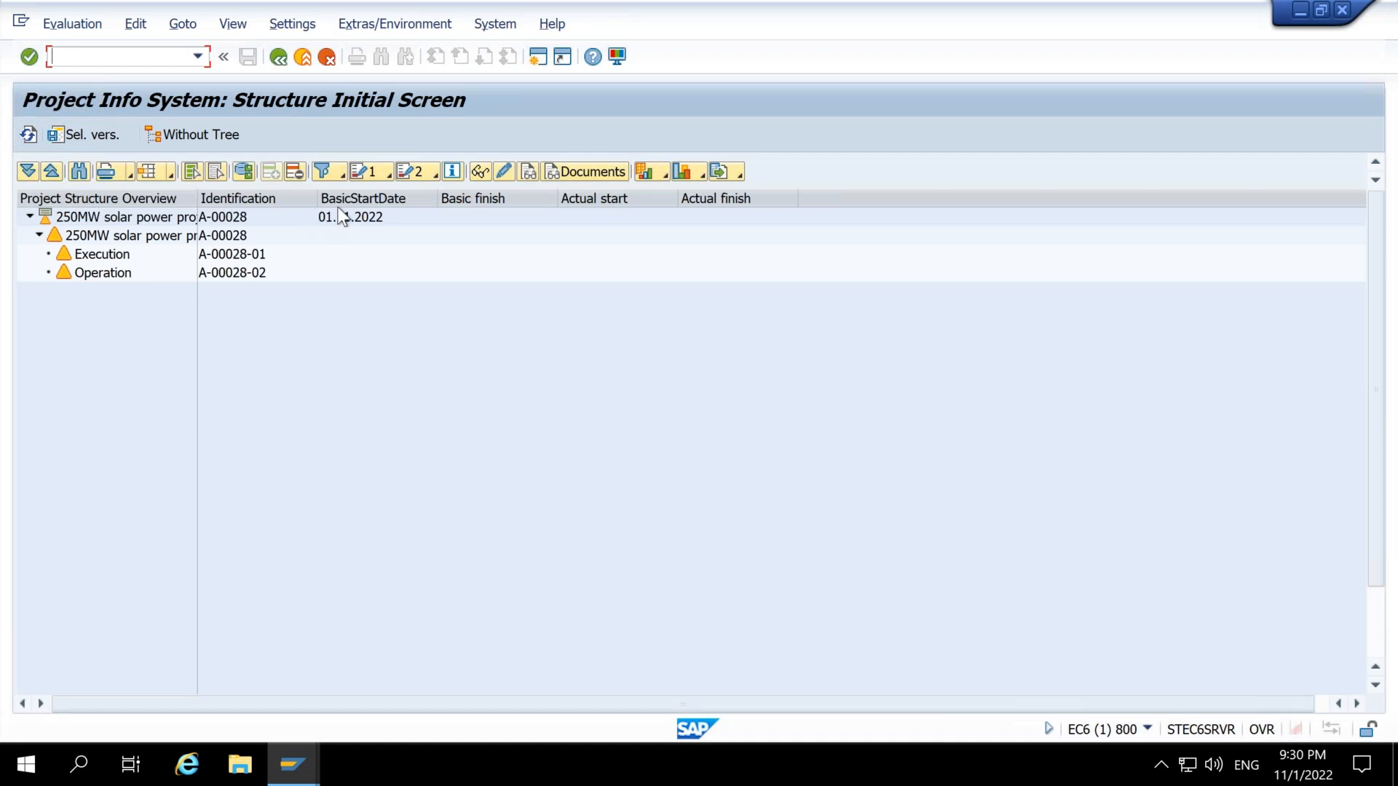
Step: Add the Actual costs and Act.revs columns to the layout of the project structure report
{"action": "left_click", "coordinate": [171, 175]}
{"action": "left_click", "coordinate": [206, 221]}
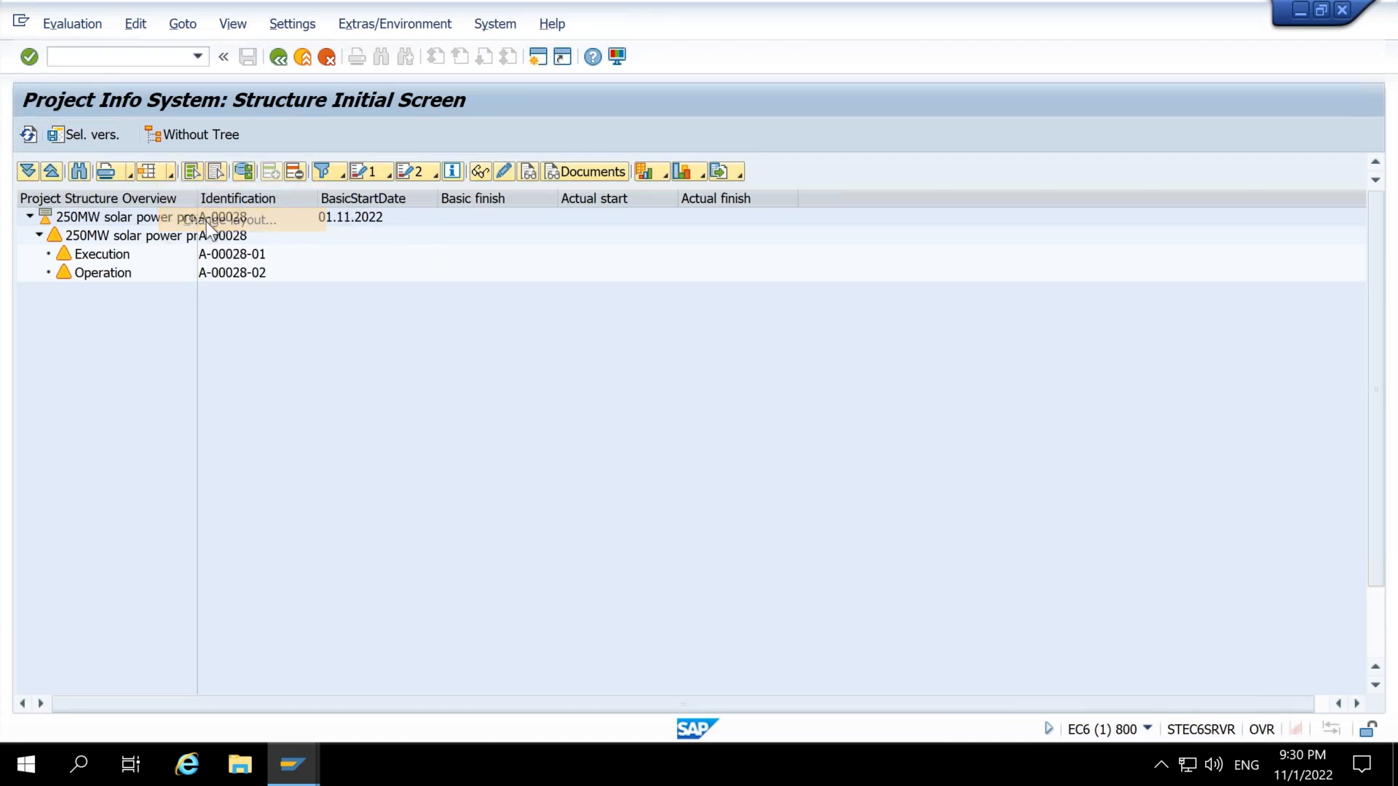
{"action": "left_click", "coordinate": [451, 259]}
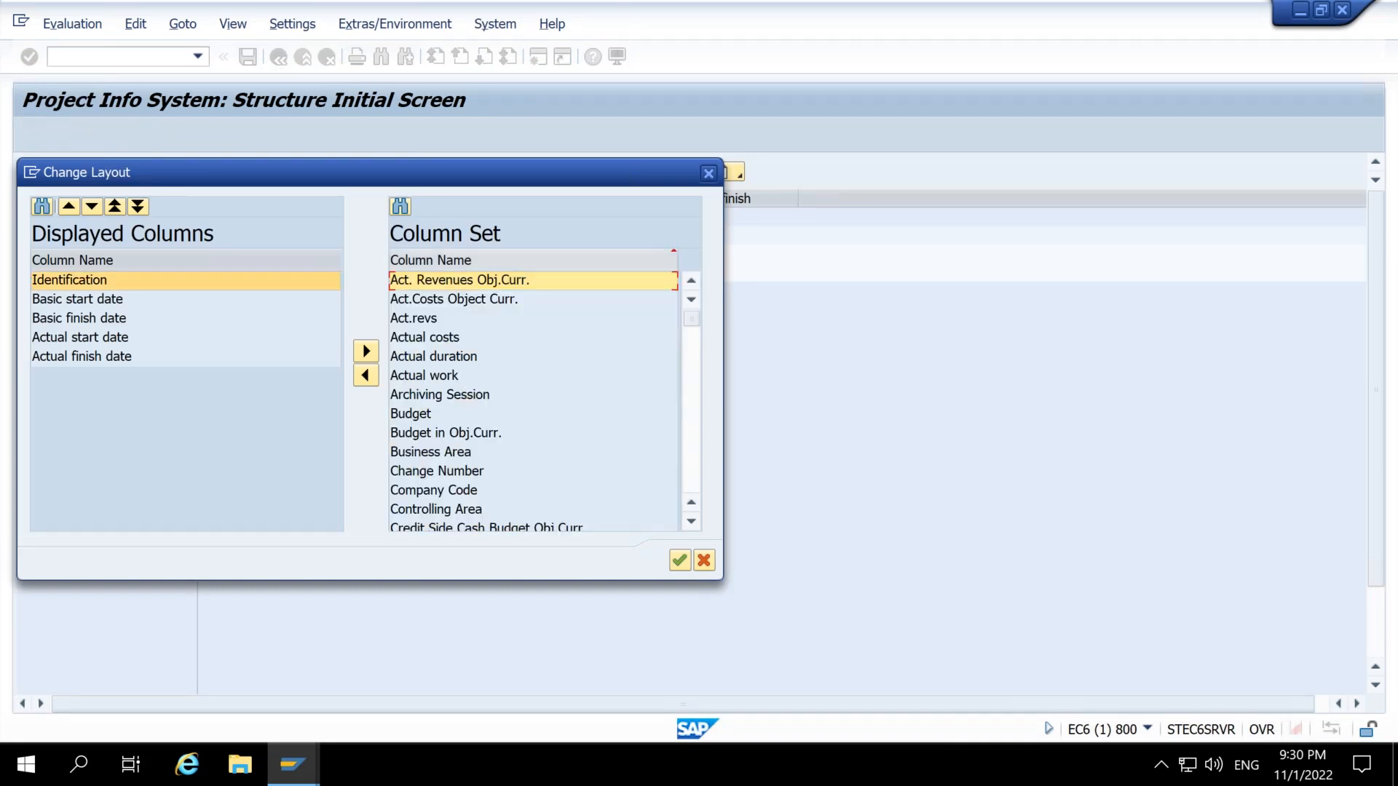
{"action": "double_click", "coordinate": [415, 339]}
{"action": "double_click", "coordinate": [420, 320]}
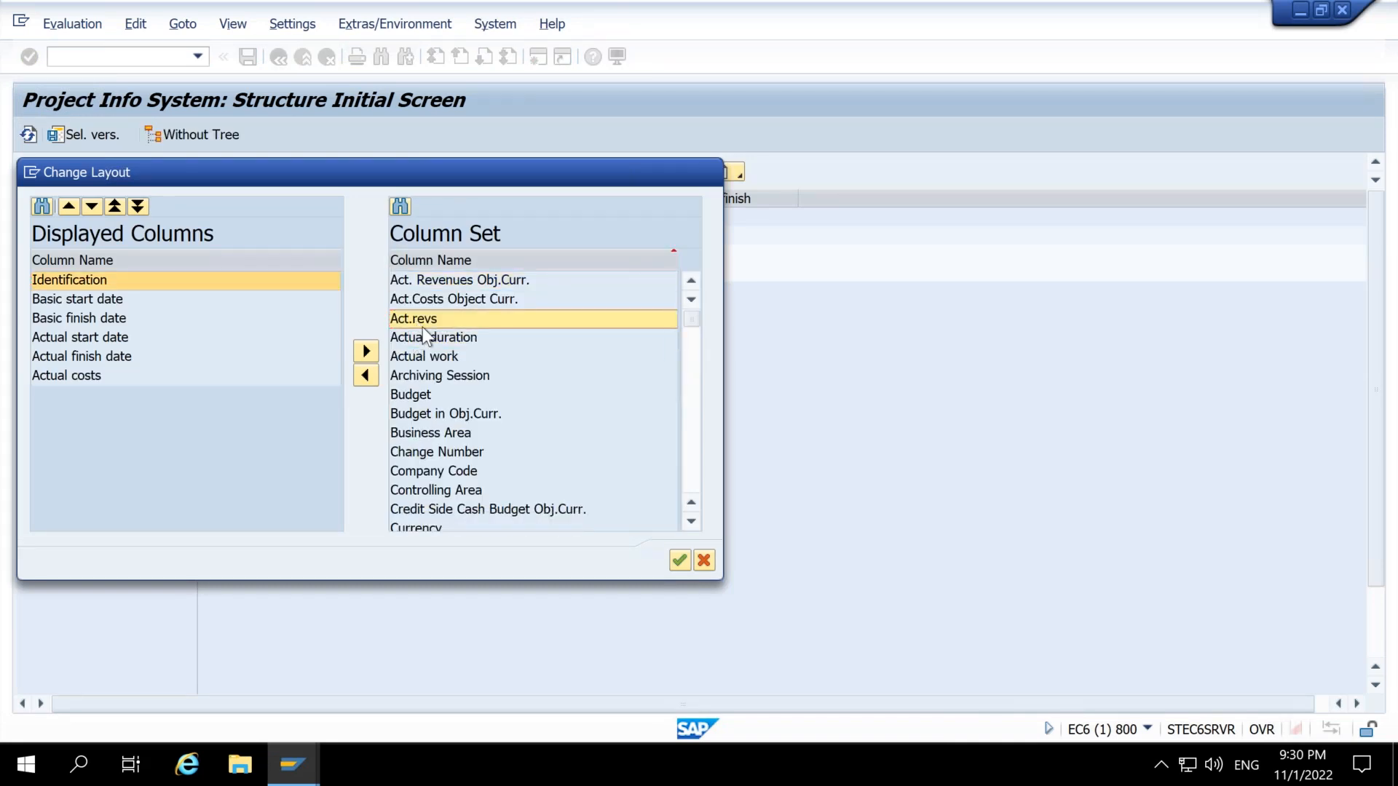
{"action": "left_click", "coordinate": [675, 558]}
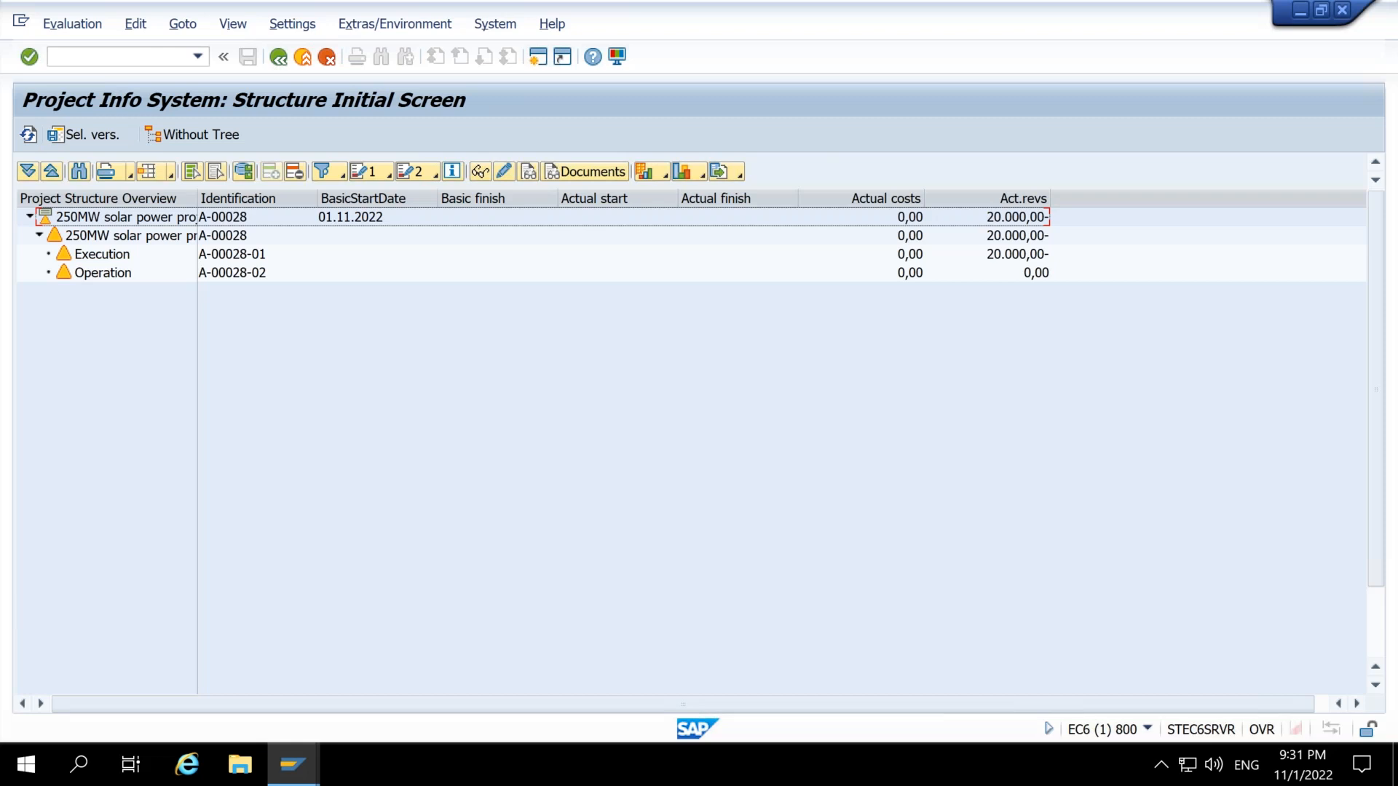
Step: Switch to the Excel Workings file and review the notes on manual and automatic sales order integration for posting project revenue
{"action": "key", "text": "alt+Tab"}
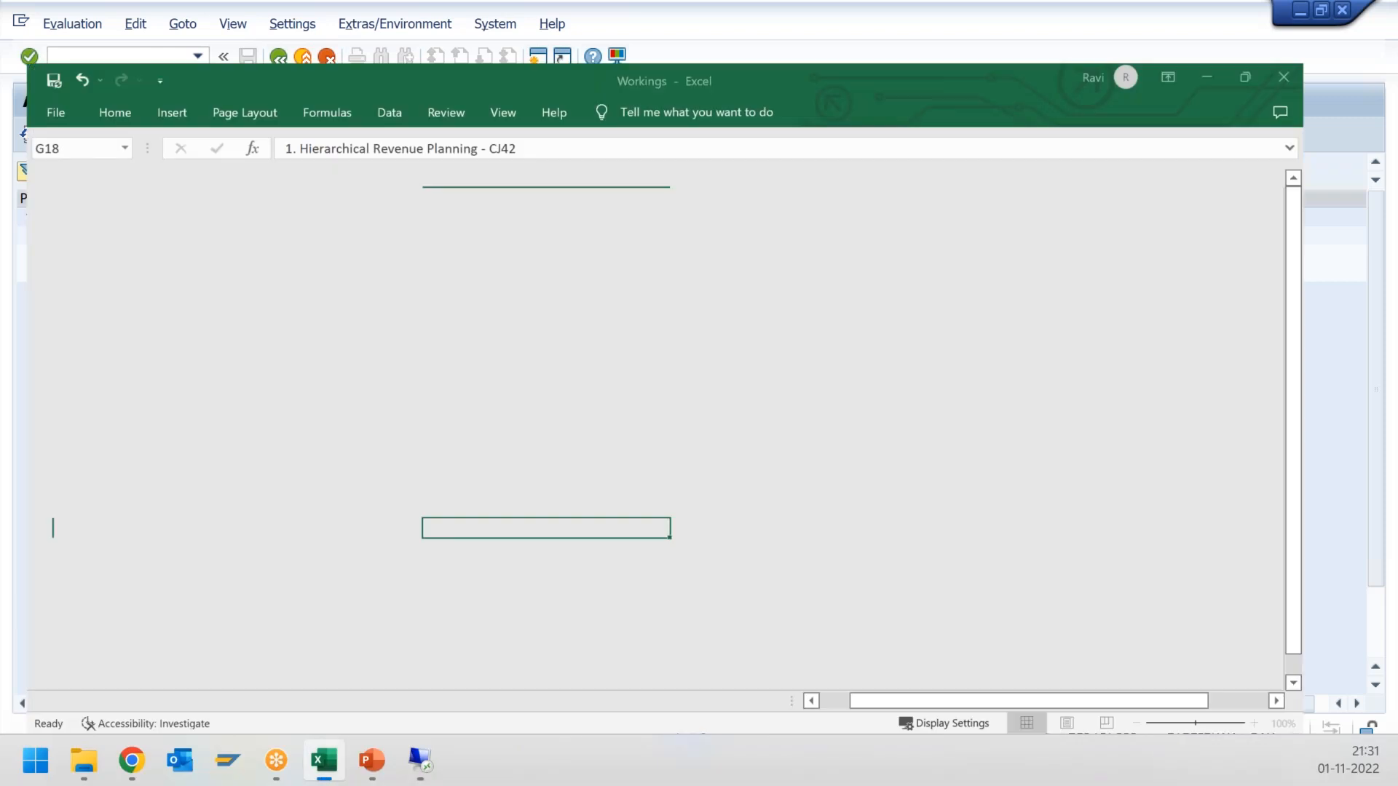
{"action": "left_click", "coordinate": [864, 365]}
{"action": "left_click", "coordinate": [795, 384]}
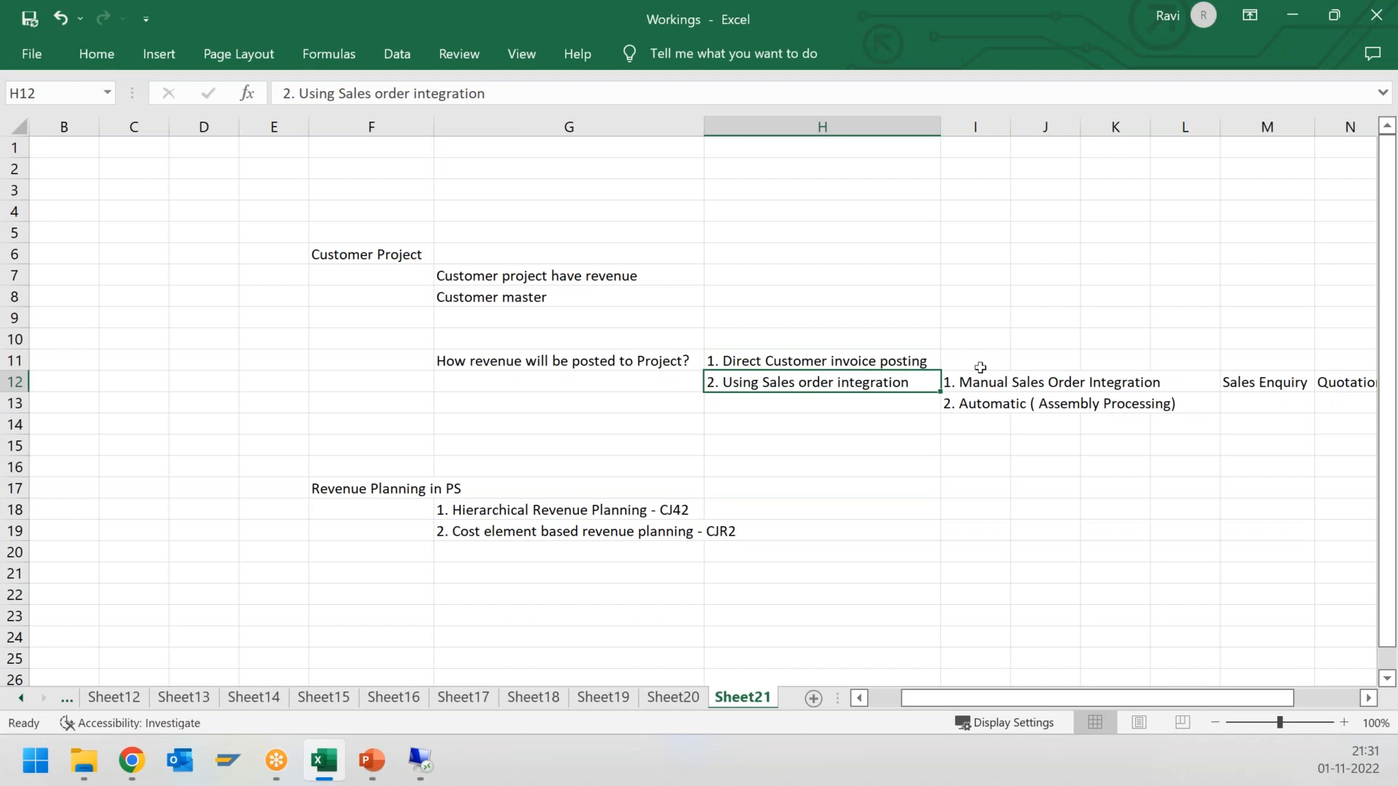
{"action": "key", "text": "Right"}
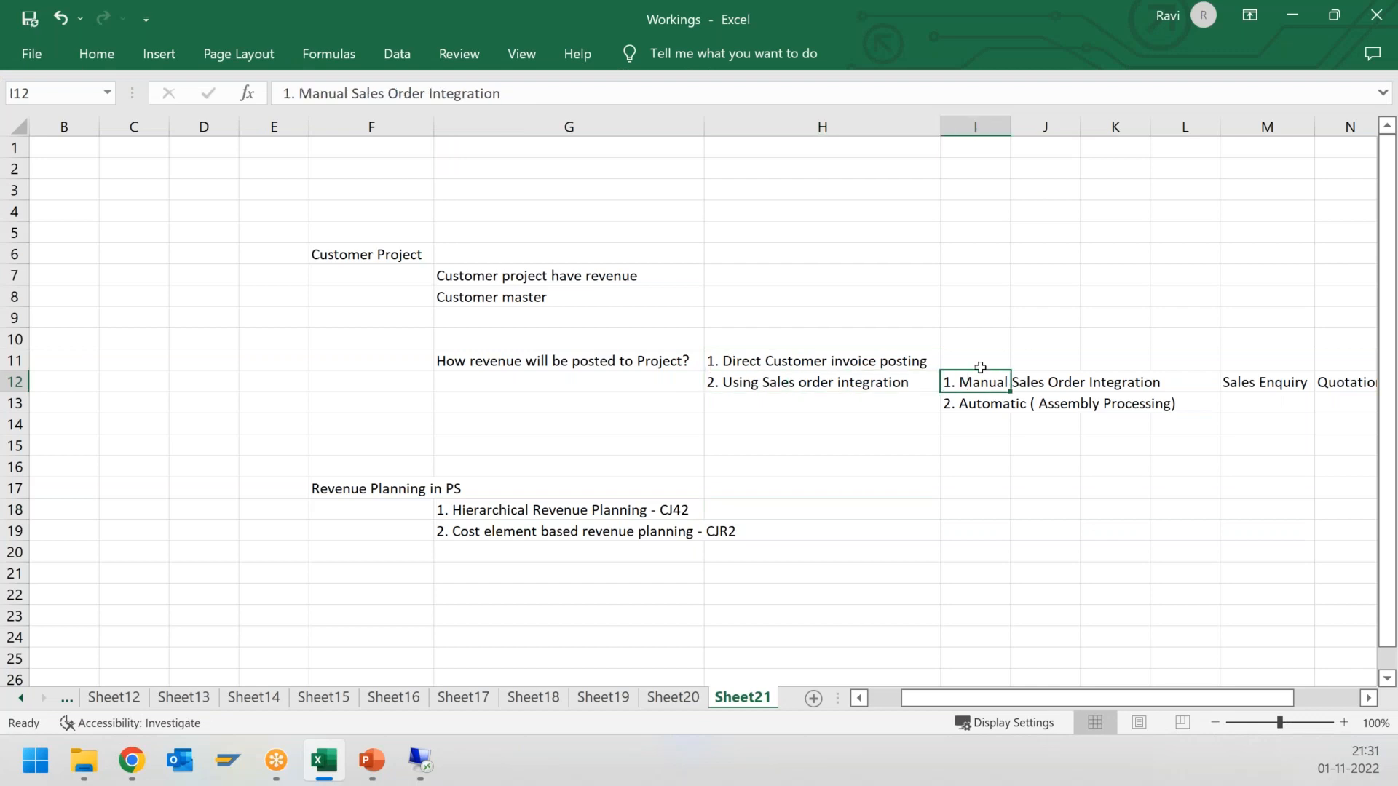
{"action": "key", "text": "Down"}
{"action": "key", "text": "Up"}
{"action": "key", "text": "Down"}
{"action": "key", "text": "Up"}
{"action": "left_click", "coordinate": [1292, 15]}
{"action": "left_click", "coordinate": [1289, 18]}
Step: Switch back to SAP and open the Project Builder with transaction CJ20N
{"action": "left_click", "coordinate": [65, 56]}
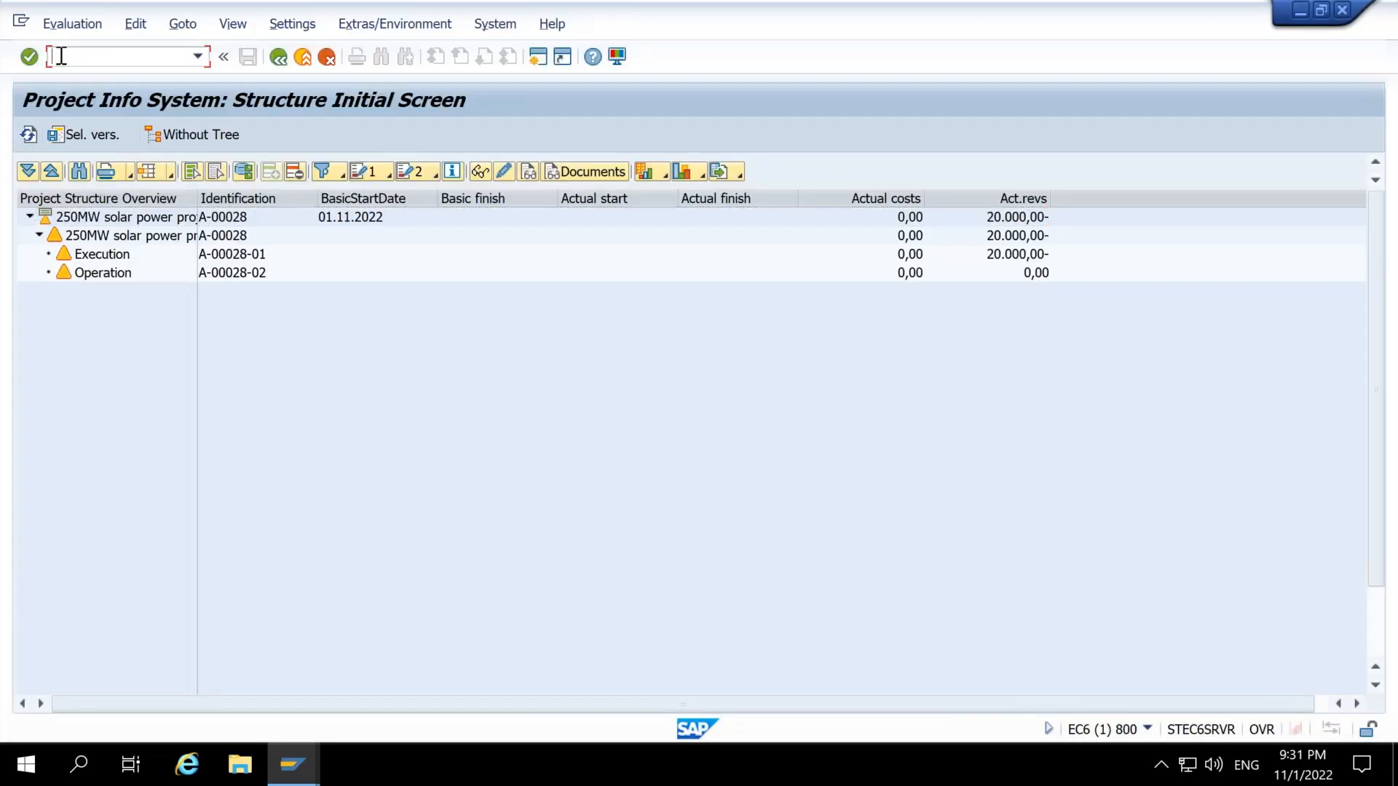
{"action": "type", "text": "/ncj20n"}
{"action": "key", "text": "Return"}
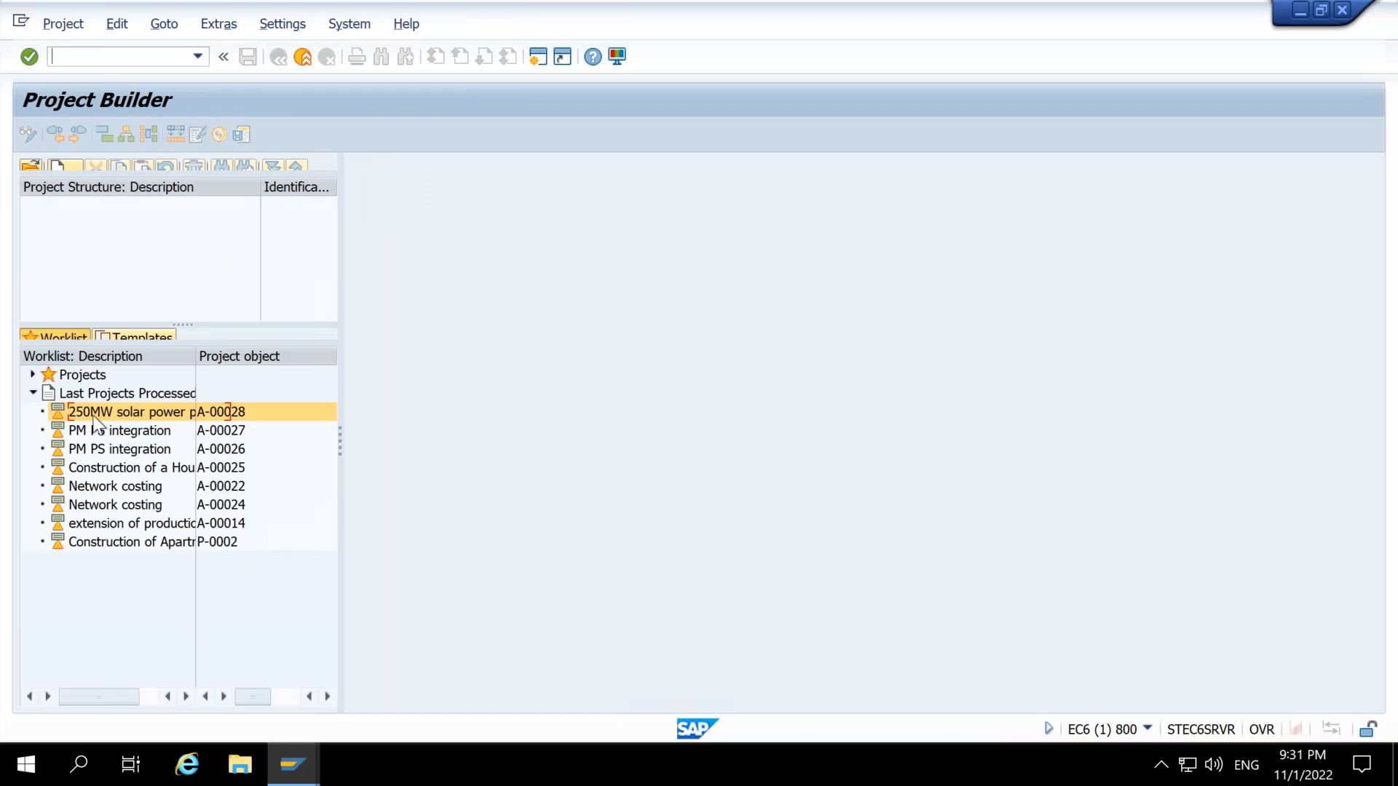
Step: Create a project by copying A-00028 as the template, using the next open project number and including its Easy Cost Planning
{"action": "left_click", "coordinate": [61, 164]}
{"action": "left_click", "coordinate": [138, 267]}
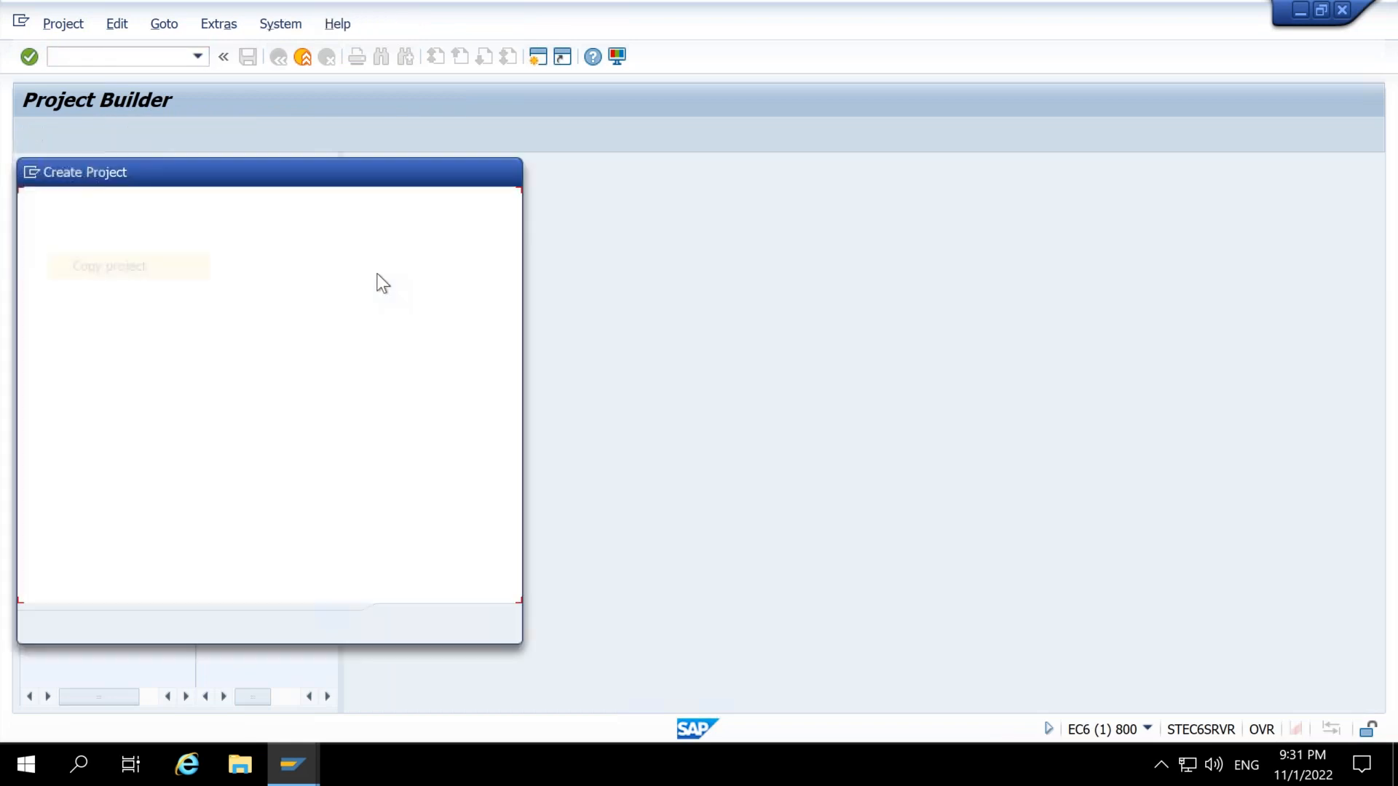
{"action": "left_click_drag", "start_coordinate": [228, 210], "coordinate": [160, 211]}
{"action": "key", "text": "ctrl+c"}
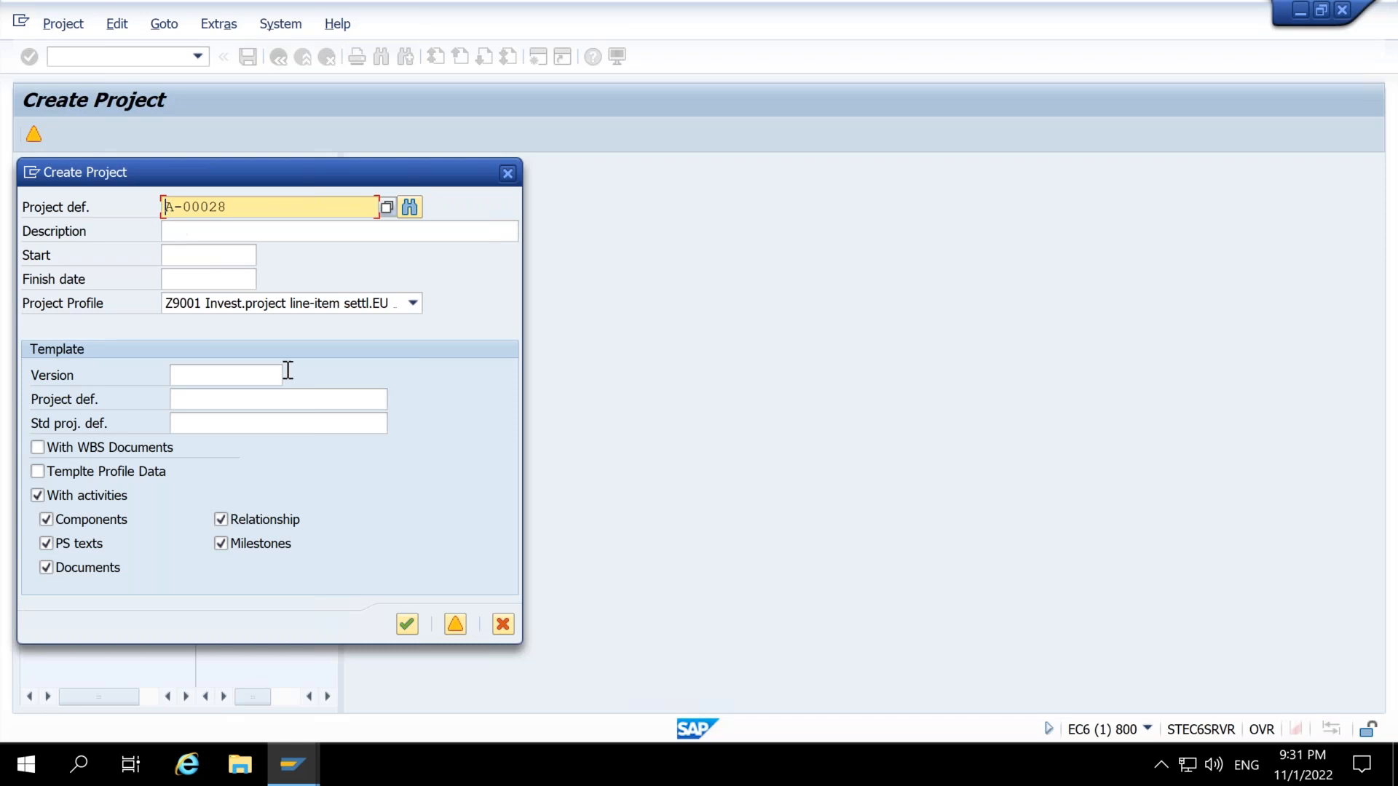
{"action": "left_click", "coordinate": [305, 398]}
{"action": "key", "text": "ctrl+v"}
{"action": "left_click", "coordinate": [409, 207]}
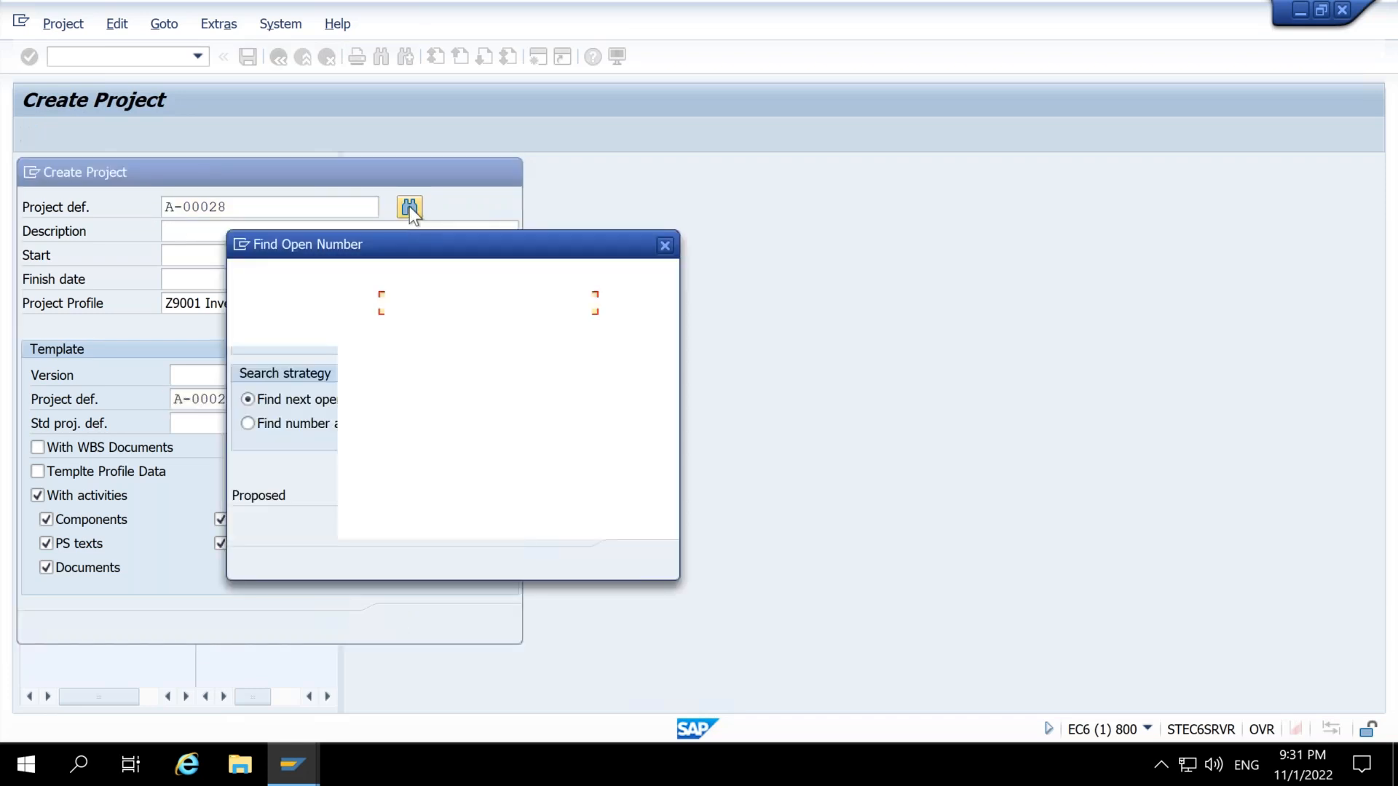
{"action": "key", "text": "Return"}
{"action": "key", "text": "Return"}
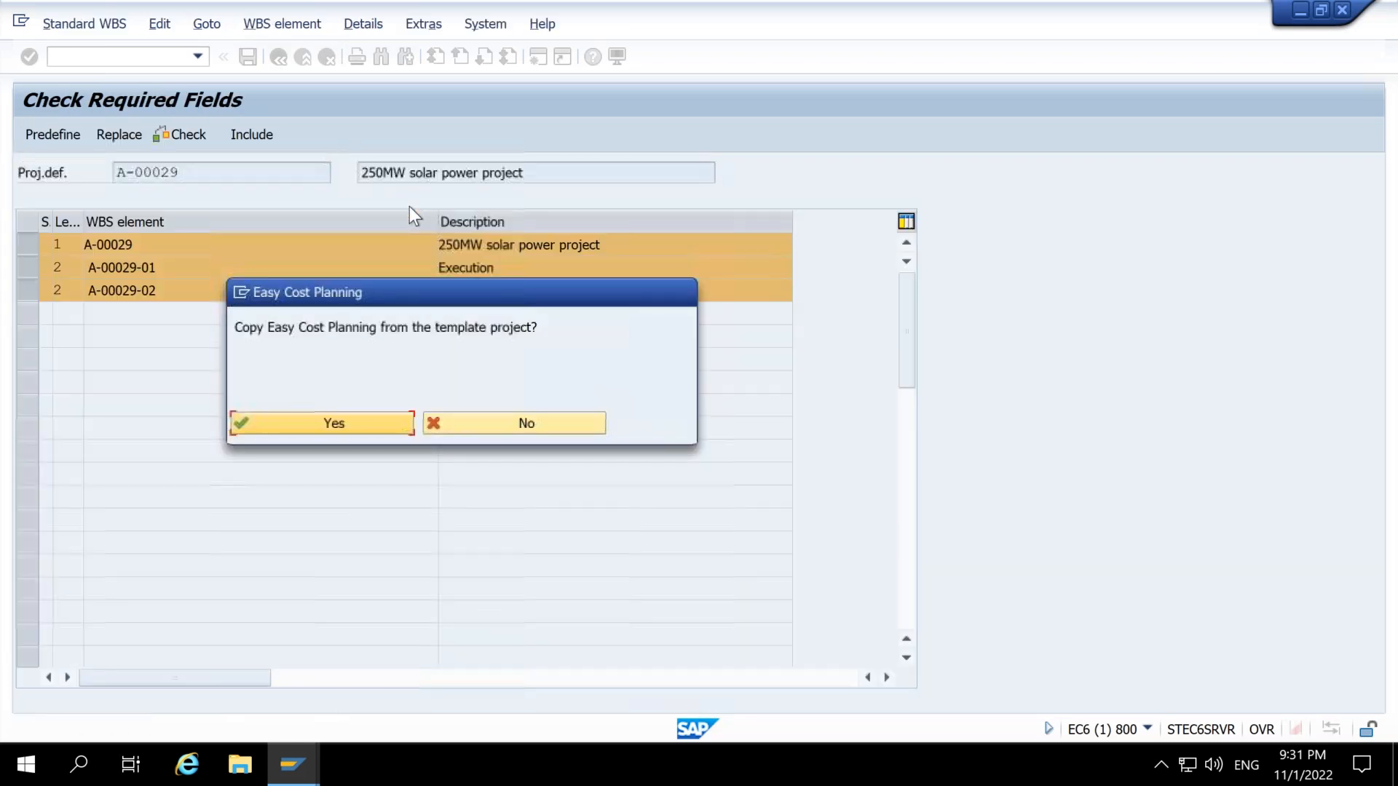
{"action": "key", "text": "Return"}
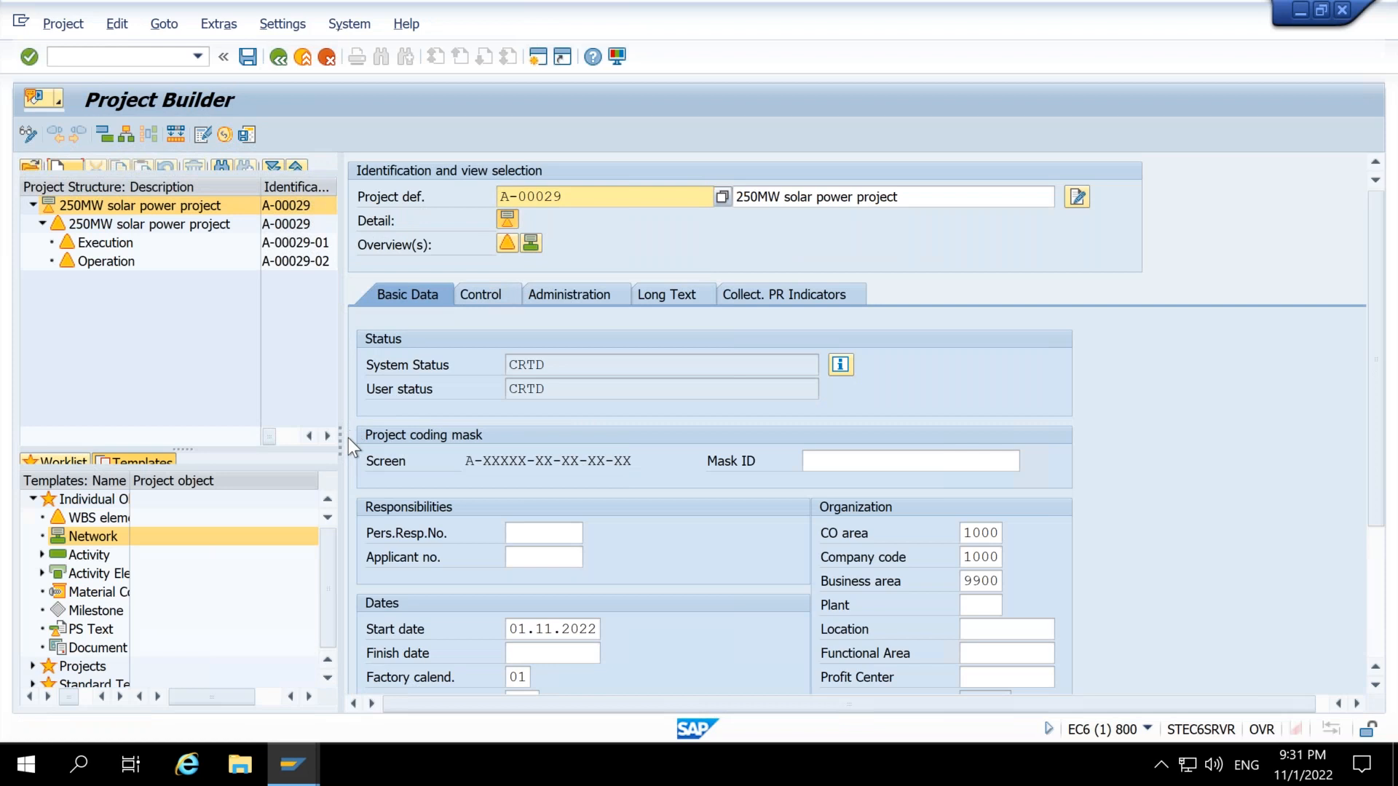
Step: Widen the project structure area and save the copied 250MW solar power project
{"action": "left_click_drag", "start_coordinate": [341, 441], "coordinate": [384, 438]}
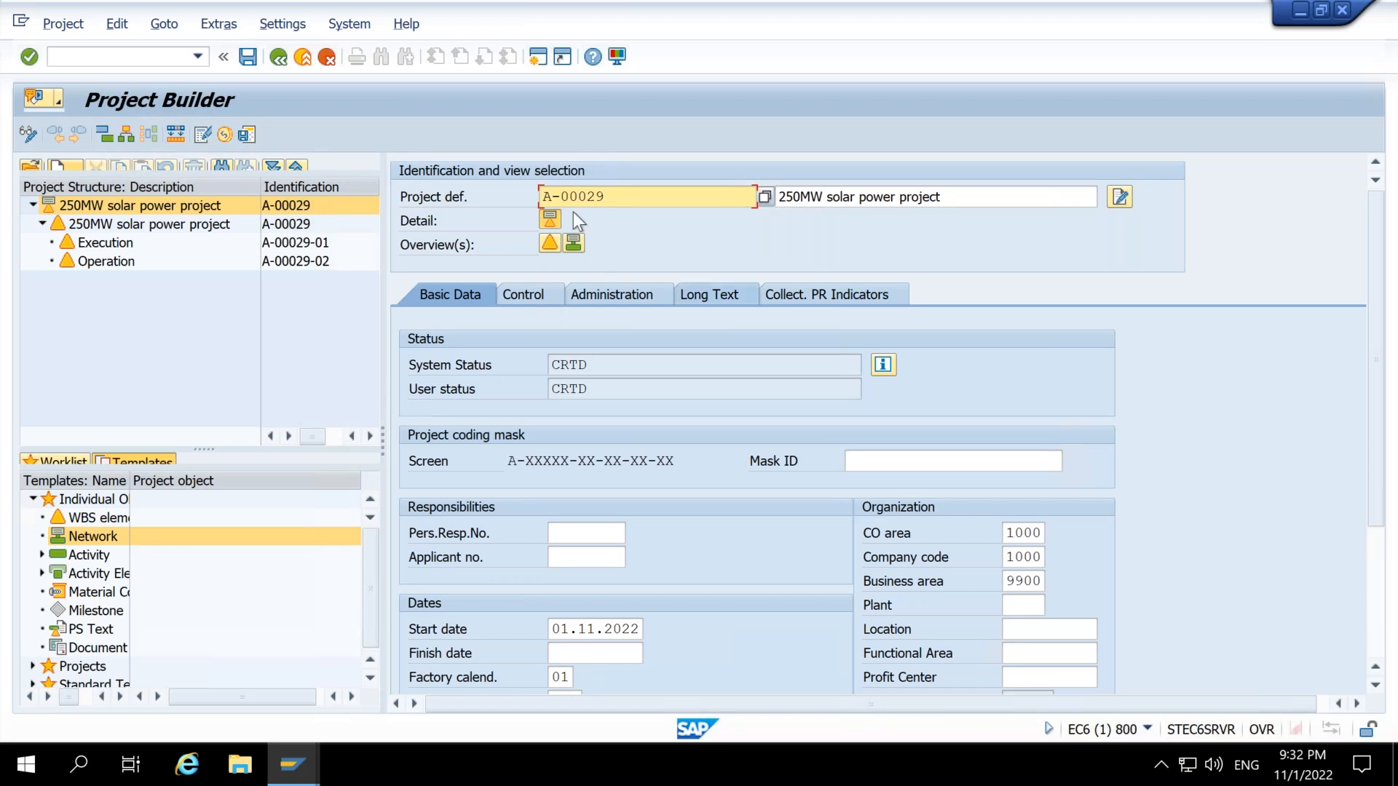
{"action": "left_click_drag", "start_coordinate": [610, 198], "coordinate": [539, 204]}
{"action": "key", "text": "ctrl+s"}
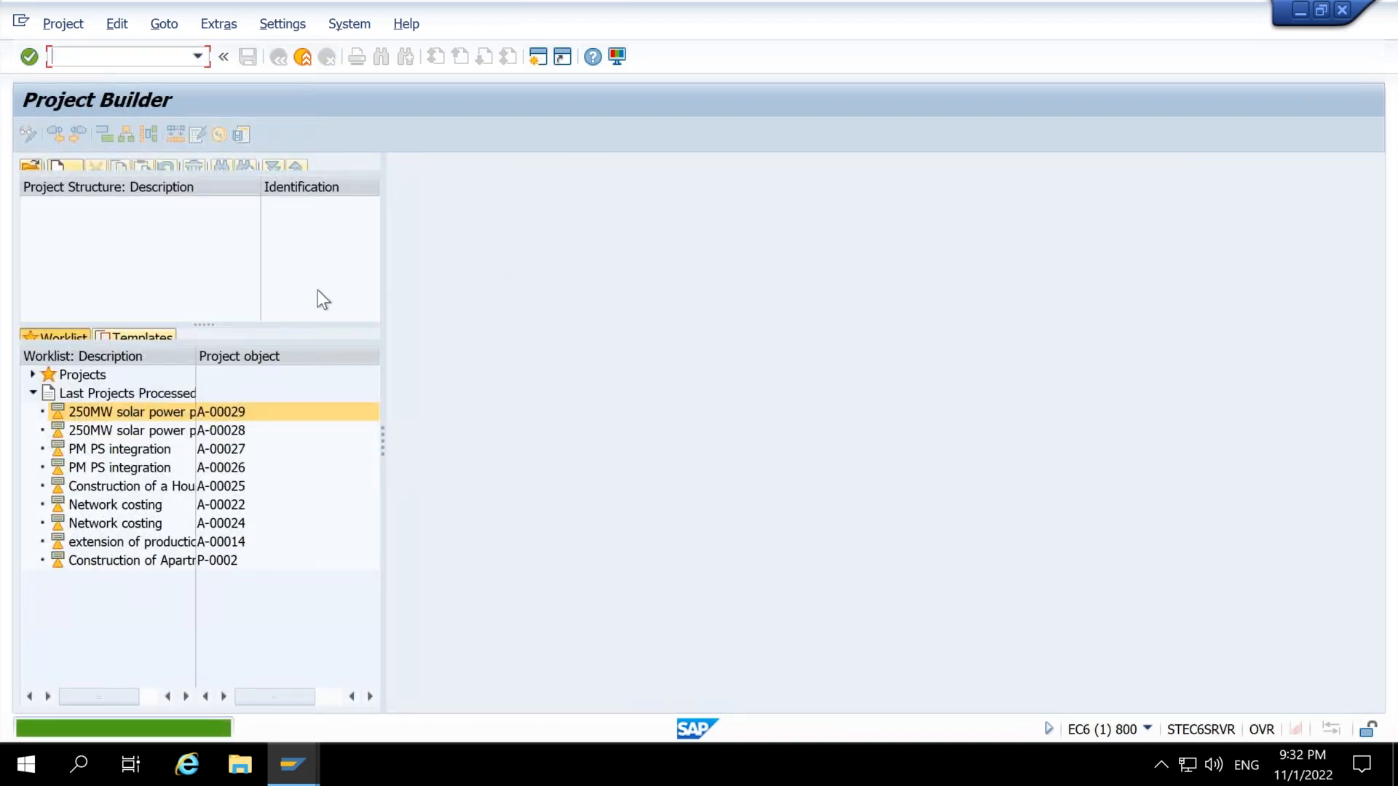
{"action": "left_click_drag", "start_coordinate": [196, 356], "coordinate": [198, 356]}
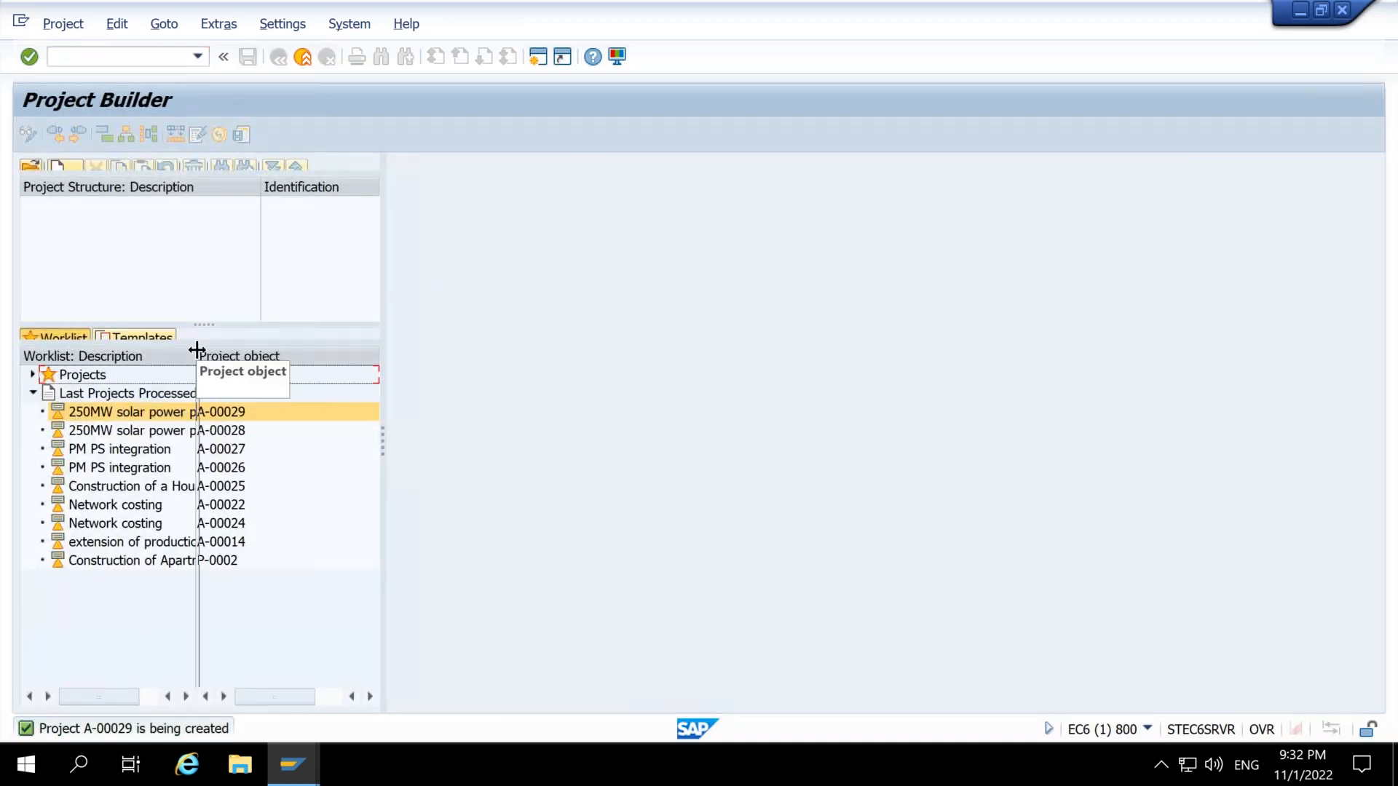
Step: Open a new SAP session and start sales order creation with transaction VA01
{"action": "left_click", "coordinate": [539, 58]}
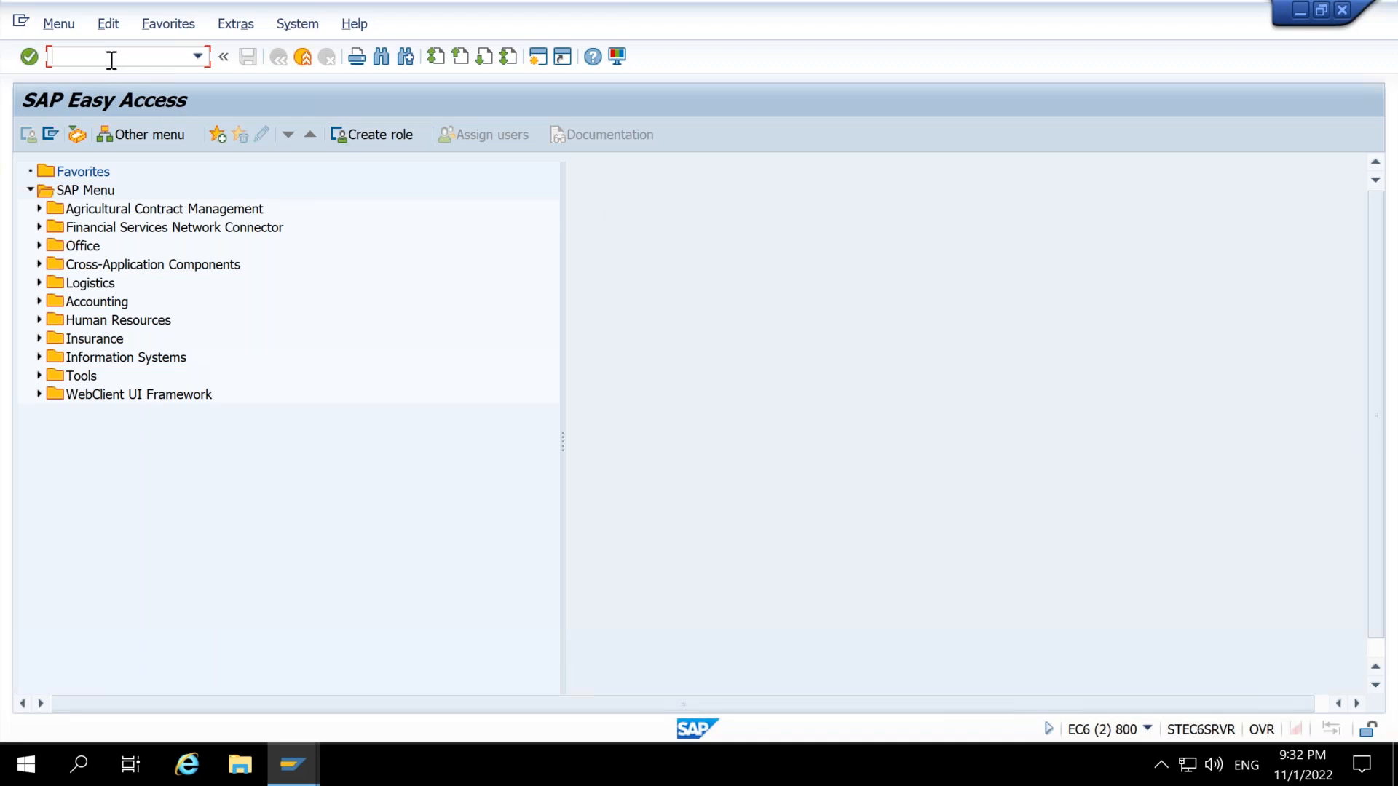
{"action": "type", "text": "Va1"}
{"action": "key", "text": "BackSpace"}
{"action": "type", "text": "01"}
{"action": "key", "text": "Return"}
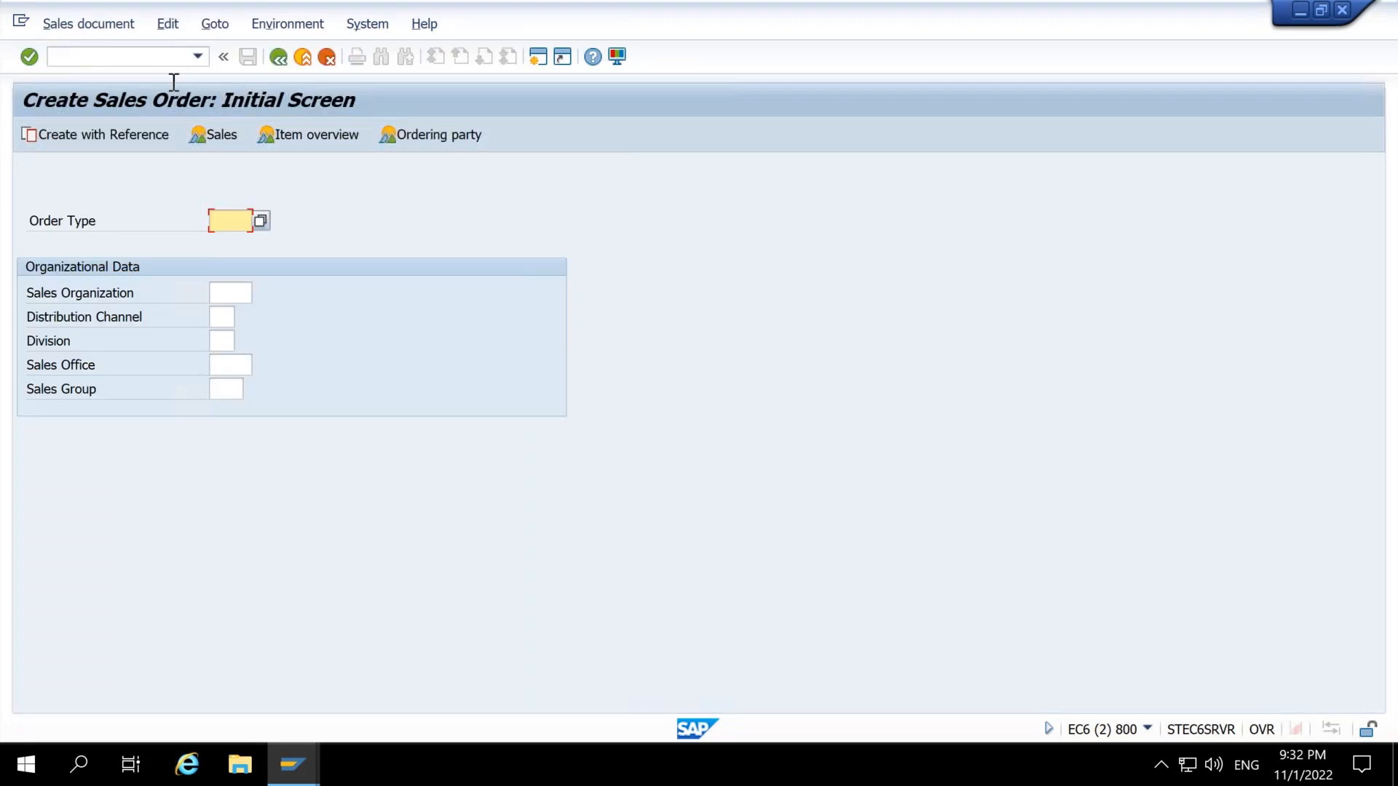
Step: Open the value list for the sales order type and look through the available sales document types for a suitable one
{"action": "left_click", "coordinate": [262, 222]}
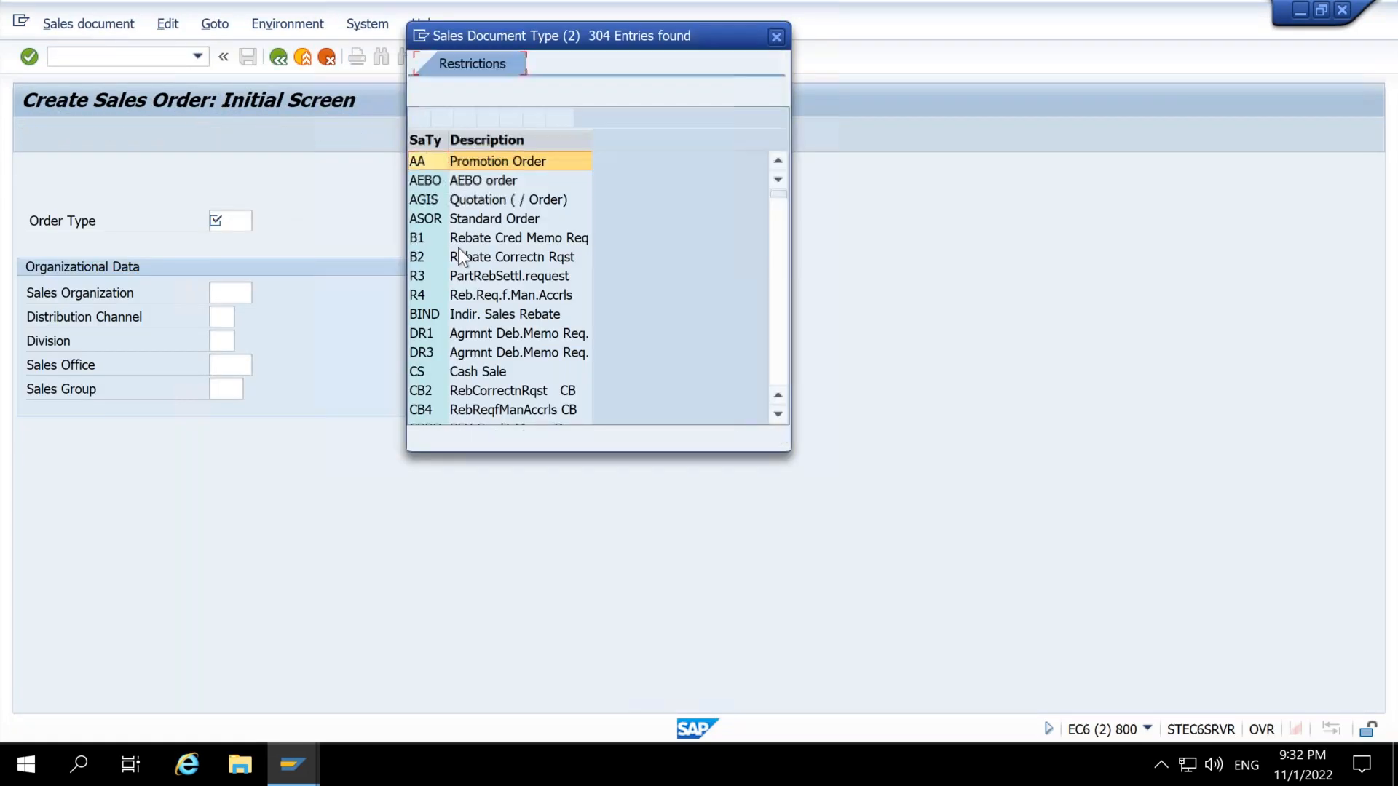
{"action": "scroll", "coordinate": [565, 299], "scroll_direction": "down", "scroll_amount": 13}
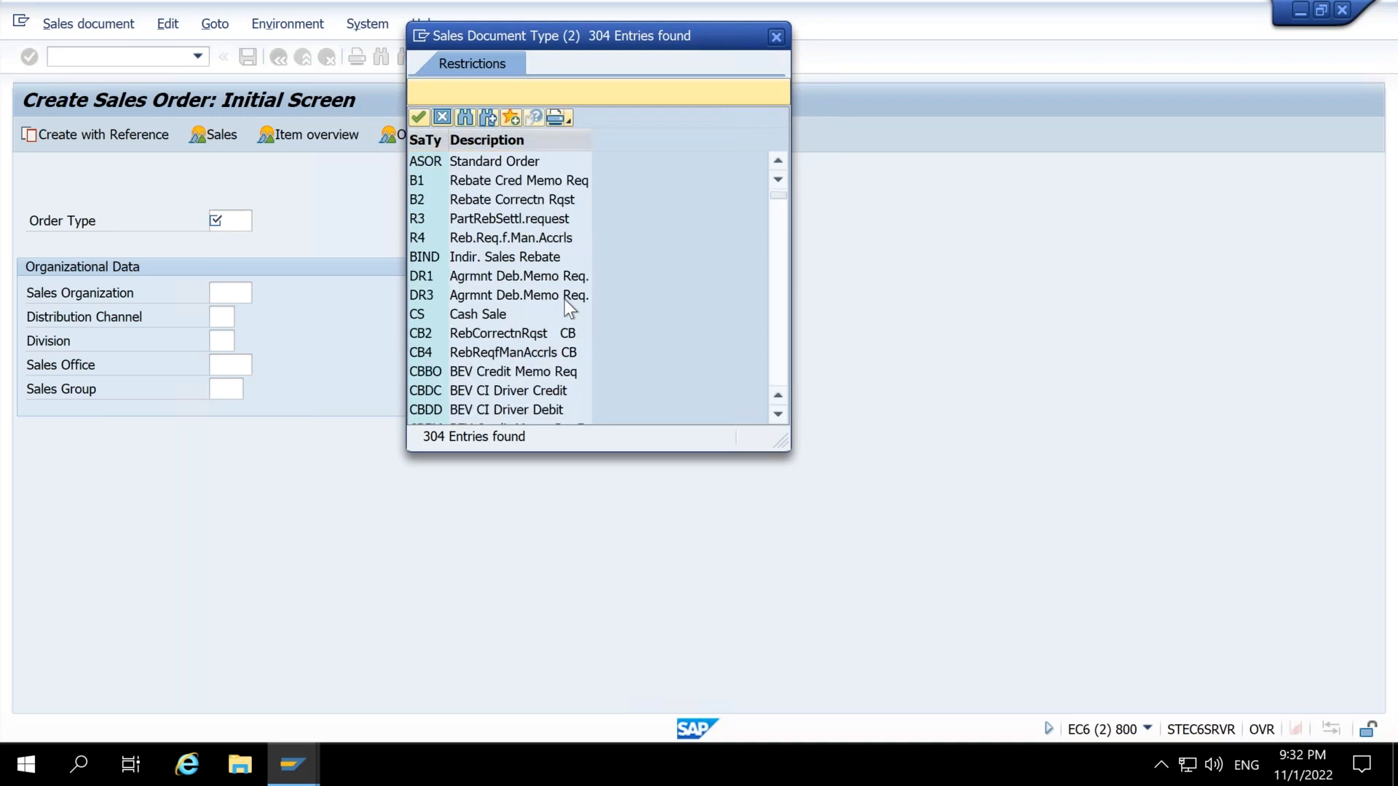
{"action": "scroll", "coordinate": [721, 228], "scroll_direction": "down", "scroll_amount": 5}
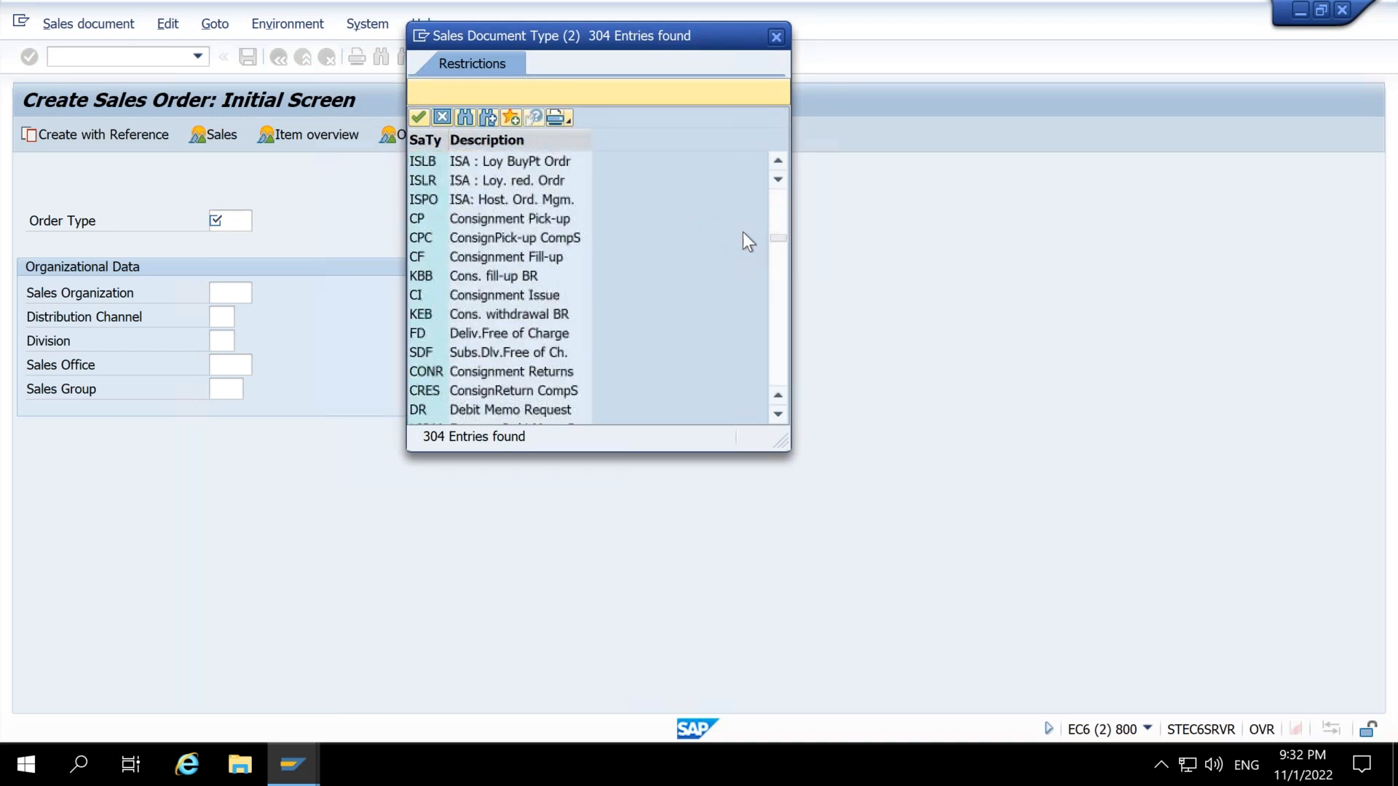
{"action": "left_click_drag", "start_coordinate": [776, 242], "coordinate": [794, 399]}
{"action": "scroll", "coordinate": [610, 342], "scroll_direction": "up", "scroll_amount": 10}
{"action": "left_click_drag", "start_coordinate": [777, 359], "coordinate": [776, 162]}
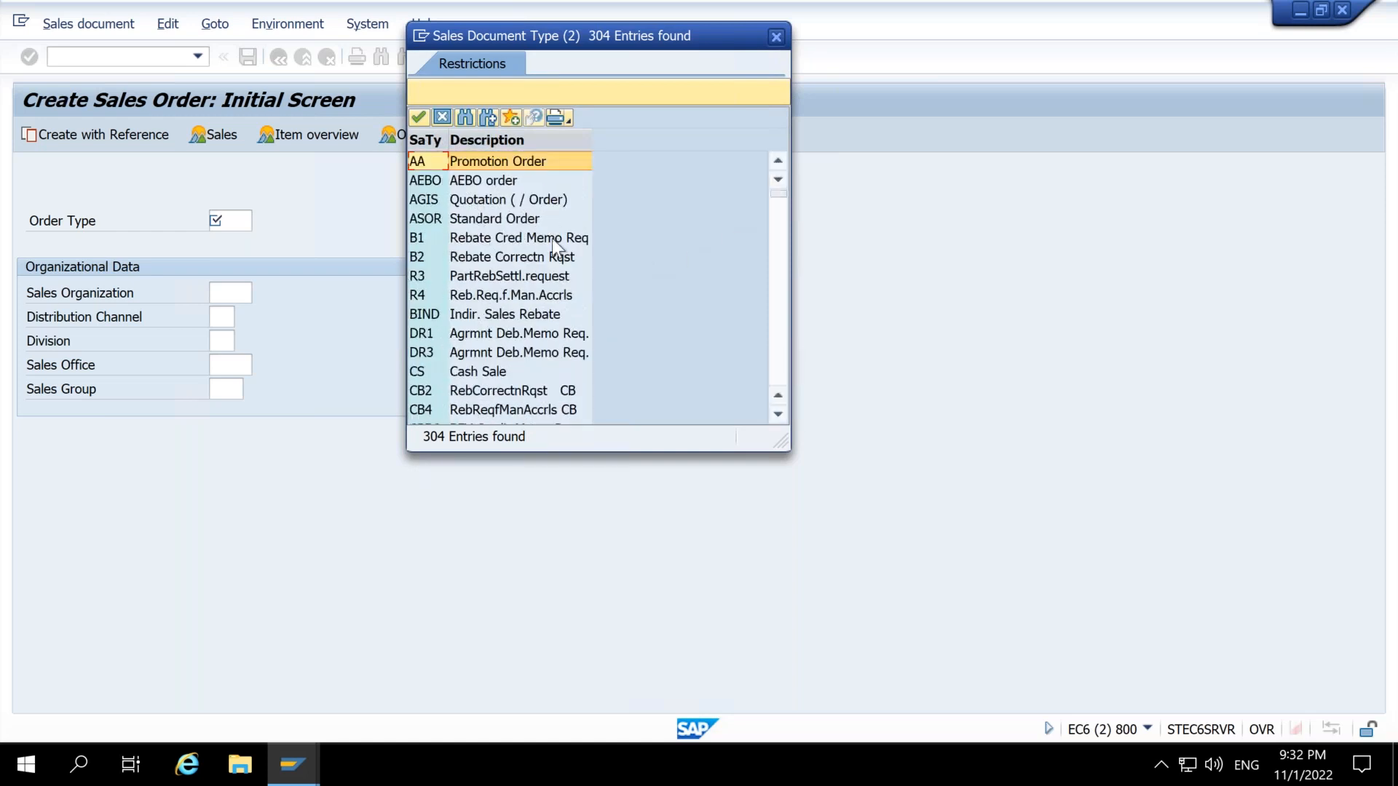
{"action": "scroll", "coordinate": [554, 247], "scroll_direction": "down", "scroll_amount": 4}
{"action": "scroll", "coordinate": [553, 255], "scroll_direction": "up", "scroll_amount": 2}
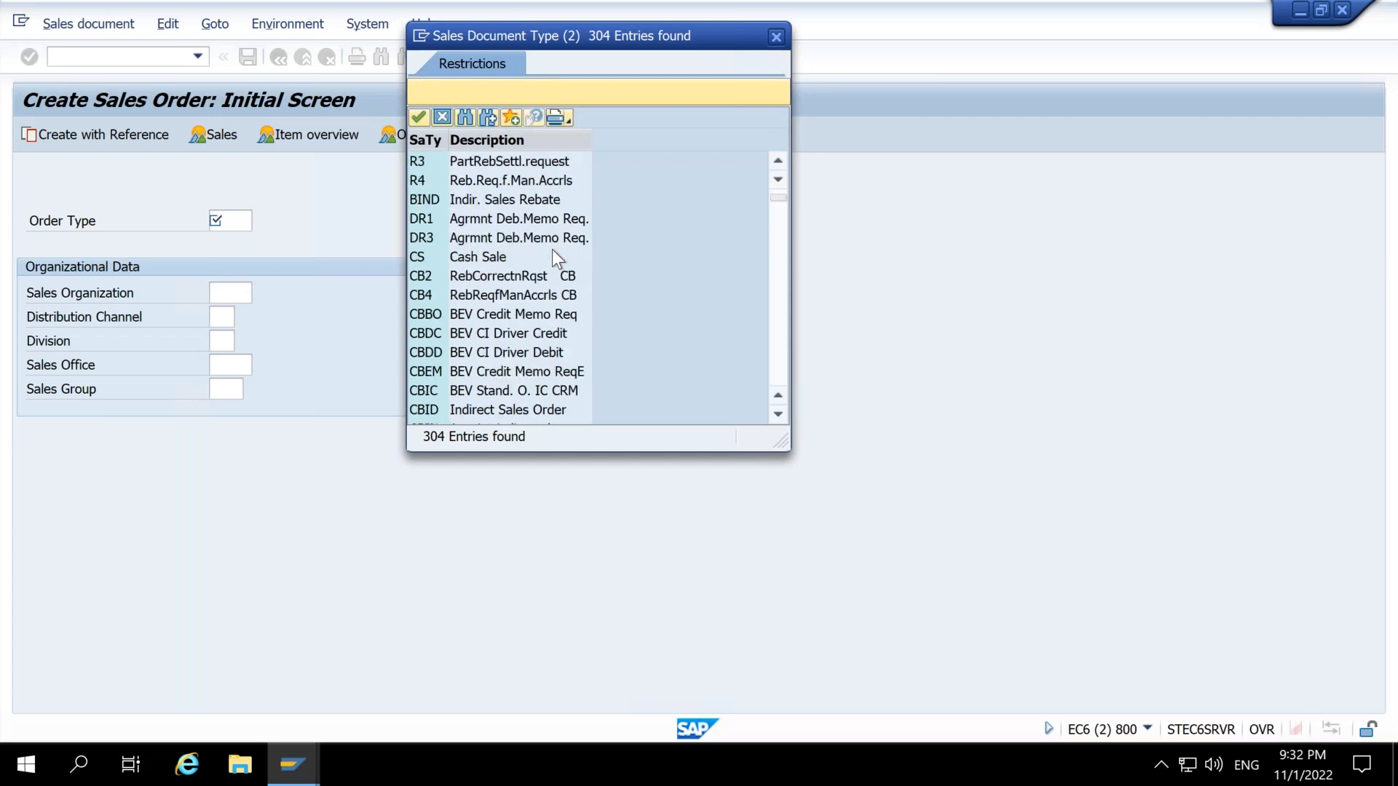
{"action": "scroll", "coordinate": [553, 254], "scroll_direction": "down", "scroll_amount": 1}
{"action": "scroll", "coordinate": [554, 251], "scroll_direction": "down", "scroll_amount": 8}
{"action": "scroll", "coordinate": [553, 251], "scroll_direction": "up", "scroll_amount": 2}
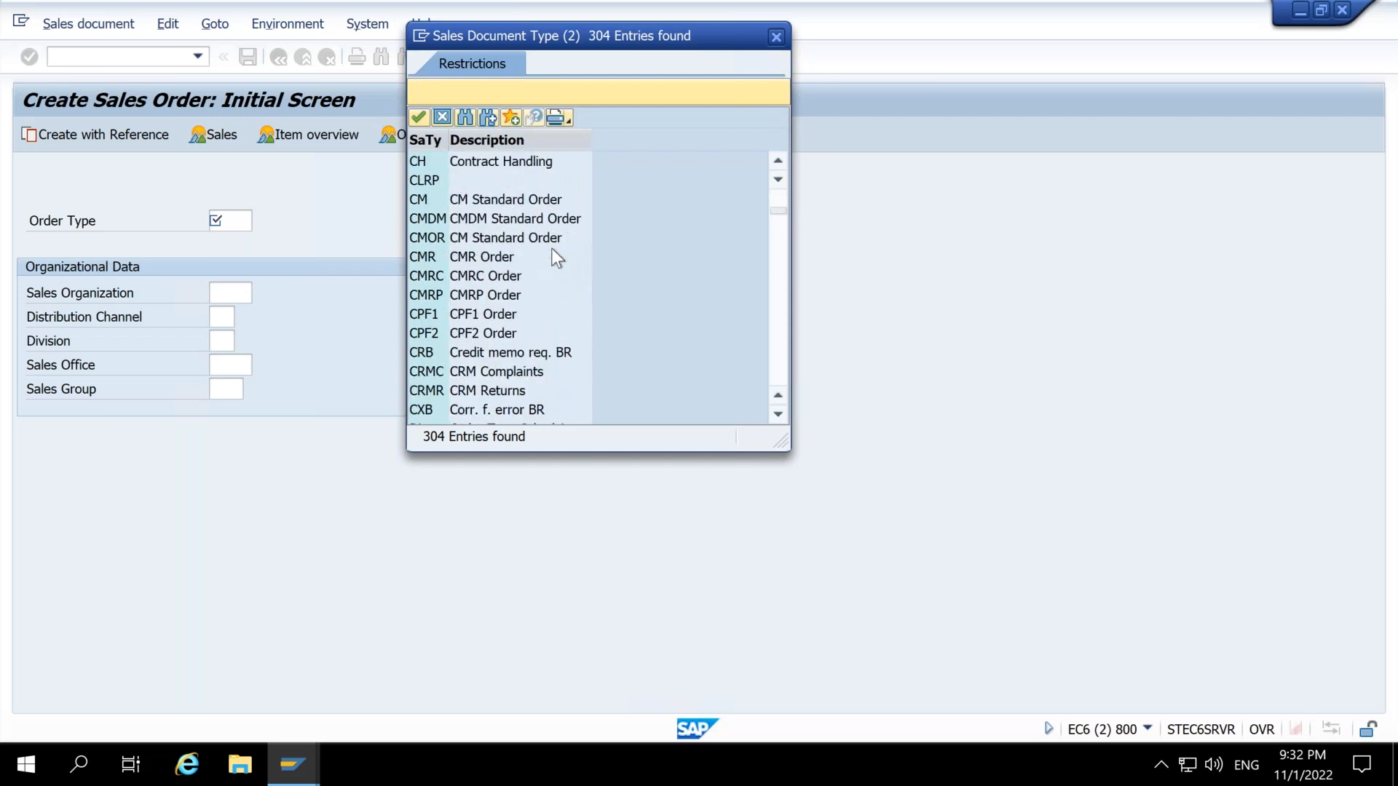
{"action": "scroll", "coordinate": [552, 246], "scroll_direction": "down", "scroll_amount": 8}
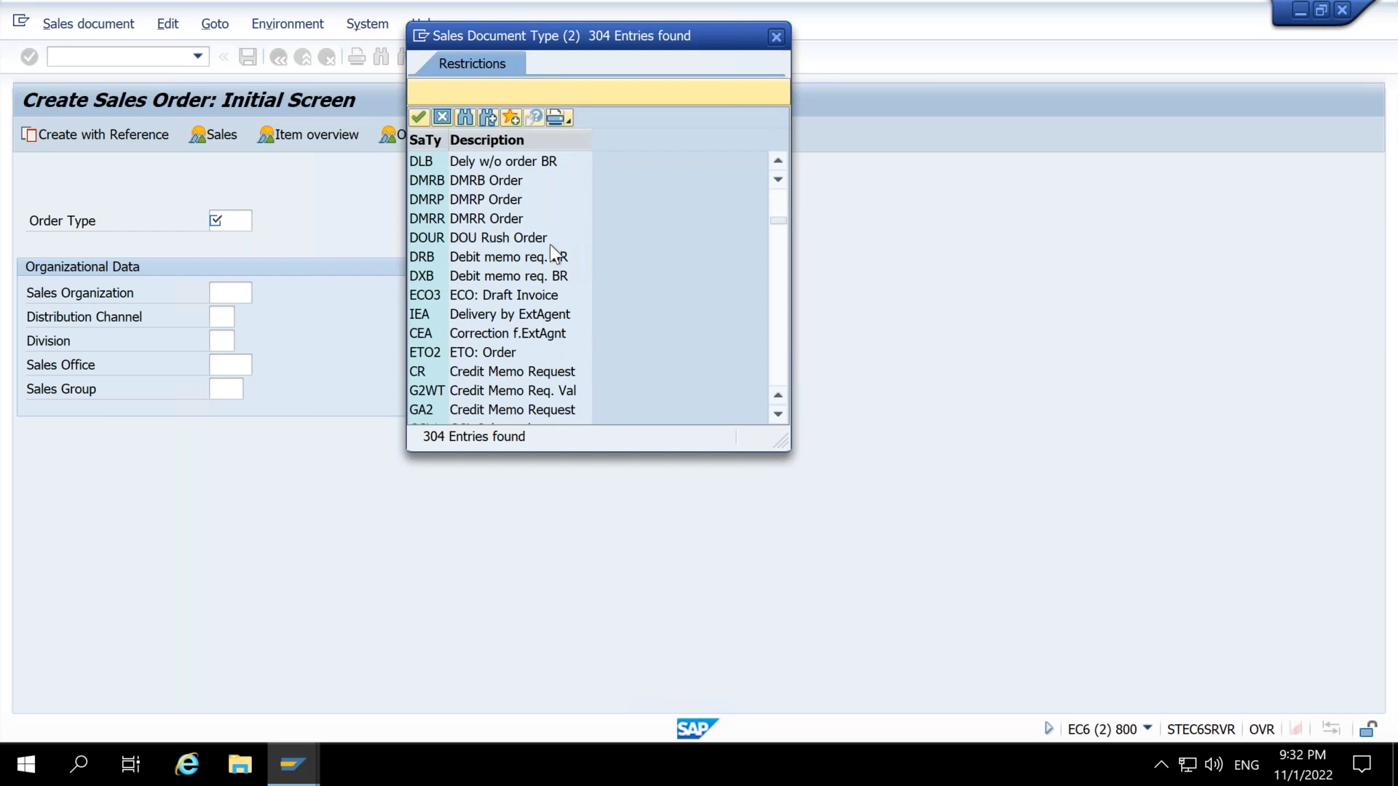
{"action": "scroll", "coordinate": [548, 241], "scroll_direction": "down", "scroll_amount": 12}
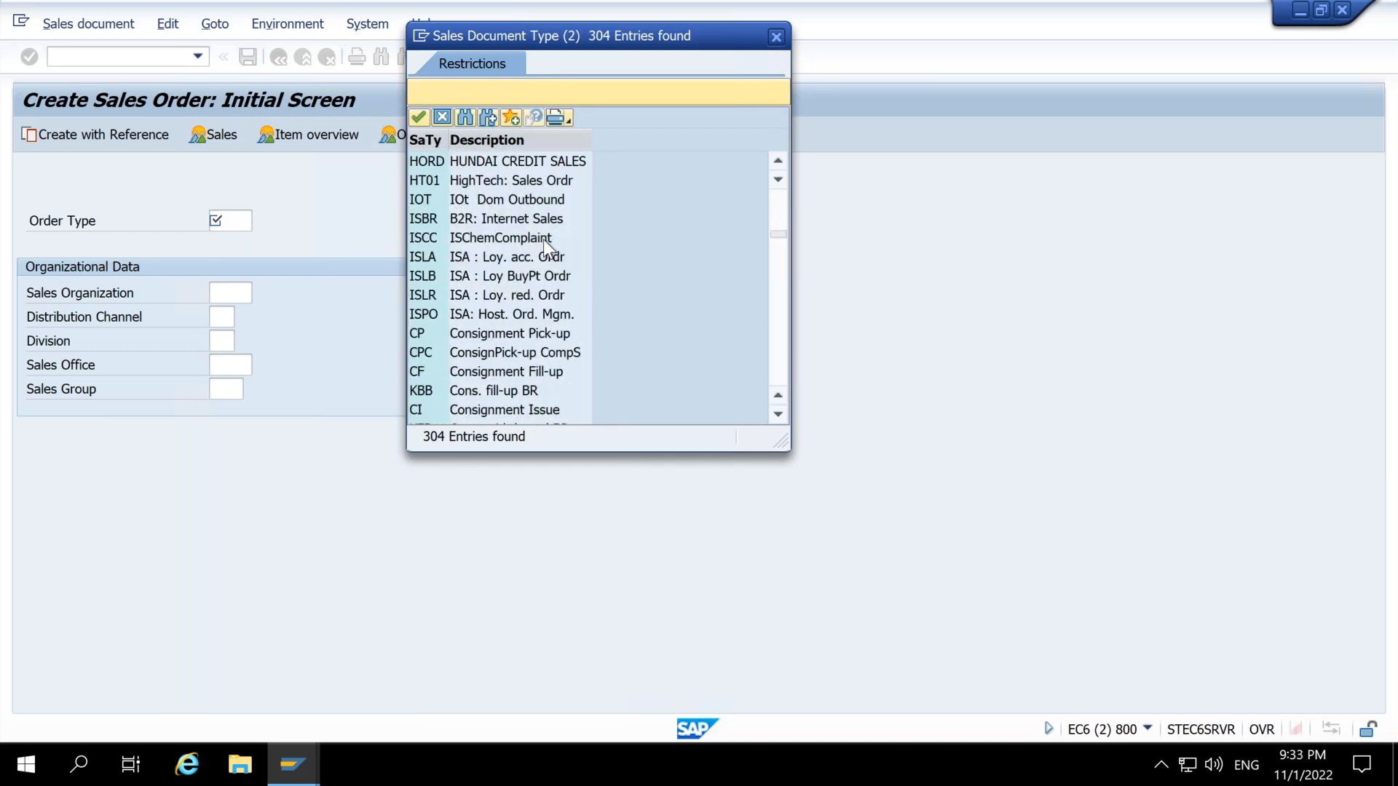
{"action": "scroll", "coordinate": [543, 239], "scroll_direction": "down", "scroll_amount": 10}
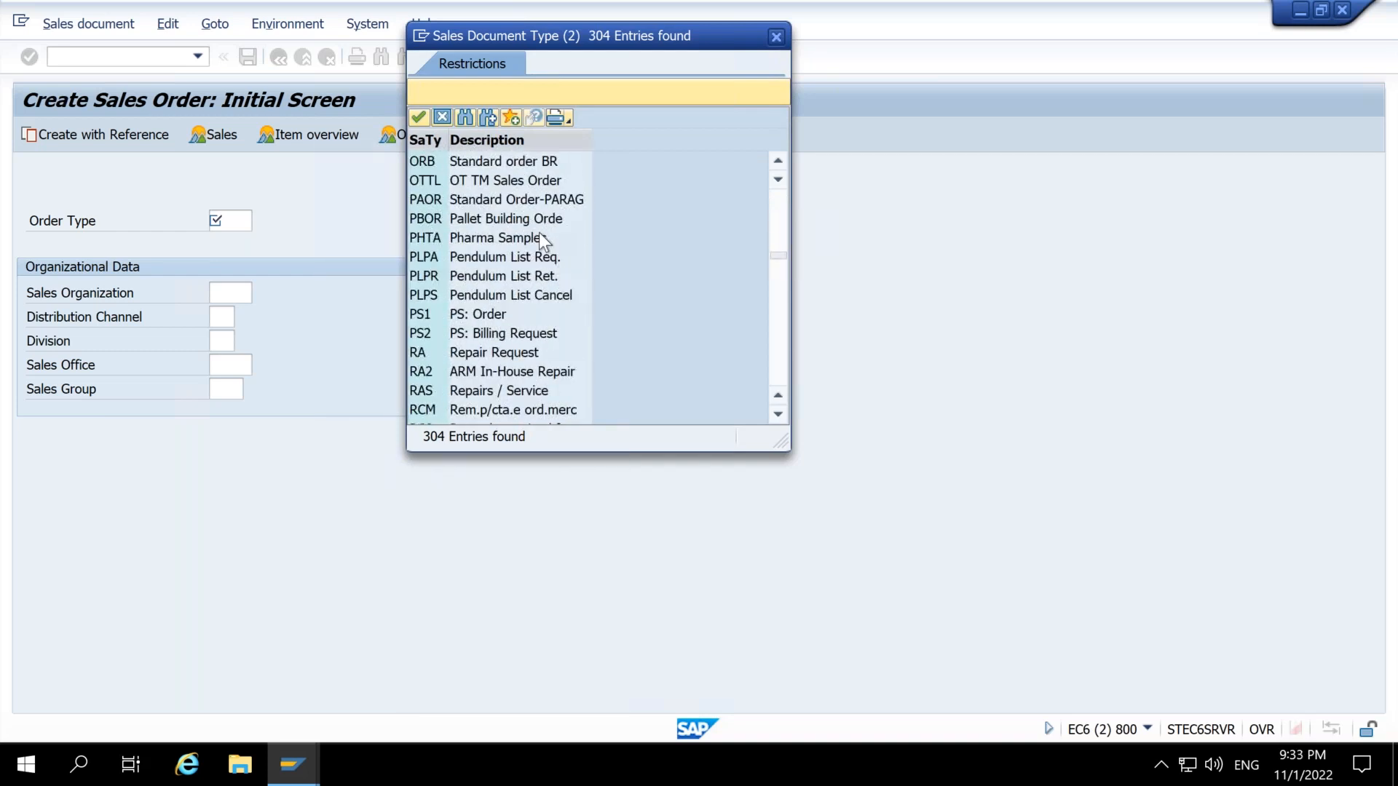
{"action": "scroll", "coordinate": [541, 240], "scroll_direction": "down", "scroll_amount": 6}
{"action": "scroll", "coordinate": [535, 240], "scroll_direction": "down", "scroll_amount": 6}
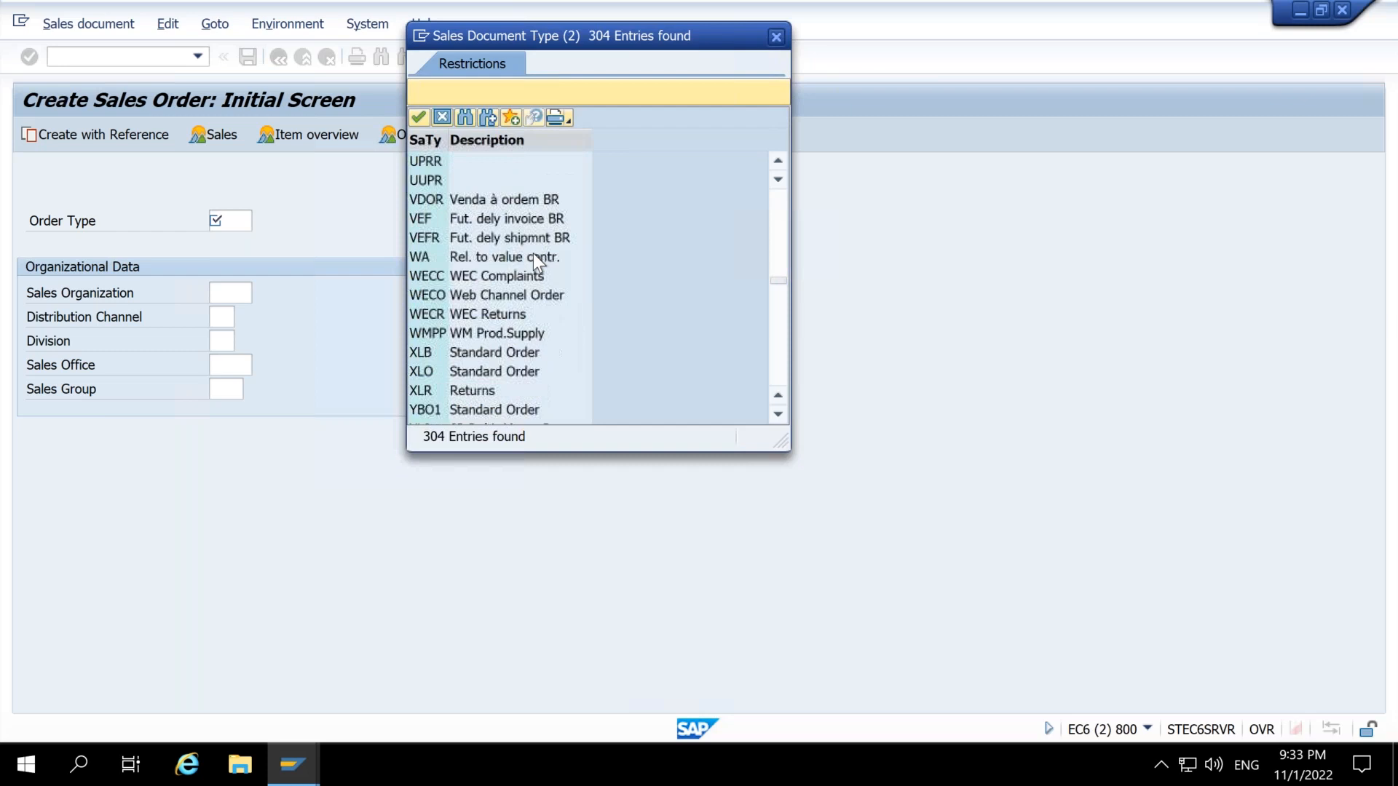
{"action": "scroll", "coordinate": [533, 254], "scroll_direction": "down", "scroll_amount": 6}
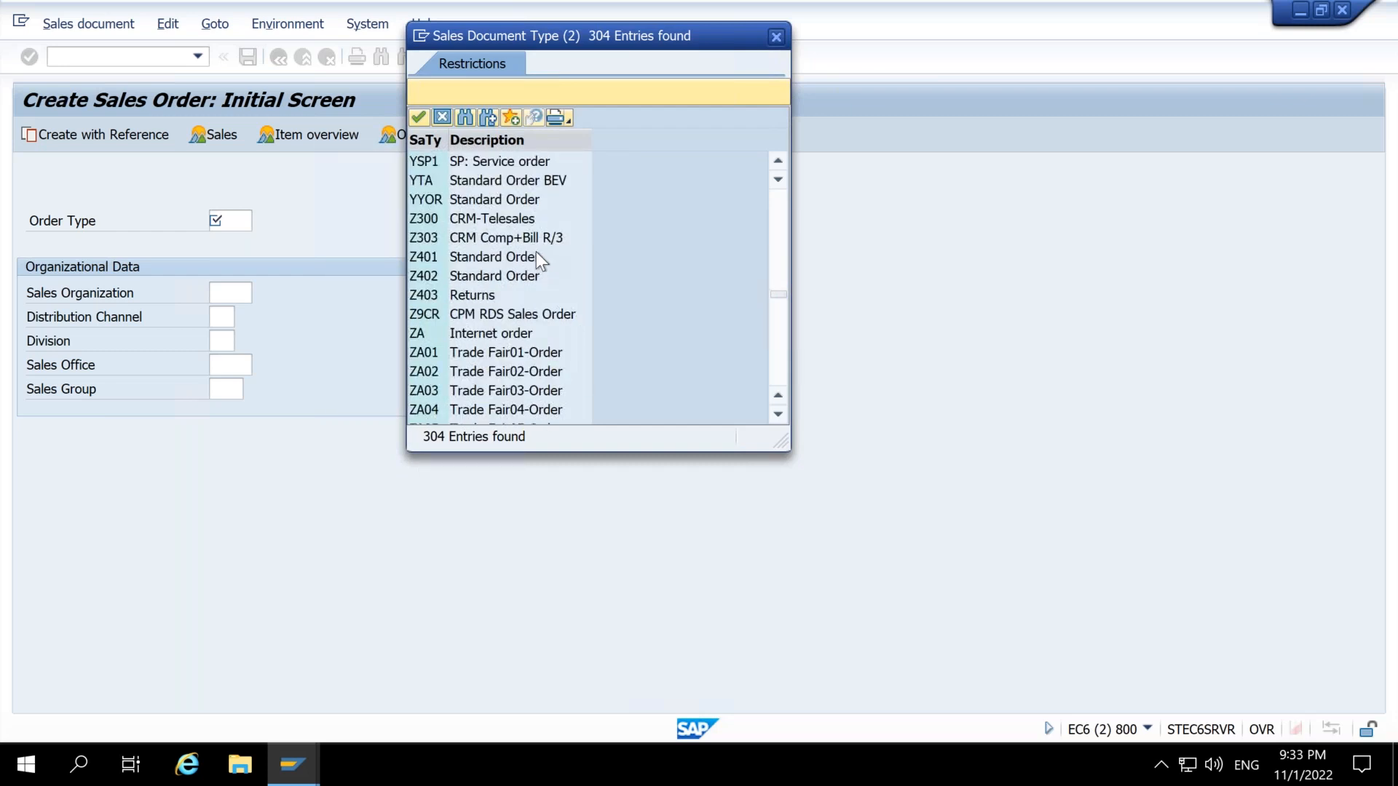
{"action": "scroll", "coordinate": [536, 252], "scroll_direction": "down", "scroll_amount": 13}
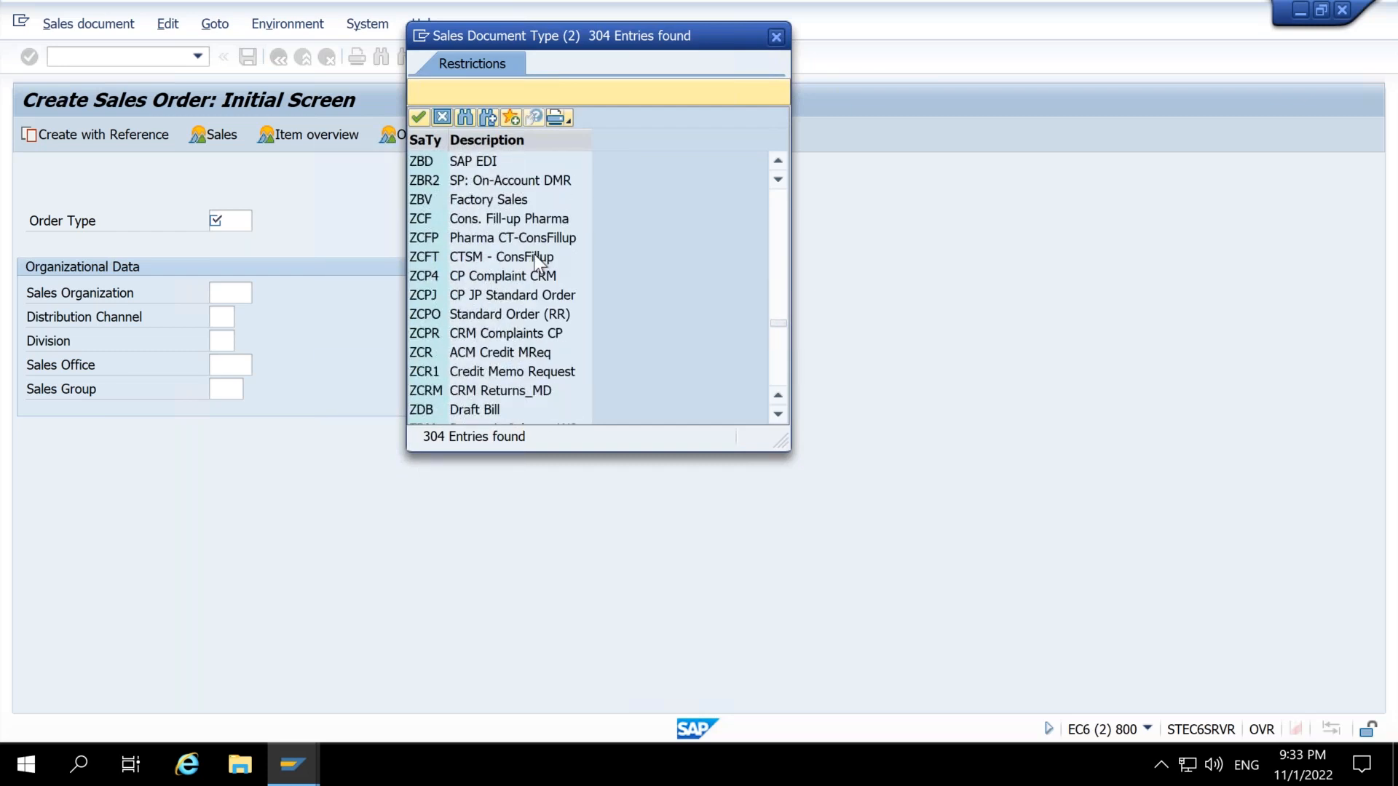
{"action": "scroll", "coordinate": [535, 259], "scroll_direction": "down", "scroll_amount": 2}
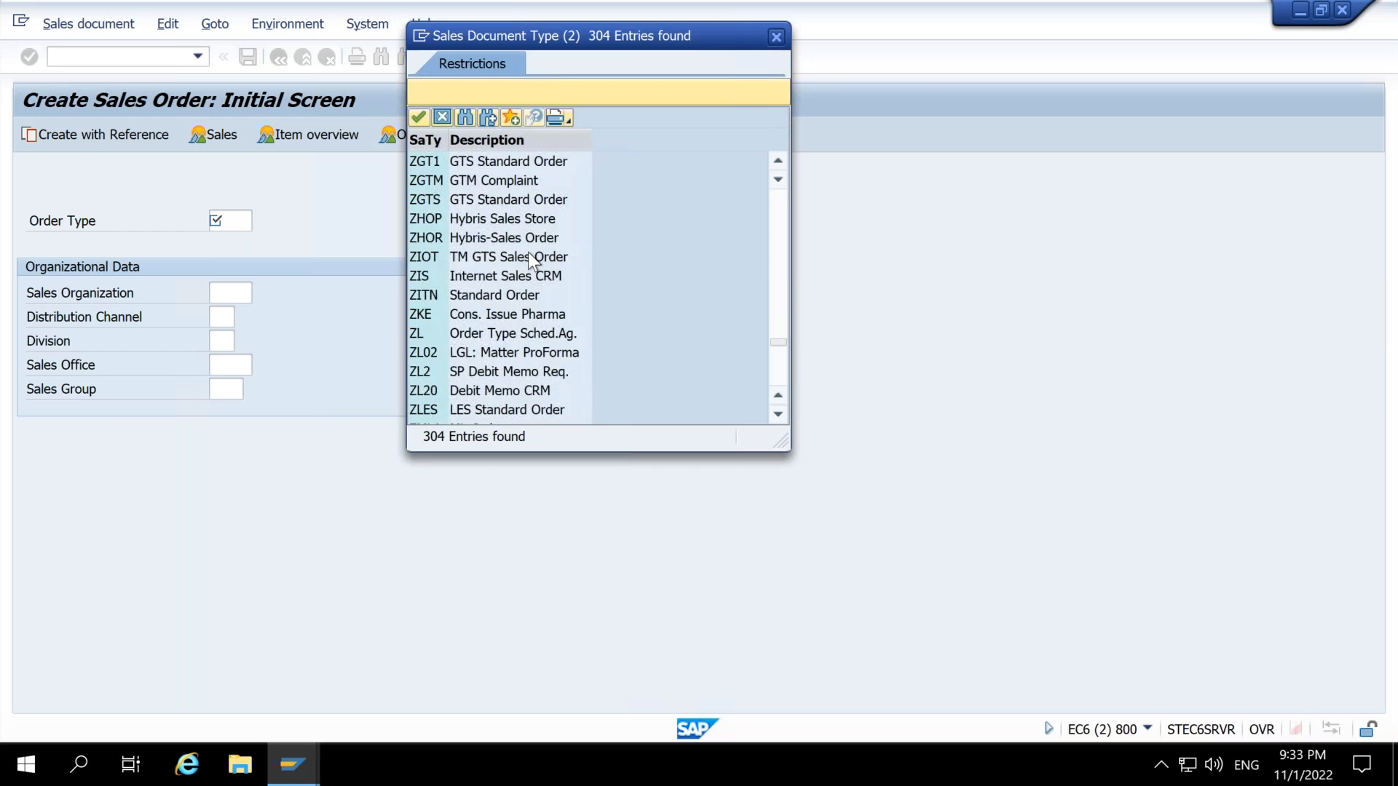
{"action": "scroll", "coordinate": [528, 252], "scroll_direction": "down", "scroll_amount": 7}
{"action": "scroll", "coordinate": [525, 252], "scroll_direction": "down", "scroll_amount": 5}
{"action": "scroll", "coordinate": [513, 256], "scroll_direction": "down", "scroll_amount": 9}
{"action": "left_click_drag", "start_coordinate": [777, 390], "coordinate": [782, 183]}
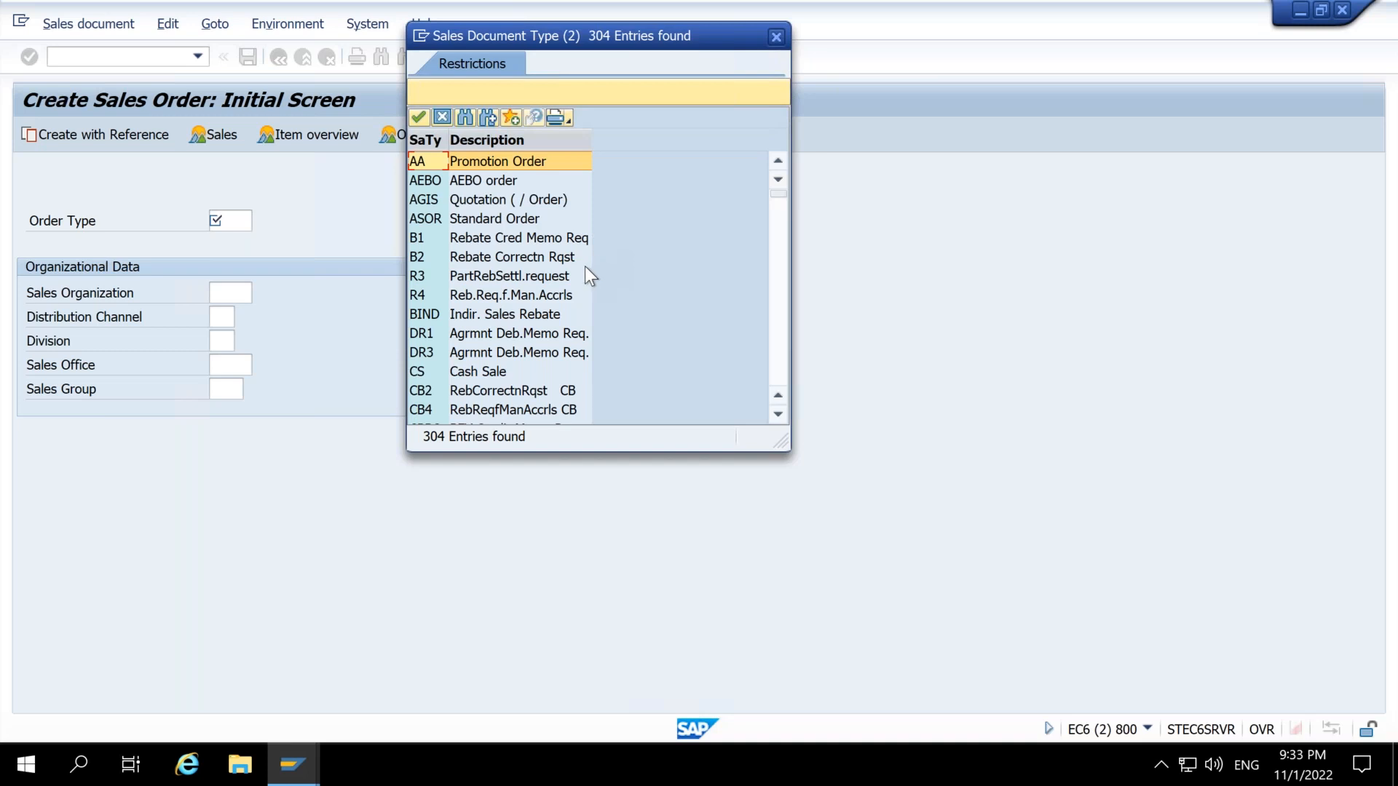
{"action": "scroll", "coordinate": [587, 269], "scroll_direction": "down", "scroll_amount": 2}
{"action": "scroll", "coordinate": [583, 266], "scroll_direction": "down", "scroll_amount": 6}
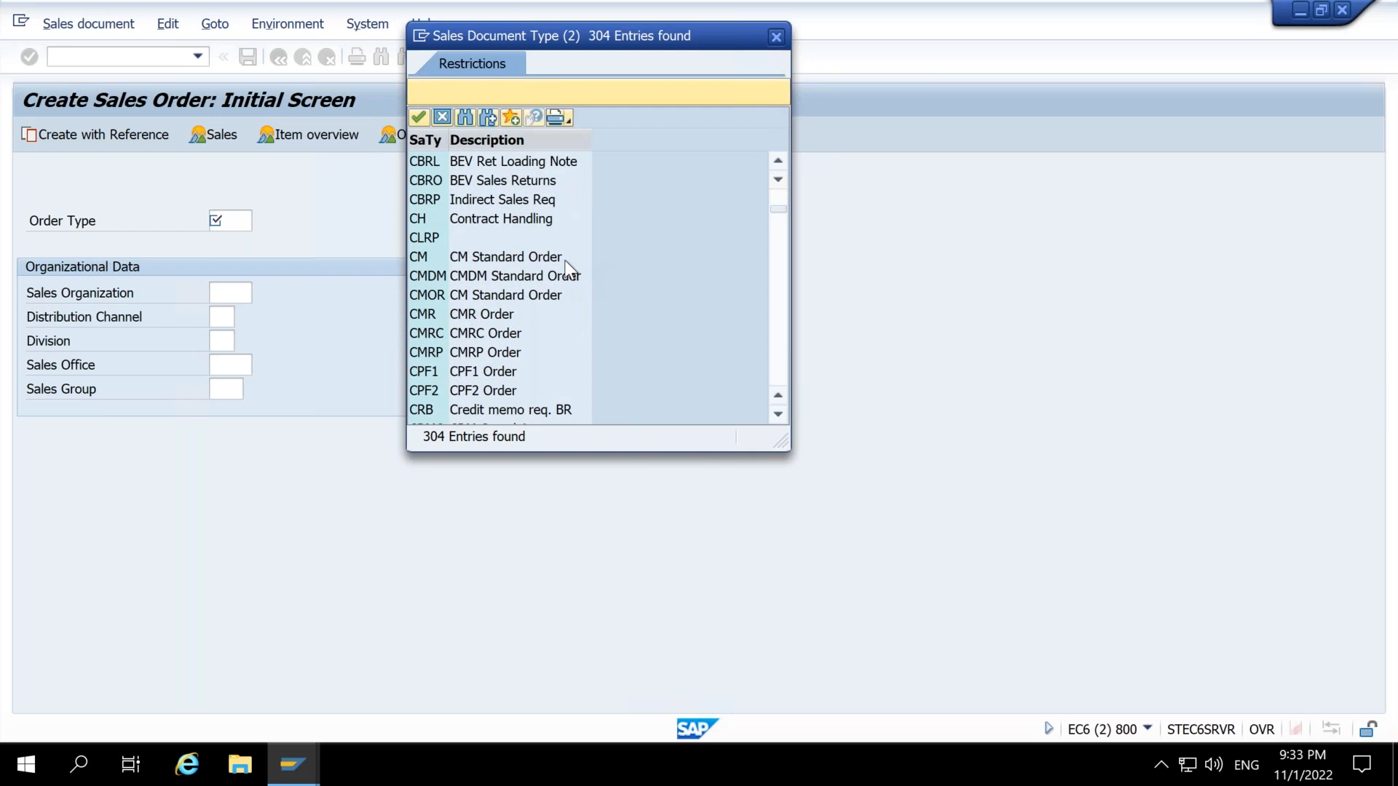
{"action": "scroll", "coordinate": [565, 261], "scroll_direction": "down", "scroll_amount": 8}
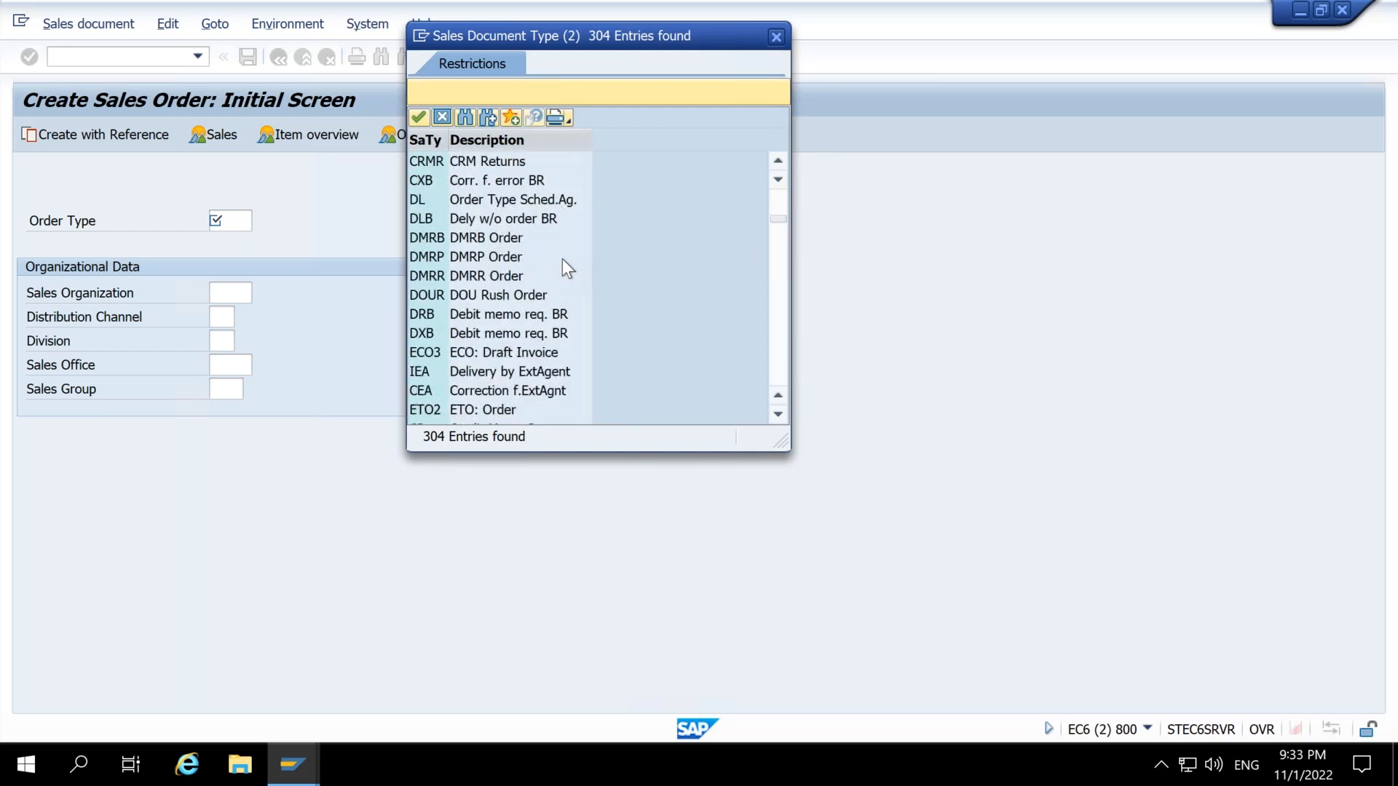
{"action": "scroll", "coordinate": [559, 256], "scroll_direction": "down", "scroll_amount": 8}
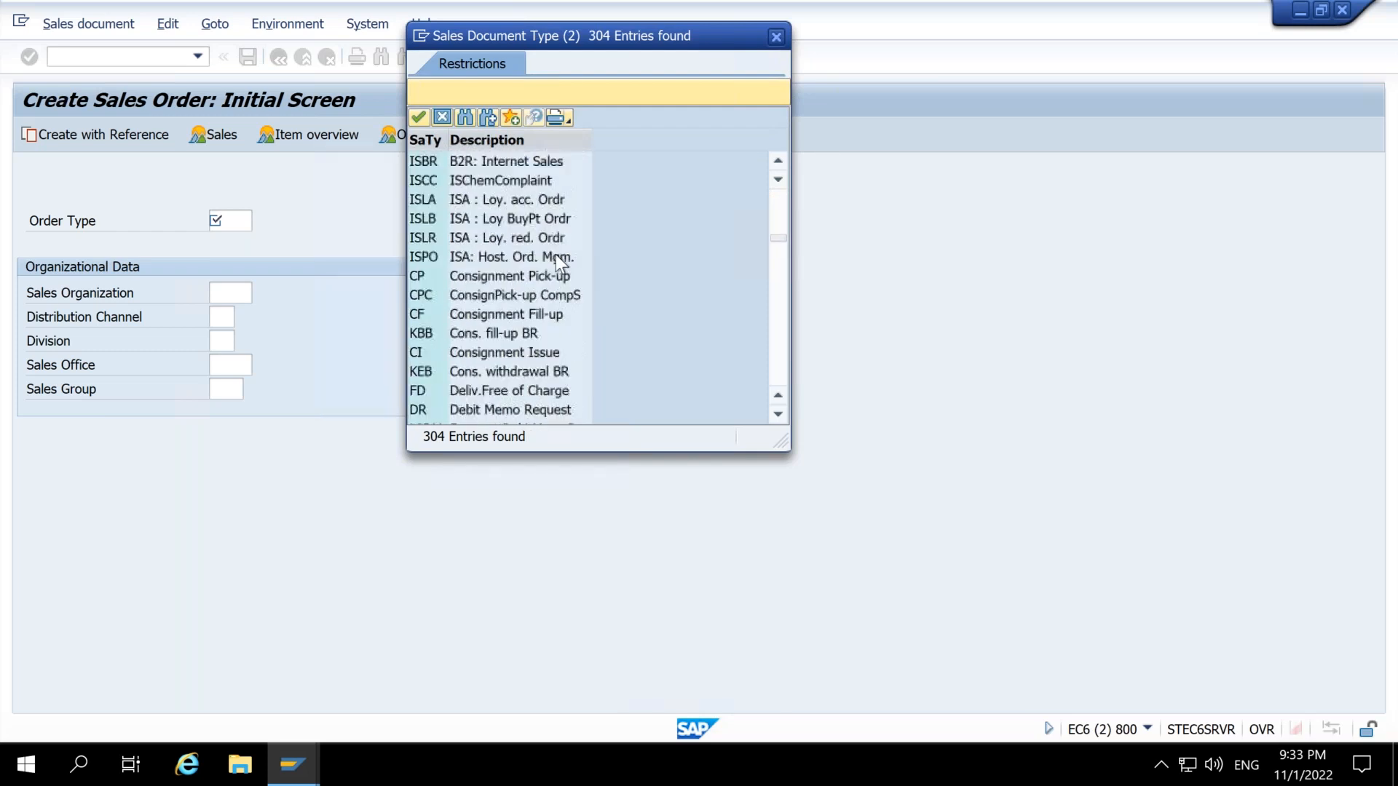
{"action": "scroll", "coordinate": [559, 260], "scroll_direction": "up", "scroll_amount": 2}
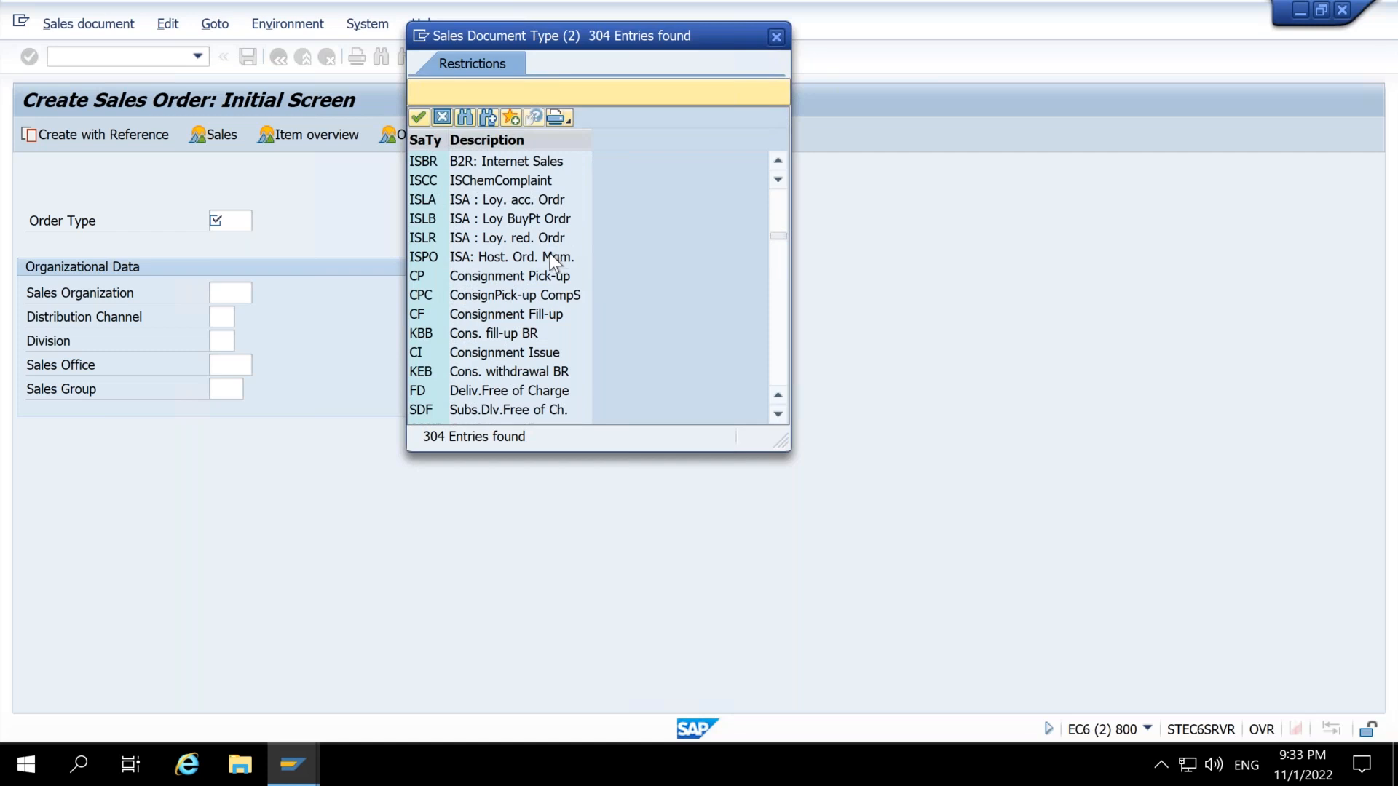
{"action": "scroll", "coordinate": [549, 252], "scroll_direction": "down", "scroll_amount": 2}
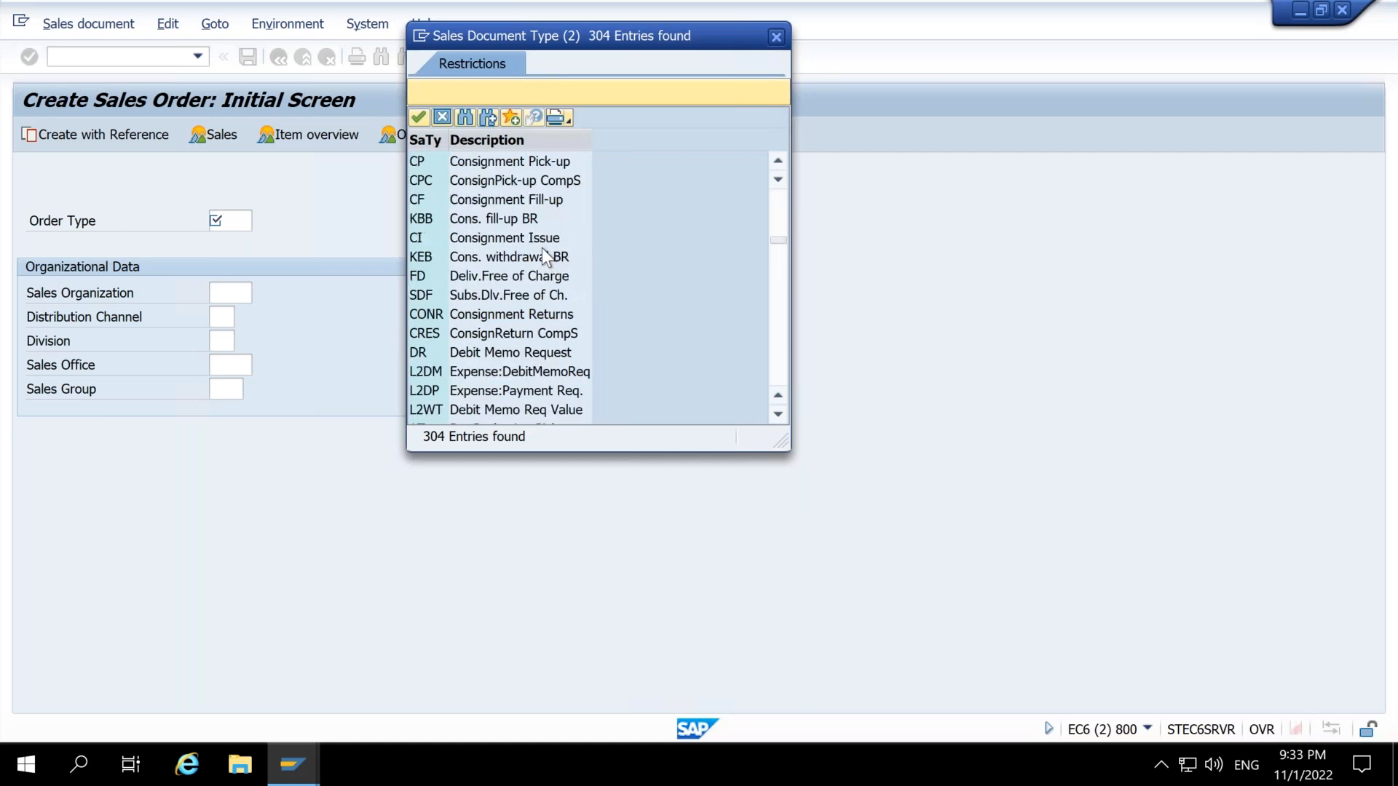
{"action": "scroll", "coordinate": [540, 247], "scroll_direction": "down", "scroll_amount": 5}
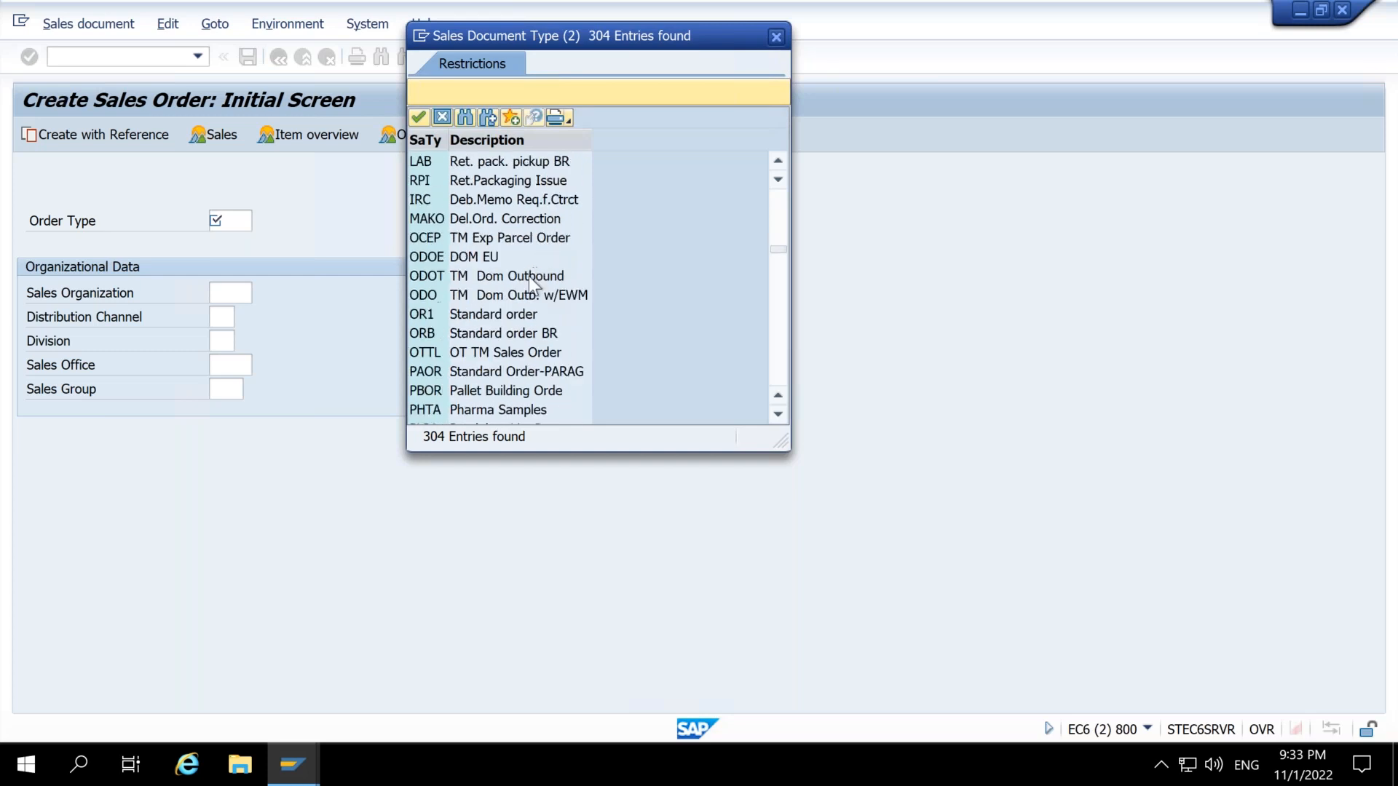
{"action": "scroll", "coordinate": [535, 262], "scroll_direction": "down", "scroll_amount": 4}
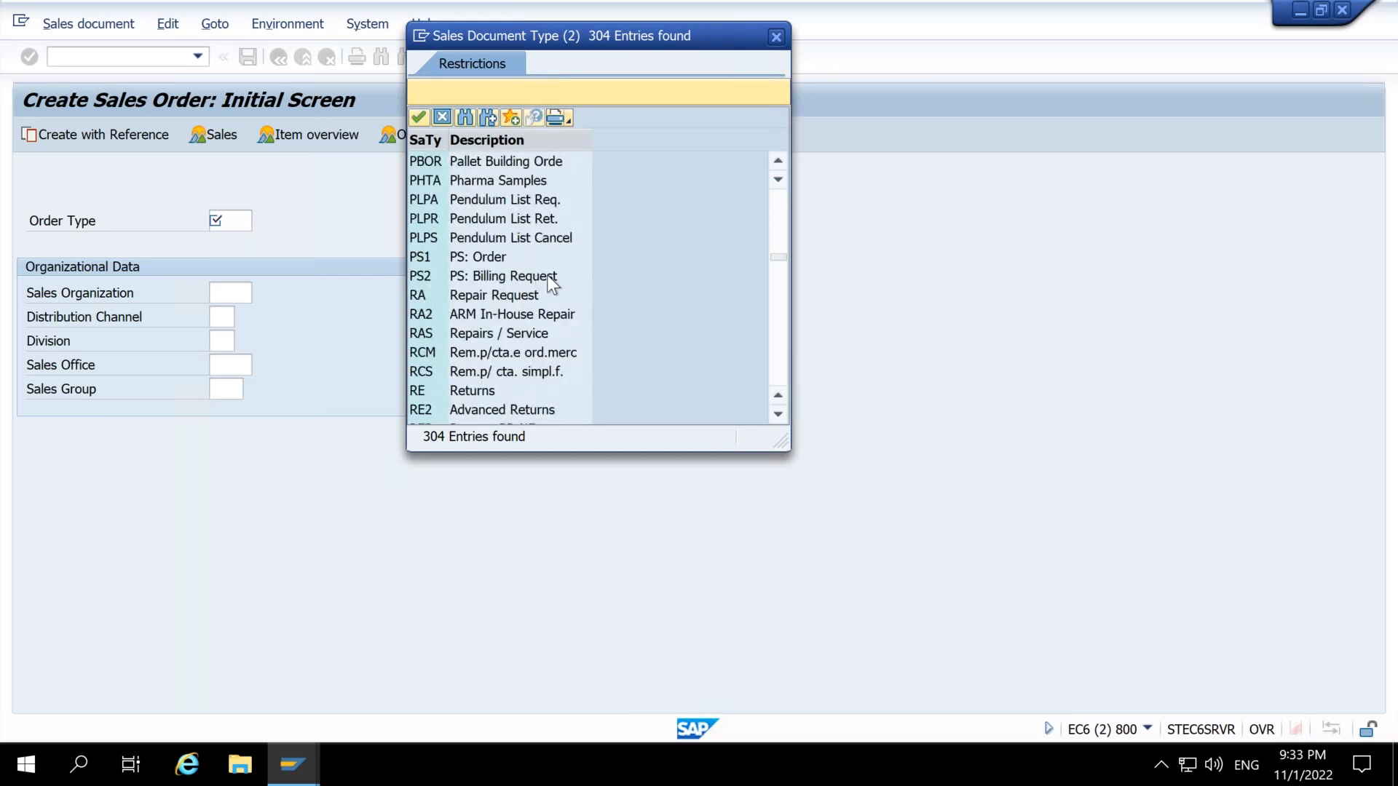
{"action": "scroll", "coordinate": [553, 282], "scroll_direction": "down", "scroll_amount": 2}
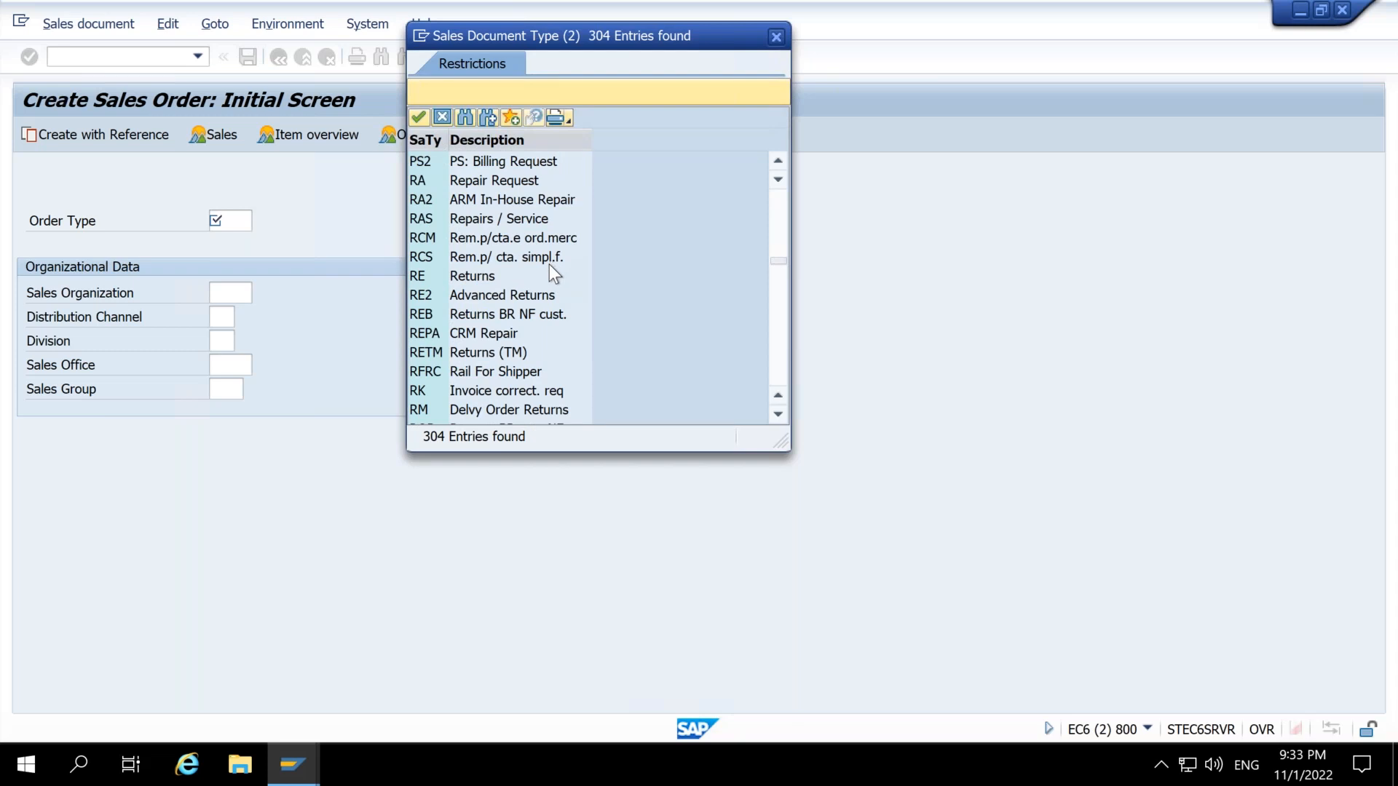
{"action": "scroll", "coordinate": [550, 267], "scroll_direction": "down", "scroll_amount": 4}
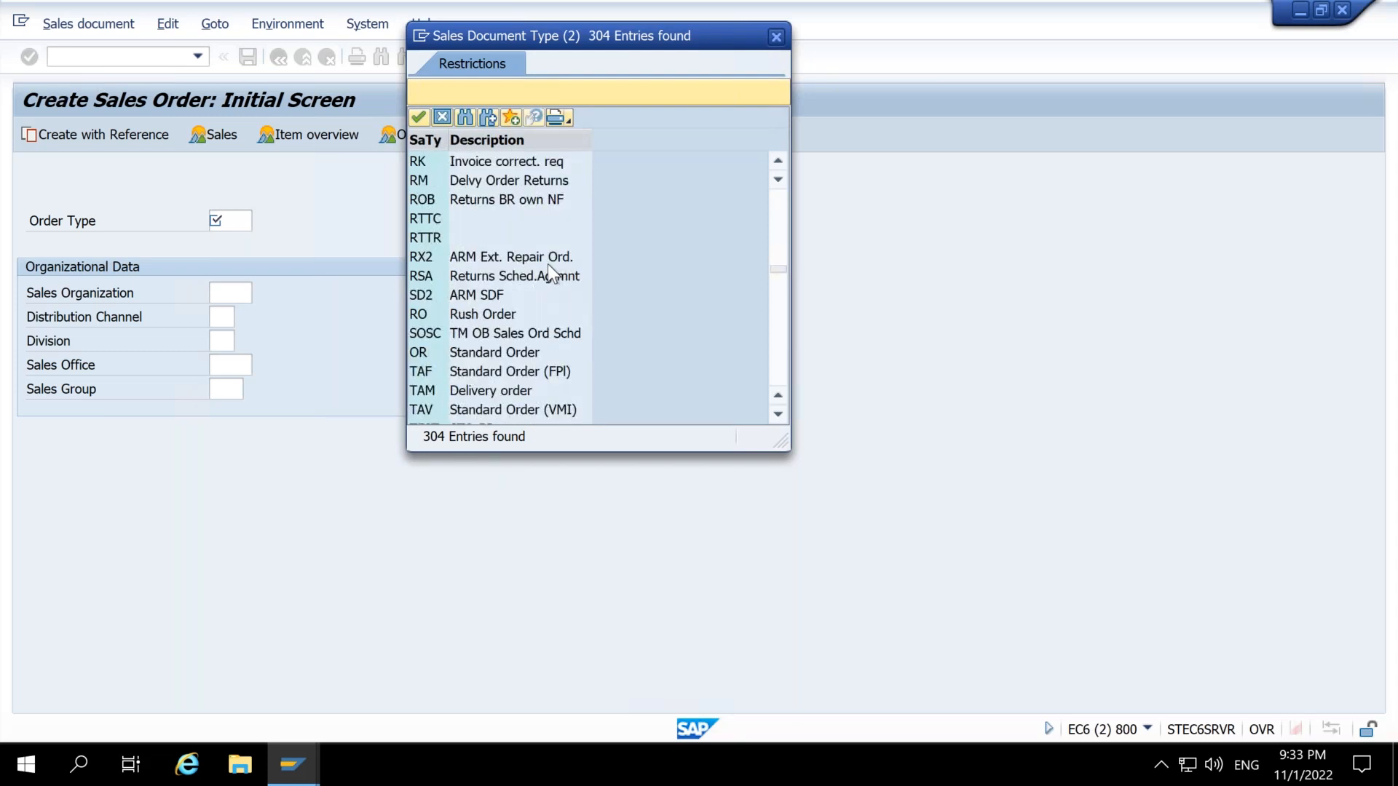
Step: Choose order type OR (Standard Order) and open the overview for entering the sales order
{"action": "double_click", "coordinate": [418, 352]}
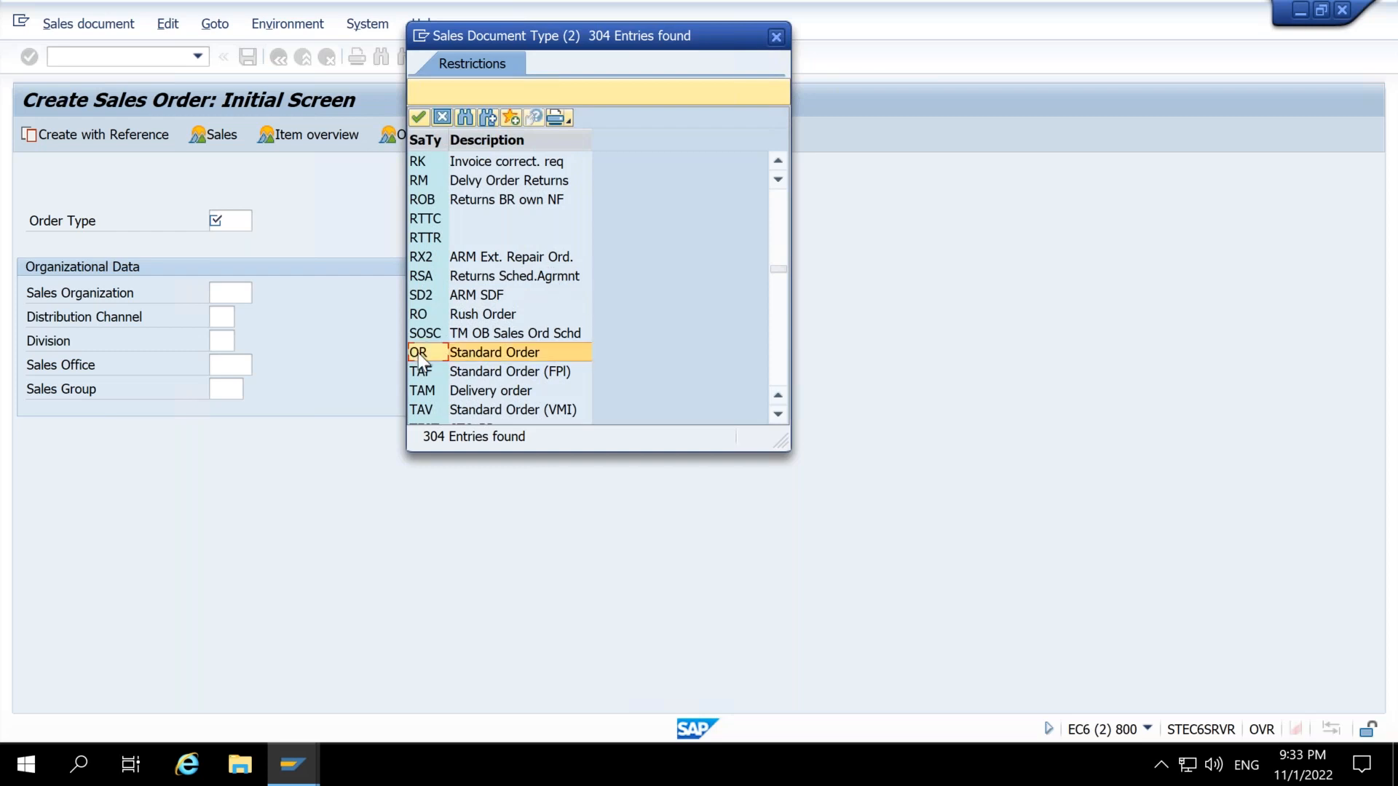
{"action": "key", "text": "Return"}
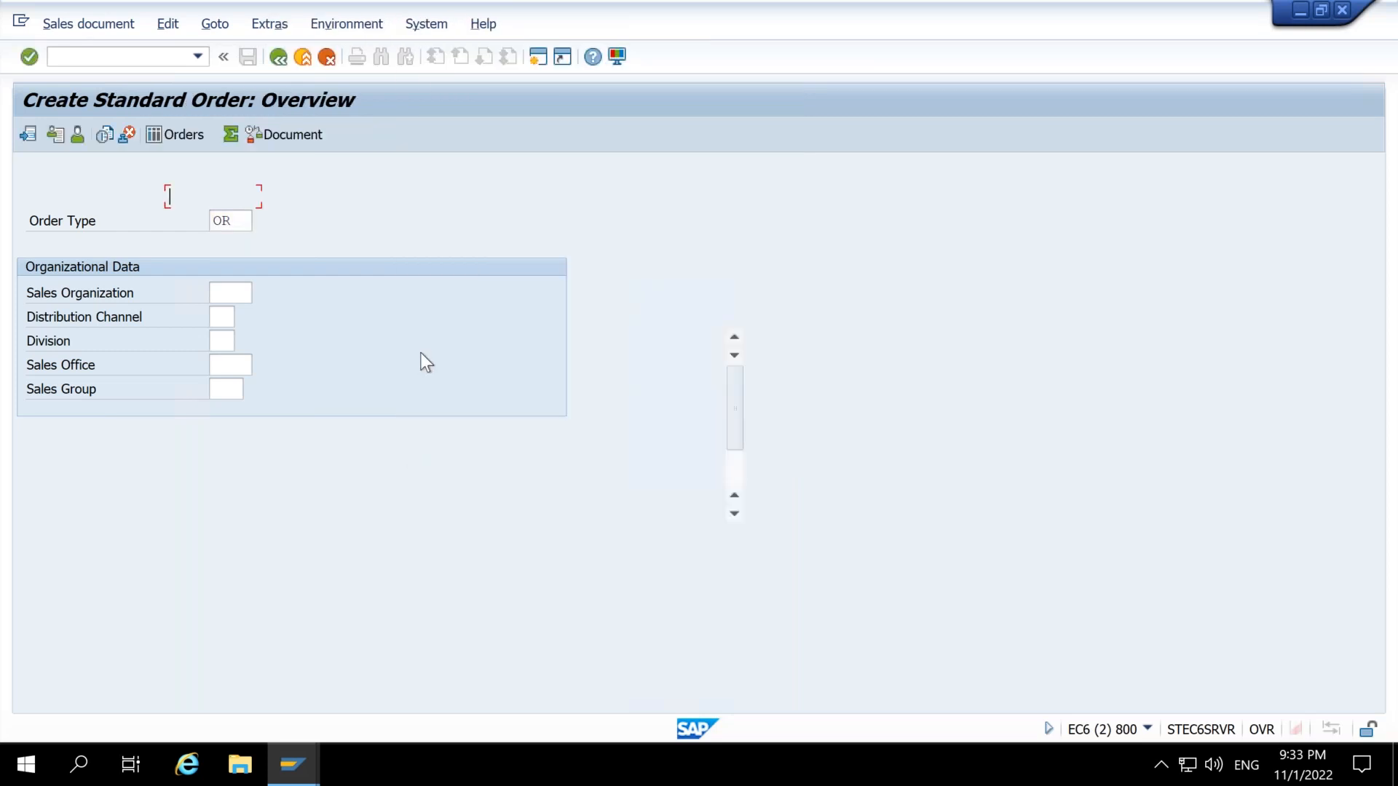
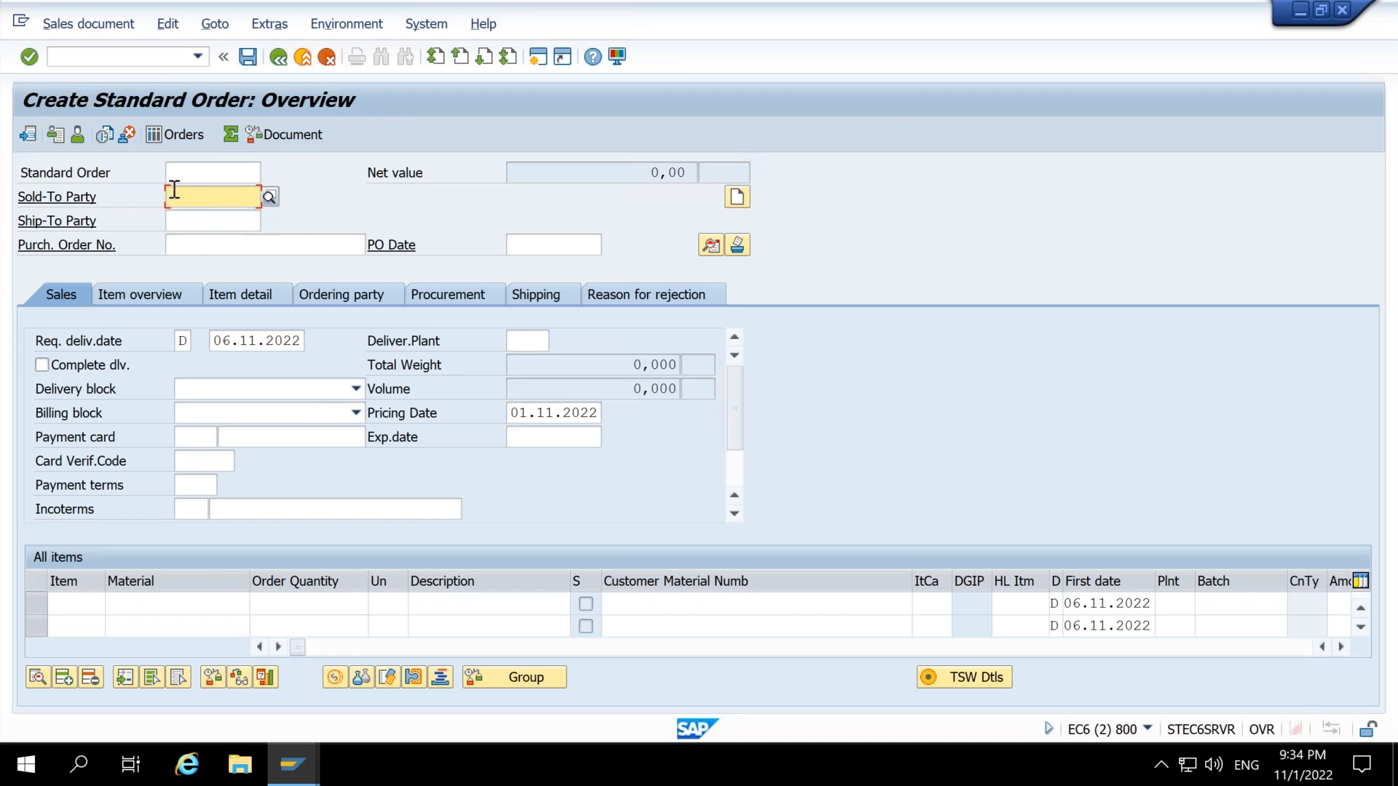
{"action": "left_click", "coordinate": [205, 220]}
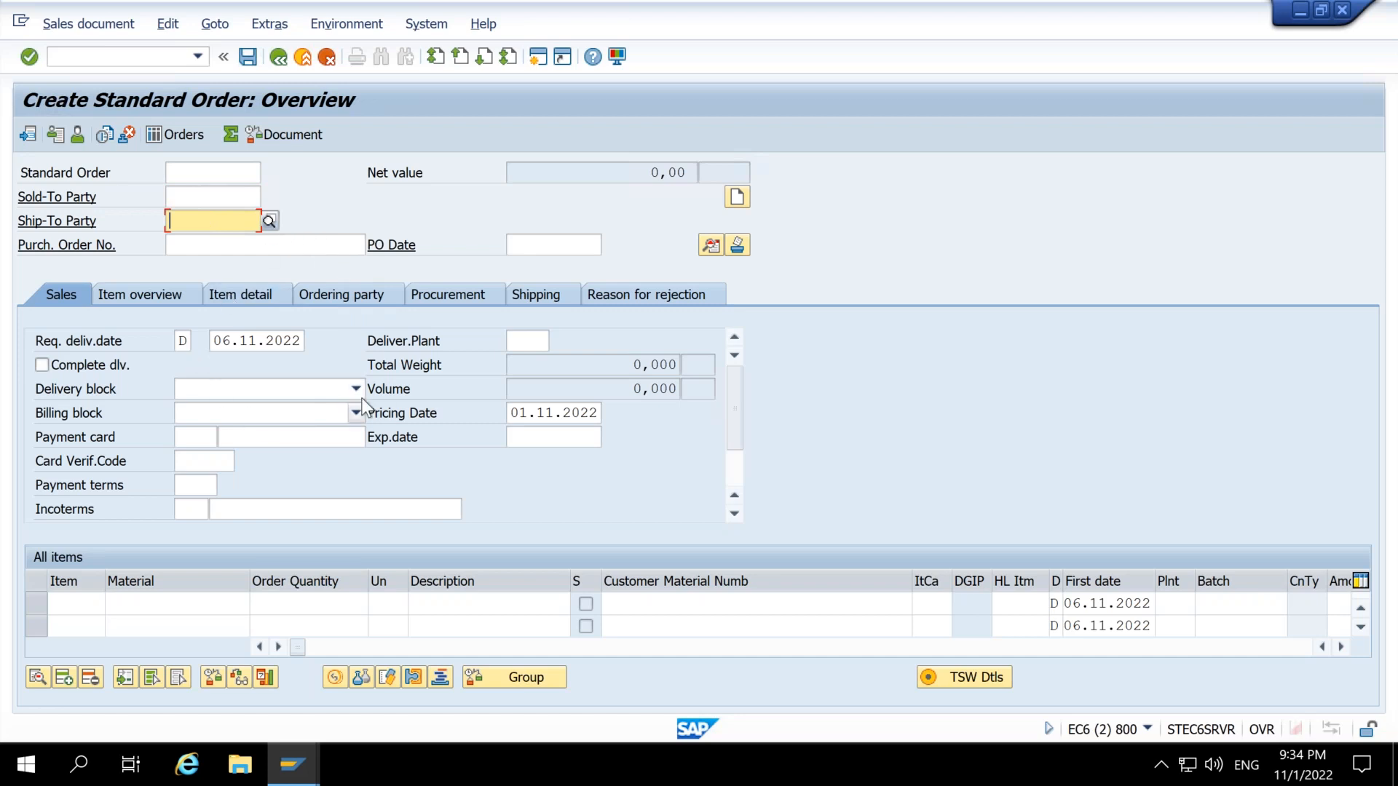
{"action": "left_click", "coordinate": [129, 598]}
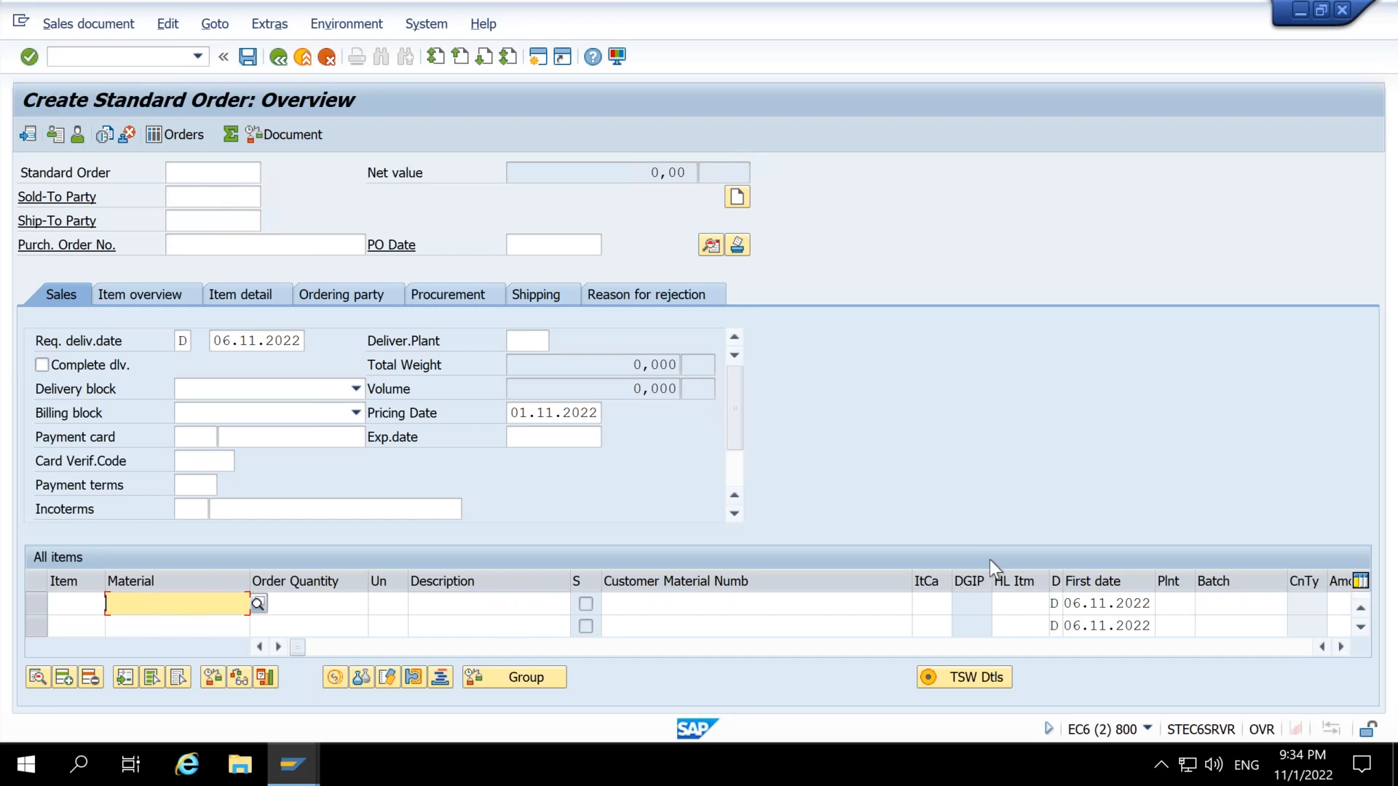
Step: Enter the customer number as sold-to and ship-to party, and choose sales area 3020 / 14 / 00, USA Denver Service Cross-division
{"action": "left_click", "coordinate": [211, 198]}
{"action": "key", "text": "Down"}
{"action": "key", "text": "Tab"}
{"action": "key", "text": "Down"}
{"action": "key", "text": "Return"}
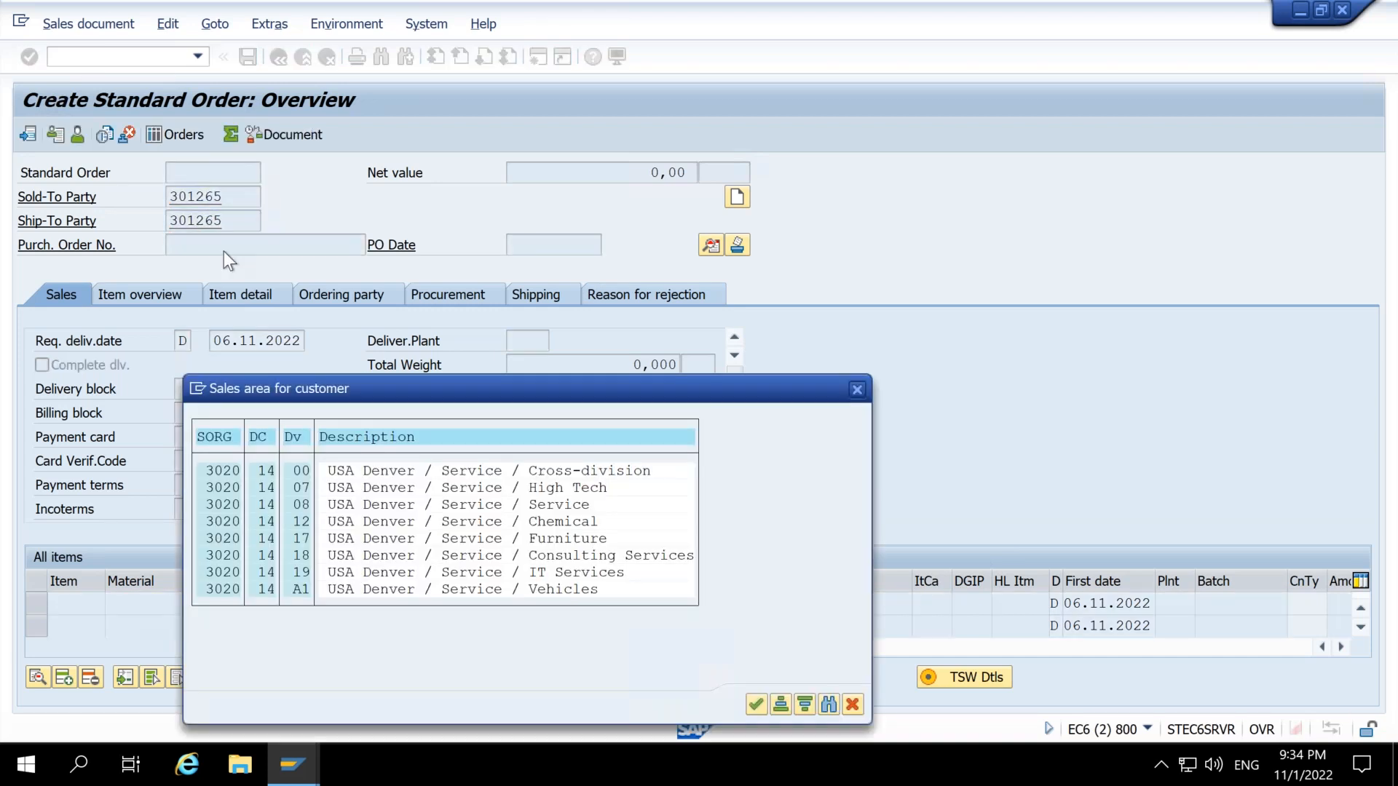
{"action": "double_click", "coordinate": [213, 471]}
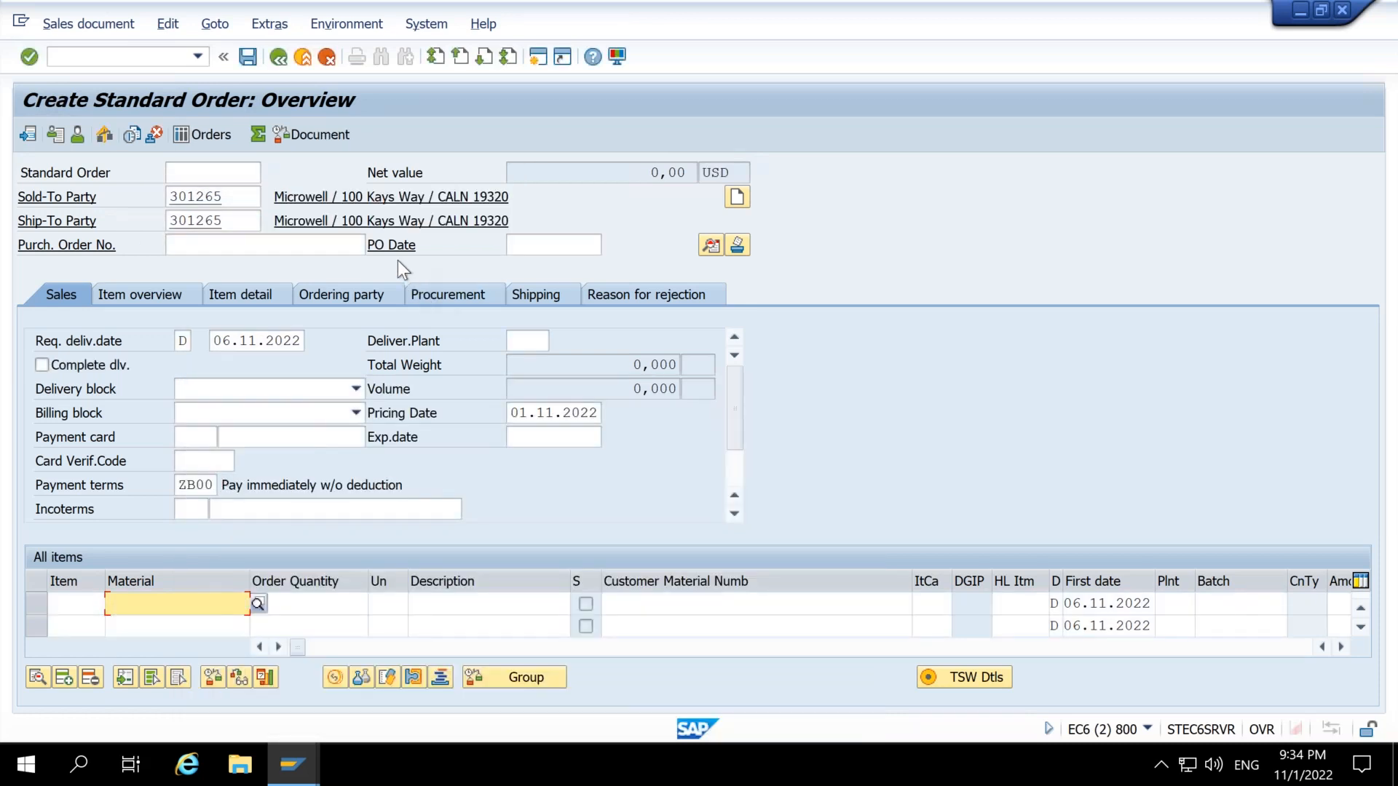
Step: Search sales materials by description for sales organization 3020 and distribution channel 14, and look through the list for a suitable material
{"action": "left_click", "coordinate": [262, 603]}
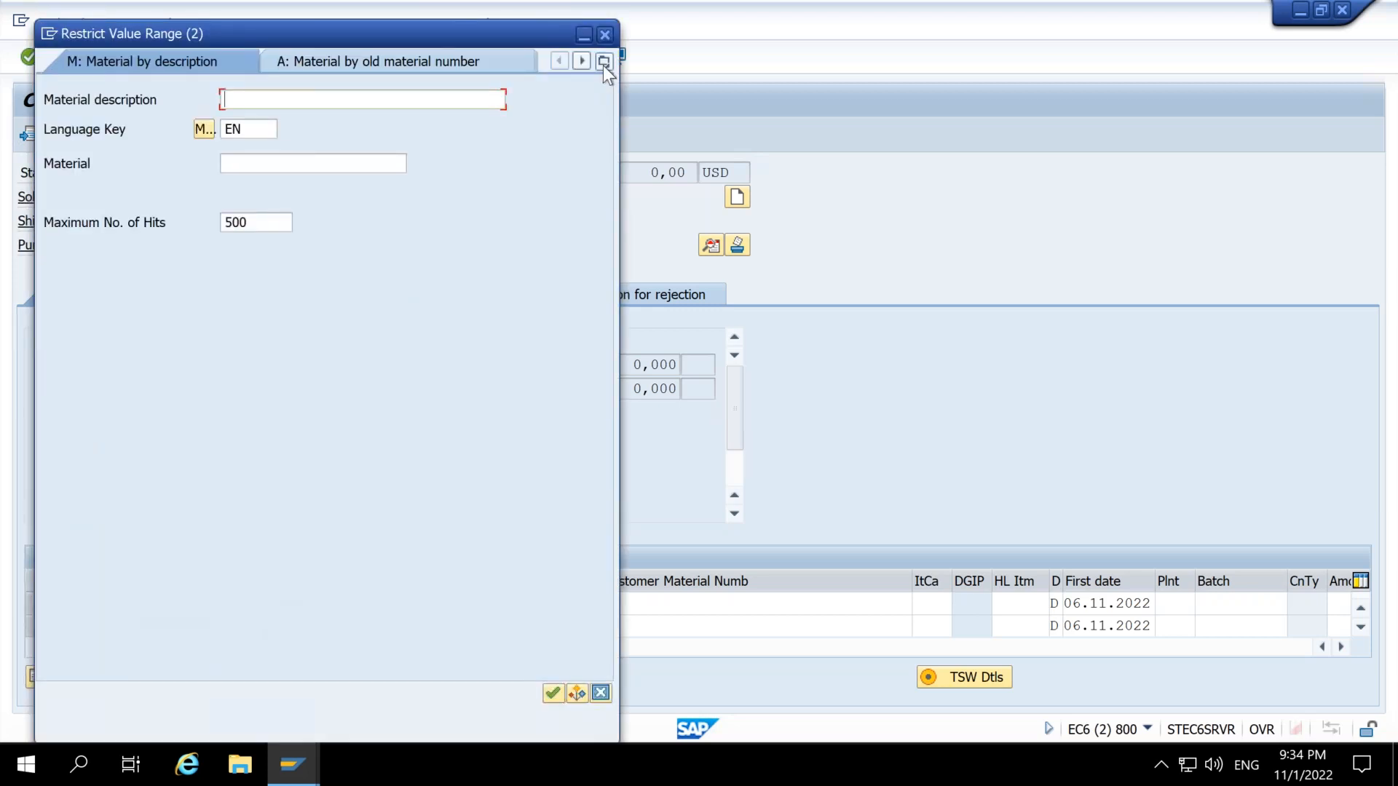
{"action": "left_click", "coordinate": [603, 63]}
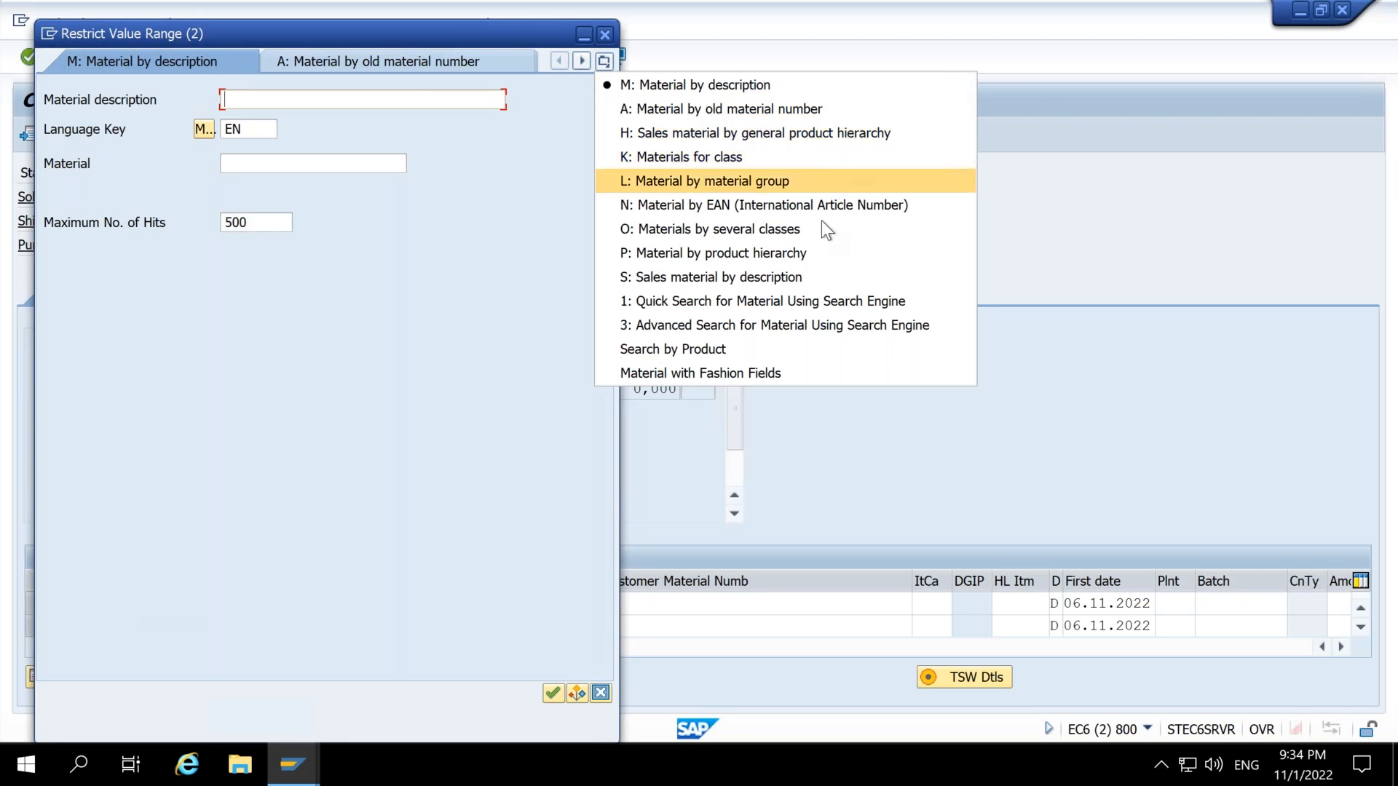
{"action": "left_click", "coordinate": [810, 278]}
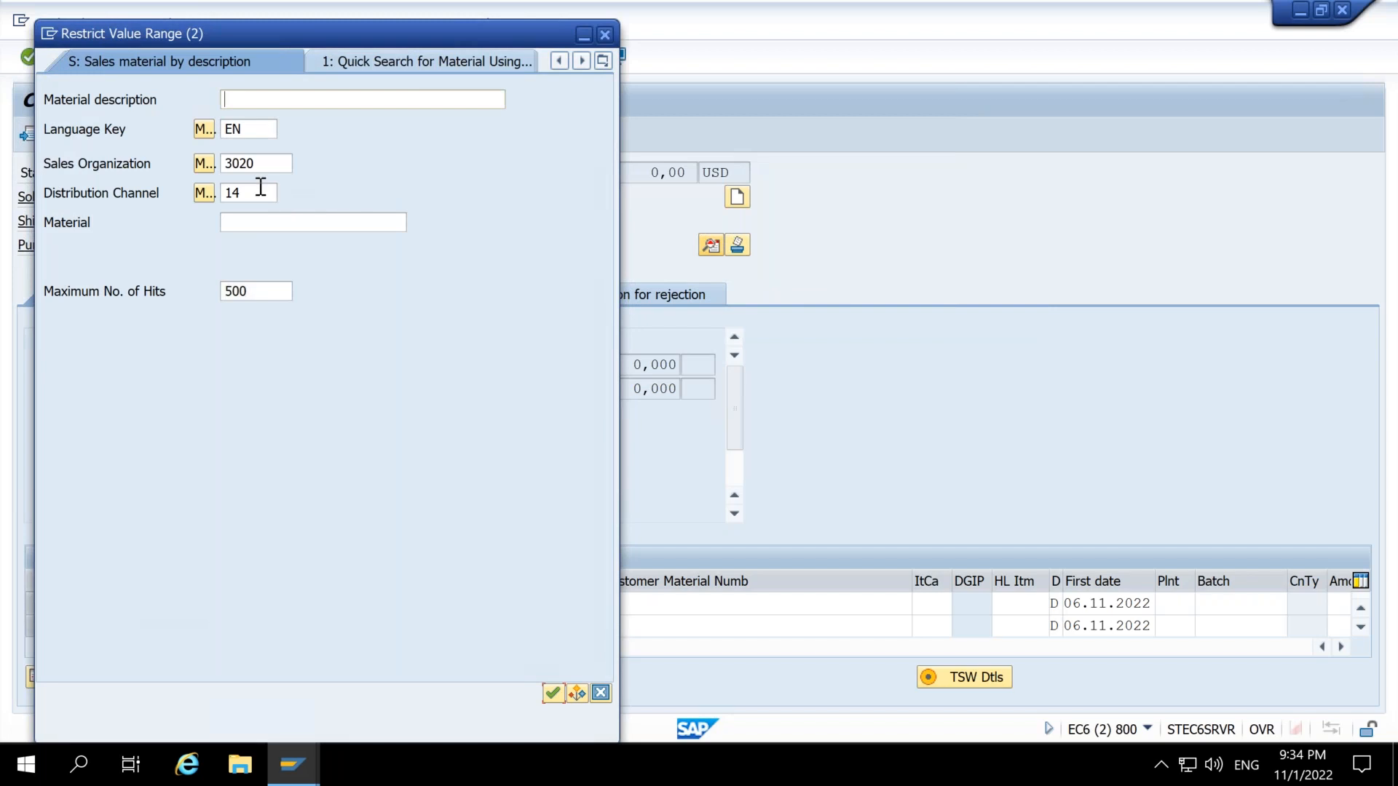
{"action": "key", "text": "Return"}
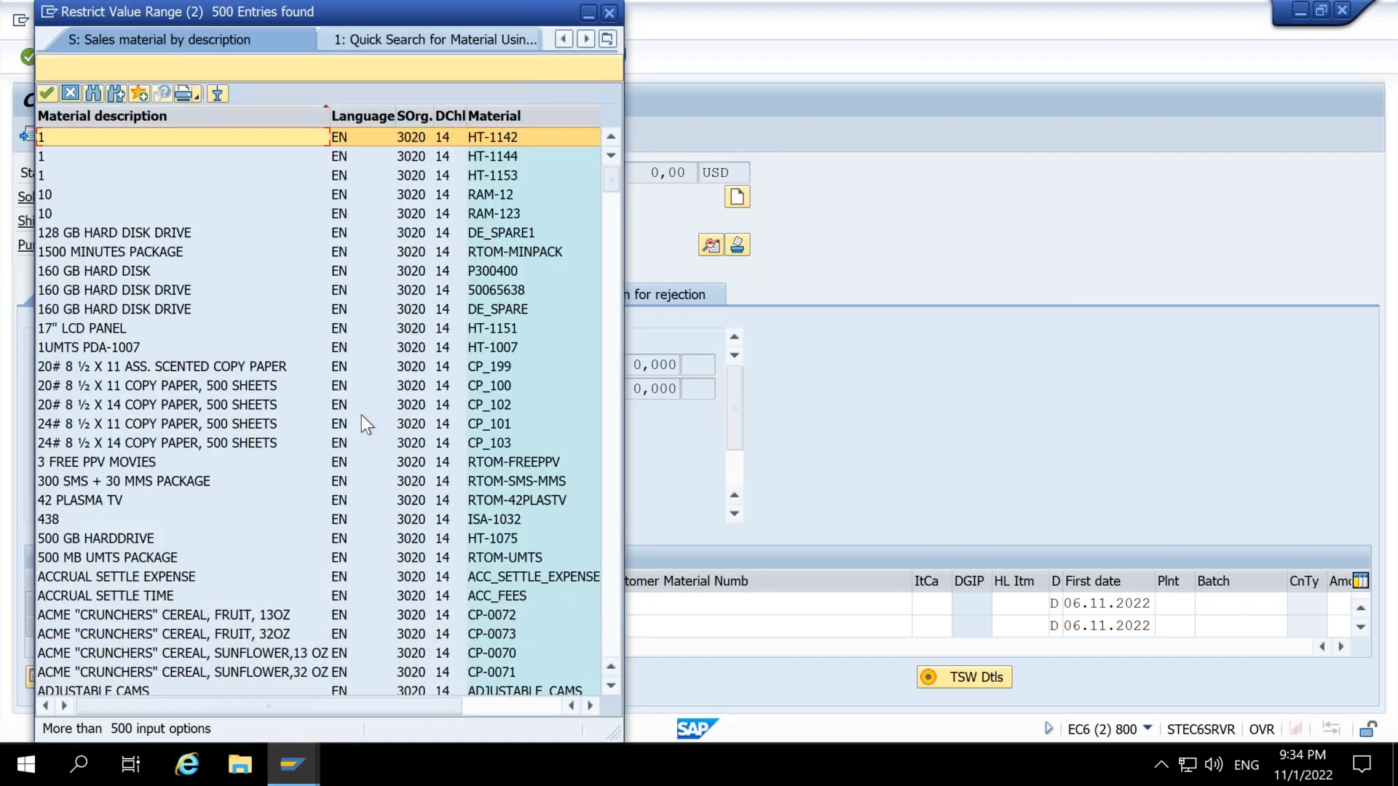
{"action": "scroll", "coordinate": [339, 353], "scroll_direction": "down", "scroll_amount": 10}
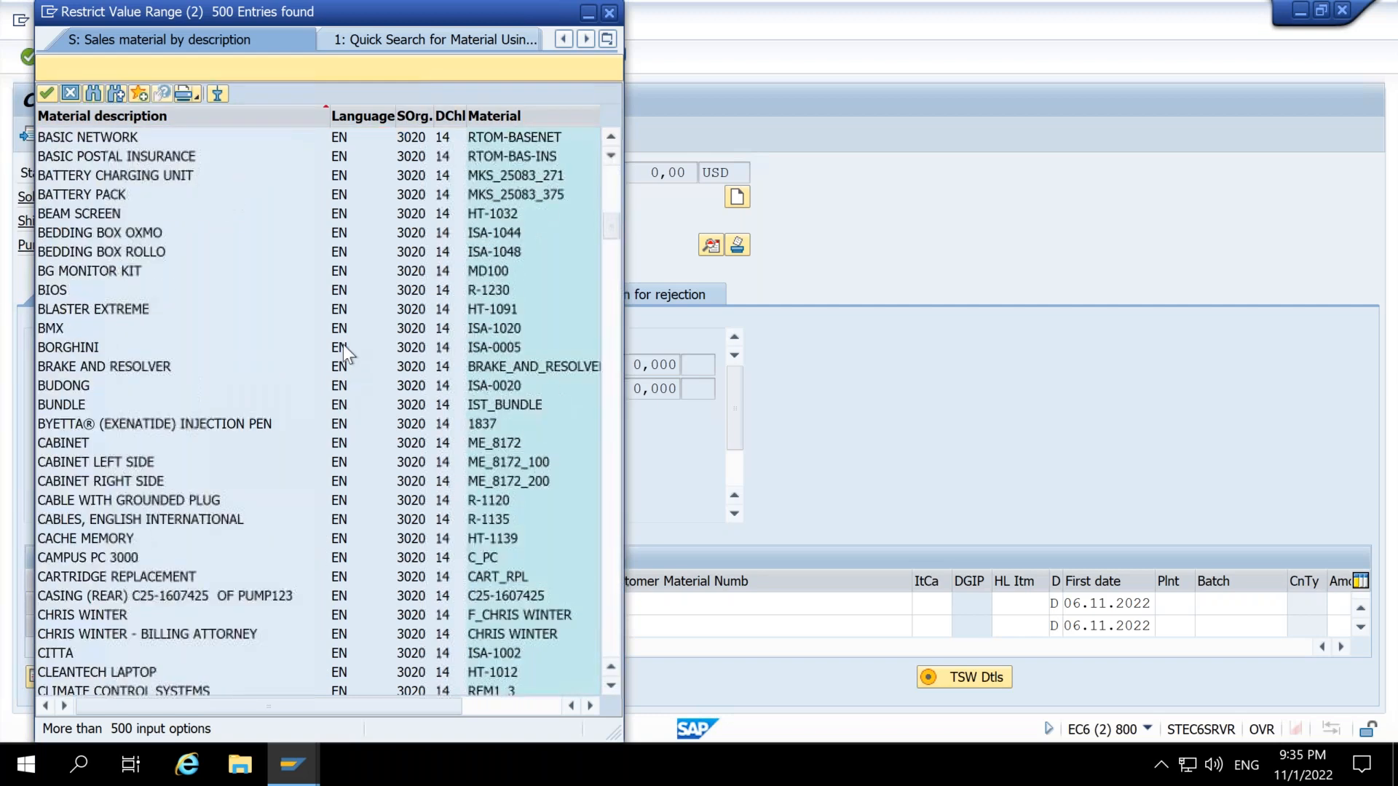
{"action": "scroll", "coordinate": [343, 335], "scroll_direction": "down", "scroll_amount": 10}
{"action": "scroll", "coordinate": [340, 321], "scroll_direction": "up", "scroll_amount": 7}
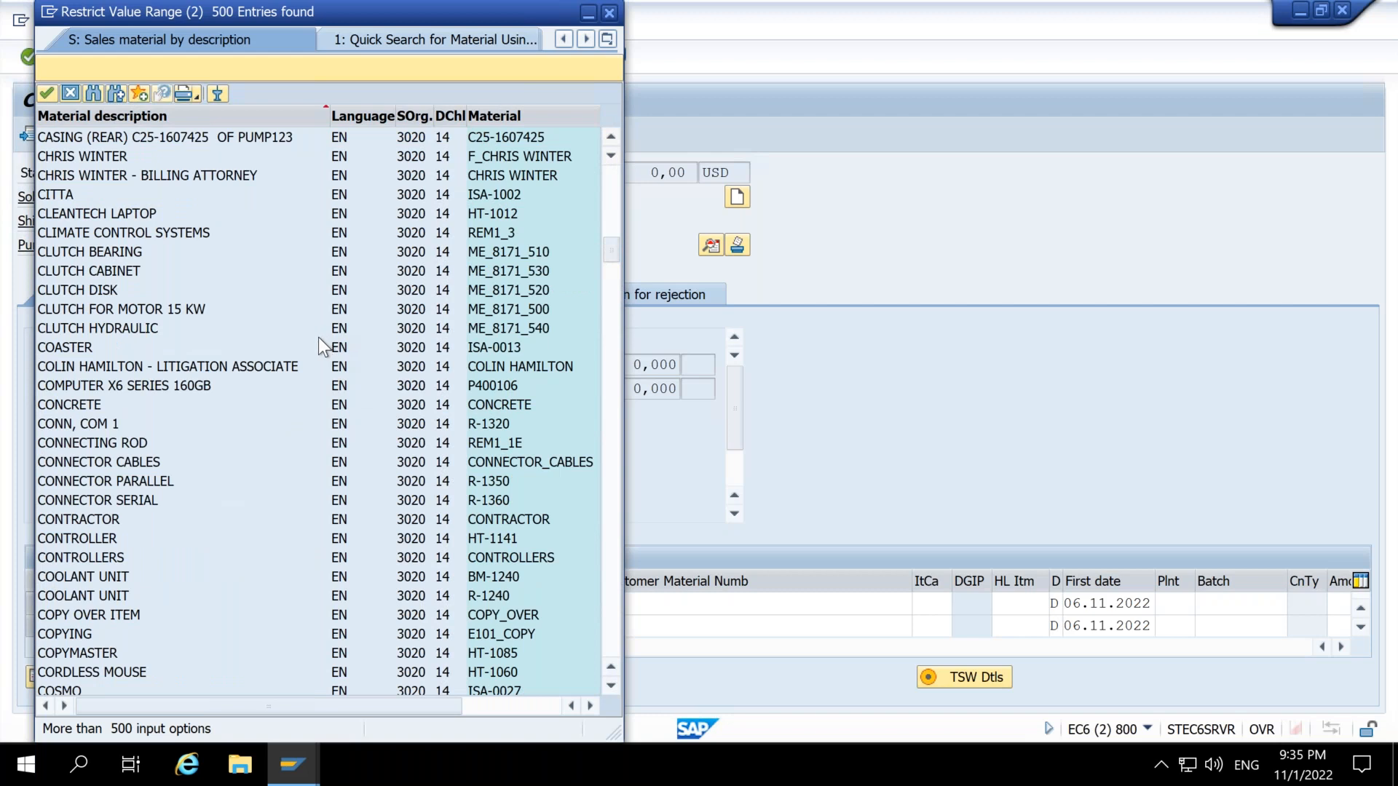
{"action": "scroll", "coordinate": [317, 338], "scroll_direction": "down", "scroll_amount": 8}
{"action": "scroll", "coordinate": [314, 336], "scroll_direction": "down", "scroll_amount": 7}
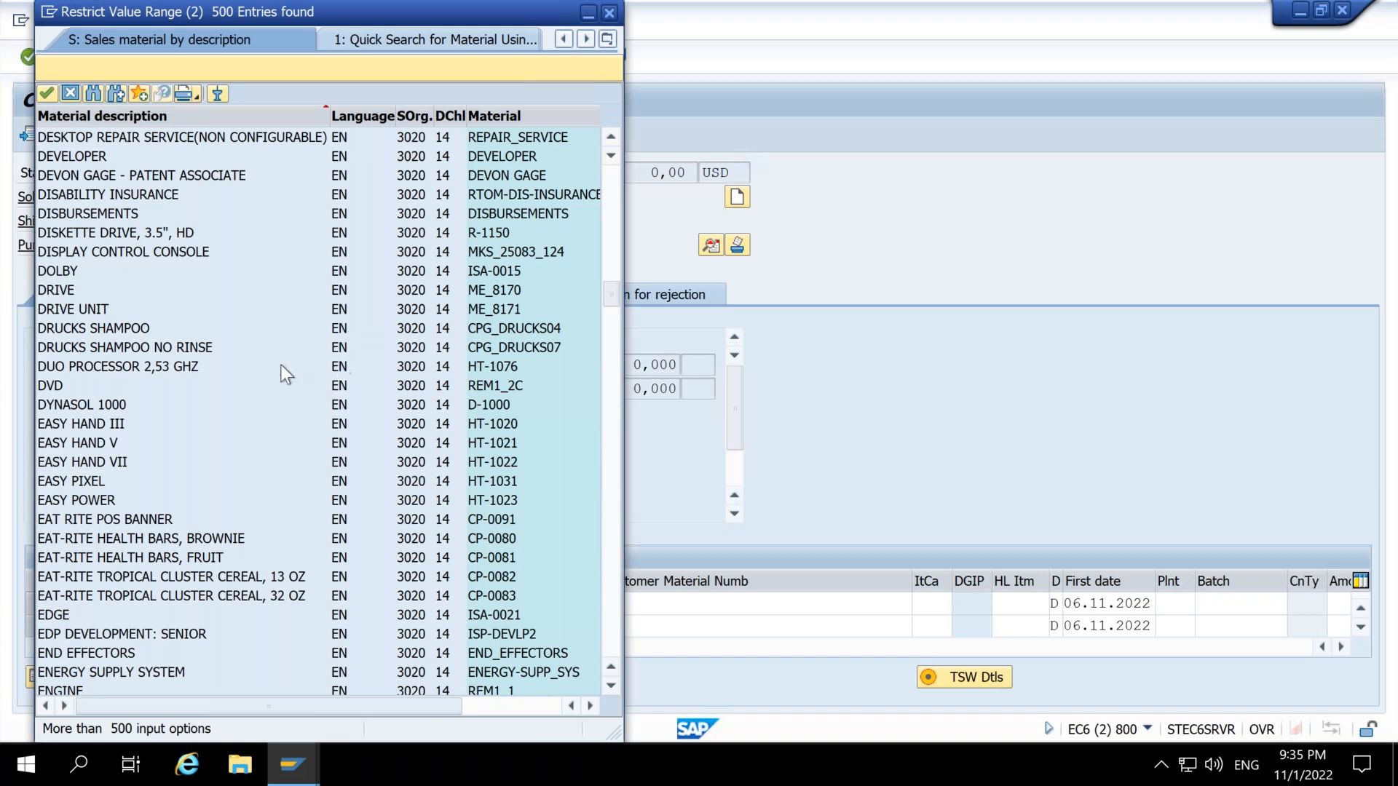
{"action": "left_click", "coordinate": [348, 29]}
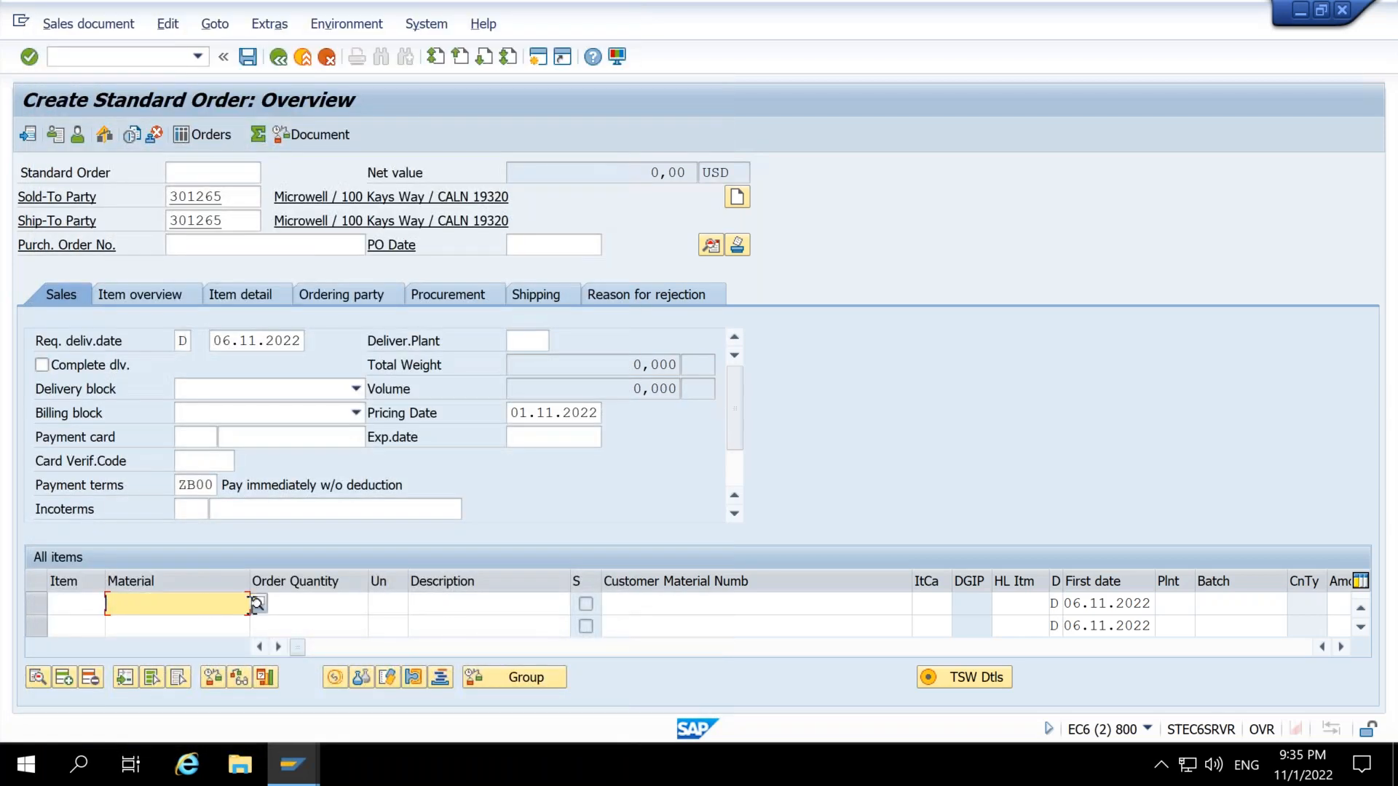
Step: Add an order item without a material, described as Solar power project, with unit EA
{"action": "left_click", "coordinate": [433, 610]}
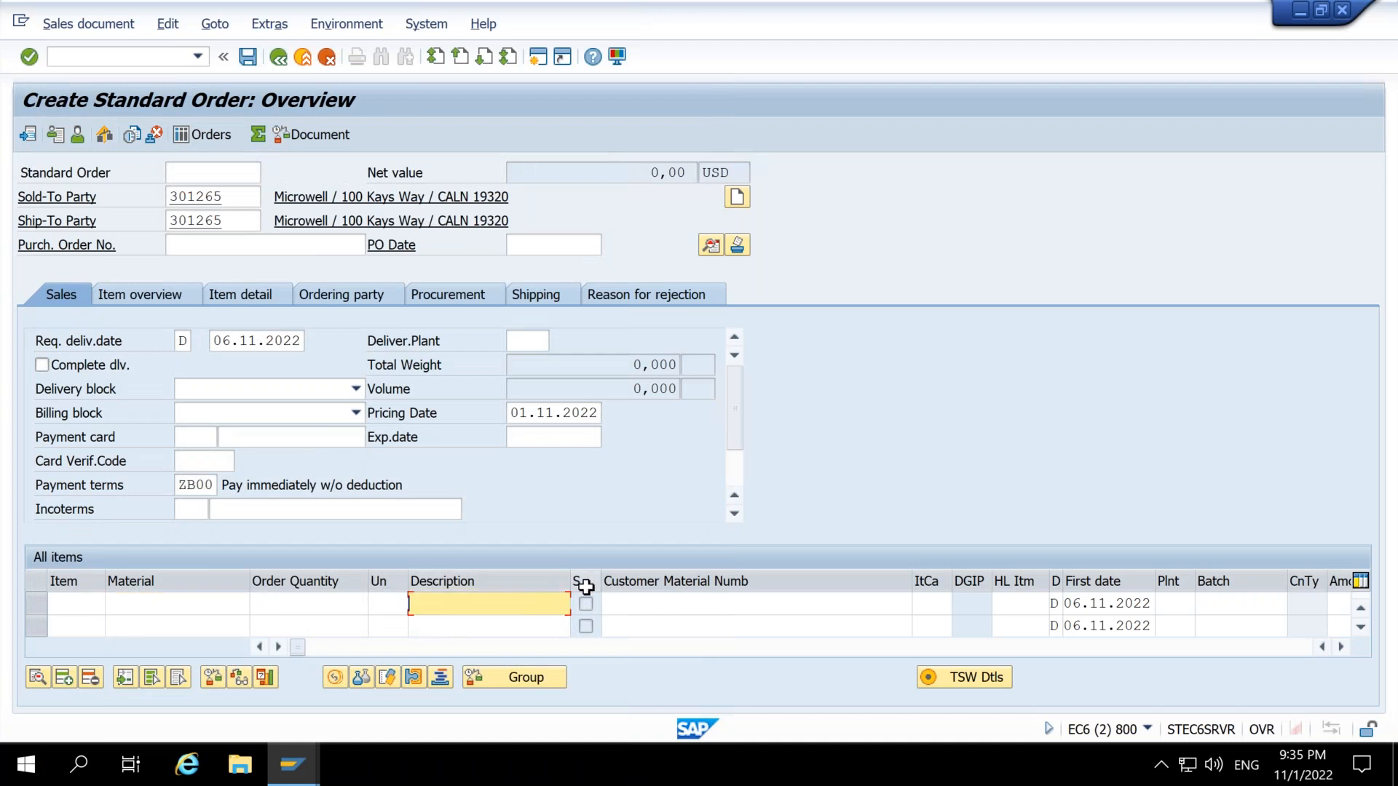
{"action": "type", "text": "Solar power project"}
{"action": "key", "text": "Return"}
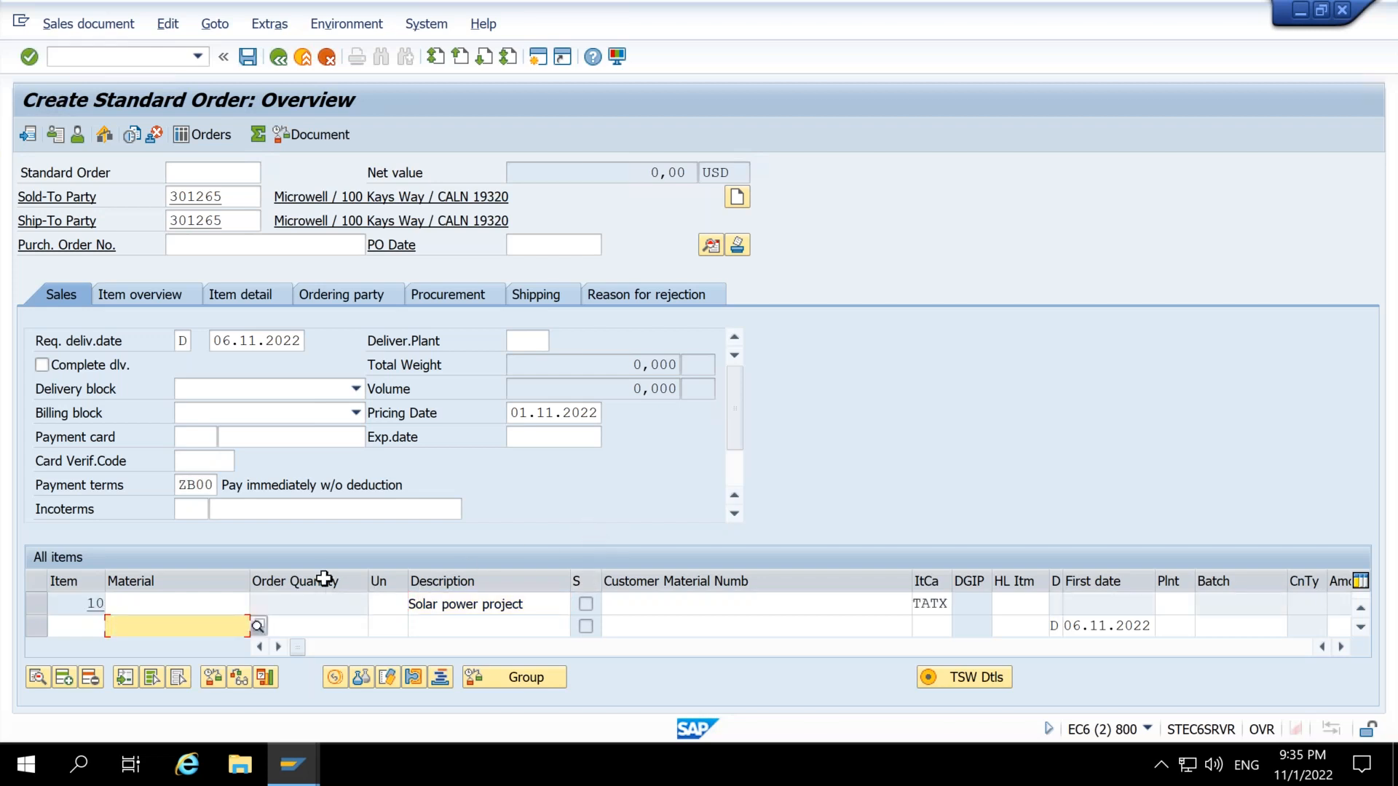
{"action": "left_click", "coordinate": [396, 604]}
{"action": "type", "text": "EA"}
{"action": "key", "text": "Return"}
Step: Try to assign plant 1300 to the Solar power project item, and clear the plant again
{"action": "left_click", "coordinate": [1173, 605]}
{"action": "type", "text": "1300"}
{"action": "key", "text": "Return"}
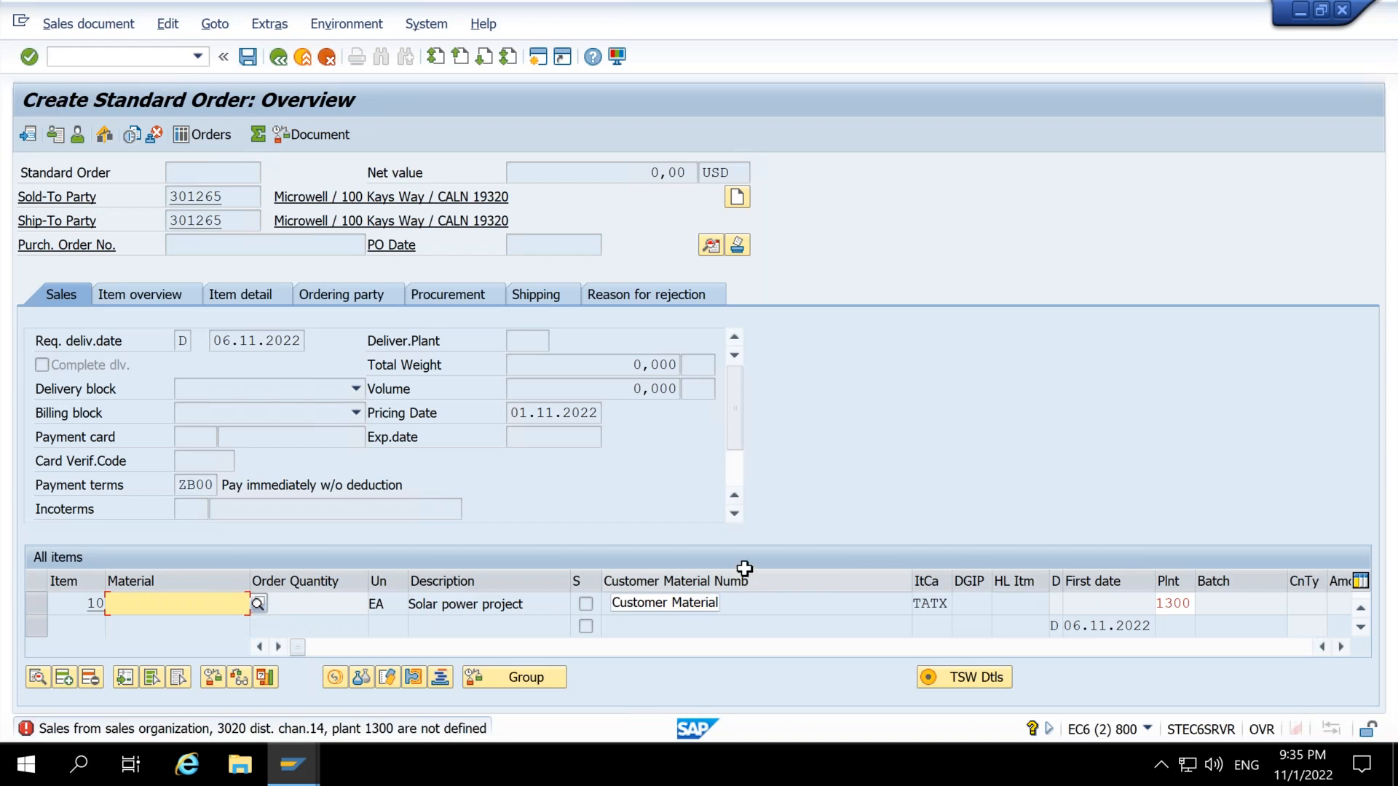
{"action": "left_click", "coordinate": [1185, 604]}
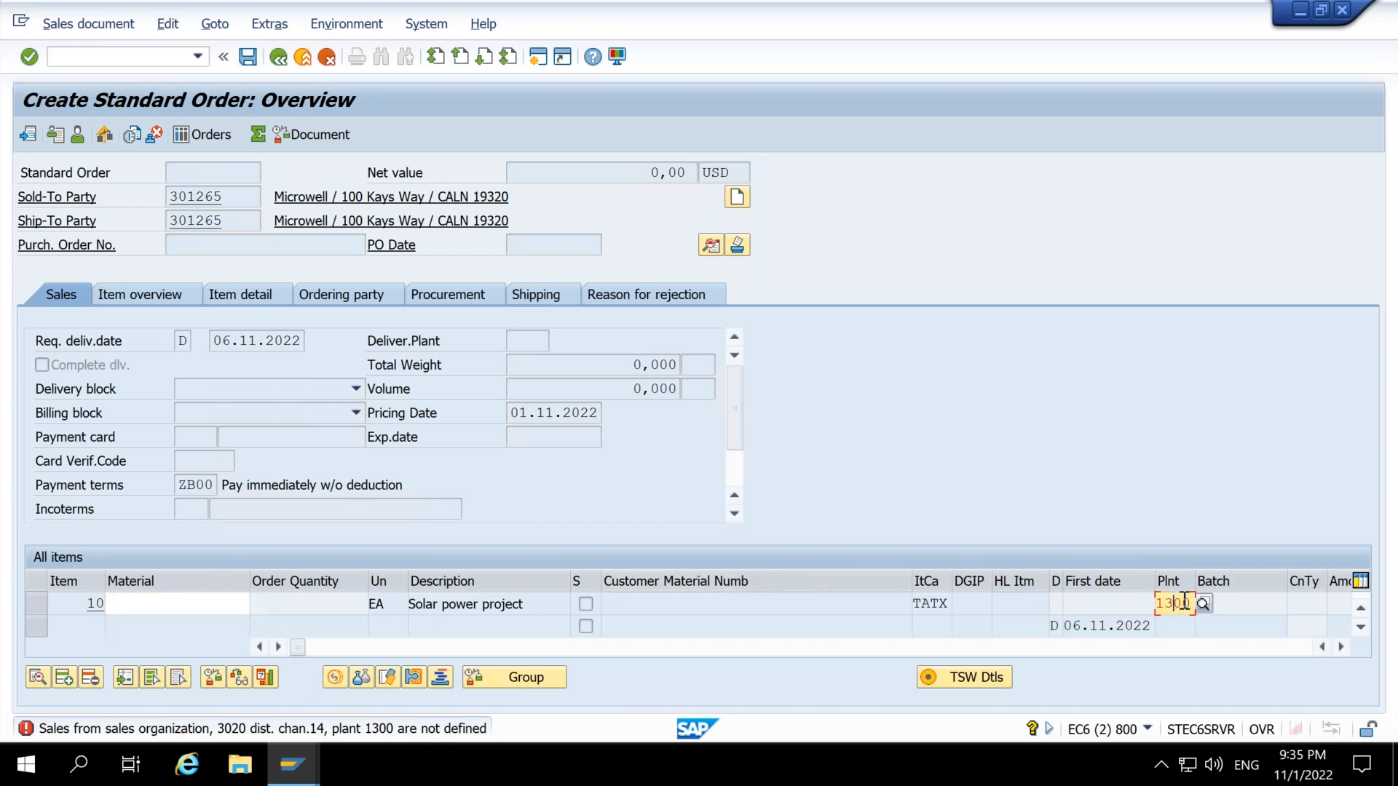
{"action": "key", "text": "BackSpace"}
{"action": "key", "text": "BackSpace"}
{"action": "key", "text": "BackSpace"}
{"action": "key", "text": "BackSpace"}
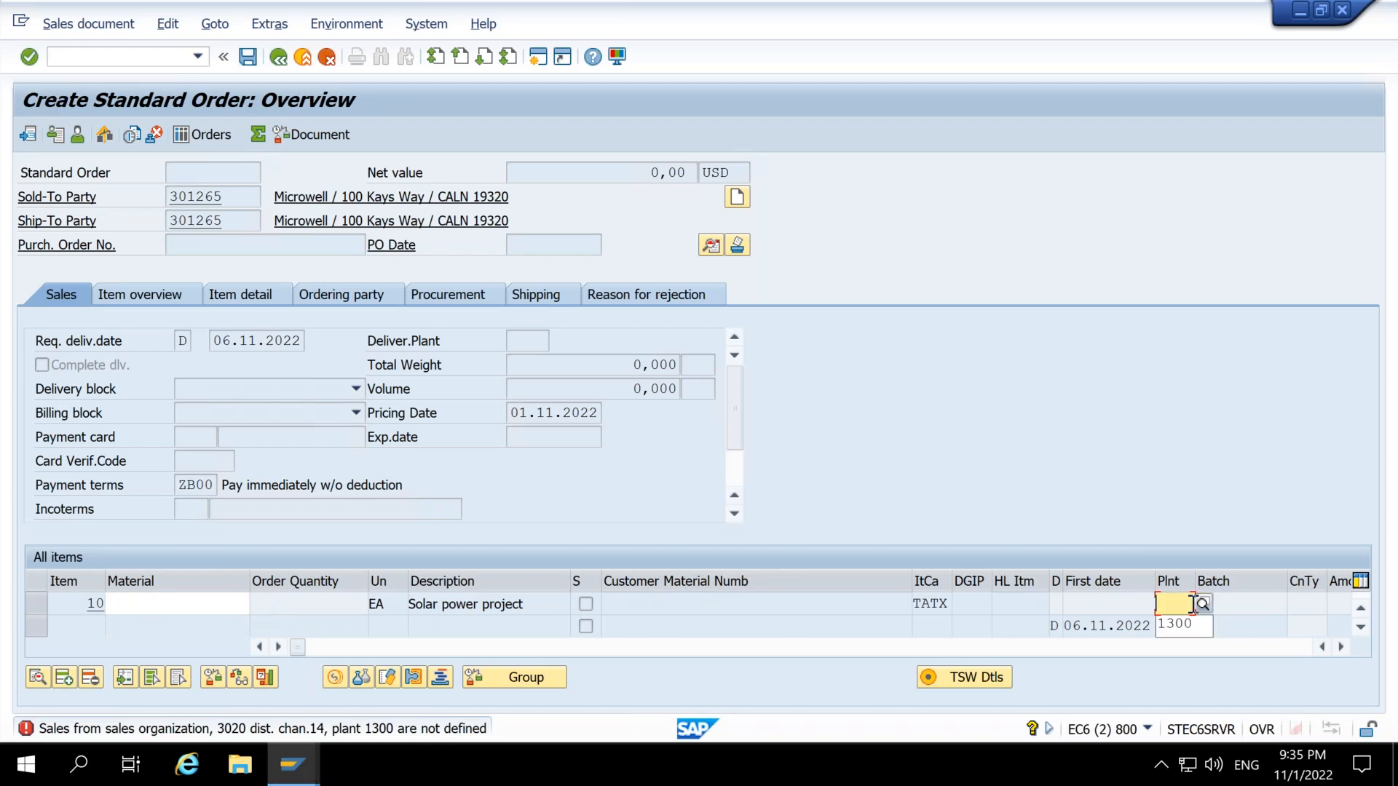
{"action": "key", "text": "Return"}
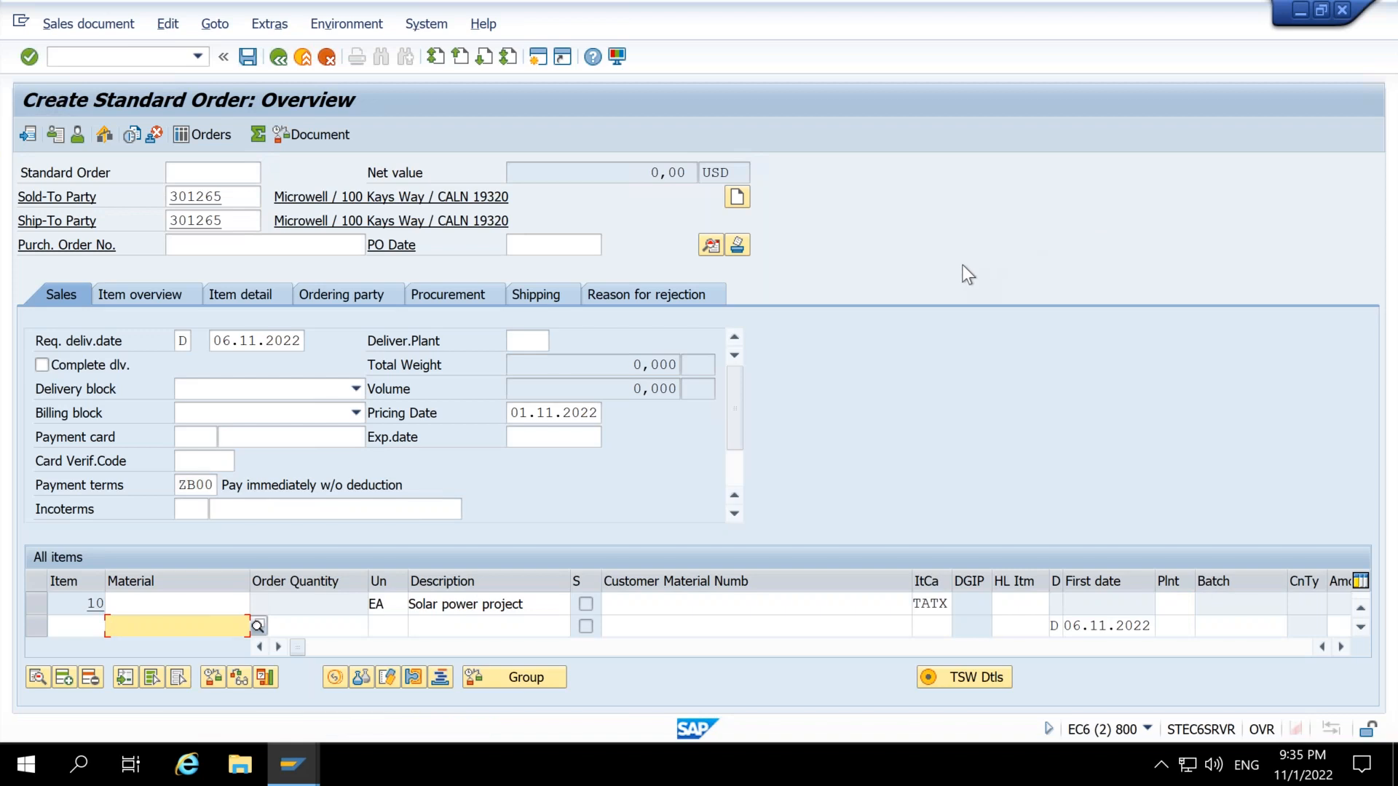
{"action": "left_click_drag", "start_coordinate": [84, 603], "coordinate": [108, 604]}
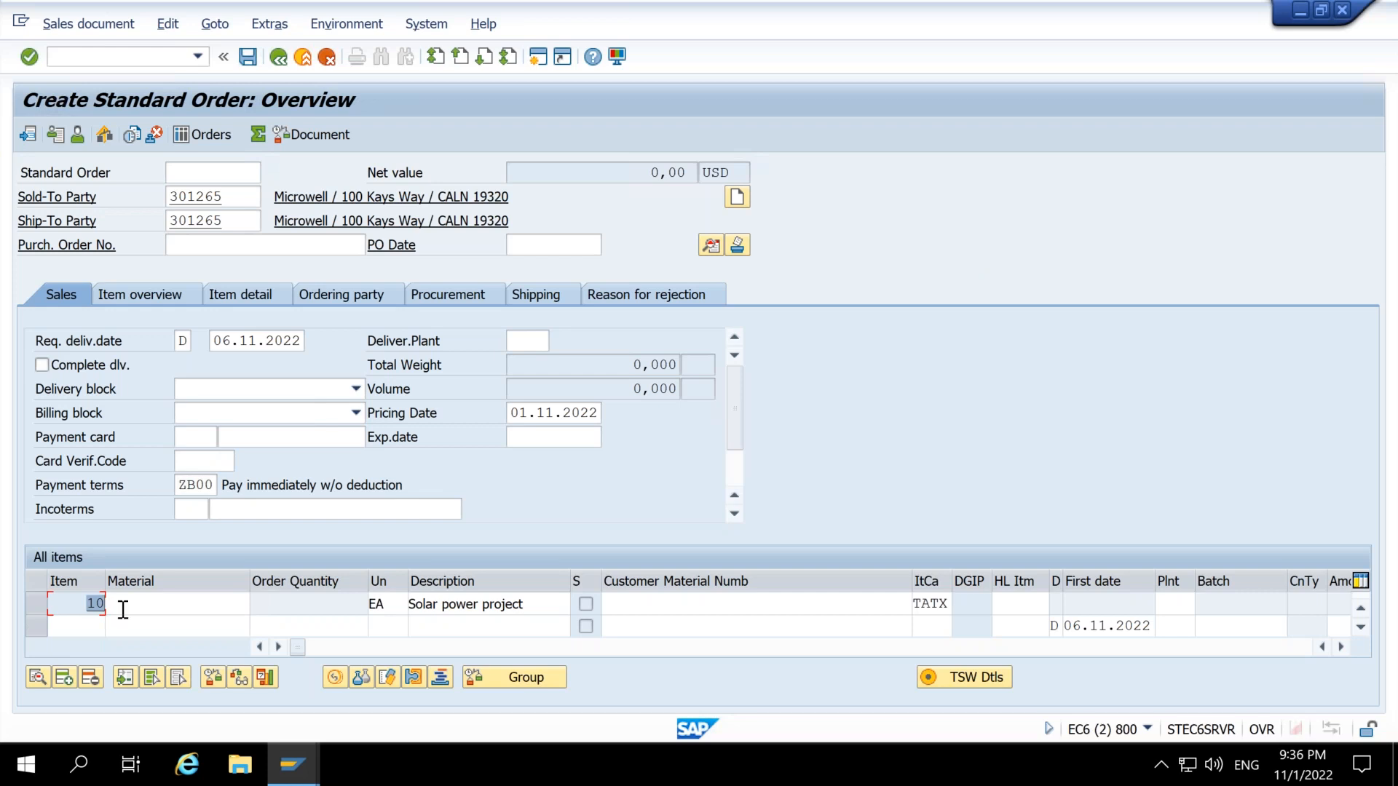
{"action": "left_click", "coordinate": [247, 603]}
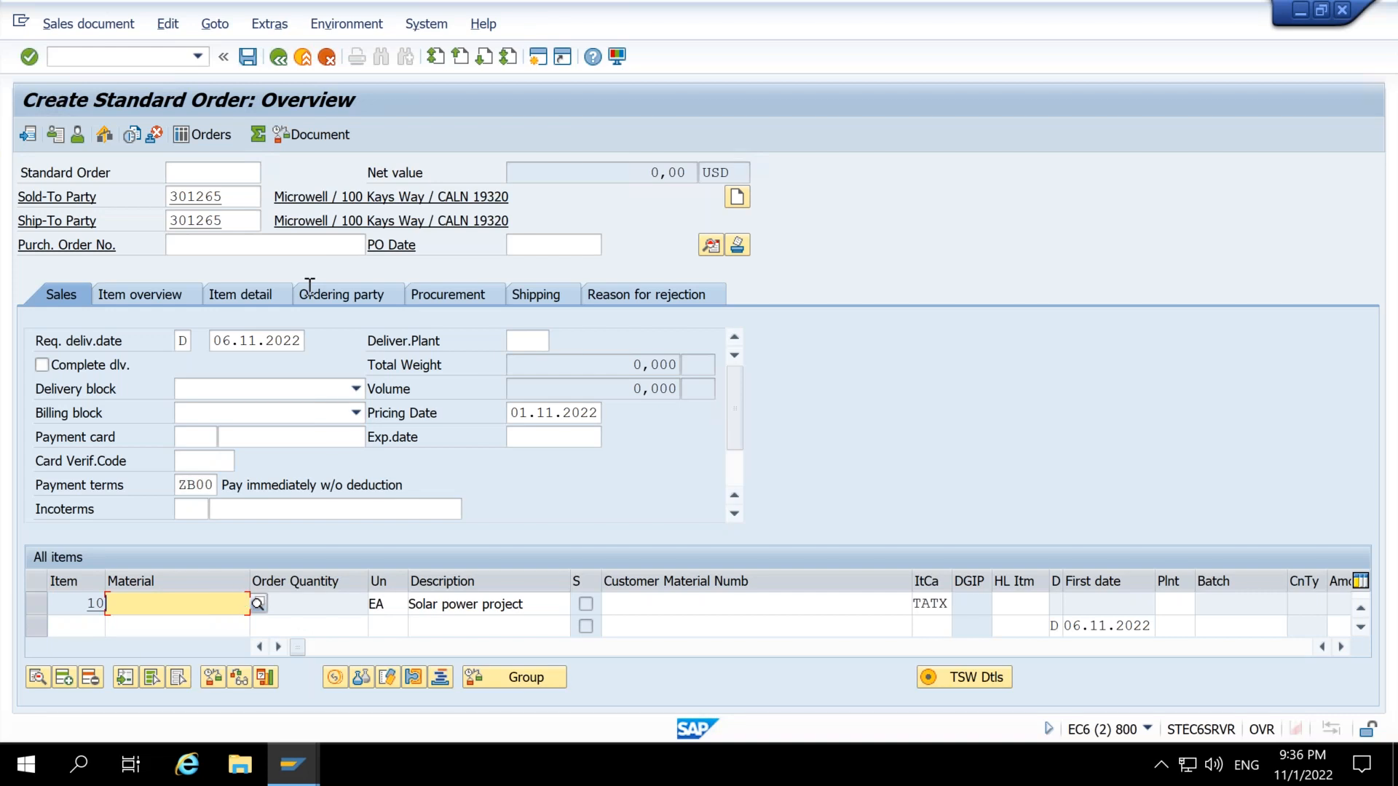
{"action": "double_click", "coordinate": [169, 197]}
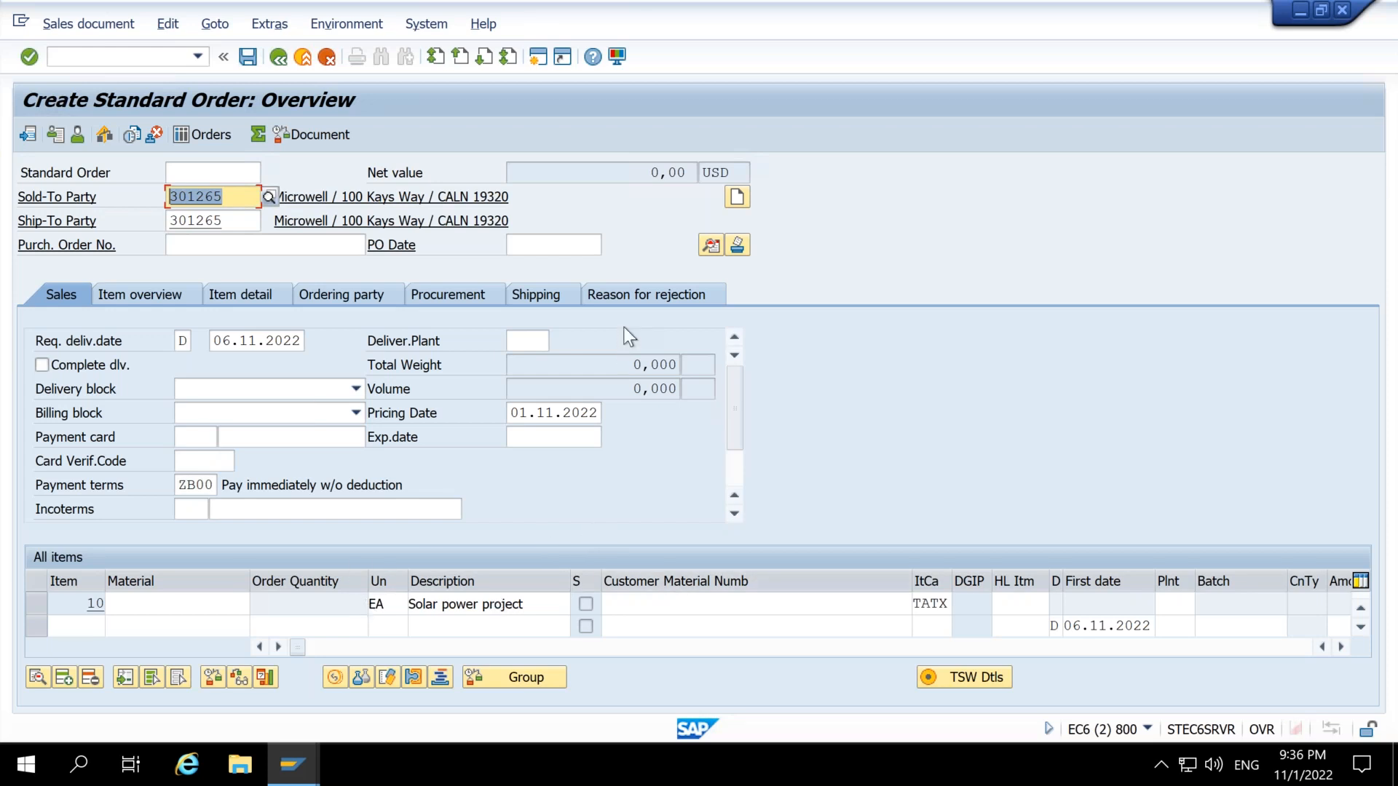
Step: Review the Solar power project item's sales, billing, conditions and account assignment data, including the available views of the pricing elements
{"action": "double_click", "coordinate": [78, 606]}
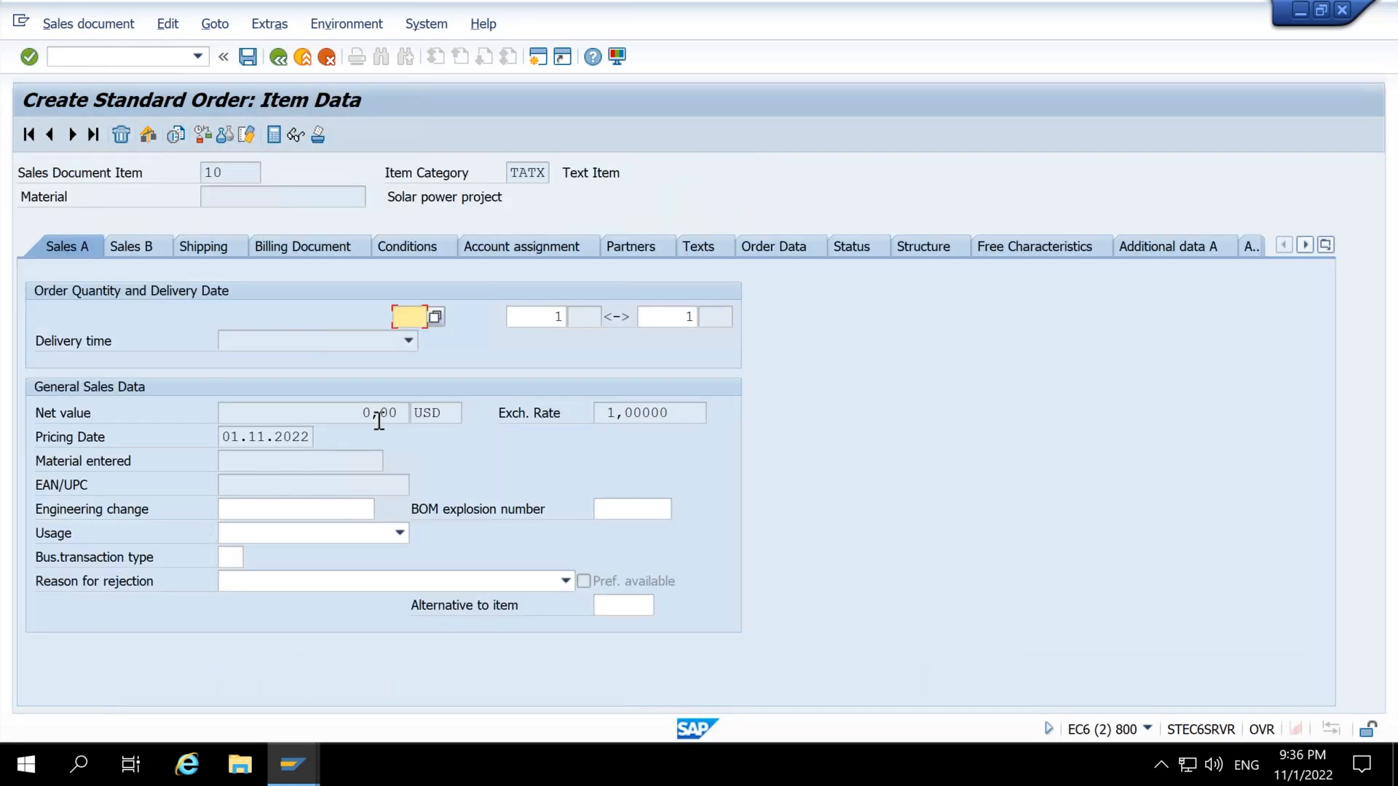
{"action": "left_click", "coordinate": [159, 254]}
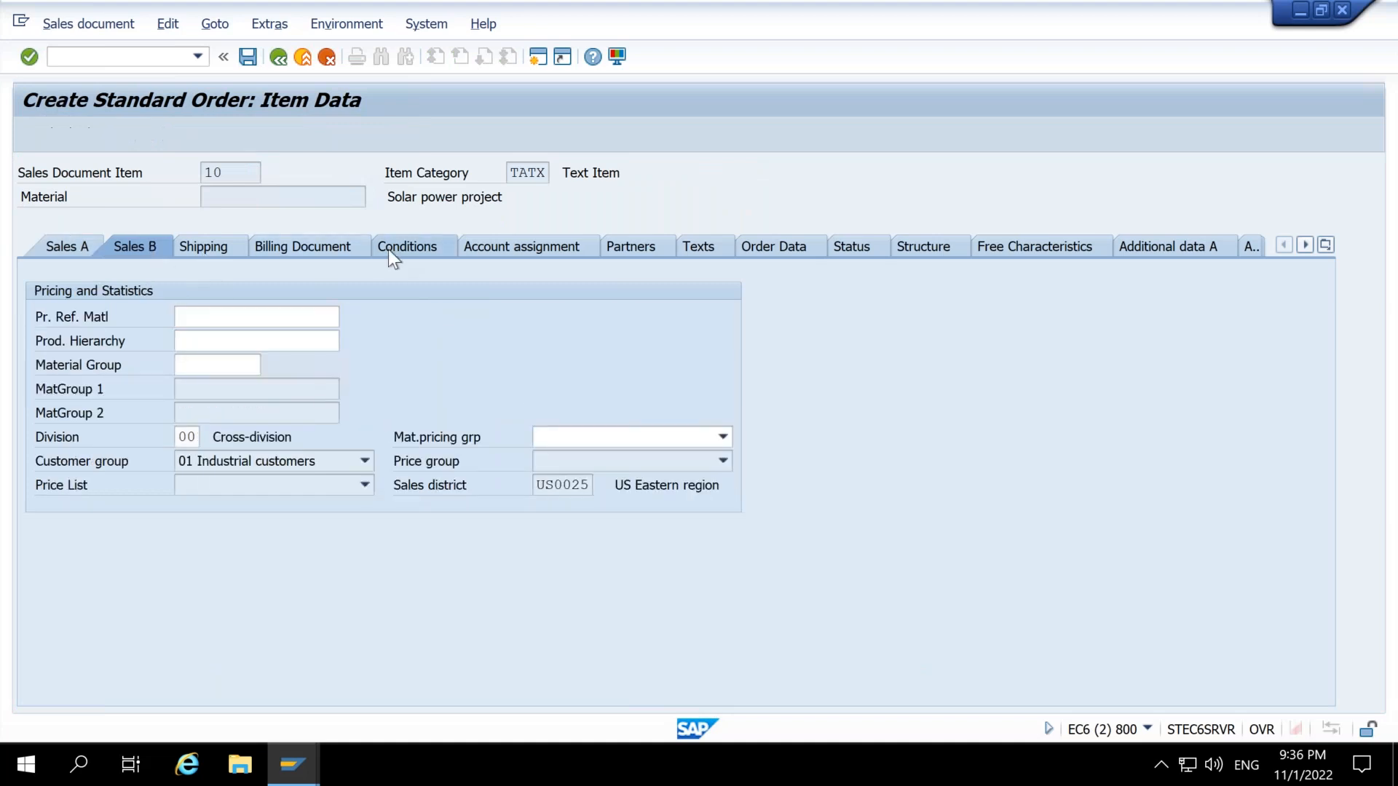
{"action": "left_click", "coordinate": [388, 250]}
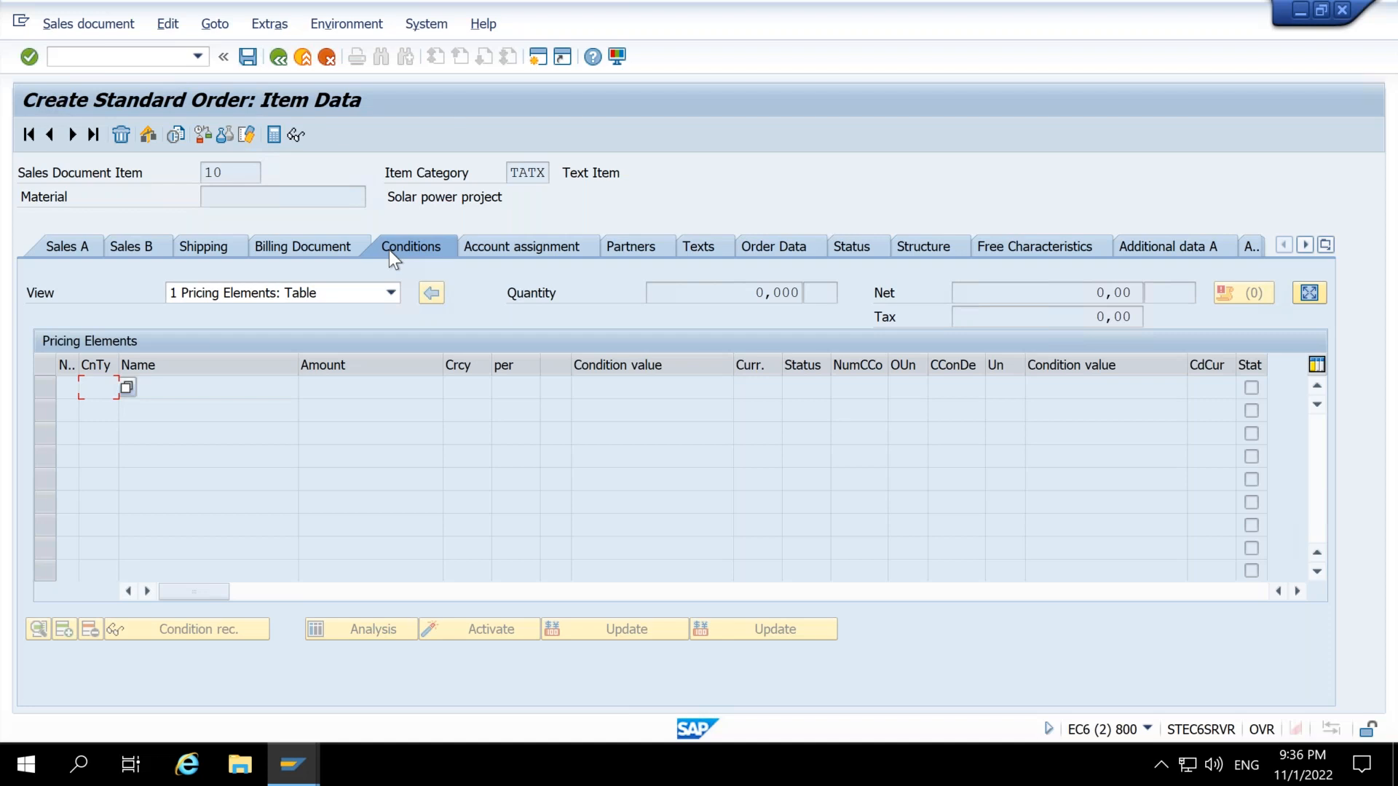
{"action": "left_click", "coordinate": [332, 292]}
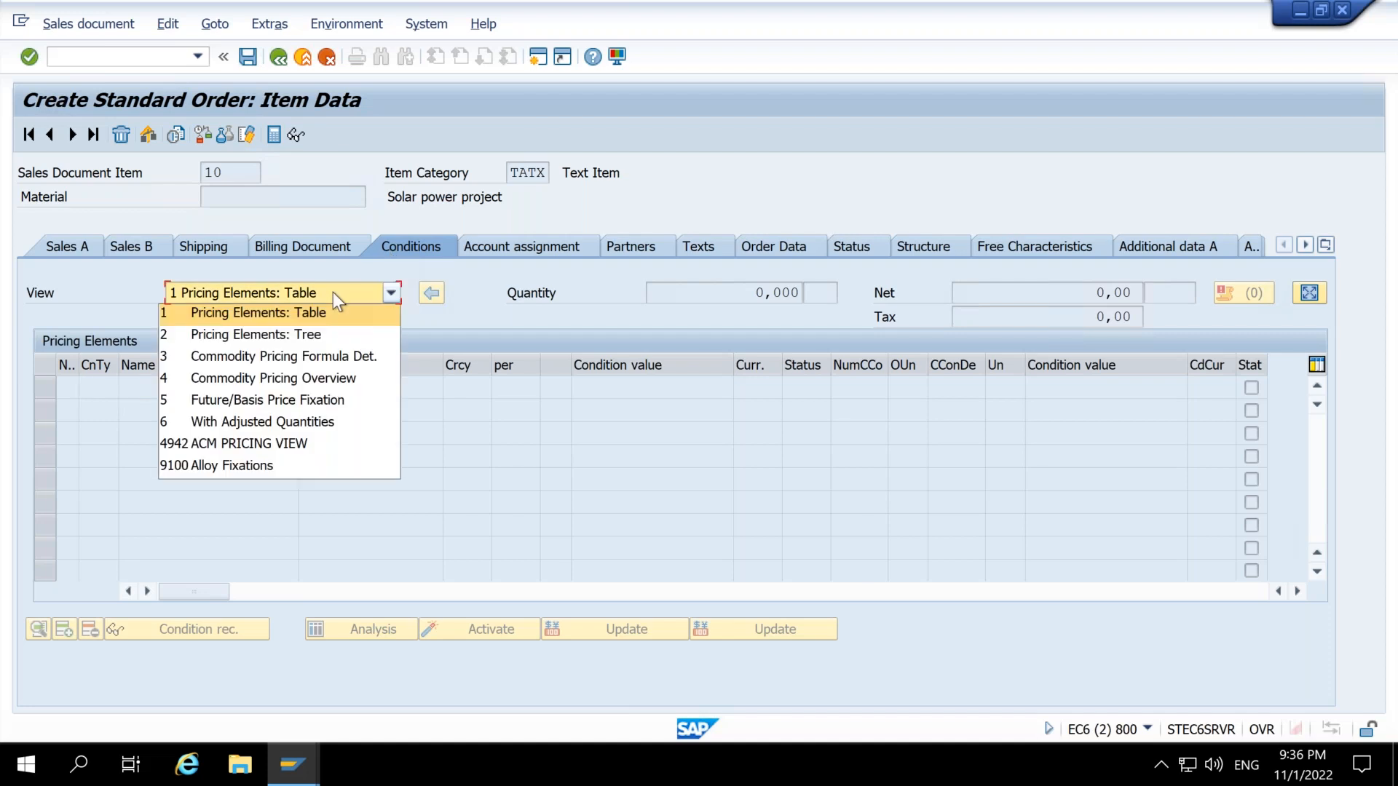
{"action": "left_click", "coordinate": [334, 291]}
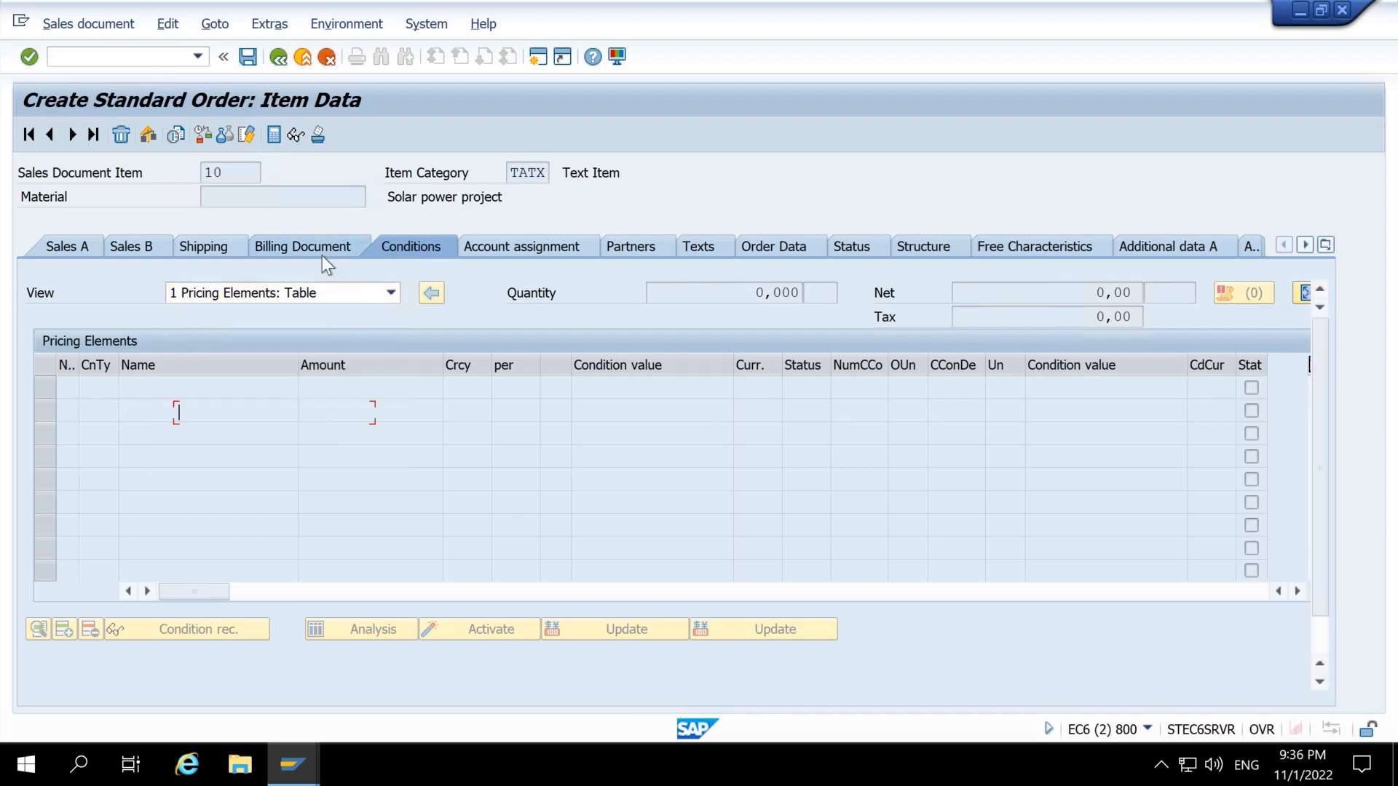
{"action": "left_click", "coordinate": [322, 255]}
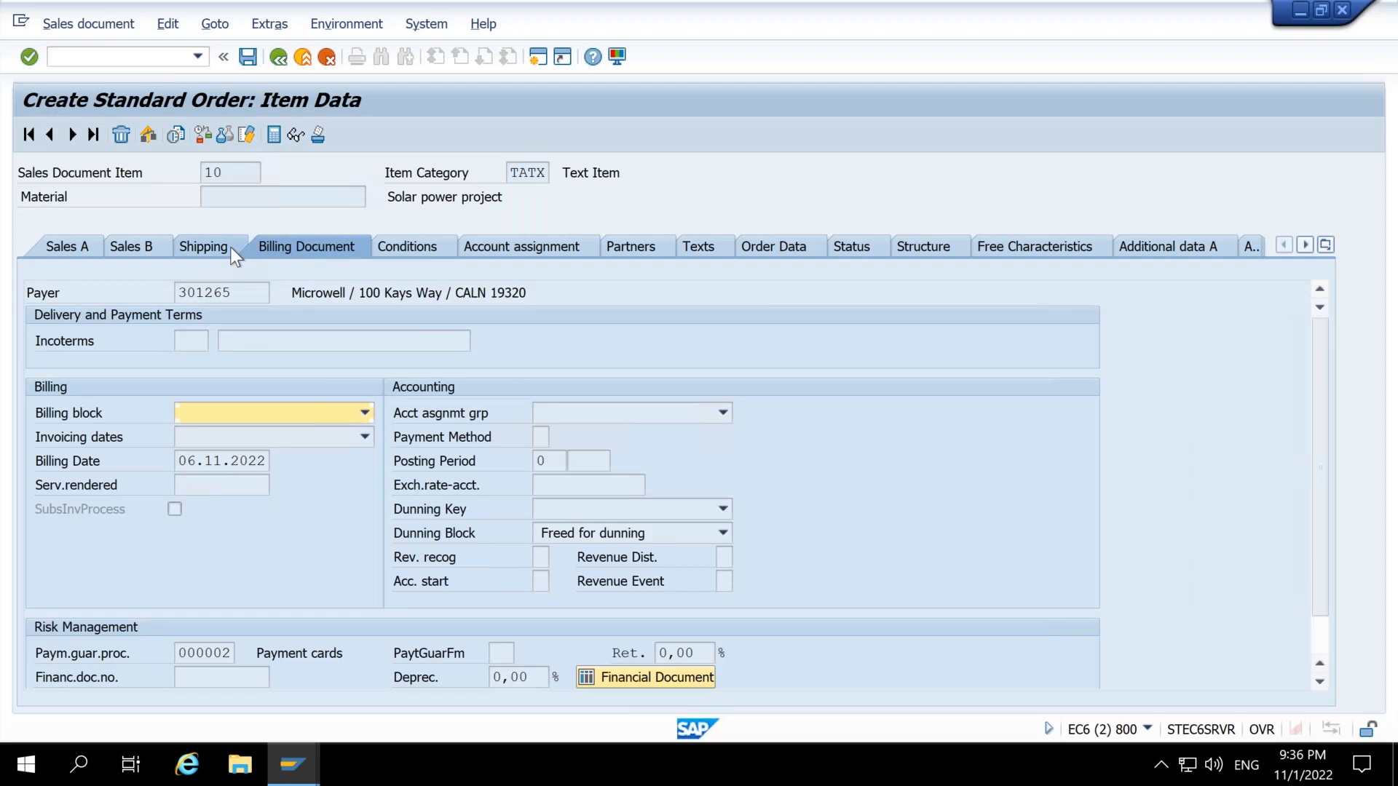
{"action": "left_click", "coordinate": [230, 247]}
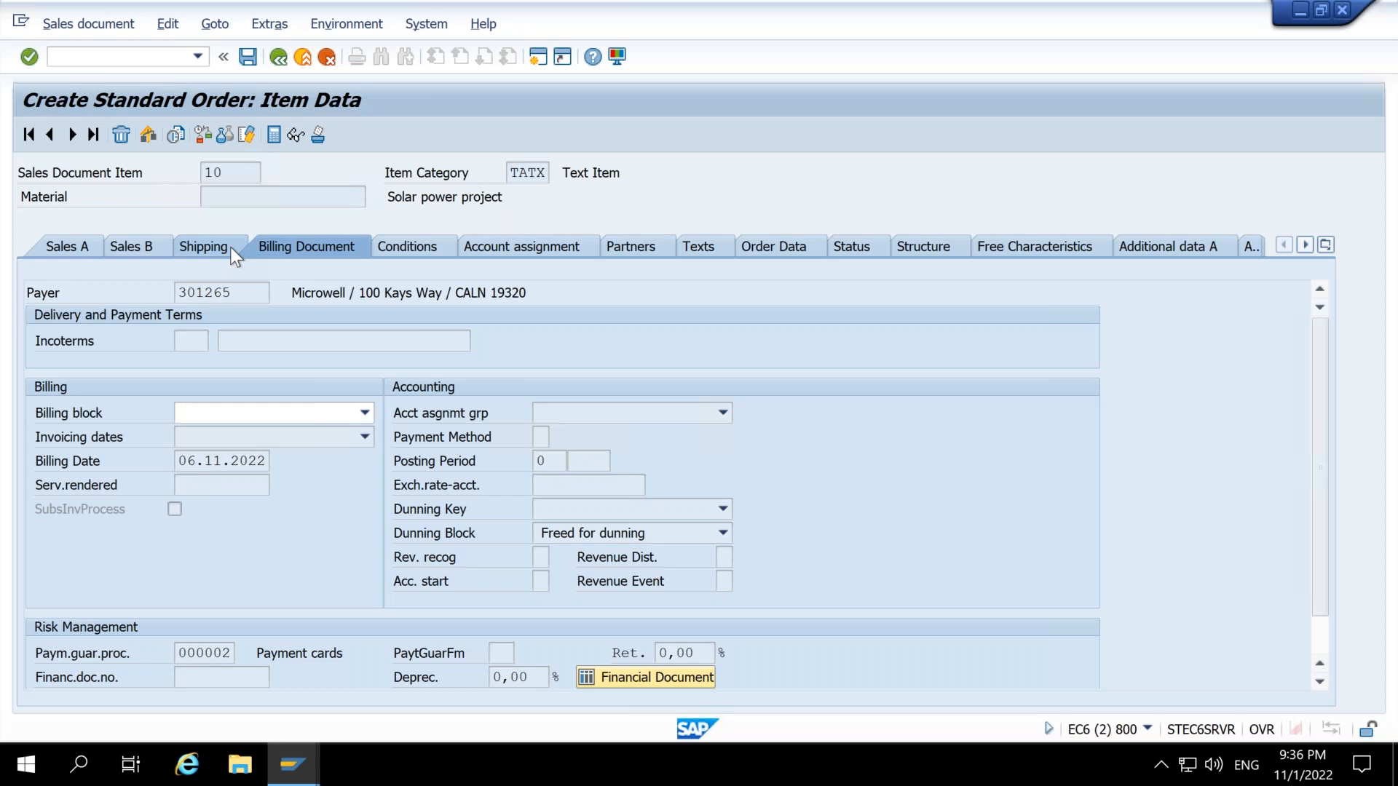
{"action": "left_click", "coordinate": [282, 244]}
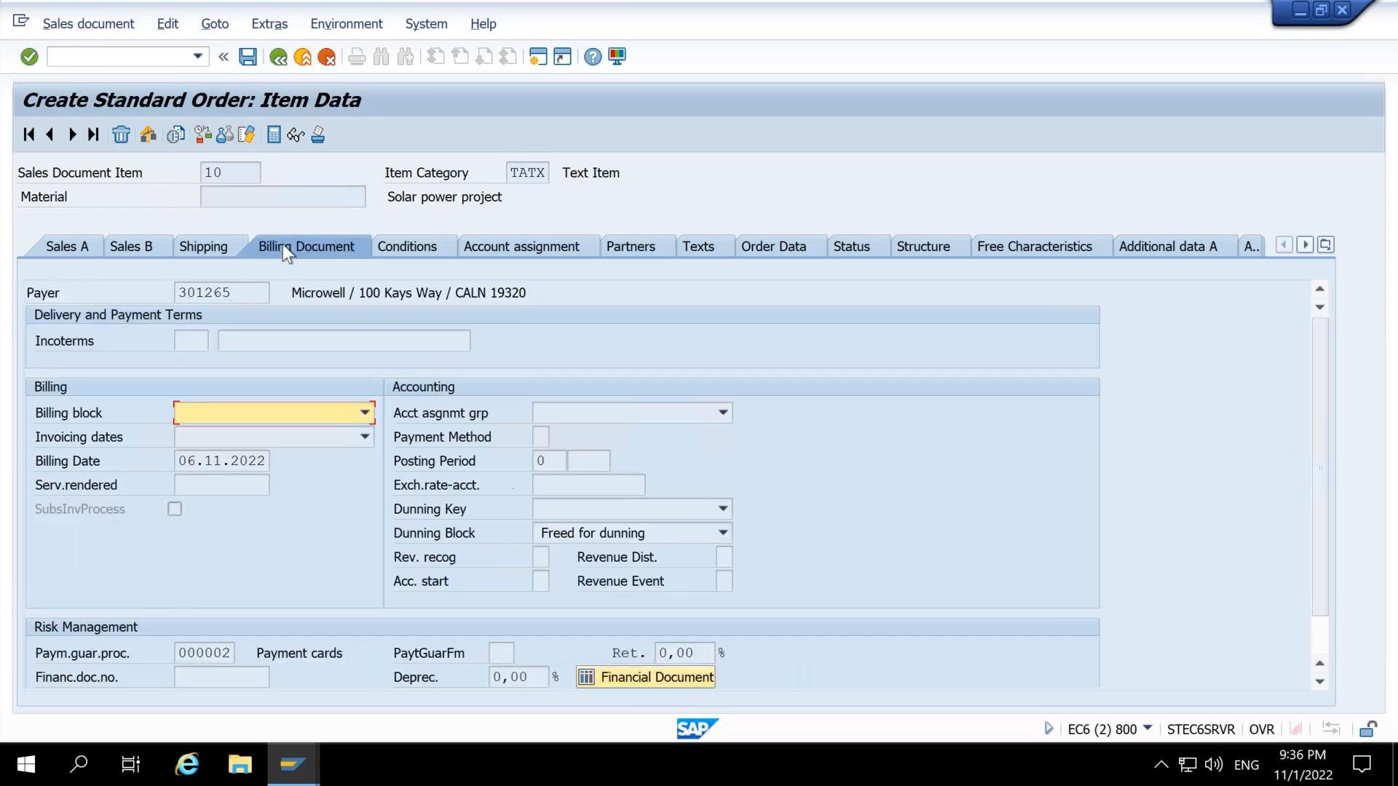
{"action": "left_click", "coordinate": [395, 246]}
{"action": "left_click", "coordinate": [517, 251]}
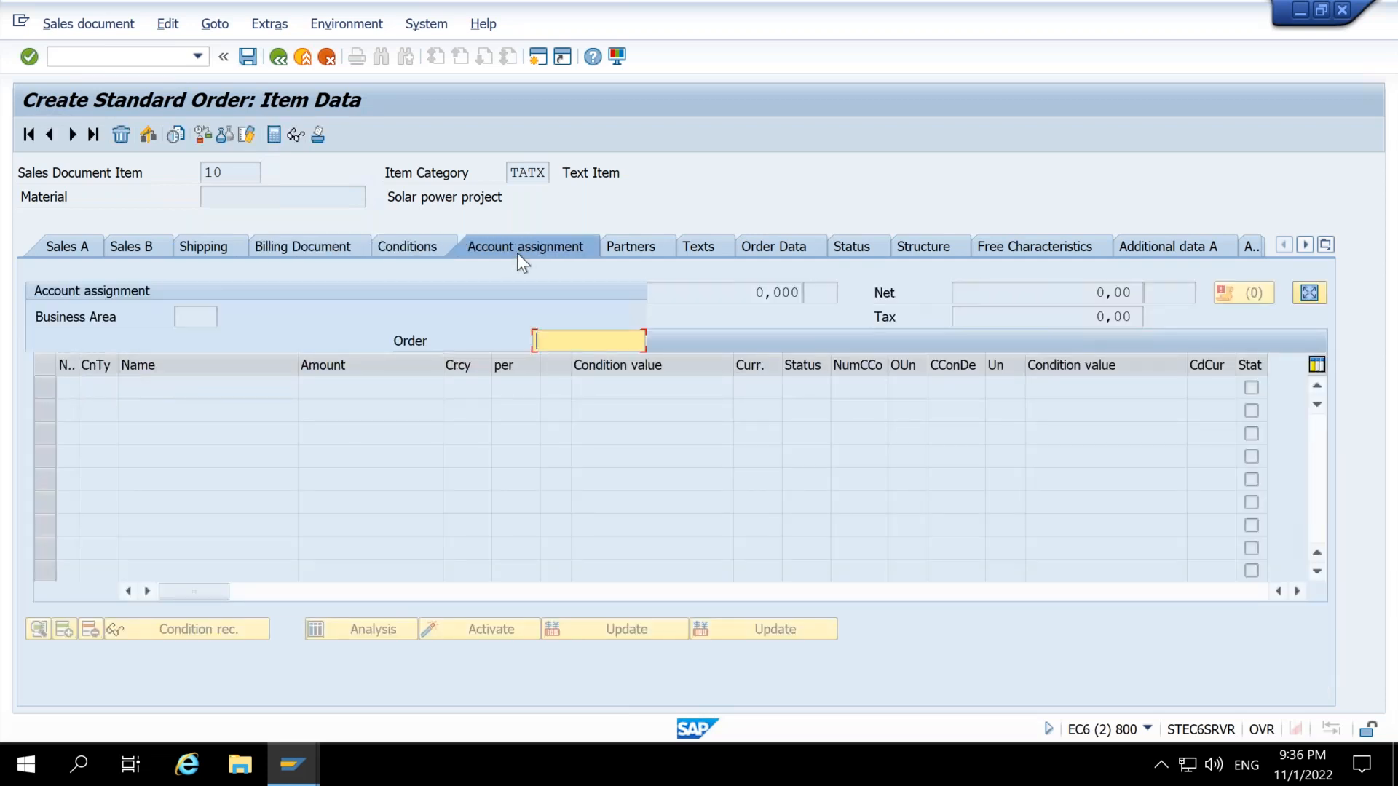
{"action": "left_click", "coordinate": [405, 248]}
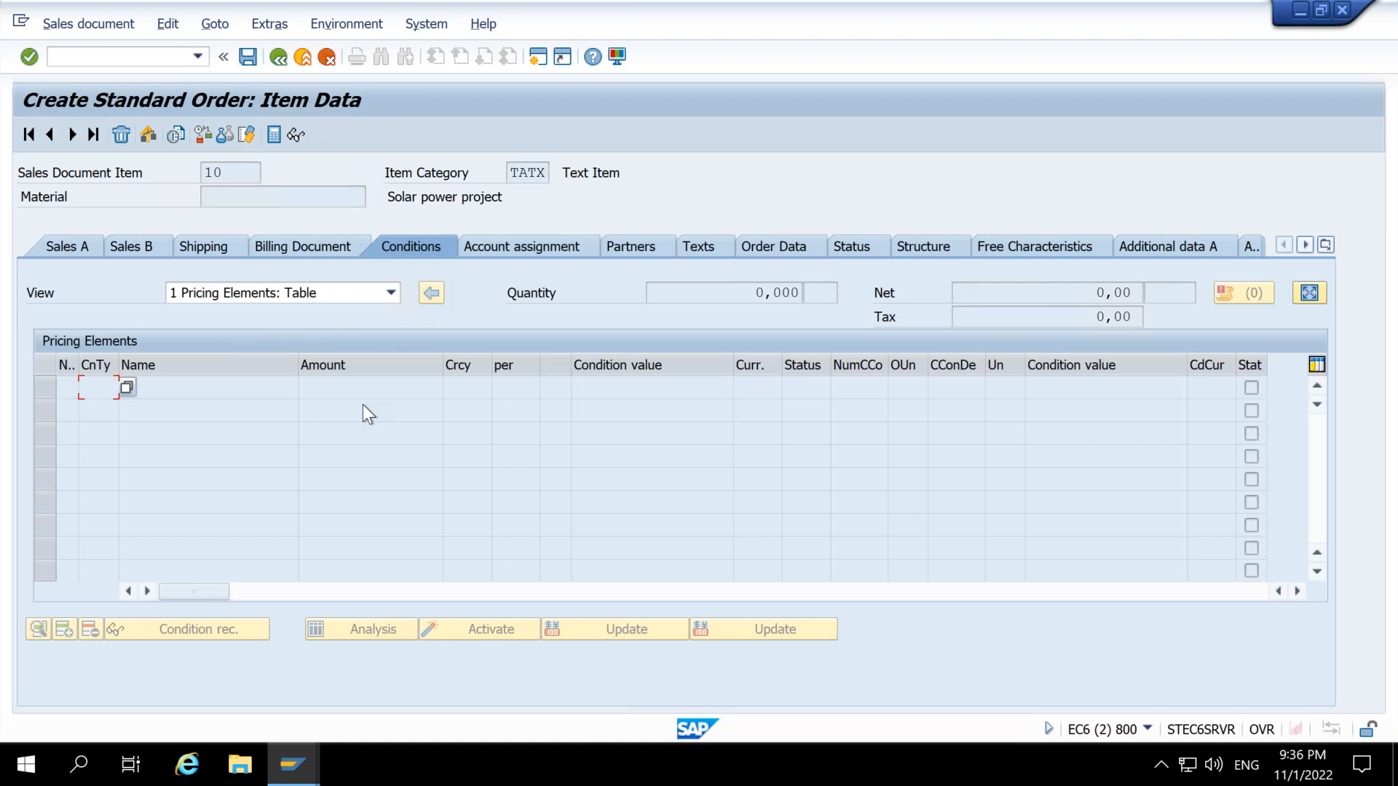
{"action": "left_click", "coordinate": [390, 292]}
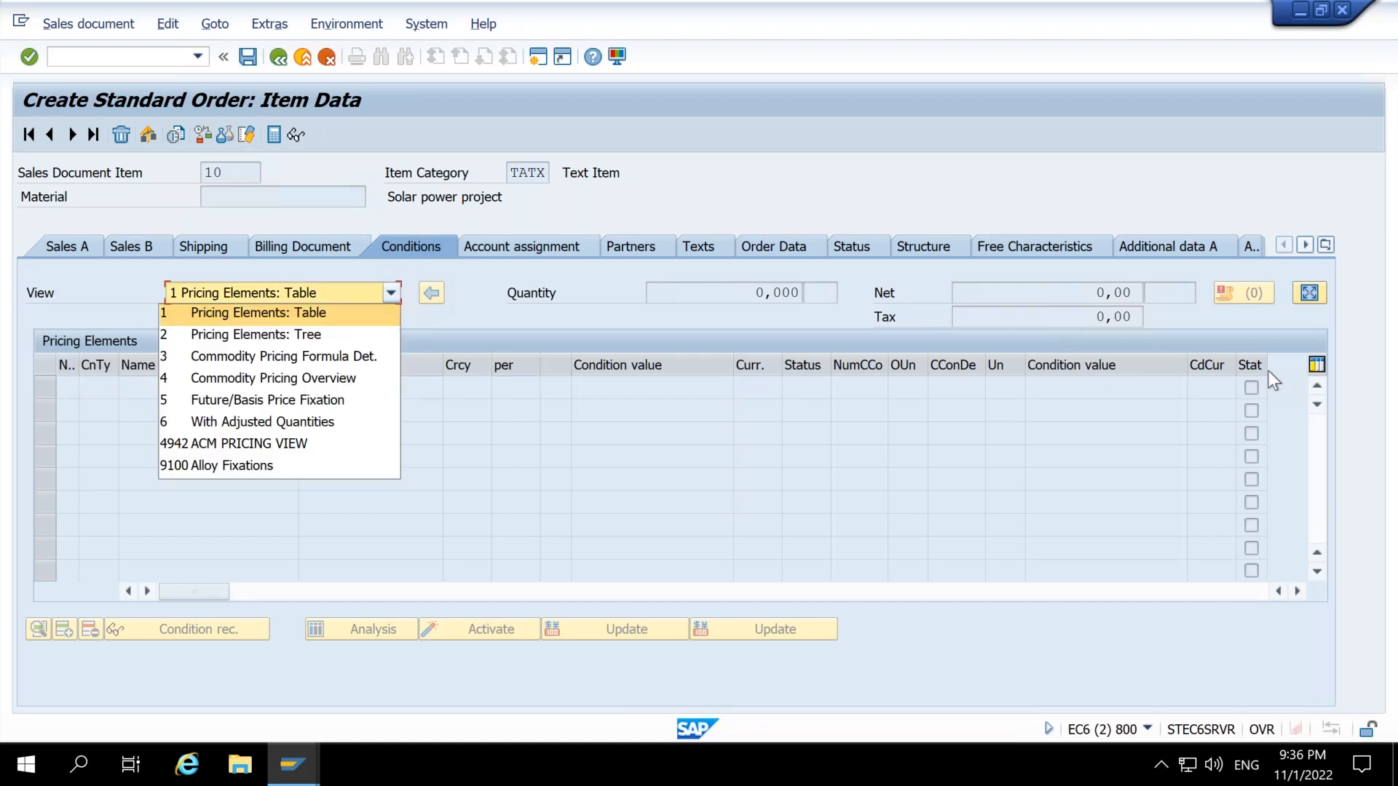
{"action": "left_click", "coordinate": [1213, 363]}
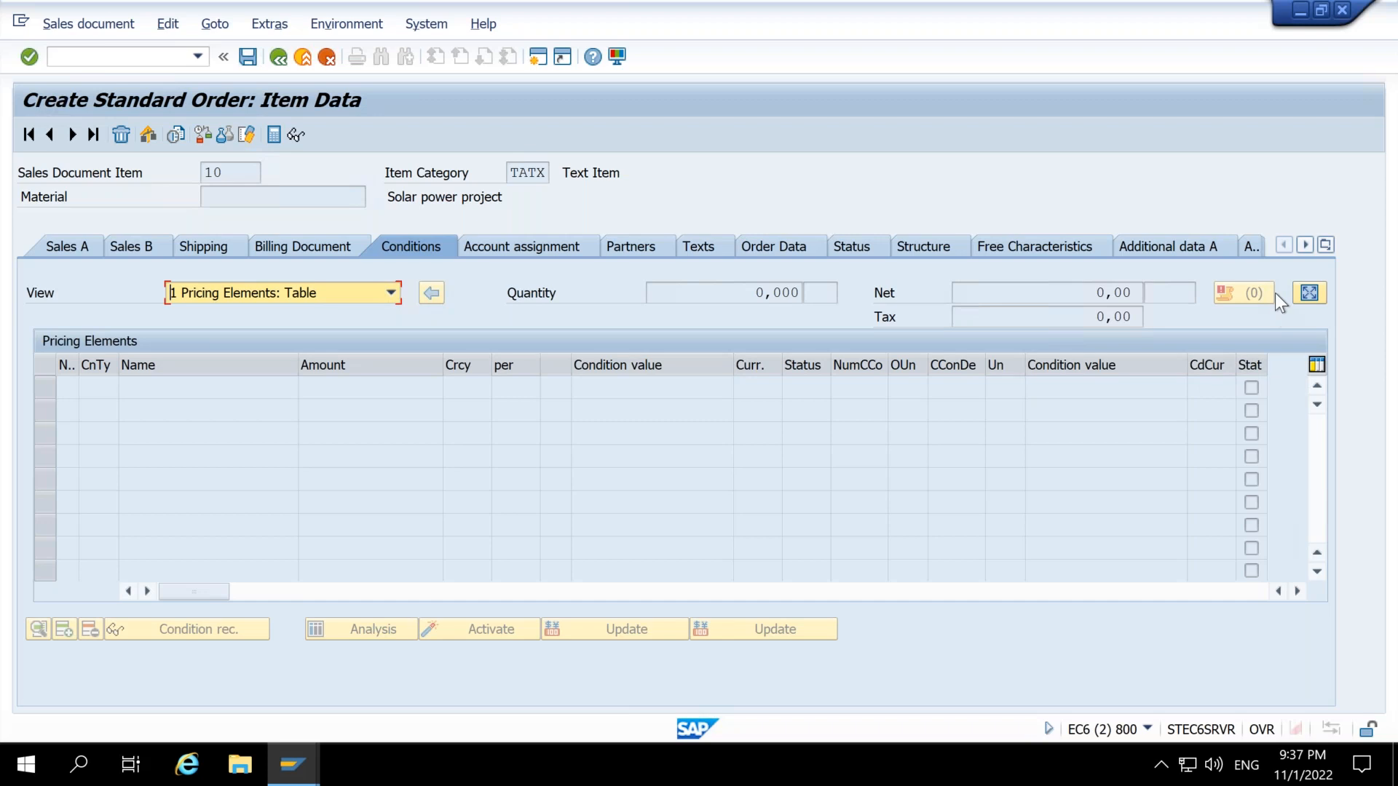
Step: Save the standard order despite its incomplete data and reopen it for changes
{"action": "left_click", "coordinate": [247, 61]}
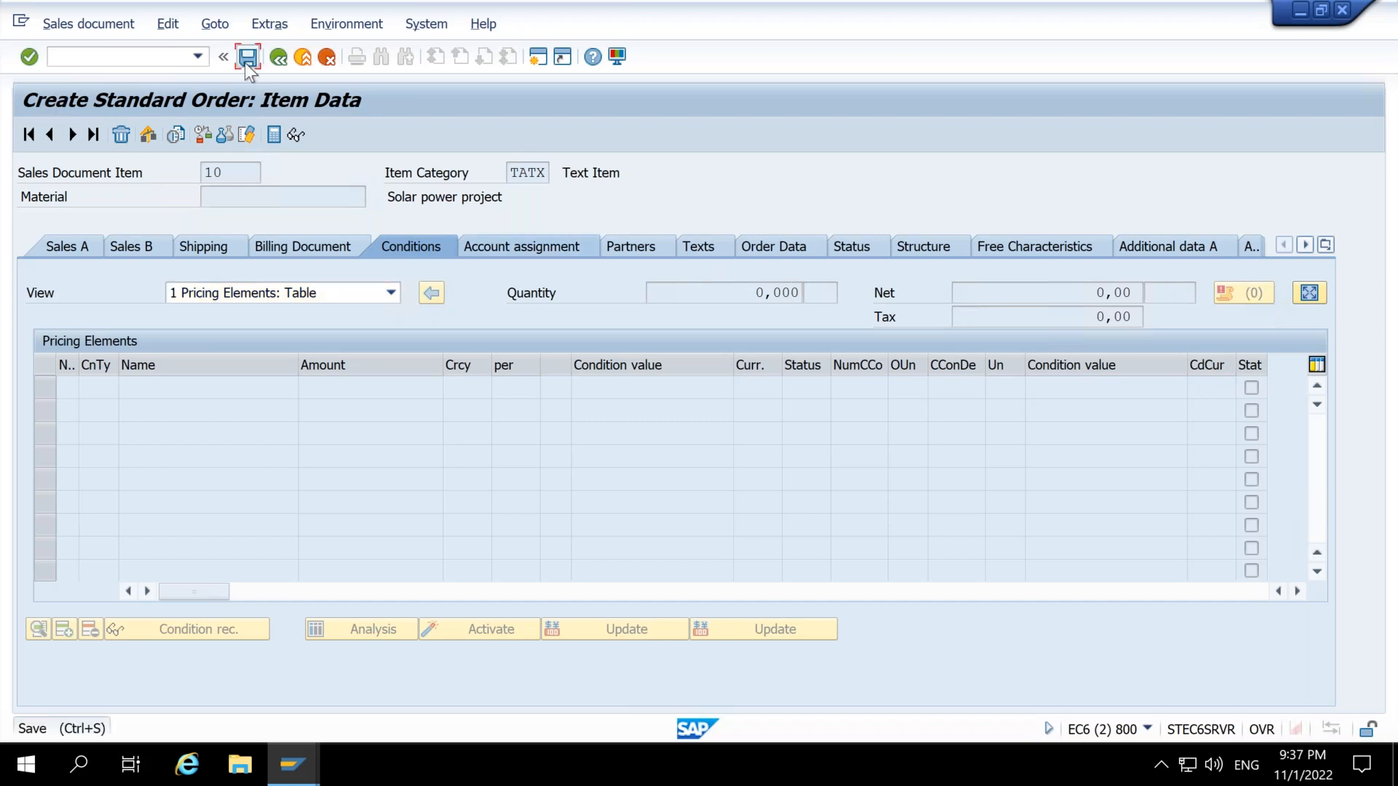
{"action": "left_click", "coordinate": [306, 424]}
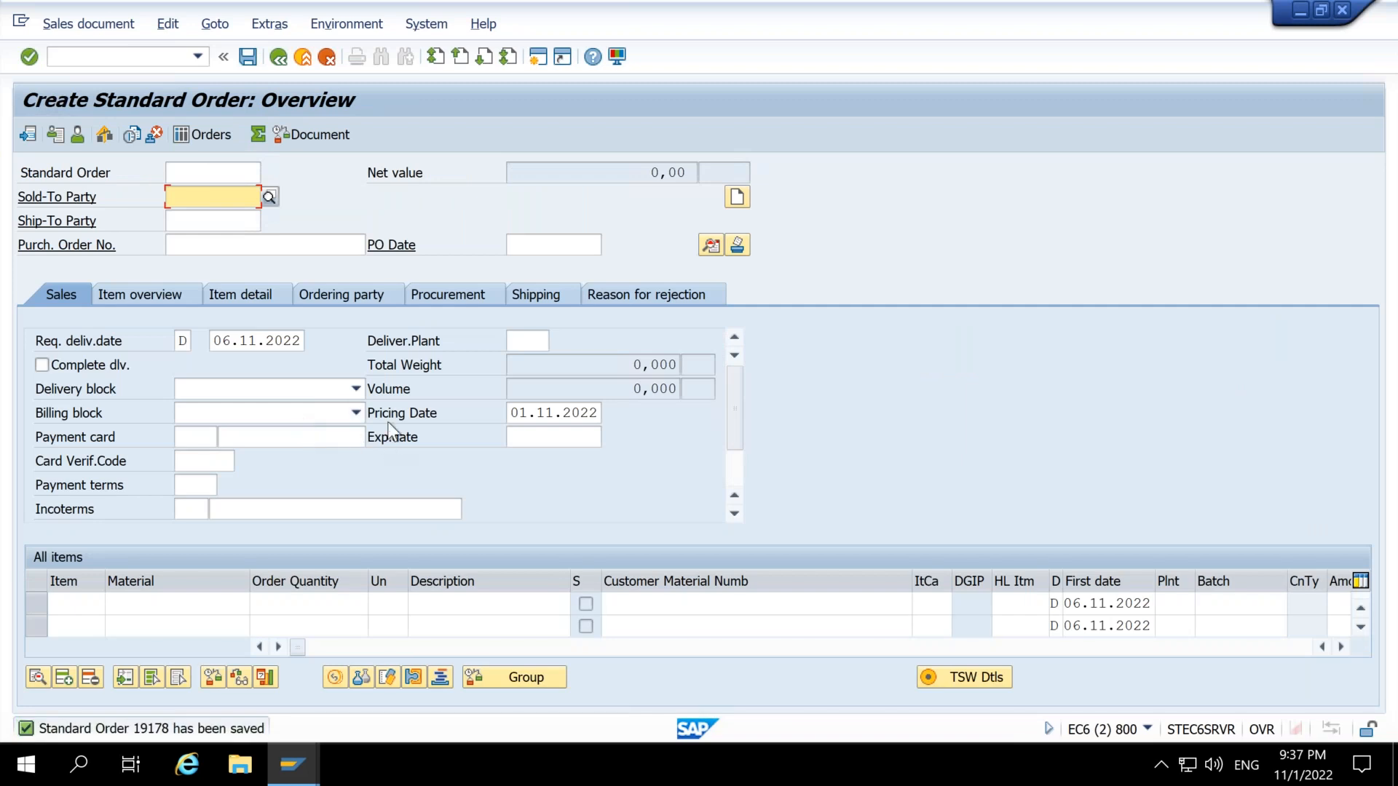
{"action": "left_click", "coordinate": [73, 27]}
{"action": "left_click", "coordinate": [94, 80]}
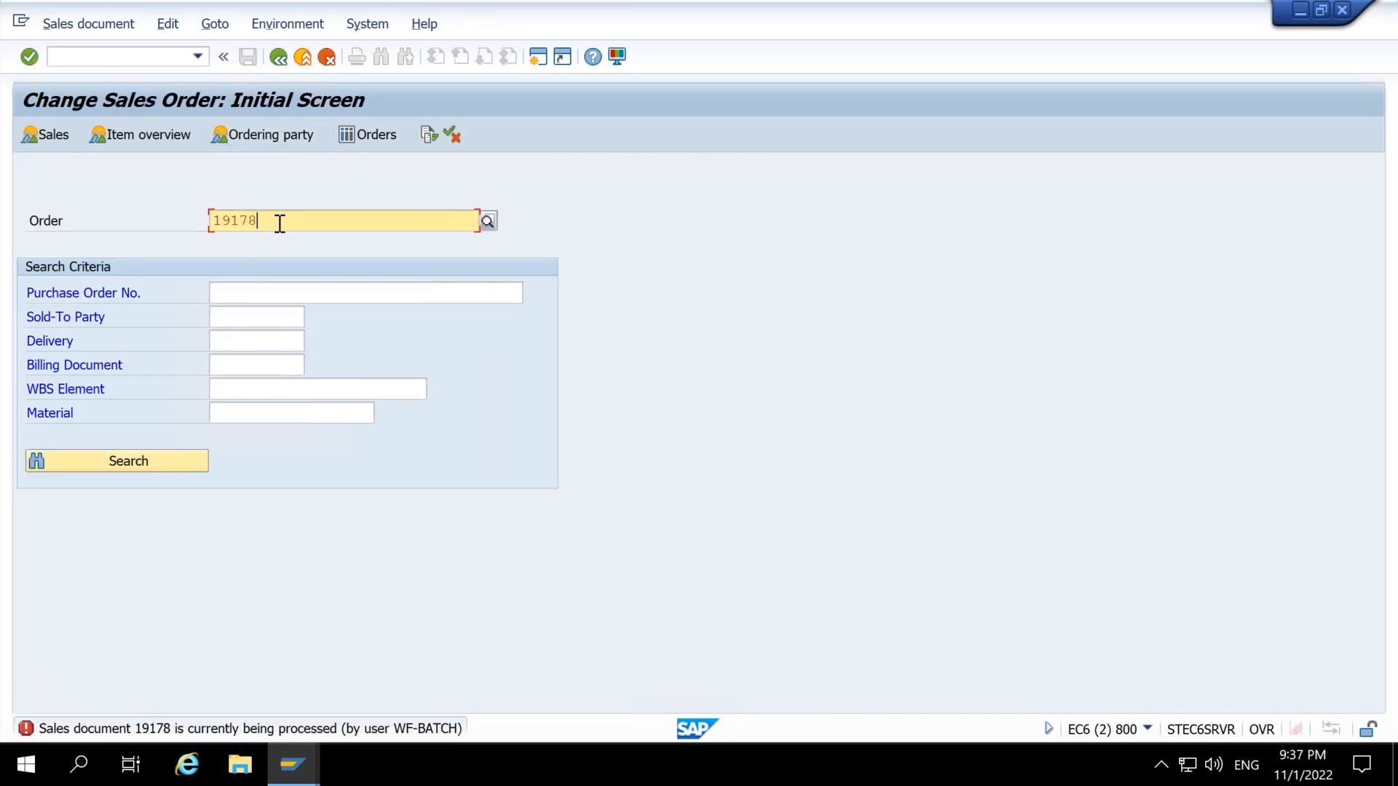
{"action": "key", "text": "Return"}
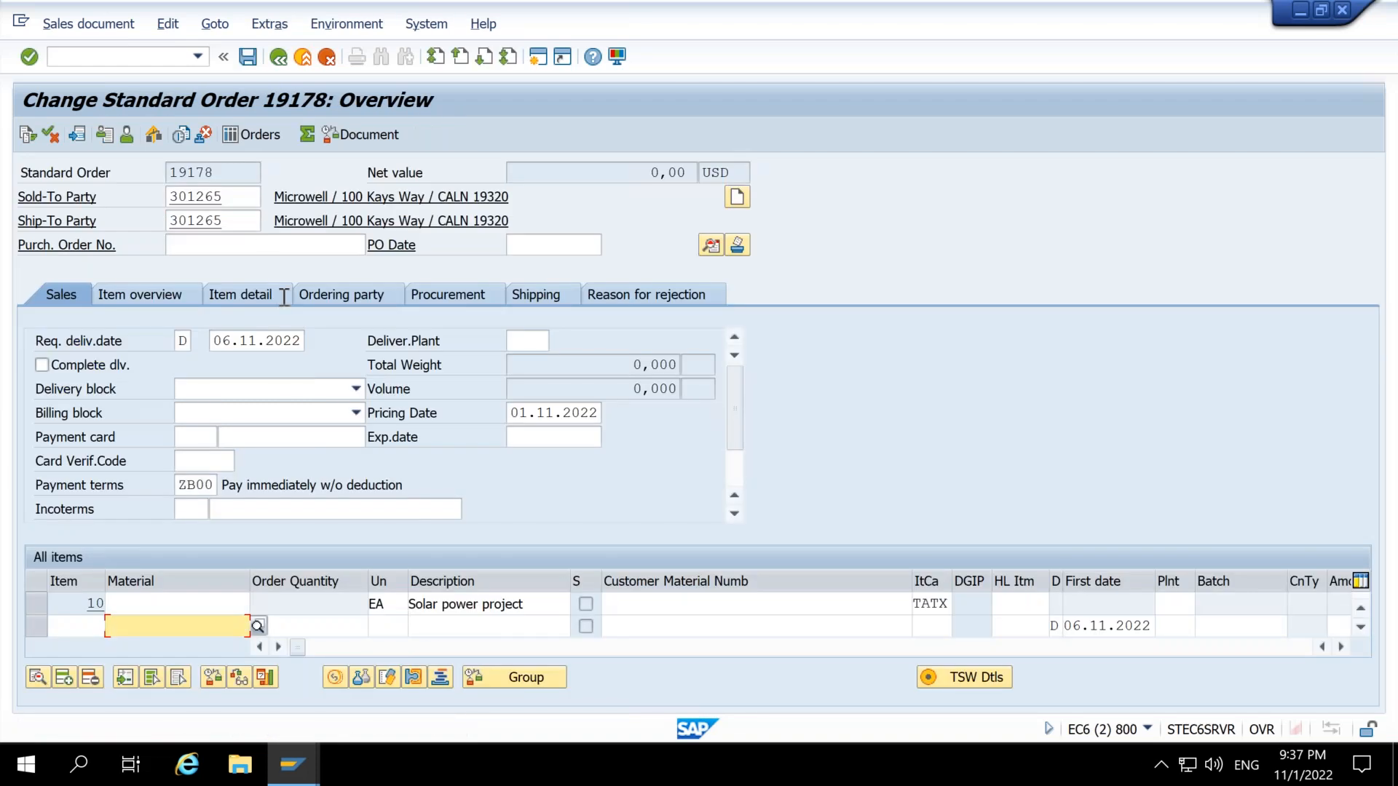
Step: Look through the reopened order's item detail, ordering party, procurement, reason for rejection and item overview data
{"action": "left_click", "coordinate": [147, 296]}
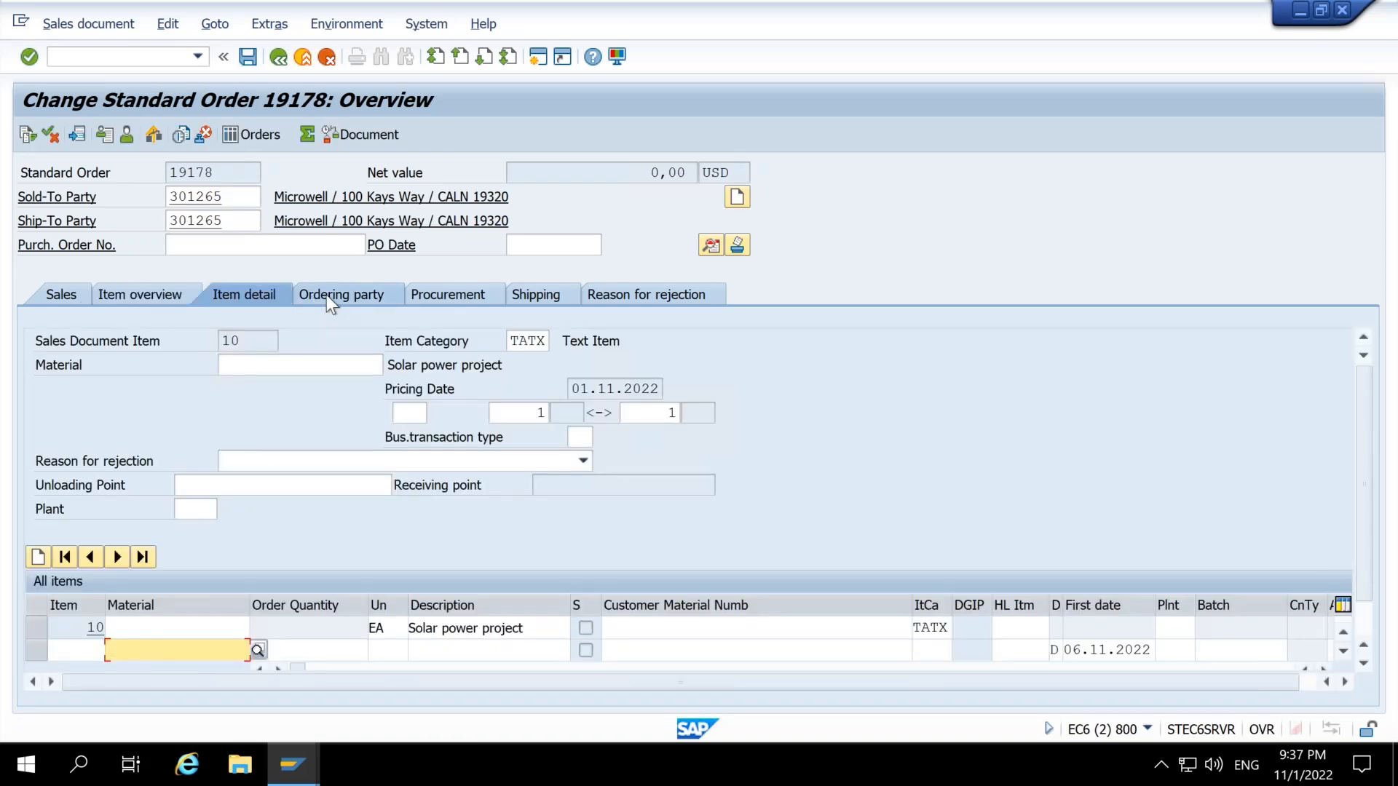
{"action": "left_click", "coordinate": [326, 295]}
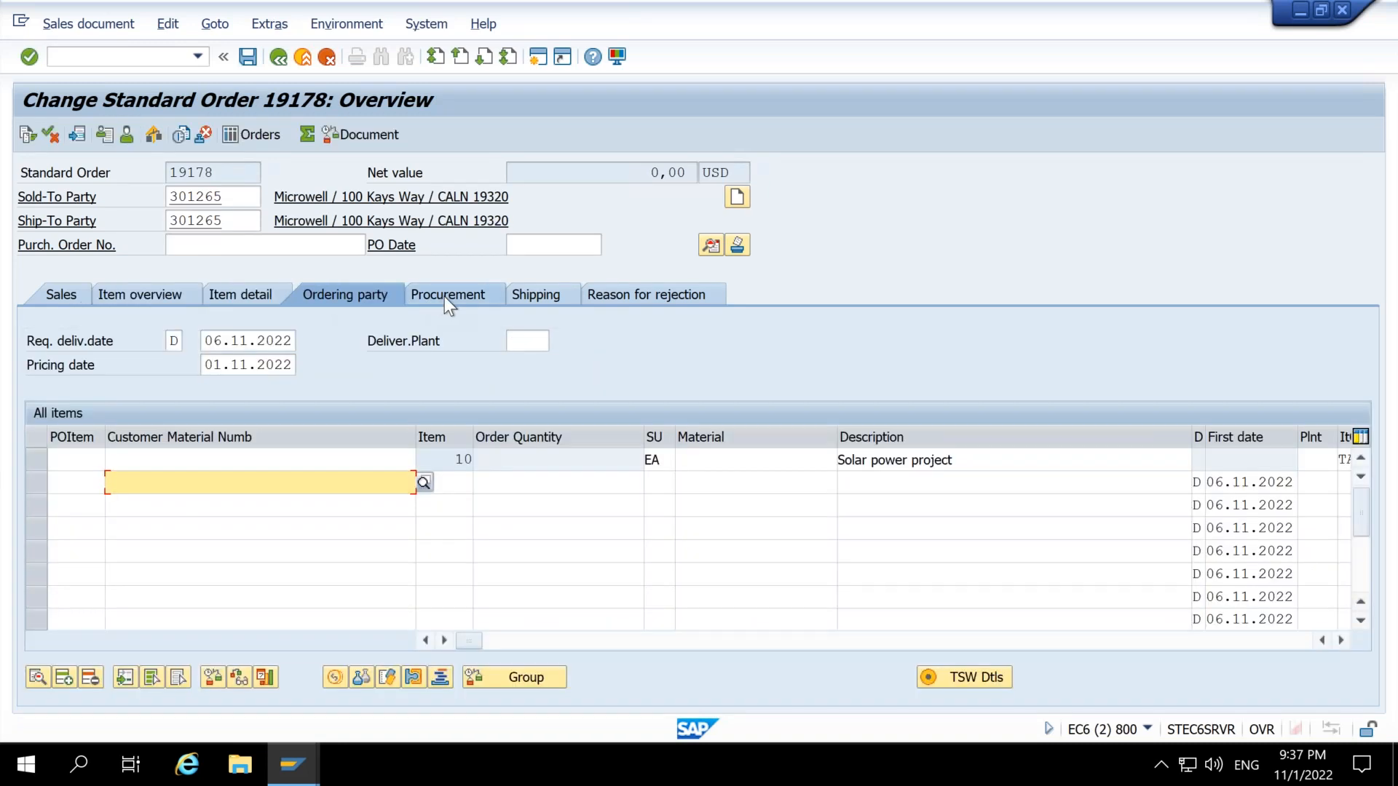
{"action": "left_click", "coordinate": [444, 296]}
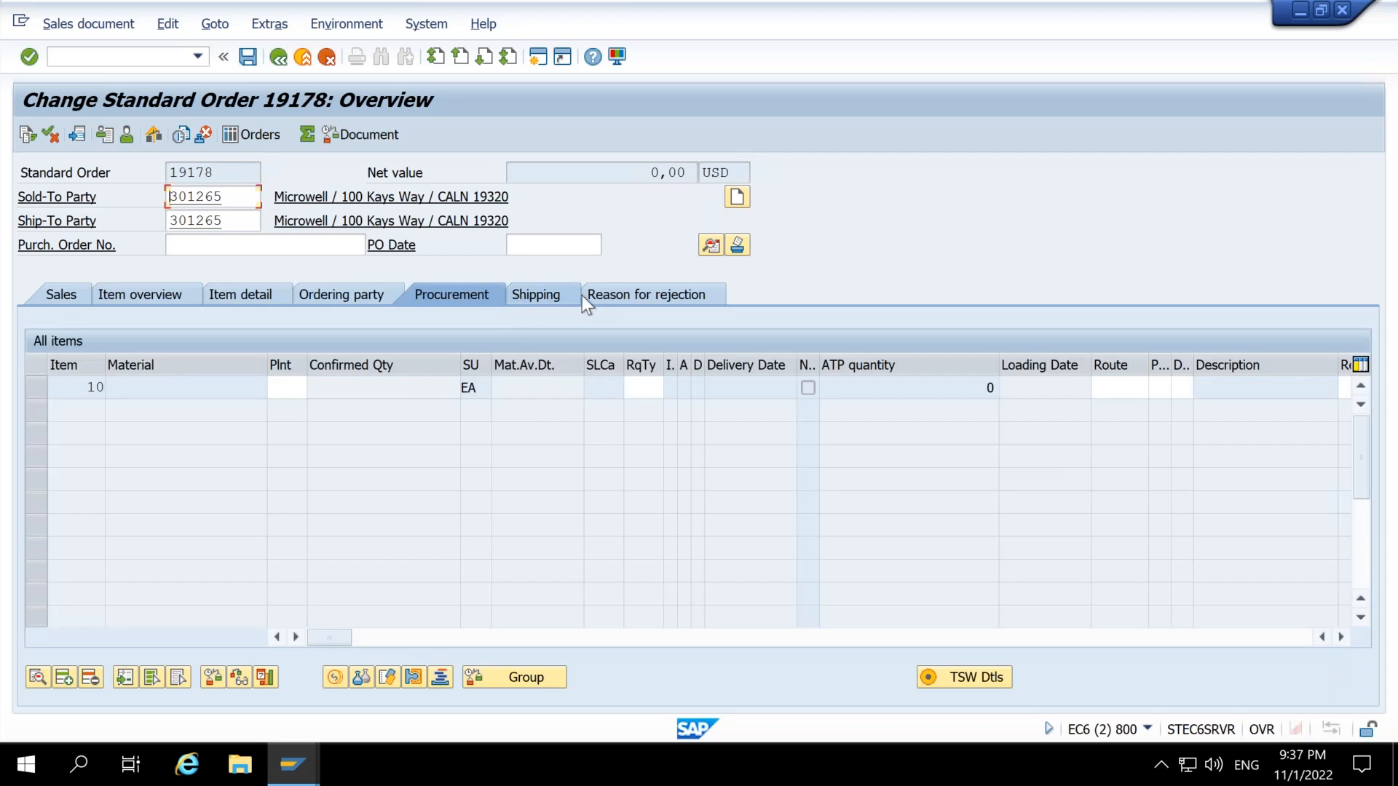
{"action": "left_click", "coordinate": [582, 296]}
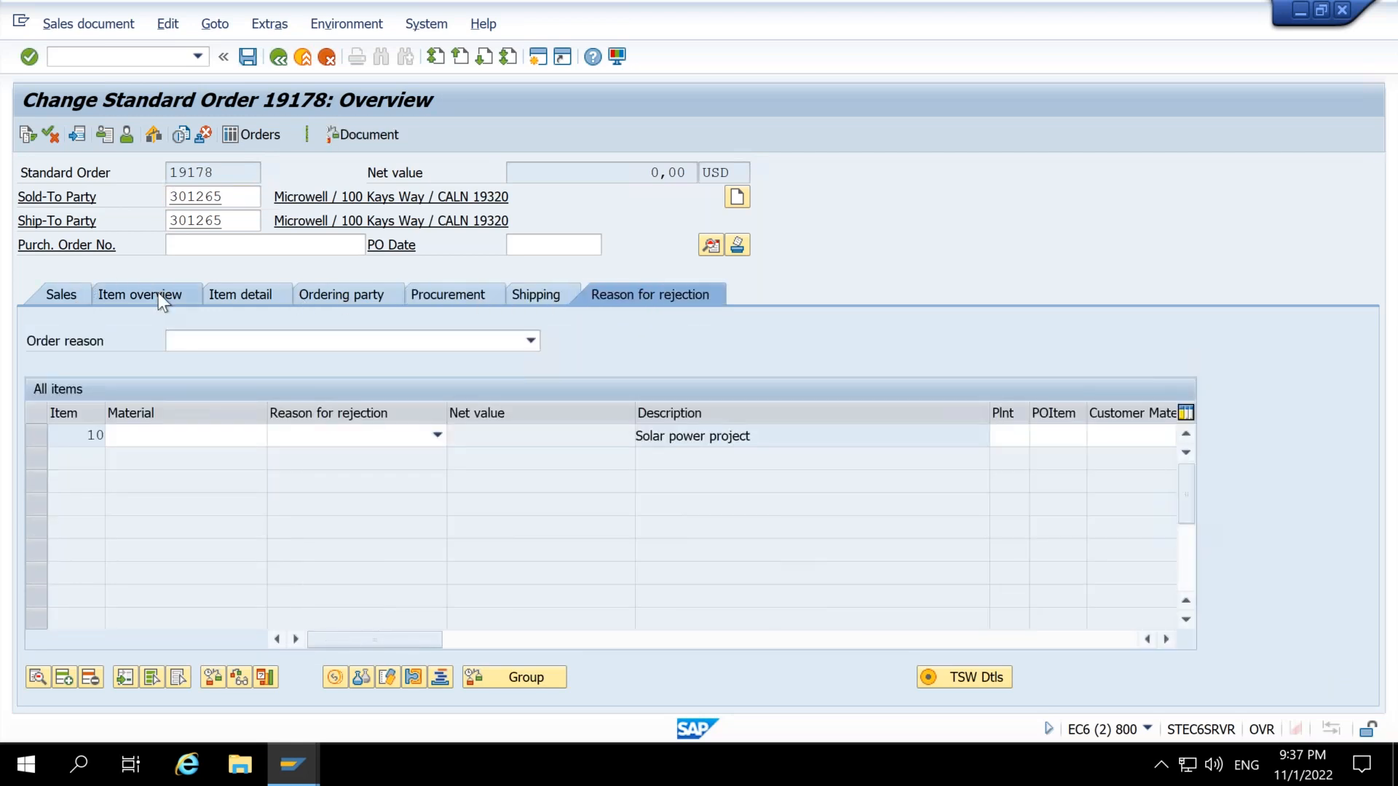
{"action": "left_click", "coordinate": [158, 292]}
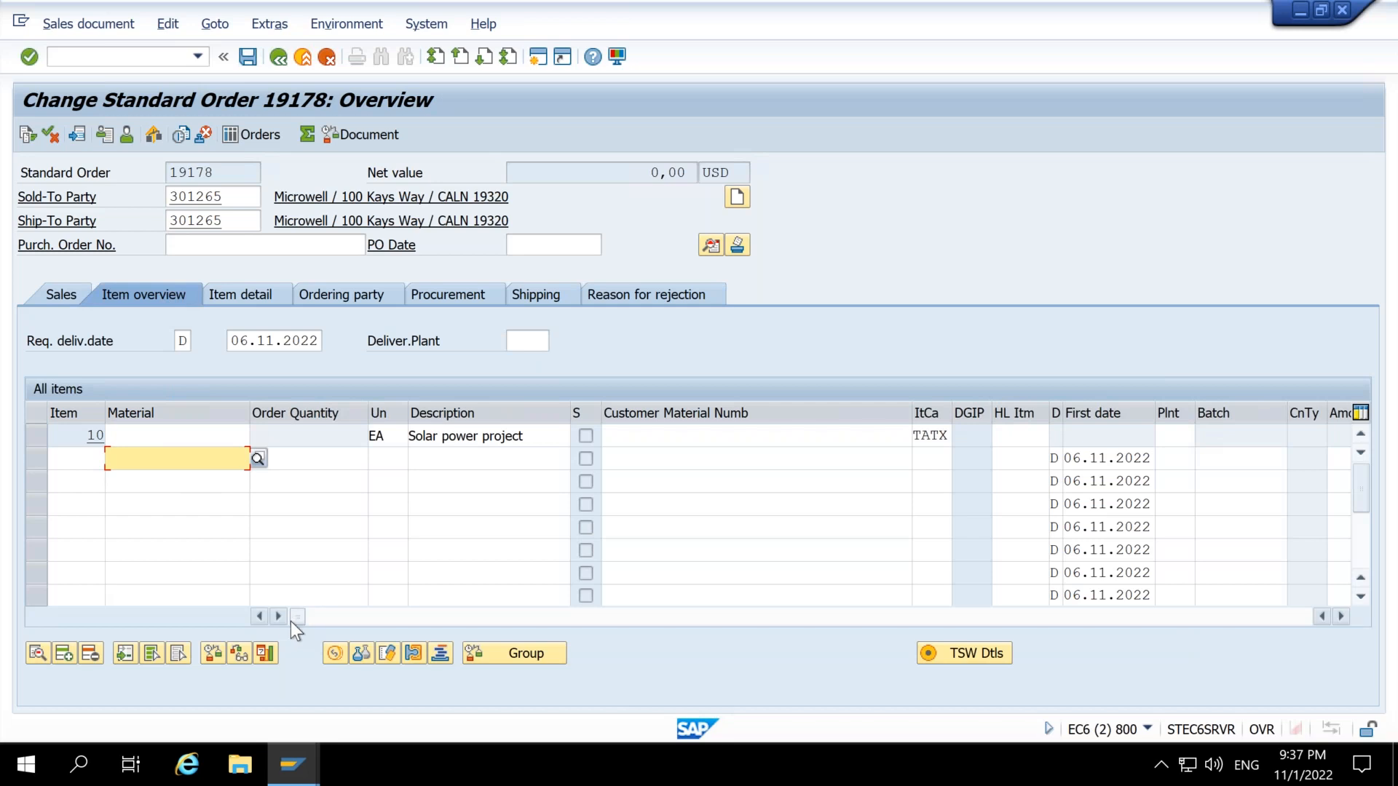
{"action": "mouse_move", "coordinate": [295, 618]}
{"action": "left_mouse_down"}
{"action": "mouse_move", "coordinate": [531, 591]}
{"action": "mouse_move", "coordinate": [295, 606]}
{"action": "left_mouse_up"}
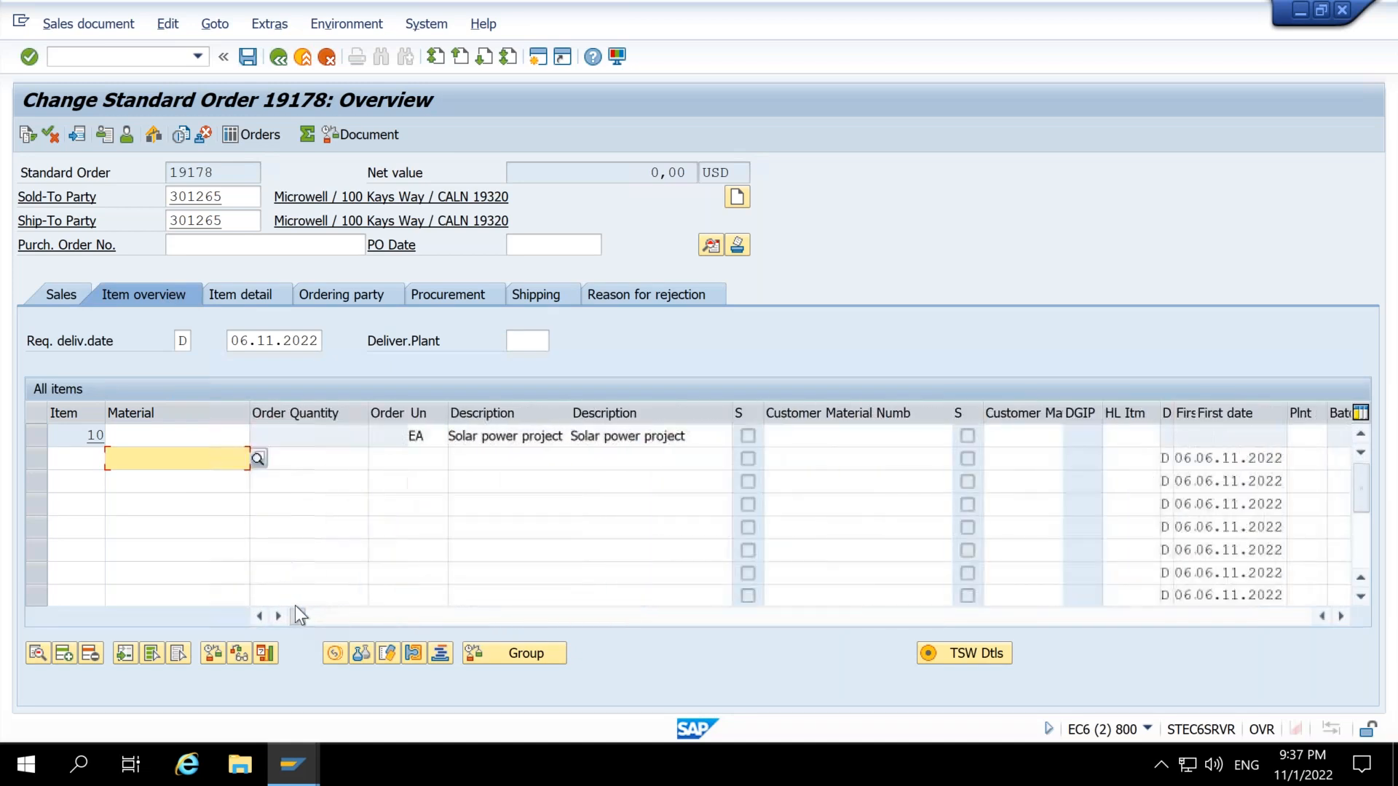
Step: Check the net value, billing data and pricing conditions of the Solar power project item, including the pricing view choices
{"action": "double_click", "coordinate": [91, 436]}
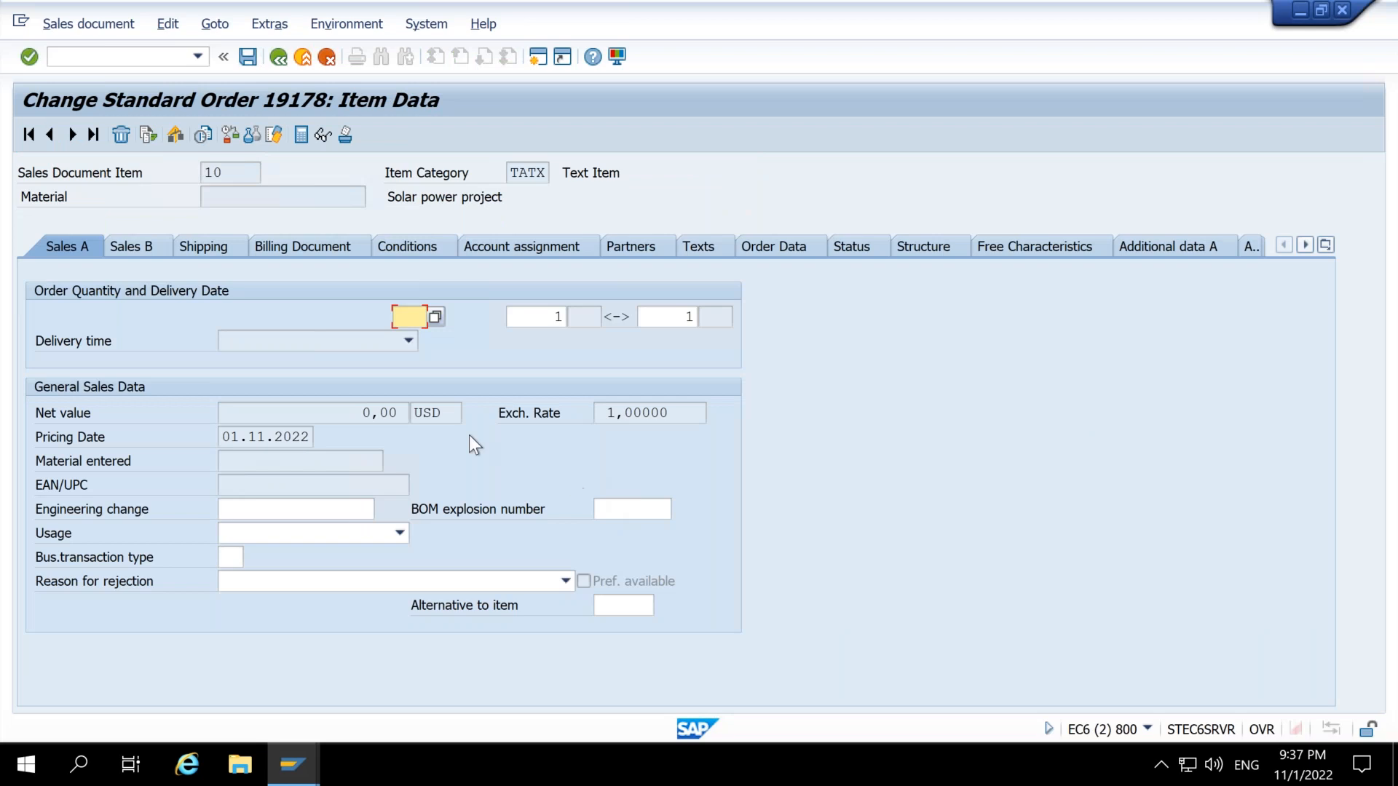
{"action": "left_click_drag", "start_coordinate": [359, 409], "coordinate": [469, 409]}
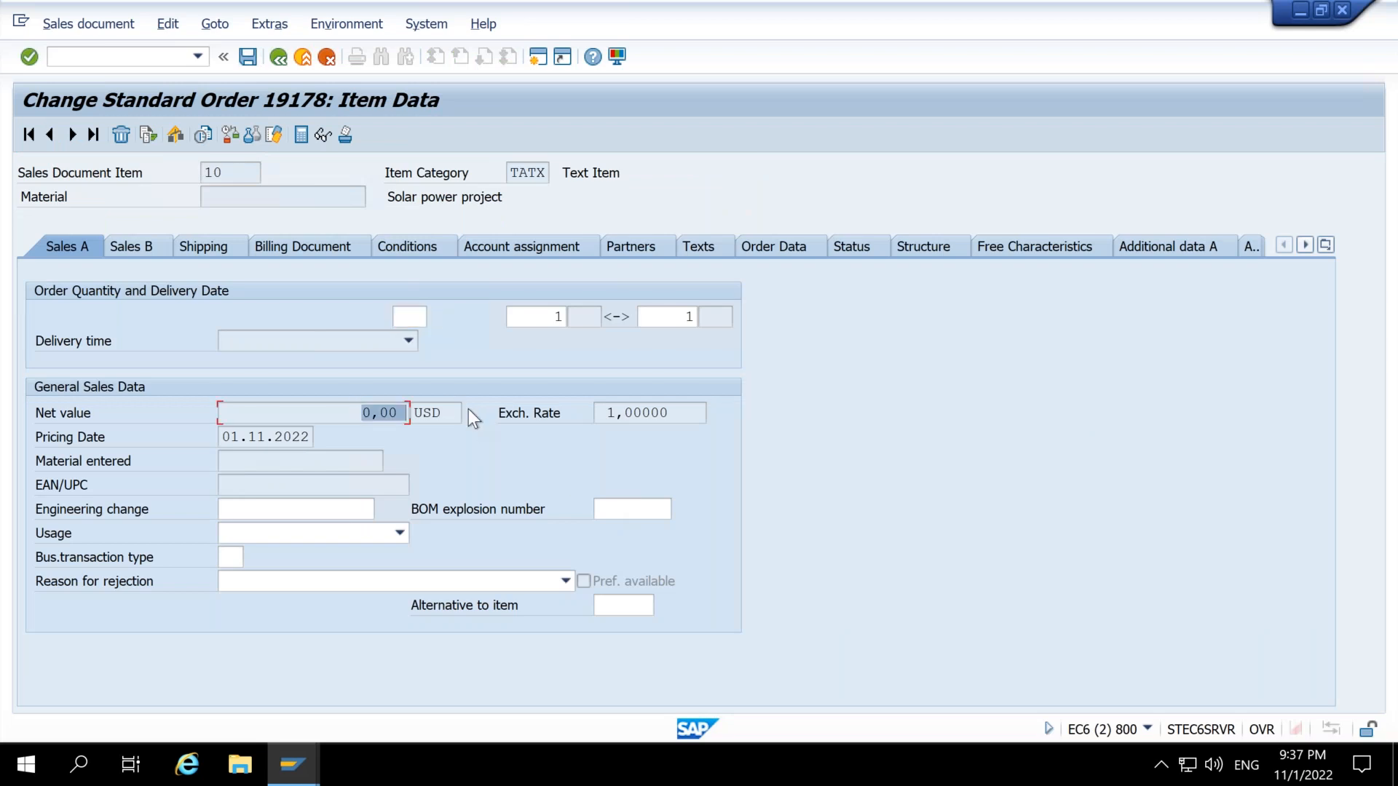
{"action": "left_click", "coordinate": [321, 251]}
{"action": "left_click", "coordinate": [409, 244]}
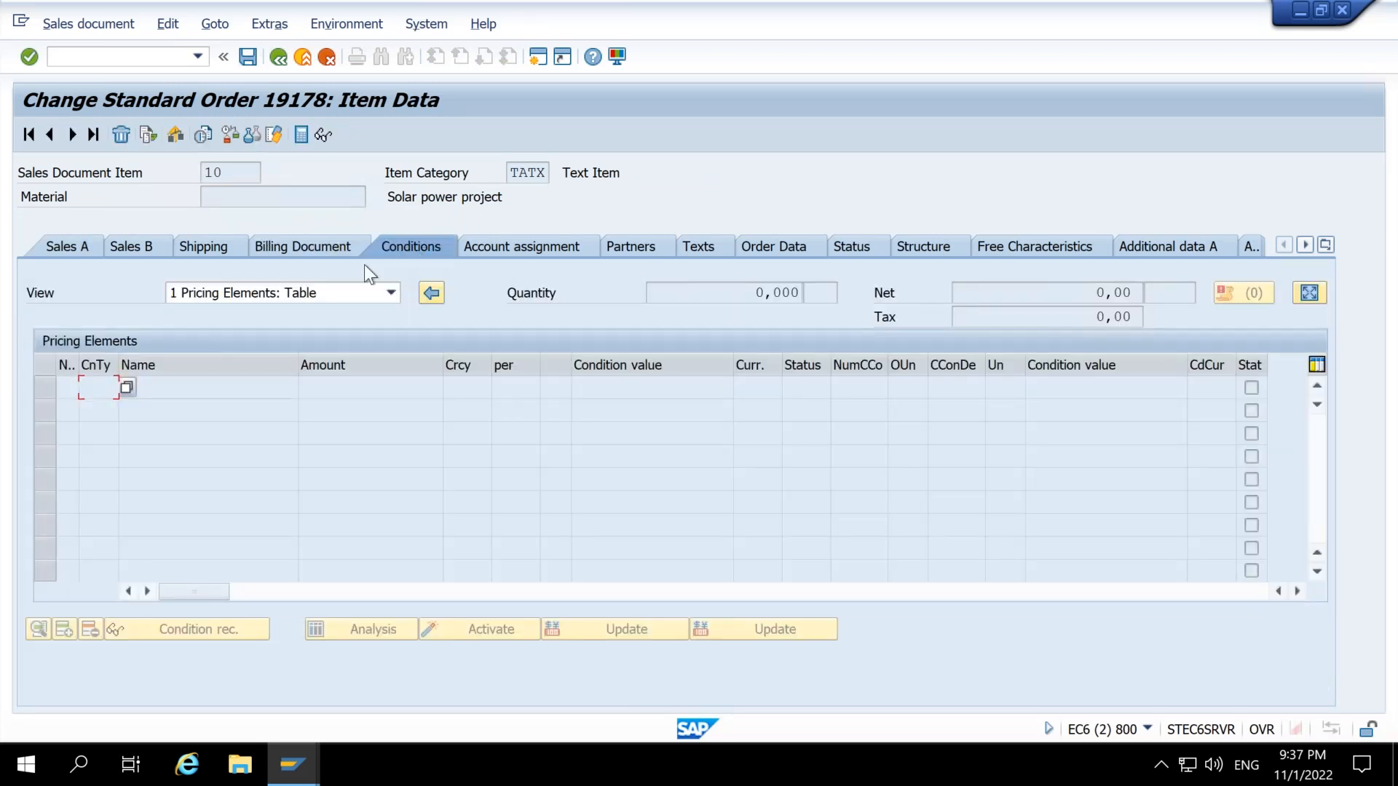
{"action": "left_click", "coordinate": [357, 293]}
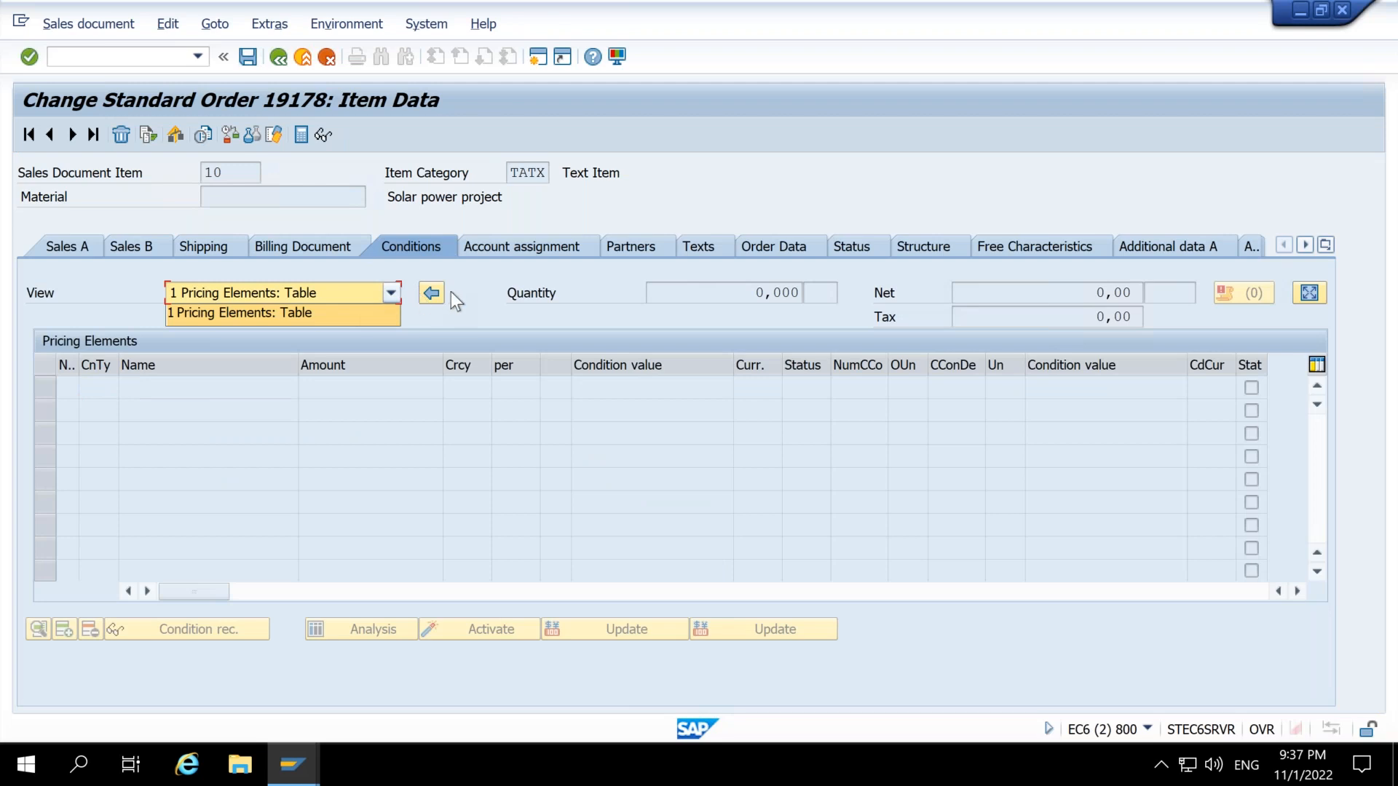
{"action": "left_click", "coordinate": [495, 293]}
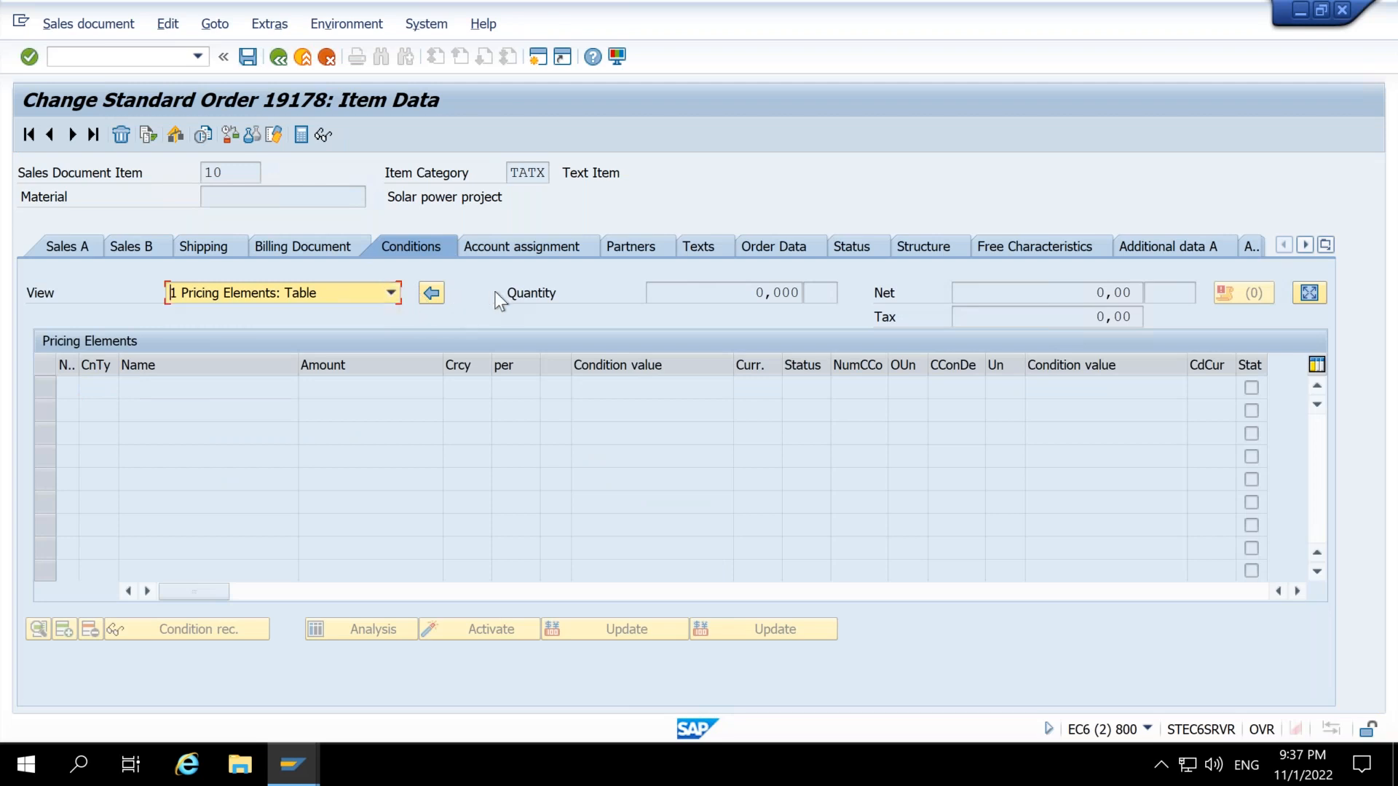
{"action": "left_click", "coordinate": [430, 299]}
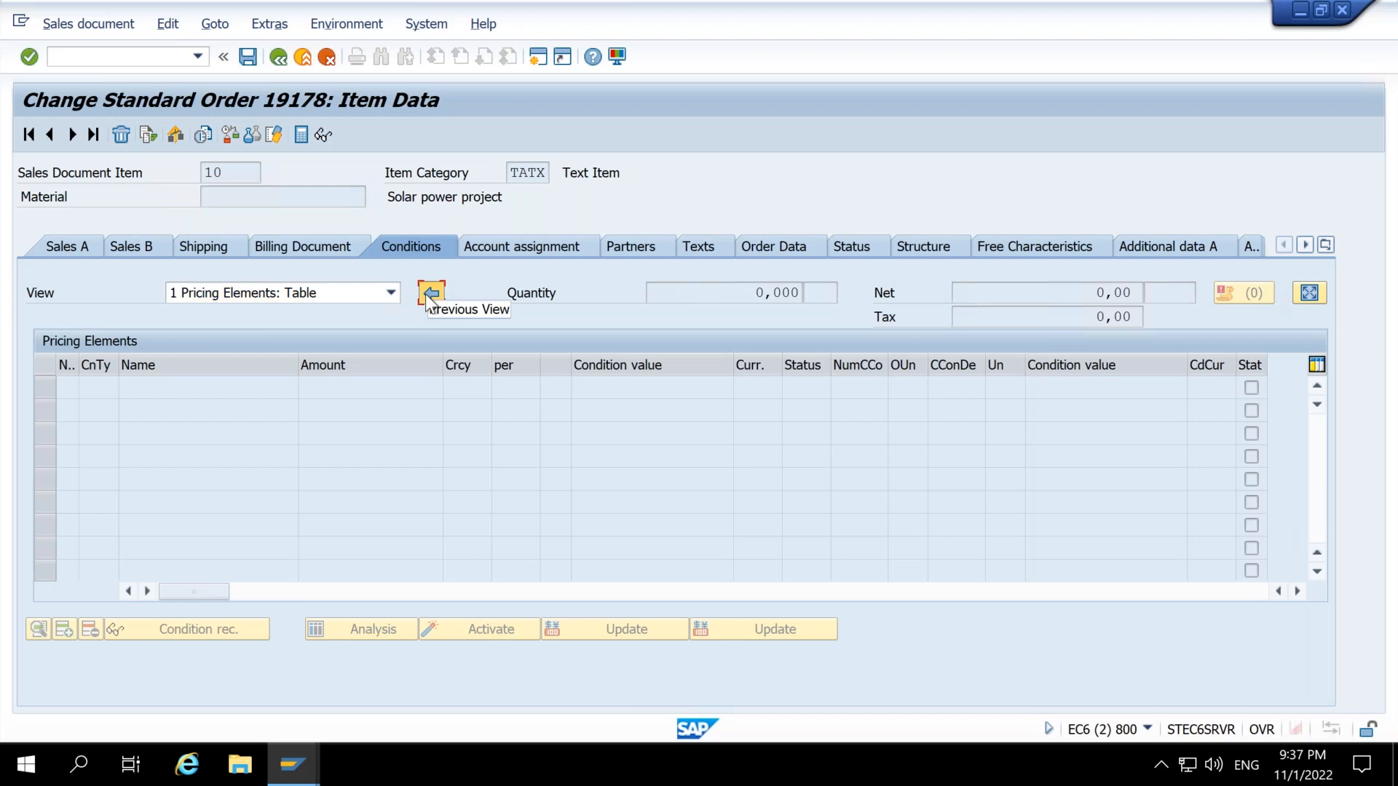
{"action": "left_click", "coordinate": [368, 294]}
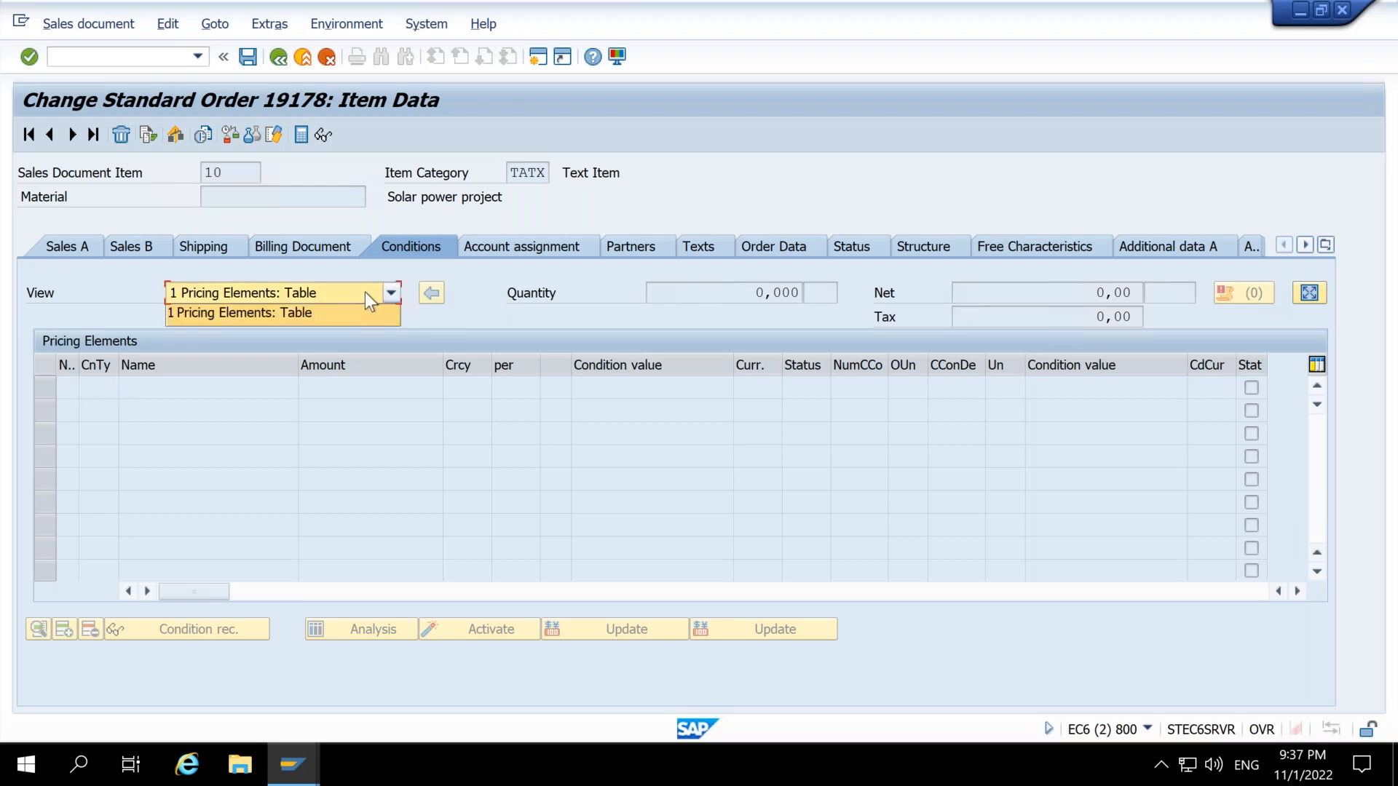
{"action": "left_click", "coordinate": [527, 312]}
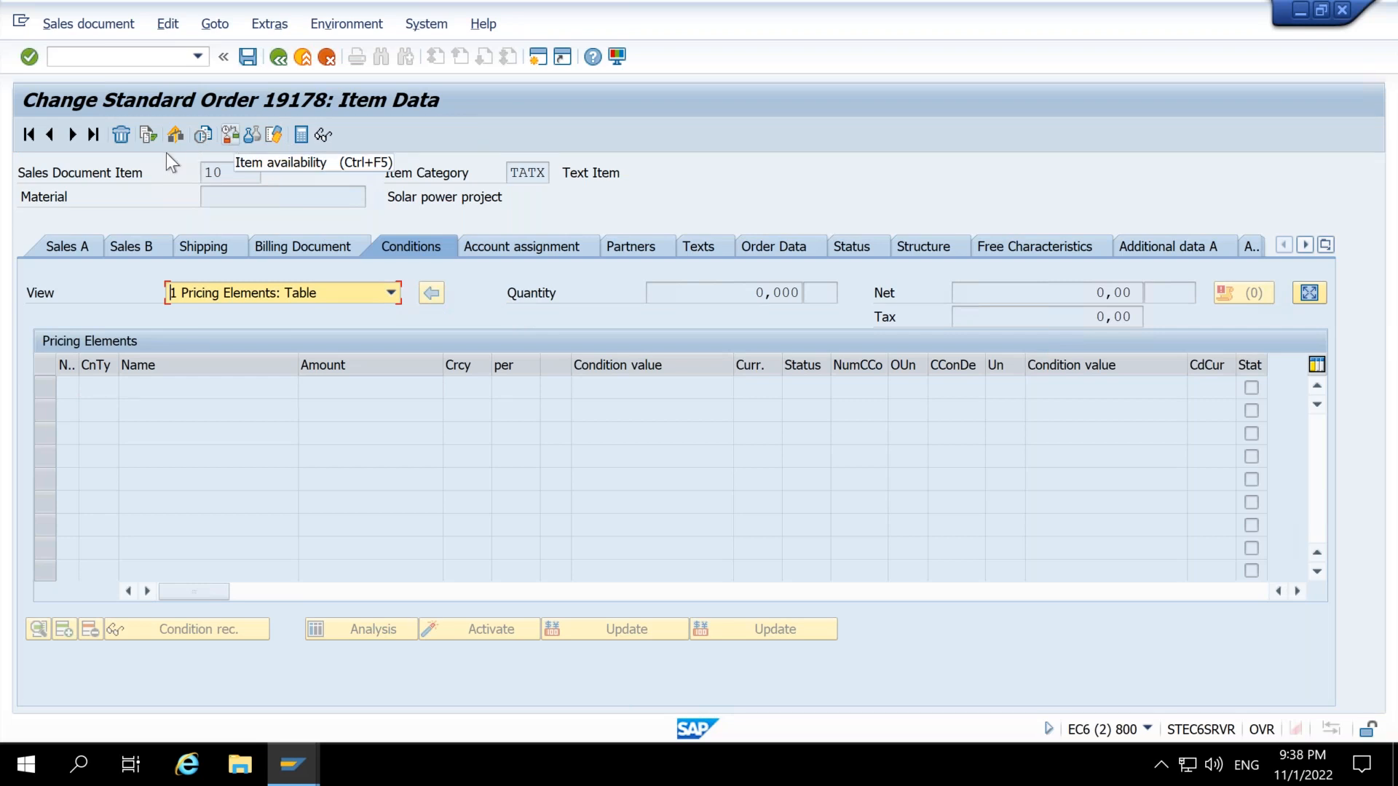
Step: Delete the Solar power project item and add a new order item without a material, with quantity 1 and unit EA
{"action": "left_click", "coordinate": [118, 137]}
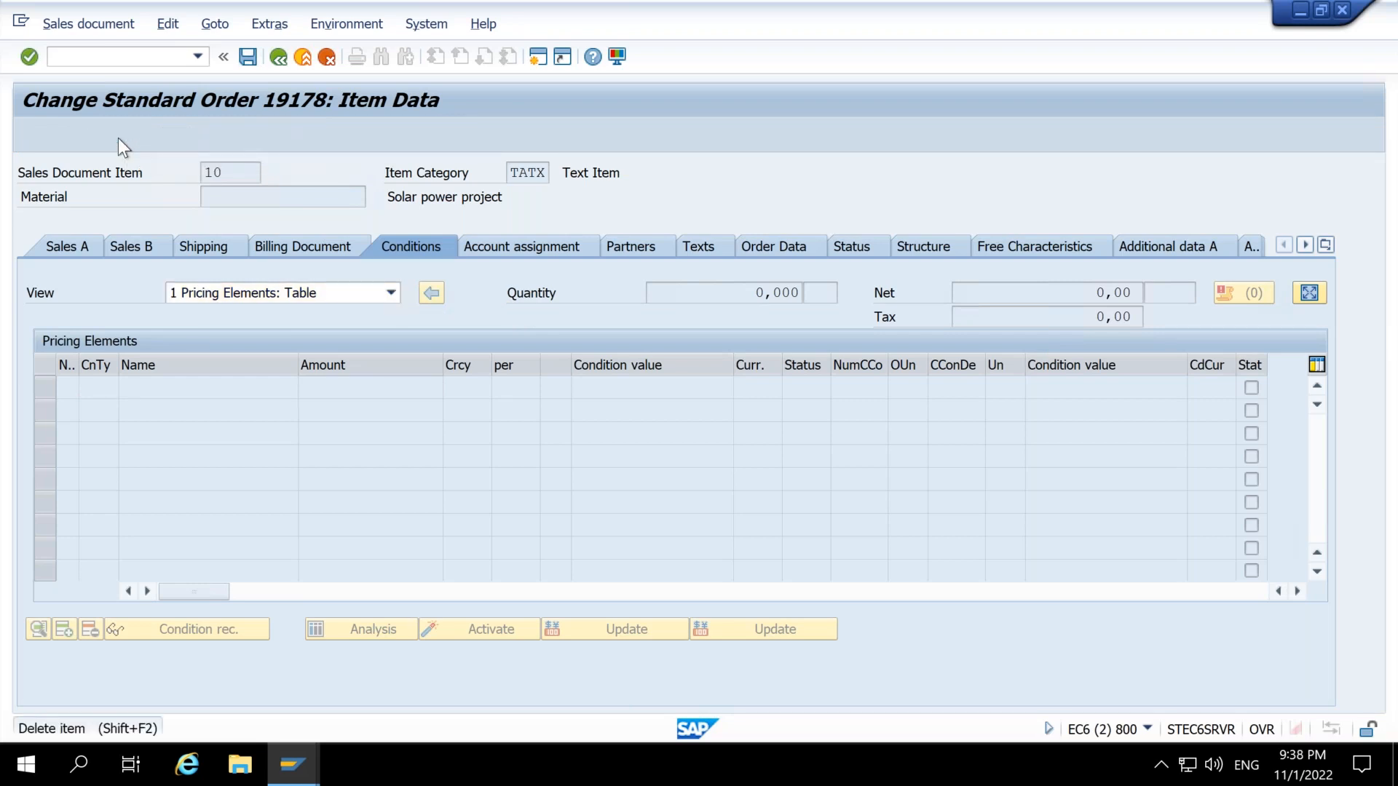
{"action": "left_click", "coordinate": [365, 398]}
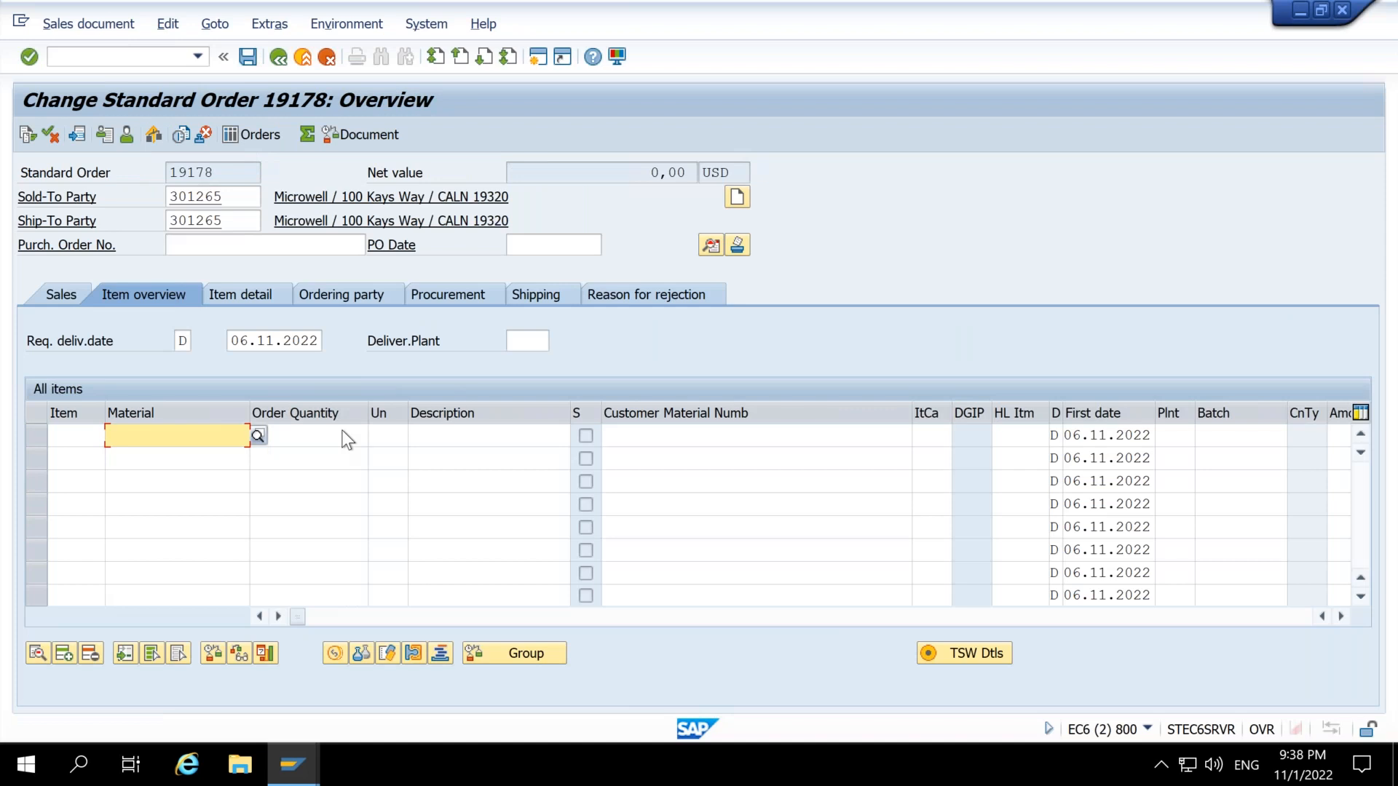
{"action": "left_click", "coordinate": [69, 294]}
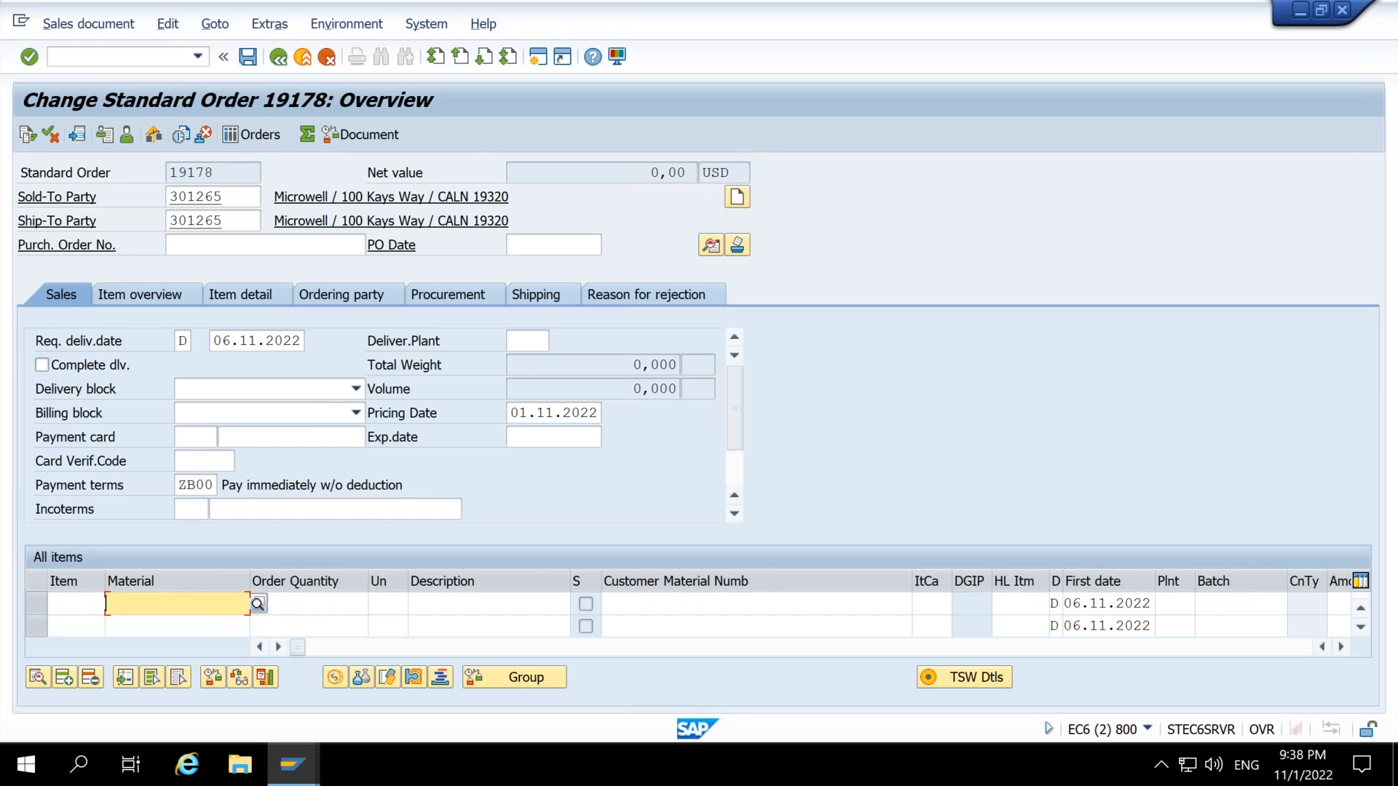
{"action": "key", "text": "Tab"}
{"action": "type", "text": "1"}
{"action": "key", "text": "Tab"}
{"action": "type", "text": "ea"}
{"action": "key", "text": "Tab"}
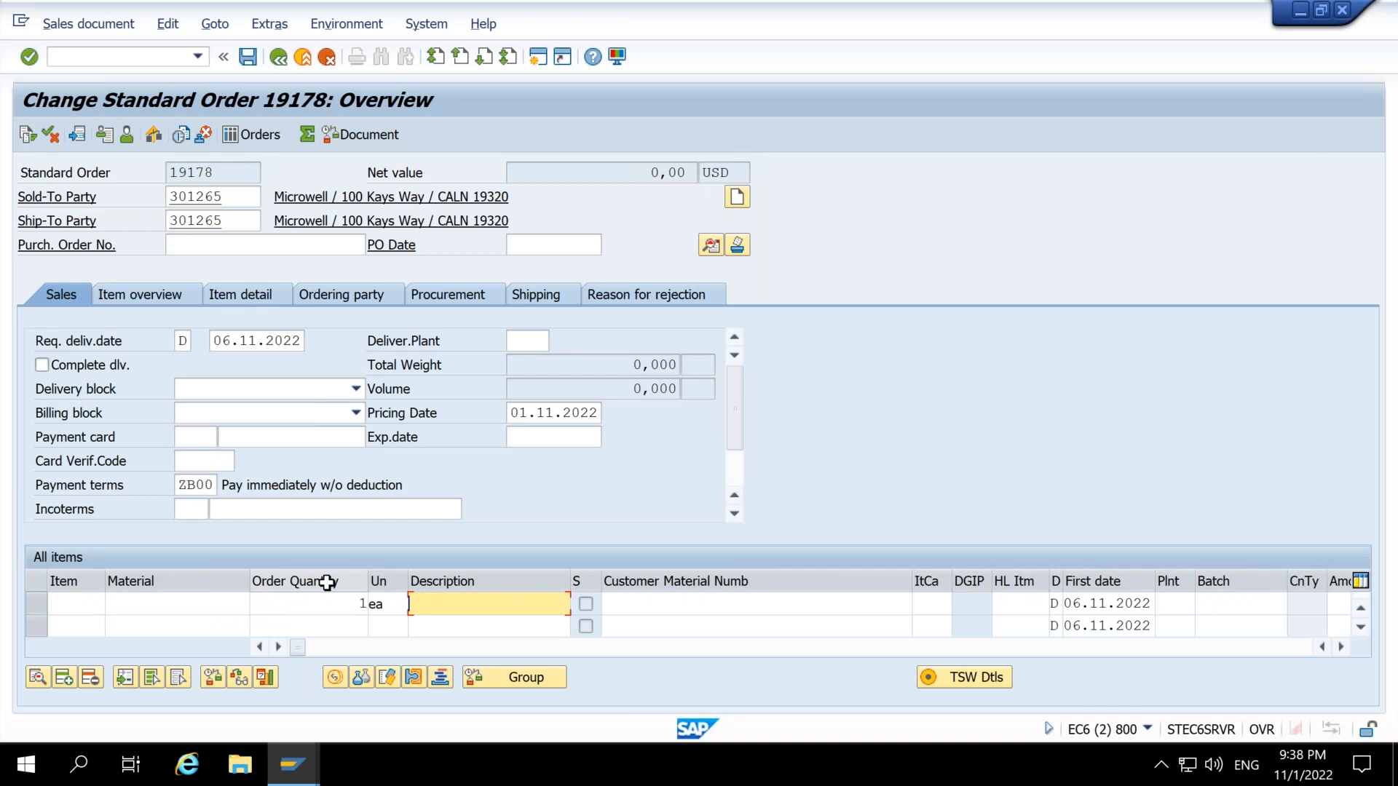
{"action": "key", "text": "Return"}
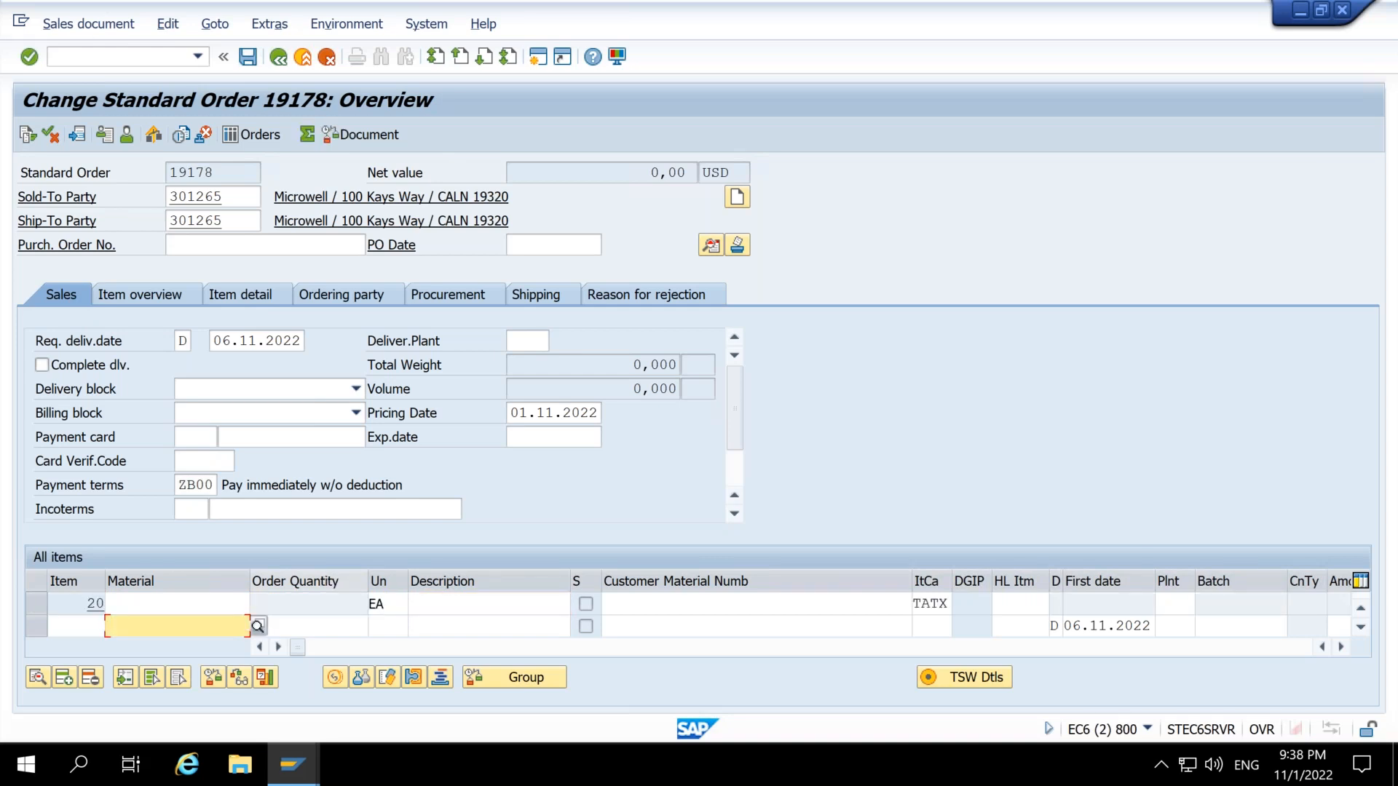
Step: Try assigning the material CONTRACTOR to the order item from the materials of sales organization 3020 and distribution channel 14
{"action": "left_click", "coordinate": [235, 603]}
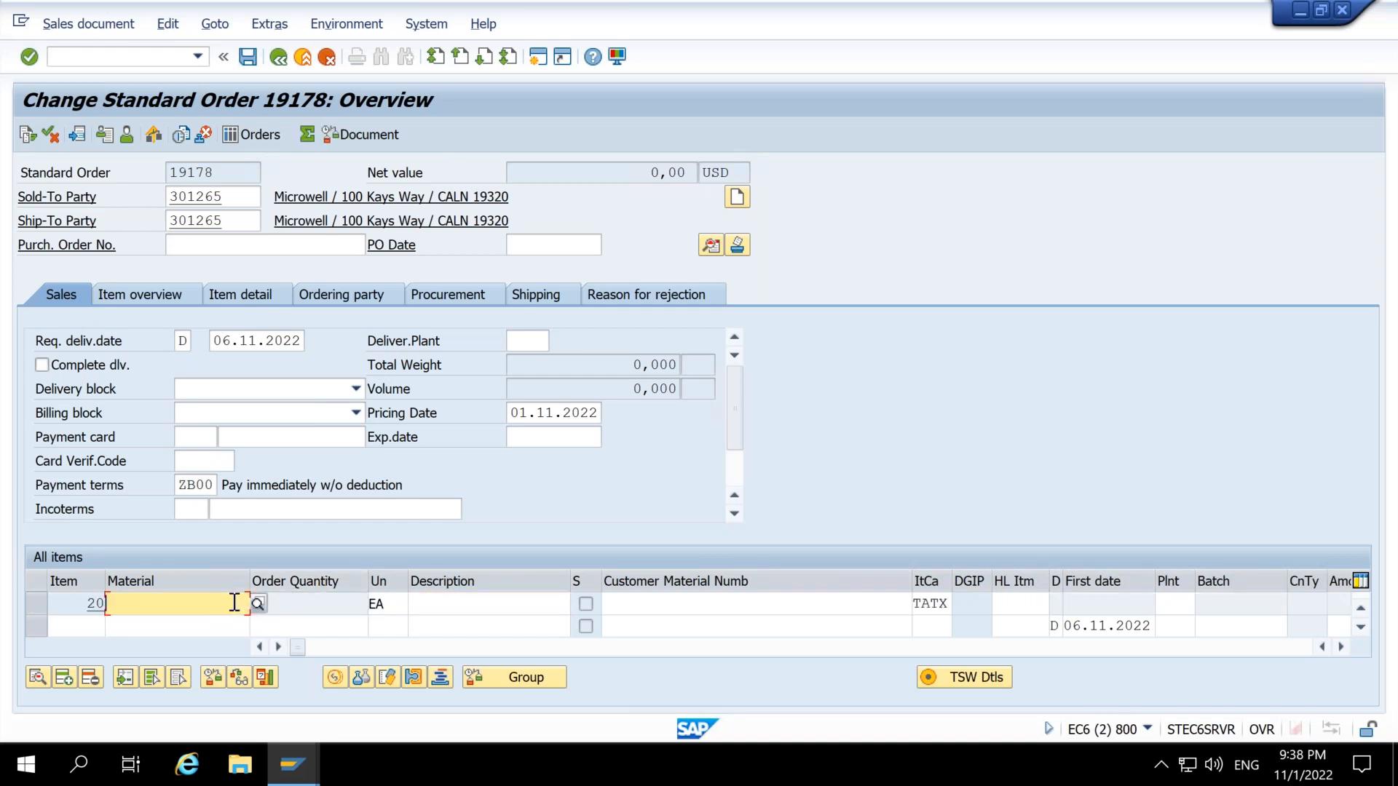
{"action": "left_click", "coordinate": [260, 601]}
{"action": "key", "text": "F4"}
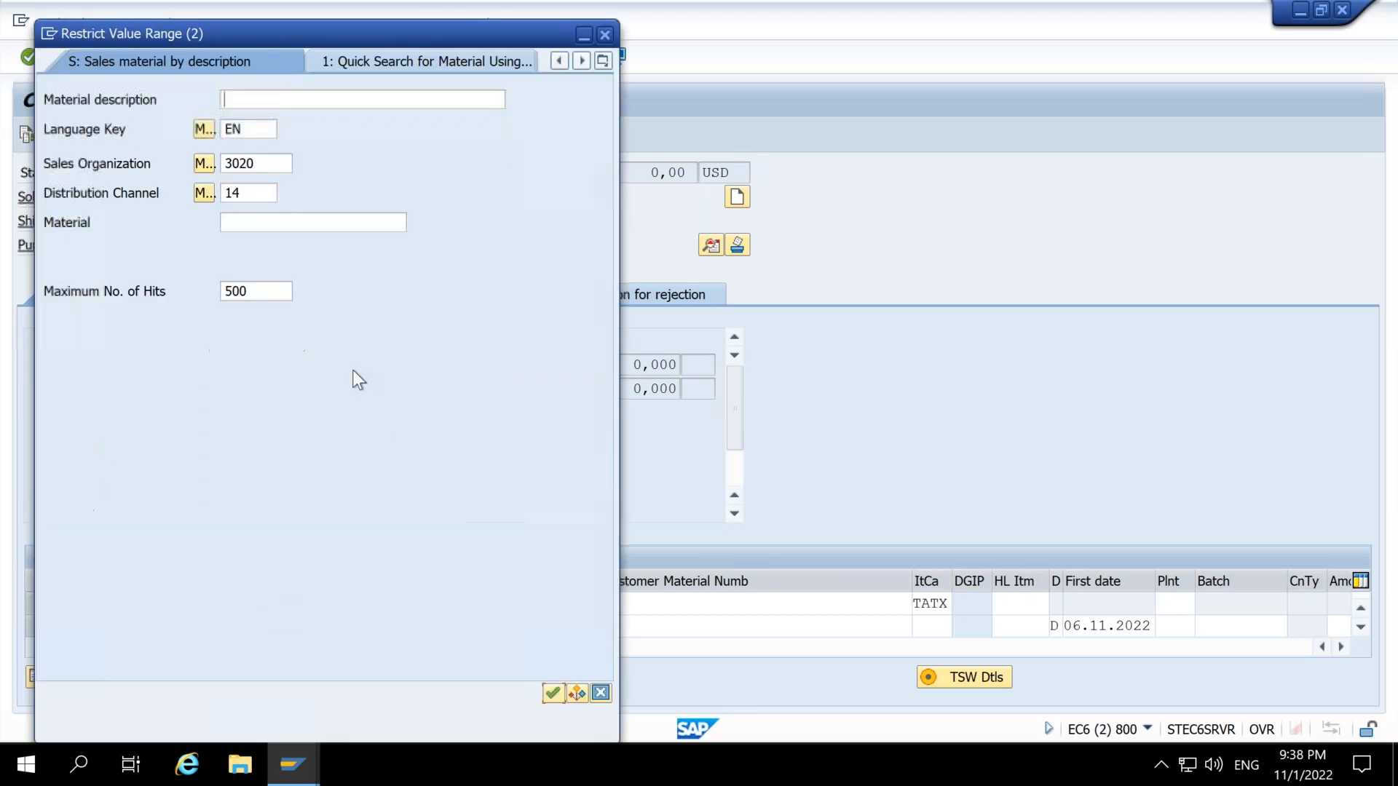
{"action": "left_click", "coordinate": [271, 169]}
{"action": "key", "text": "Return"}
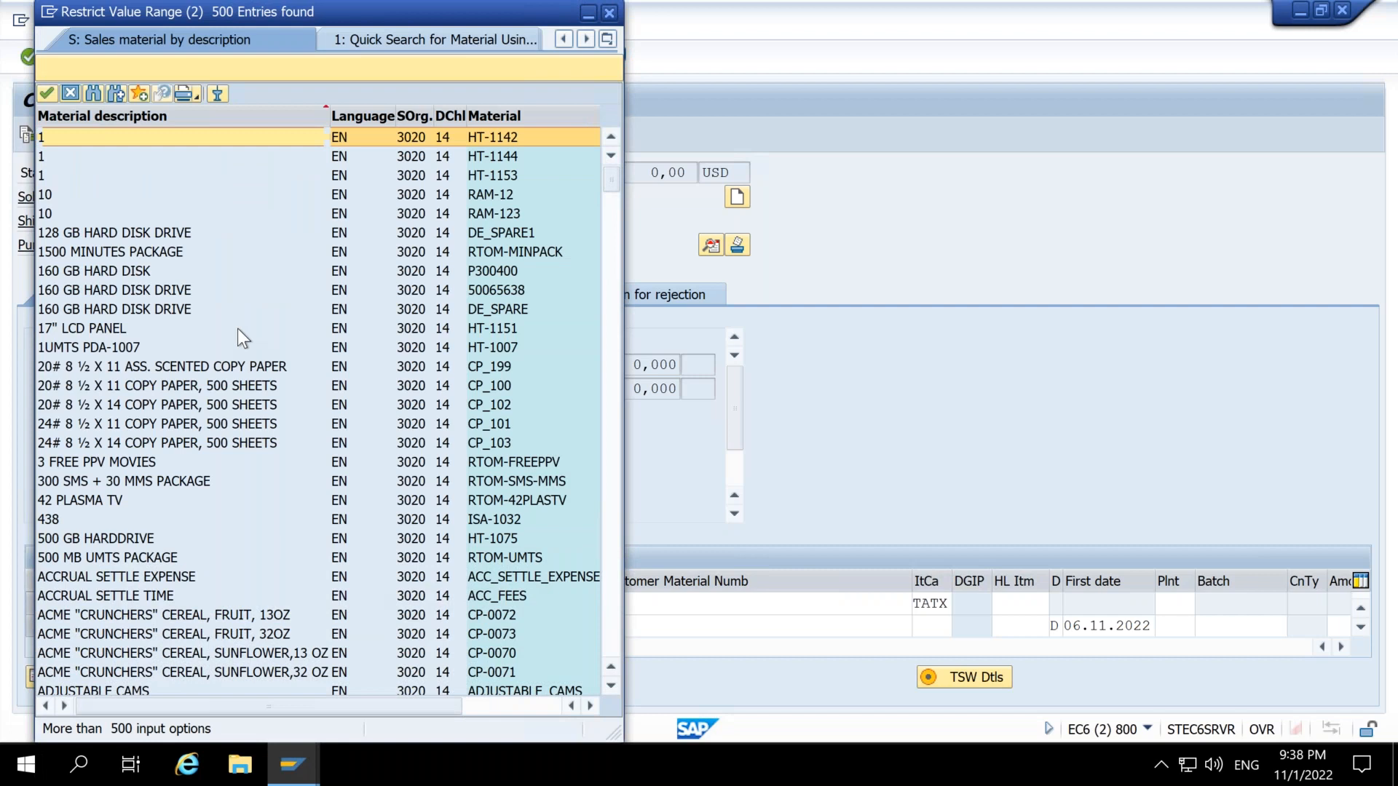
{"action": "scroll", "coordinate": [237, 329], "scroll_direction": "down", "scroll_amount": 15}
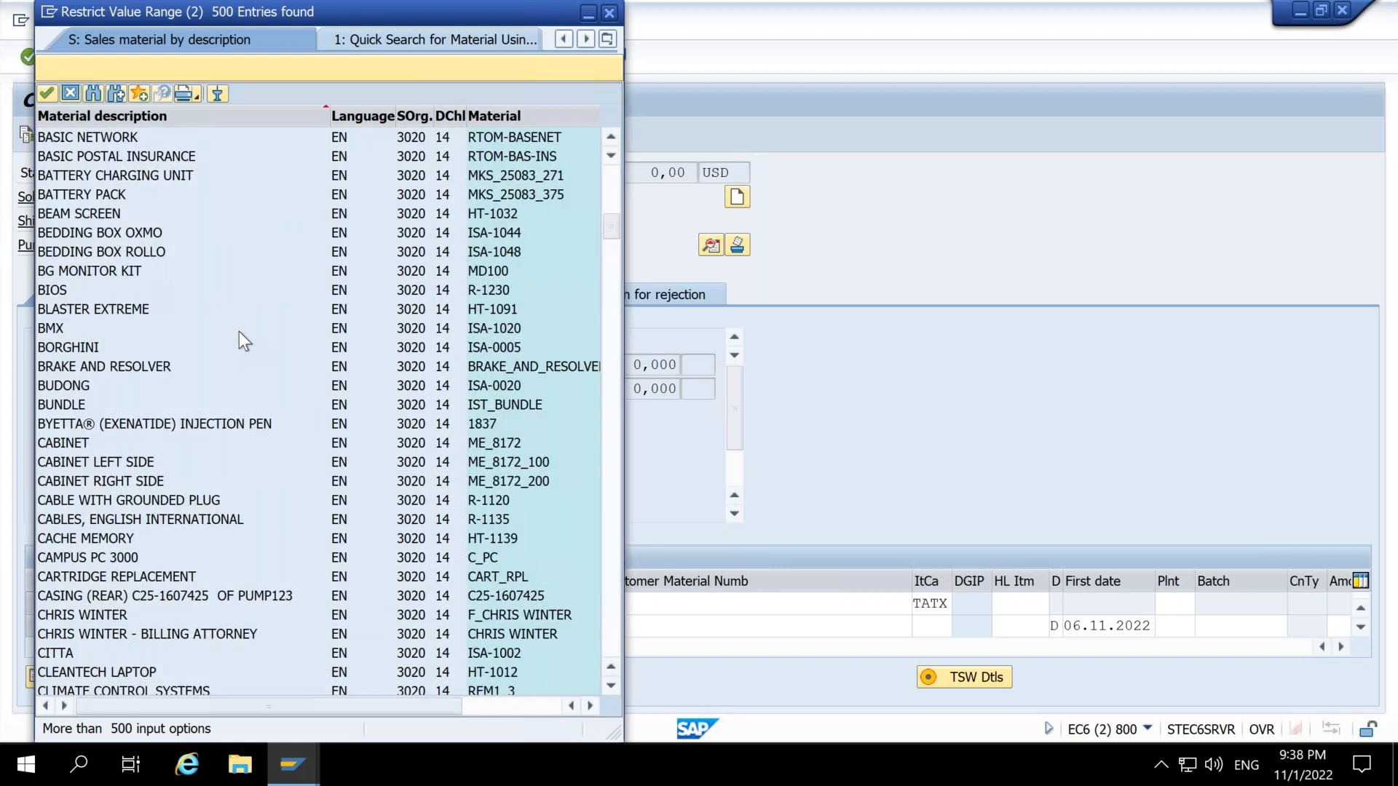
{"action": "scroll", "coordinate": [240, 331], "scroll_direction": "down", "scroll_amount": 16}
{"action": "scroll", "coordinate": [189, 313], "scroll_direction": "up", "scroll_amount": 4}
{"action": "scroll", "coordinate": [173, 309], "scroll_direction": "down", "scroll_amount": 10}
{"action": "scroll", "coordinate": [174, 309], "scroll_direction": "up", "scroll_amount": 3}
{"action": "scroll", "coordinate": [173, 310], "scroll_direction": "up", "scroll_amount": 7}
{"action": "left_click", "coordinate": [138, 298]}
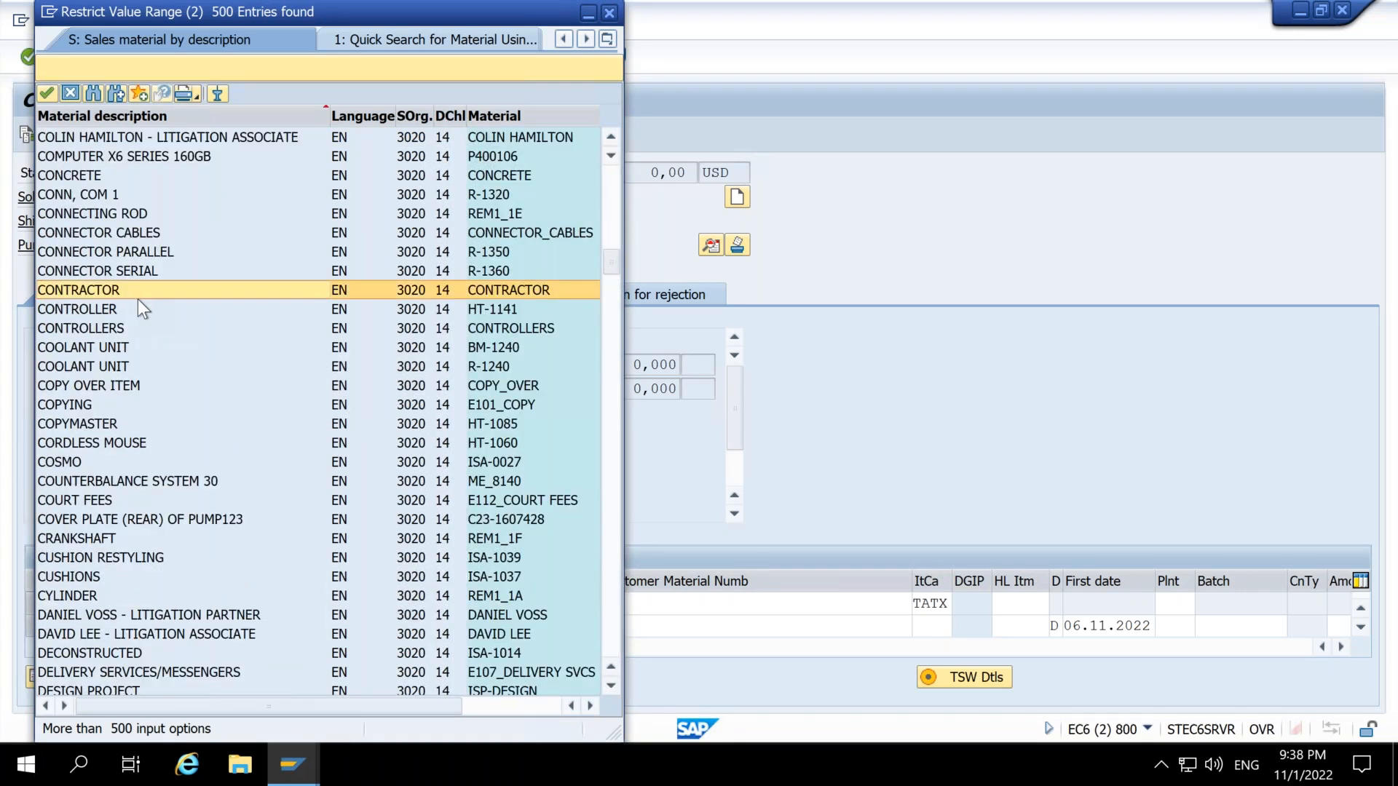
{"action": "left_click", "coordinate": [138, 297]}
{"action": "key", "text": "Return"}
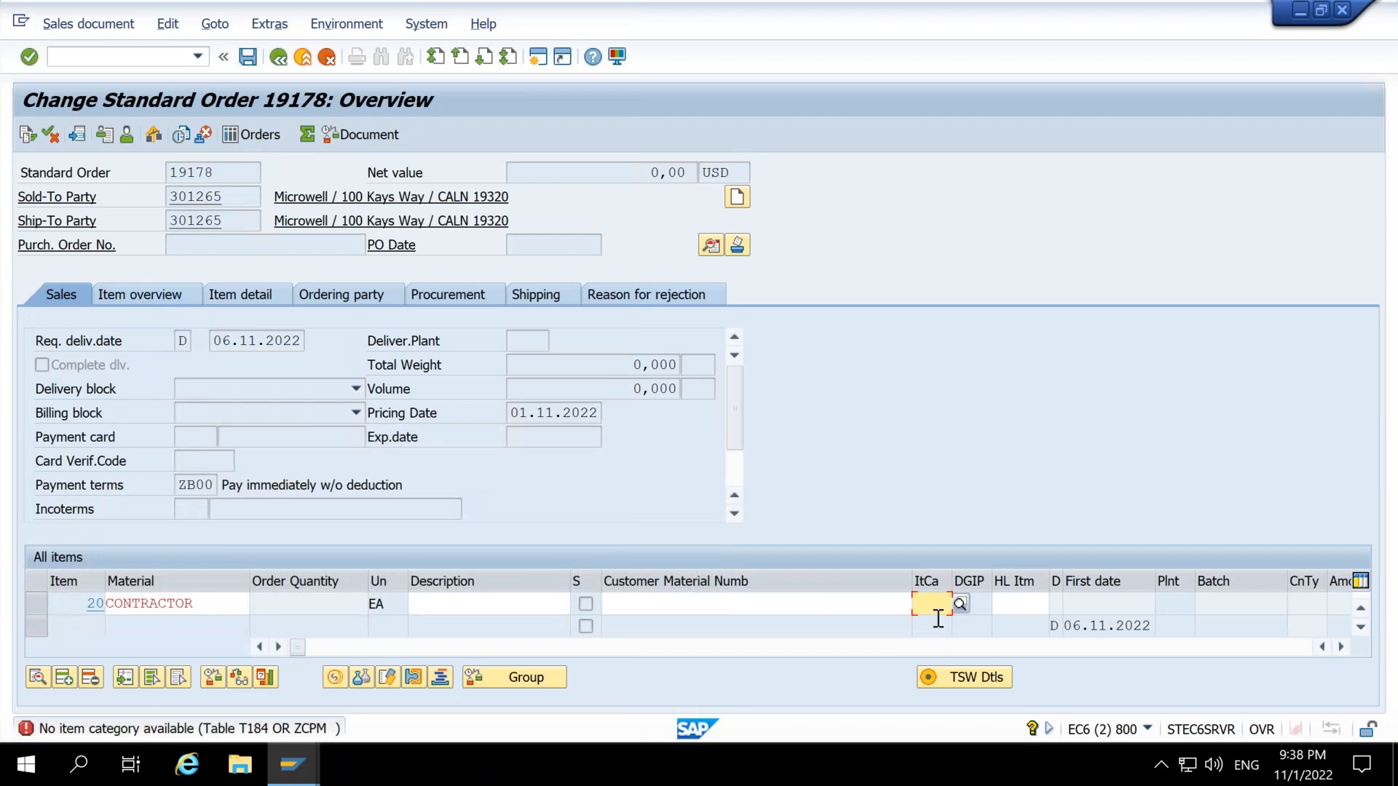
Step: Try item category TAN for the CONTRACTOR item and abandon the order changes without saving
{"action": "left_click", "coordinate": [960, 604]}
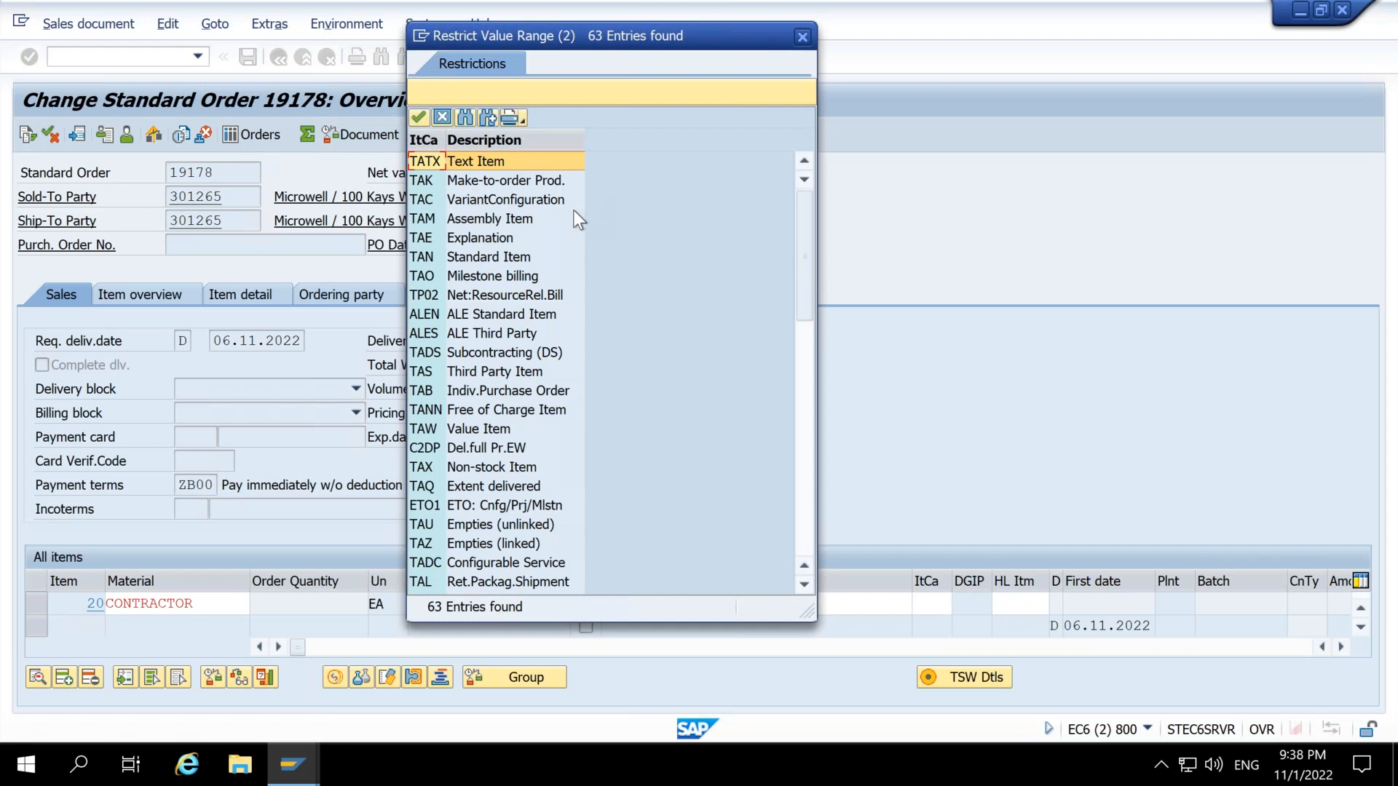
{"action": "double_click", "coordinate": [426, 265]}
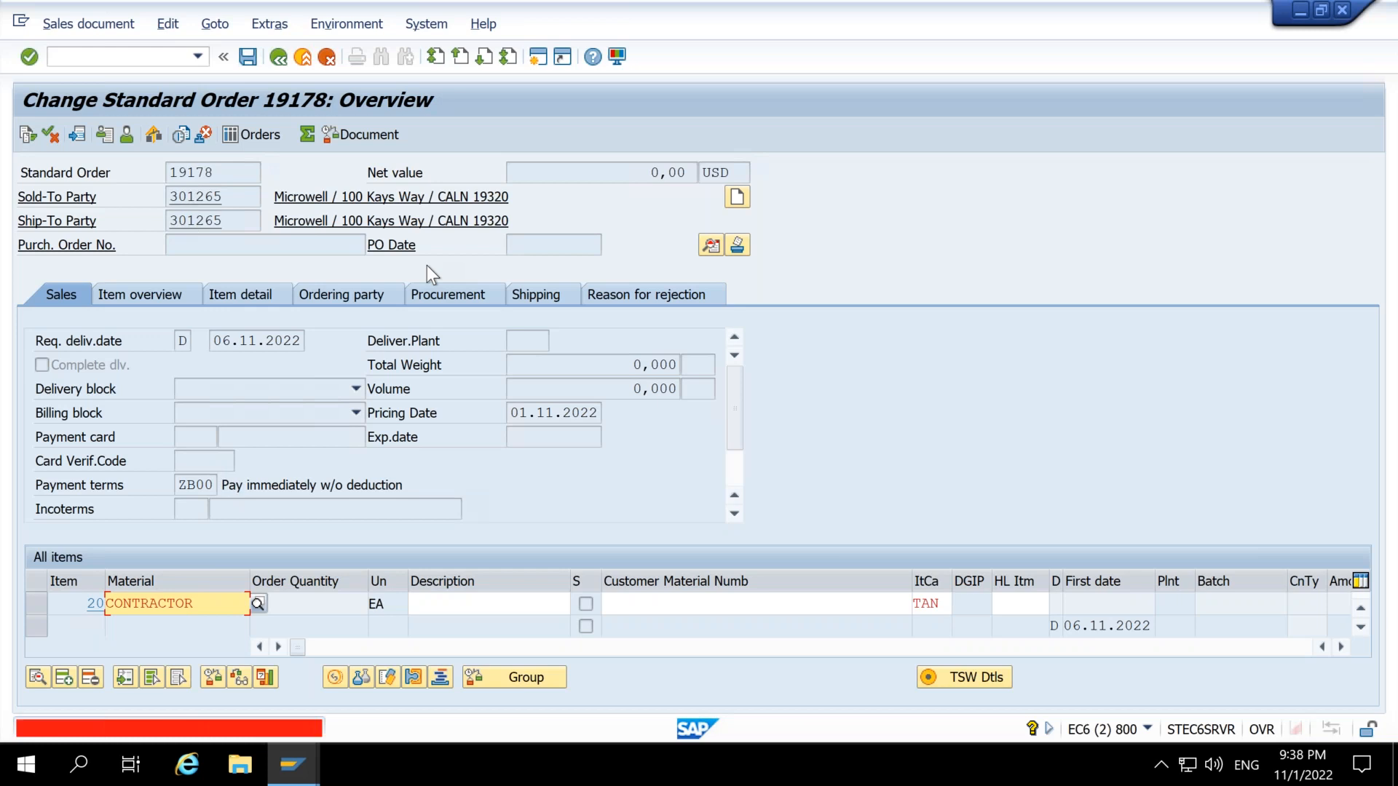
{"action": "left_click", "coordinate": [101, 56]}
{"action": "type", "text": "/n"}
{"action": "key", "text": "Return"}
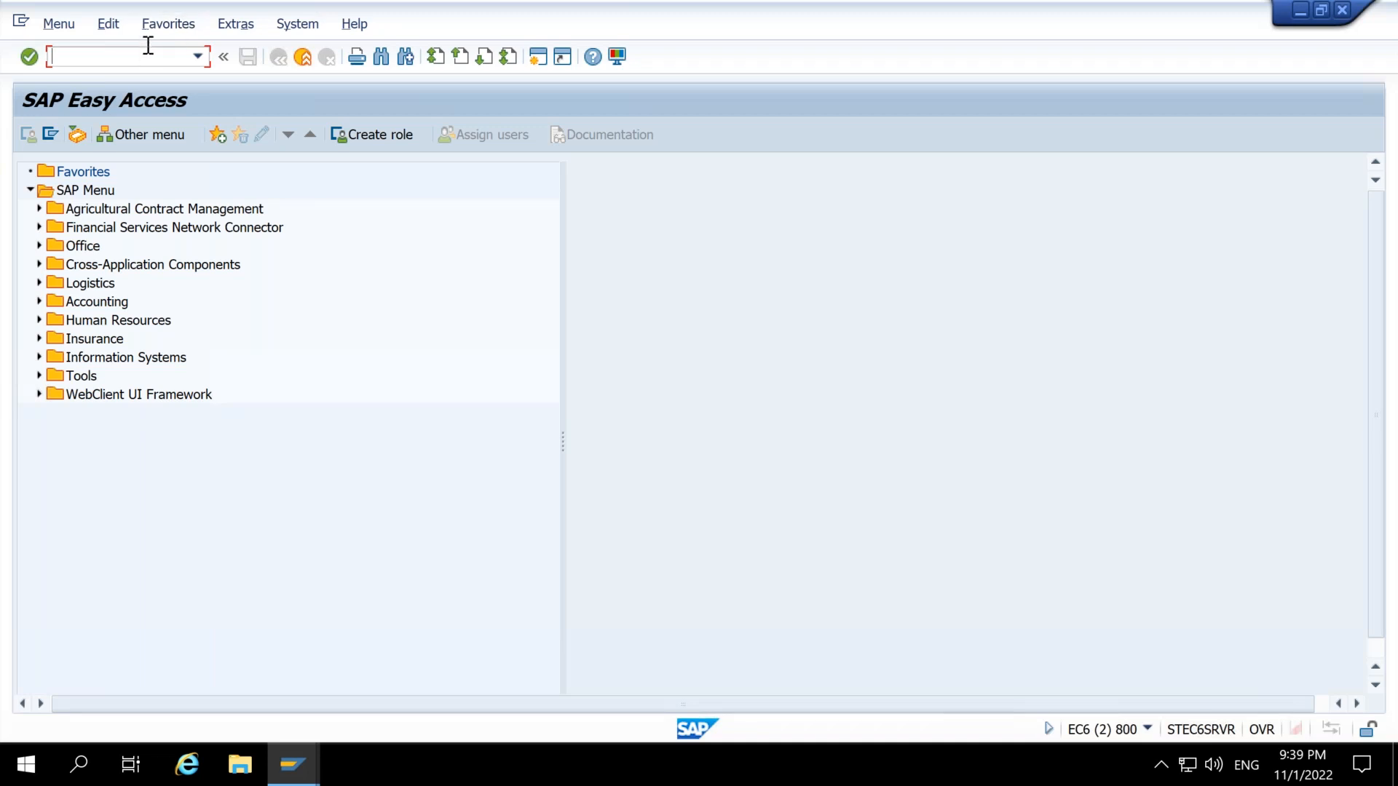
Step: Open General Table Display (SE16N) for the sales document header table VBAK
{"action": "type", "text": "se16n"}
{"action": "key", "text": "Return"}
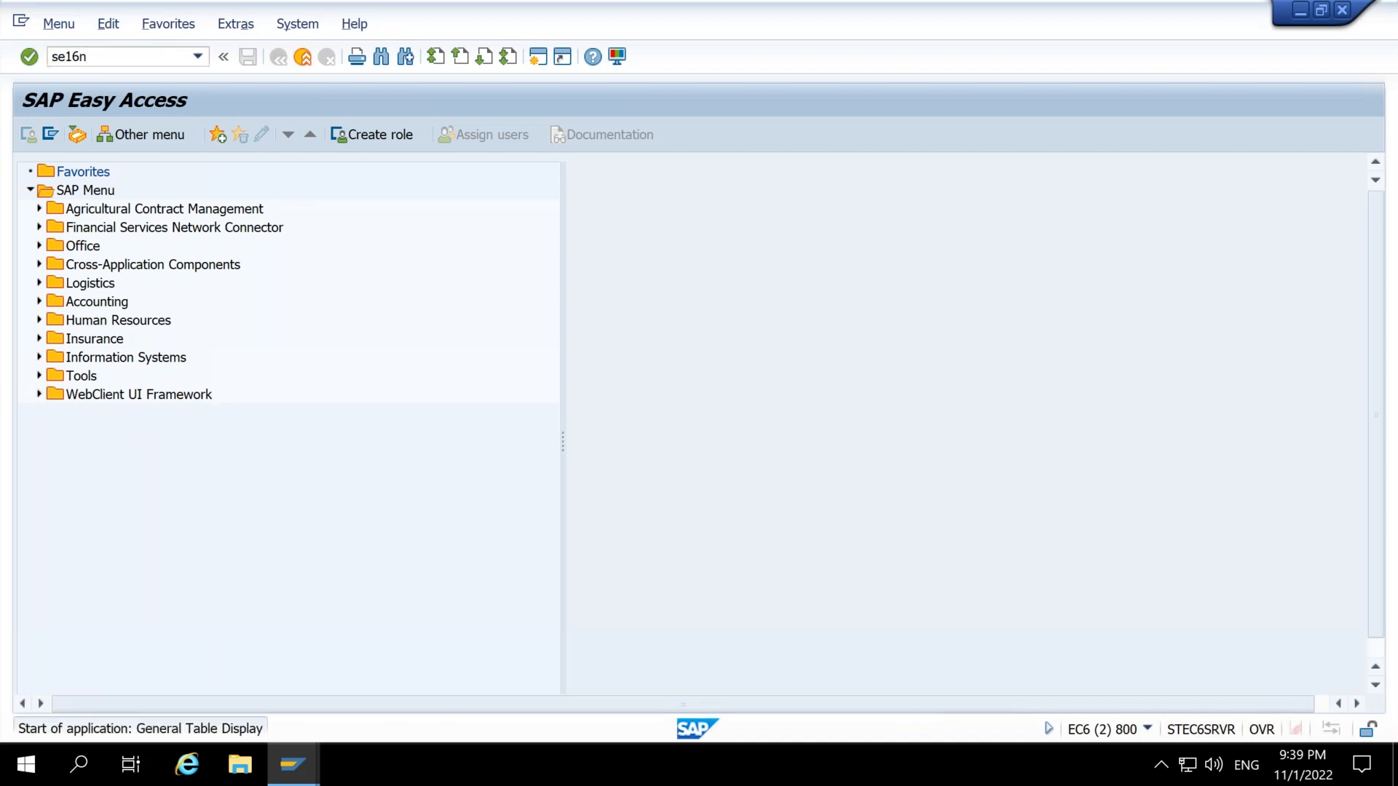
{"action": "type", "text": "vbak"}
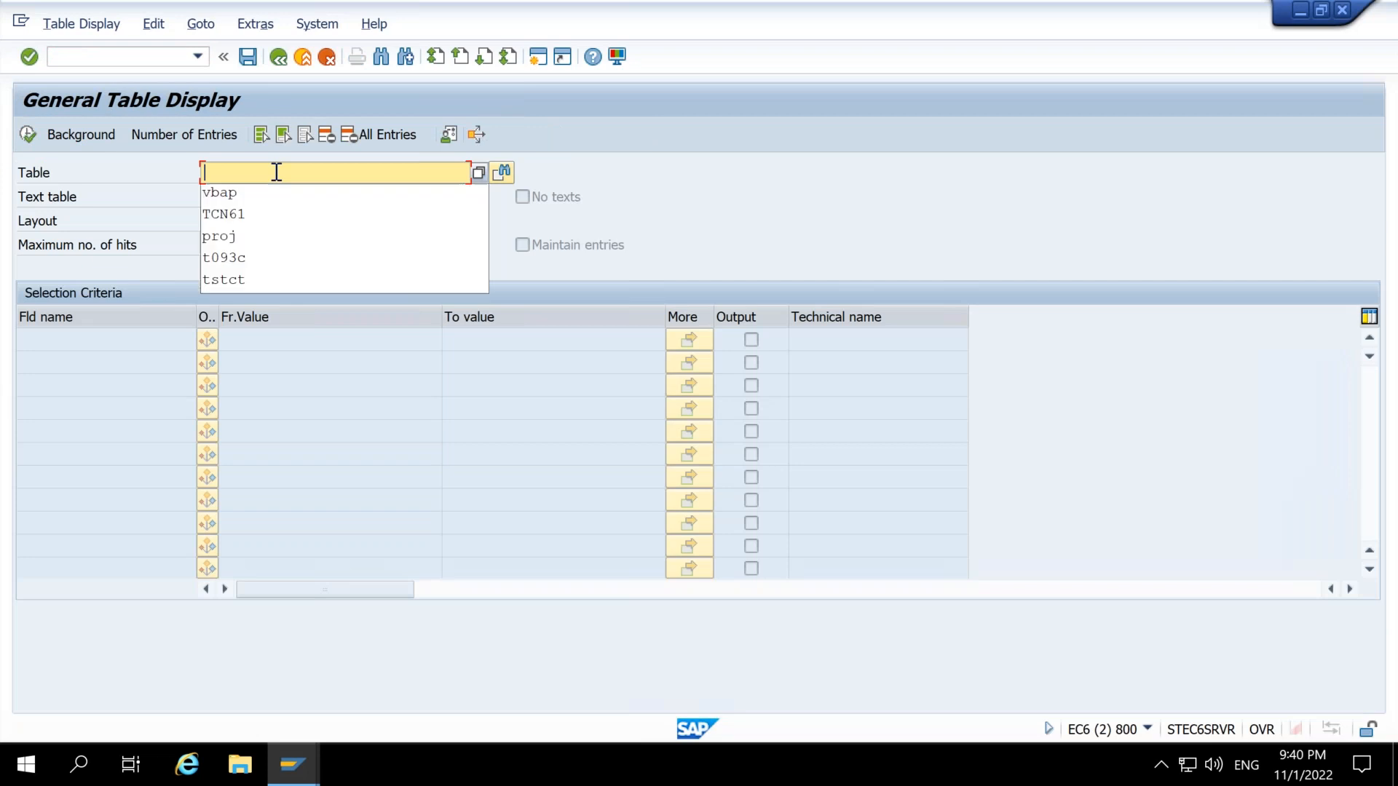
{"action": "key", "text": "Return"}
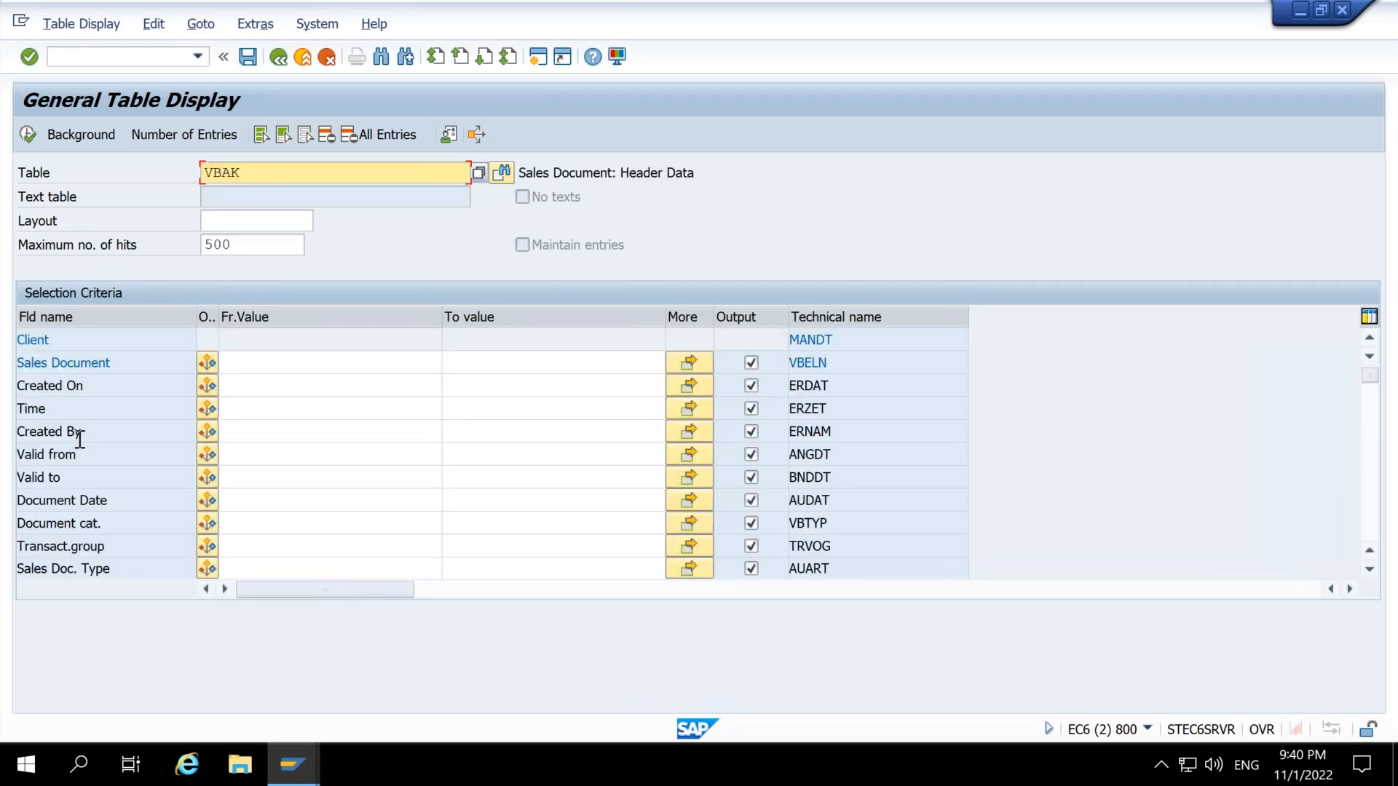
Step: Restrict the VBAK selection to documents created by your own user ID and count the matching entries
{"action": "left_click", "coordinate": [318, 432]}
{"action": "type", "text": "sted"}
{"action": "type", "text": "c54"}
{"action": "key", "text": "Return"}
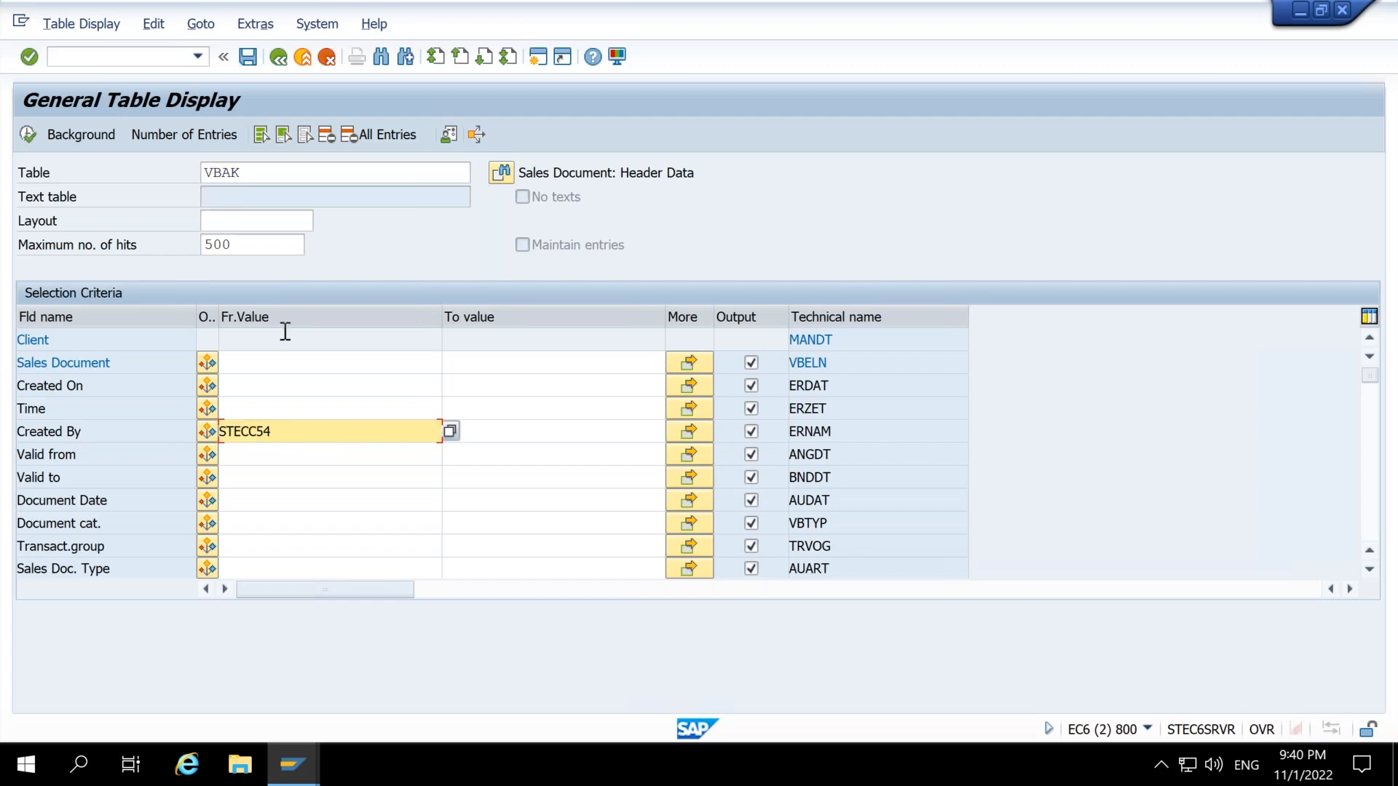
{"action": "left_click", "coordinate": [181, 134]}
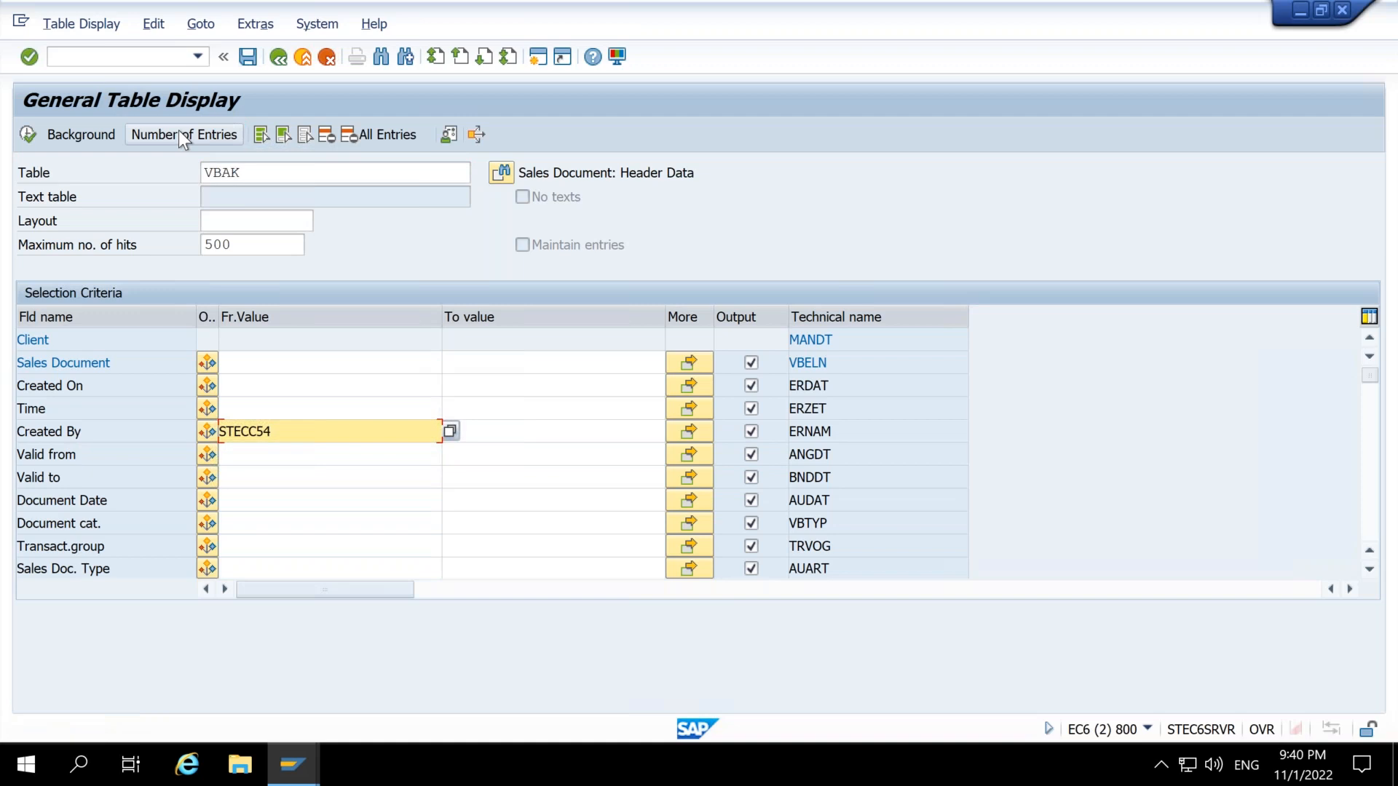
Step: Change the last digit of the Created By user ID to 1, count the entries and list the matching sales documents
{"action": "left_click", "coordinate": [297, 437]}
{"action": "key", "text": "BackSpace"}
{"action": "type", "text": "1"}
{"action": "left_click", "coordinate": [159, 133]}
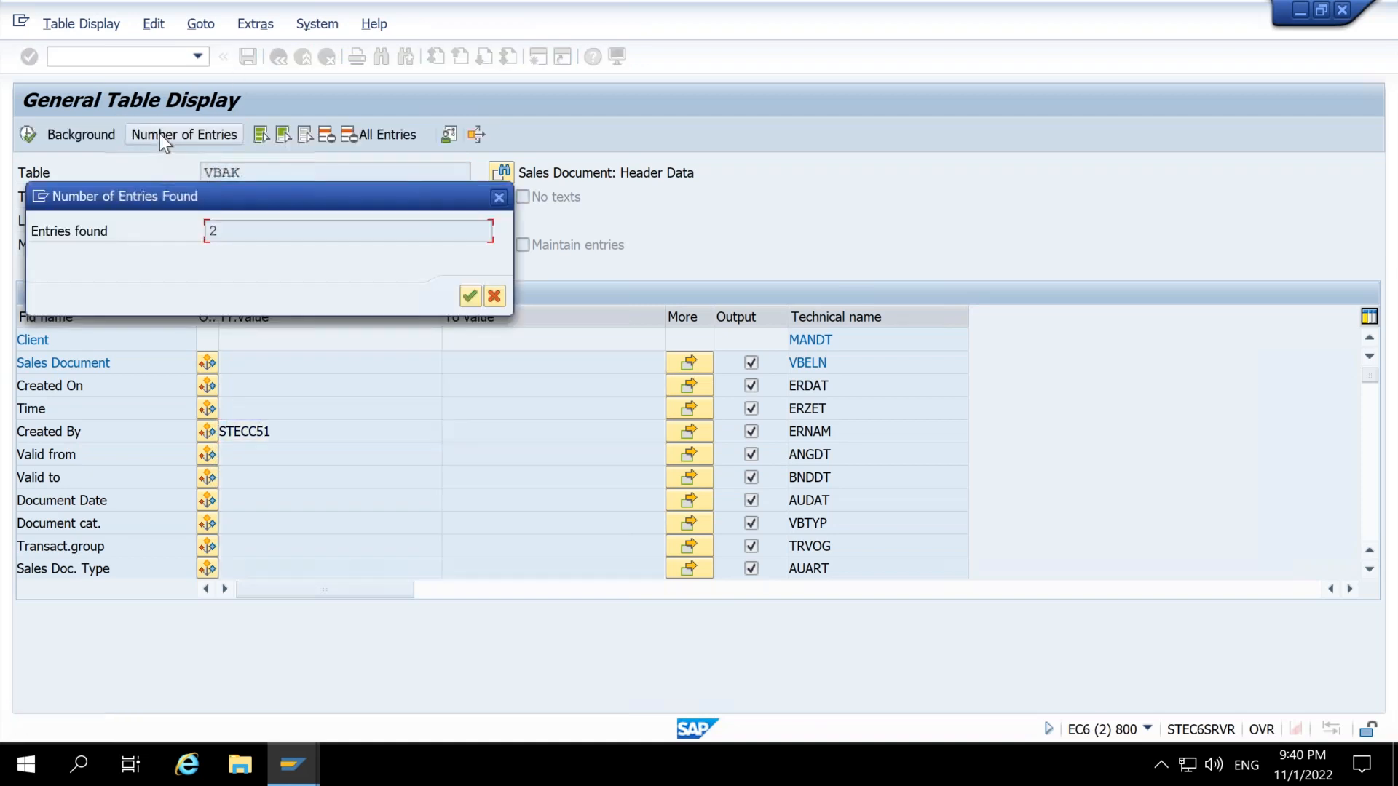
{"action": "key", "text": "Return"}
{"action": "left_click", "coordinate": [31, 135]}
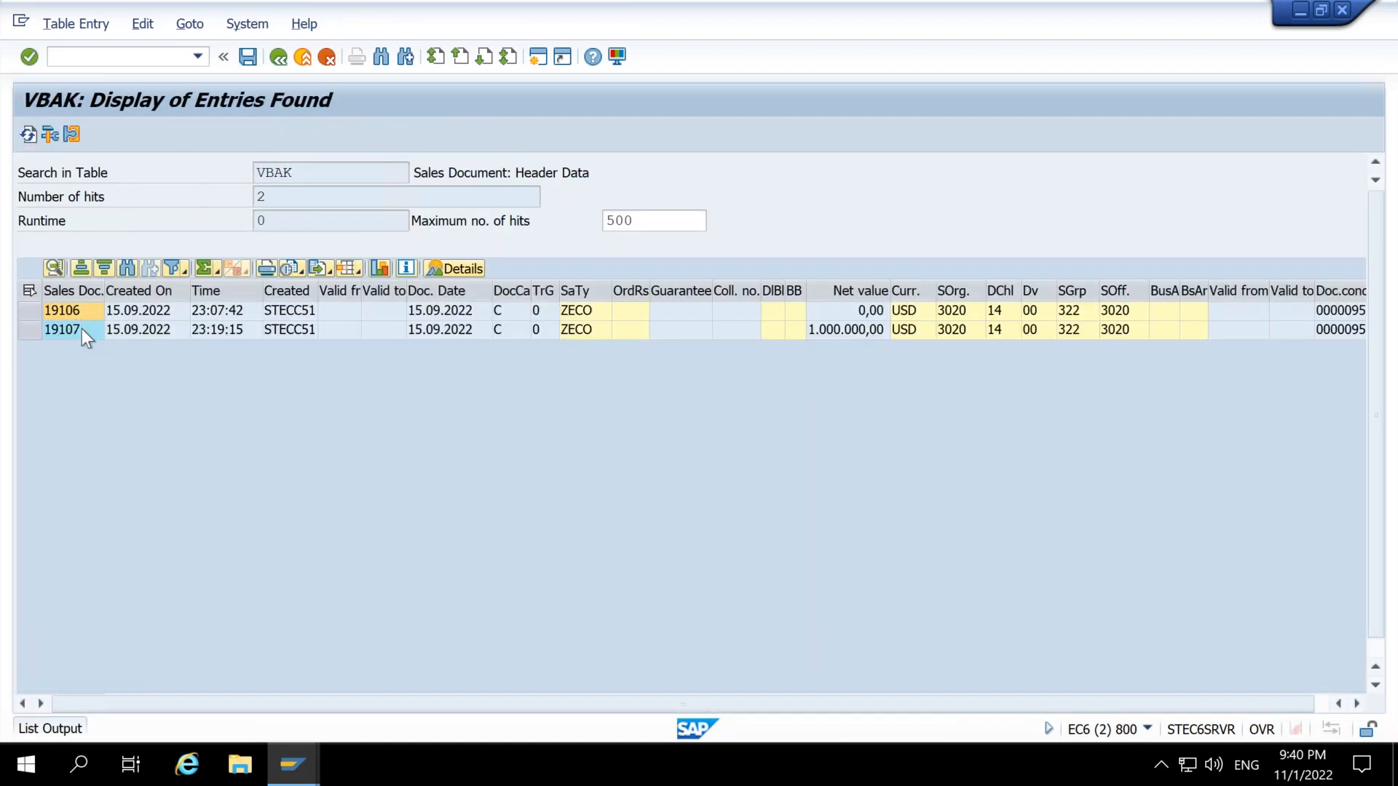
Step: Take the number of the ZECO sales order with net value 1.000.000,00 from the list and display that order in VA03
{"action": "double_click", "coordinate": [81, 335]}
{"action": "left_click", "coordinate": [85, 59]}
{"action": "type", "text": "/n"}
{"action": "key", "text": "Return"}
{"action": "type", "text": "va02"}
{"action": "key", "text": "Return"}
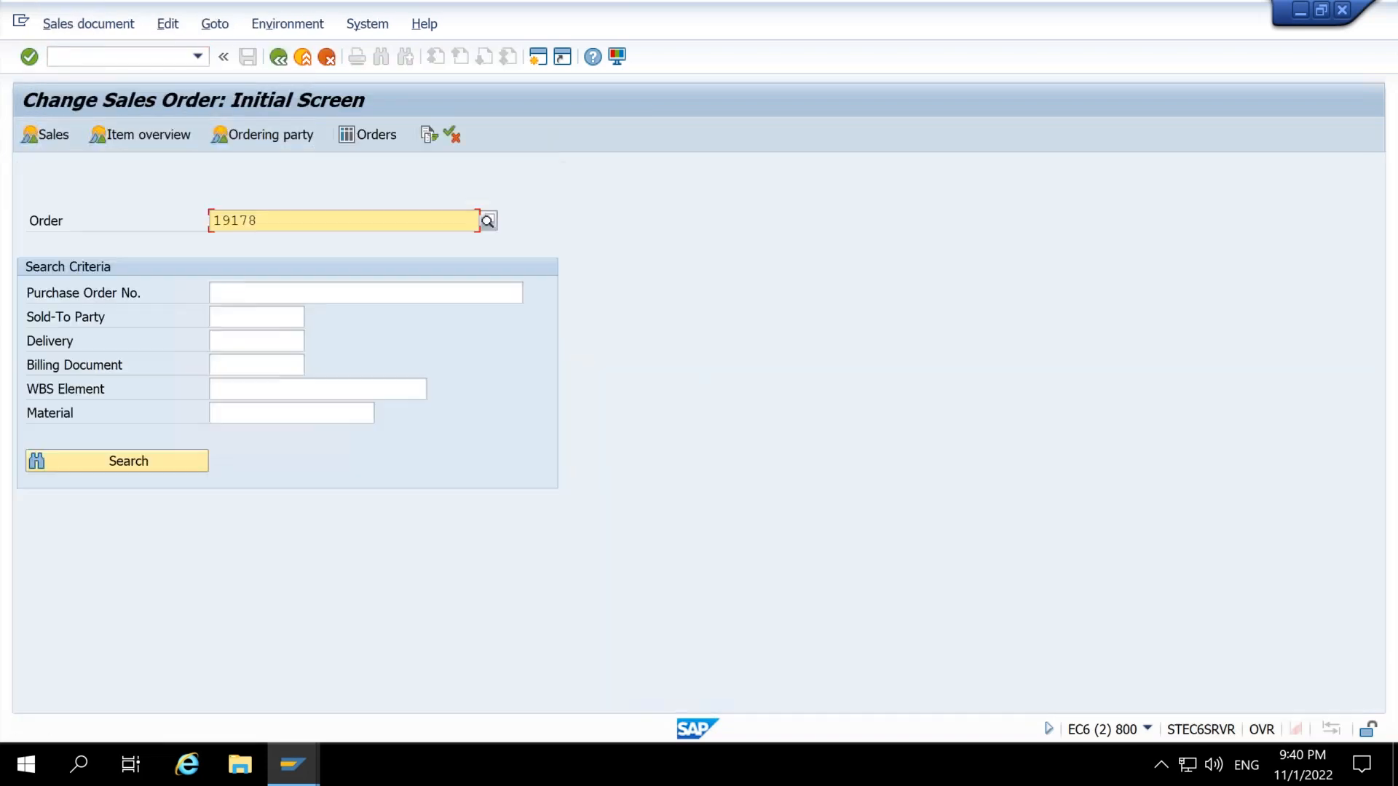
{"action": "type", "text": "/nva01"}
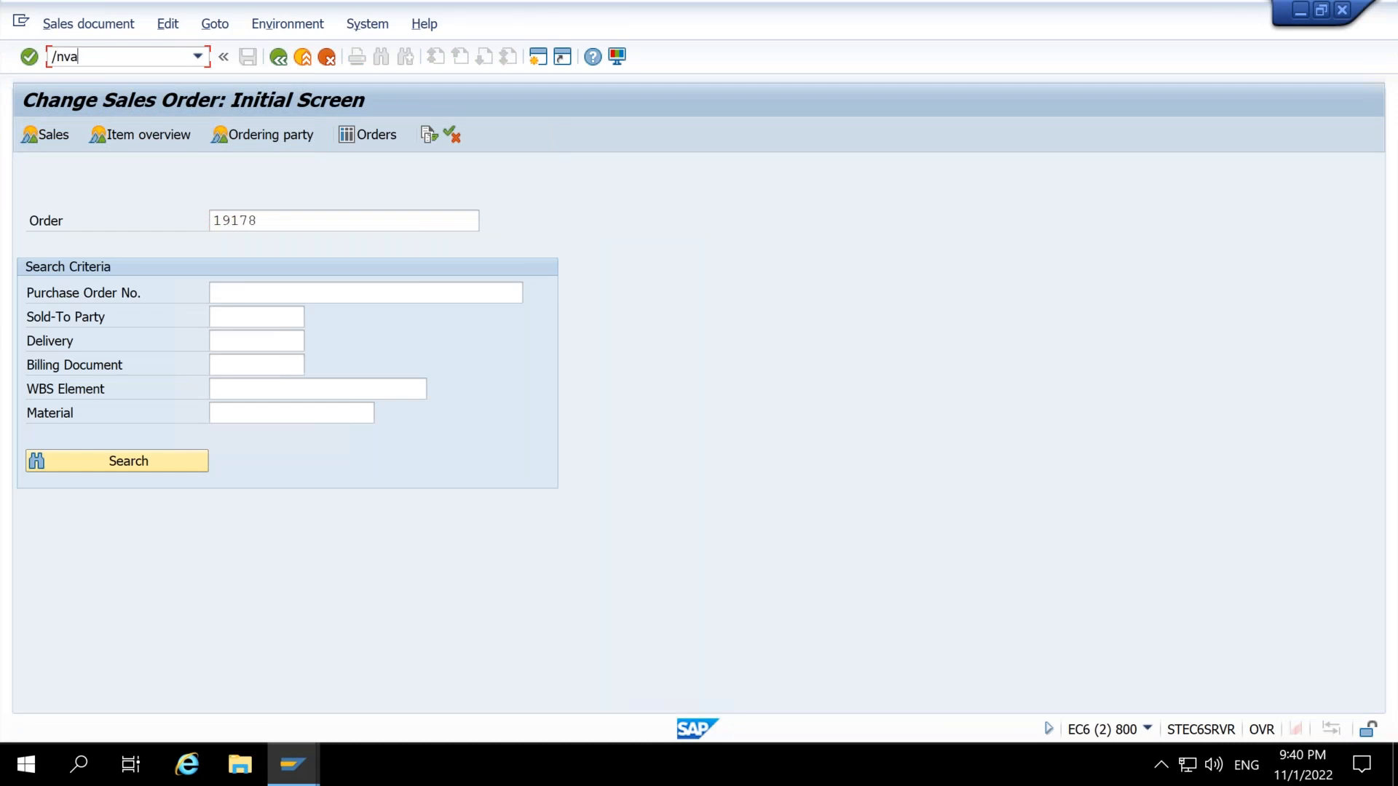
{"action": "key", "text": "Return"}
{"action": "key", "text": "Return"}
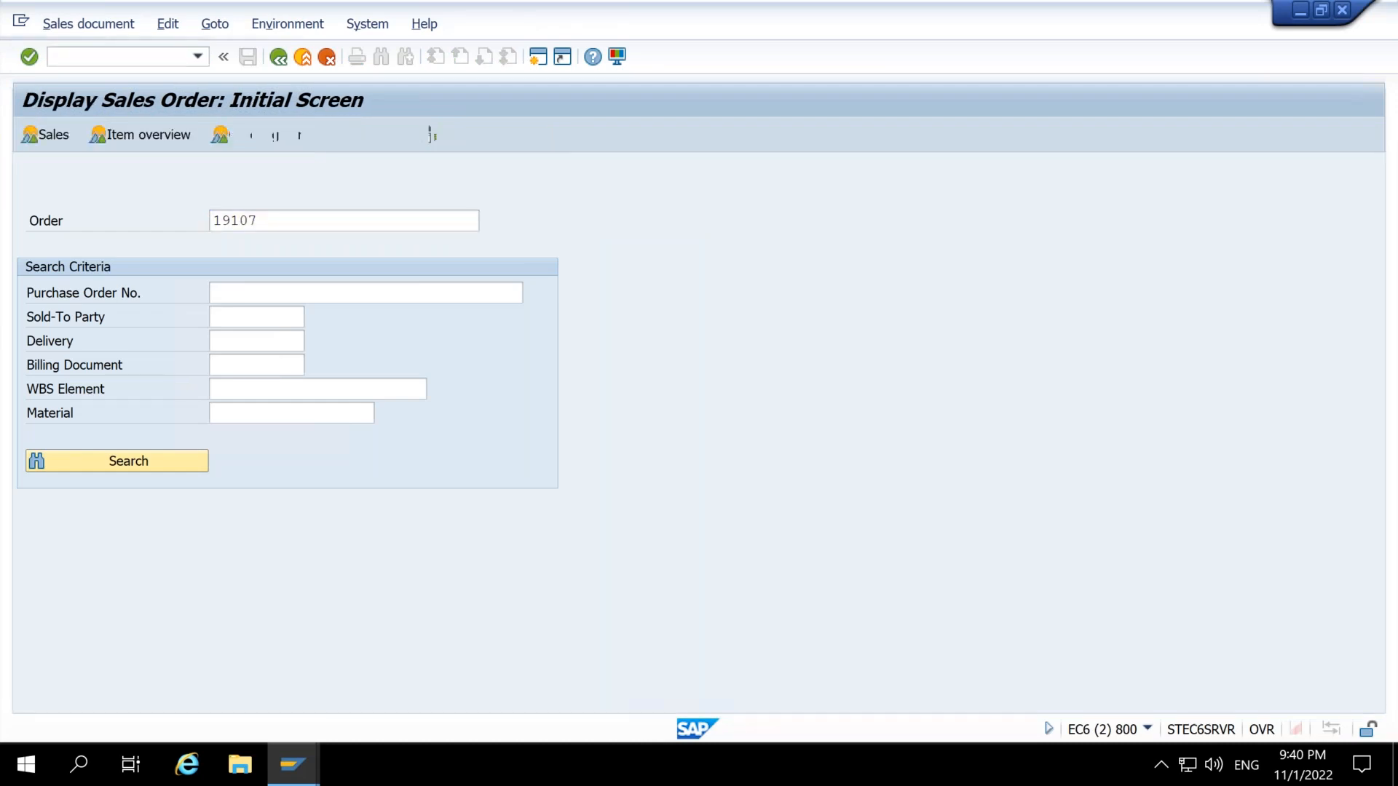
Step: Examine the material and the other item columns of the displayed EC&O order
{"action": "left_click_drag", "start_coordinate": [169, 604], "coordinate": [109, 606]}
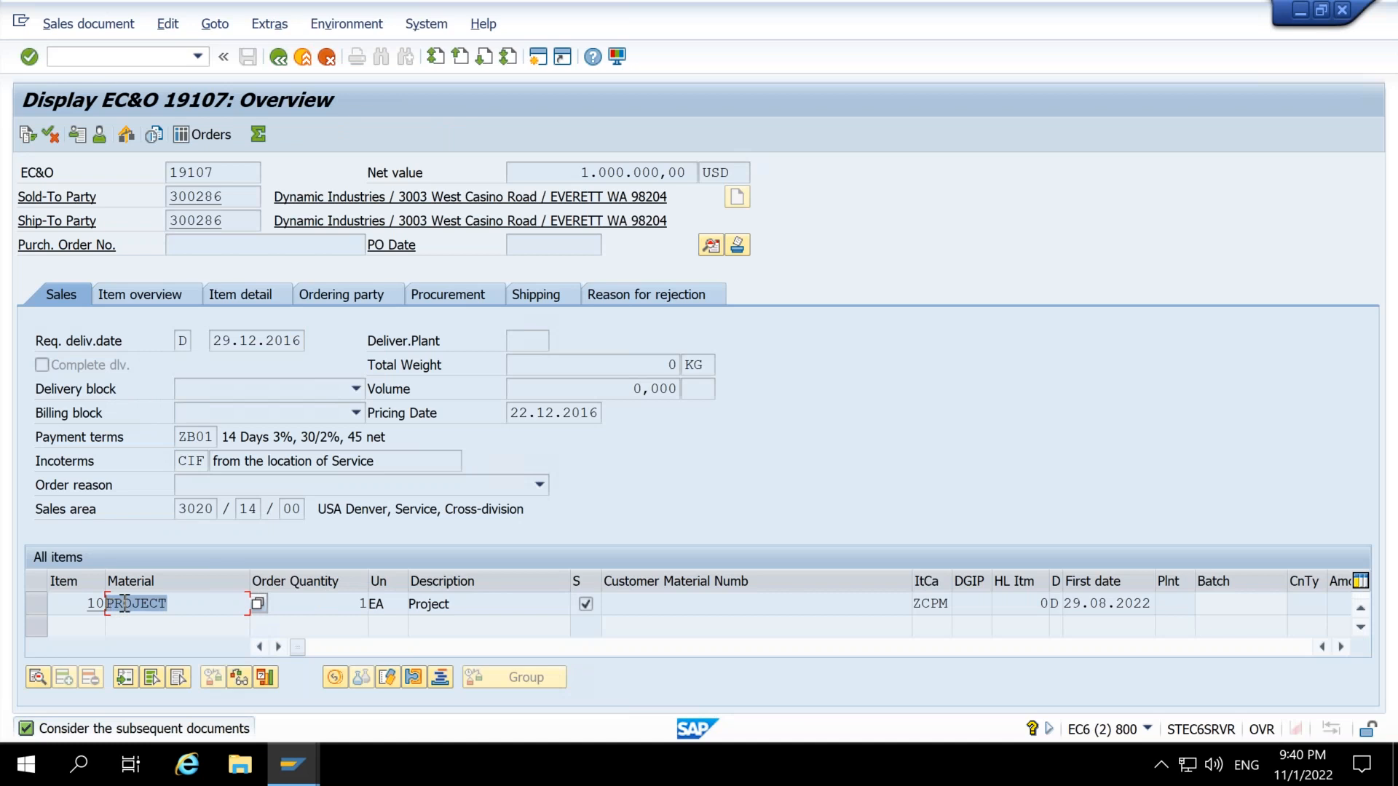
{"action": "mouse_move", "coordinate": [308, 642]}
{"action": "left_mouse_down"}
{"action": "mouse_move", "coordinate": [440, 630]}
{"action": "mouse_move", "coordinate": [281, 645]}
{"action": "left_mouse_up"}
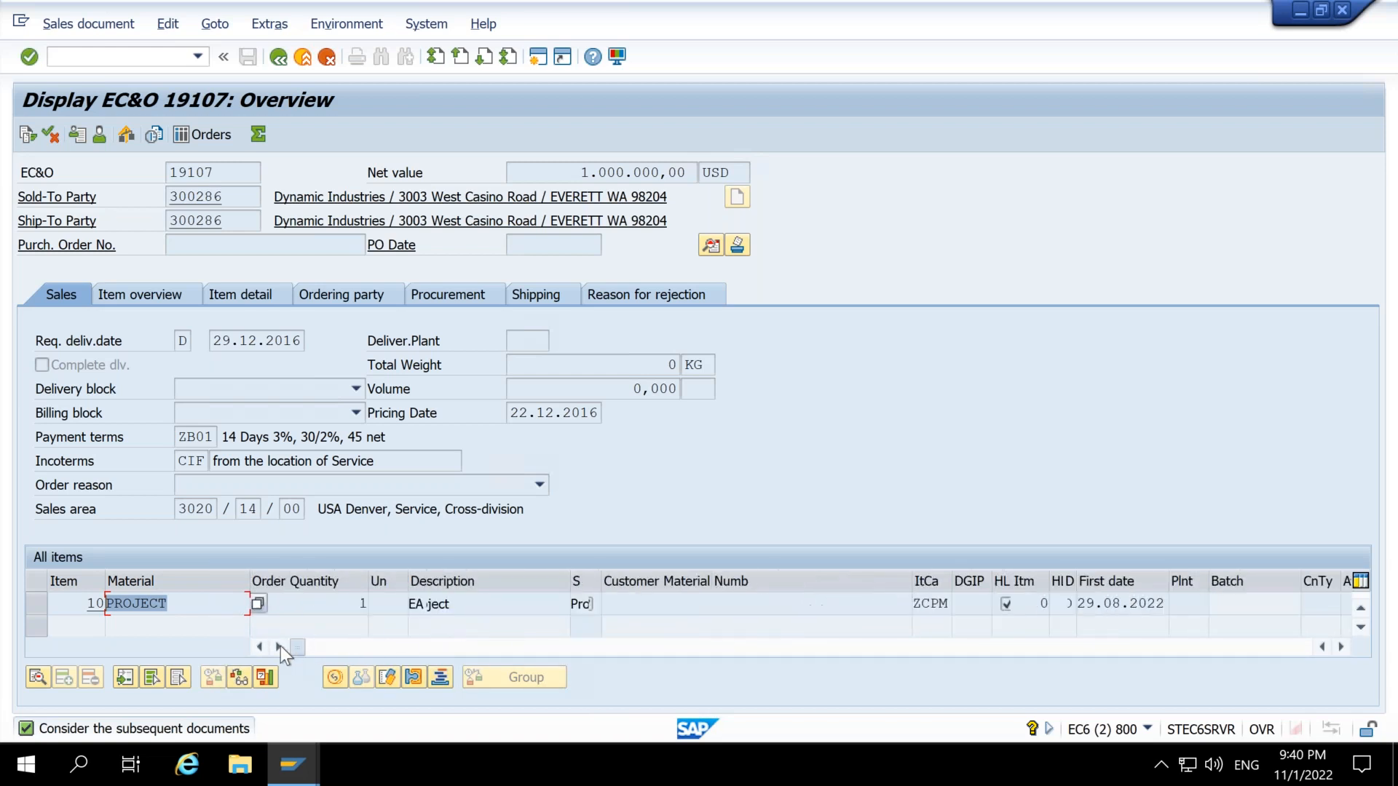
{"action": "left_click", "coordinate": [159, 603]}
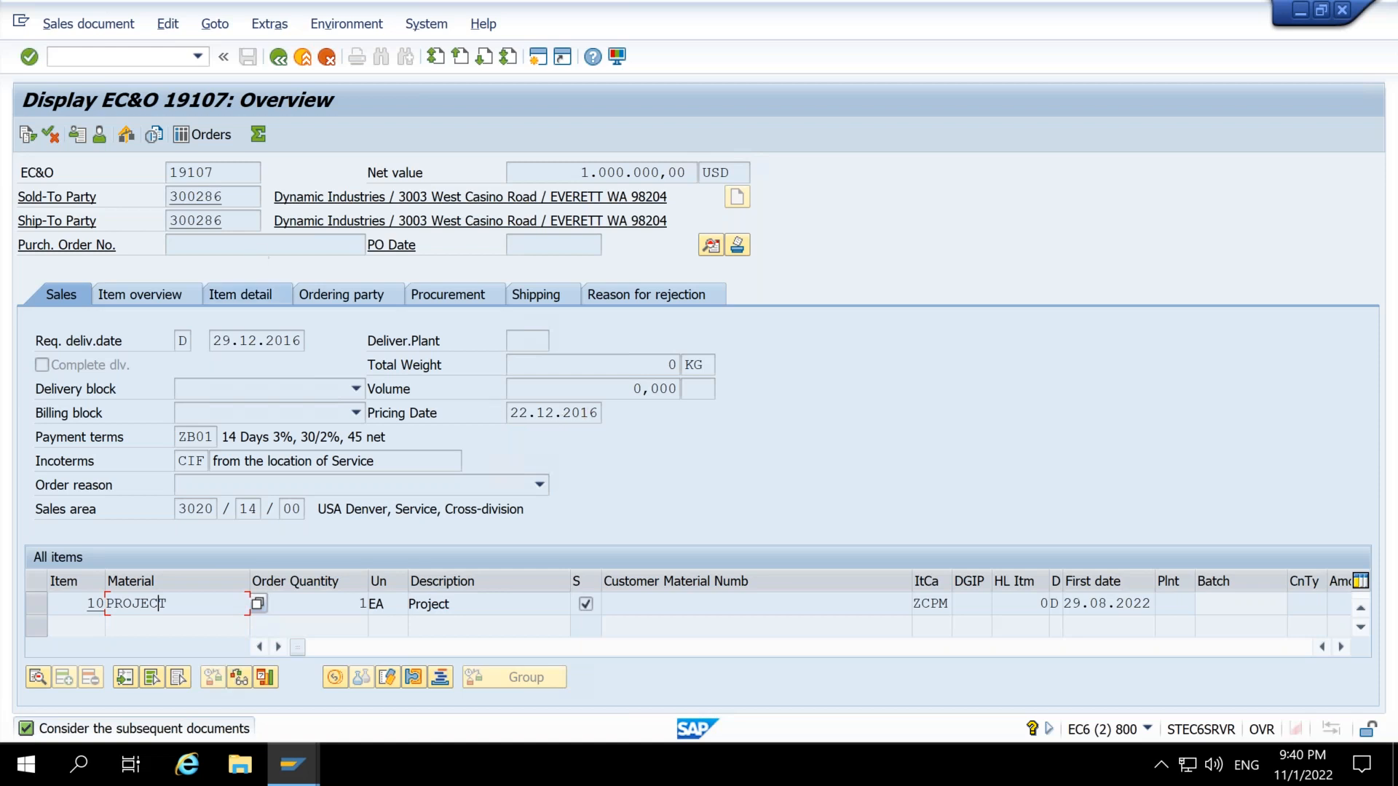
Step: Start Create Sales Order (VA01) in a new session, keeping the reference order open
{"action": "left_click", "coordinate": [536, 56]}
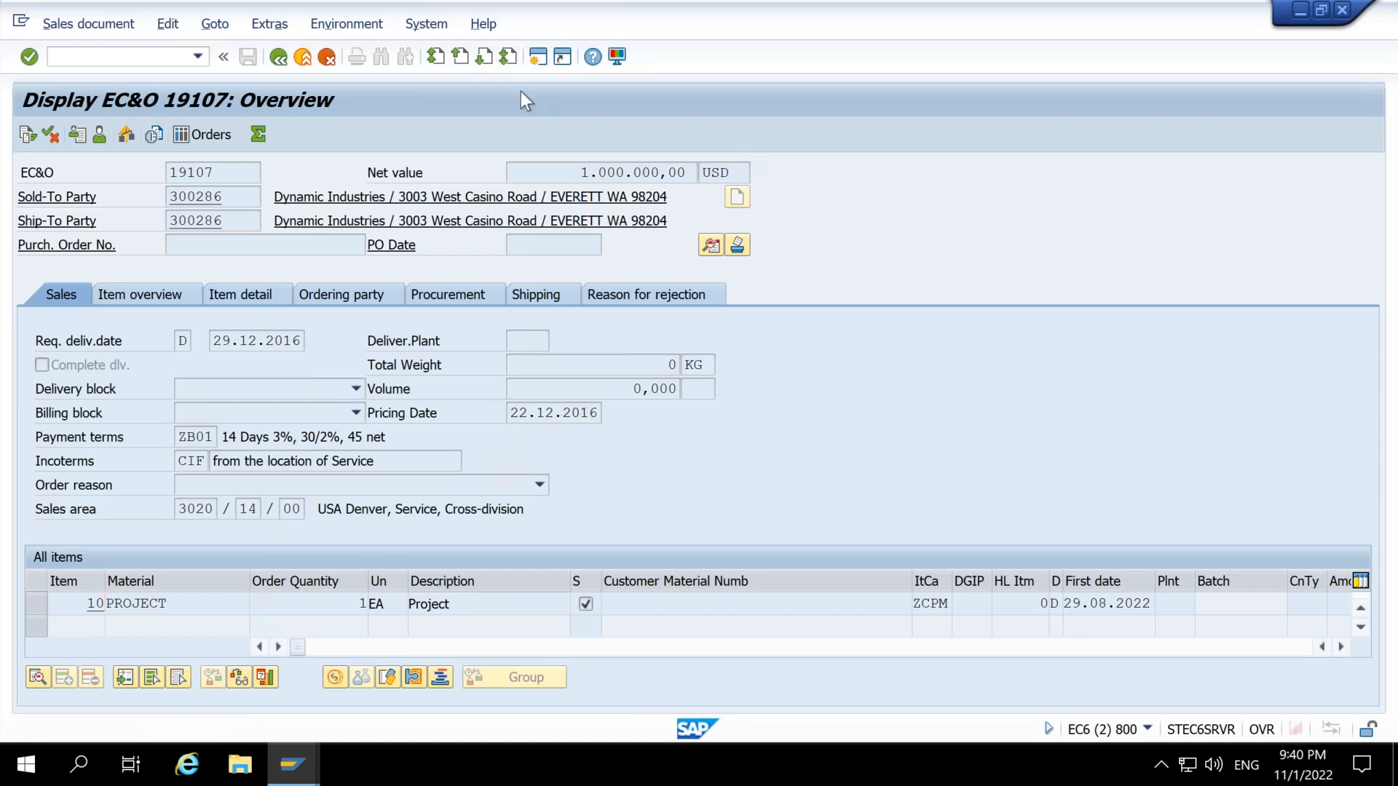
{"action": "type", "text": "va01"}
{"action": "key", "text": "Return"}
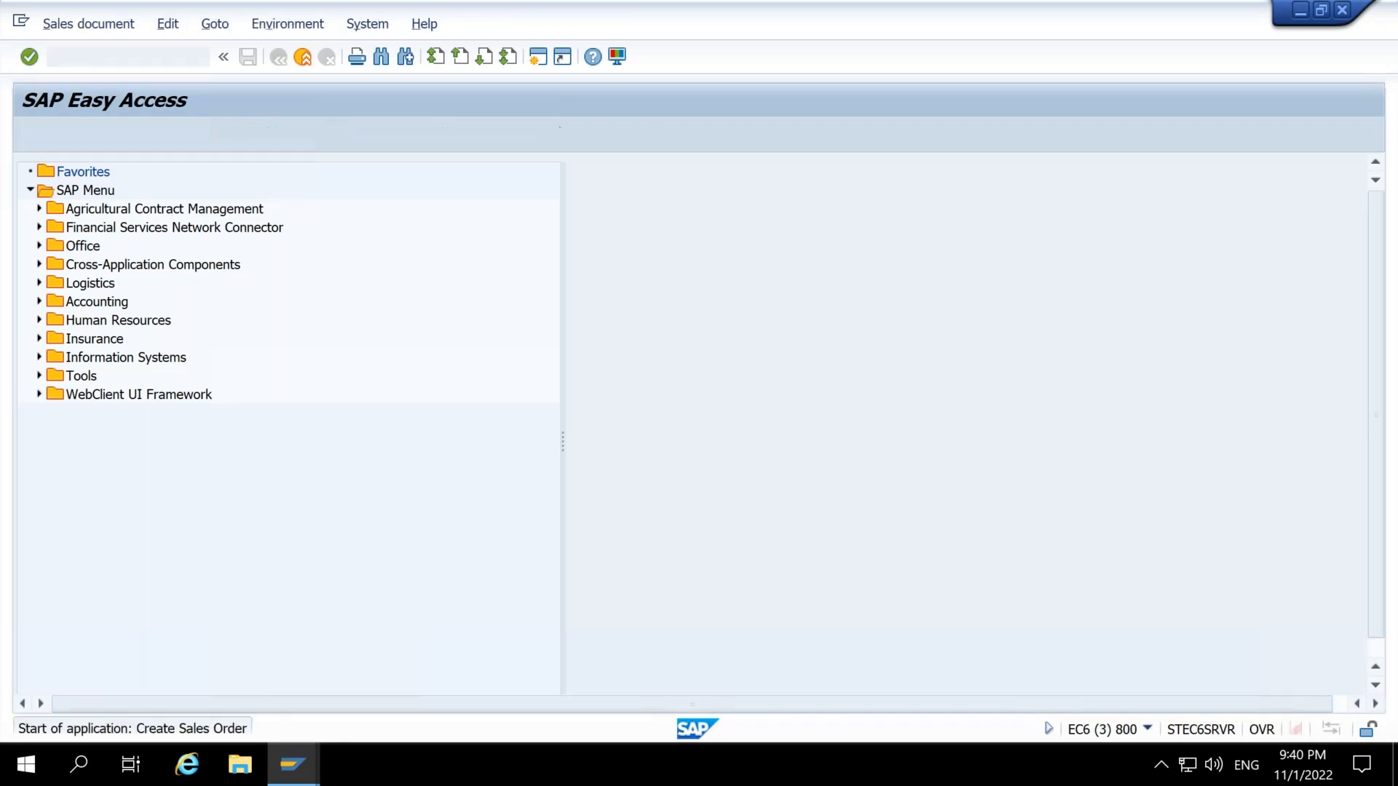
Step: Look up the order type in the reference order's header sales data and start the new sales order with type ZECO
{"action": "key", "text": "alt+Tab"}
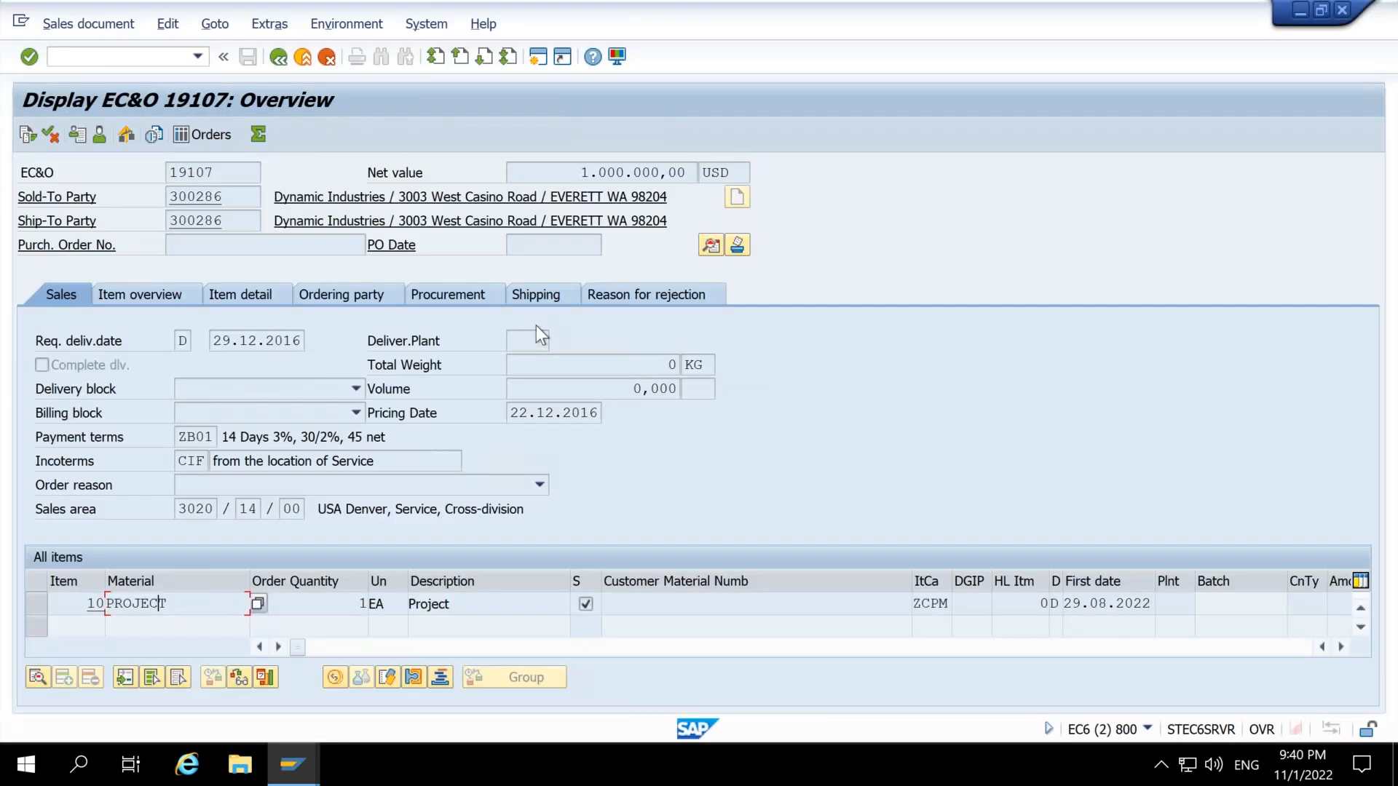
{"action": "left_click", "coordinate": [287, 27]}
{"action": "mouse_move", "coordinate": [320, 26]}
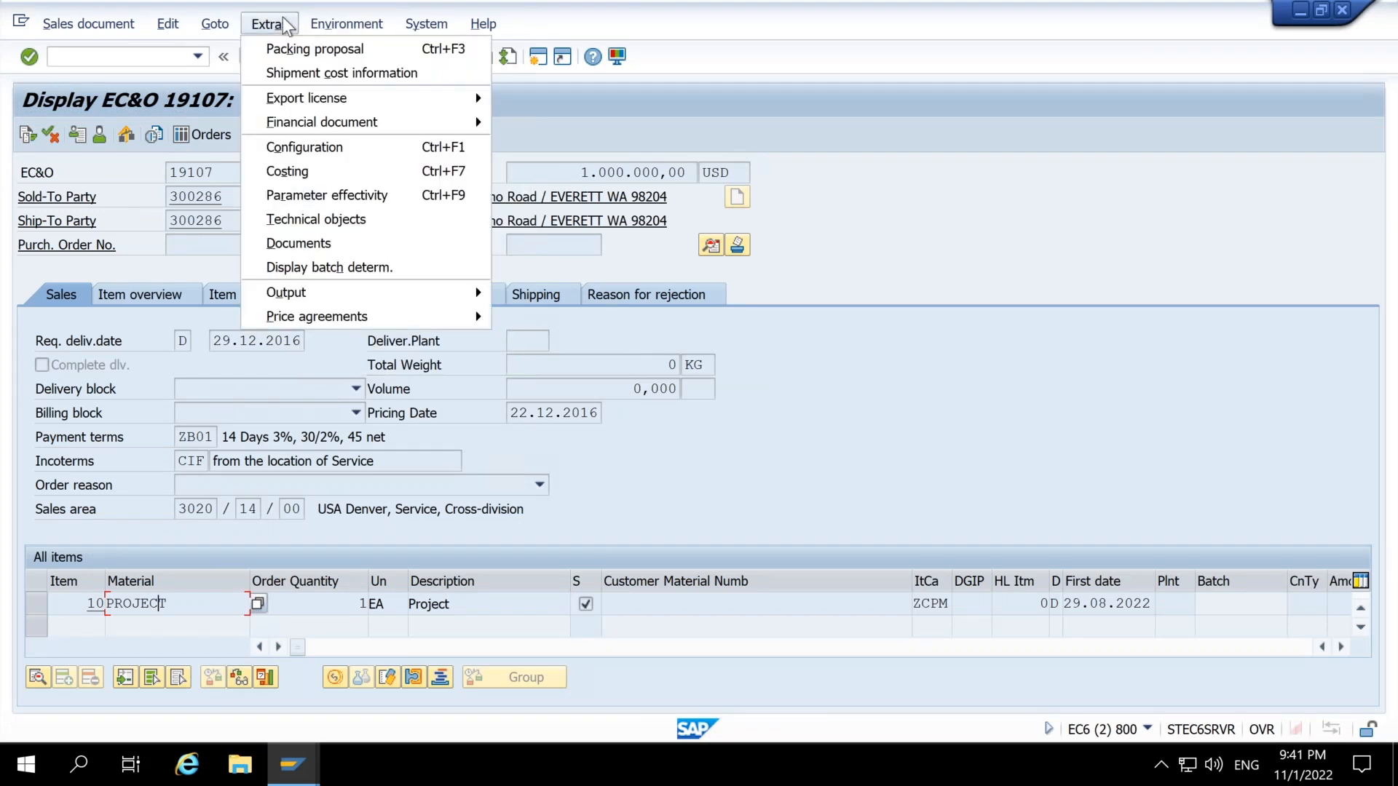
{"action": "mouse_move", "coordinate": [215, 24]}
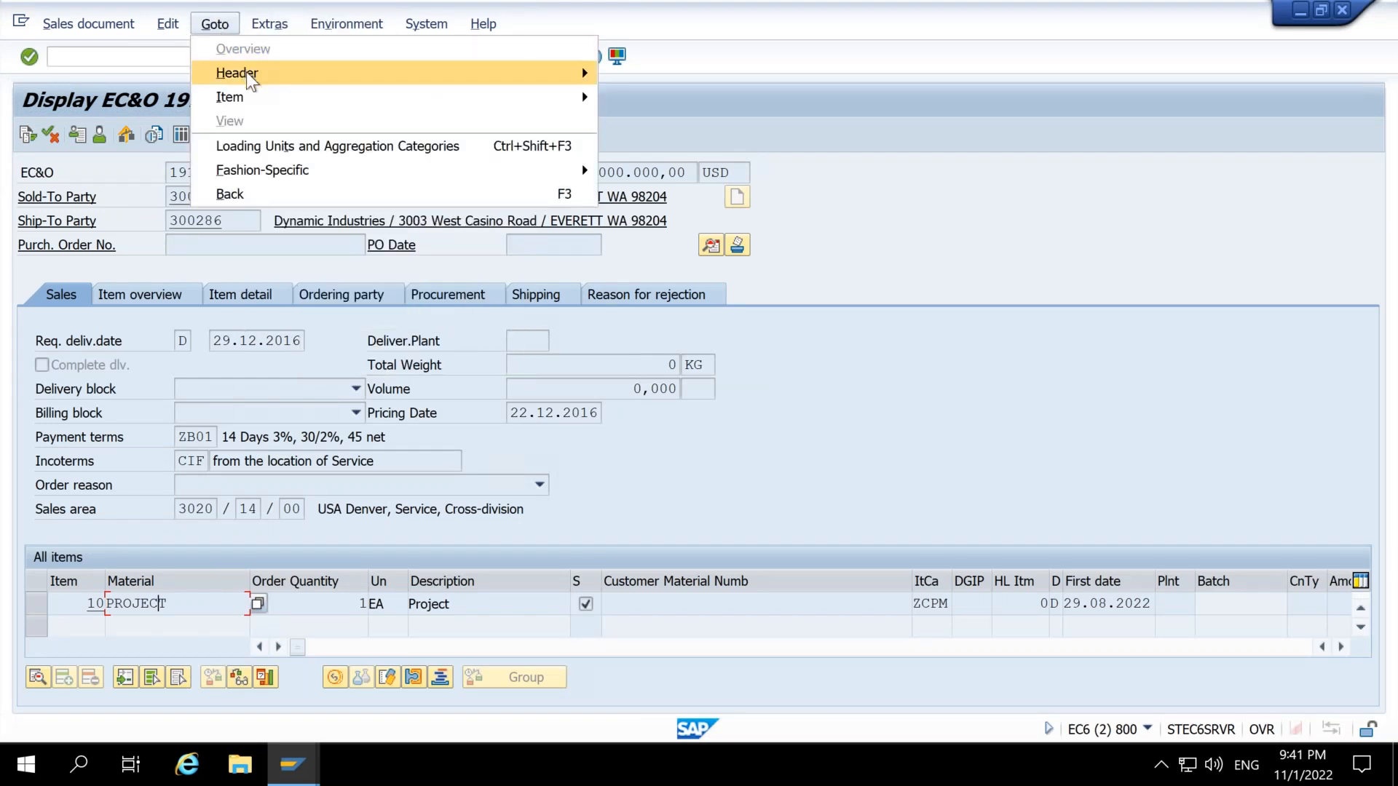
{"action": "mouse_move", "coordinate": [407, 72]}
{"action": "left_click", "coordinate": [663, 82]}
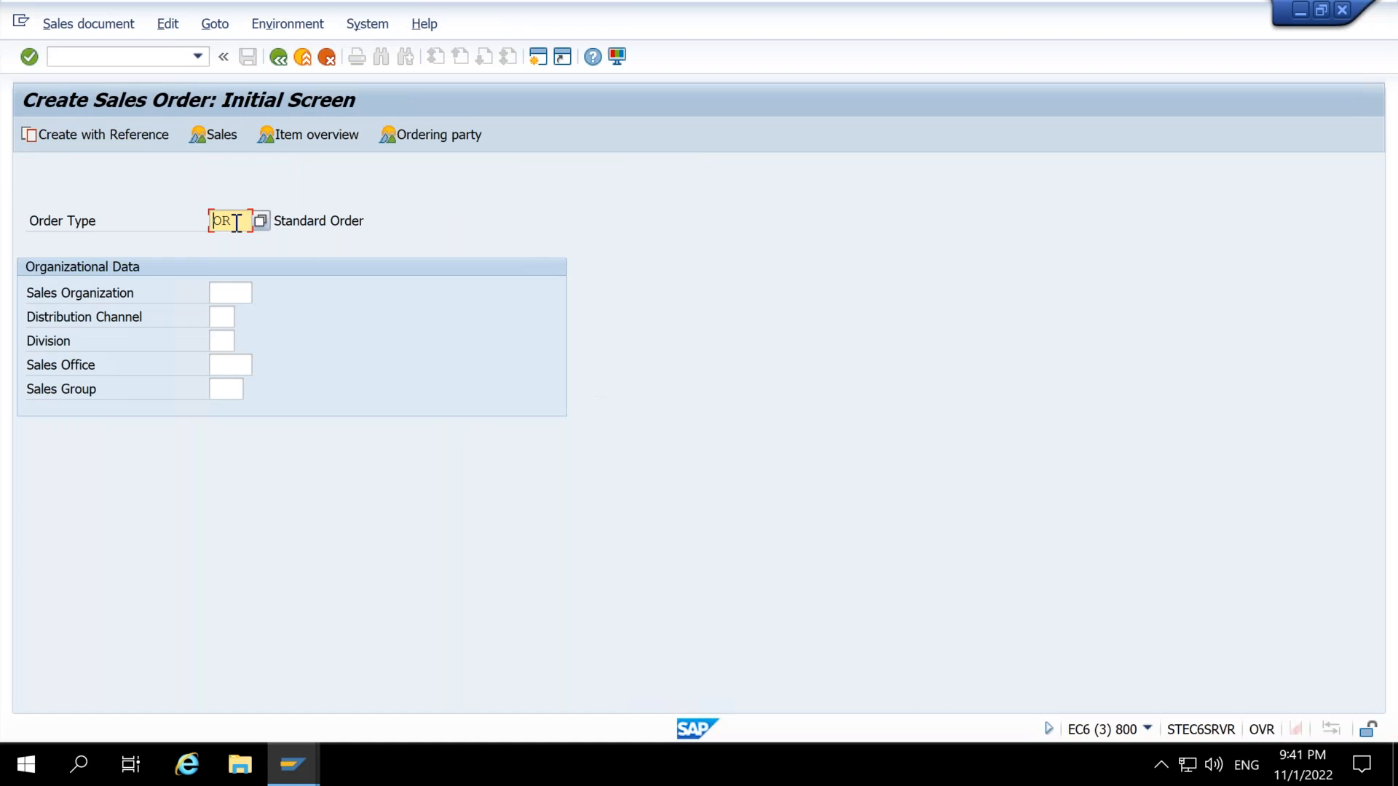
{"action": "left_click_drag", "start_coordinate": [237, 220], "coordinate": [203, 222]}
{"action": "type", "text": "ZECO"}
{"action": "key", "text": "Return"}
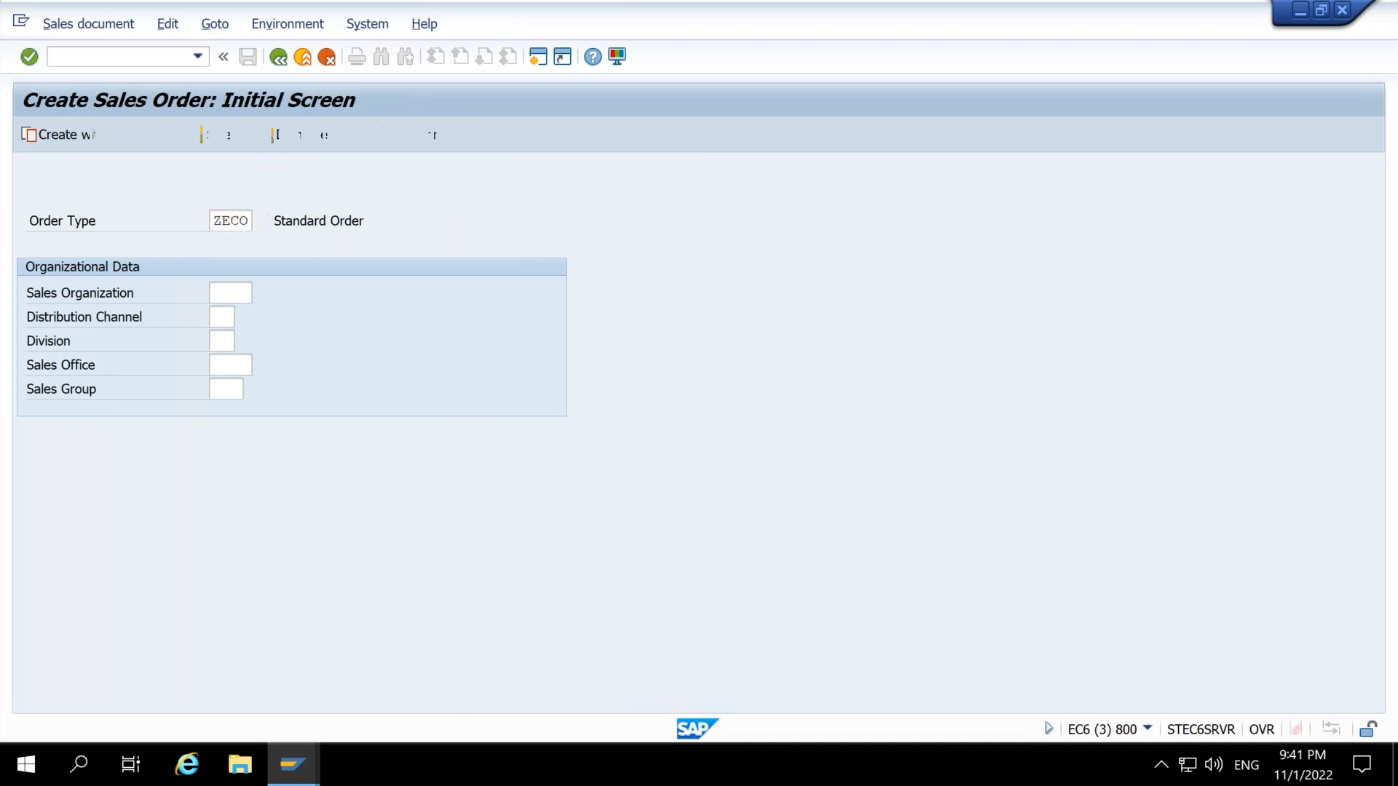
Step: Copy the reference order's sold-to party number into the Sold-To Party and Ship-To Party of the new EC&O order
{"action": "key", "text": "alt+Tab"}
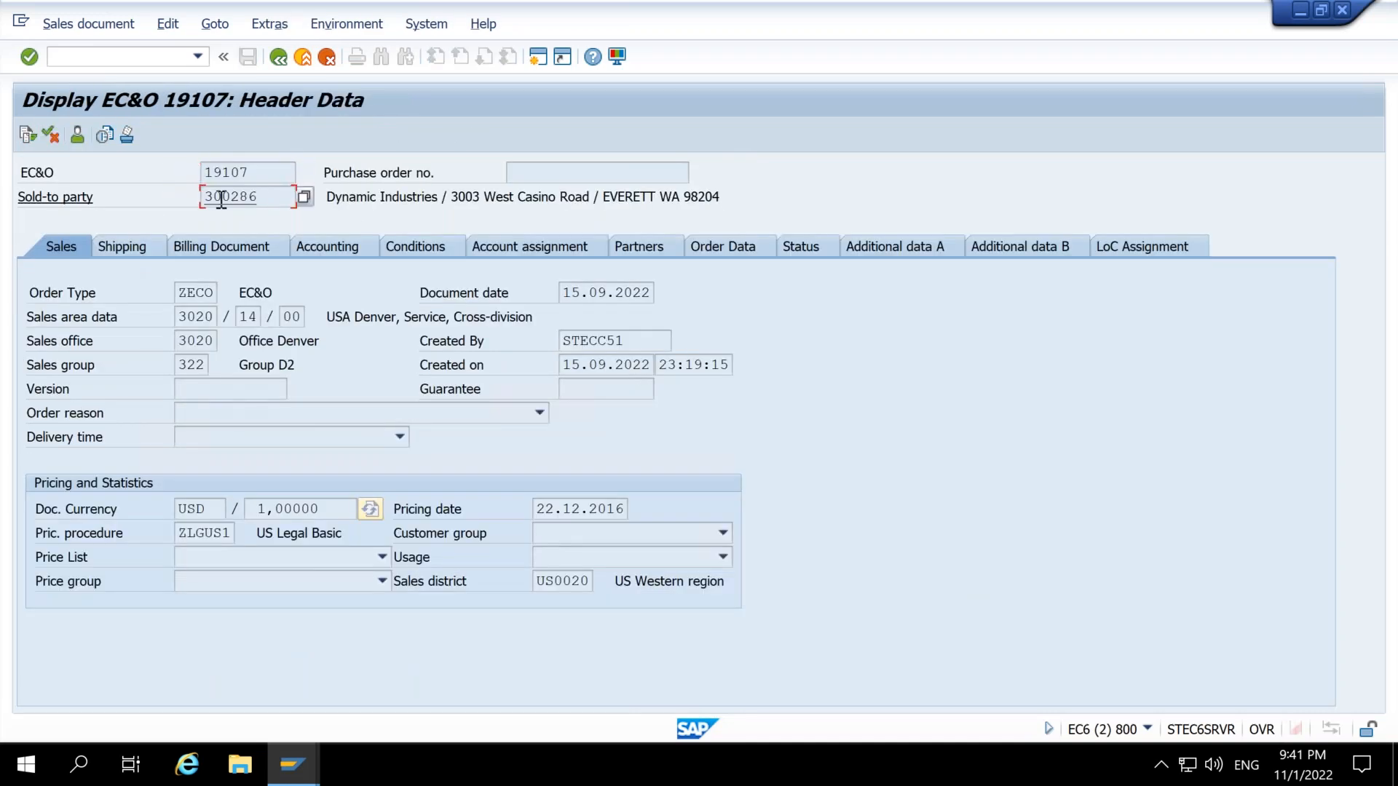
{"action": "key", "text": "alt+Tab"}
{"action": "key", "text": "ctrl+v"}
{"action": "key", "text": "Tab"}
{"action": "key", "text": "ctrl+v"}
Step: Copy the material PROJECT from the reference order into the first item of the new EC&O order
{"action": "key", "text": "alt+Tab"}
{"action": "left_click", "coordinate": [278, 57]}
{"action": "left_click_drag", "start_coordinate": [171, 603], "coordinate": [95, 598]}
{"action": "key", "text": "ctrl+c"}
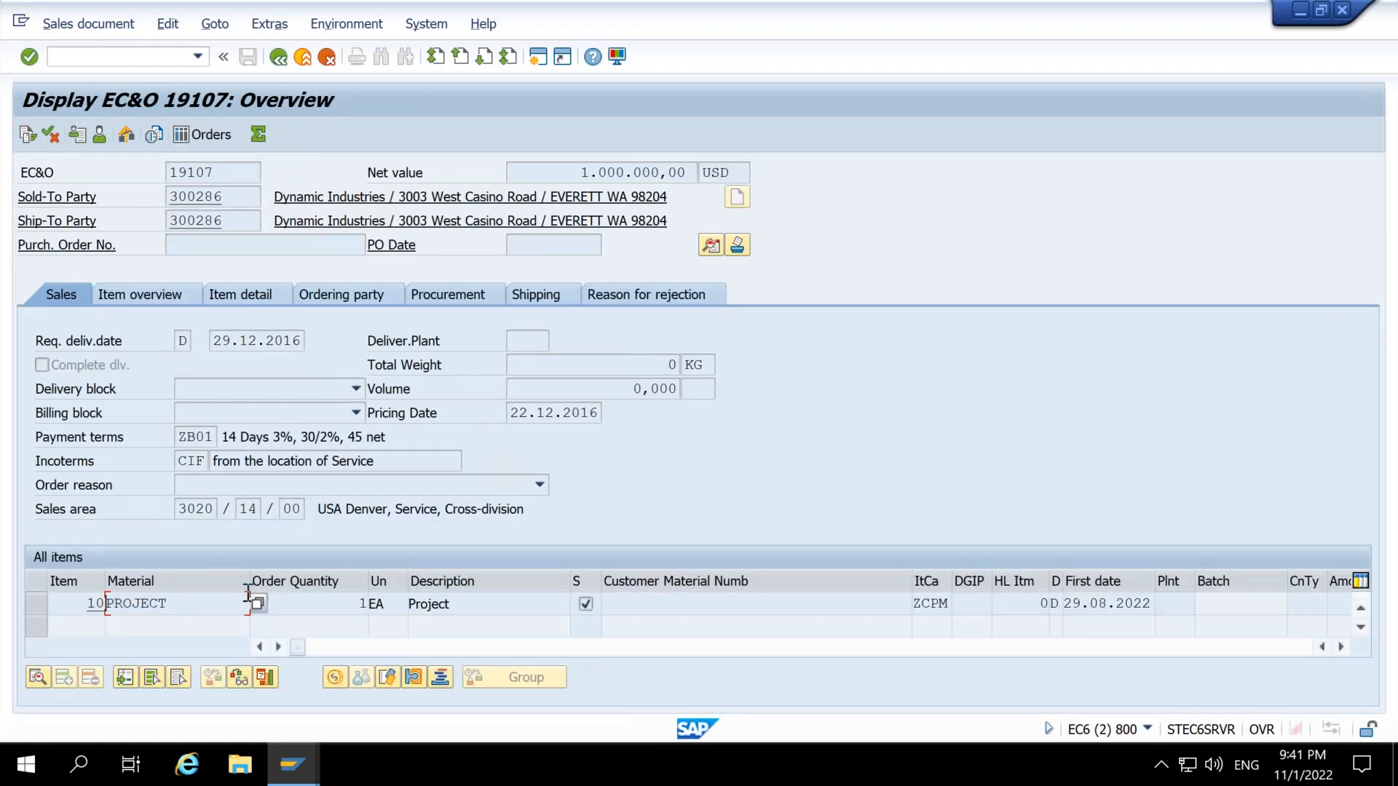
{"action": "key", "text": "alt+Tab"}
{"action": "left_click", "coordinate": [234, 608]}
{"action": "key", "text": "ctrl+v"}
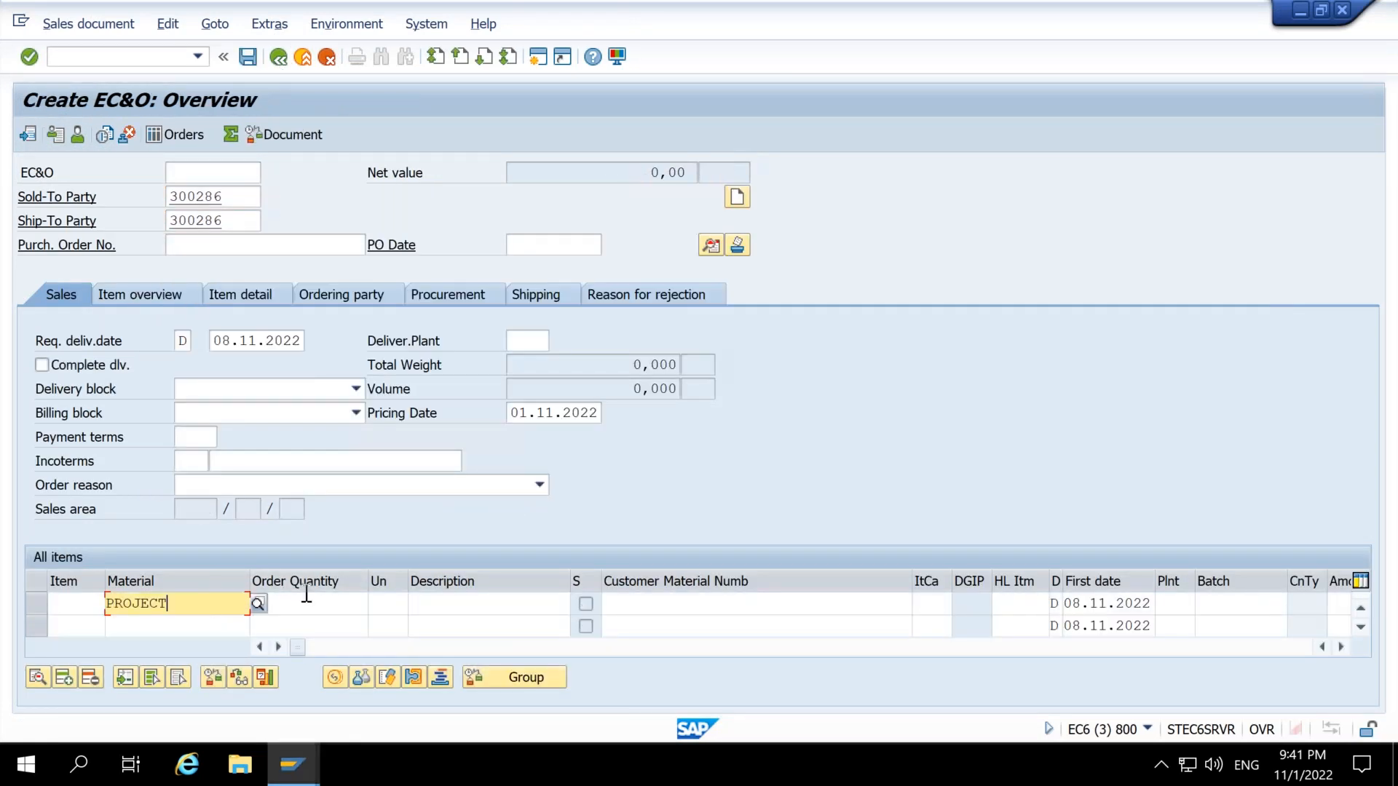
{"action": "key", "text": "Return"}
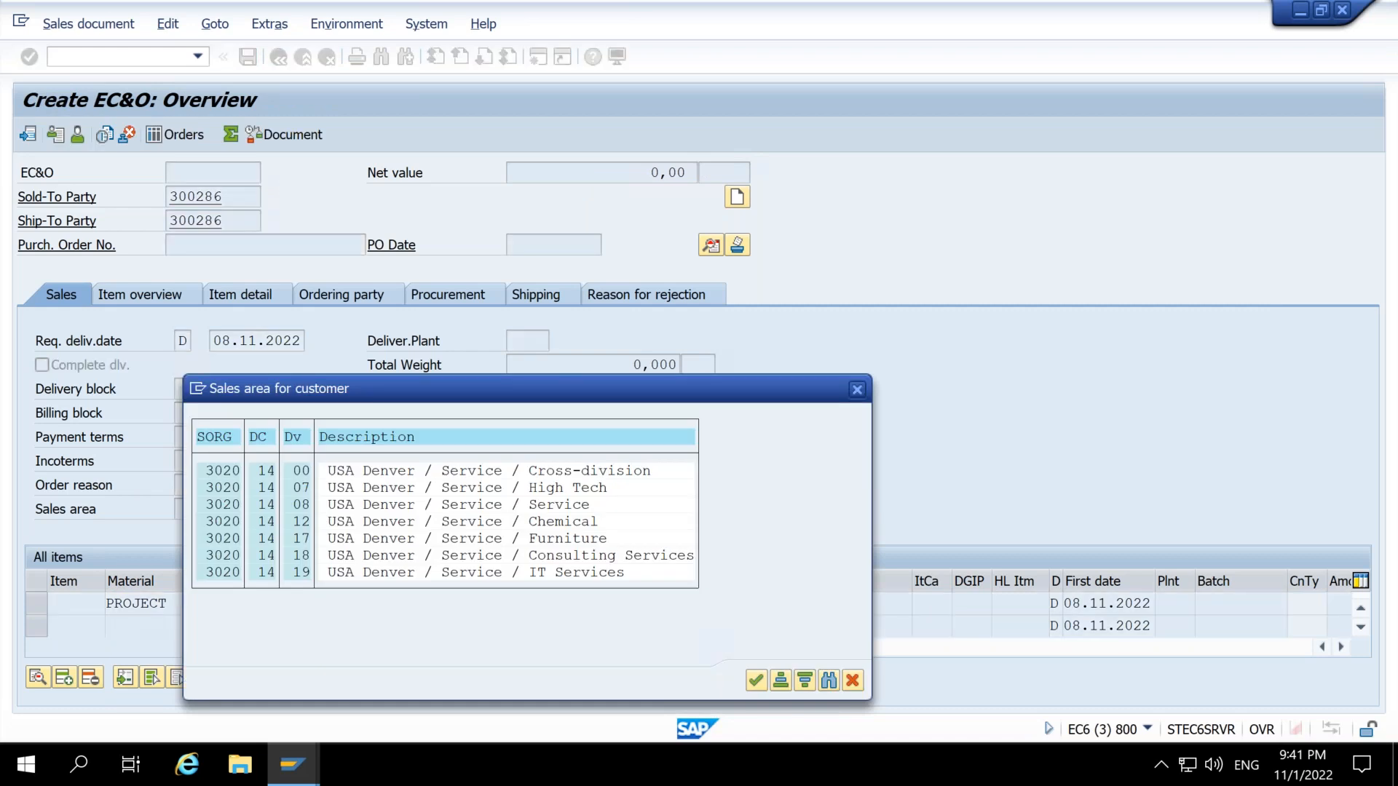
Step: Look up the sales area in the reference order's header sales data and choose 3020/14/00 (USA Denver, Service, Cross-division) for the new order
{"action": "key", "text": "alt+Tab"}
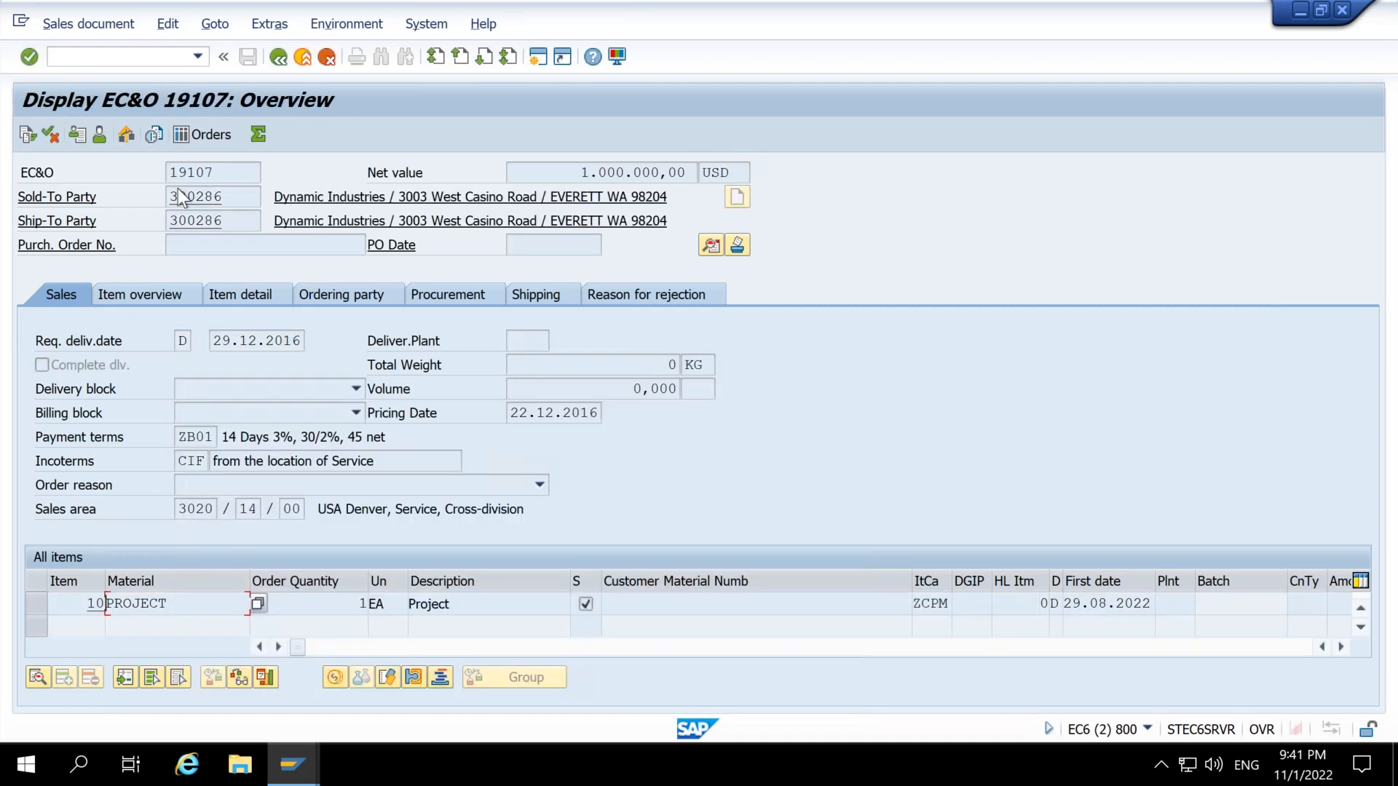
{"action": "left_click", "coordinate": [255, 29]}
{"action": "mouse_move", "coordinate": [215, 24]}
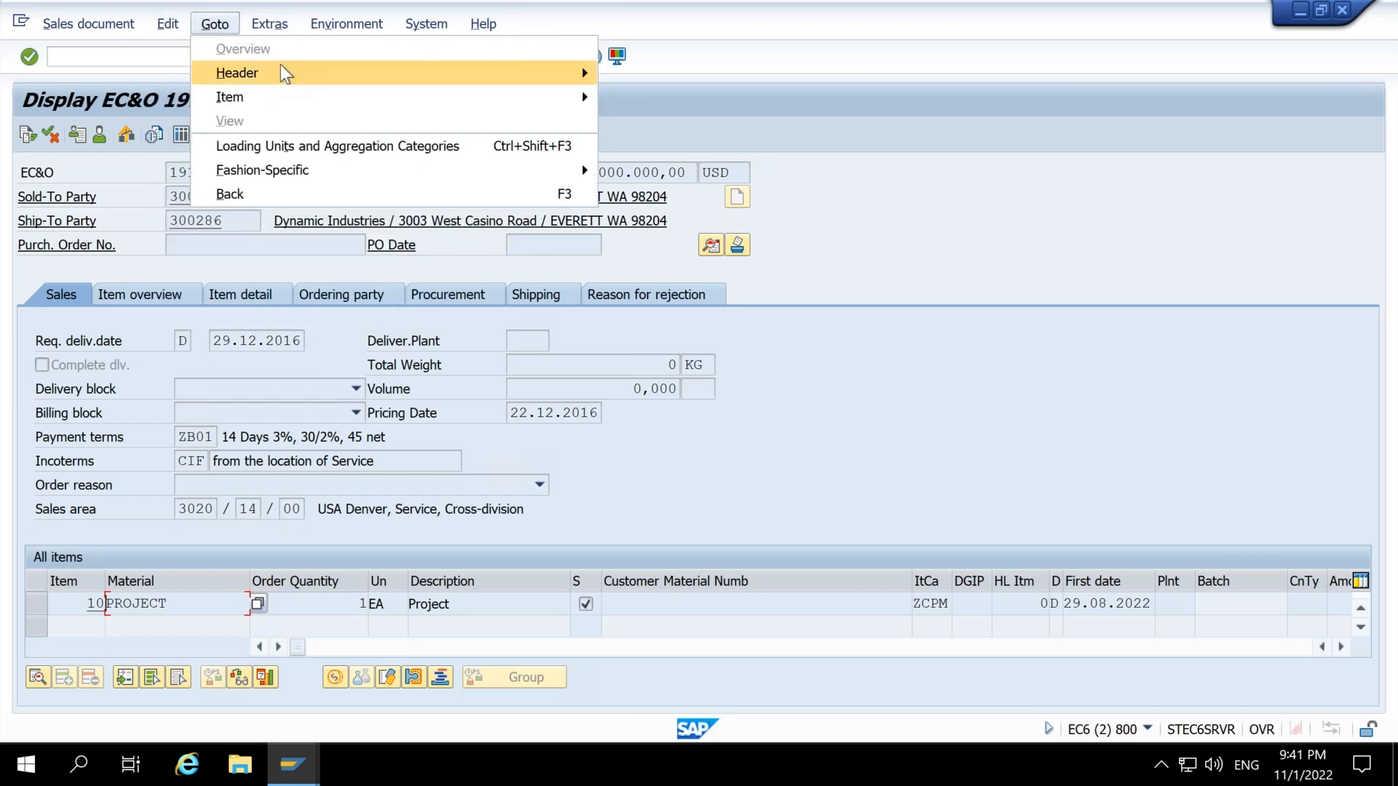
{"action": "mouse_move", "coordinate": [281, 72]}
{"action": "left_click", "coordinate": [678, 74]}
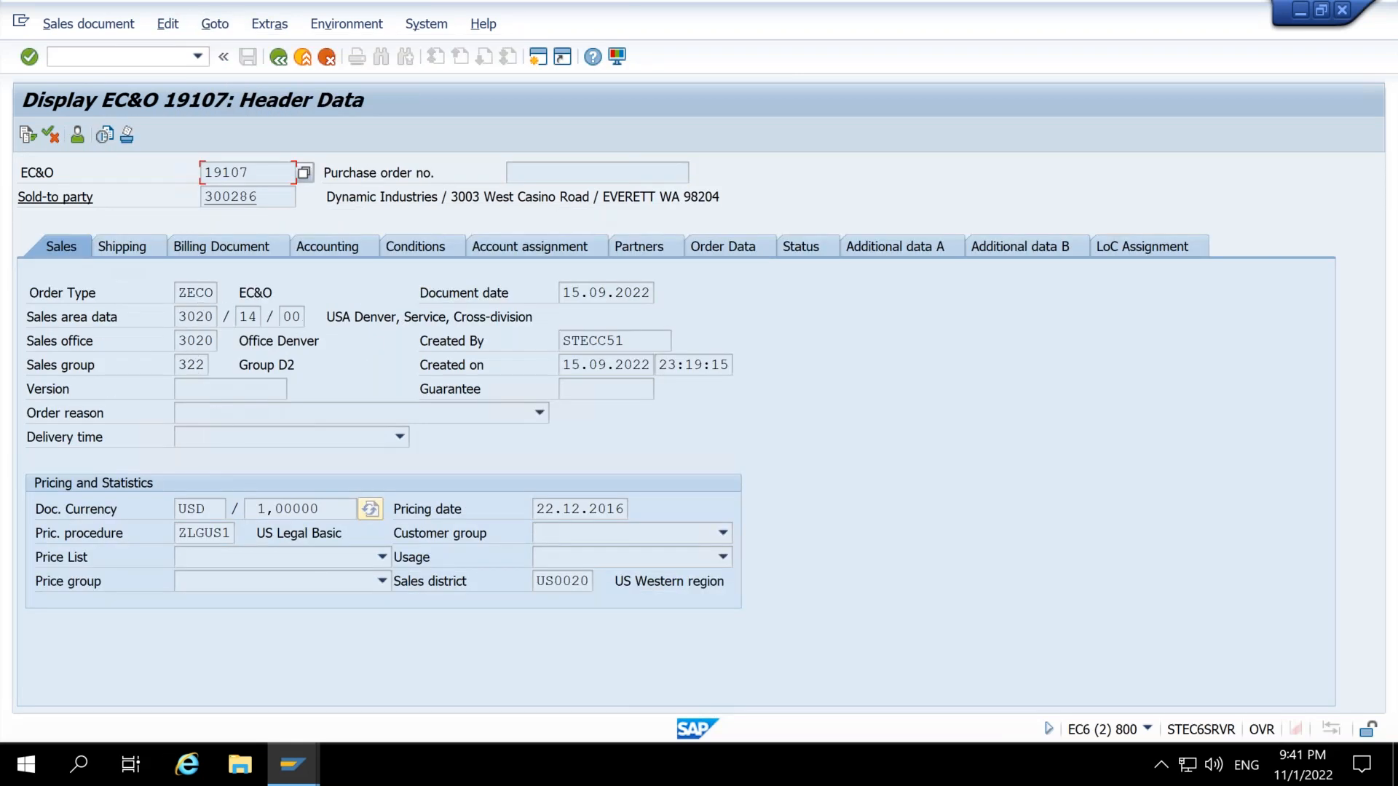
{"action": "key", "text": "alt+Tab"}
{"action": "double_click", "coordinate": [256, 473]}
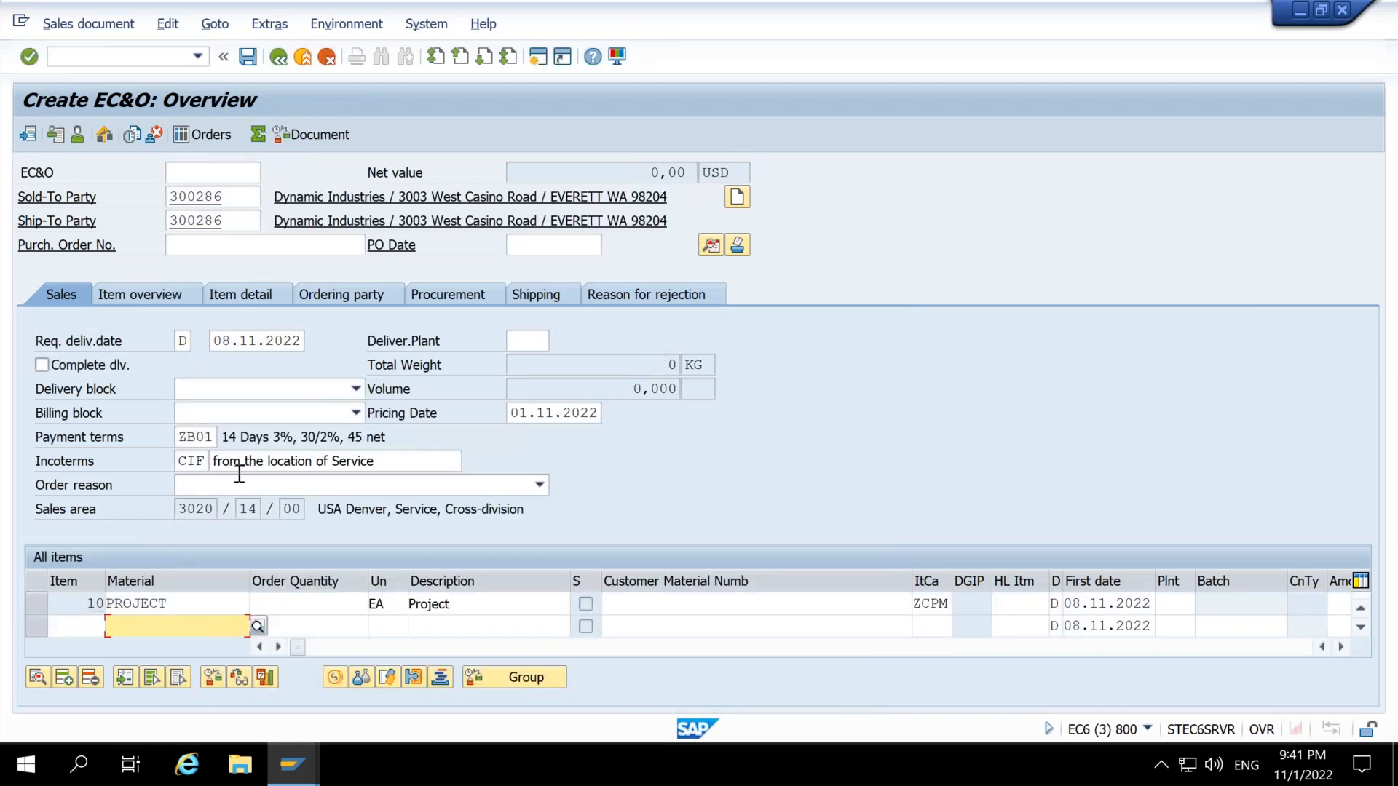
Step: Set the order quantity of the new order's PROJECT item 10 to 1 EA, and return the reference order to its overview
{"action": "double_click", "coordinate": [79, 599]}
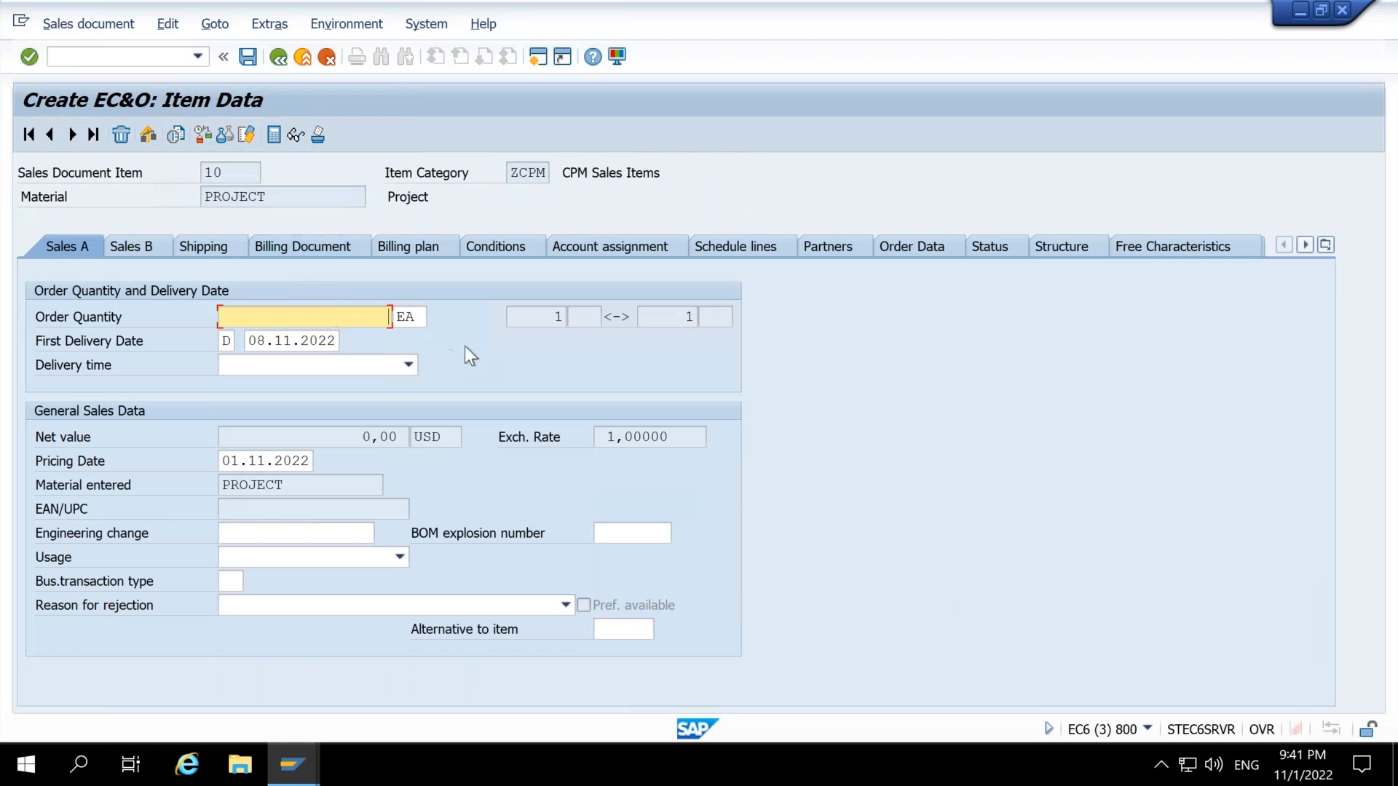
{"action": "type", "text": "1"}
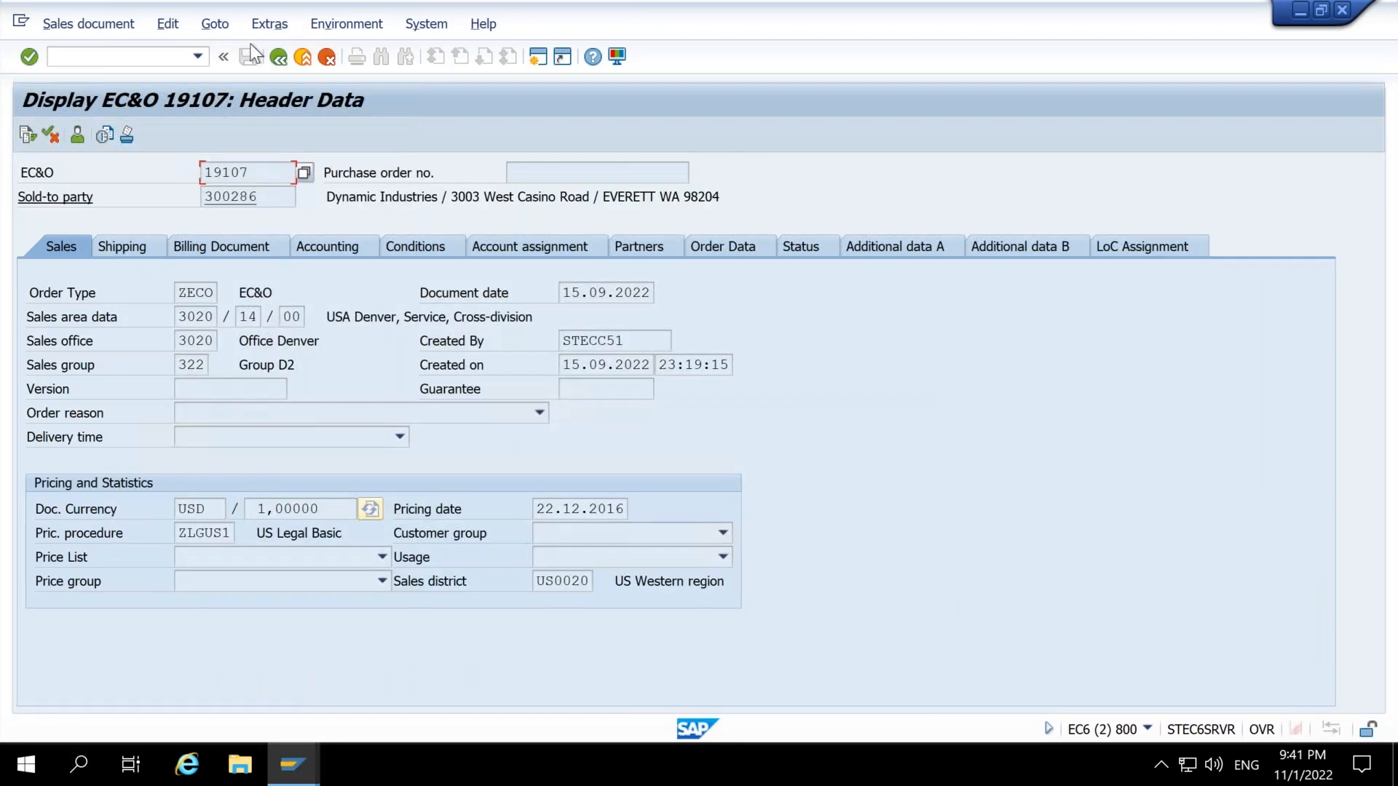
{"action": "left_click", "coordinate": [277, 56]}
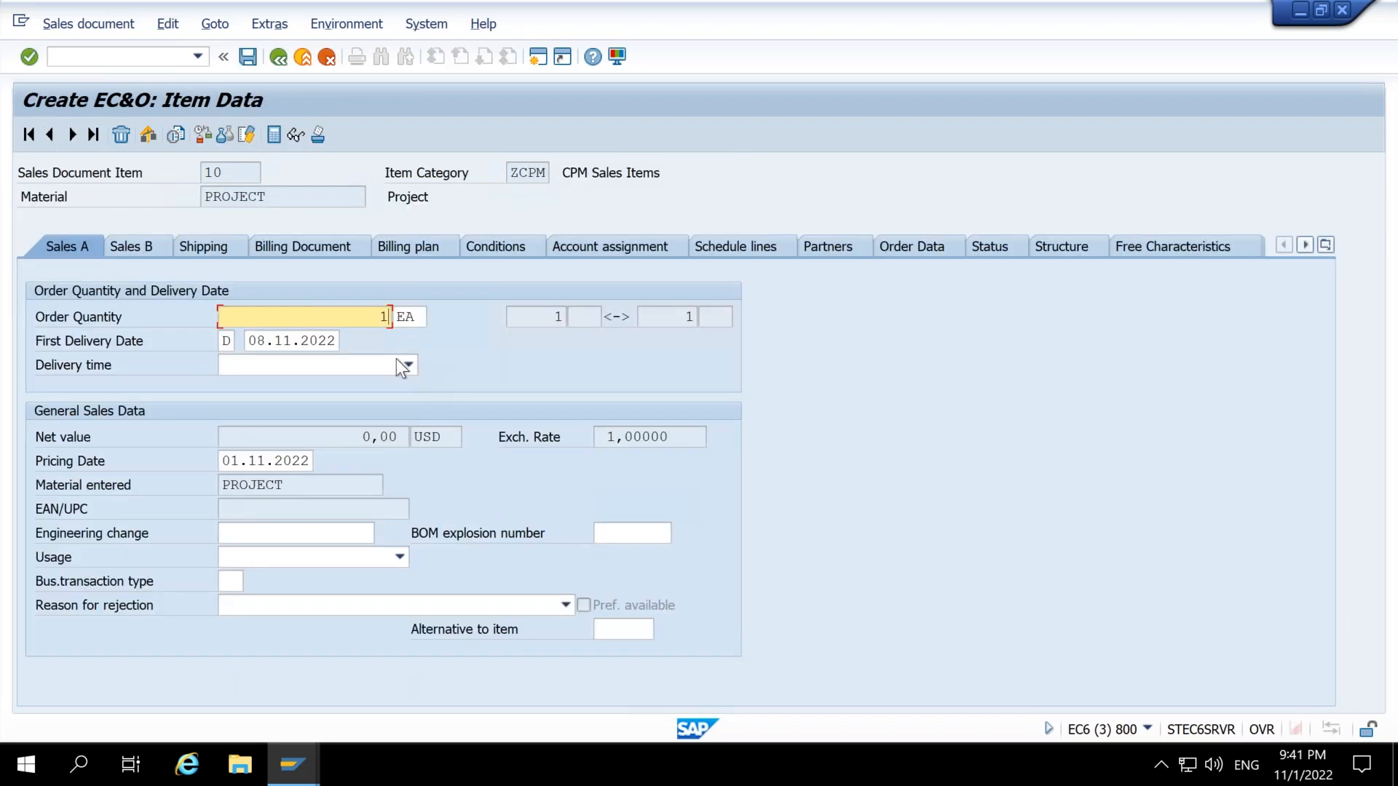
{"action": "key", "text": "Return"}
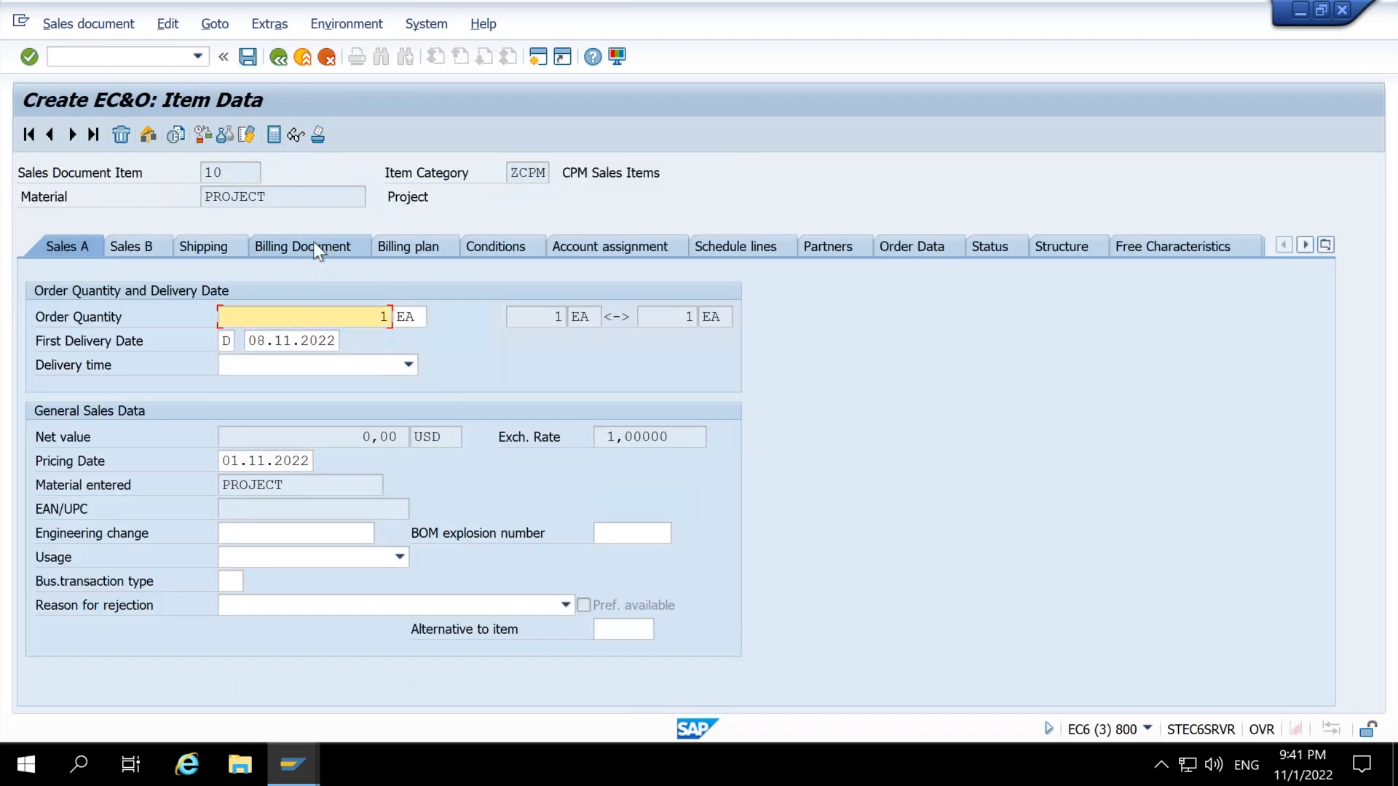
Step: Check the pricing conditions, shipping data and sales data of item 10 in the new order
{"action": "left_click", "coordinate": [485, 240]}
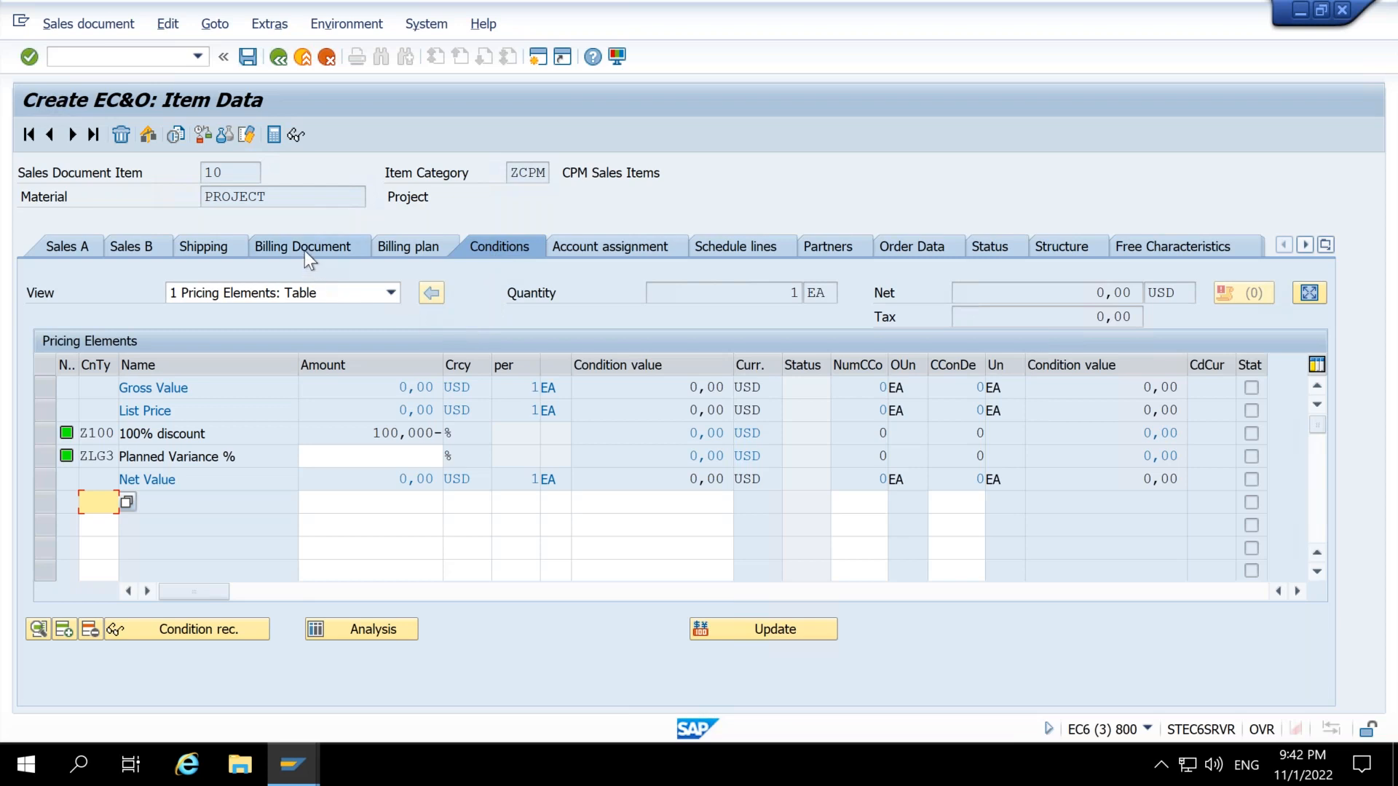
{"action": "left_click", "coordinate": [200, 251]}
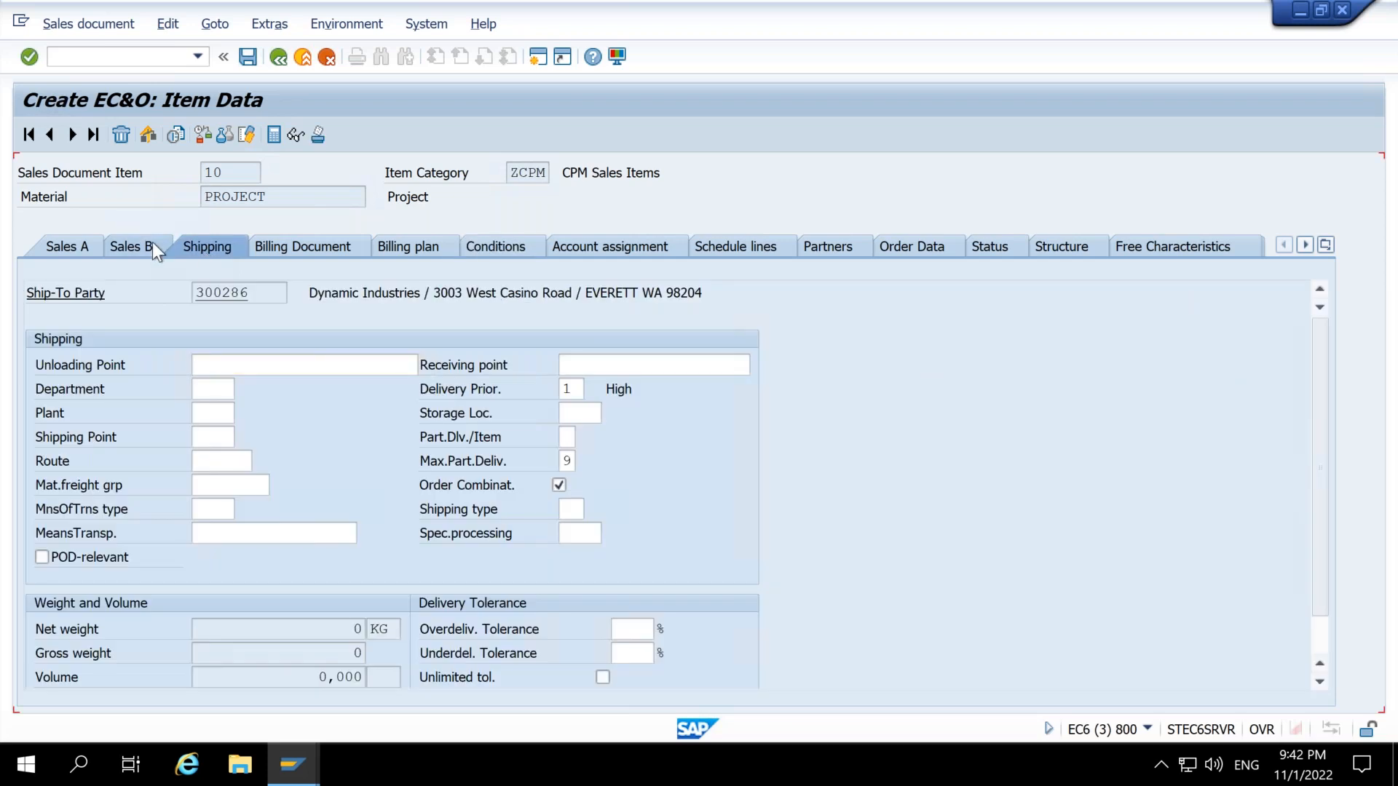
{"action": "left_click", "coordinate": [150, 243]}
{"action": "left_click", "coordinate": [93, 244]}
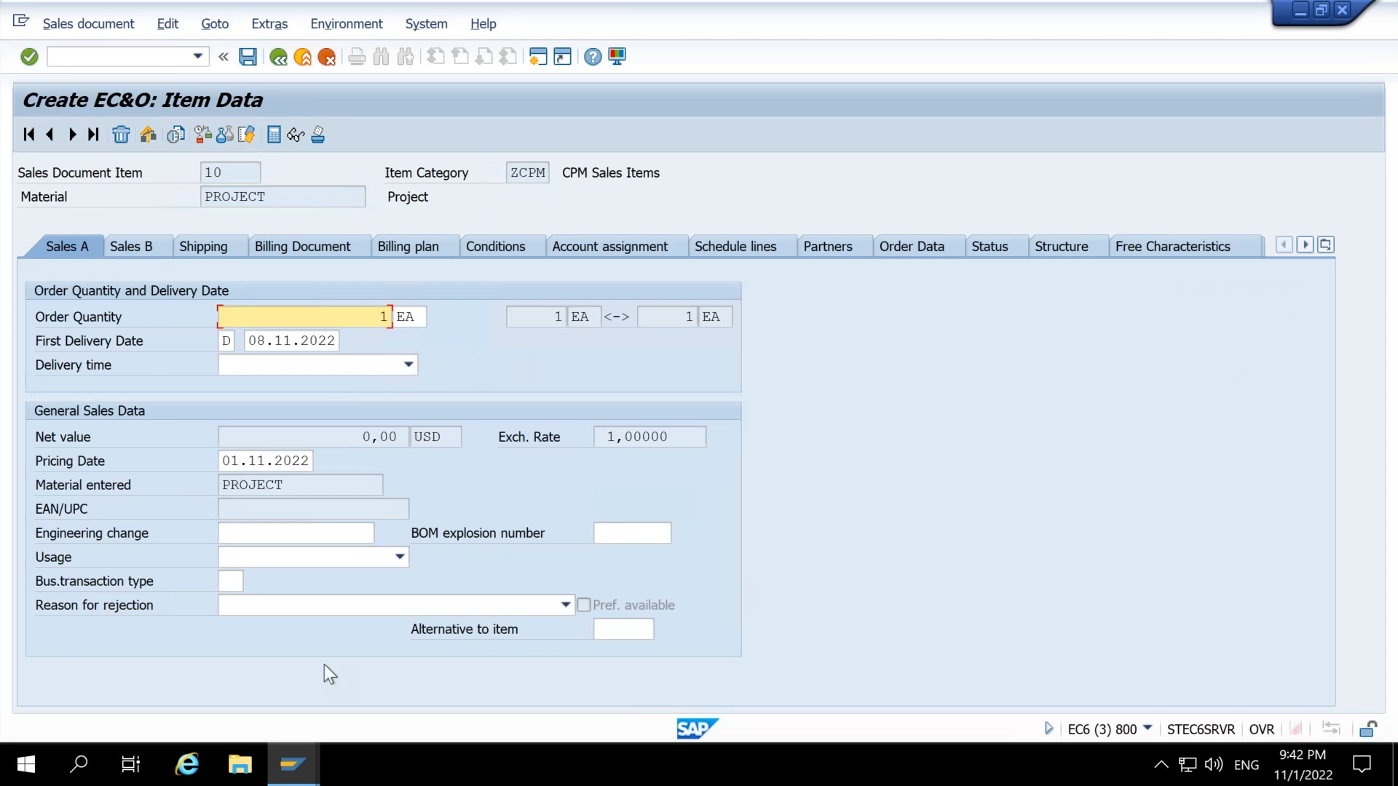
Step: Examine the net value, billing plan and pricing conditions of item 10 in the reference order, and return to the new order's item data
{"action": "mouse_move", "coordinate": [292, 765]}
{"action": "left_click", "coordinate": [471, 684]}
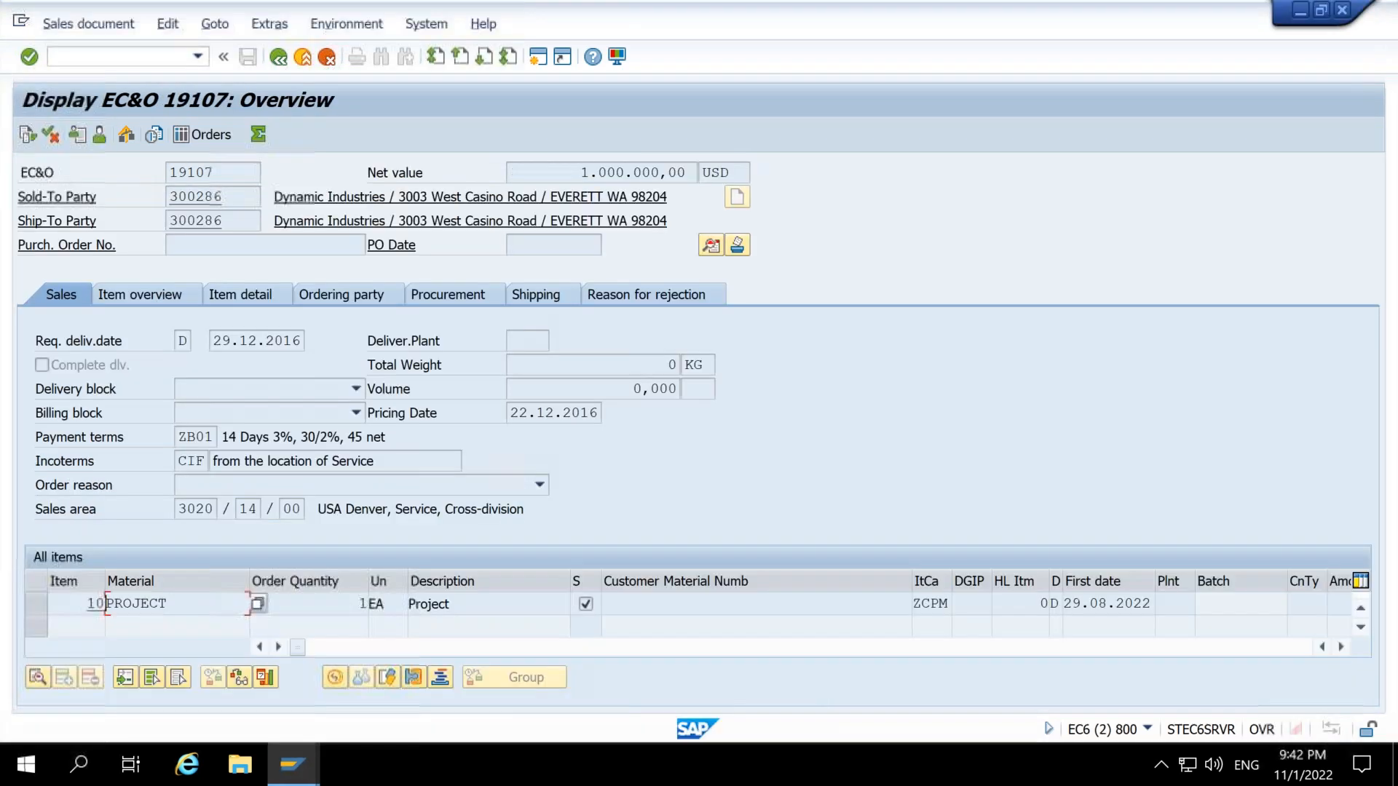
{"action": "double_click", "coordinate": [74, 610]}
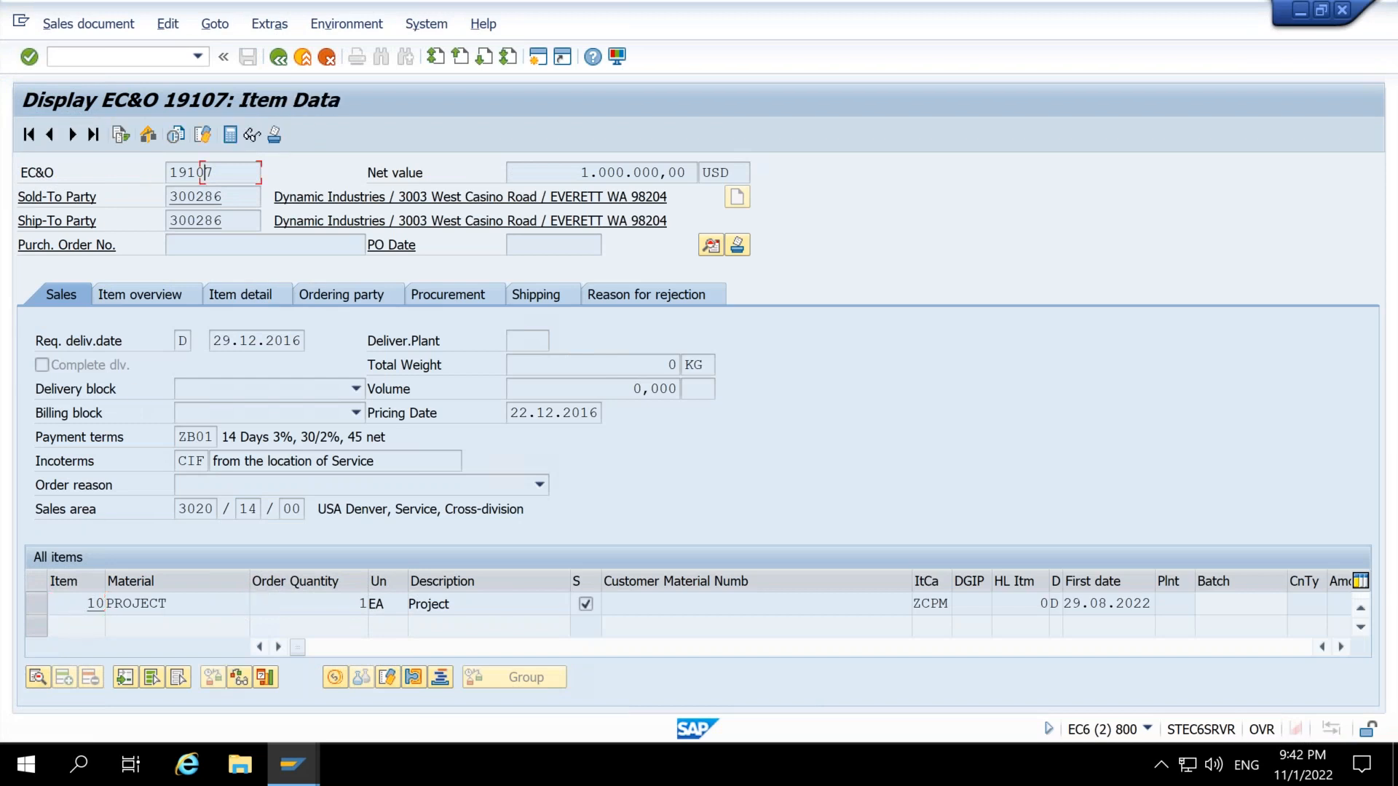
{"action": "left_click_drag", "start_coordinate": [313, 437], "coordinate": [406, 437]}
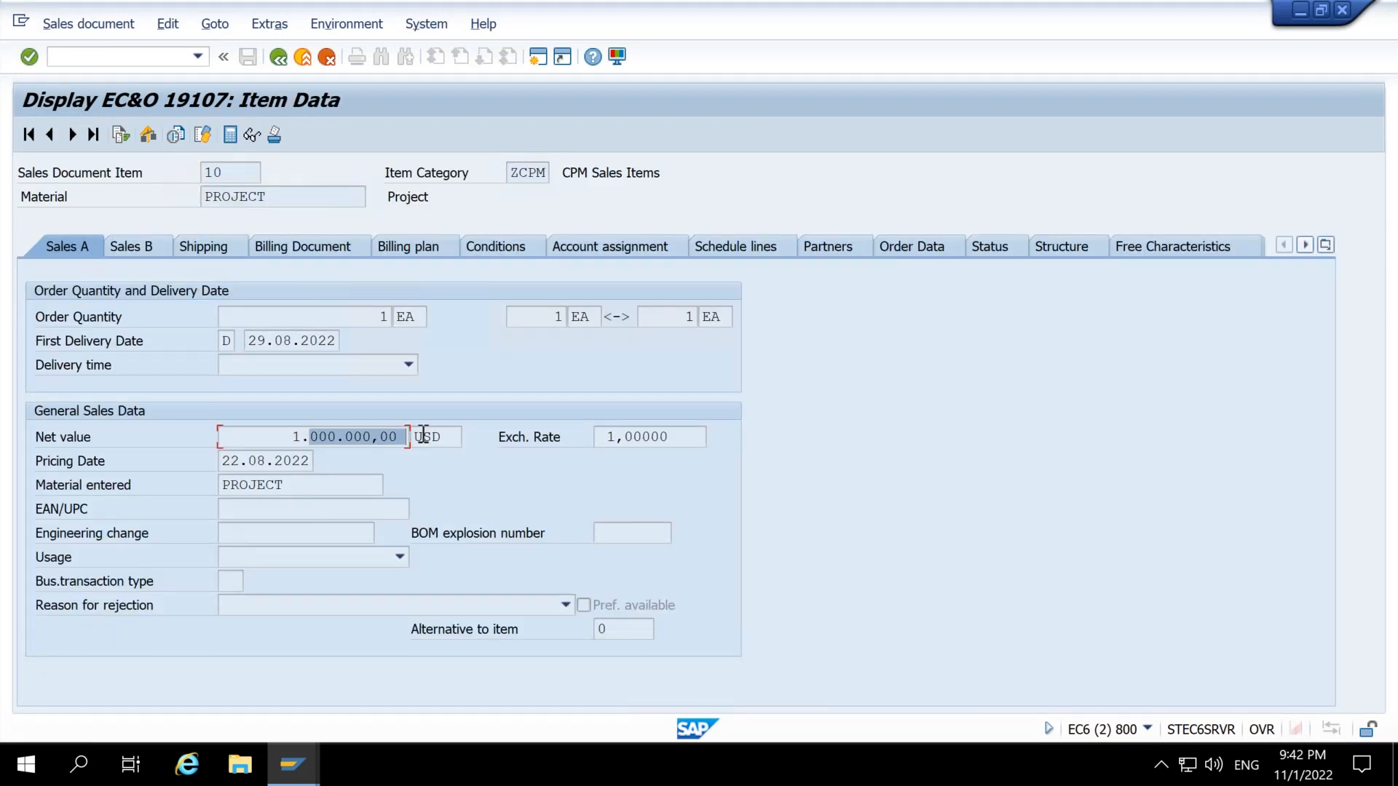
{"action": "left_click", "coordinate": [394, 246]}
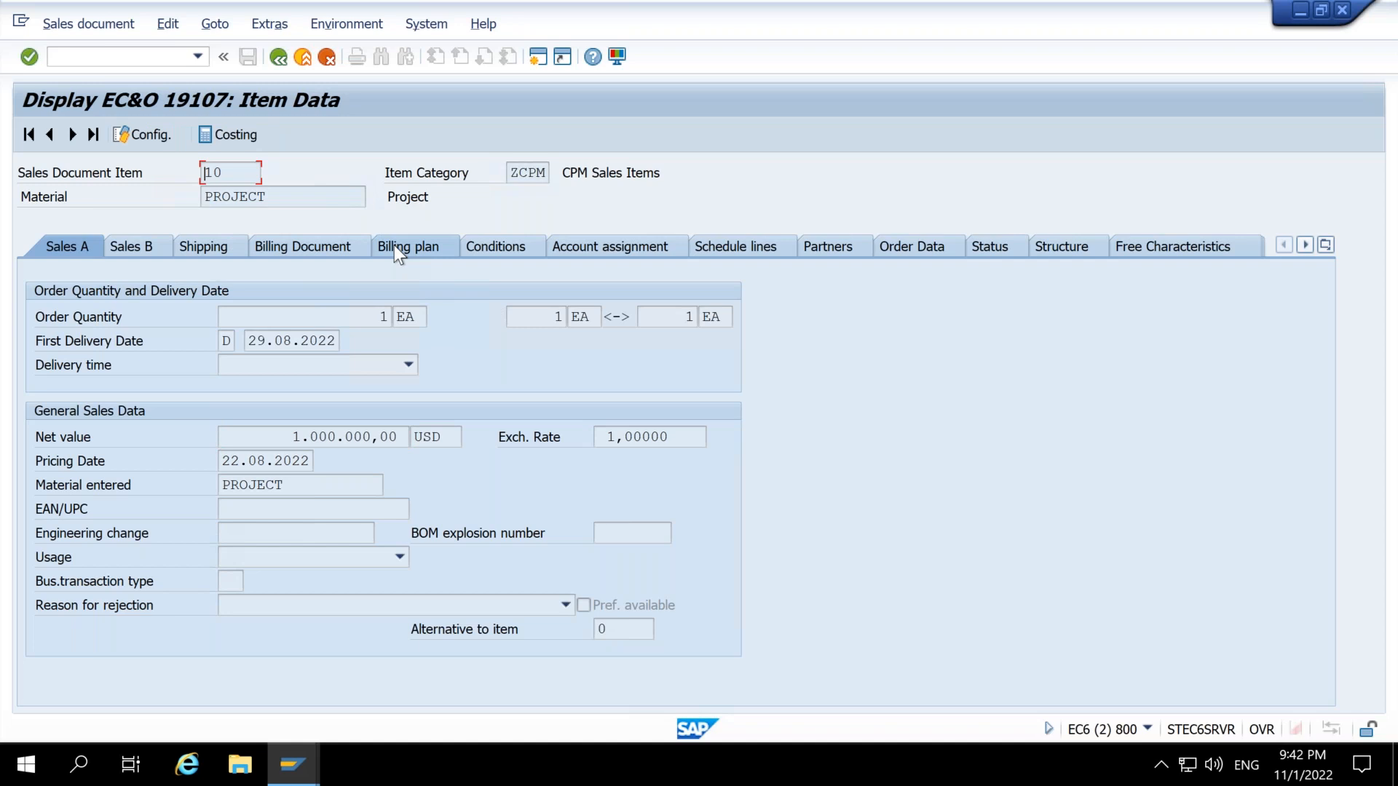
{"action": "left_click", "coordinate": [348, 247]}
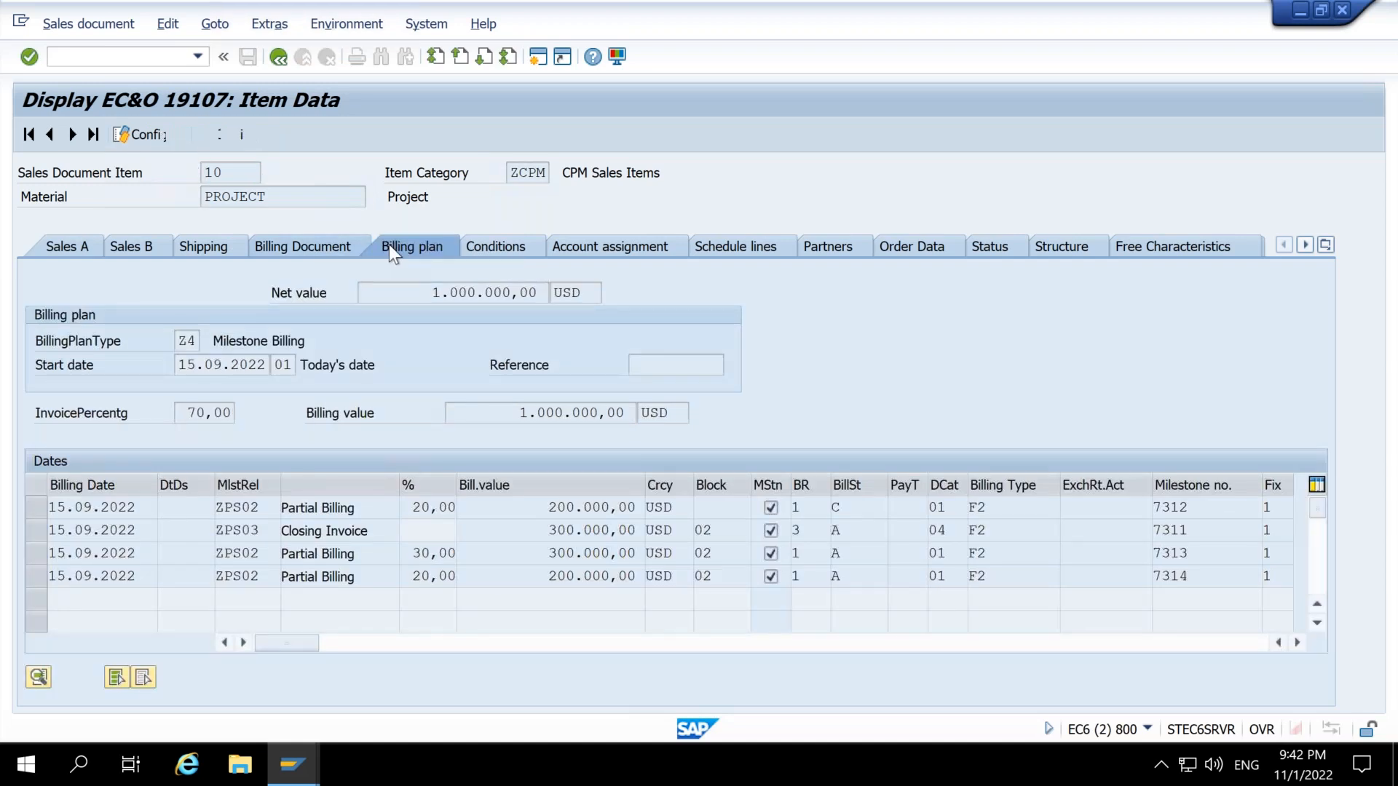
{"action": "left_click", "coordinate": [471, 248]}
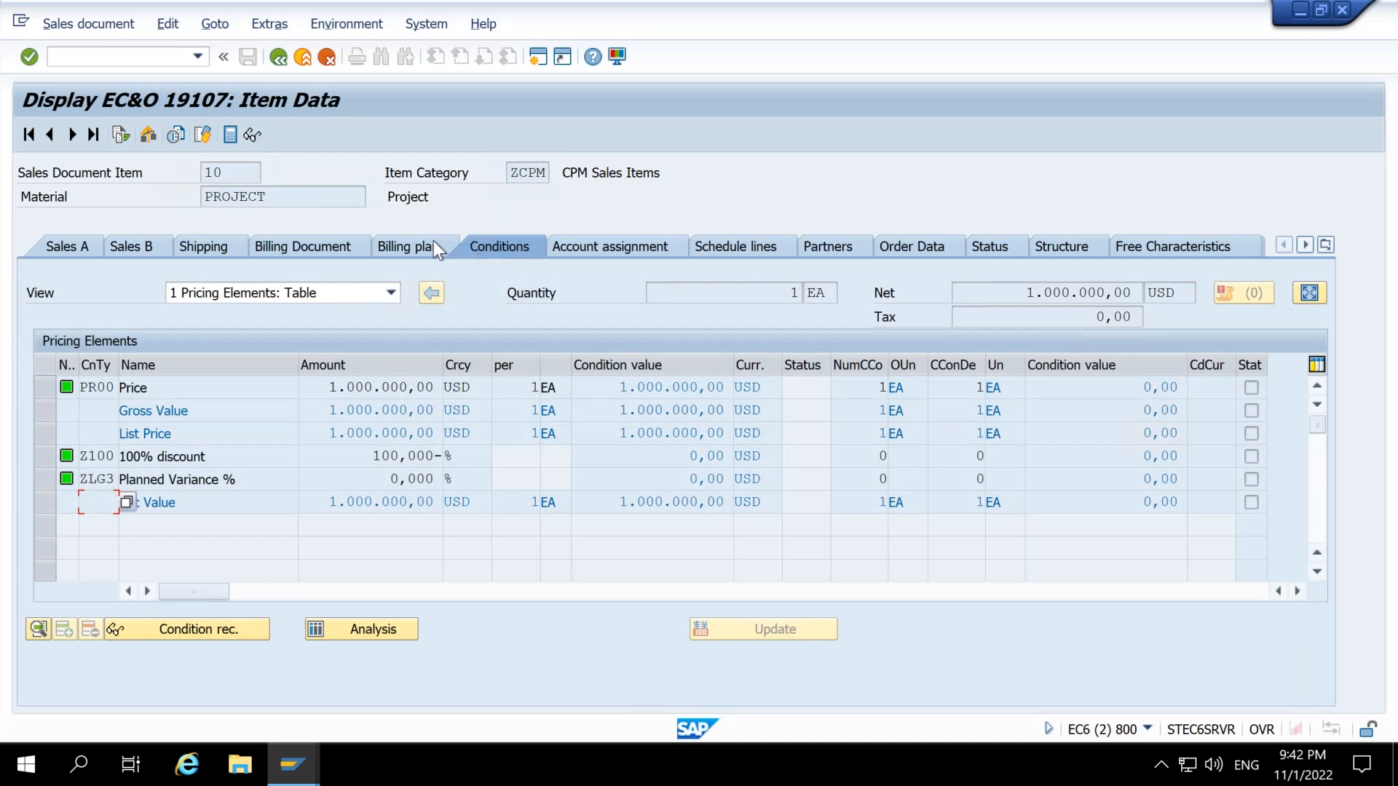
{"action": "mouse_move", "coordinate": [289, 775]}
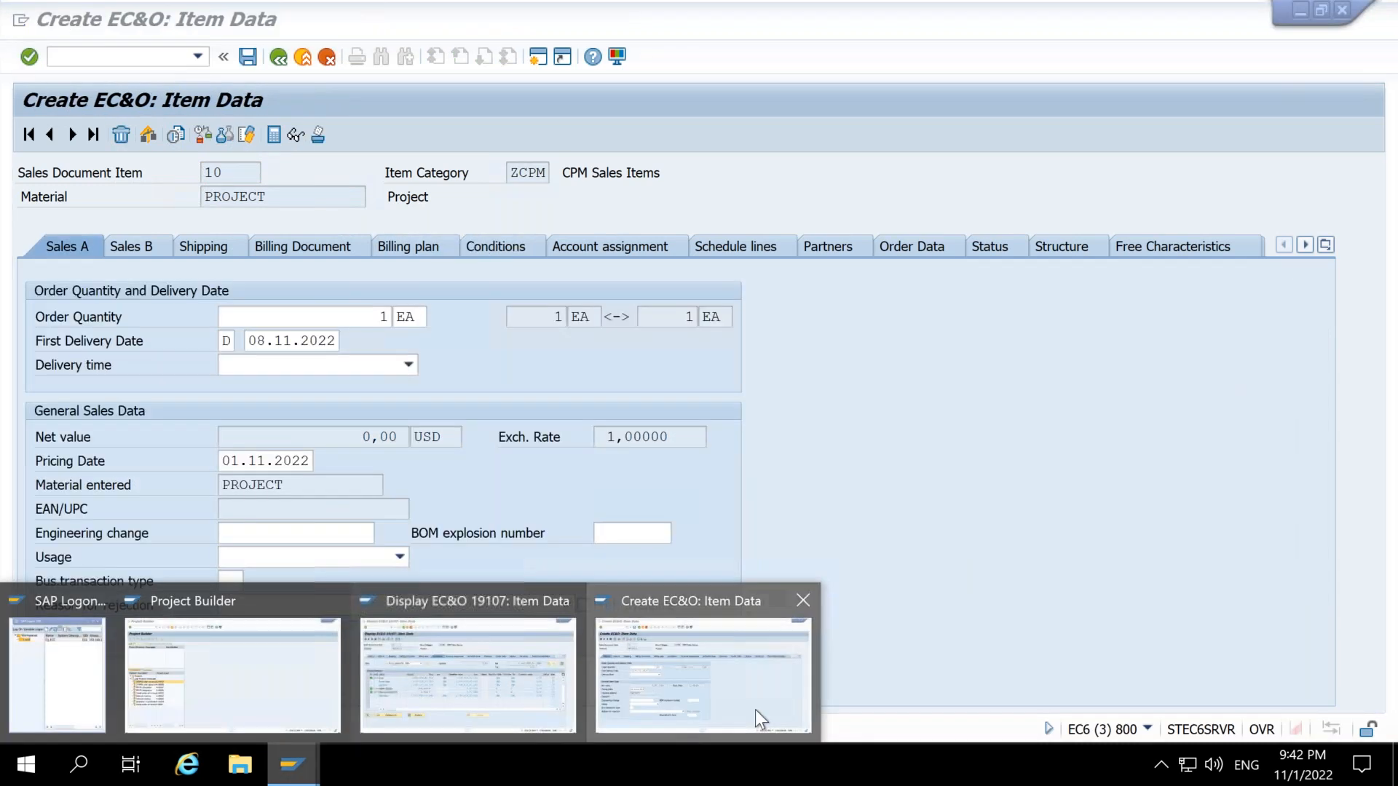
{"action": "left_click", "coordinate": [754, 710]}
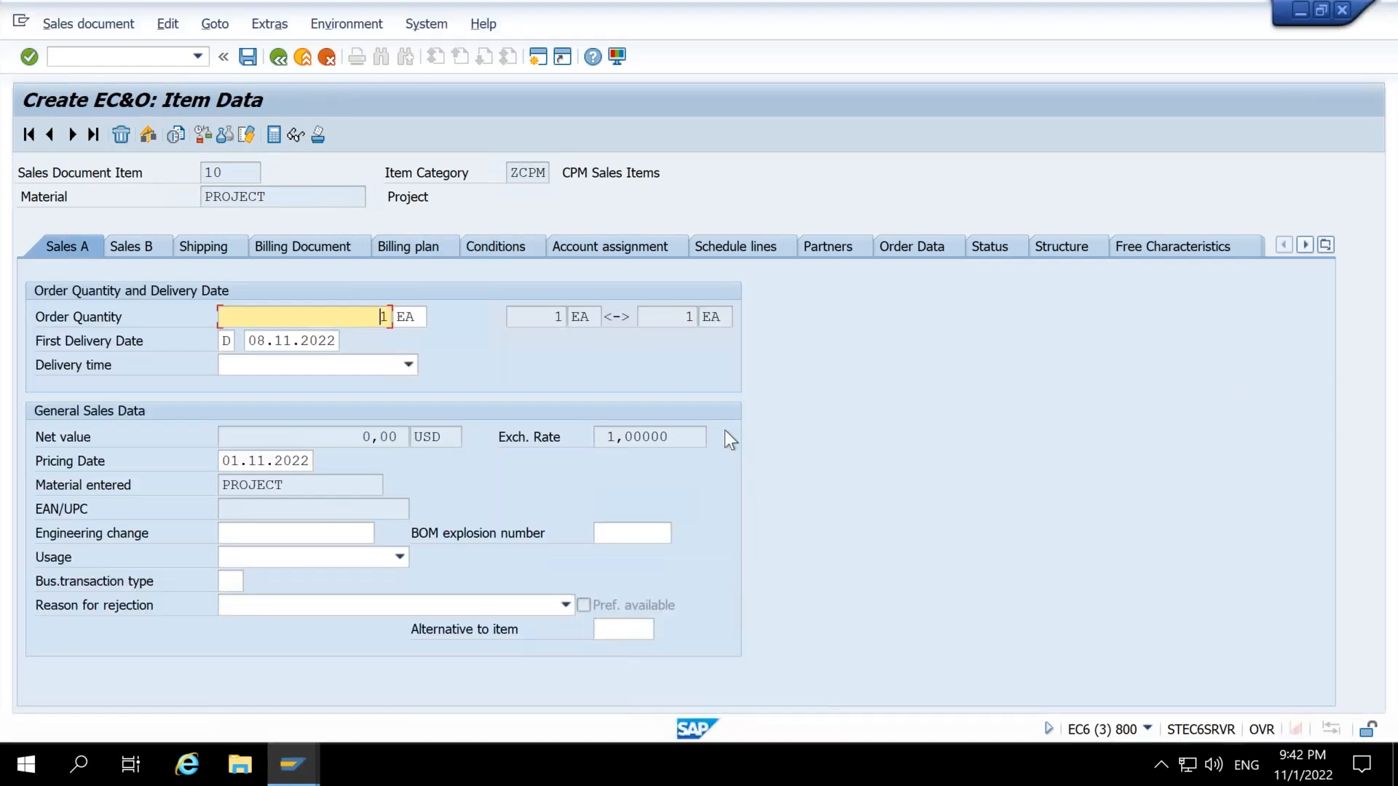
Step: Add price condition PR00 with an amount of 150.000,00 USD to item 10's pricing elements
{"action": "double_click", "coordinate": [365, 437]}
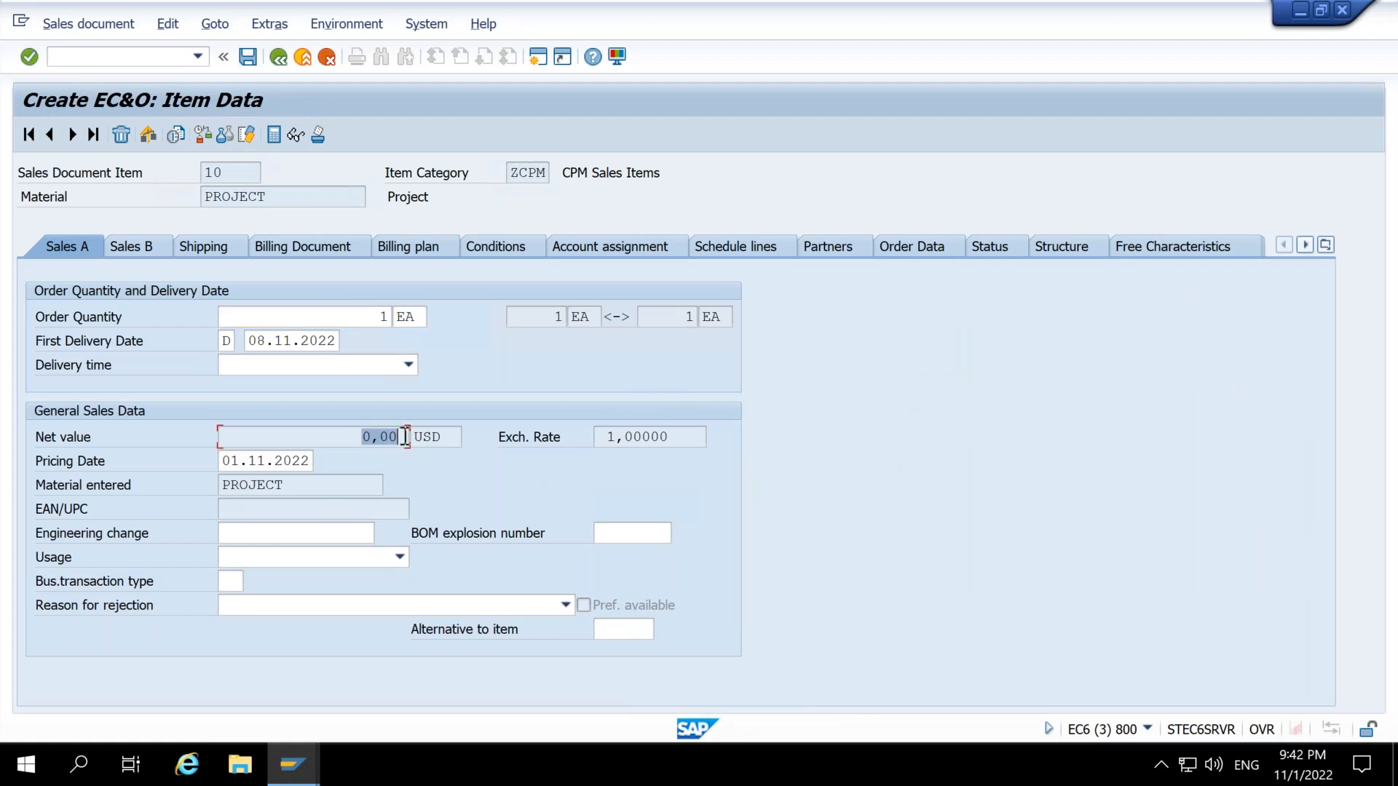
{"action": "left_click", "coordinate": [522, 247]}
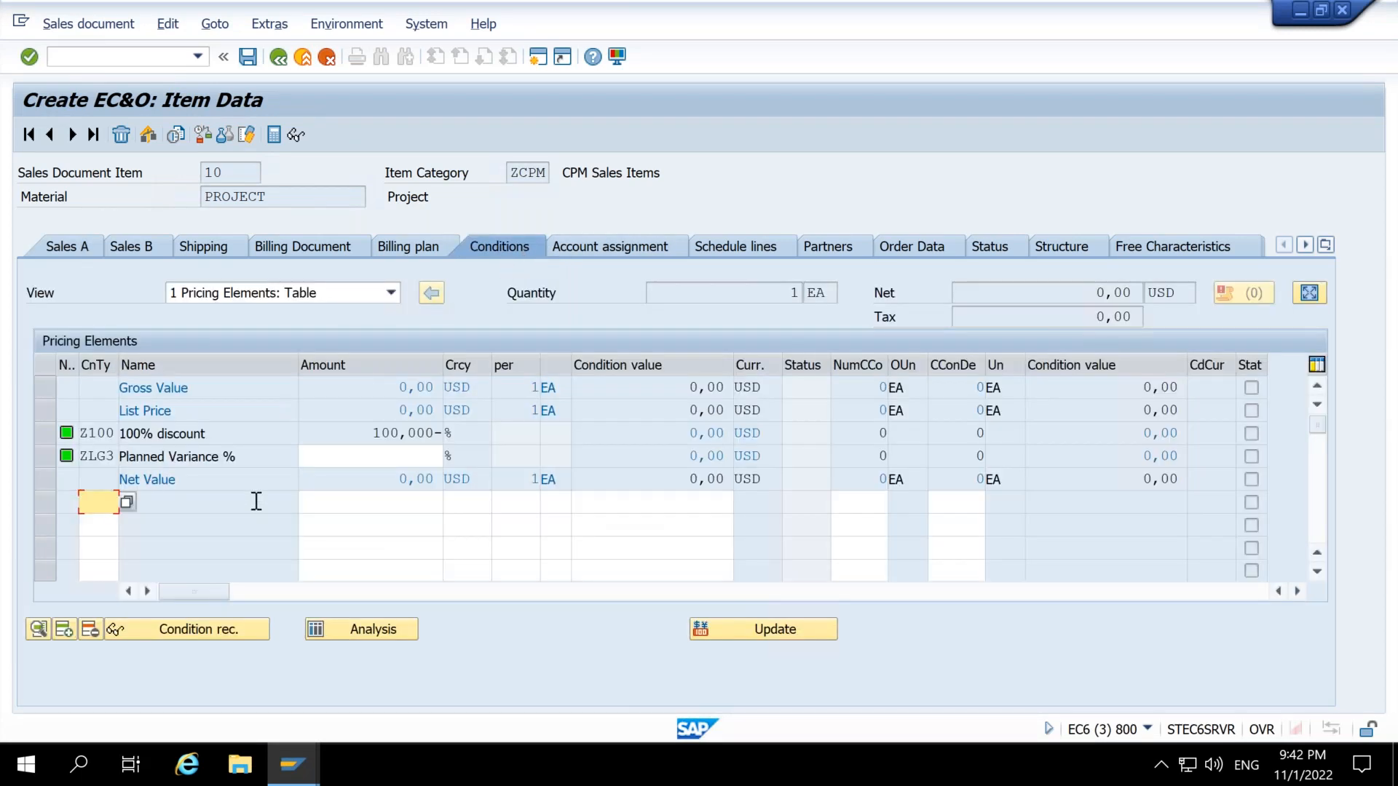
{"action": "type", "text": "PR00"}
{"action": "key", "text": "Tab"}
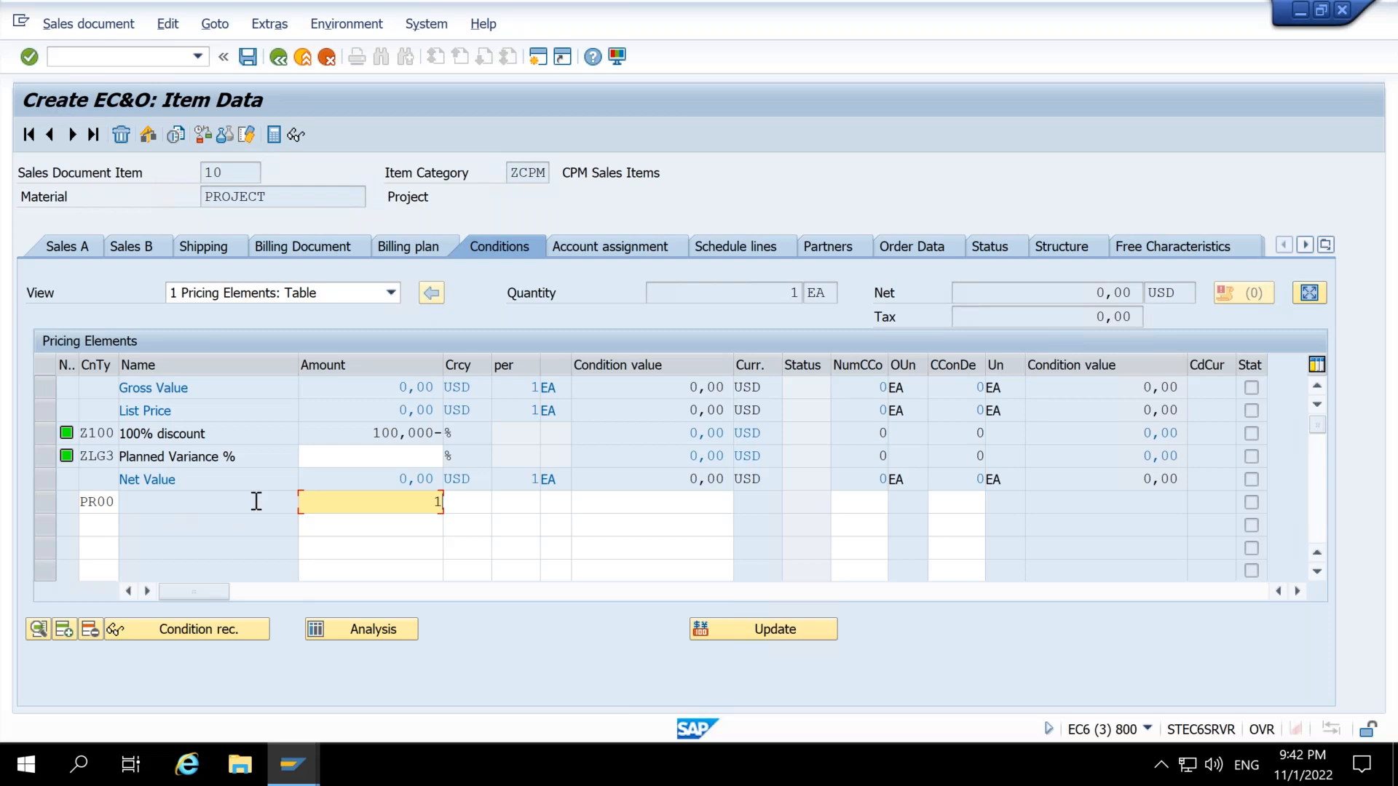
{"action": "key", "text": "BackSpace"}
{"action": "key", "text": "Return"}
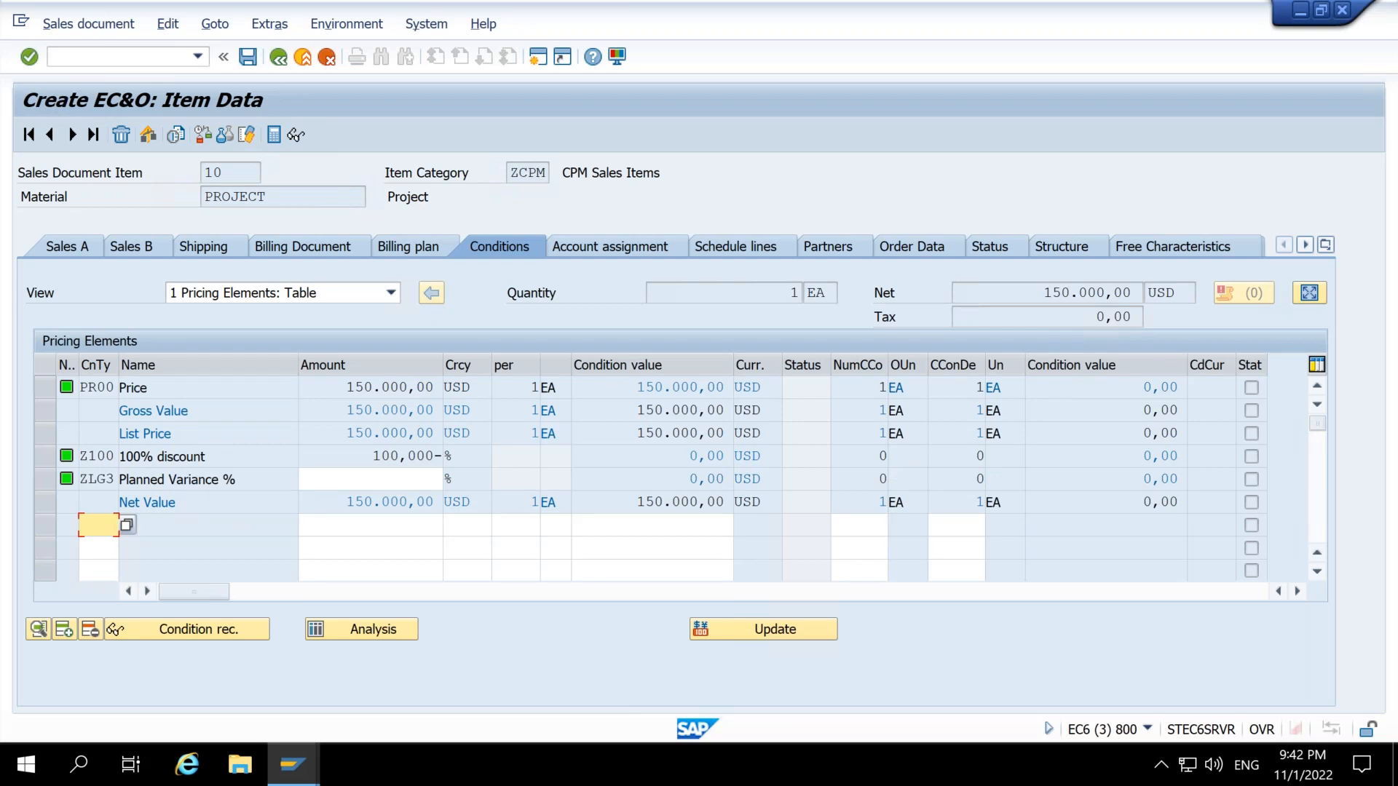
Step: Check the item's net value in the pricing conditions and in its general sales data
{"action": "left_click_drag", "start_coordinate": [345, 503], "coordinate": [440, 508]}
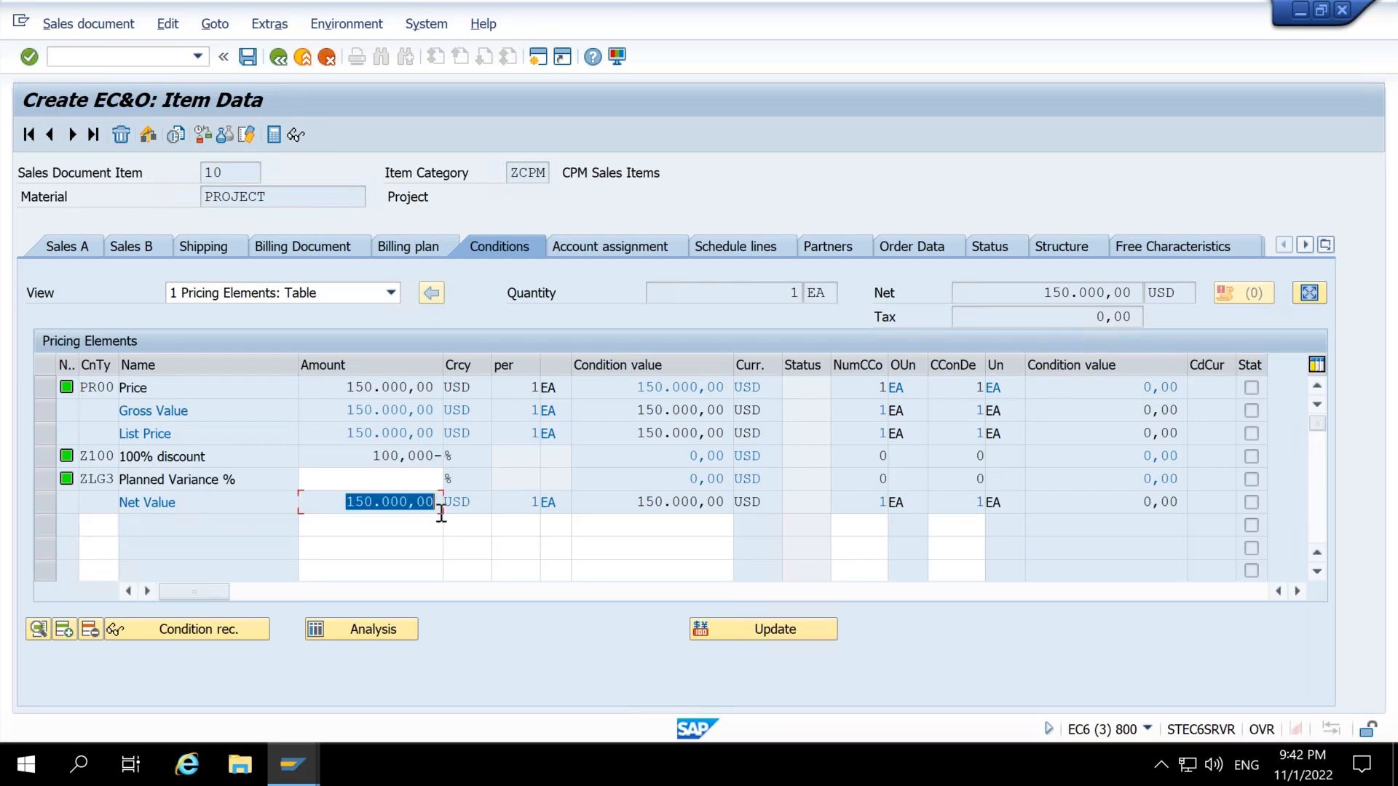
{"action": "left_click", "coordinate": [211, 249]}
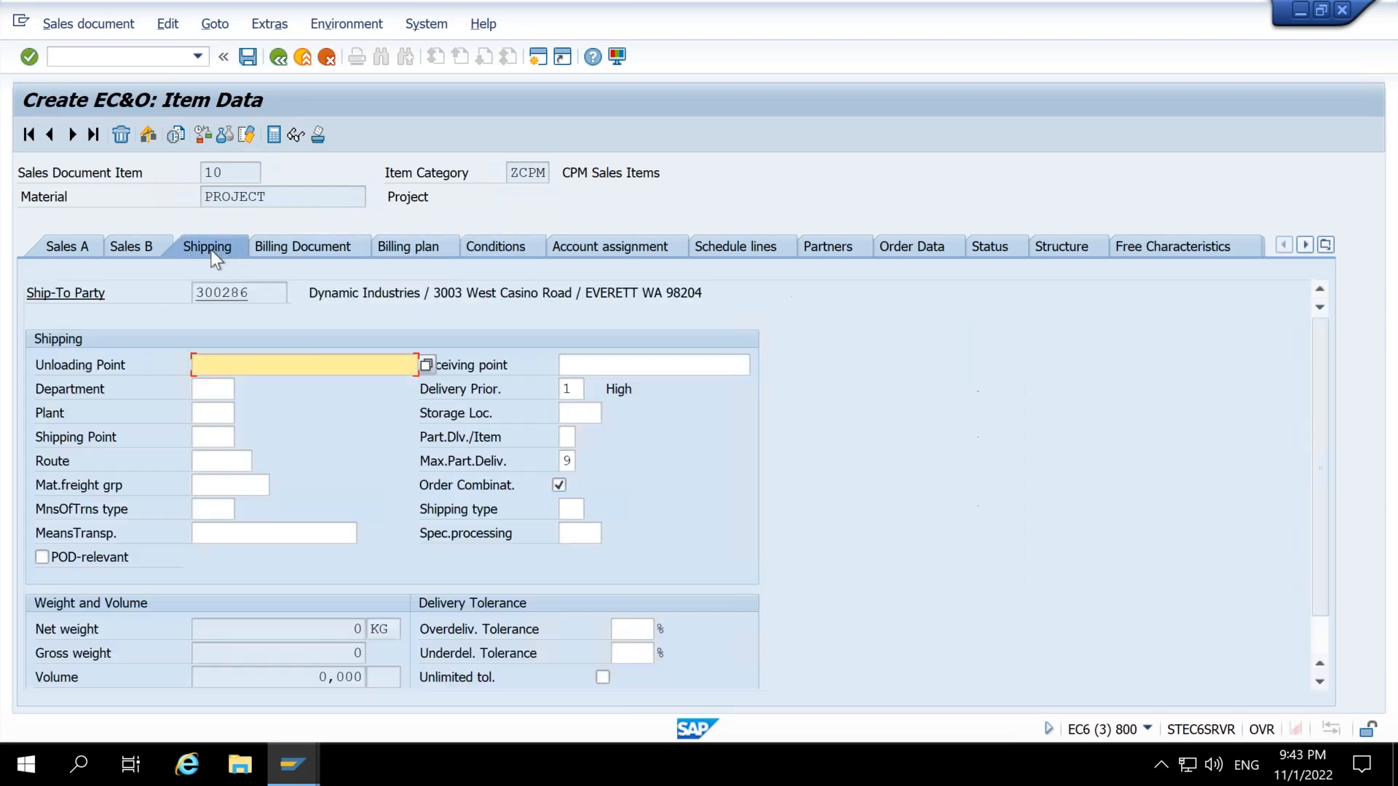
{"action": "left_click", "coordinate": [269, 251]}
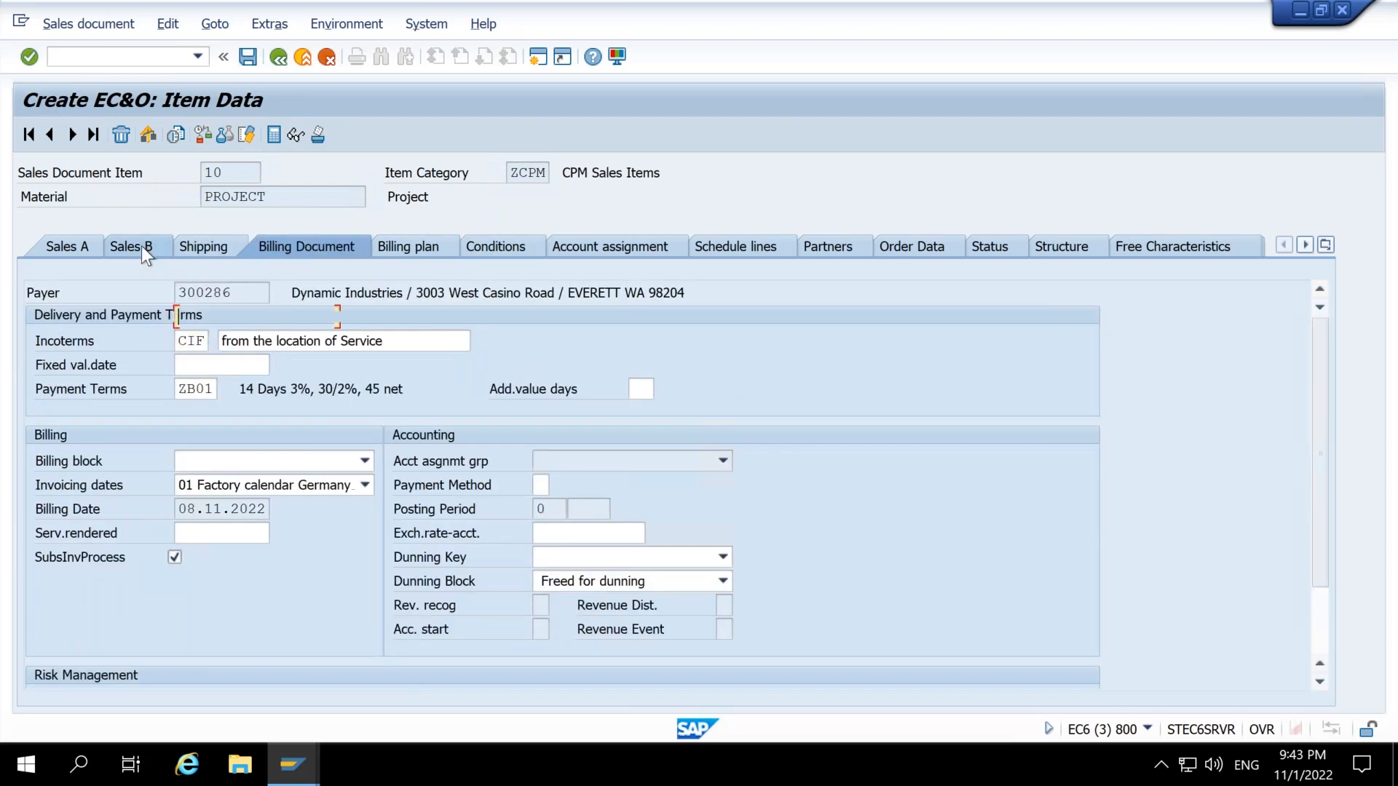
{"action": "left_click", "coordinate": [141, 246]}
{"action": "left_click", "coordinate": [94, 247]}
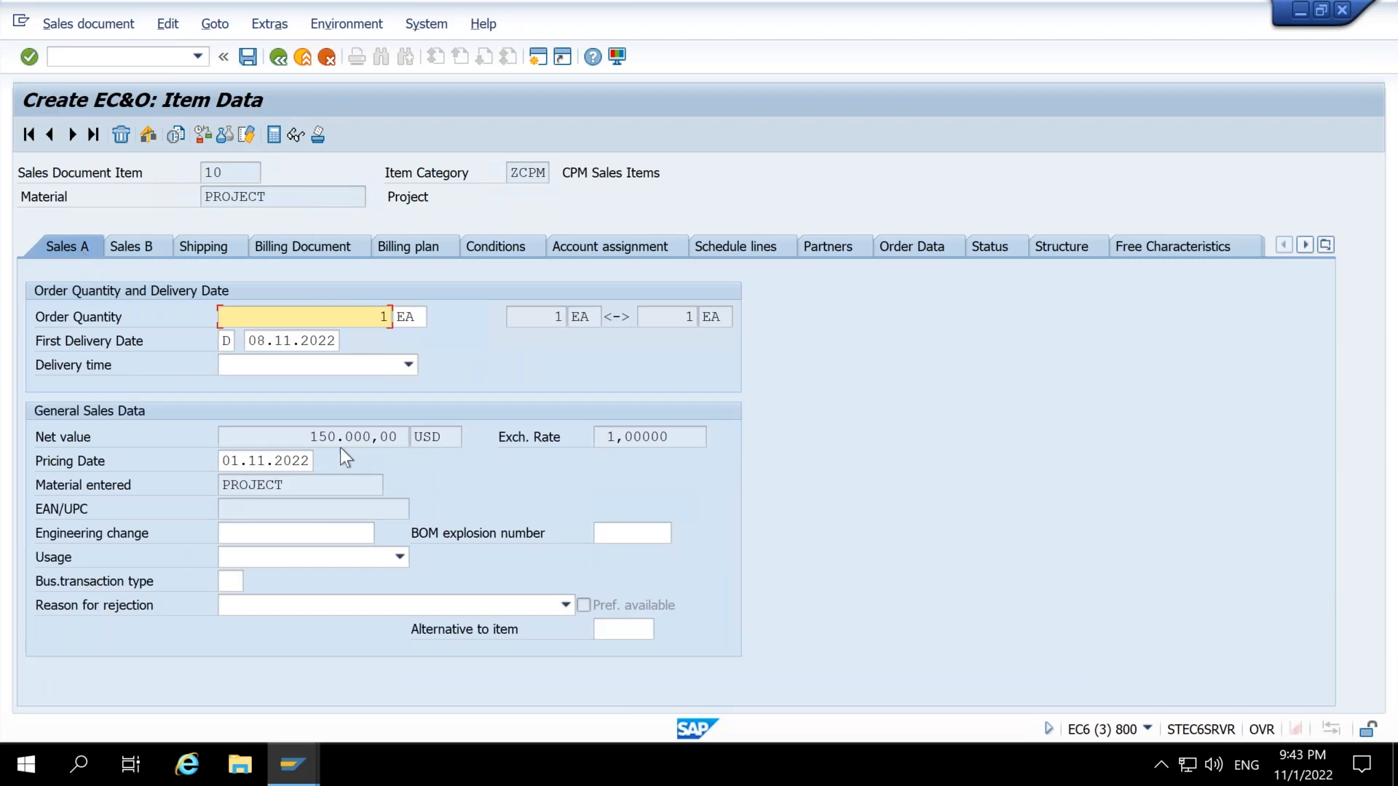
{"action": "left_click_drag", "start_coordinate": [309, 436], "coordinate": [412, 437]}
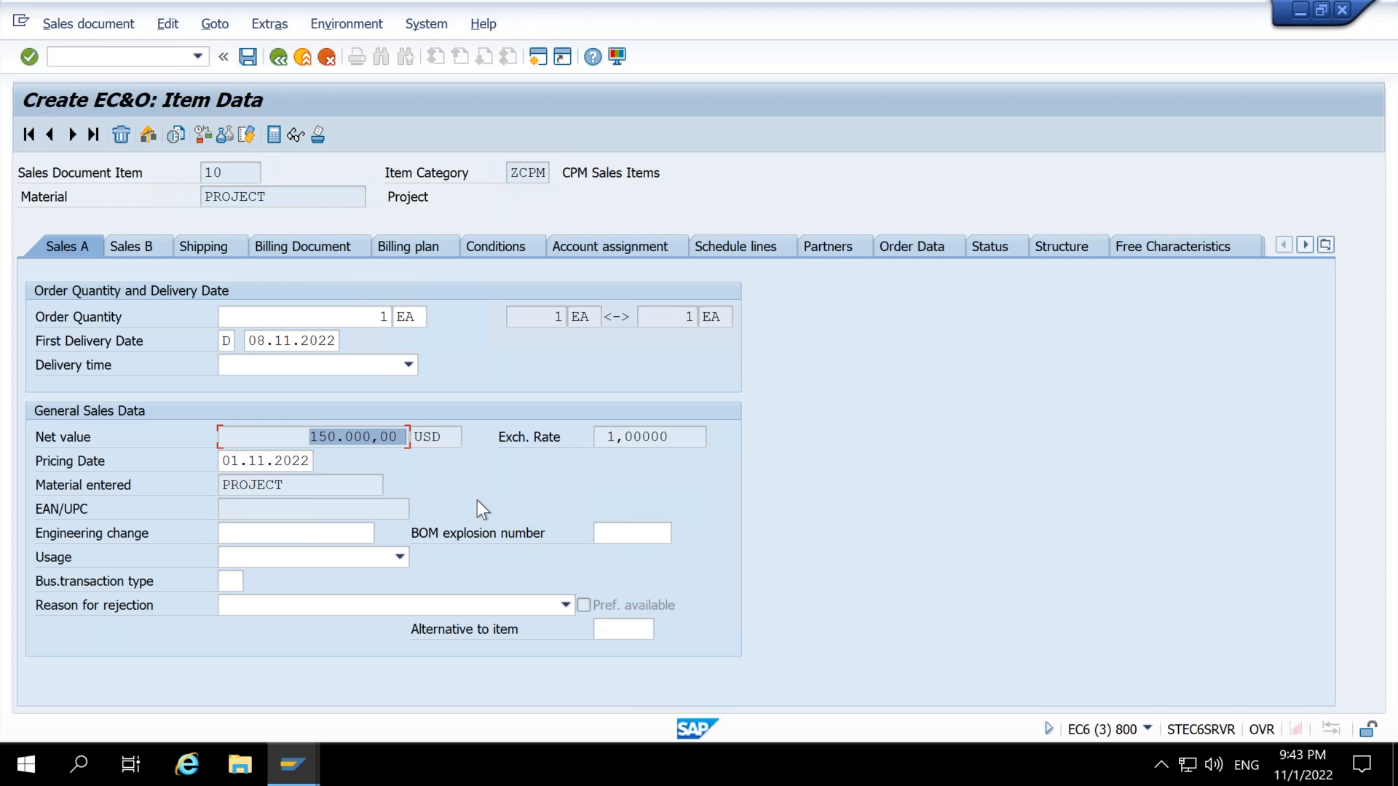
Step: View the item's billing plan without selecting milestones by network or WBS element, and review the available date descriptions
{"action": "left_click", "coordinate": [403, 252]}
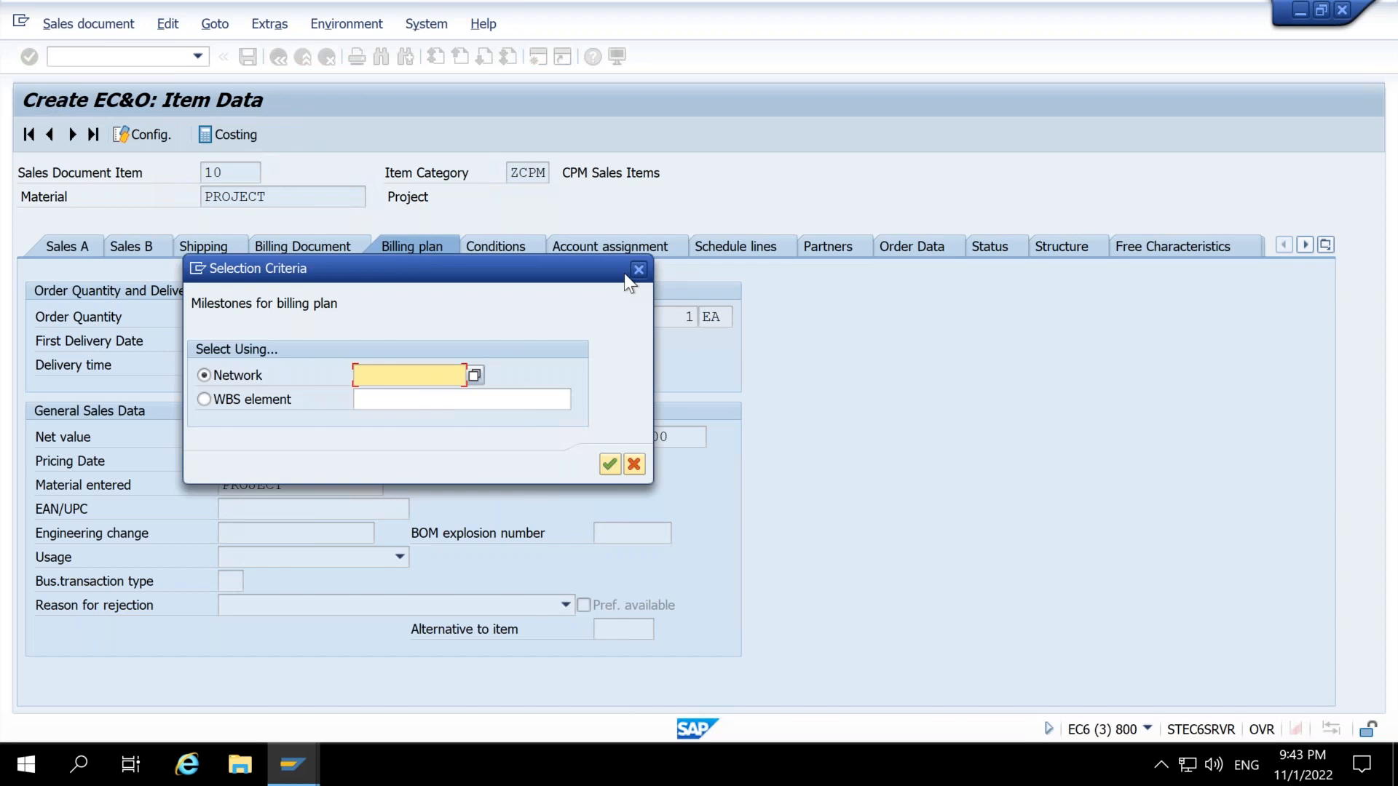
{"action": "left_click", "coordinate": [633, 464]}
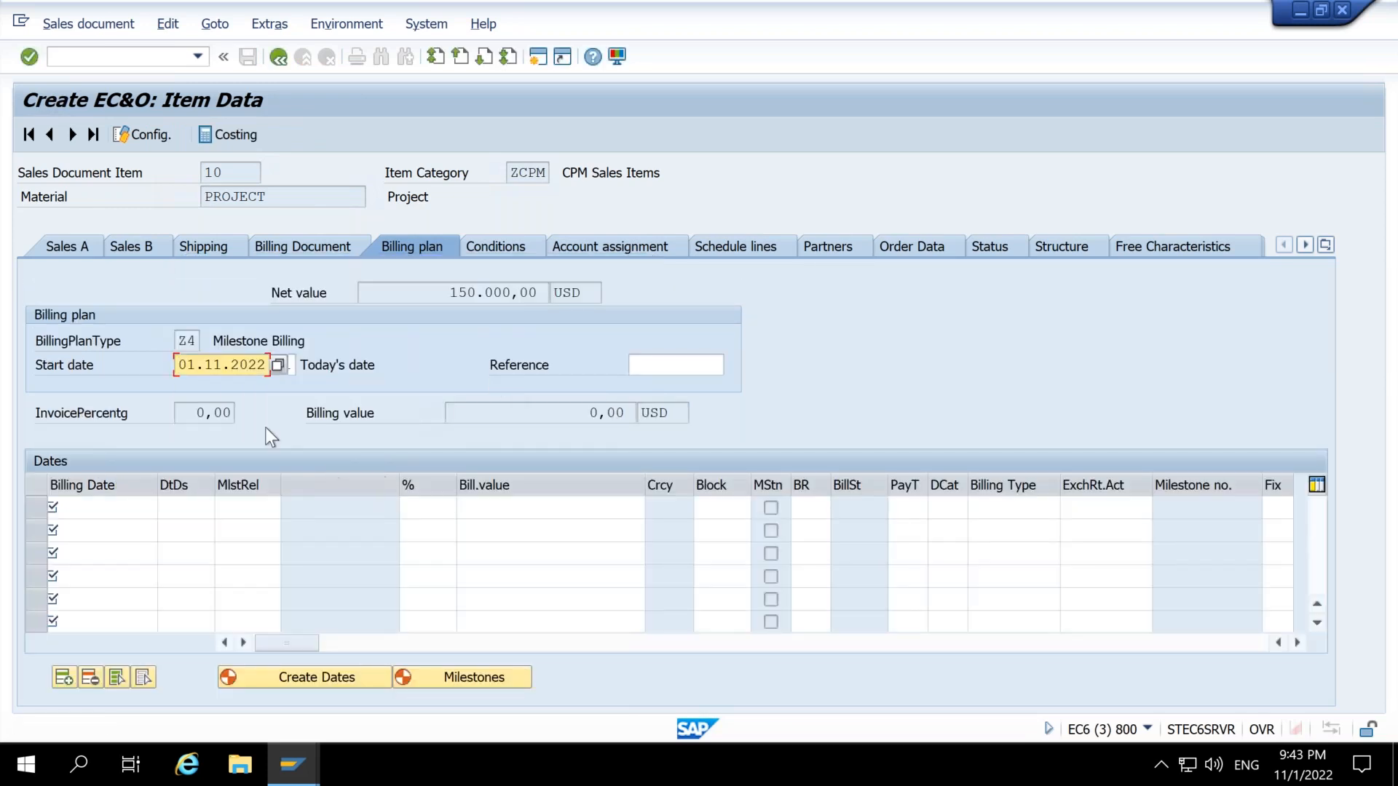
{"action": "left_click", "coordinate": [145, 505]}
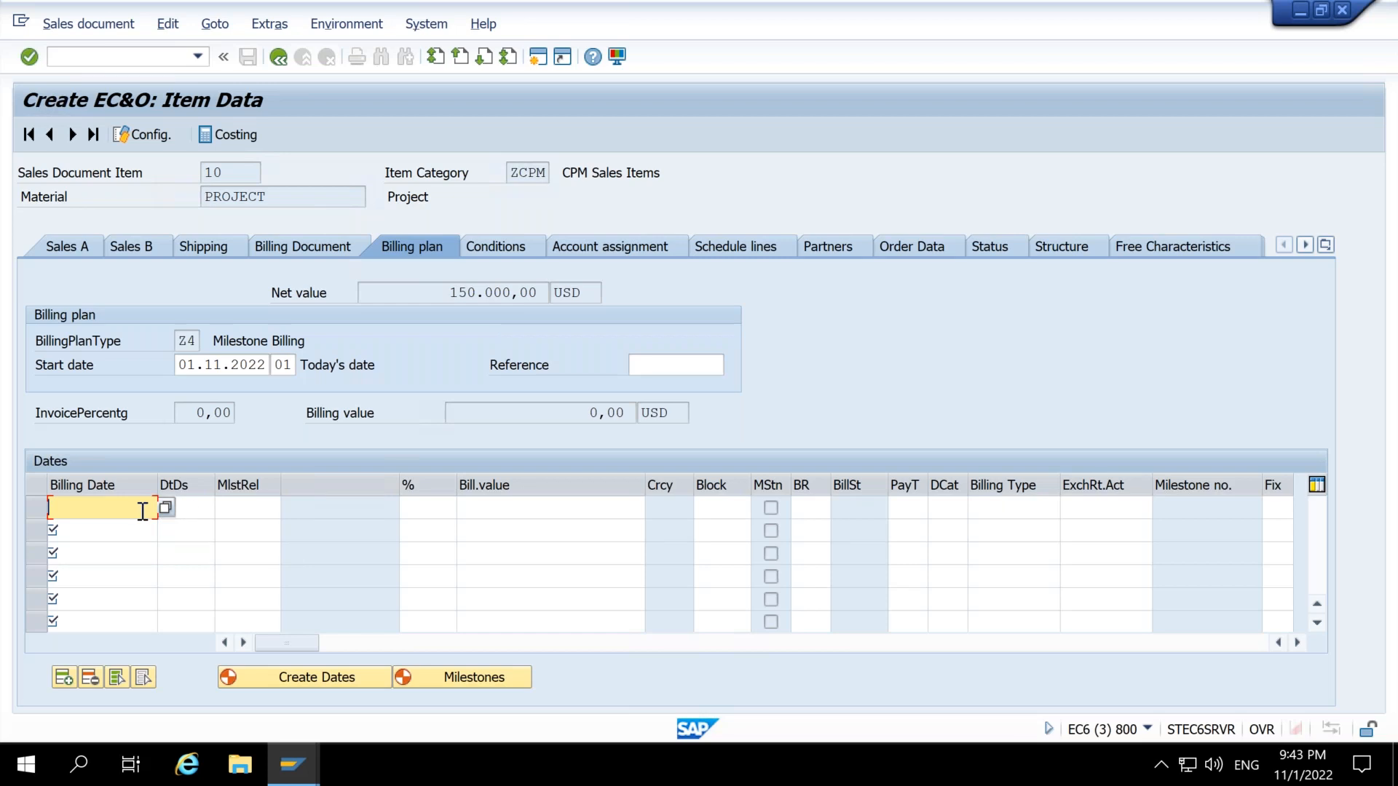
{"action": "left_click", "coordinate": [186, 508]}
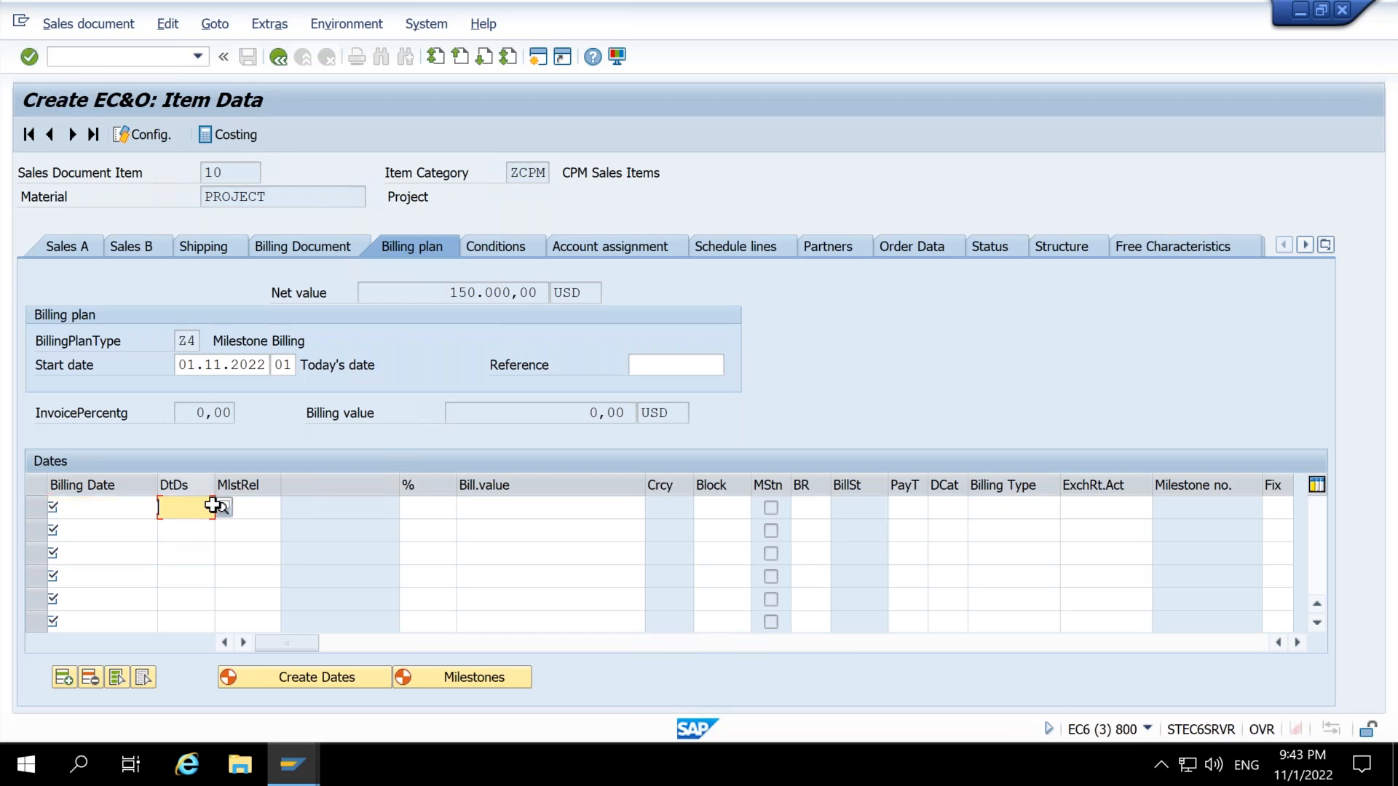
{"action": "left_click", "coordinate": [222, 508]}
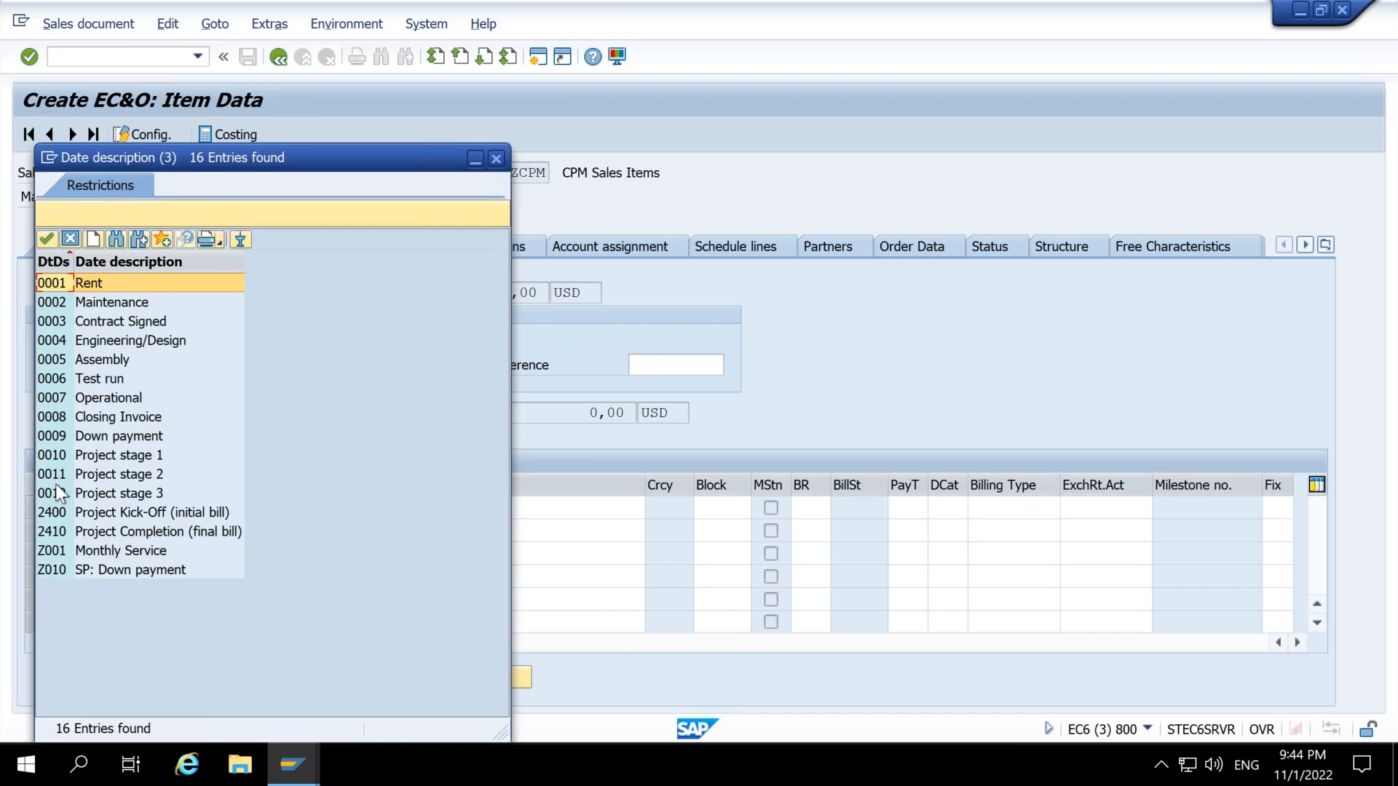
{"action": "left_click_drag", "start_coordinate": [356, 167], "coordinate": [537, 77]}
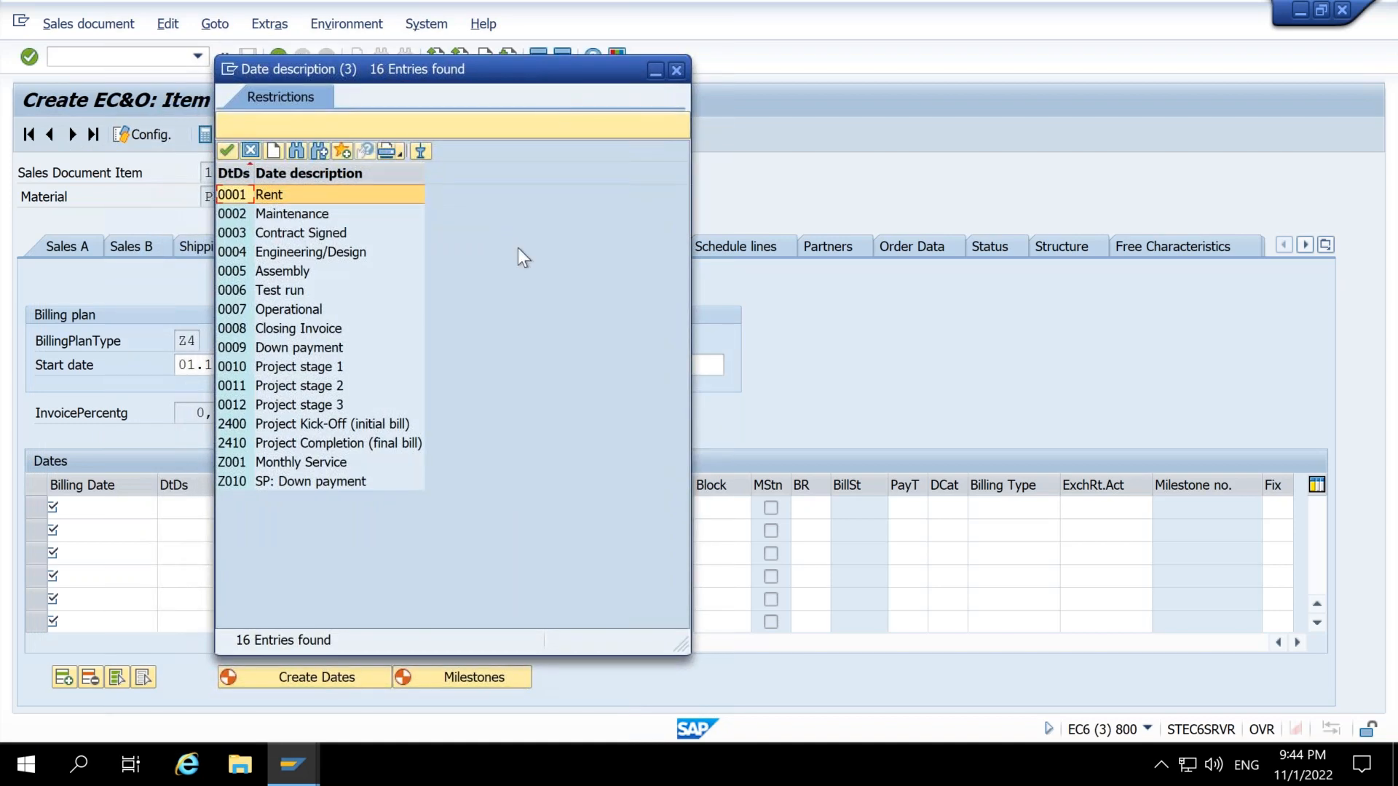
{"action": "left_click", "coordinate": [676, 70]}
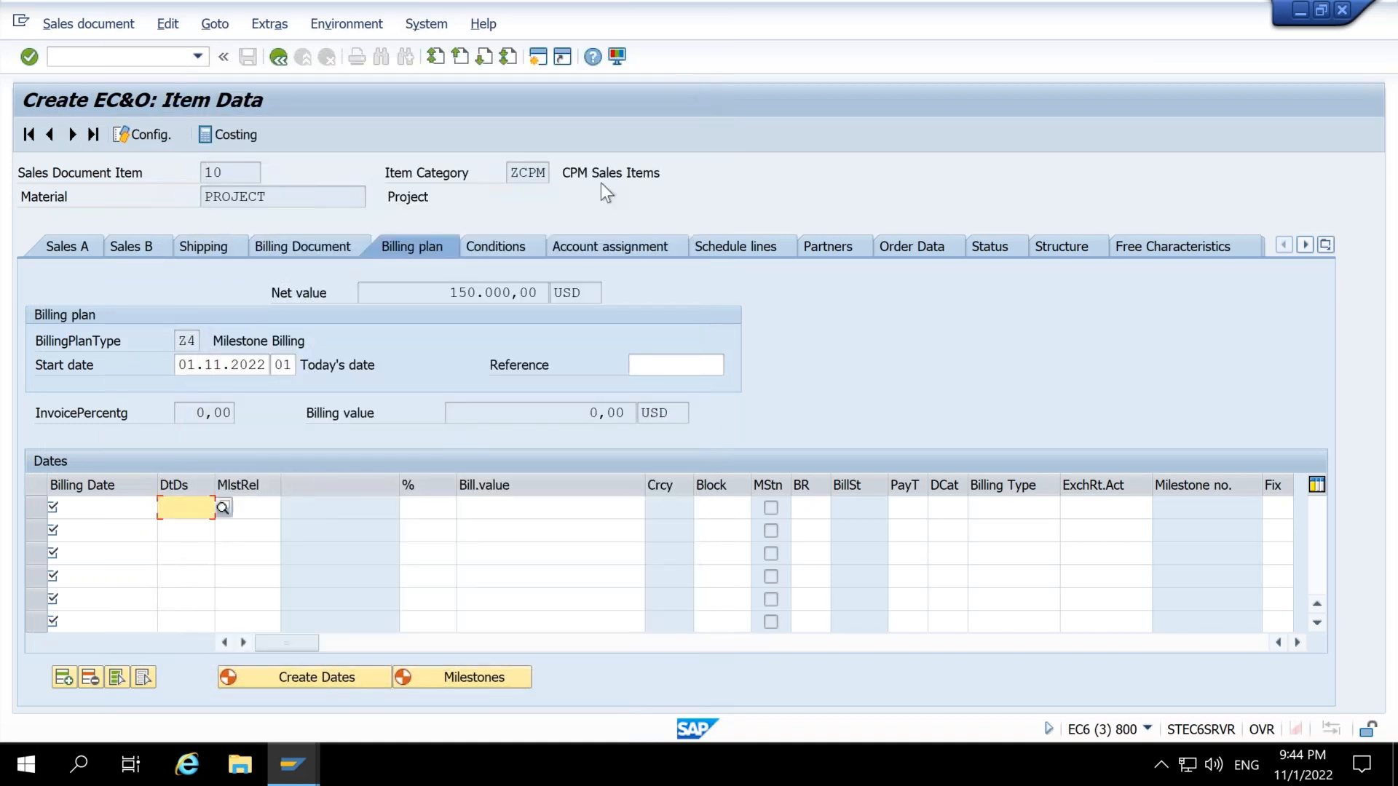
Step: Examine the milestone relevance, percentage, billing value and block entries of the first billing plan date row
{"action": "left_click", "coordinate": [264, 506]}
{"action": "left_click", "coordinate": [289, 509]}
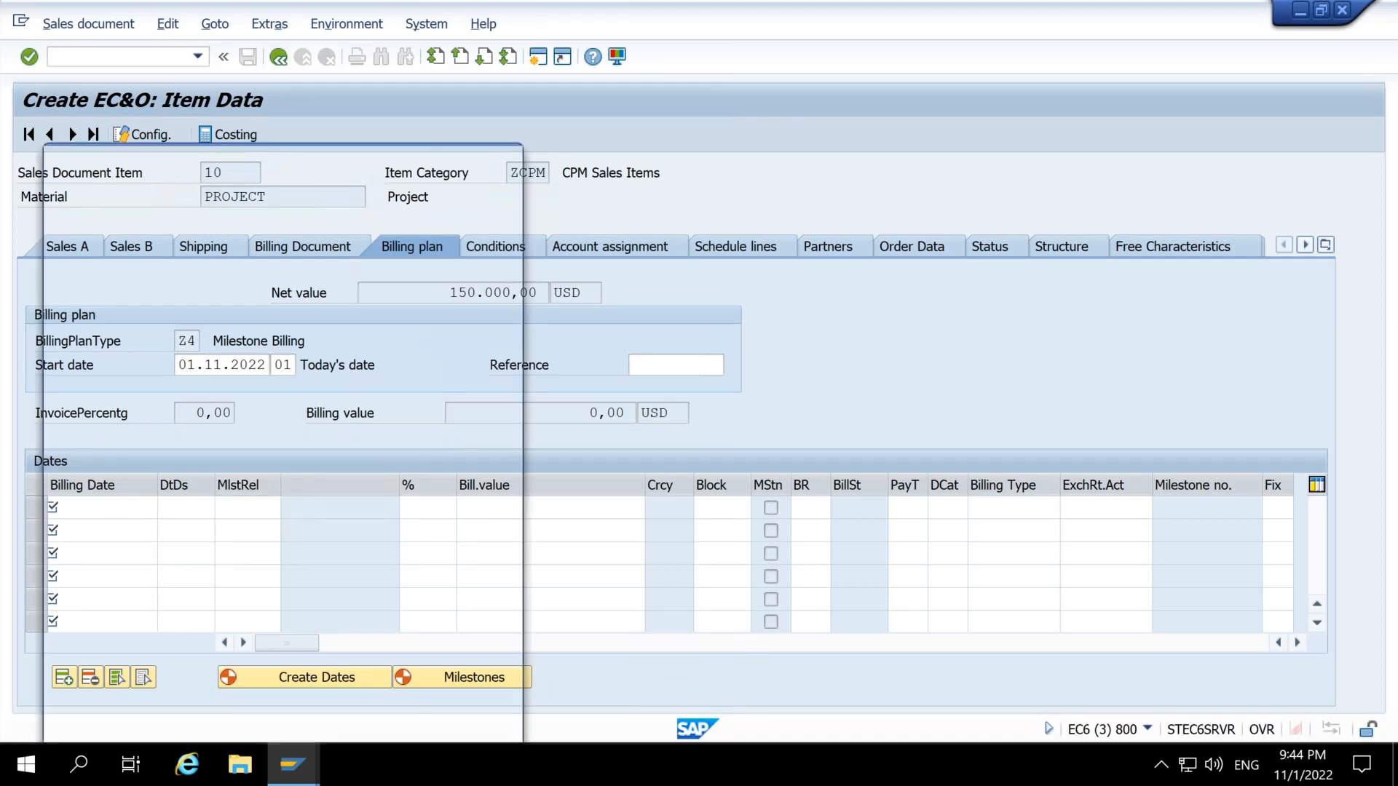
{"action": "left_click", "coordinate": [510, 159]}
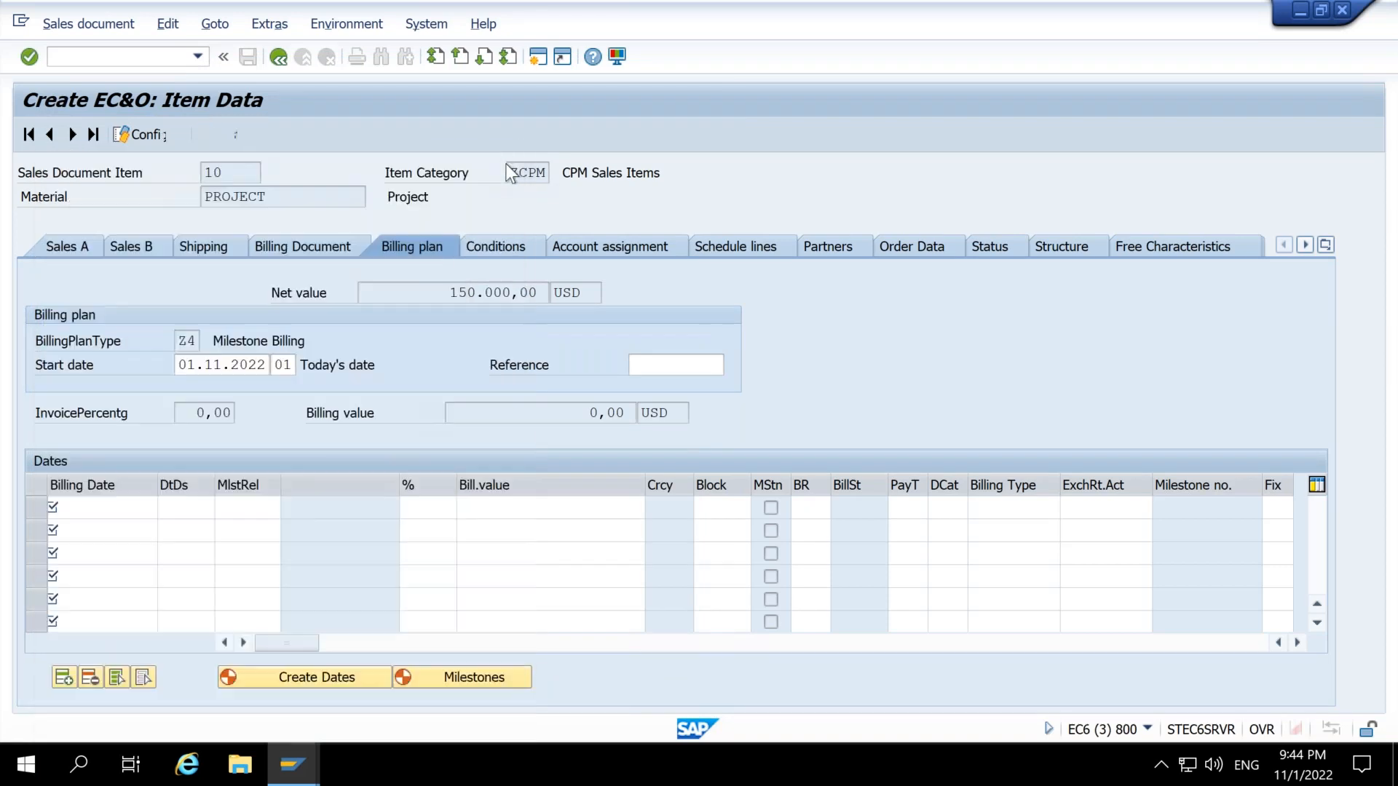
{"action": "left_click", "coordinate": [436, 508]}
{"action": "left_click", "coordinate": [515, 507]}
{"action": "left_click", "coordinate": [731, 505]}
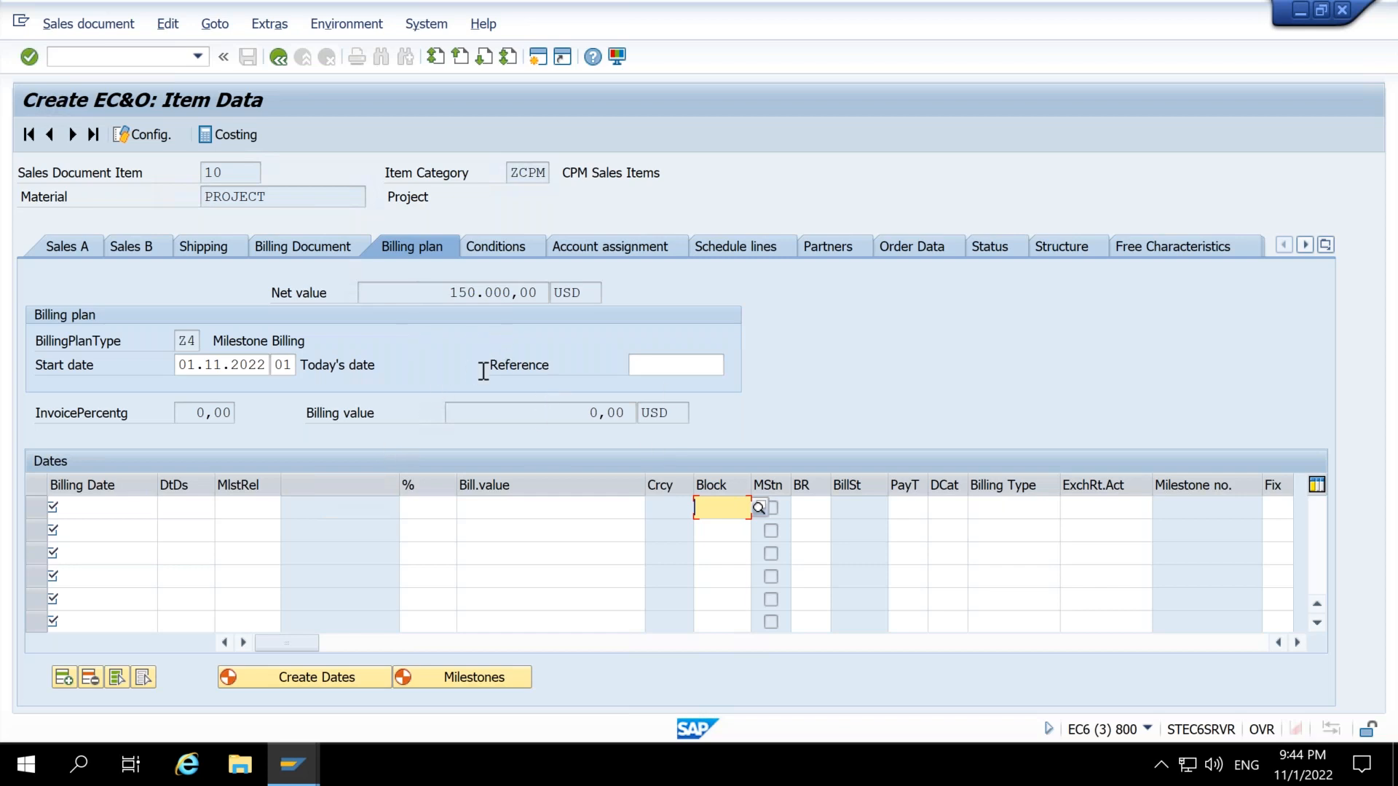
Step: Return to the item's general sales data and review its net value against the billing plan
{"action": "left_click", "coordinate": [311, 250]}
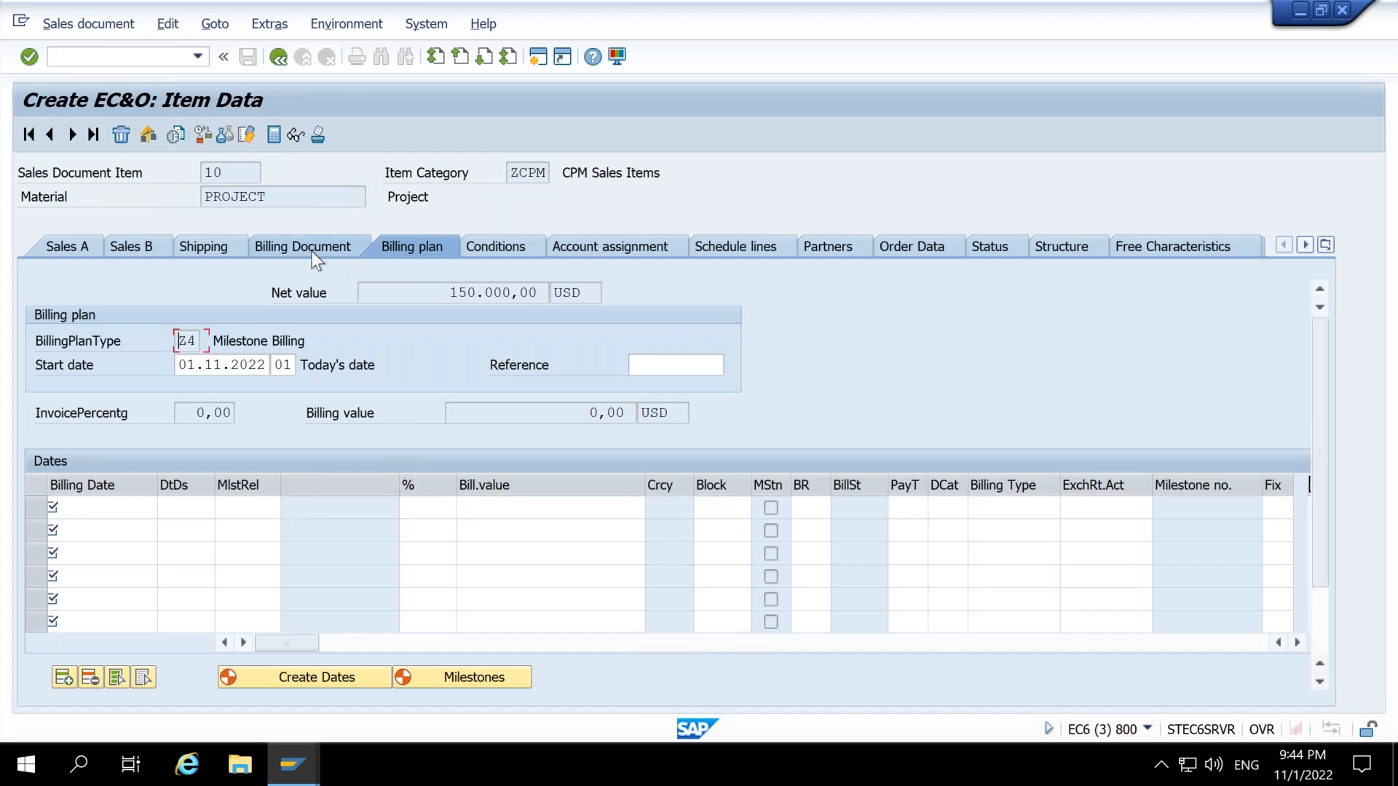
{"action": "left_click", "coordinate": [203, 246]}
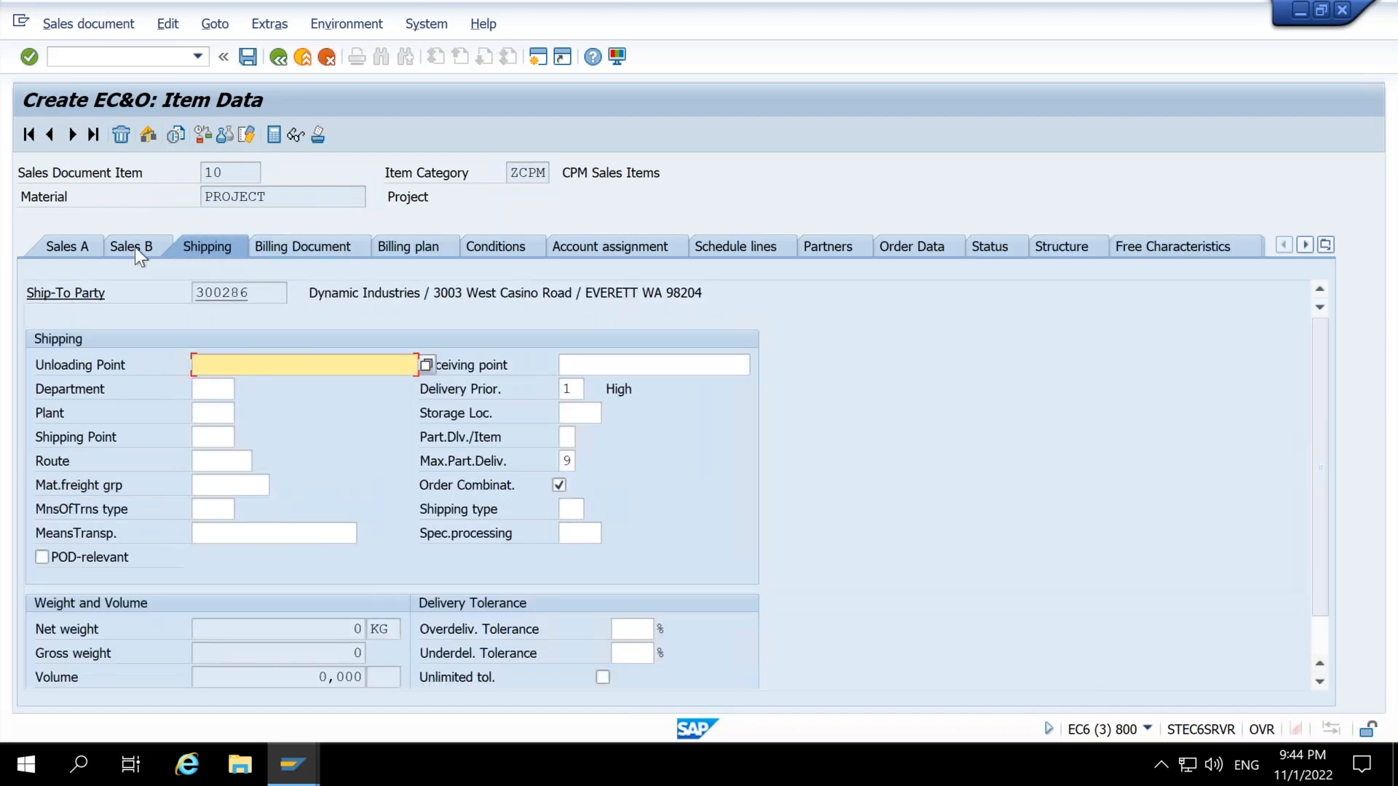
{"action": "left_click", "coordinate": [92, 242]}
{"action": "left_click", "coordinate": [88, 244]}
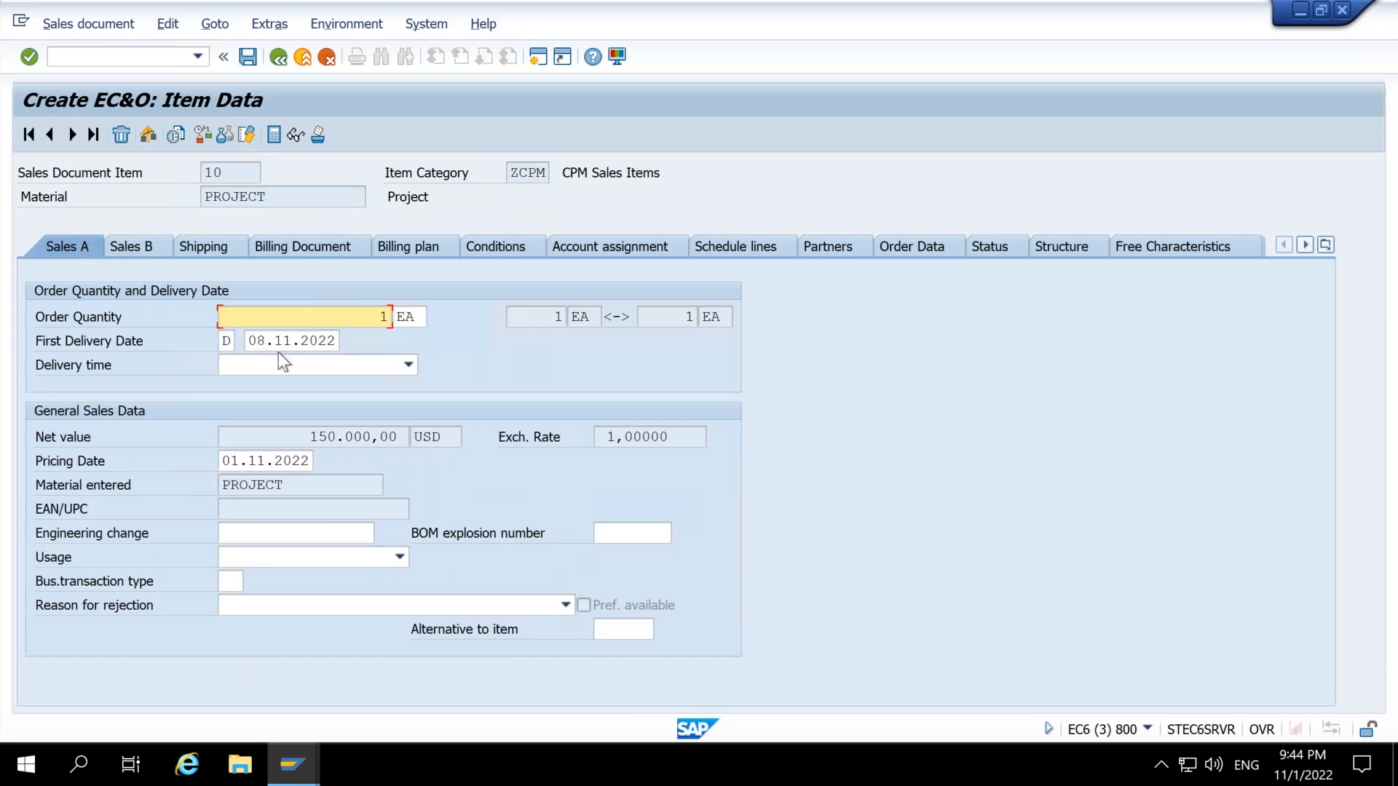
{"action": "left_click_drag", "start_coordinate": [306, 437], "coordinate": [410, 436]}
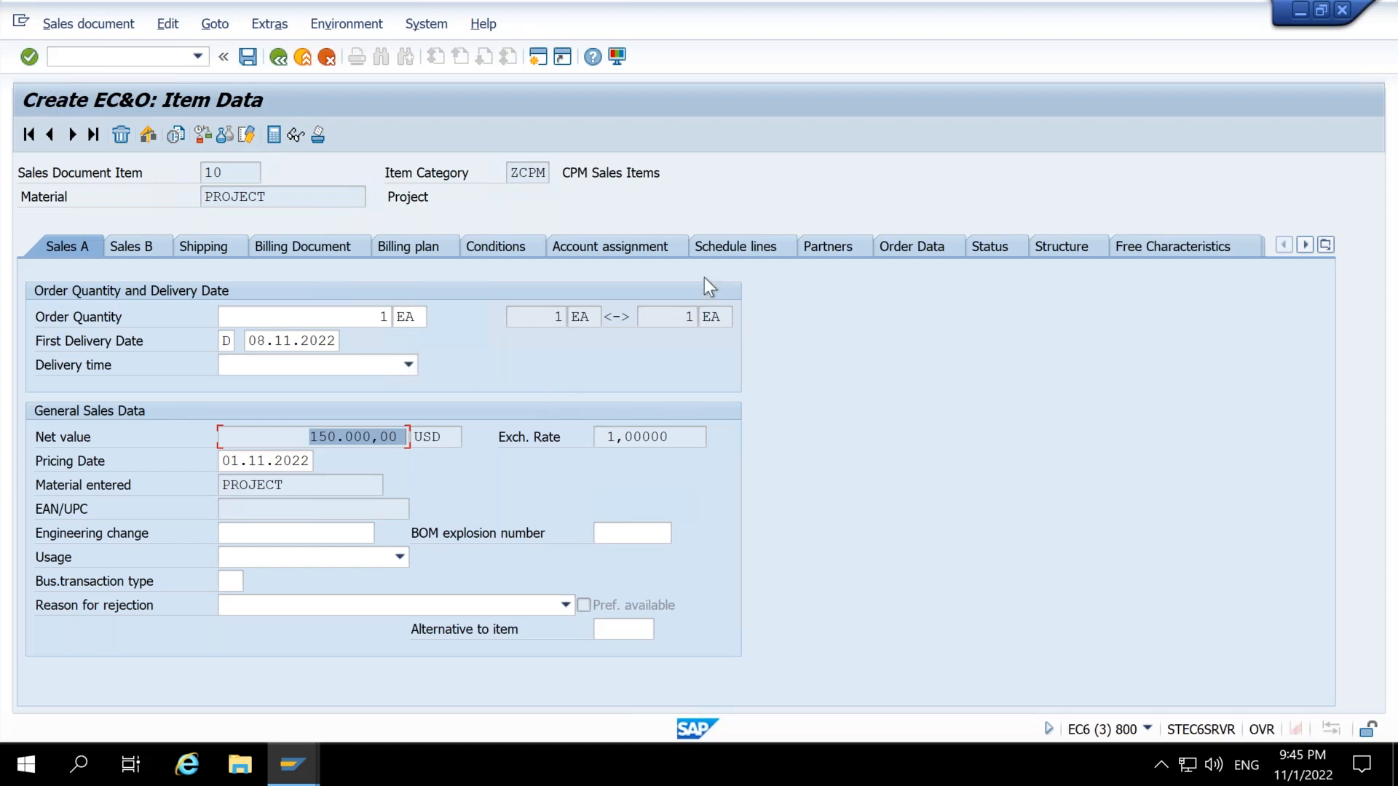
Step: View the item's account assignment and look up the project's identification in the Project Builder session
{"action": "left_click", "coordinate": [640, 248]}
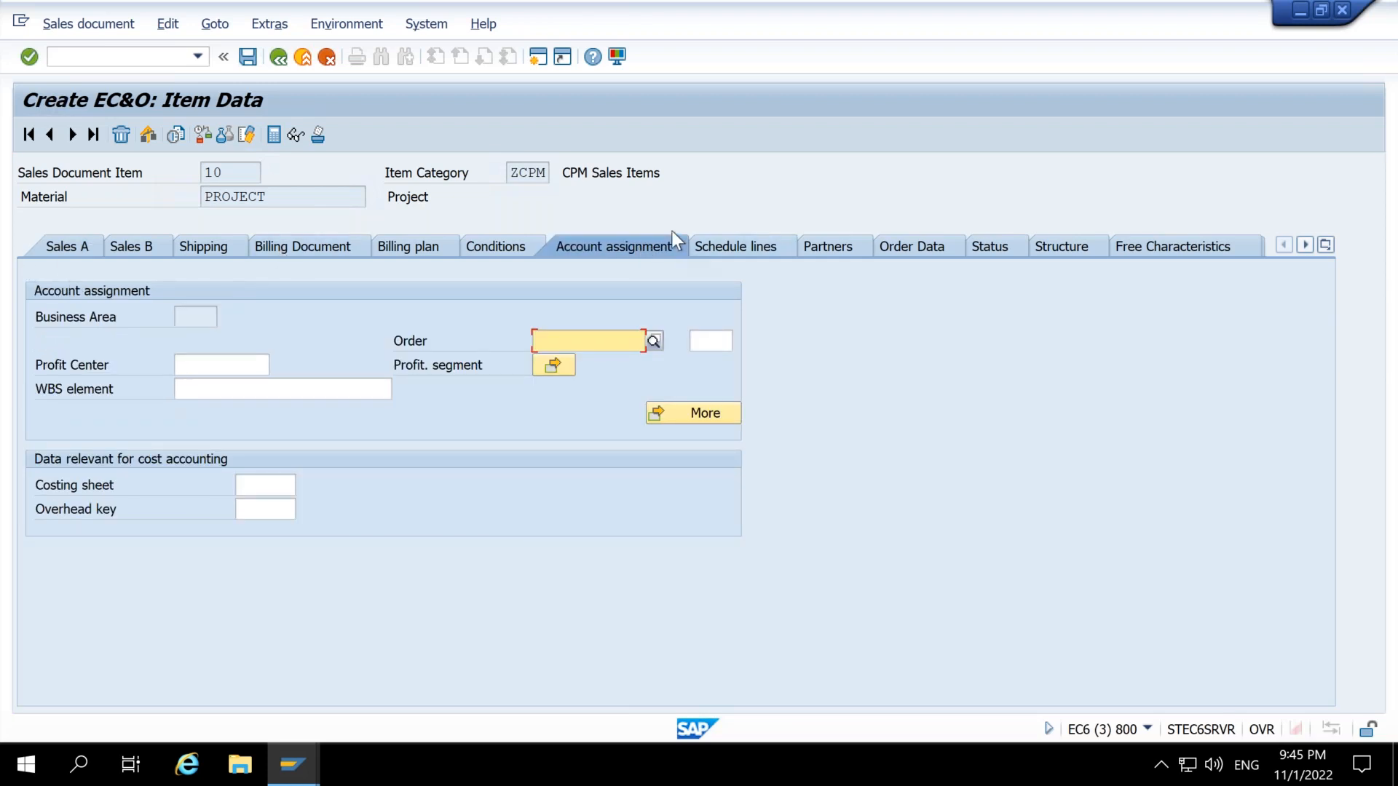
{"action": "left_click", "coordinate": [240, 383]}
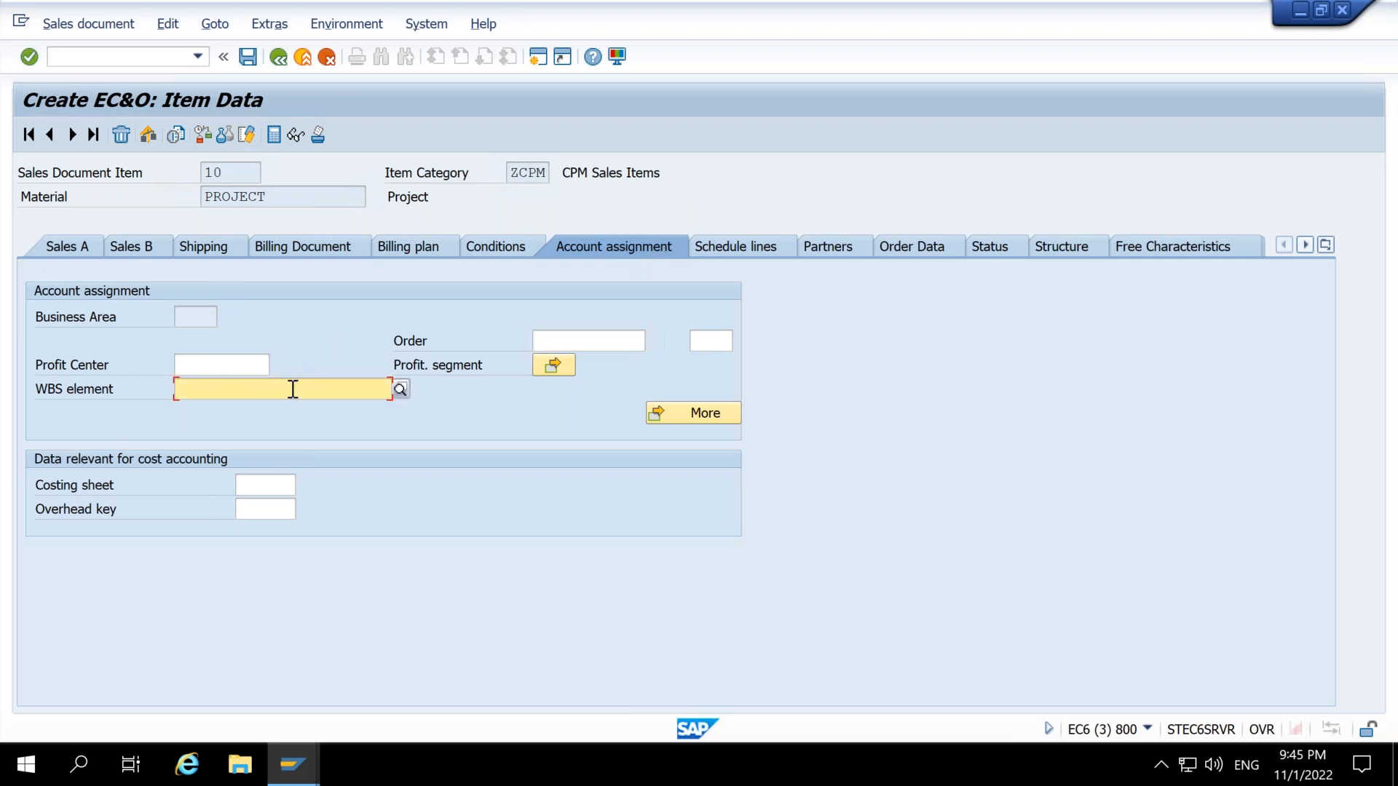
{"action": "left_click", "coordinate": [291, 765]}
{"action": "left_click", "coordinate": [290, 722]}
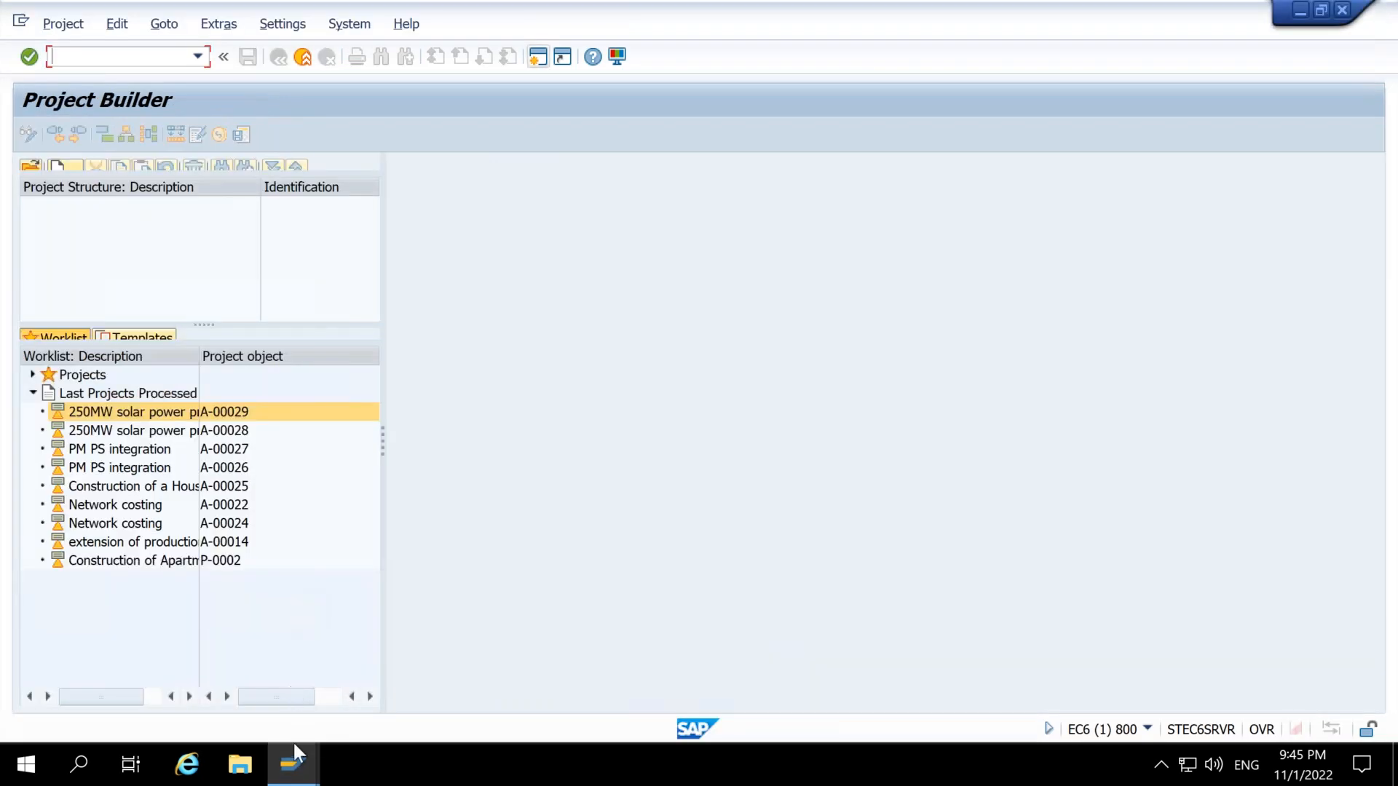
{"action": "left_click", "coordinate": [293, 746]}
{"action": "left_click", "coordinate": [677, 658]}
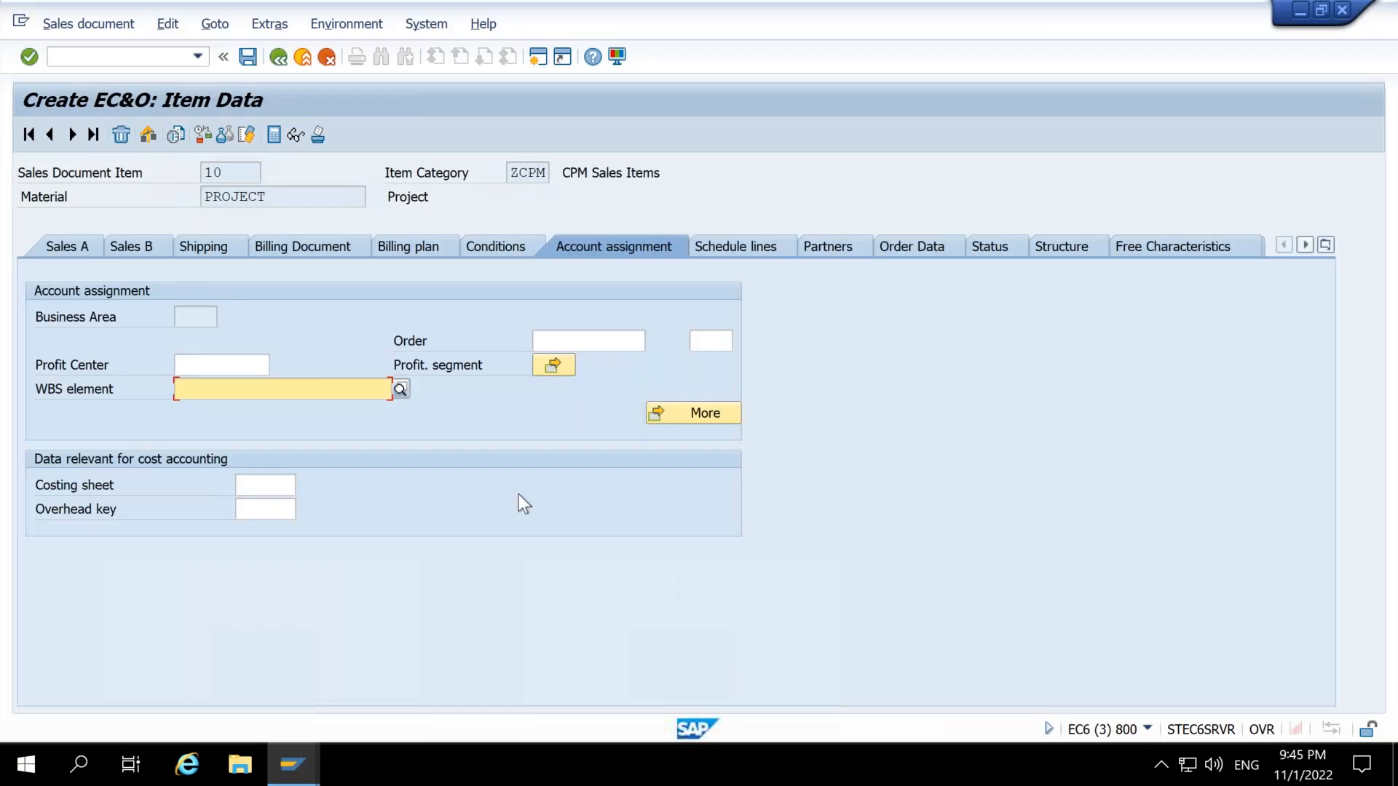
Step: Try to assign WBS element A-00029-01 to the sales item, and clear the entry
{"action": "left_click", "coordinate": [247, 394]}
{"action": "type", "text": "A"}
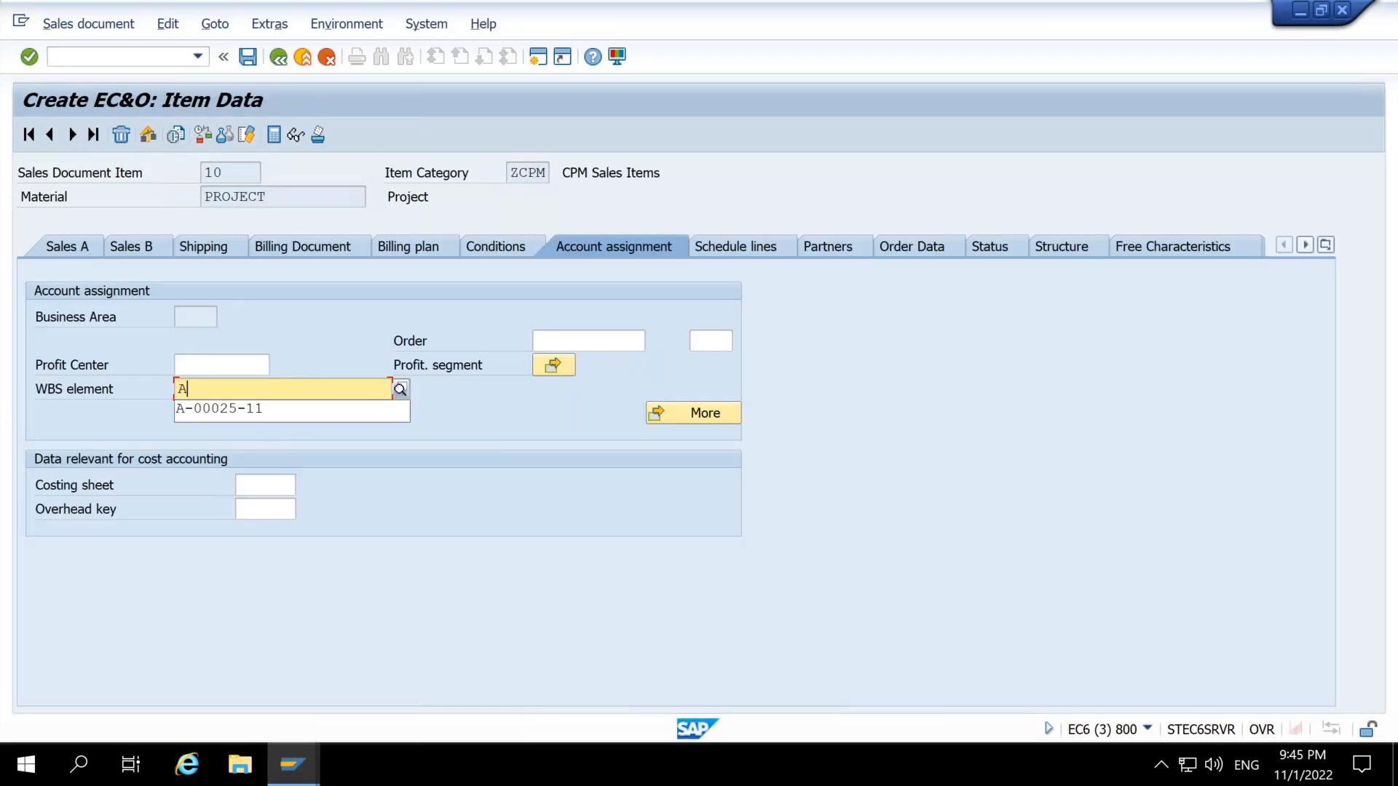
{"action": "type", "text": "-0002"}
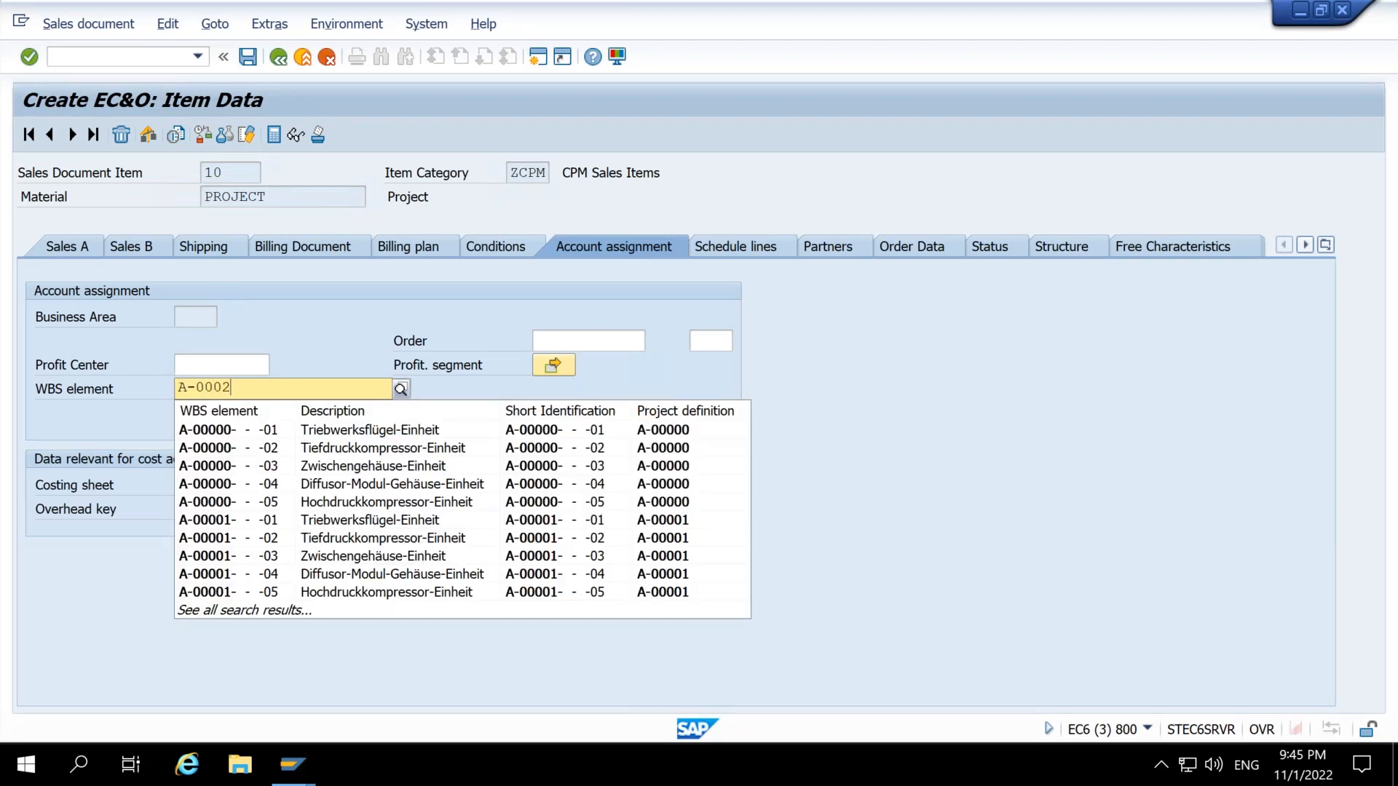
{"action": "type", "text": "9-01"}
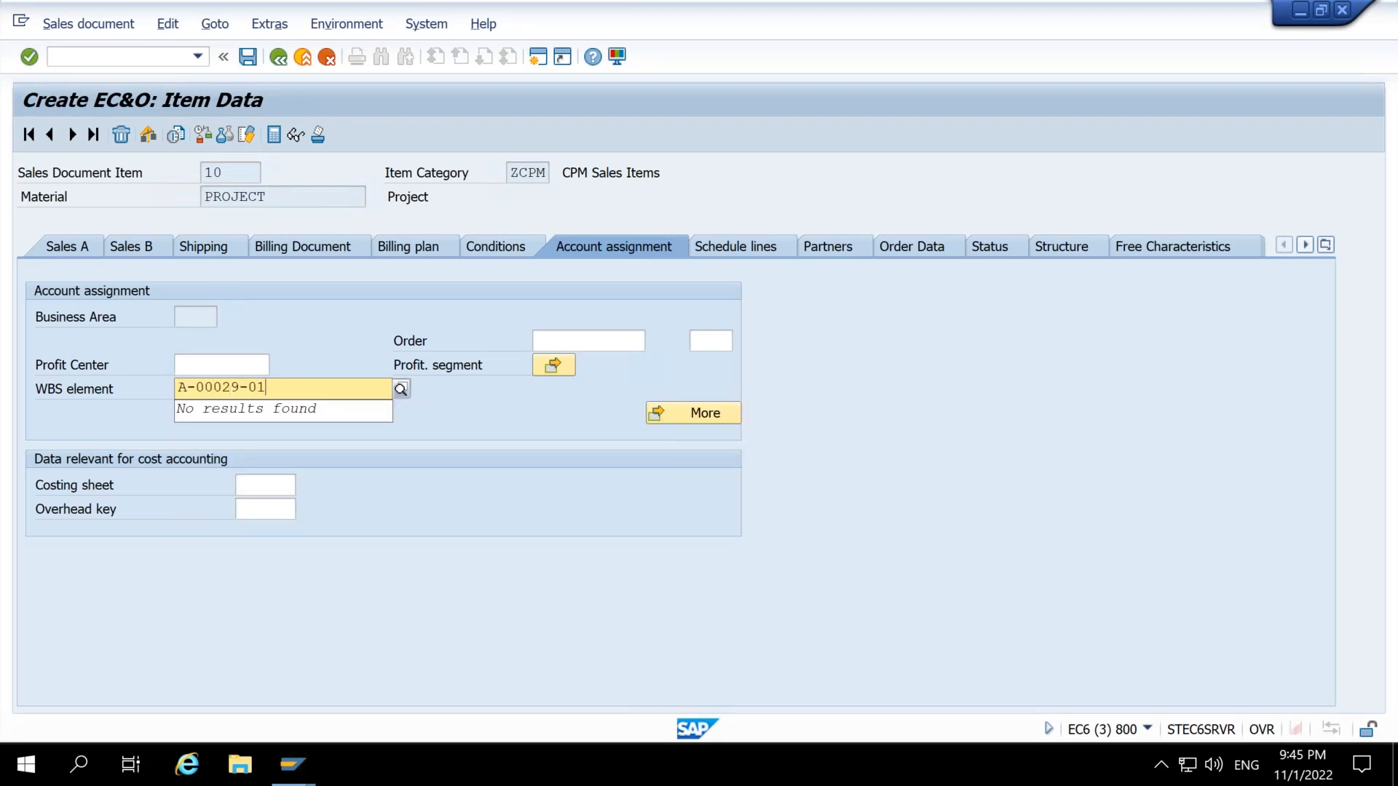
{"action": "key", "text": "Return"}
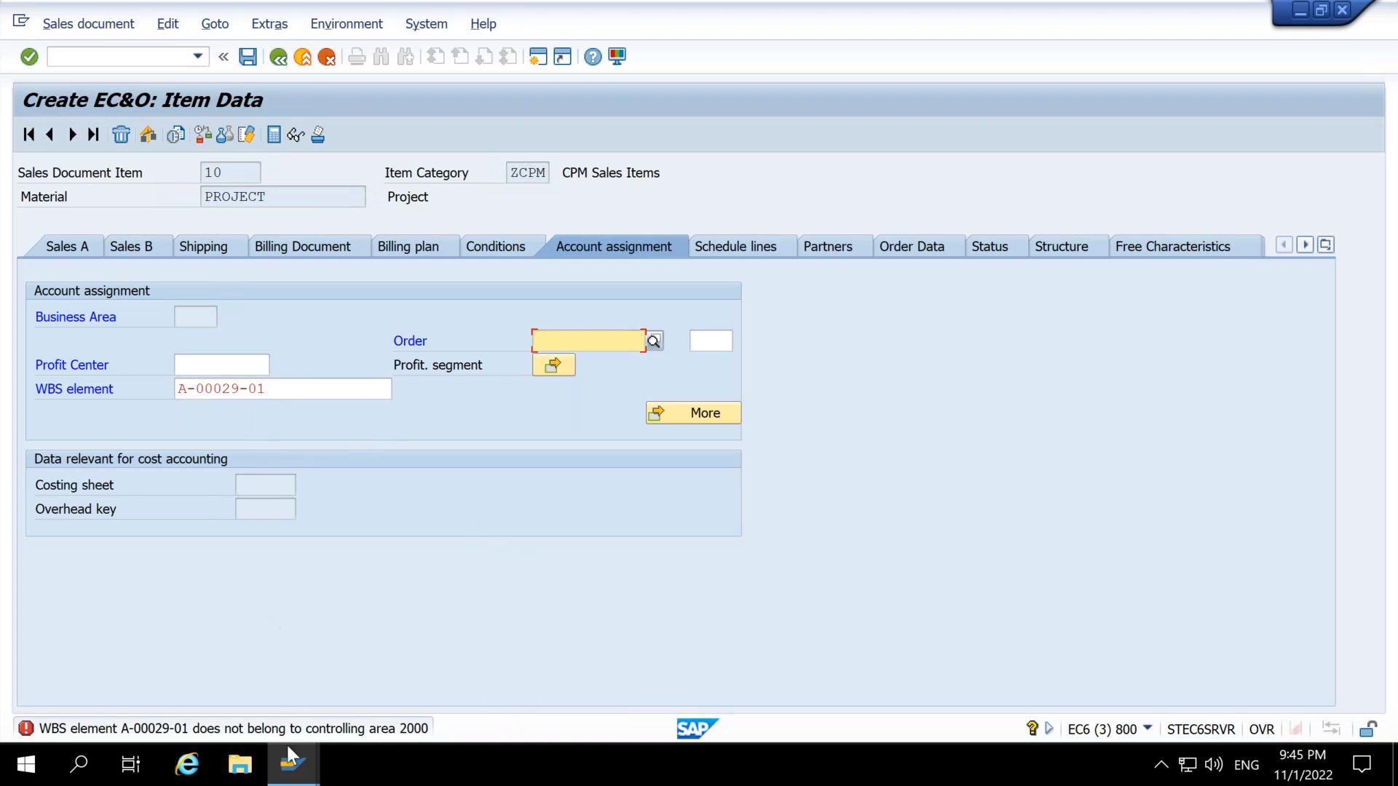
{"action": "left_click_drag", "start_coordinate": [288, 389], "coordinate": [187, 390]}
{"action": "key", "text": "Delete"}
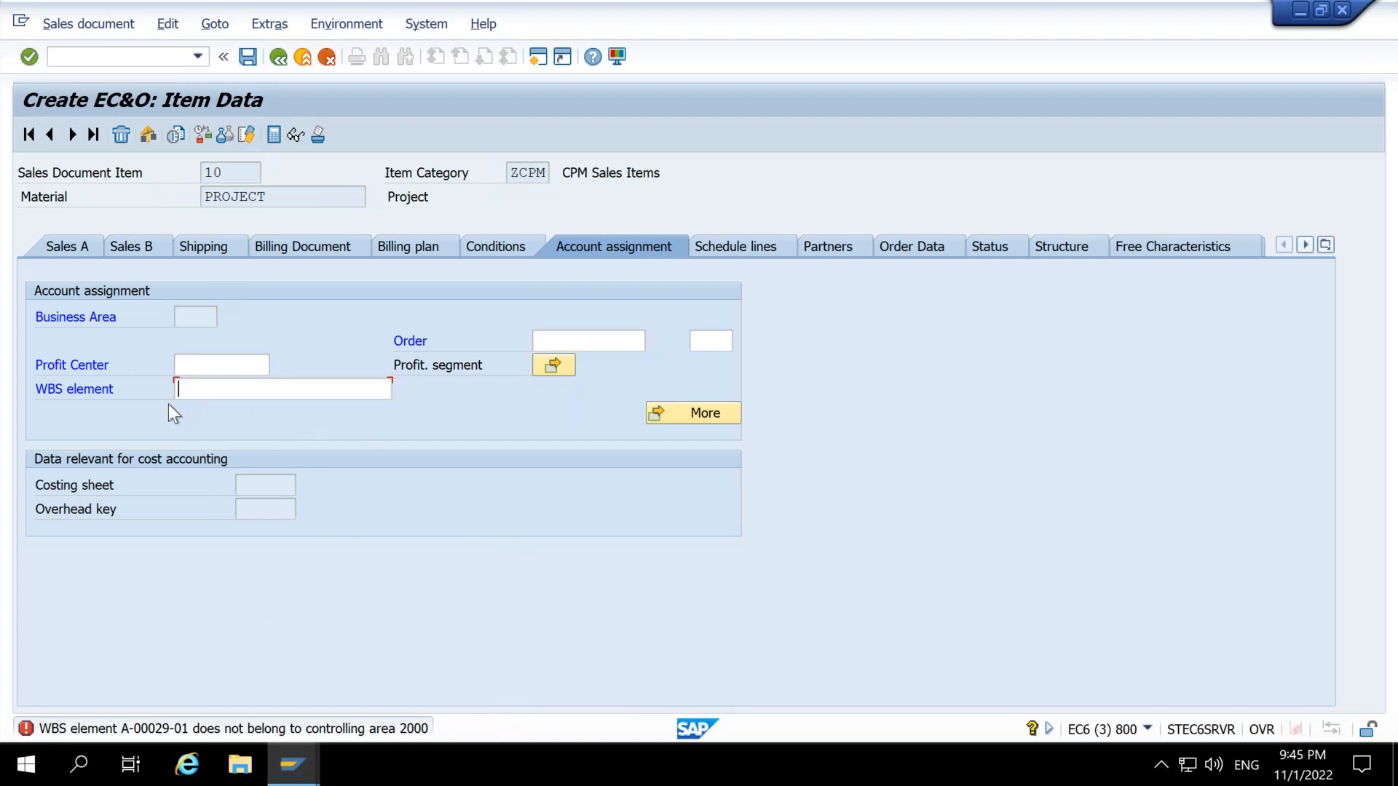
Step: Save the sales order without a WBS element and go to the Change Sales Order initial screen
{"action": "key", "text": "Return"}
{"action": "key", "text": "ctrl+s"}
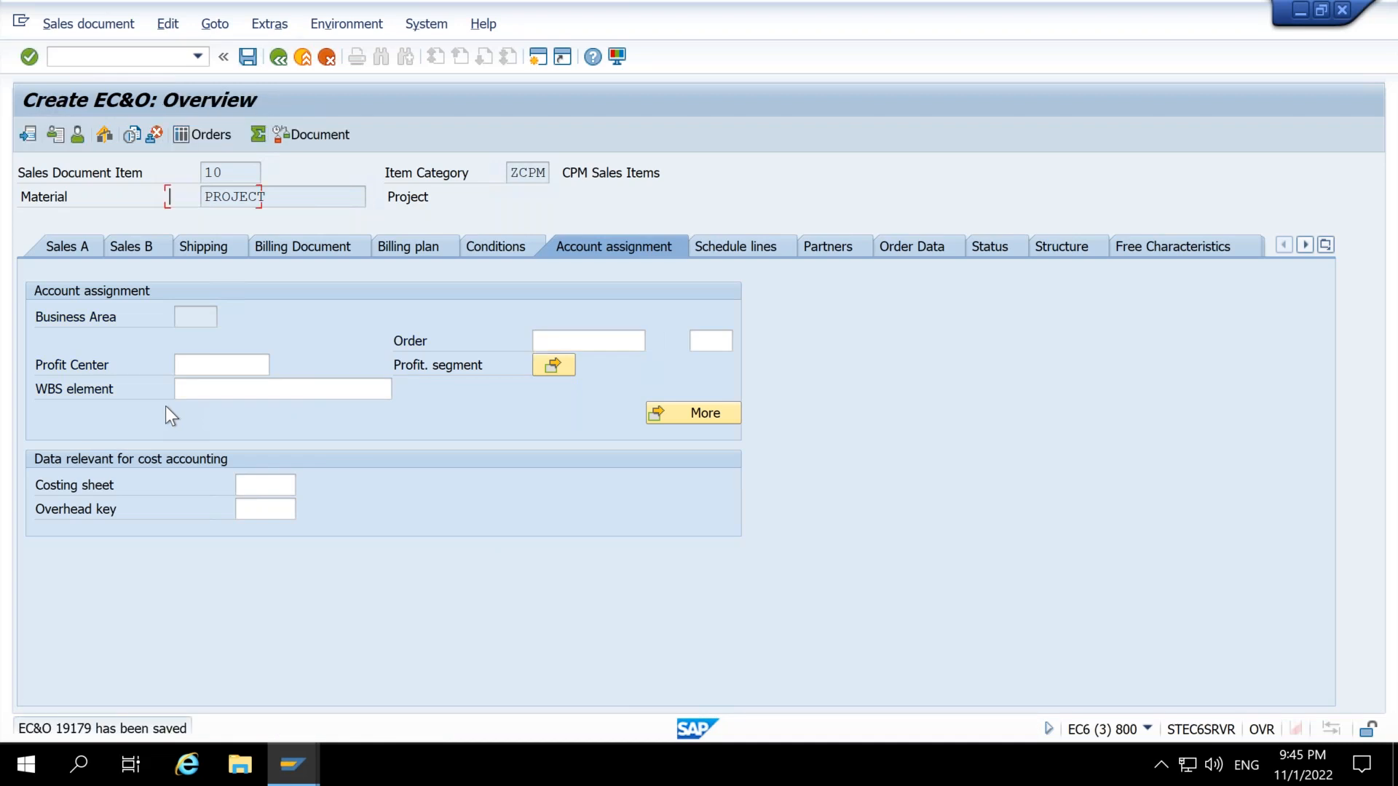
{"action": "left_click", "coordinate": [55, 22]}
{"action": "left_click", "coordinate": [84, 70]}
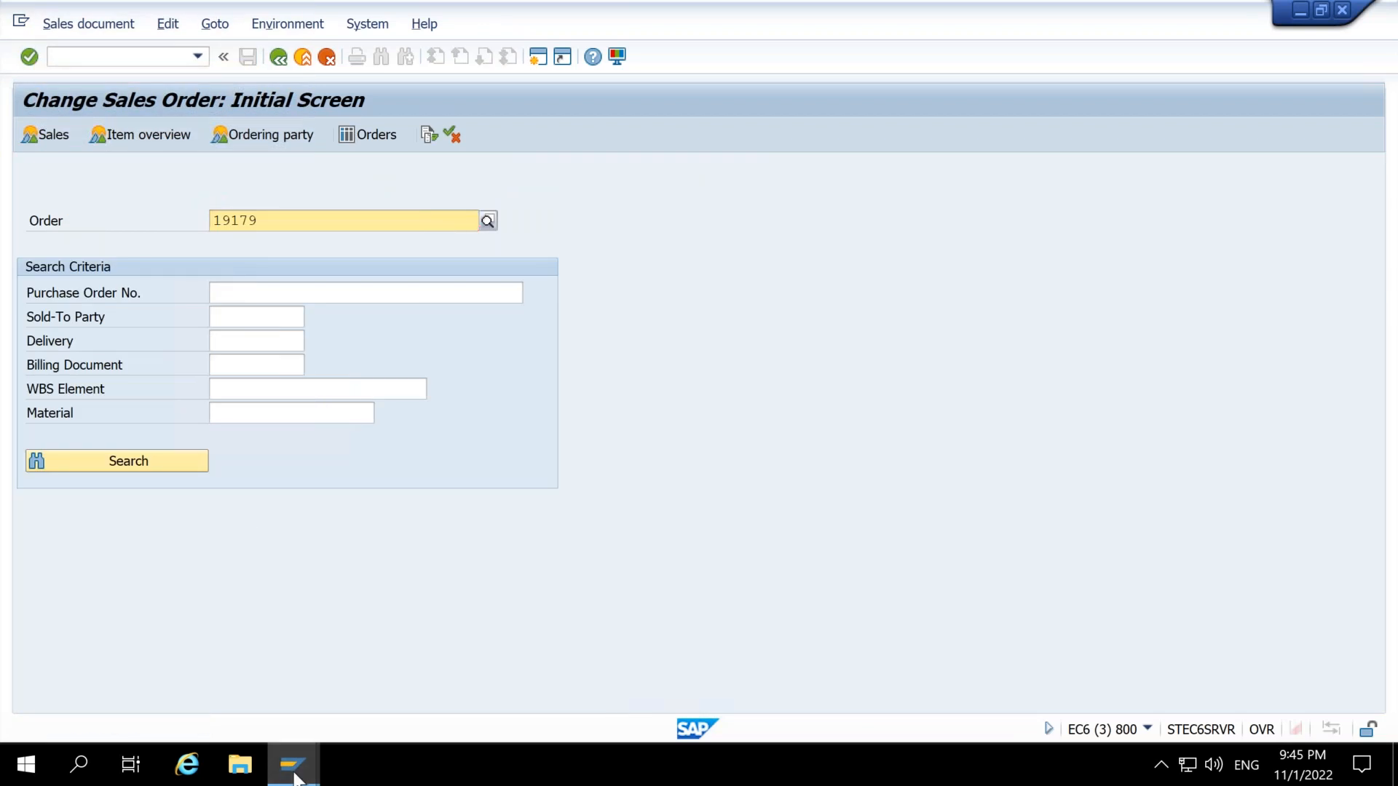
Step: Switch to the Project Builder session and create a new project definition A-00030 named 250MW solar power project
{"action": "mouse_move", "coordinate": [292, 765]}
{"action": "left_click", "coordinate": [236, 708]}
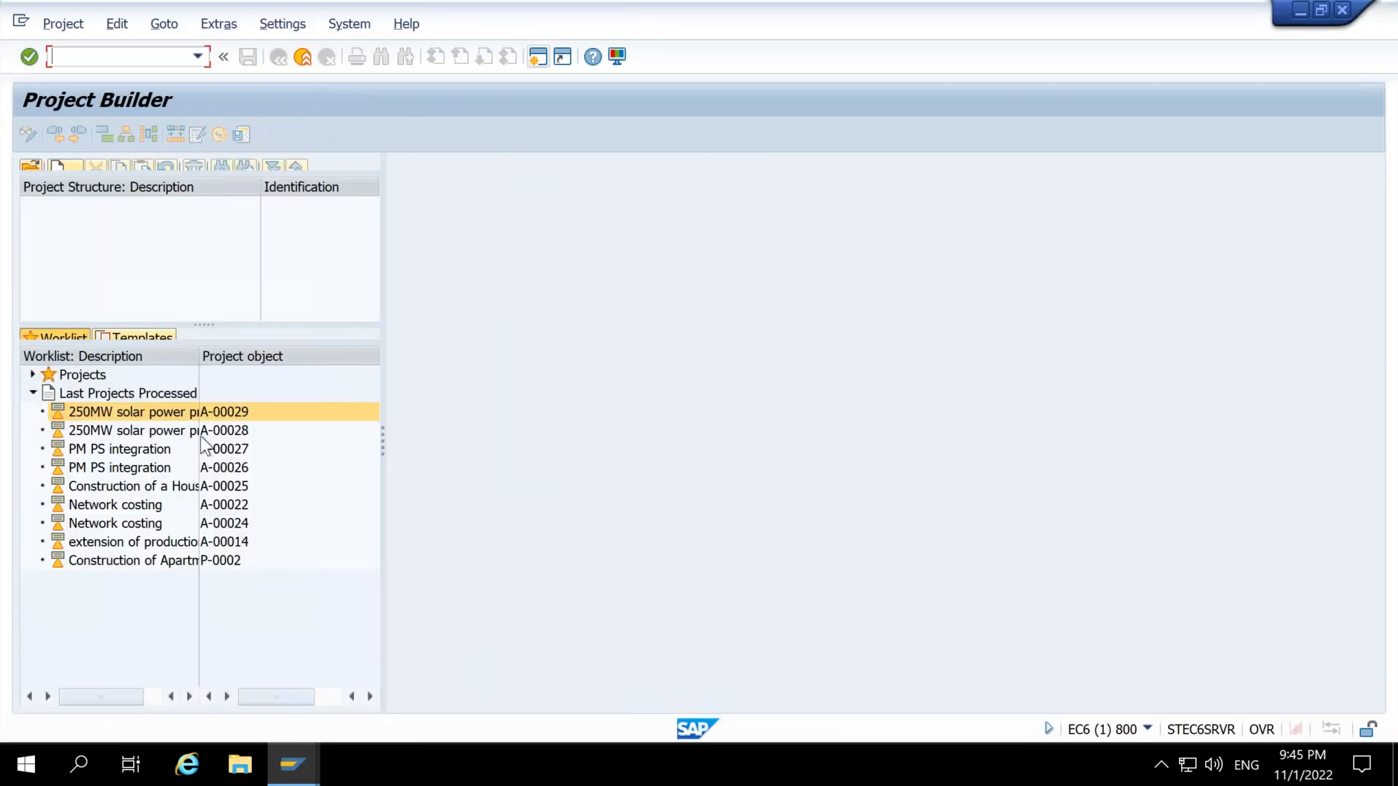
{"action": "left_click", "coordinate": [63, 166]}
{"action": "left_click", "coordinate": [91, 192]}
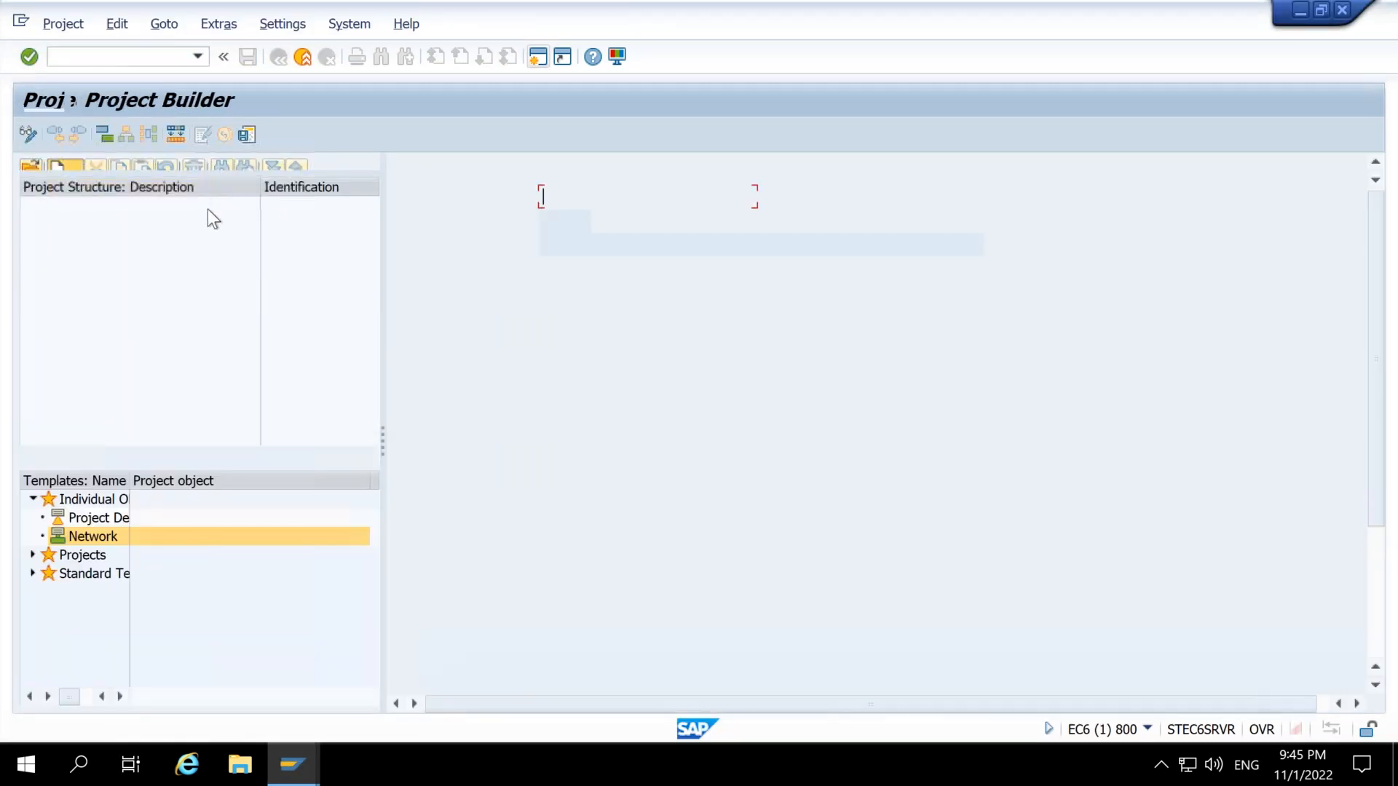
{"action": "type", "text": "A-0002"}
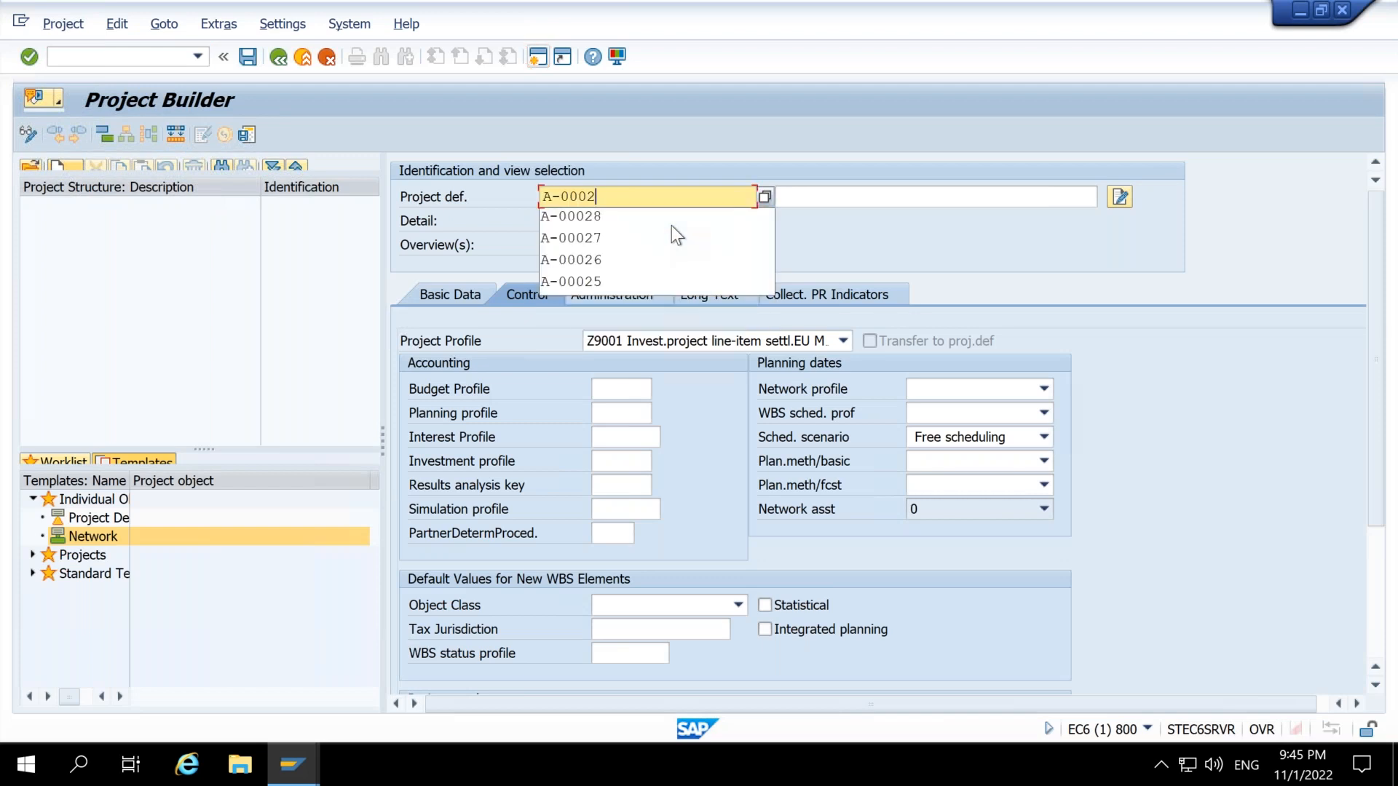
{"action": "type", "text": "30"}
{"action": "key", "text": "Return"}
{"action": "key", "text": "Down"}
{"action": "key", "text": "Return"}
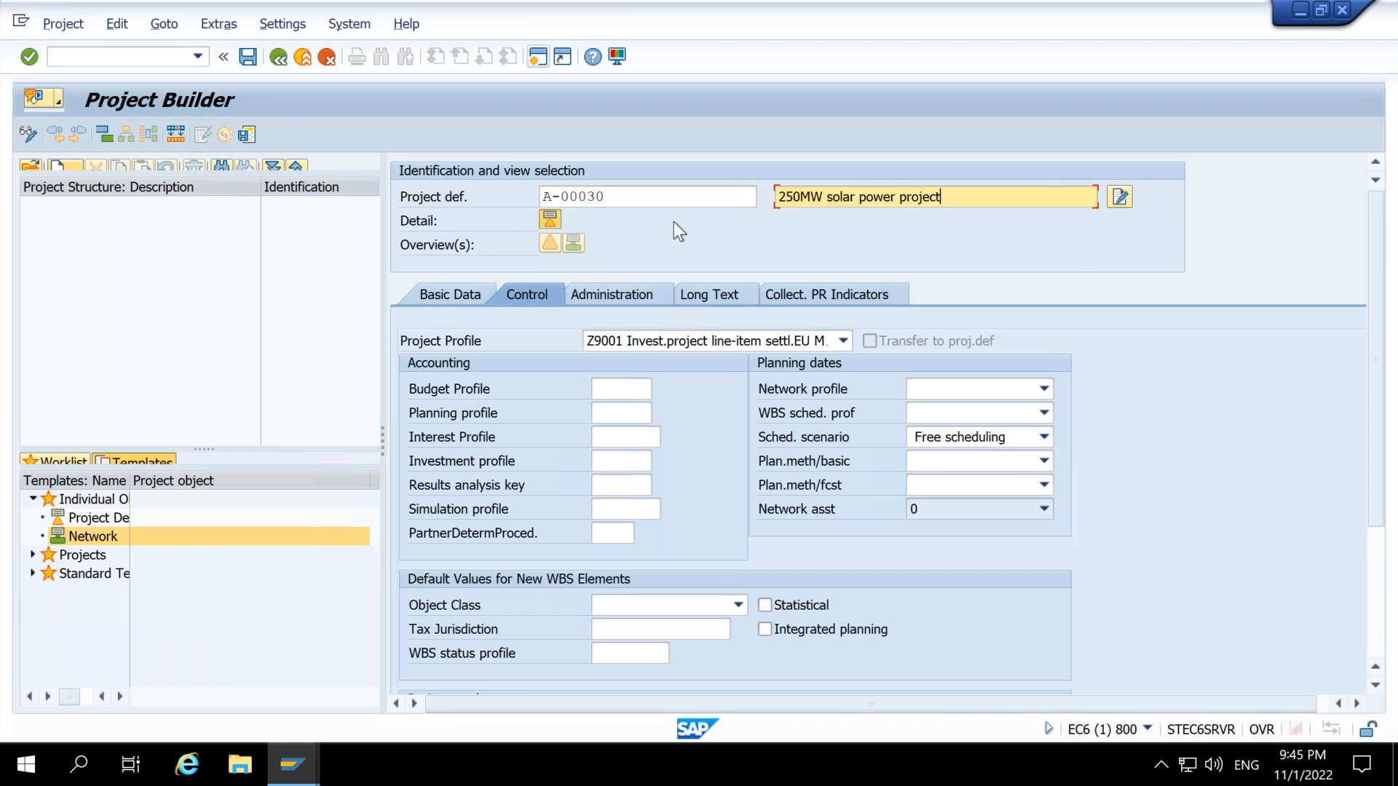
{"action": "key", "text": "Return"}
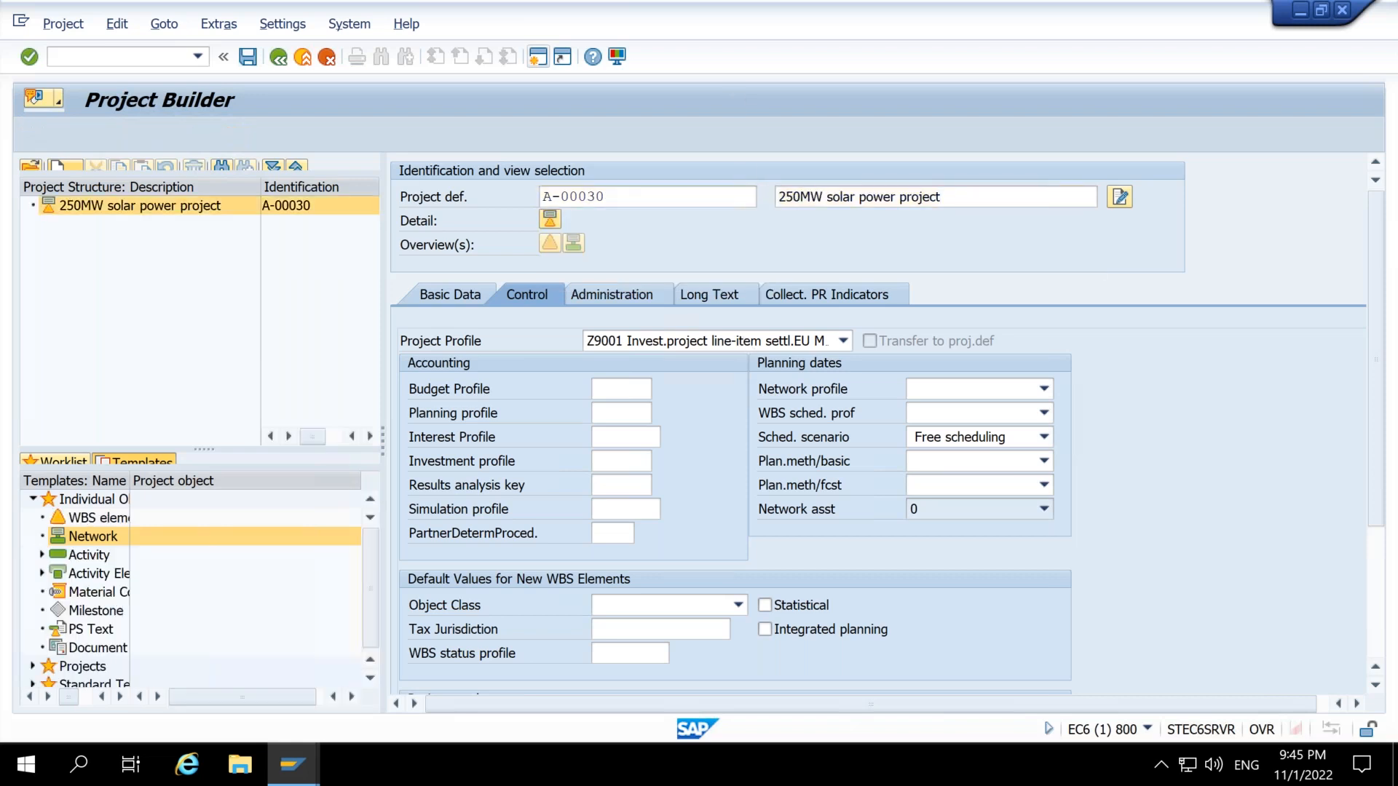
Step: Set the project's CO area to 2000 and clear its company code and business area
{"action": "double_click", "coordinate": [1025, 534]}
{"action": "type", "text": "2"}
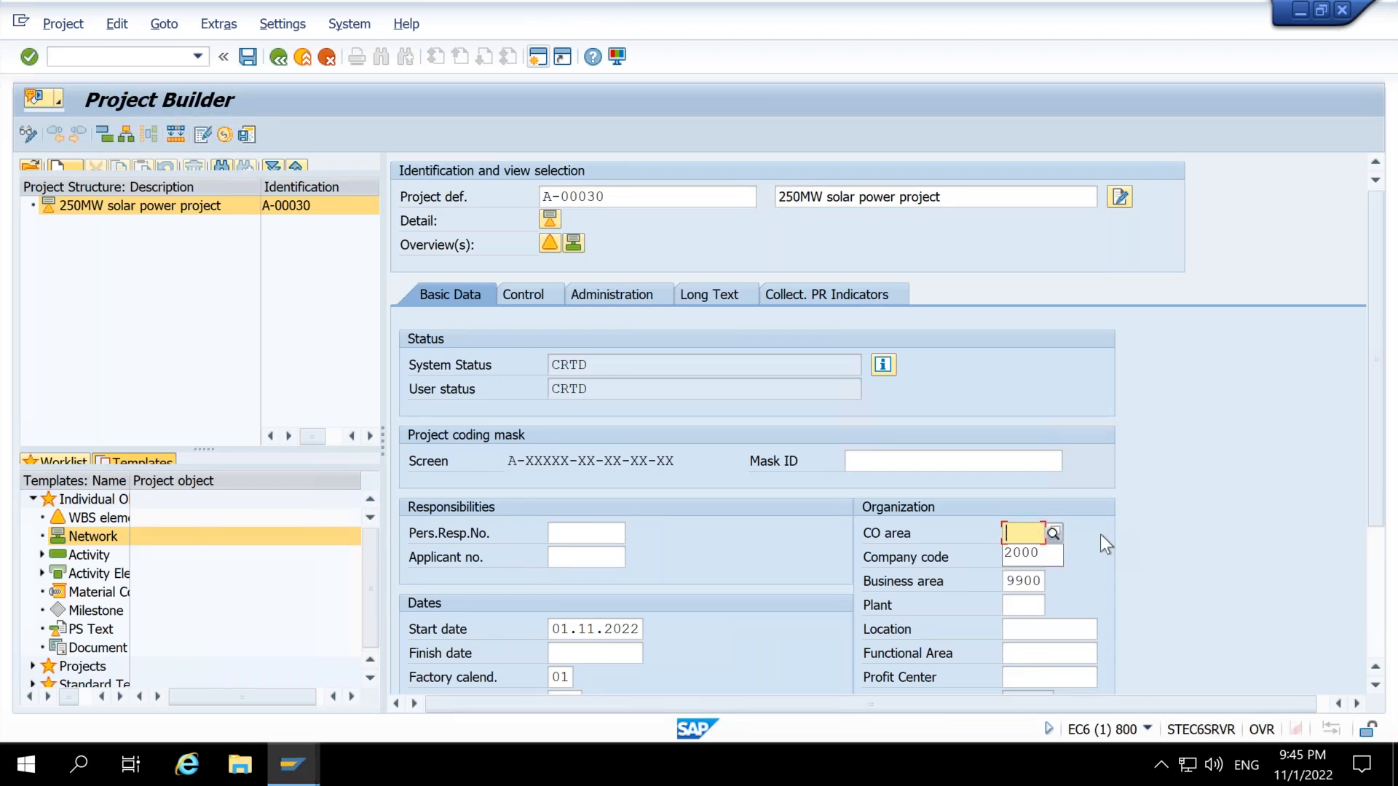
{"action": "type", "text": "000"}
{"action": "key", "text": "Tab"}
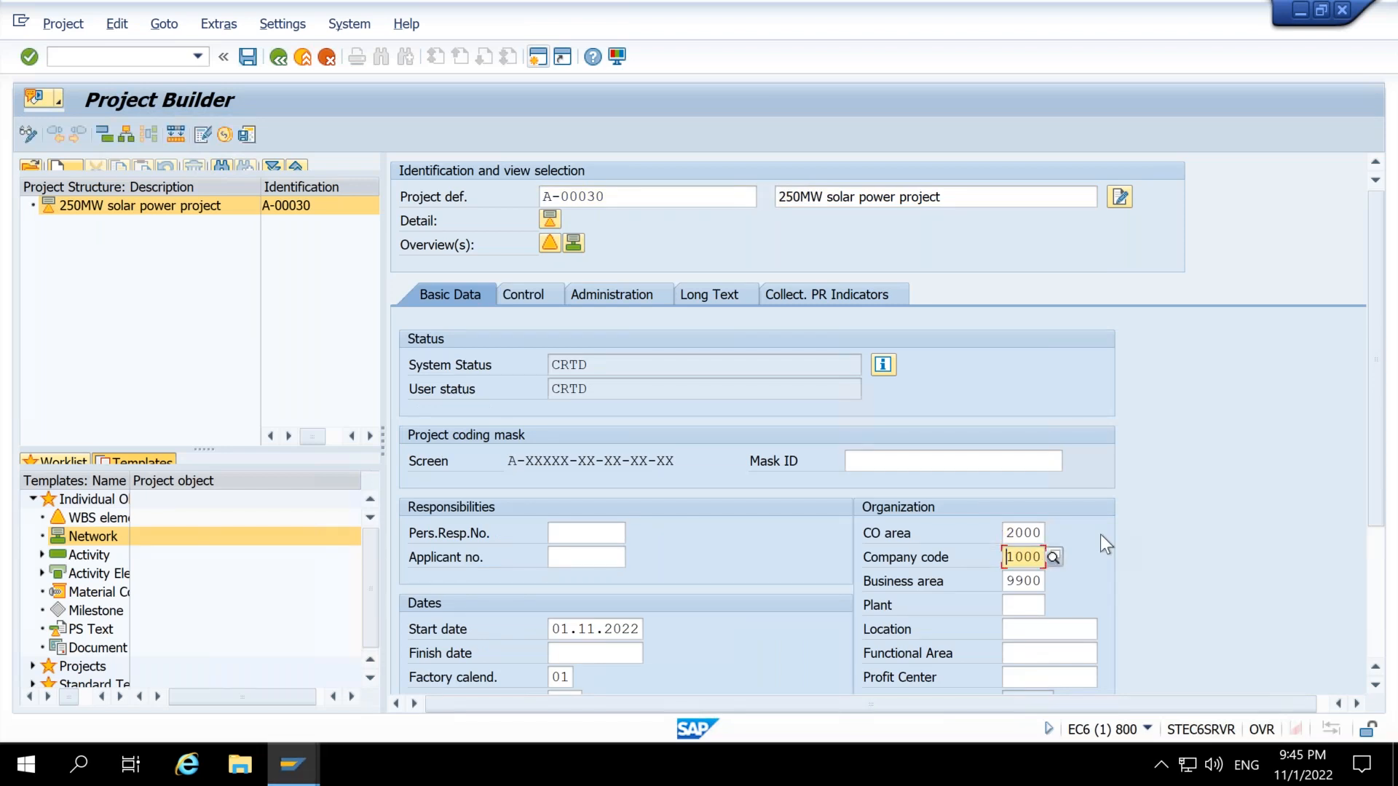
{"action": "key", "text": "Delete"}
{"action": "key", "text": "Delete"}
{"action": "key", "text": "Delete"}
{"action": "key", "text": "Delete"}
{"action": "key", "text": "Tab"}
{"action": "key", "text": "BackSpace"}
{"action": "key", "text": "BackSpace"}
{"action": "key", "text": "BackSpace"}
{"action": "key", "text": "BackSpace"}
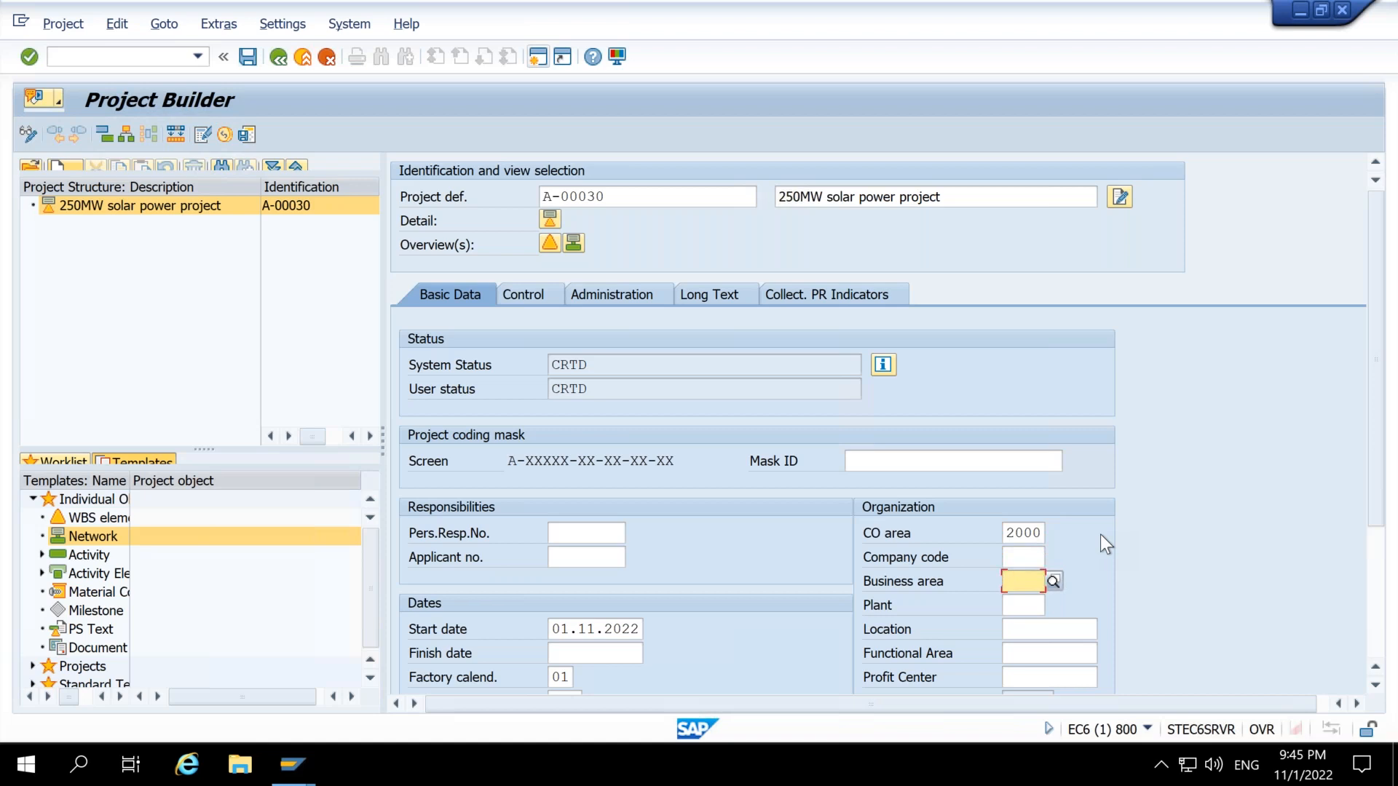
{"action": "key", "text": "Return"}
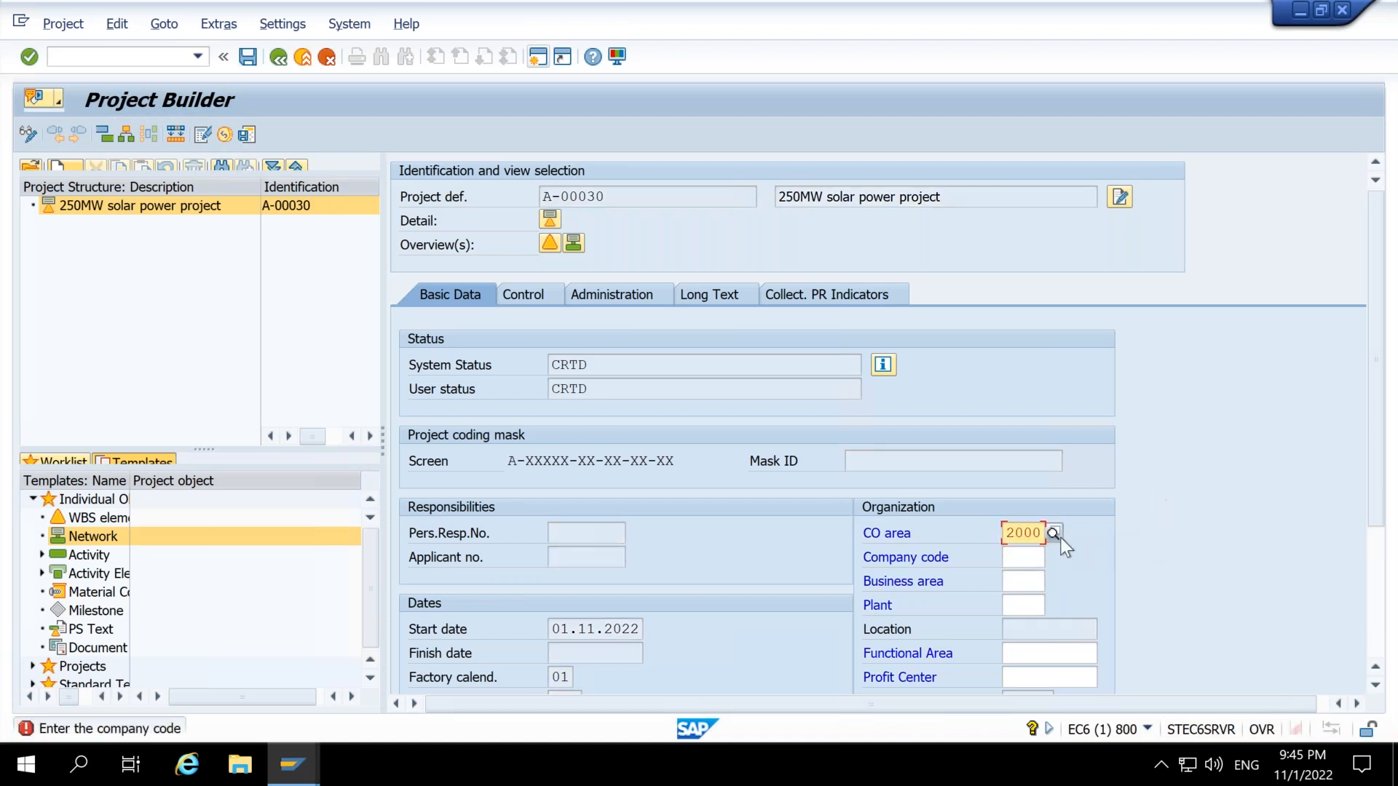
Step: Try to assign company code 2000, BestRun UK, to the project from the list of company codes
{"action": "left_click", "coordinate": [1039, 559]}
{"action": "left_click", "coordinate": [1055, 560]}
{"action": "left_click_drag", "start_coordinate": [998, 154], "coordinate": [757, 3]}
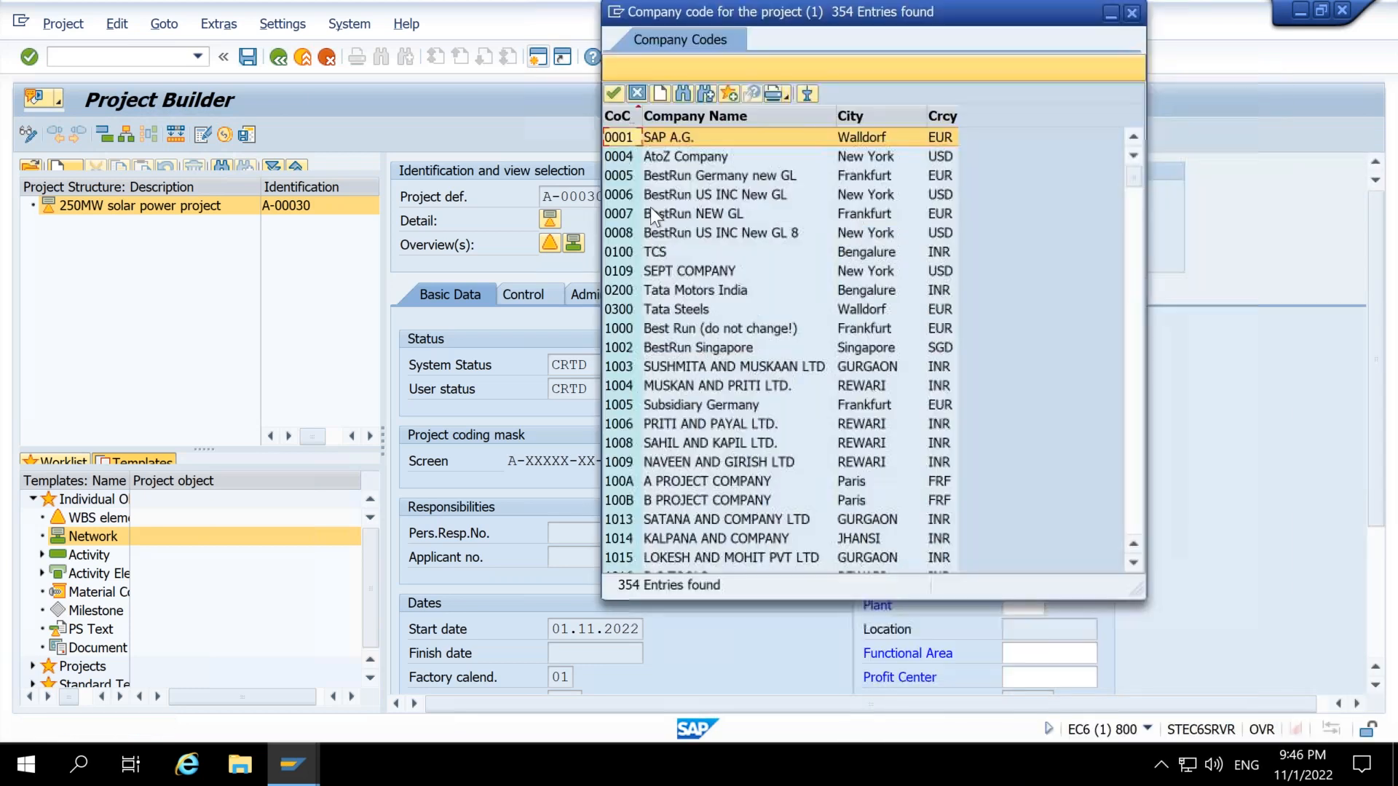
{"action": "scroll", "coordinate": [641, 305], "scroll_direction": "down", "scroll_amount": 15}
{"action": "scroll", "coordinate": [650, 341], "scroll_direction": "up", "scroll_amount": 5}
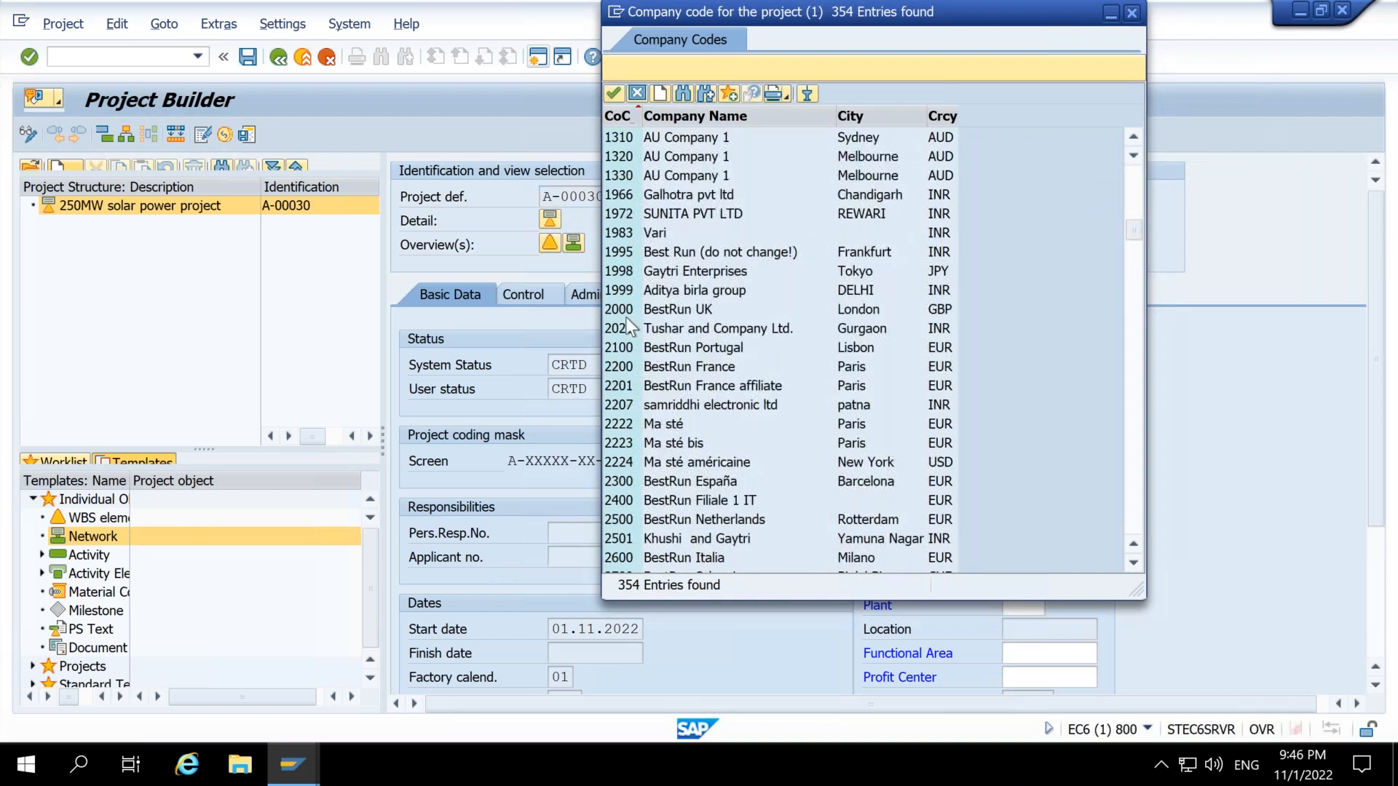
{"action": "double_click", "coordinate": [627, 313]}
{"action": "key", "text": "Return"}
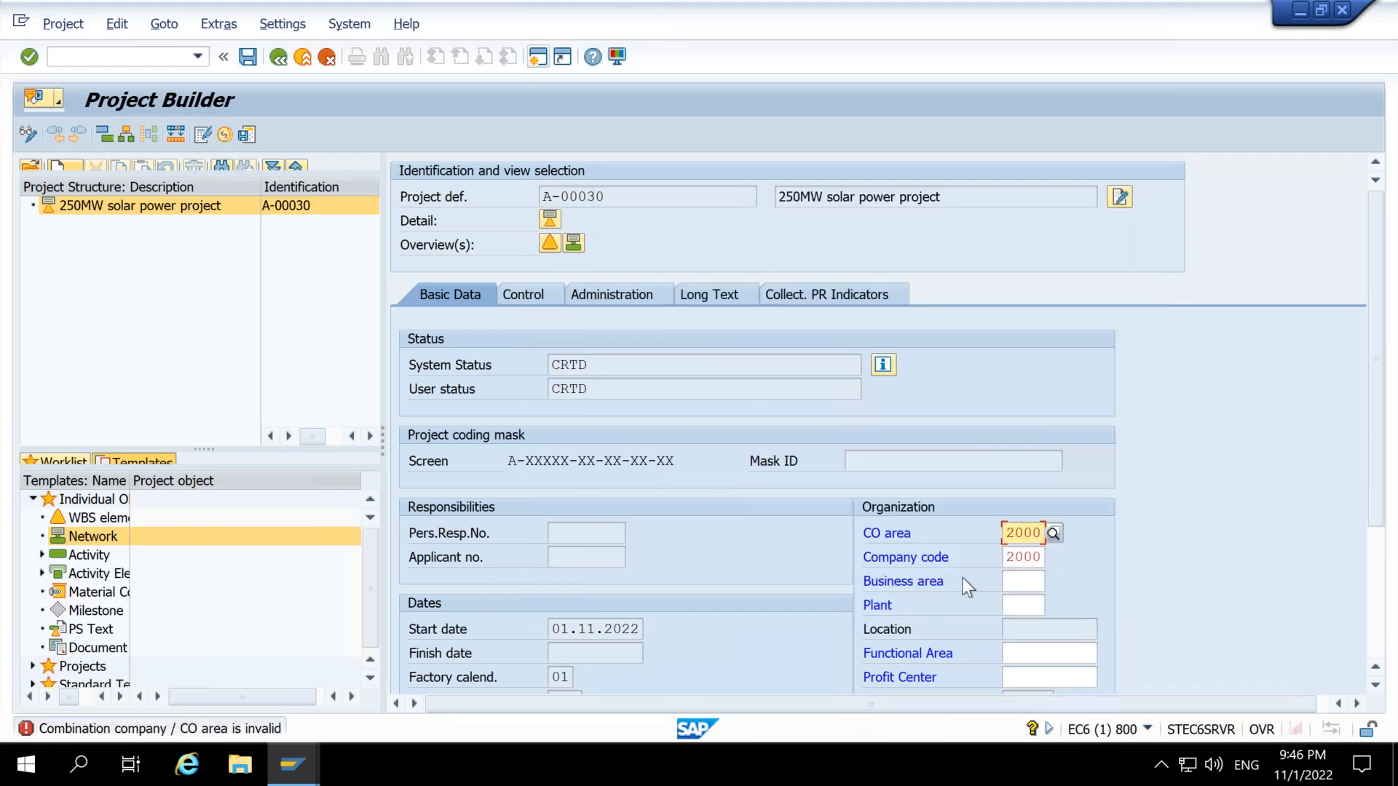
Step: Browse the list of company codes for one that suits the CO area, and close it without choosing
{"action": "left_click", "coordinate": [1034, 557]}
{"action": "left_click", "coordinate": [1053, 556]}
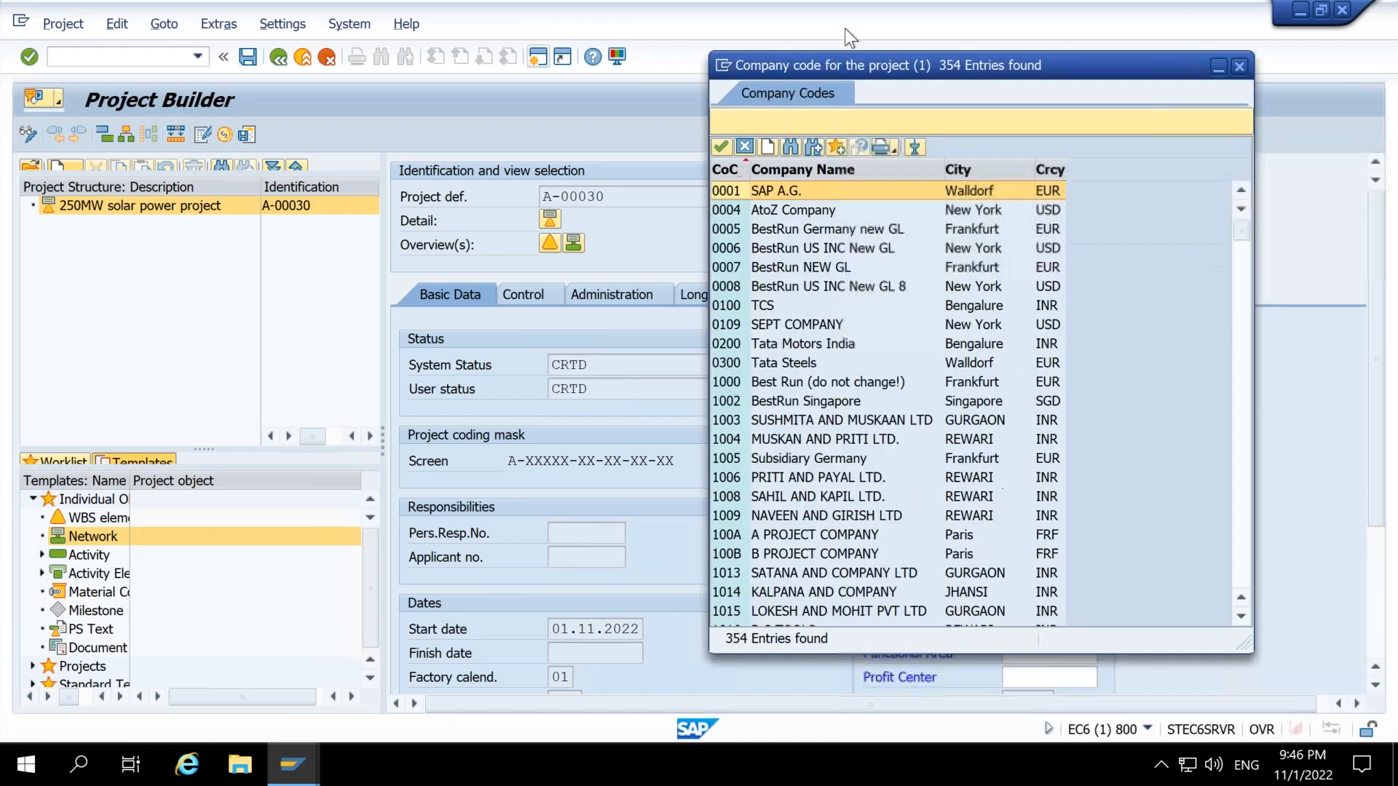
{"action": "scroll", "coordinate": [626, 342], "scroll_direction": "down", "scroll_amount": 15}
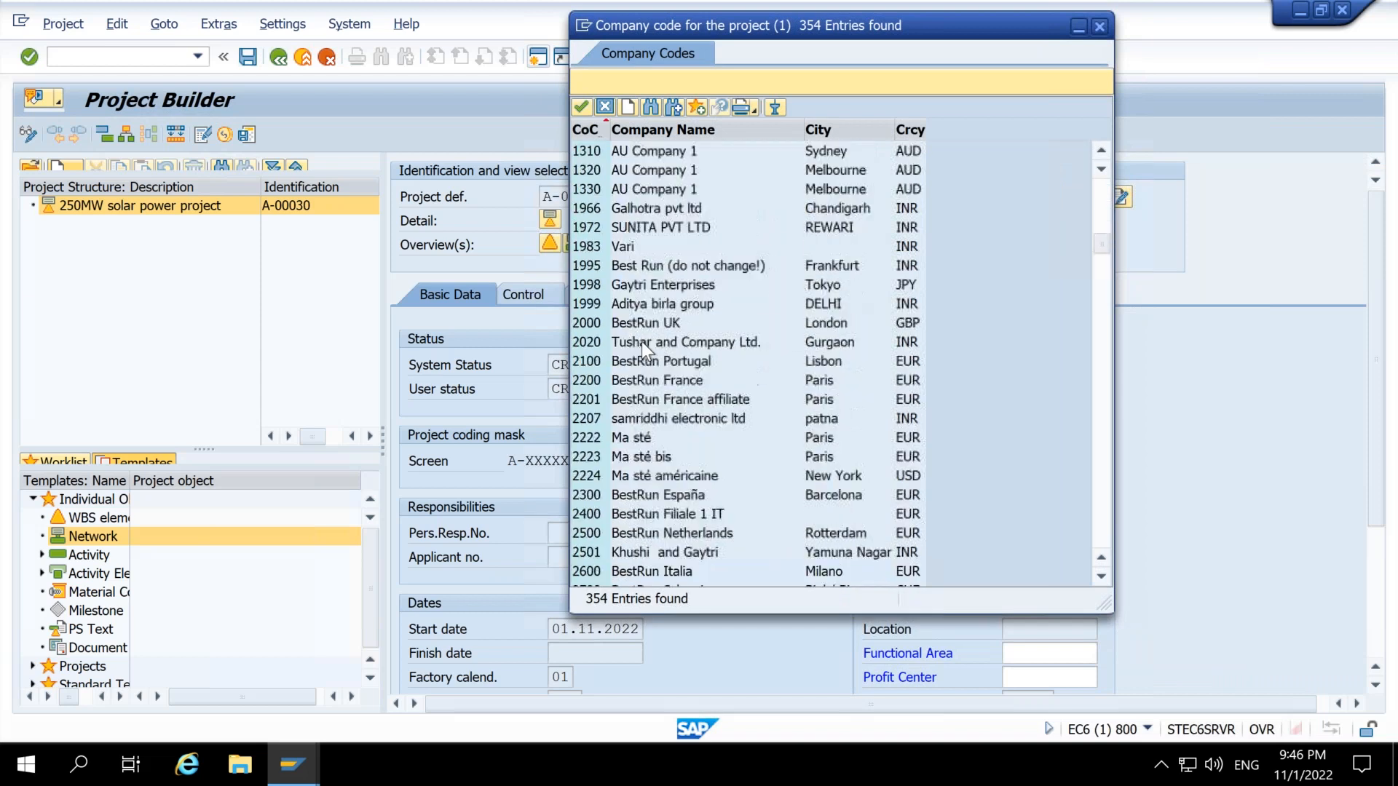
{"action": "scroll", "coordinate": [641, 342], "scroll_direction": "down", "scroll_amount": 6}
{"action": "scroll", "coordinate": [641, 342], "scroll_direction": "down", "scroll_amount": 7}
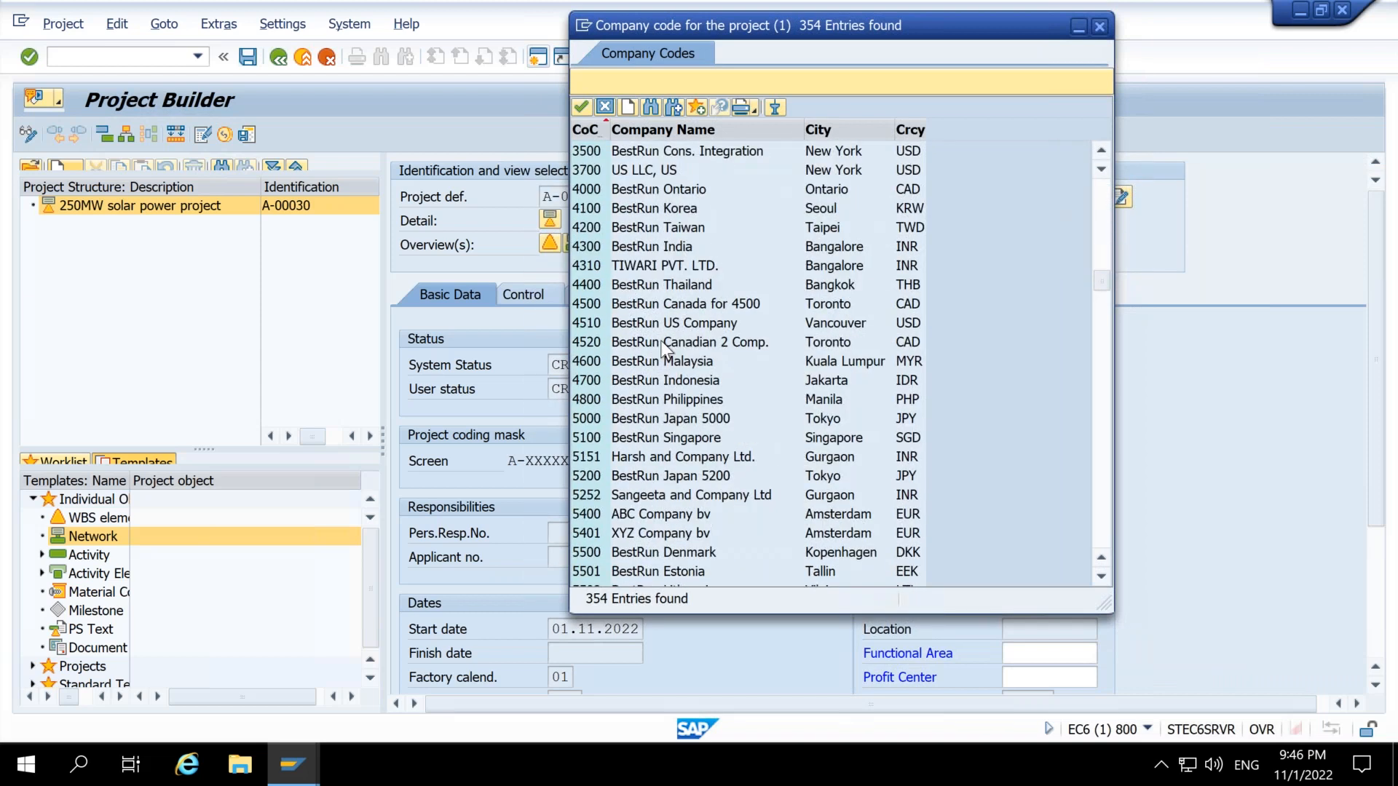
{"action": "scroll", "coordinate": [661, 341], "scroll_direction": "up", "scroll_amount": 14}
{"action": "scroll", "coordinate": [659, 331], "scroll_direction": "up", "scroll_amount": 7}
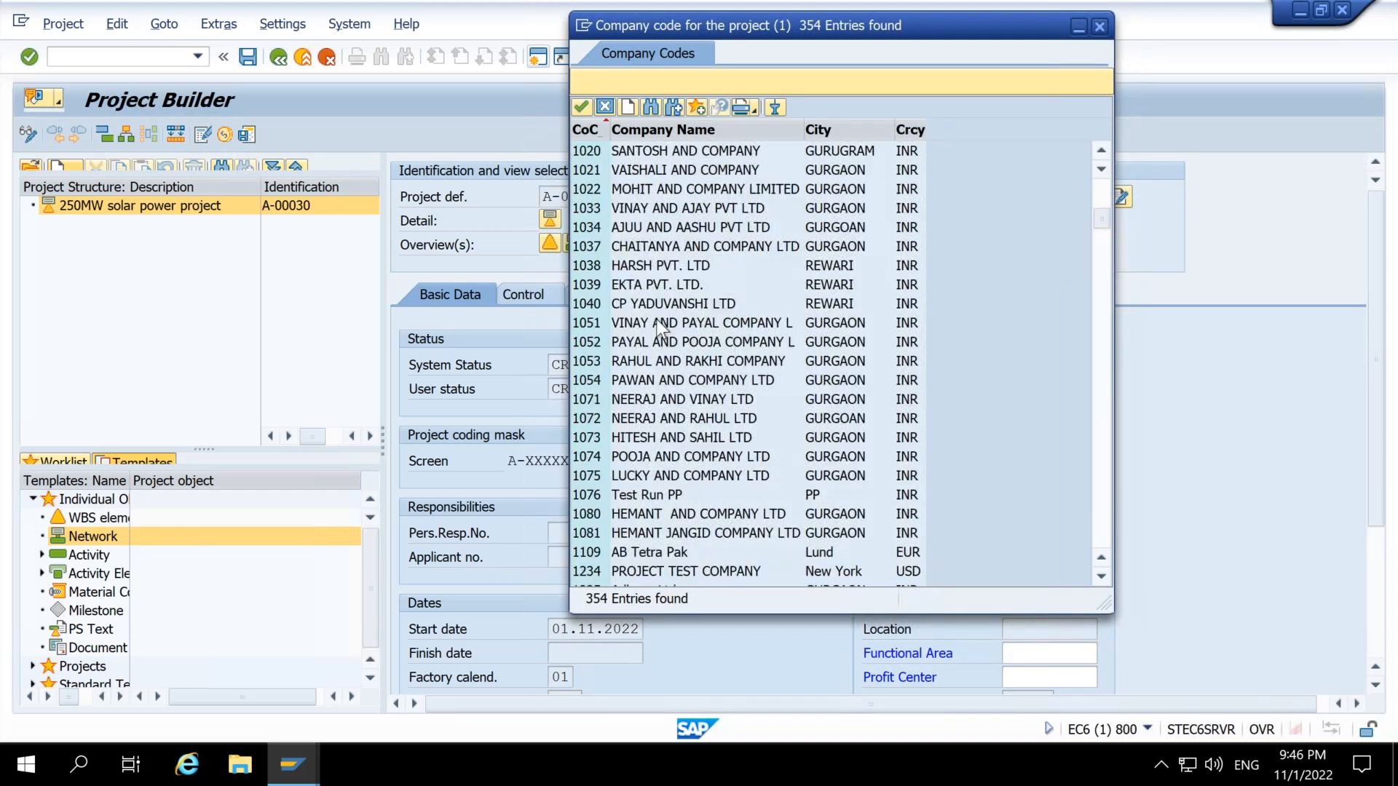
{"action": "scroll", "coordinate": [677, 332], "scroll_direction": "up", "scroll_amount": 10}
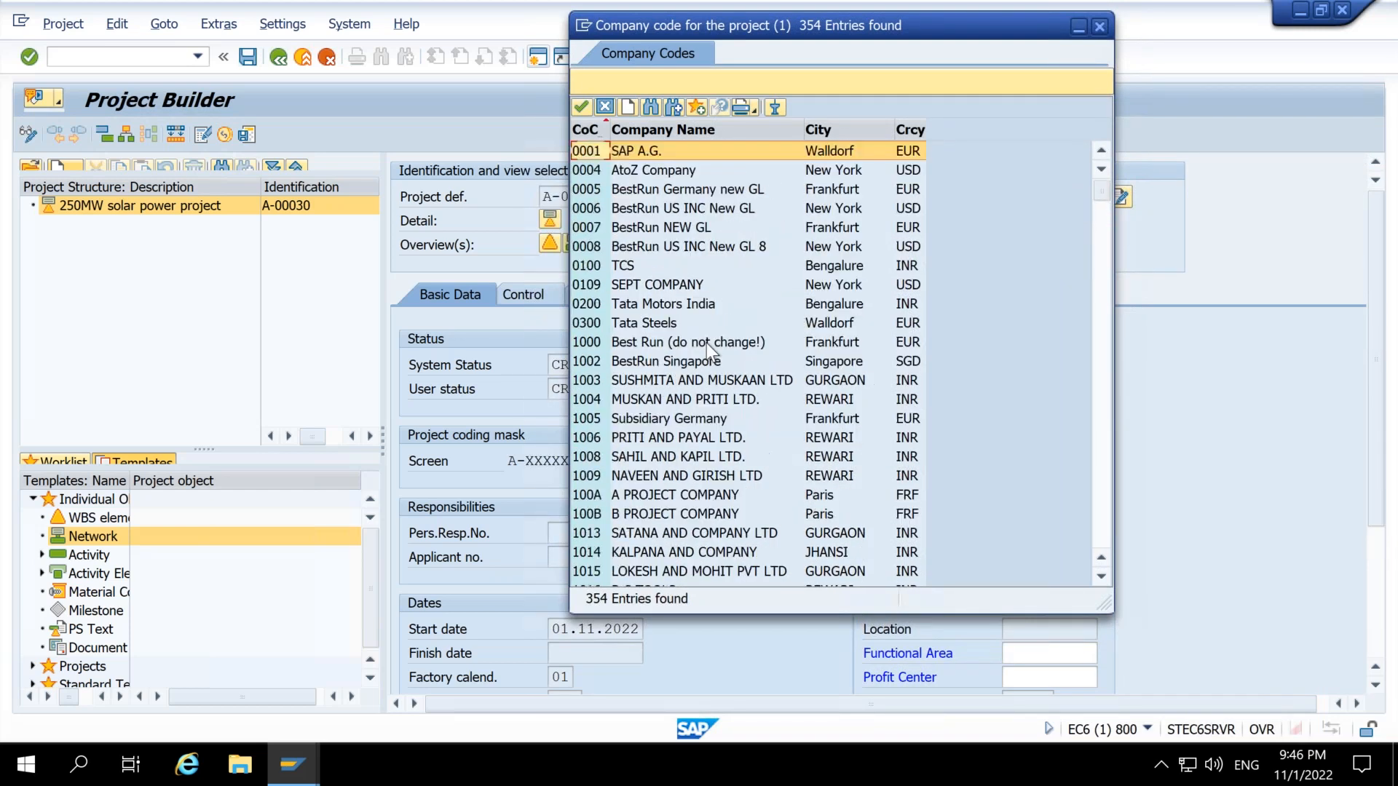
{"action": "left_click", "coordinate": [1099, 27]}
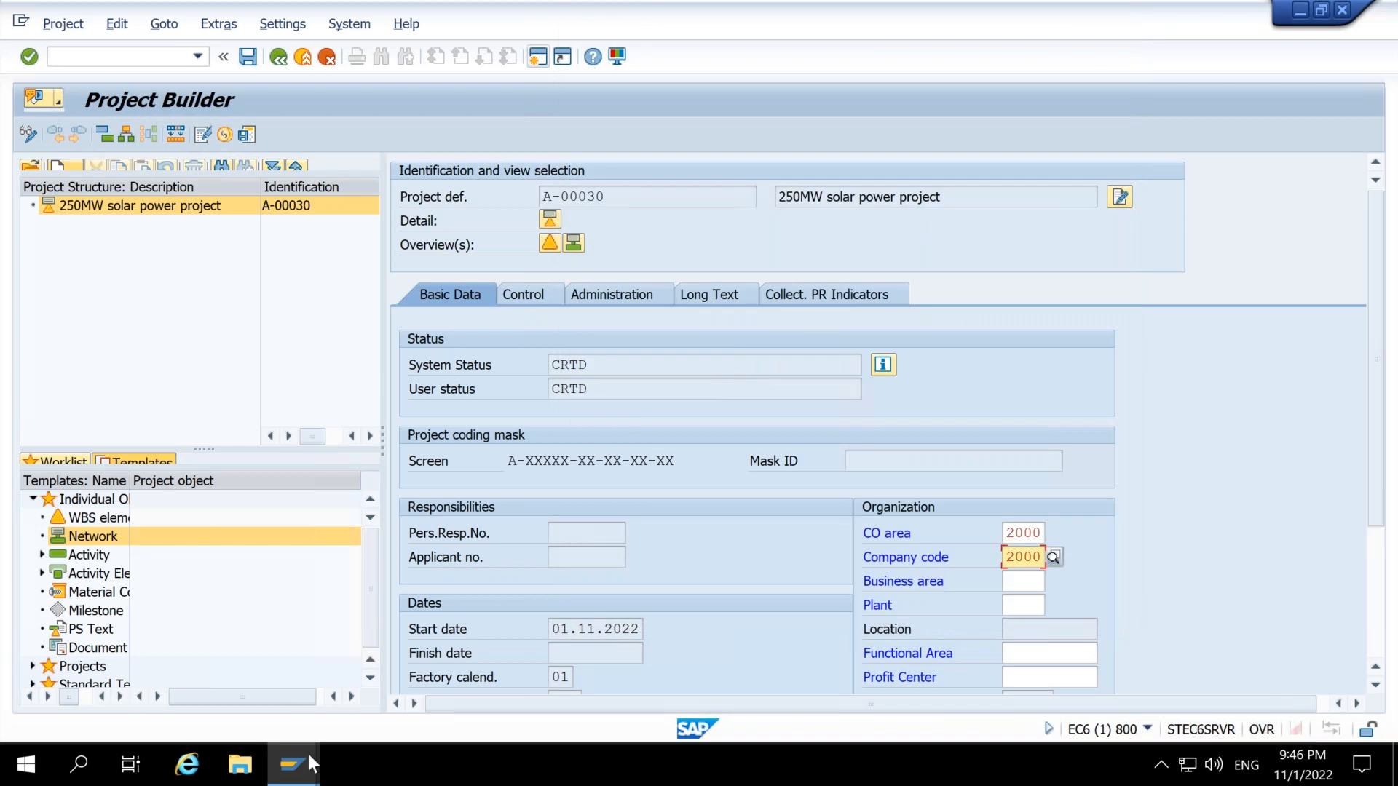
Step: From the sales order session, open transaction SE16N in a new session and display the entries of company code table T001
{"action": "mouse_move", "coordinate": [300, 757]}
{"action": "left_click", "coordinate": [684, 674]}
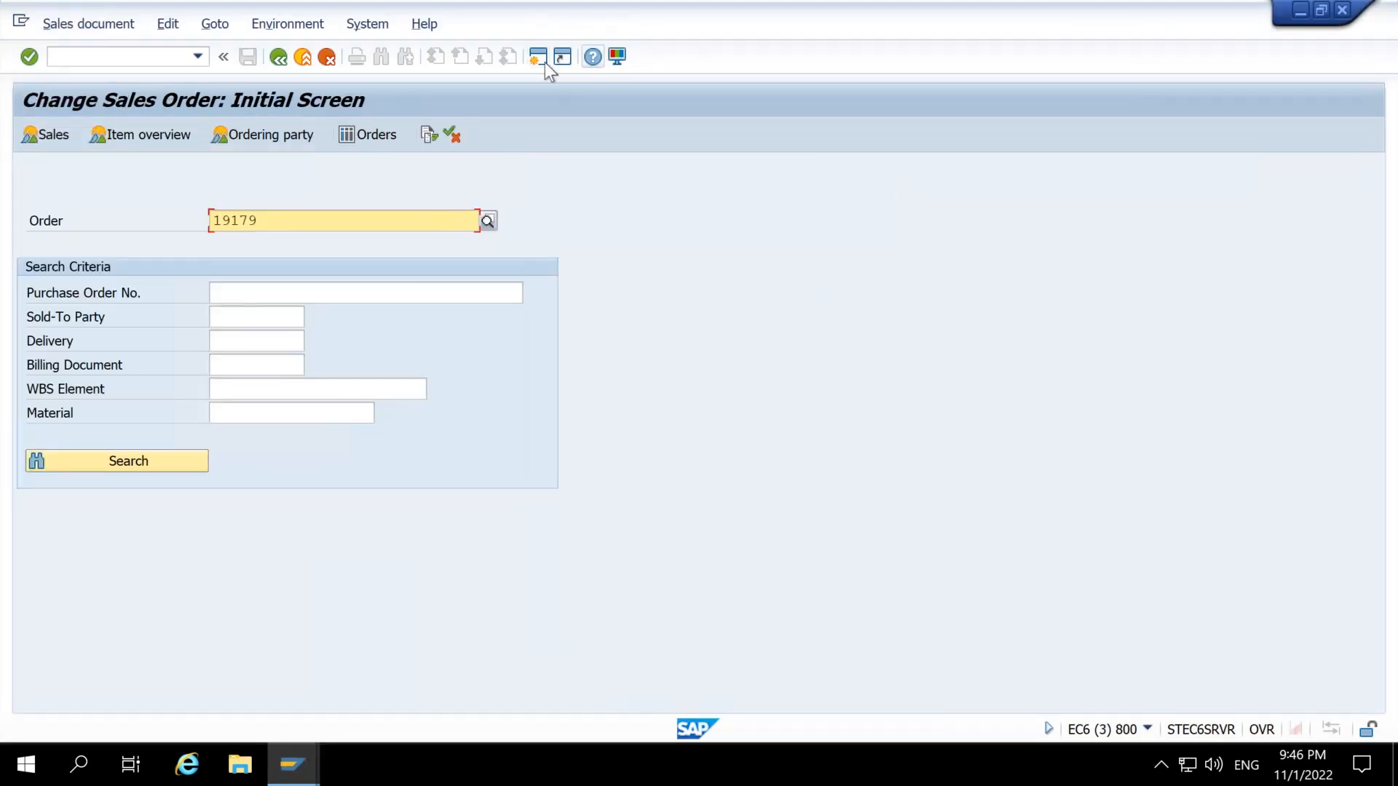
{"action": "left_click", "coordinate": [546, 59]}
{"action": "type", "text": "se16n"}
{"action": "key", "text": "Return"}
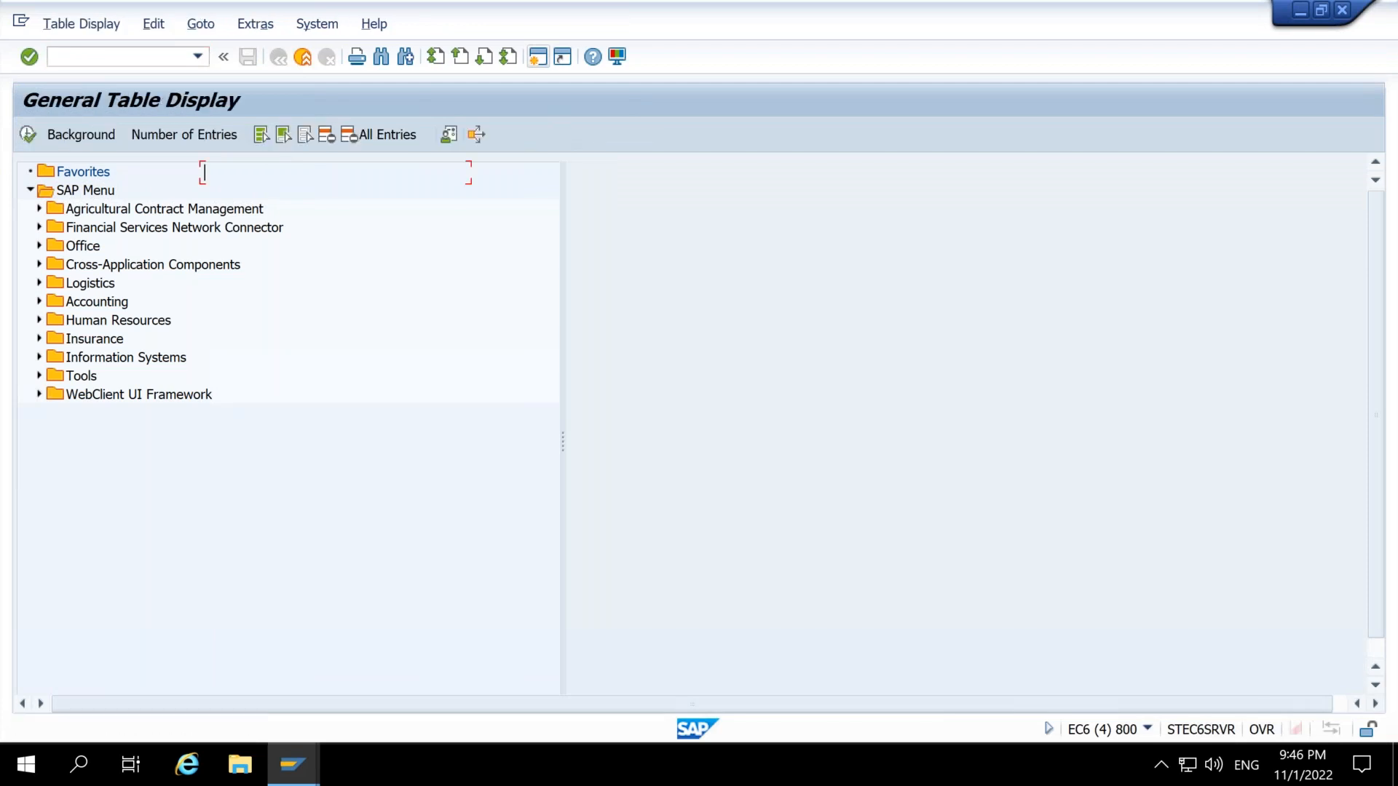
{"action": "type", "text": "T001"}
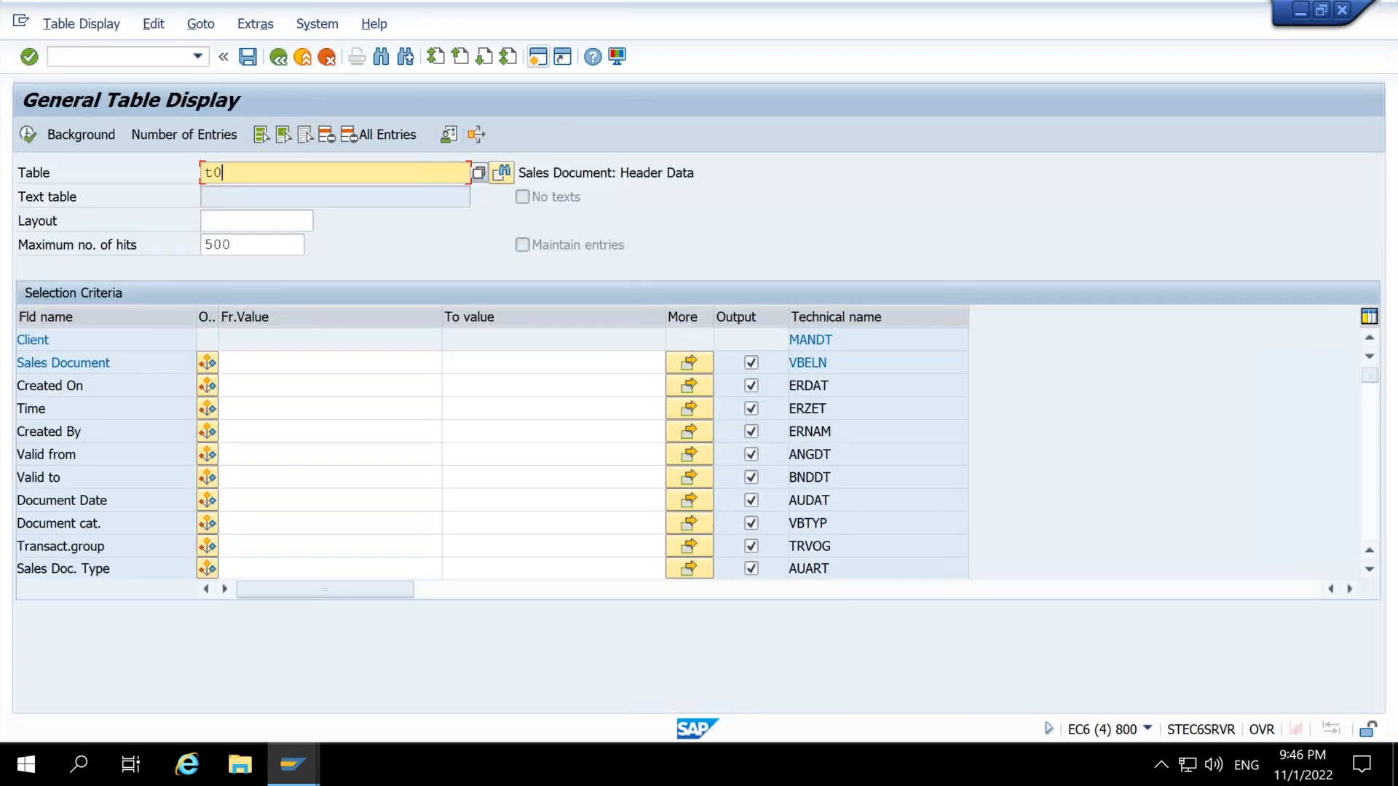
{"action": "key", "text": "Return"}
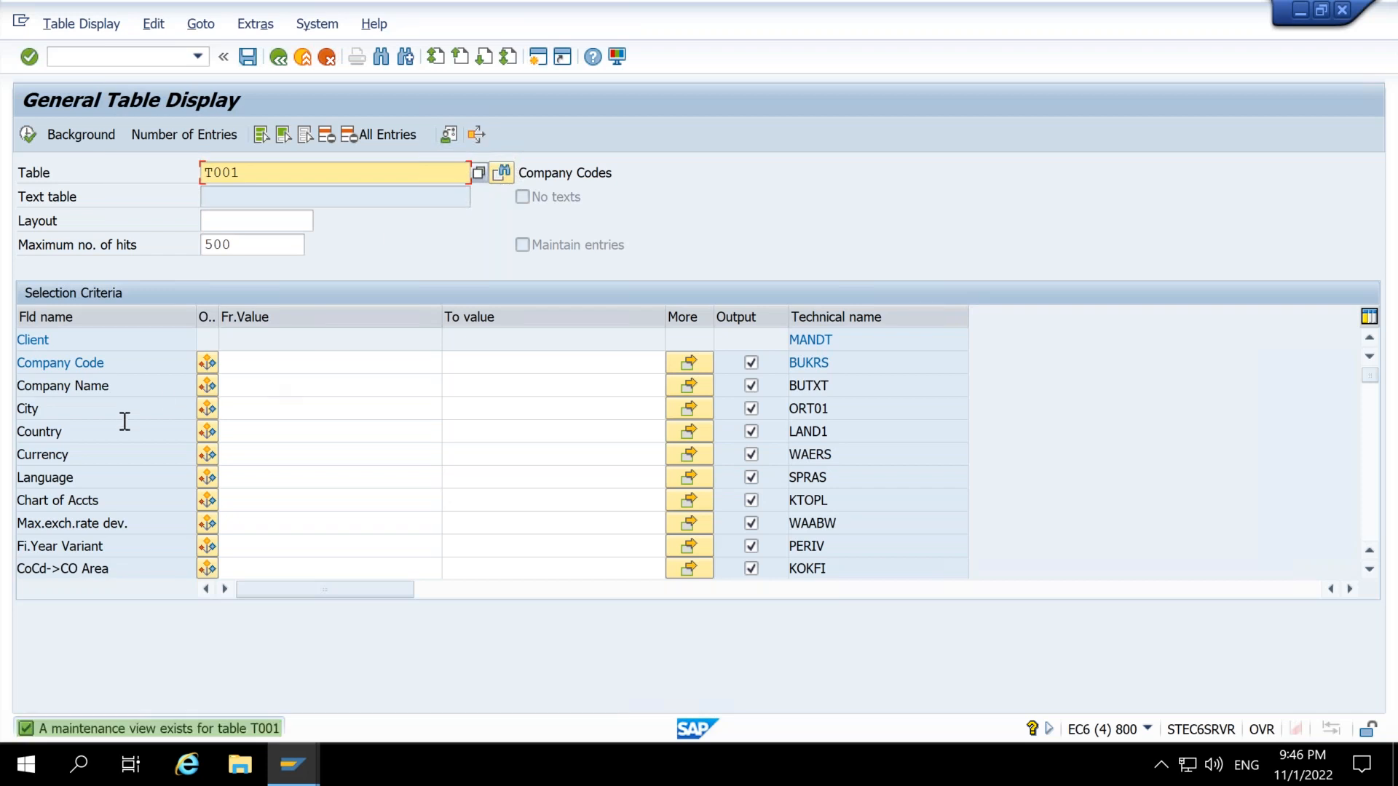
{"action": "left_click", "coordinate": [138, 420]}
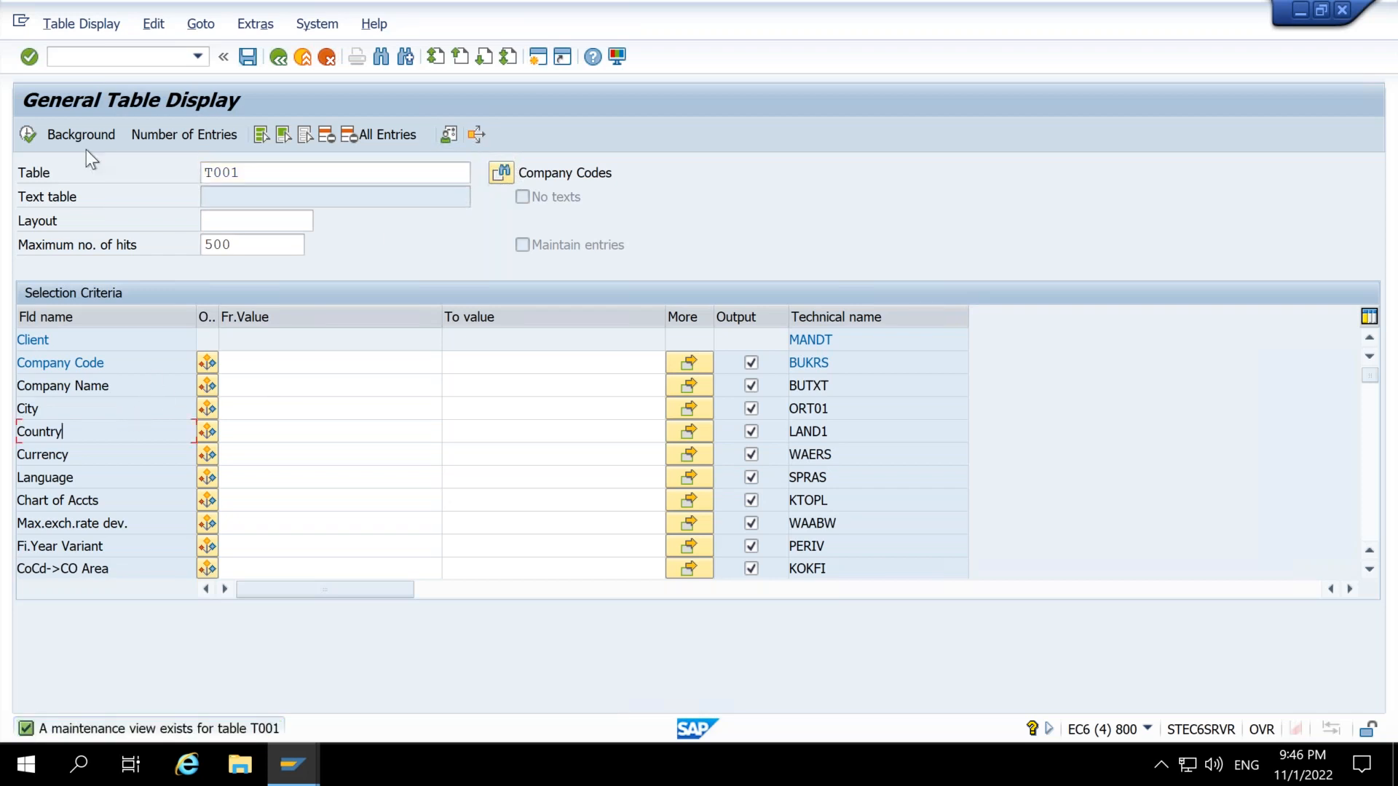
{"action": "left_click", "coordinate": [26, 130]}
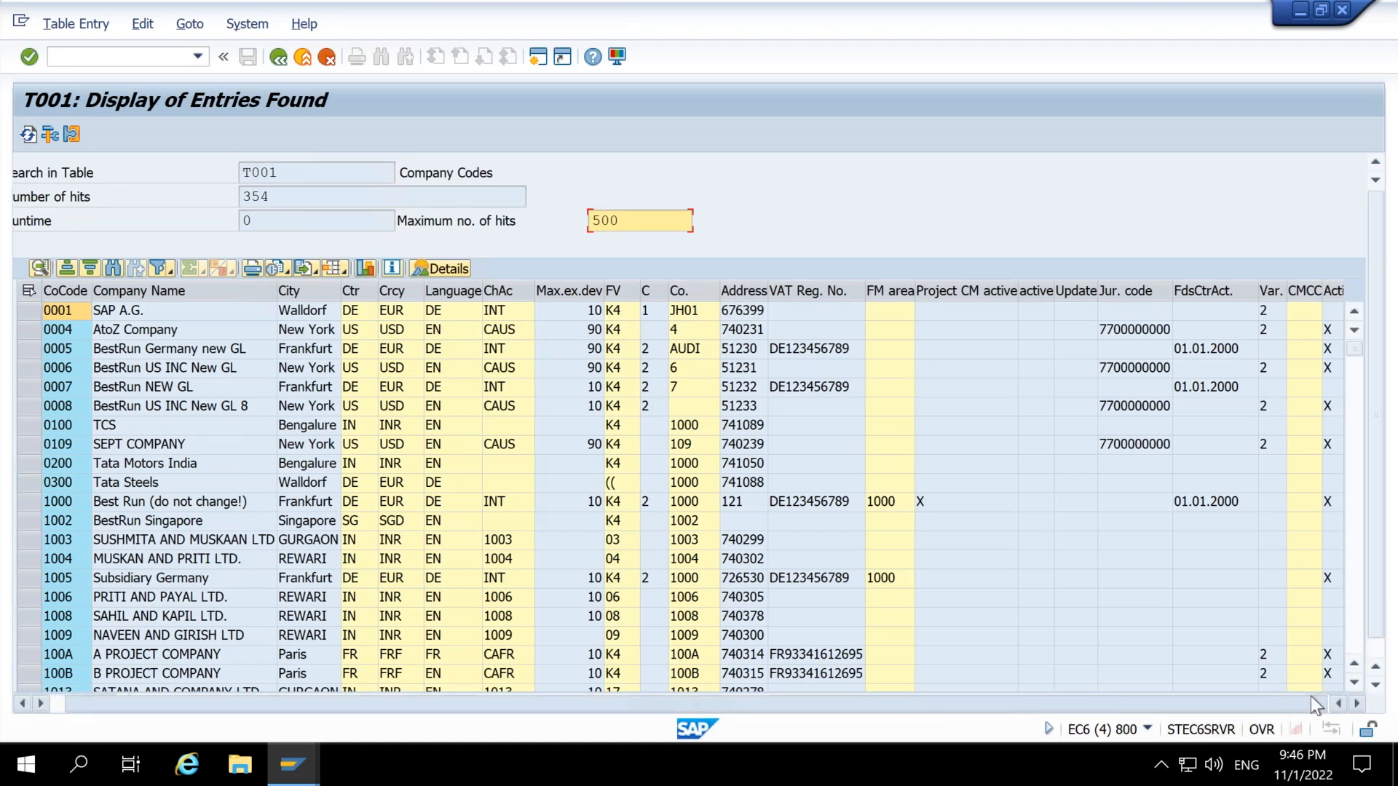
Step: Check table T001L, search for tables matching T001*, and close the results without choosing a table
{"action": "key", "text": "F3"}
{"action": "type", "text": "L"}
{"action": "key", "text": "Return"}
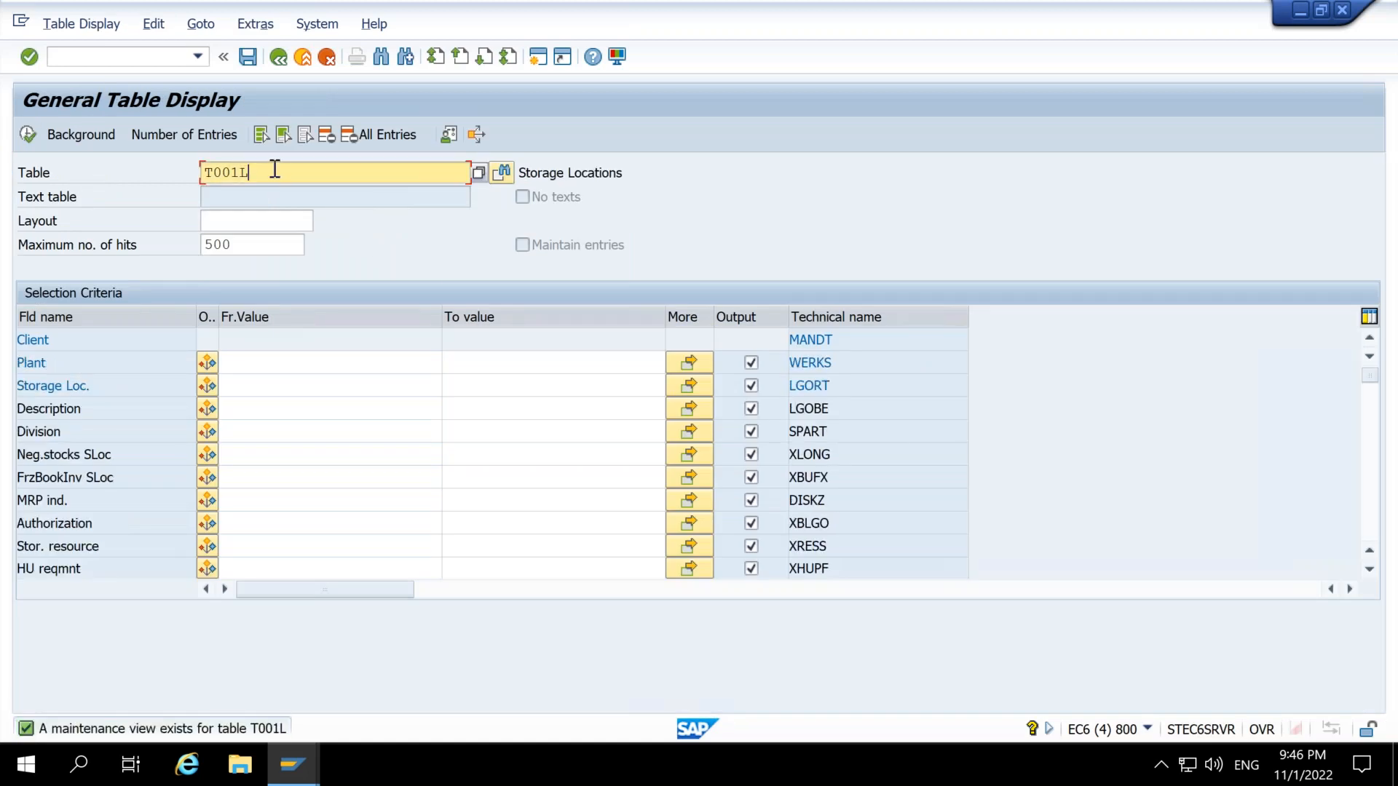
{"action": "key", "text": "BackSpace"}
{"action": "type", "text": "*"}
{"action": "key", "text": "Return"}
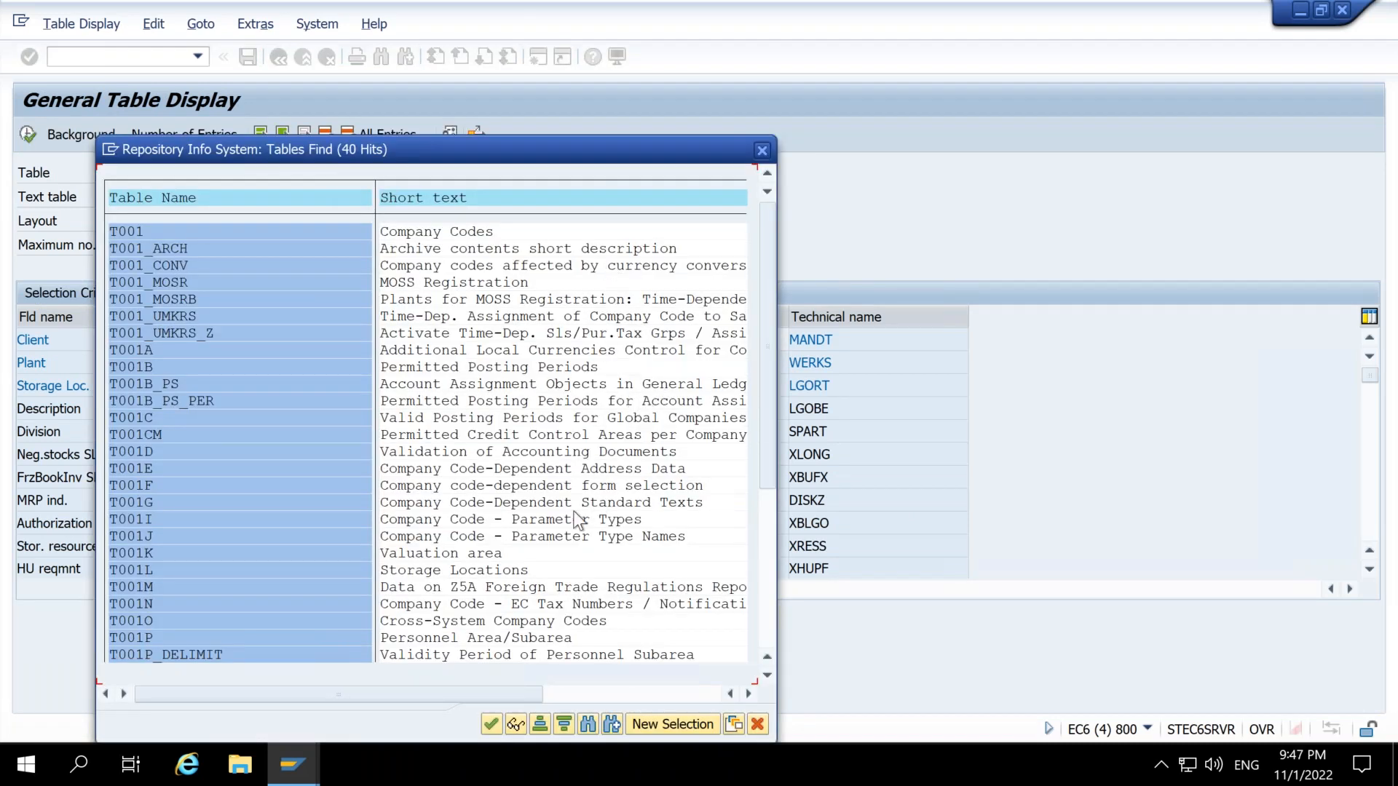
{"action": "left_click_drag", "start_coordinate": [765, 466], "coordinate": [772, 563]}
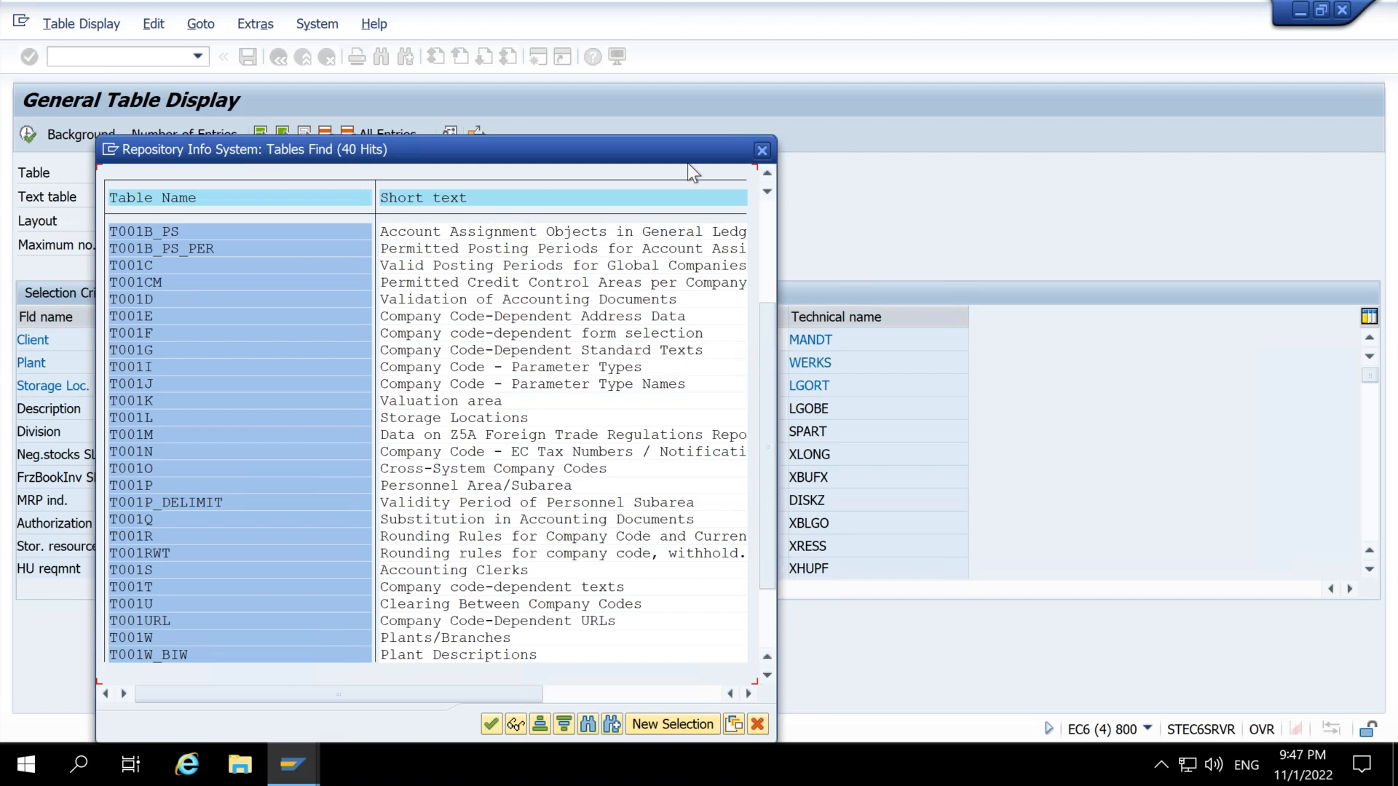
{"action": "left_click", "coordinate": [757, 147]}
Step: Go to transaction SPRO and display the SAP Customizing Implementation Guide
{"action": "left_click", "coordinate": [143, 56]}
{"action": "type", "text": "/nspro"}
{"action": "key", "text": "Return"}
{"action": "left_click", "coordinate": [112, 142]}
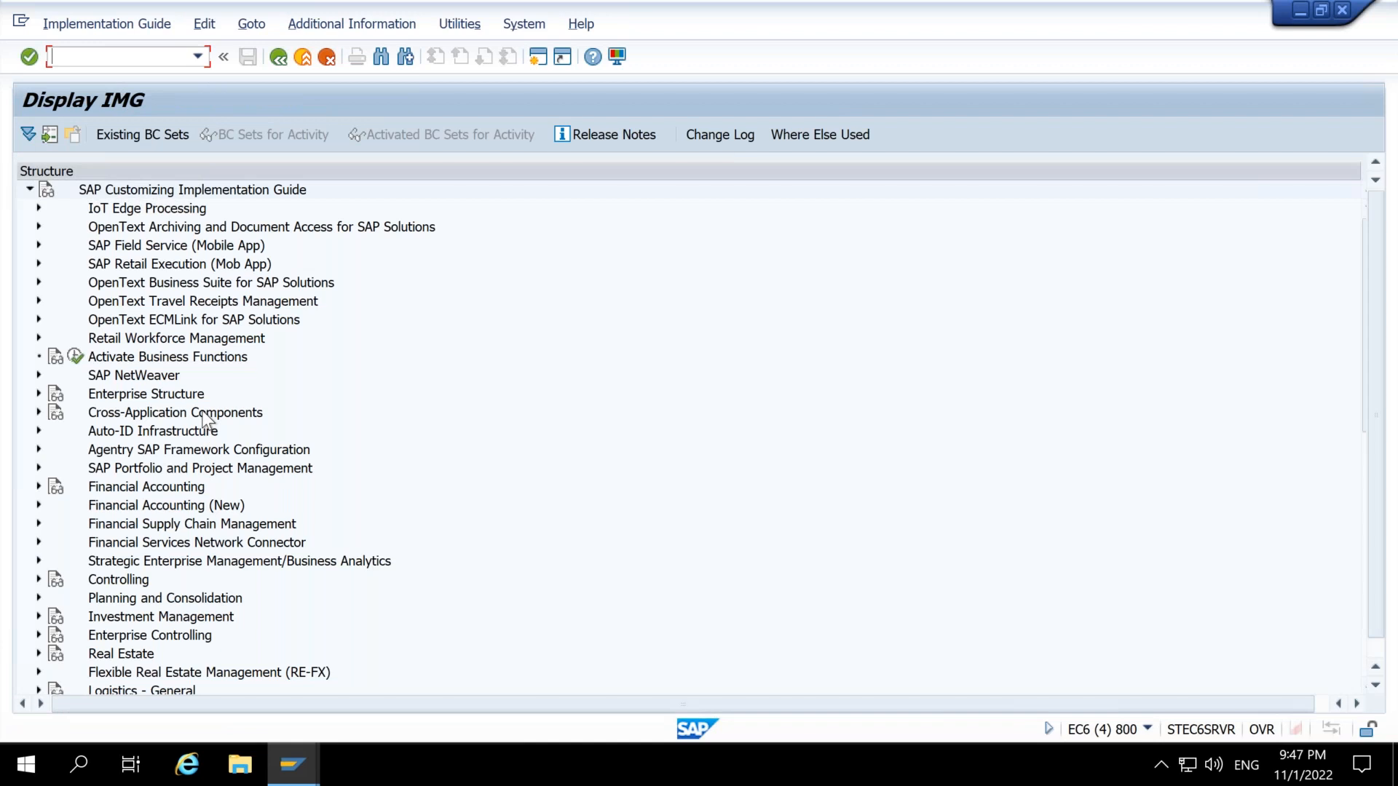
Step: Look through the Enterprise Structure assignment activities for Financial Accounting and Controlling
{"action": "left_click", "coordinate": [38, 393]}
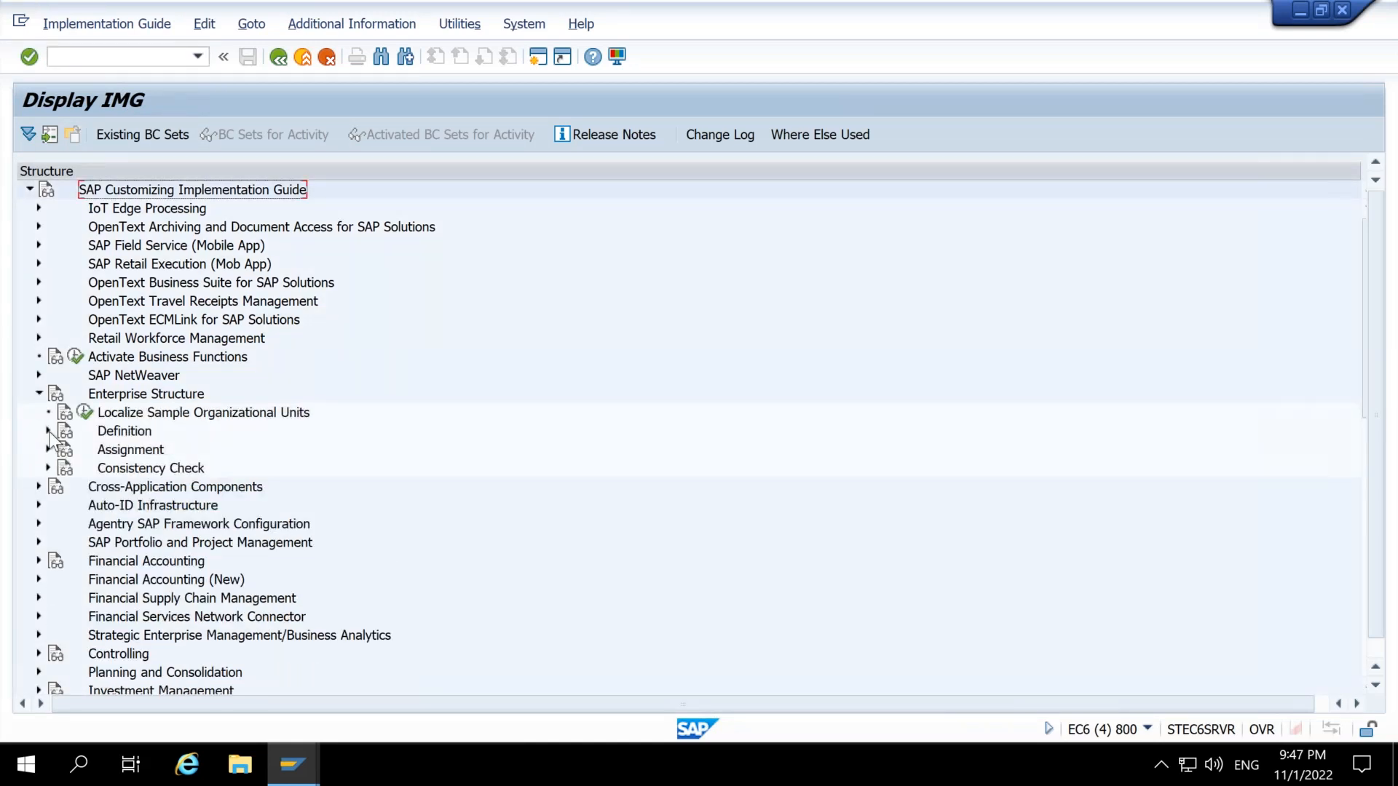
{"action": "left_click", "coordinate": [49, 449]}
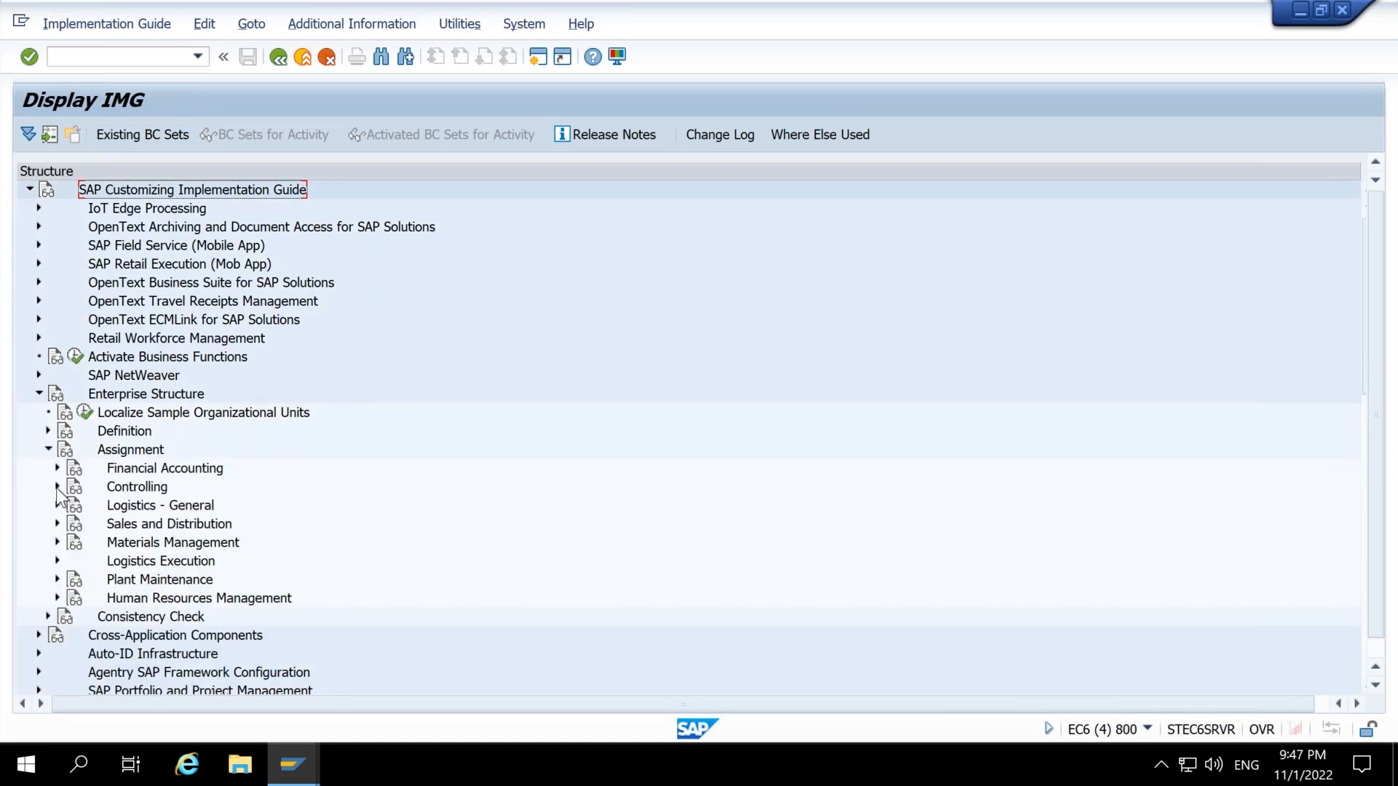
{"action": "left_click", "coordinate": [57, 468]}
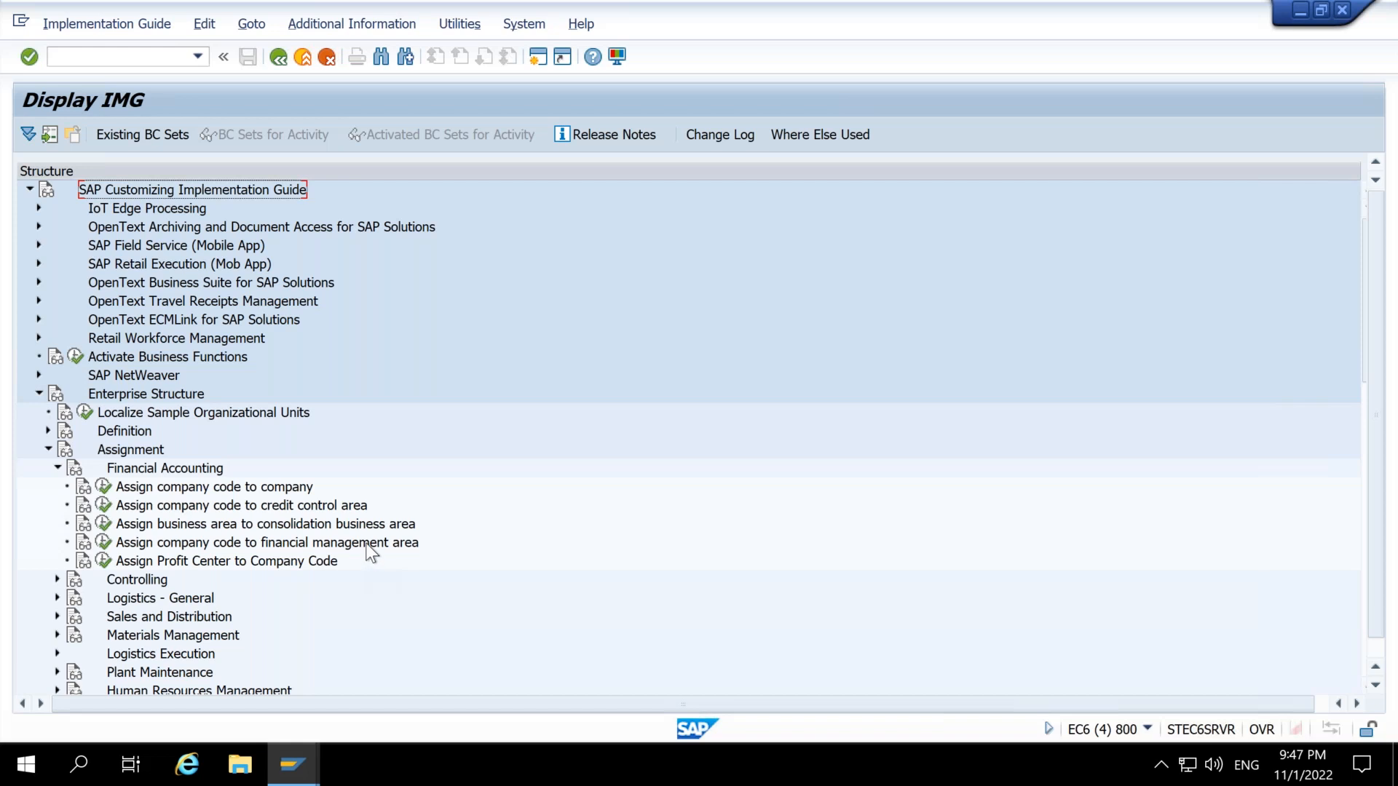
{"action": "left_click", "coordinate": [57, 468]}
{"action": "left_click", "coordinate": [57, 487]}
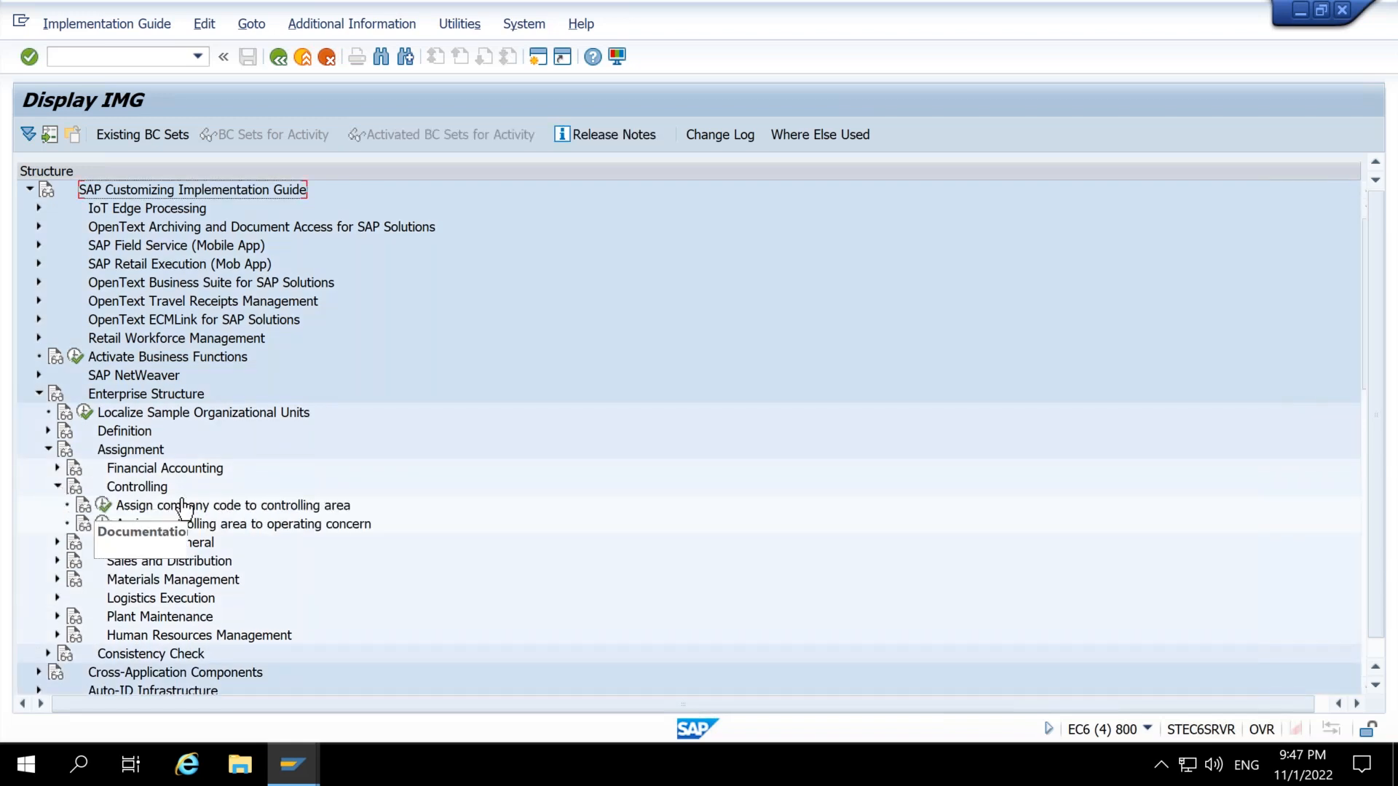
Step: Open the activity for assigning company codes to controlling areas and display the company codes assigned to controlling area 2000
{"action": "left_click", "coordinate": [104, 505]}
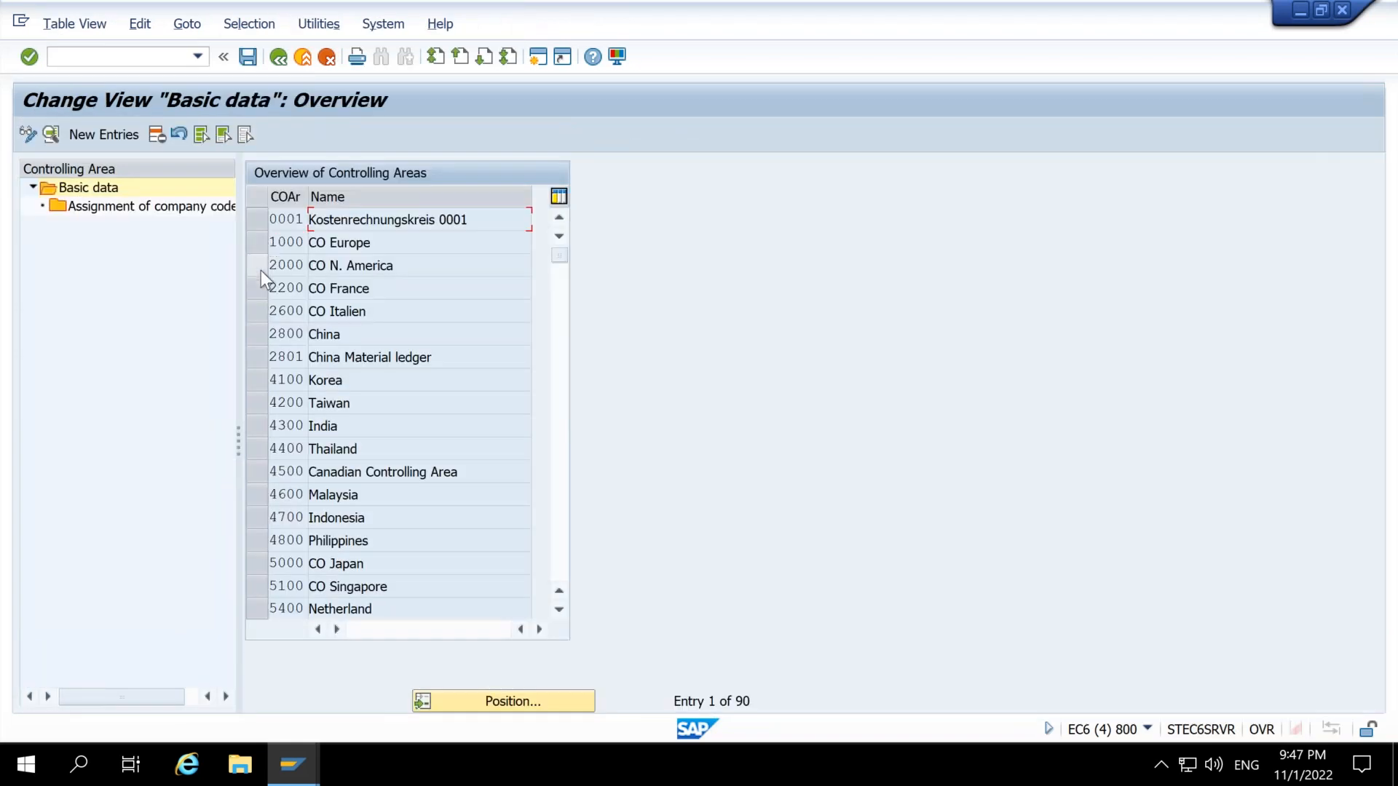
{"action": "left_click", "coordinate": [260, 269]}
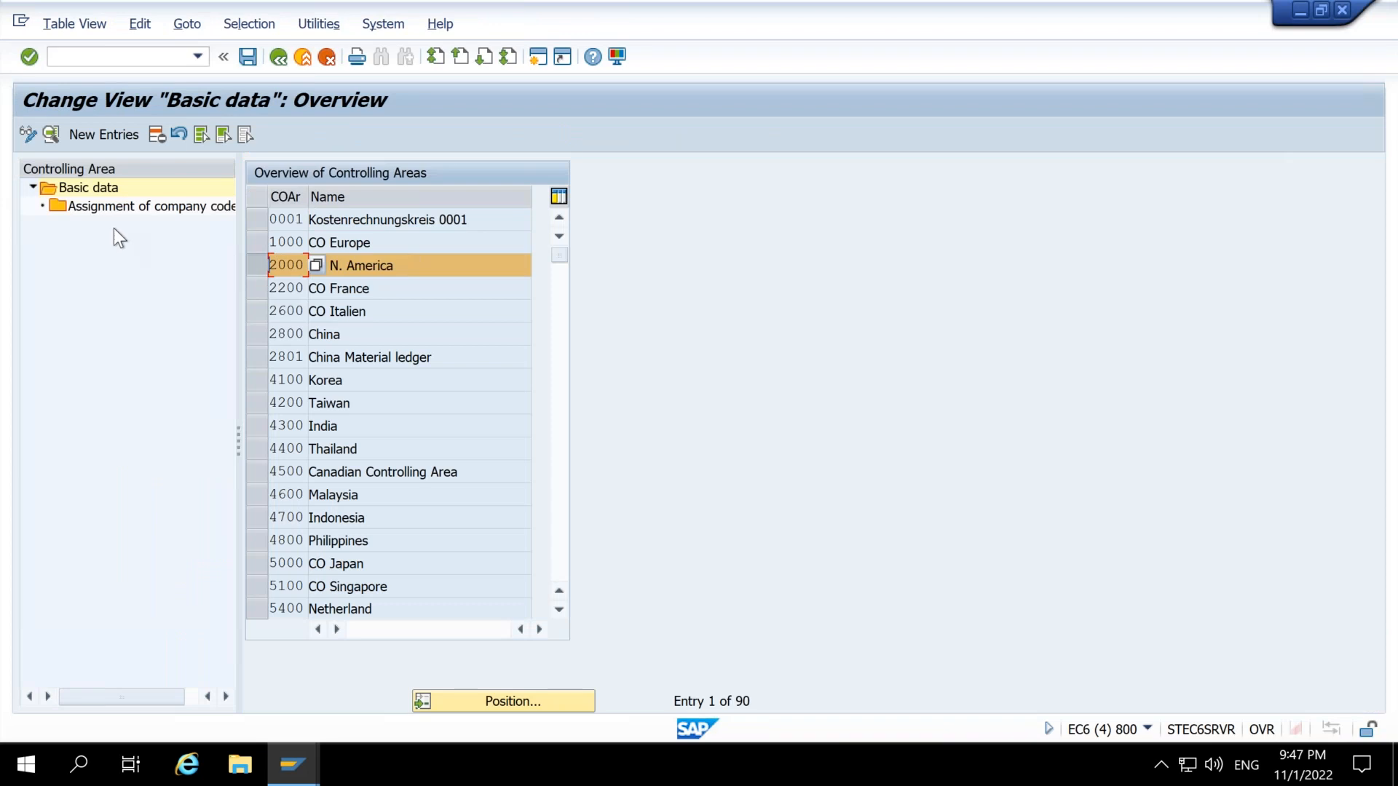
{"action": "double_click", "coordinate": [99, 208]}
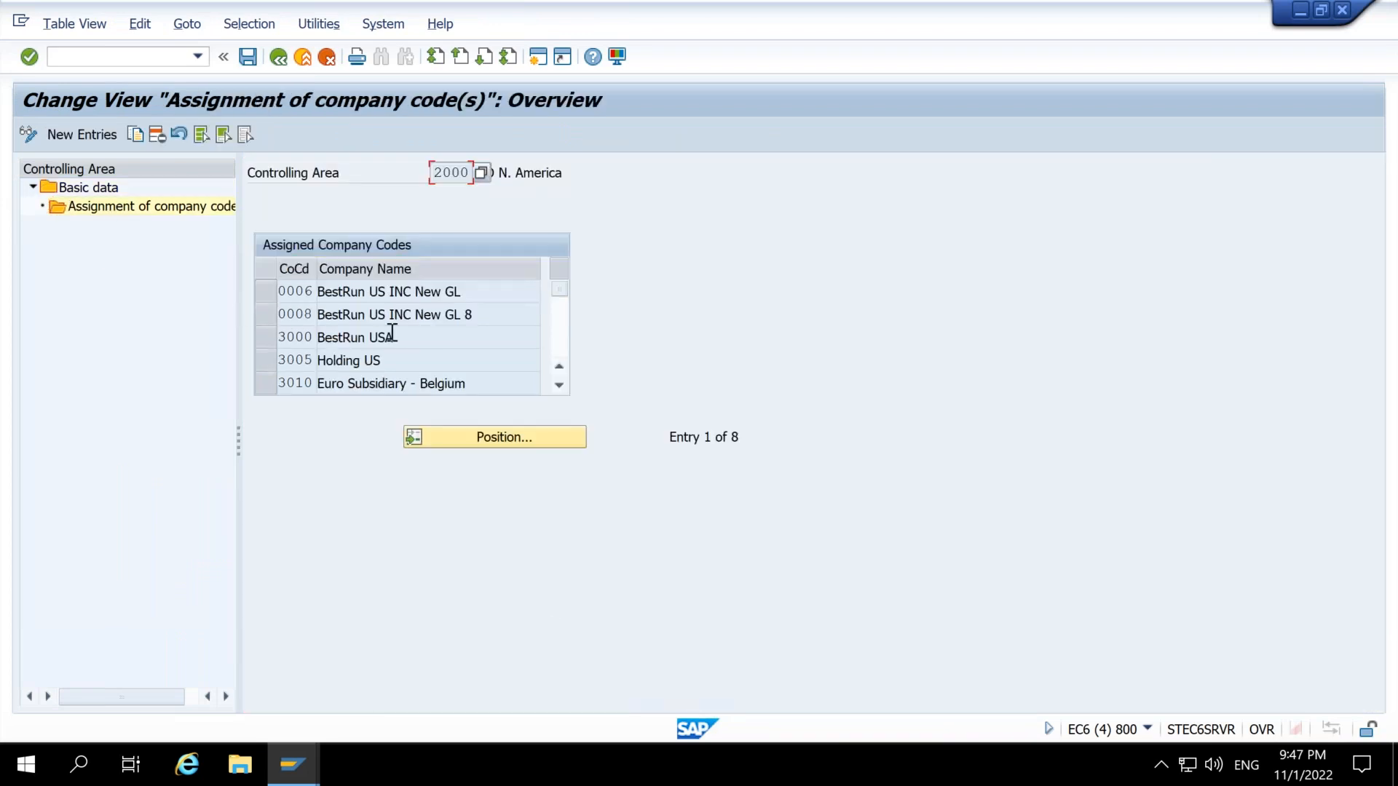
Step: Return to the Project Builder and set the company code of the 250MW solar power project to 3000
{"action": "left_click_drag", "start_coordinate": [397, 337], "coordinate": [297, 341]}
{"action": "left_click", "coordinate": [301, 772]}
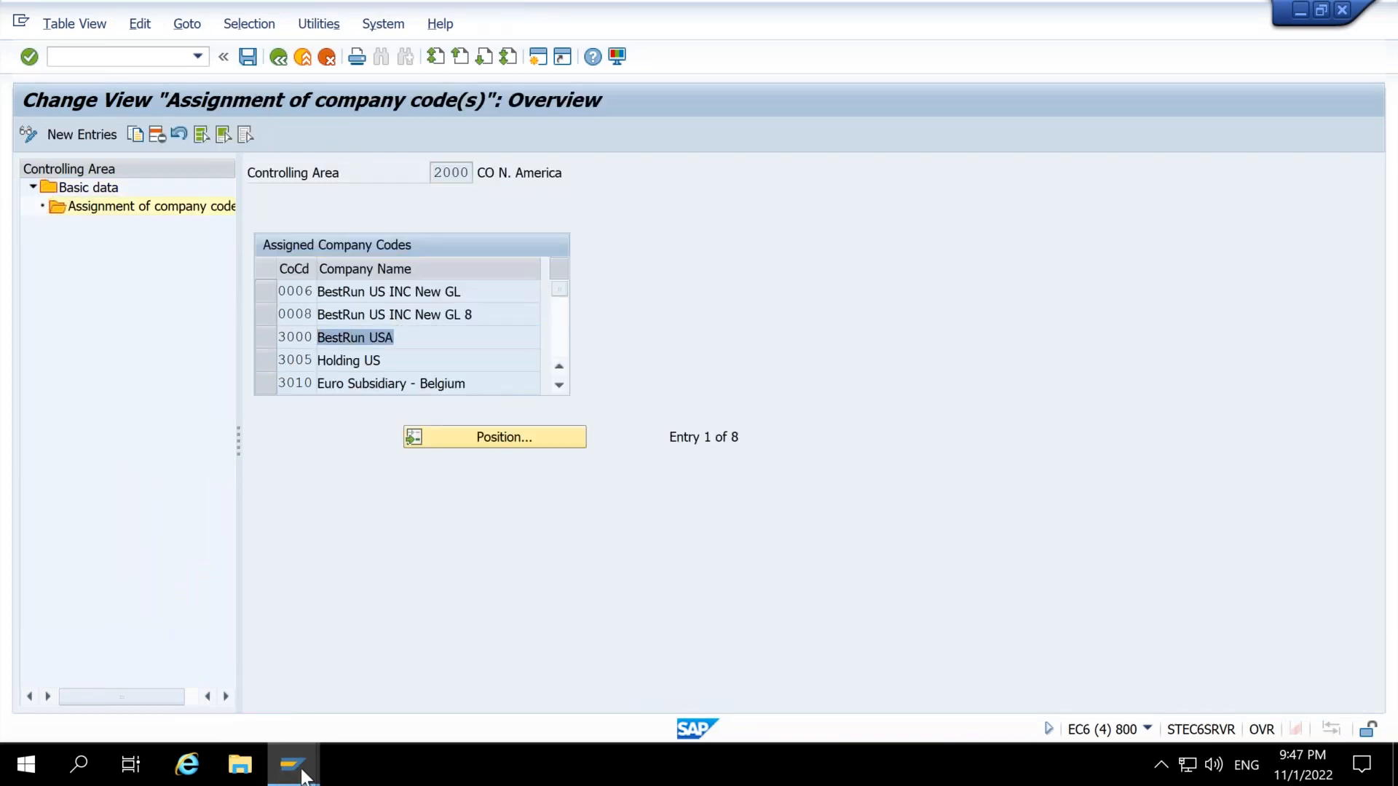
{"action": "left_click", "coordinate": [233, 663]}
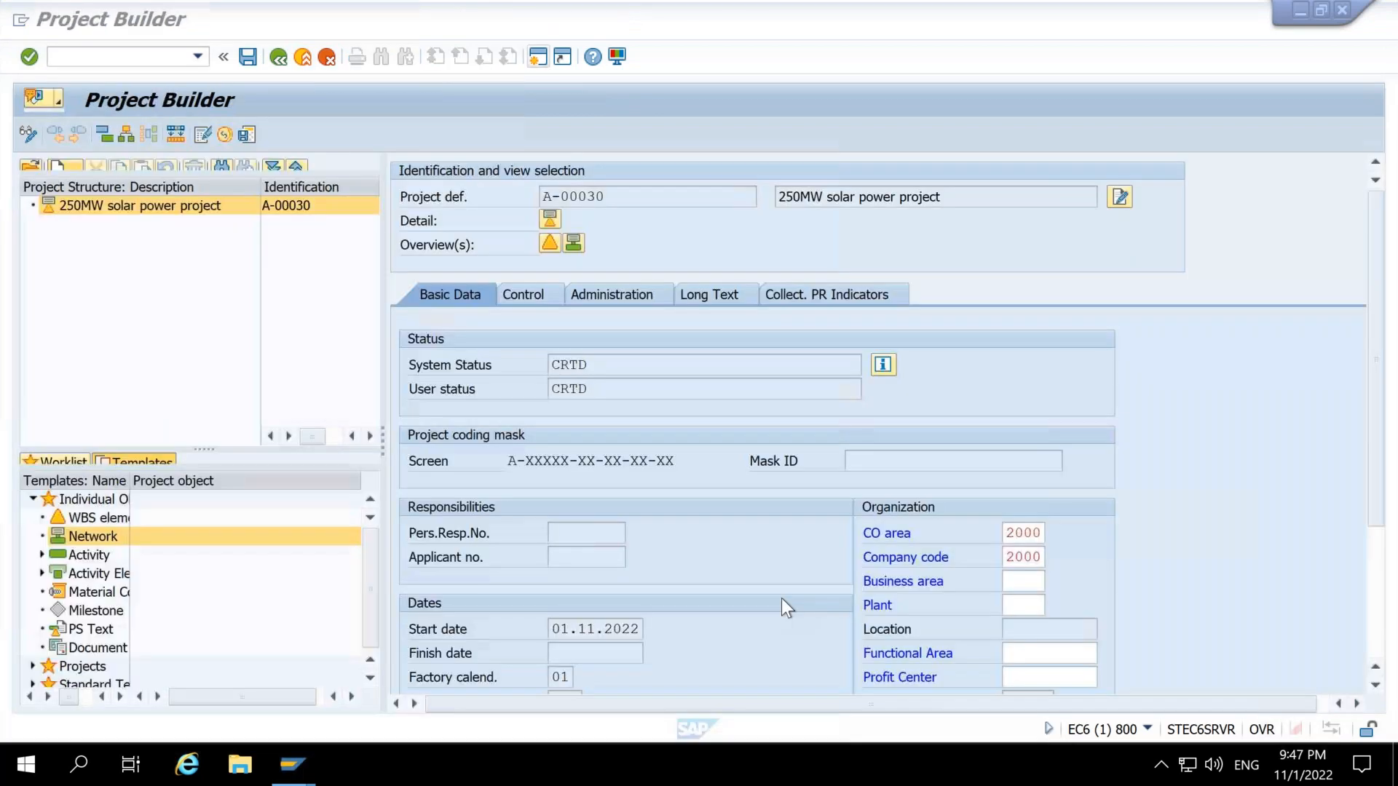
{"action": "left_click", "coordinate": [1034, 557]}
{"action": "key", "text": "Return"}
{"action": "type", "text": "2"}
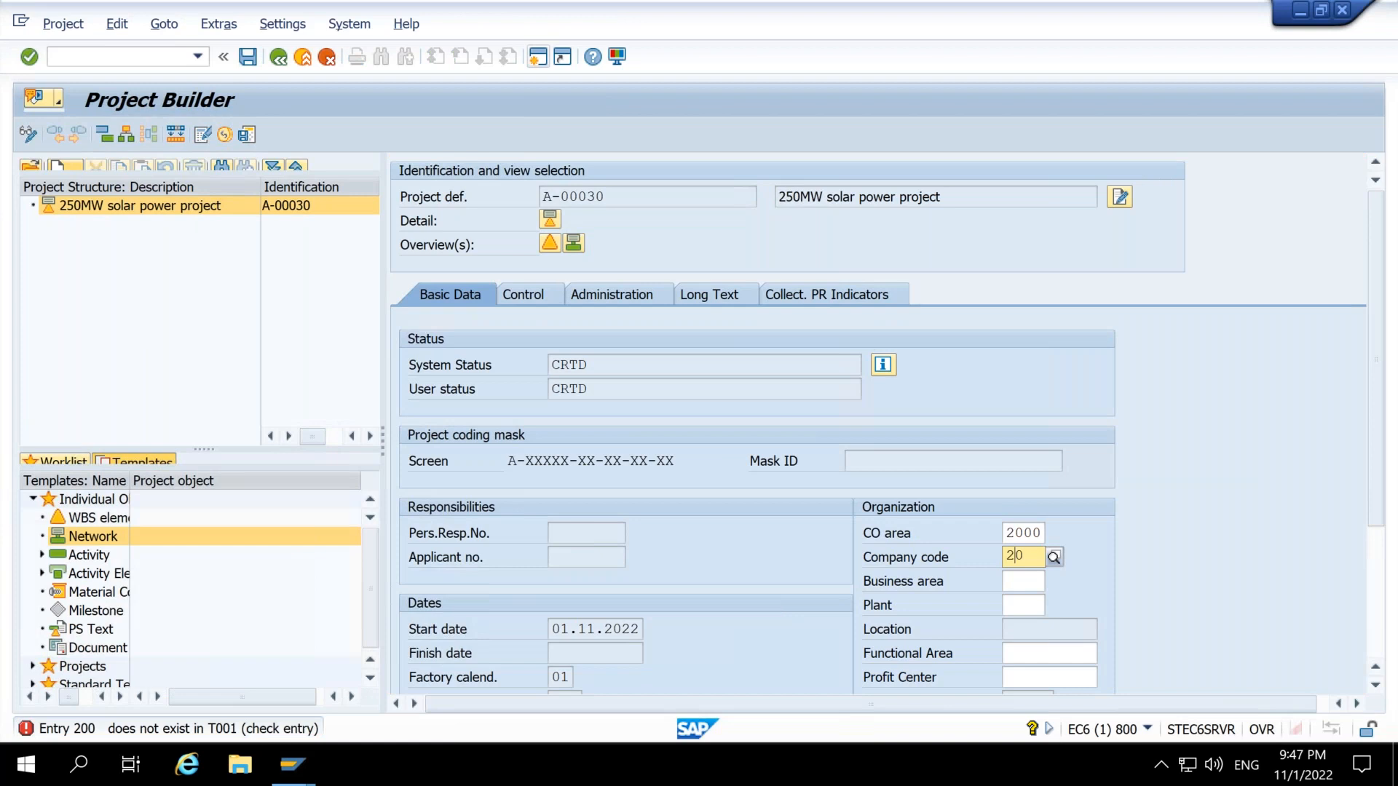
{"action": "key", "text": "BackSpace"}
{"action": "type", "text": "3000"}
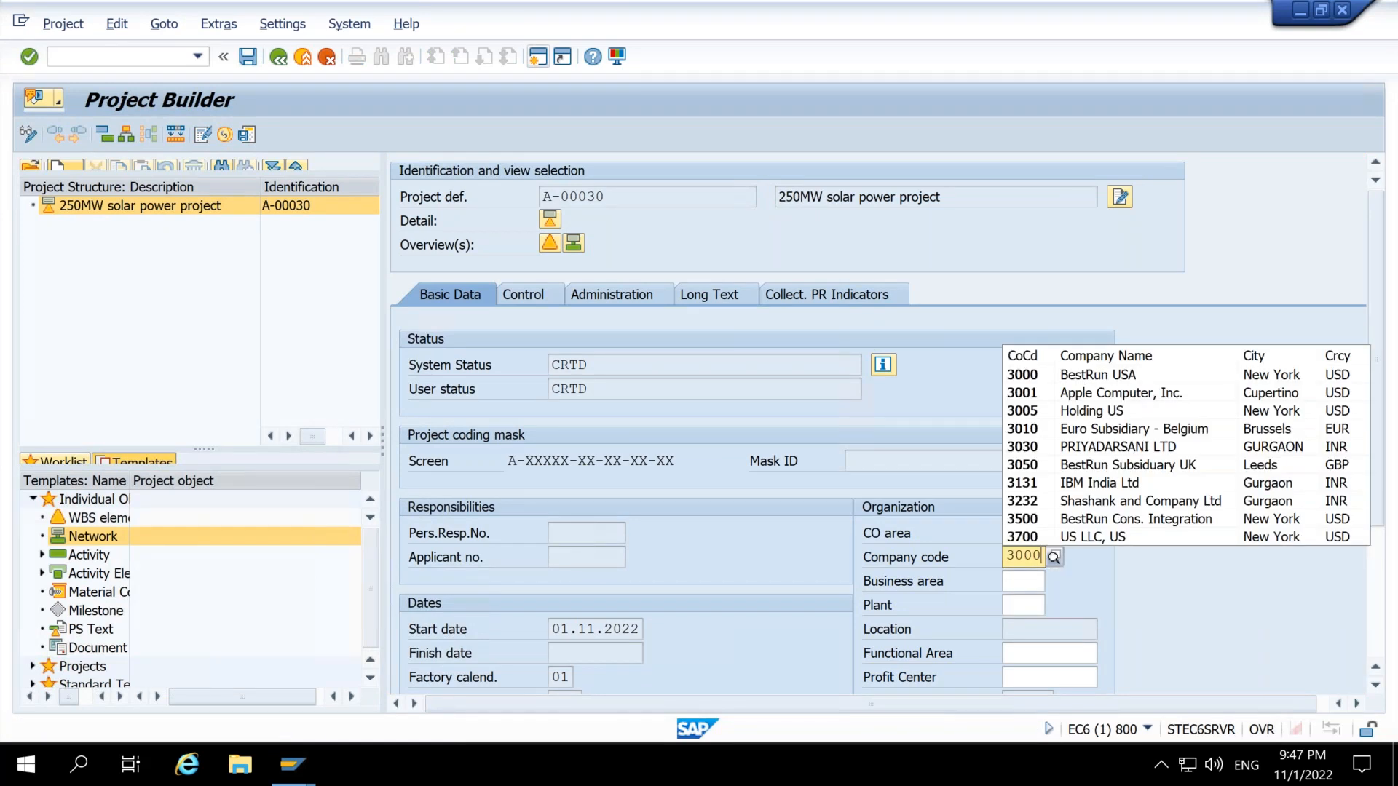
{"action": "key", "text": "Return"}
{"action": "scroll", "coordinate": [1127, 530], "scroll_direction": "down", "scroll_amount": 1}
{"action": "scroll", "coordinate": [1128, 529], "scroll_direction": "down", "scroll_amount": 1}
{"action": "scroll", "coordinate": [1130, 509], "scroll_direction": "up", "scroll_amount": 2}
Step: In the WBS element overview, enter level 1 element A-00030 with the description 250MW solar power project
{"action": "left_click", "coordinate": [551, 245]}
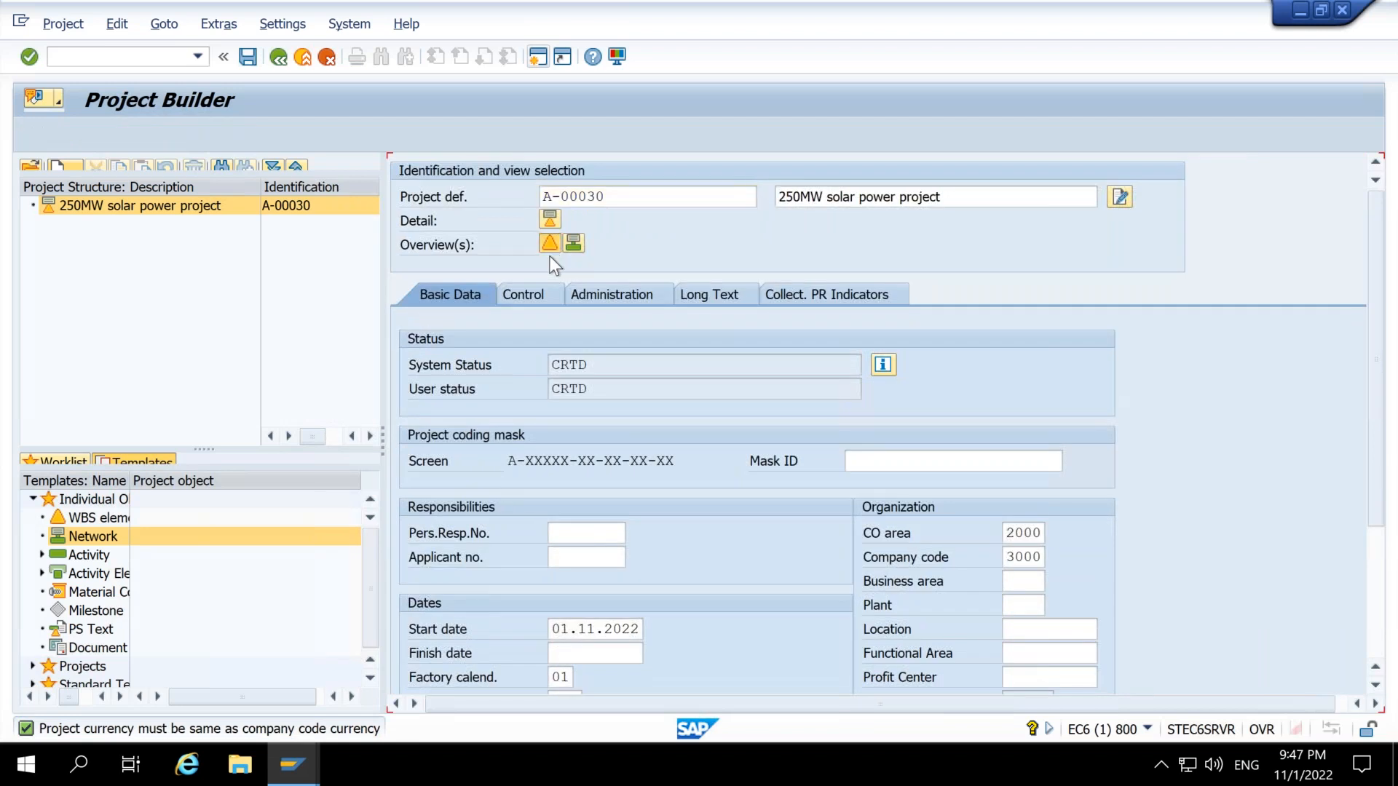
{"action": "left_click_drag", "start_coordinate": [653, 204], "coordinate": [533, 200]}
{"action": "key", "text": "ctrl+c"}
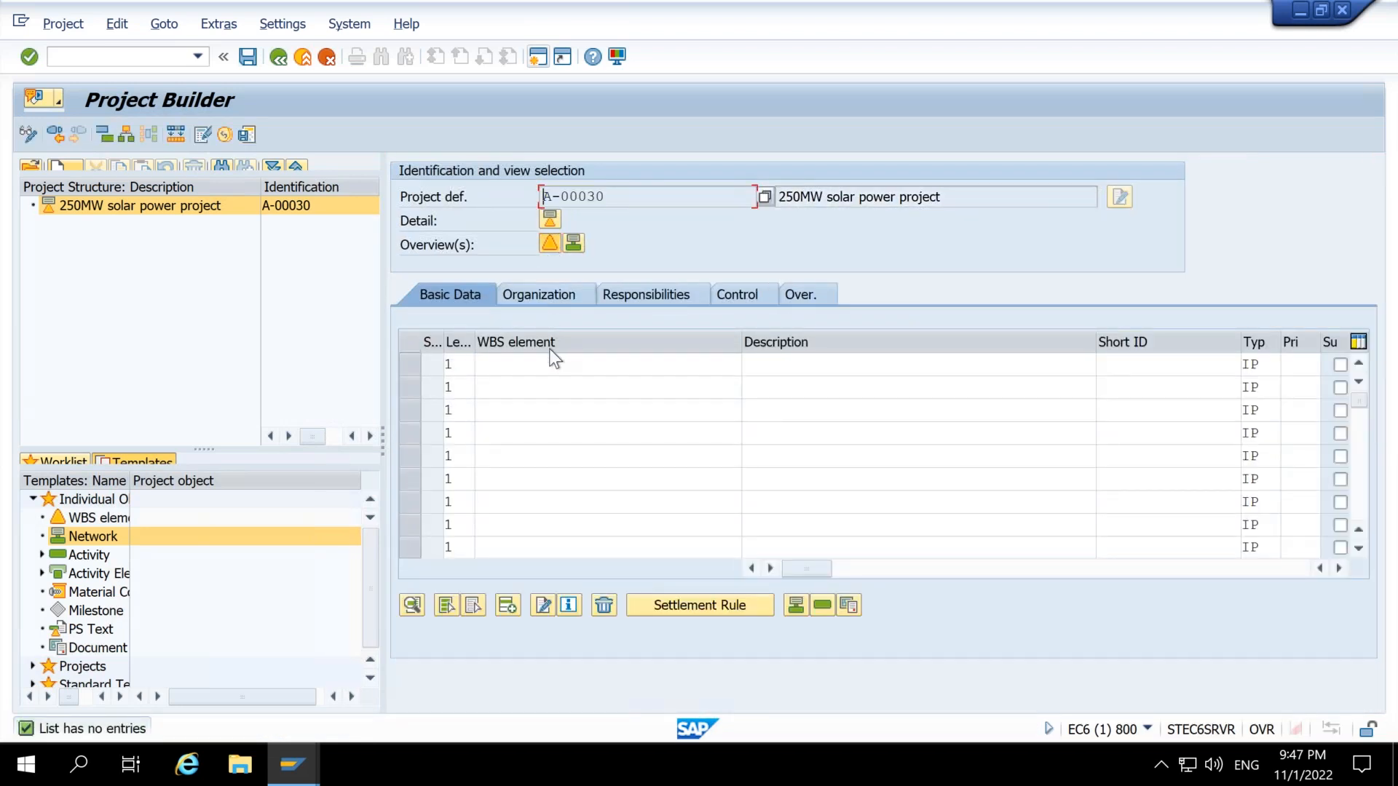
{"action": "left_click", "coordinate": [552, 360]}
{"action": "key", "text": "ctrl+v"}
{"action": "left_click_drag", "start_coordinate": [954, 194], "coordinate": [738, 211]}
{"action": "key", "text": "ctrl+c"}
{"action": "left_click", "coordinate": [808, 364]}
{"action": "key", "text": "ctrl+v"}
Step: Add level 2 WBS element A-00030-01 with the description Execution
{"action": "left_click", "coordinate": [473, 387]}
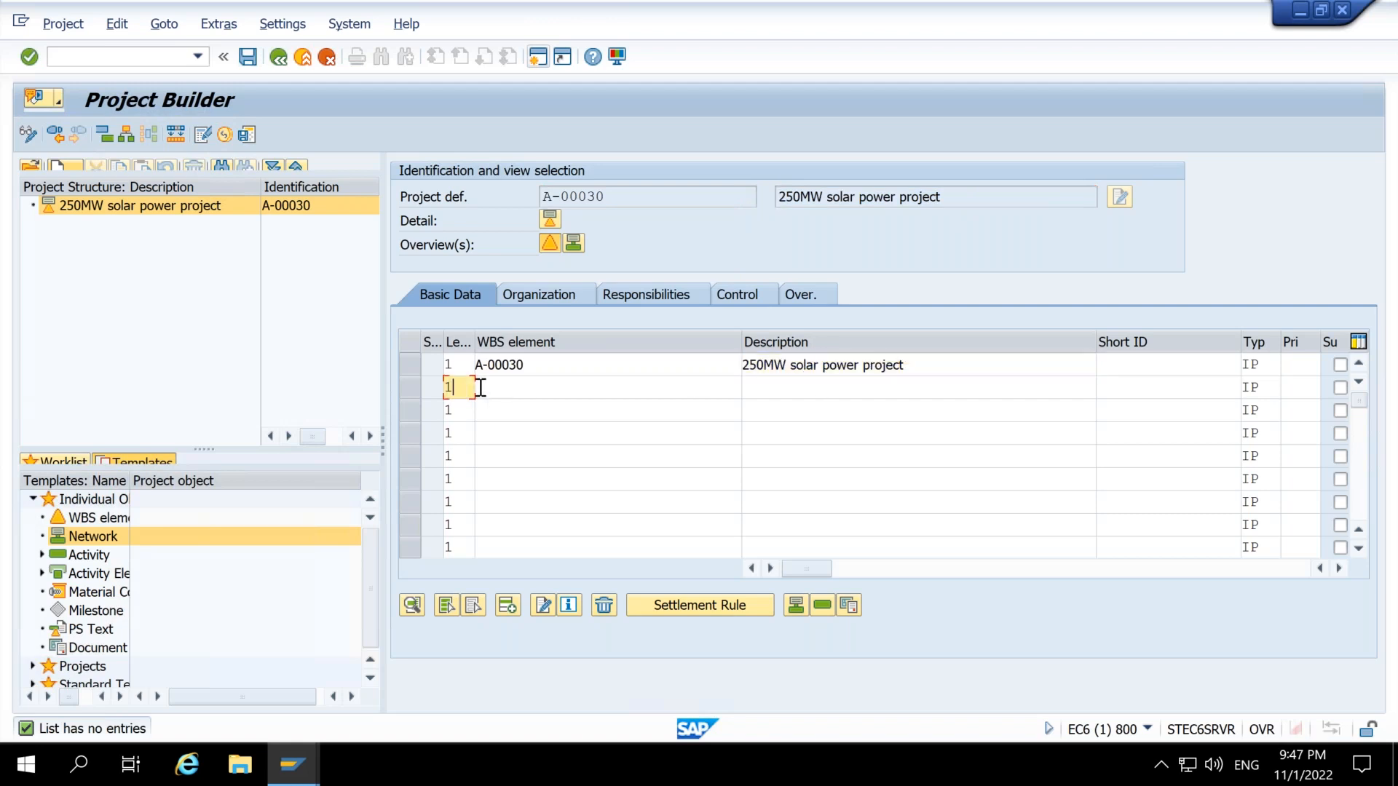
{"action": "key", "text": "BackSpace"}
{"action": "type", "text": "2"}
{"action": "key", "text": "Tab"}
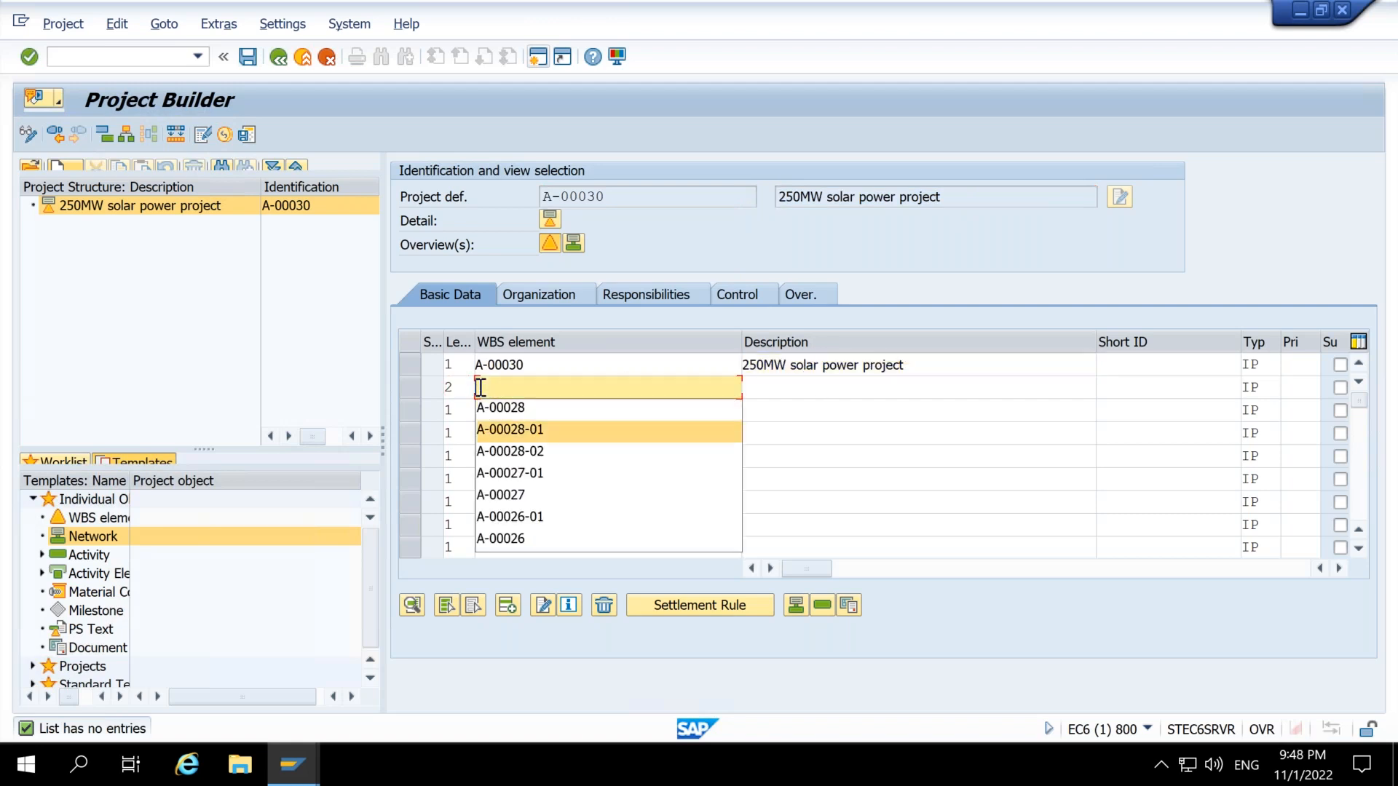
{"action": "left_click_drag", "start_coordinate": [531, 373], "coordinate": [455, 385]}
{"action": "key", "text": "ctrl+c"}
{"action": "left_click", "coordinate": [501, 392]}
{"action": "key", "text": "ctrl+v"}
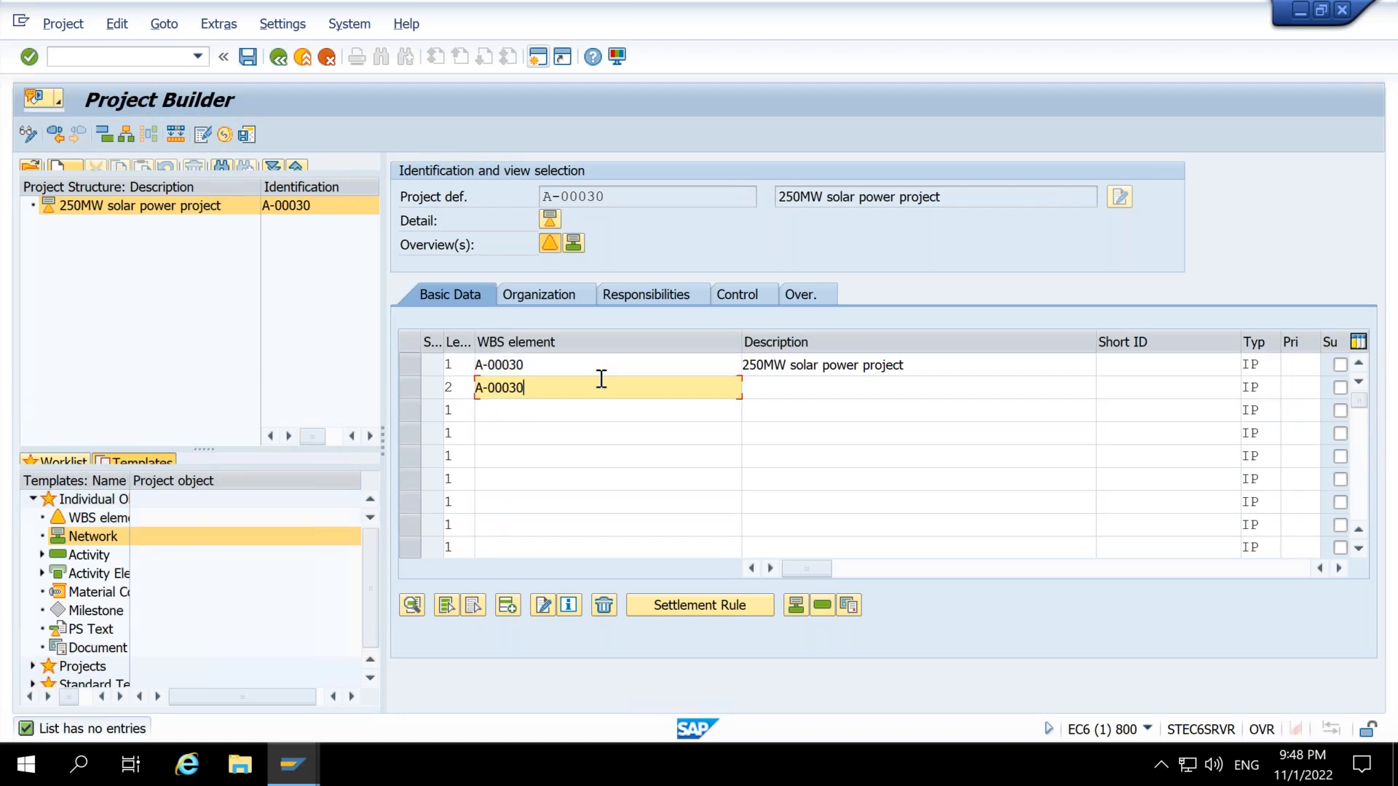
{"action": "type", "text": "-01"}
{"action": "key", "text": "Tab"}
{"action": "key", "text": "Down"}
{"action": "key", "text": "Down"}
{"action": "key", "text": "Down"}
{"action": "key", "text": "Down"}
{"action": "key", "text": "Down"}
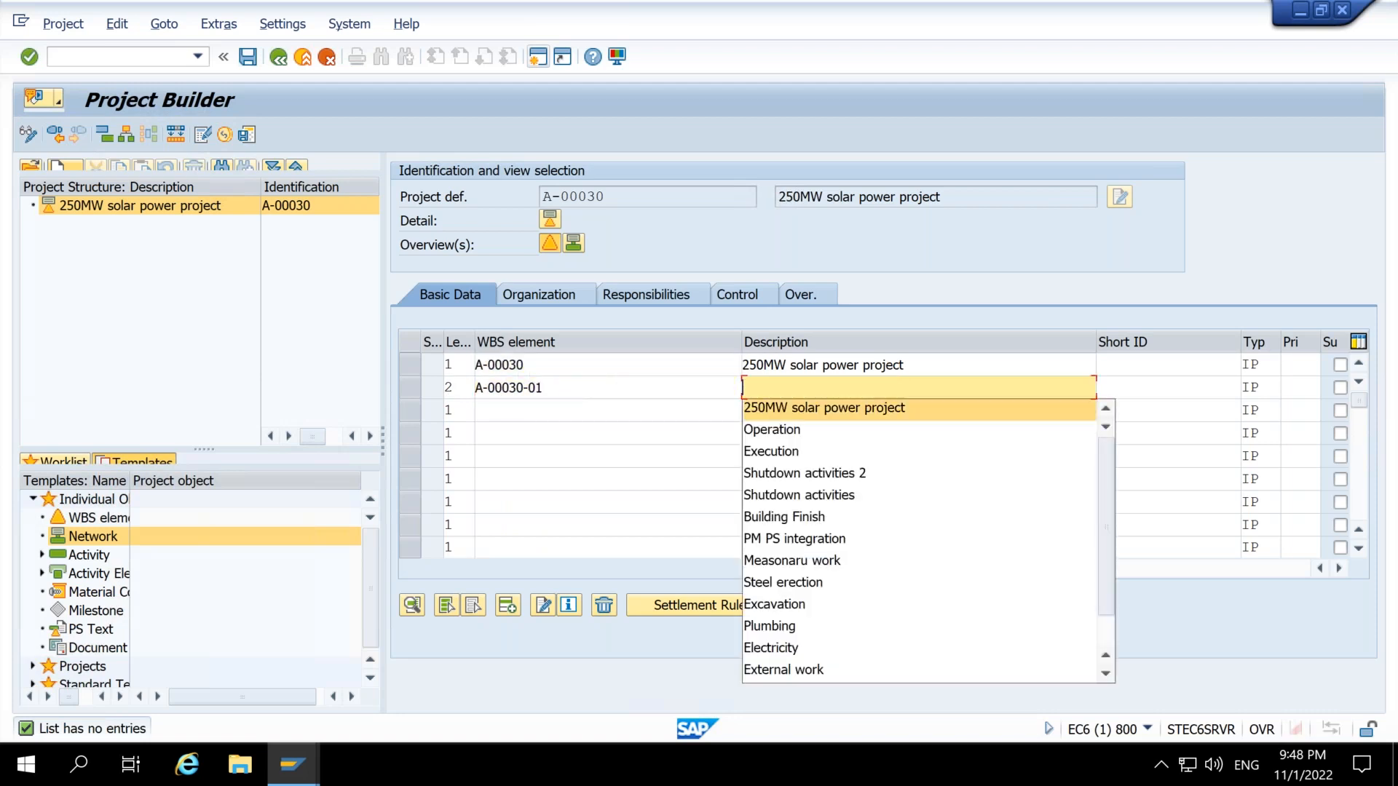
{"action": "key", "text": "Up"}
{"action": "key", "text": "Return"}
Step: Add WBS element A-00030-02 at level 3 with the description Operation and confirm the entries
{"action": "key", "text": "Down"}
{"action": "key", "text": "Down"}
{"action": "key", "text": "Down"}
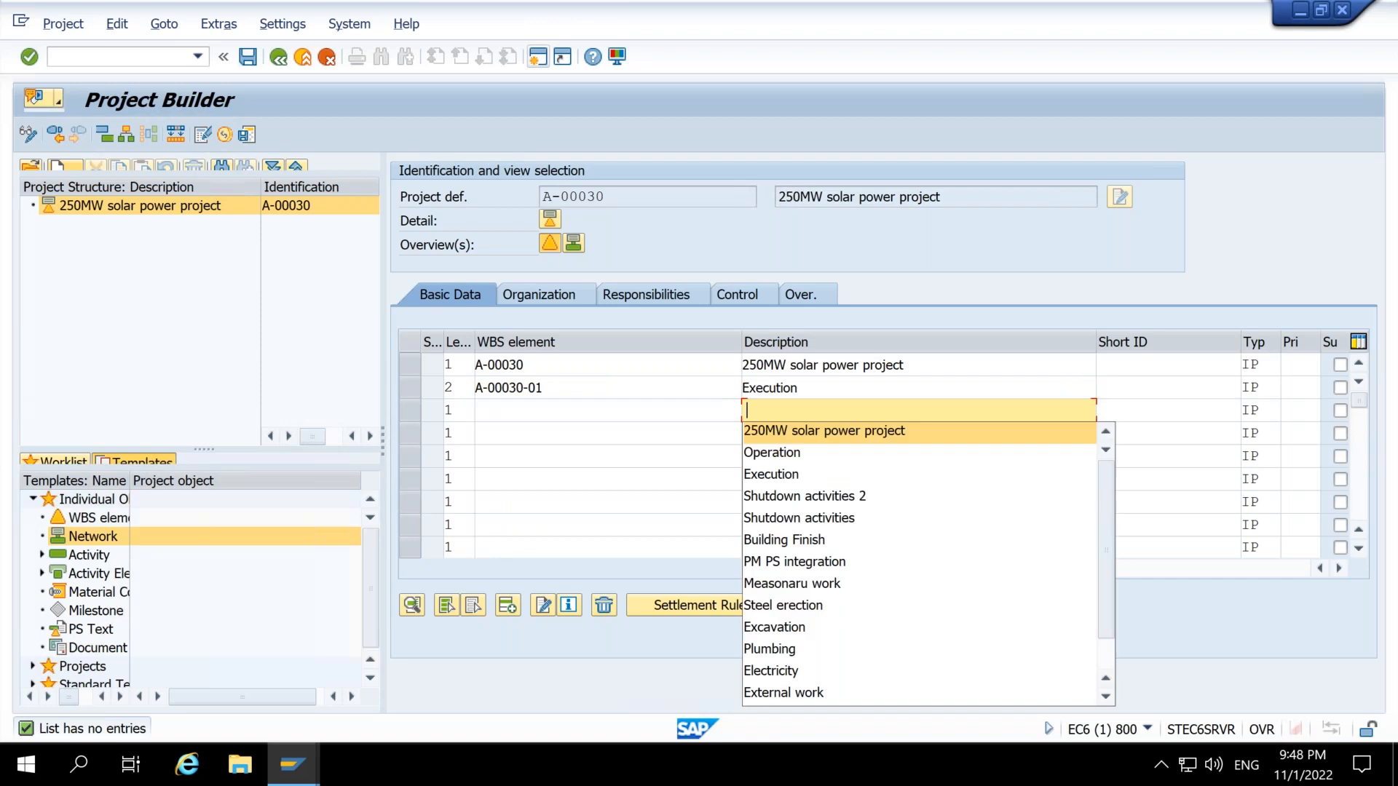
{"action": "key", "text": "Return"}
{"action": "key", "text": "shift+Tab"}
{"action": "key", "text": "shift+Tab"}
{"action": "key", "text": "BackSpace"}
{"action": "type", "text": "3"}
{"action": "key", "text": "Tab"}
{"action": "key", "text": "Down"}
{"action": "key", "text": "Down"}
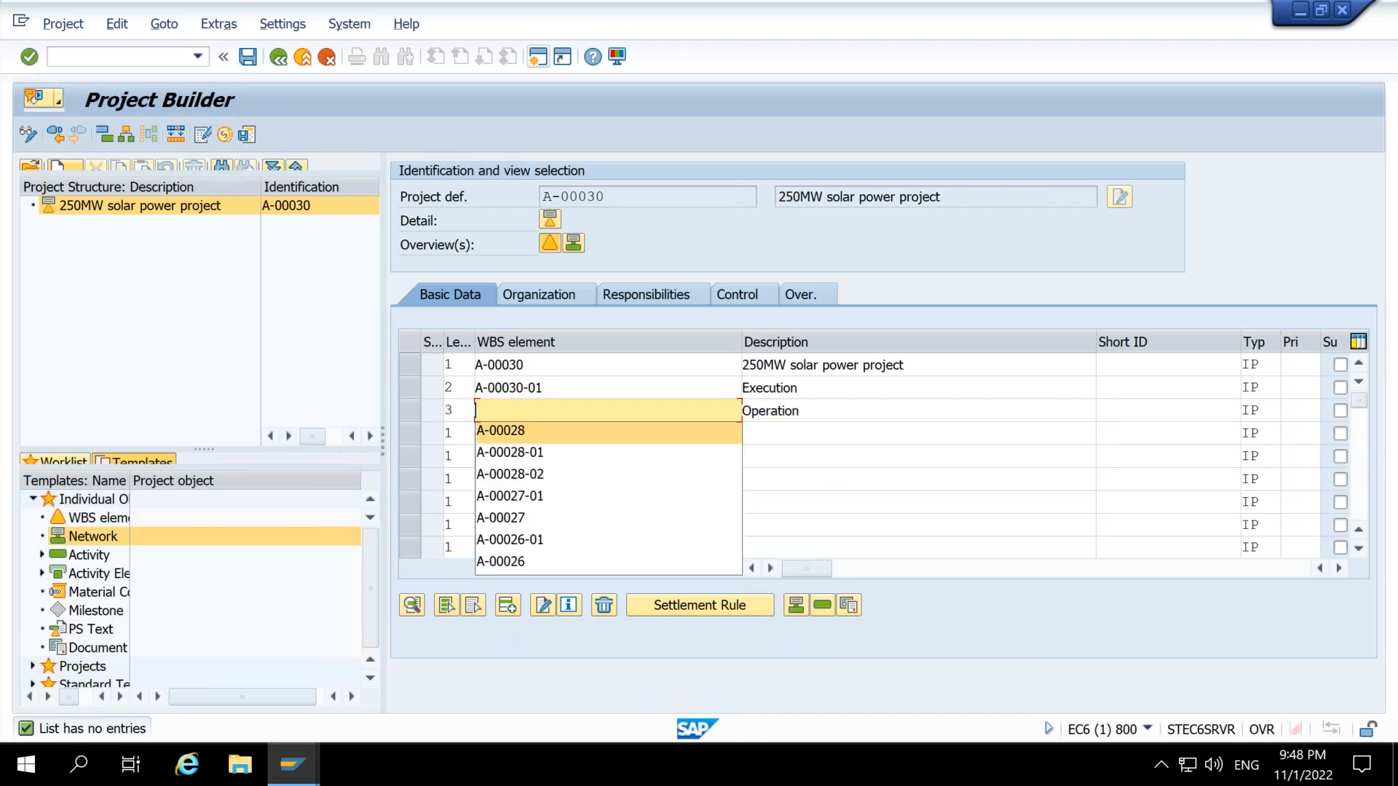
{"action": "type", "text": "A-00030-02"}
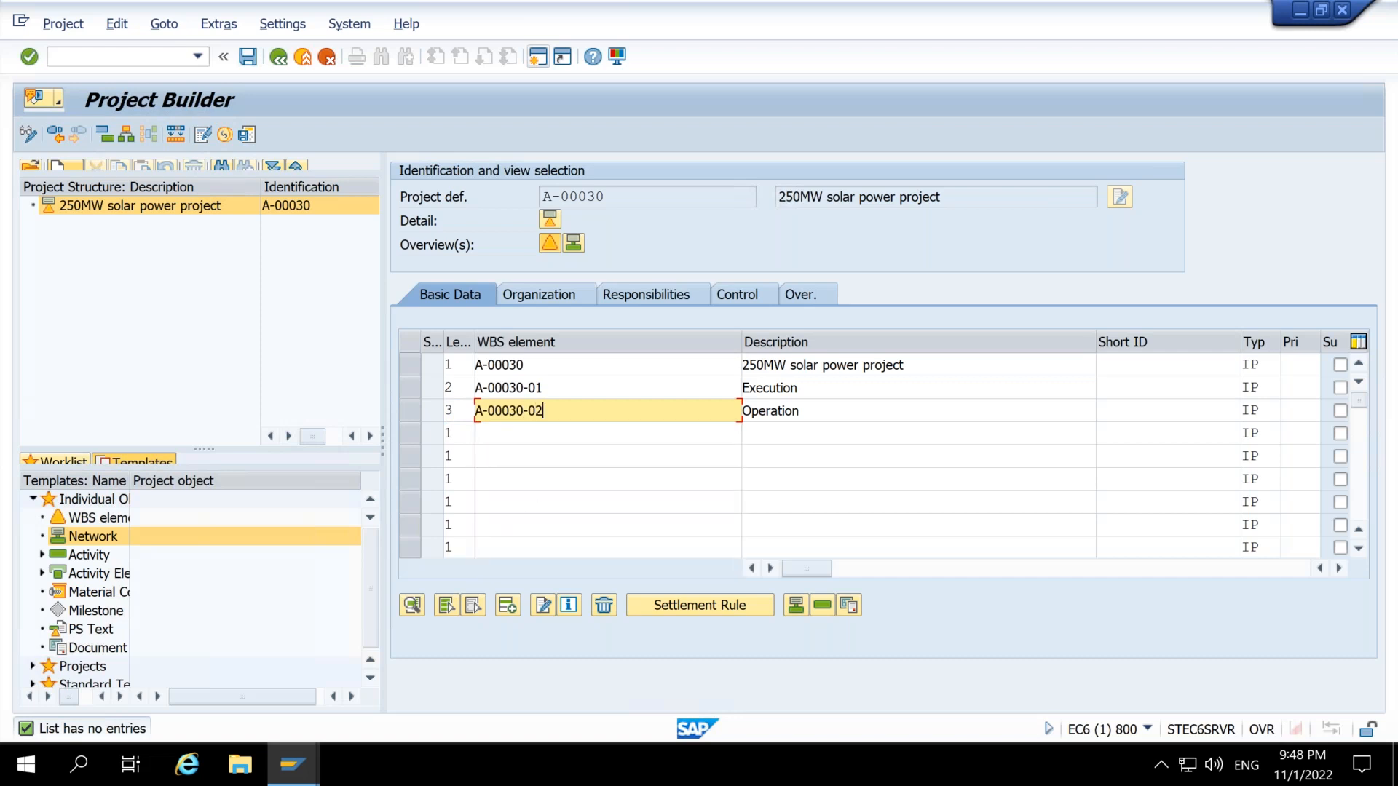
{"action": "key", "text": "Return"}
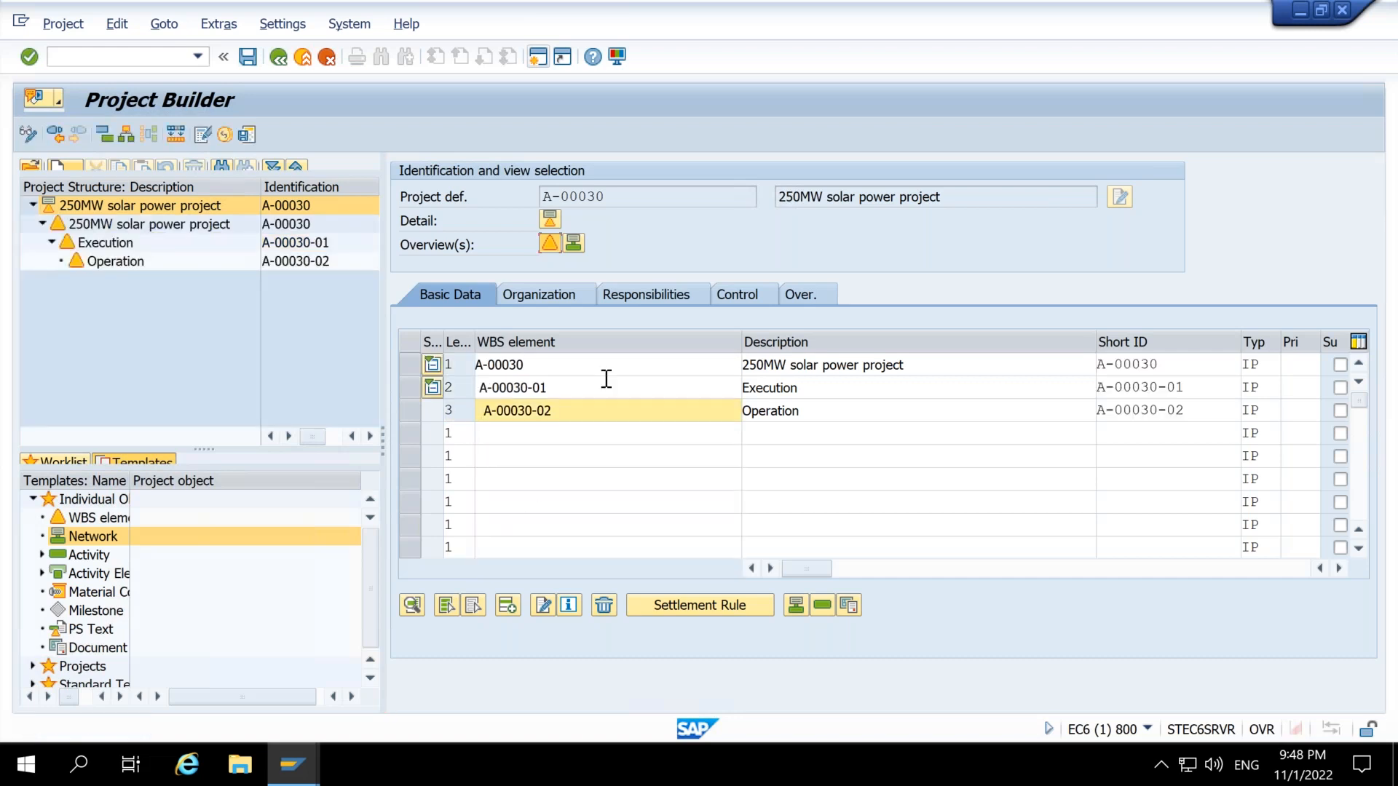
Step: Display the project definition details, then set the user status SFAP (Sent for Approval) and pass it on to the WBS elements
{"action": "left_click", "coordinate": [550, 218]}
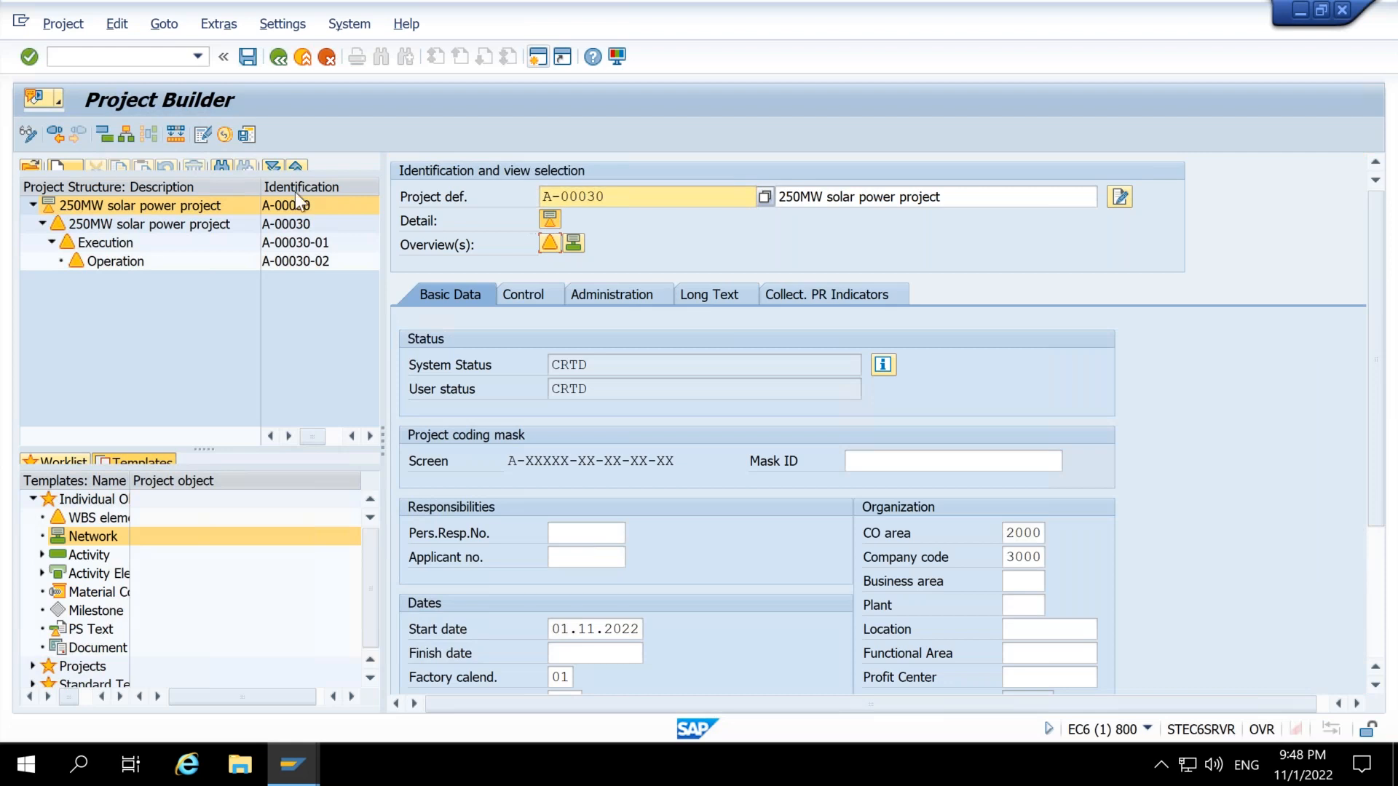
{"action": "left_click", "coordinate": [117, 23]}
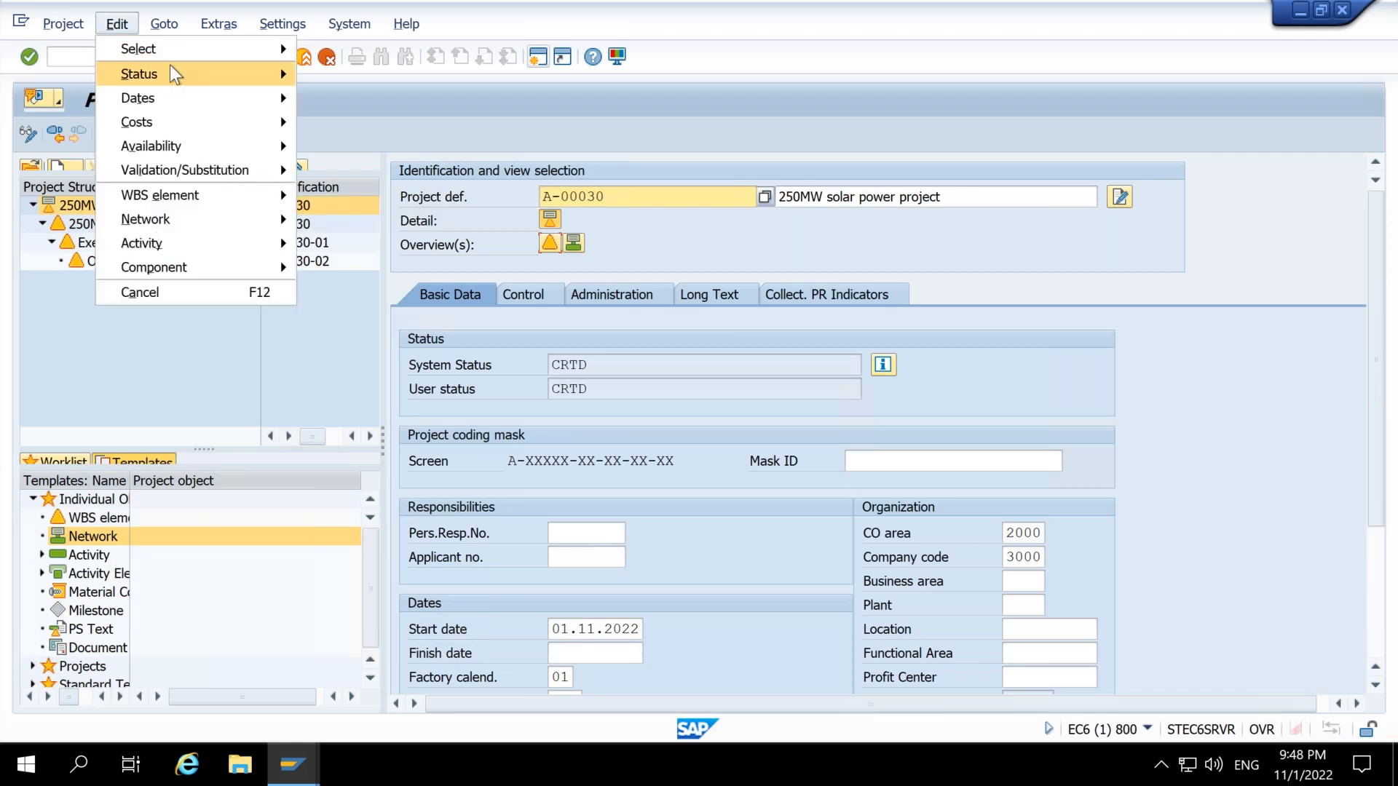
{"action": "mouse_move", "coordinate": [177, 72]}
{"action": "mouse_move", "coordinate": [489, 261]}
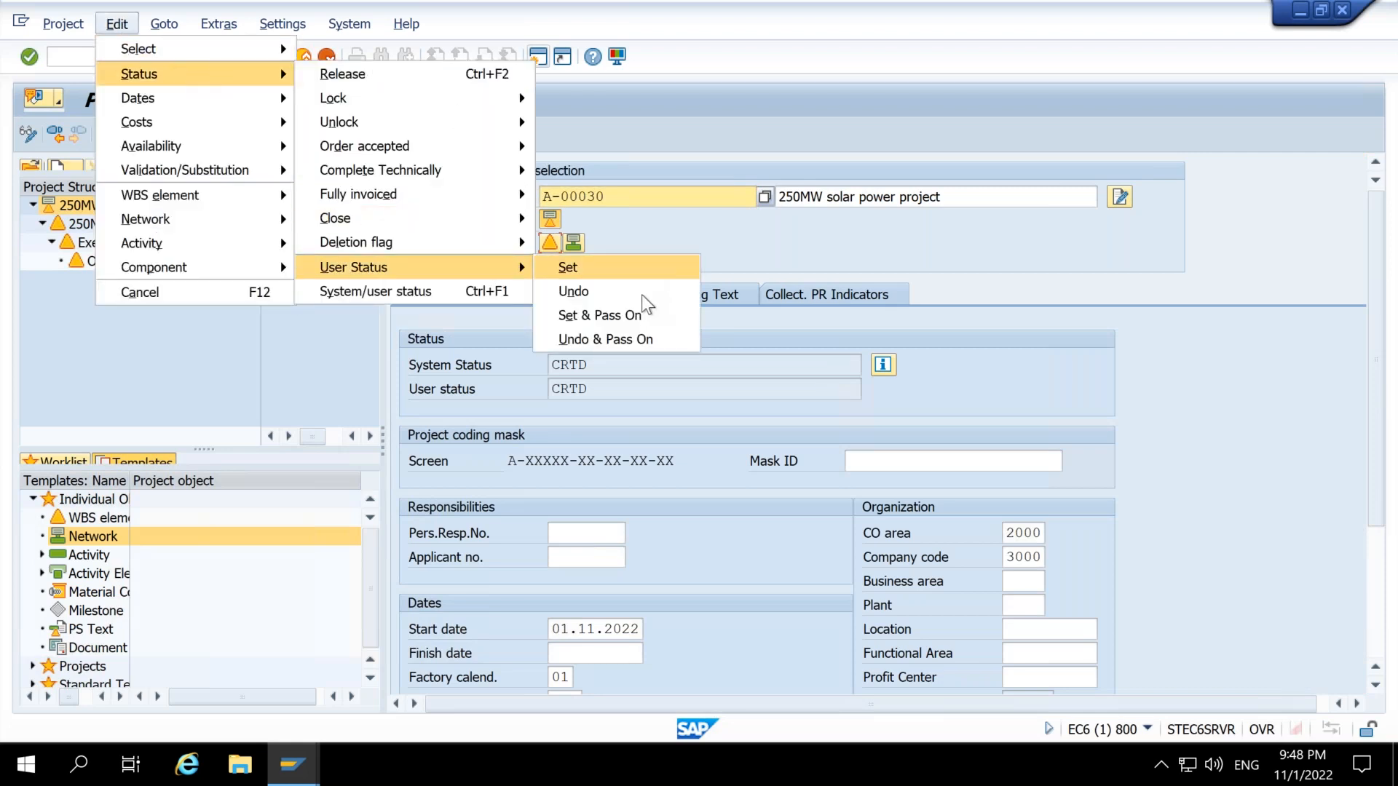
{"action": "left_click", "coordinate": [640, 314]}
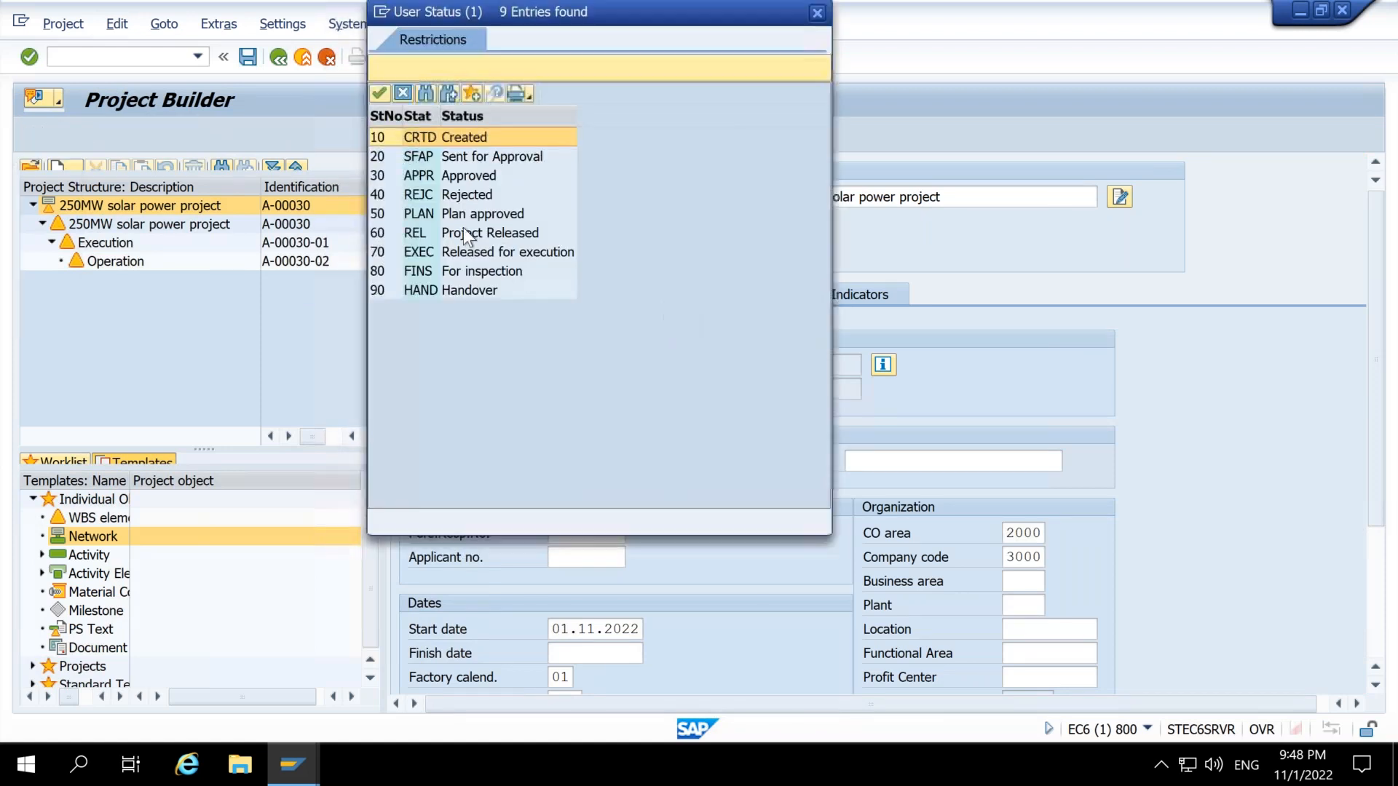
{"action": "double_click", "coordinate": [420, 156]}
{"action": "key", "text": "Return"}
Step: Set the project's user status to APPR (Approved) and pass it on to all WBS elements
{"action": "left_click", "coordinate": [116, 24]}
{"action": "mouse_move", "coordinate": [279, 73]}
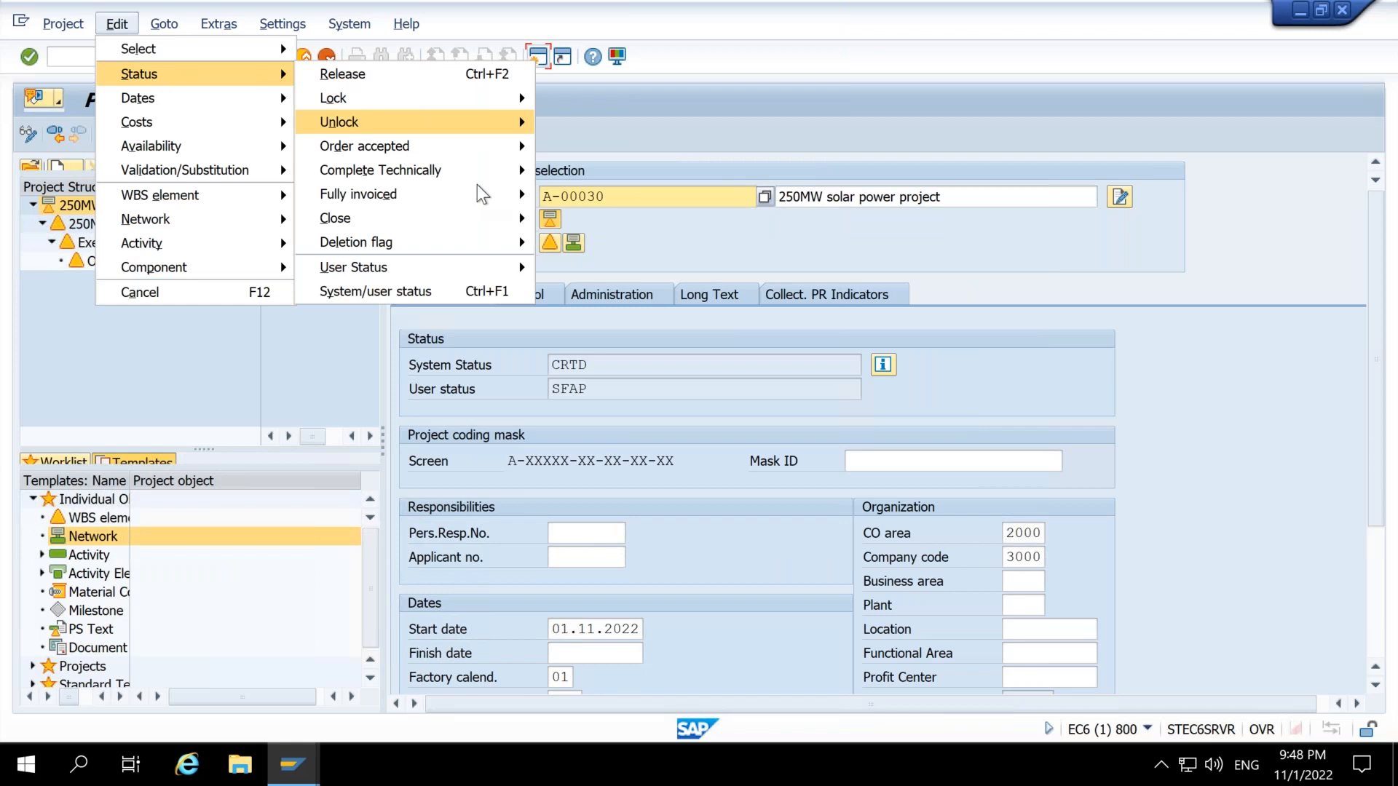
{"action": "mouse_move", "coordinate": [471, 279]}
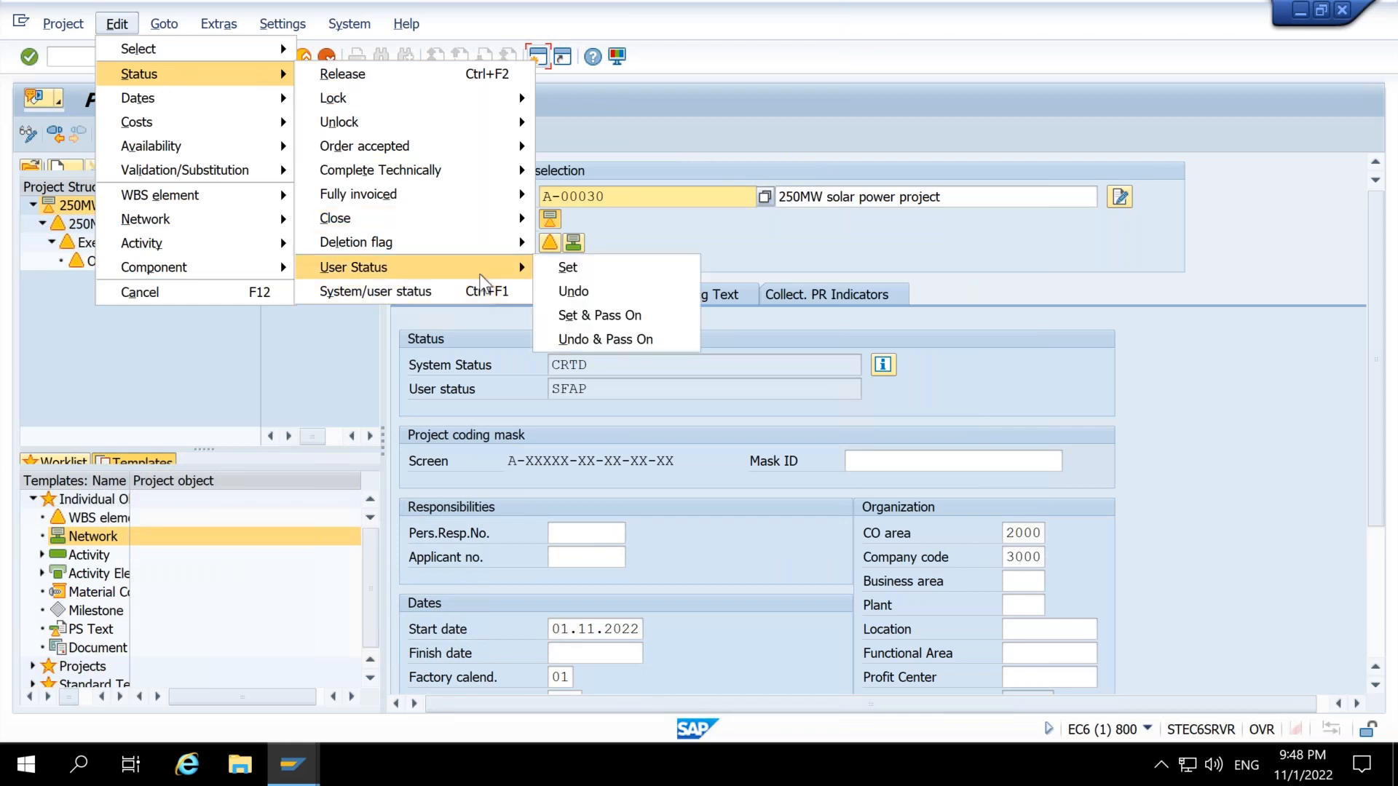
{"action": "left_click", "coordinate": [587, 315]}
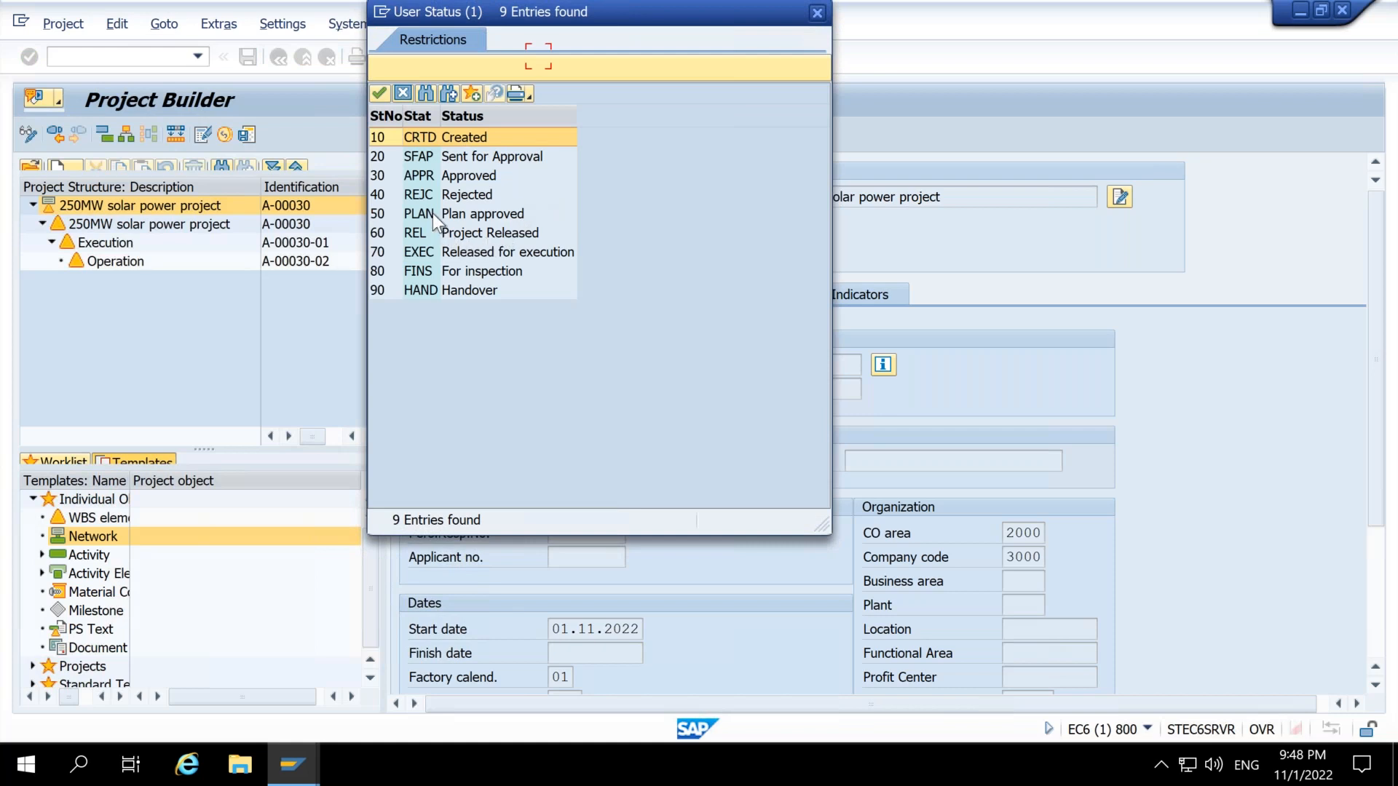
{"action": "left_click", "coordinate": [421, 179]}
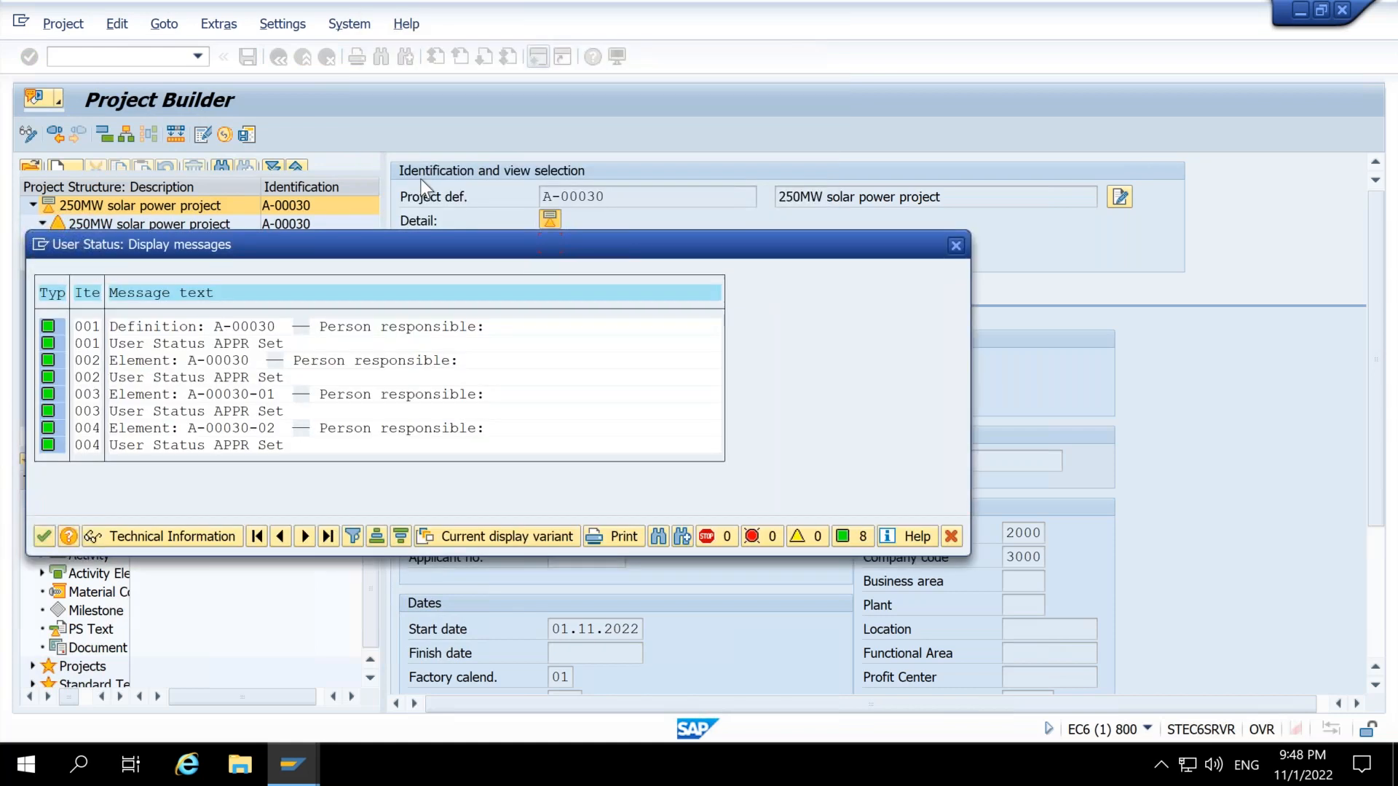
{"action": "key", "text": "Return"}
Step: Set the project's user status to PLAN (Plan approved) and pass it on to all WBS elements
{"action": "left_click", "coordinate": [116, 23]}
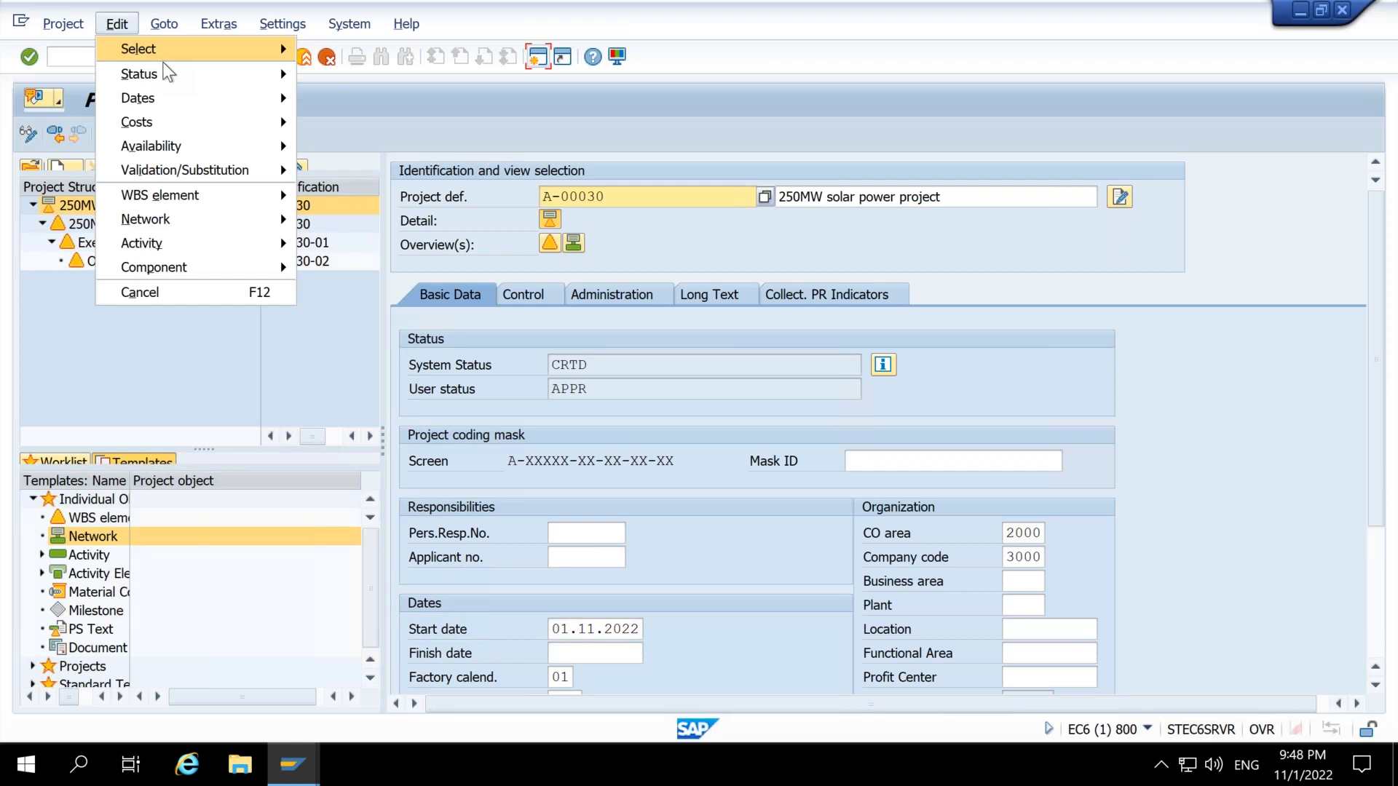
{"action": "mouse_move", "coordinate": [218, 74]}
{"action": "mouse_move", "coordinate": [492, 264]}
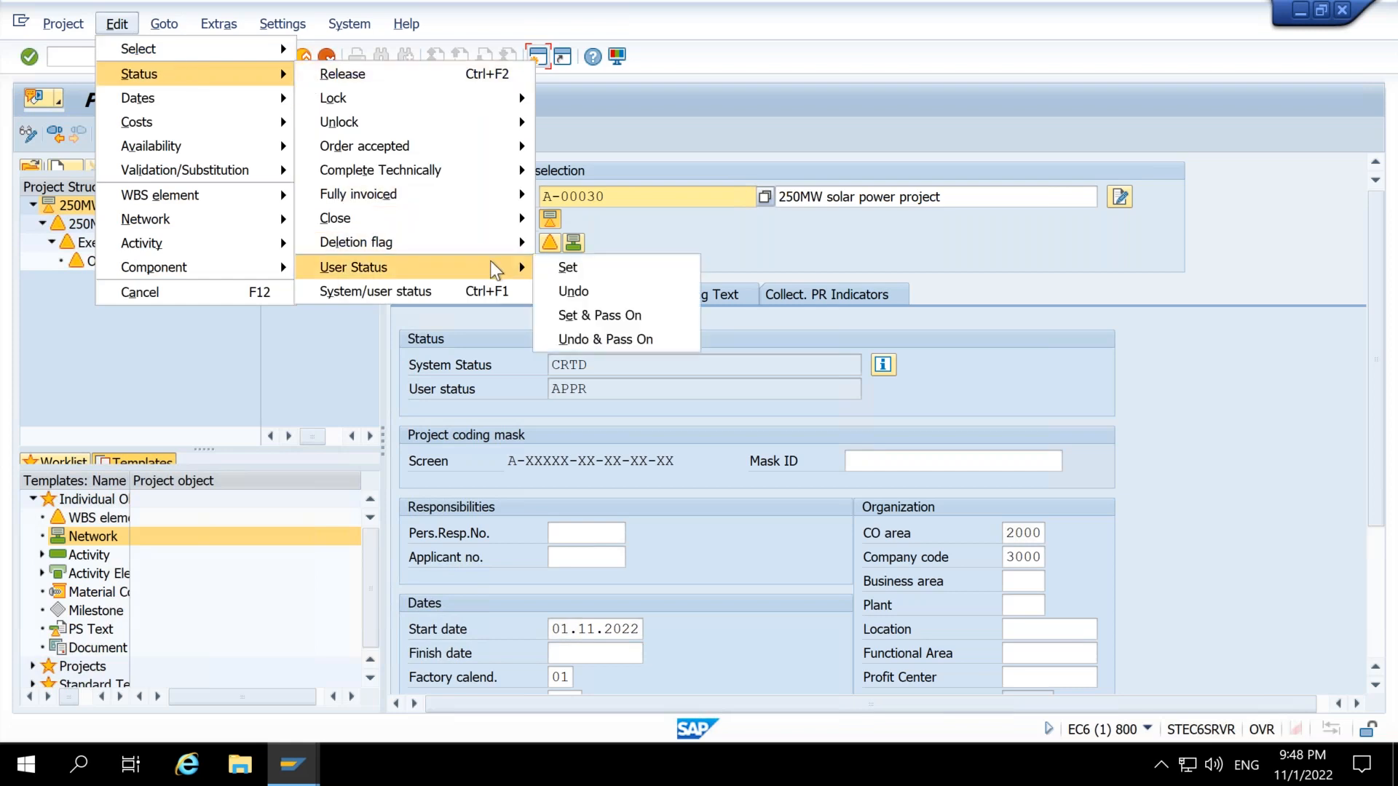
{"action": "left_click", "coordinate": [618, 315]}
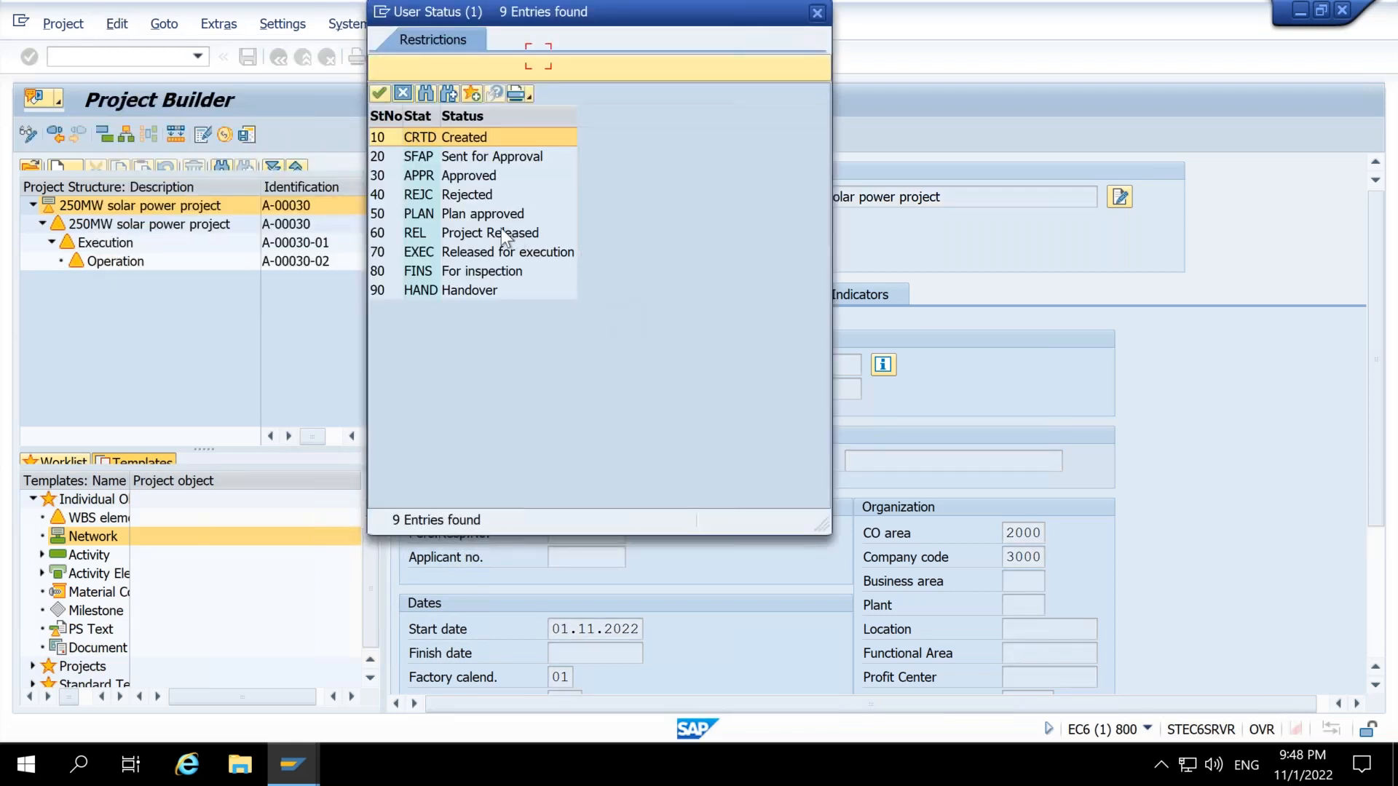
{"action": "double_click", "coordinate": [421, 214]}
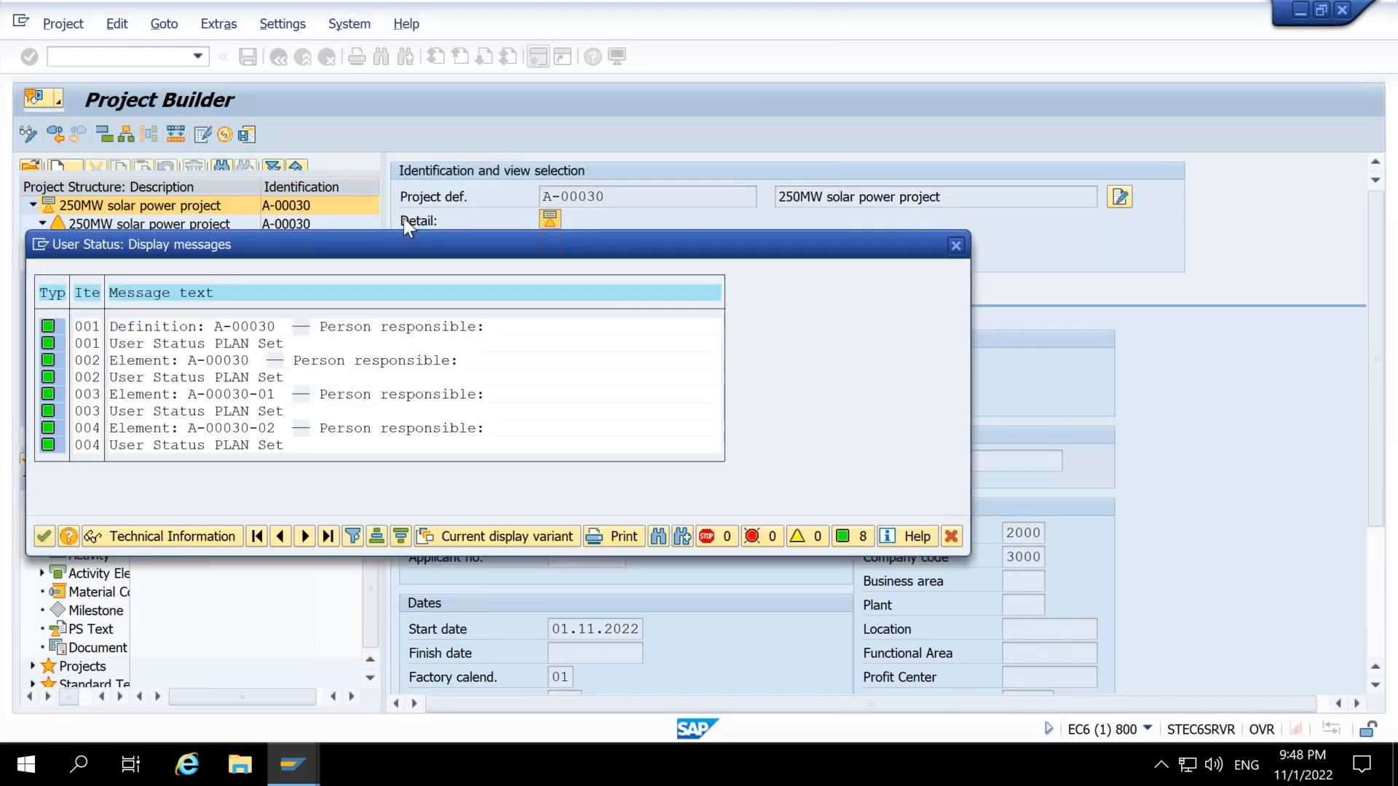
{"action": "key", "text": "Return"}
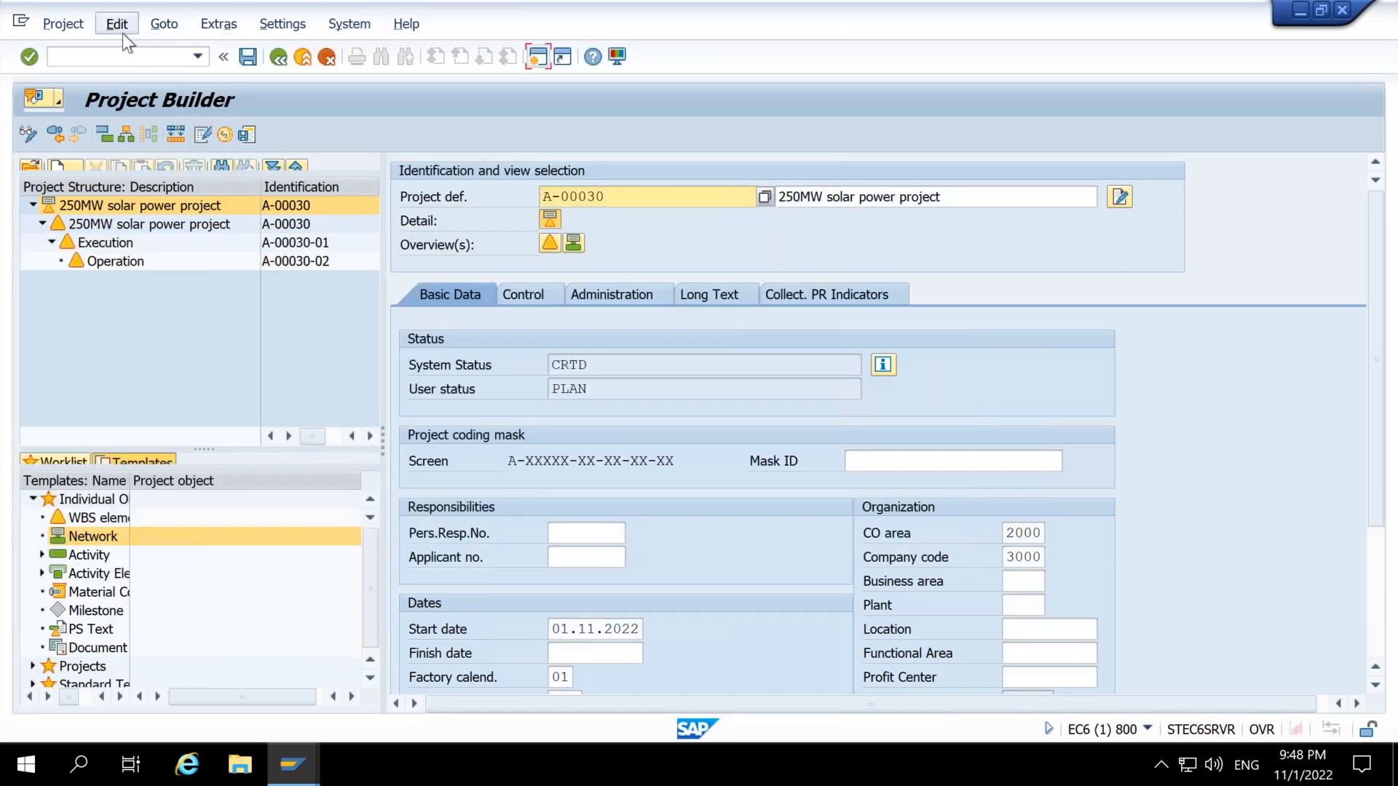
Step: Release project A-00030 and save it
{"action": "left_click", "coordinate": [122, 32]}
{"action": "mouse_move", "coordinate": [212, 76]}
{"action": "left_click", "coordinate": [352, 82]}
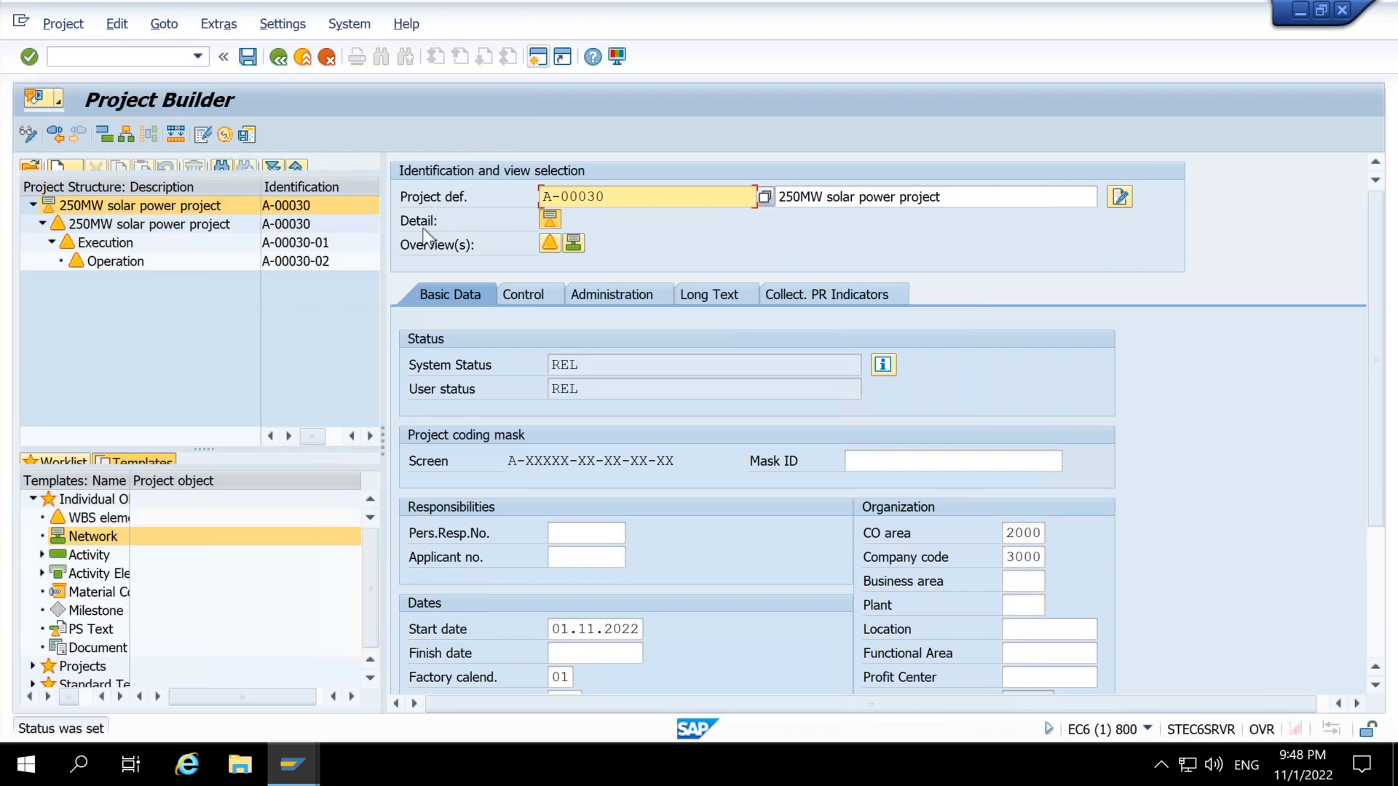
{"action": "key", "text": "ctrl+s"}
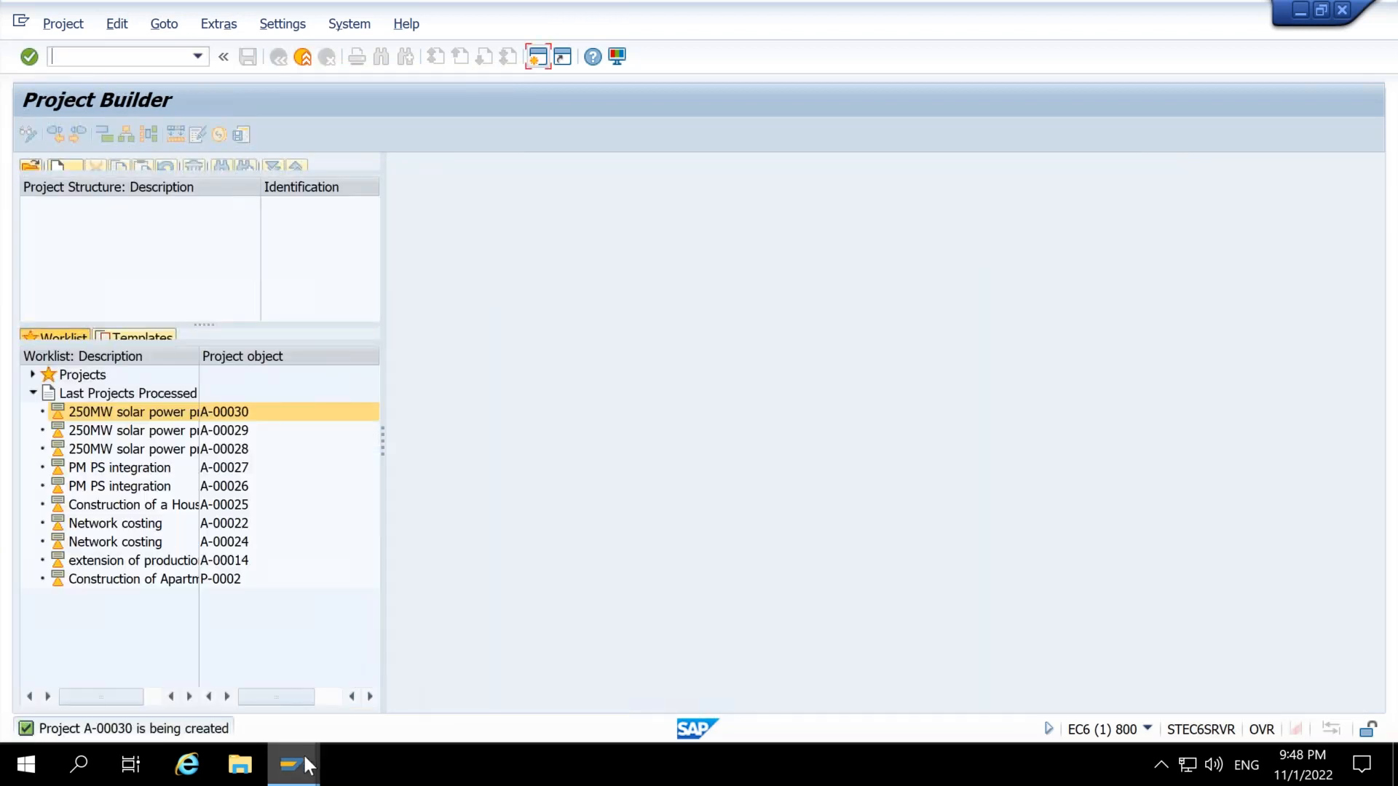
Step: Switch to the Change Sales Order session, open the order, and display the account assignment of item 10
{"action": "mouse_move", "coordinate": [303, 753]}
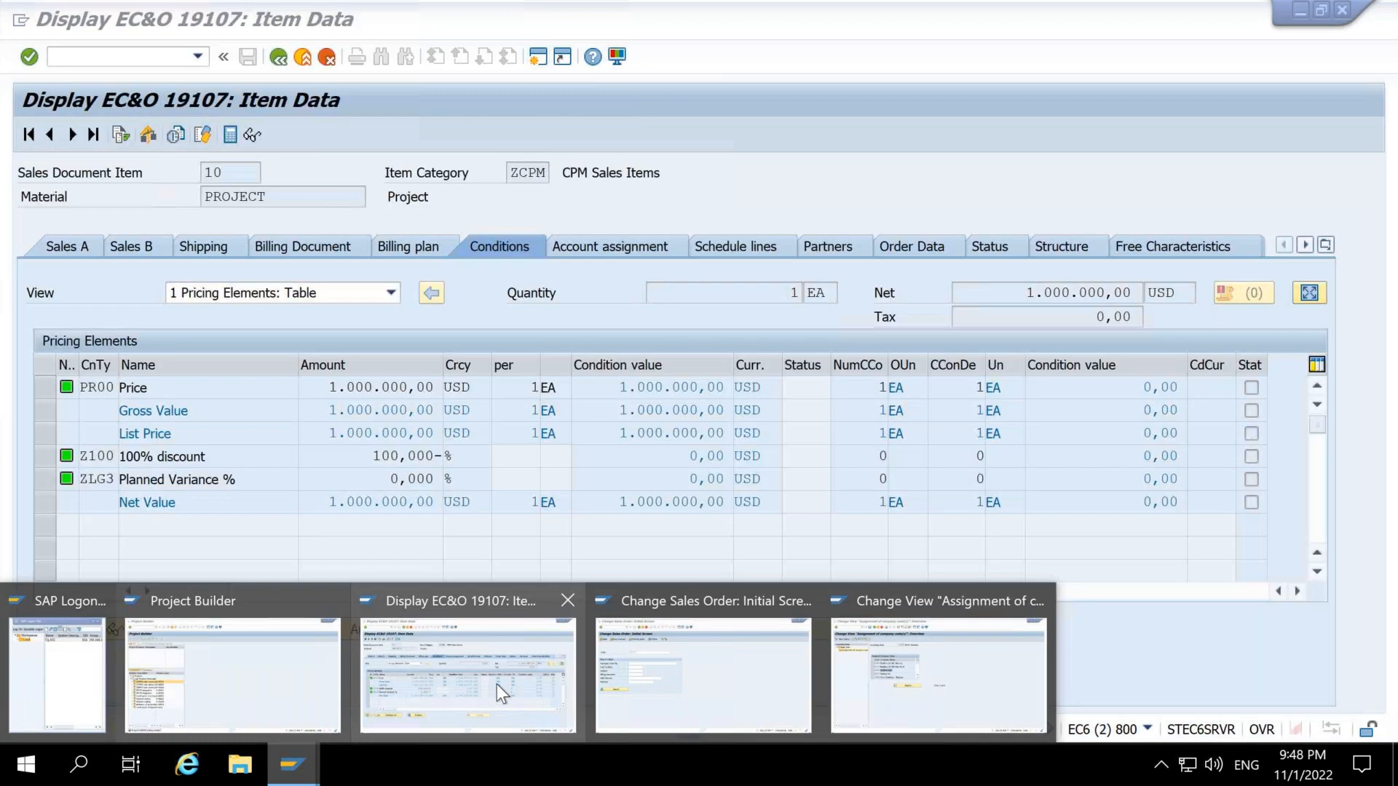
{"action": "left_click", "coordinate": [677, 680]}
{"action": "key", "text": "Return"}
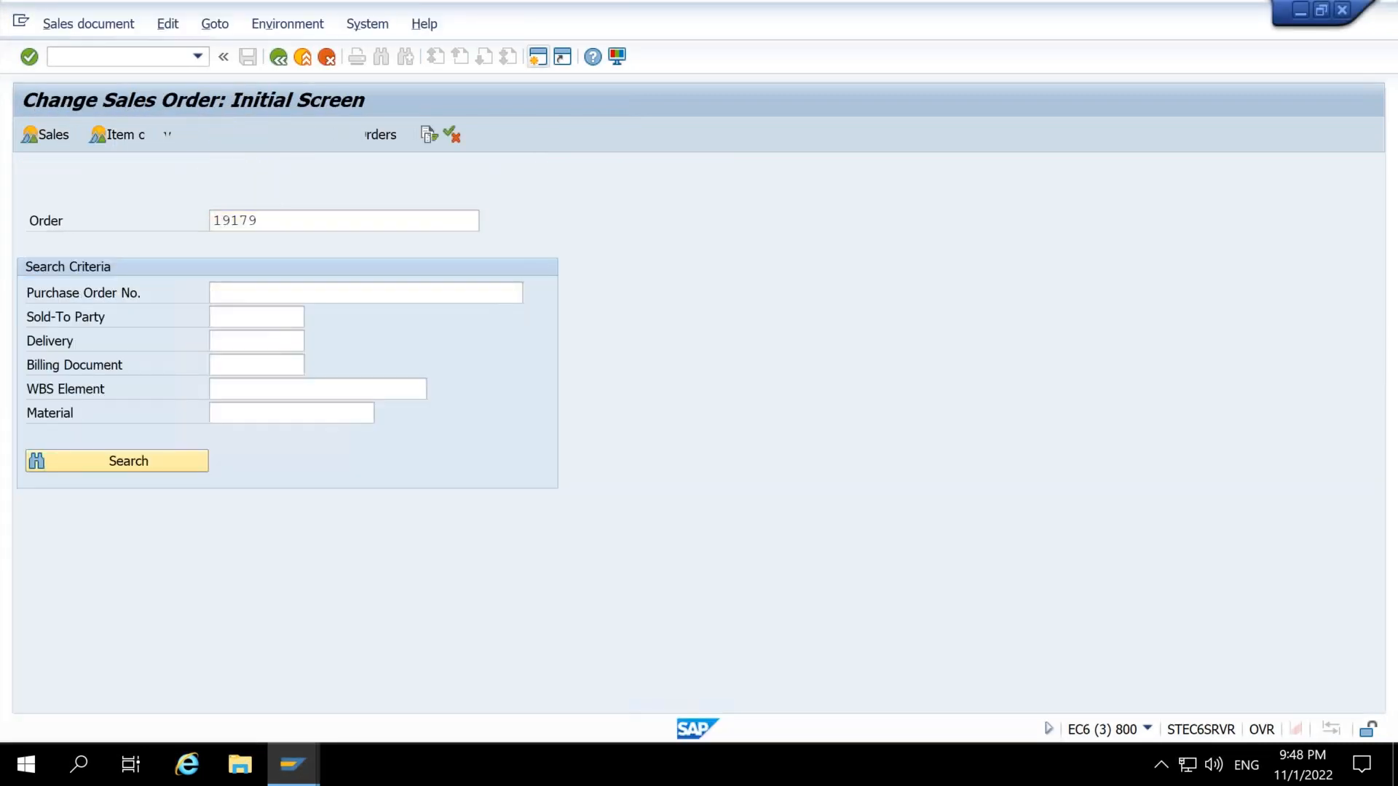
{"action": "double_click", "coordinate": [88, 604]}
{"action": "left_click", "coordinate": [609, 247]}
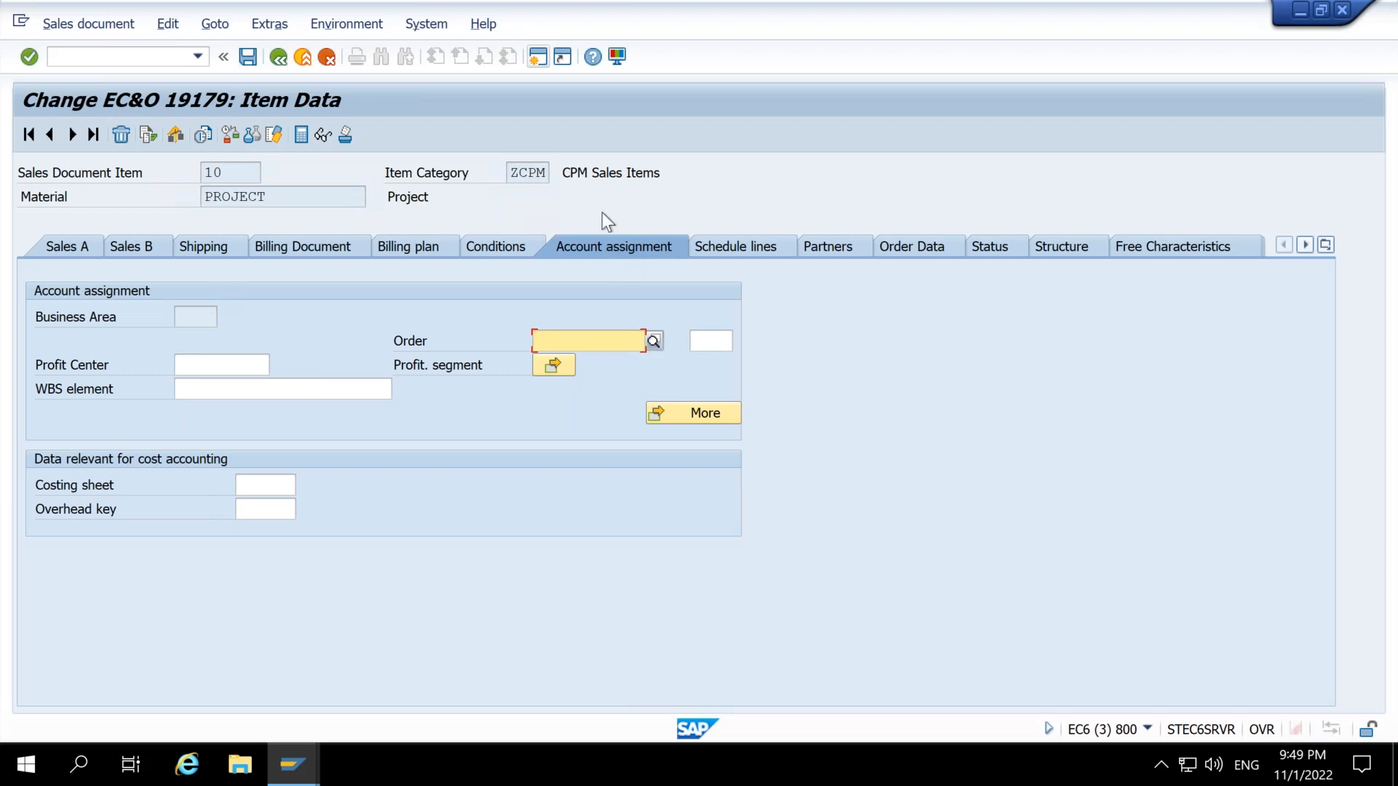
Step: Try to assign item 10 to WBS element A-00030-1
{"action": "left_click", "coordinate": [268, 395]}
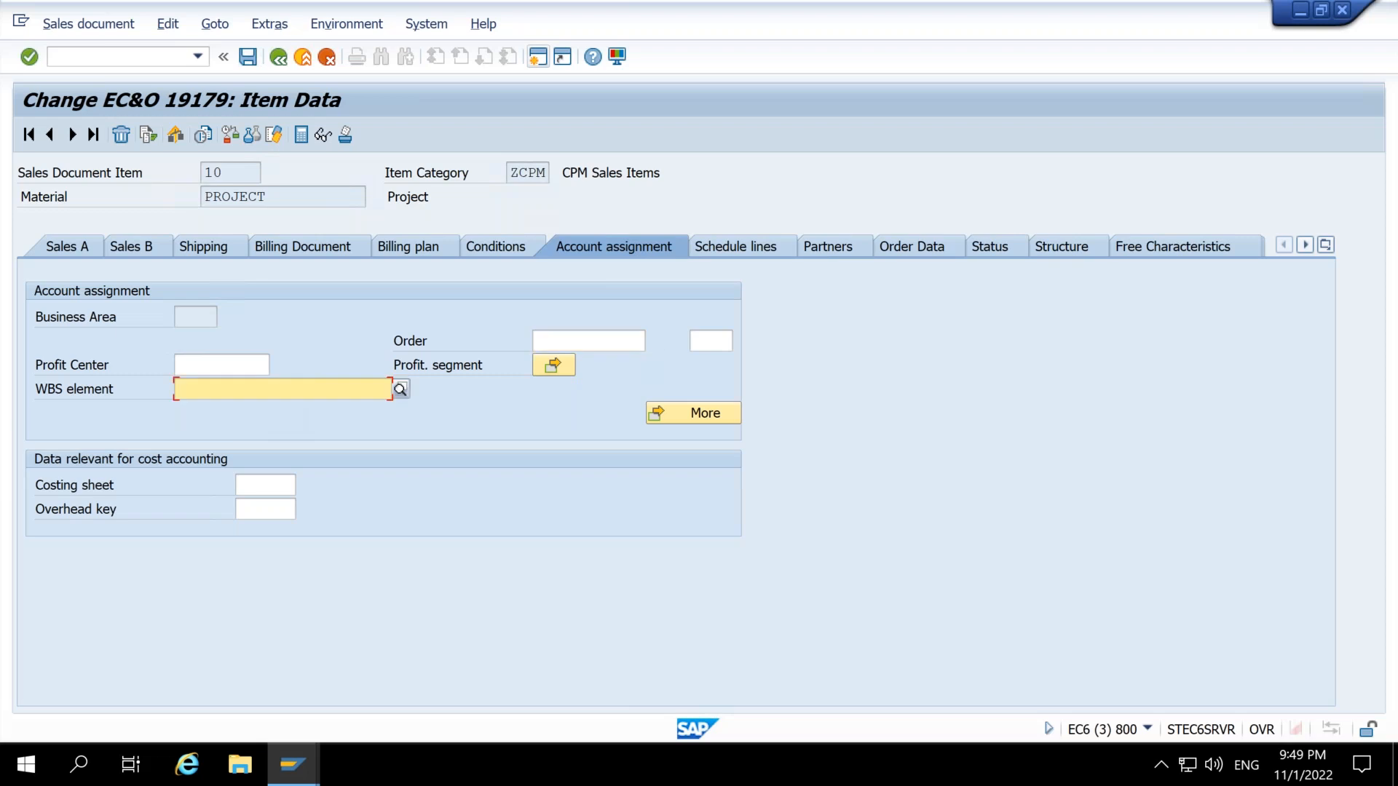
{"action": "key", "text": "Down"}
{"action": "key", "text": "Return"}
{"action": "key", "text": "Left"}
{"action": "key", "text": "Left"}
{"action": "key", "text": "Left"}
{"action": "left_click_drag", "start_coordinate": [222, 388], "coordinate": [240, 388]}
{"action": "type", "text": "30-1"}
{"action": "key", "text": "Return"}
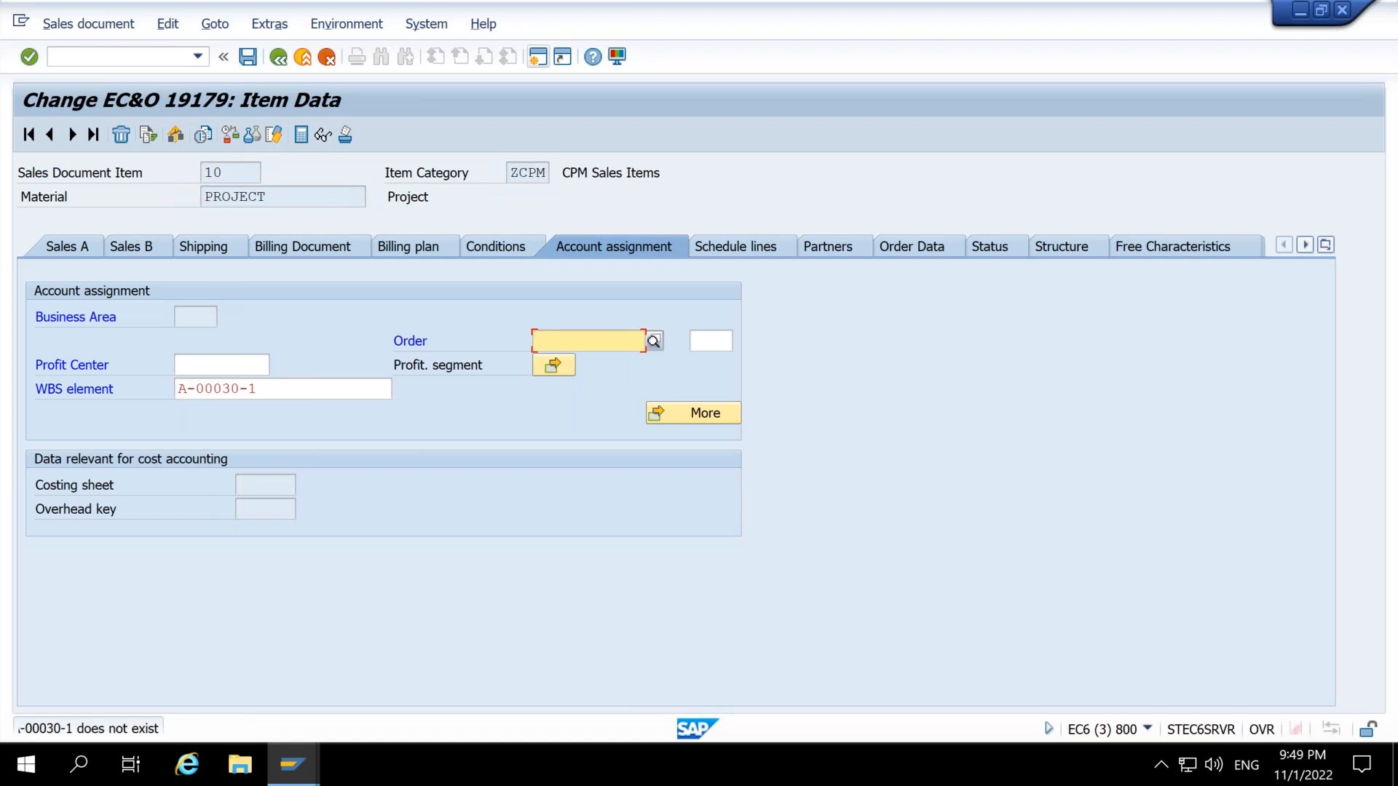
Step: Correct the item's WBS element to A-00030-01 and check the entry
{"action": "left_click", "coordinate": [286, 386]}
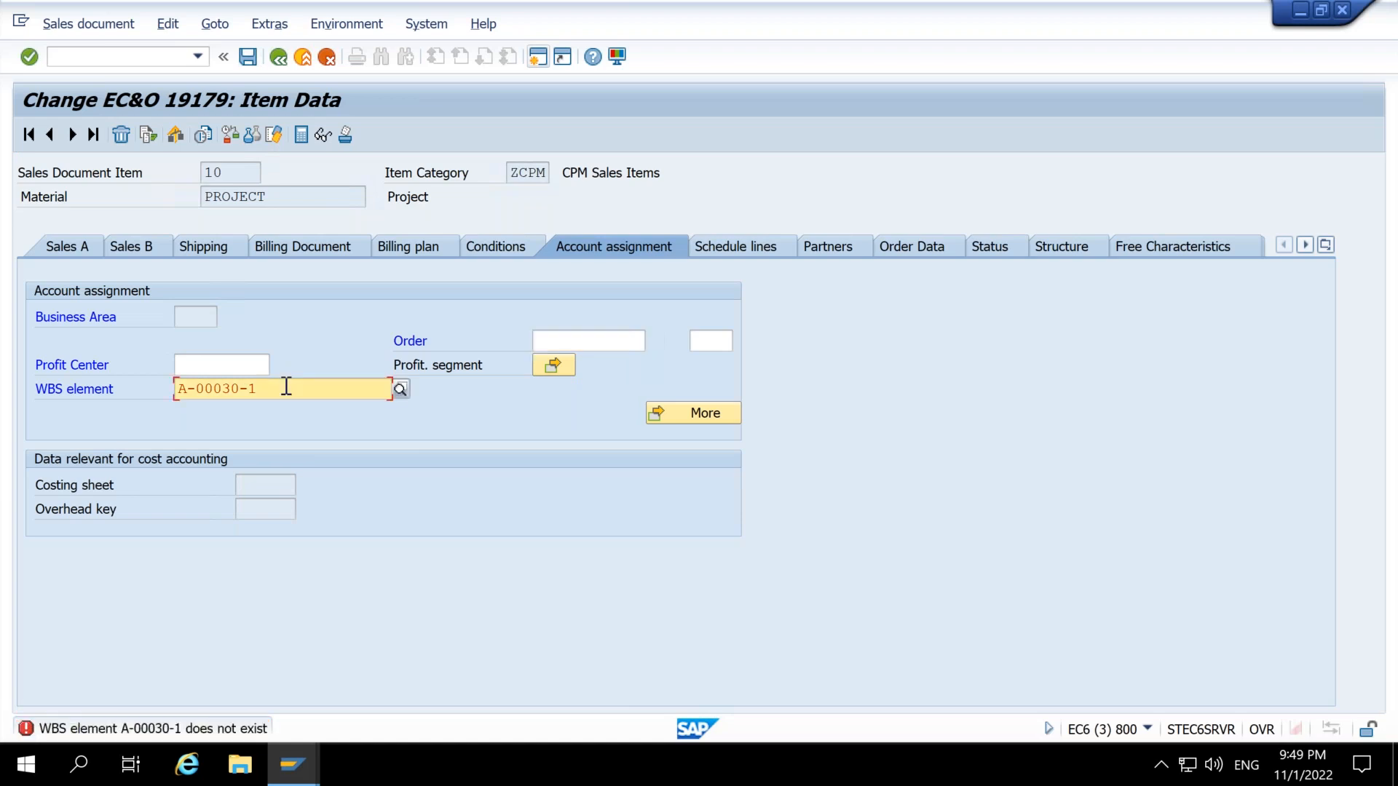
{"action": "key", "text": "BackSpace"}
{"action": "type", "text": "01"}
{"action": "key", "text": "Return"}
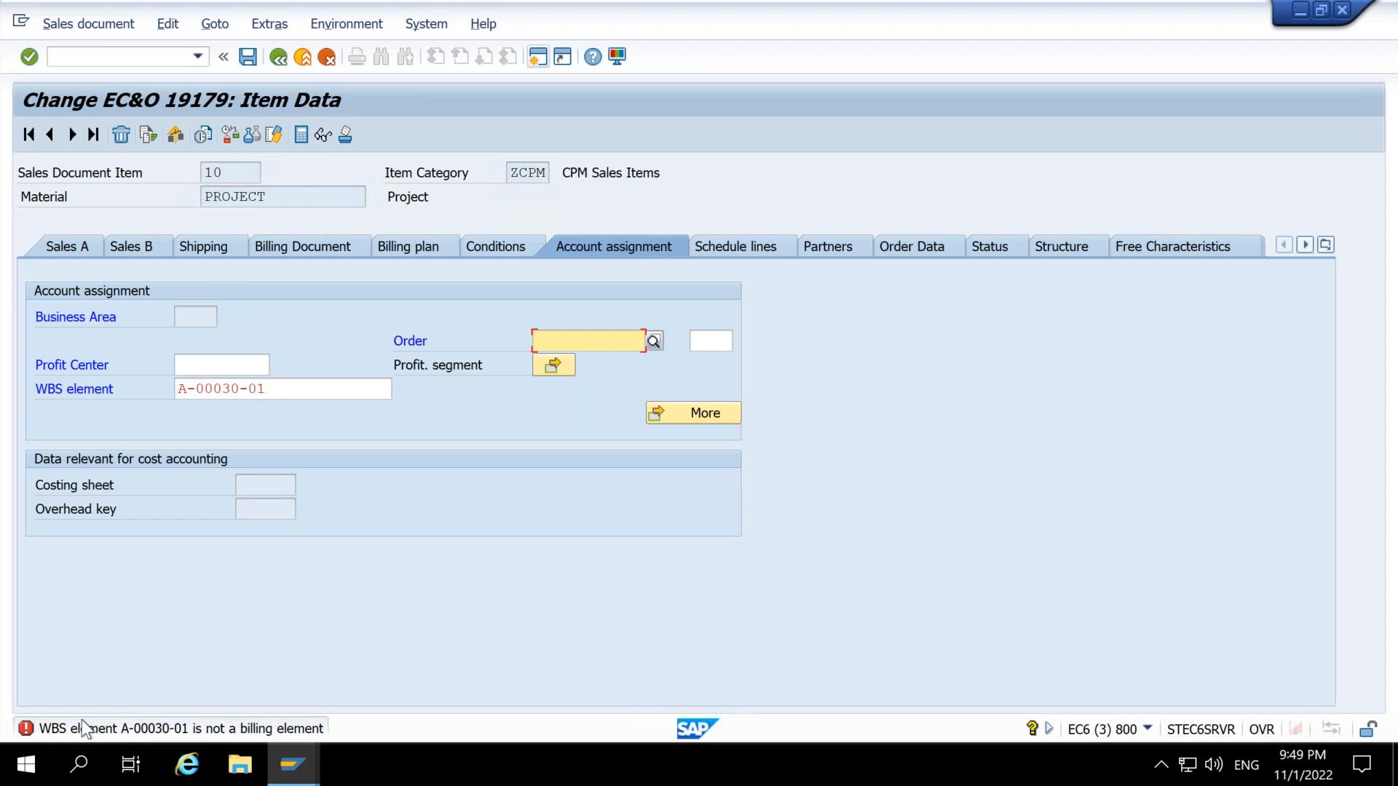
Step: Clear the WBS element from item 10's account assignment
{"action": "left_click", "coordinate": [194, 397]}
{"action": "key", "text": "shift+End"}
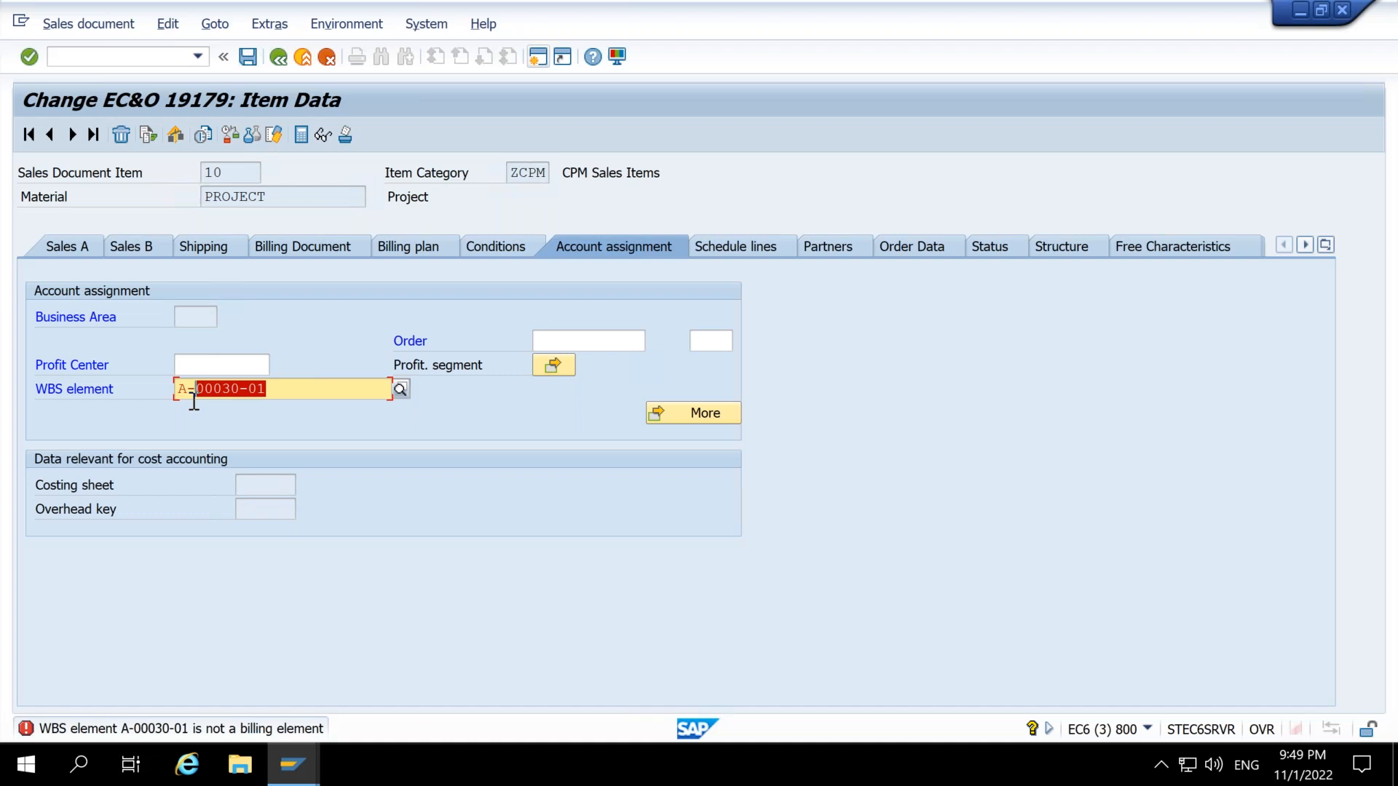
{"action": "key", "text": "Delete"}
{"action": "key", "text": "Return"}
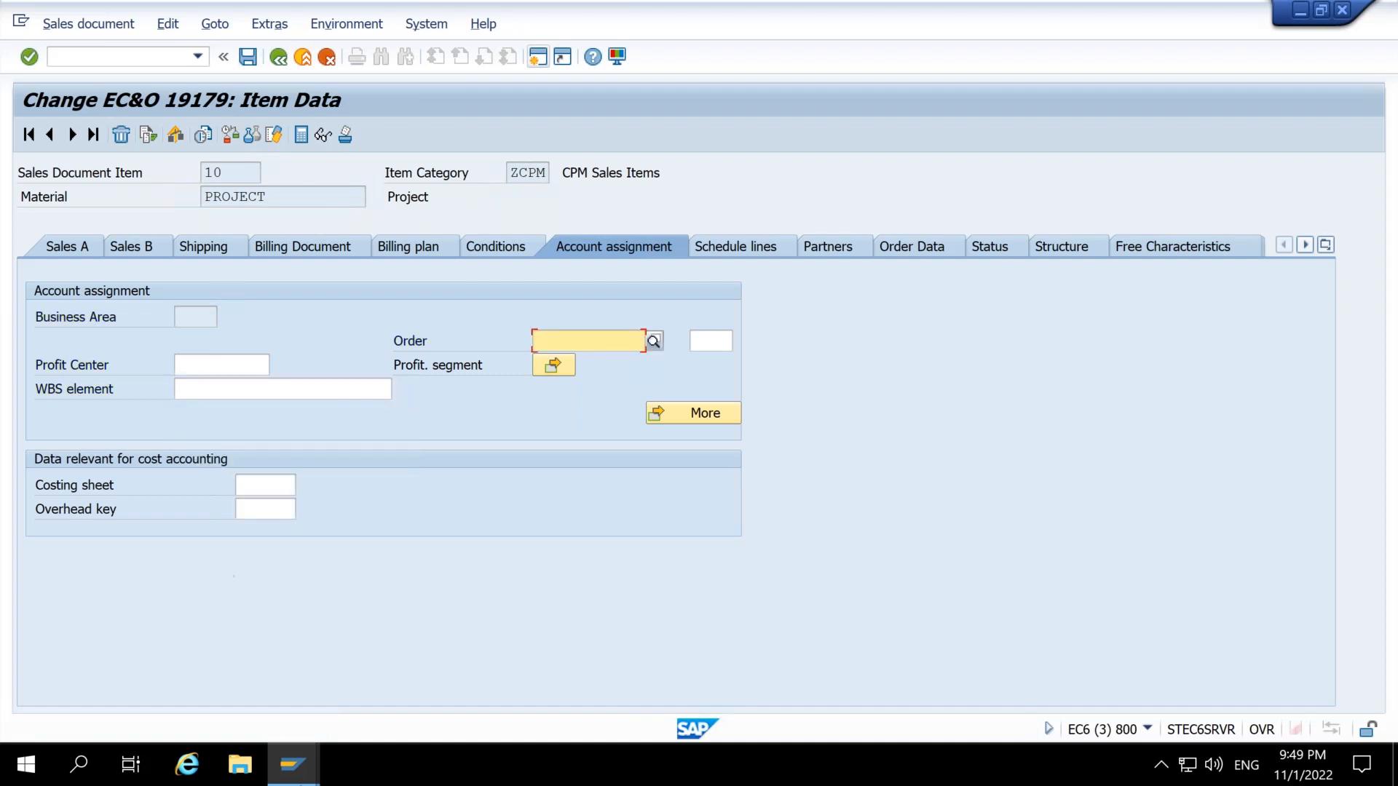
Step: In the Project Builder session, open project A-00030, mark WBS elements A-00030-01 and A-00030-02 as billing elements, and save
{"action": "mouse_move", "coordinate": [292, 765]}
{"action": "left_click", "coordinate": [233, 656]}
{"action": "double_click", "coordinate": [153, 414]}
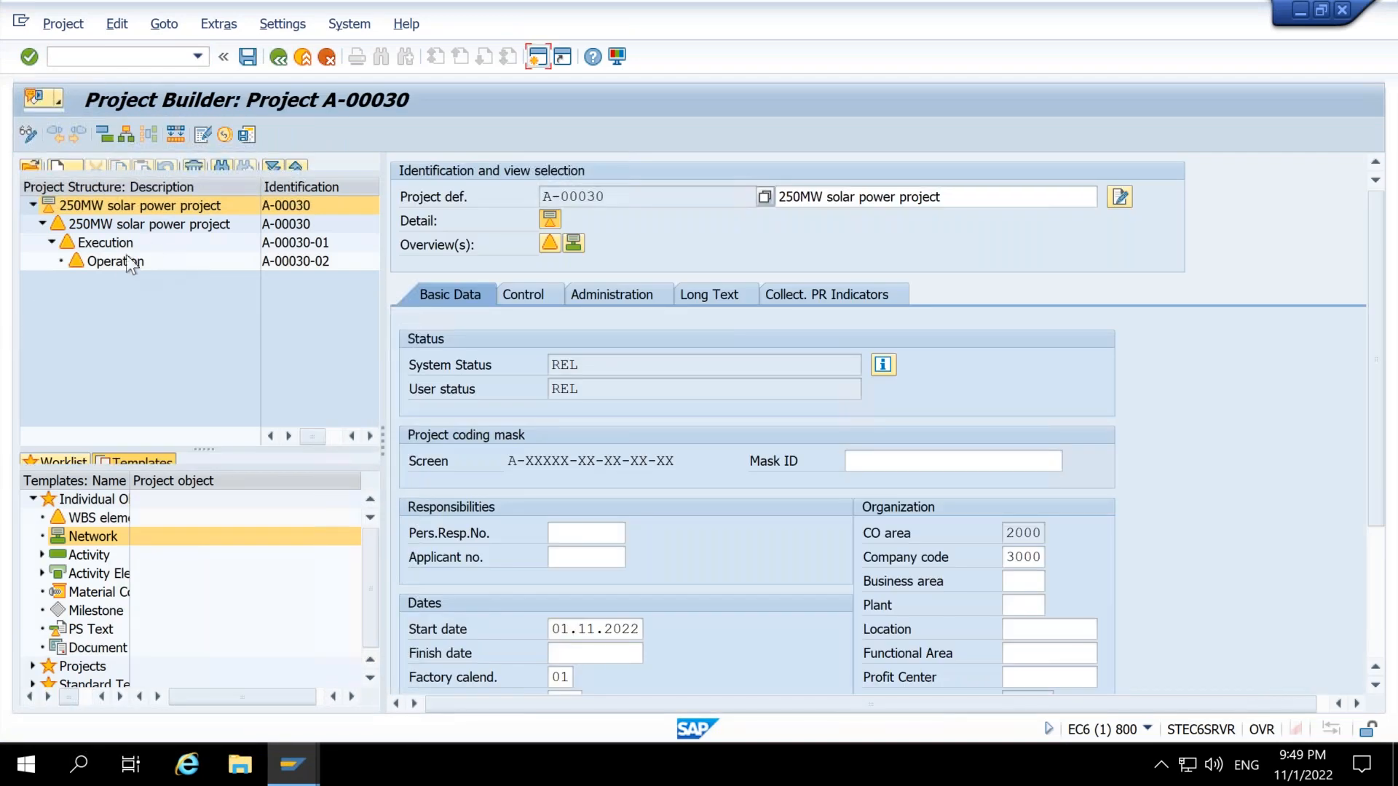
{"action": "left_click", "coordinate": [104, 256]}
{"action": "left_click_drag", "start_coordinate": [77, 226], "coordinate": [65, 227]}
{"action": "left_click", "coordinate": [85, 240]}
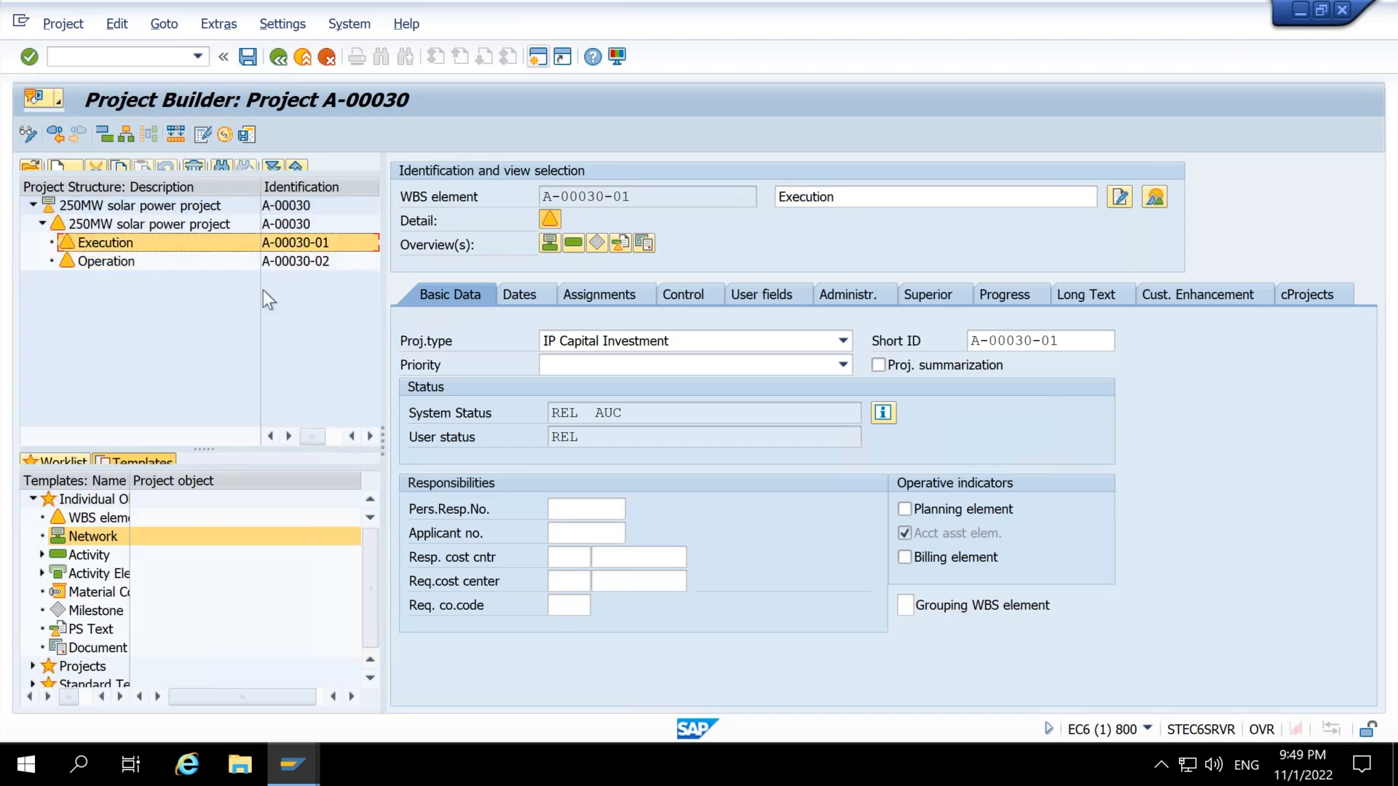
{"action": "left_click", "coordinate": [956, 559]}
{"action": "left_click", "coordinate": [217, 264]}
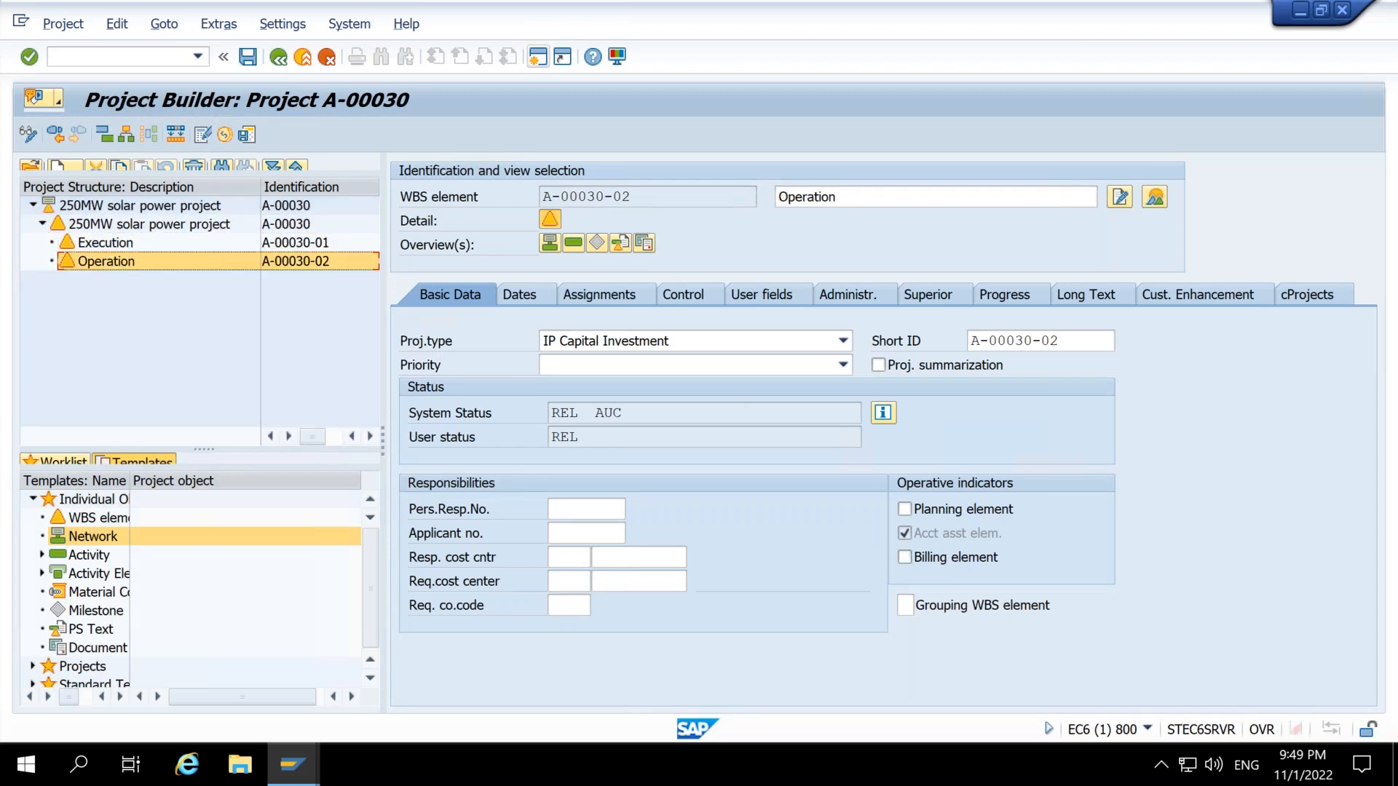
{"action": "key", "text": "ctrl+s"}
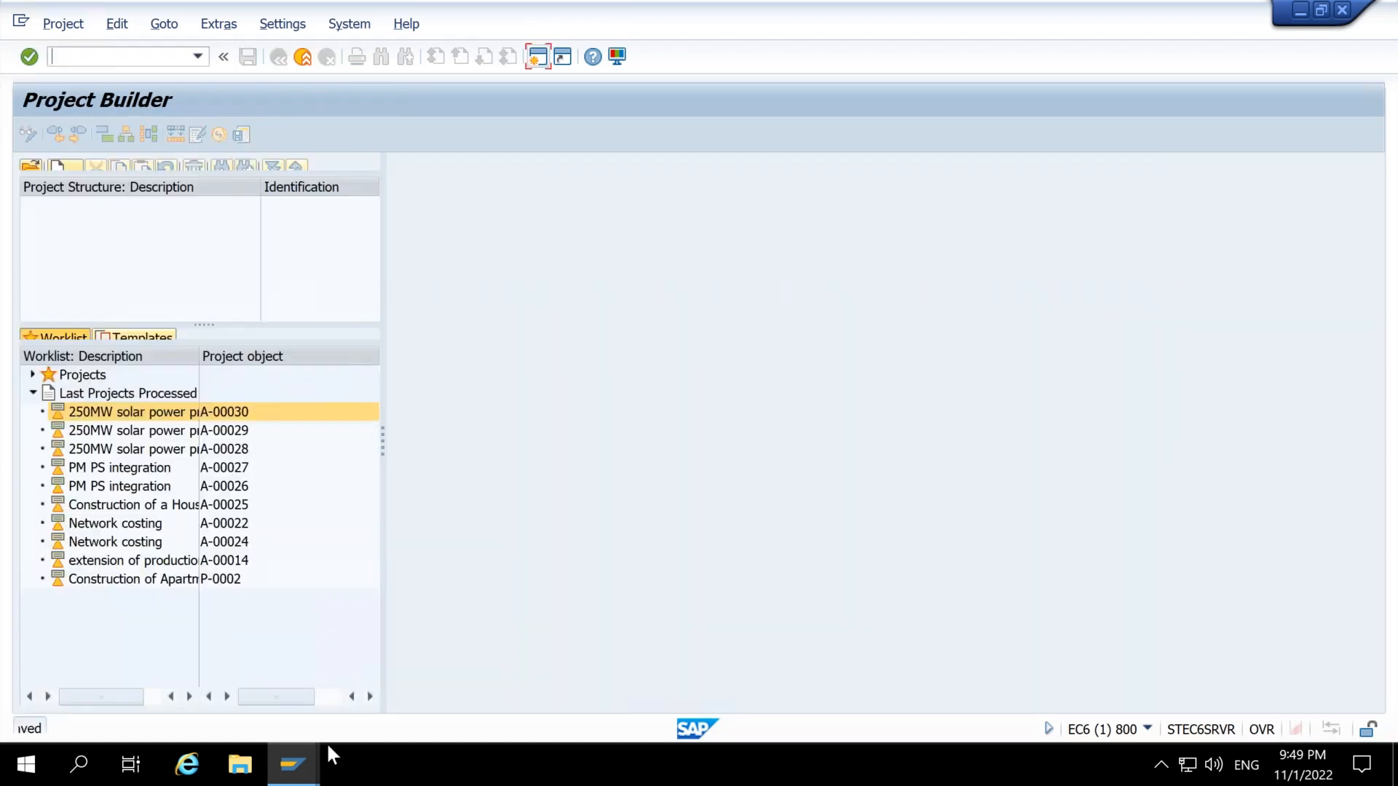
Step: Switch back to the sales order session and try to assign item 10 to WBS element A-00030-01
{"action": "mouse_move", "coordinate": [313, 739]}
{"action": "left_click", "coordinate": [685, 684]}
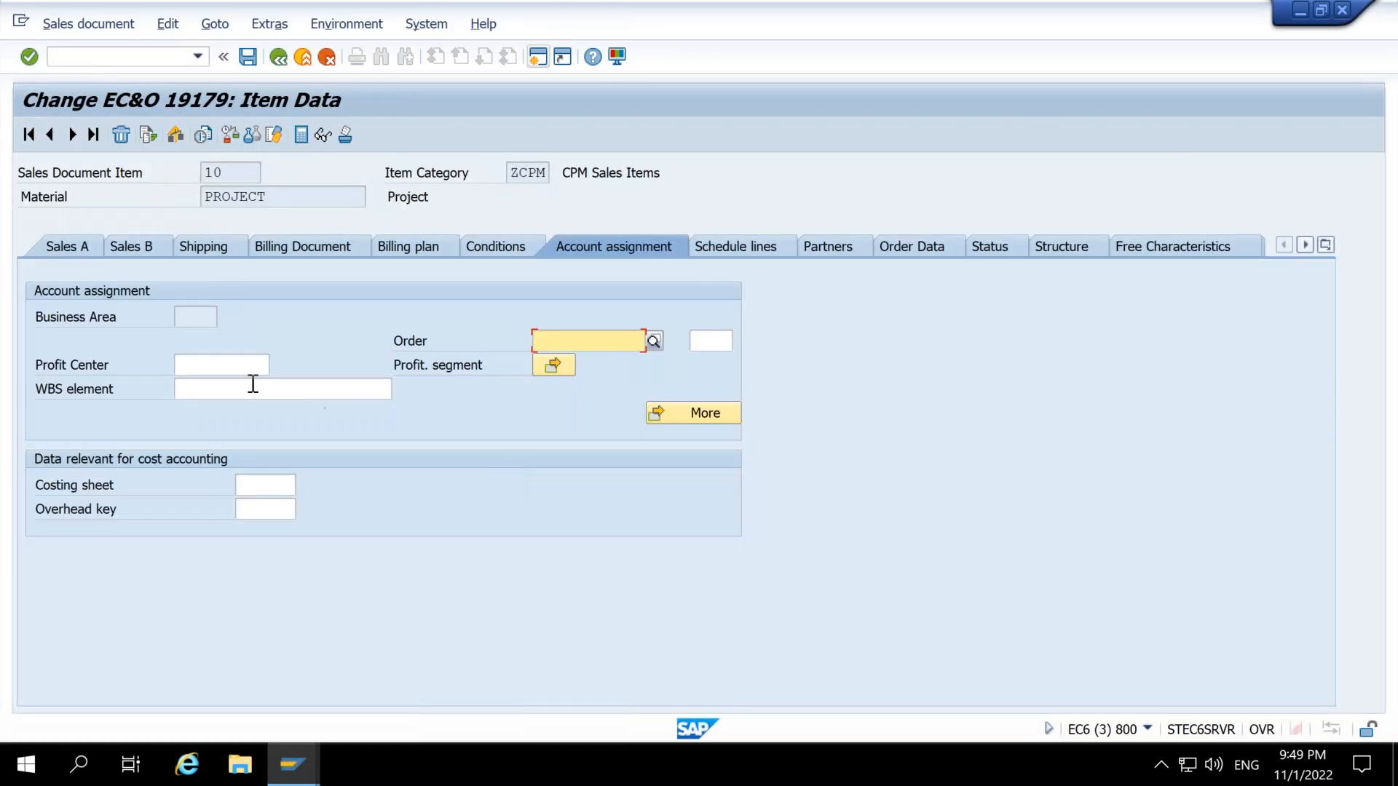
{"action": "left_click", "coordinate": [231, 389]}
{"action": "key", "text": "Return"}
{"action": "key", "text": "Return"}
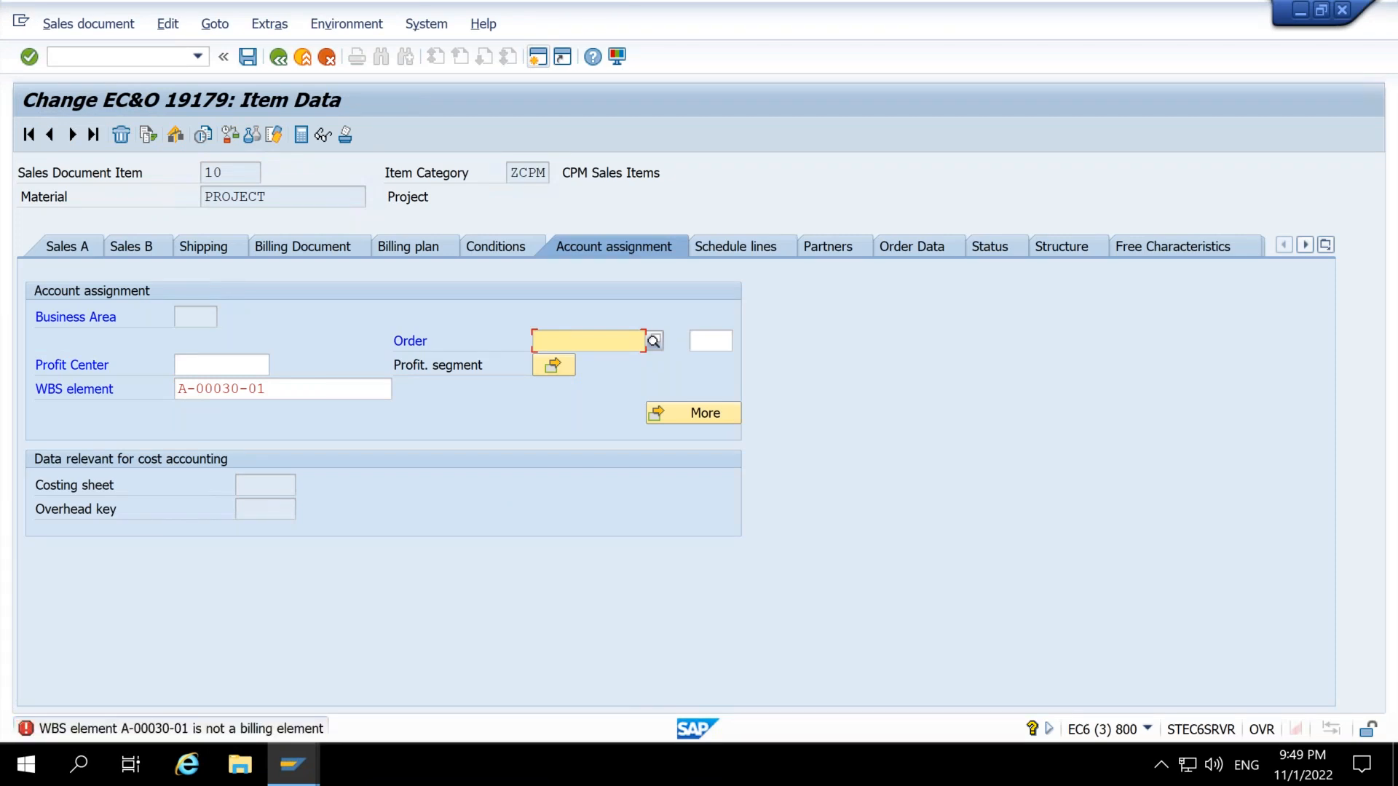
Step: Remove the rejected WBS element from item 10 and save the sales order
{"action": "left_click", "coordinate": [277, 389]}
{"action": "double_click", "coordinate": [278, 389]}
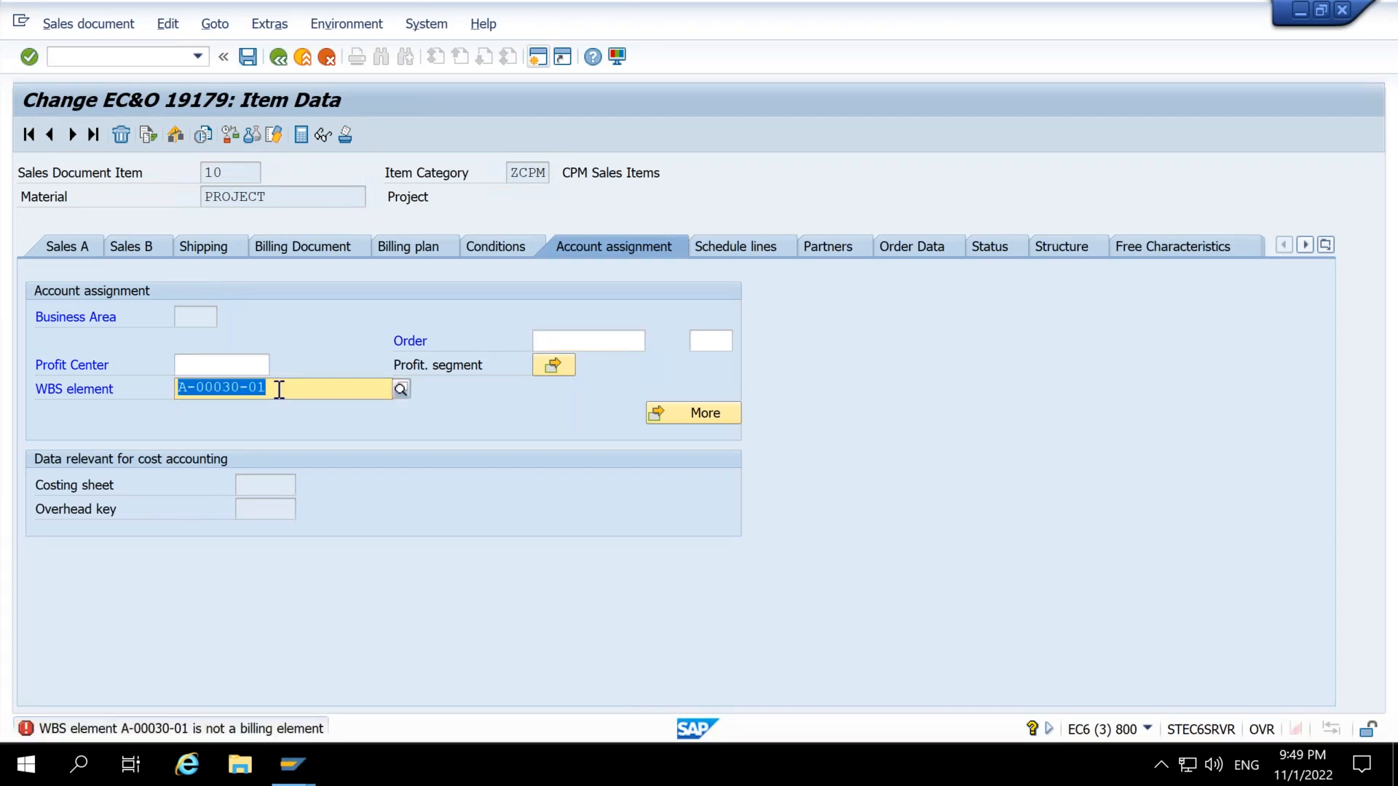
{"action": "key", "text": "Delete"}
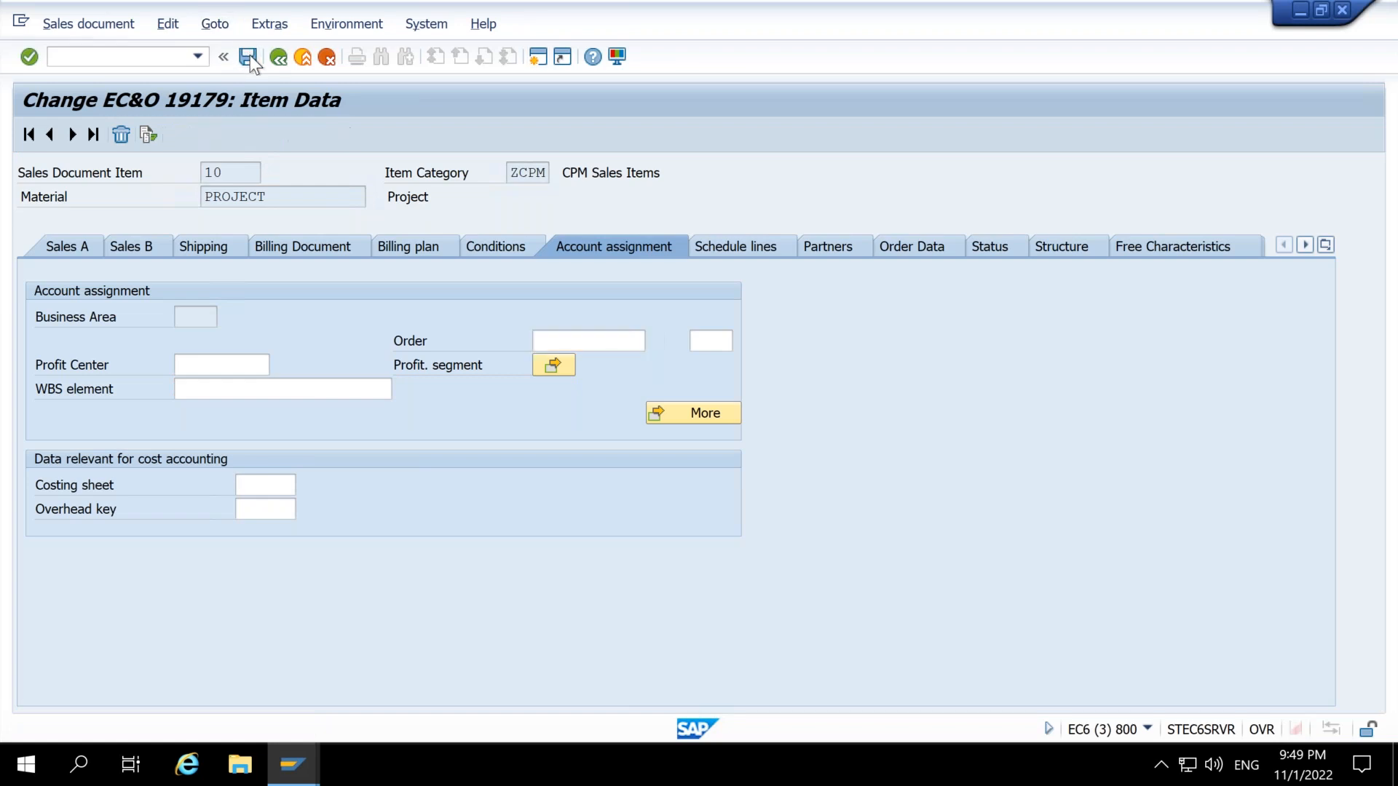
{"action": "left_click", "coordinate": [249, 57]}
Step: Reopen the order and try again to assign item 10 to WBS element A-00030-01
{"action": "key", "text": "Return"}
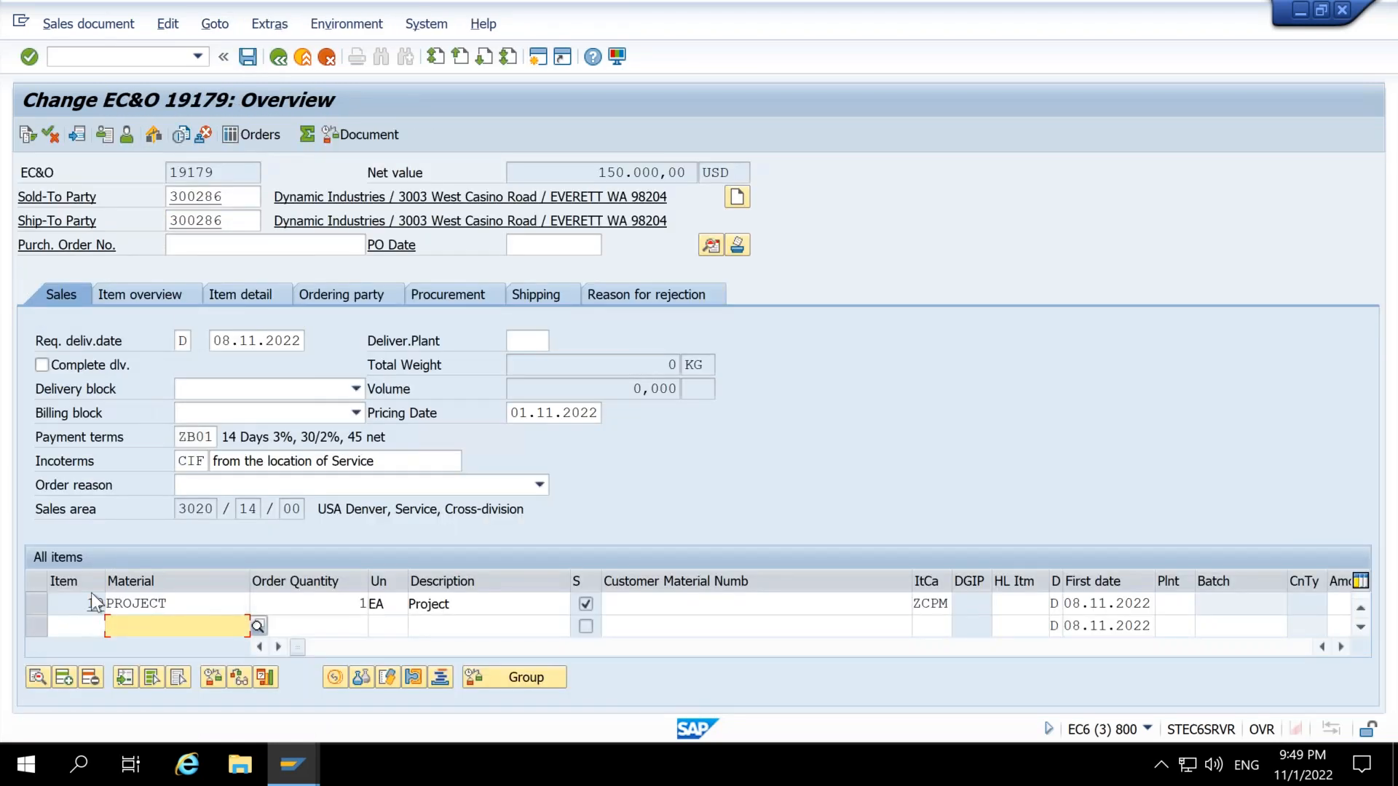
{"action": "double_click", "coordinate": [90, 608]}
{"action": "left_click", "coordinate": [614, 246]}
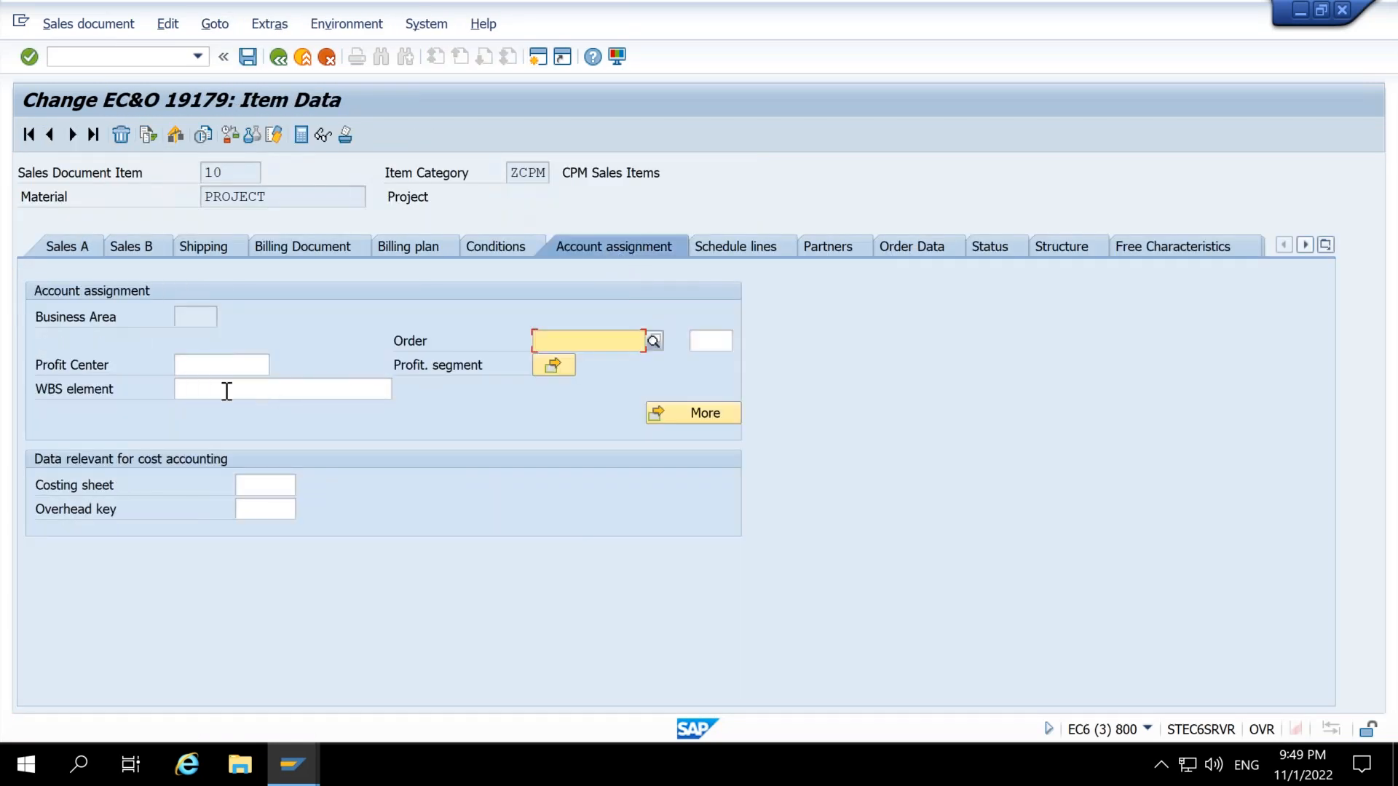
{"action": "left_click", "coordinate": [221, 390]}
{"action": "left_click", "coordinate": [220, 406]}
{"action": "key", "text": "Return"}
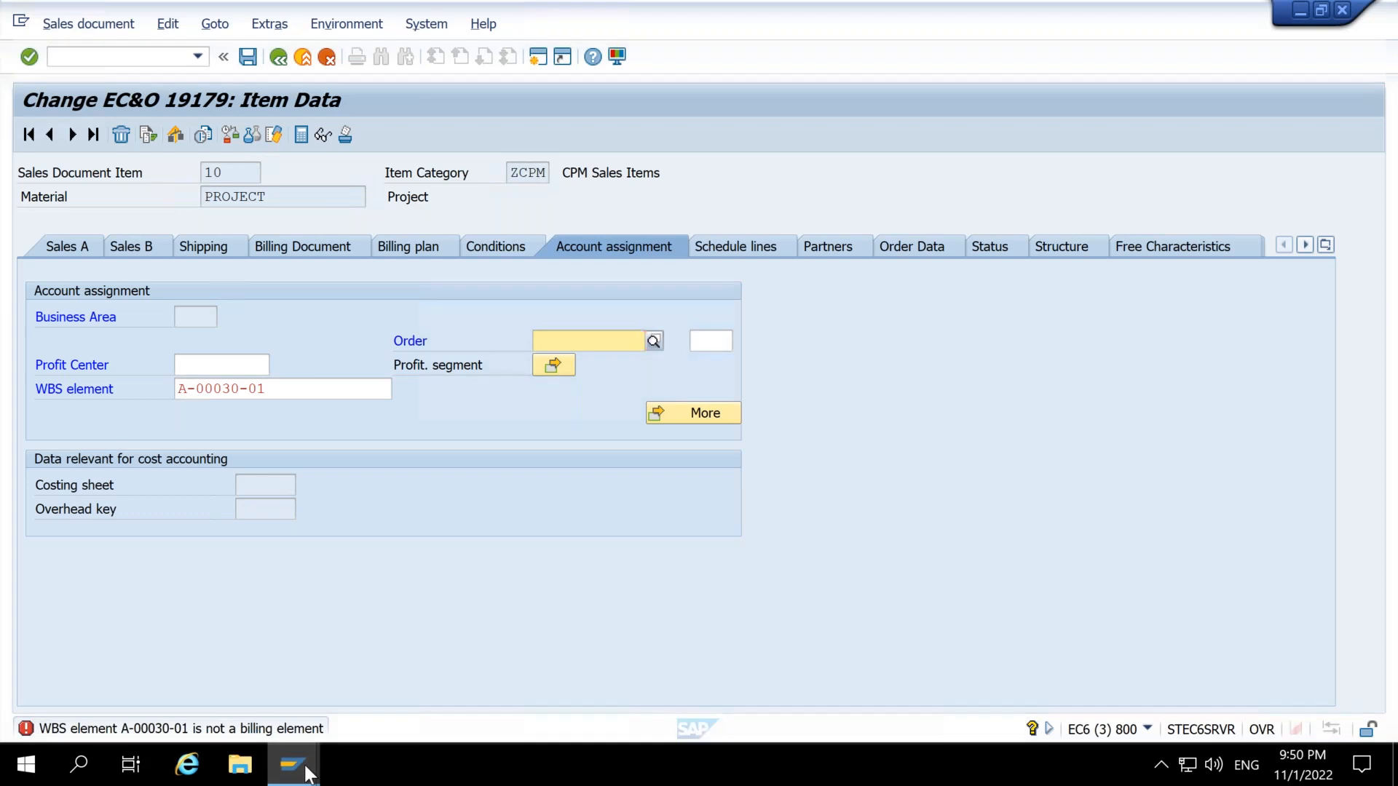
Step: Check the billing element indicators of A-00030-01 and A-00030-02 in the Project Builder session and save the project
{"action": "left_click", "coordinate": [335, 622]}
{"action": "double_click", "coordinate": [151, 417]}
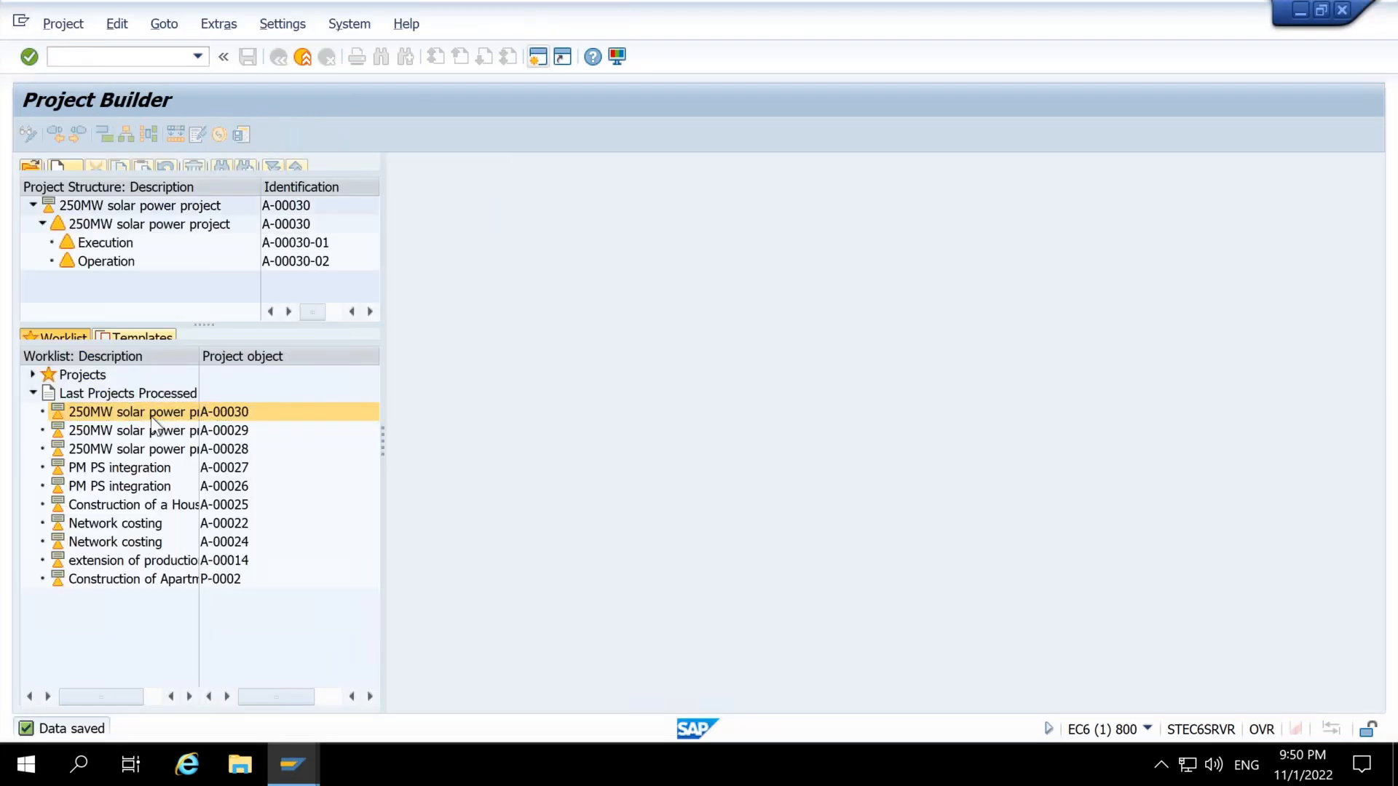
{"action": "left_click", "coordinate": [261, 246]}
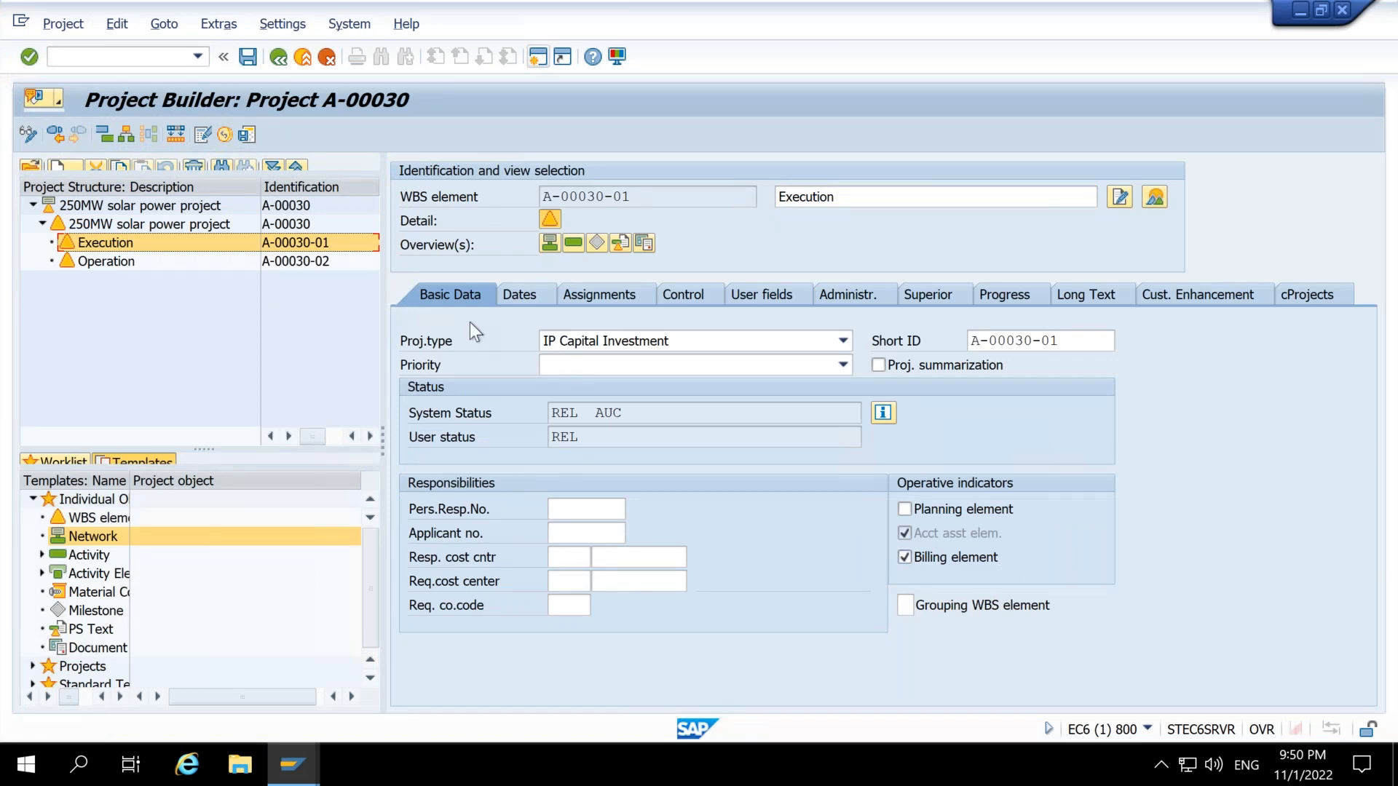
{"action": "left_click", "coordinate": [277, 266]}
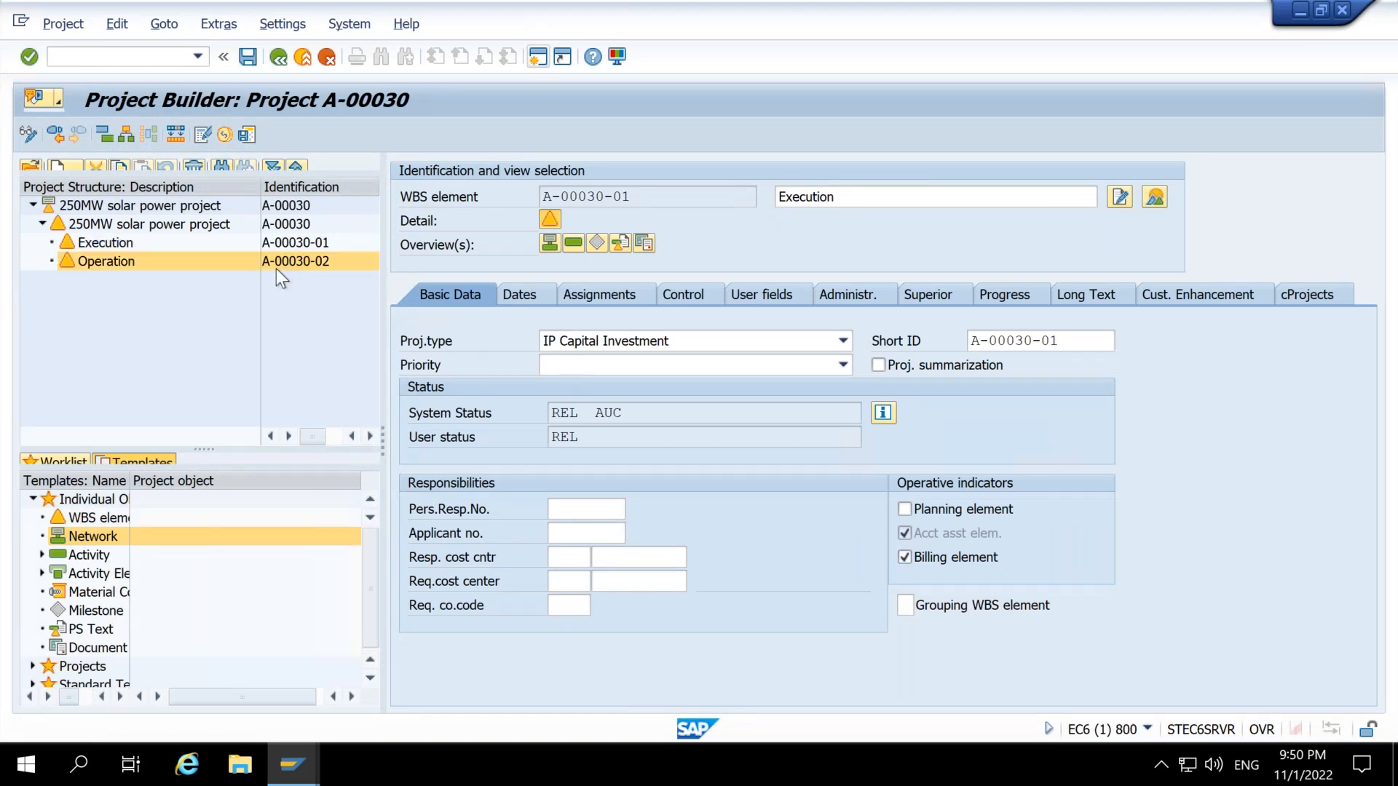
{"action": "left_click", "coordinate": [249, 56]}
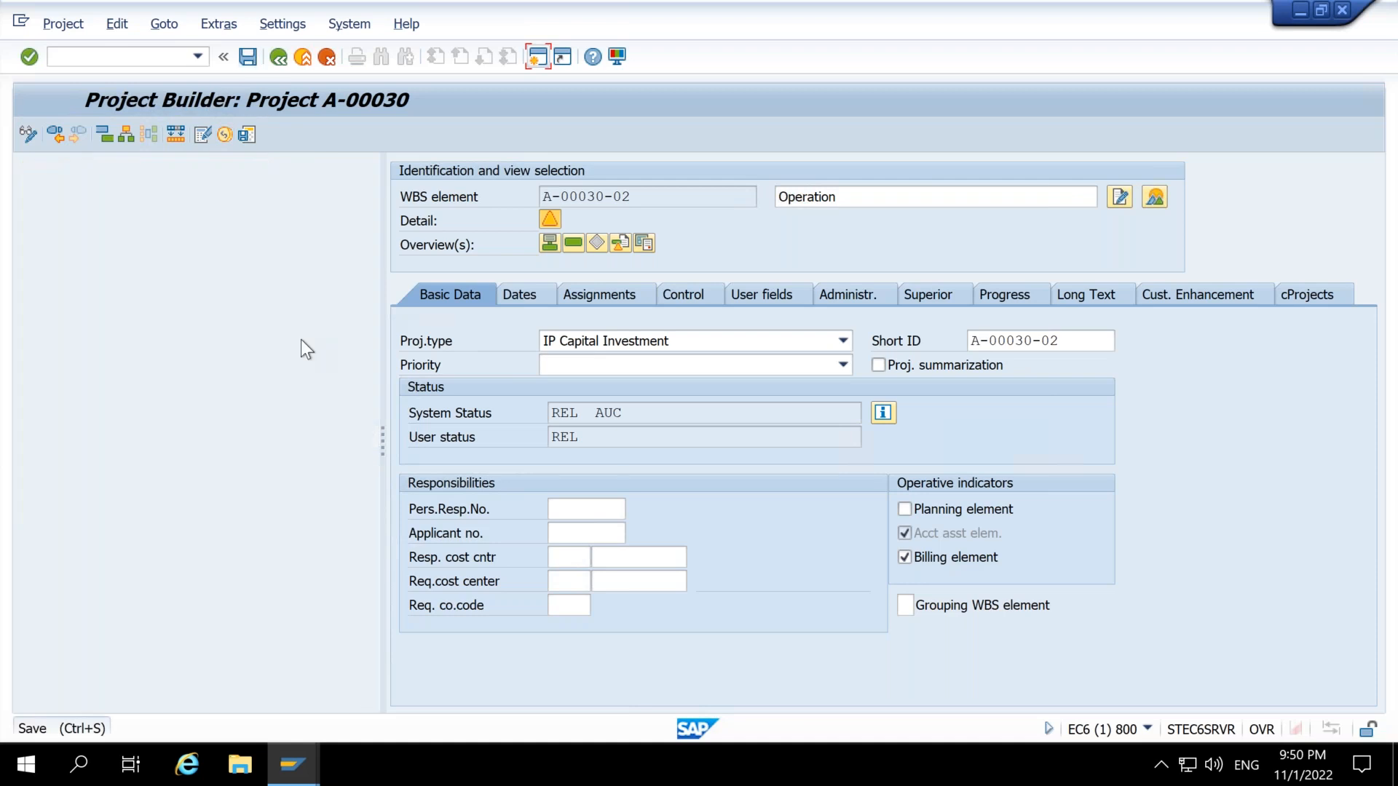
Step: Return to the sales order session, restart transaction VA02 without saving, and reopen the order
{"action": "mouse_move", "coordinate": [305, 738]}
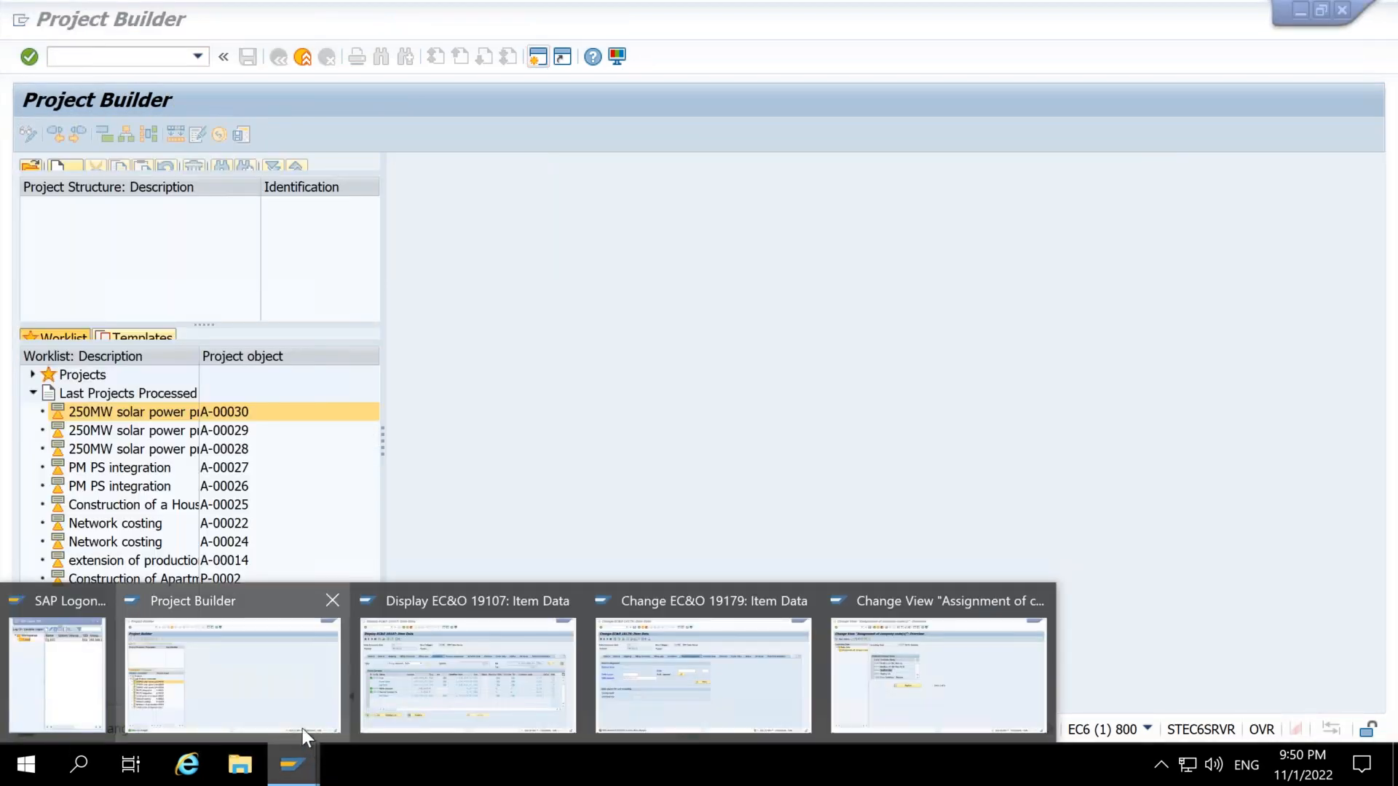
{"action": "left_click", "coordinate": [649, 673]}
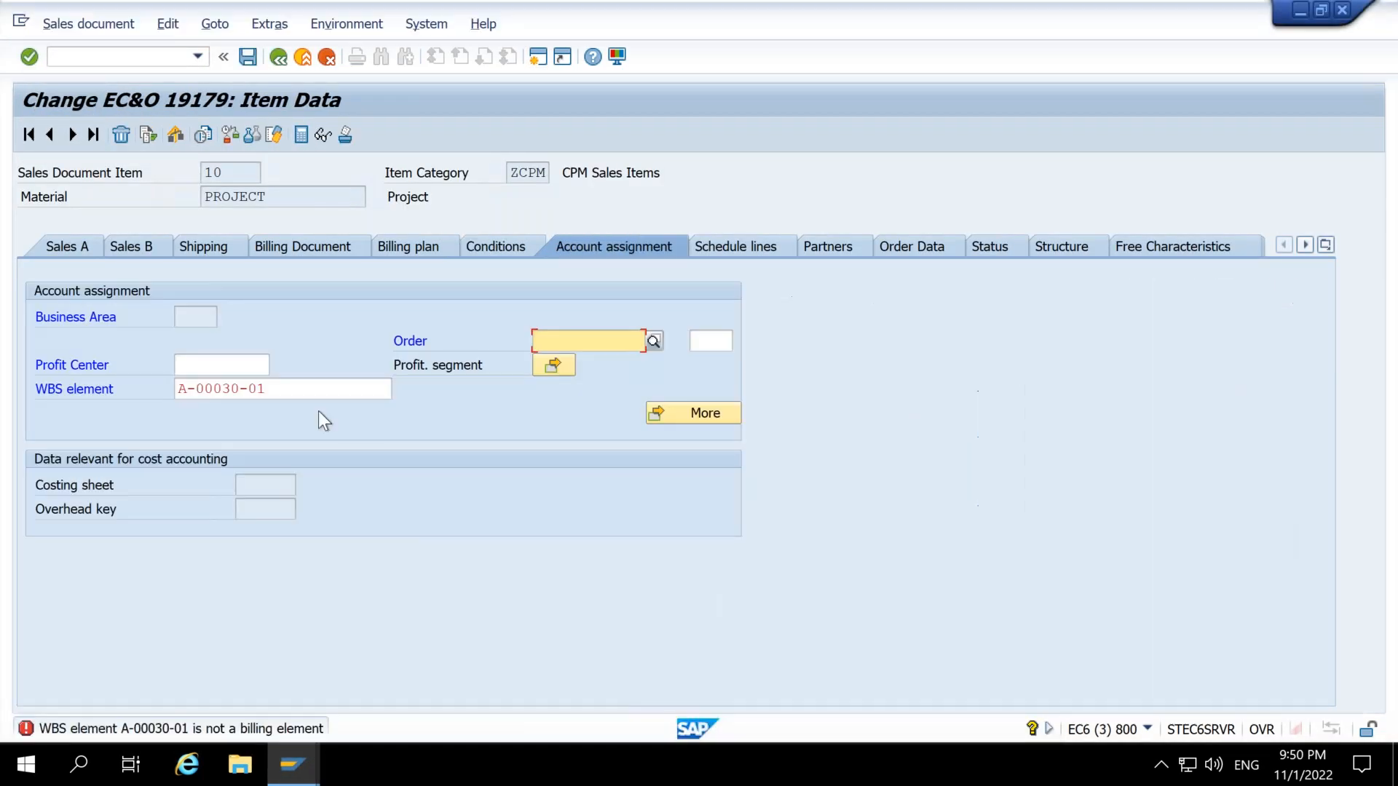
{"action": "left_click", "coordinate": [287, 388]}
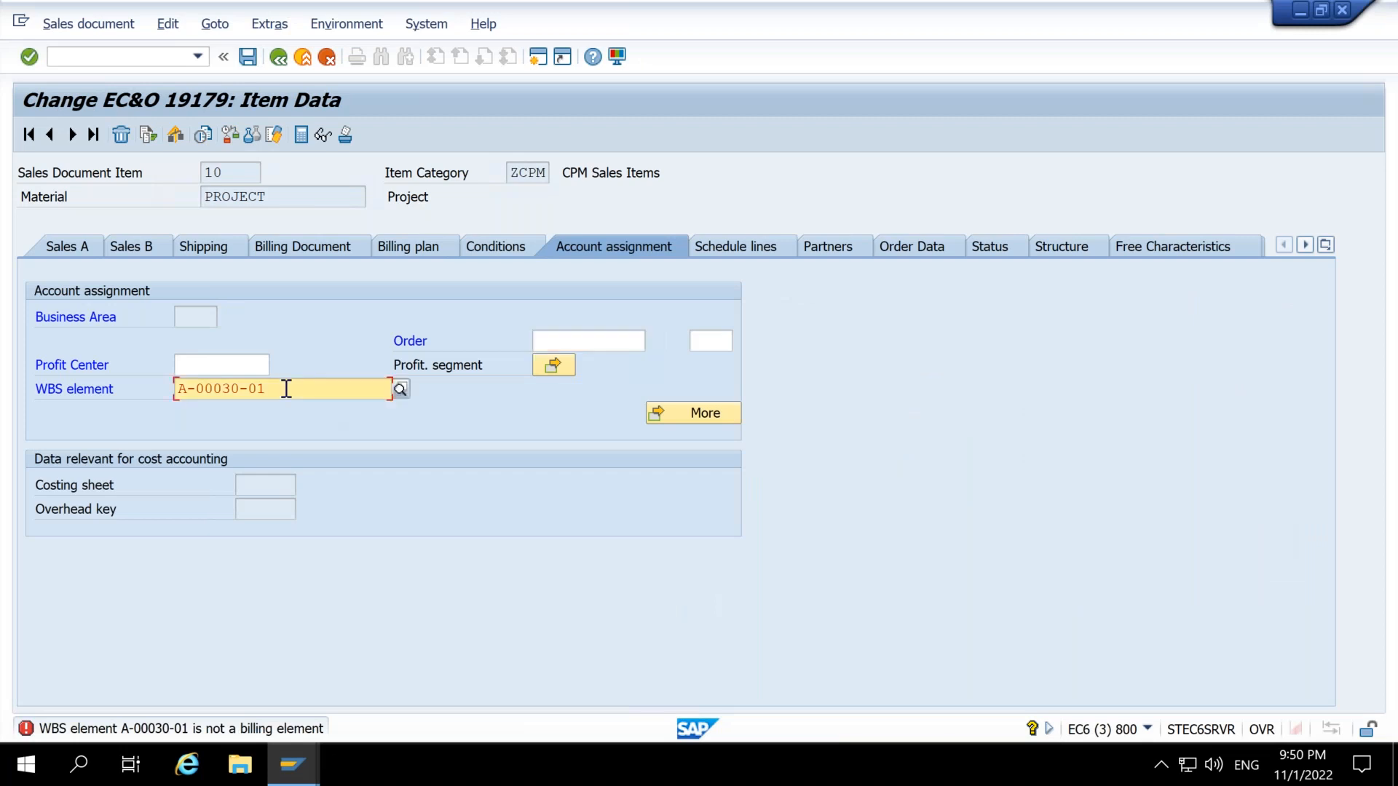
{"action": "left_click_drag", "start_coordinate": [302, 389], "coordinate": [162, 405]}
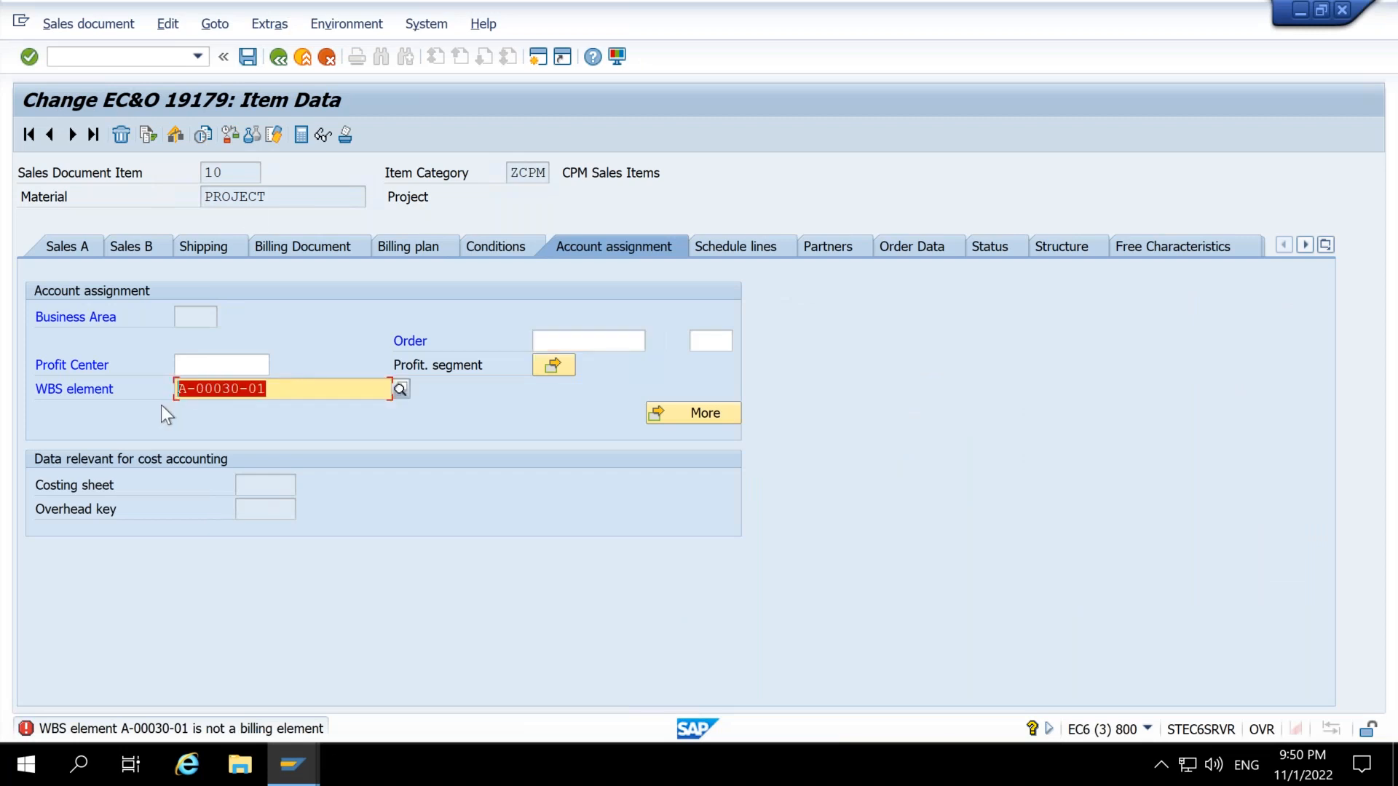
{"action": "left_click", "coordinate": [112, 56]}
{"action": "type", "text": "/nva02"}
{"action": "key", "text": "Return"}
{"action": "key", "text": "Return"}
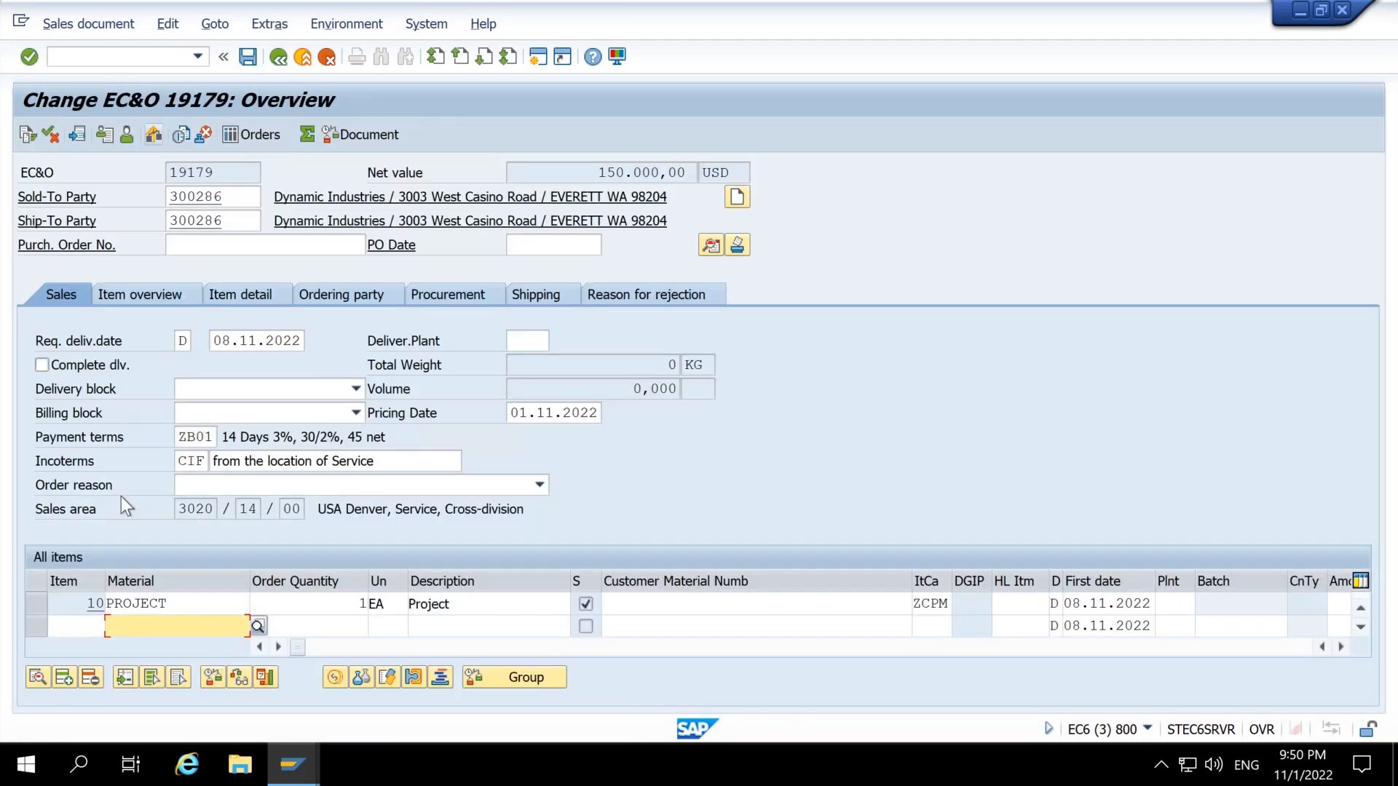
Step: Assign item 10 of the order to WBS element A-00030-01 and save the order
{"action": "double_click", "coordinate": [133, 595]}
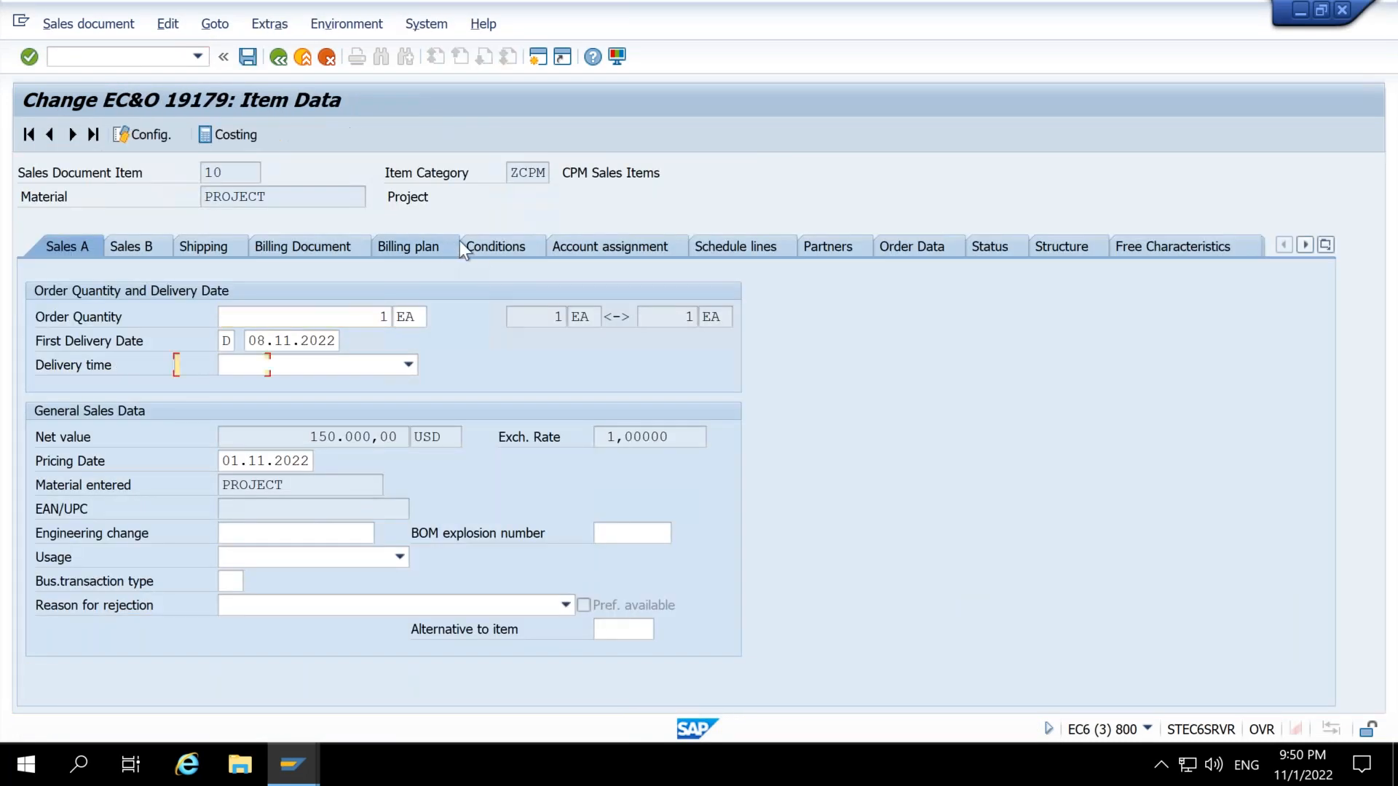
{"action": "left_click", "coordinate": [444, 242]}
{"action": "left_click", "coordinate": [610, 246]}
{"action": "left_click", "coordinate": [256, 394]}
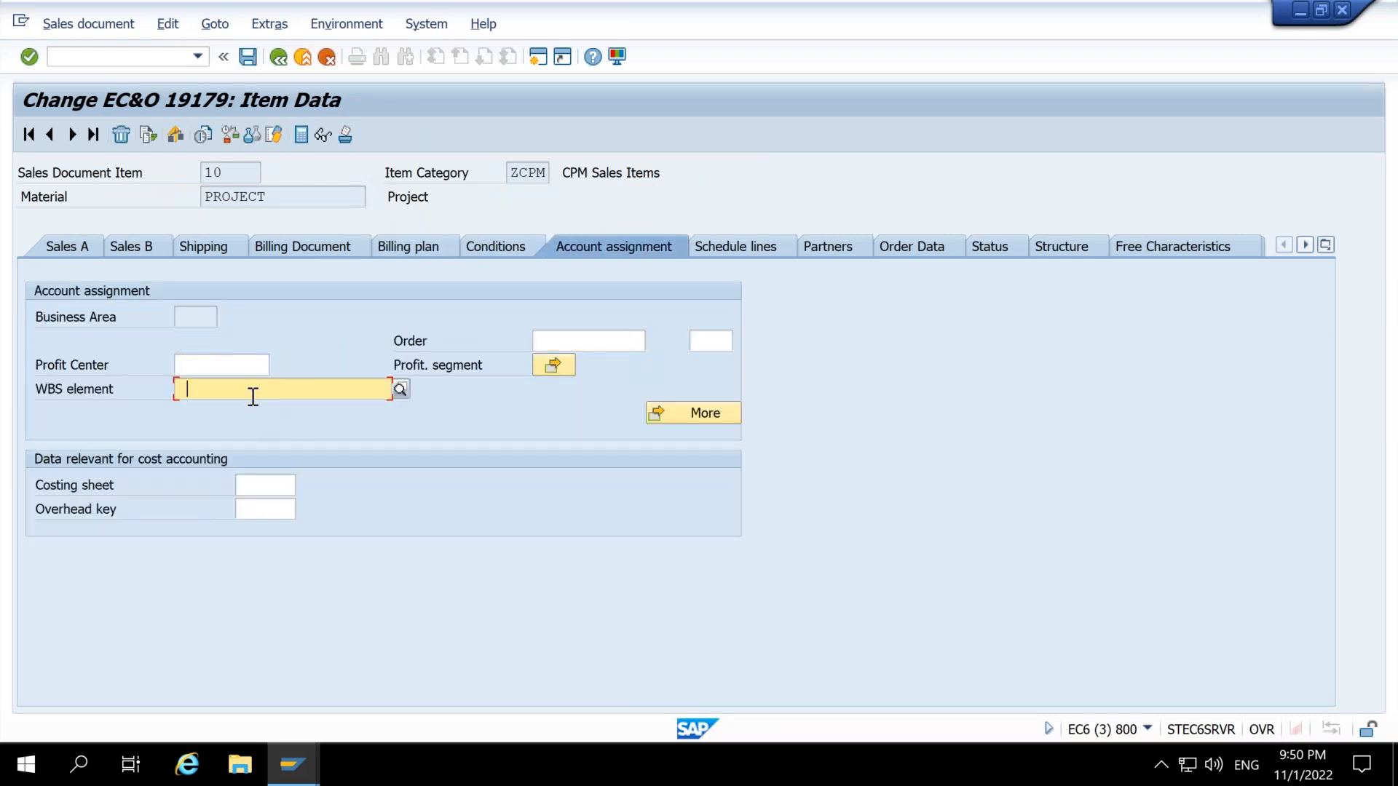
{"action": "left_click", "coordinate": [256, 402]}
{"action": "key", "text": "Return"}
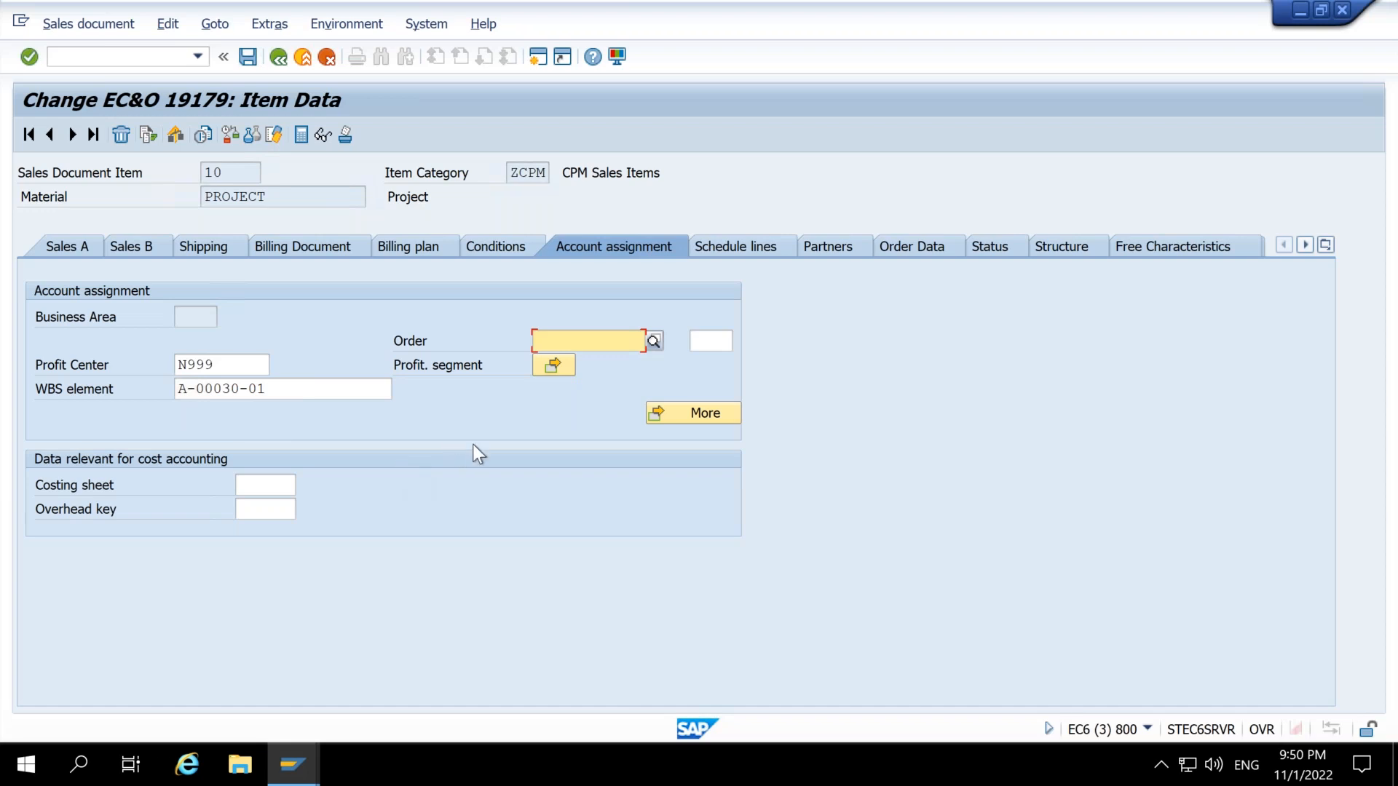
{"action": "left_click", "coordinate": [248, 57]}
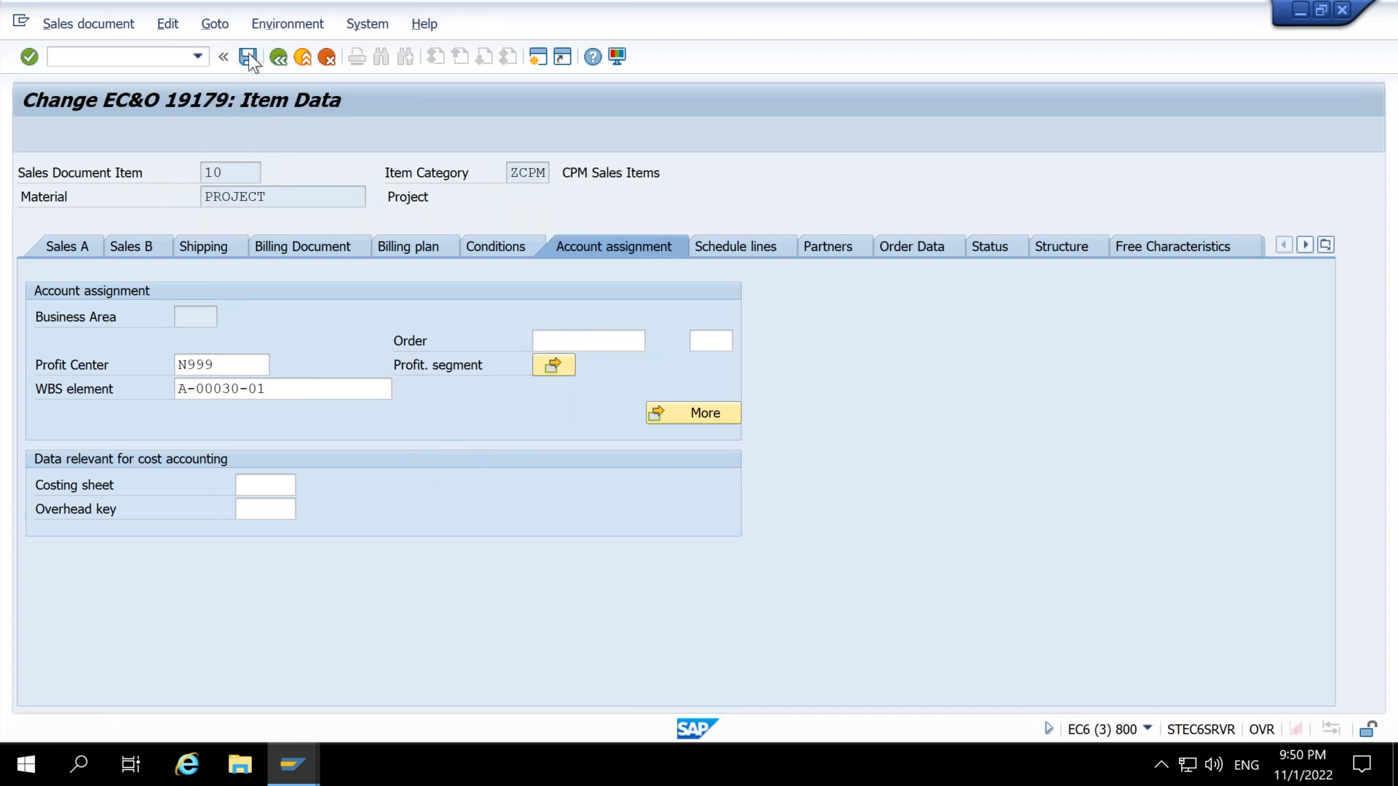
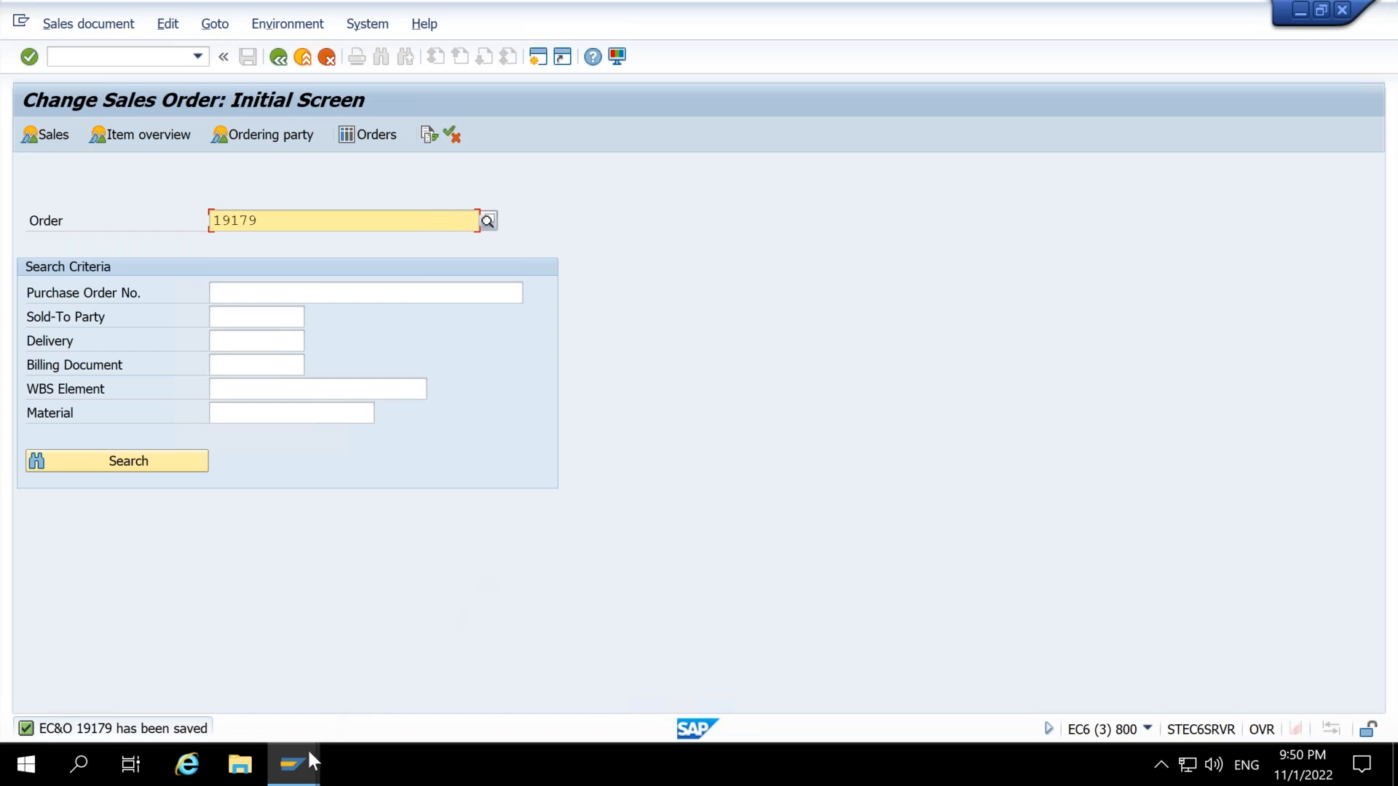
Step: In the Project Builder session, start transaction CN41N and run the structure overview for project A-00030
{"action": "mouse_move", "coordinate": [307, 750]}
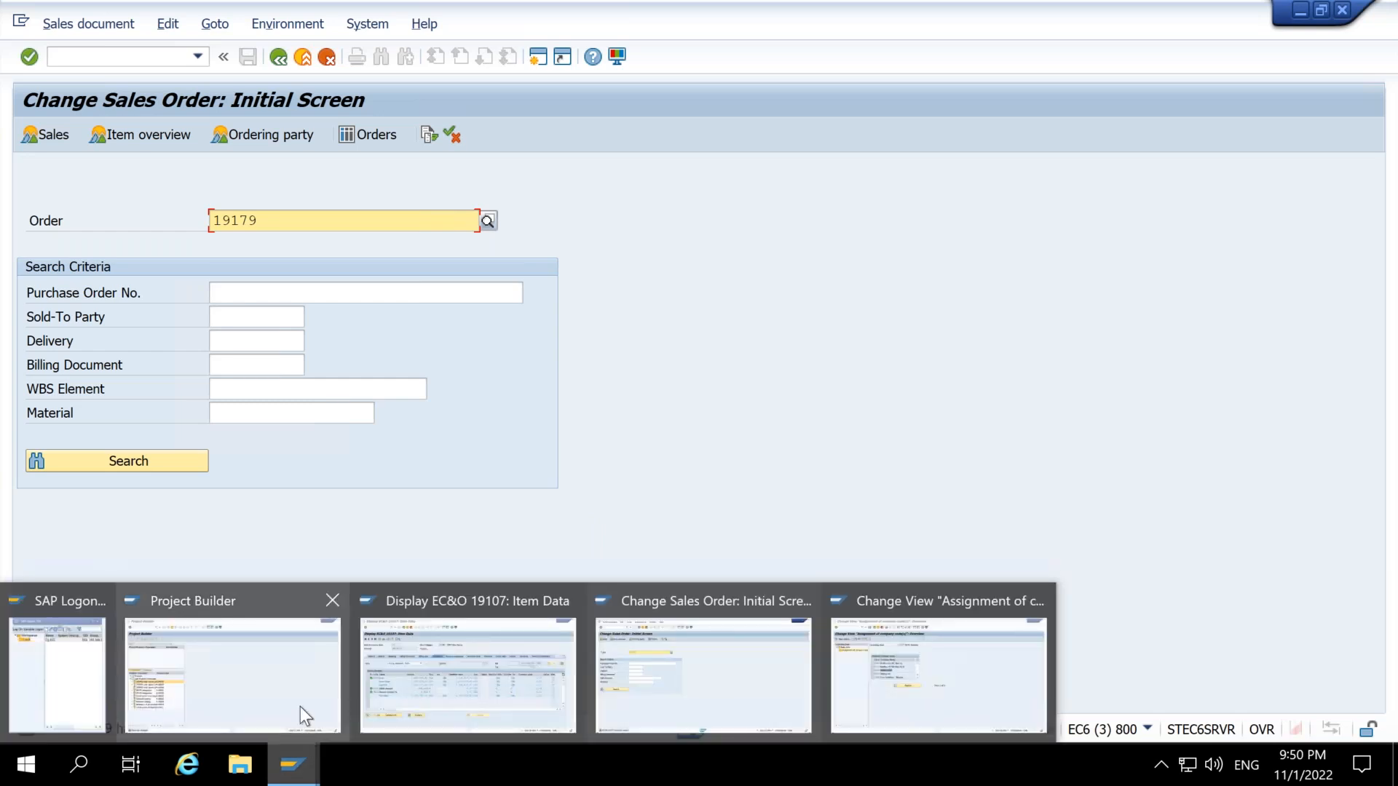
{"action": "left_click", "coordinate": [300, 706]}
{"action": "left_click", "coordinate": [154, 65]}
{"action": "type", "text": "/ncn41n"}
{"action": "key", "text": "Return"}
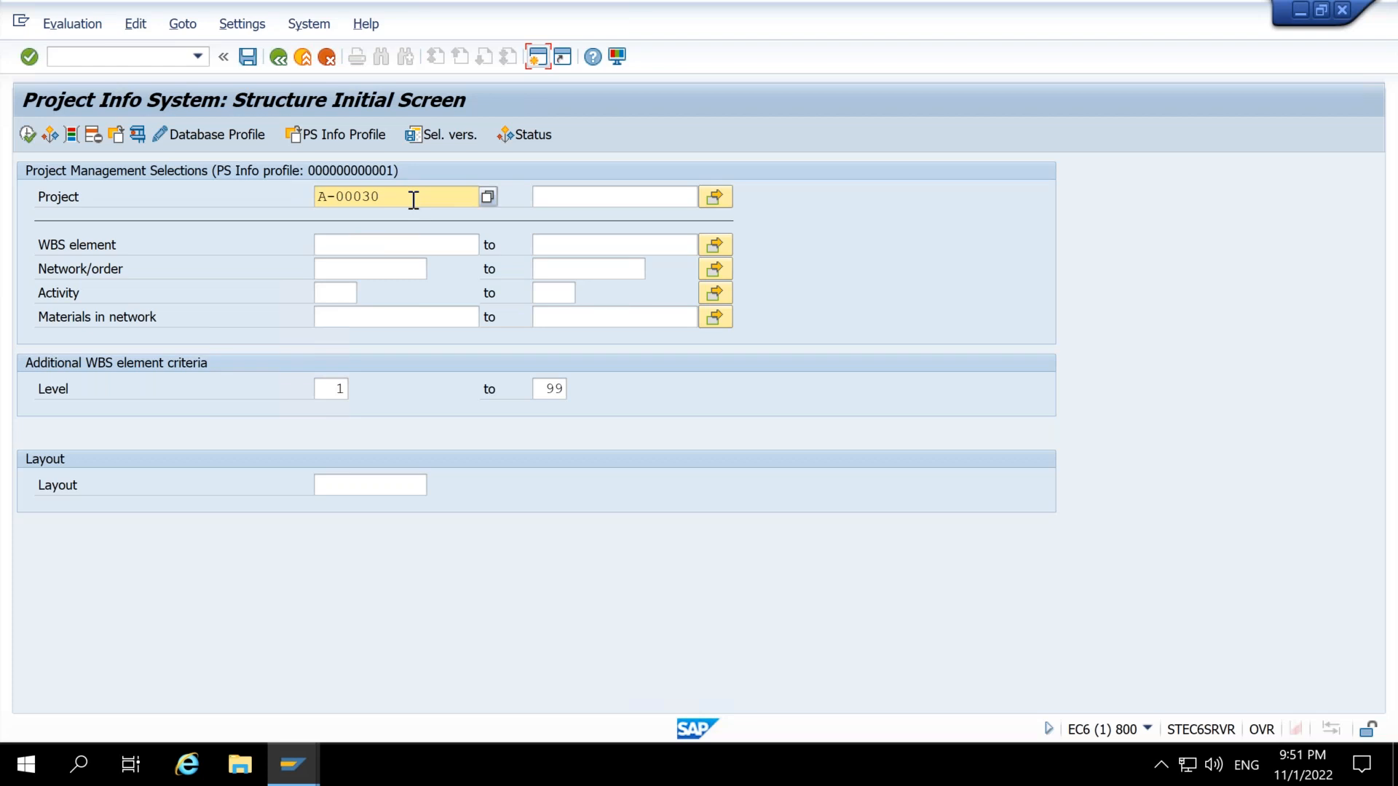
{"action": "left_click_drag", "start_coordinate": [409, 199], "coordinate": [317, 195]}
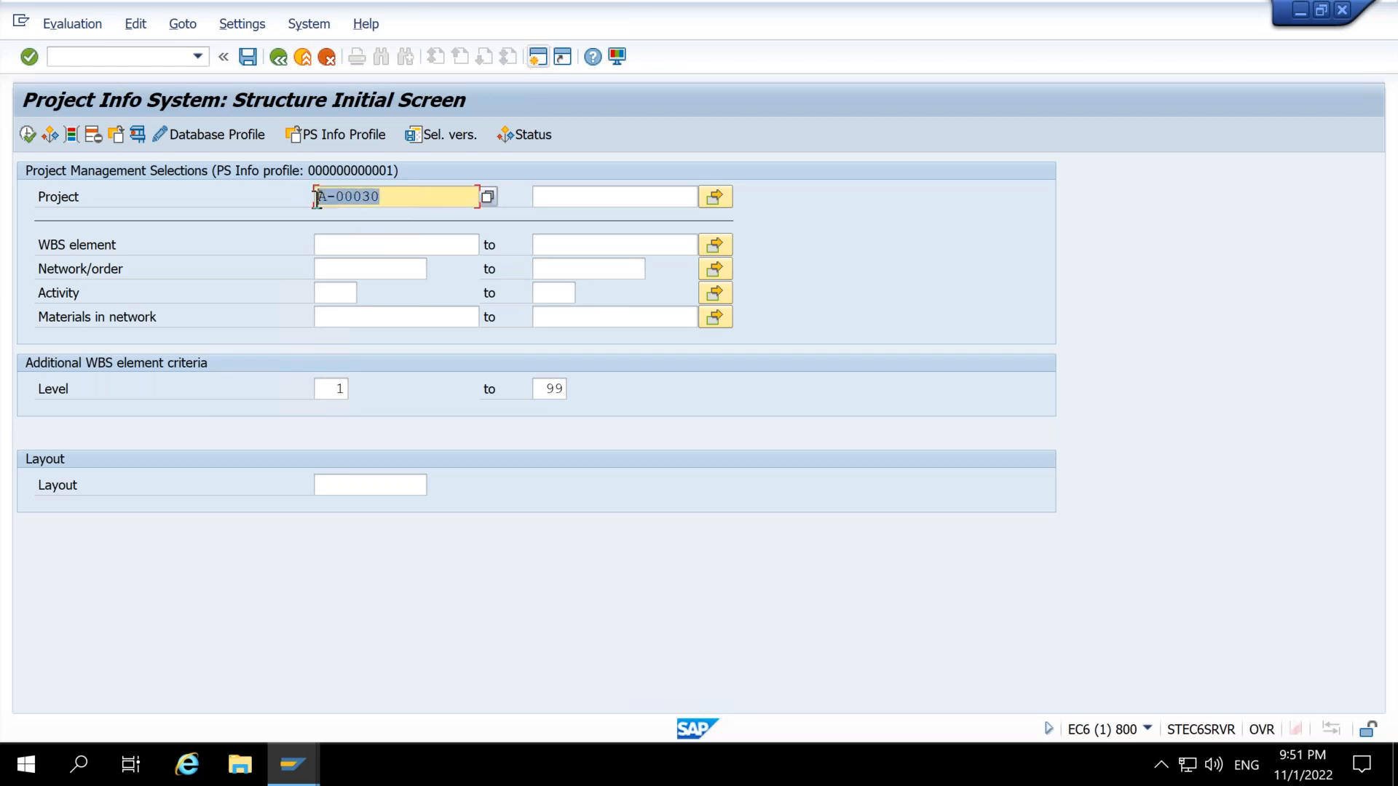
{"action": "left_click", "coordinate": [27, 135]}
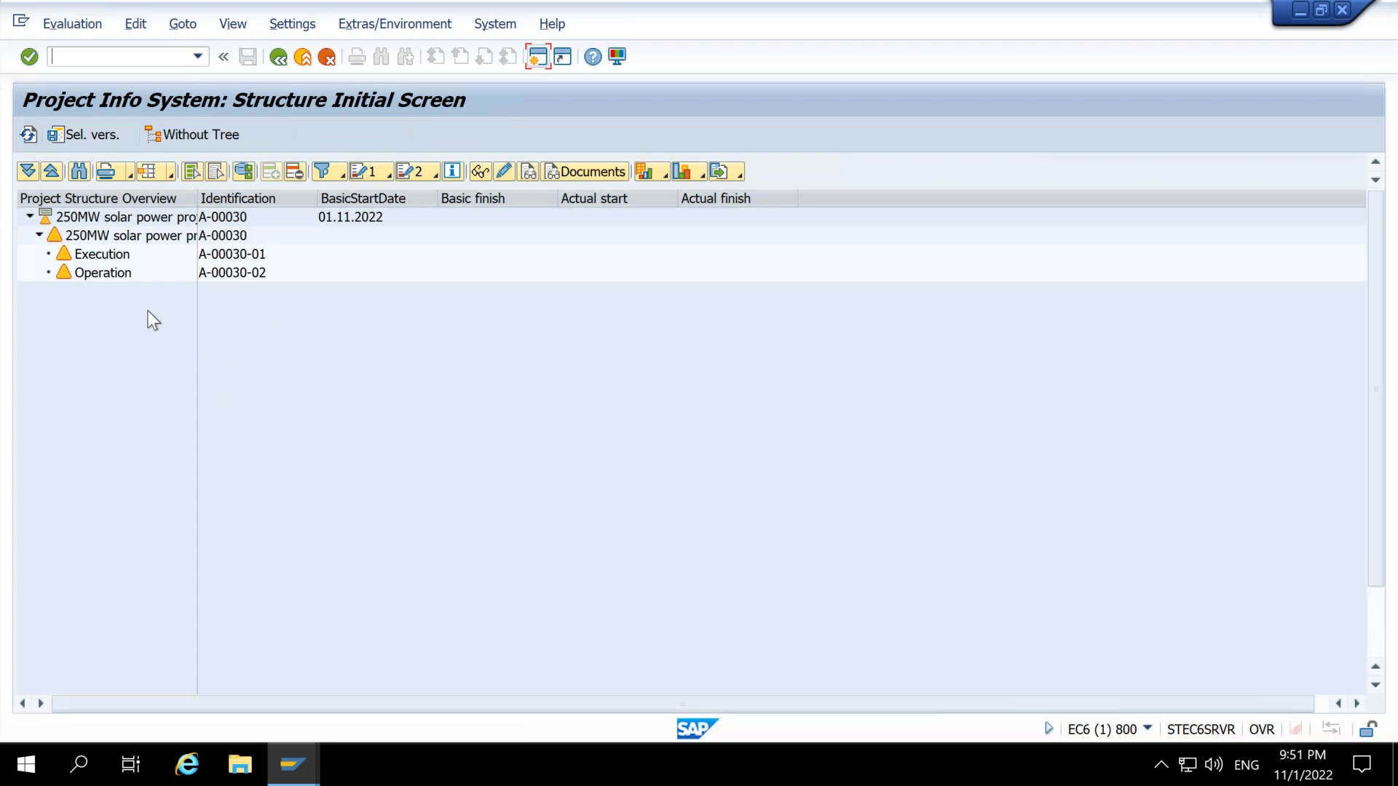
Step: Leave the structure overview without saving and include sales documents in the temporary database profile
{"action": "left_click_drag", "start_coordinate": [248, 193], "coordinate": [281, 194]}
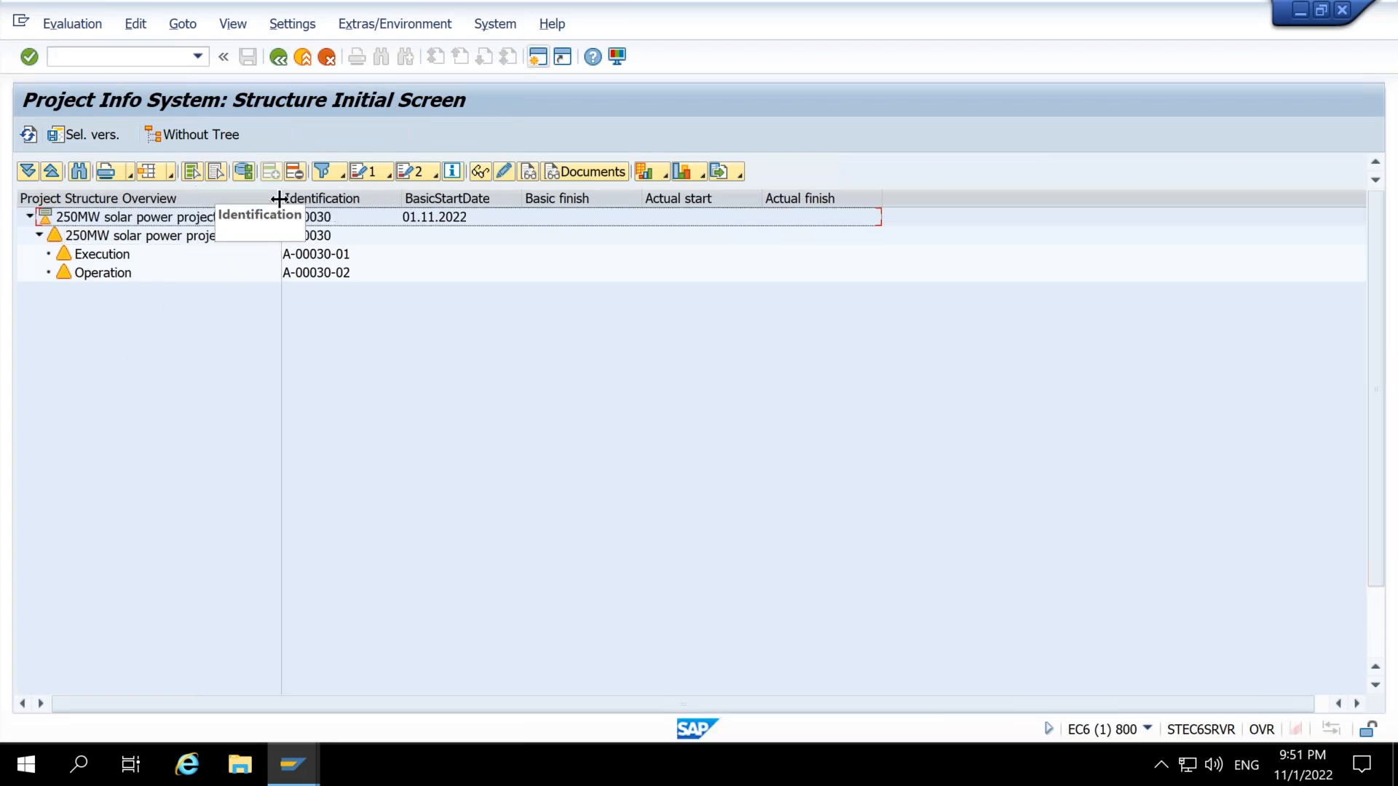
{"action": "left_click", "coordinate": [278, 64]}
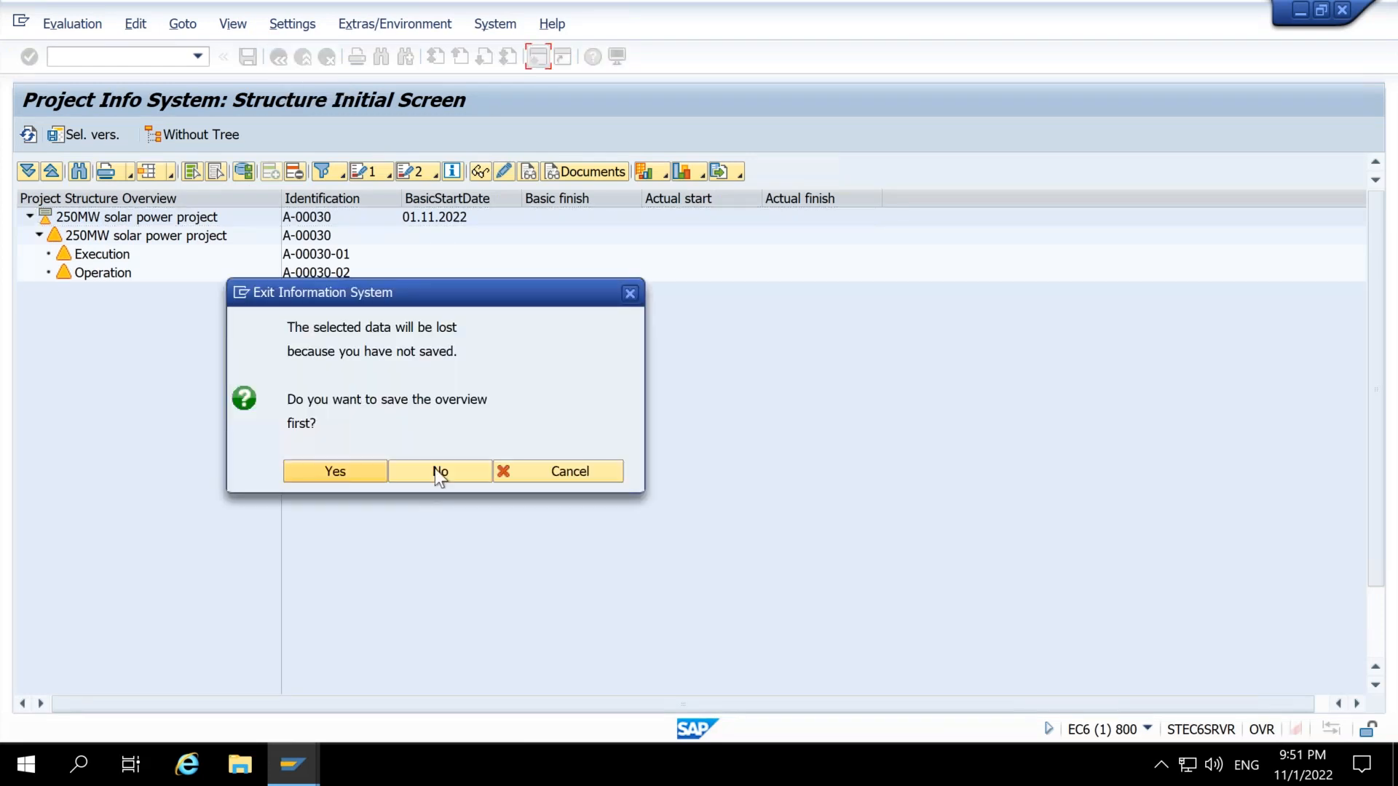
{"action": "left_click", "coordinate": [436, 470]}
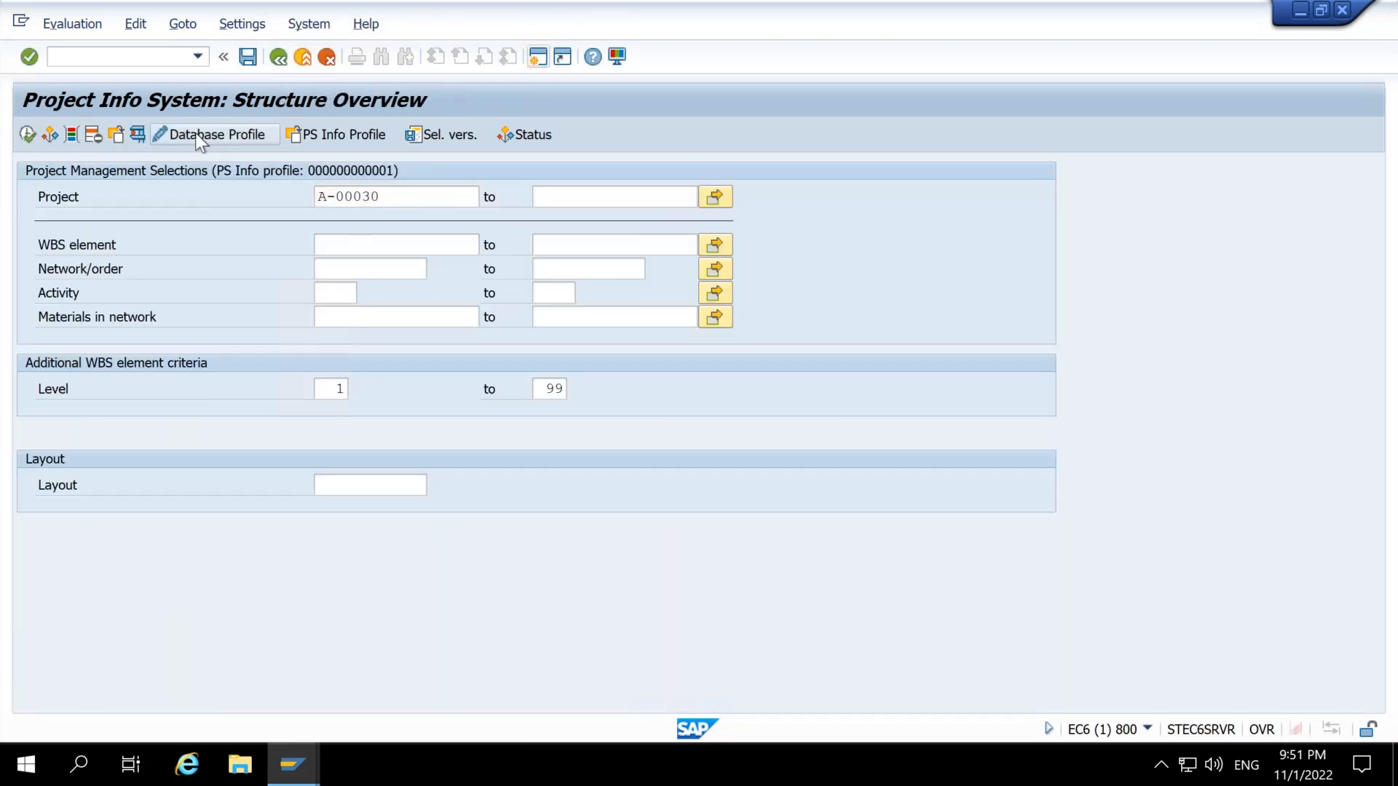
{"action": "left_click", "coordinate": [195, 133]}
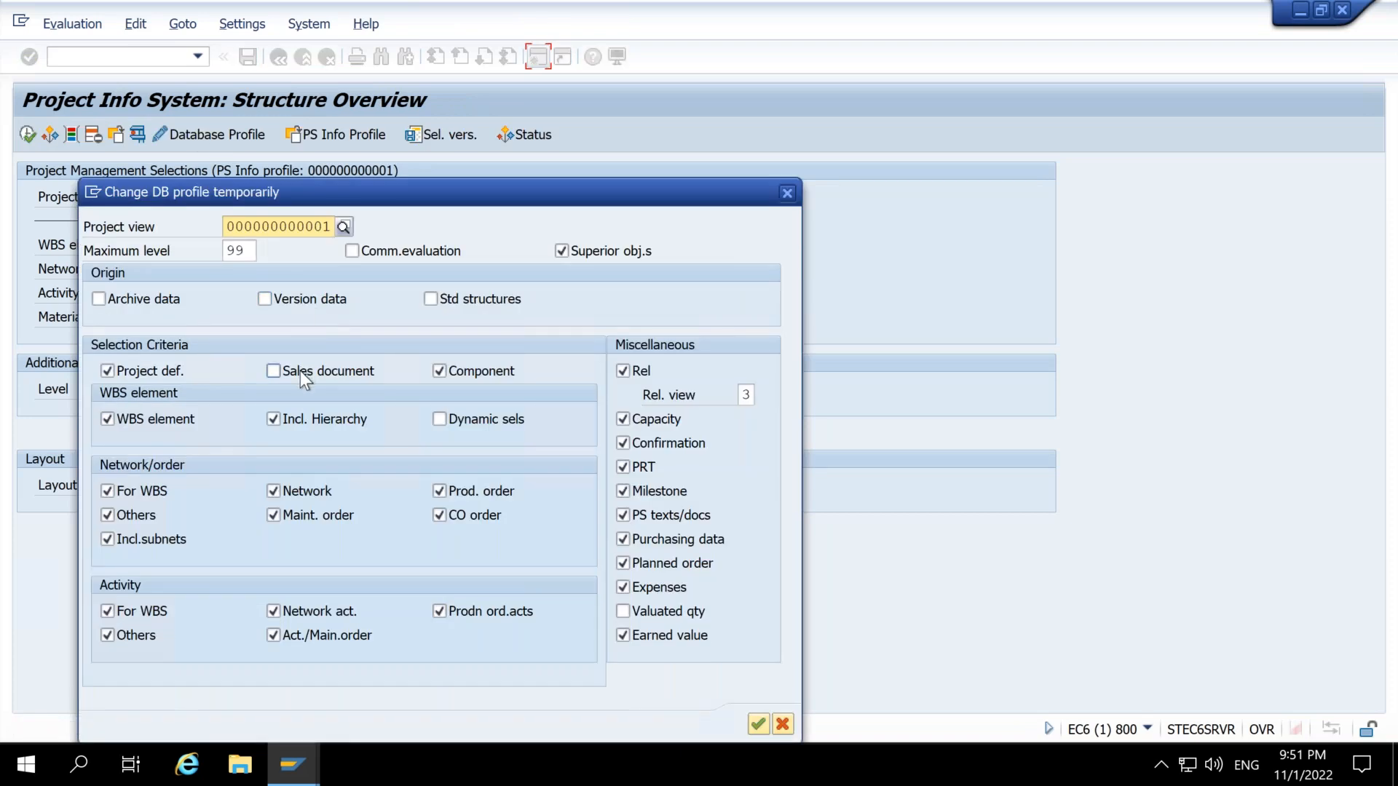
{"action": "left_click", "coordinate": [298, 372]}
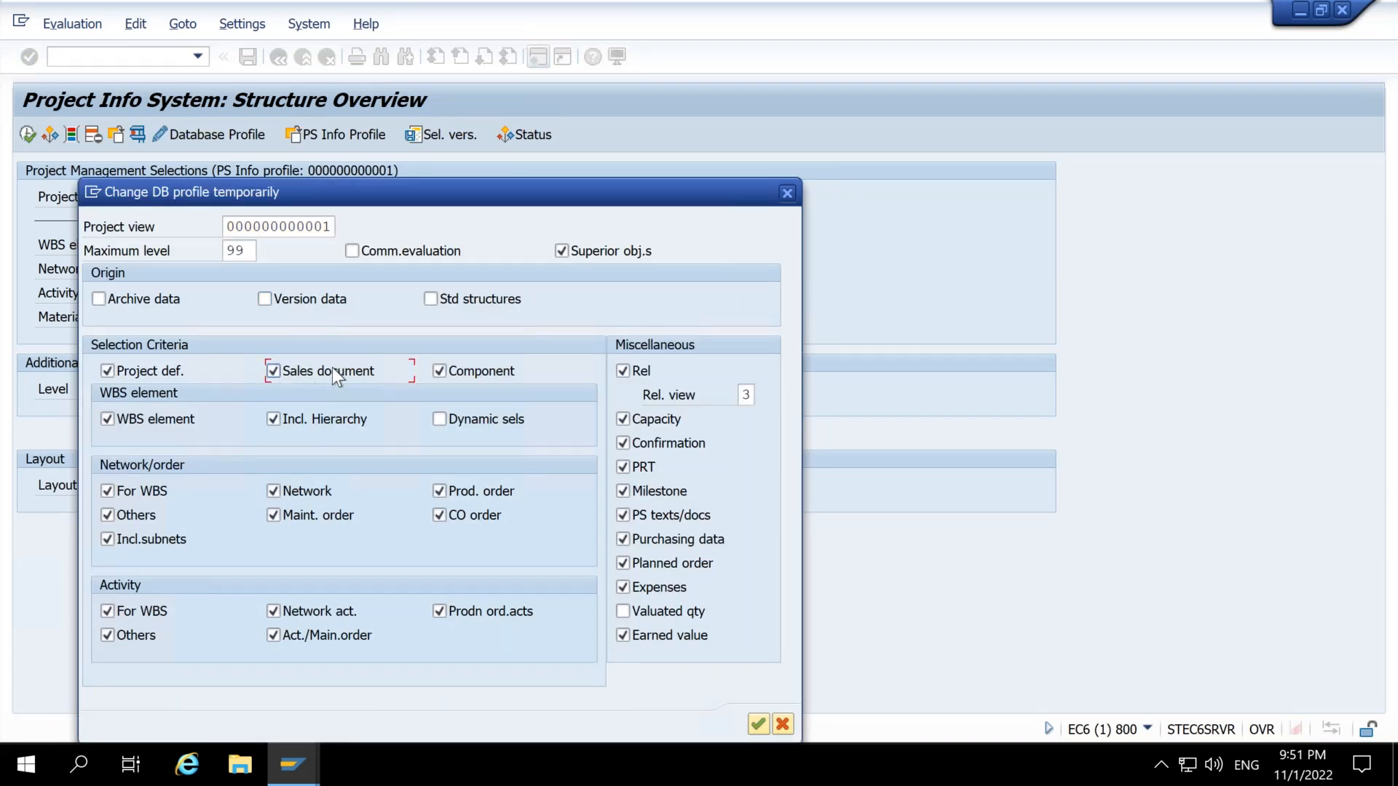
{"action": "left_click", "coordinate": [758, 724]}
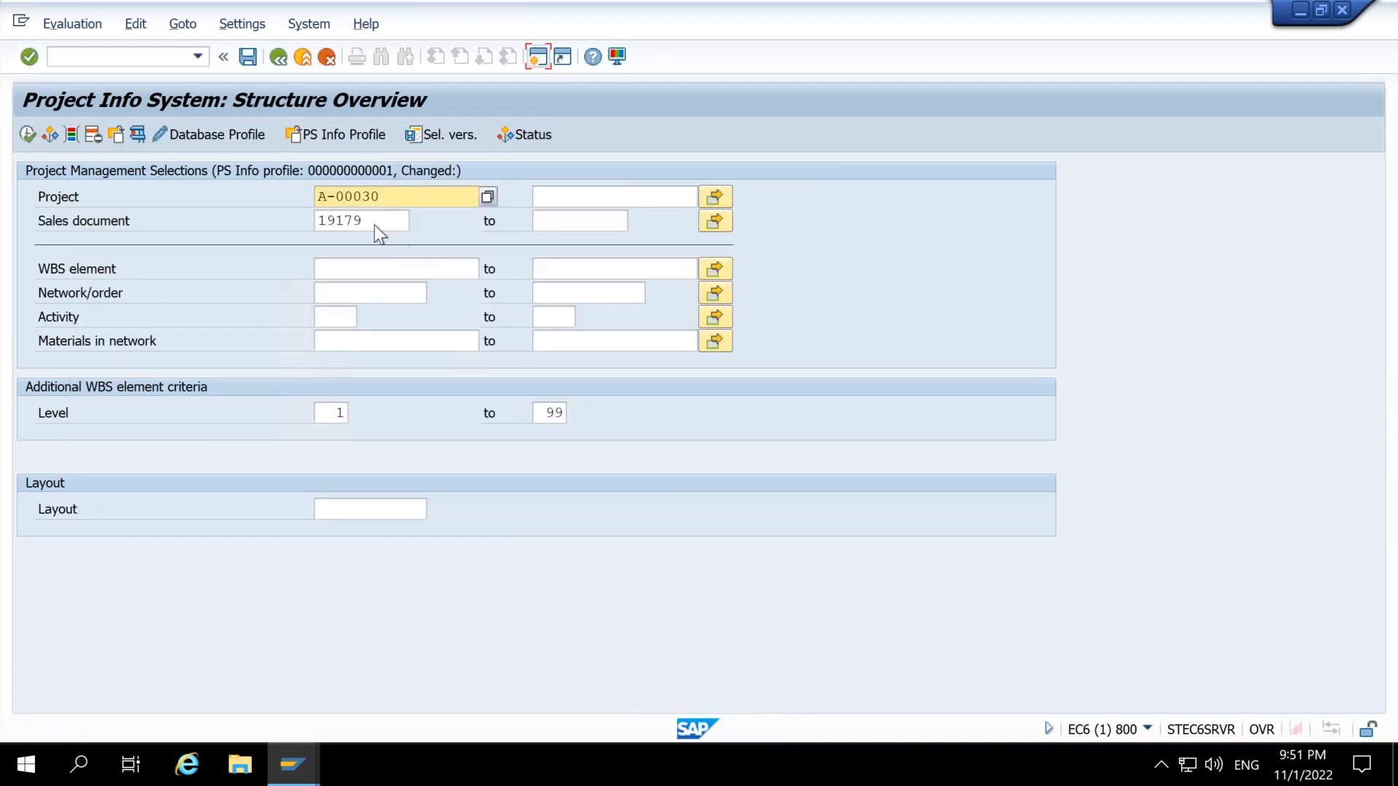
Step: Clear the sales document selection, rerun the overview for project A-00030, and expand the Execution element with a wider structure column
{"action": "left_click_drag", "start_coordinate": [378, 233], "coordinate": [322, 230]}
{"action": "key", "text": "Delete"}
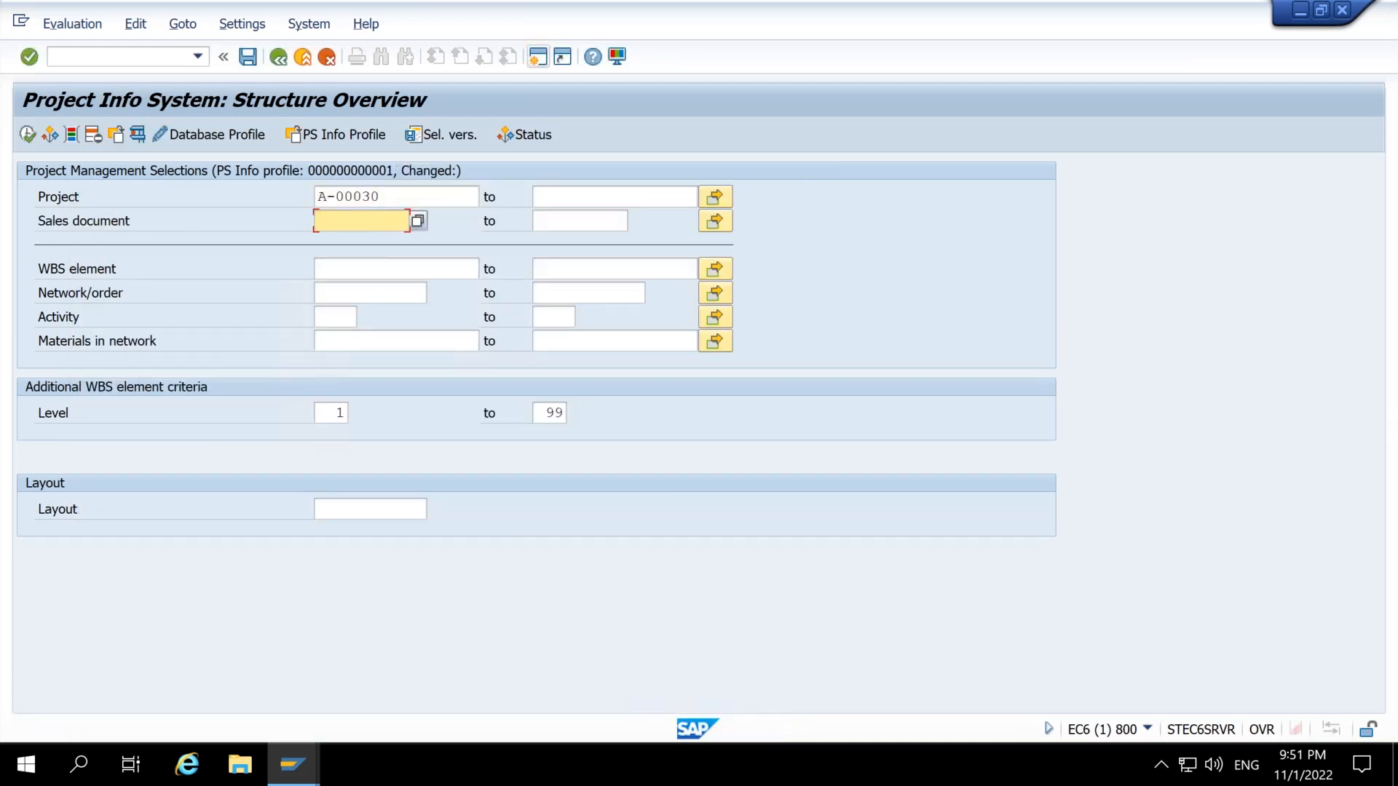
{"action": "left_click", "coordinate": [29, 132]}
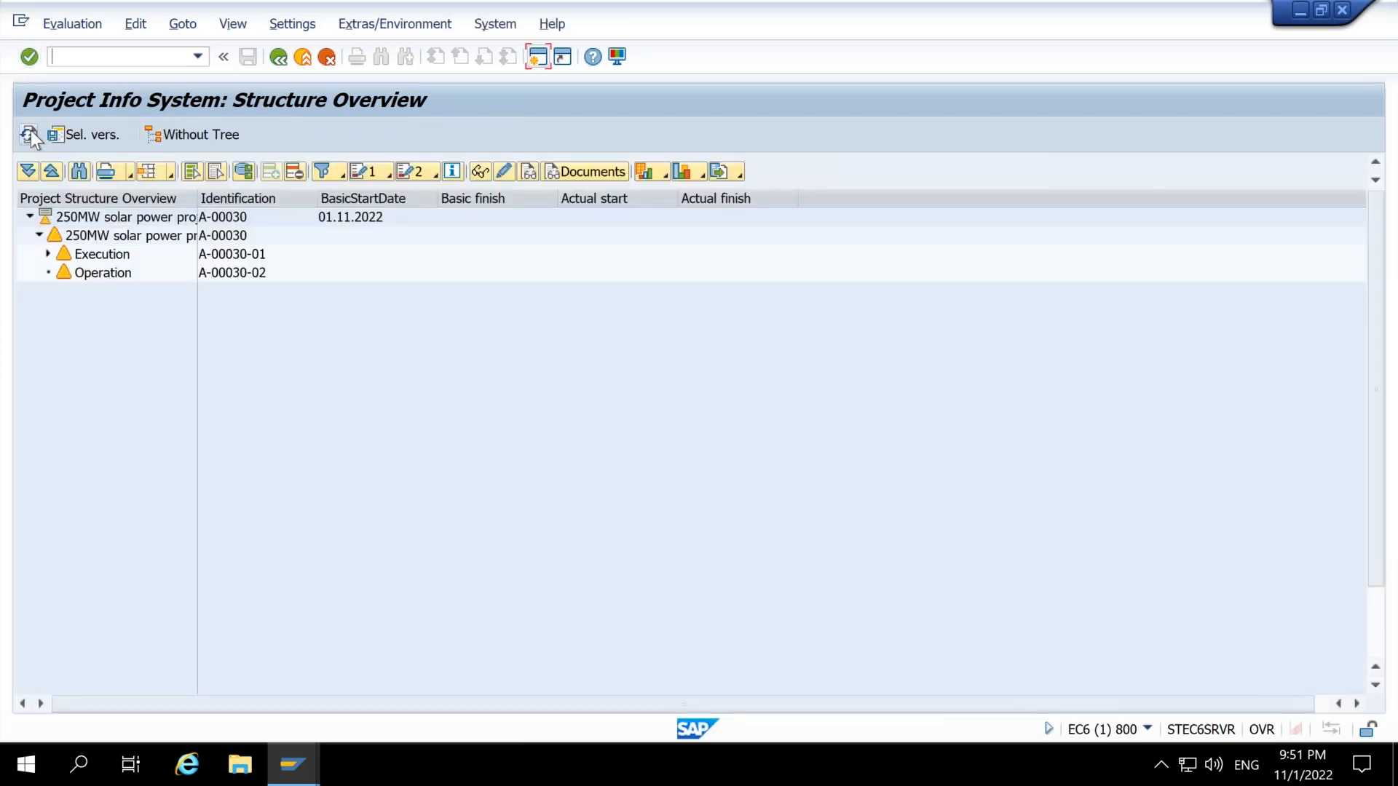
{"action": "left_click", "coordinate": [45, 253]}
{"action": "left_click_drag", "start_coordinate": [198, 192], "coordinate": [354, 193]}
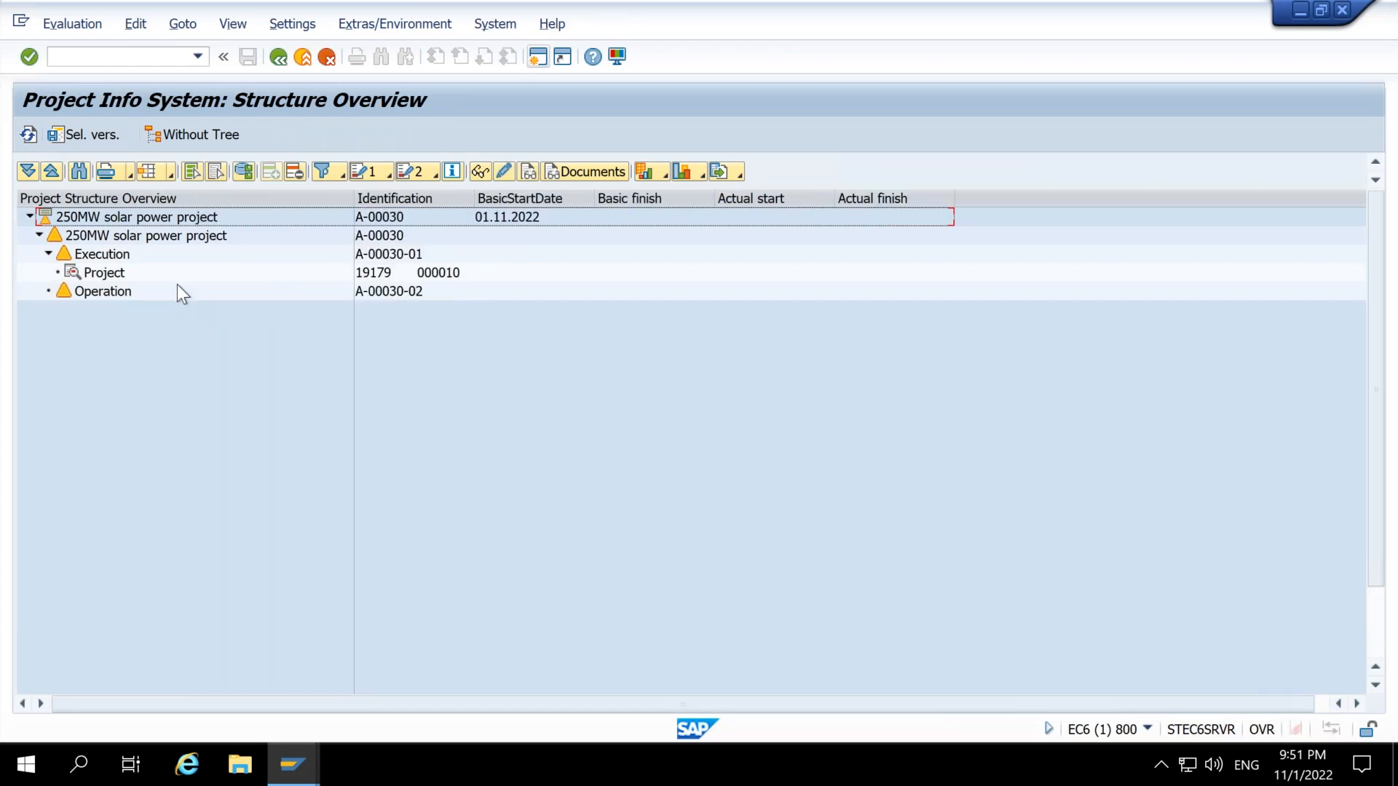
Step: Display the sales order assigned under the Execution WBS element and return to the structure overview
{"action": "left_click", "coordinate": [71, 274]}
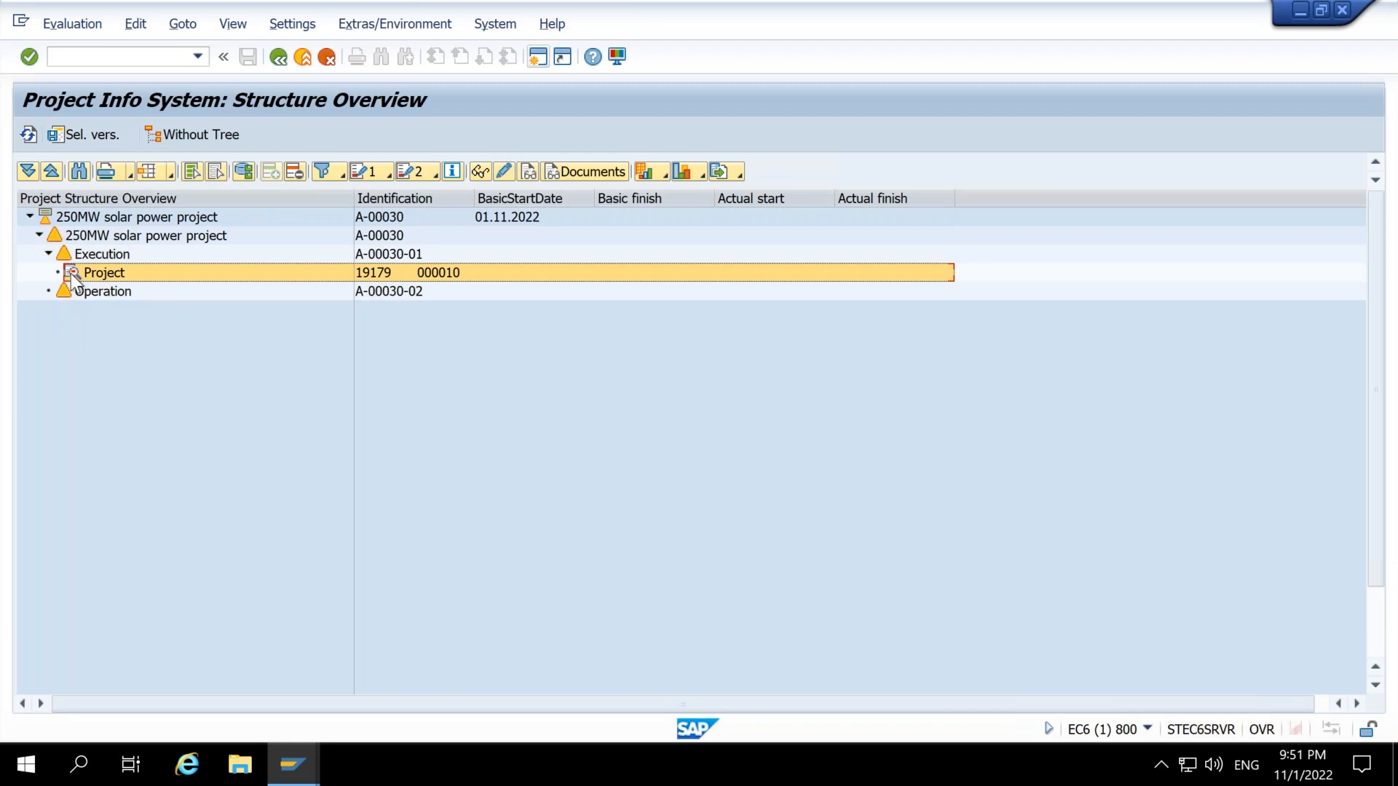
{"action": "double_click", "coordinate": [71, 273]}
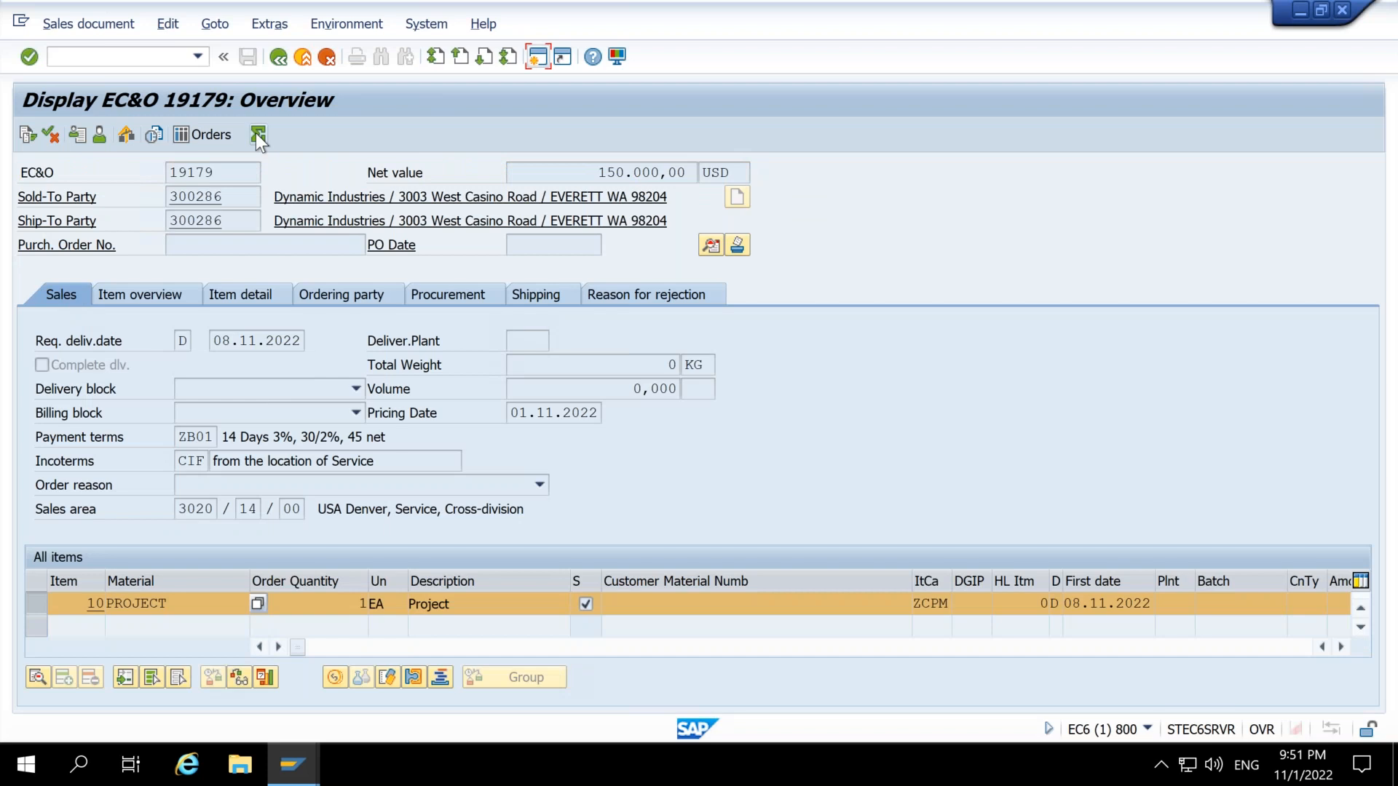
{"action": "left_click", "coordinate": [274, 62]}
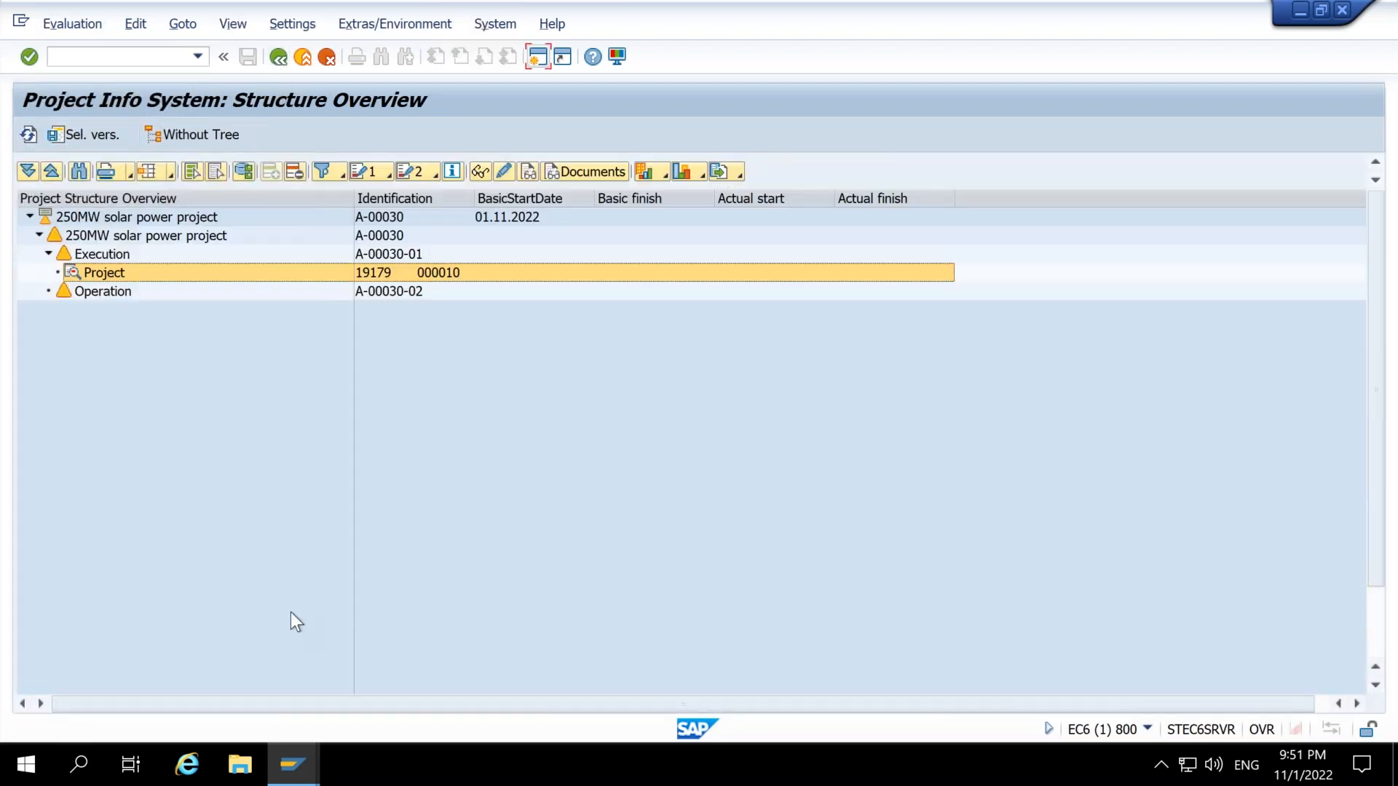
Step: Switch to the sales order session, check the detailed status of item 10 in the order's status overview, and return to the initial screen
{"action": "left_click", "coordinate": [293, 766]}
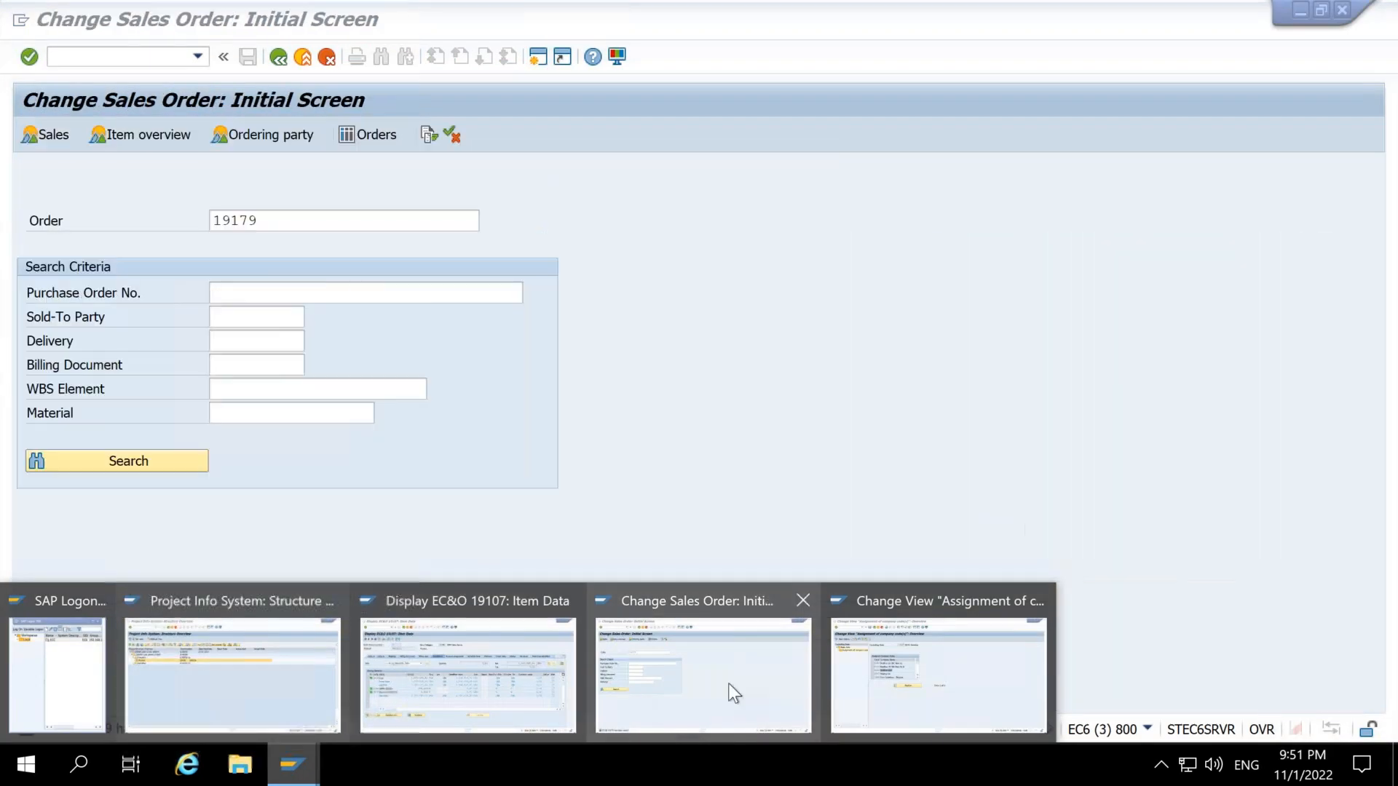
{"action": "left_click", "coordinate": [728, 684]}
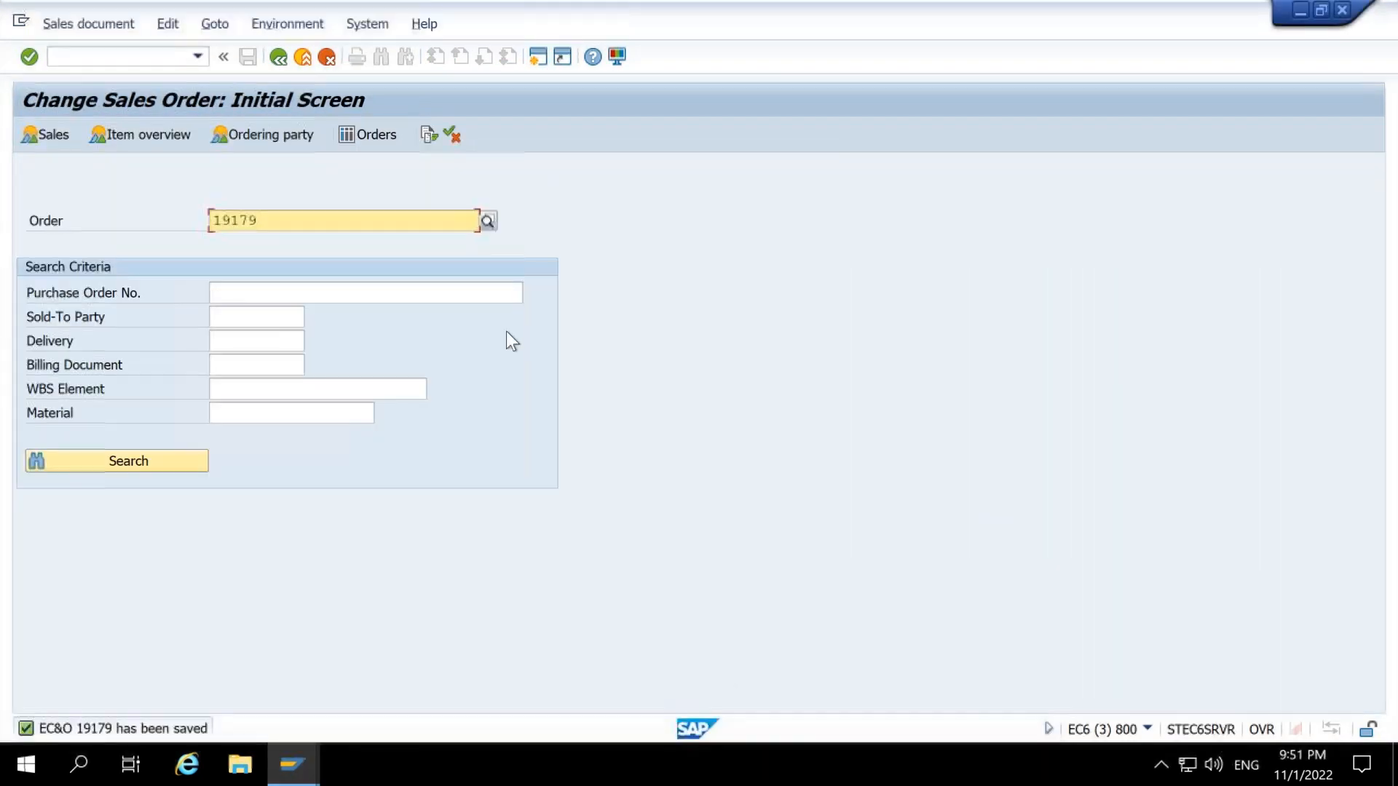
{"action": "left_click", "coordinate": [454, 133]}
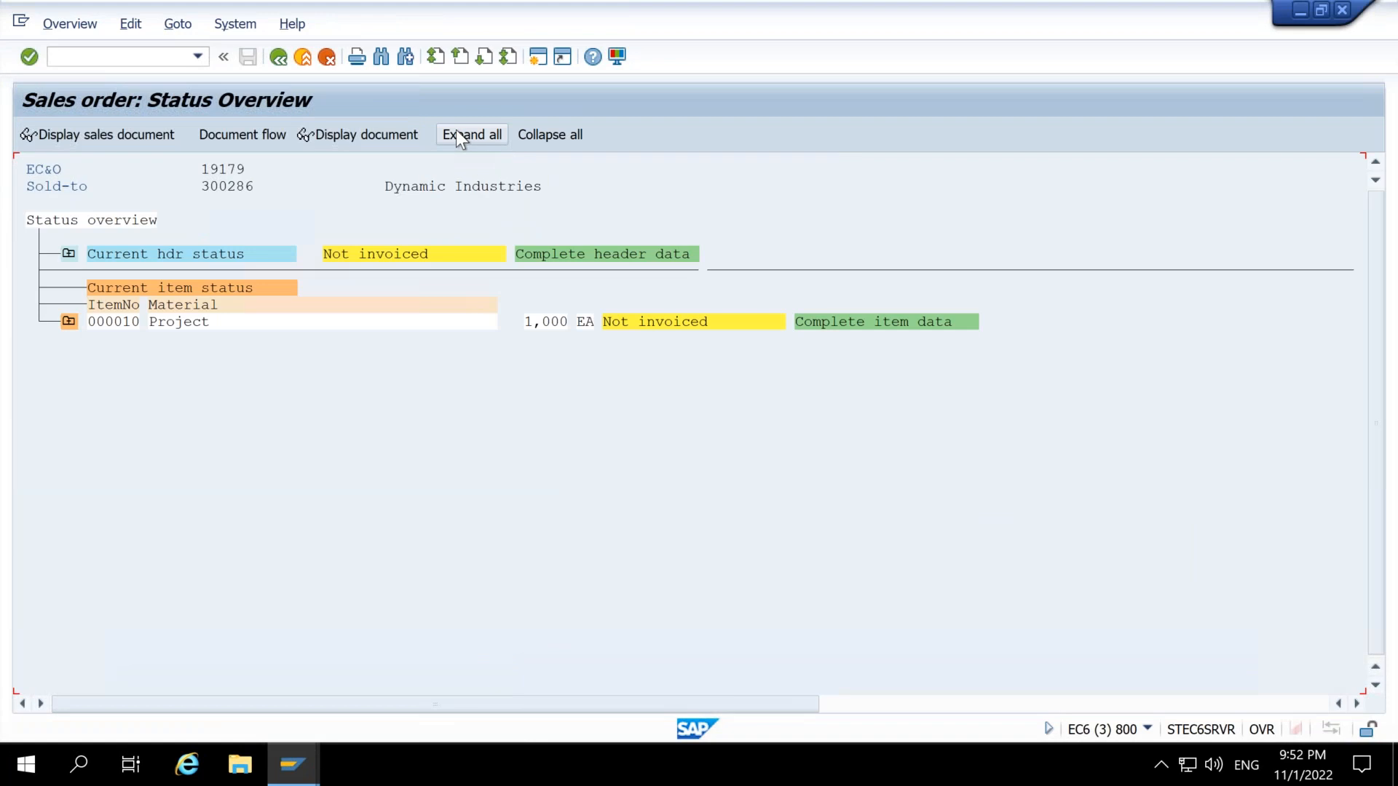
{"action": "left_click", "coordinate": [69, 321]}
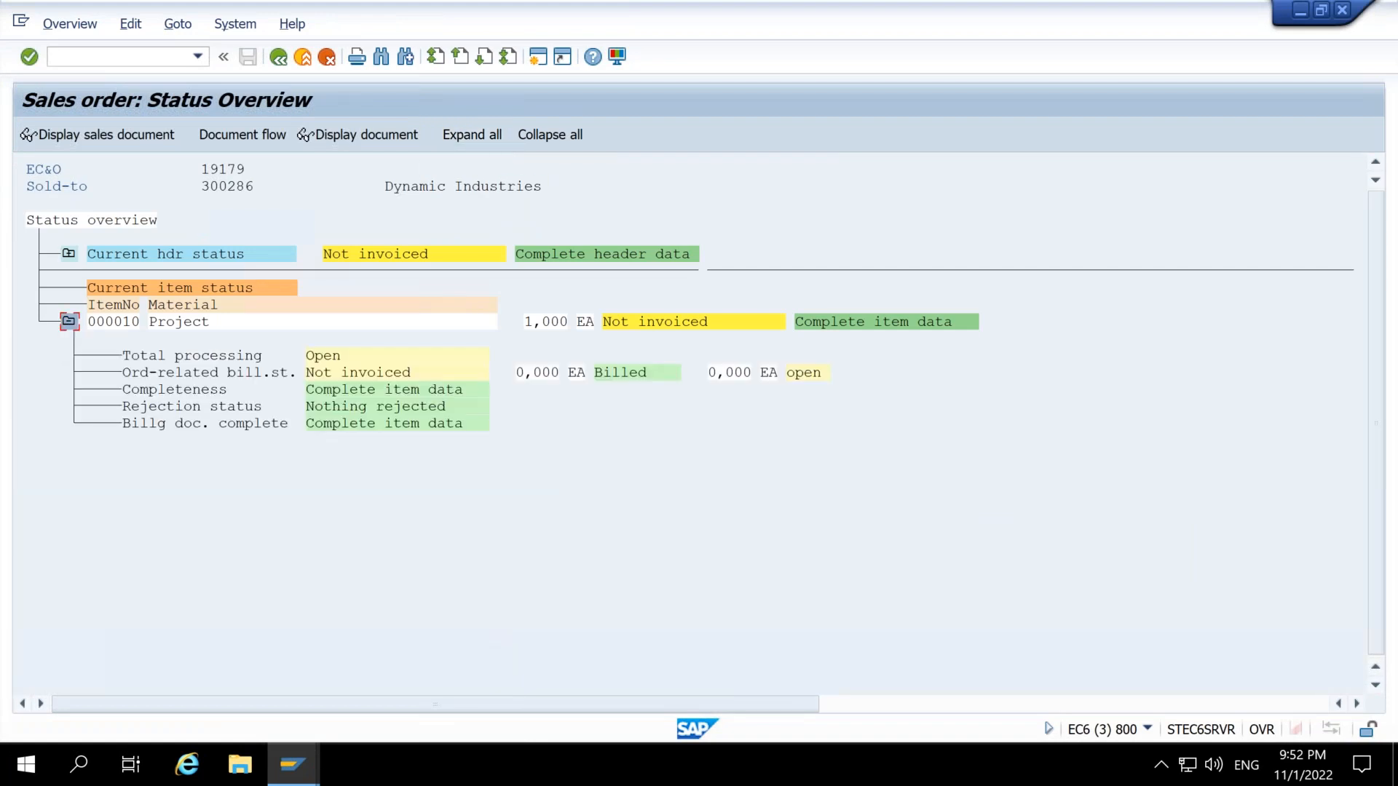
{"action": "left_click", "coordinate": [283, 58]}
Step: Open the sales order for change and display the partners in its header data
{"action": "key", "text": "Return"}
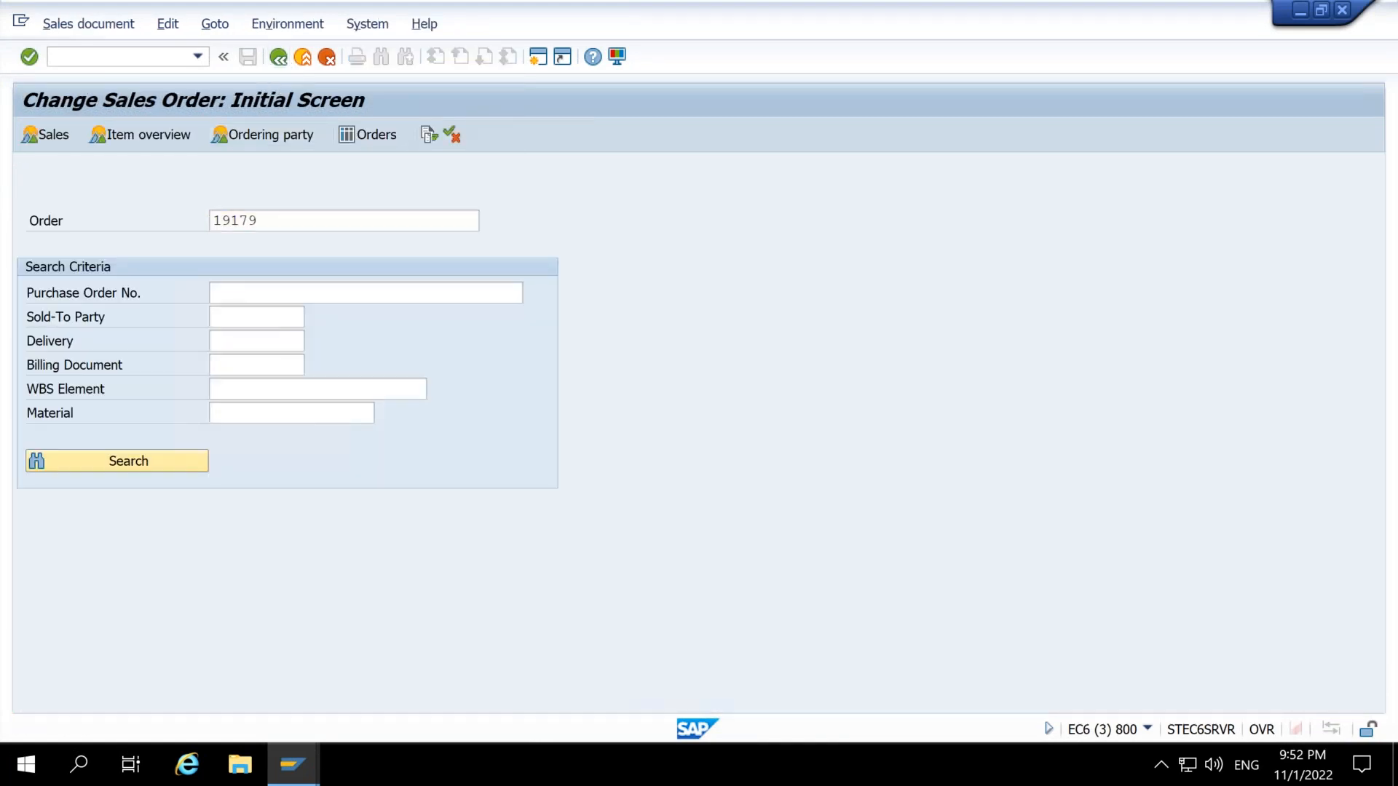
{"action": "left_click", "coordinate": [266, 25]}
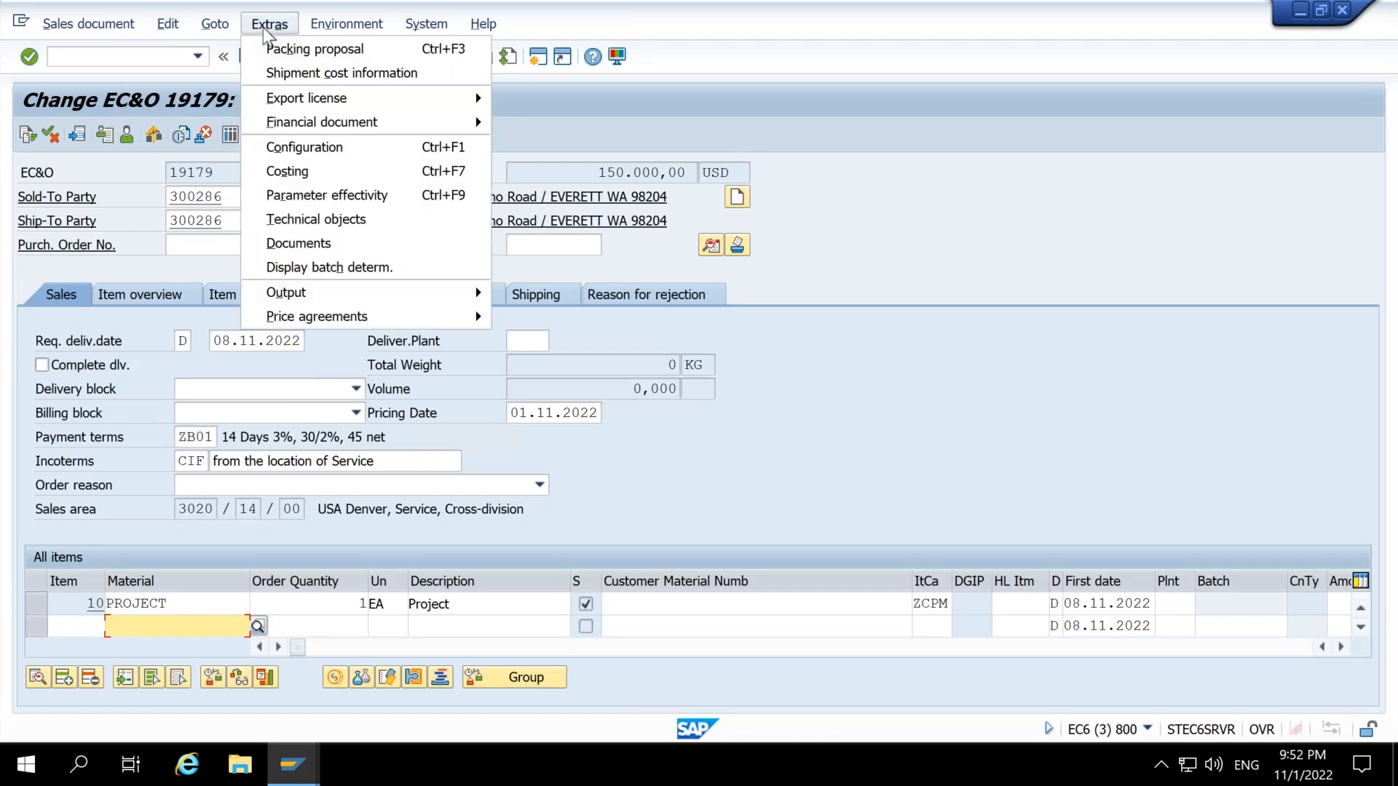
{"action": "mouse_move", "coordinate": [347, 30]}
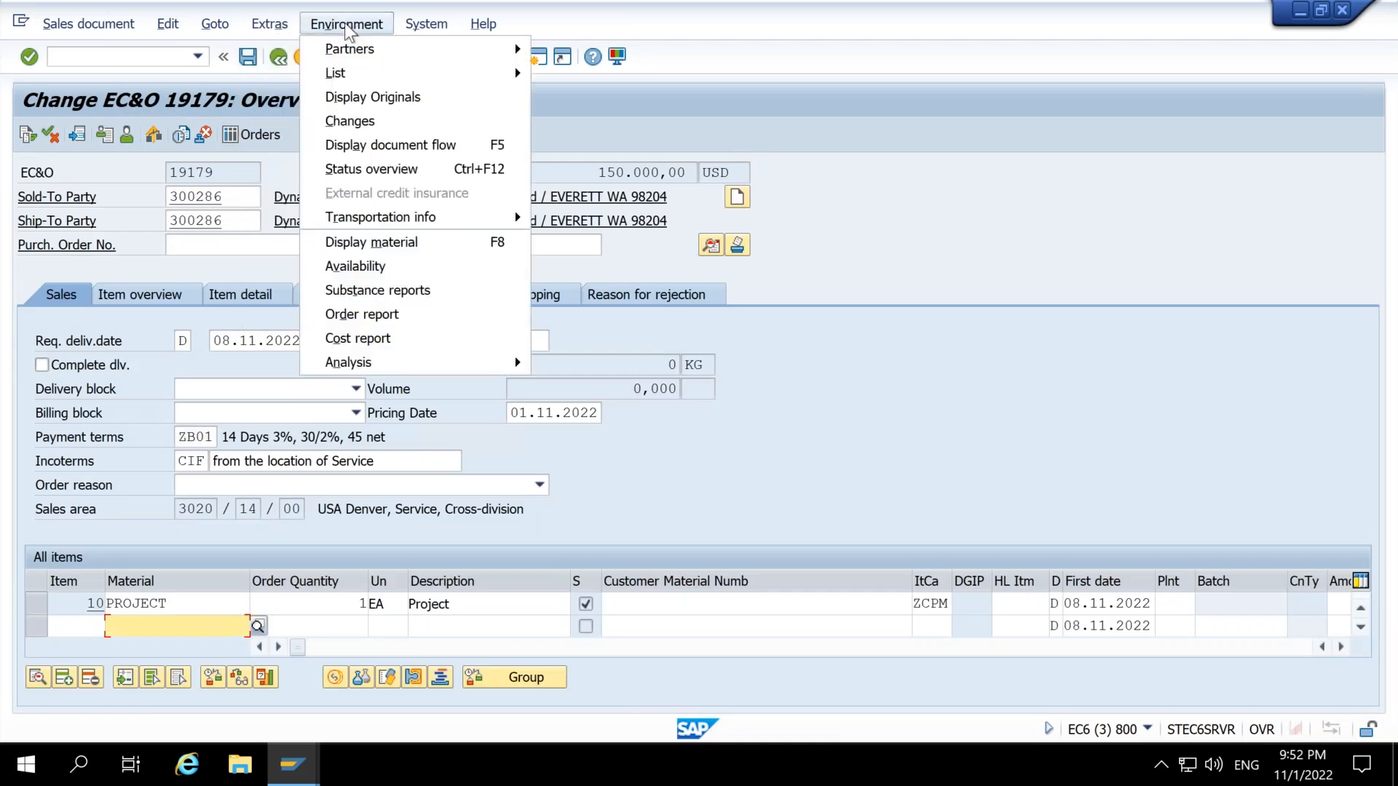
{"action": "left_click", "coordinate": [348, 25]}
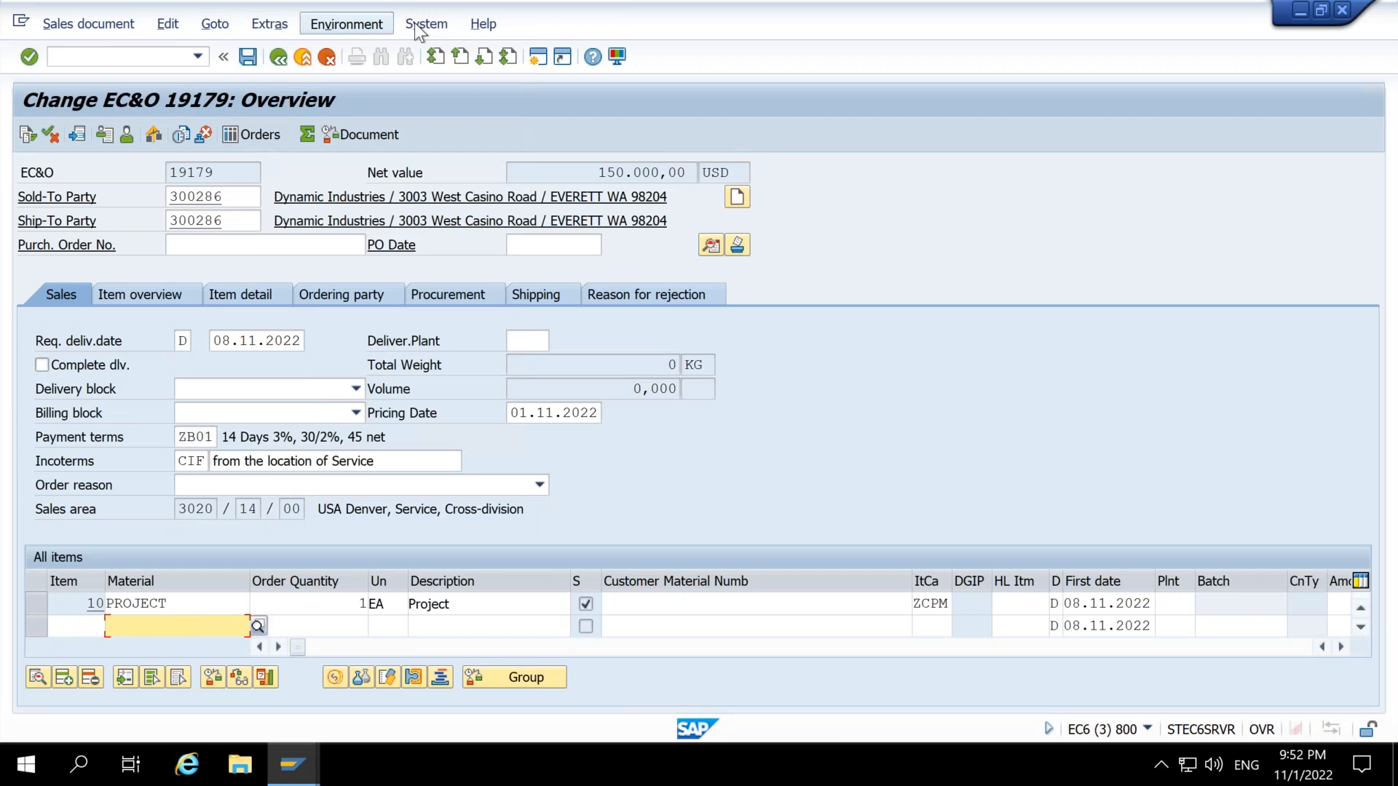
{"action": "left_click", "coordinate": [269, 24]}
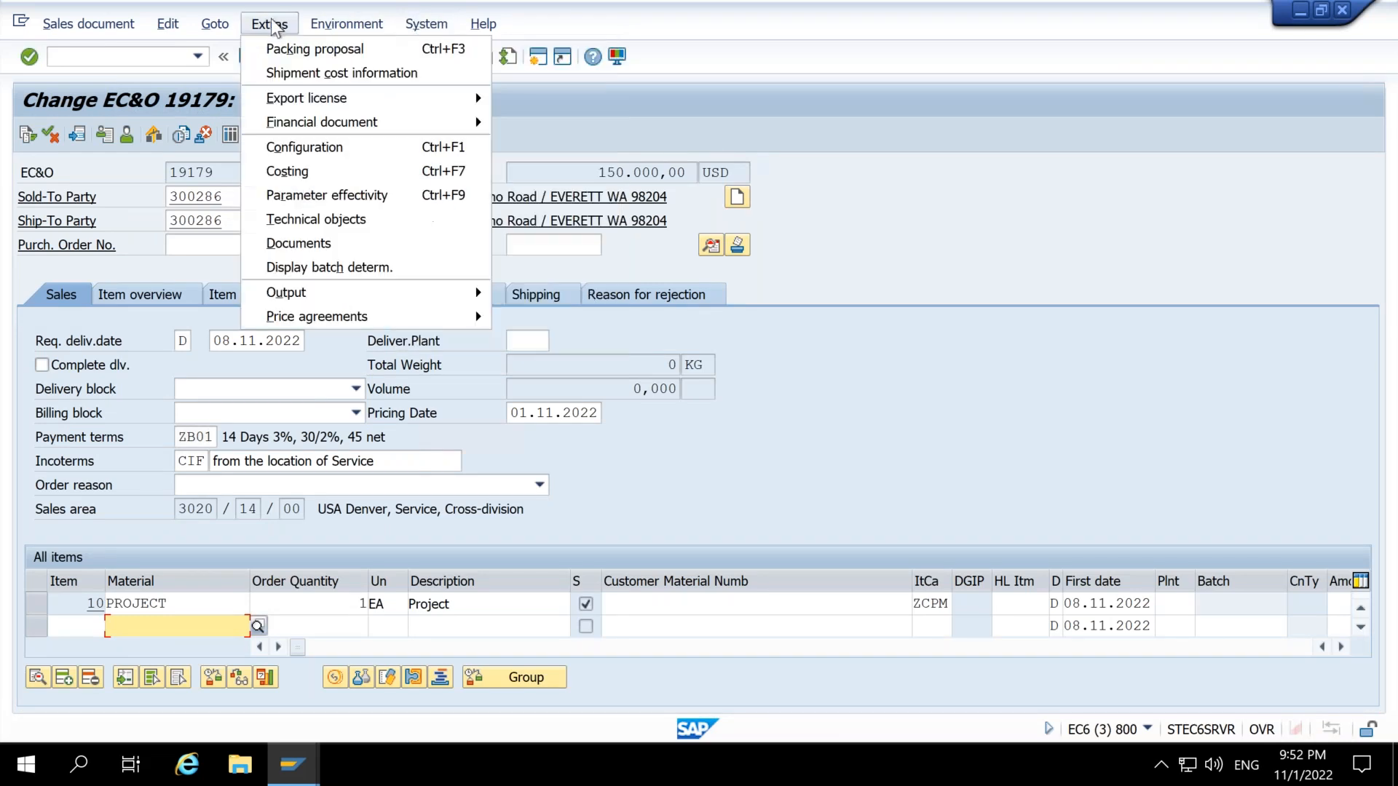
{"action": "left_click", "coordinate": [89, 225]}
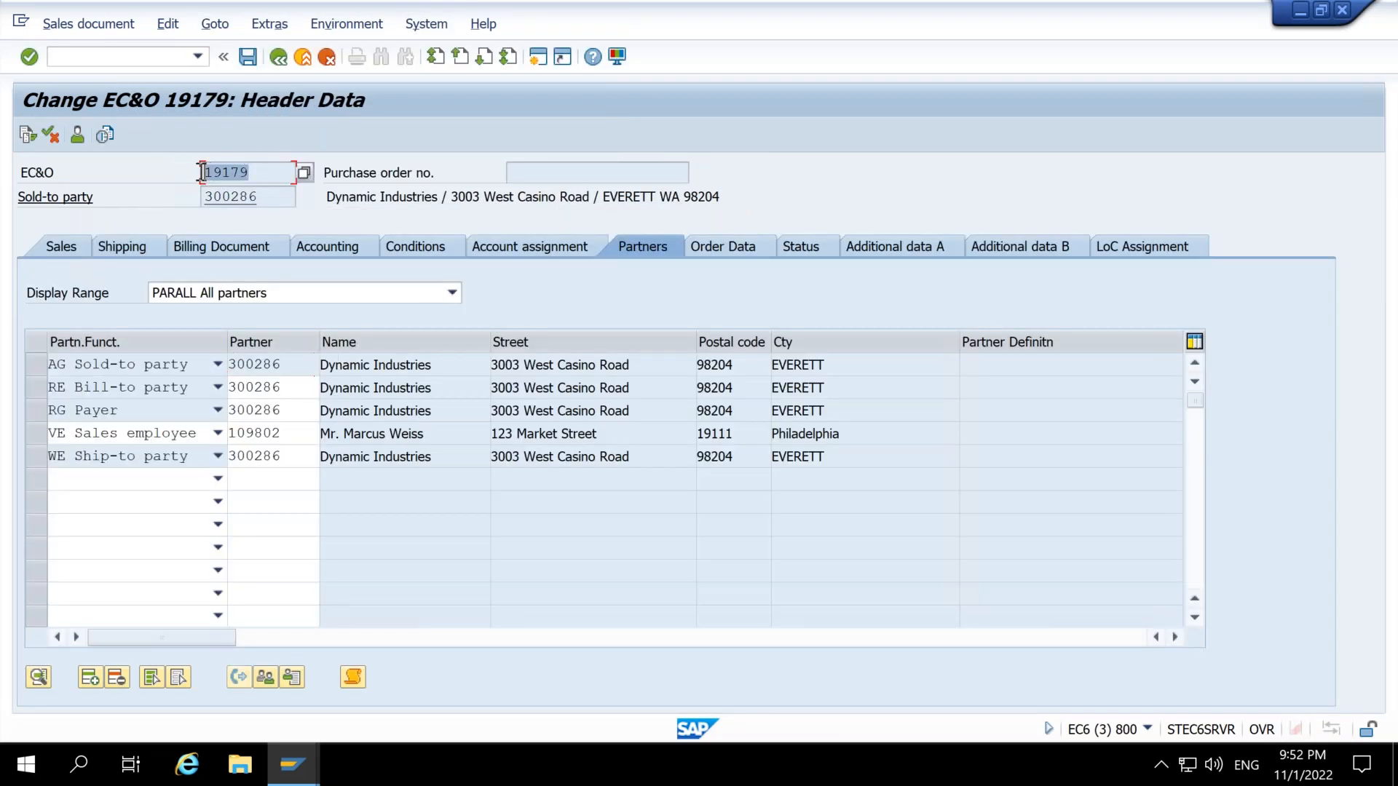
Step: Start transaction VF01 and try to create a billing document for the sales order without specifying a billing type
{"action": "left_click", "coordinate": [115, 56]}
{"action": "type", "text": "/nvf01"}
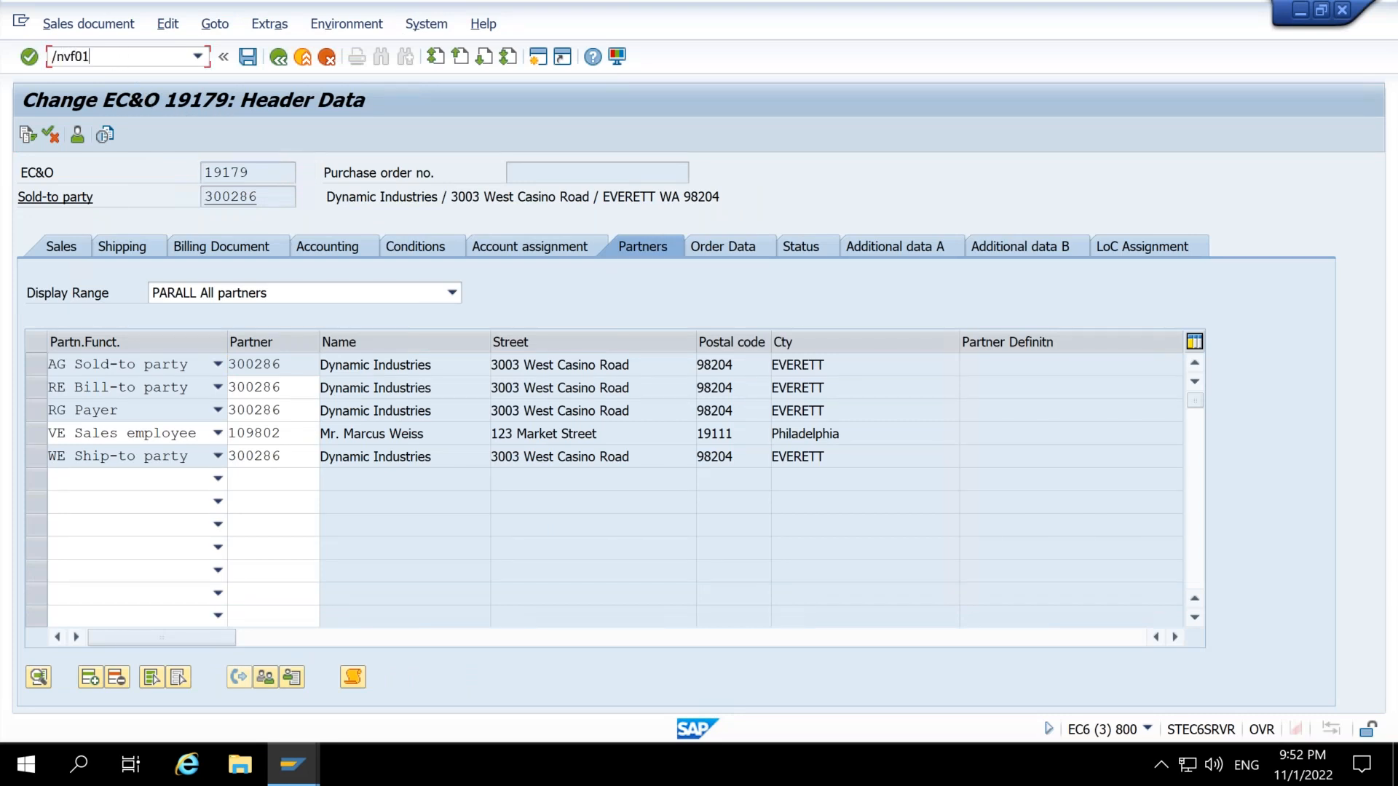
{"action": "key", "text": "Return"}
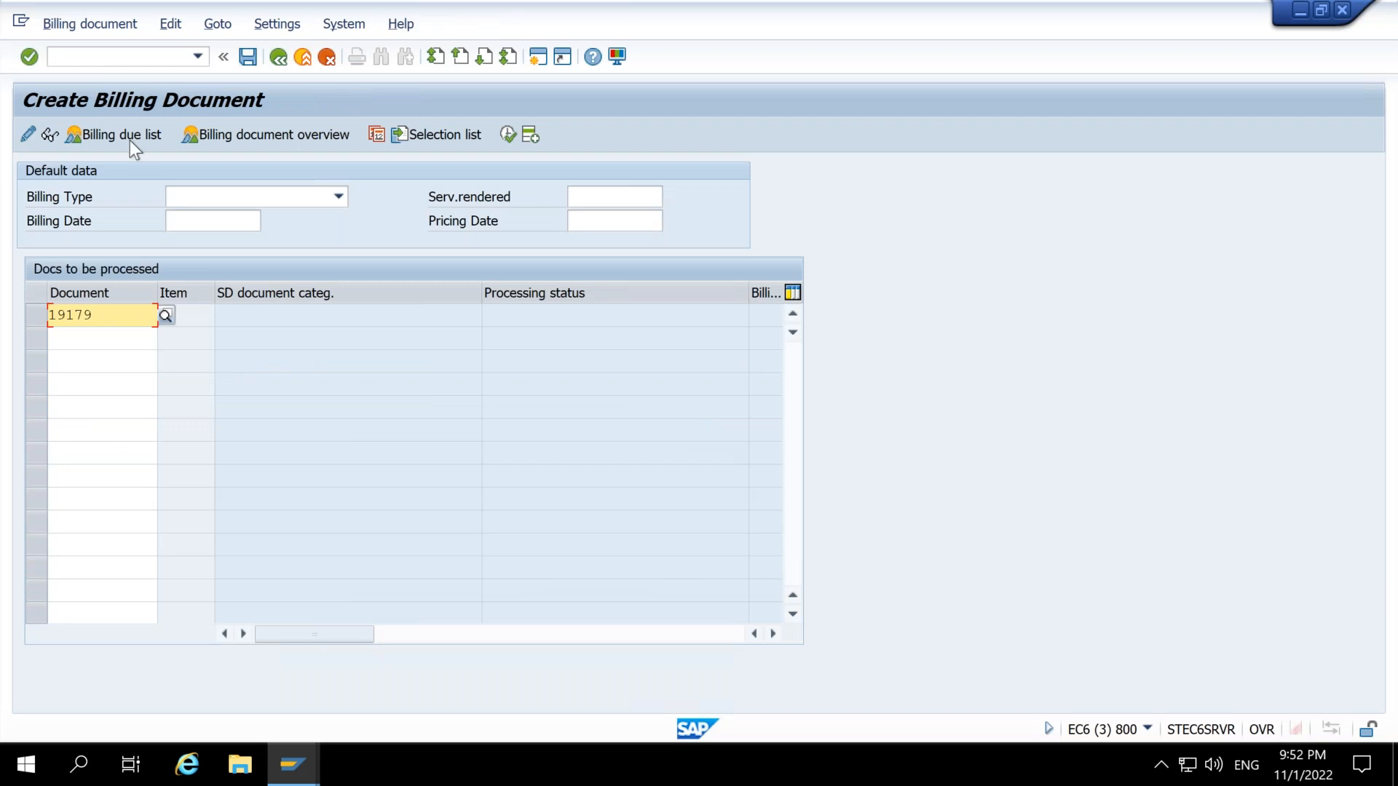
{"action": "left_click", "coordinate": [244, 190]}
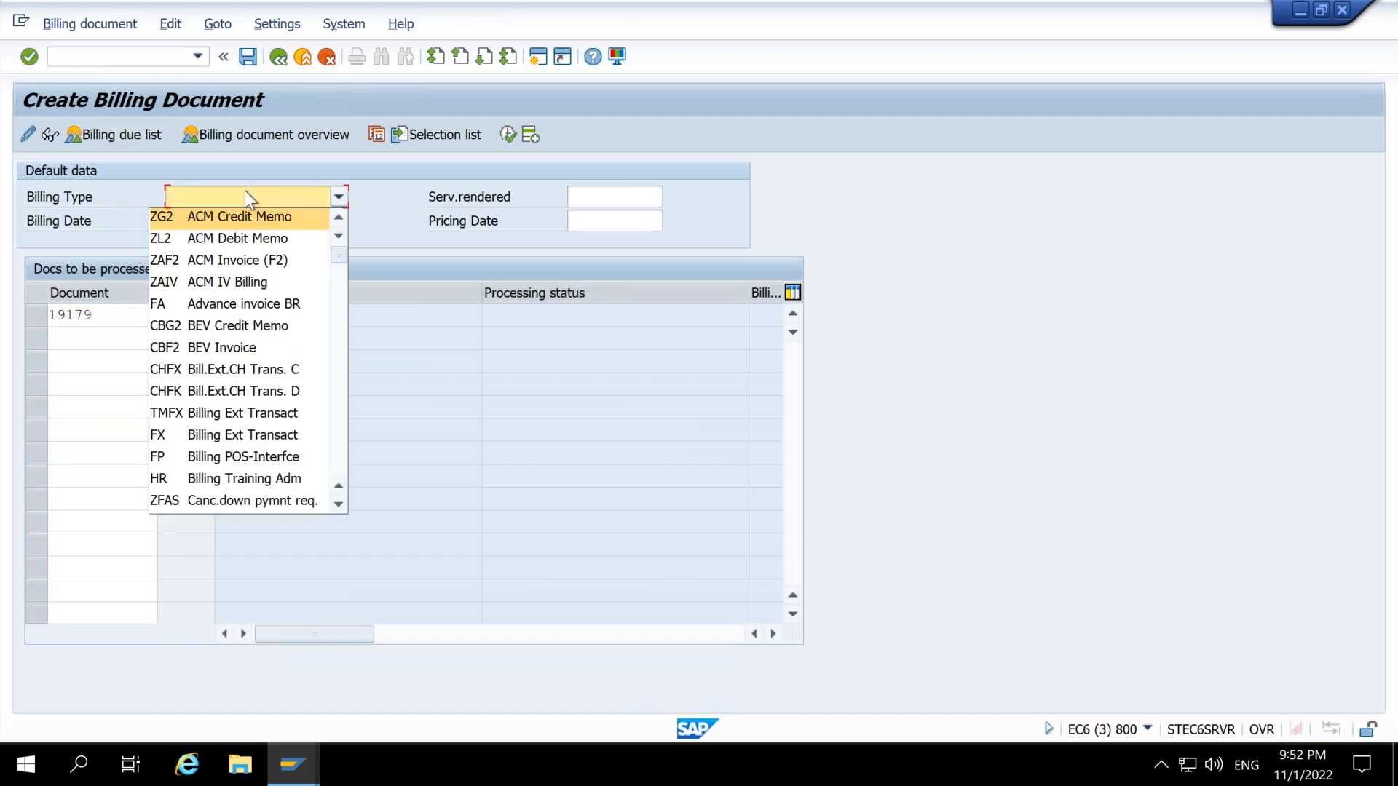
{"action": "left_click", "coordinate": [87, 314]}
{"action": "left_click", "coordinate": [97, 314]}
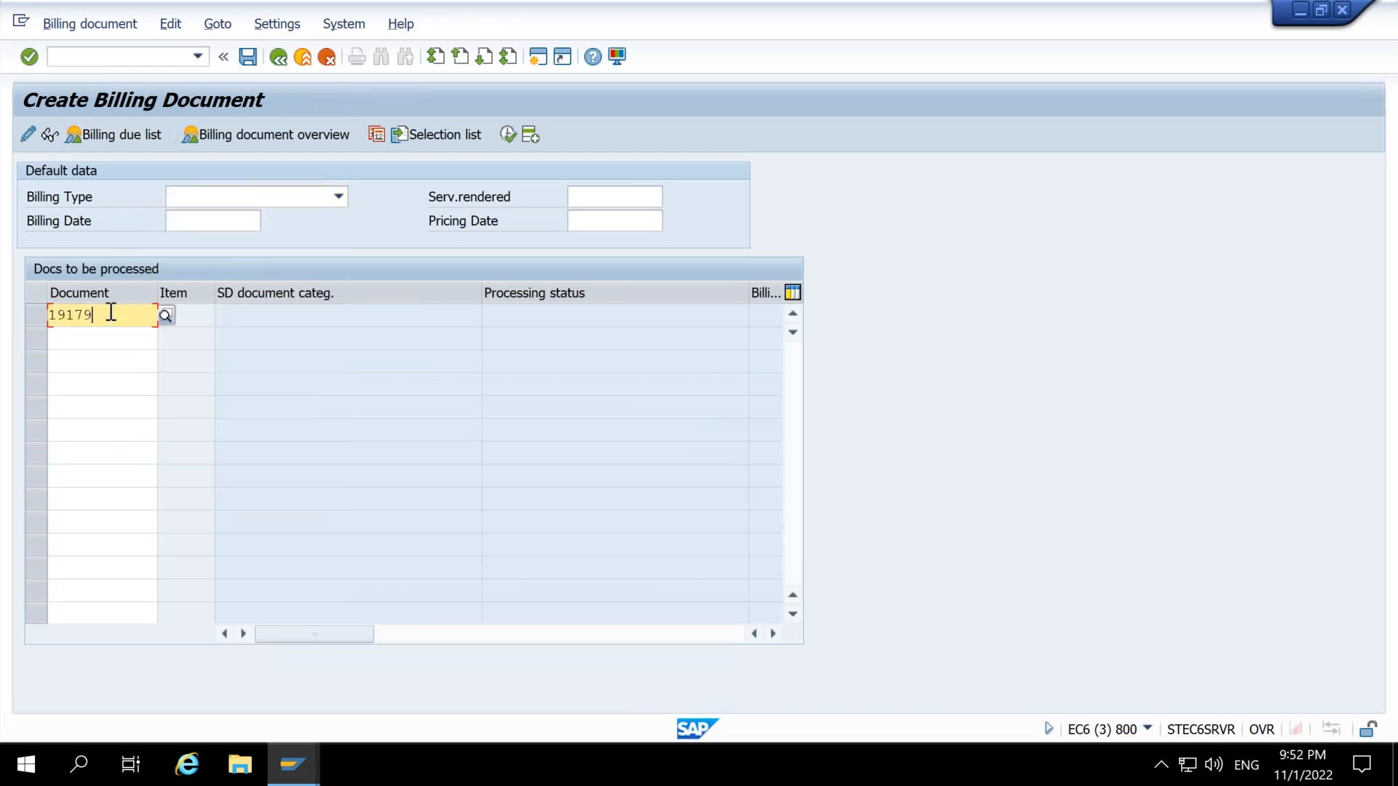
{"action": "key", "text": "Return"}
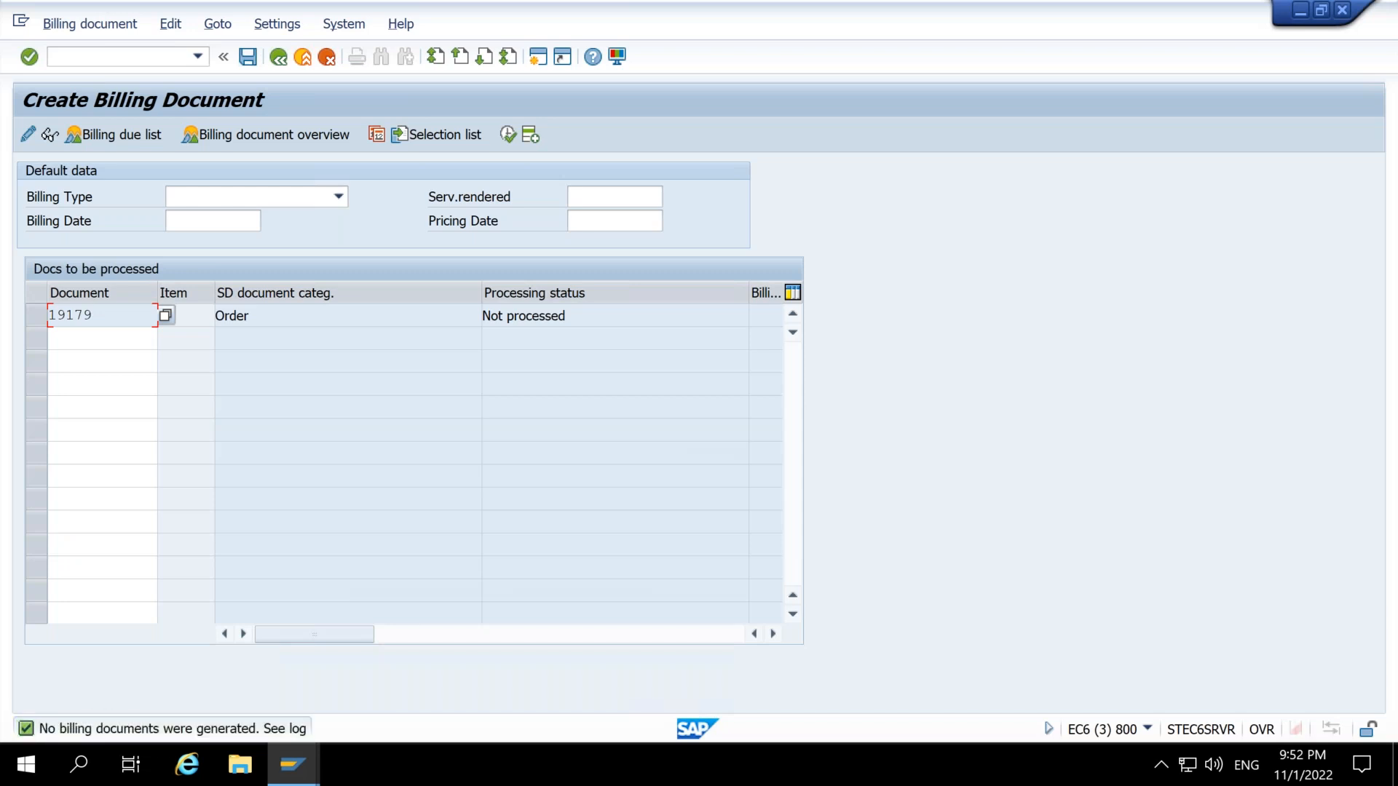
Step: Look through the available billing types for the billing document, leaving the billing type blank
{"action": "left_click", "coordinate": [321, 203]}
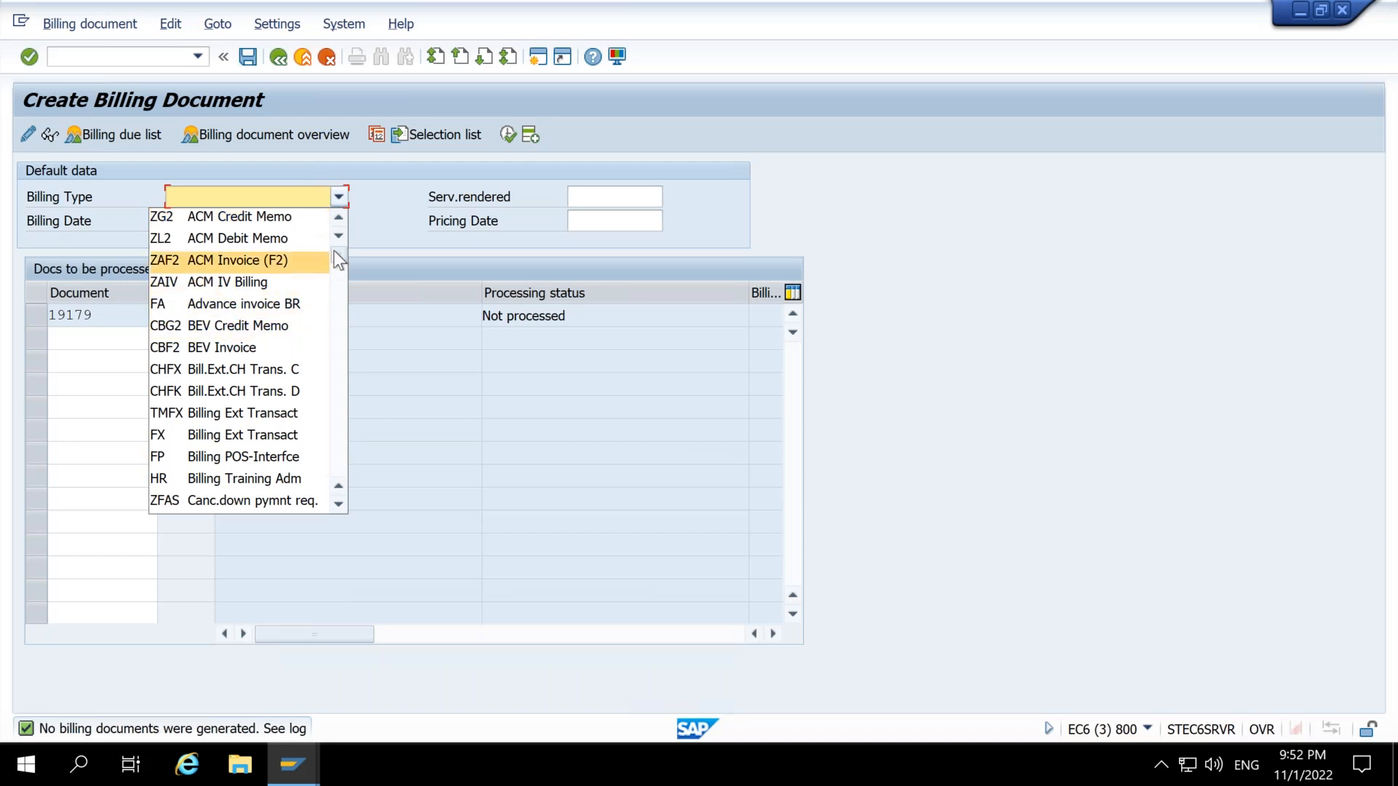
{"action": "left_click_drag", "start_coordinate": [339, 254], "coordinate": [339, 243]}
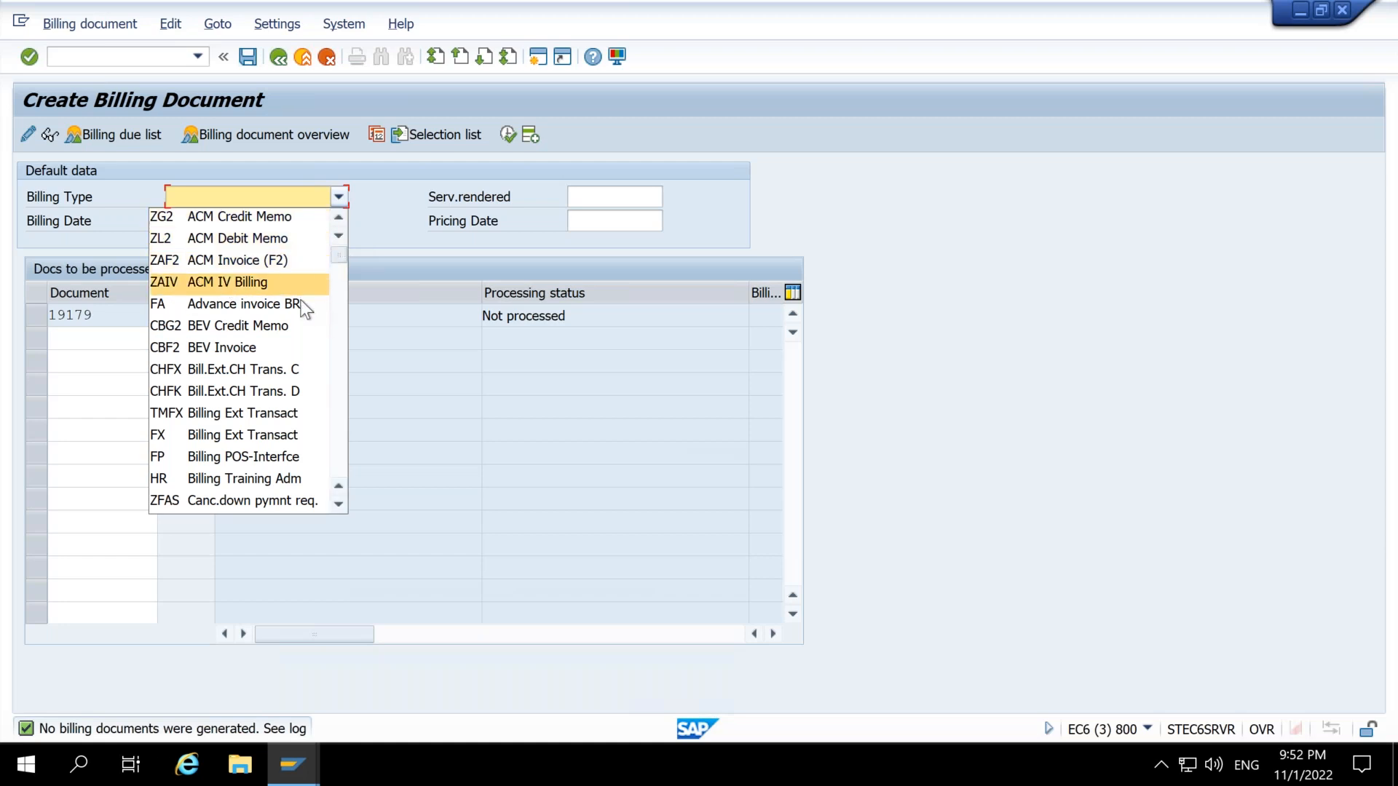
{"action": "scroll", "coordinate": [298, 360], "scroll_direction": "down", "scroll_amount": 1}
{"action": "left_click_drag", "start_coordinate": [340, 281], "coordinate": [333, 391]}
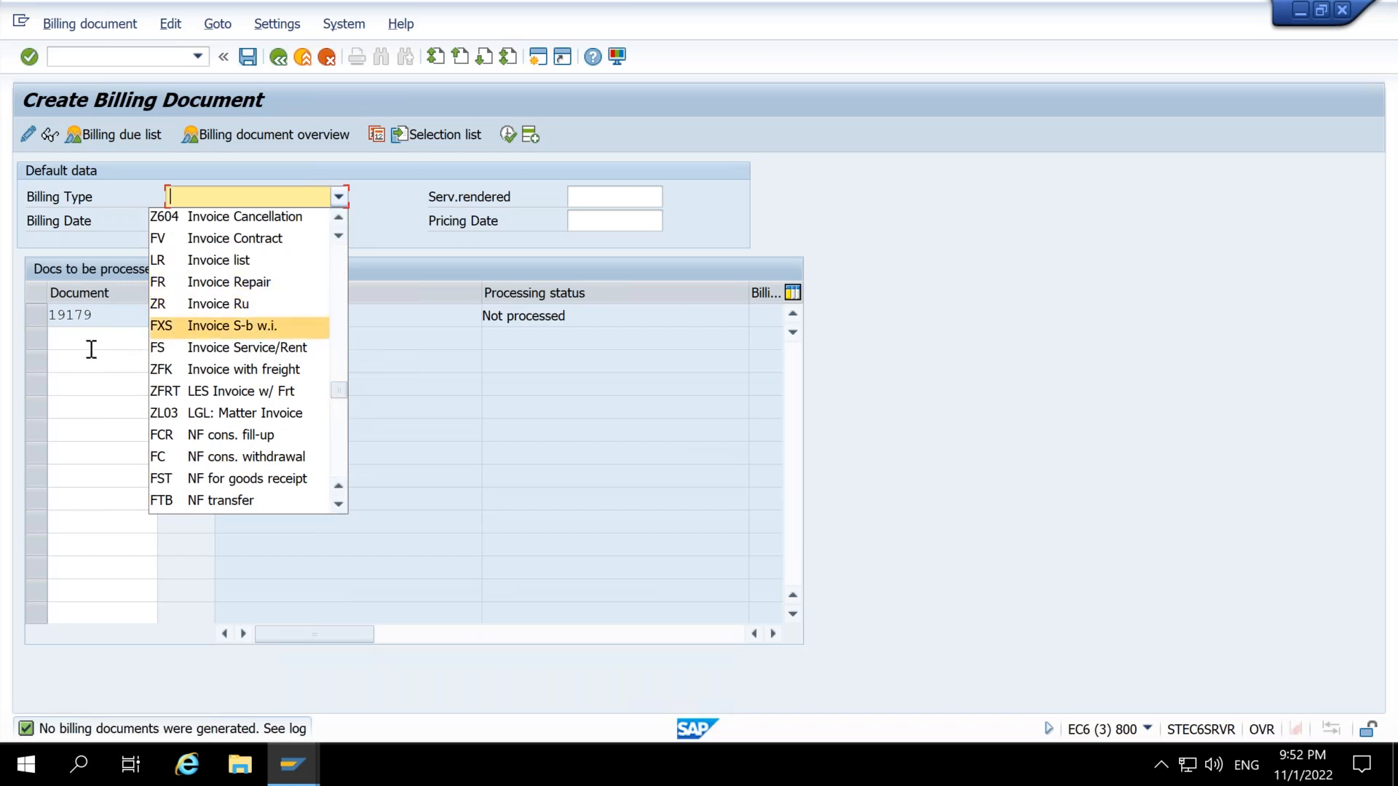
{"action": "left_click", "coordinate": [102, 319]}
{"action": "double_click", "coordinate": [52, 314]}
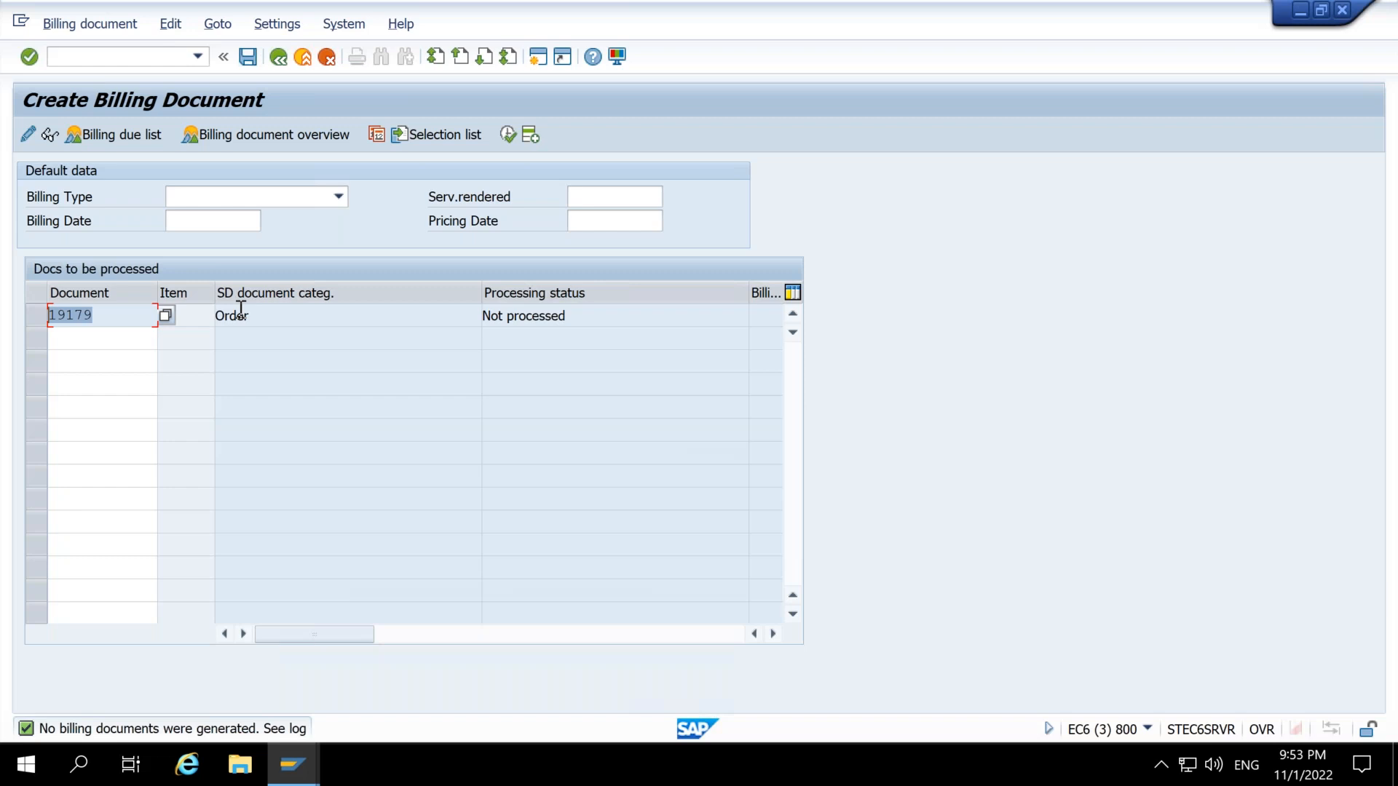
Step: Leave billing document creation and start transaction VL02N to change an outbound delivery
{"action": "left_click", "coordinate": [78, 54]}
{"action": "type", "text": "/n"}
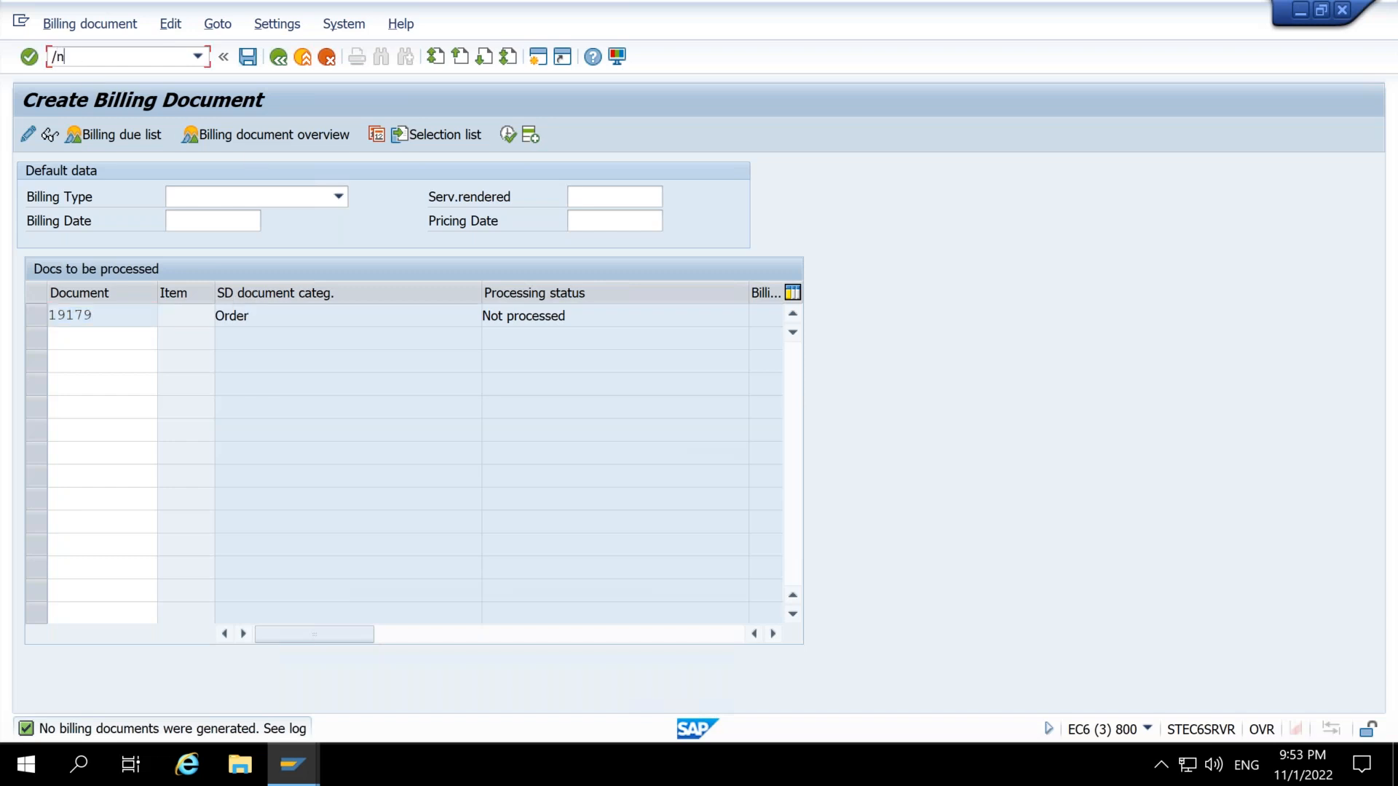
{"action": "key", "text": "Return"}
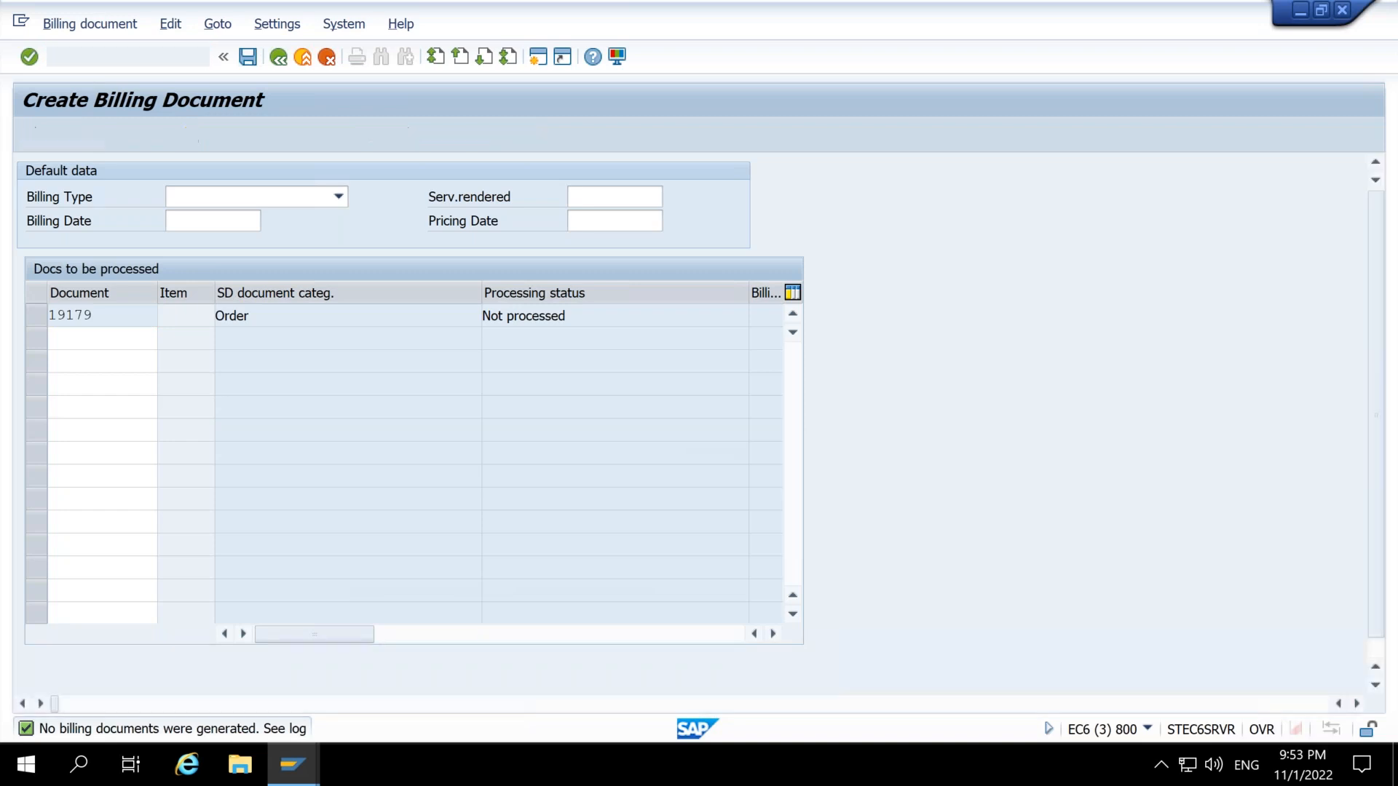
{"action": "type", "text": "vl02n"}
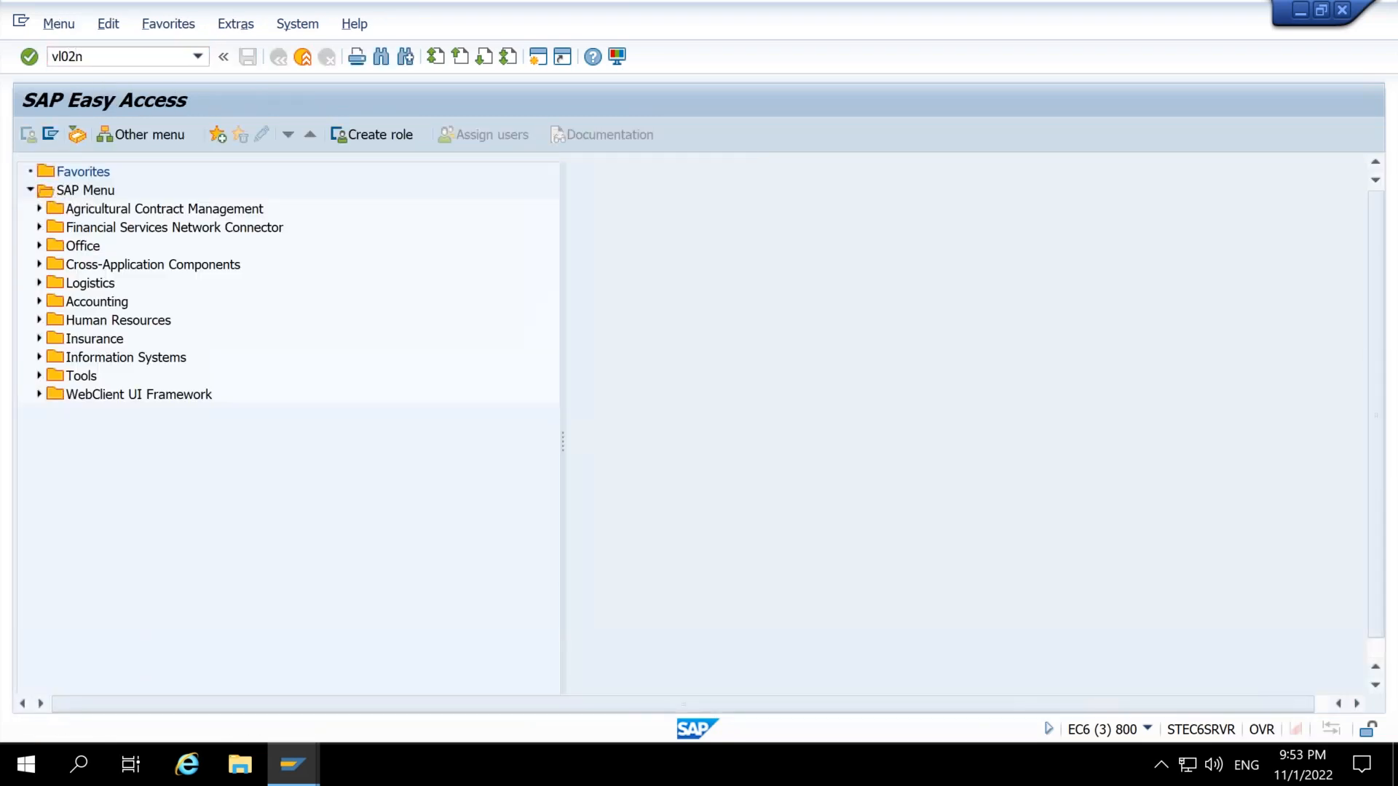
{"action": "key", "text": "Return"}
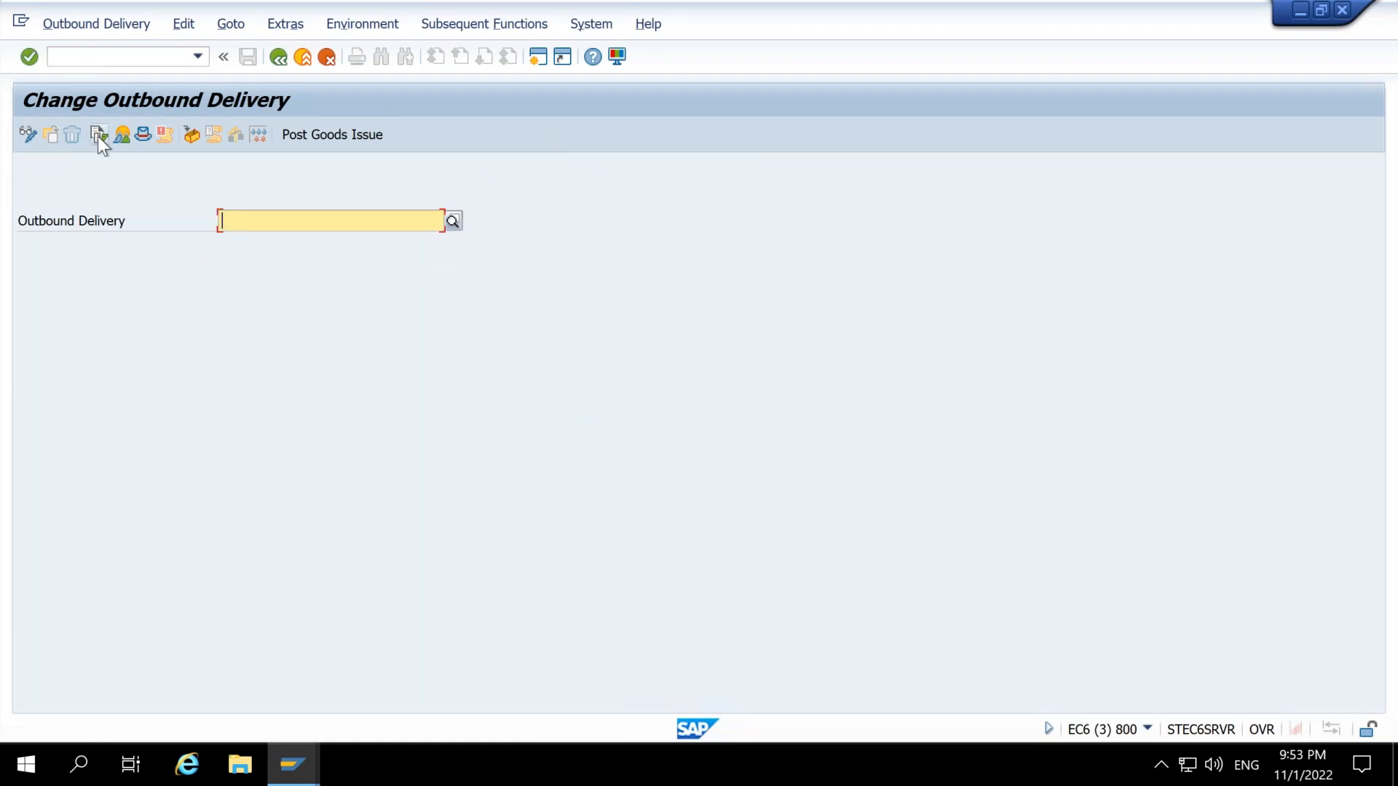
Step: Start creating an outbound delivery with order reference and look through the available shipping points without choosing one
{"action": "left_click", "coordinate": [75, 26]}
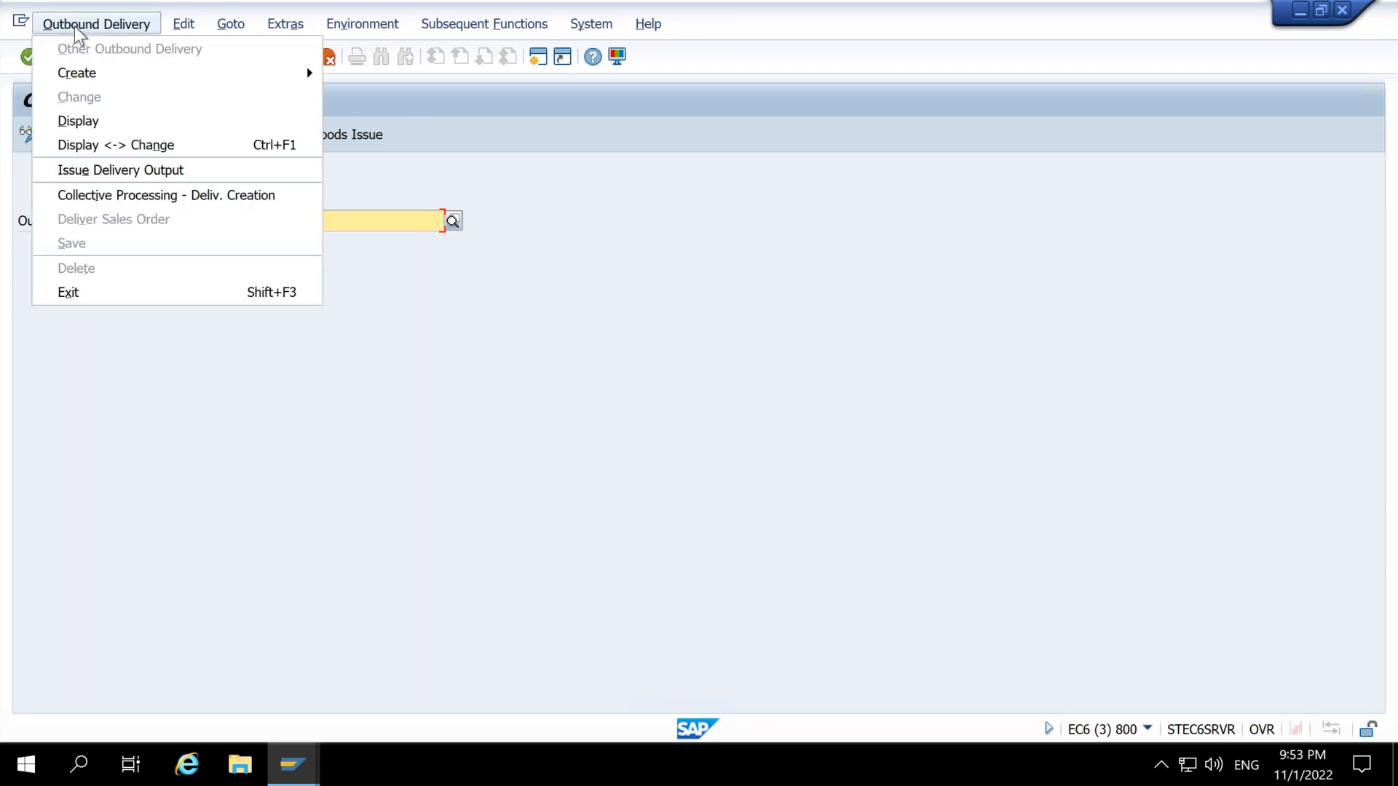
{"action": "mouse_move", "coordinate": [297, 70]}
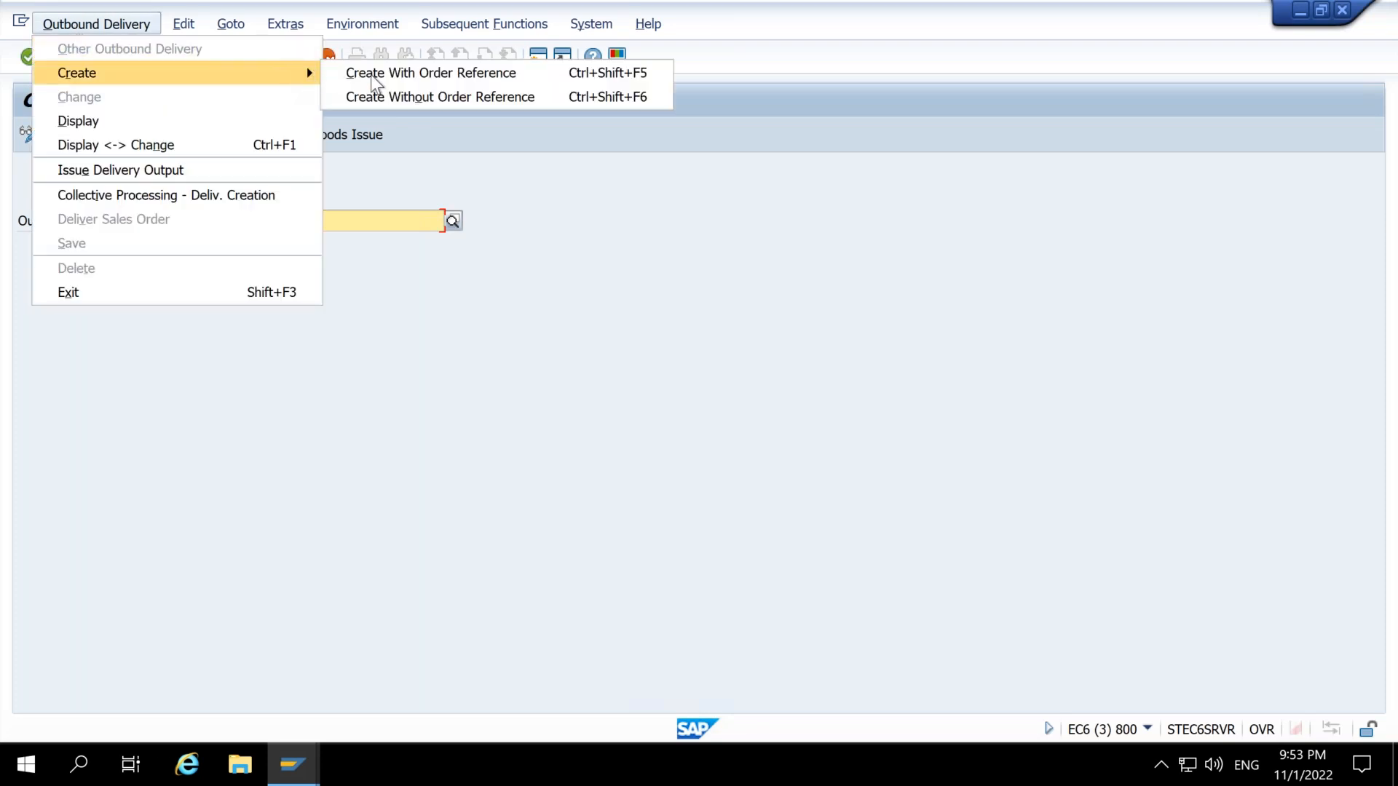
{"action": "left_click", "coordinate": [419, 80]}
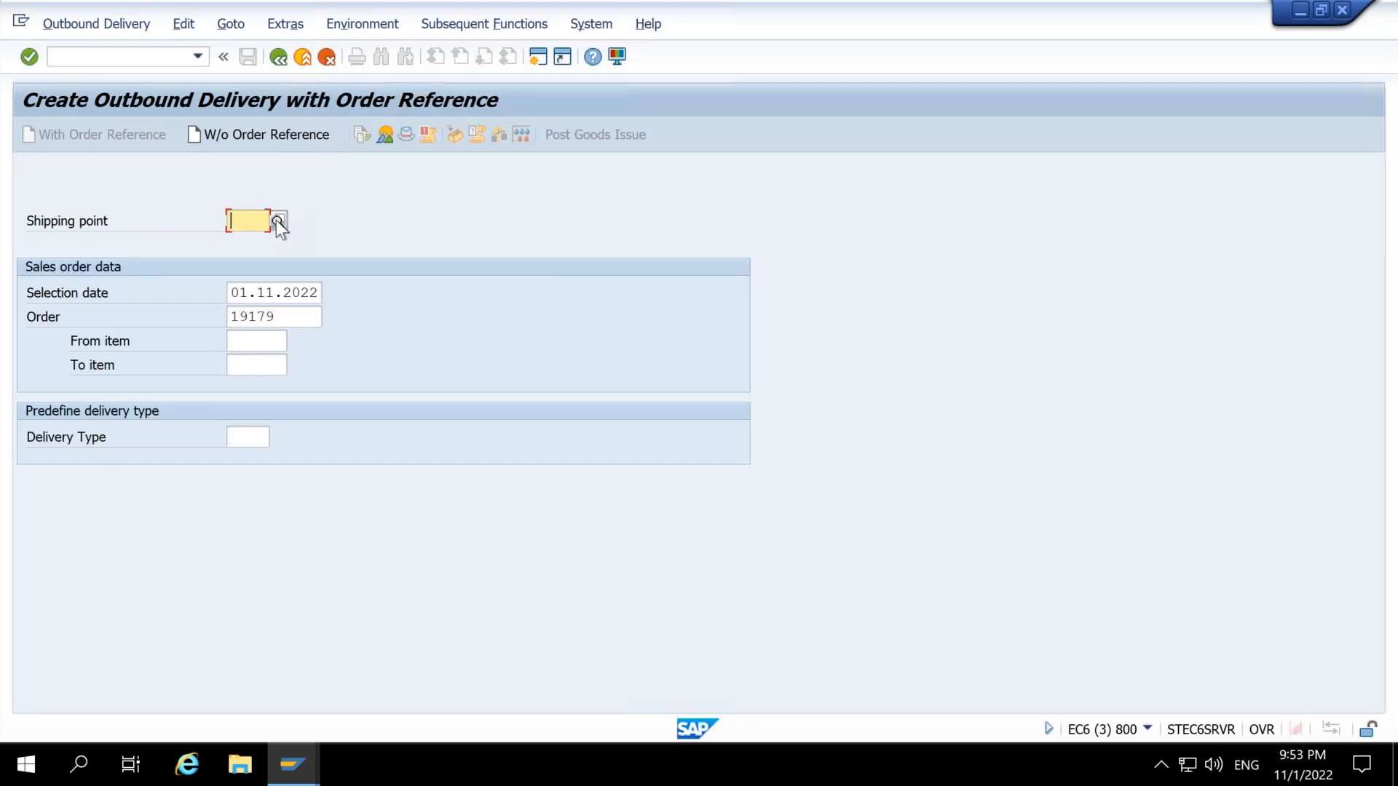
{"action": "left_click", "coordinate": [278, 221]}
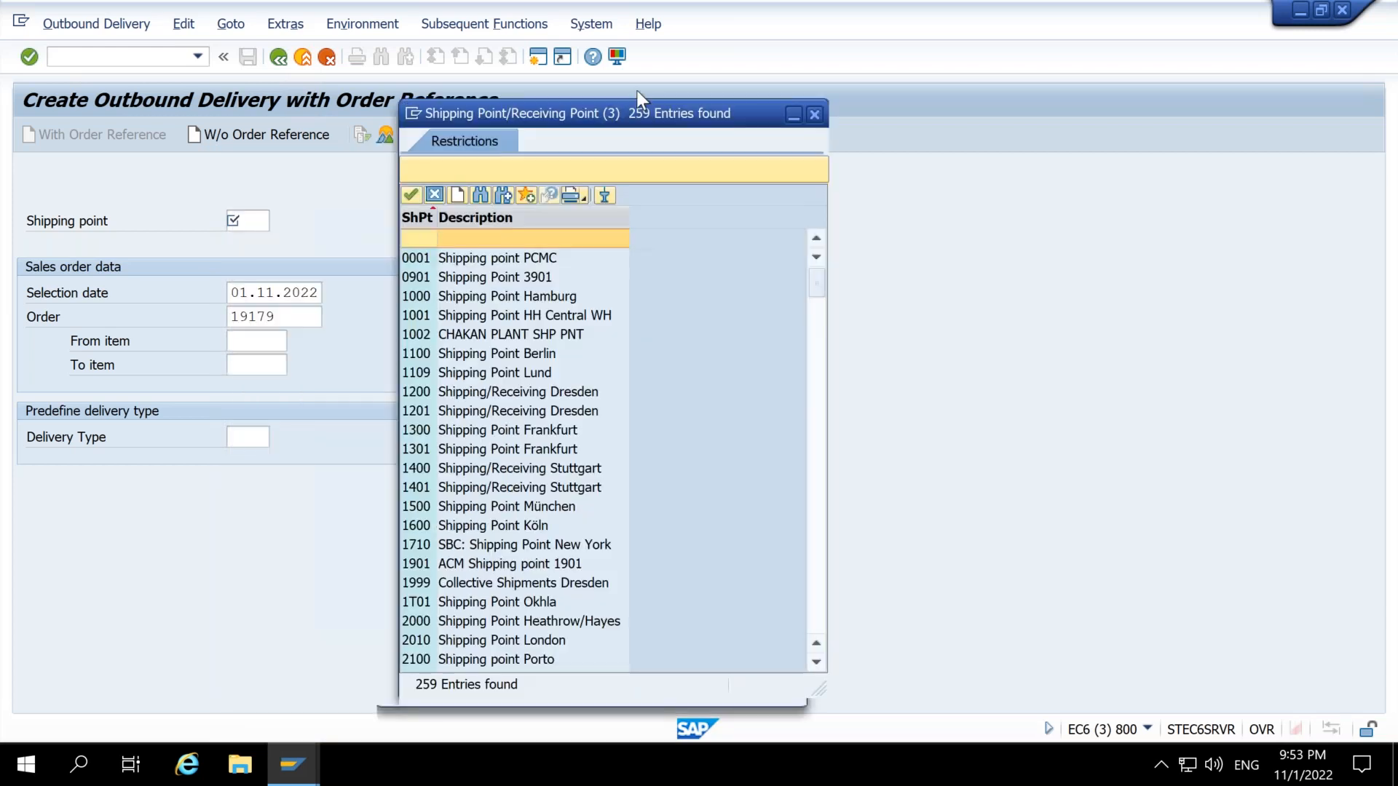
{"action": "scroll", "coordinate": [490, 411], "scroll_direction": "down", "scroll_amount": 3}
{"action": "scroll", "coordinate": [490, 414], "scroll_direction": "down", "scroll_amount": 7}
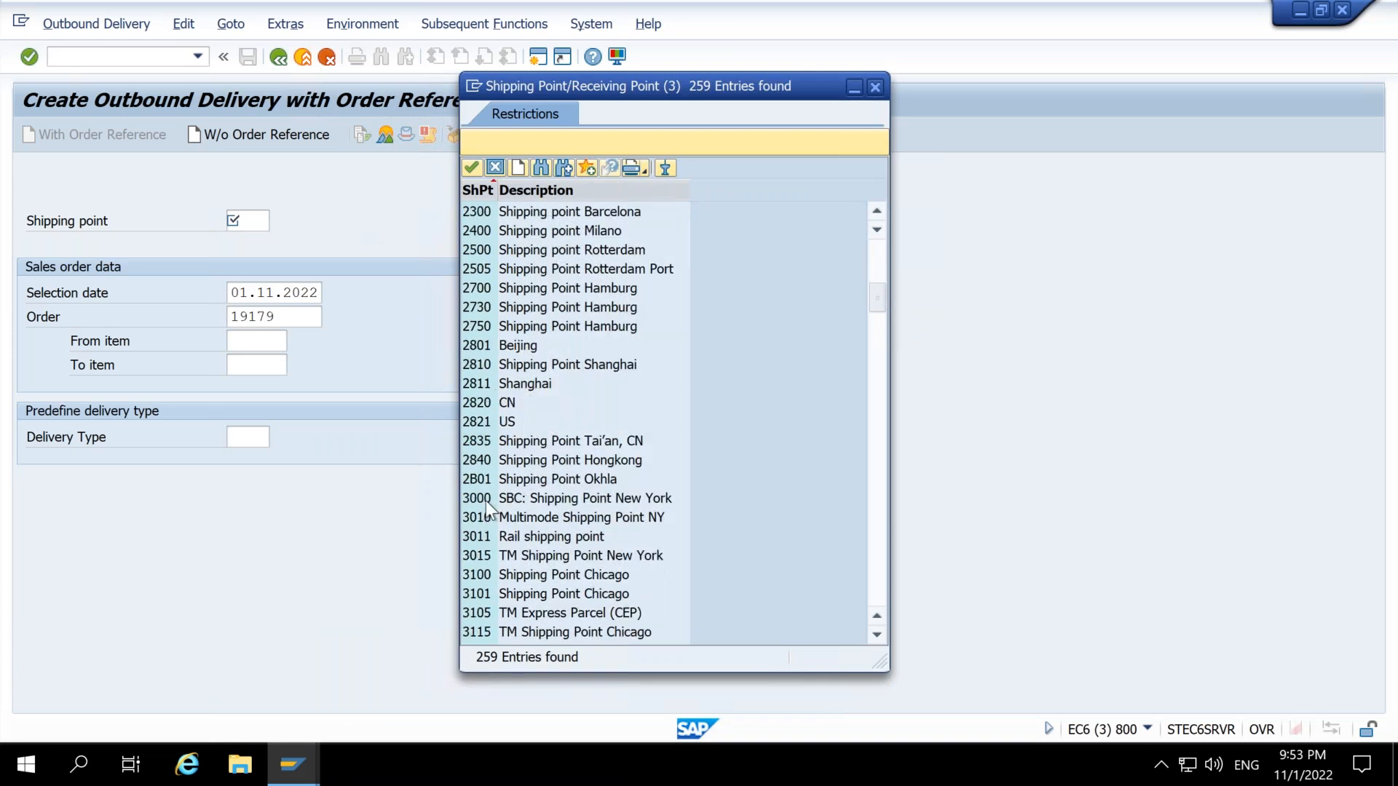
{"action": "left_click", "coordinate": [875, 86]}
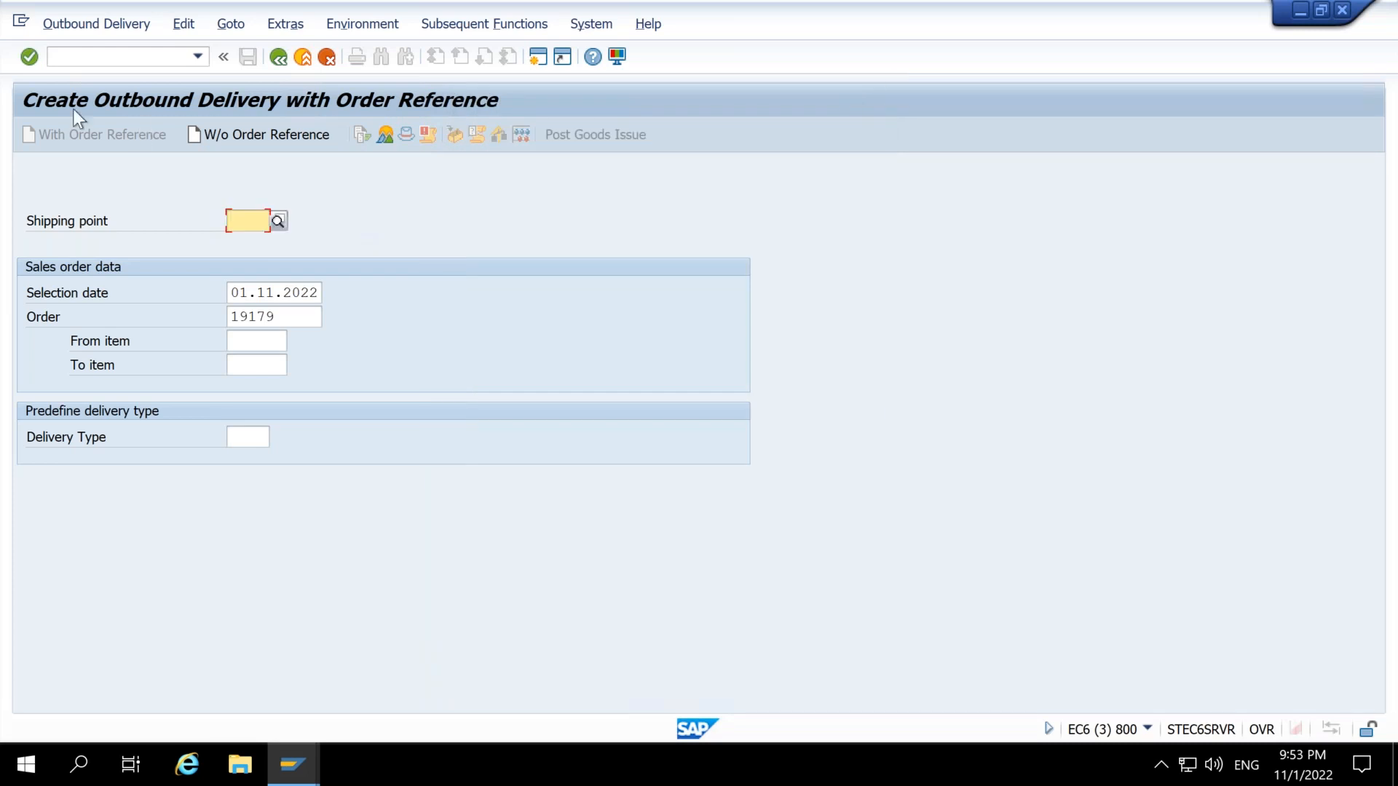
Step: Reopen the sales order with transaction VA02 and check the sales area in its header sales data
{"action": "left_click", "coordinate": [87, 55]}
{"action": "type", "text": "/nva02"}
{"action": "key", "text": "Return"}
{"action": "key", "text": "Return"}
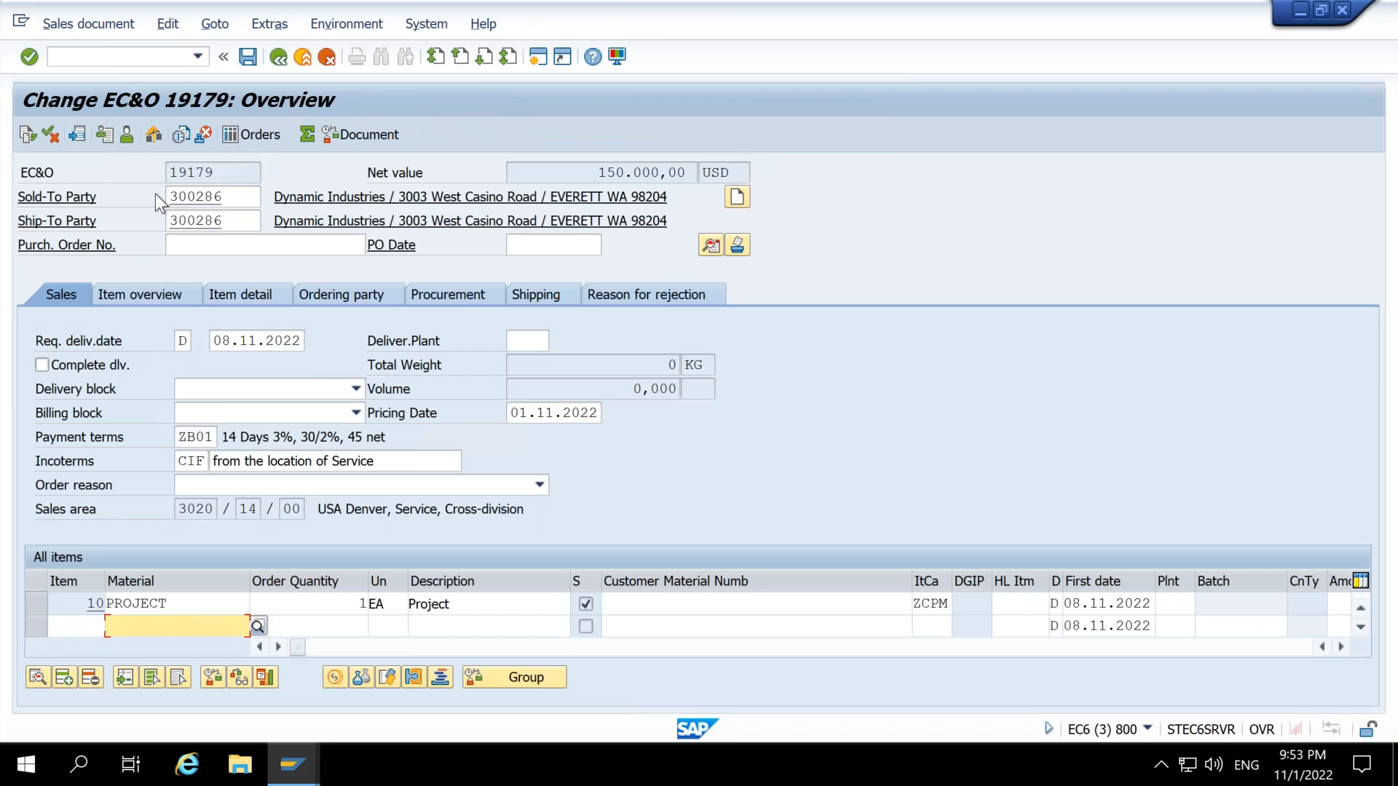
{"action": "left_click", "coordinate": [260, 25]}
{"action": "mouse_move", "coordinate": [224, 32]}
{"action": "mouse_move", "coordinate": [511, 74]}
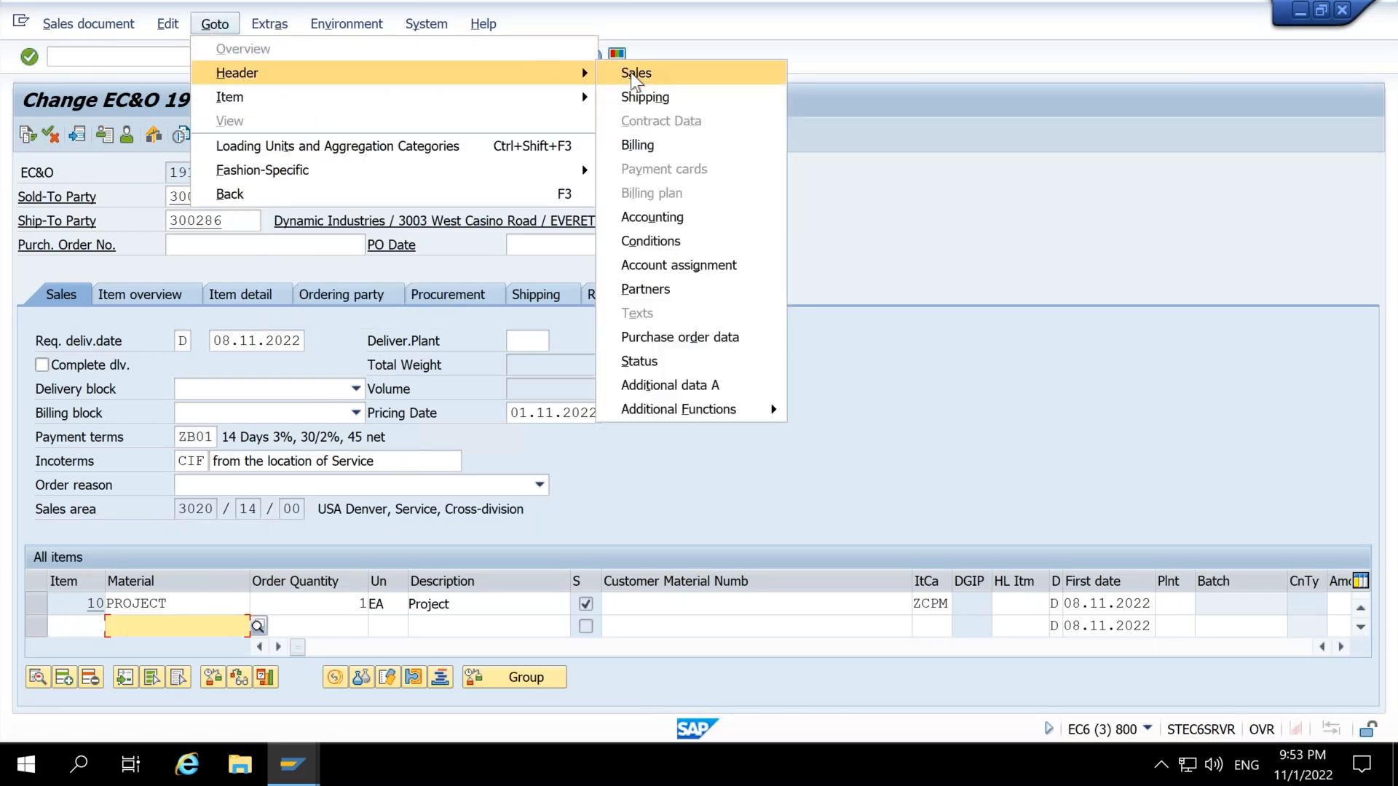
{"action": "left_click", "coordinate": [633, 73]}
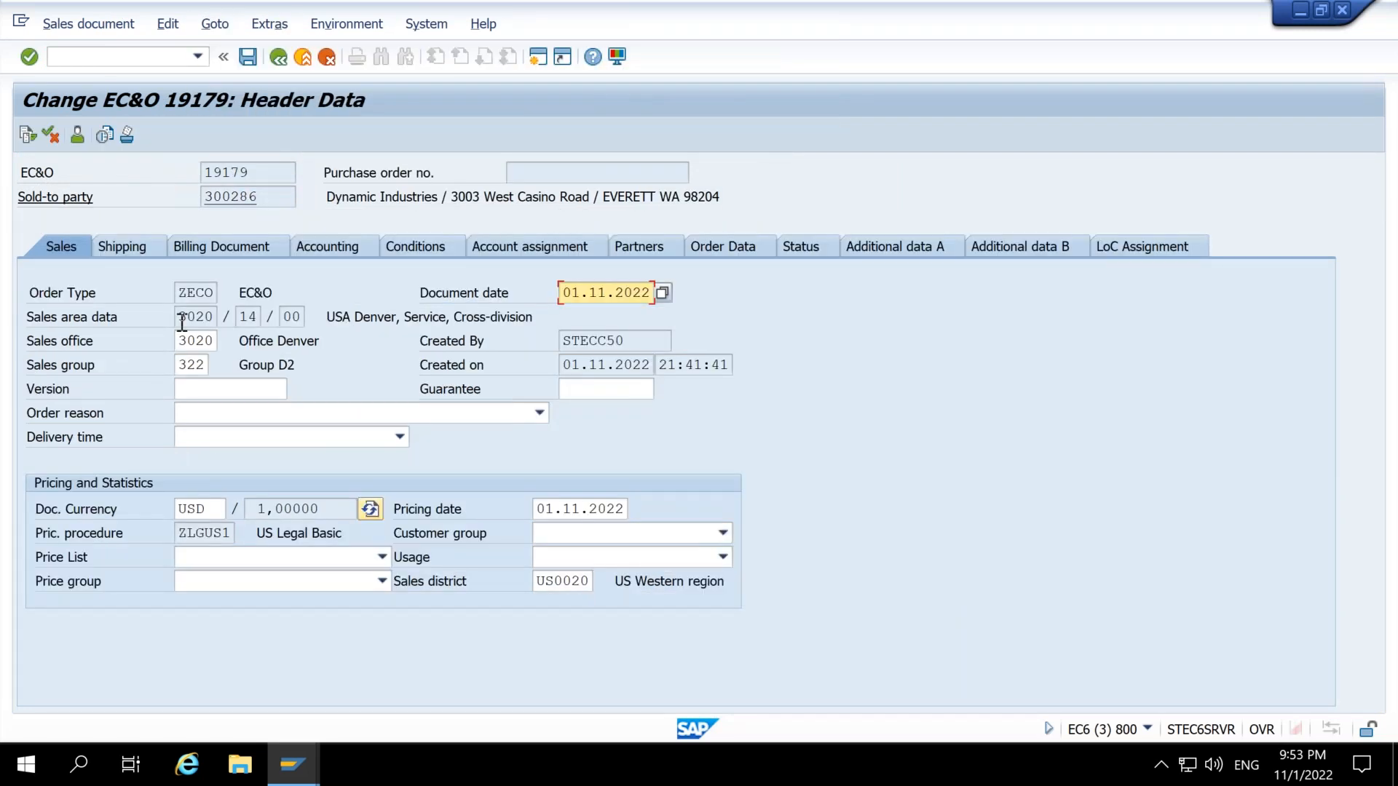
{"action": "left_click_drag", "start_coordinate": [178, 318], "coordinate": [218, 318]}
Step: Start transaction VL02N and switch to creating an outbound delivery with order reference
{"action": "left_click", "coordinate": [143, 54]}
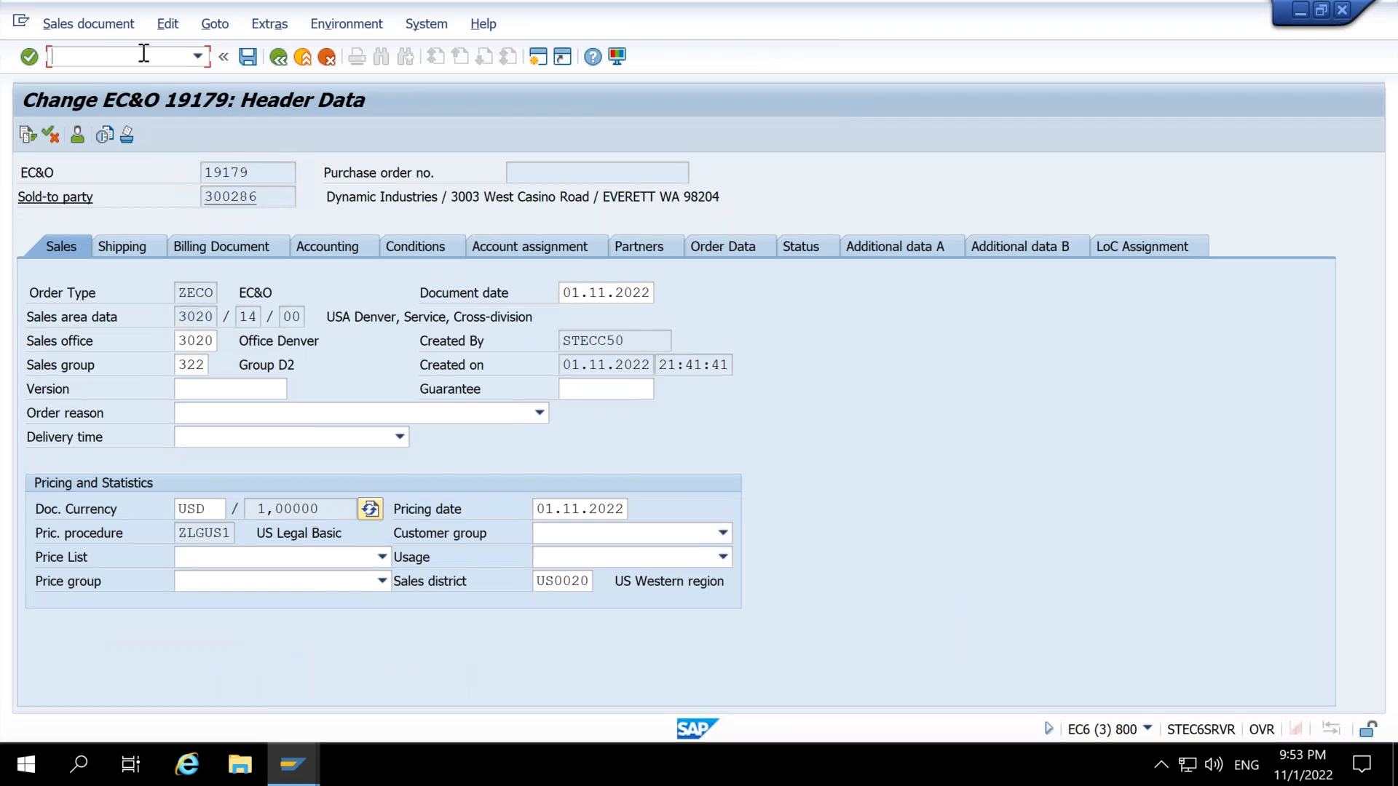
{"action": "type", "text": "/nvl02n"}
{"action": "key", "text": "Return"}
{"action": "left_click", "coordinate": [94, 22]}
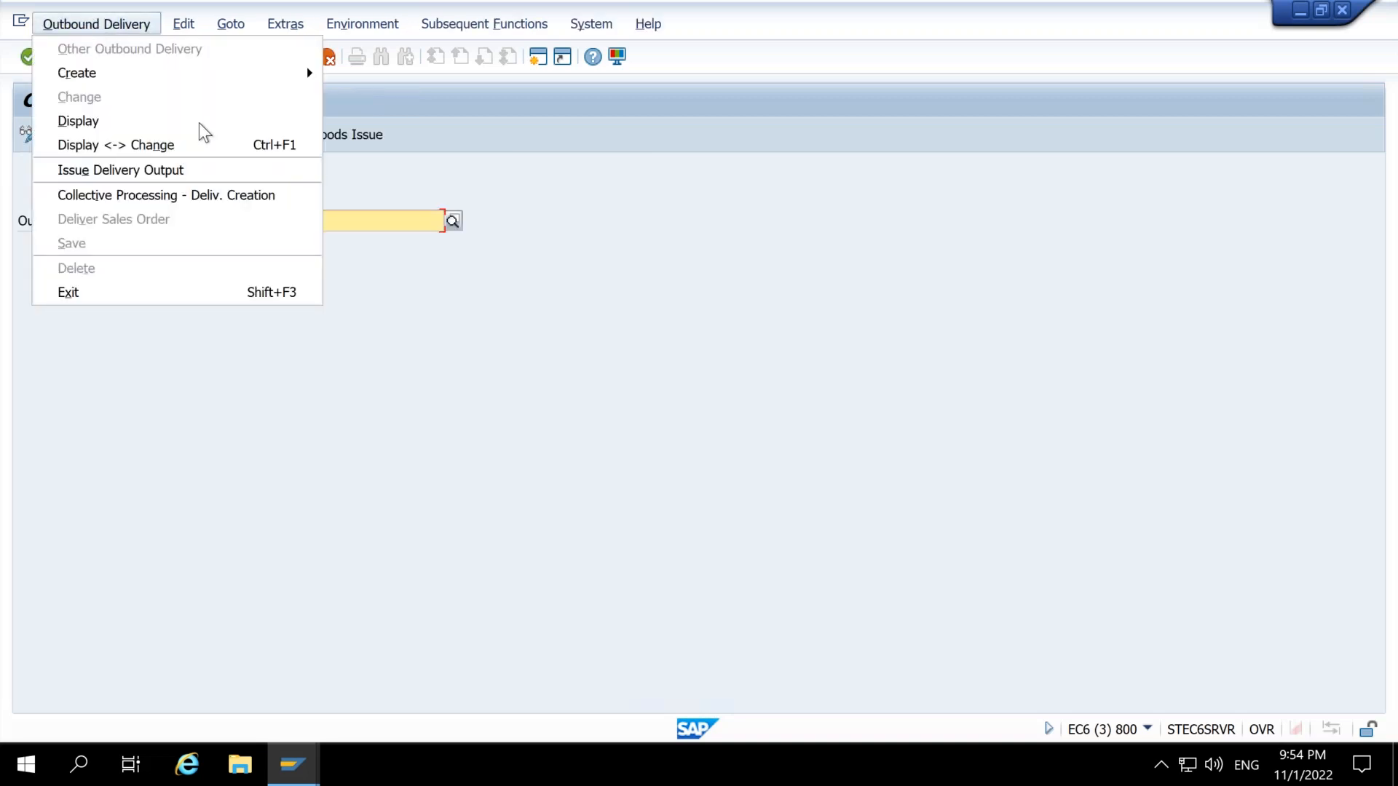
{"action": "mouse_move", "coordinate": [275, 72]}
{"action": "left_click", "coordinate": [388, 75]}
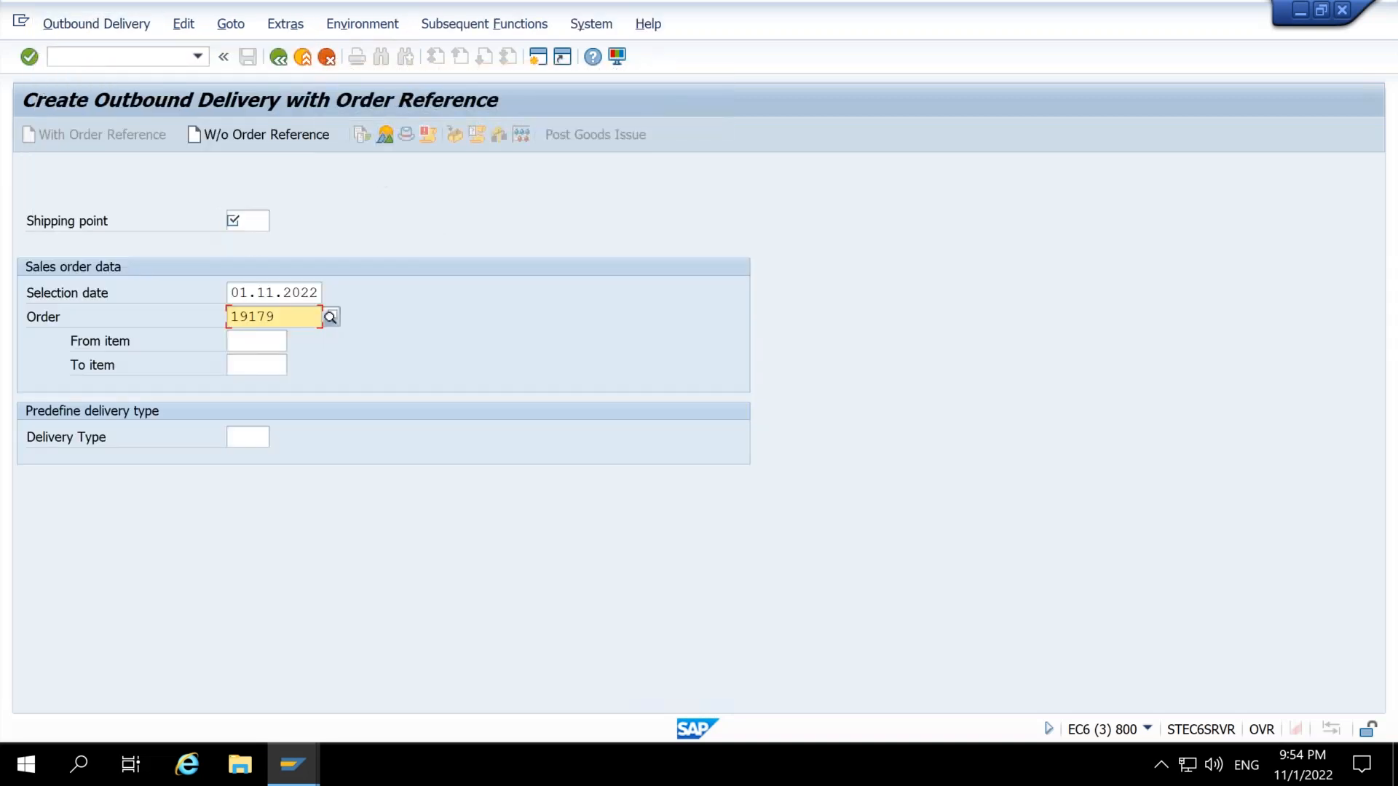
Step: Choose shipping point 1000 (Shipping Point Hamburg) and try to create the outbound delivery for the sales order
{"action": "left_click", "coordinate": [247, 219]}
{"action": "left_click", "coordinate": [277, 222]}
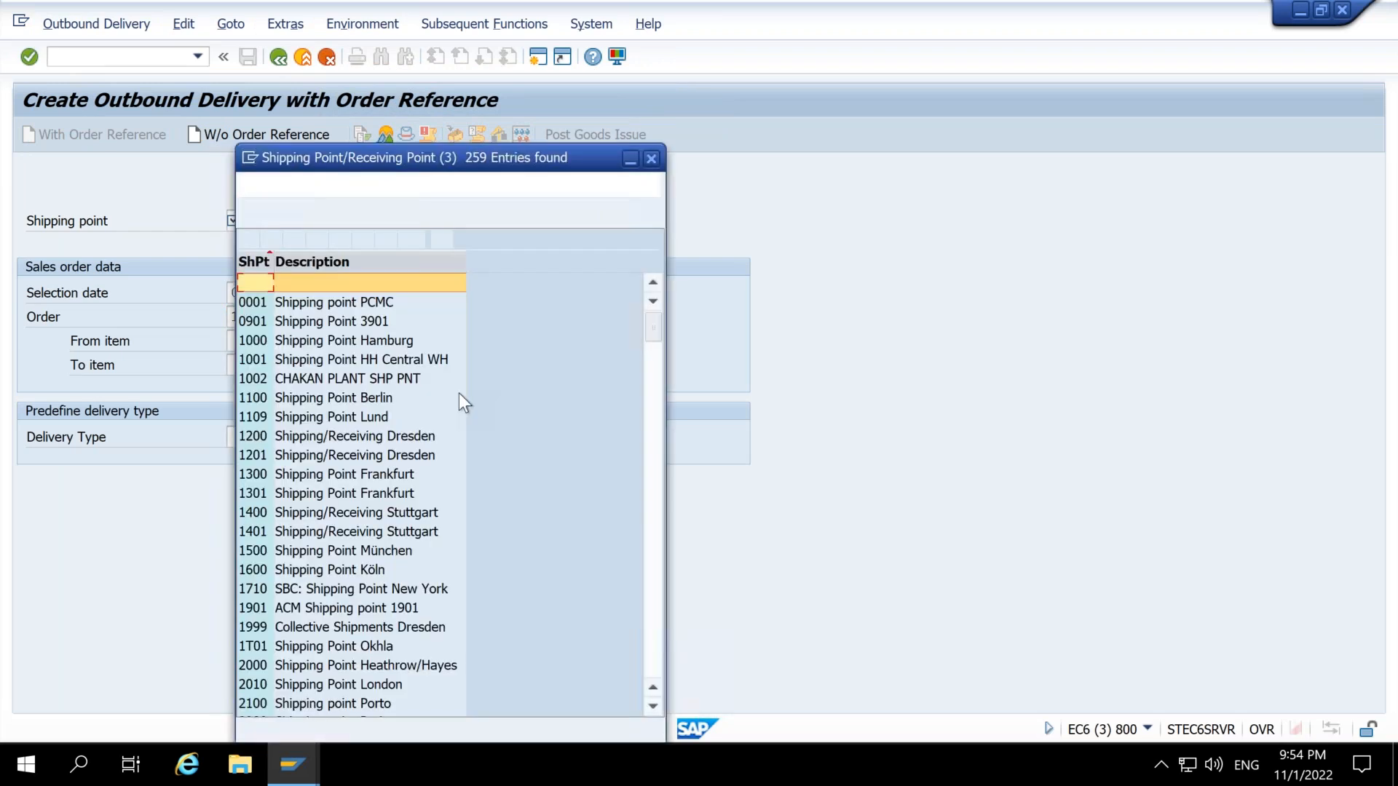
{"action": "scroll", "coordinate": [447, 461], "scroll_direction": "down", "scroll_amount": 8}
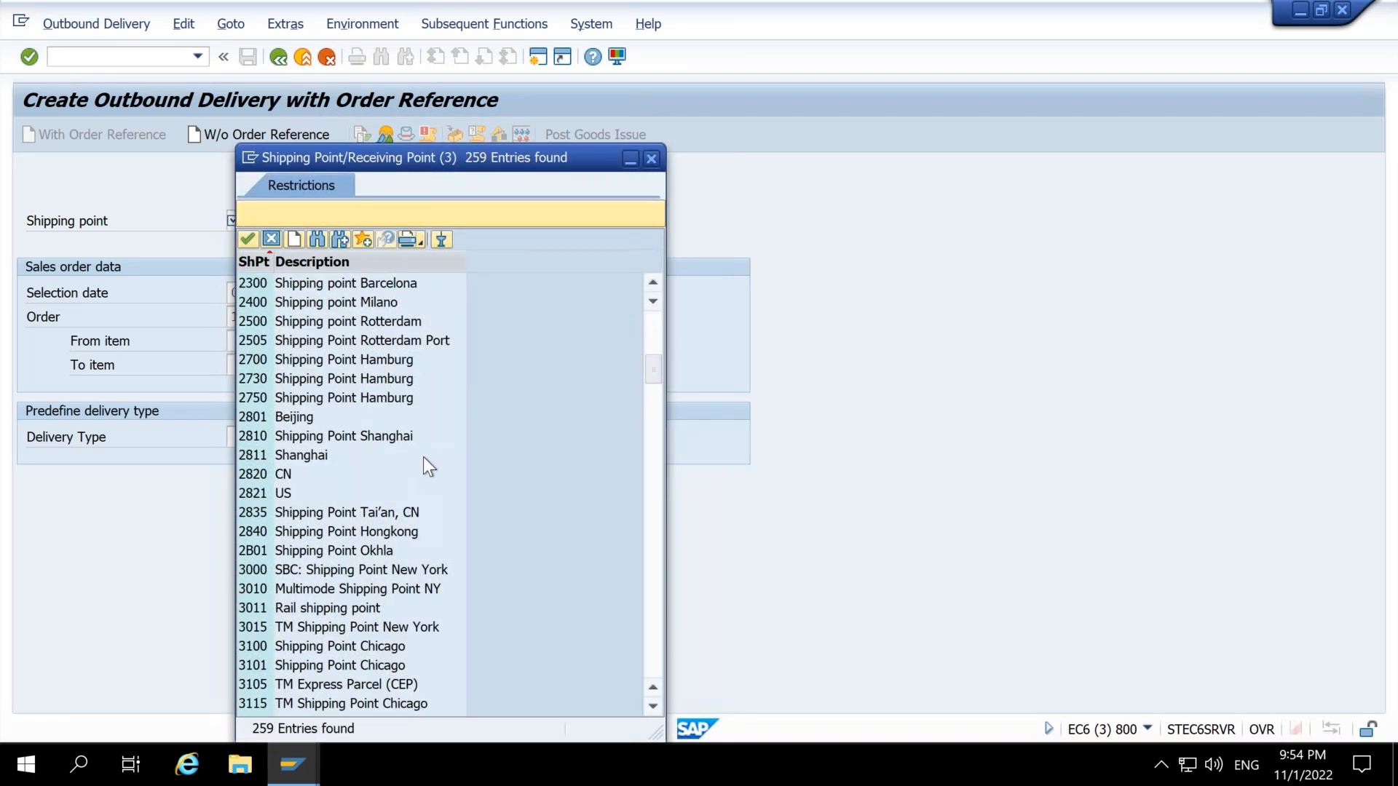
{"action": "scroll", "coordinate": [342, 559], "scroll_direction": "down", "scroll_amount": 1}
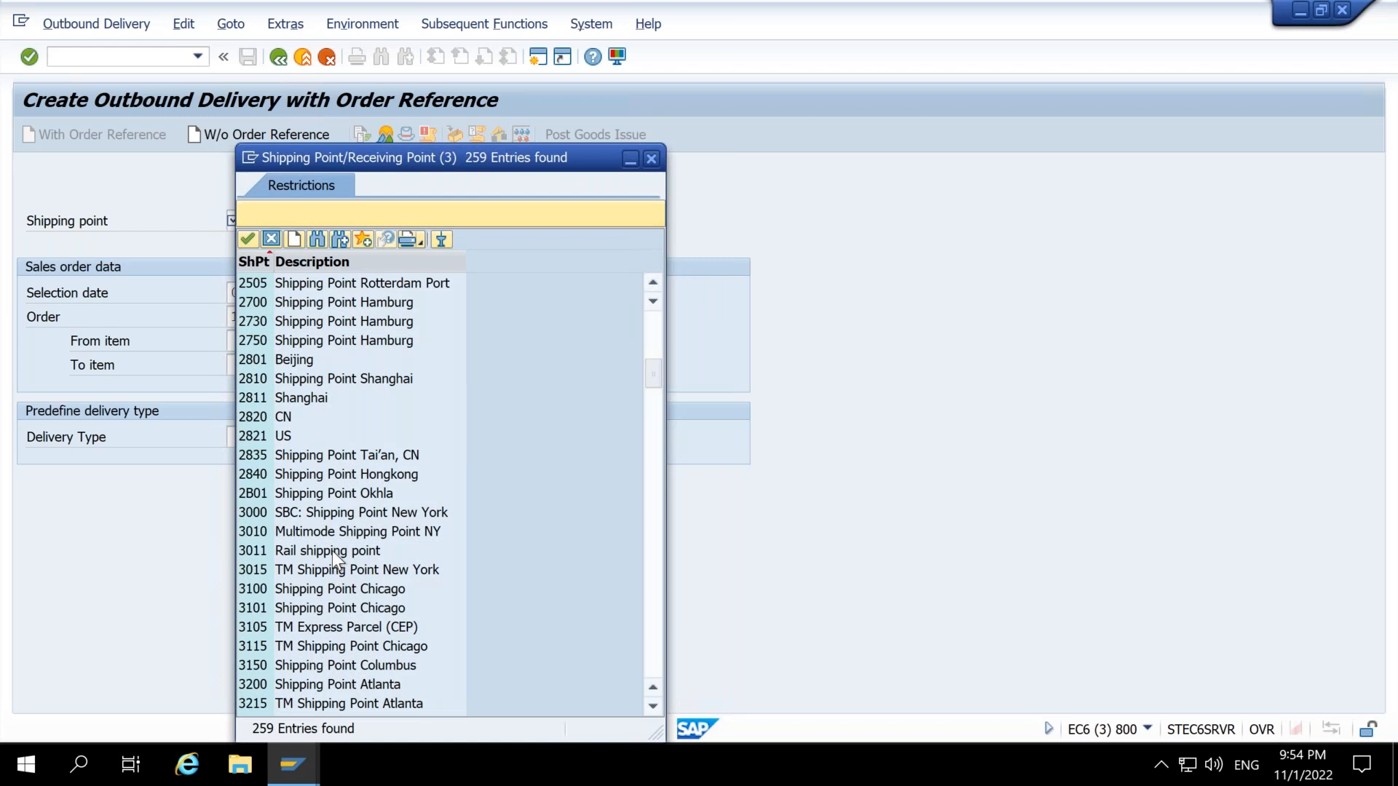
{"action": "scroll", "coordinate": [332, 552], "scroll_direction": "down", "scroll_amount": 9}
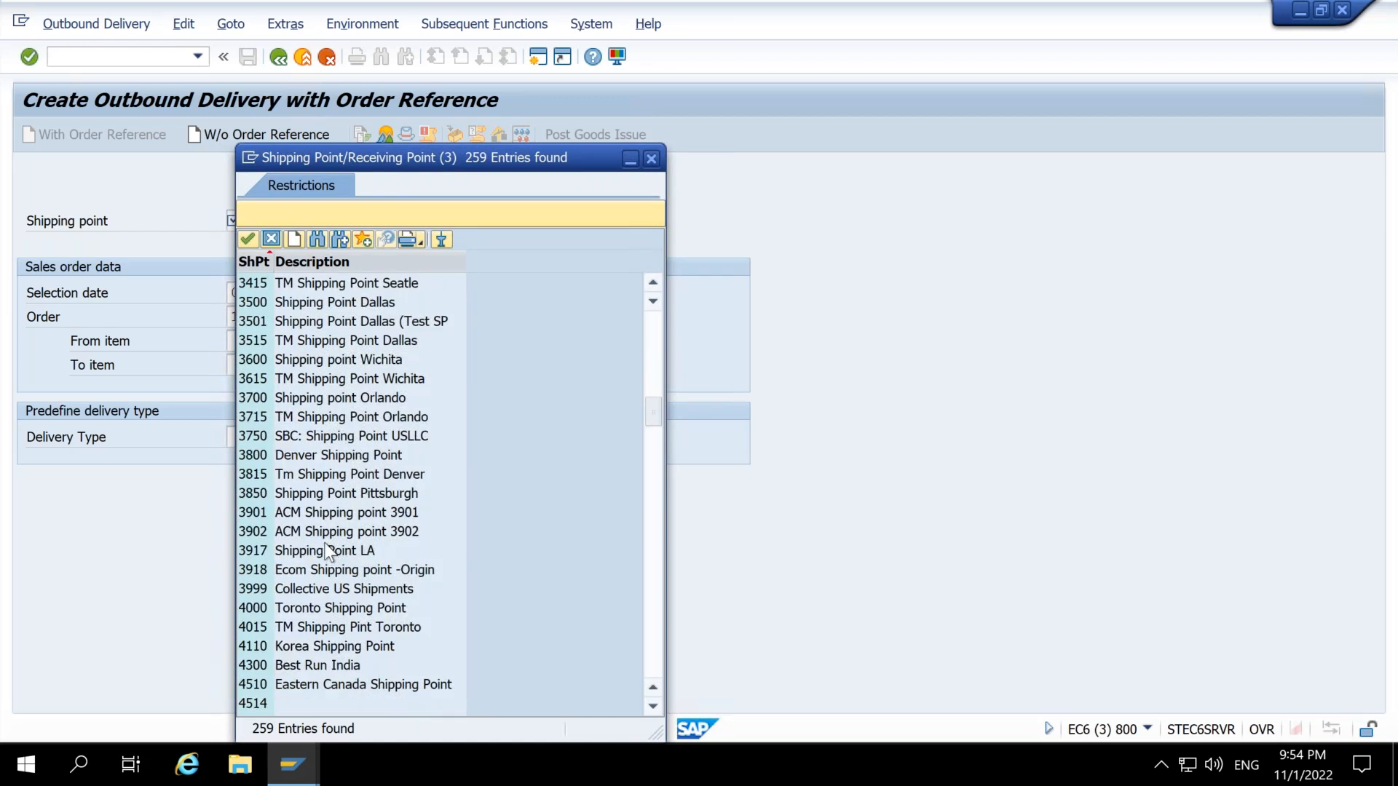
{"action": "scroll", "coordinate": [332, 518], "scroll_direction": "up", "scroll_amount": 4}
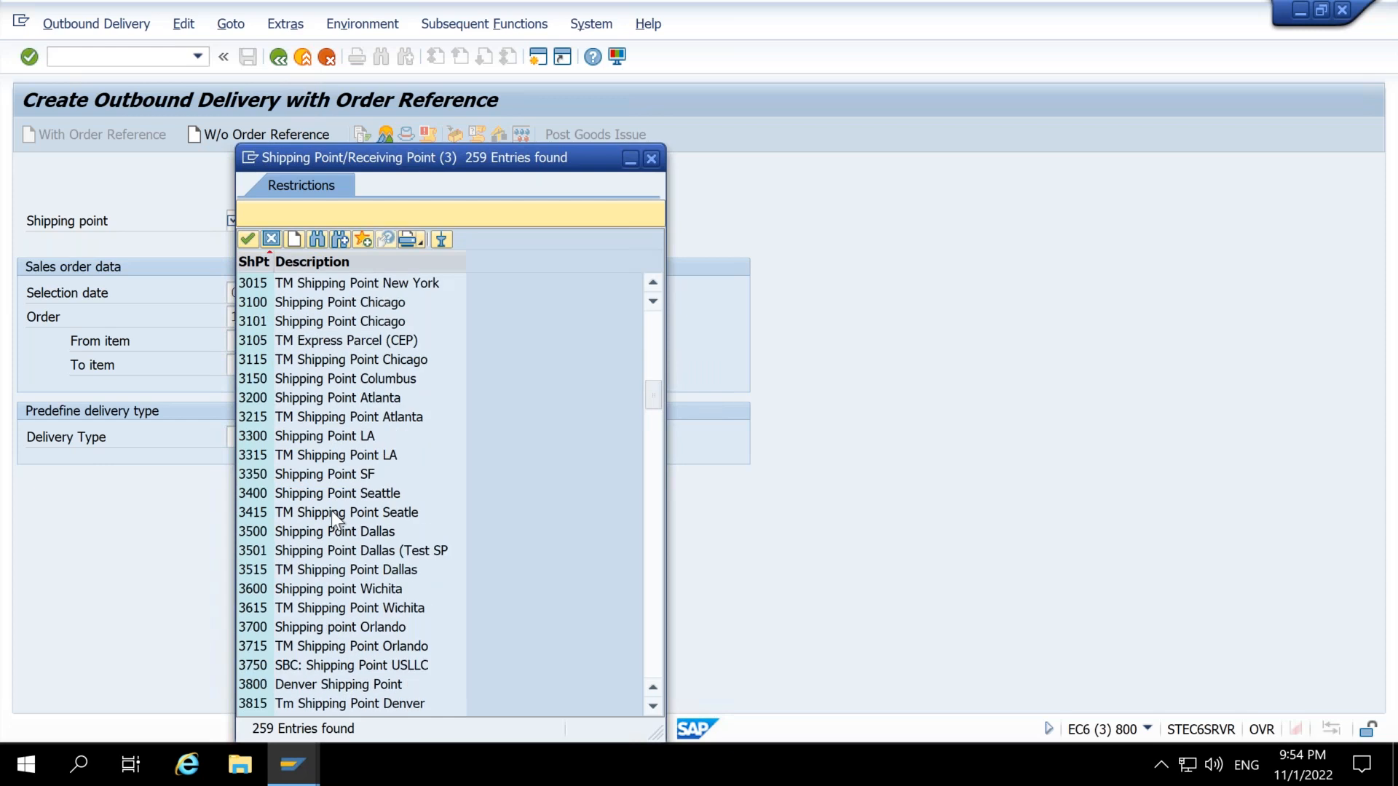
{"action": "scroll", "coordinate": [334, 518], "scroll_direction": "up", "scroll_amount": 1}
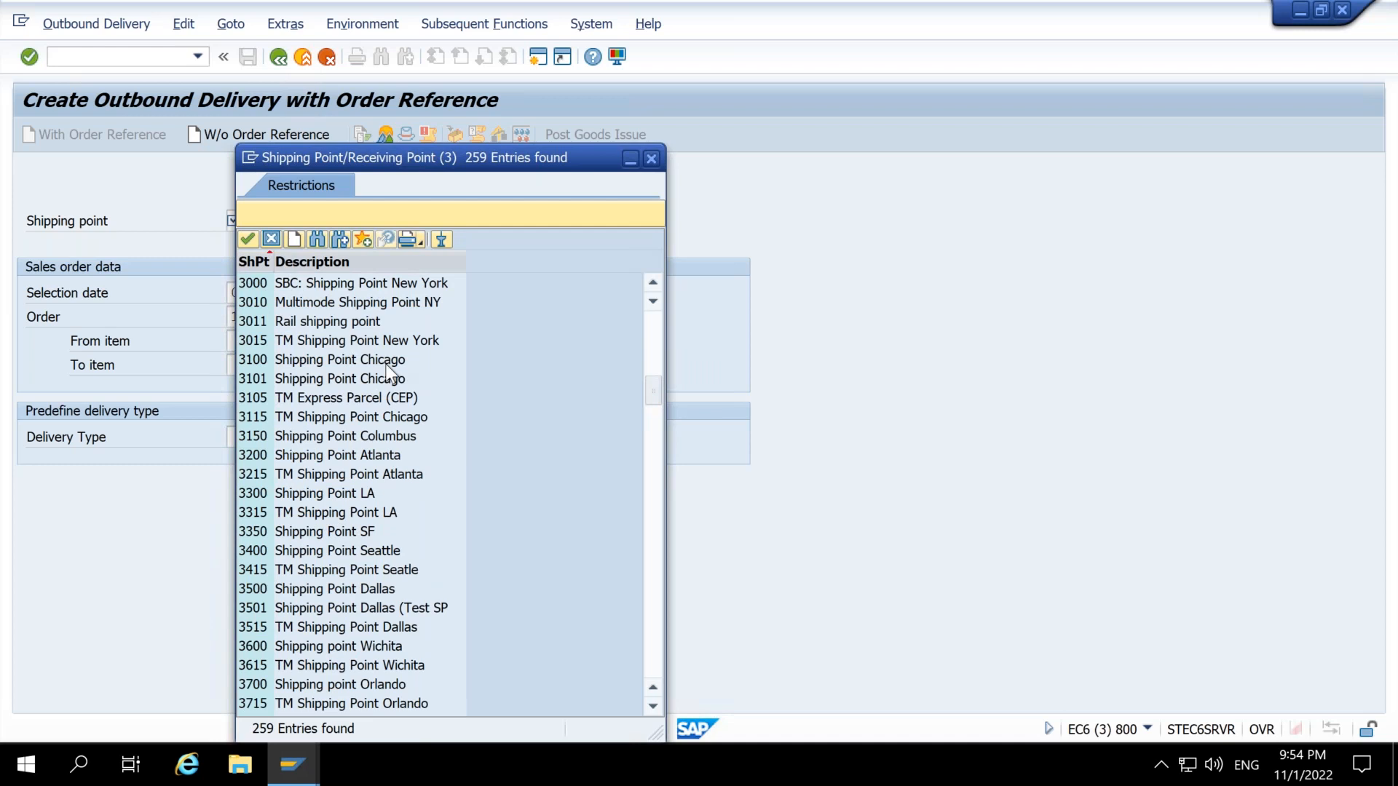
{"action": "scroll", "coordinate": [386, 364], "scroll_direction": "up", "scroll_amount": 15}
{"action": "scroll", "coordinate": [386, 364], "scroll_direction": "up", "scroll_amount": 3}
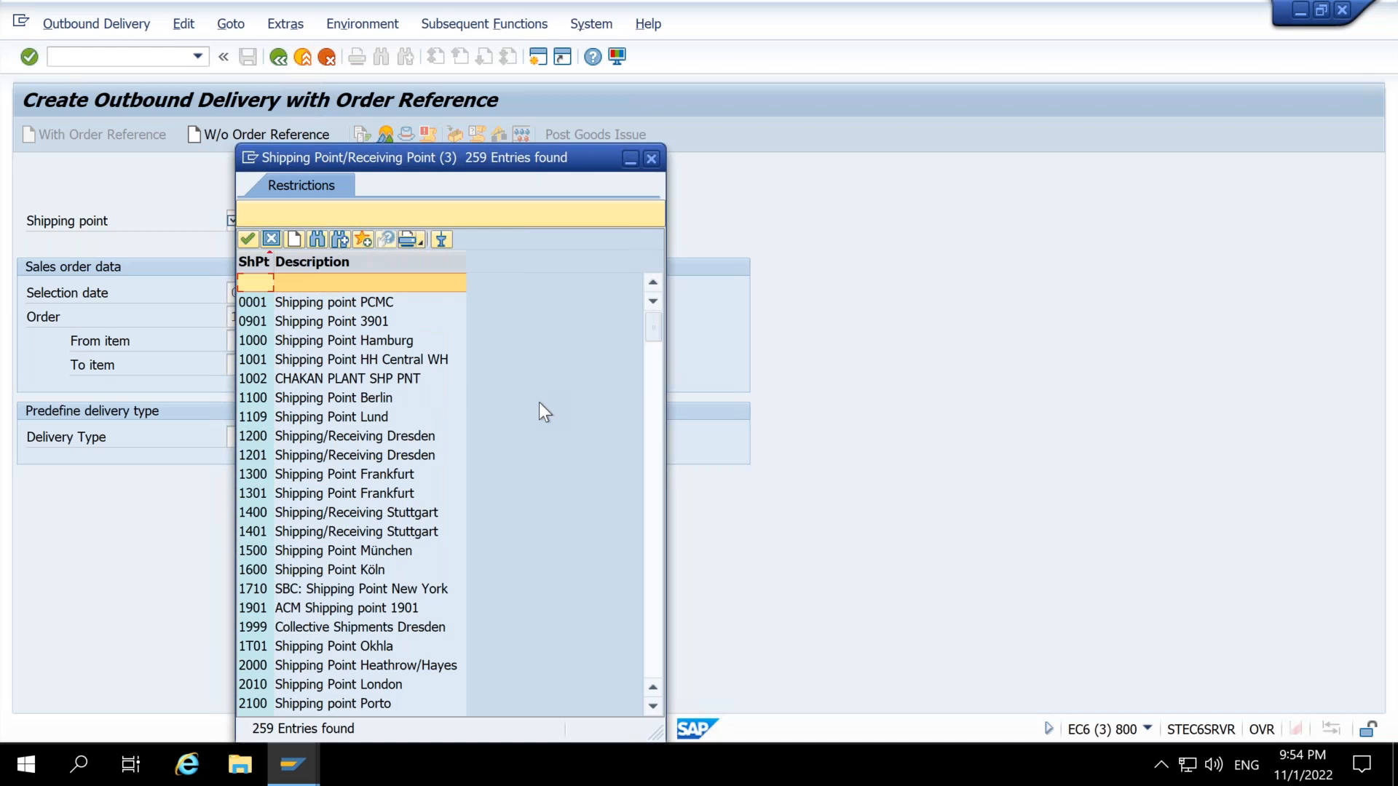
{"action": "double_click", "coordinate": [256, 340]}
{"action": "left_click", "coordinate": [289, 319]}
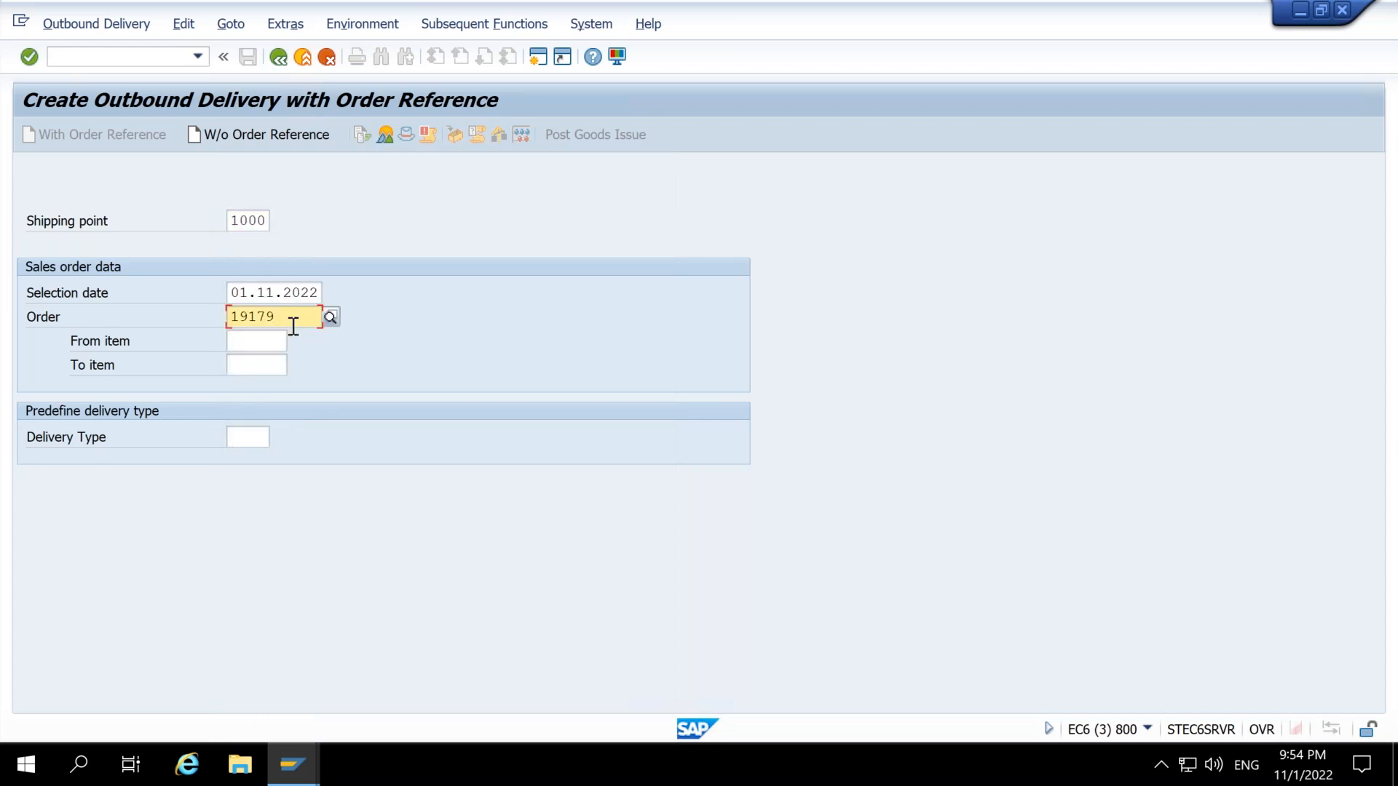
{"action": "key", "text": "Return"}
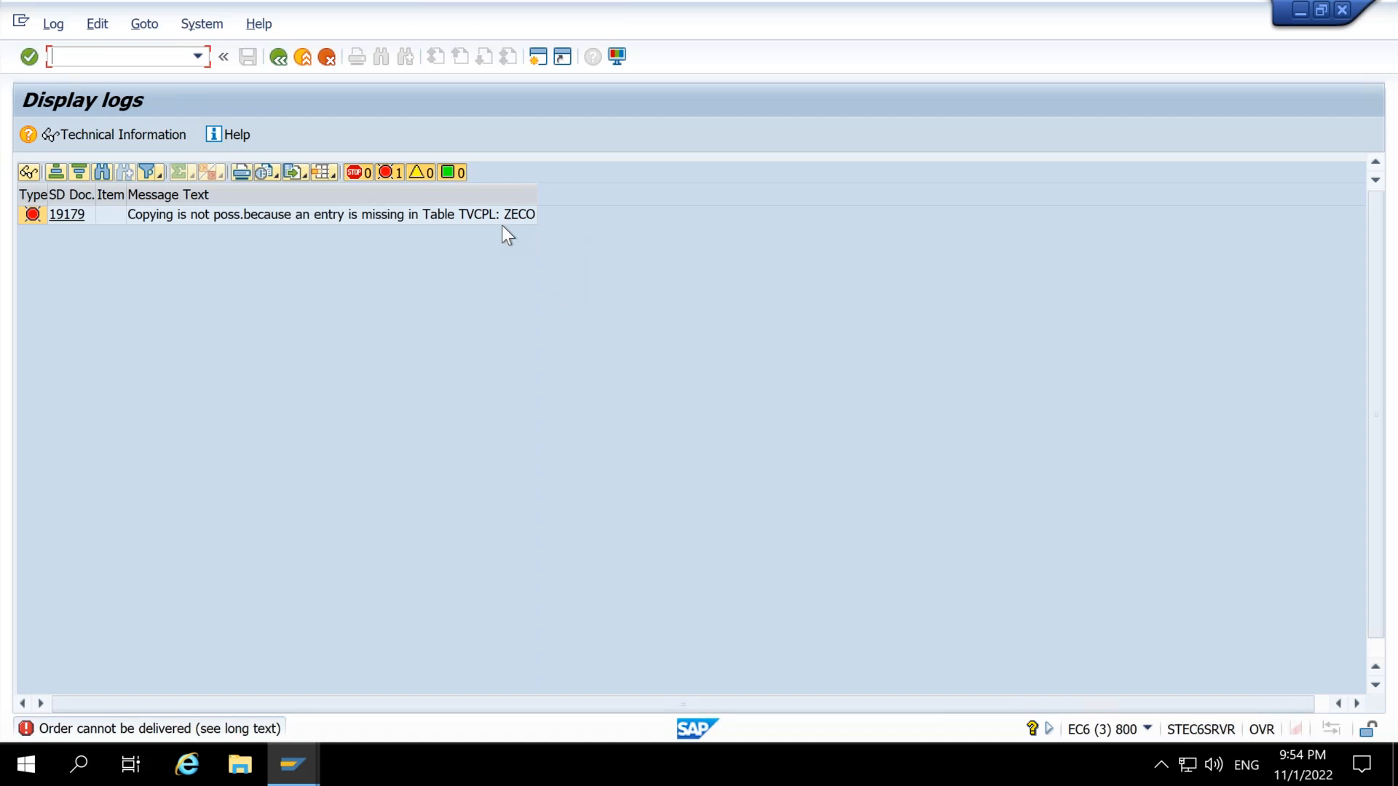
Step: Switch to the session with the company code assignment, start transaction SE16N and load table TVCPL
{"action": "mouse_move", "coordinate": [297, 780]}
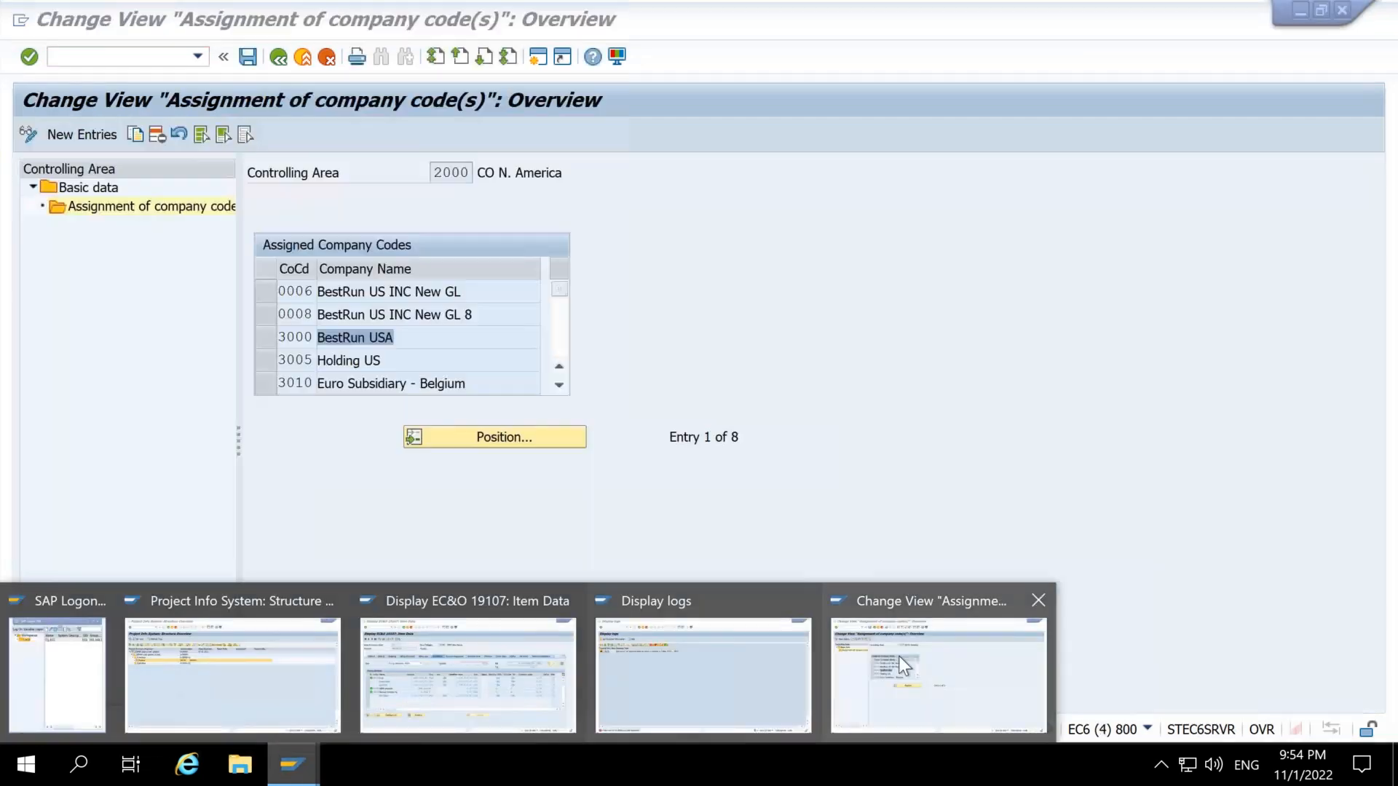
{"action": "left_click", "coordinate": [898, 657]}
{"action": "left_click", "coordinate": [157, 63]}
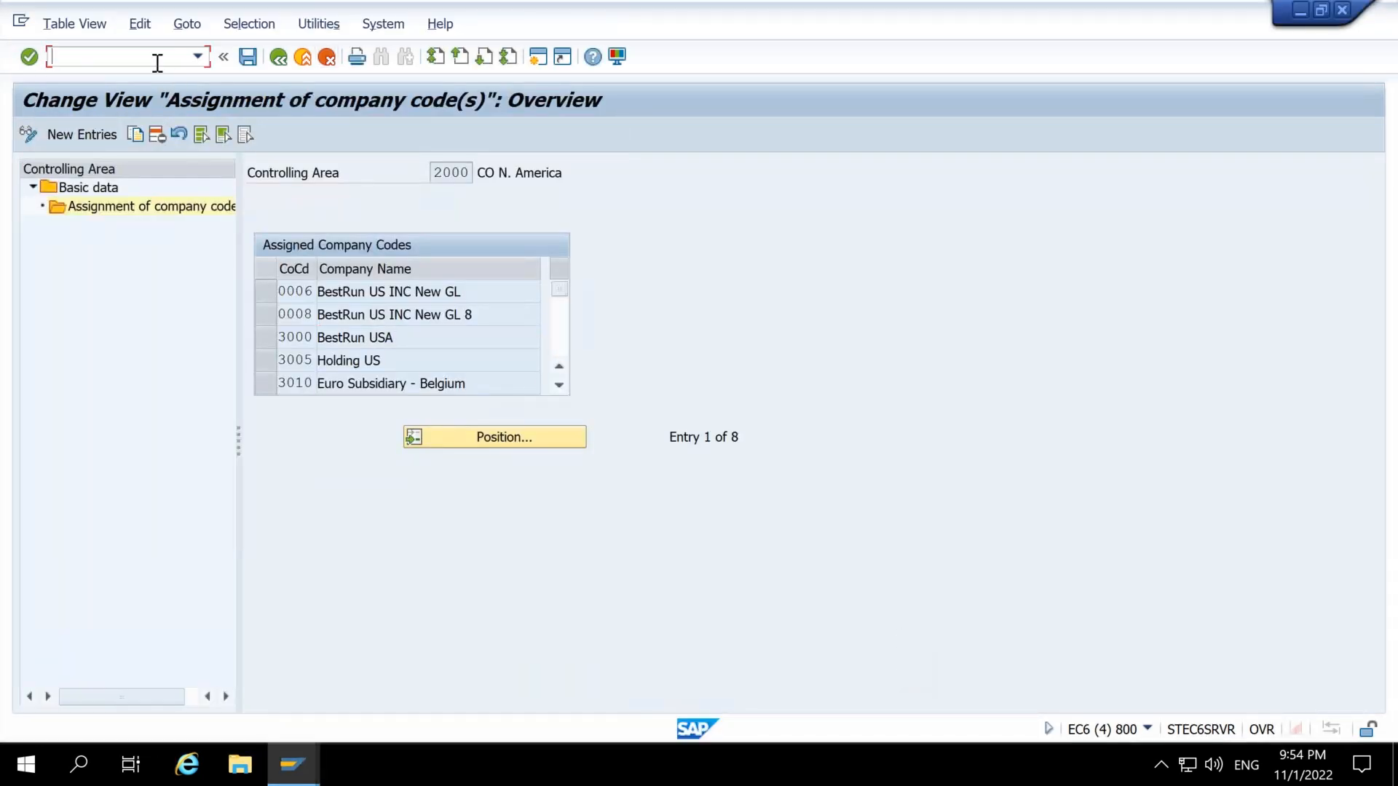
{"action": "type", "text": "/nse16n"}
{"action": "key", "text": "Return"}
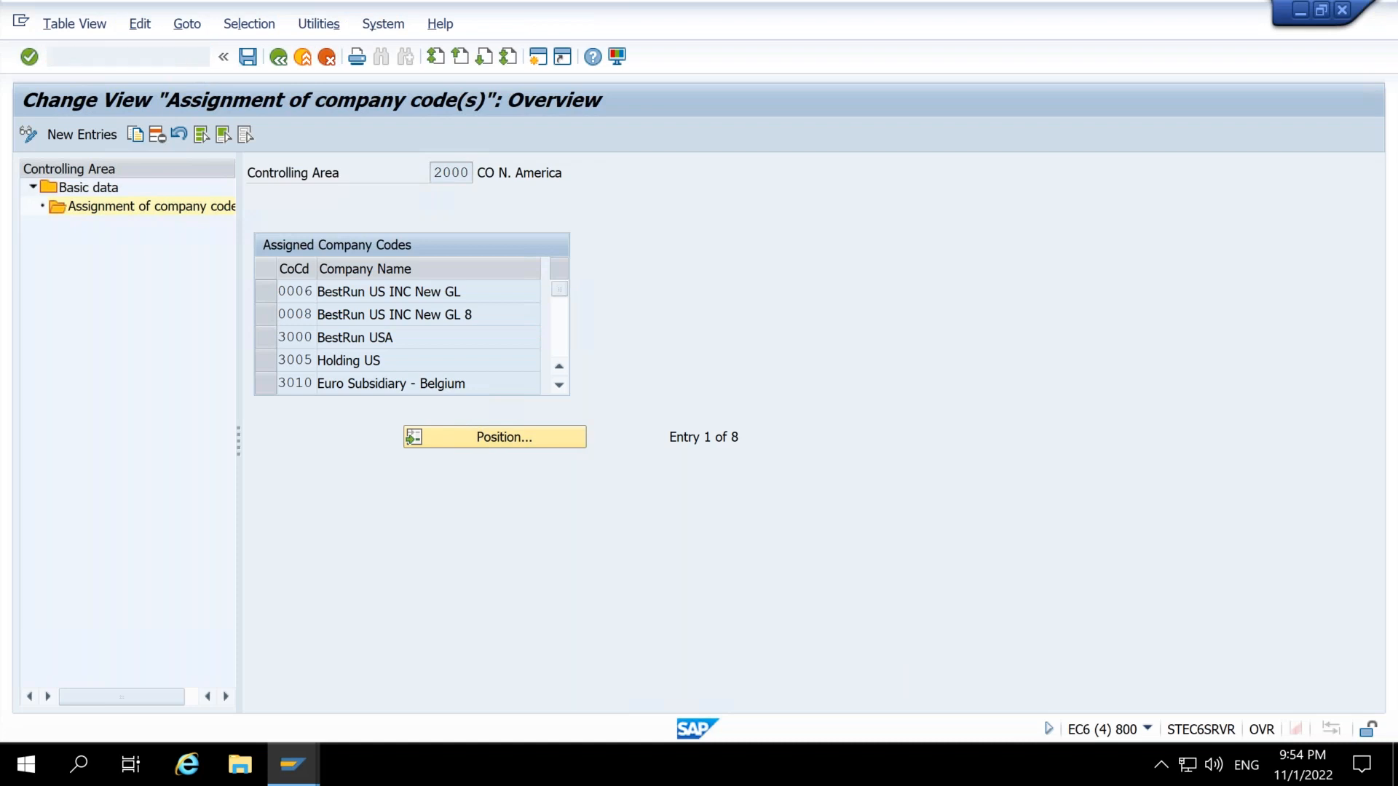
{"action": "key", "text": "ctrl+a"}
{"action": "key", "text": "BackSpace"}
{"action": "type", "text": "t"}
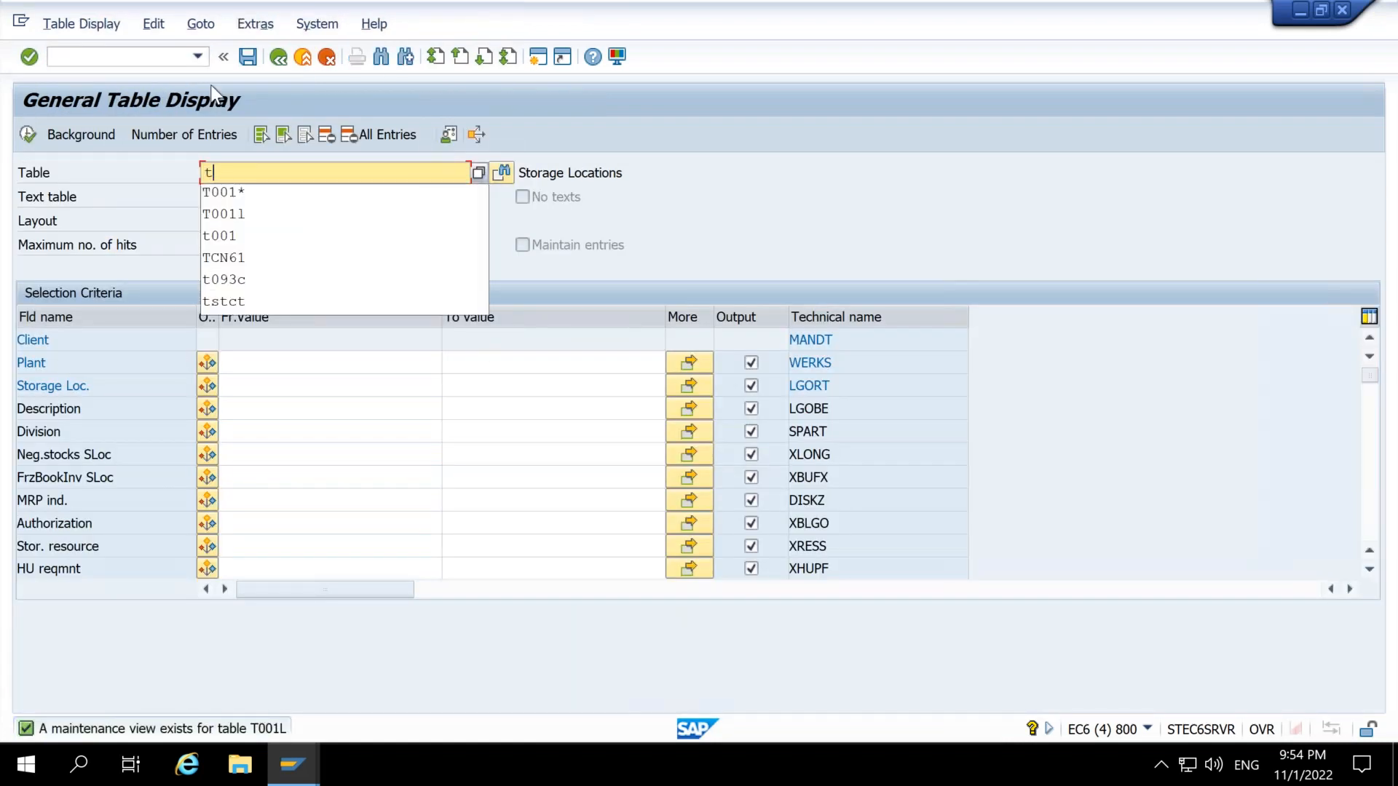
{"action": "type", "text": "vcpl"}
{"action": "key", "text": "Return"}
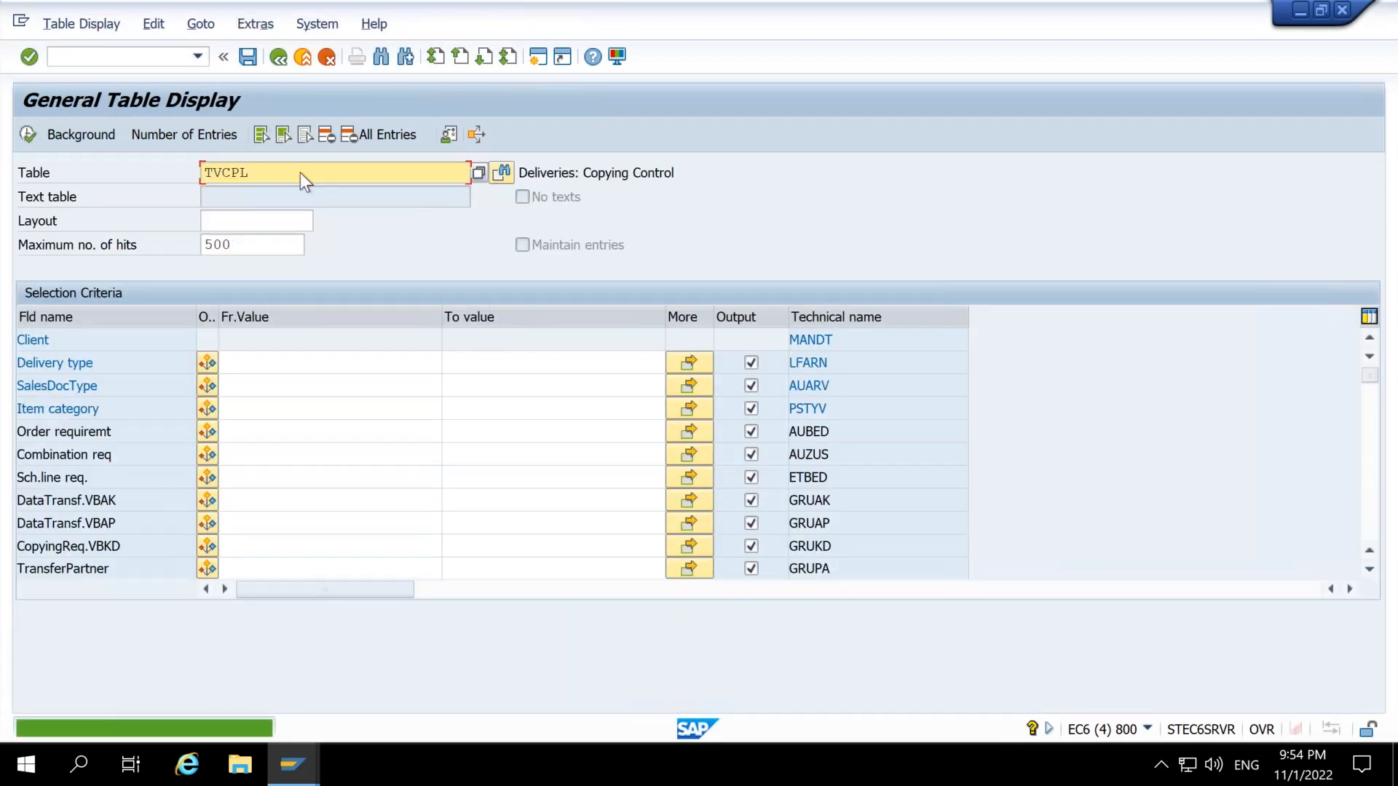
Step: Display the entries of table TVCPL and look through the delivery copying control records by delivery and sales document type
{"action": "left_click", "coordinate": [278, 179]}
{"action": "key", "text": "Return"}
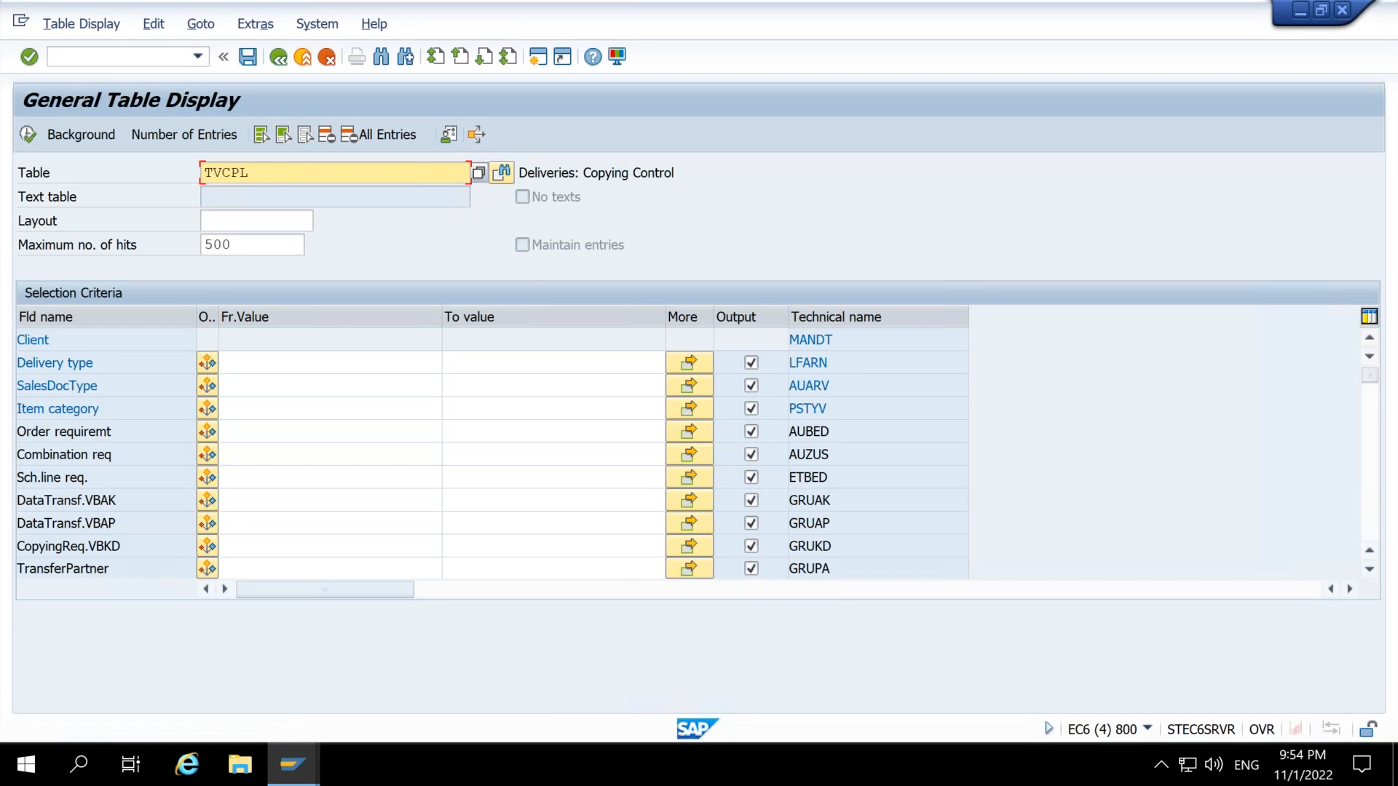
{"action": "left_click", "coordinate": [29, 138]}
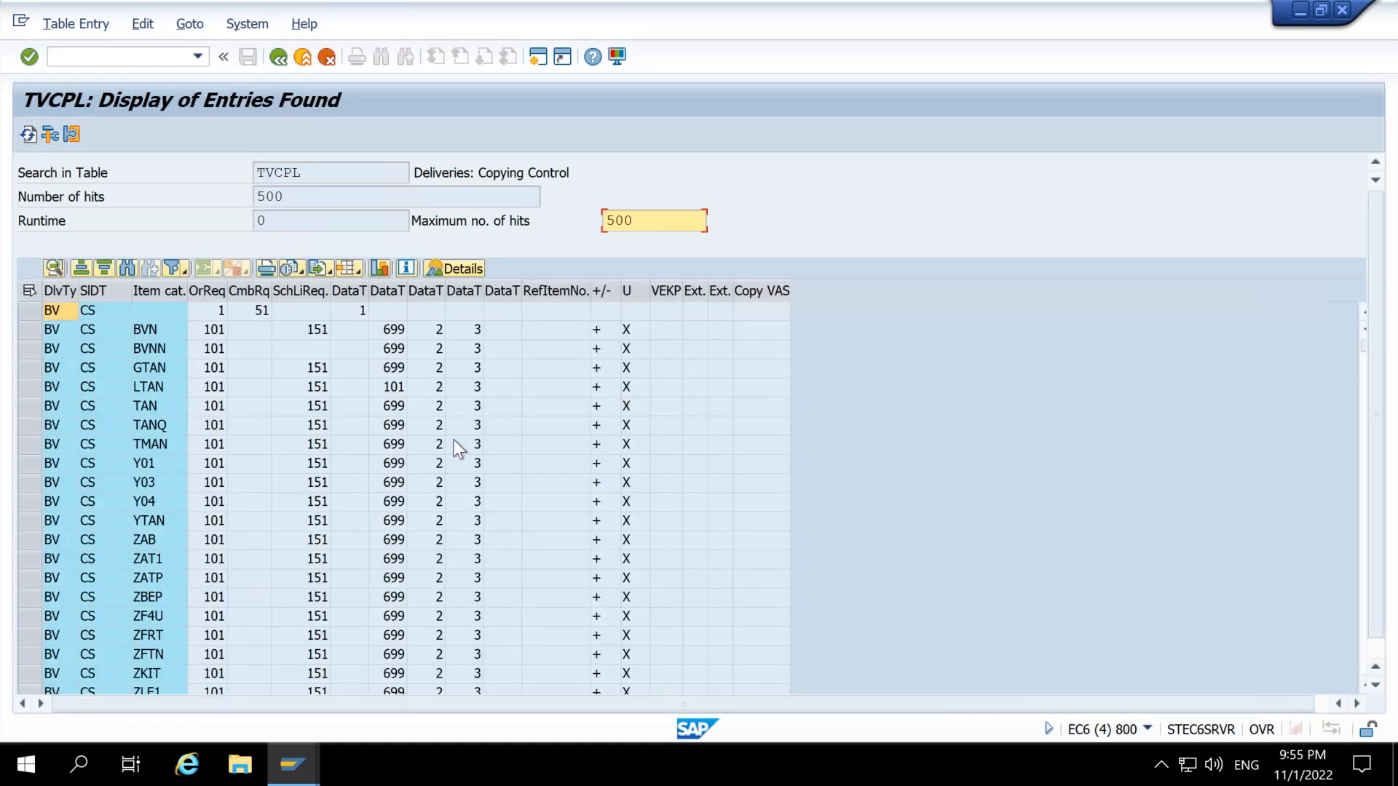
{"action": "scroll", "coordinate": [453, 439], "scroll_direction": "down", "scroll_amount": 20}
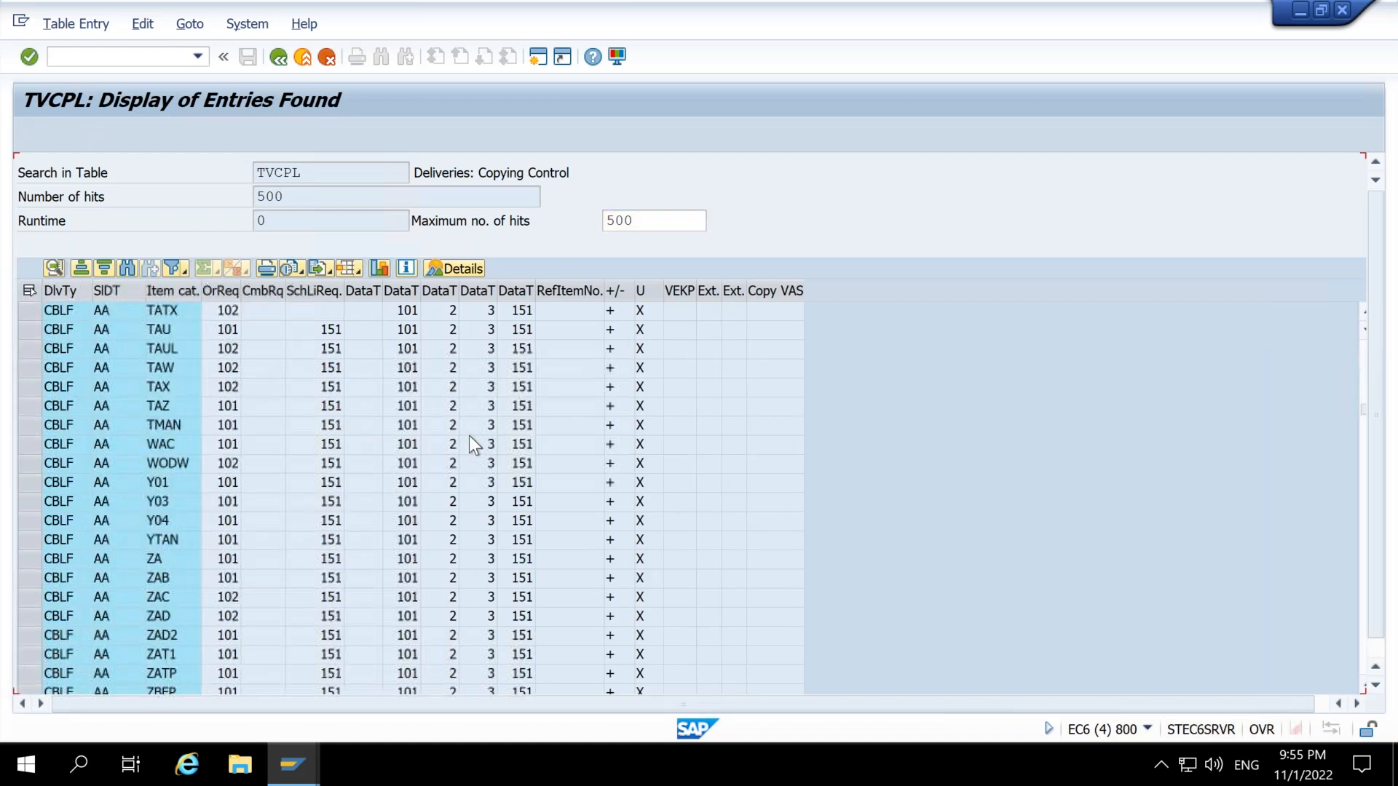
{"action": "scroll", "coordinate": [468, 436], "scroll_direction": "down", "scroll_amount": 15}
{"action": "scroll", "coordinate": [470, 437], "scroll_direction": "down", "scroll_amount": 5}
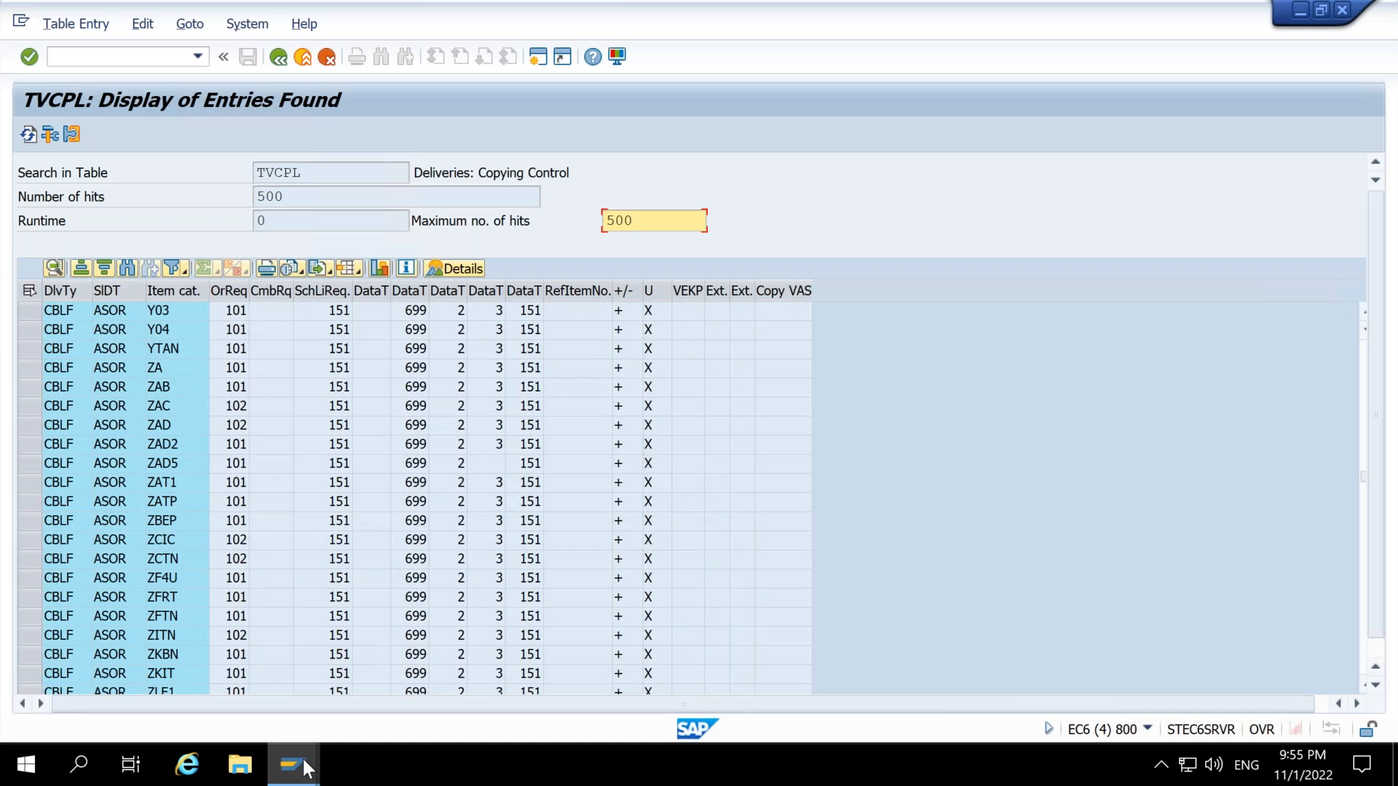
Step: Return to the session with the delivery log, leave the log and clear the shipping point
{"action": "left_click", "coordinate": [303, 758]}
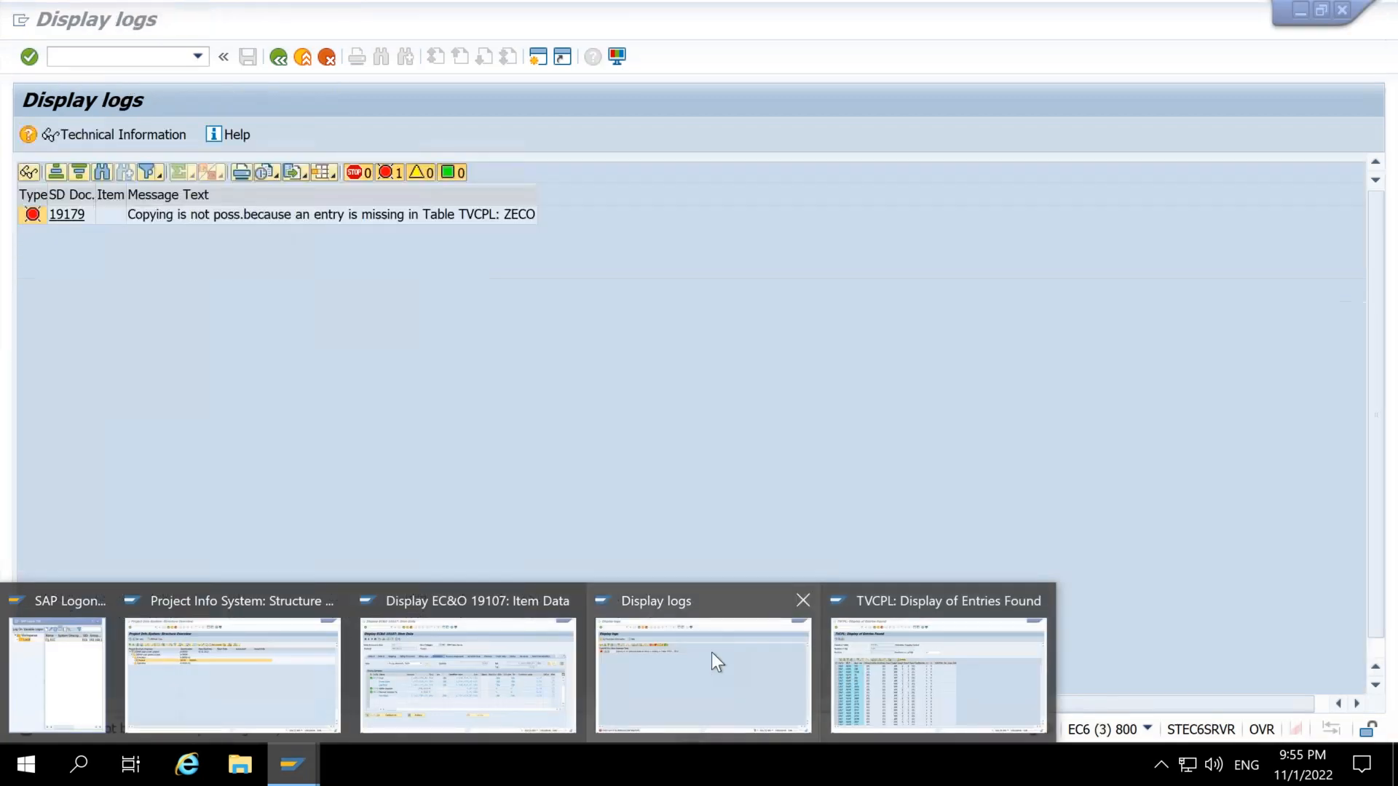
{"action": "left_click", "coordinate": [703, 655]}
{"action": "left_click", "coordinate": [278, 58]}
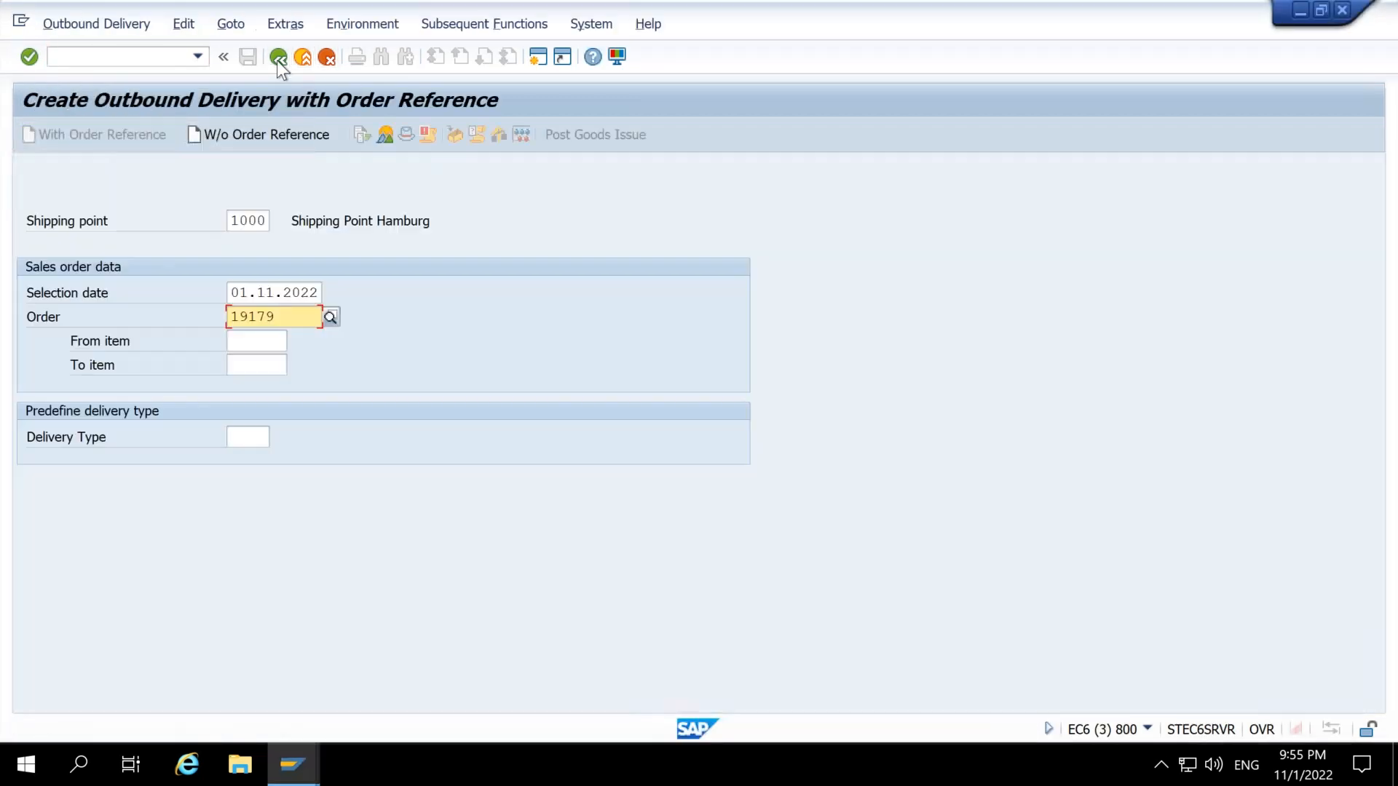
{"action": "left_click", "coordinate": [253, 221]}
{"action": "key", "text": "ctrl+a"}
{"action": "key", "text": "BackSpace"}
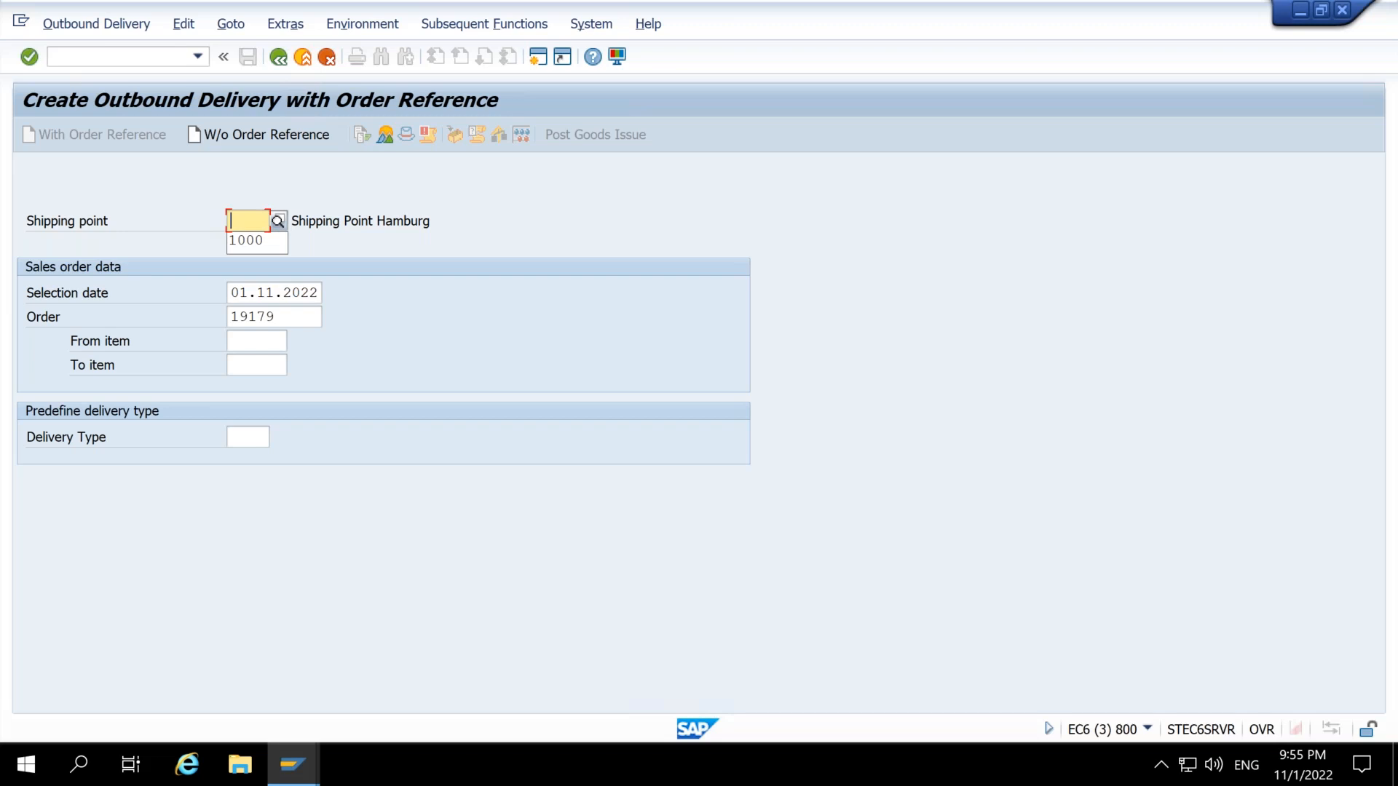
Step: Choose shipping point 1200 (Shipping/Receiving Dresden) from the value list and try again to create the outbound delivery for the sales order
{"action": "left_click", "coordinate": [300, 292]}
{"action": "left_click", "coordinate": [262, 229]}
{"action": "left_click", "coordinate": [278, 221]}
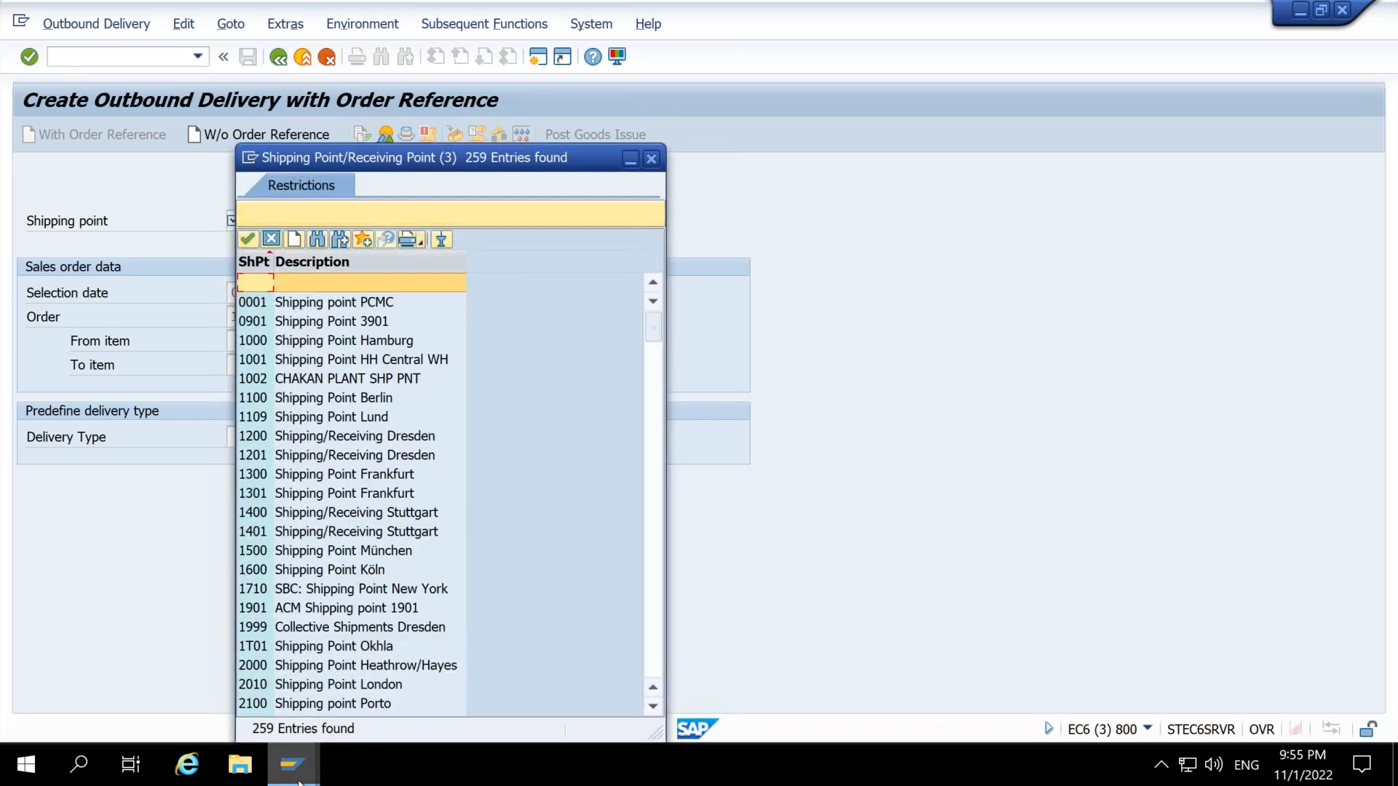
{"action": "mouse_move", "coordinate": [291, 764]}
{"action": "mouse_move", "coordinate": [439, 741]}
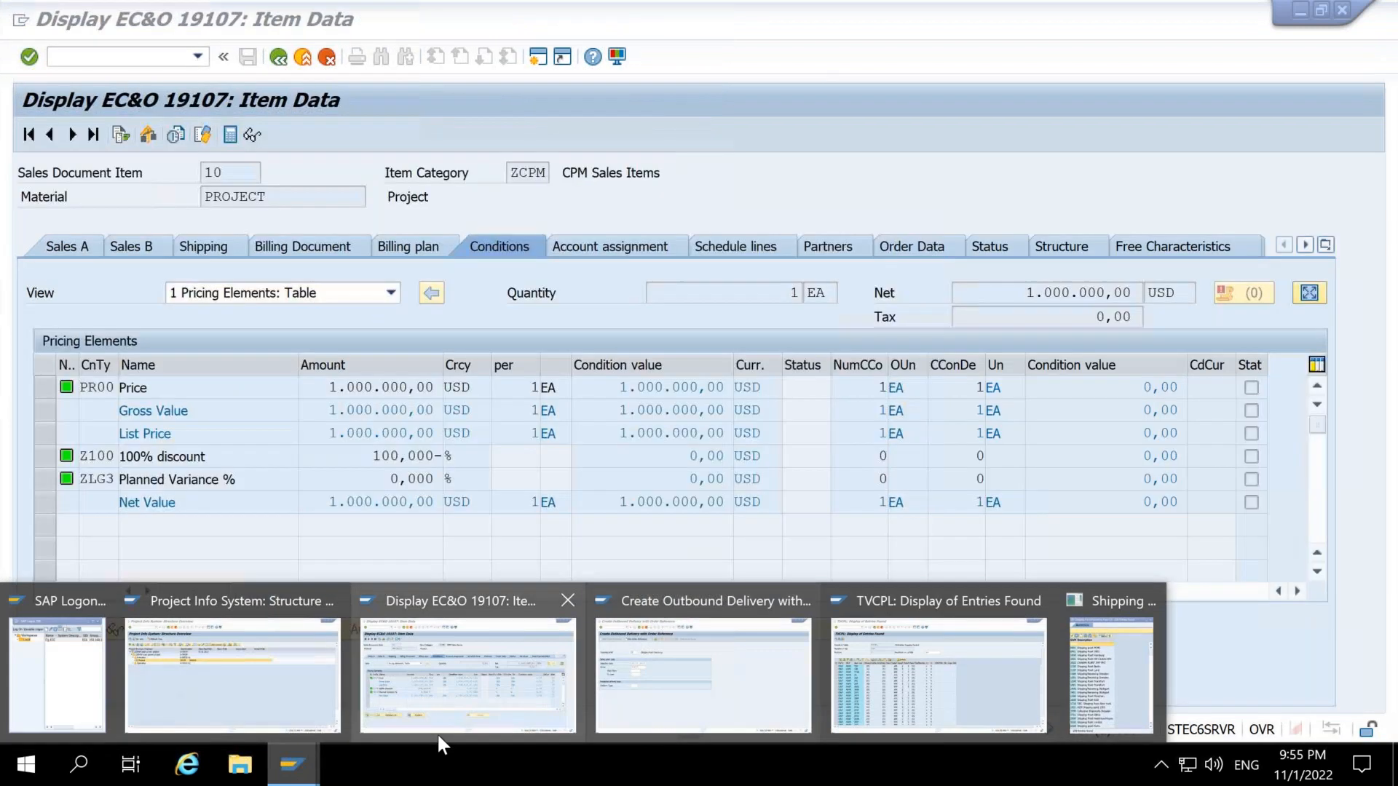
{"action": "left_click", "coordinate": [605, 703]}
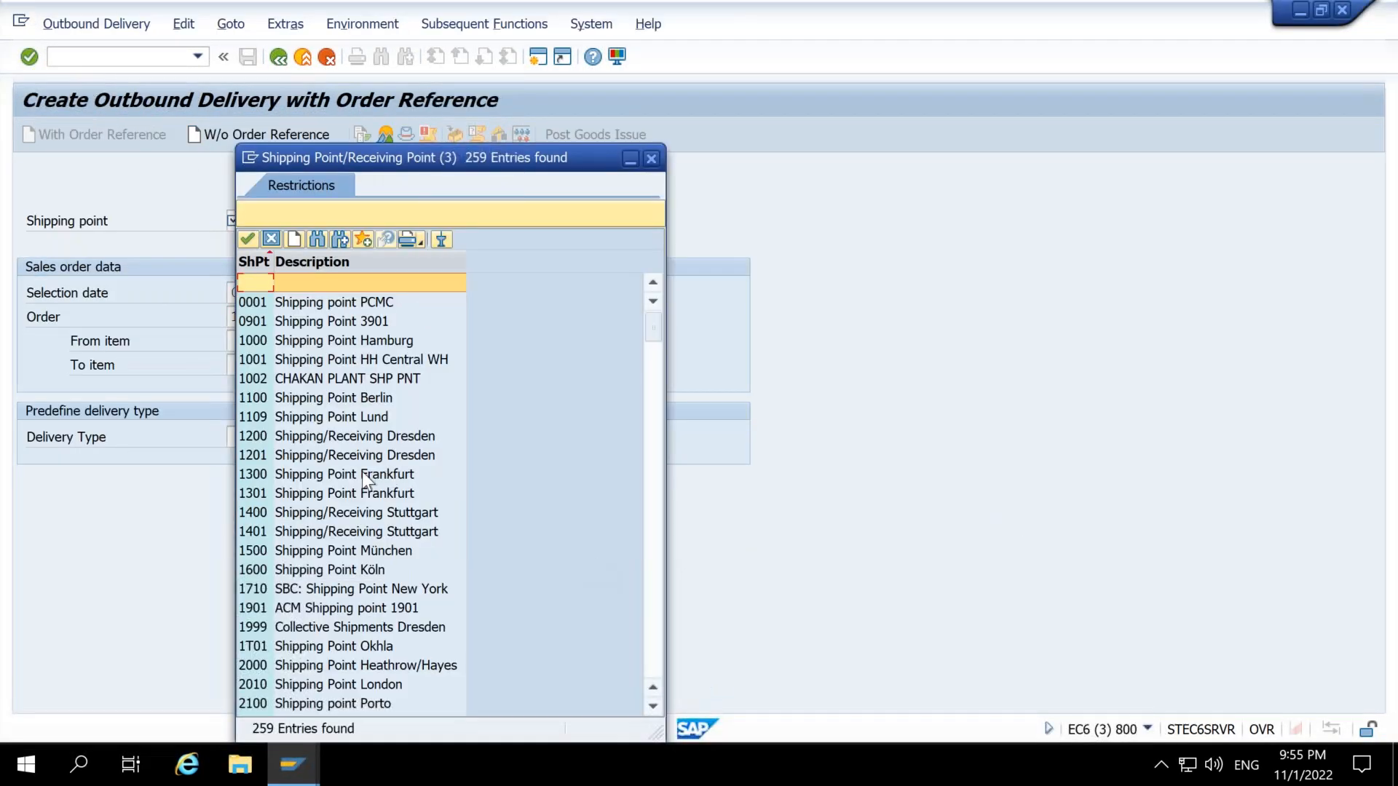
{"action": "double_click", "coordinate": [247, 438]}
{"action": "key", "text": "Return"}
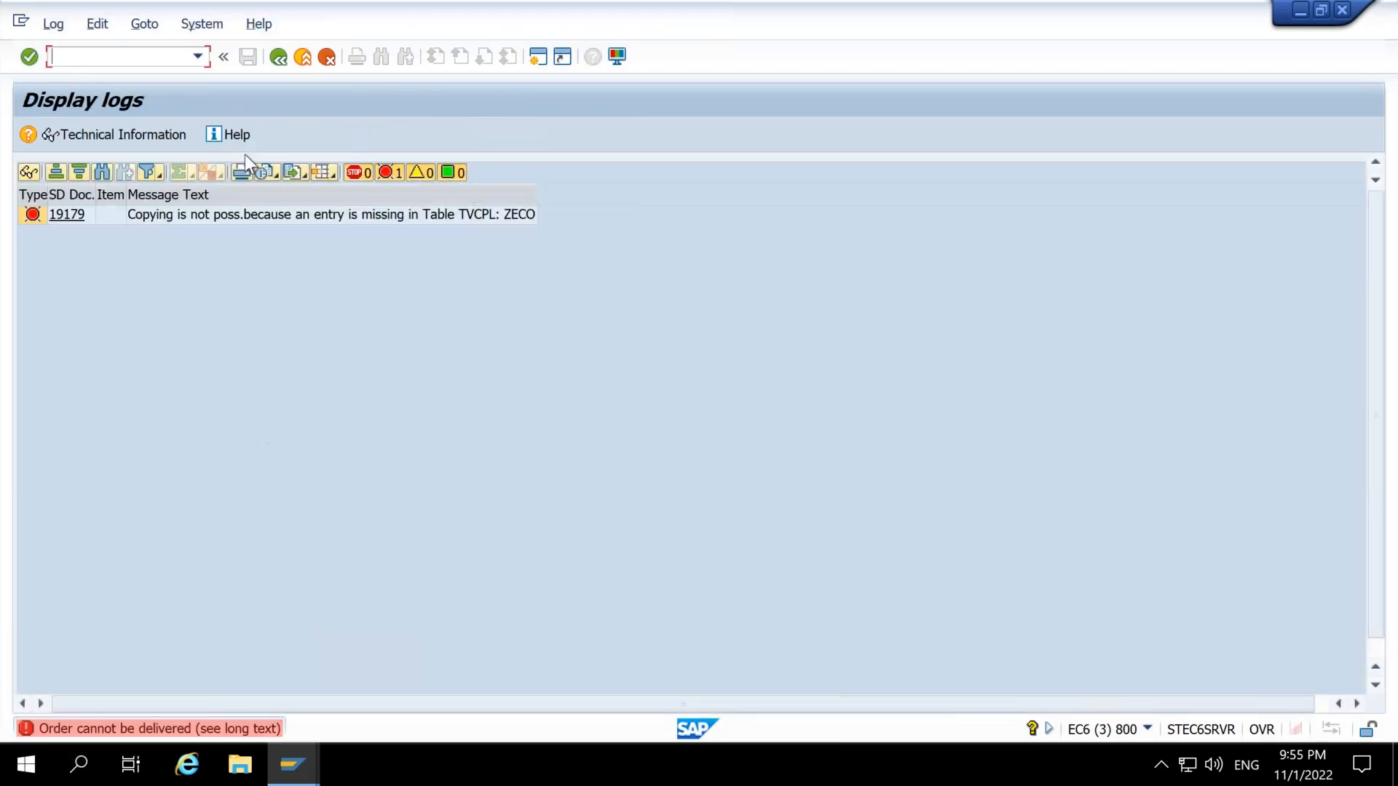
Step: Start transaction VA02 in place of the delivery log, open the sales order and check its item's shipping data
{"action": "type", "text": "/"}
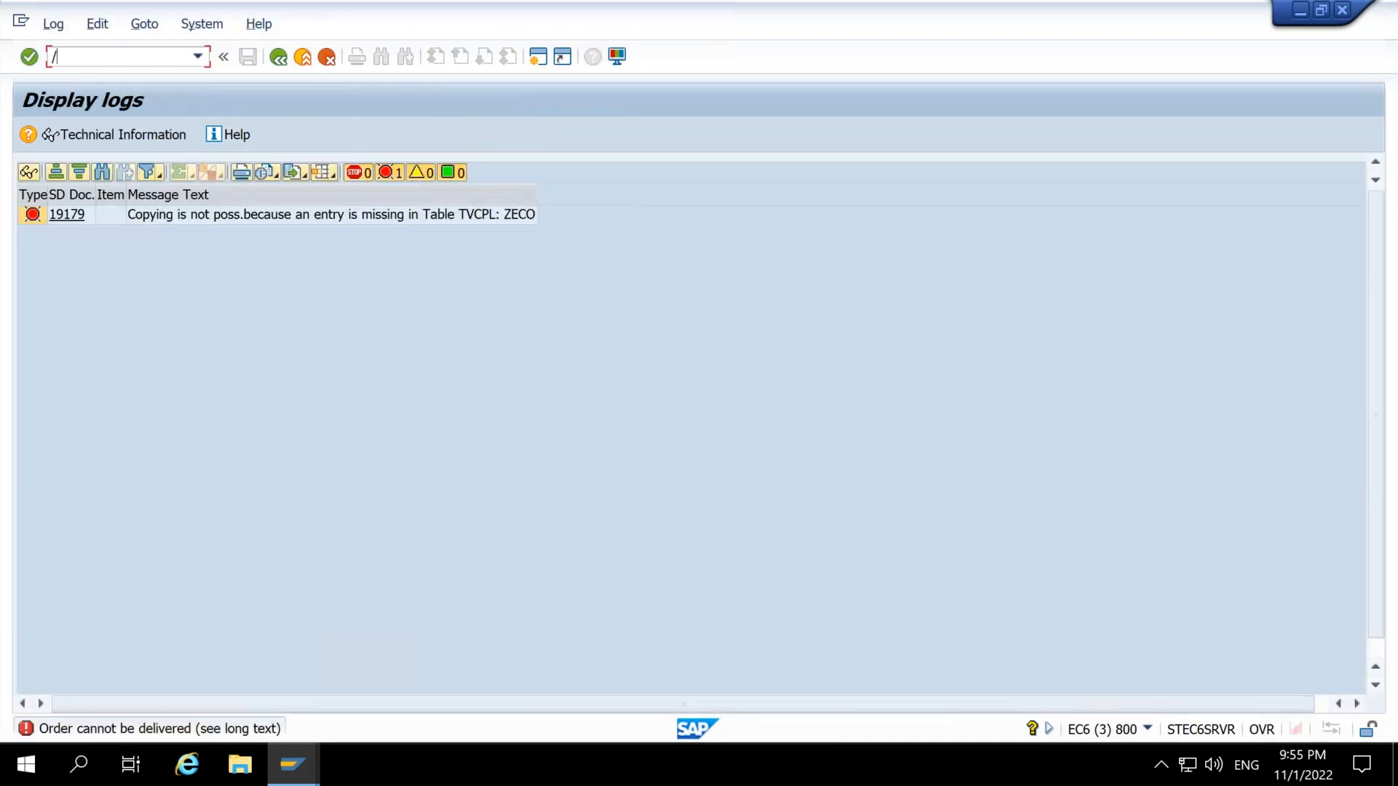
{"action": "type", "text": "nva02"}
{"action": "key", "text": "Return"}
{"action": "key", "text": "Return"}
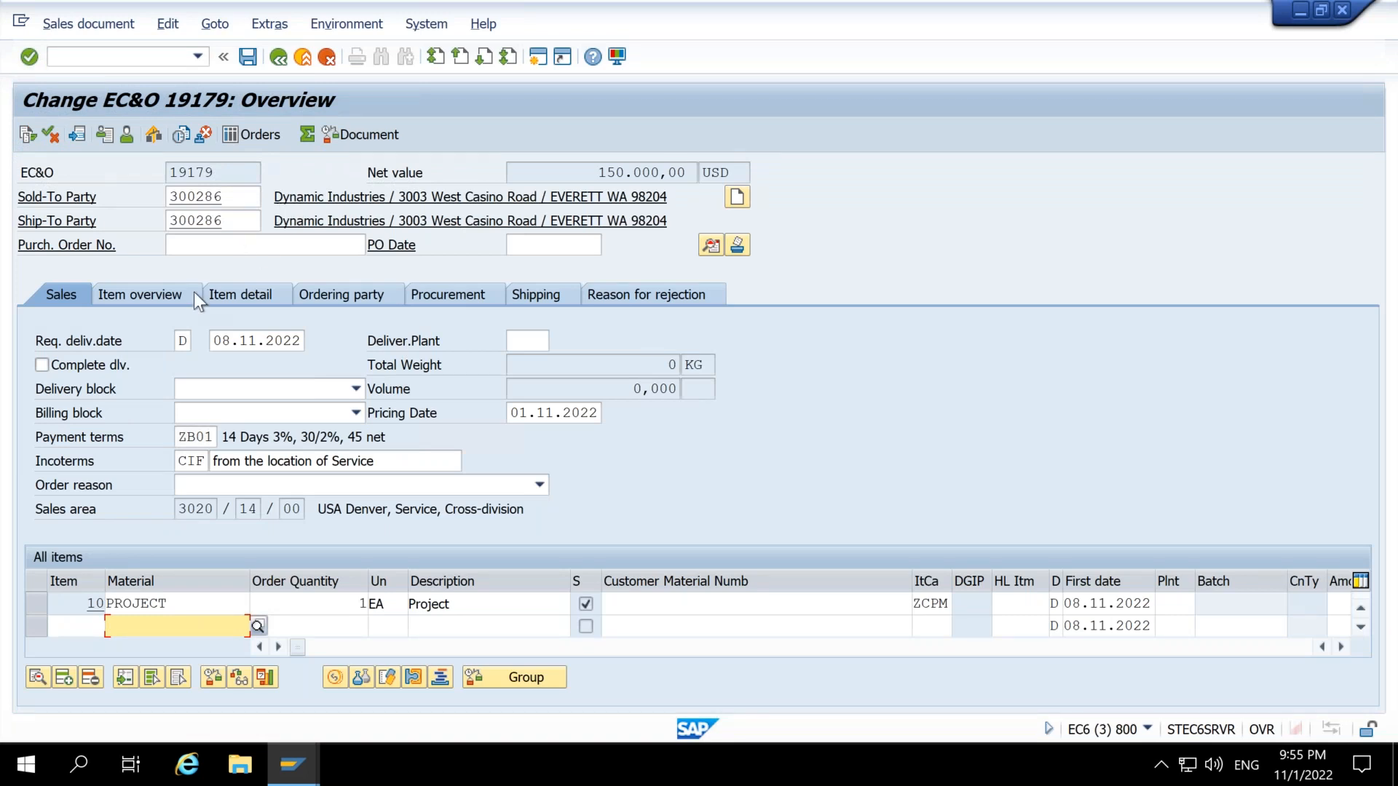
{"action": "left_click", "coordinate": [547, 296]}
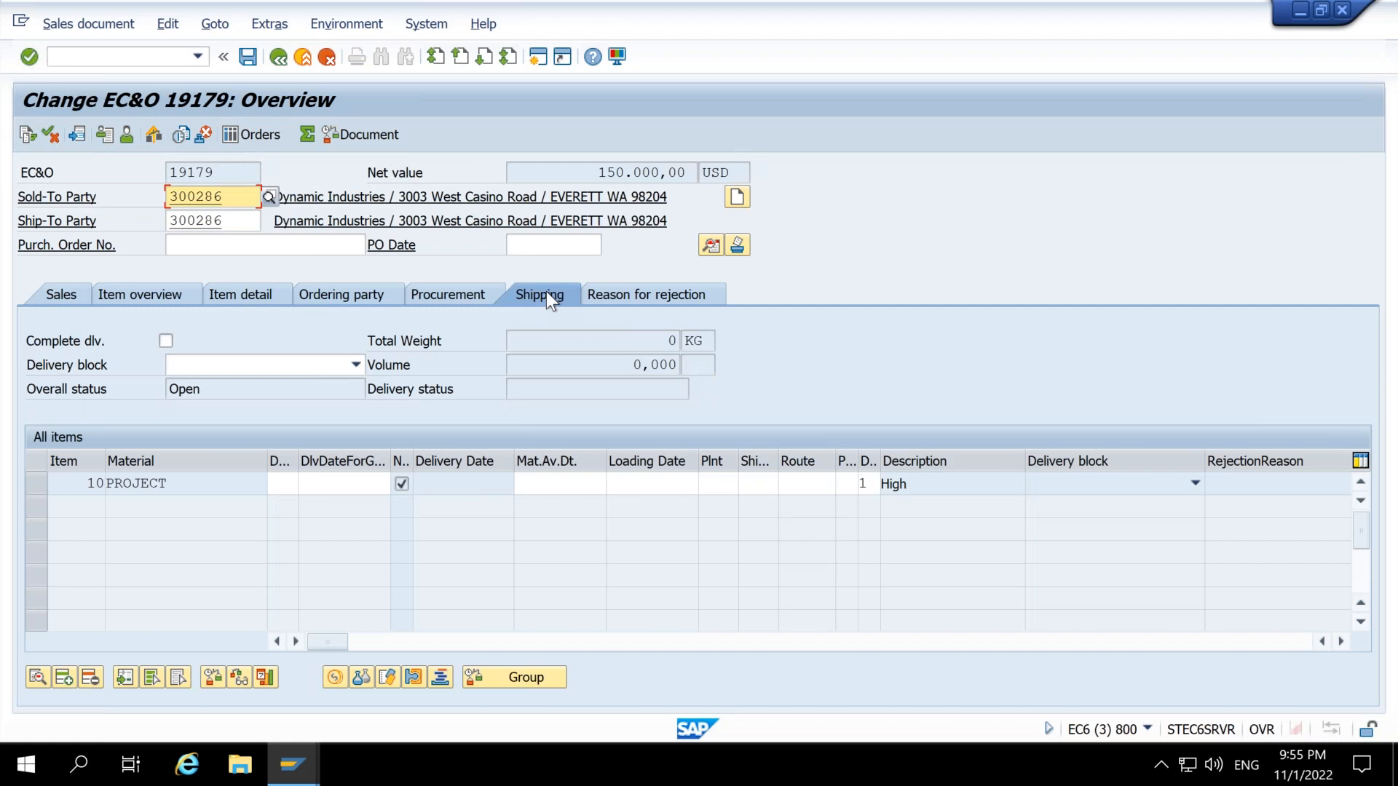
{"action": "mouse_move", "coordinate": [334, 645]}
{"action": "left_mouse_down"}
{"action": "mouse_move", "coordinate": [918, 651]}
{"action": "mouse_move", "coordinate": [1055, 637]}
{"action": "mouse_move", "coordinate": [343, 640]}
{"action": "left_mouse_up"}
Step: Check the PROJECT item in the sales order's item overview and save the order
{"action": "left_click", "coordinate": [127, 296]}
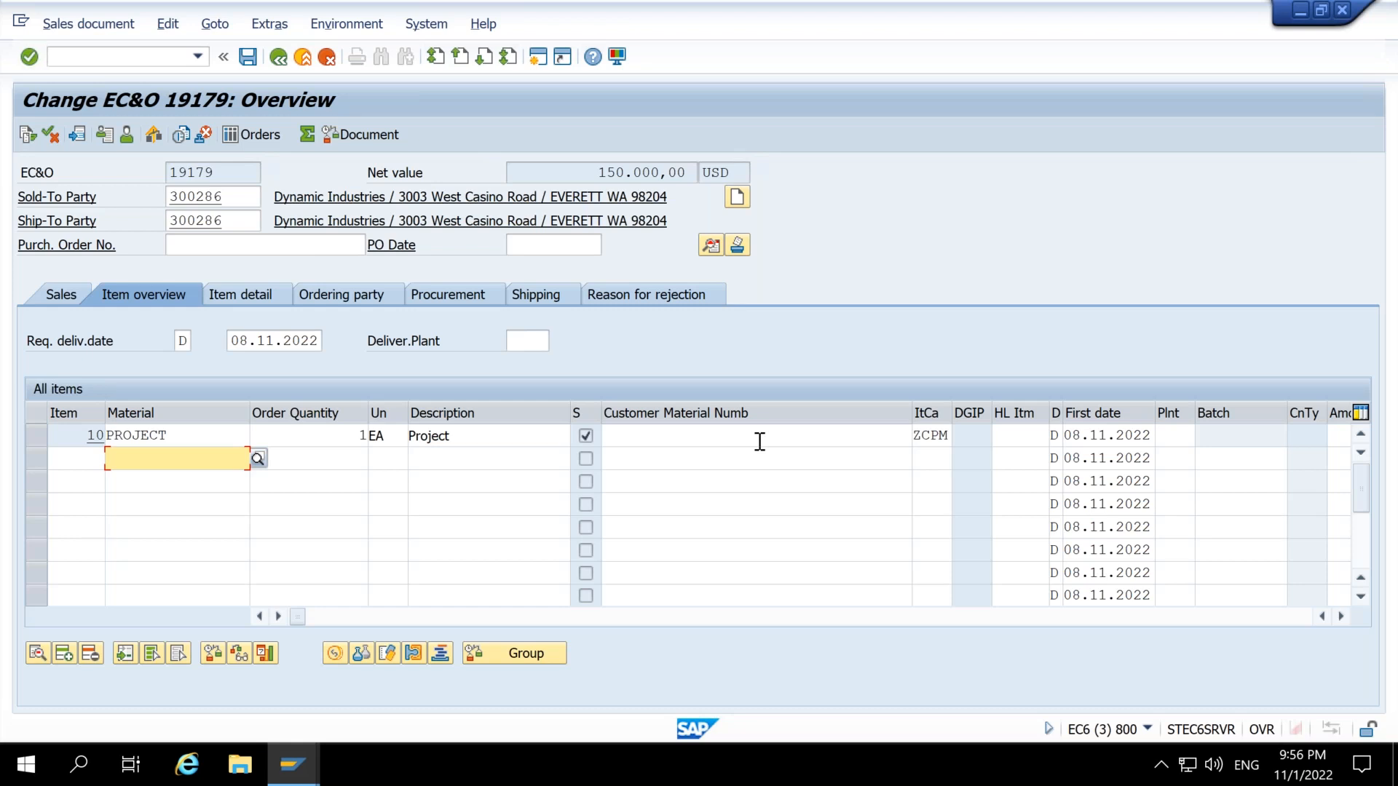
{"action": "left_click", "coordinate": [726, 437]}
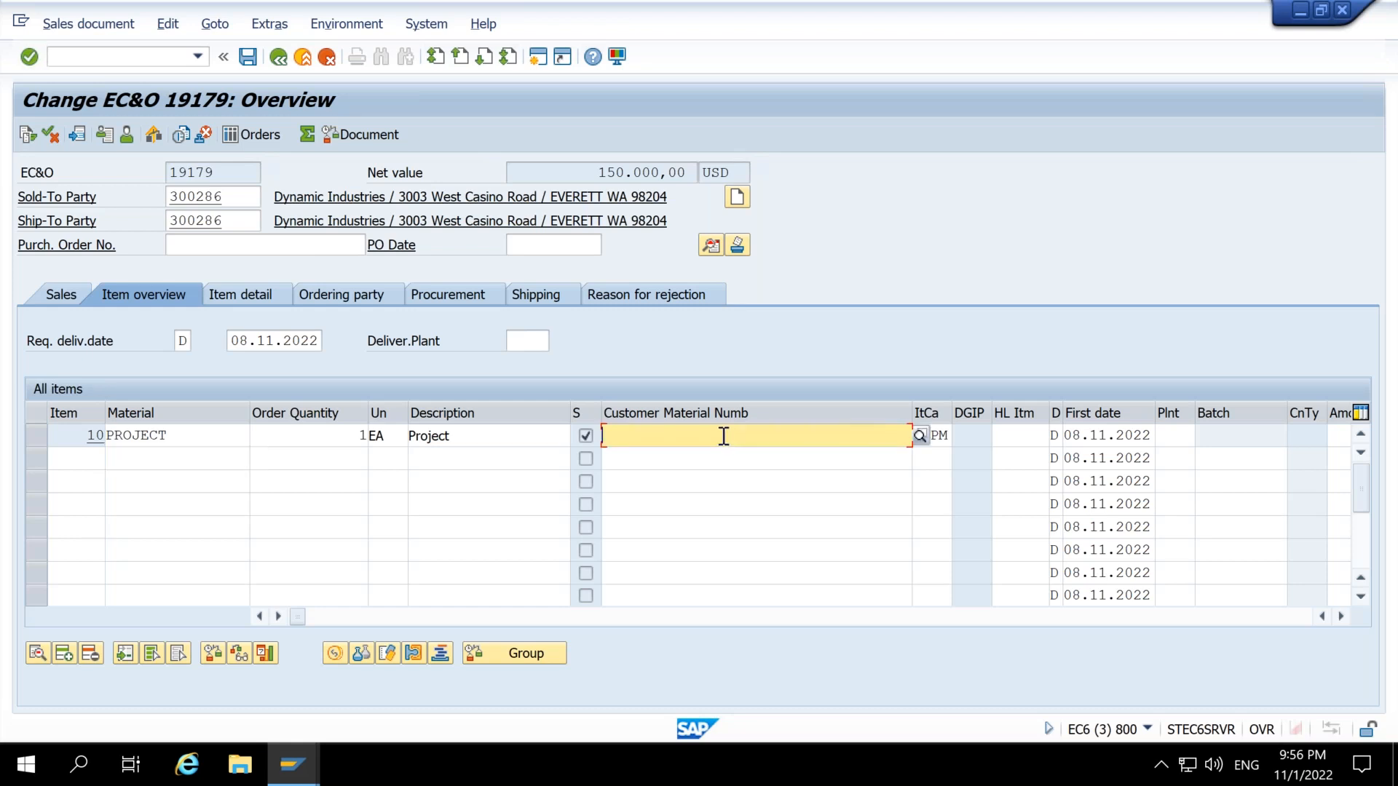
{"action": "left_click", "coordinate": [322, 443]}
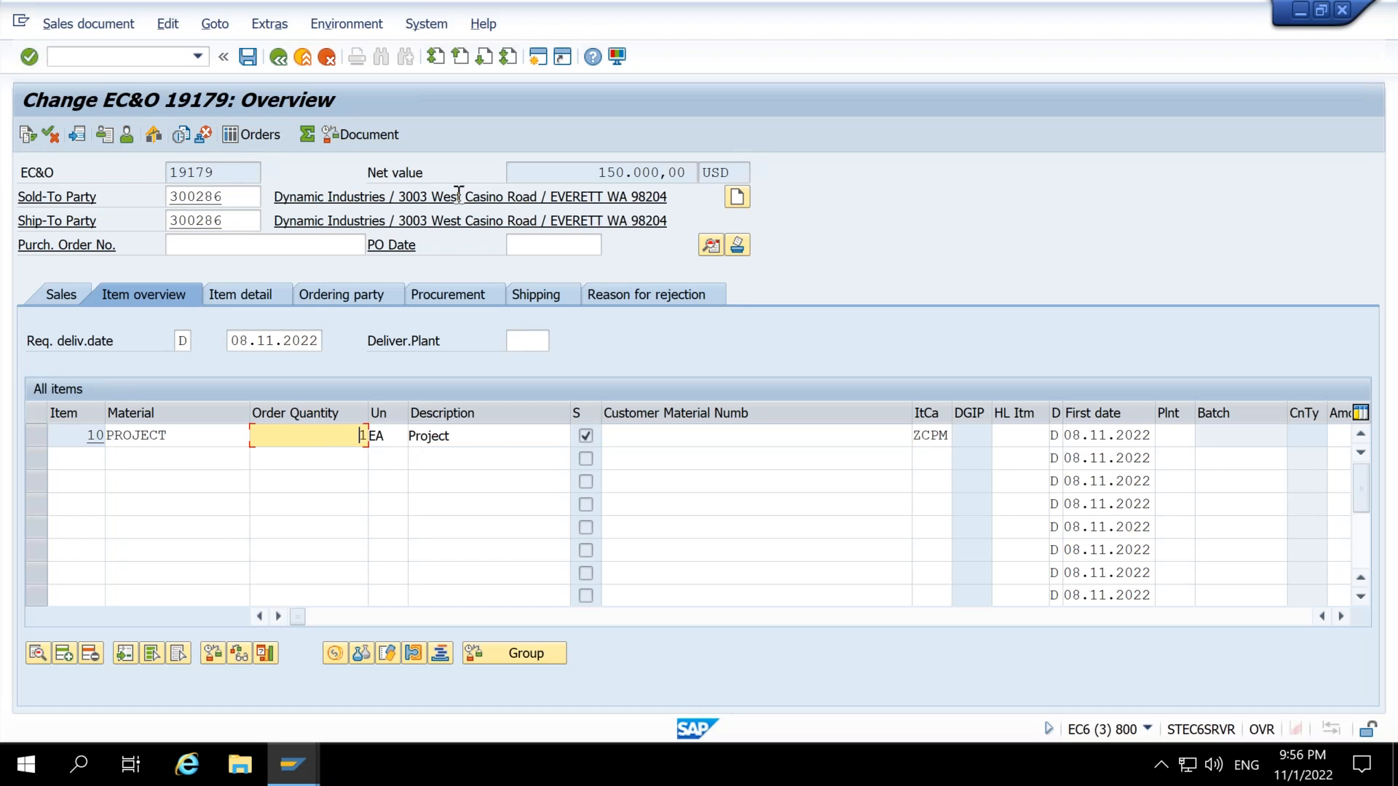
{"action": "left_click", "coordinate": [243, 64]}
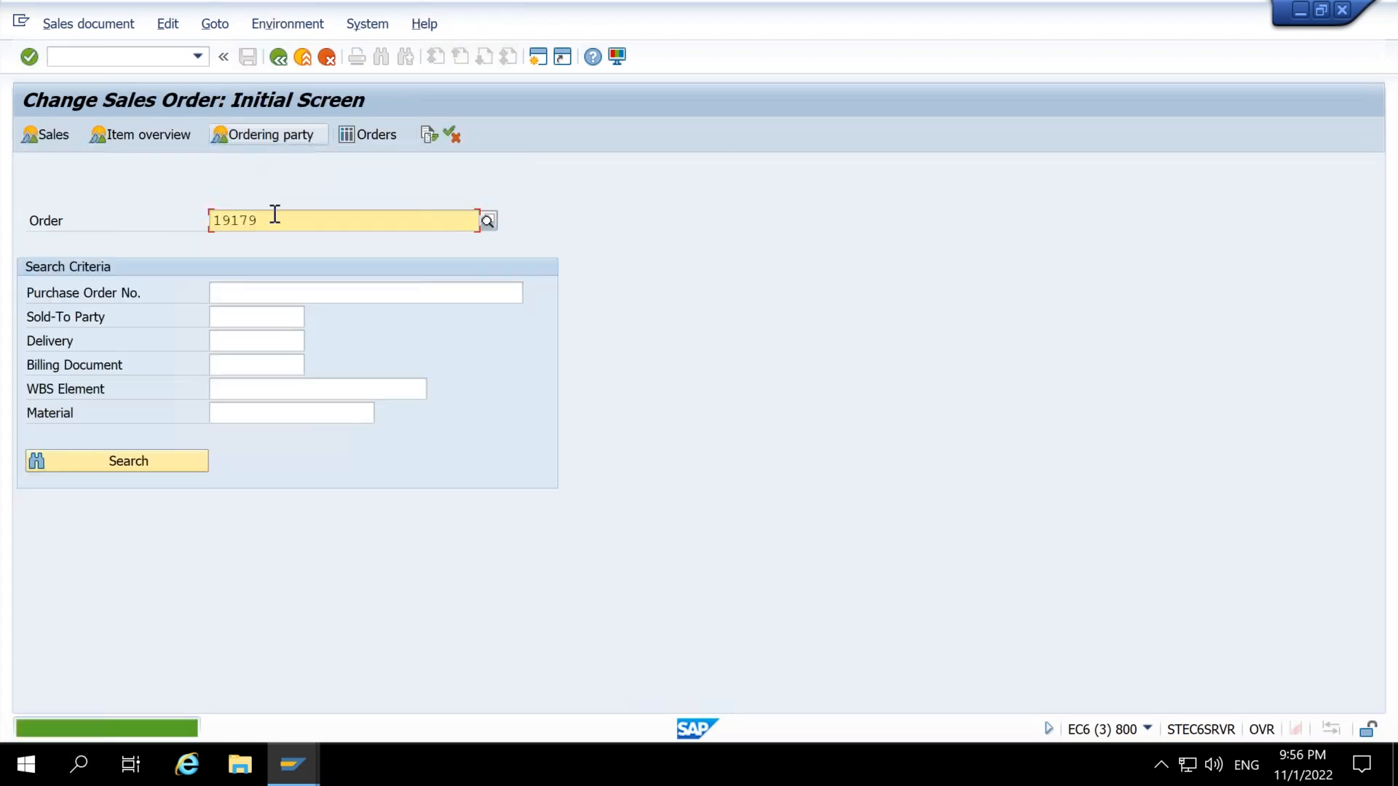
{"action": "double_click", "coordinate": [215, 226]}
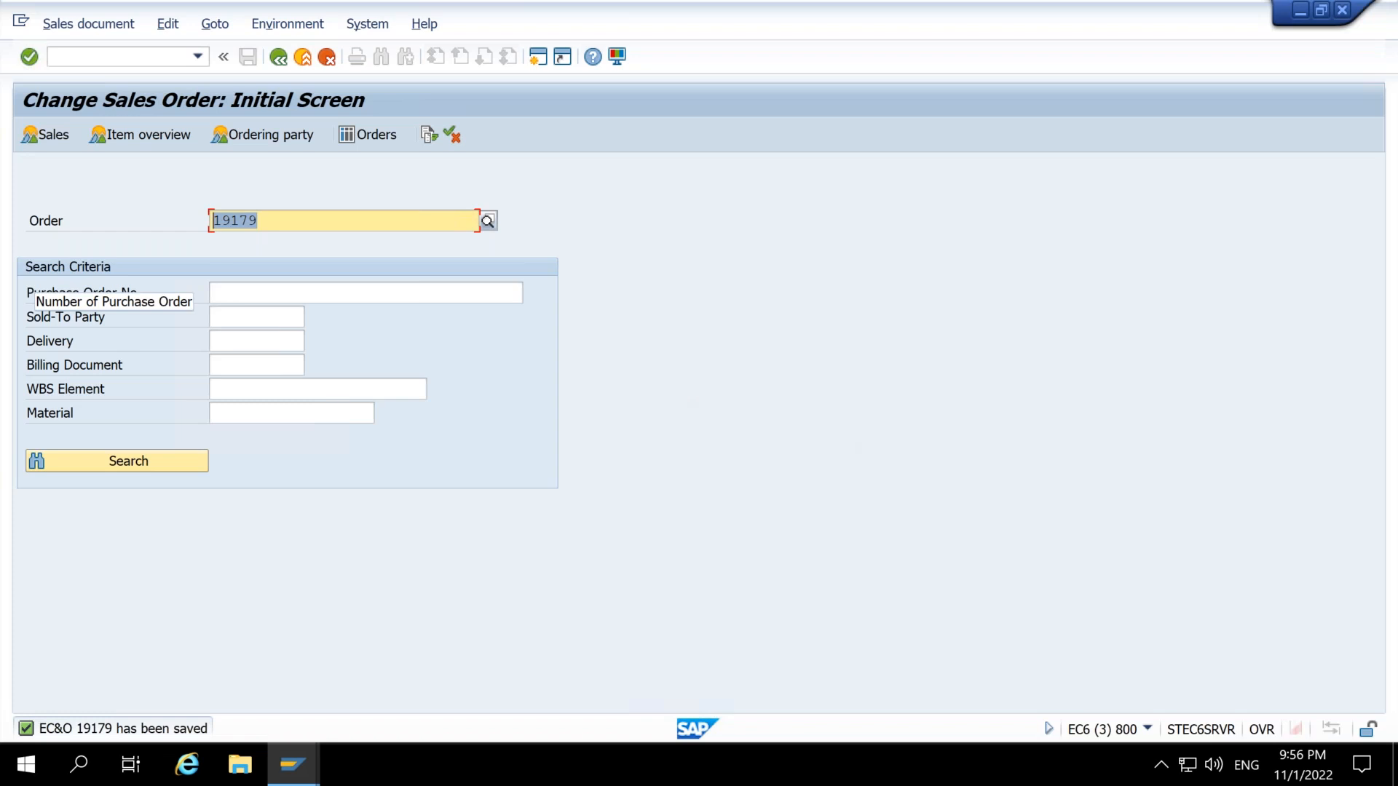
Step: Switch to the Workings workbook in Excel, add a new sheet and enter "Sales Document" in D7, fitting column D to the text
{"action": "key", "text": "alt+Tab"}
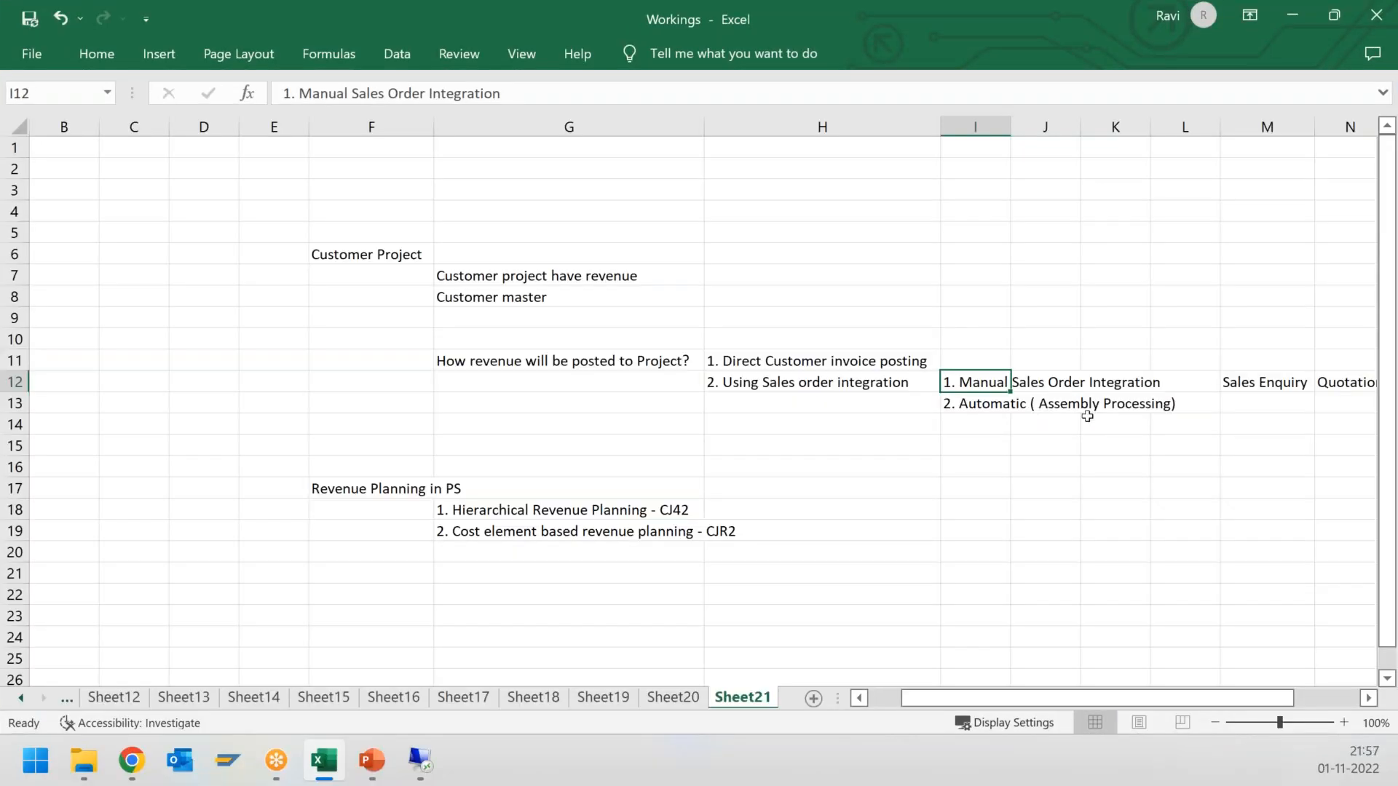
{"action": "left_click", "coordinate": [990, 405]}
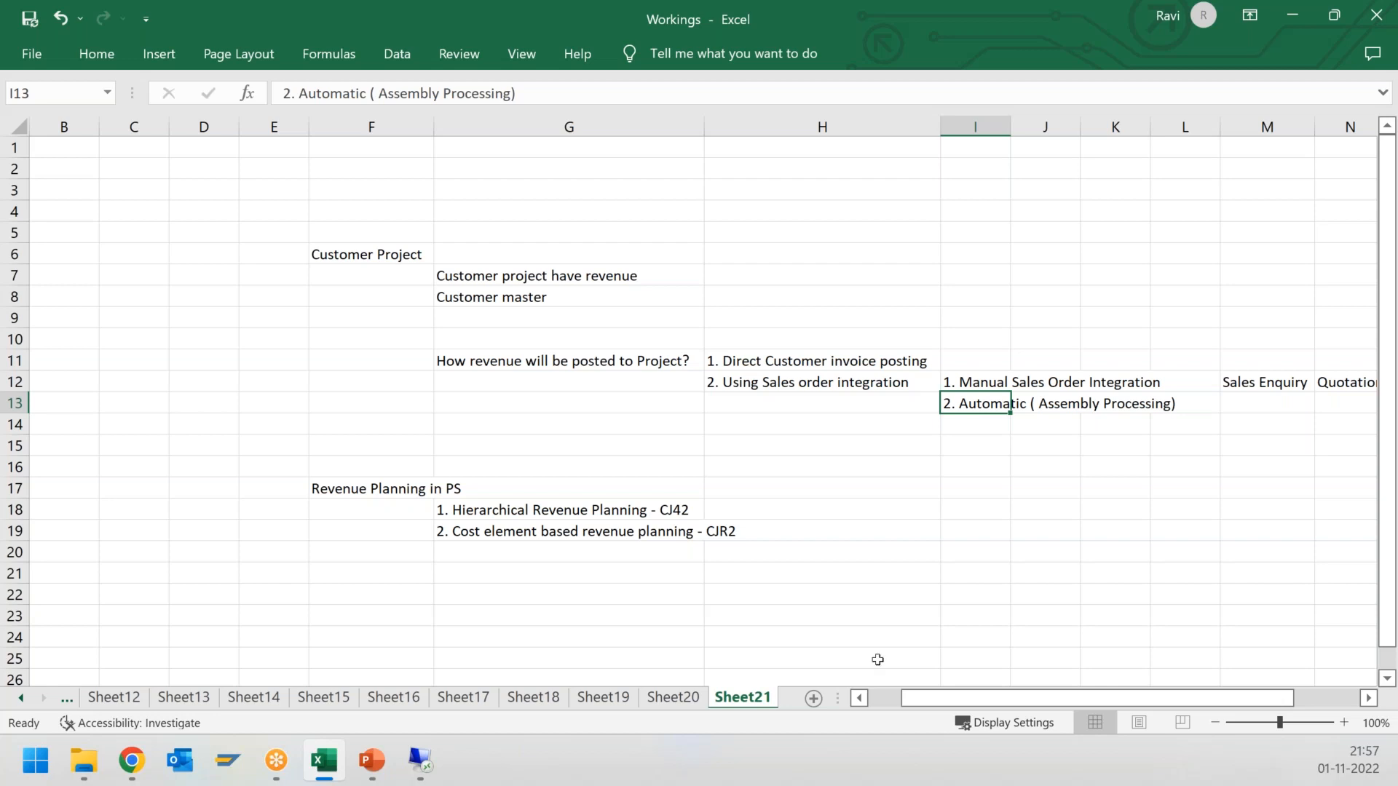
{"action": "left_click", "coordinate": [813, 697]}
{"action": "left_click", "coordinate": [274, 232]}
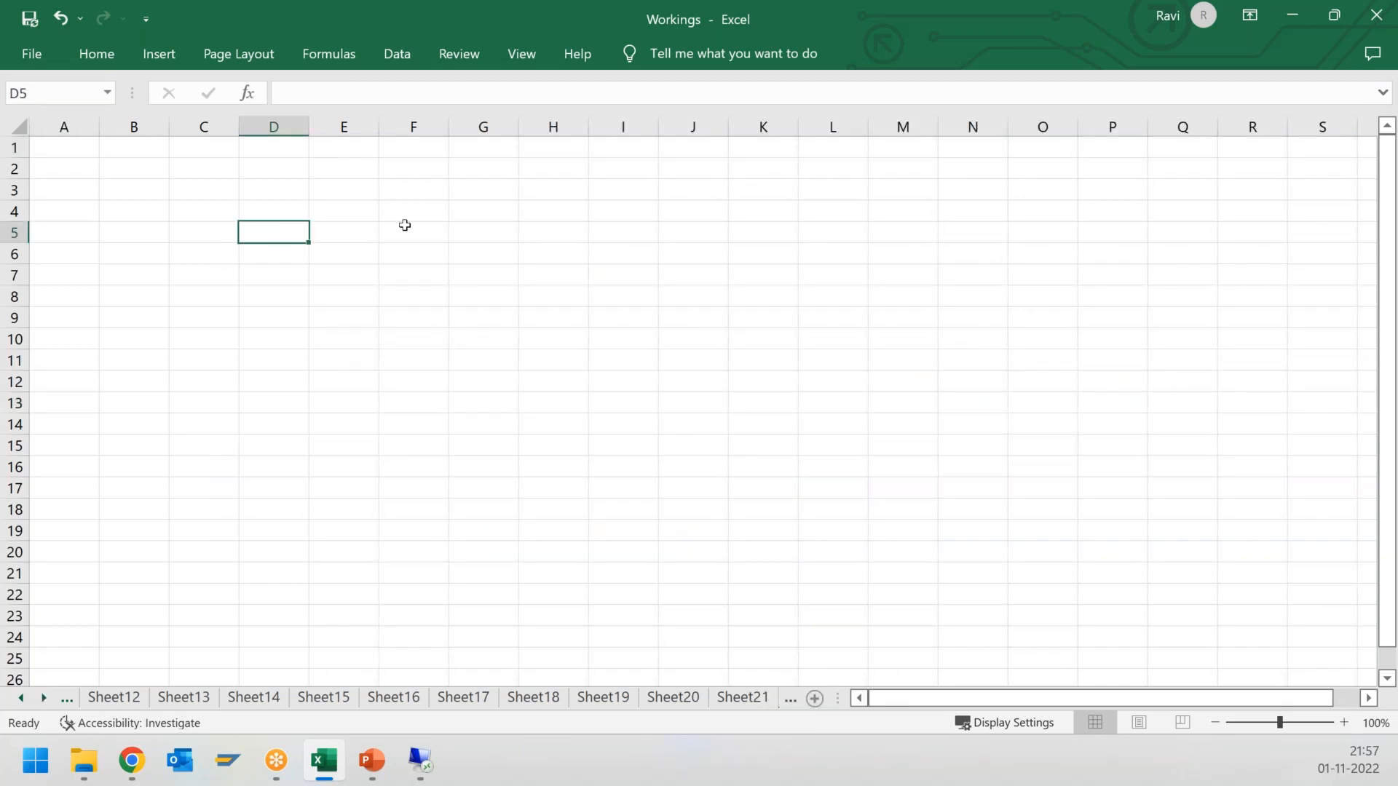
{"action": "key", "text": "Down"}
{"action": "key", "text": "Down"}
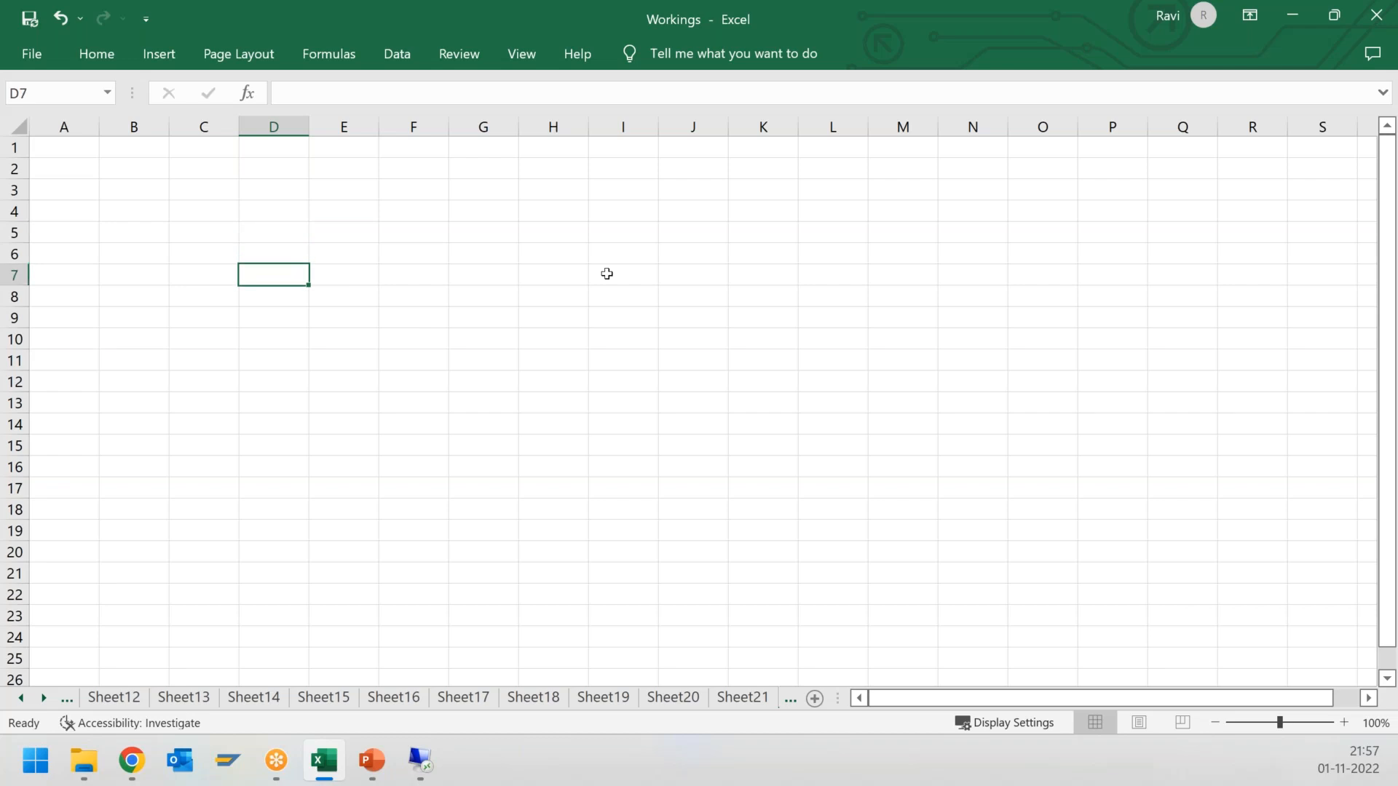
{"action": "type", "text": "Sales Document"}
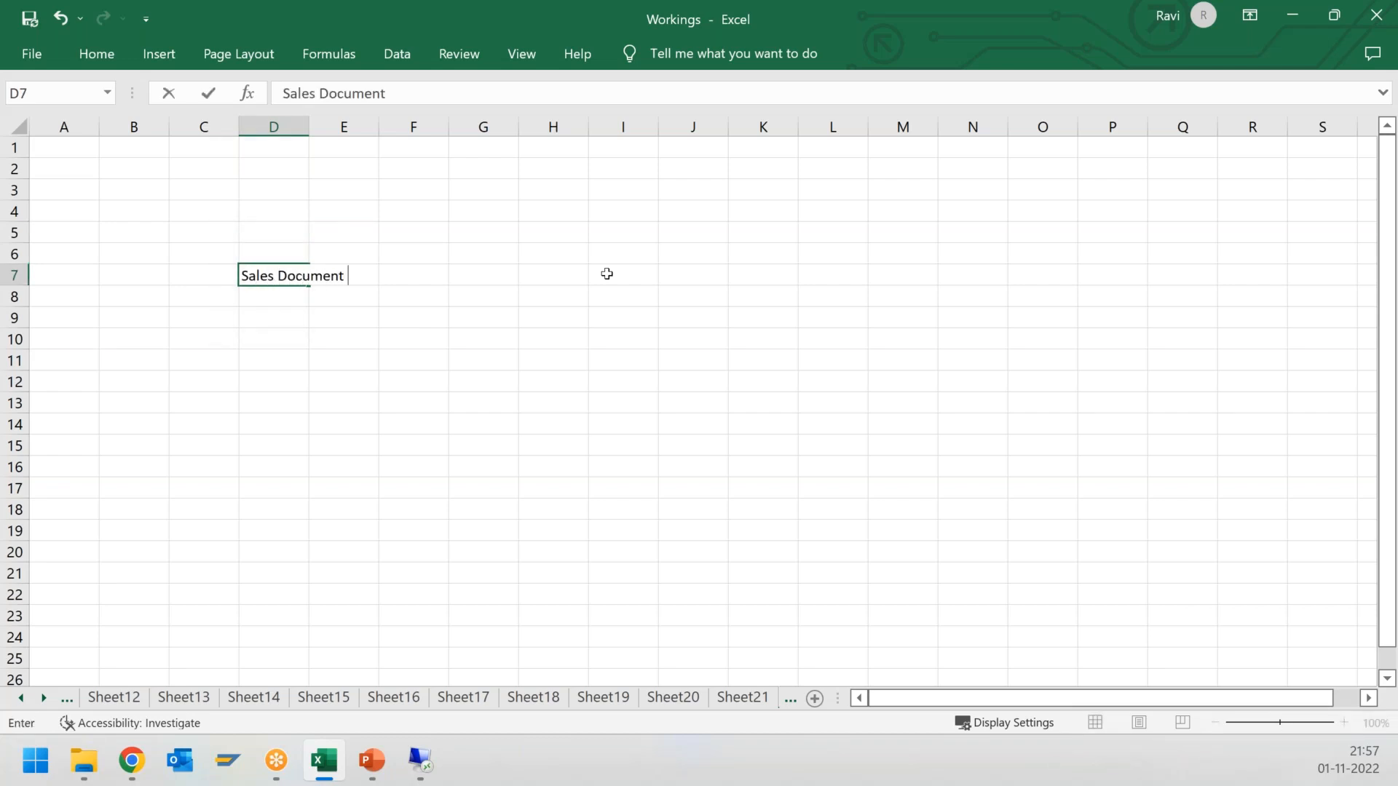
{"action": "double_click", "coordinate": [310, 127]}
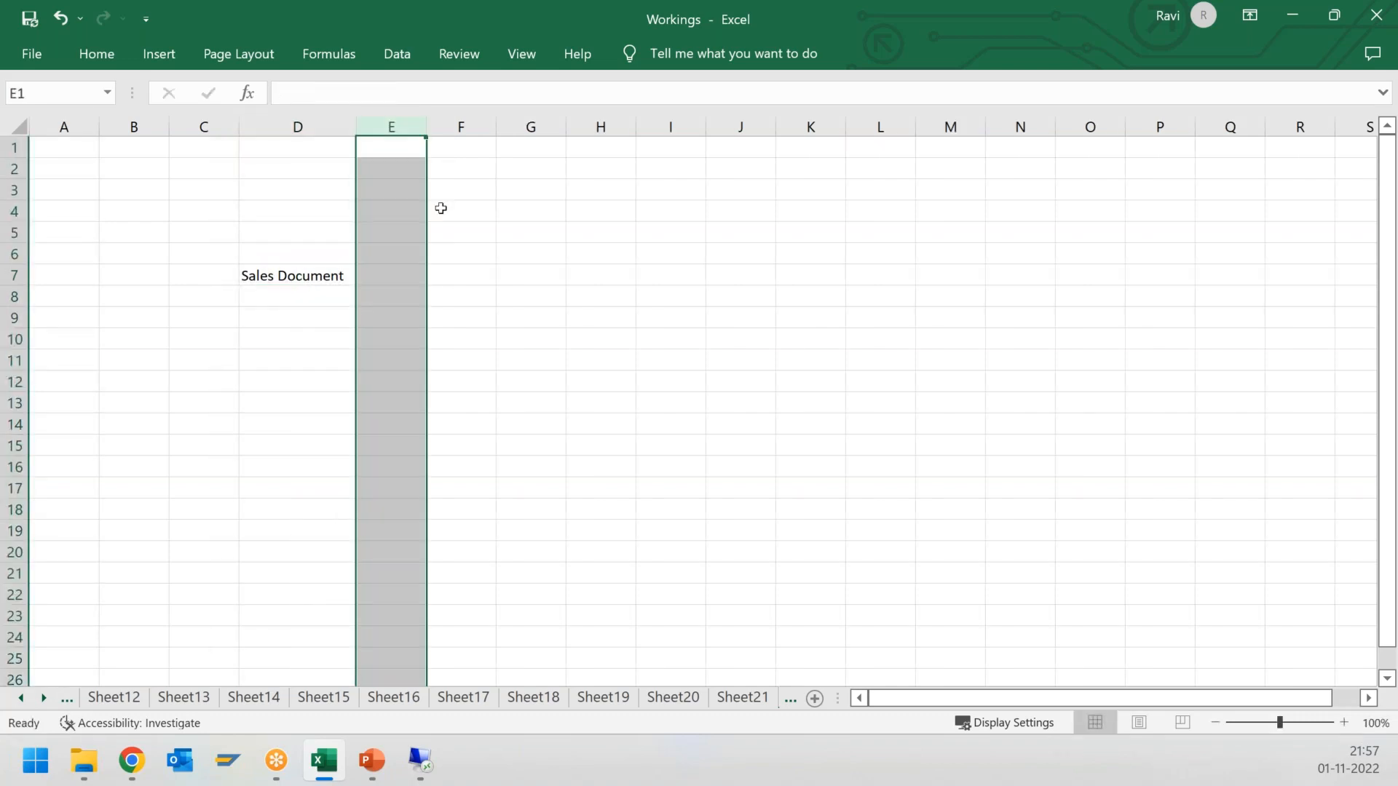
Step: Enter "Project Order creation" in E7 and fit the width of column E to the text
{"action": "left_click", "coordinate": [337, 275]}
{"action": "left_click", "coordinate": [405, 275]}
{"action": "type", "text": "P"}
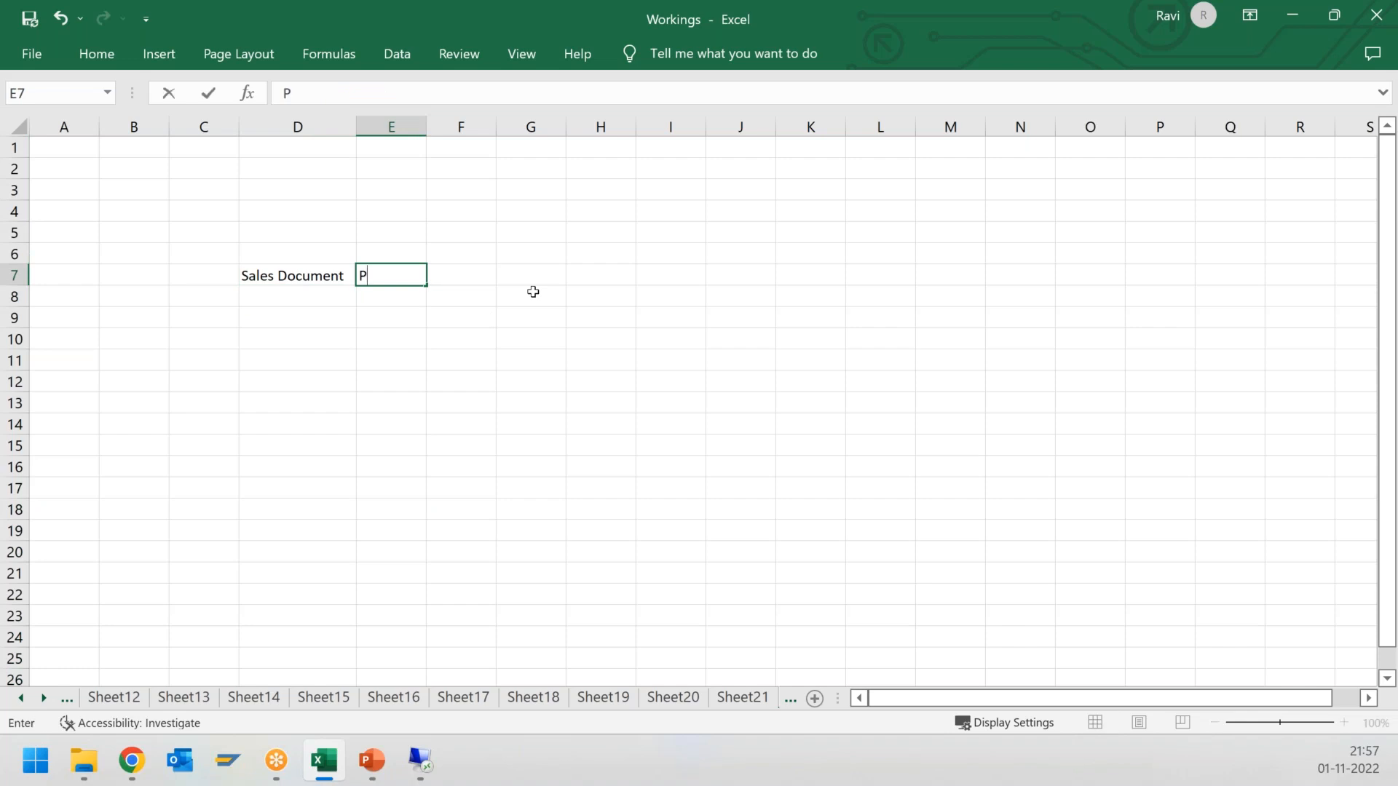
{"action": "type", "text": "roject Order creation"}
{"action": "key", "text": "Return"}
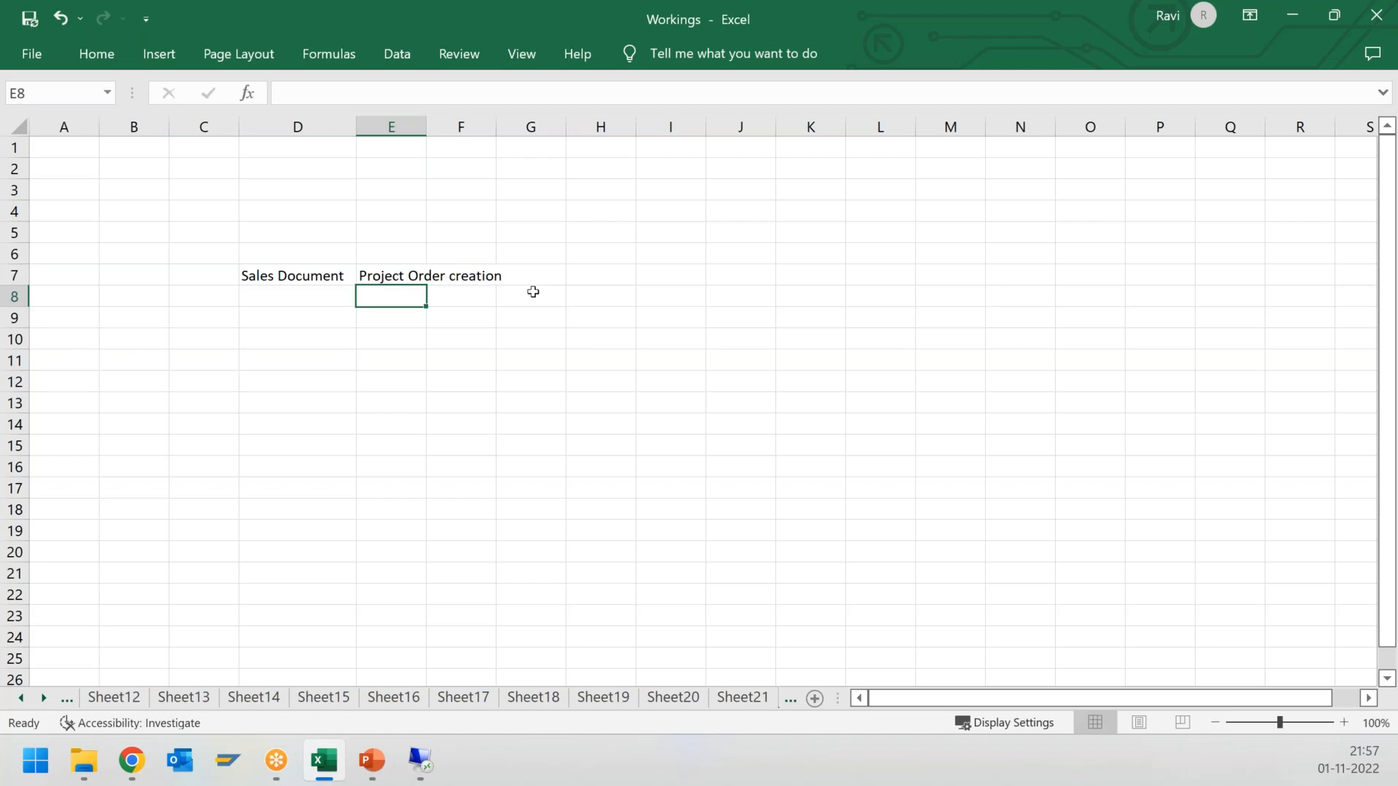
{"action": "left_click", "coordinate": [391, 127]}
{"action": "double_click", "coordinate": [427, 127]}
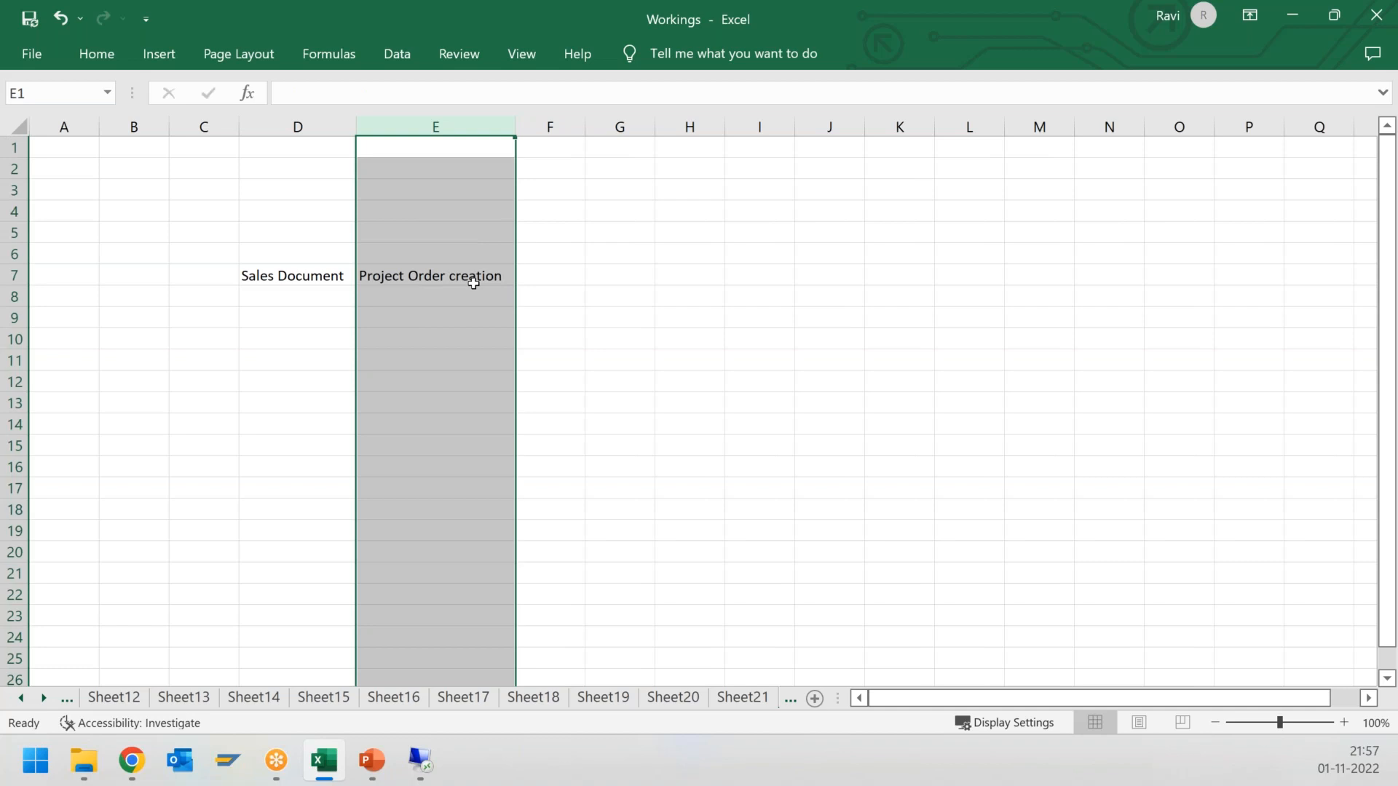
{"action": "left_click", "coordinate": [473, 283]}
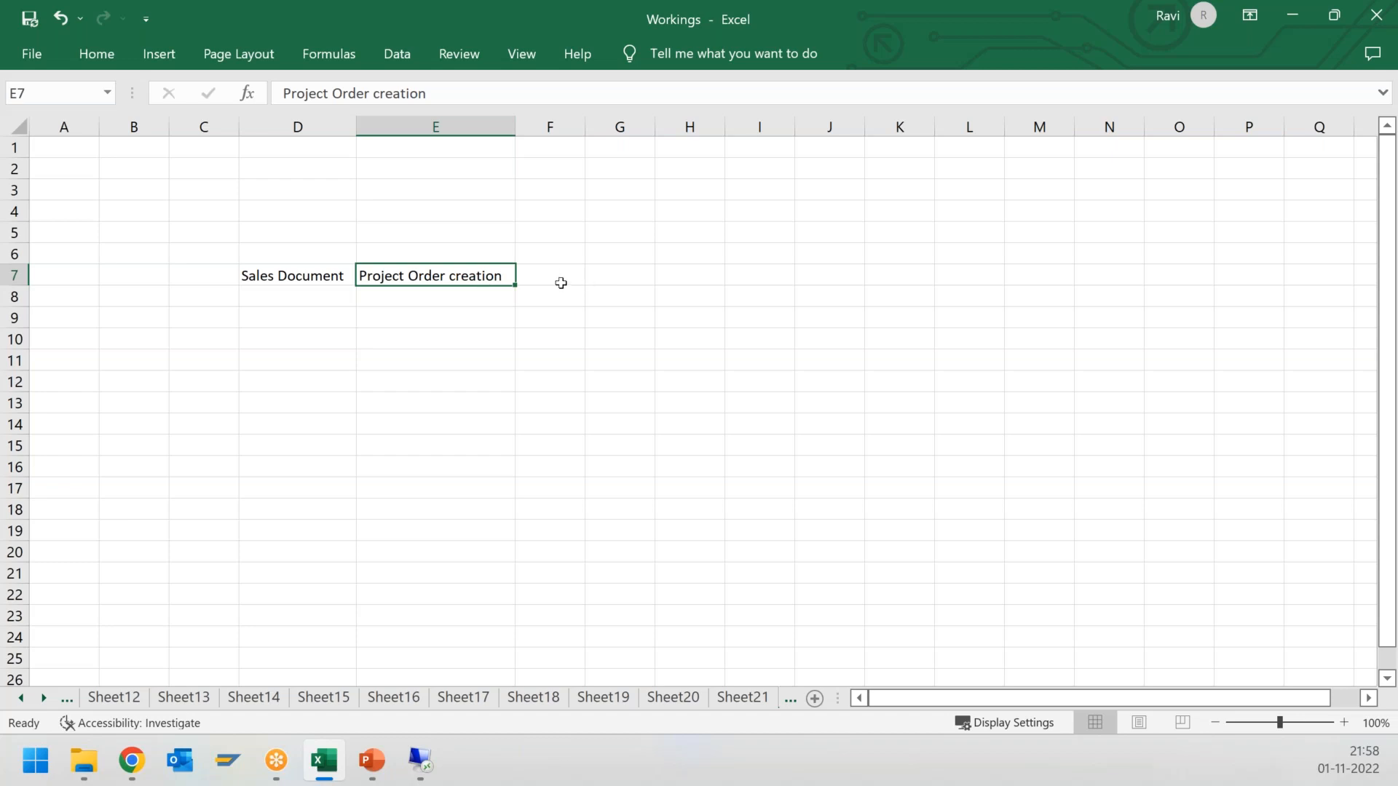
Step: Enter the heading "Pre-requisite of Assembly Processing" in E10 and widen column E to fit it
{"action": "left_click", "coordinate": [397, 340]}
{"action": "type", "text": "Pre-requisit e"}
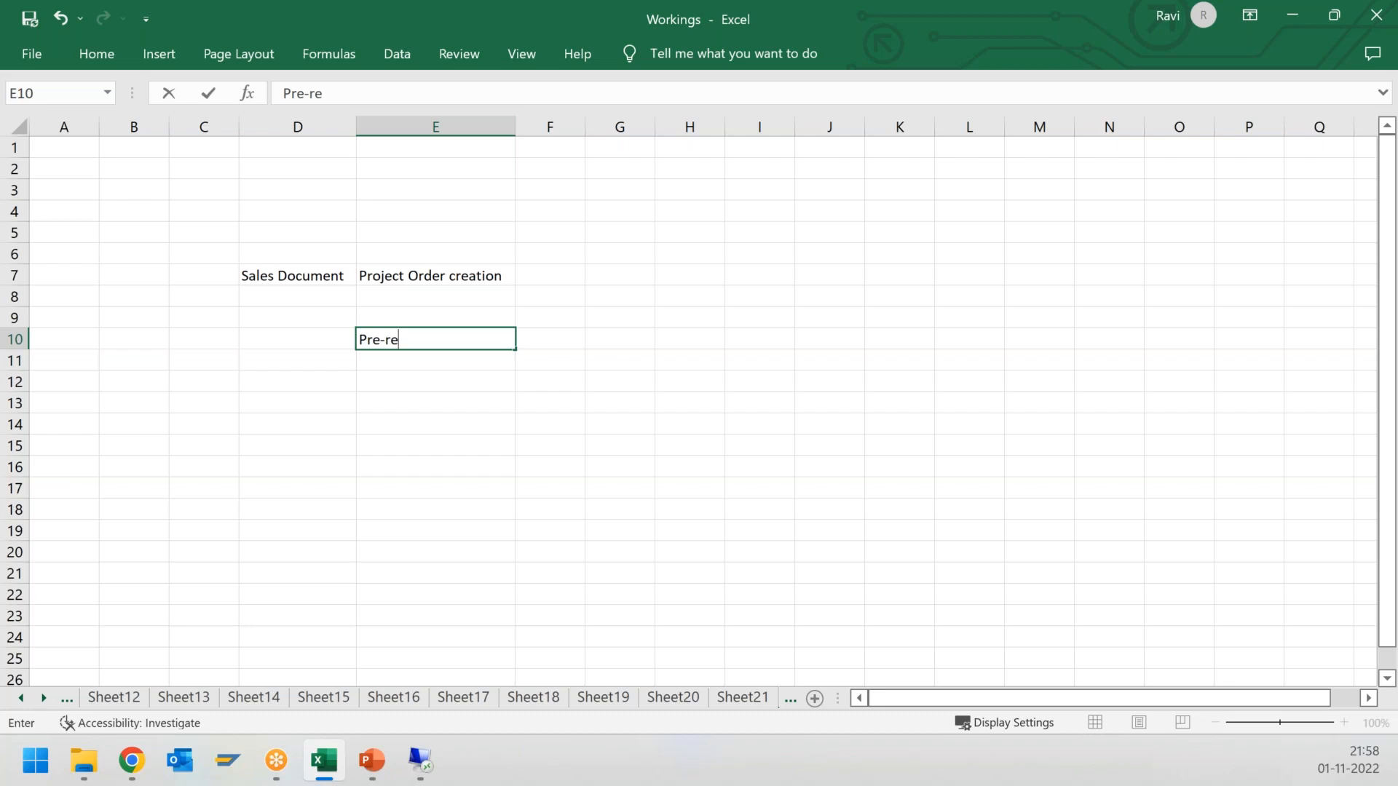
{"action": "key", "text": "BackSpace"}
{"action": "key", "text": "BackSpace"}
{"action": "type", "text": "e of Assemb"}
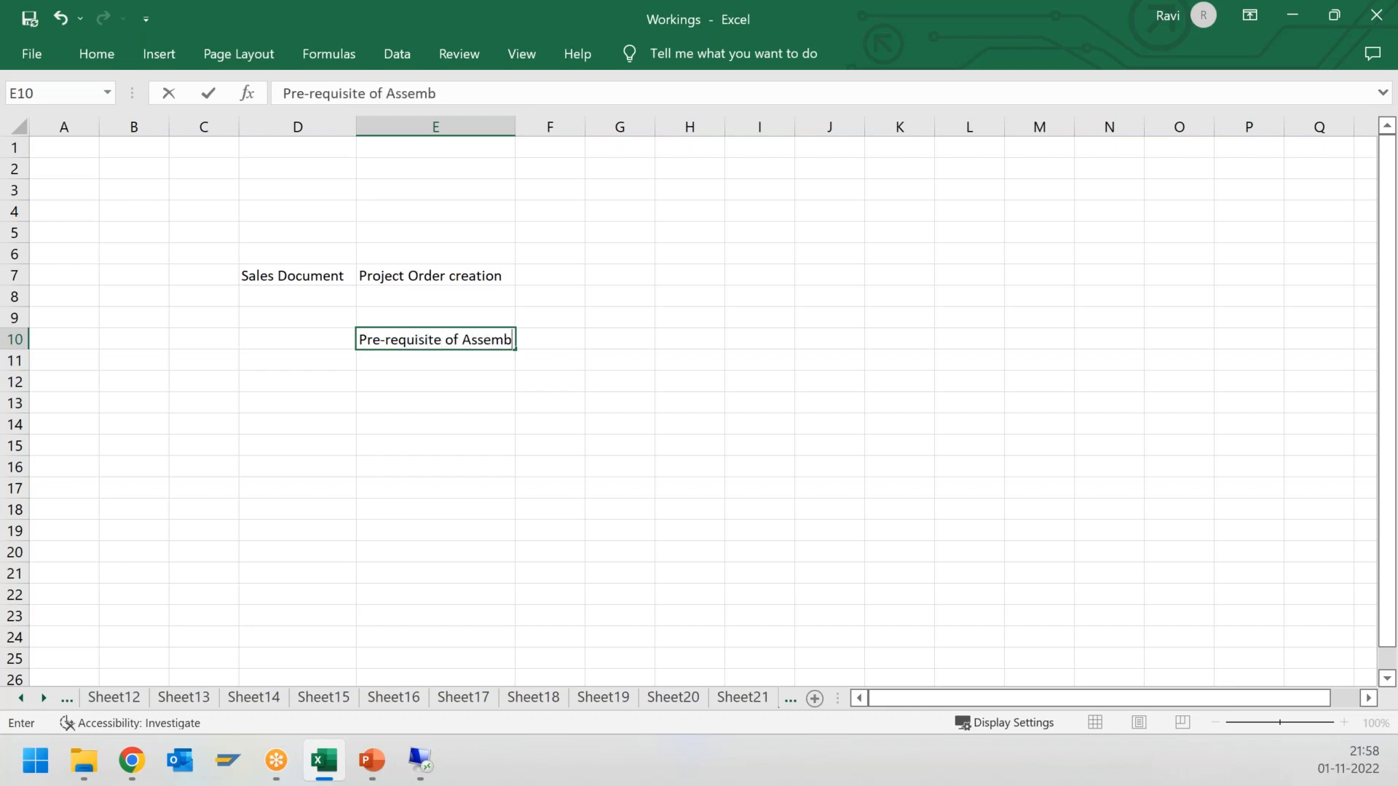
{"action": "type", "text": "ly Processing"}
{"action": "key", "text": "Return"}
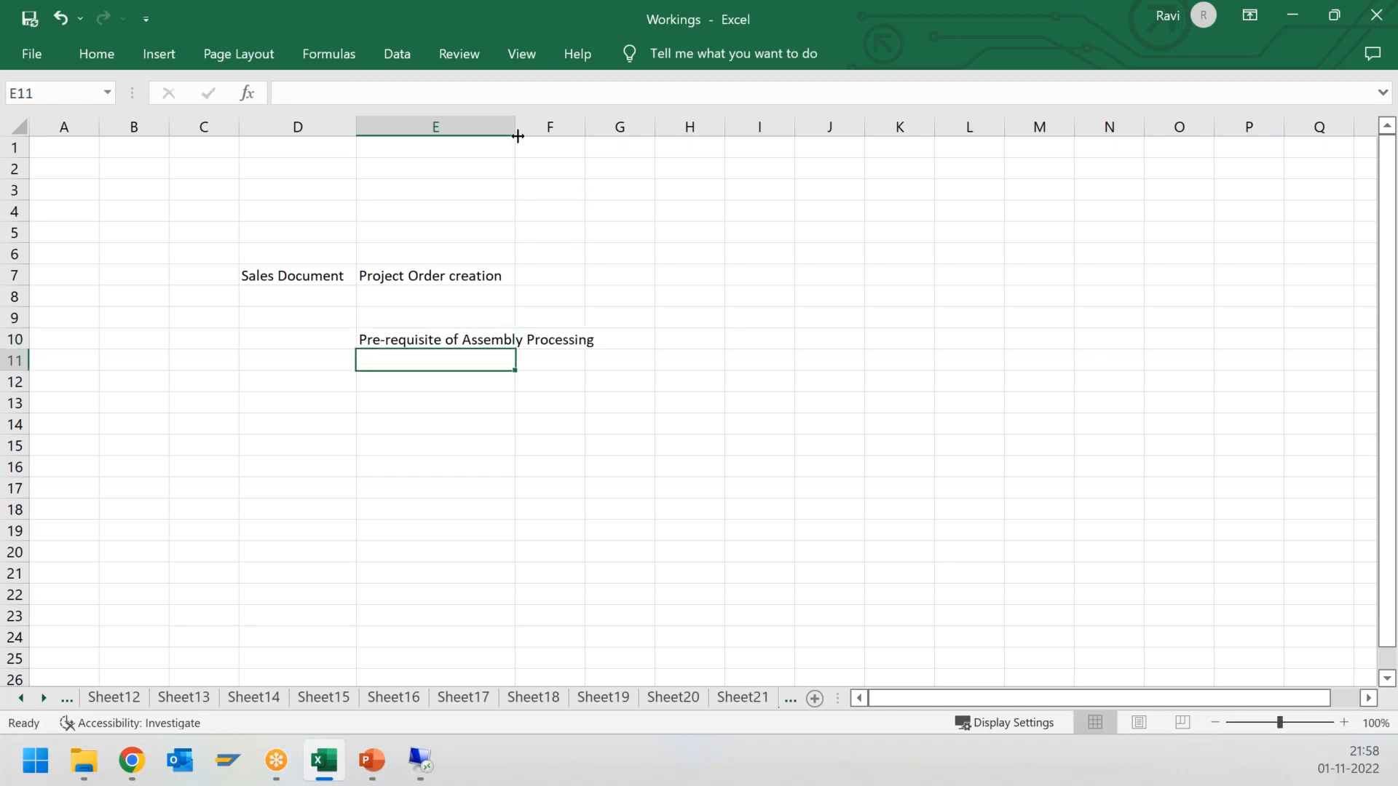
{"action": "double_click", "coordinate": [516, 127]}
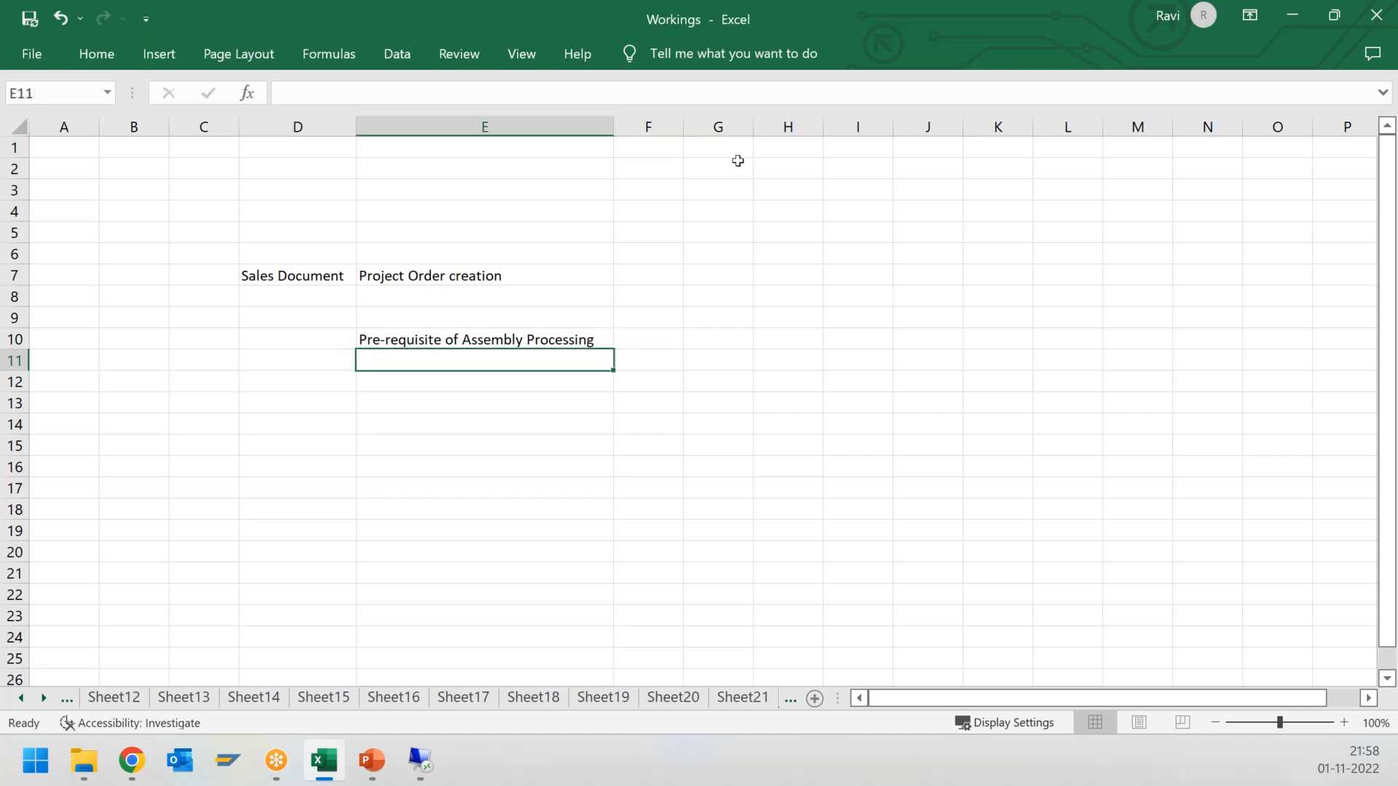
Step: List the first two prerequisites below the heading: "1. Standard WBS" in E11 and "2. Standard Network" in E12
{"action": "type", "text": "1. "}
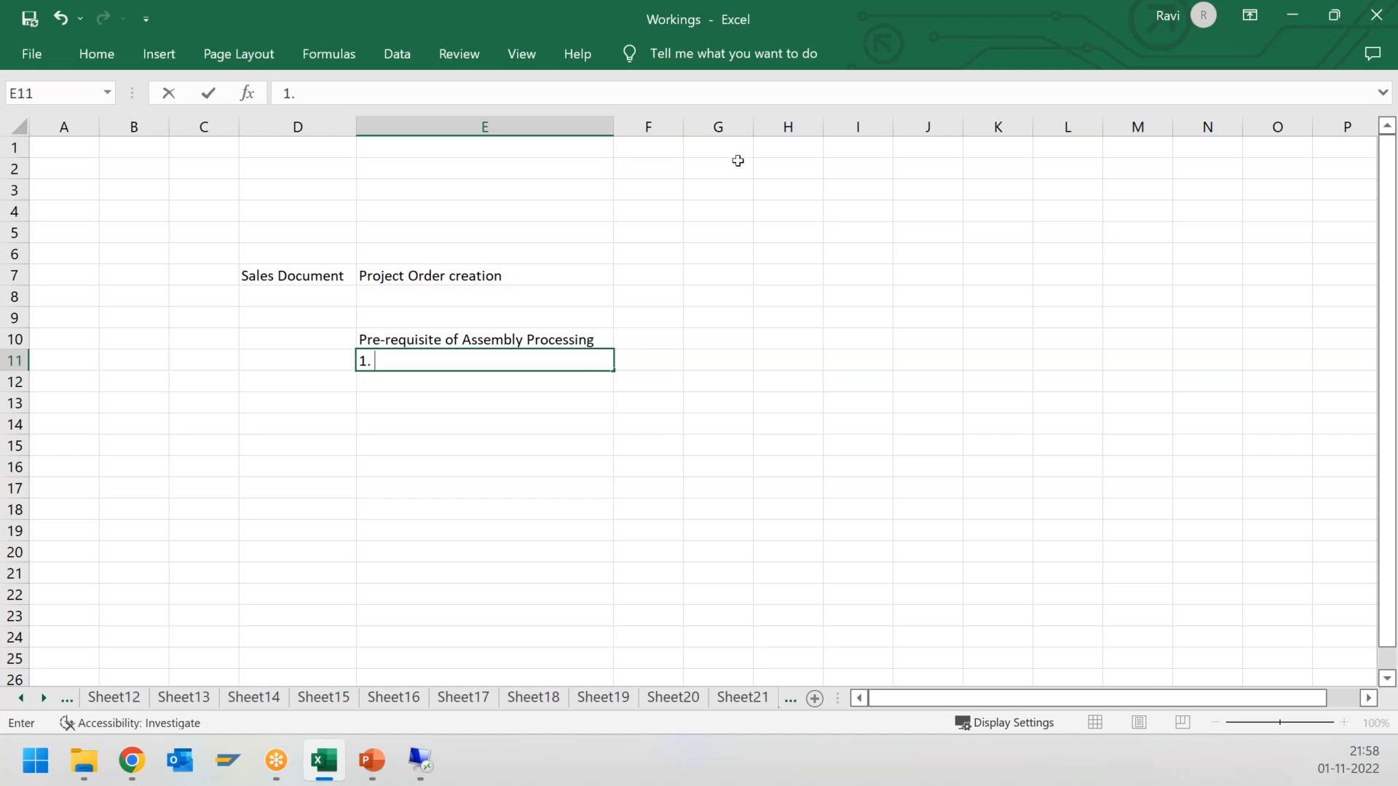
{"action": "type", "text": "Standard WBS"}
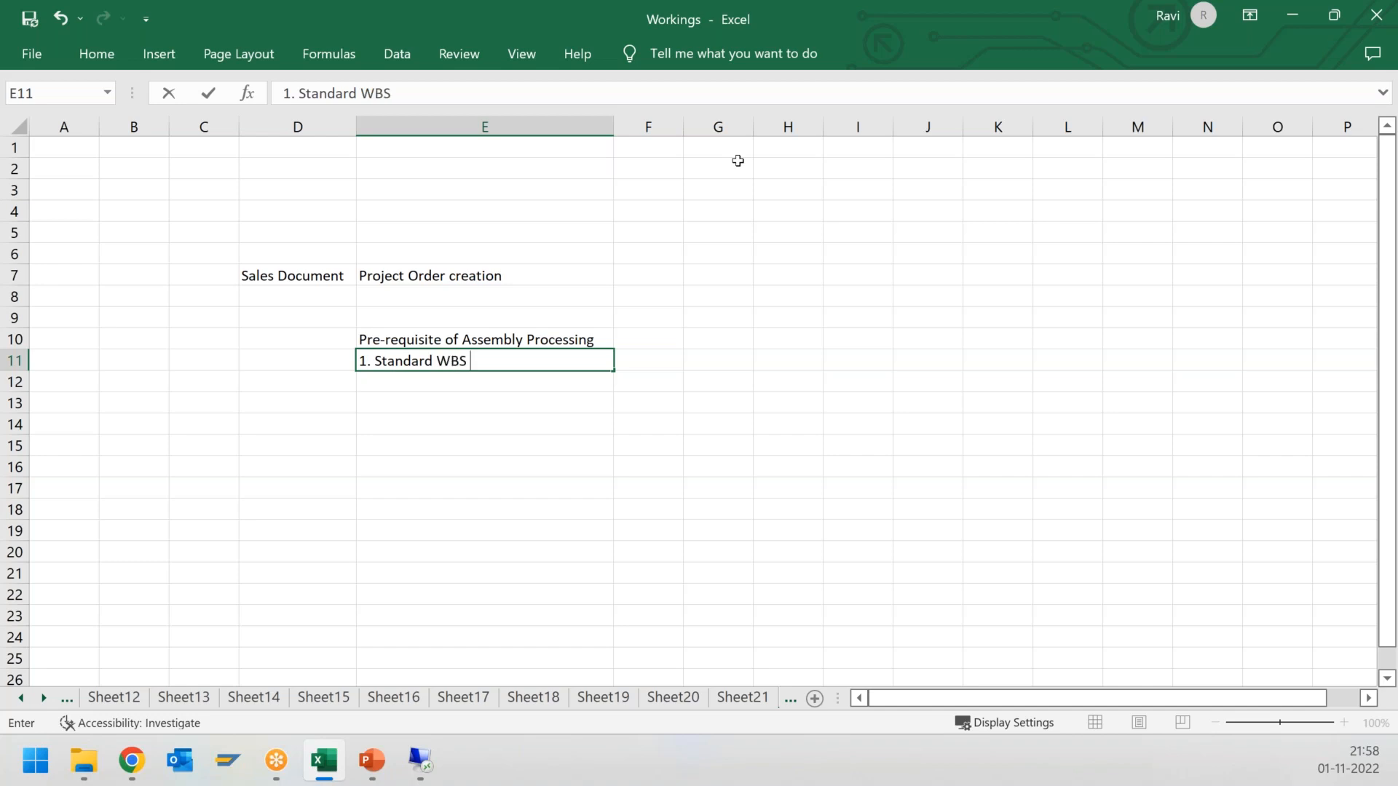
{"action": "key", "text": "Return"}
{"action": "type", "text": "2. Stan"}
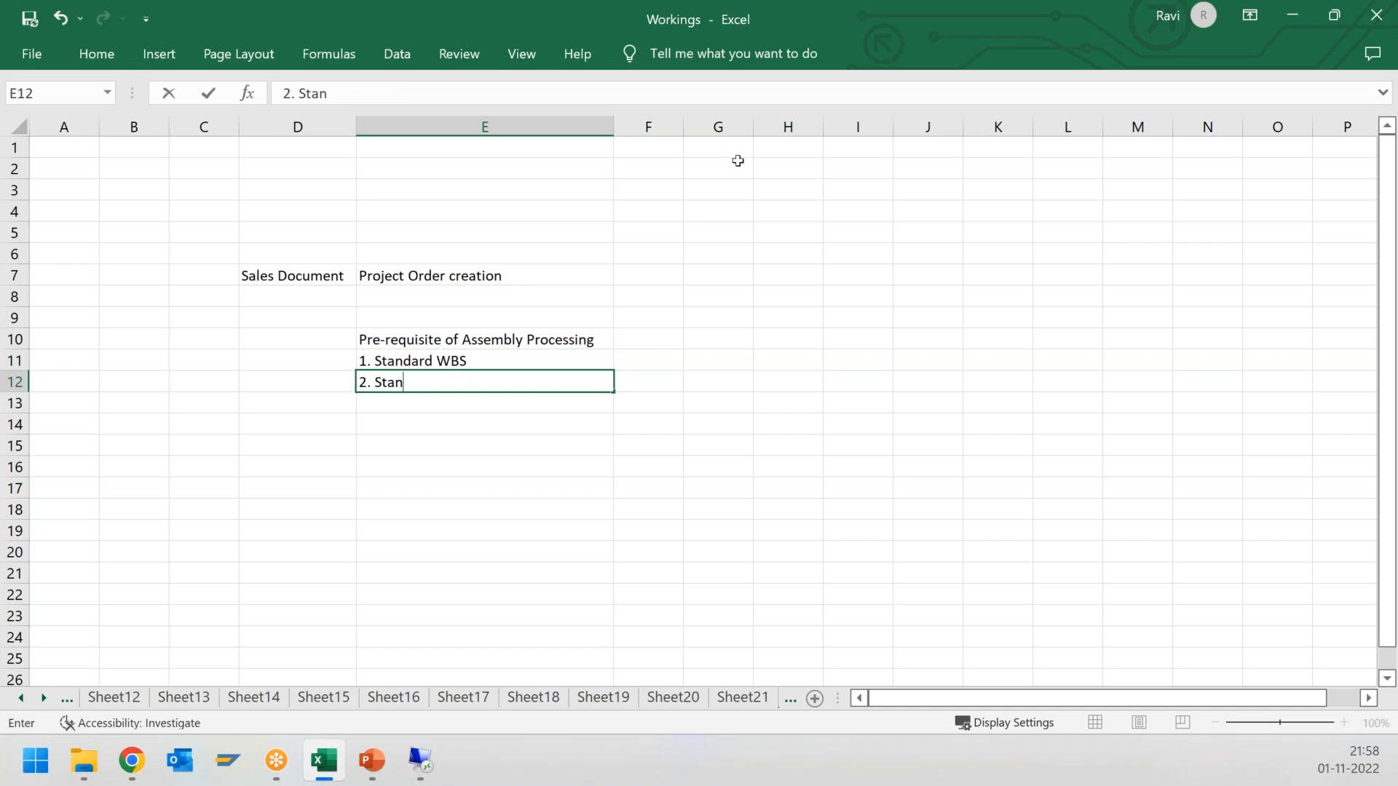
{"action": "type", "text": "dard Network"}
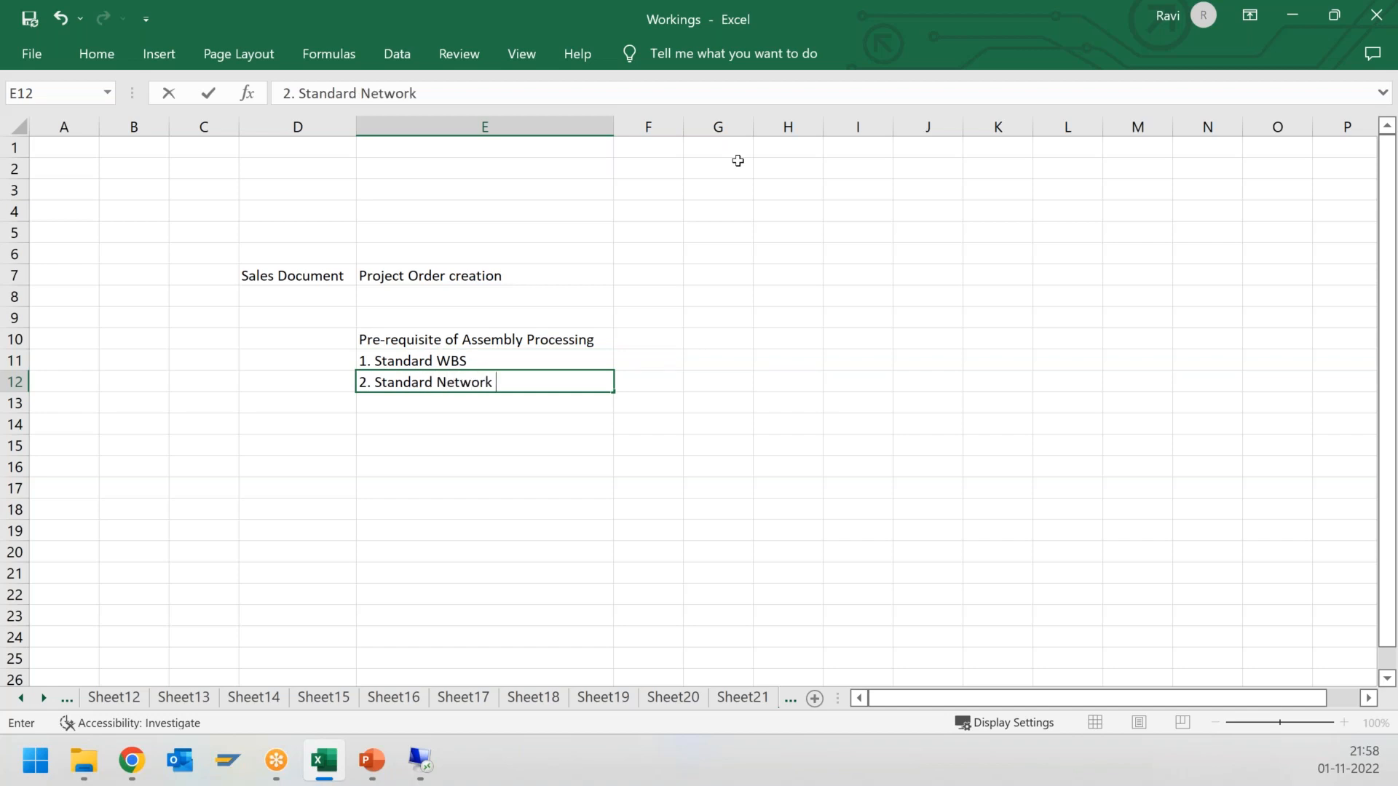
{"action": "key", "text": "Return"}
Step: Add the prerequisite "3. Material Master should be assembly applicable" in E13
{"action": "type", "text": "3. "}
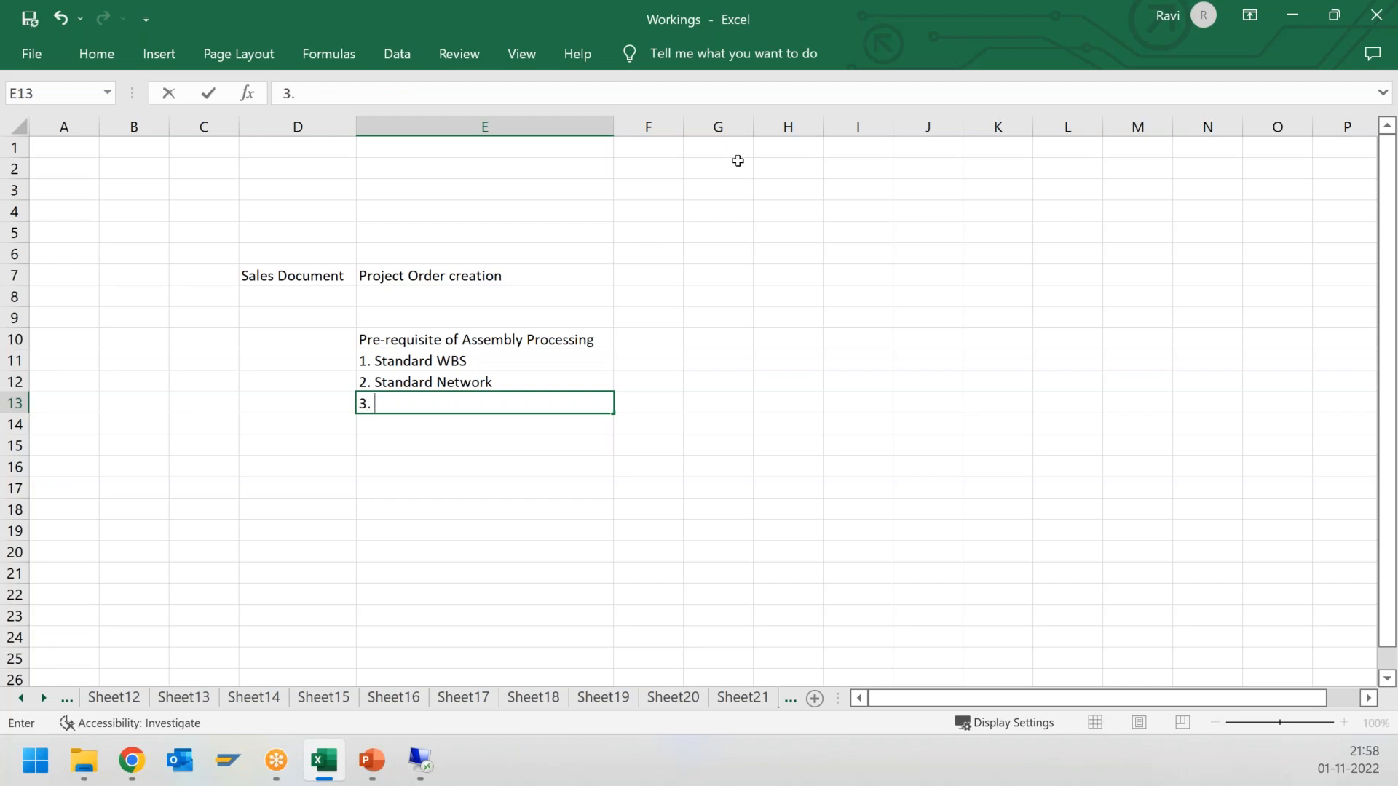
{"action": "type", "text": "Material Mats"}
{"action": "key", "text": "BackSpace"}
{"action": "key", "text": "BackSpace"}
{"action": "type", "text": "ster should "}
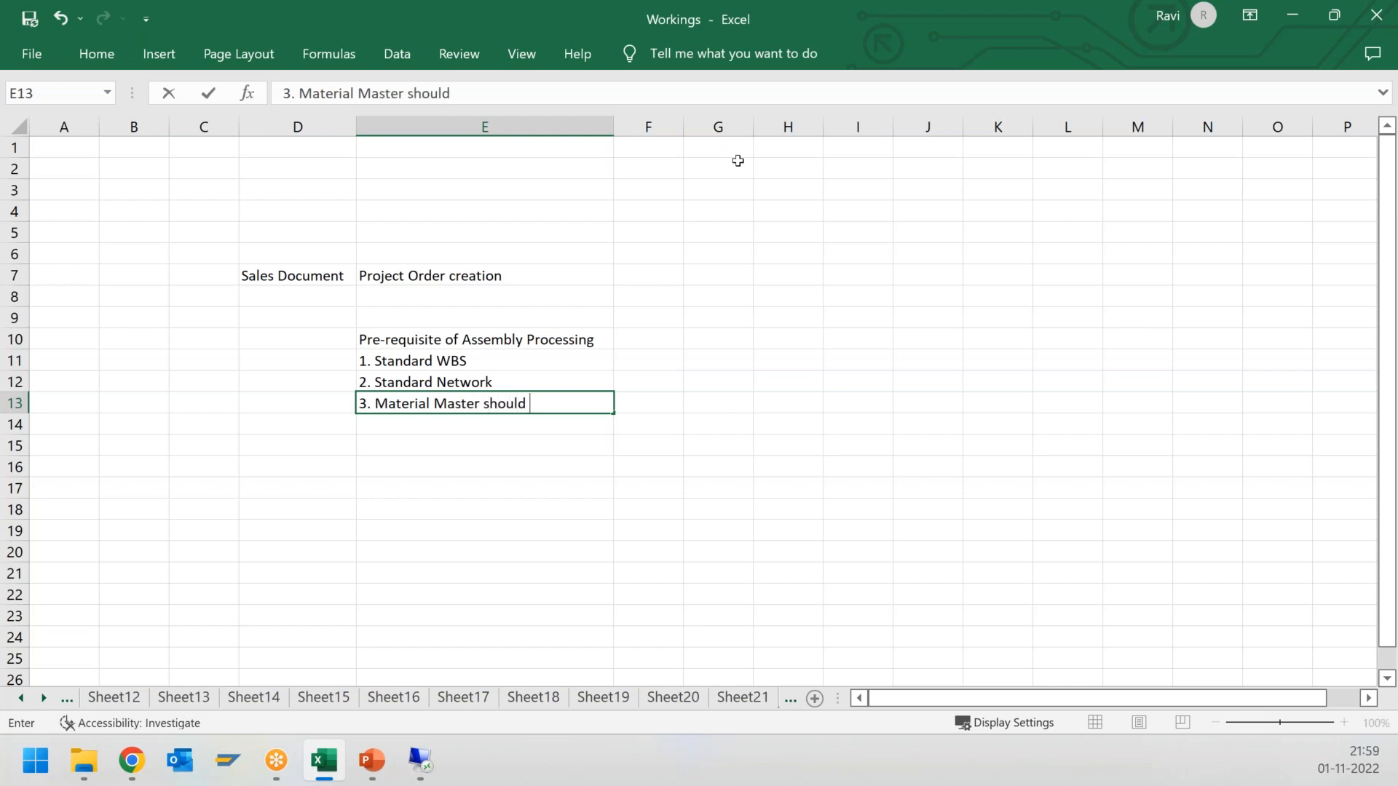
{"action": "type", "text": "be assembly applicable"}
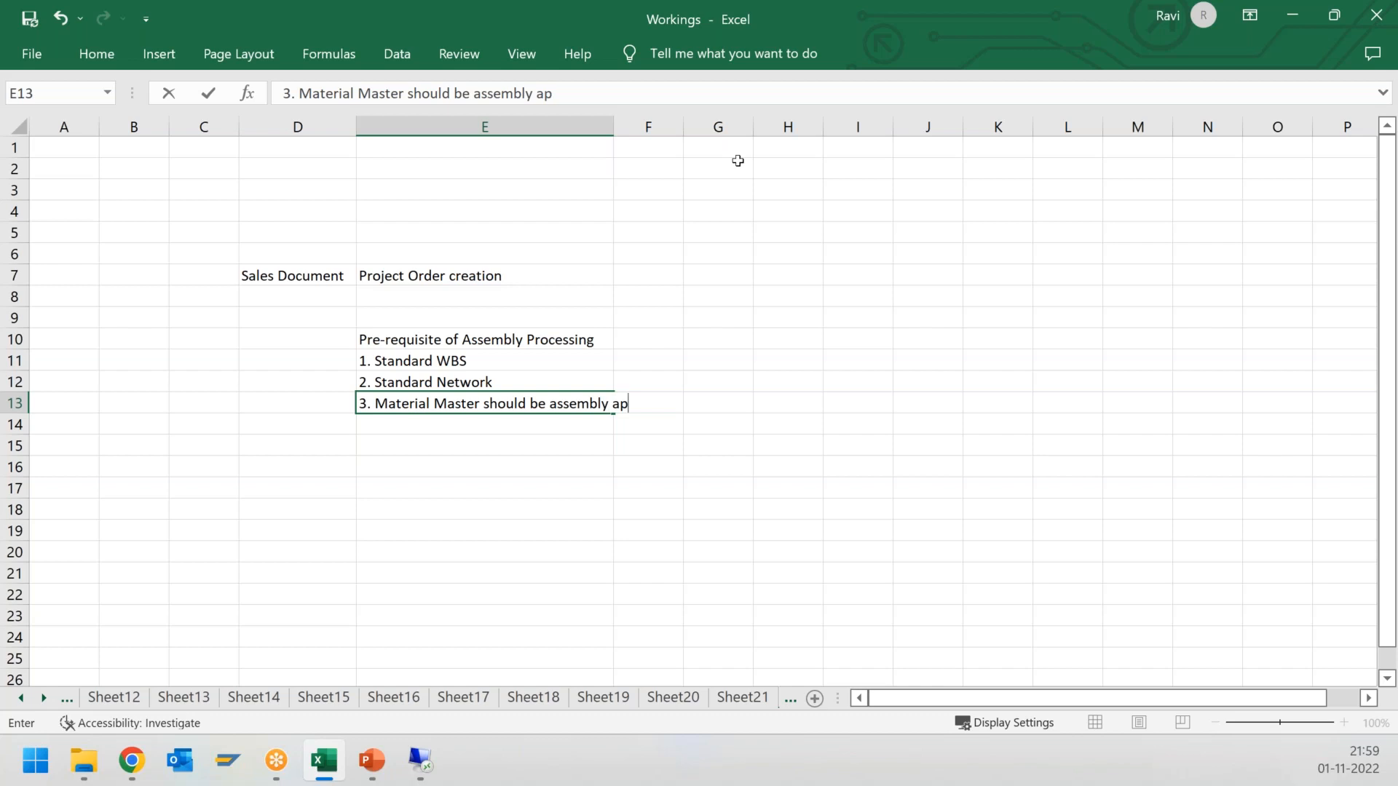
{"action": "key", "text": "Return"}
Step: Add the line "3. Link between Material and standard network" in E14 as the last prerequisite
{"action": "type", "text": "3. Li"}
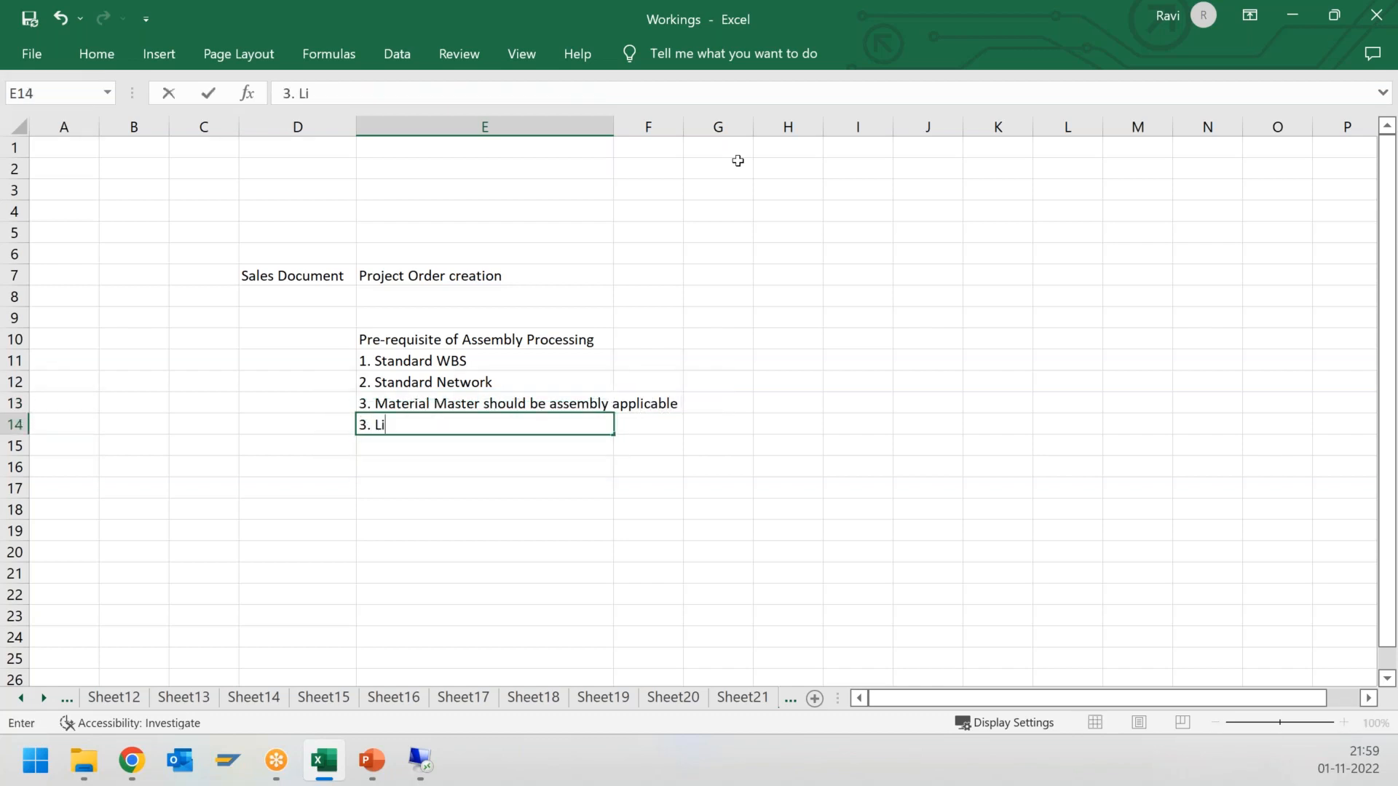
{"action": "type", "text": "nk between Material"}
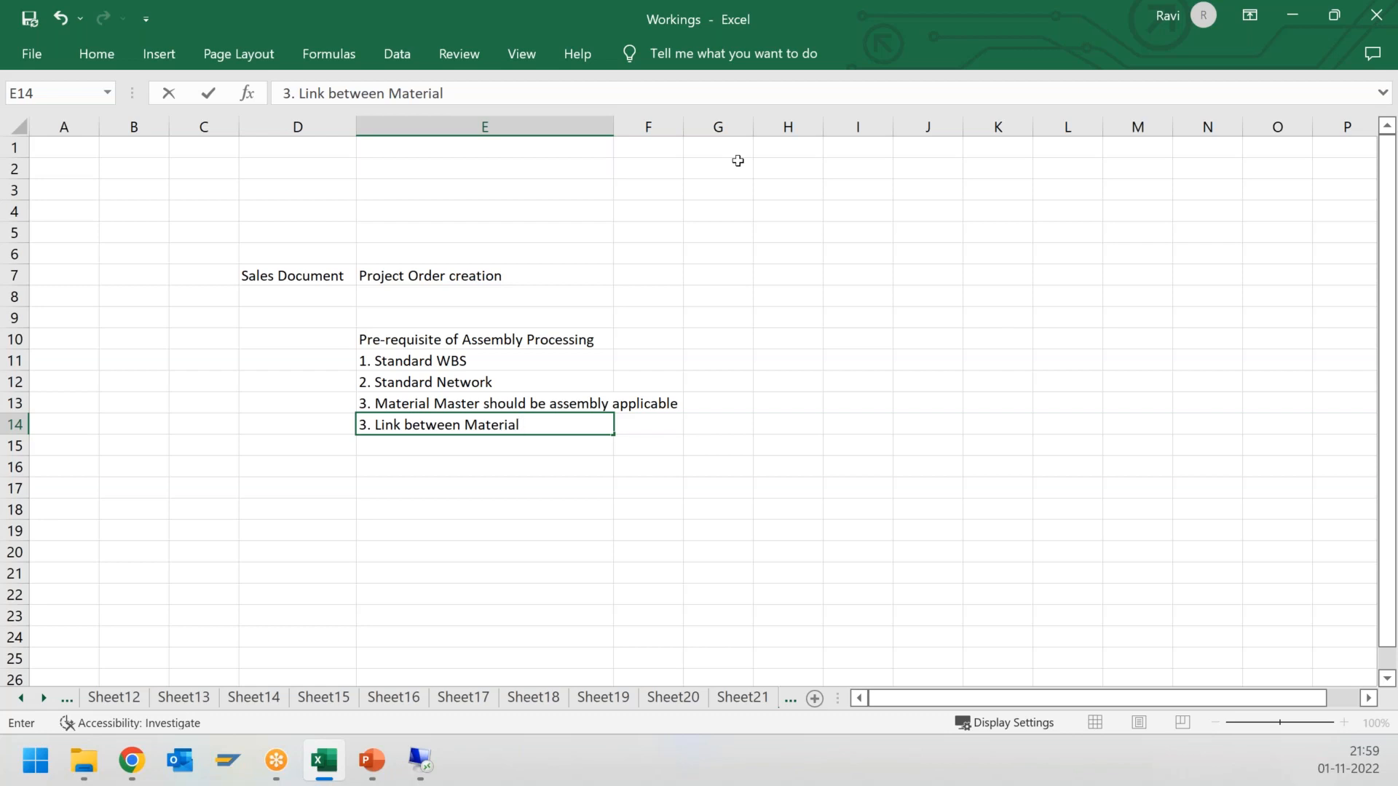
{"action": "type", "text": "and net"}
{"action": "key", "text": "BackSpace"}
{"action": "key", "text": "BackSpace"}
{"action": "key", "text": "BackSpace"}
{"action": "type", "text": "standard network"}
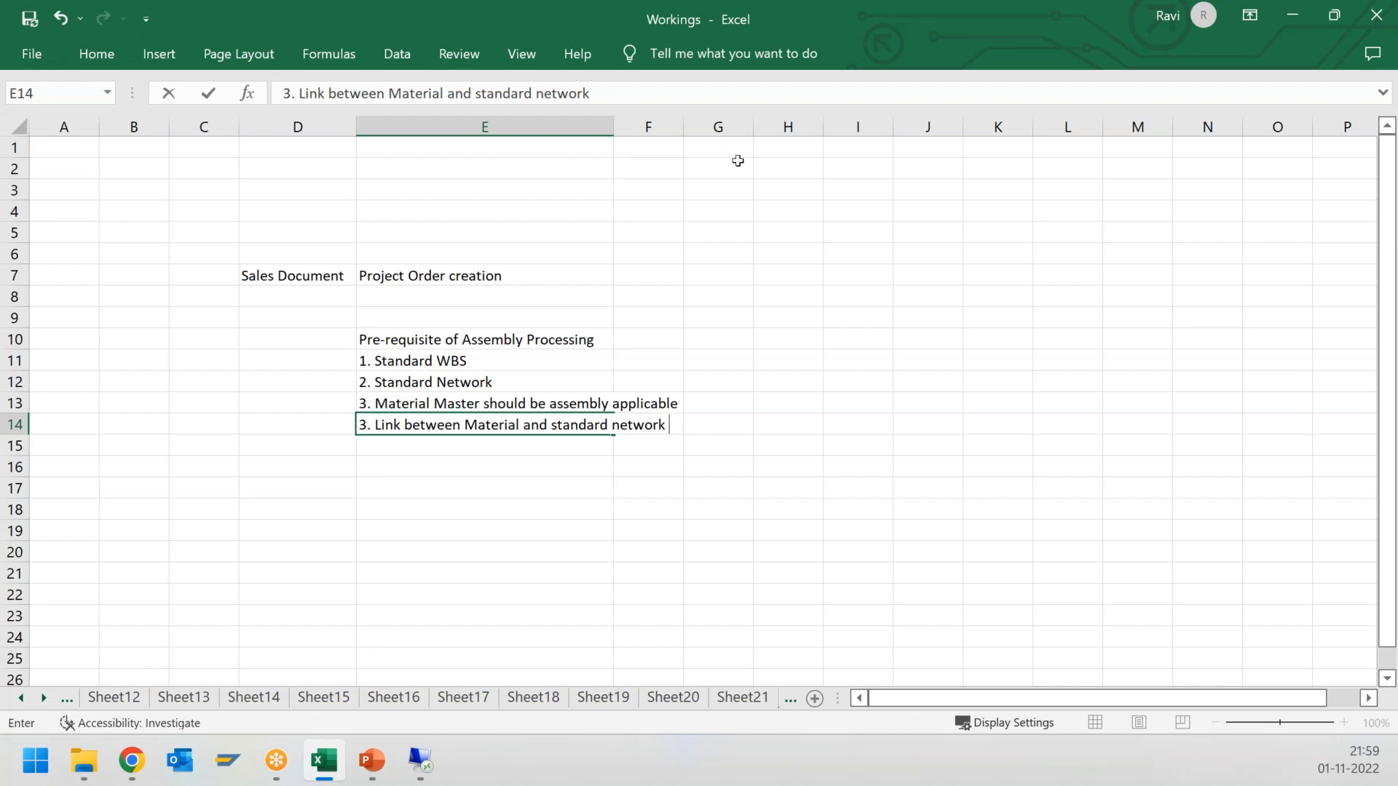
{"action": "key", "text": "Left"}
{"action": "key", "text": "Left"}
{"action": "key", "text": "Left"}
{"action": "key", "text": "Right"}
{"action": "key", "text": "Right"}
{"action": "key", "text": "Right"}
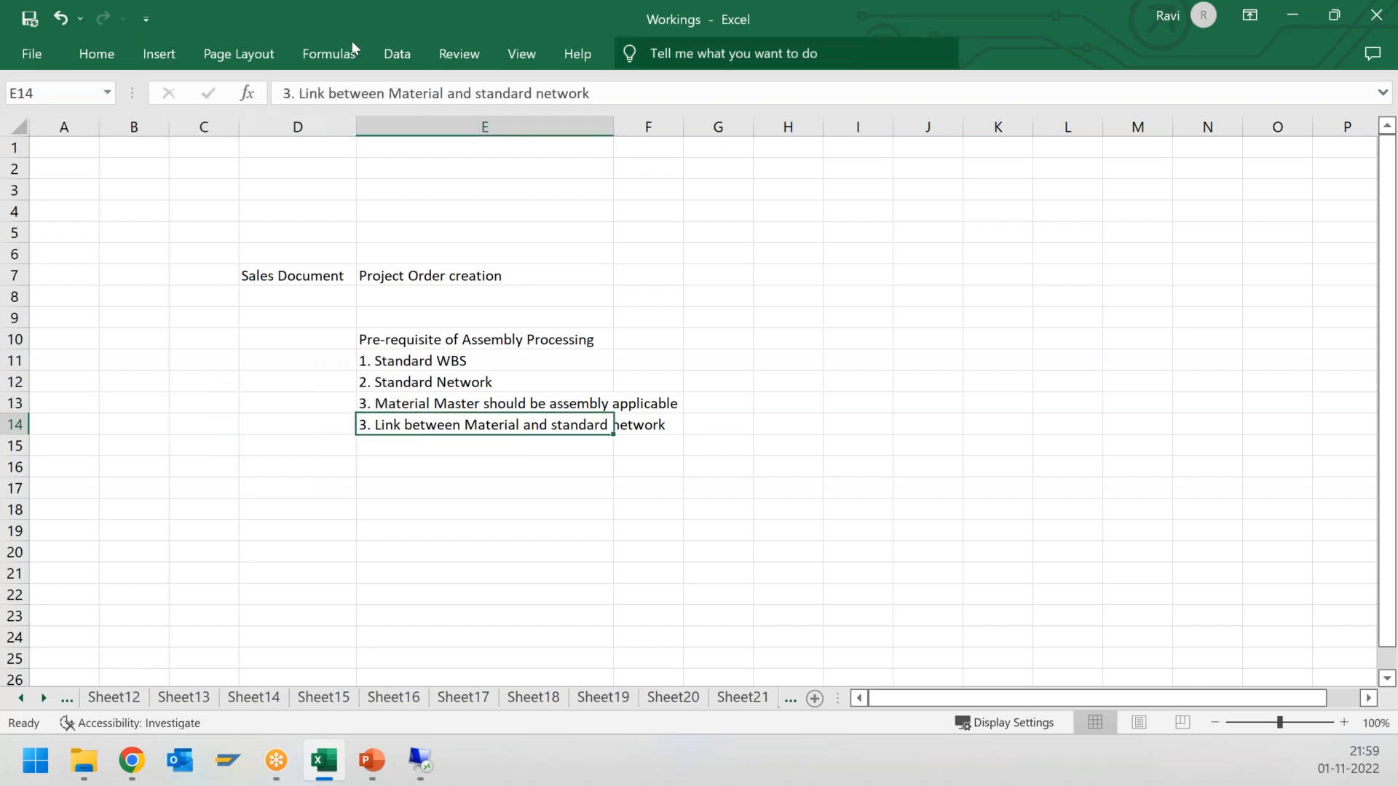
Step: Renumber the prerequisite in E14 to "4." while keeping the rest of its text
{"action": "key", "text": "F2"}
{"action": "key", "text": "Home"}
{"action": "key", "text": "Delete"}
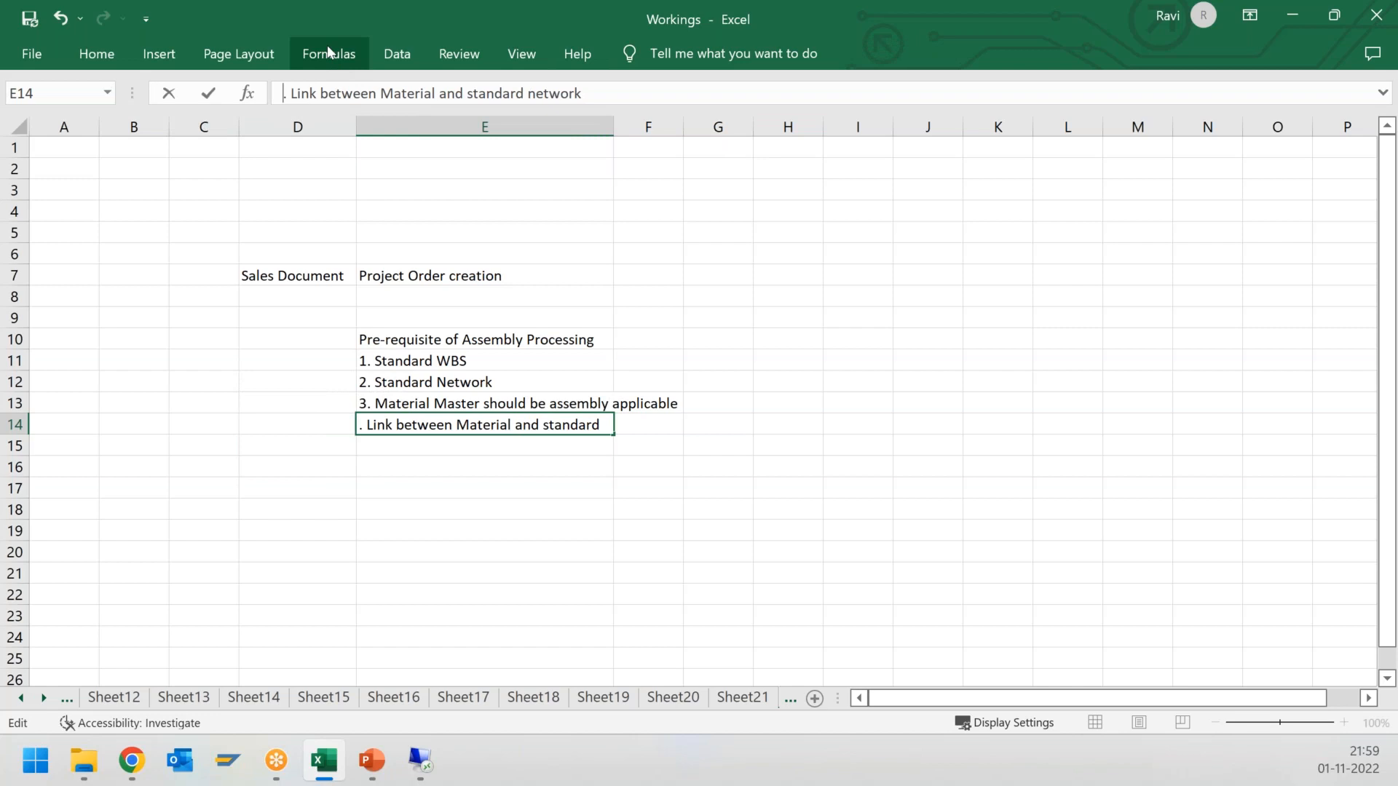
{"action": "type", "text": "4"}
{"action": "key", "text": "Return"}
Step: Enter the transaction codes CJ91 in F11 for the standard WBS and CN01 in F12 for the standard network
{"action": "key", "text": "Up"}
{"action": "key", "text": "Up"}
{"action": "key", "text": "Up"}
{"action": "key", "text": "Up"}
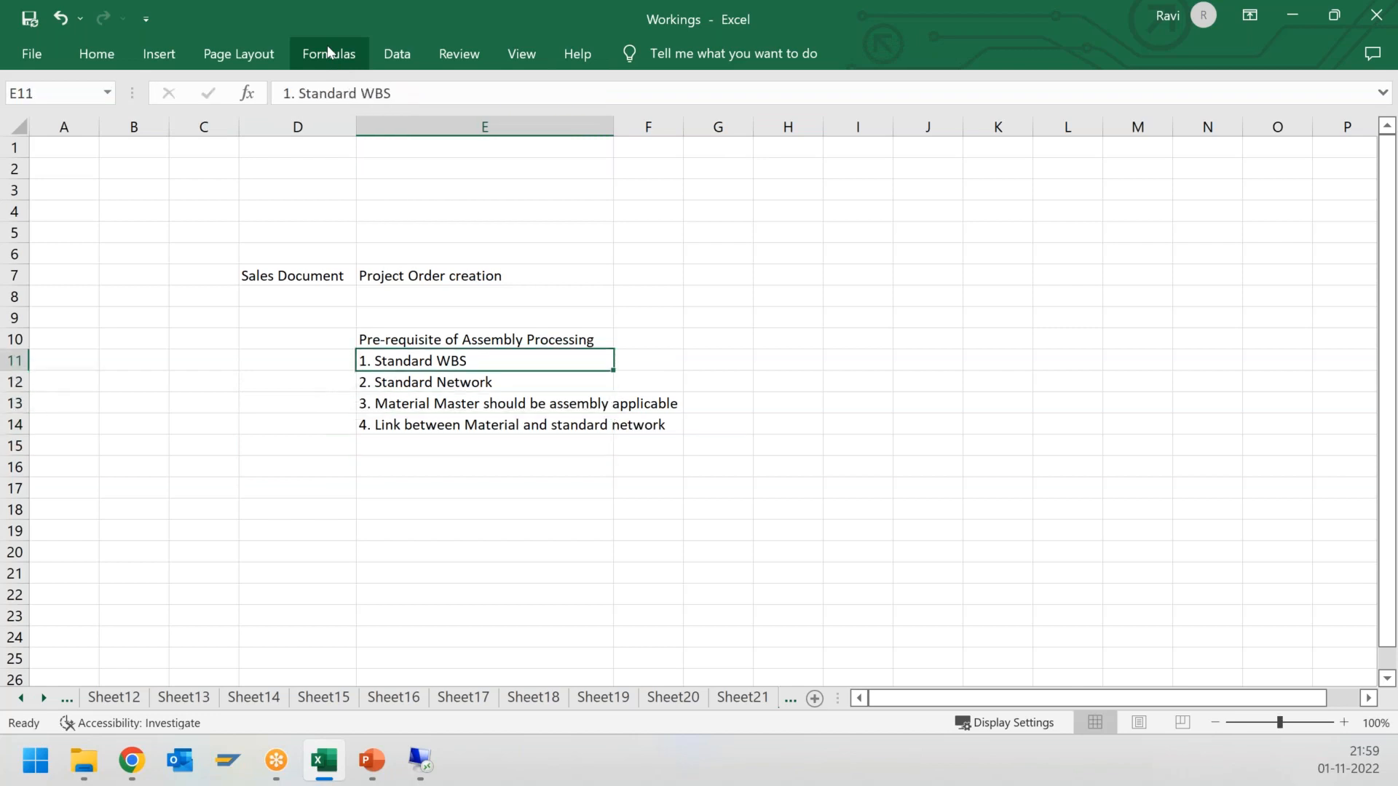
{"action": "key", "text": "Right"}
{"action": "key", "text": "Right"}
{"action": "key", "text": "Left"}
{"action": "type", "text": "C"}
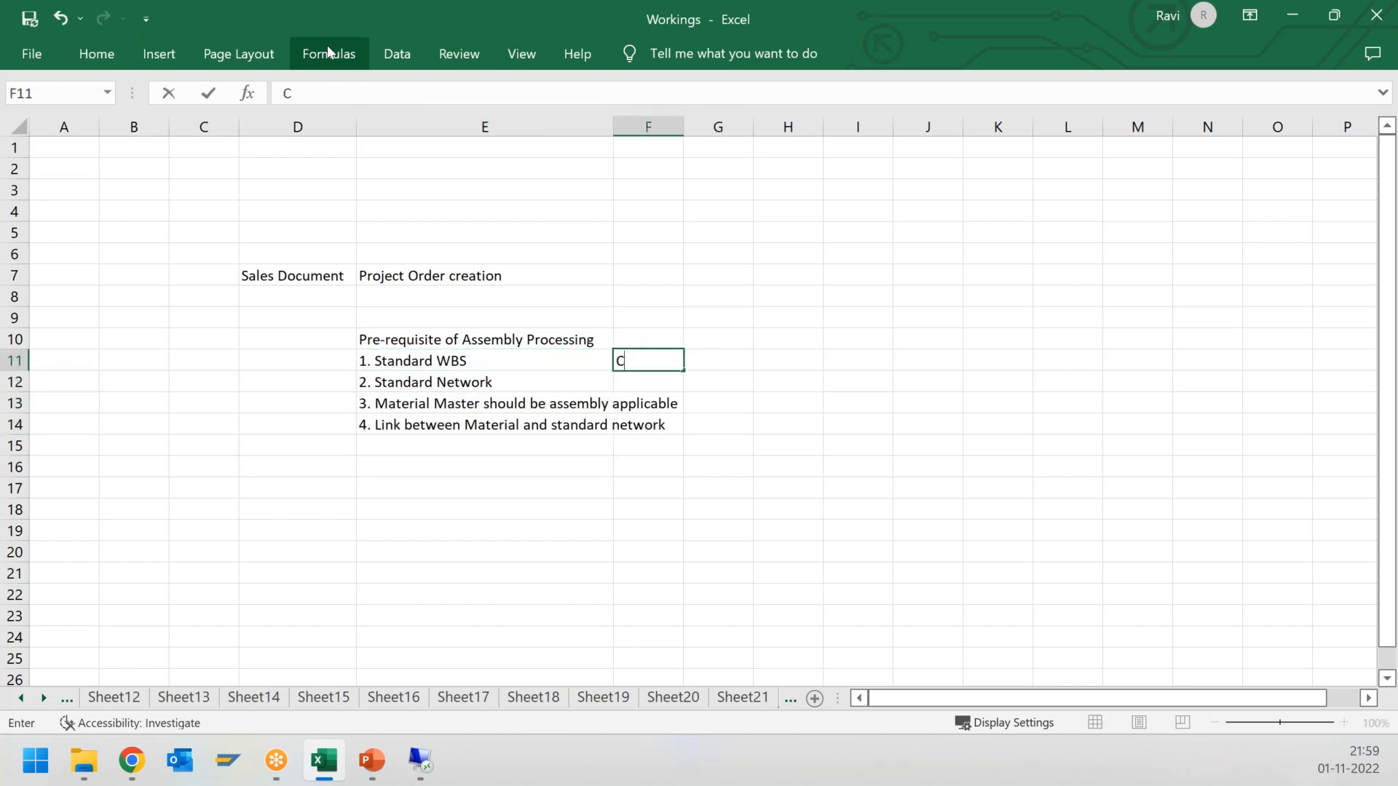
{"action": "type", "text": "NJ"}
{"action": "key", "text": "BackSpace"}
{"action": "key", "text": "BackSpace"}
{"action": "type", "text": "J91"}
{"action": "key", "text": "Return"}
{"action": "type", "text": "CN01"}
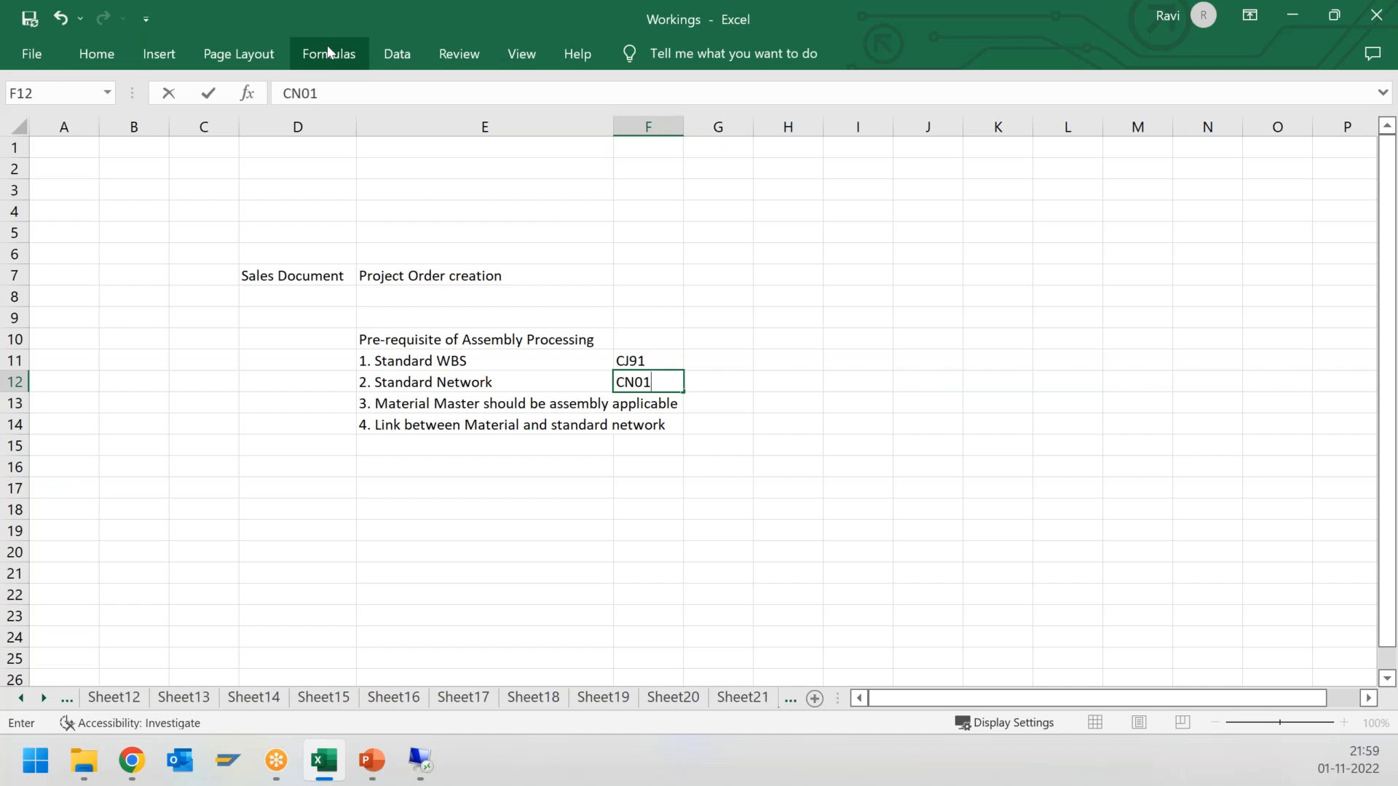
{"action": "key", "text": "Return"}
Step: Enter the codes MM01 in F13 and CN08 in F14, and fit the width of column E to its text
{"action": "type", "text": "MM01"}
{"action": "key", "text": "Return"}
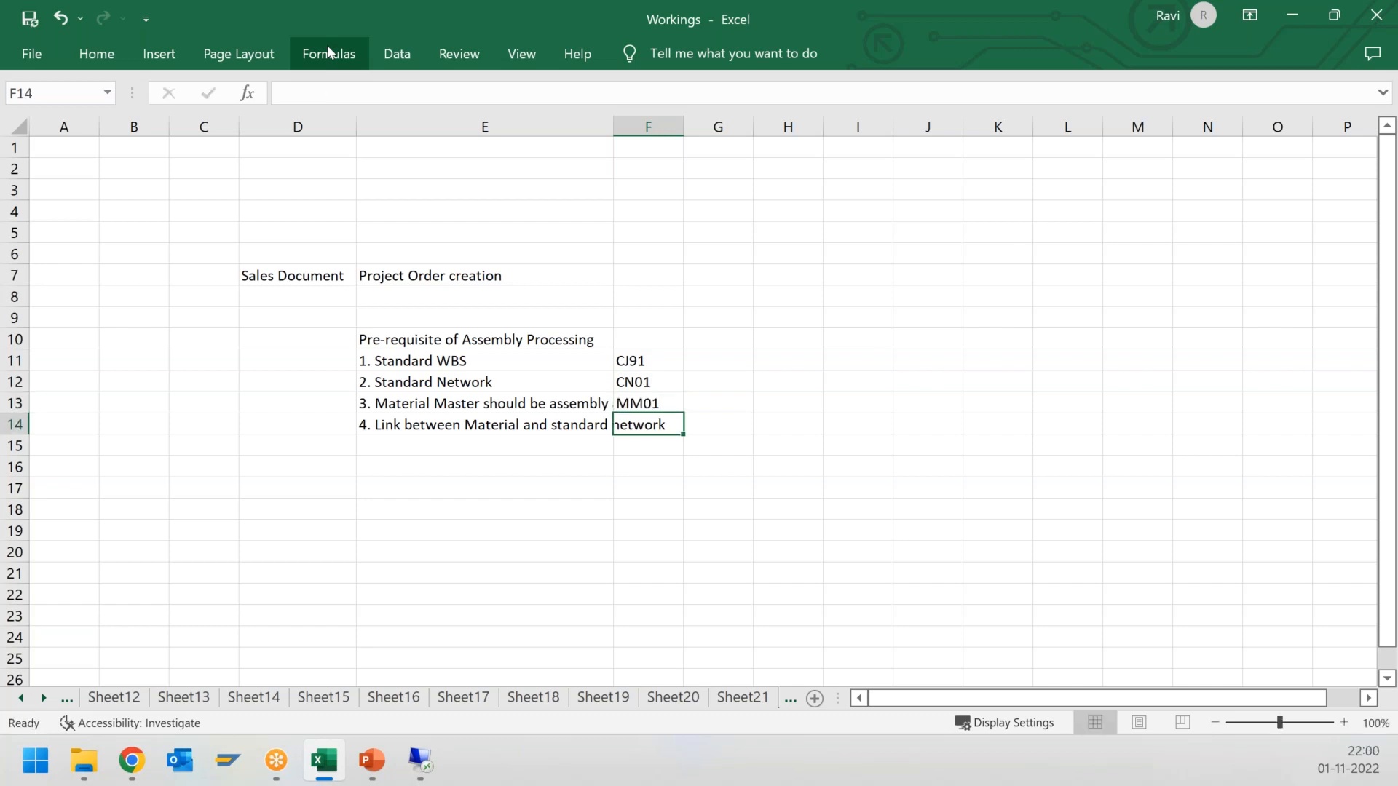
{"action": "type", "text": "CN08"}
{"action": "key", "text": "ctrl+Return"}
{"action": "key", "text": "Return"}
{"action": "double_click", "coordinate": [613, 125]}
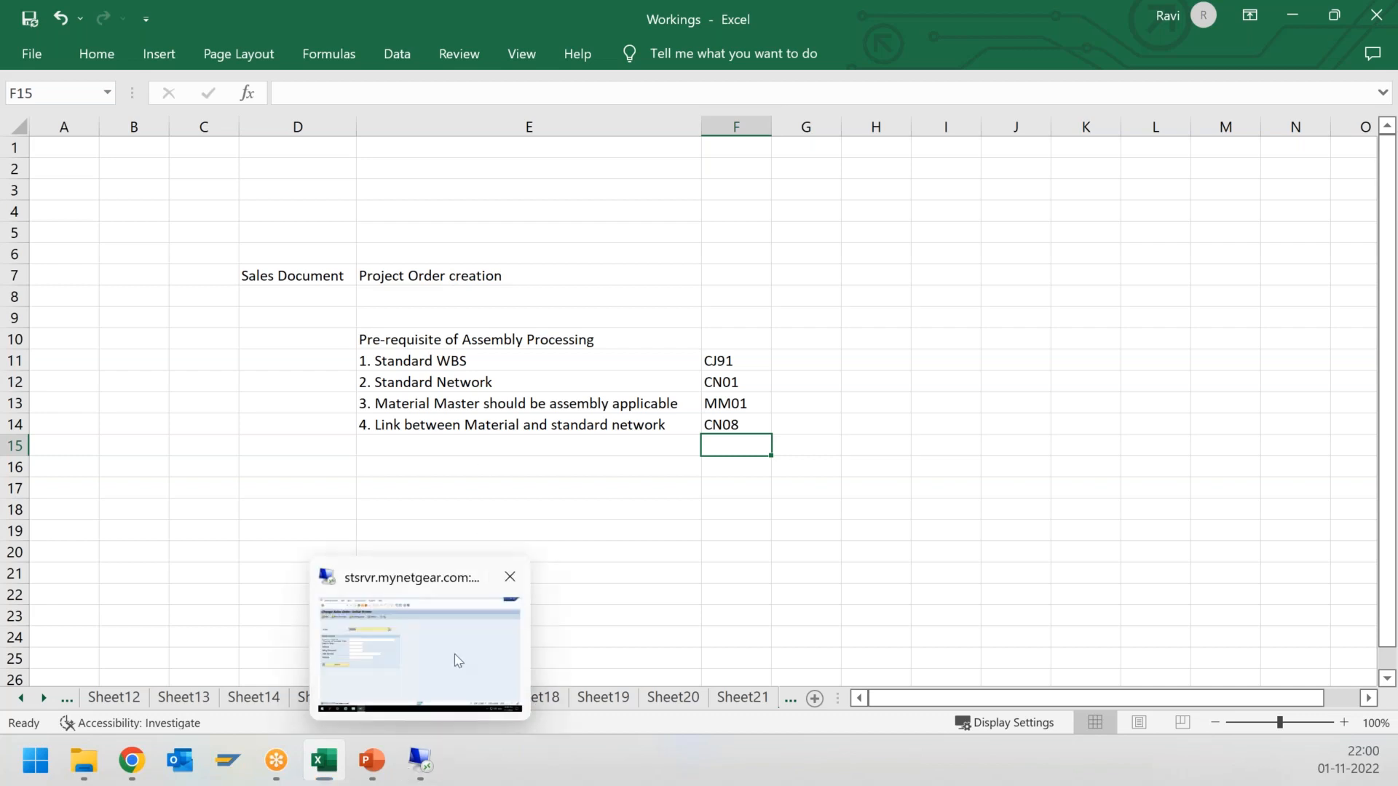
Step: Switch to the SAP session showing the sales order change screen and start transaction CN08 there
{"action": "left_click", "coordinate": [419, 626]}
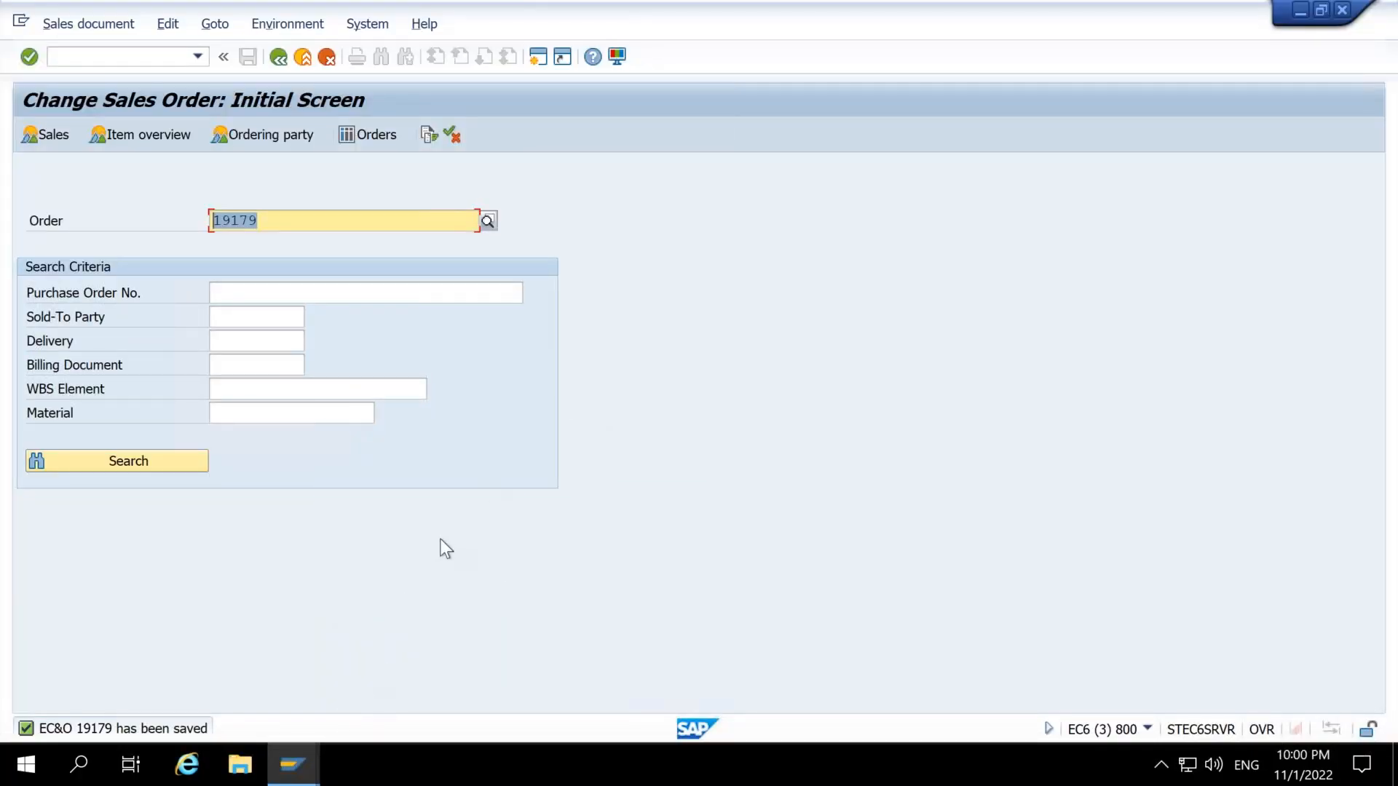
{"action": "left_click", "coordinate": [314, 750]}
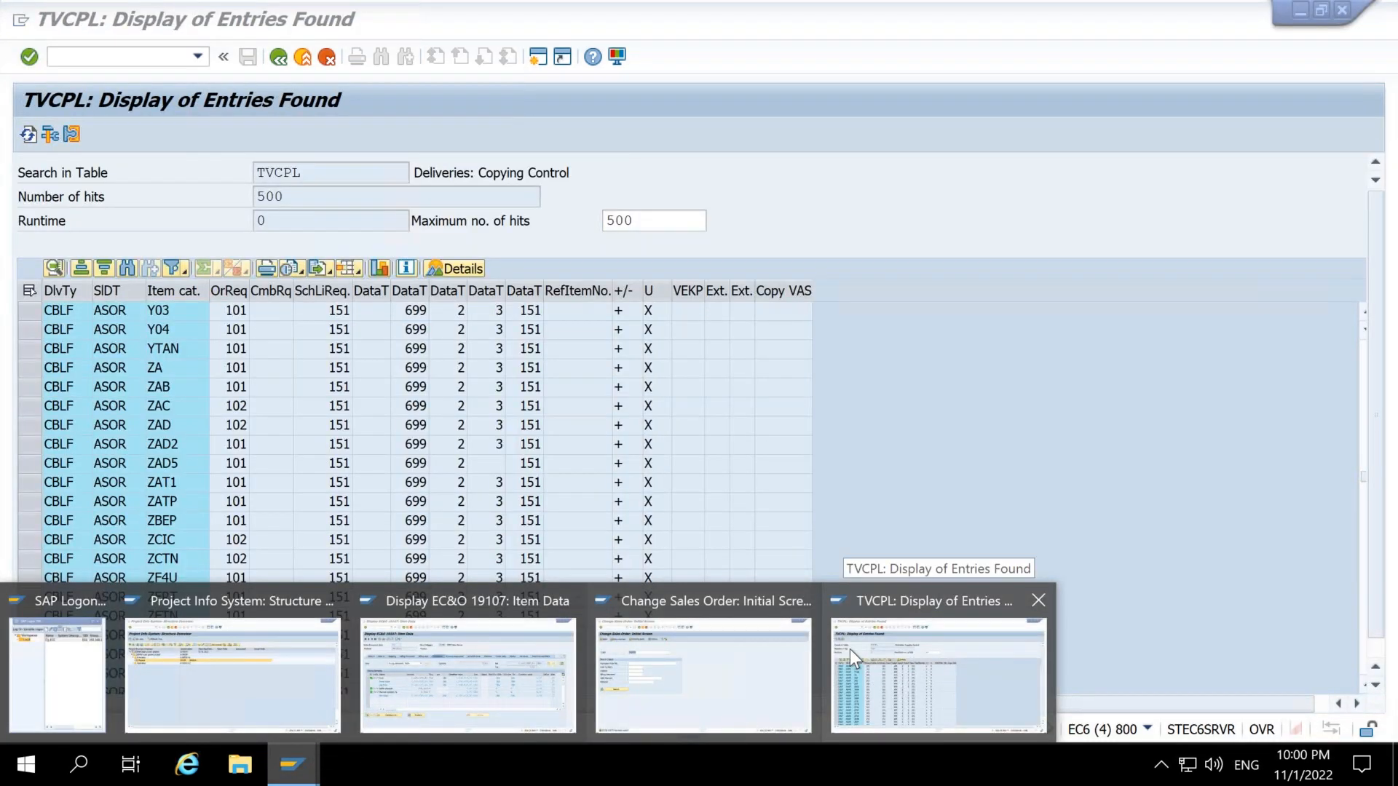
{"action": "left_click", "coordinate": [115, 63]}
{"action": "type", "text": "/n"}
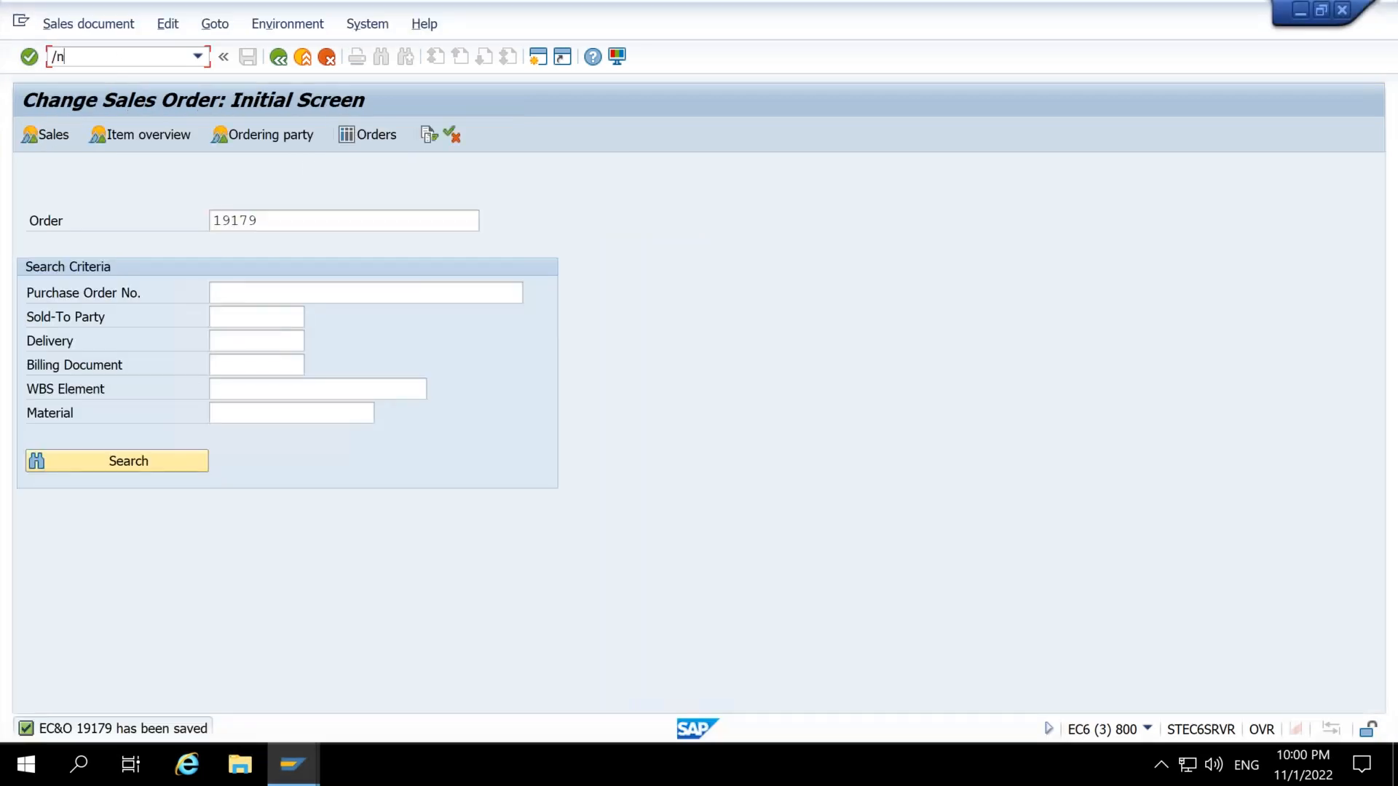
{"action": "type", "text": "cn08"}
{"action": "key", "text": "Return"}
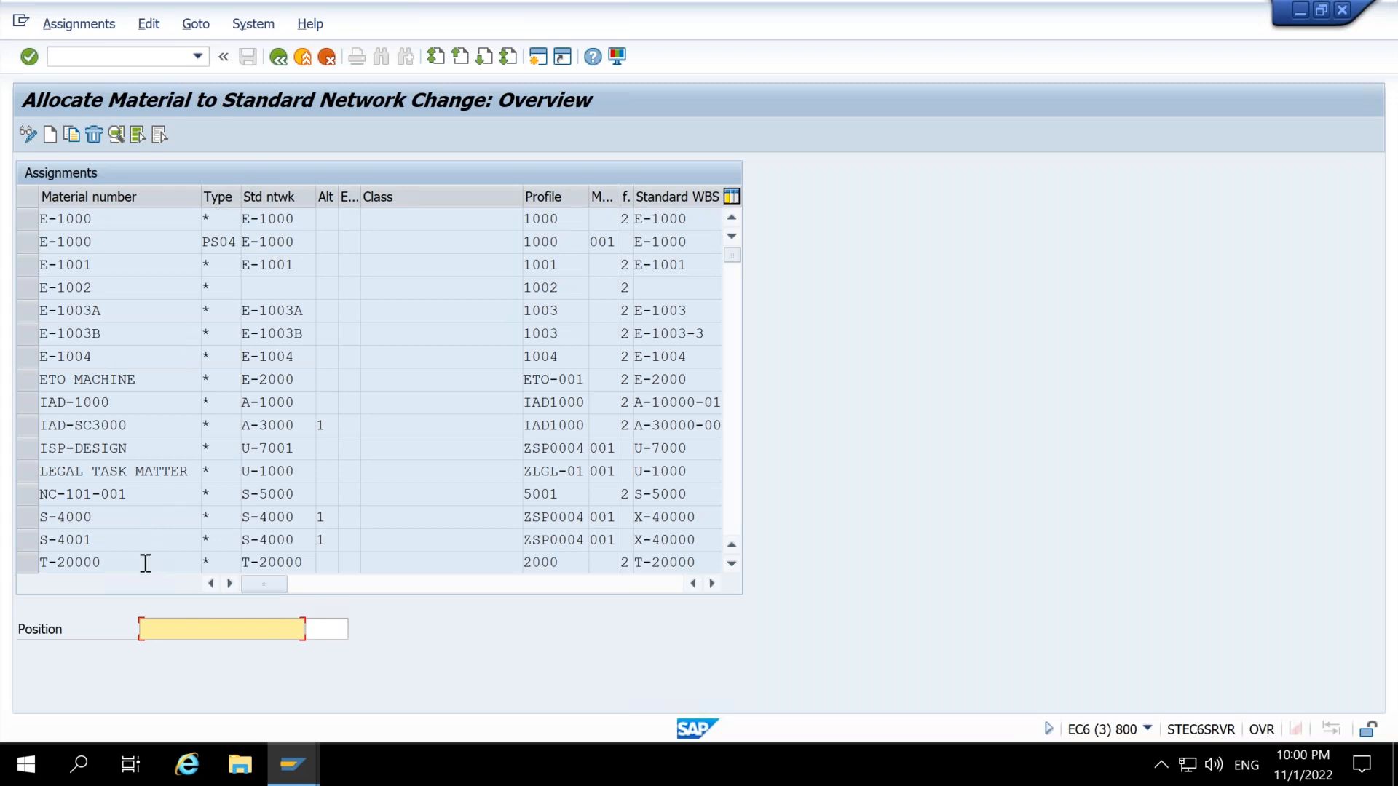
Step: Examine the standard network, profile and standard WBS assigned to material T-20000, and locate material S-4001
{"action": "left_click_drag", "start_coordinate": [156, 562], "coordinate": [52, 565]}
{"action": "left_click_drag", "start_coordinate": [302, 567], "coordinate": [241, 565]}
{"action": "left_click_drag", "start_coordinate": [584, 564], "coordinate": [524, 565]}
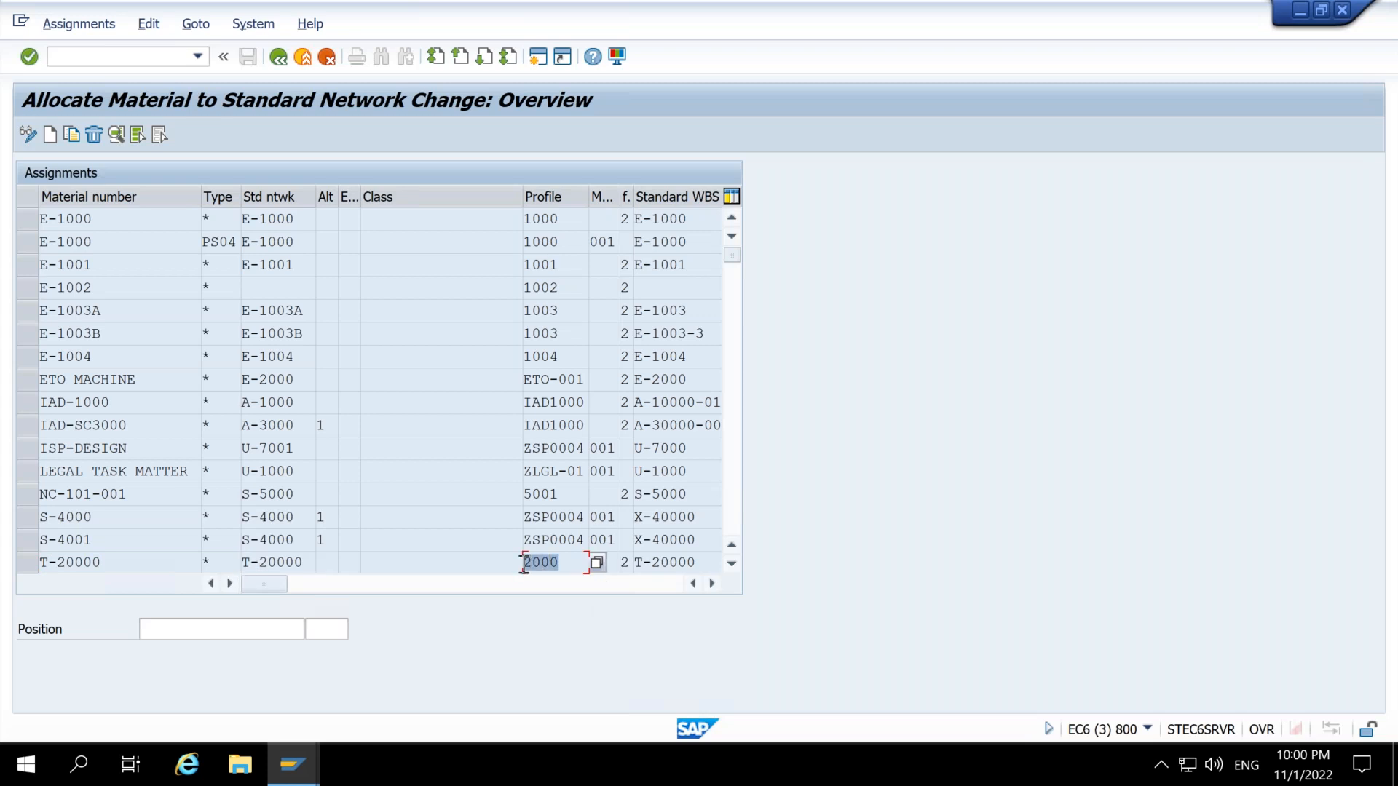
{"action": "left_click_drag", "start_coordinate": [704, 559], "coordinate": [630, 562]}
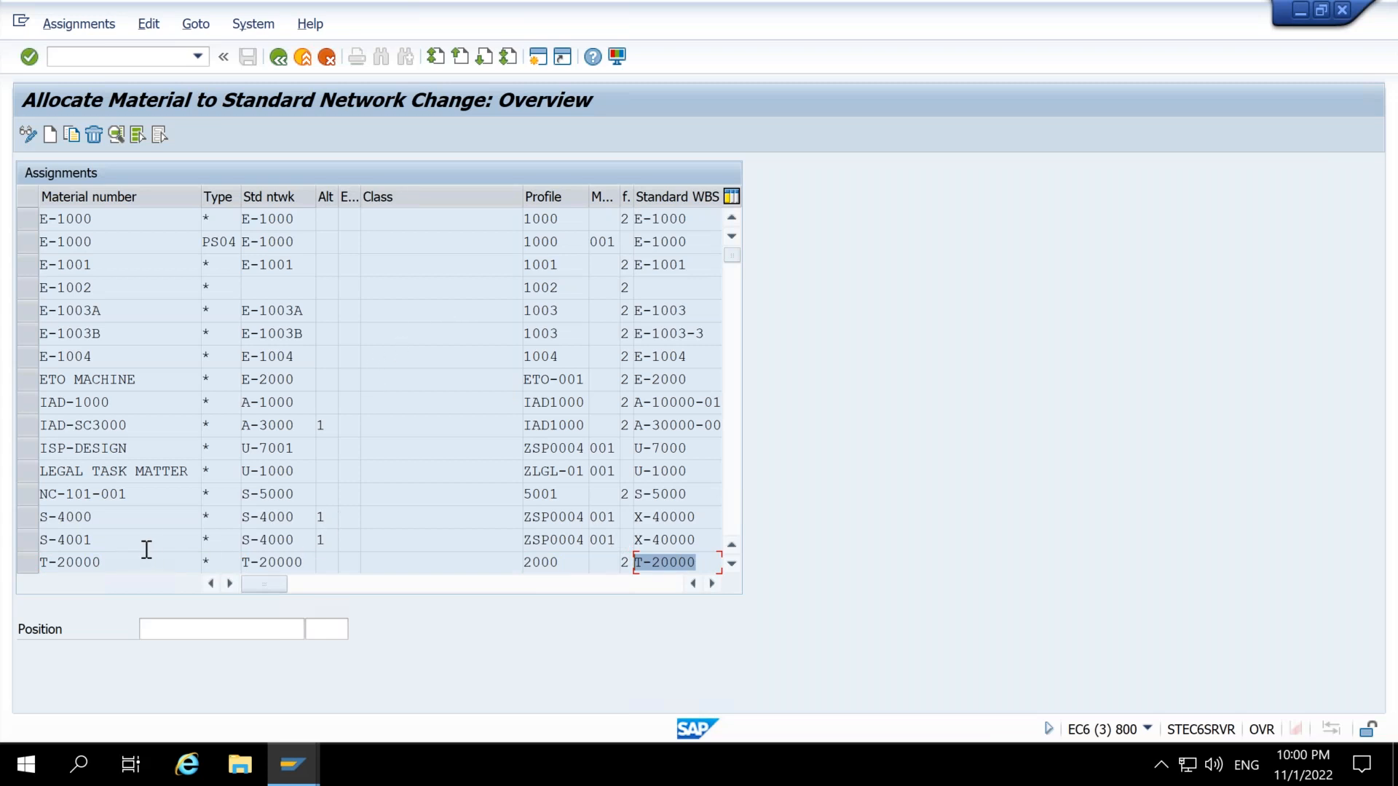
{"action": "scroll", "coordinate": [431, 403], "scroll_direction": "down", "scroll_amount": 1}
{"action": "left_click_drag", "start_coordinate": [103, 470], "coordinate": [40, 470]}
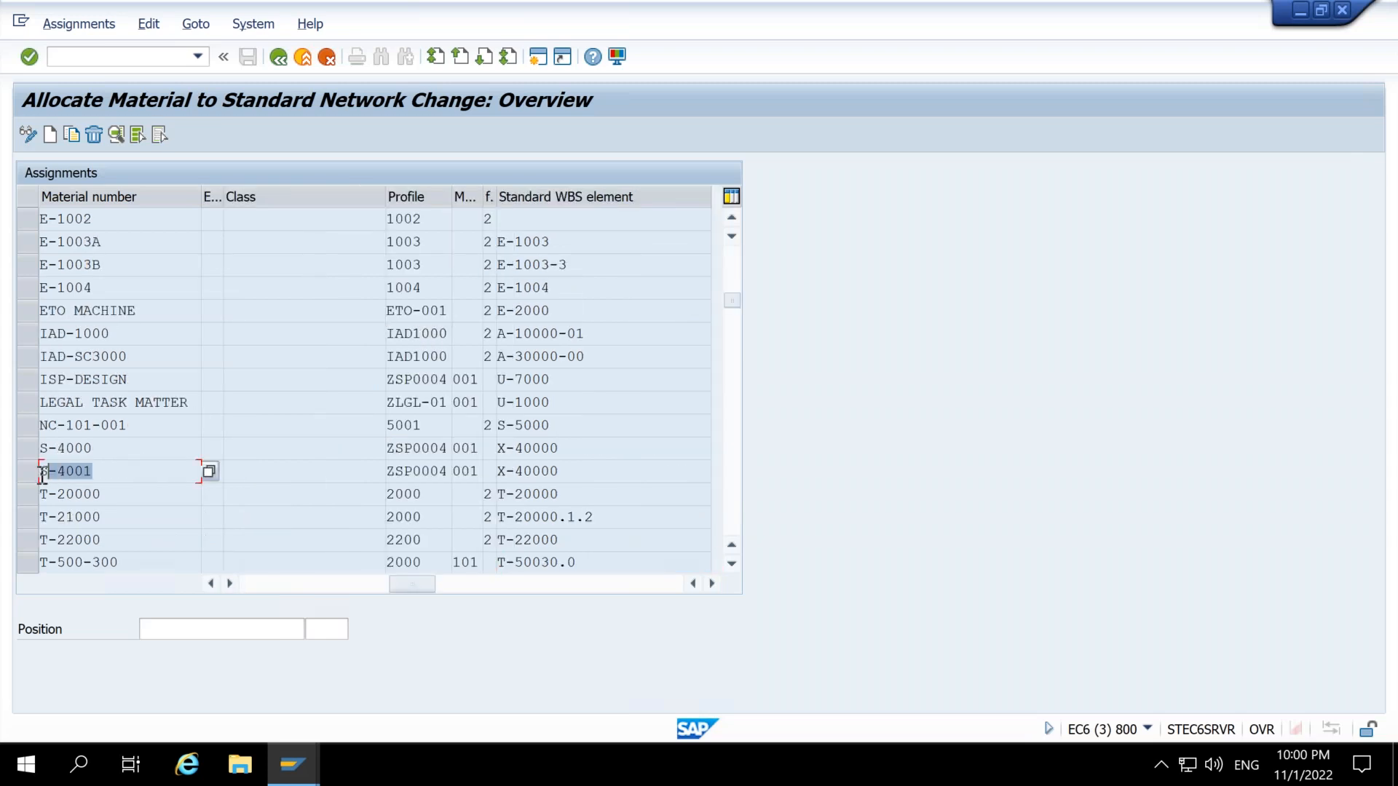
{"action": "left_click", "coordinate": [171, 468]}
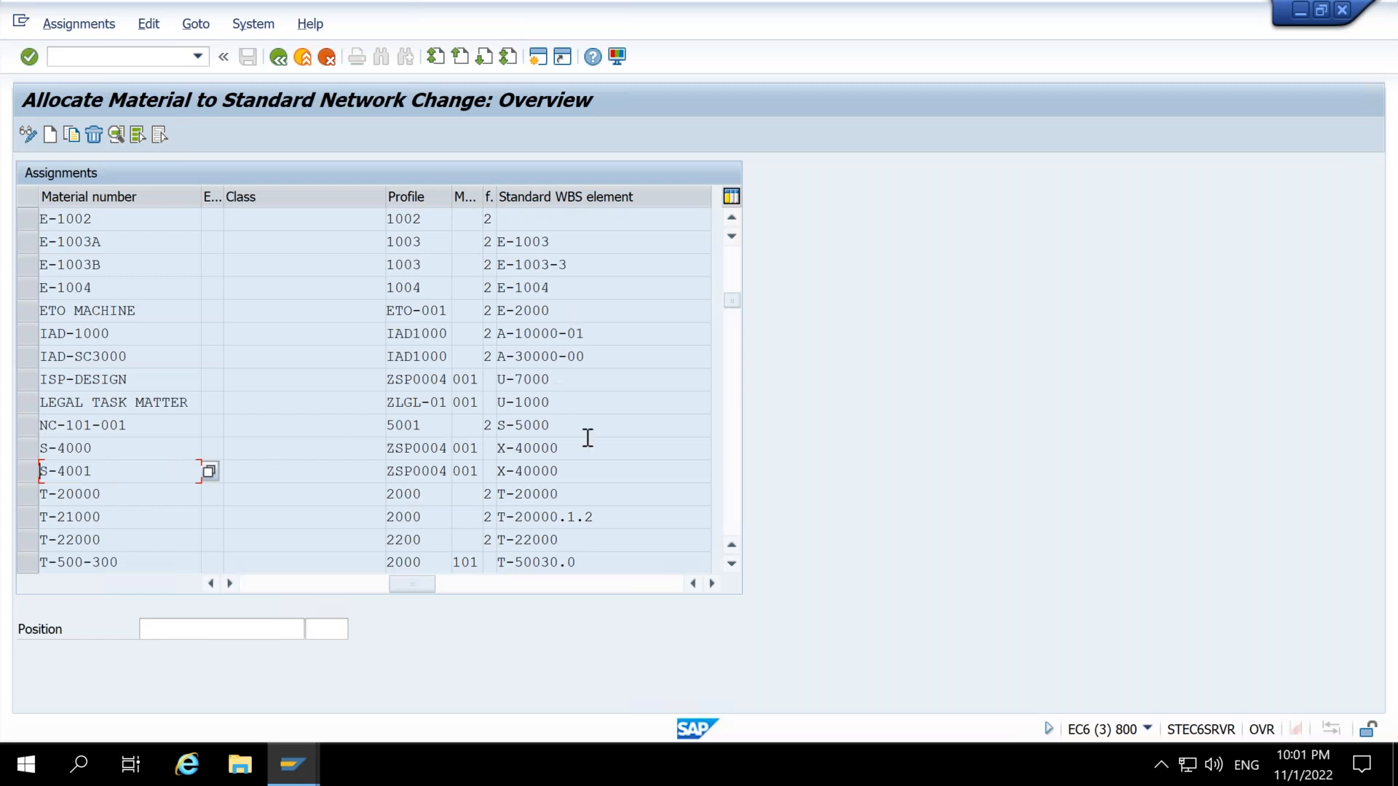
Step: Open a new SAP session from the TVCPL window and start quotation creation with transaction VA21
{"action": "mouse_move", "coordinate": [299, 768]}
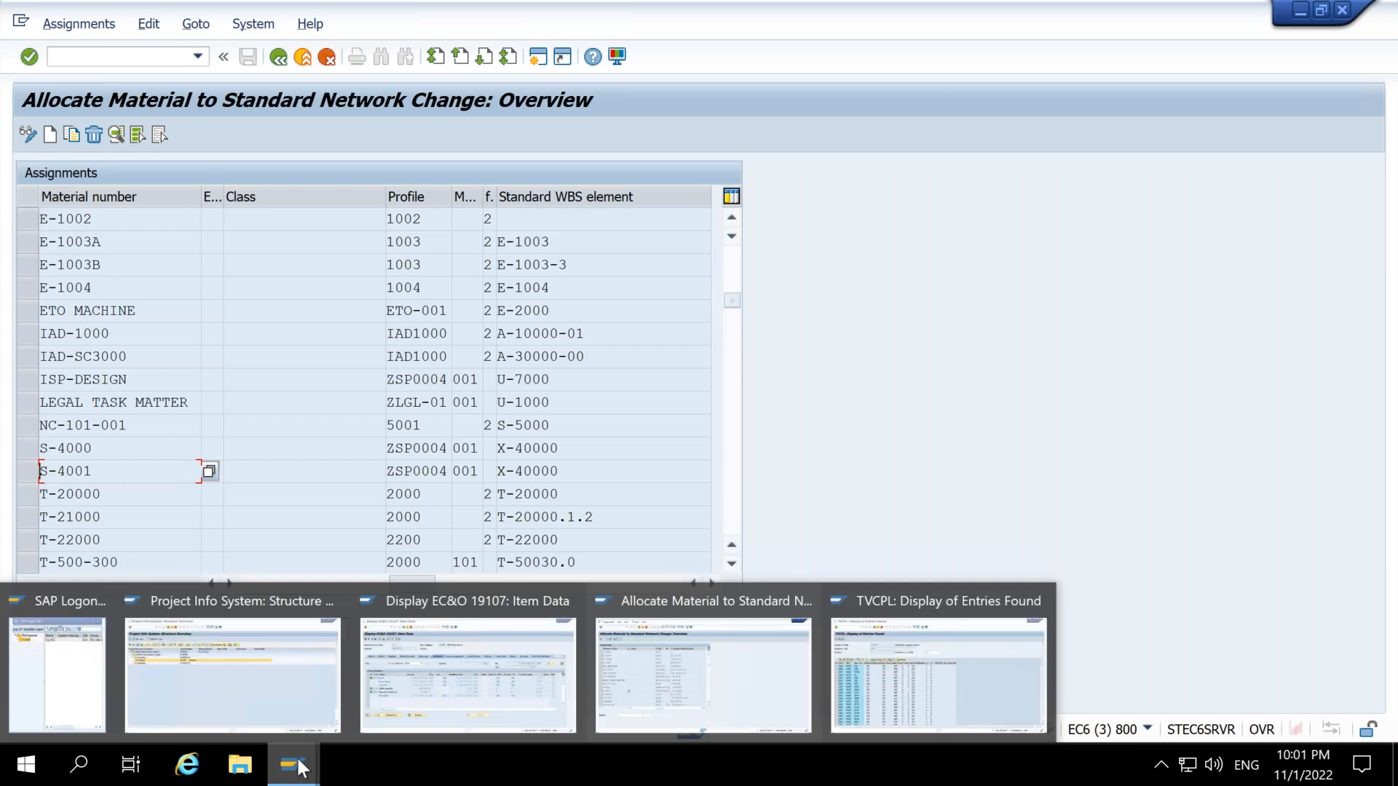
{"action": "mouse_move", "coordinate": [307, 734]}
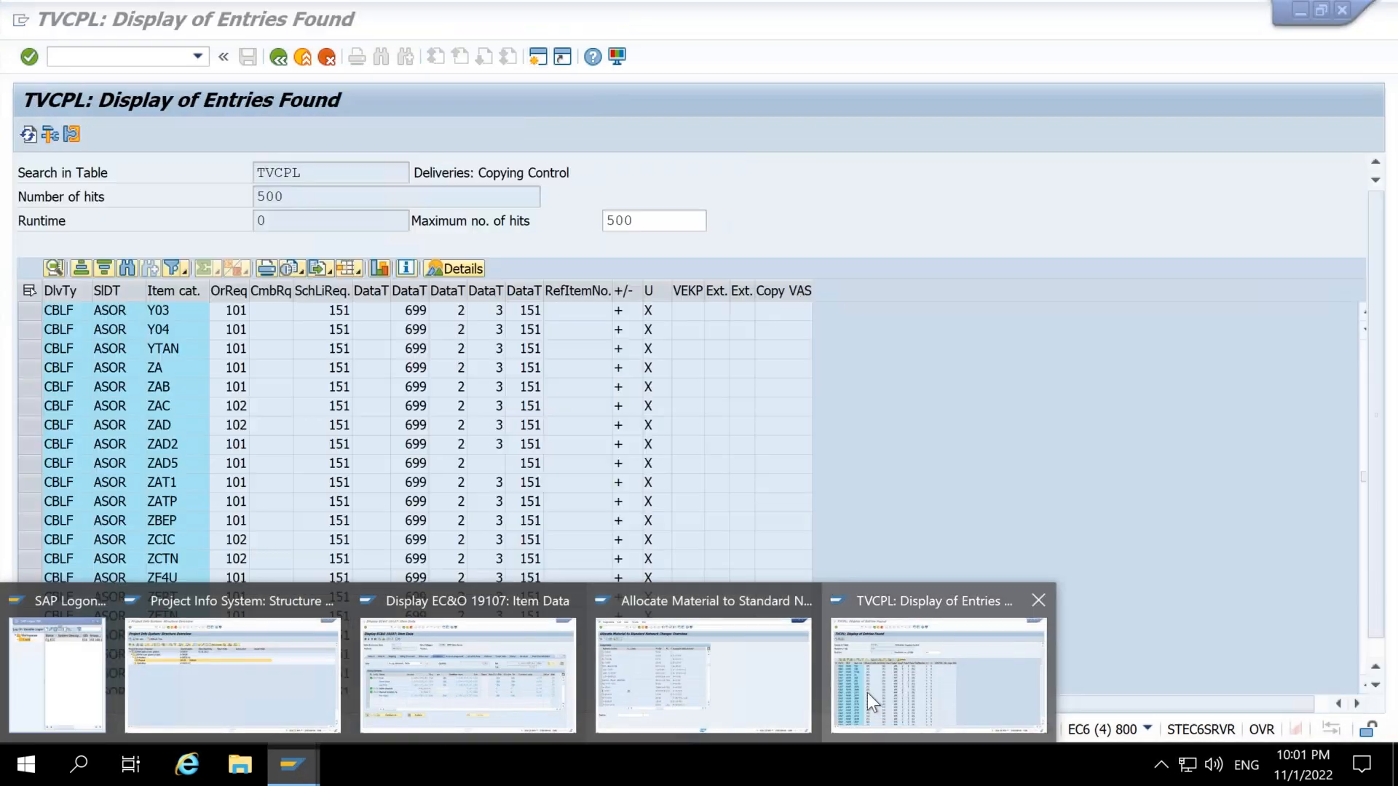
{"action": "left_click", "coordinate": [867, 692]}
{"action": "left_click", "coordinate": [538, 57]}
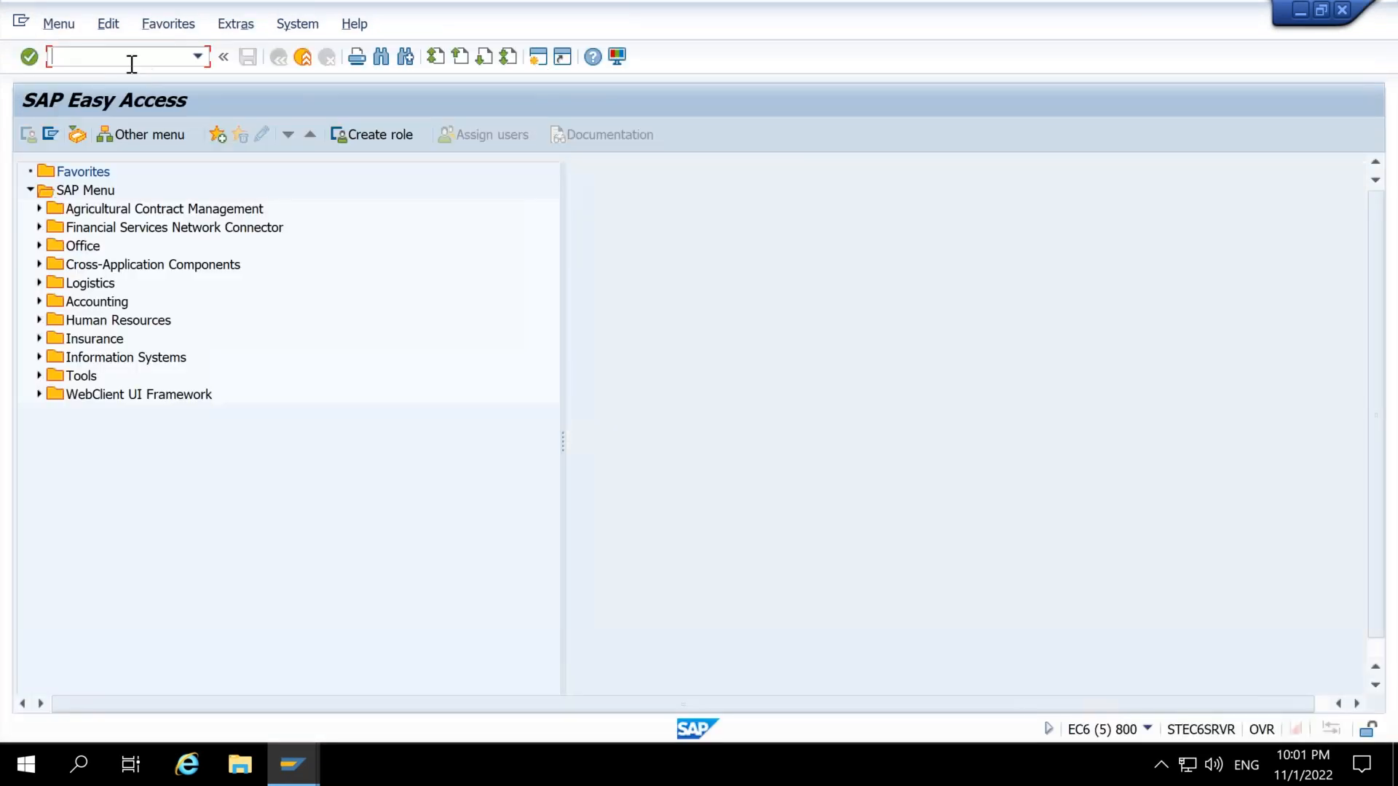
{"action": "type", "text": "va01"}
{"action": "key", "text": "BackSpace"}
{"action": "key", "text": "BackSpace"}
{"action": "type", "text": "21"}
{"action": "key", "text": "Return"}
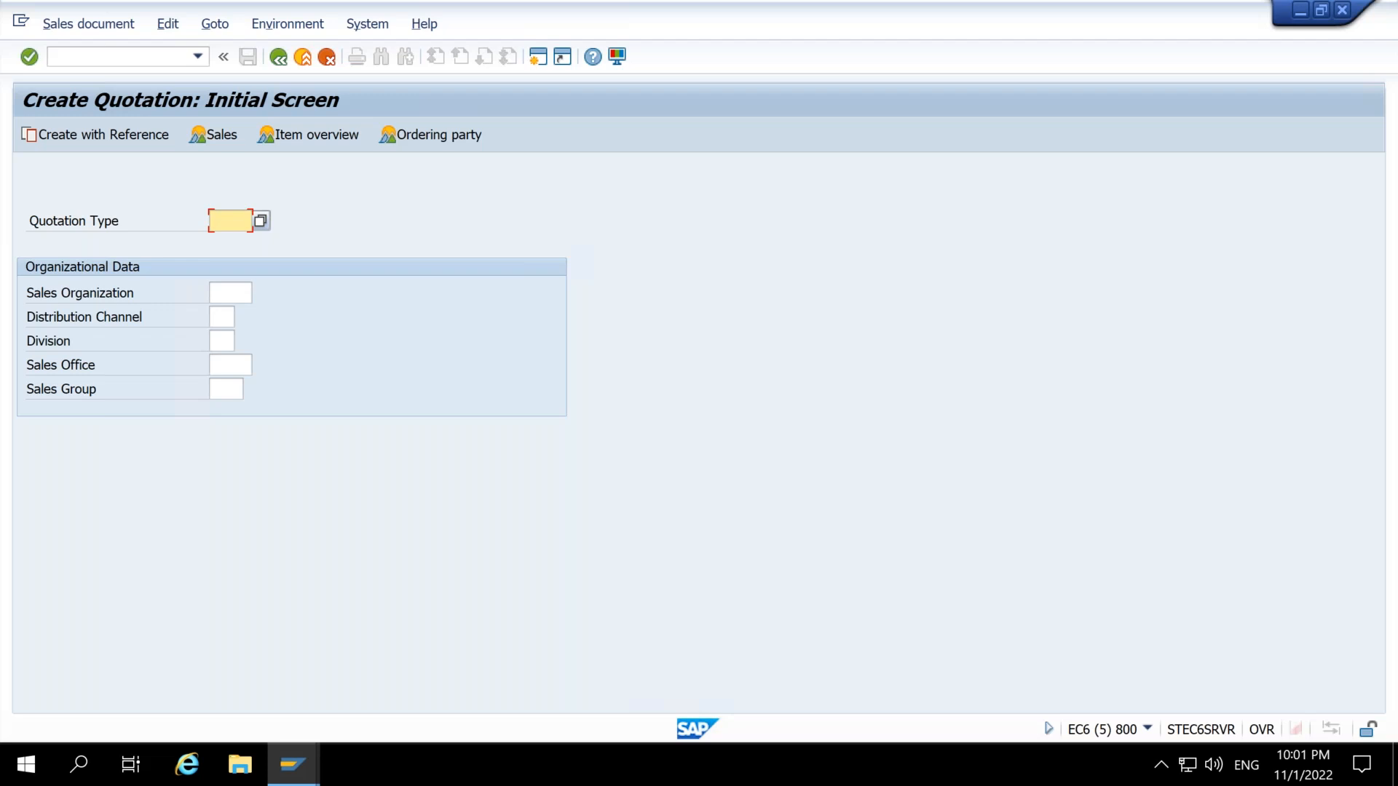
Step: Set the quotation type to ZSDQ and continue to the quotation overview
{"action": "key", "text": "BackSpace"}
{"action": "key", "text": "Down"}
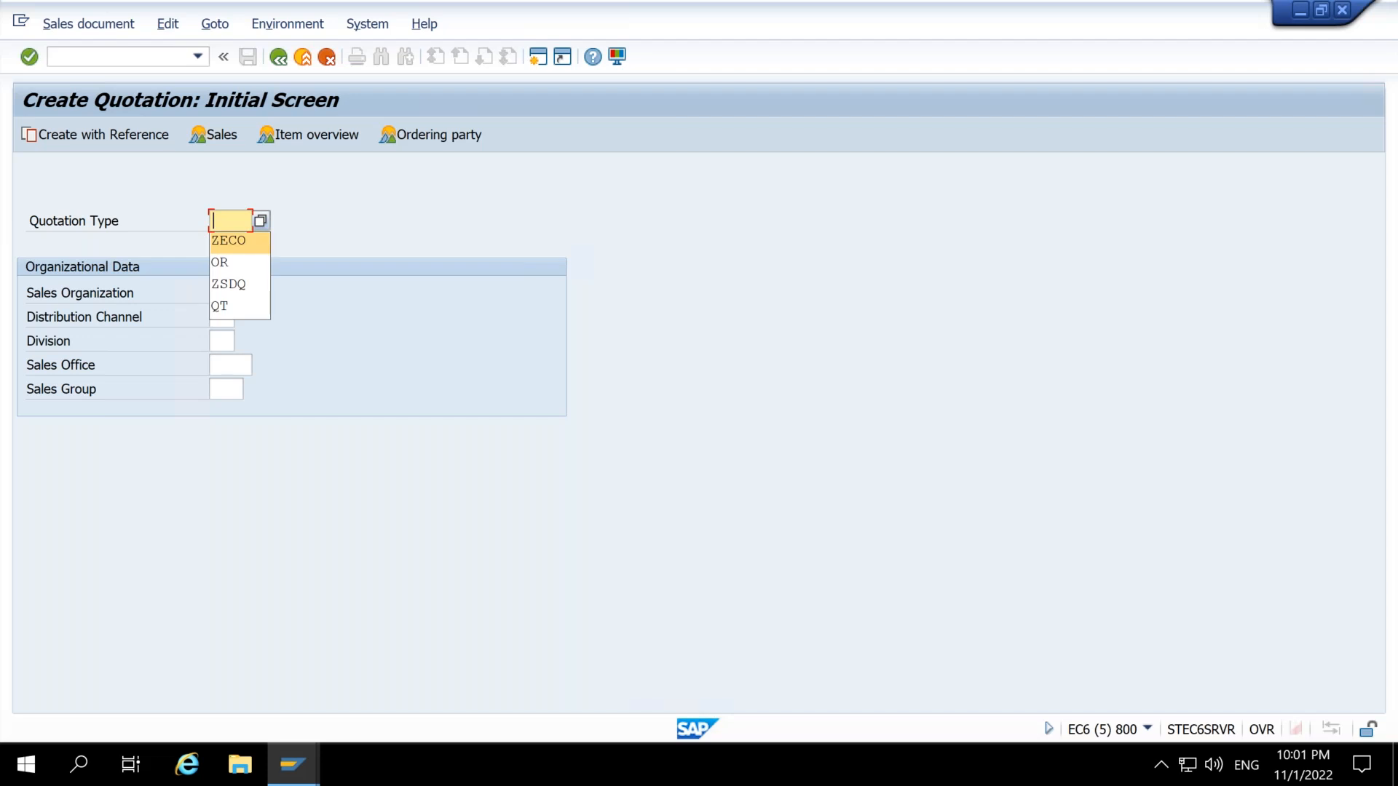
{"action": "key", "text": "Down"}
{"action": "key", "text": "Down"}
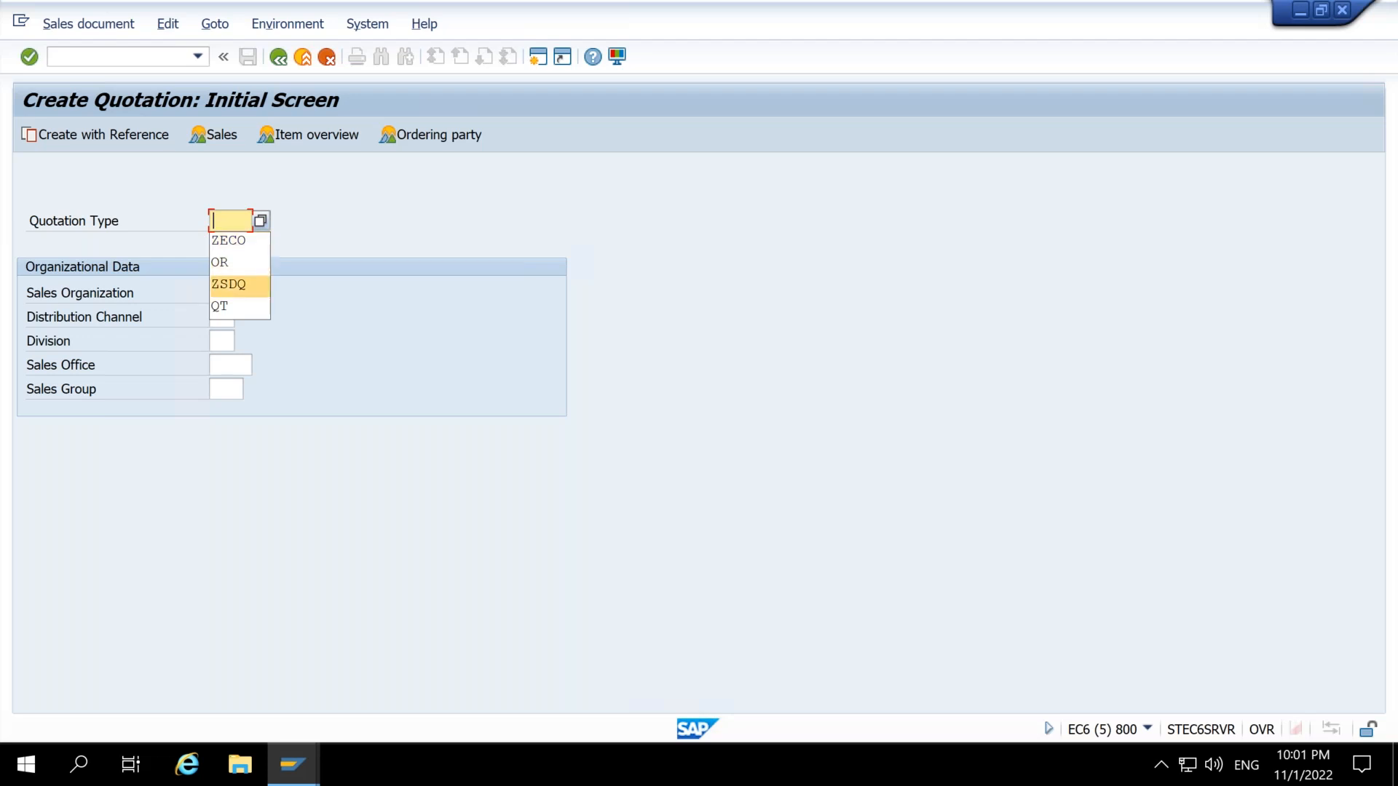
{"action": "key", "text": "Return"}
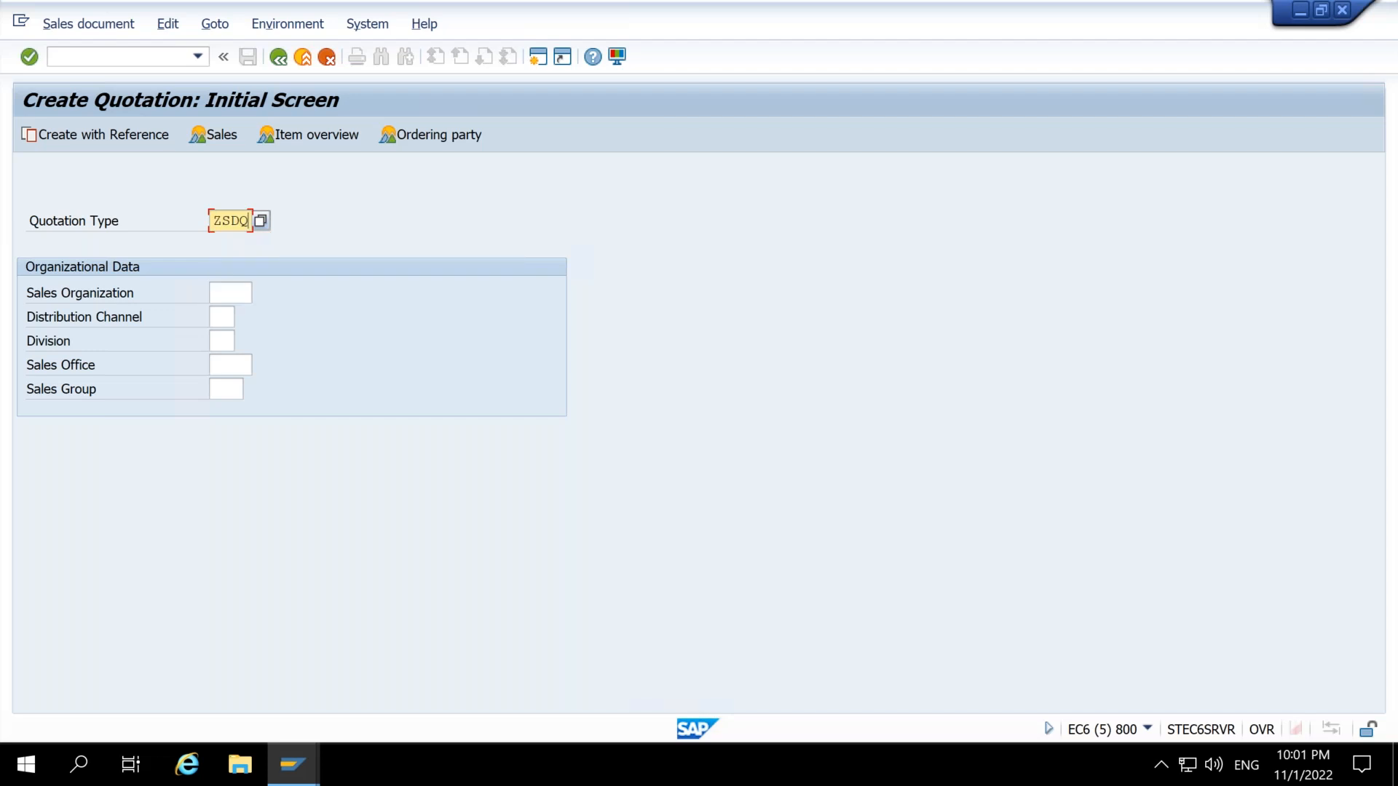
{"action": "key", "text": "Return"}
Step: Set the same customer number as sold-to and ship-to party, and choose sales area 3020 / 14 / 00 (Cross-division)
{"action": "key", "text": "BackSpace"}
{"action": "key", "text": "Down"}
{"action": "key", "text": "Down"}
{"action": "key", "text": "Return"}
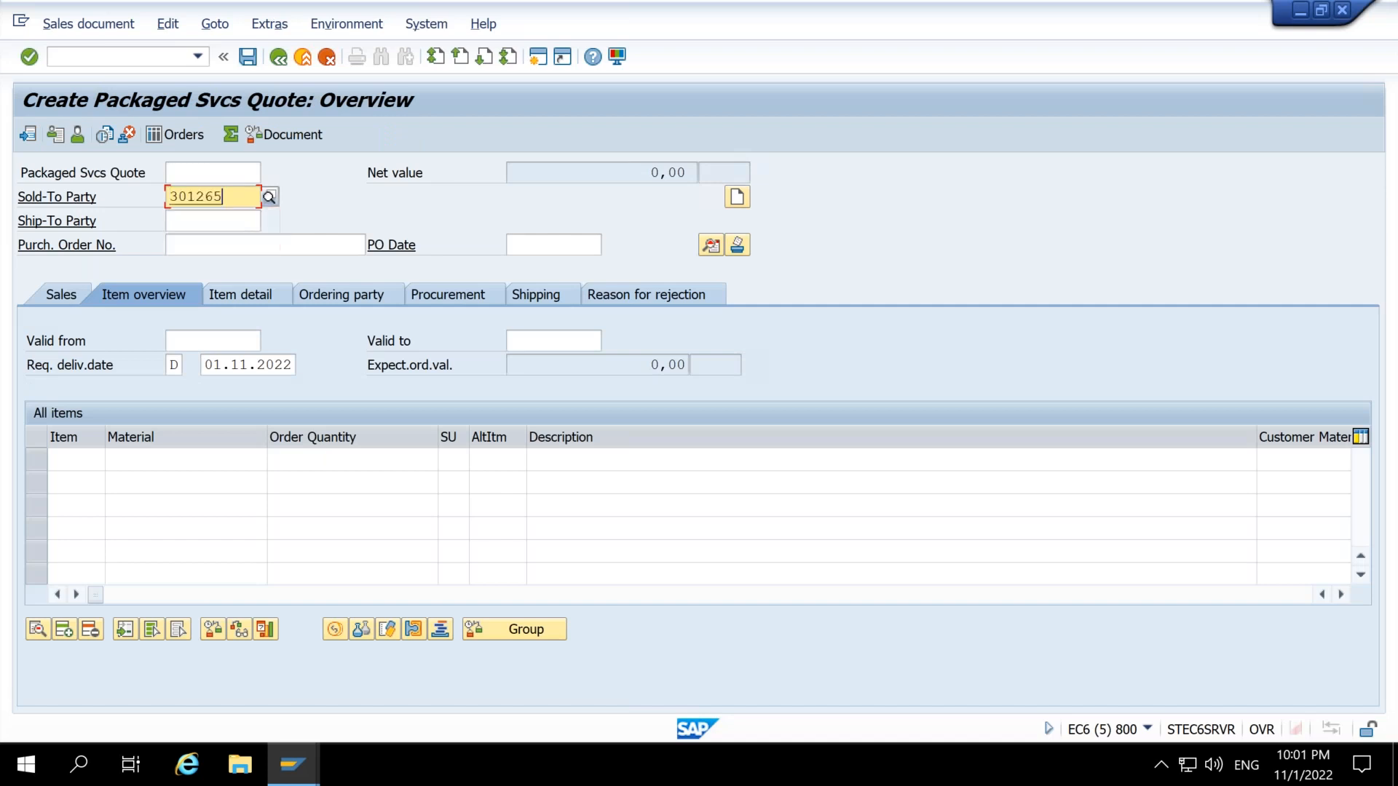
{"action": "key", "text": "Tab"}
{"action": "key", "text": "BackSpace"}
{"action": "key", "text": "Down"}
{"action": "key", "text": "Down"}
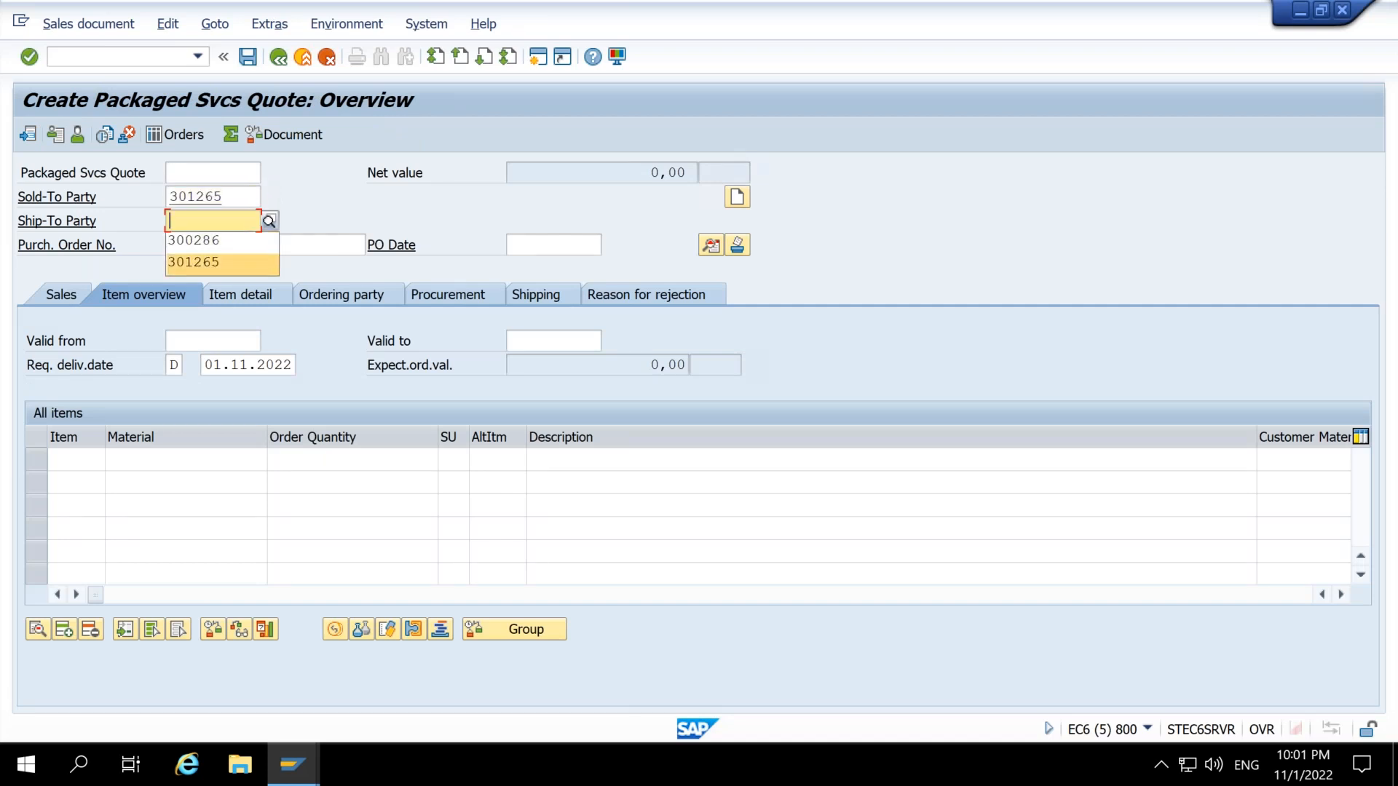
{"action": "key", "text": "Return"}
{"action": "key", "text": "Return"}
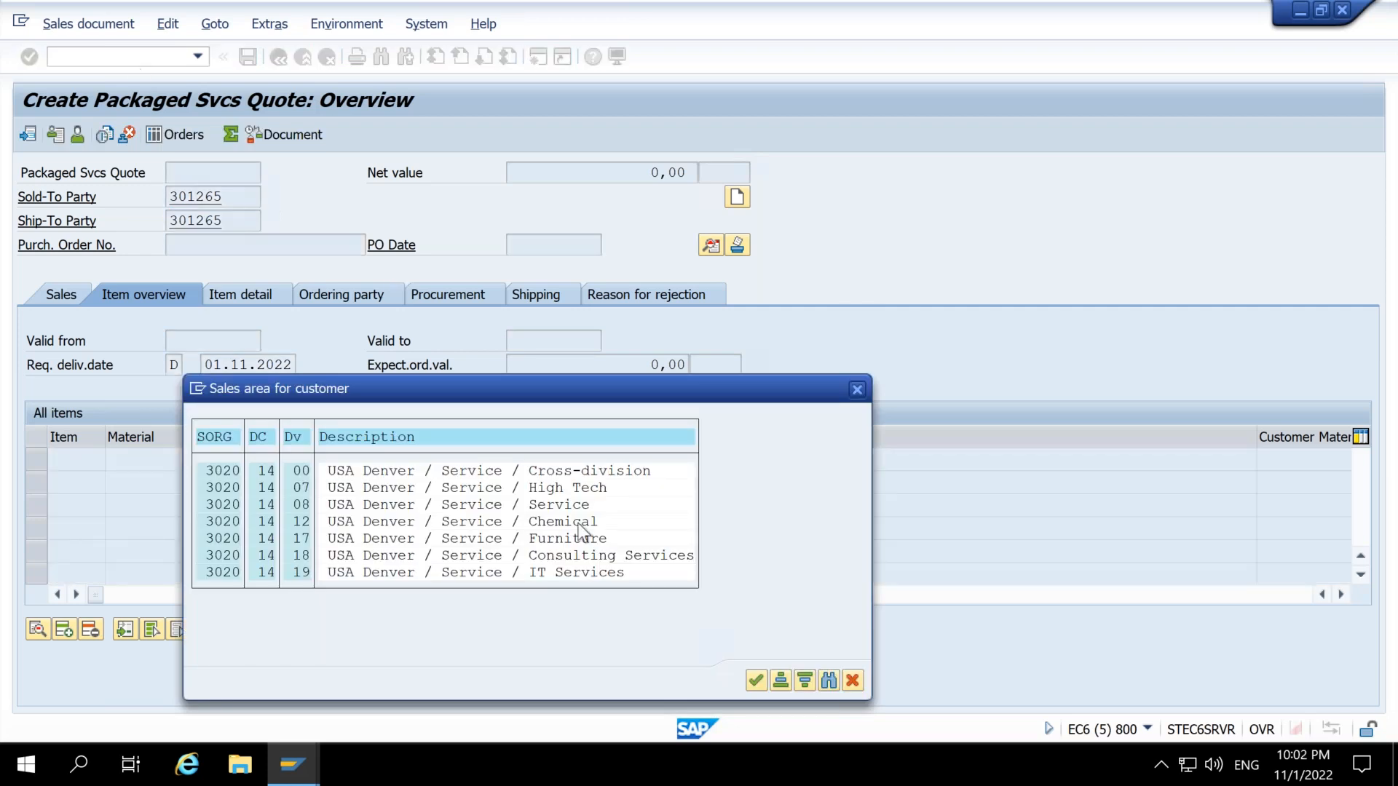
{"action": "double_click", "coordinate": [216, 477]}
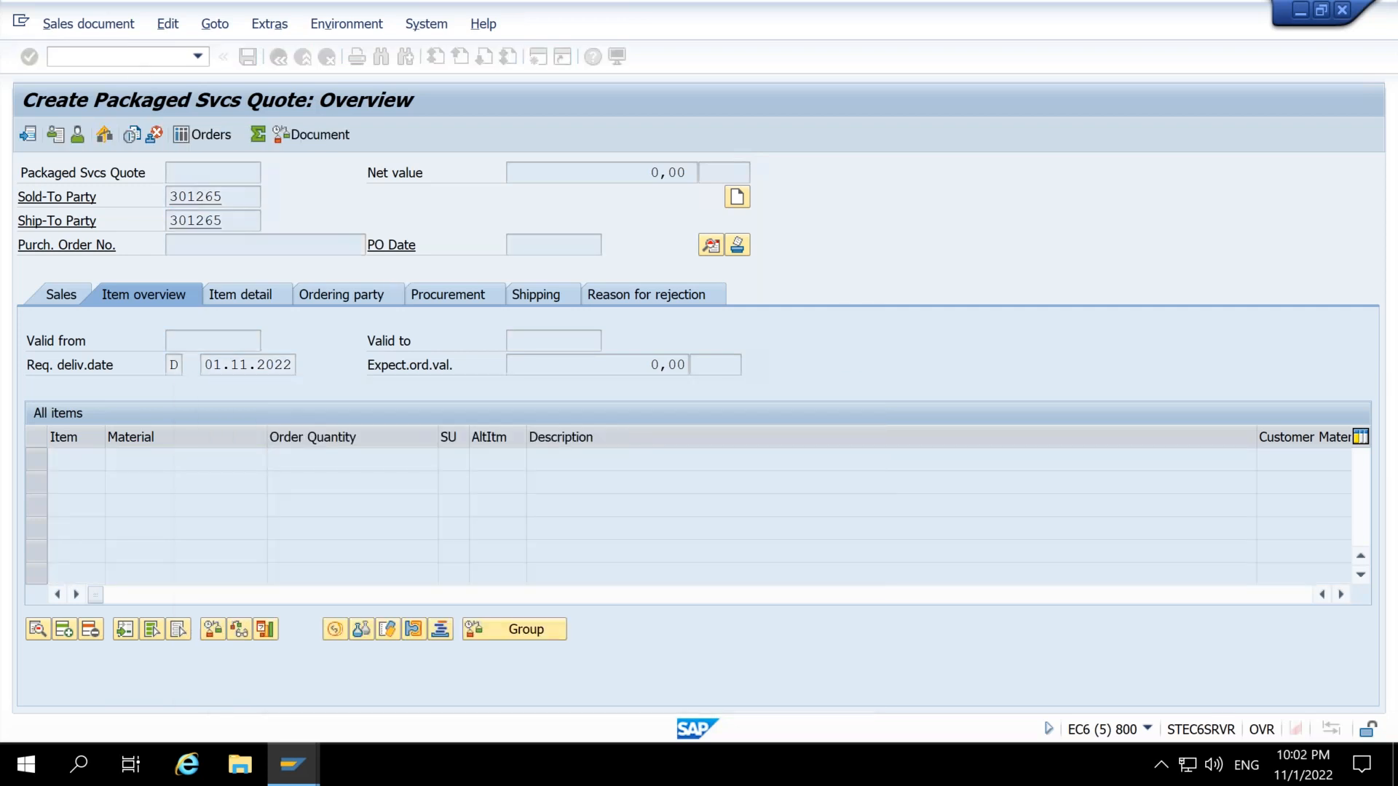
Step: Enter material S-4001 in the first item of the quotation and copy the material number
{"action": "left_click", "coordinate": [149, 460]}
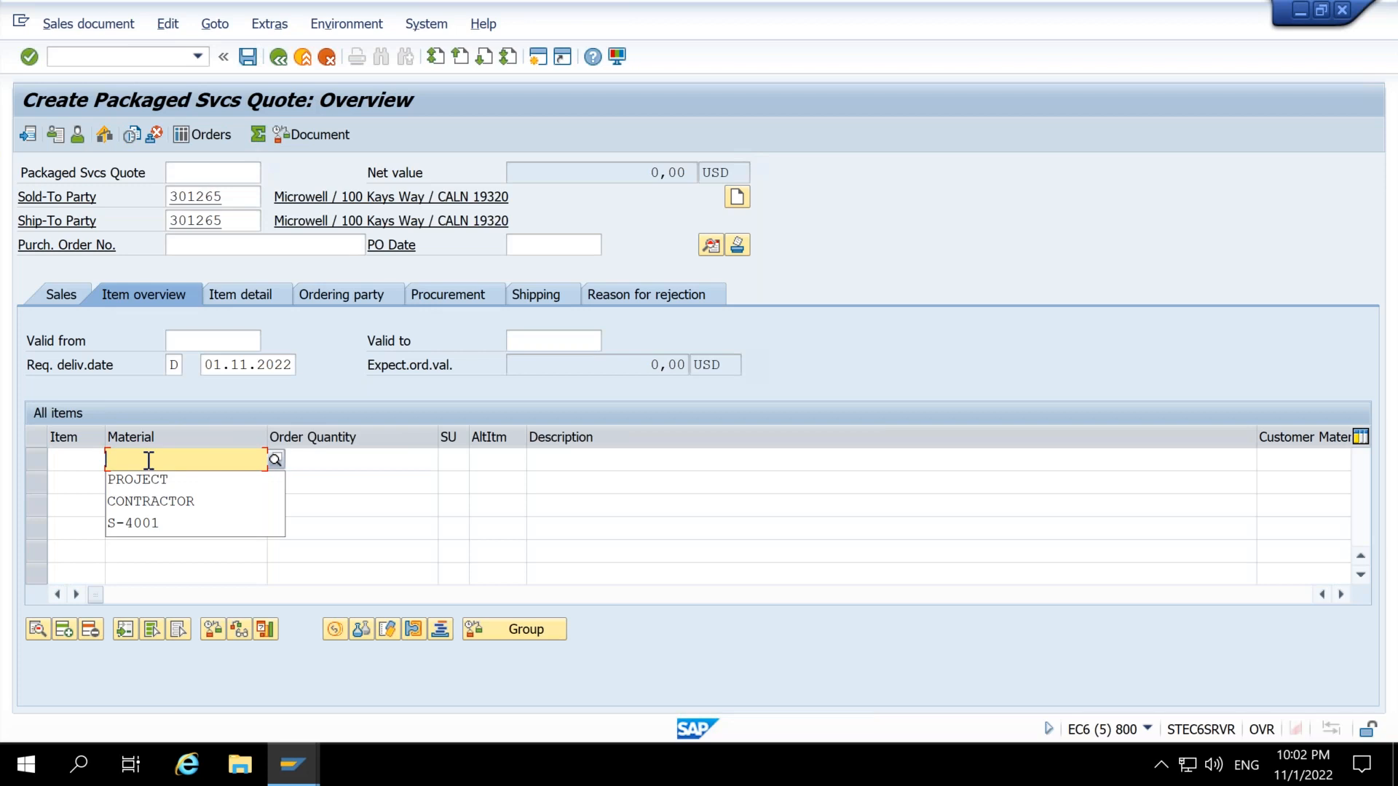
{"action": "key", "text": "Down"}
{"action": "key", "text": "Down"}
{"action": "key", "text": "Down"}
{"action": "key", "text": "Return"}
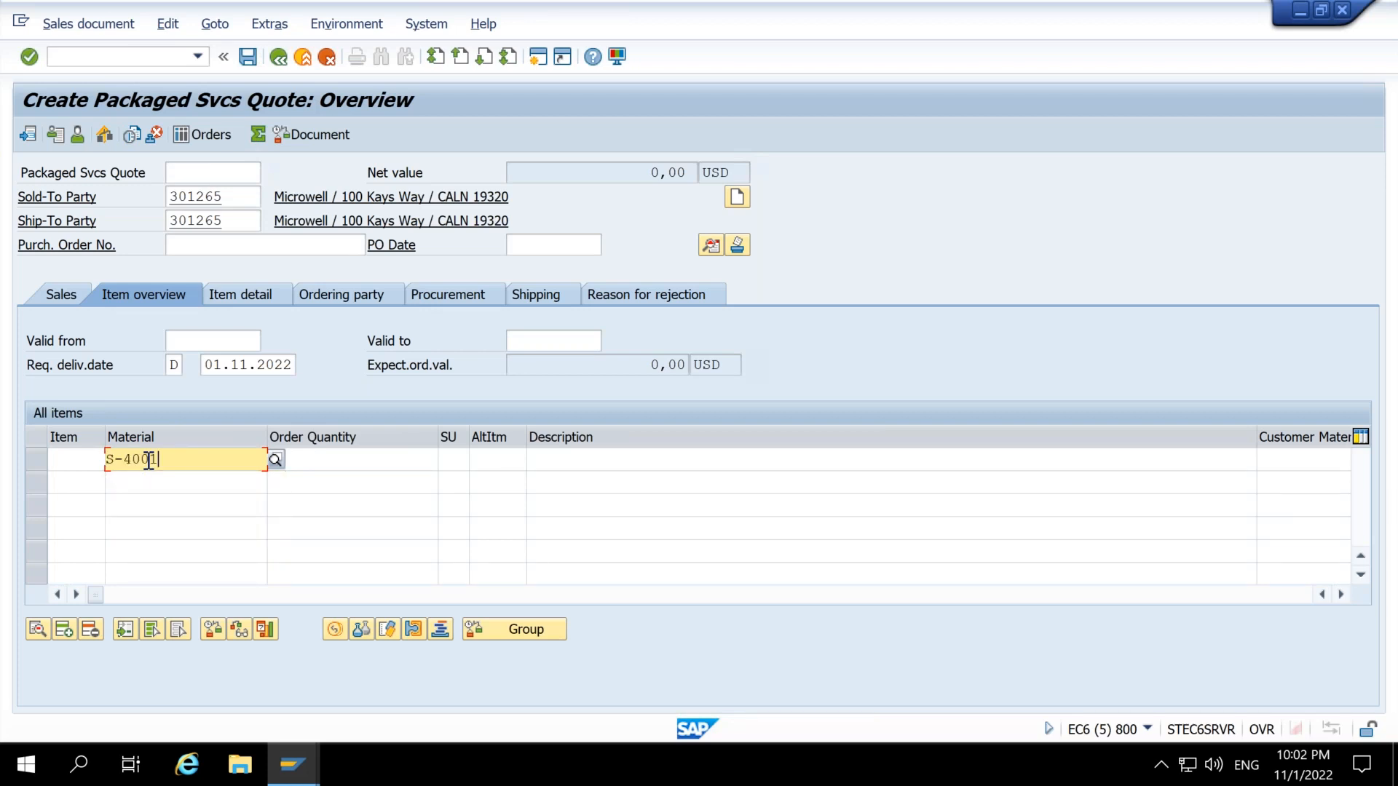
{"action": "left_click_drag", "start_coordinate": [165, 461], "coordinate": [105, 463]}
{"action": "key", "text": "ctrl+c"}
Step: Return to the material allocation session and check which standard network is assigned to material S-4001
{"action": "mouse_move", "coordinate": [292, 764]}
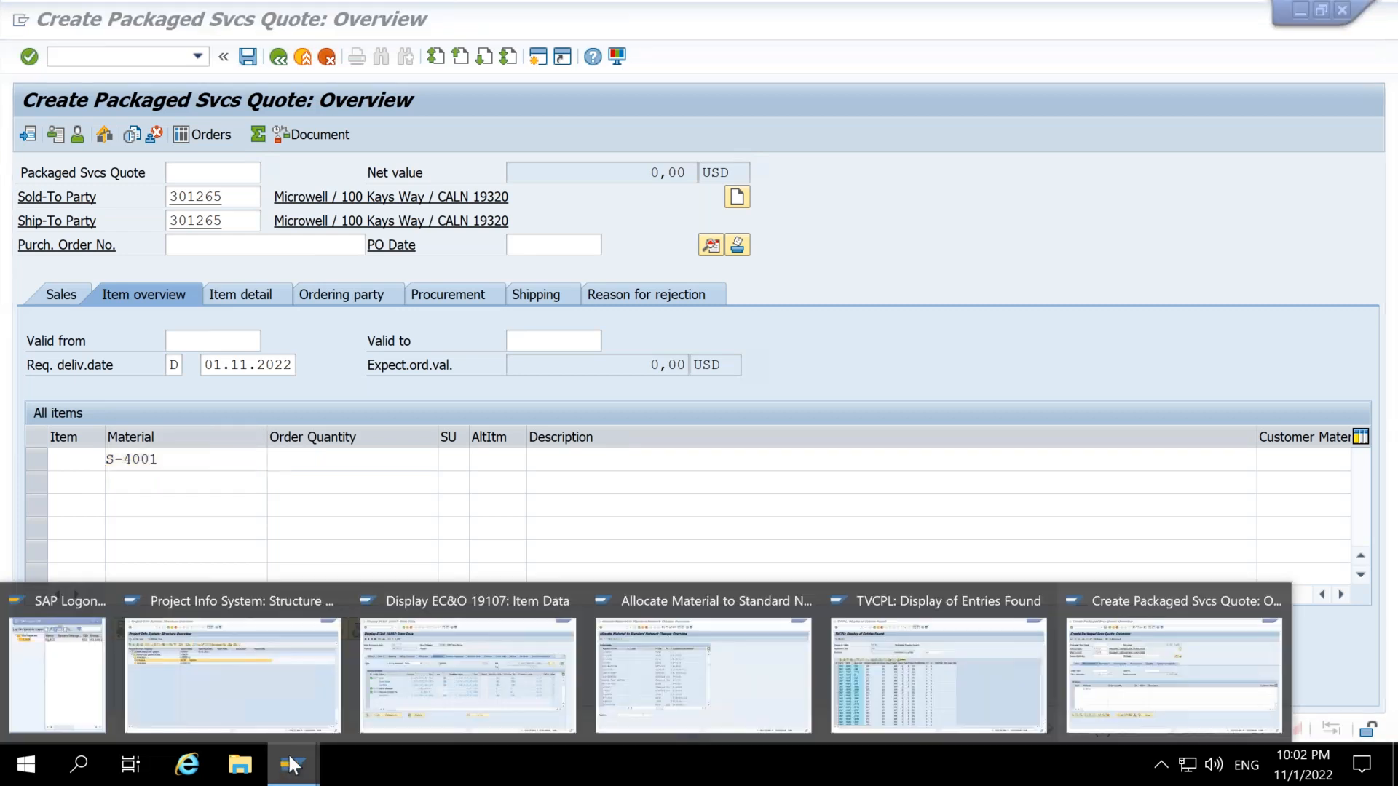
{"action": "left_click", "coordinate": [693, 684]}
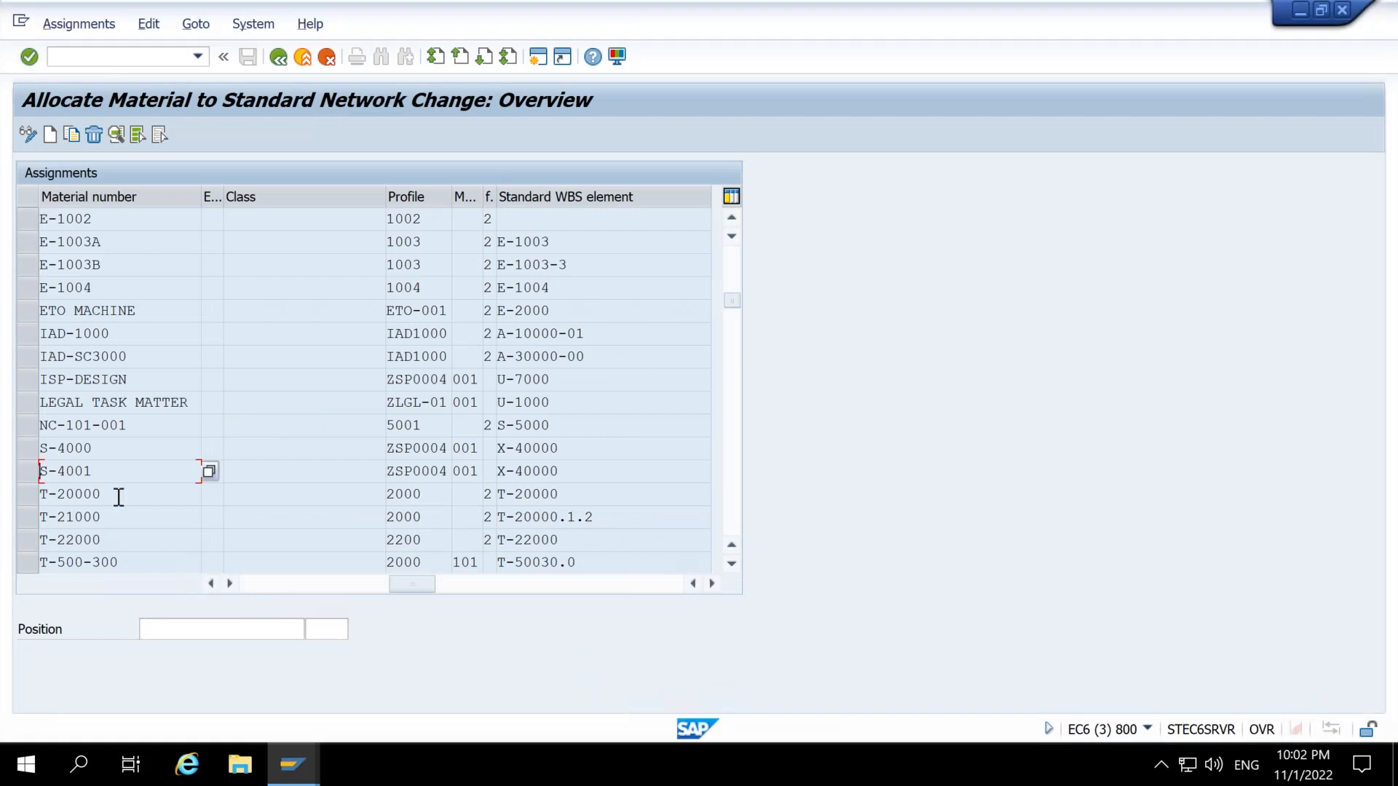
{"action": "double_click", "coordinate": [49, 476]}
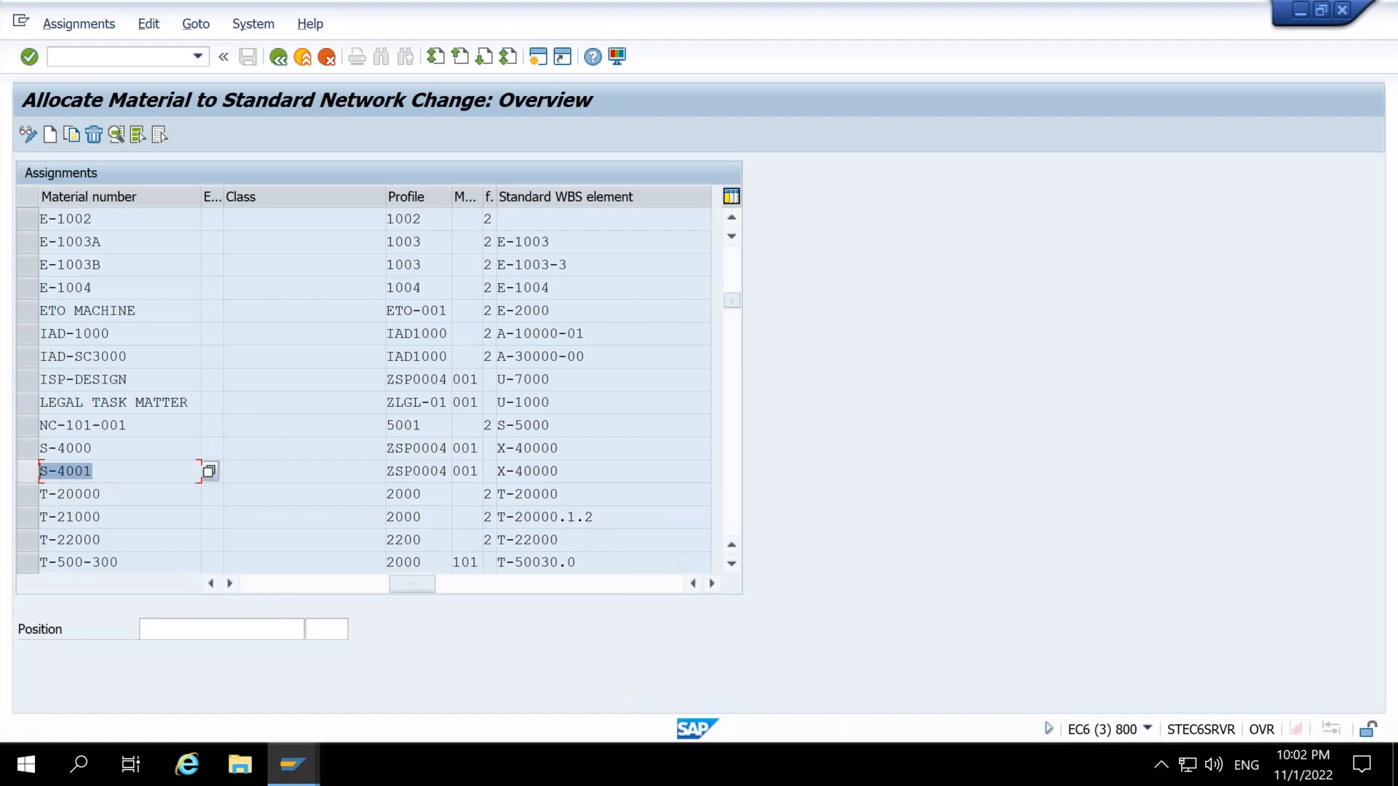
{"action": "left_click", "coordinate": [274, 590]}
{"action": "left_click_drag", "start_coordinate": [295, 472], "coordinate": [235, 475]}
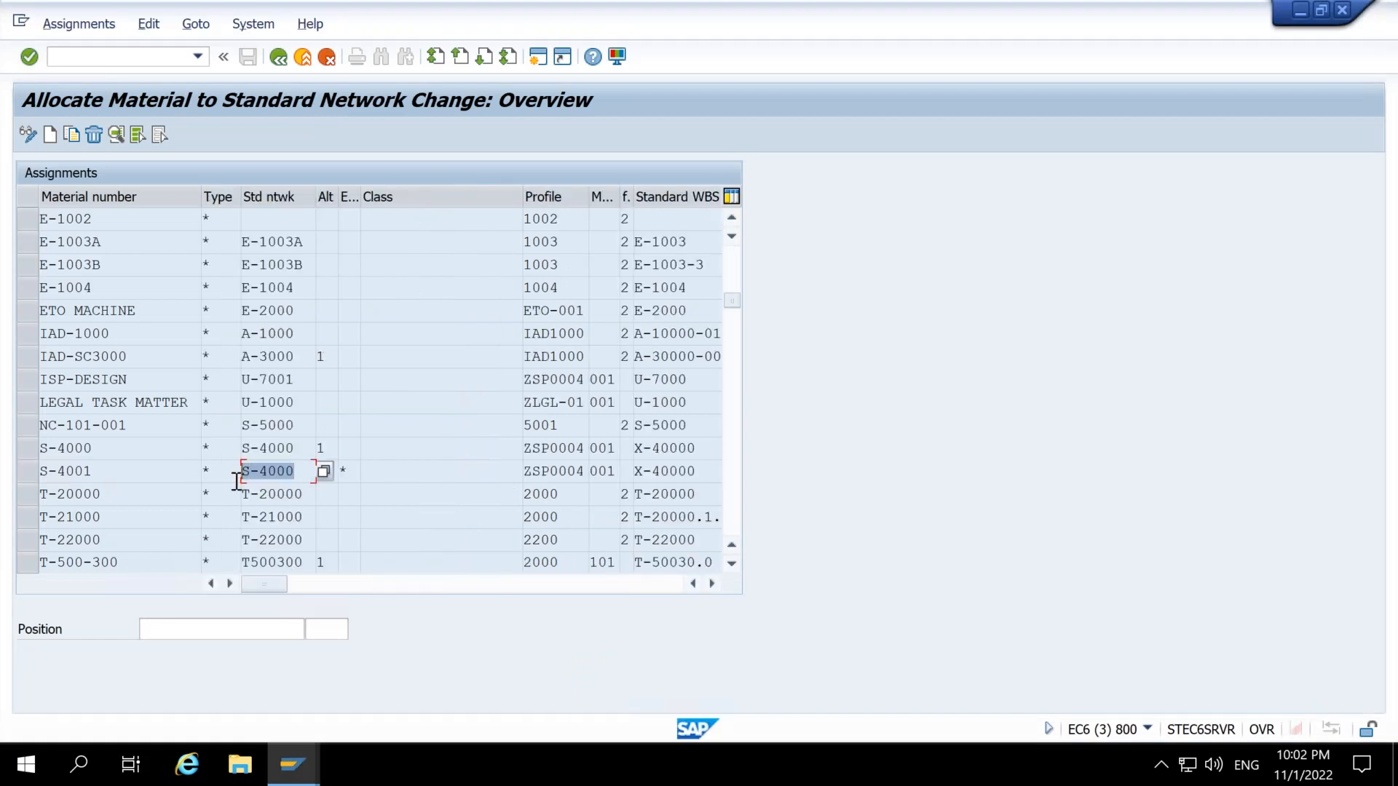
Step: Check which standard network and standard WBS are assigned to material S-4001 in the allocation overview
{"action": "left_click_drag", "start_coordinate": [699, 471], "coordinate": [632, 472]}
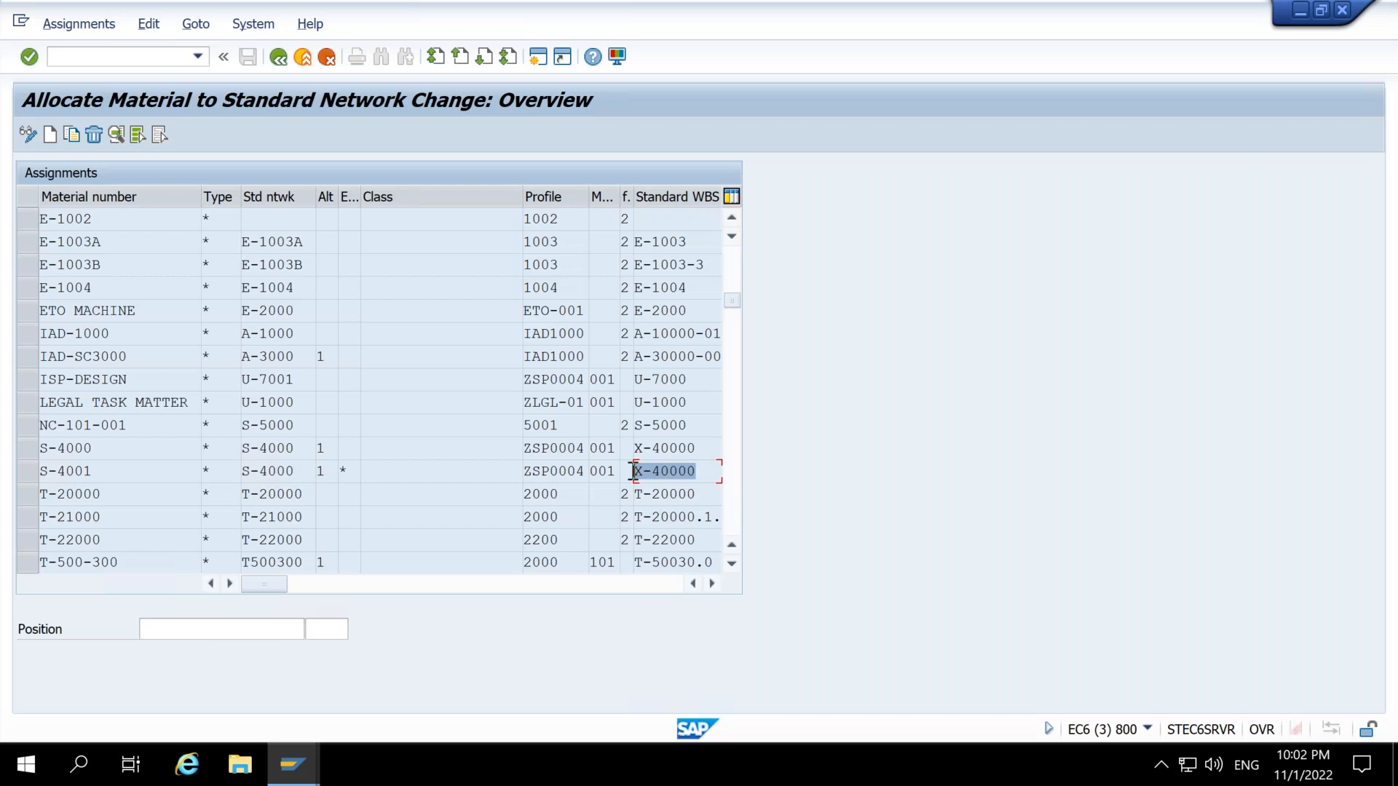
{"action": "left_click_drag", "start_coordinate": [93, 471], "coordinate": [43, 472]}
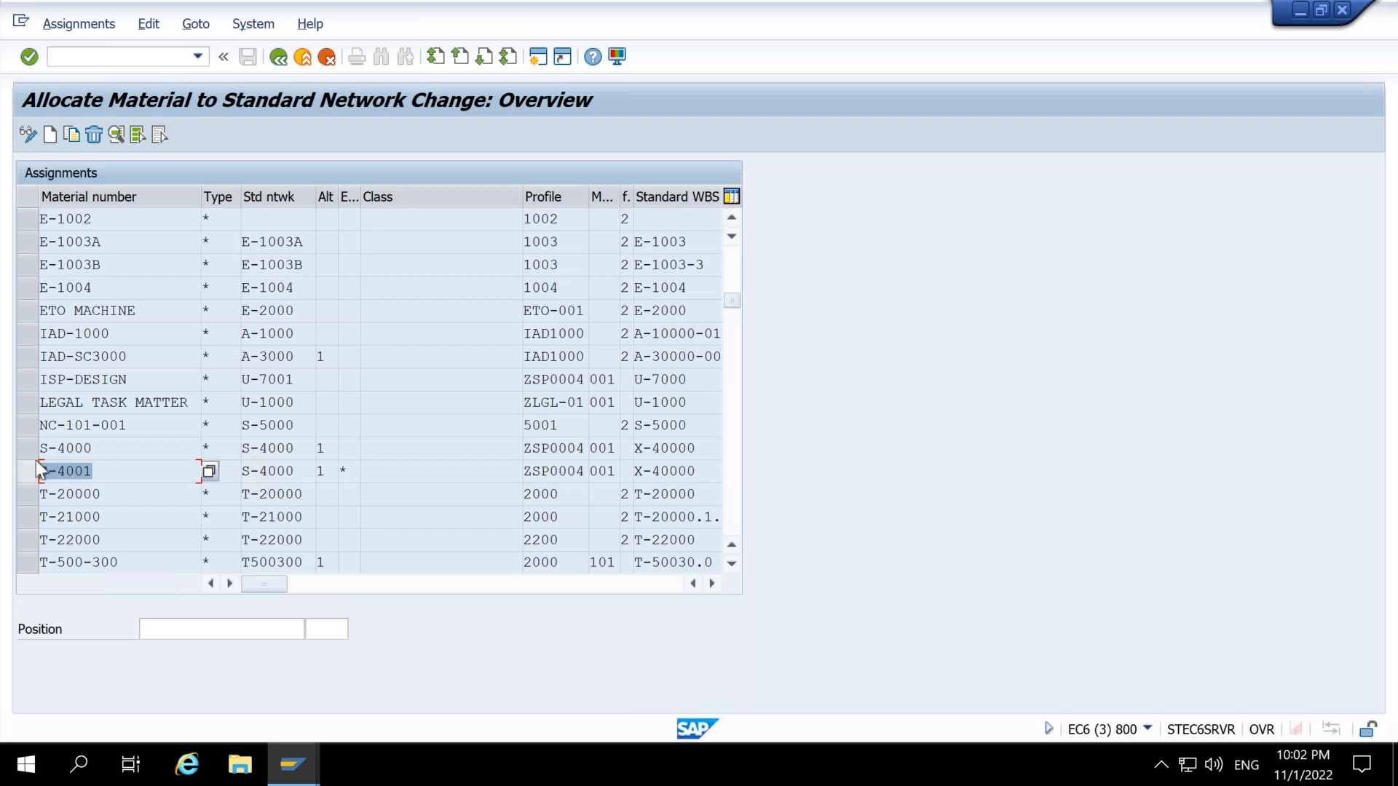
{"action": "left_click", "coordinate": [131, 469]}
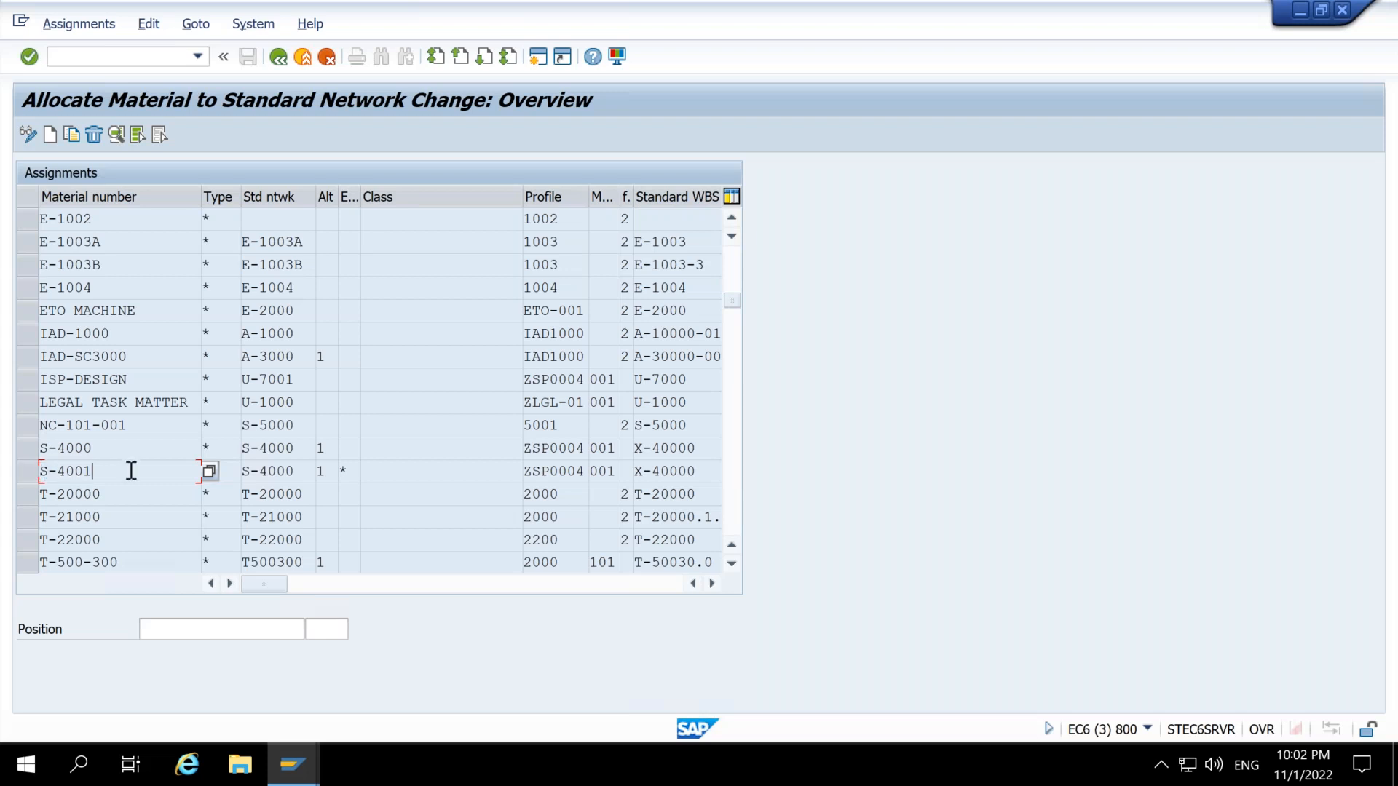
{"action": "double_click", "coordinate": [265, 476]}
{"action": "left_click", "coordinate": [691, 470]}
{"action": "left_click_drag", "start_coordinate": [692, 469], "coordinate": [630, 474]}
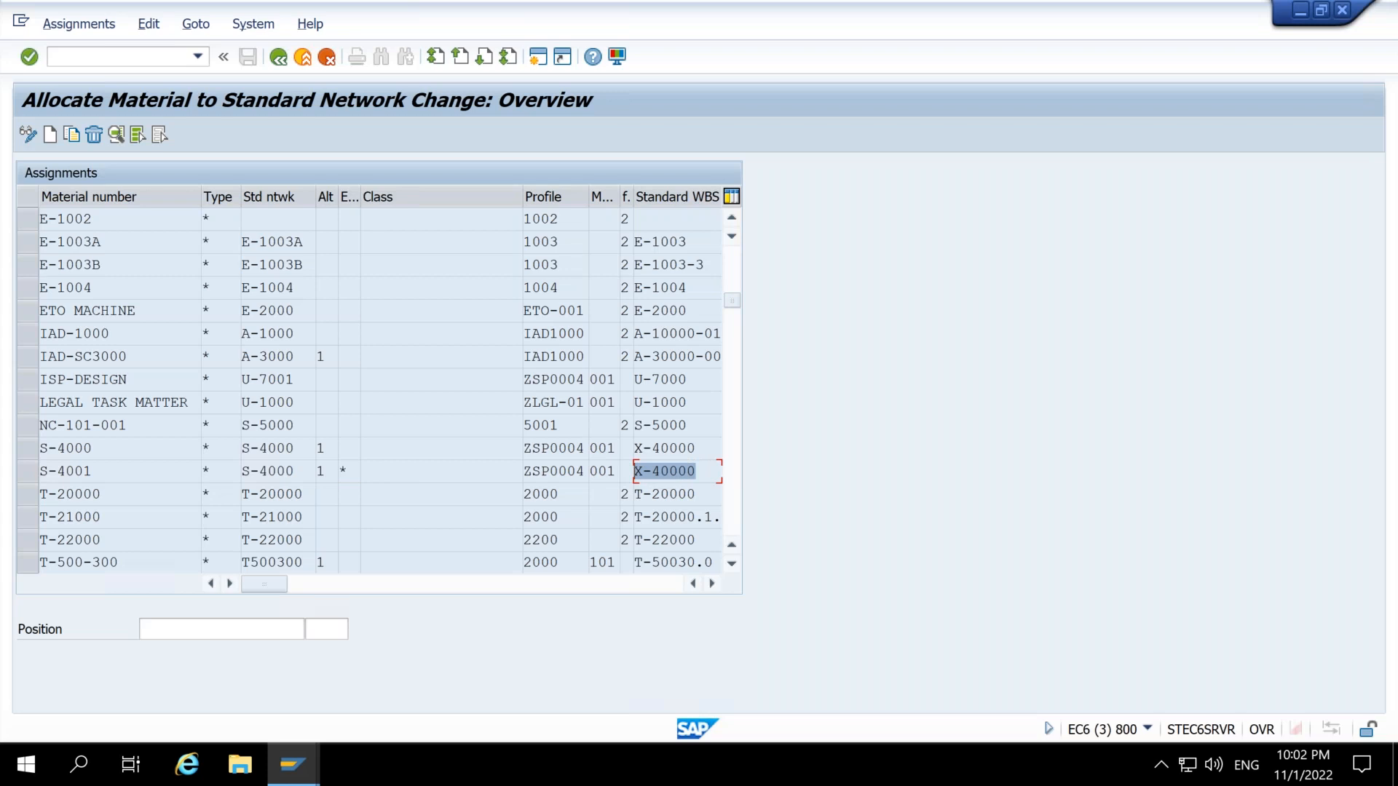
Step: Return to the quotation session and enter order quantity 1 for the S-4001 item to reach its configuration
{"action": "key", "text": "alt+Tab"}
{"action": "type", "text": "1"}
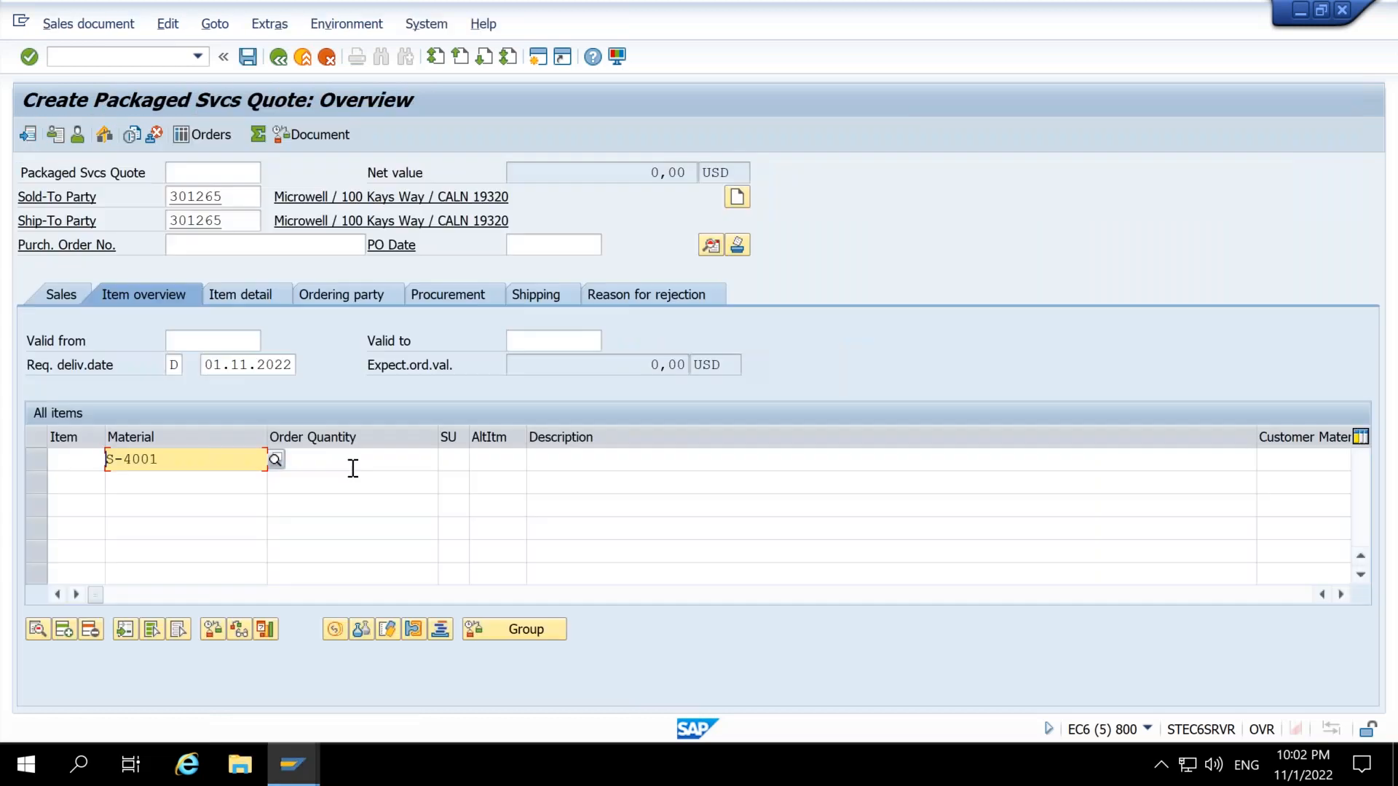
{"action": "key", "text": "Return"}
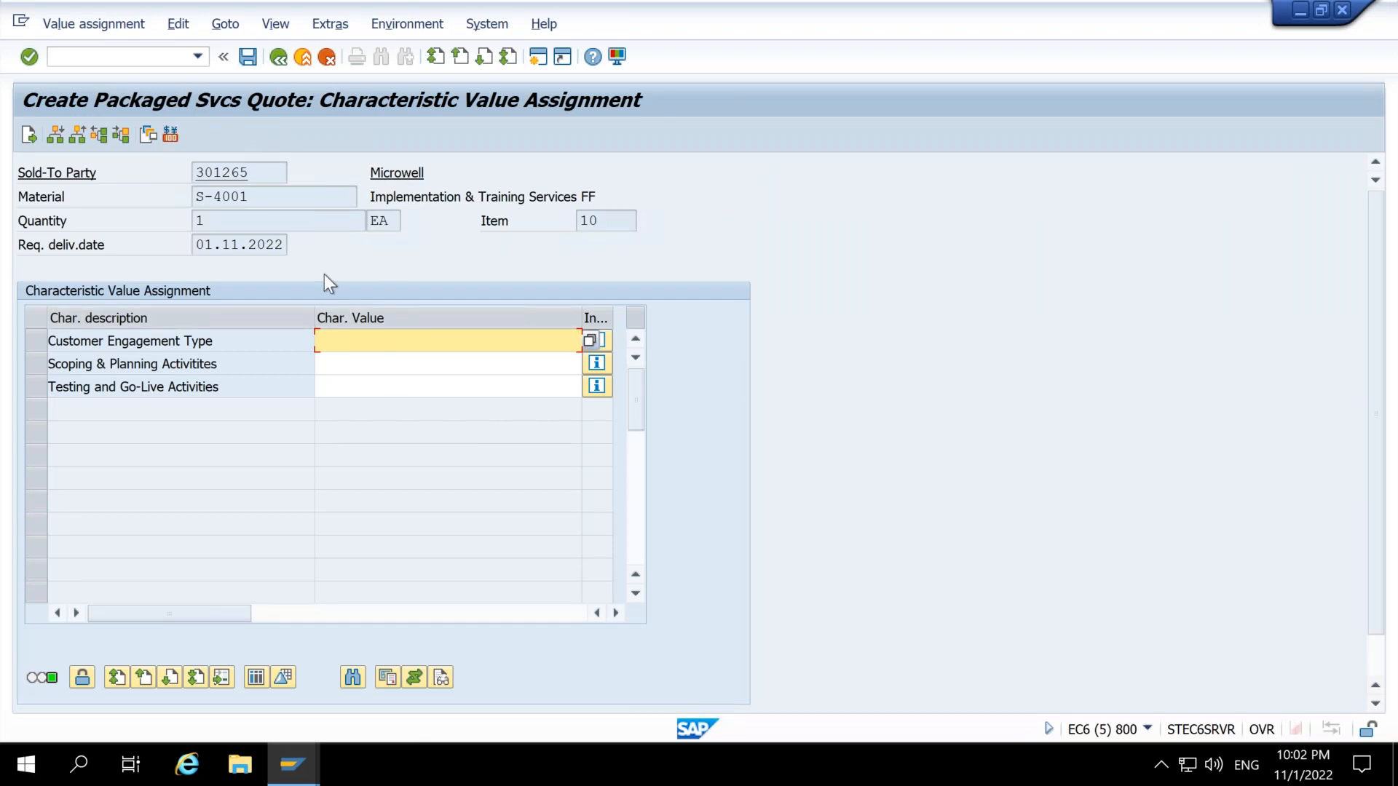
Step: Set Customer Engagement Type to Fixed Fee (FF) and Scoping & Planning Activities to Traditional Blueprint
{"action": "left_click", "coordinate": [589, 341]}
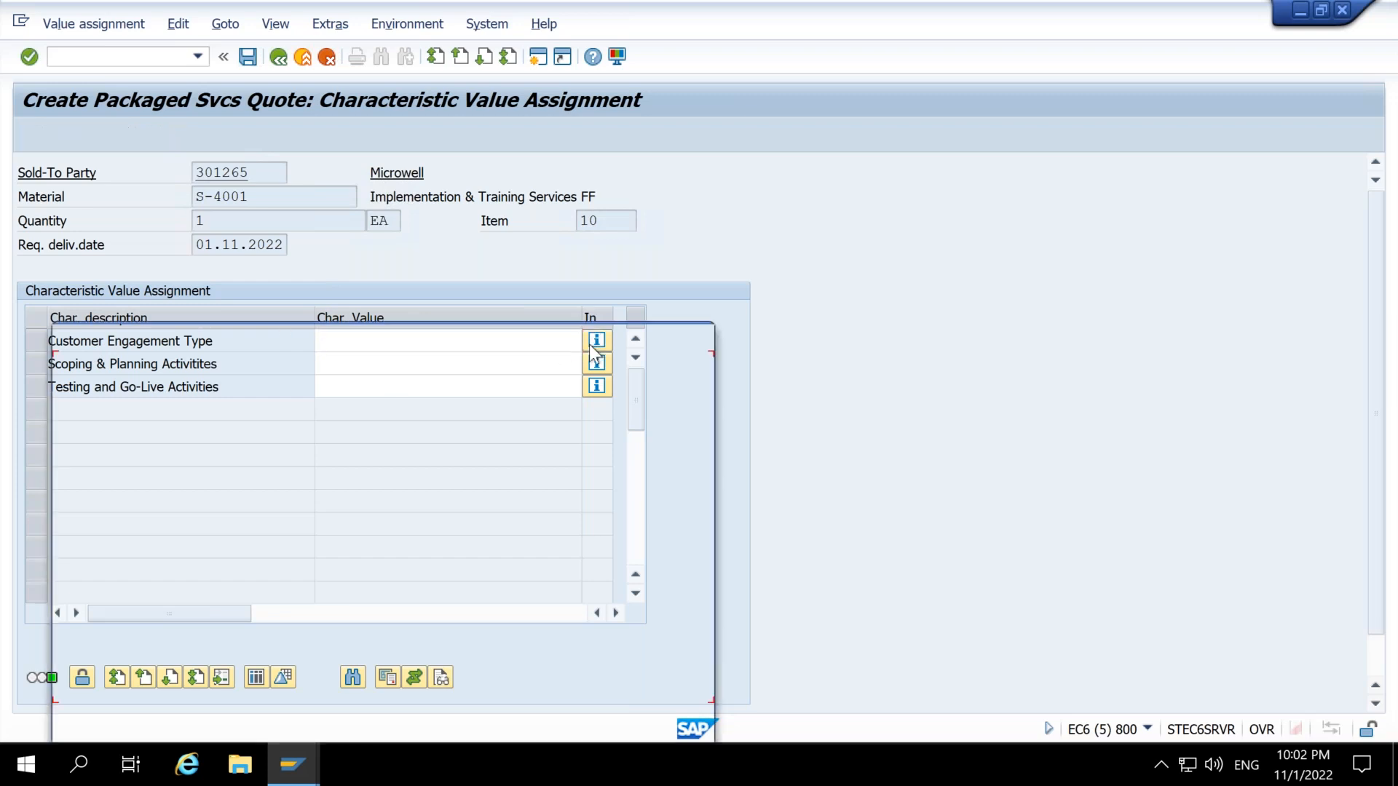
{"action": "left_click_drag", "start_coordinate": [216, 344], "coordinate": [635, 155]}
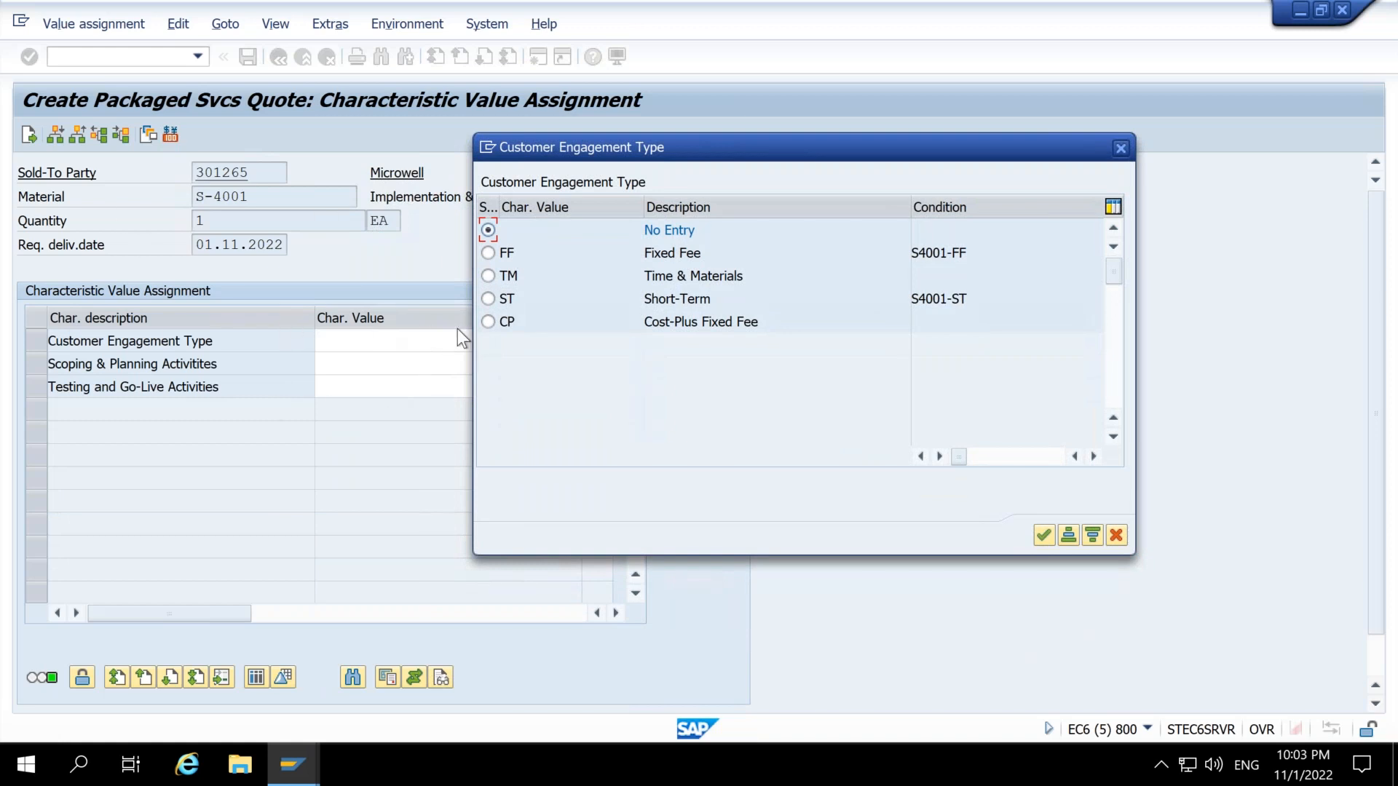
{"action": "left_click", "coordinate": [488, 254]}
{"action": "left_click", "coordinate": [1043, 535]}
{"action": "left_click", "coordinate": [588, 362]}
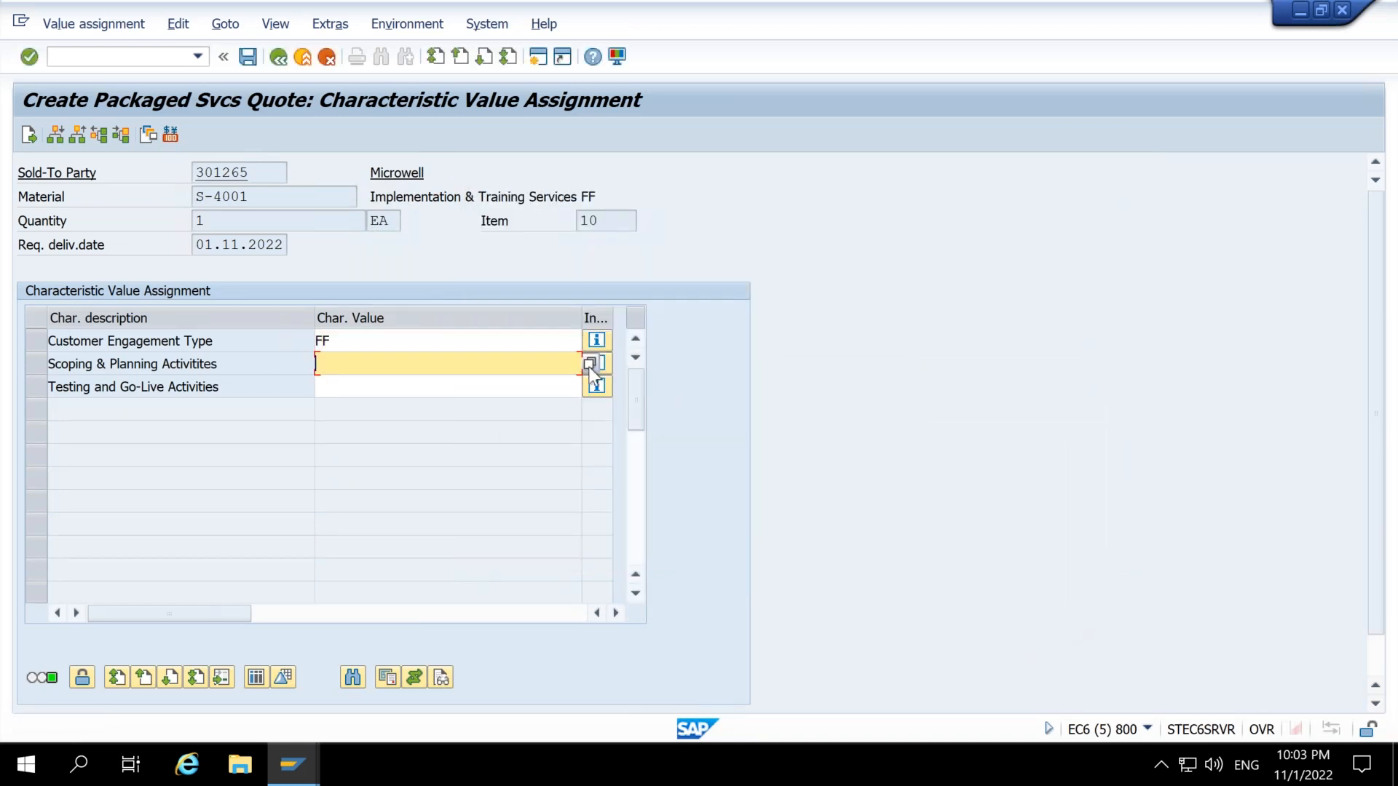
{"action": "left_click", "coordinate": [67, 443]}
{"action": "left_click", "coordinate": [623, 724]}
Step: Set Testing and Go-Live Activities to Data Conversion Only and choose Financials, Procurement, Sales & Distribution and Customer Relationship Mgmt as Configuration Components
{"action": "left_click", "coordinate": [539, 391]}
{"action": "left_click", "coordinate": [590, 386]}
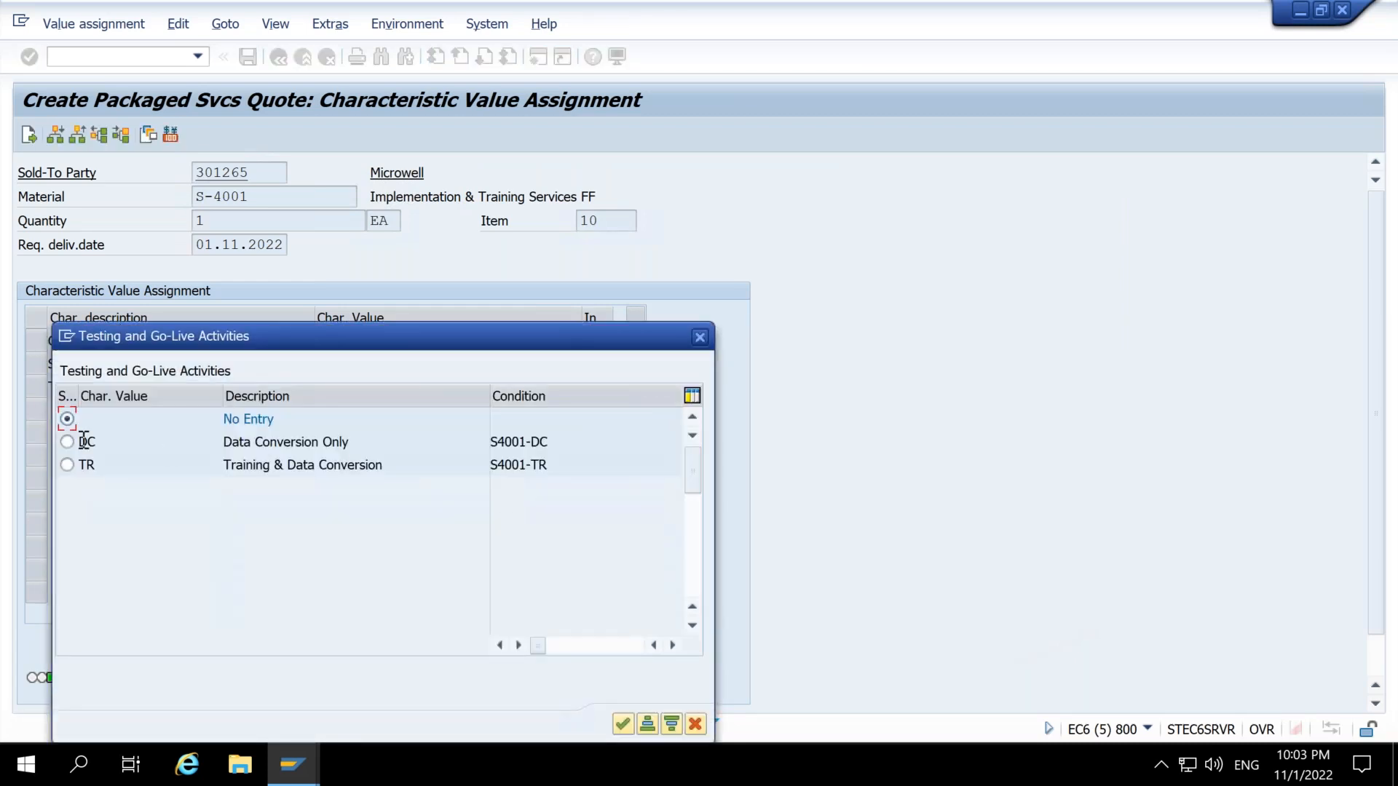
{"action": "left_click", "coordinate": [68, 442]}
{"action": "left_click", "coordinate": [624, 722]}
{"action": "key", "text": "Return"}
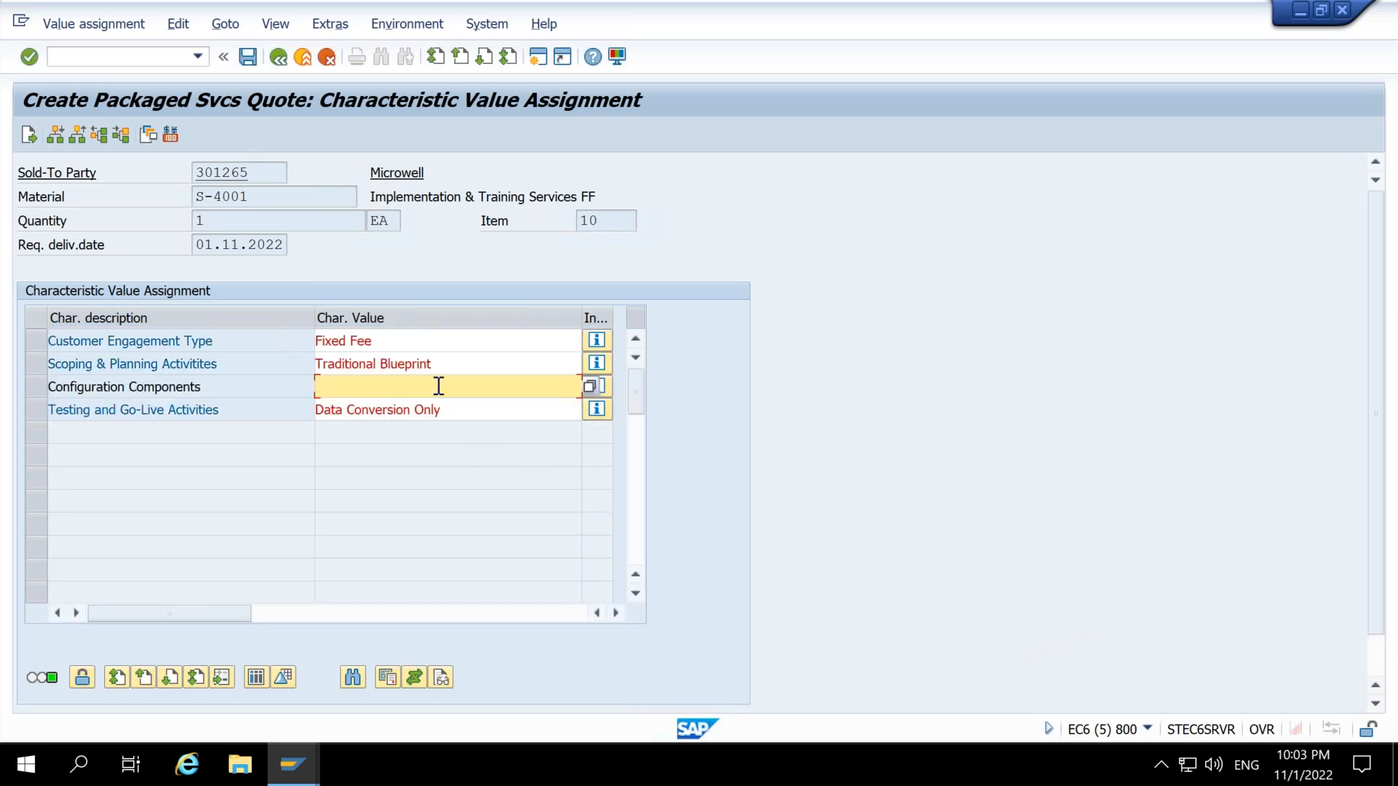
{"action": "left_click", "coordinate": [589, 386]}
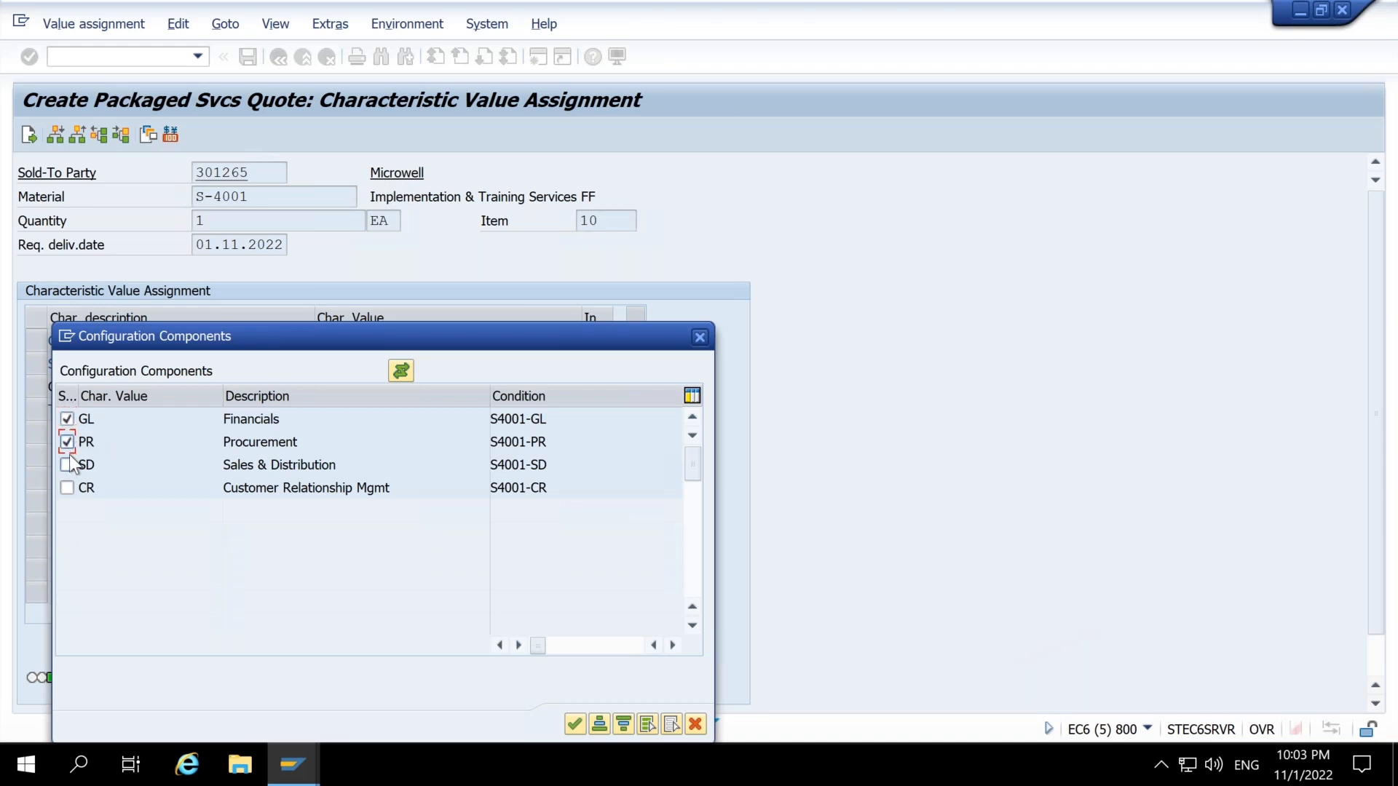
{"action": "left_click", "coordinate": [574, 722]}
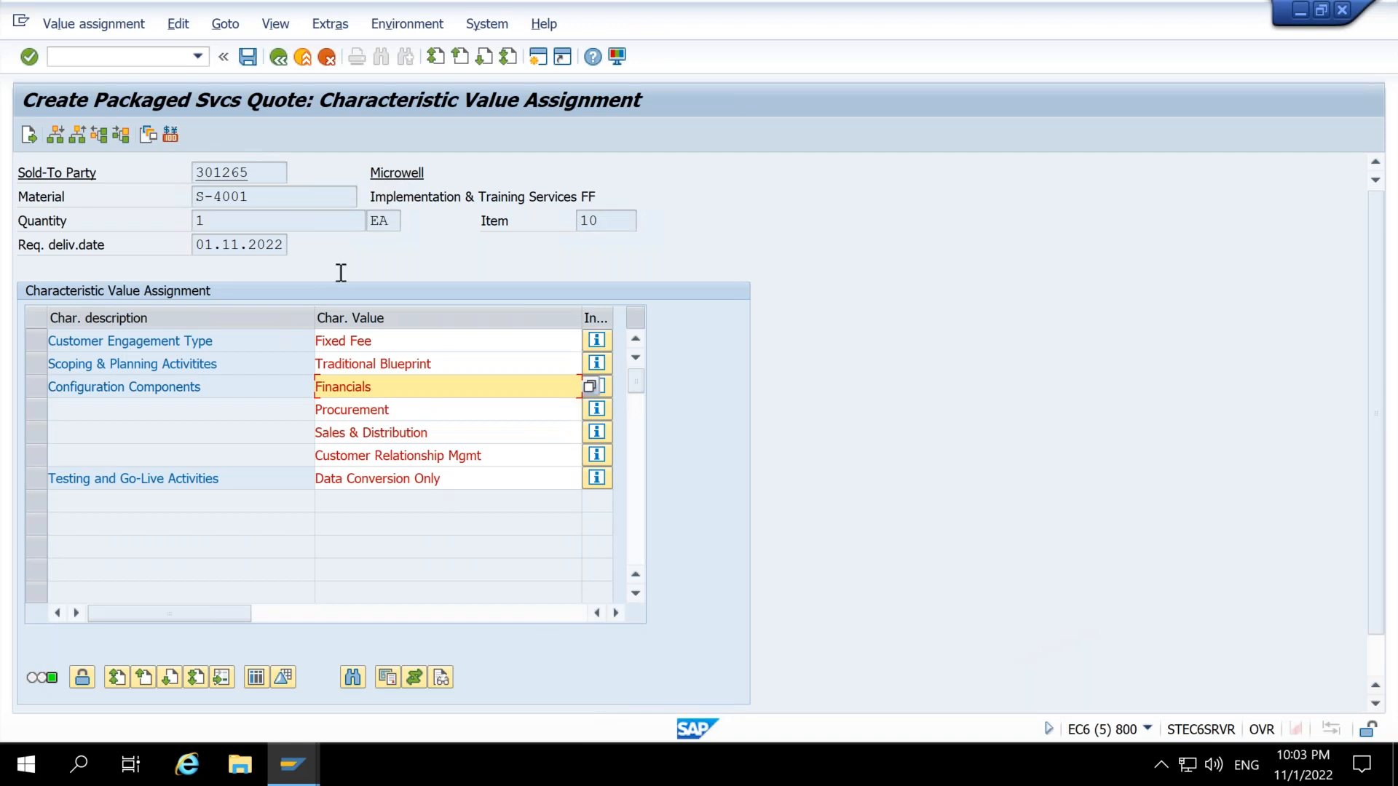
Step: Accept complete delivery on 25.04.2023 for the configured item and try to save the quotation
{"action": "left_click", "coordinate": [270, 59]}
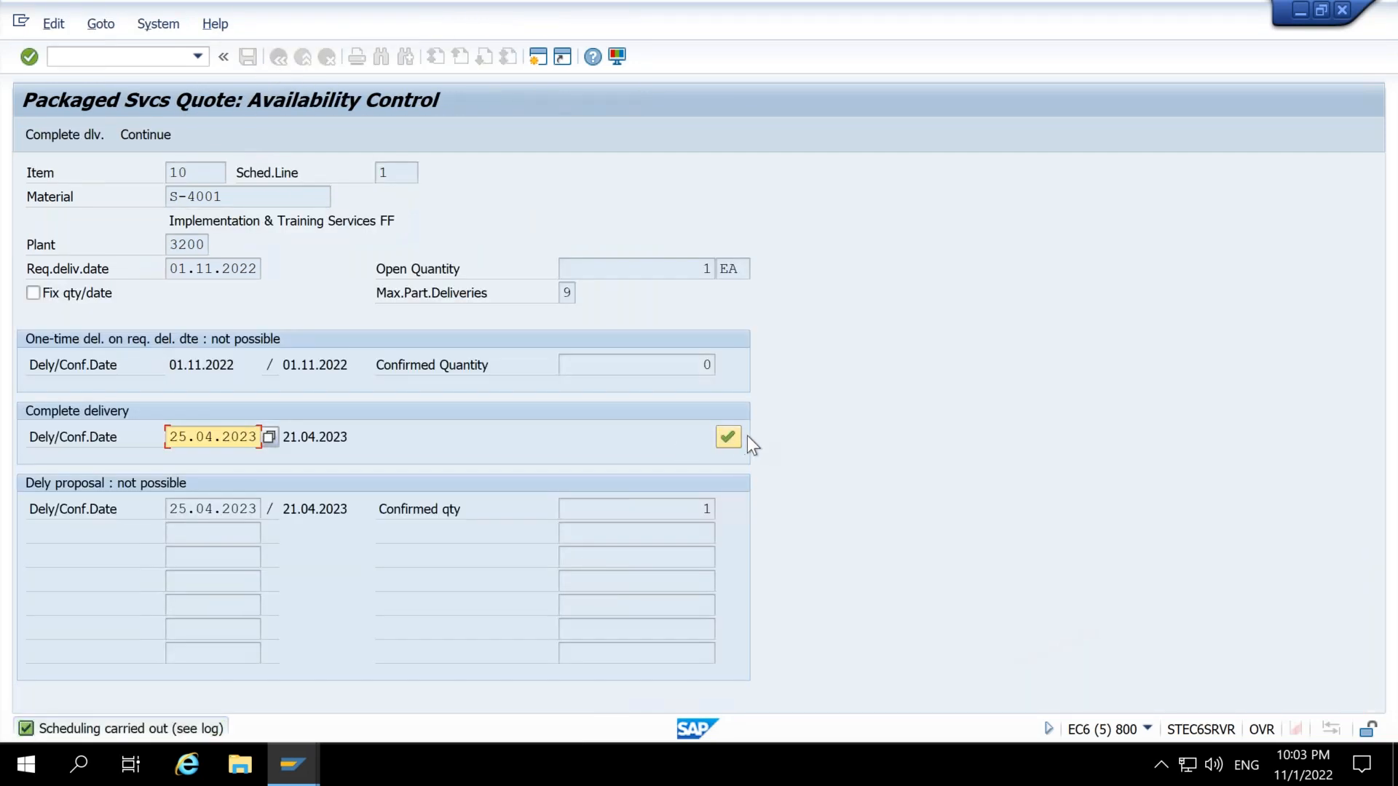
{"action": "left_click", "coordinate": [731, 436]}
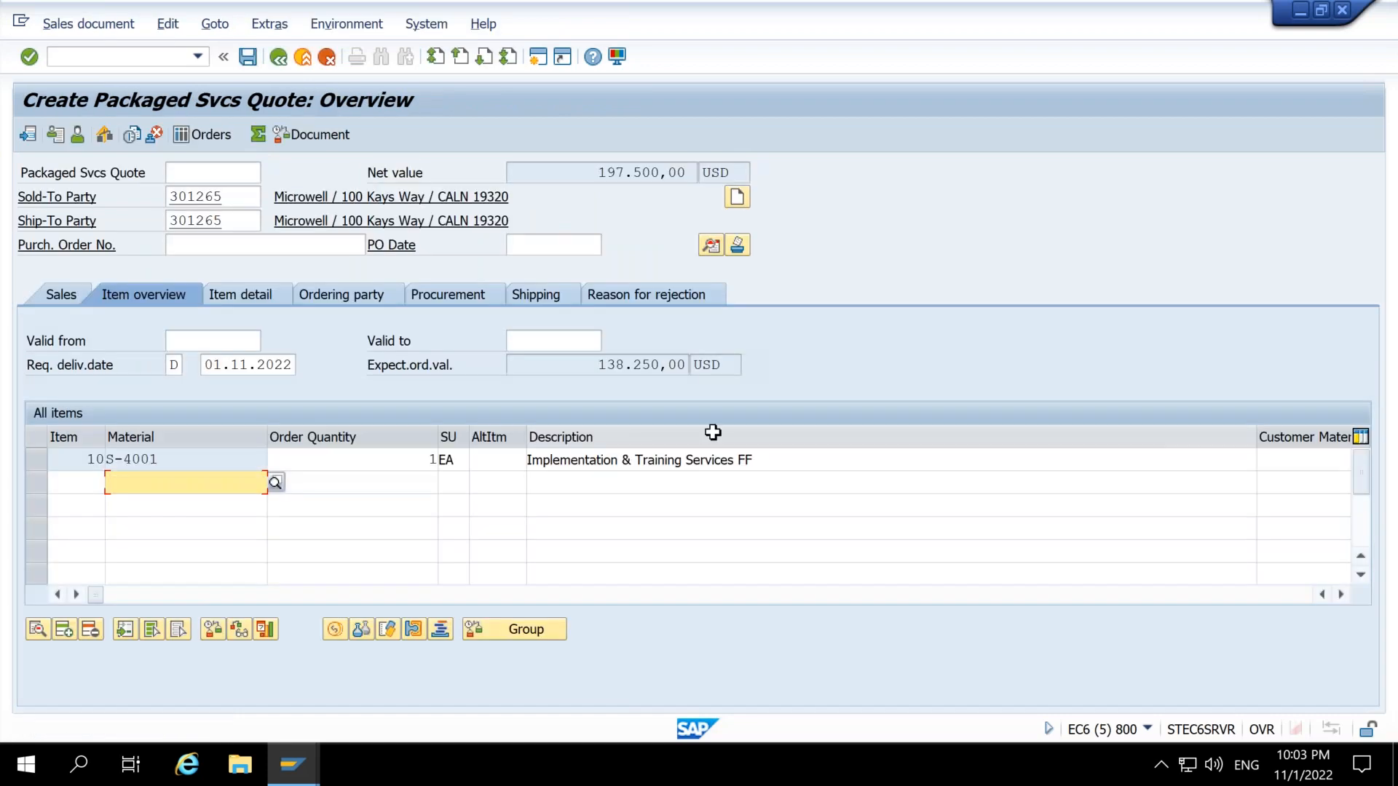
{"action": "left_click", "coordinate": [364, 462]}
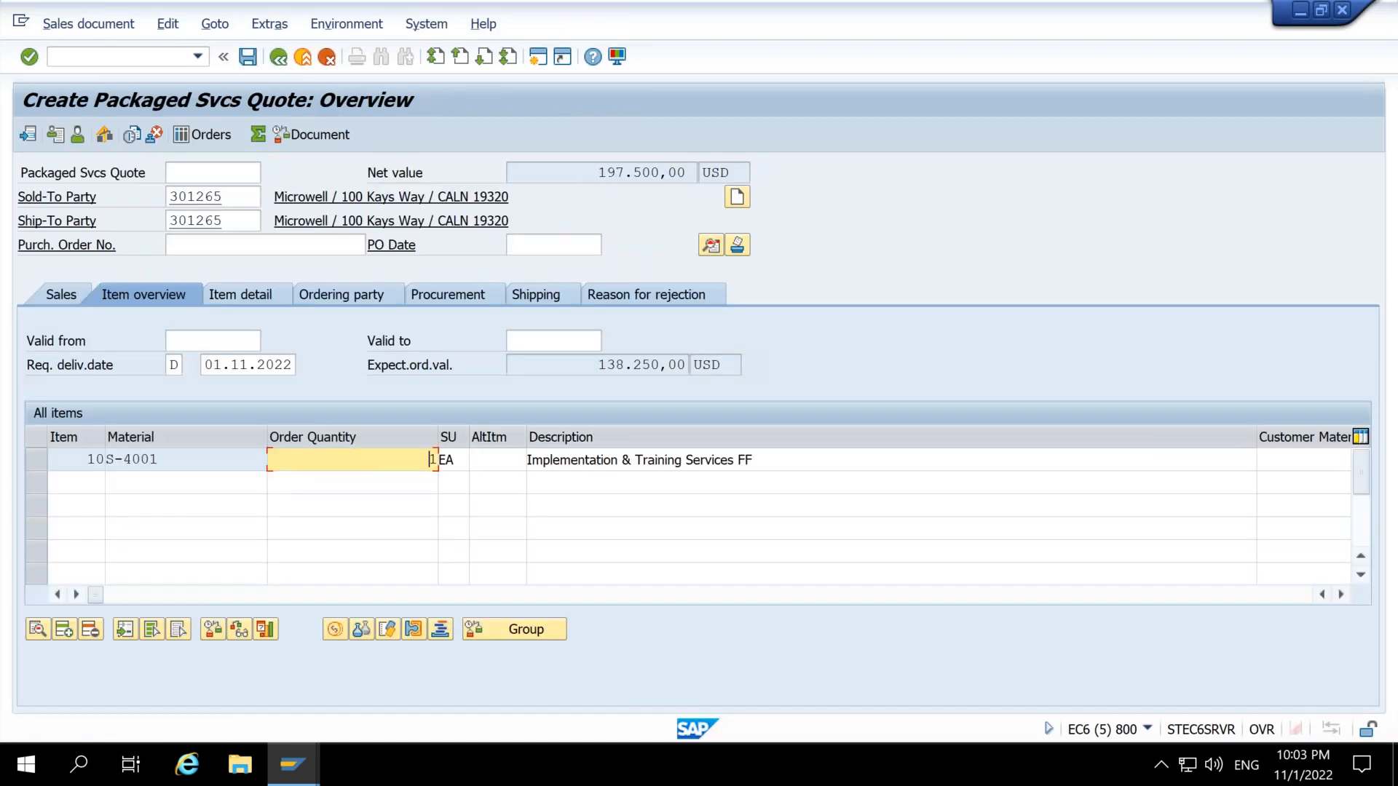
{"action": "left_click", "coordinate": [247, 57]}
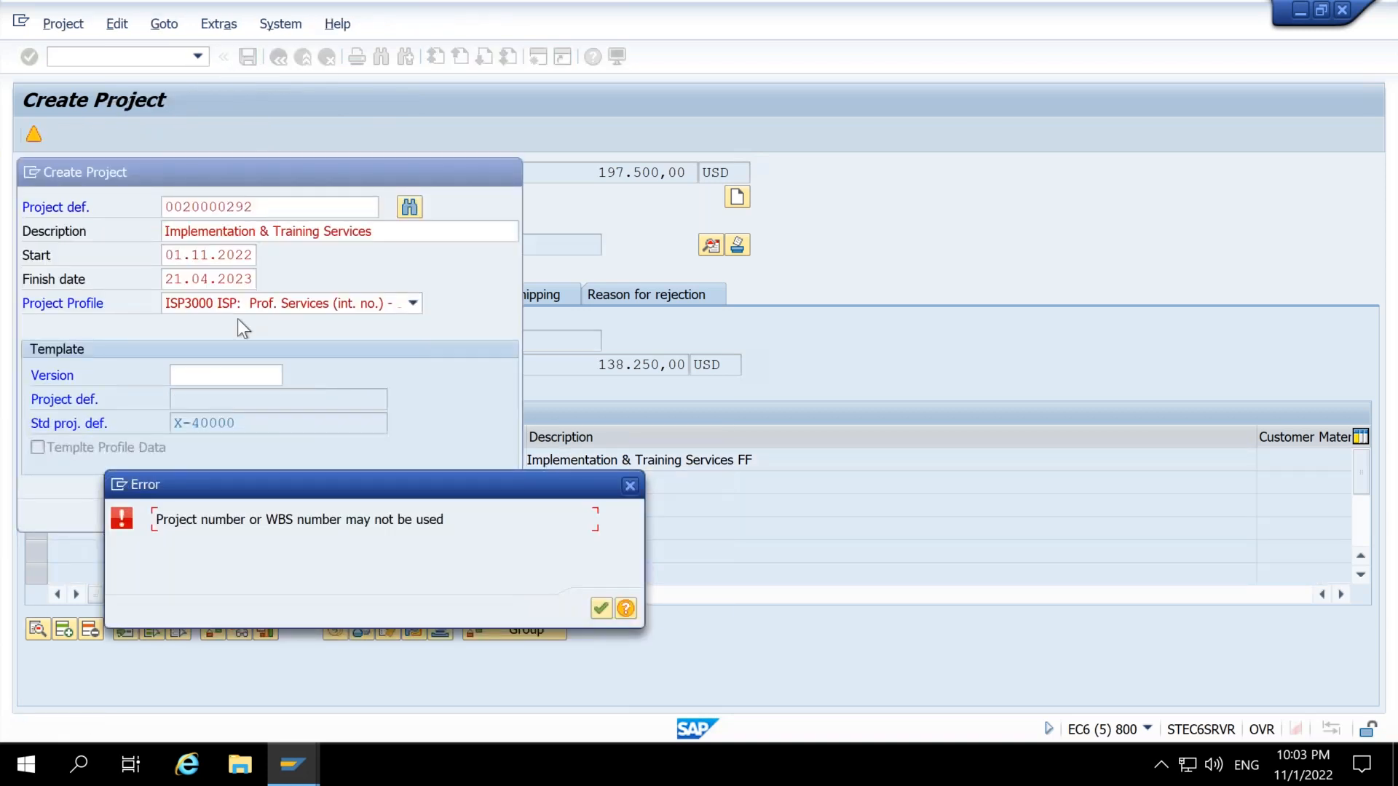
{"action": "left_click_drag", "start_coordinate": [248, 485], "coordinate": [668, 144]}
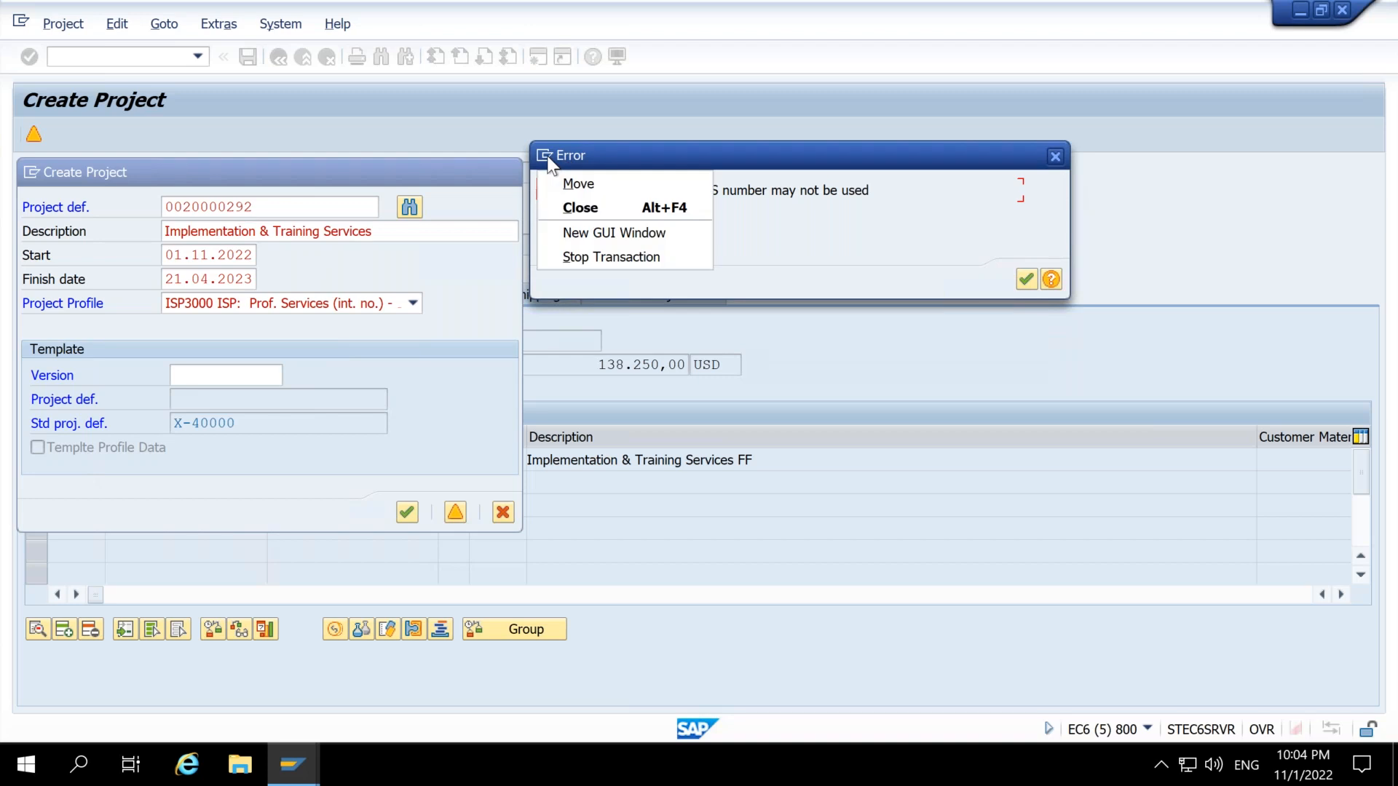
Step: Open a new SAP session and display the project number coding masks with transaction OPSJ
{"action": "left_click", "coordinate": [588, 234]}
{"action": "key", "text": "Return"}
{"action": "type", "text": "ops"}
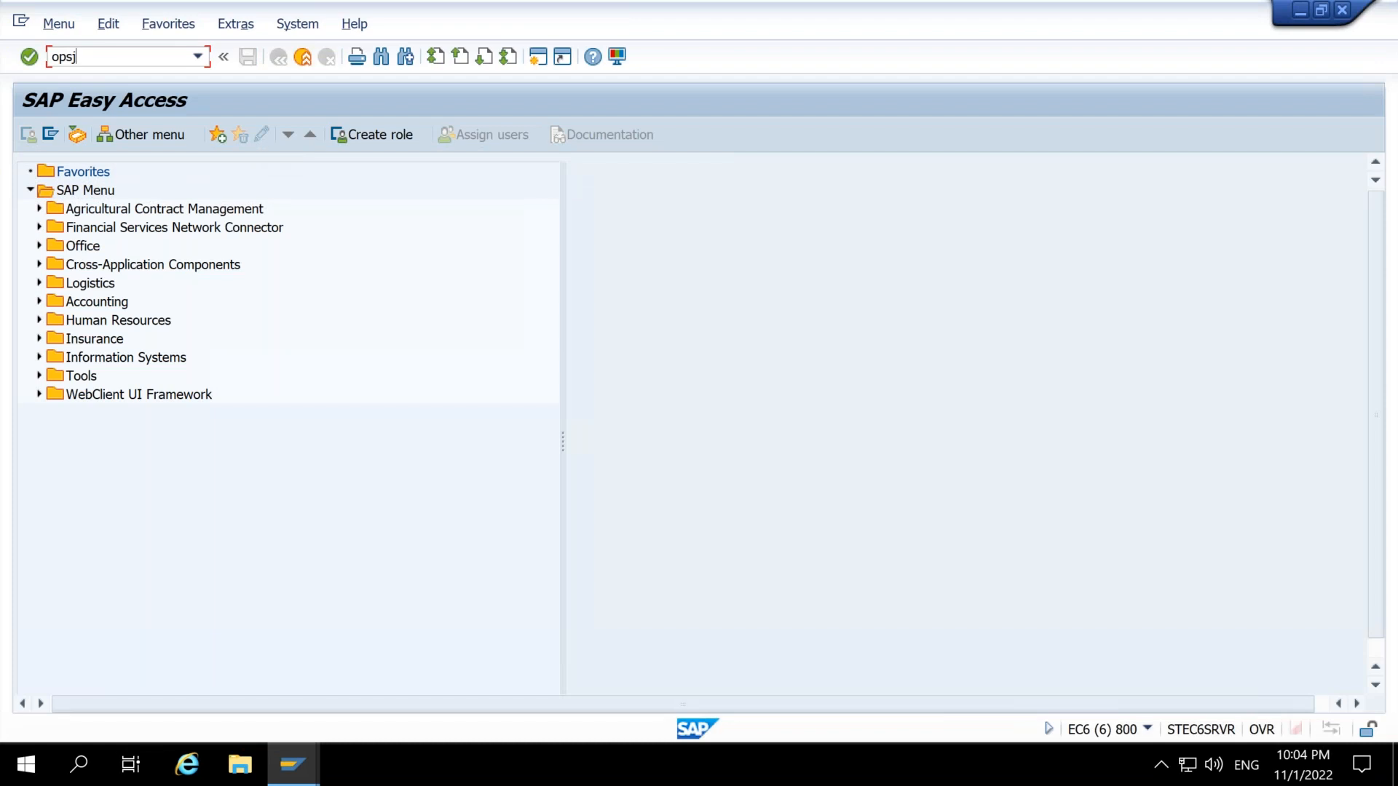
{"action": "type", "text": "j"}
{"action": "key", "text": "Return"}
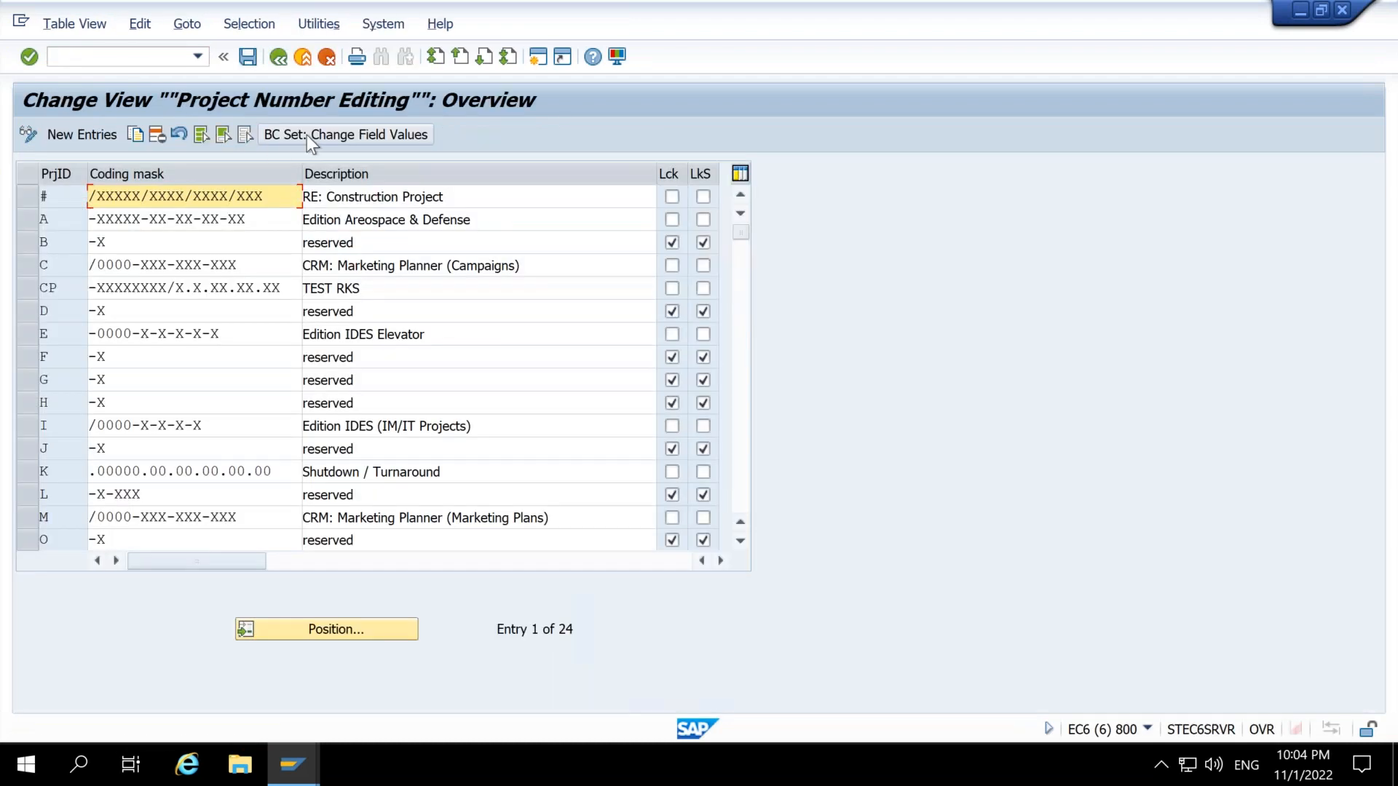
Step: In transaction OPSK, disable the Edit option for special characters in project numbers and save the change
{"action": "left_click", "coordinate": [84, 61]}
{"action": "type", "text": "/nopsk"}
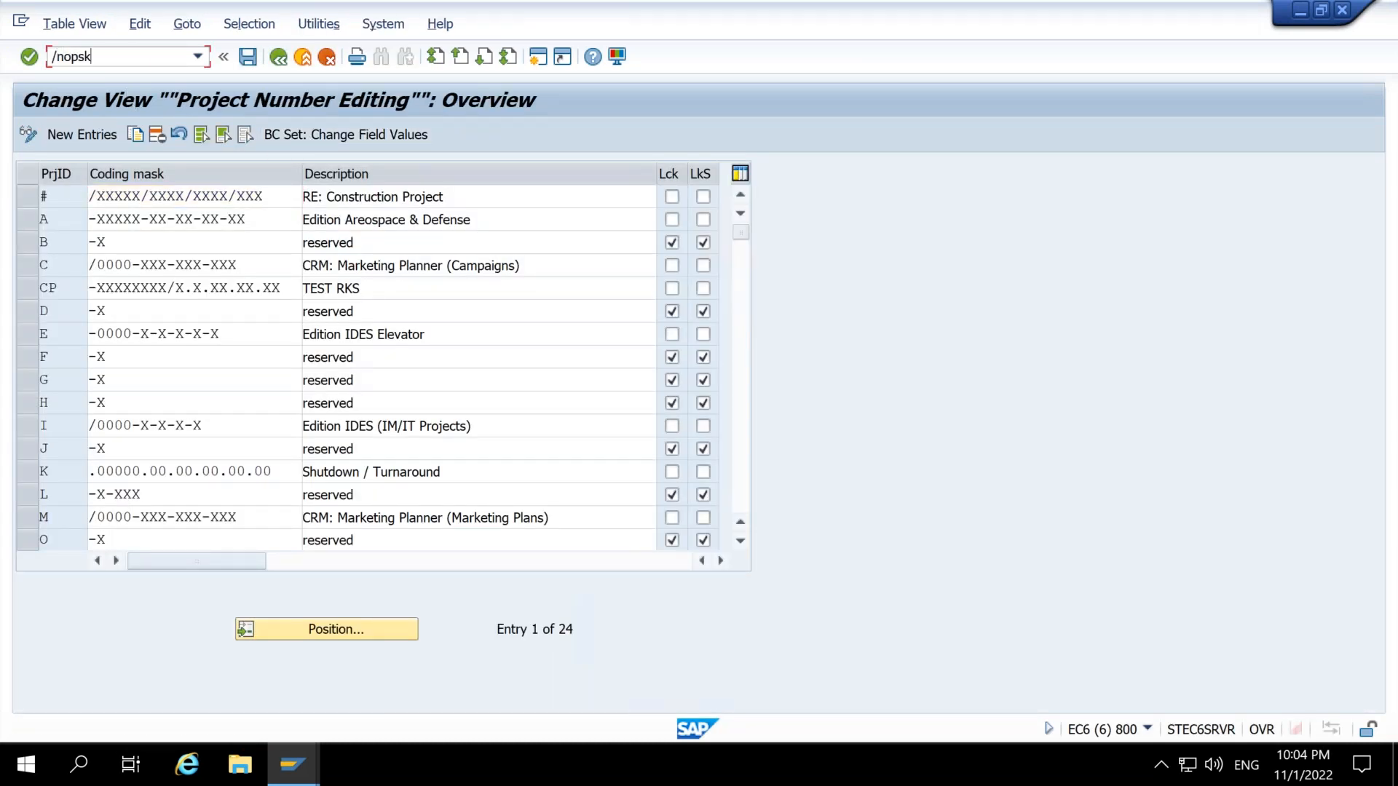
{"action": "key", "text": "Return"}
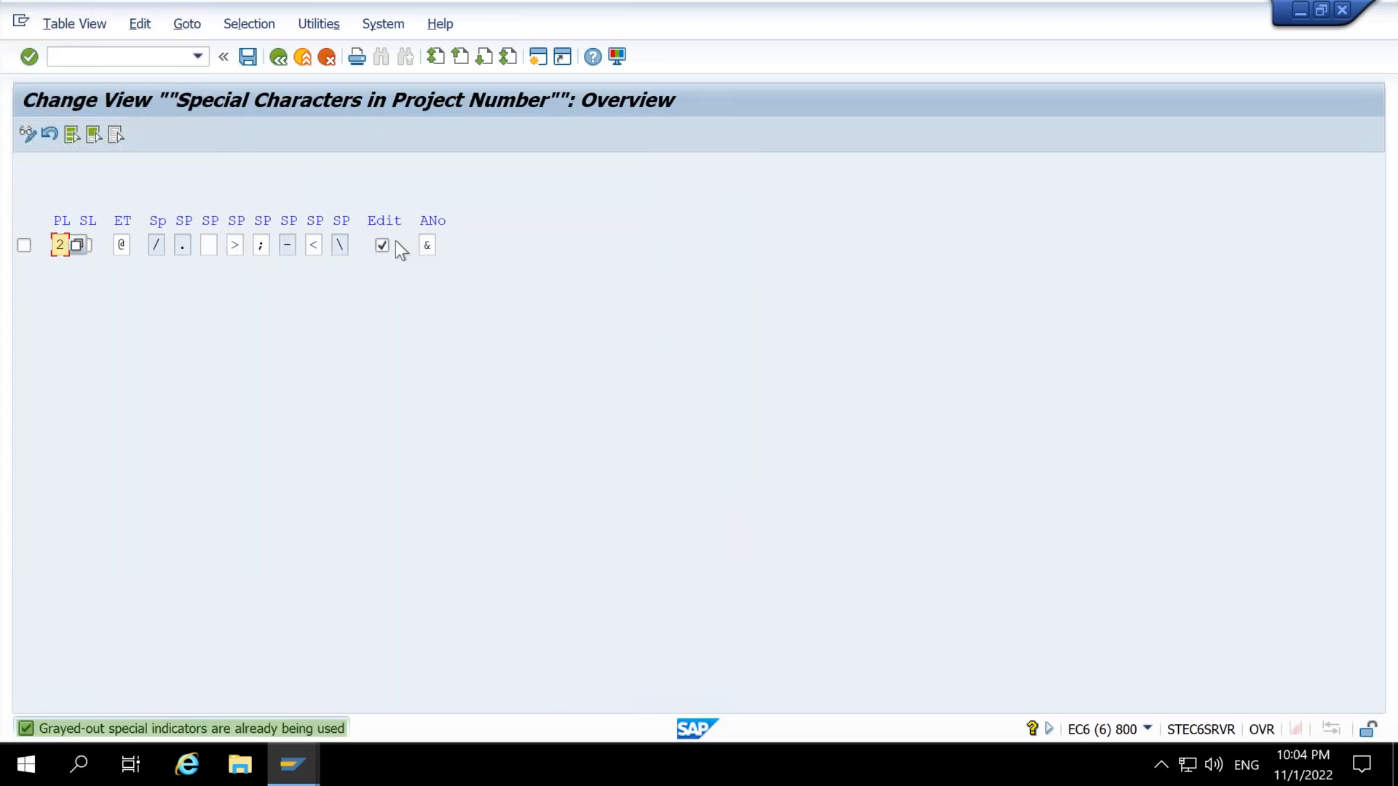
{"action": "left_click", "coordinate": [247, 57]}
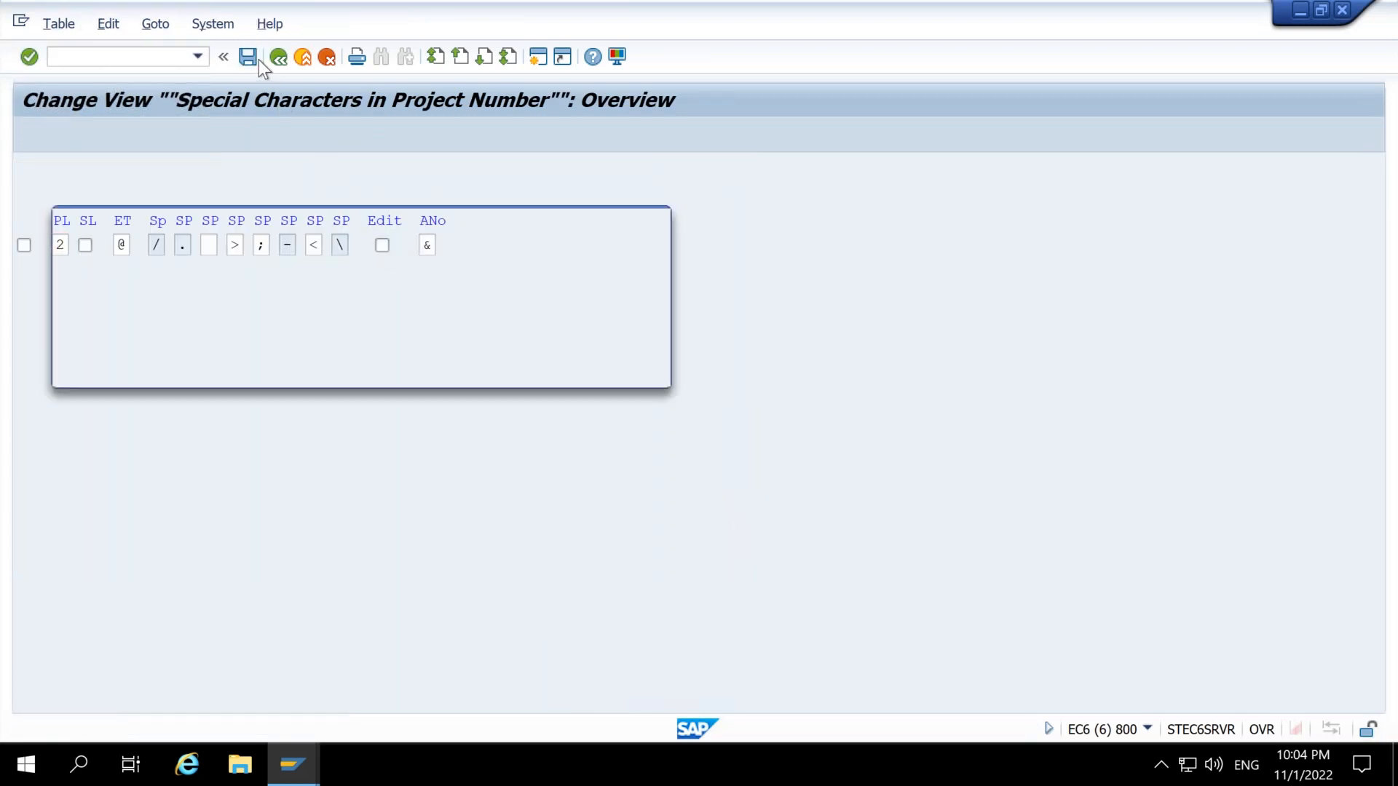
{"action": "key", "text": "Return"}
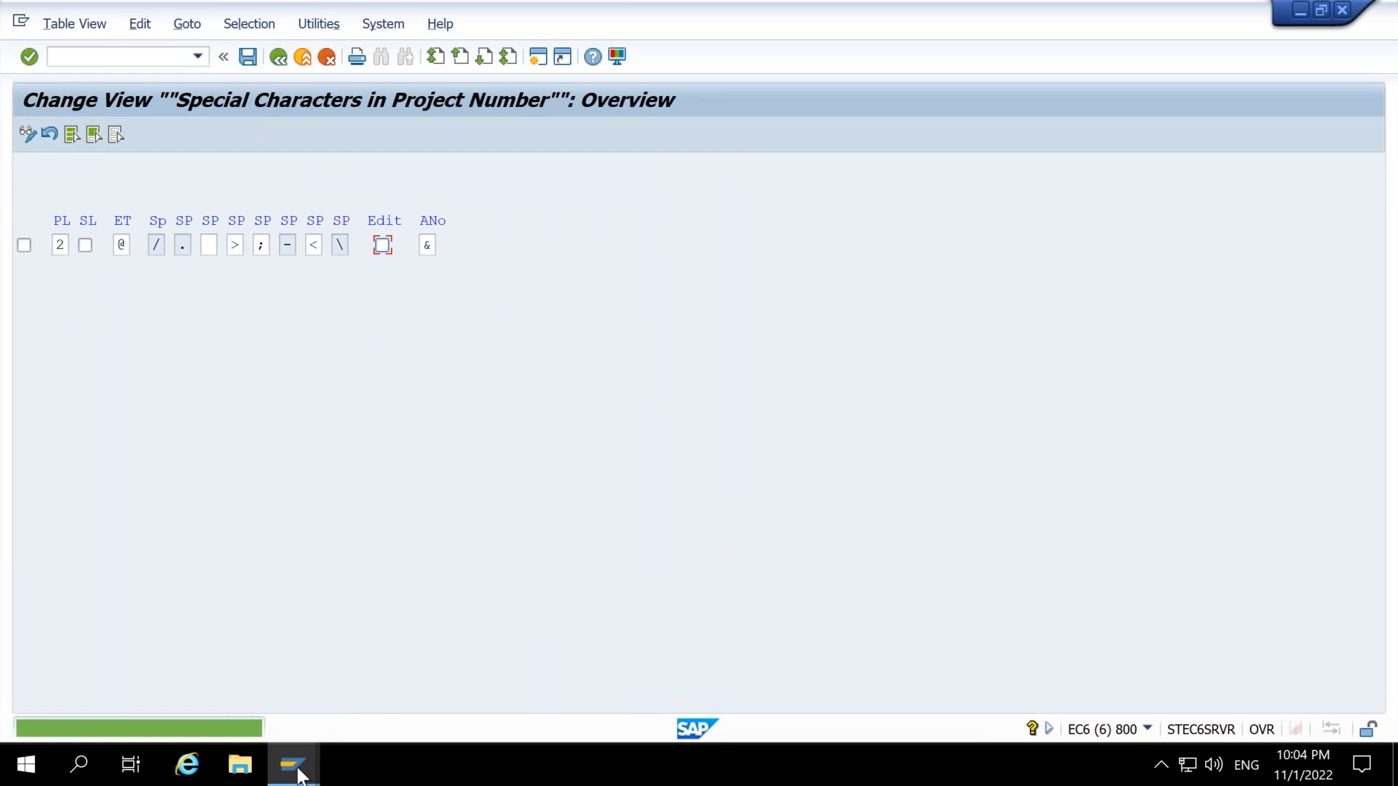
Step: Return to the quotation session and abandon the pending project creation, dismissing all remaining dialogs
{"action": "left_click", "coordinate": [295, 772]}
{"action": "left_click", "coordinate": [1121, 670]}
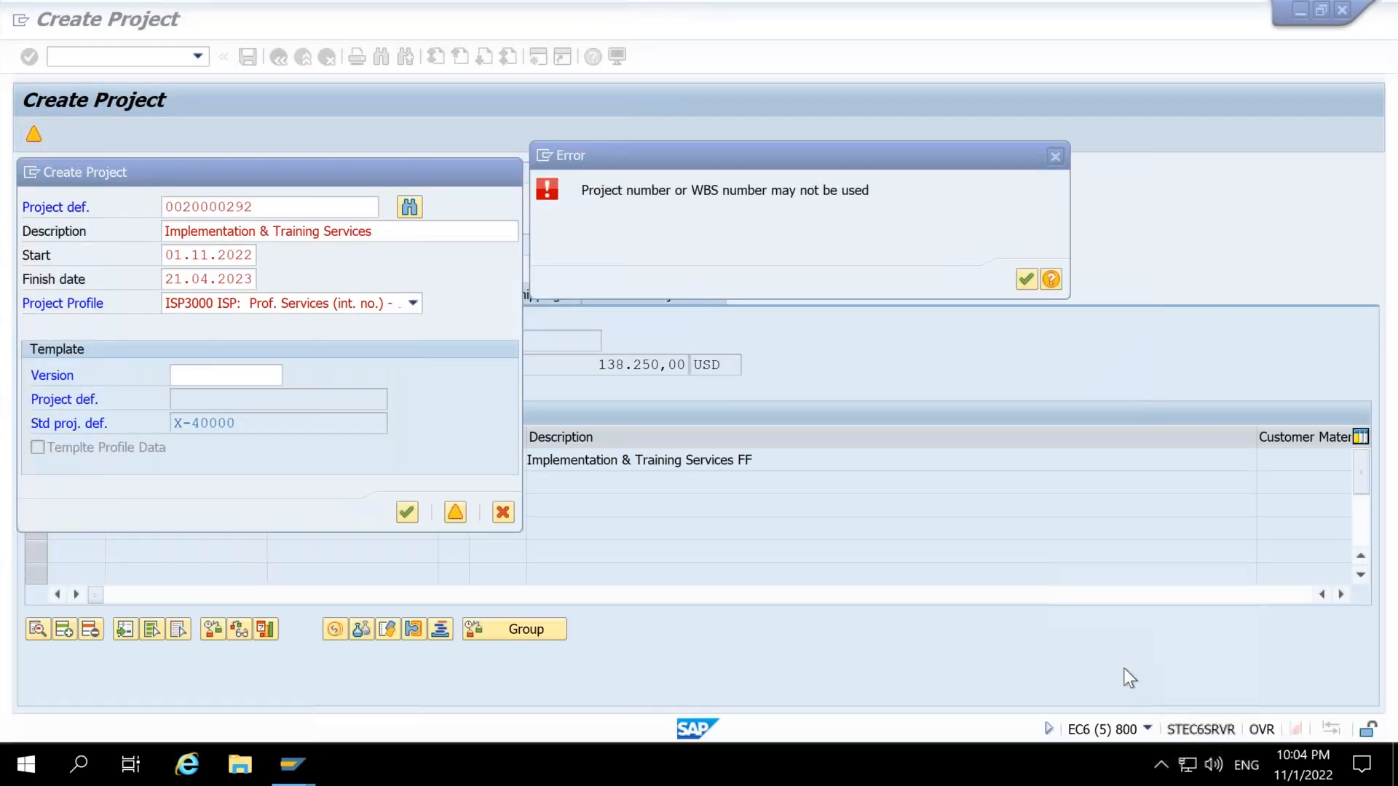
{"action": "left_click", "coordinate": [1025, 278]}
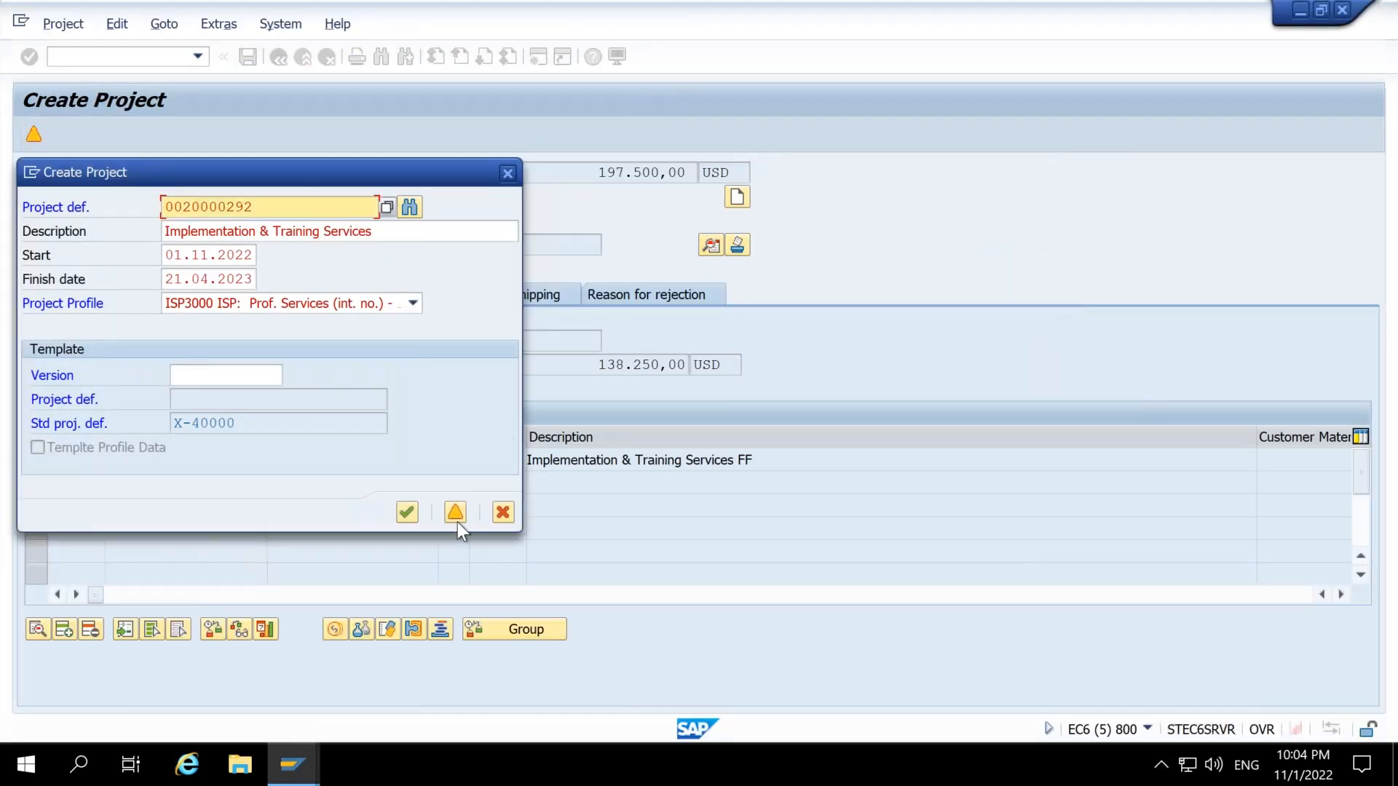
{"action": "left_click", "coordinate": [508, 174]}
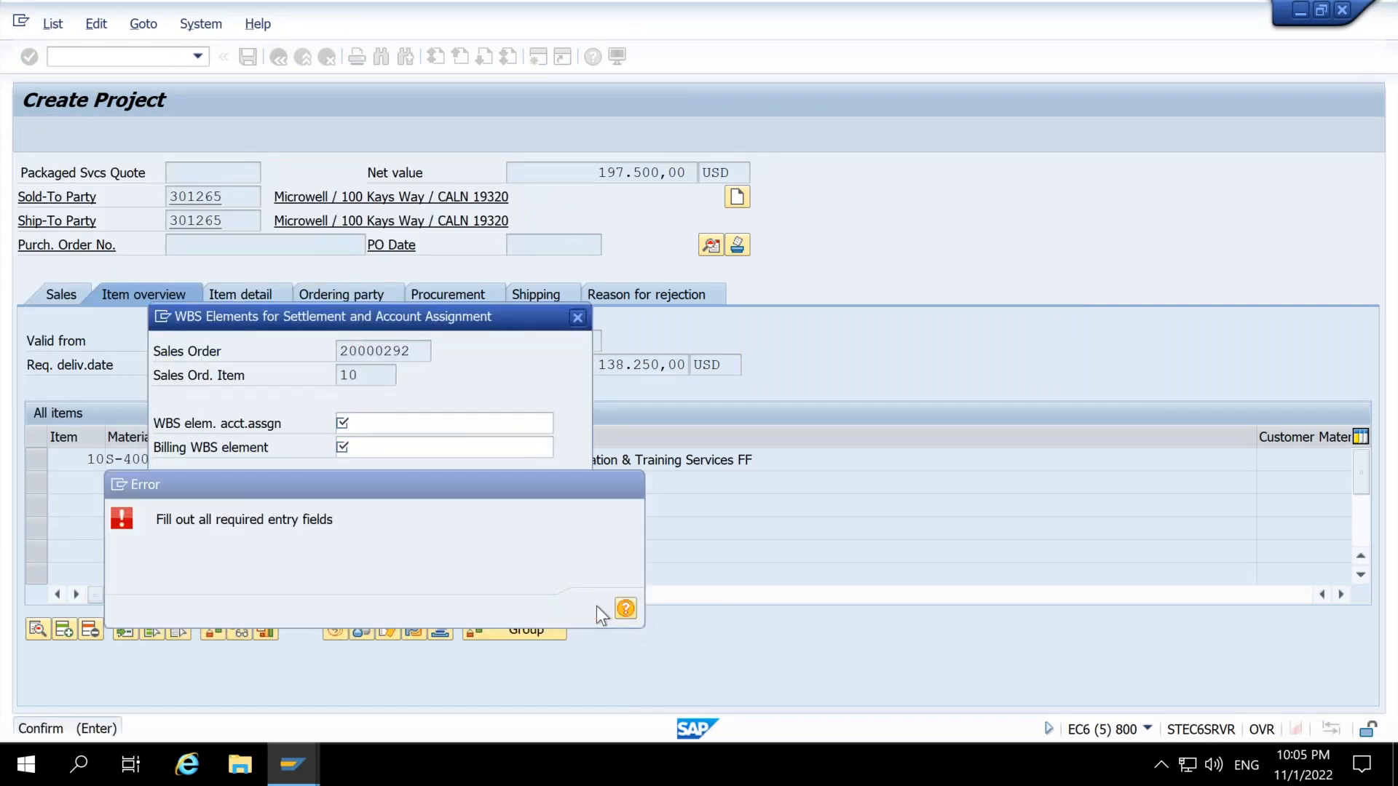
{"action": "left_click", "coordinate": [599, 610]}
{"action": "left_click", "coordinate": [566, 536]}
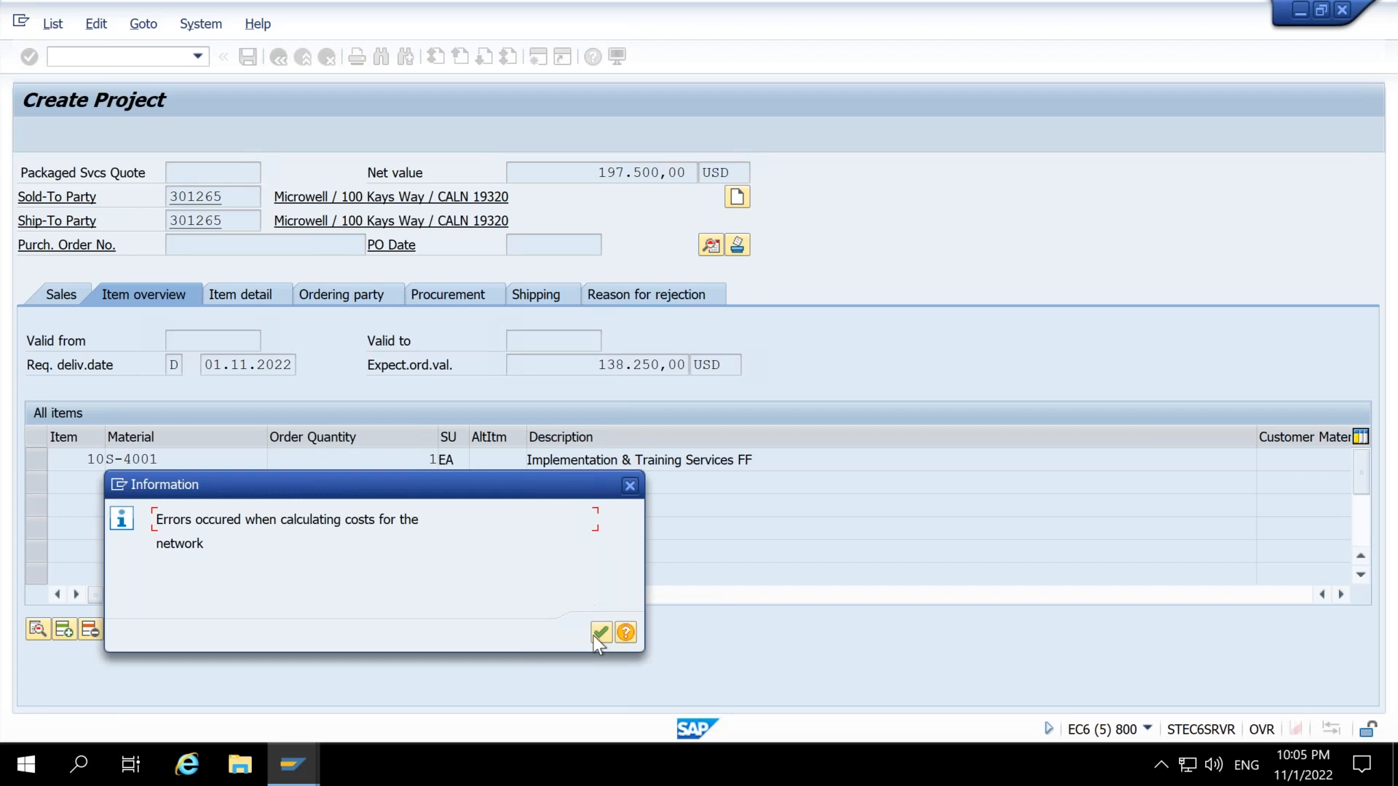
{"action": "left_click", "coordinate": [594, 632]}
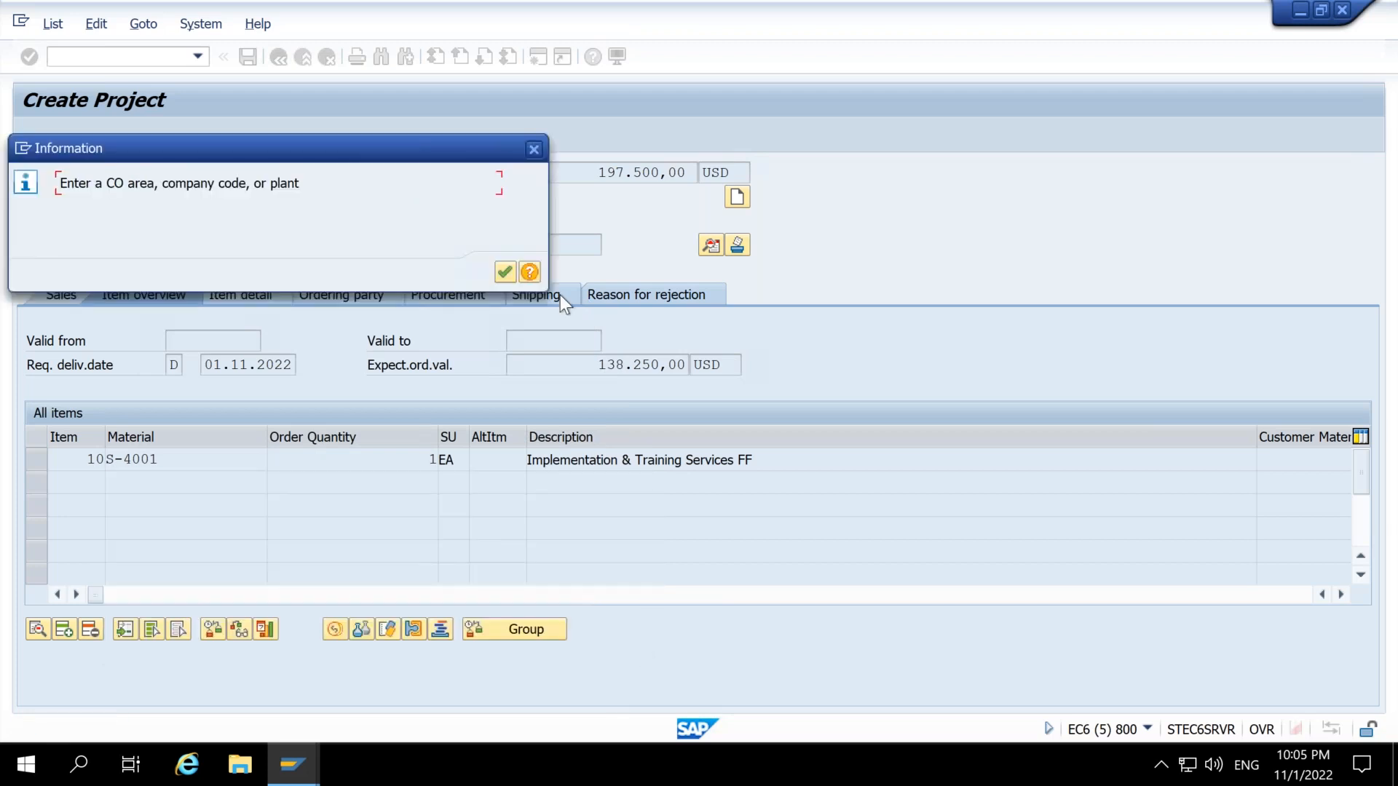
{"action": "left_click", "coordinate": [505, 272]}
{"action": "left_click", "coordinate": [499, 273]}
Step: Start a new ZSDQ quotation with transaction VA21 and enter the same customer number as sold-to and ship-to party
{"action": "type", "text": "va21"}
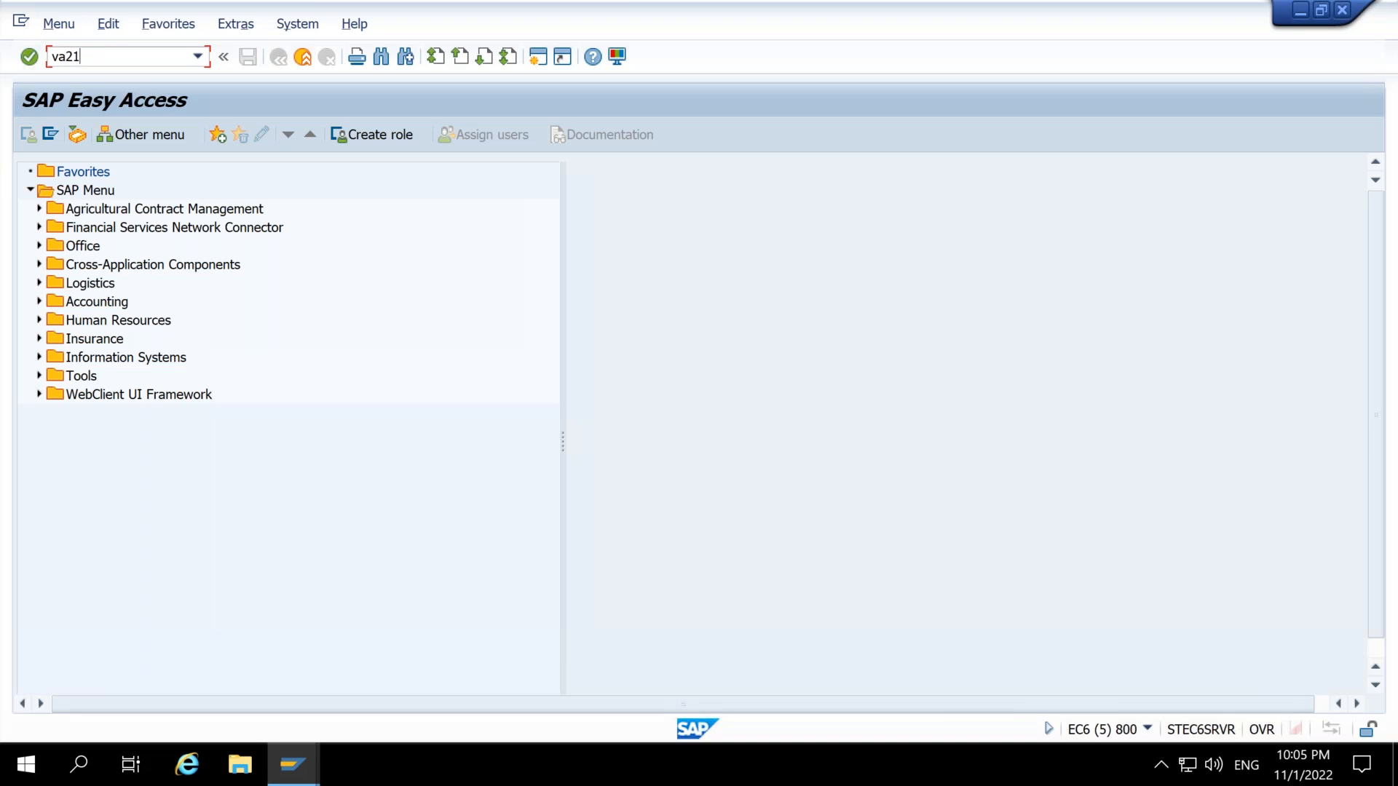
{"action": "key", "text": "Return"}
{"action": "key", "text": "Return"}
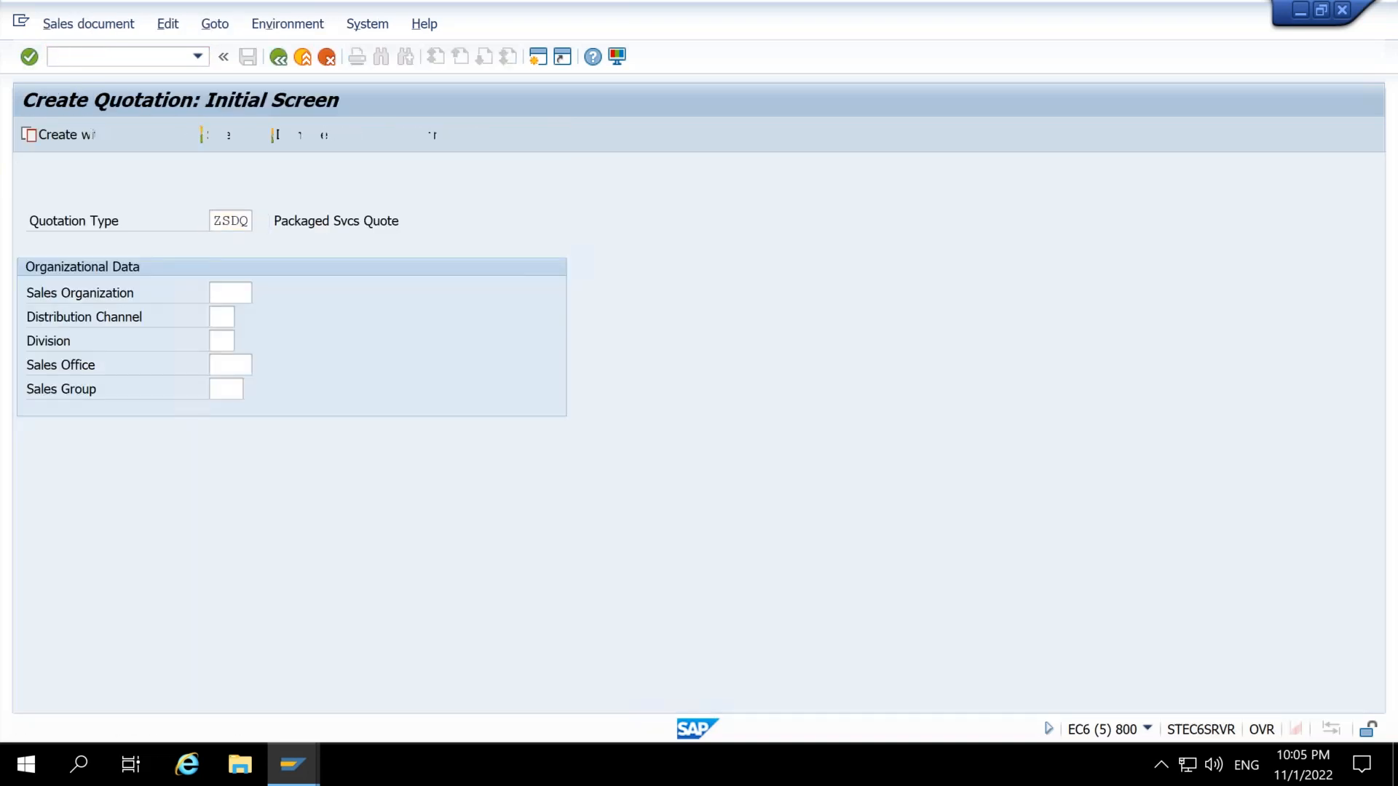
{"action": "type", "text": "301265"}
{"action": "key", "text": "Tab"}
{"action": "type", "text": "301265"}
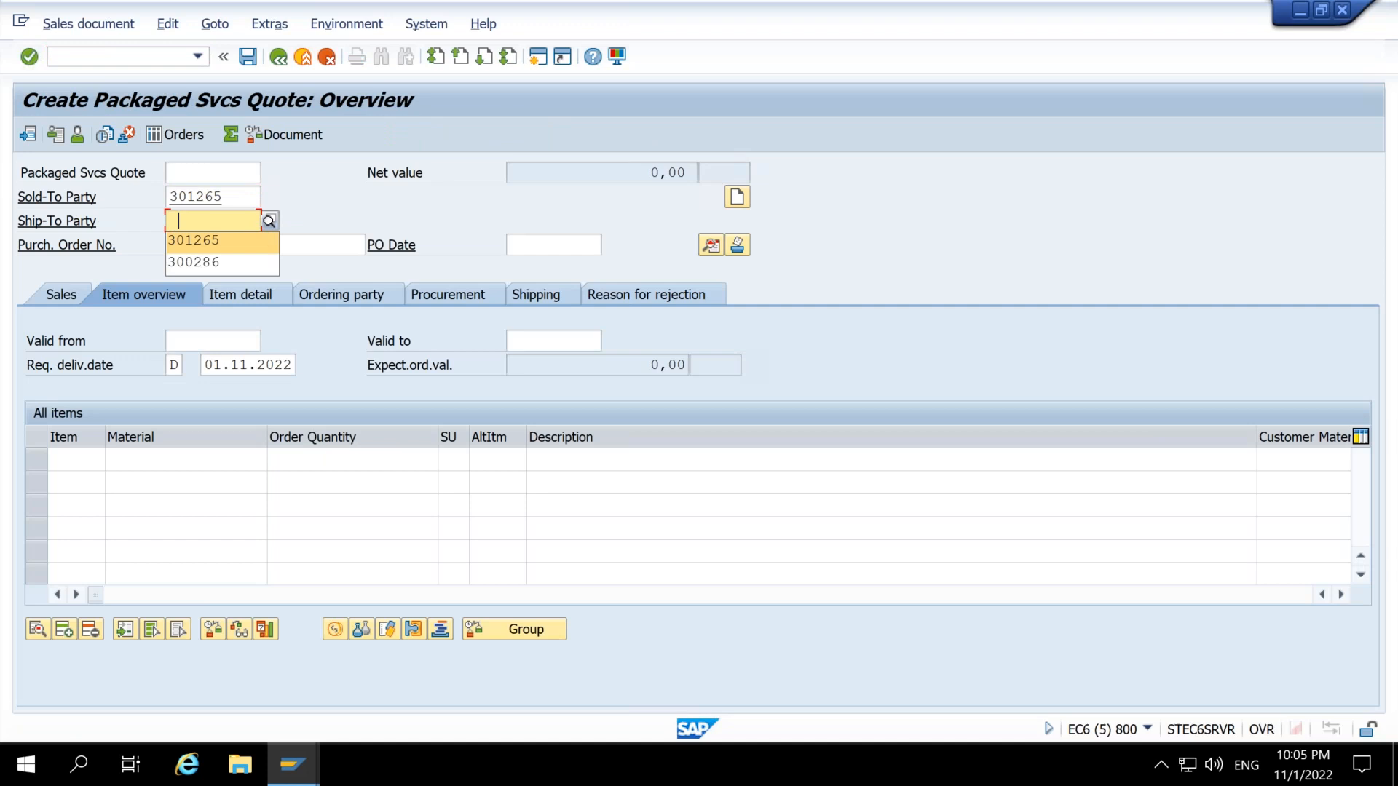
Step: Enter material S-4001 with quantity 1 as the first item and choose sales area 3020 / 14 / 00 (Cross-division)
{"action": "left_click", "coordinate": [200, 458]}
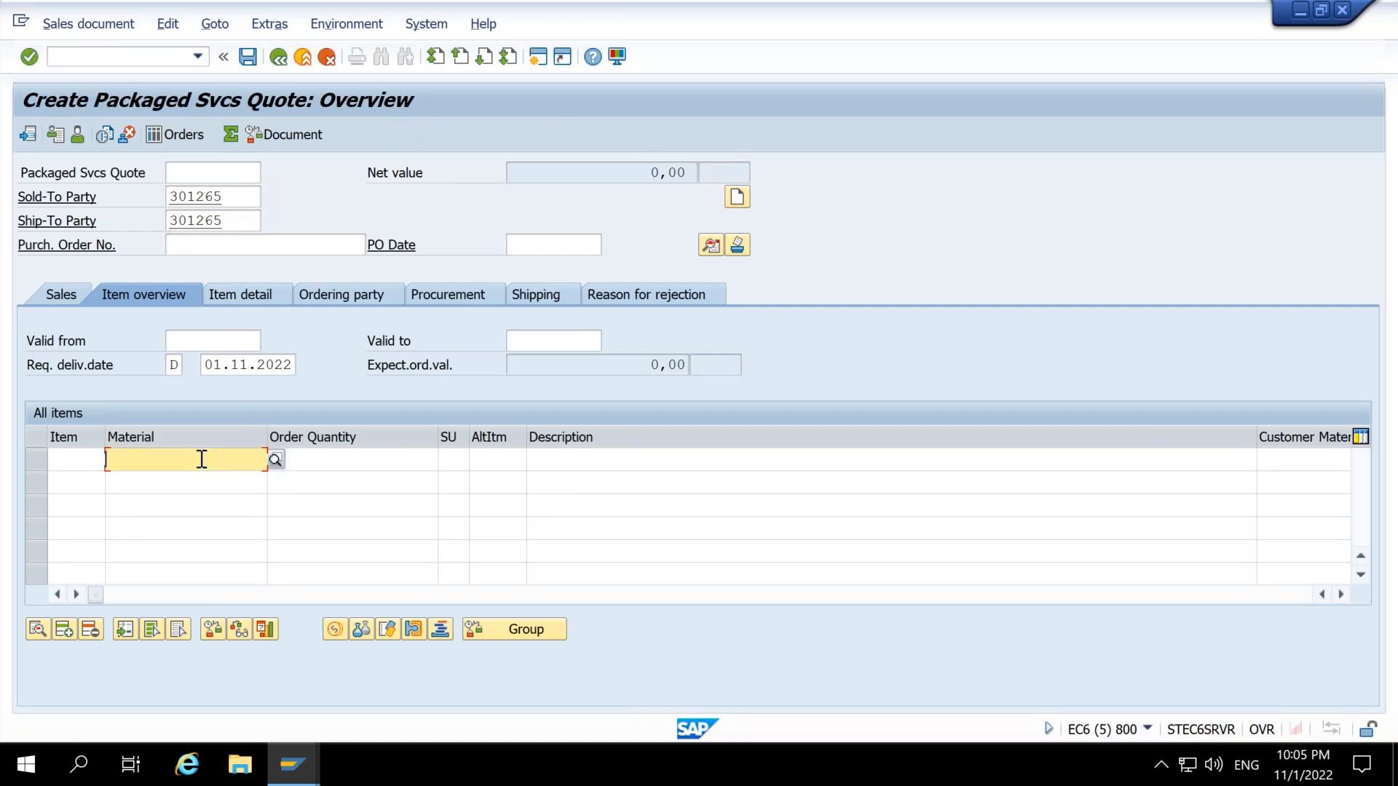
{"action": "key", "text": "Tab"}
{"action": "type", "text": "1"}
{"action": "key", "text": "Return"}
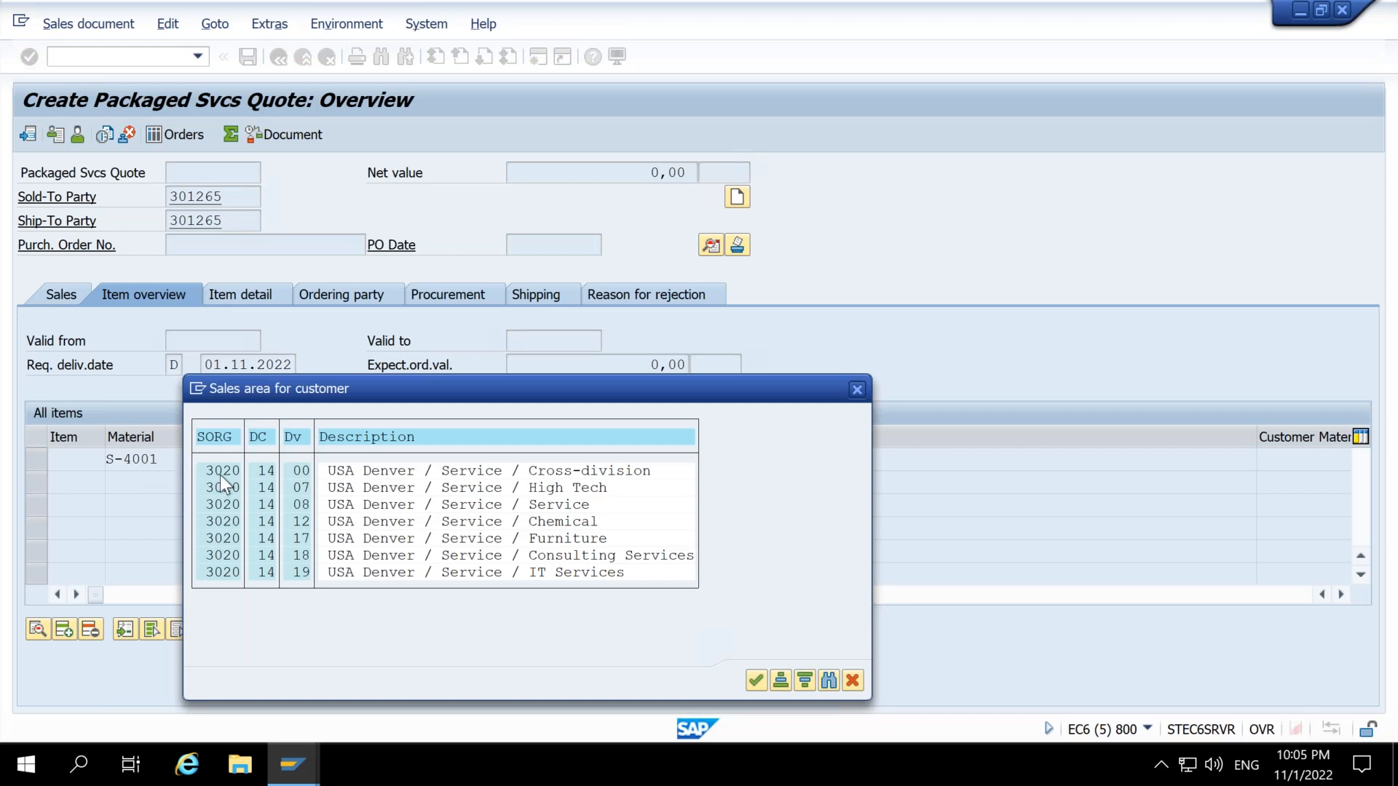
{"action": "double_click", "coordinate": [220, 474]}
Step: Try to assign the value GL to both Customer Engagement Type and Scoping & Planning Activities for S-4001
{"action": "key", "text": "Down"}
{"action": "key", "text": "Return"}
{"action": "key", "text": "Return"}
{"action": "key", "text": "Down"}
{"action": "key", "text": "Return"}
{"action": "key", "text": "Return"}
{"action": "key", "text": "Down"}
{"action": "key", "text": "Return"}
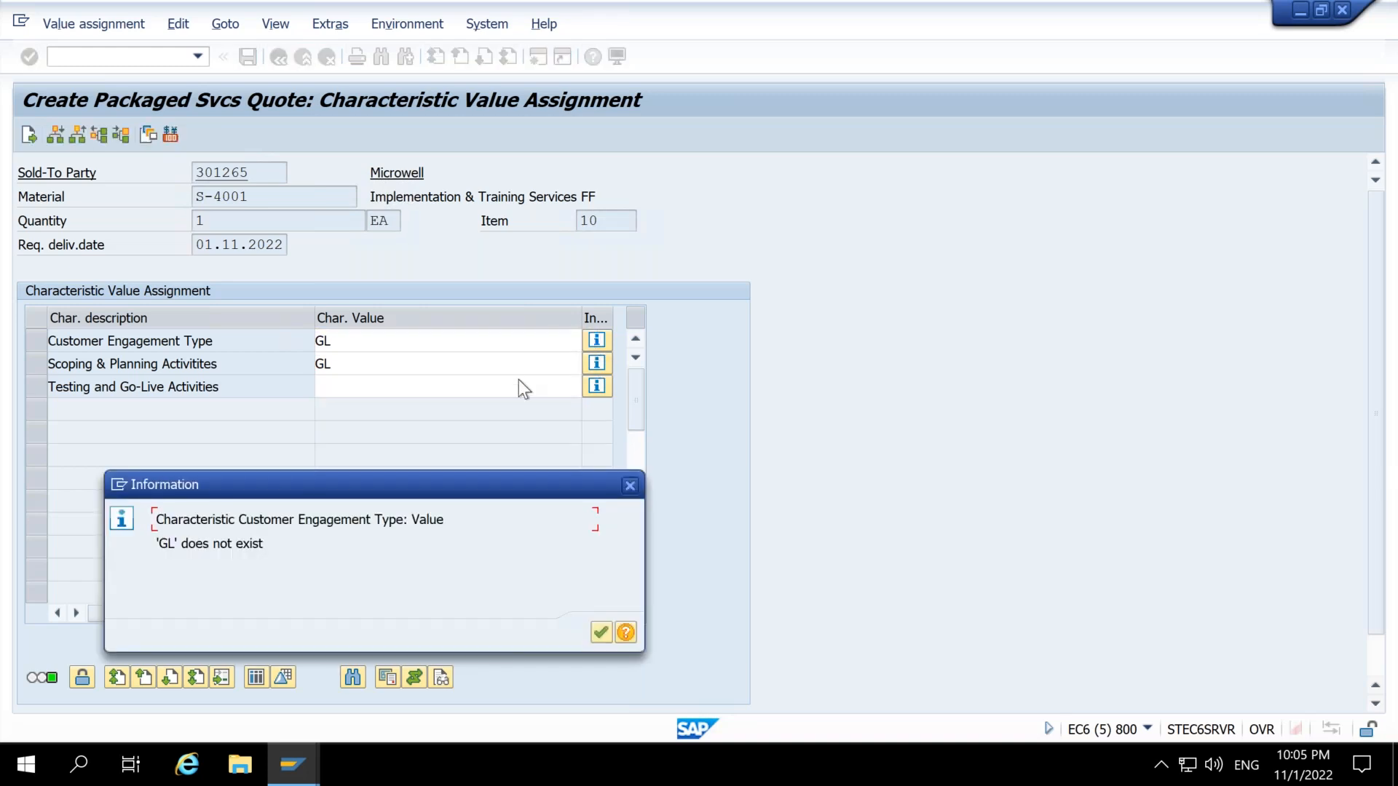
Step: Dismiss the information message and clear the Customer Engagement Type and Scoping & Planning Activities values
{"action": "key", "text": "Return"}
{"action": "key", "text": "BackSpace"}
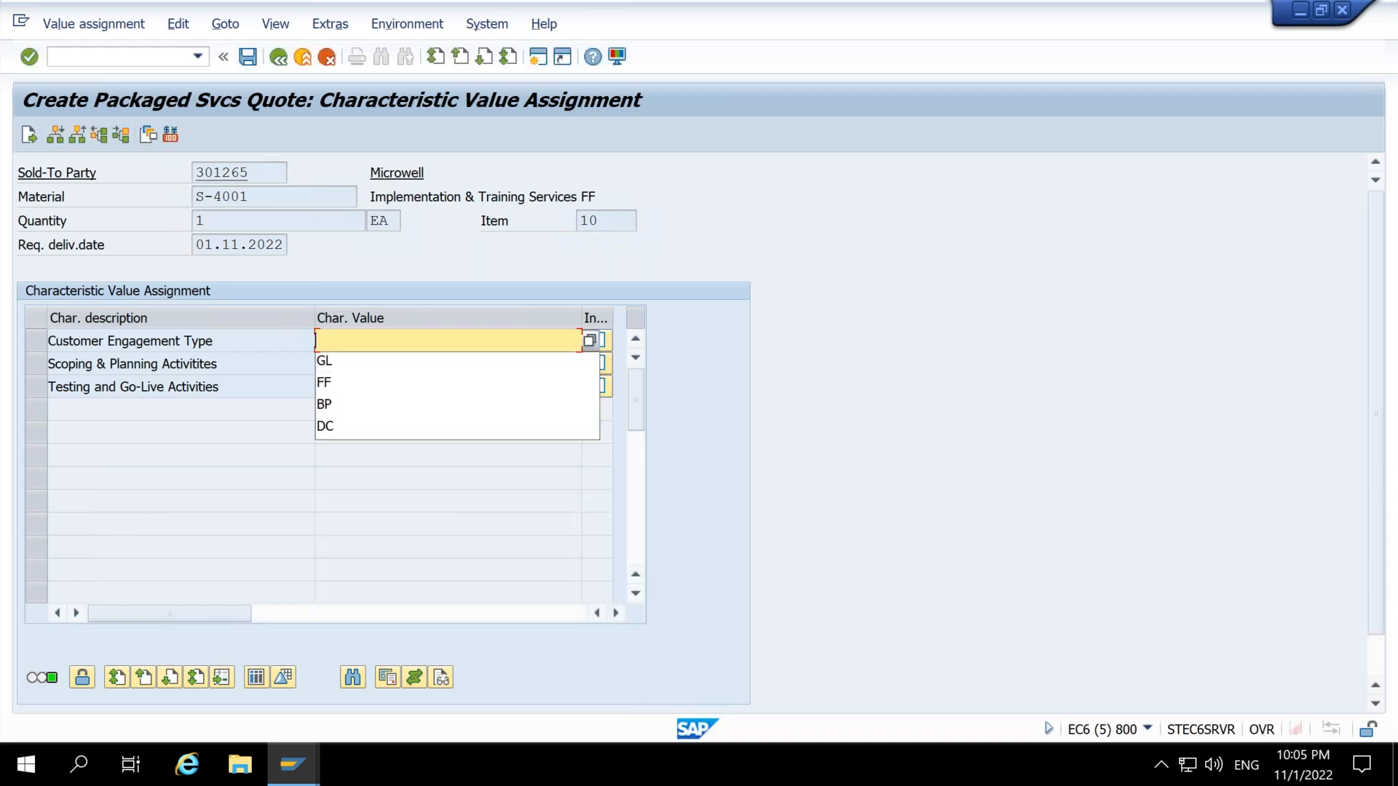
{"action": "key", "text": "Return"}
{"action": "key", "text": "Delete"}
{"action": "key", "text": "Delete"}
{"action": "left_click", "coordinate": [554, 327]}
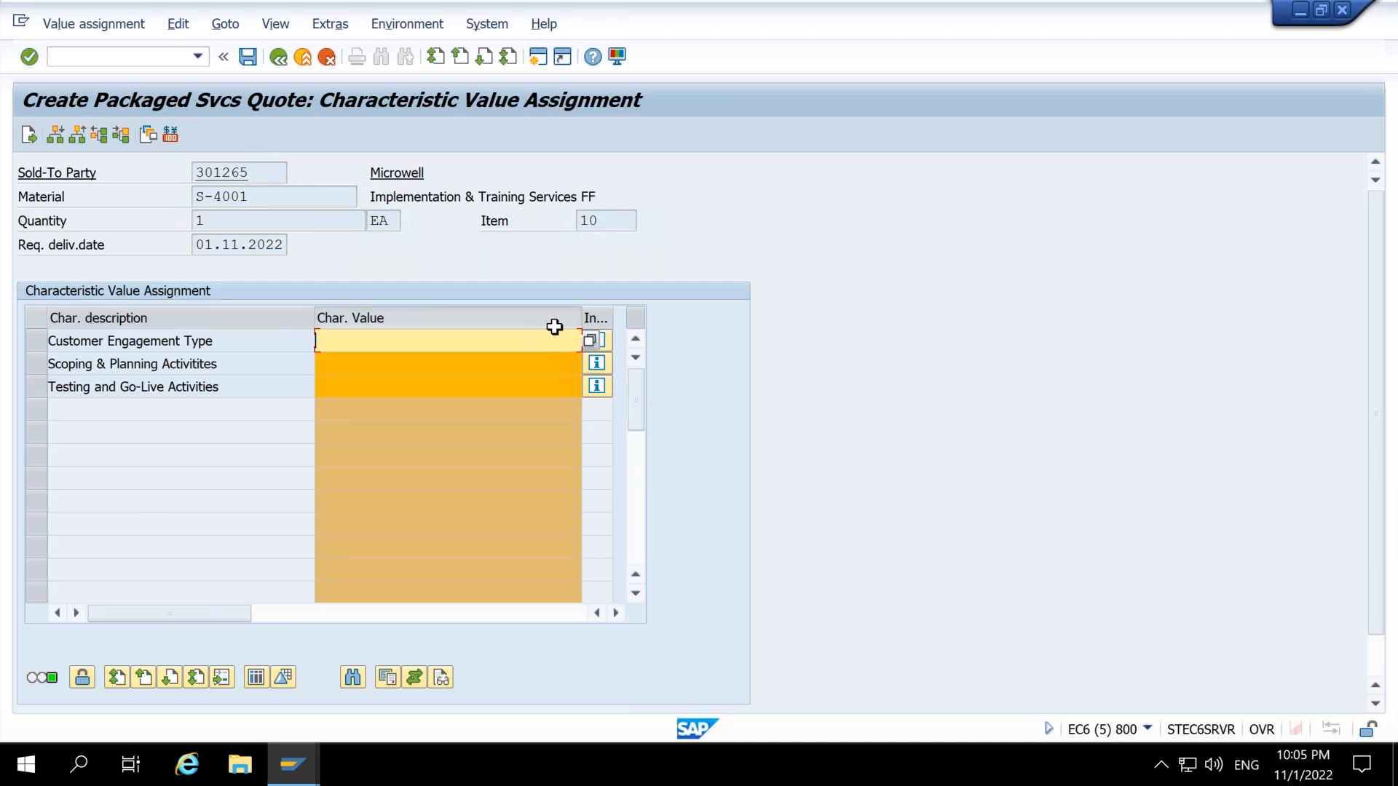
Step: Assign the first listed value to Customer Engagement Type and set Scoping & Planning Activities to PC (Pre-Configured ERP)
{"action": "left_click", "coordinate": [590, 340]}
{"action": "left_click", "coordinate": [67, 441]}
{"action": "left_click", "coordinate": [623, 724]}
{"action": "left_click", "coordinate": [509, 363]}
{"action": "left_click", "coordinate": [595, 362]}
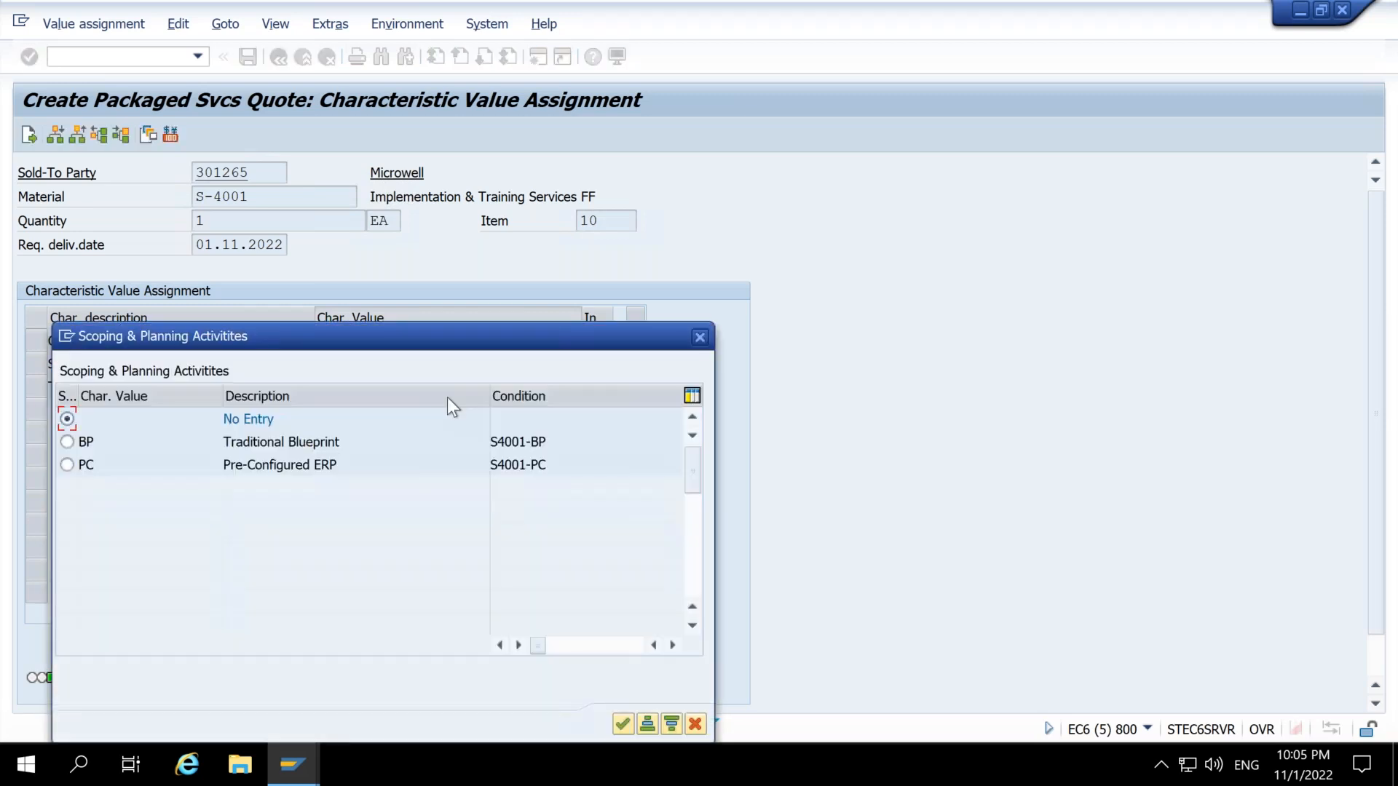
{"action": "left_click", "coordinate": [66, 465]}
{"action": "left_click", "coordinate": [619, 723]}
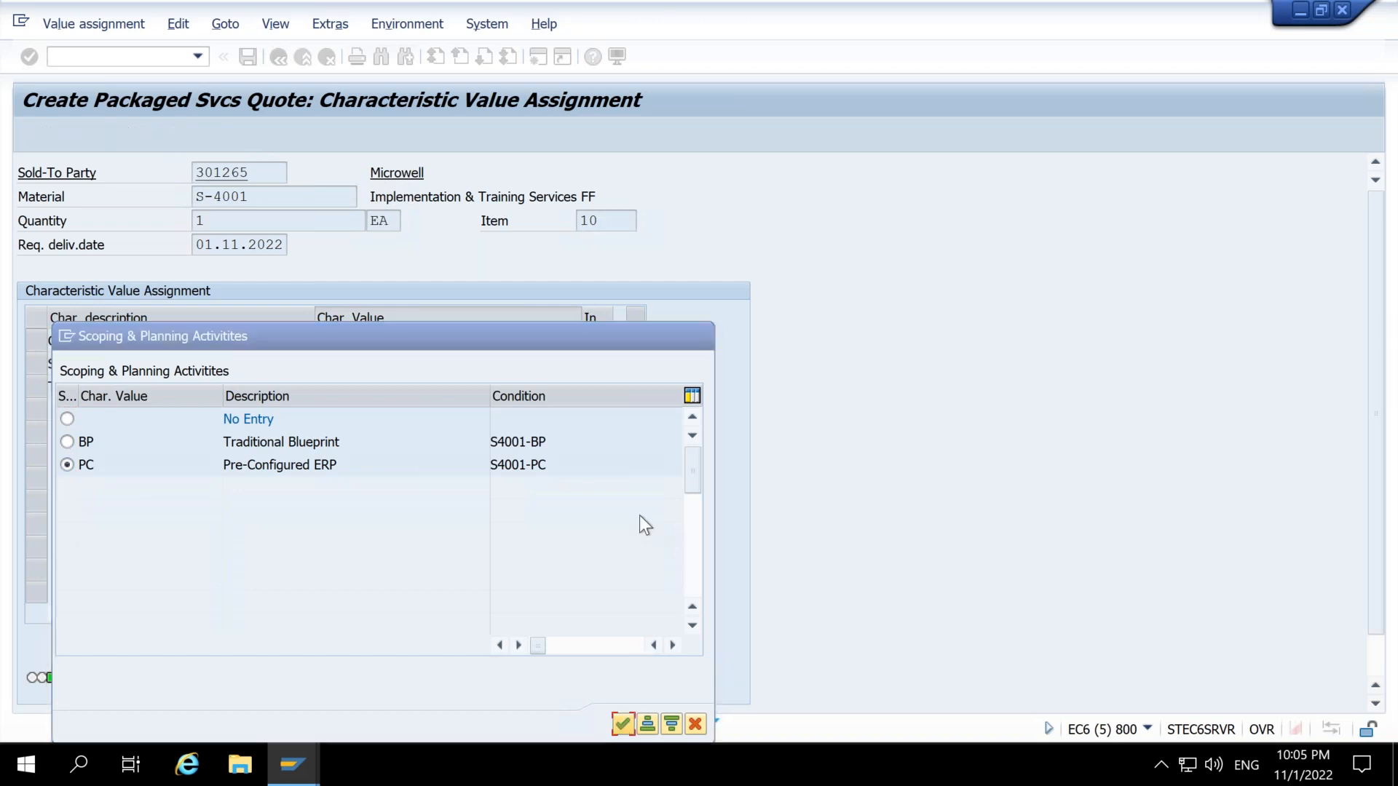
Step: Set Testing and Go-Live Activities to DC (Data Conversion Only)
{"action": "left_click", "coordinate": [561, 387]}
{"action": "left_click", "coordinate": [595, 385]}
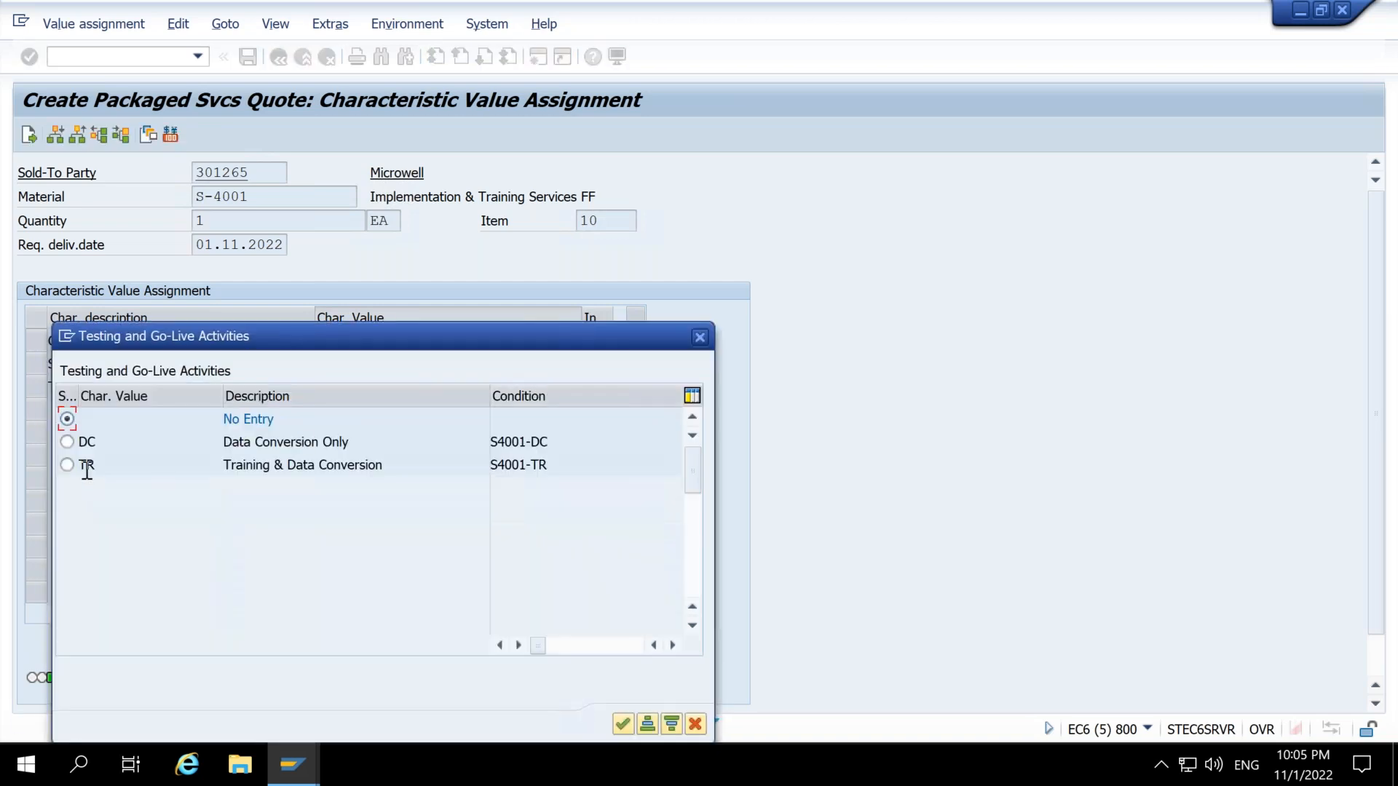
{"action": "left_click", "coordinate": [622, 723]}
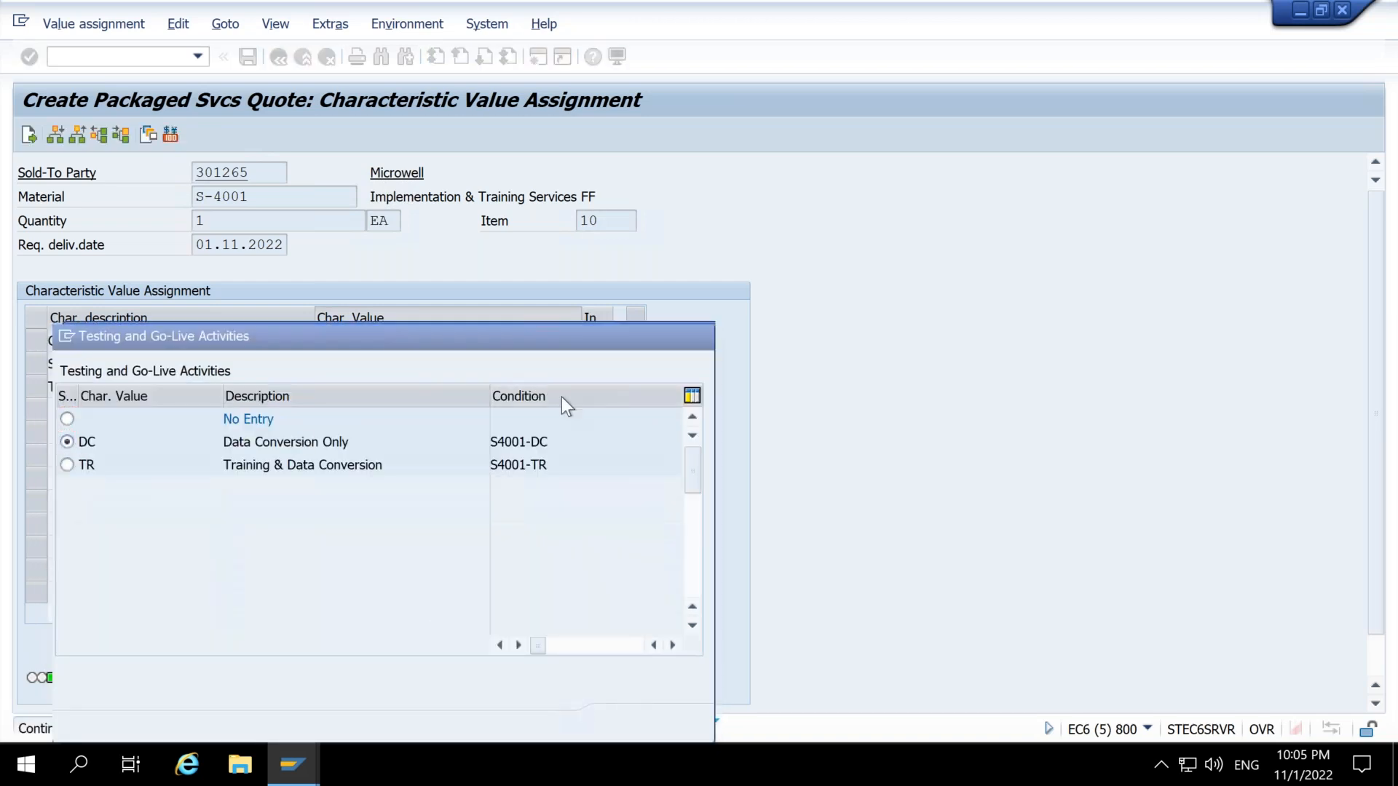
Step: Save the quotation, accepting the complete delivery dated 28.11.2022 and confirming the information and required-field dialogs
{"action": "left_click", "coordinate": [246, 57]}
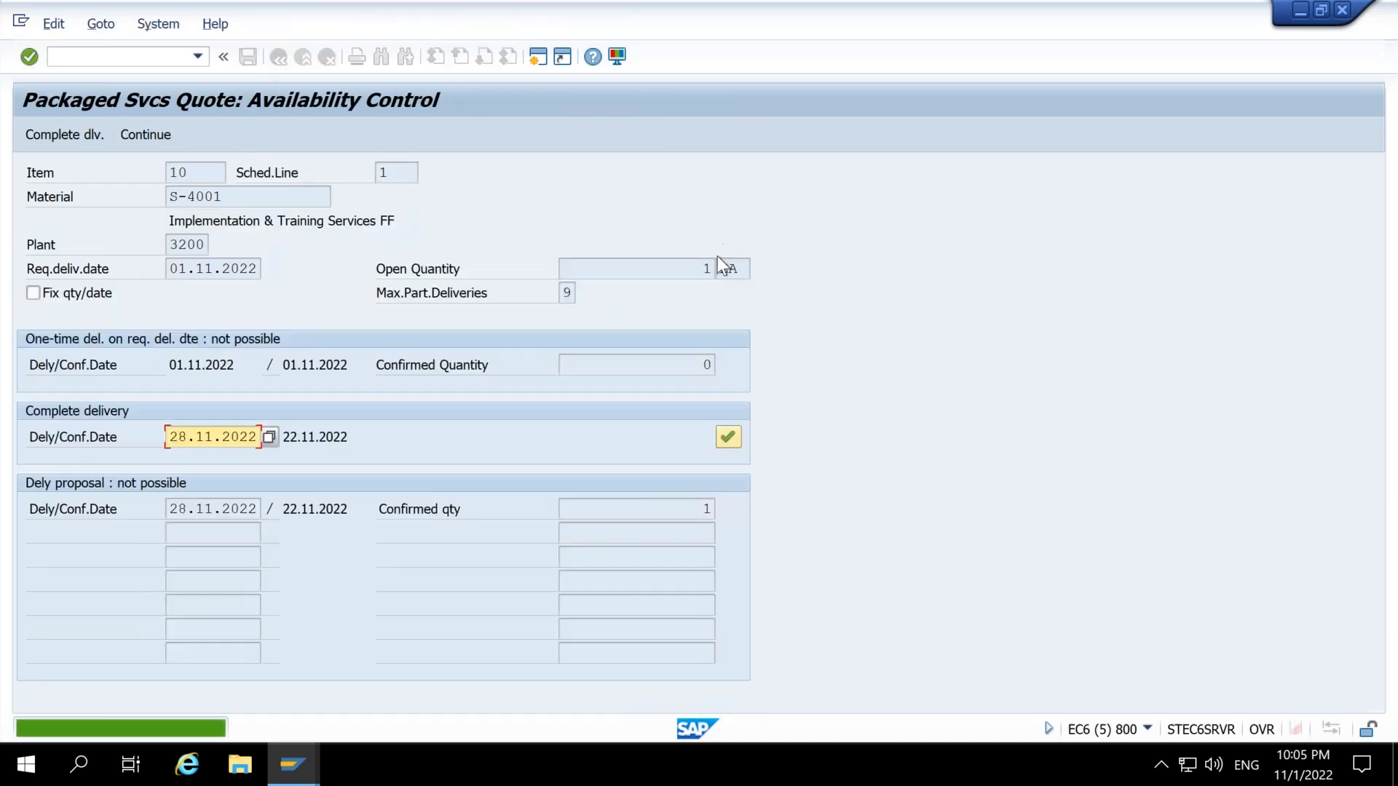
{"action": "left_click", "coordinate": [727, 438]}
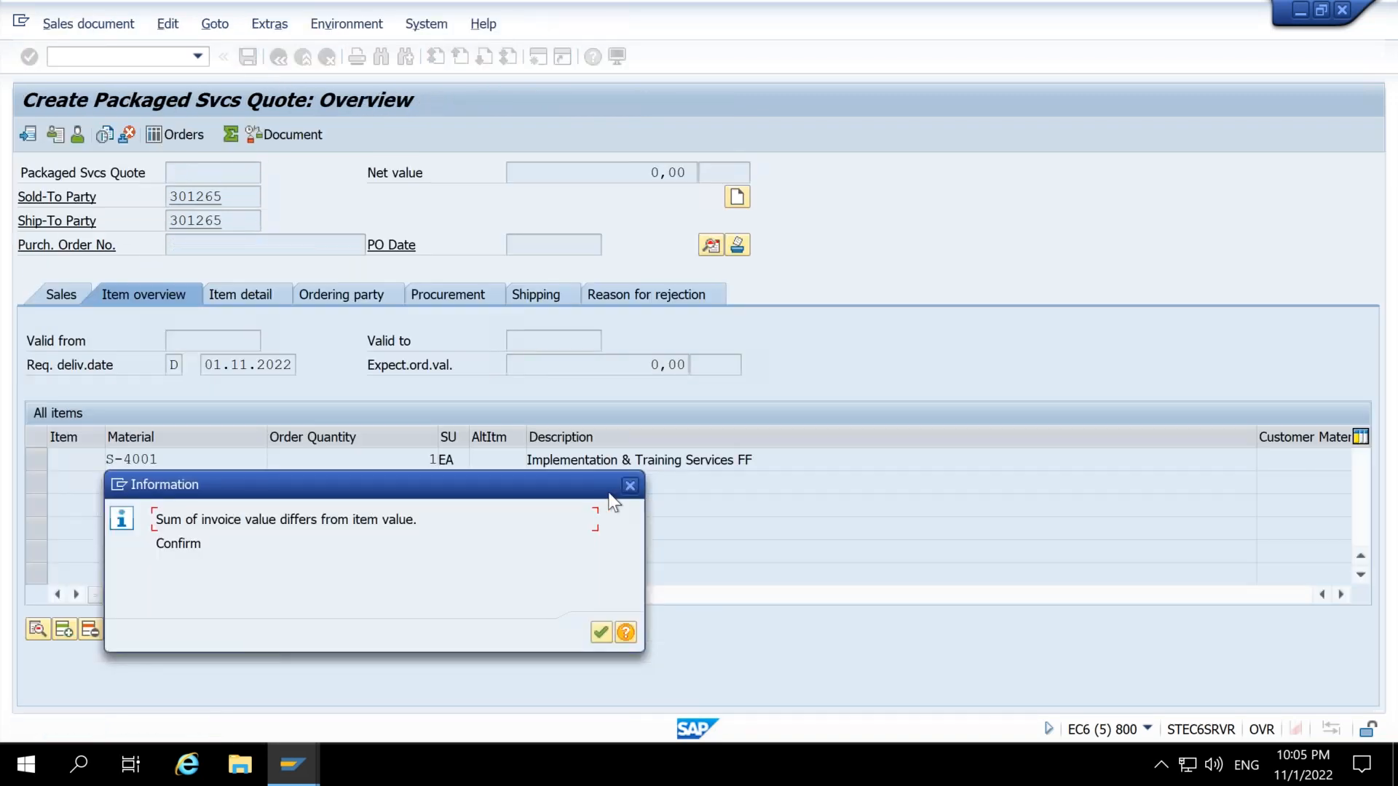
{"action": "left_click", "coordinate": [600, 633]}
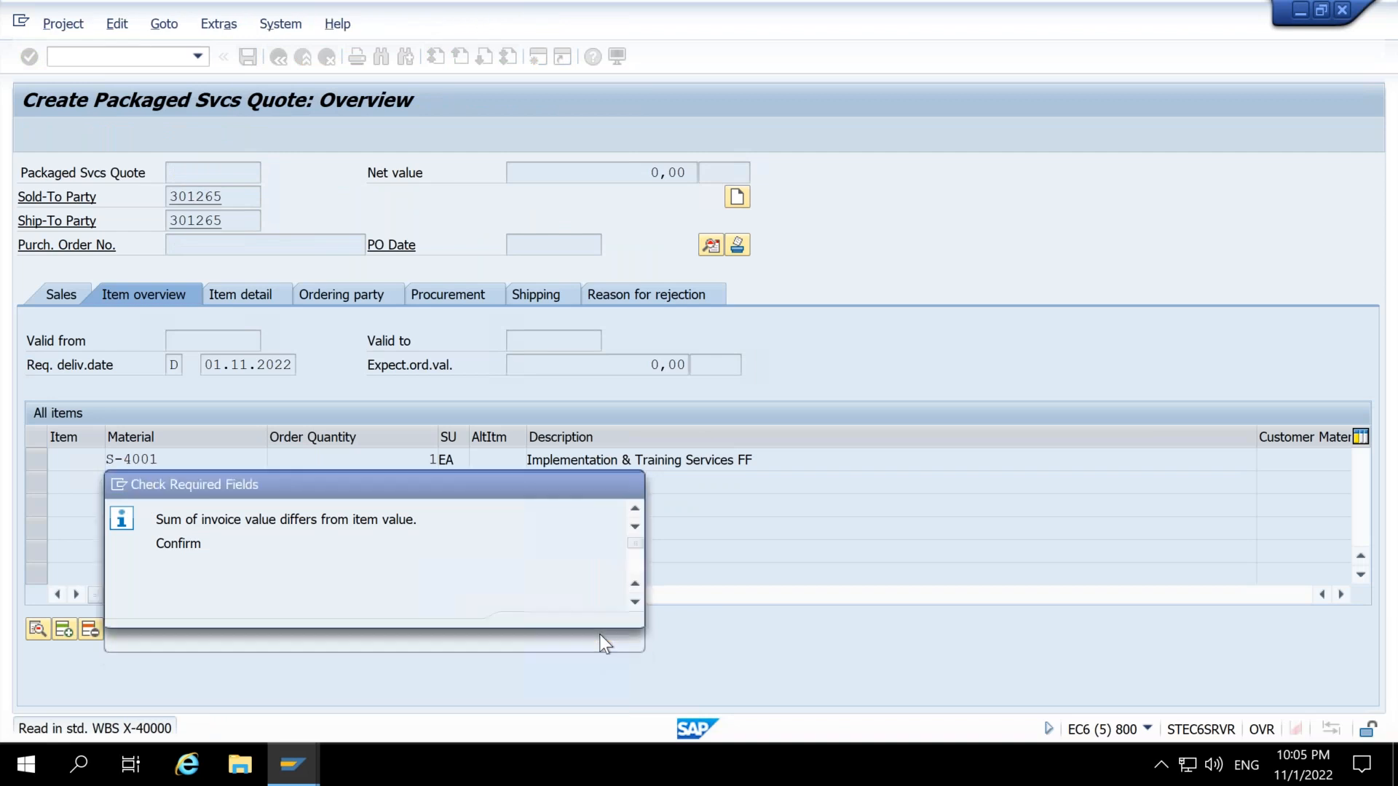
{"action": "left_click", "coordinate": [598, 609]}
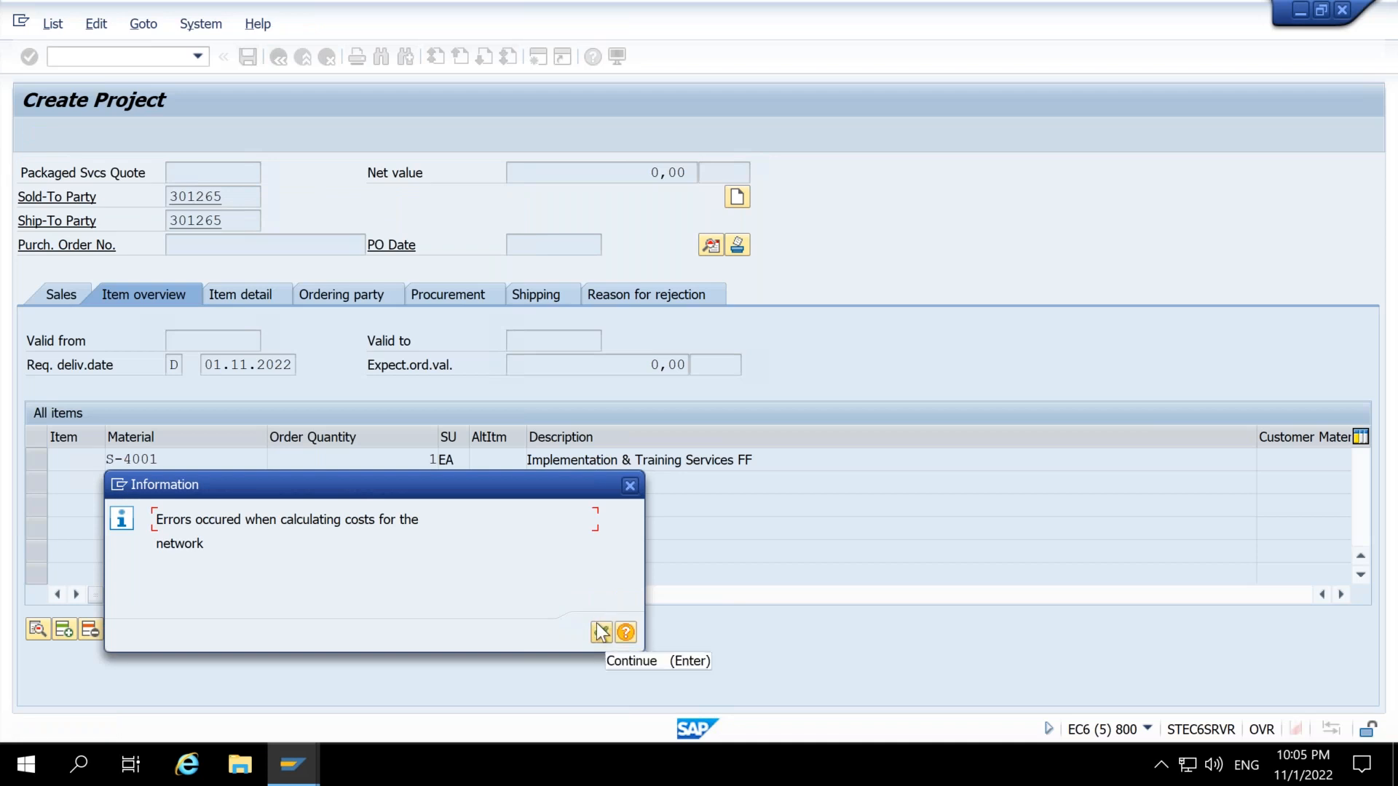
{"action": "left_click", "coordinate": [600, 632]}
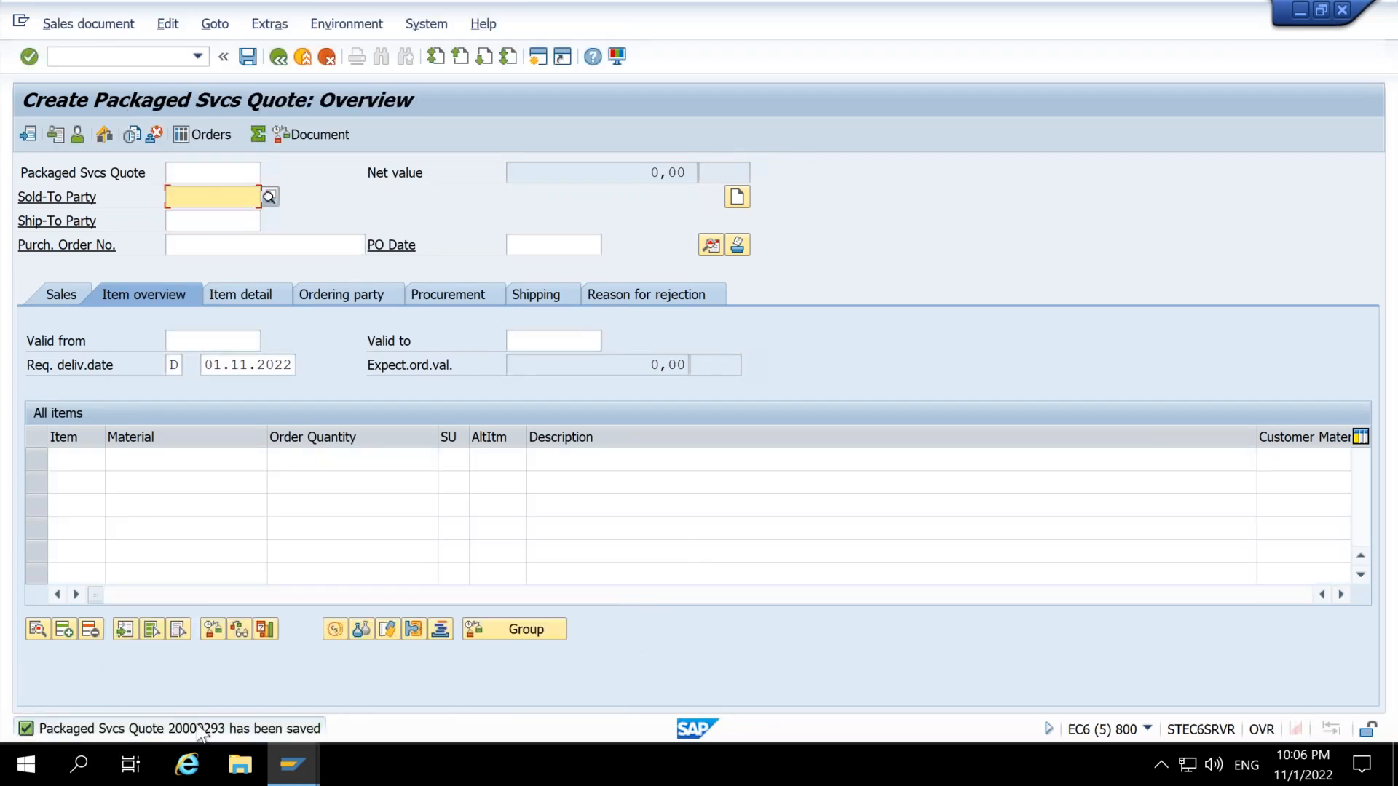
Step: Reopen the saved quotation in change mode and display the account assignment of item 10
{"action": "left_click", "coordinate": [60, 25]}
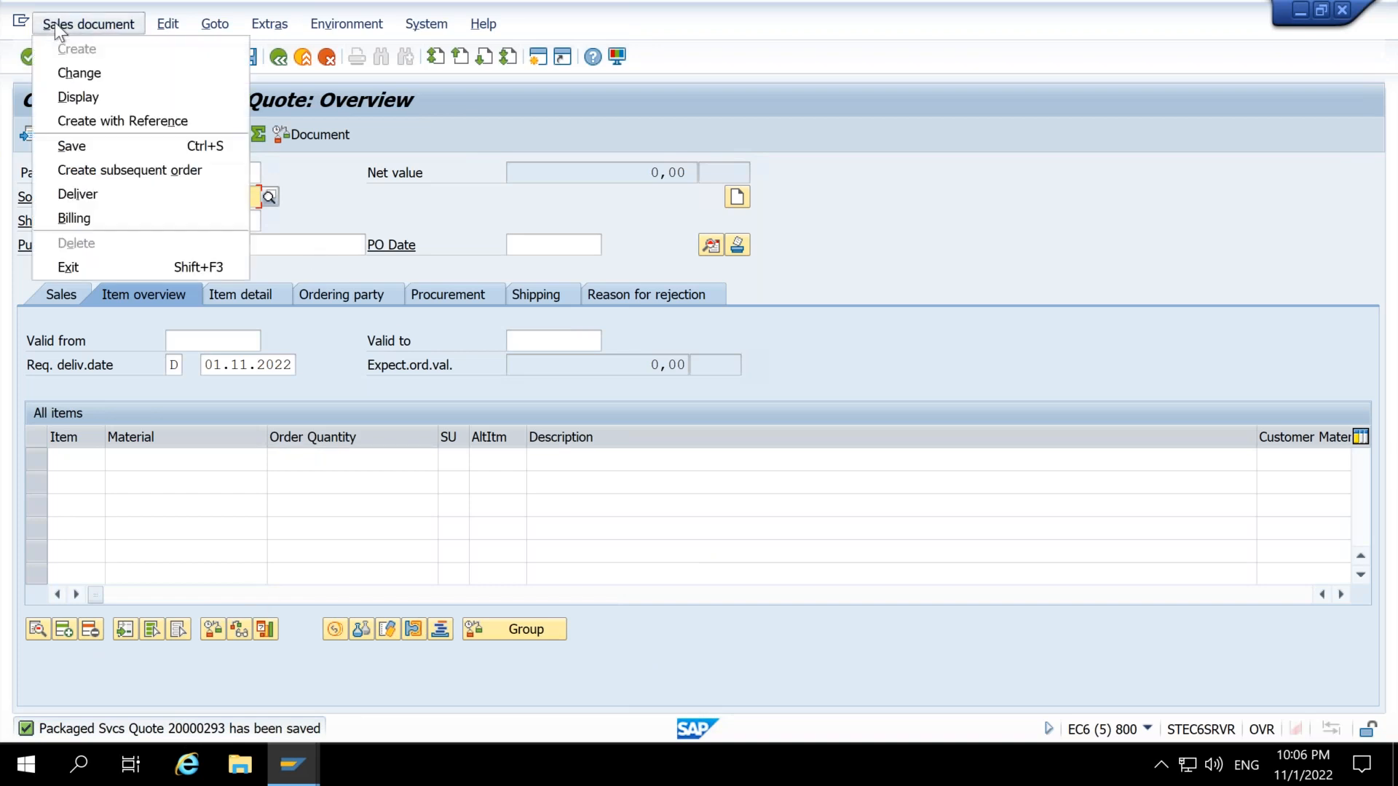
{"action": "left_click", "coordinate": [77, 70]}
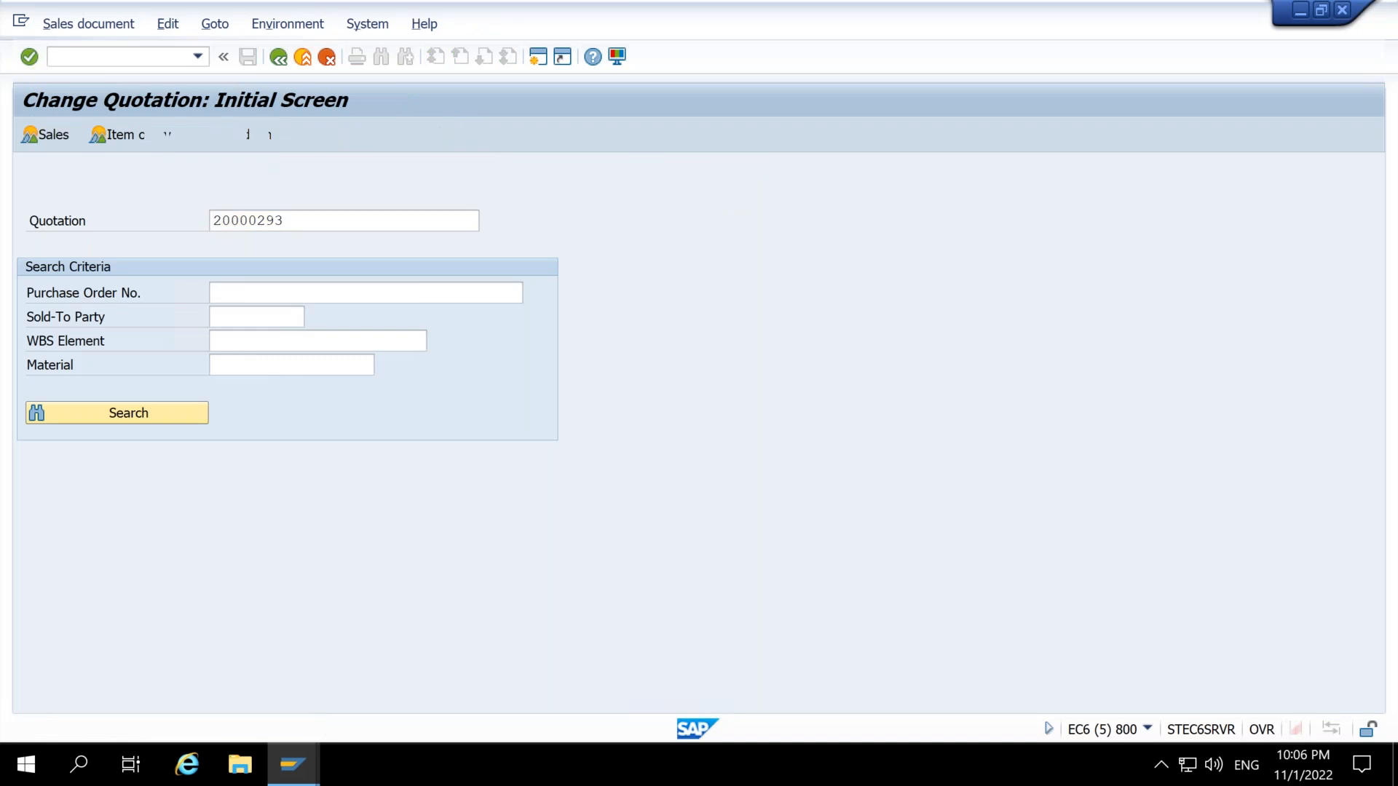
{"action": "key", "text": "Return"}
{"action": "double_click", "coordinate": [87, 459]}
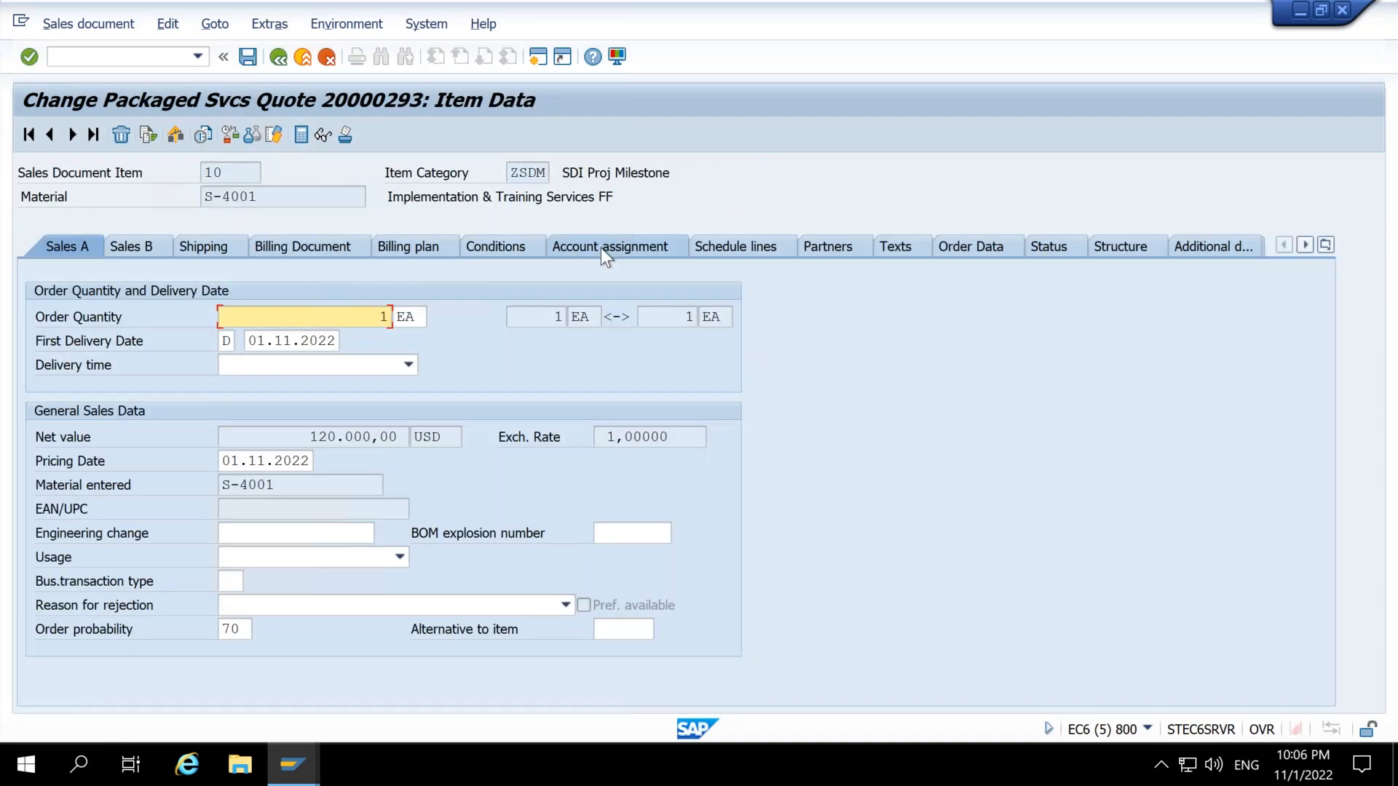
{"action": "left_click", "coordinate": [601, 248]}
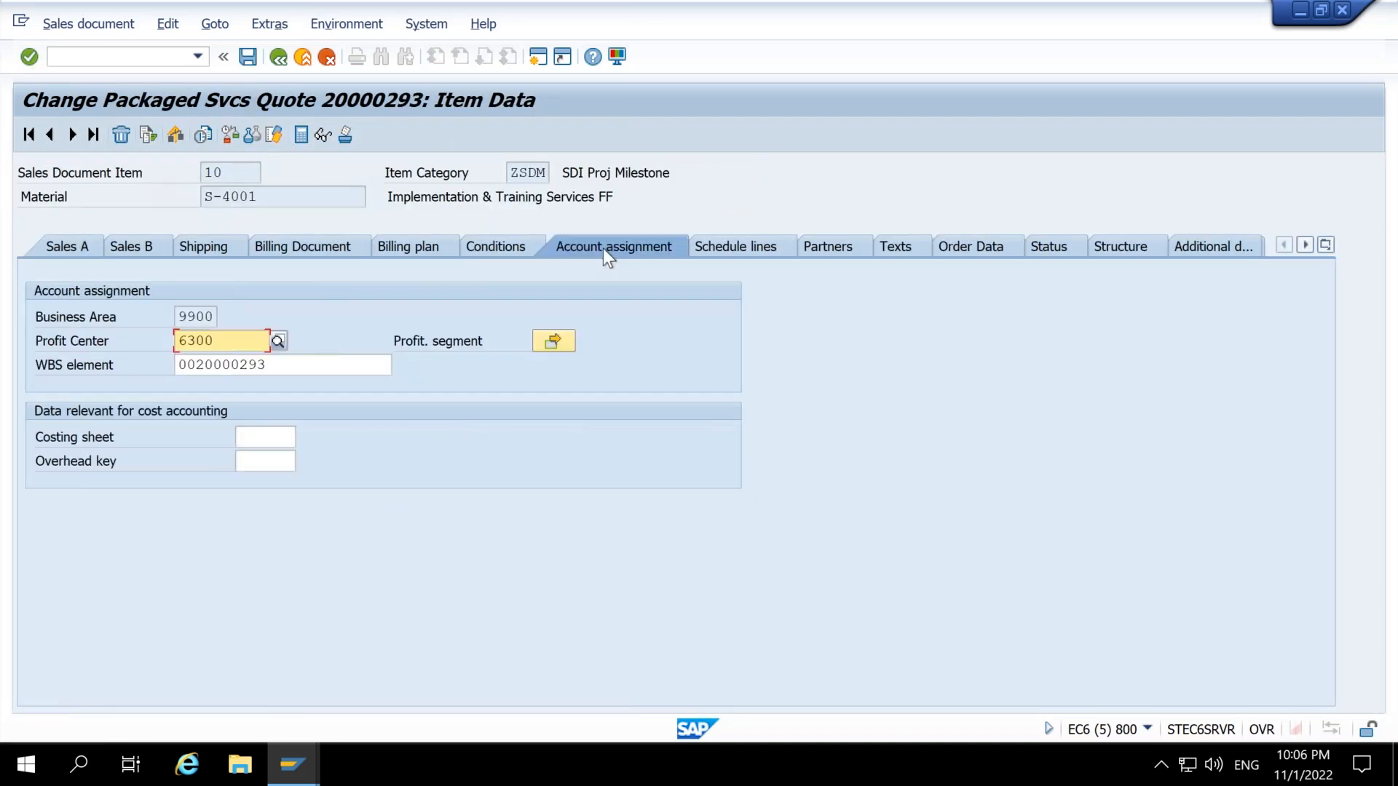
Step: Open the WBS element assigned to the quotation item and copy its identifier
{"action": "left_click_drag", "start_coordinate": [266, 364], "coordinate": [175, 368]}
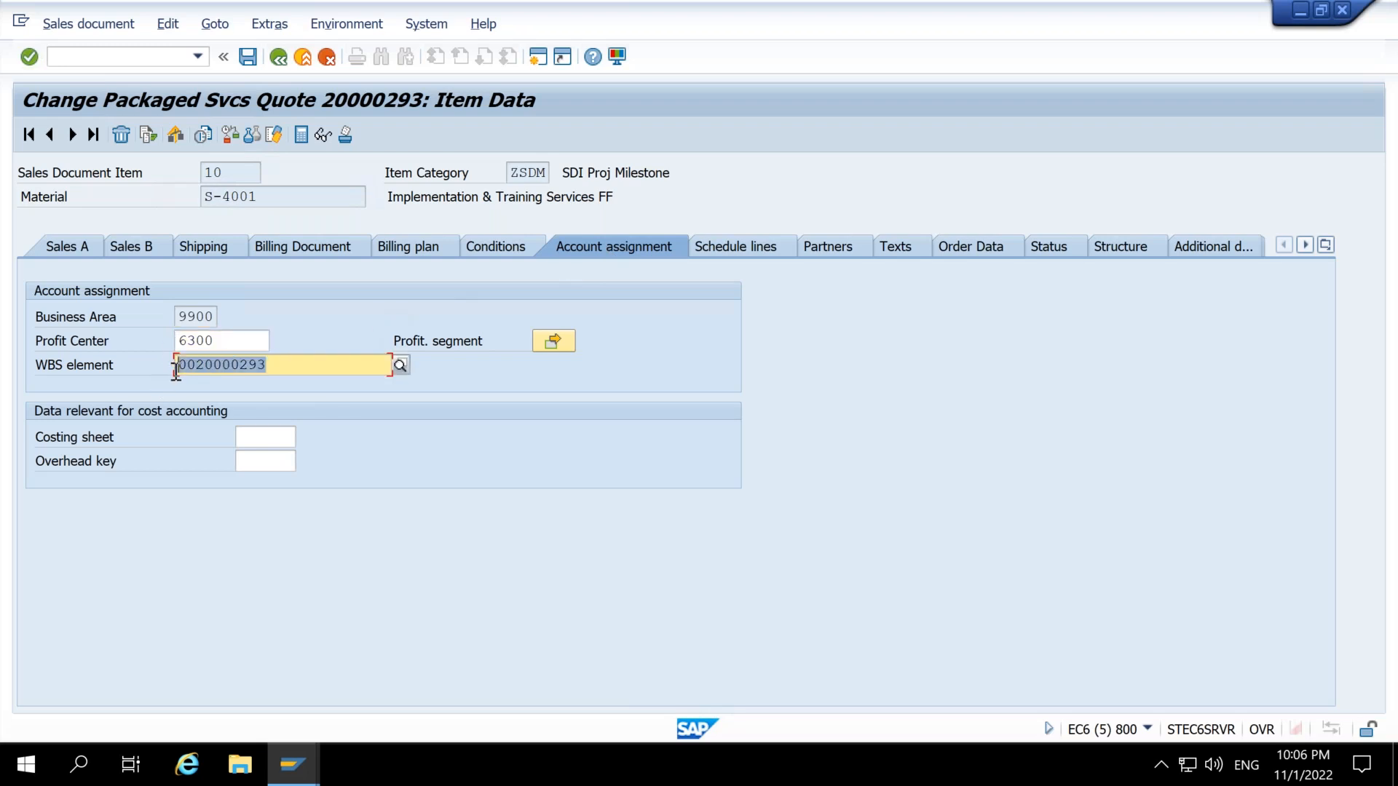
{"action": "double_click", "coordinate": [229, 367]}
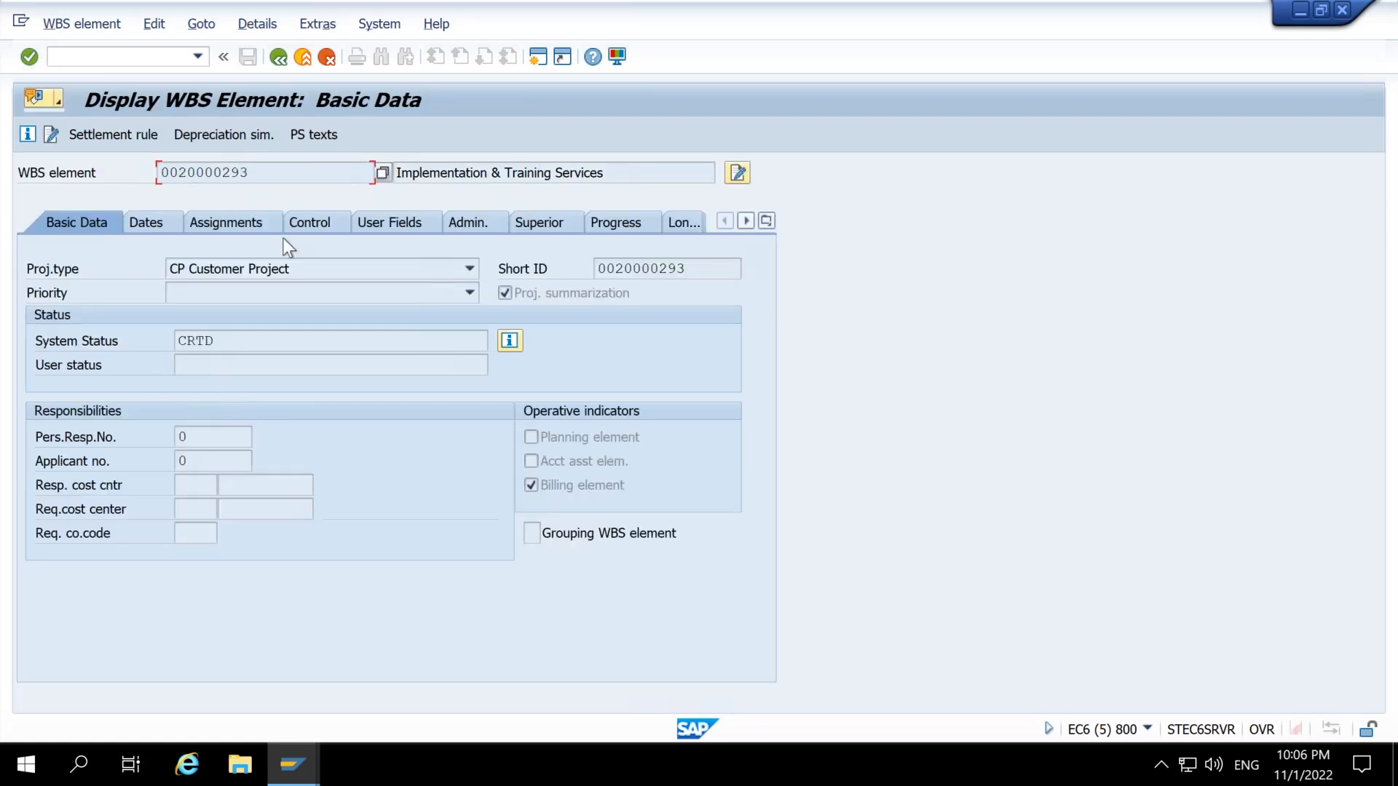
{"action": "left_click_drag", "start_coordinate": [267, 168], "coordinate": [156, 176]}
{"action": "key", "text": "ctrl+c"}
{"action": "left_click", "coordinate": [156, 176]}
Step: Review the WBS element's organizational assignments, control data and basic data
{"action": "left_click", "coordinate": [256, 221]}
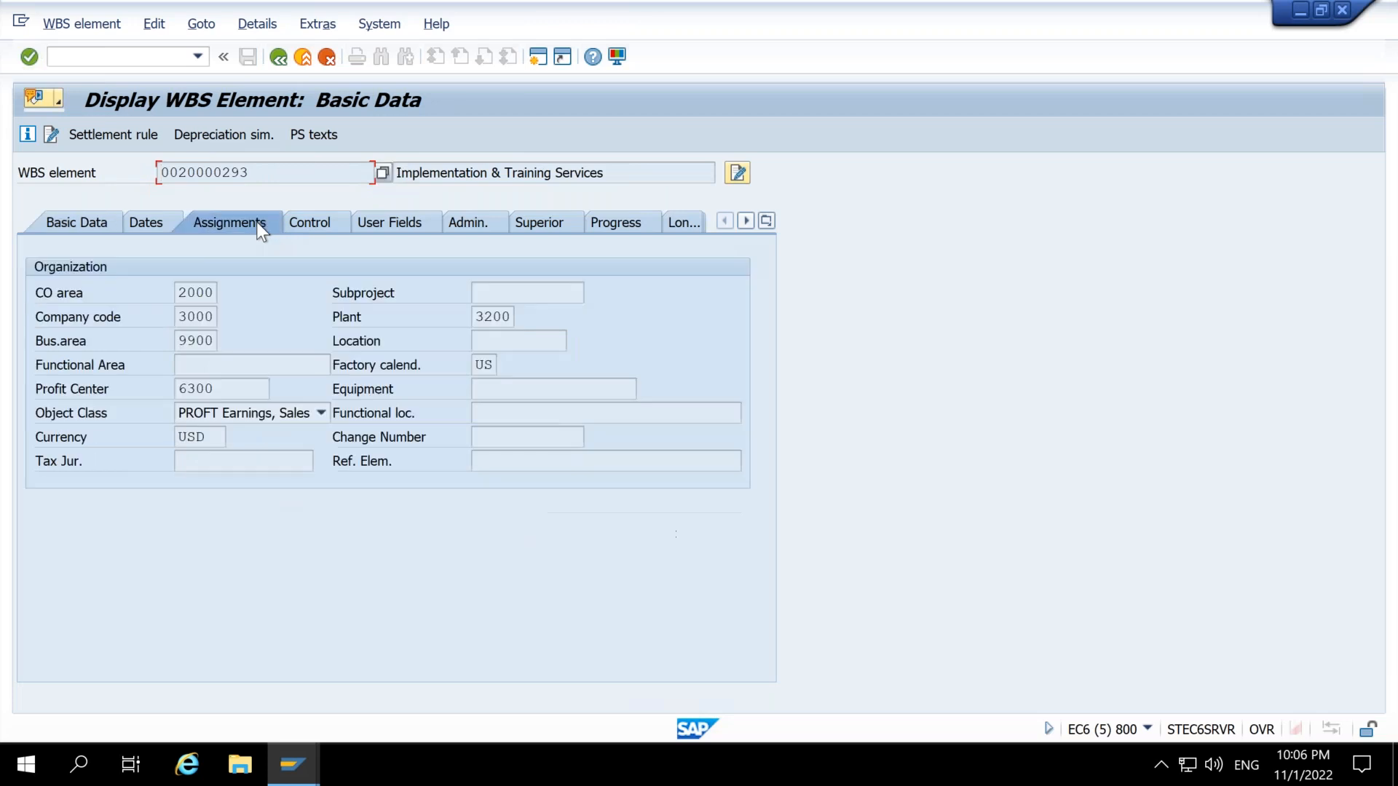
{"action": "left_click", "coordinate": [299, 222]}
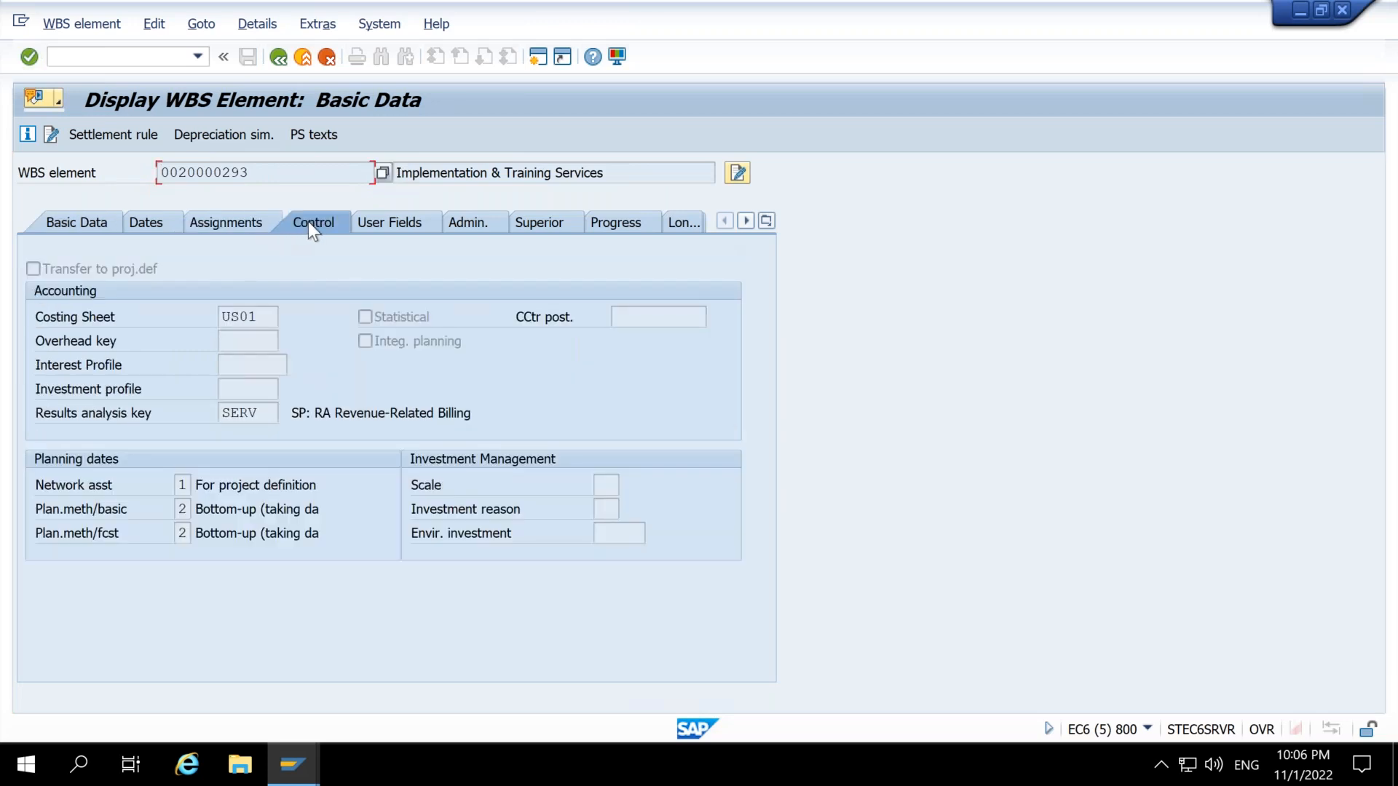
{"action": "left_click", "coordinate": [228, 218]}
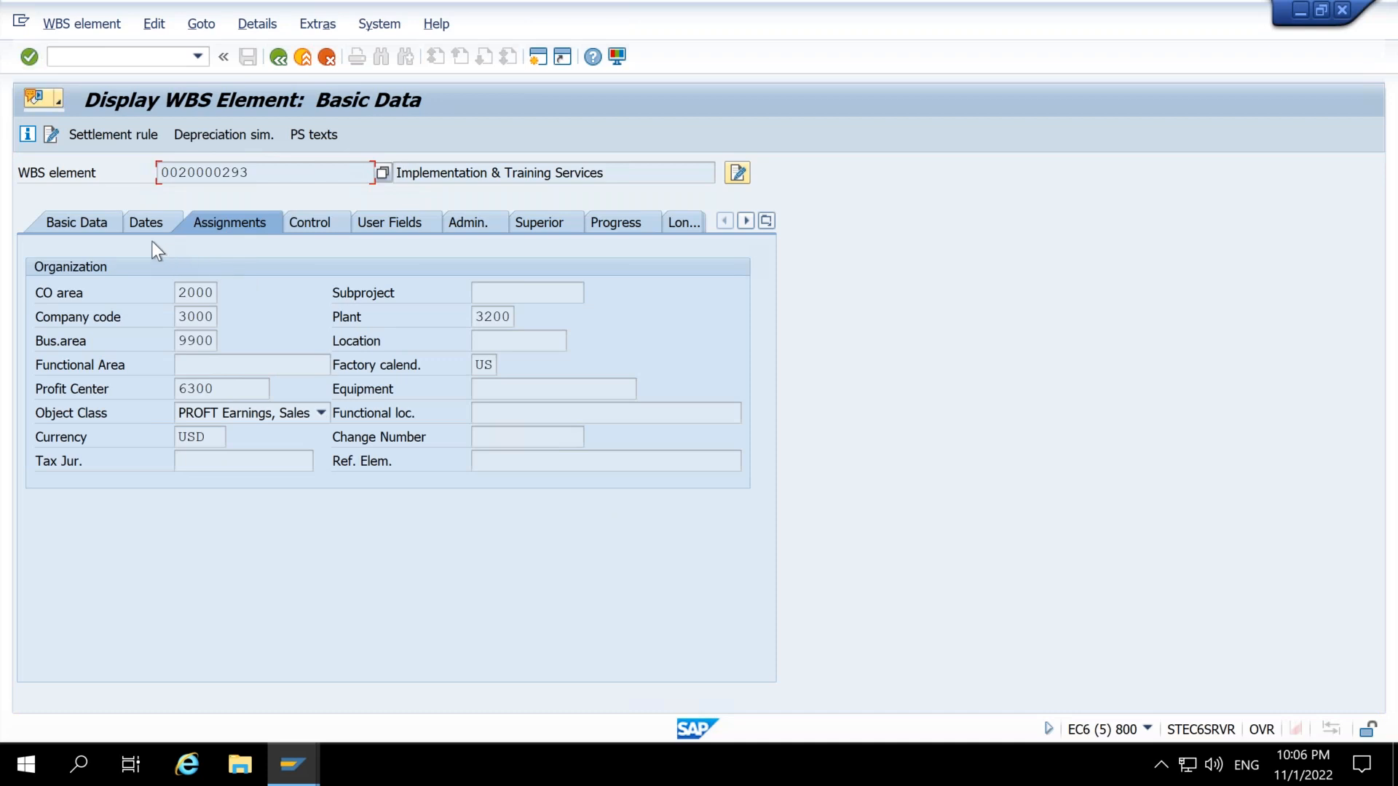
{"action": "left_click", "coordinate": [83, 219]}
Step: Open the generated project in Project Builder (CJ20N) using the copied identifier and enlarge the project structure area
{"action": "left_click", "coordinate": [128, 57]}
{"action": "type", "text": "/ncj20n"}
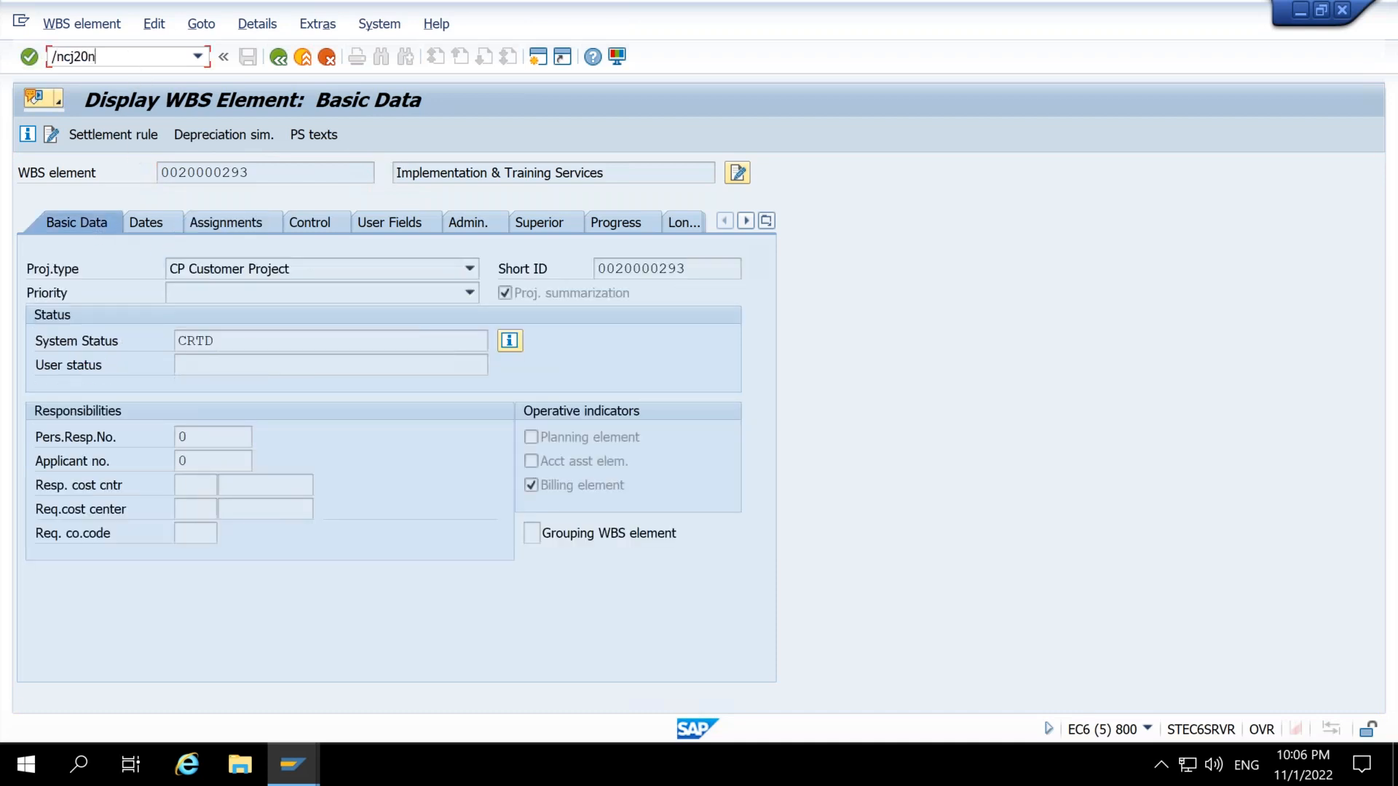
{"action": "key", "text": "Return"}
{"action": "left_click", "coordinate": [29, 165]}
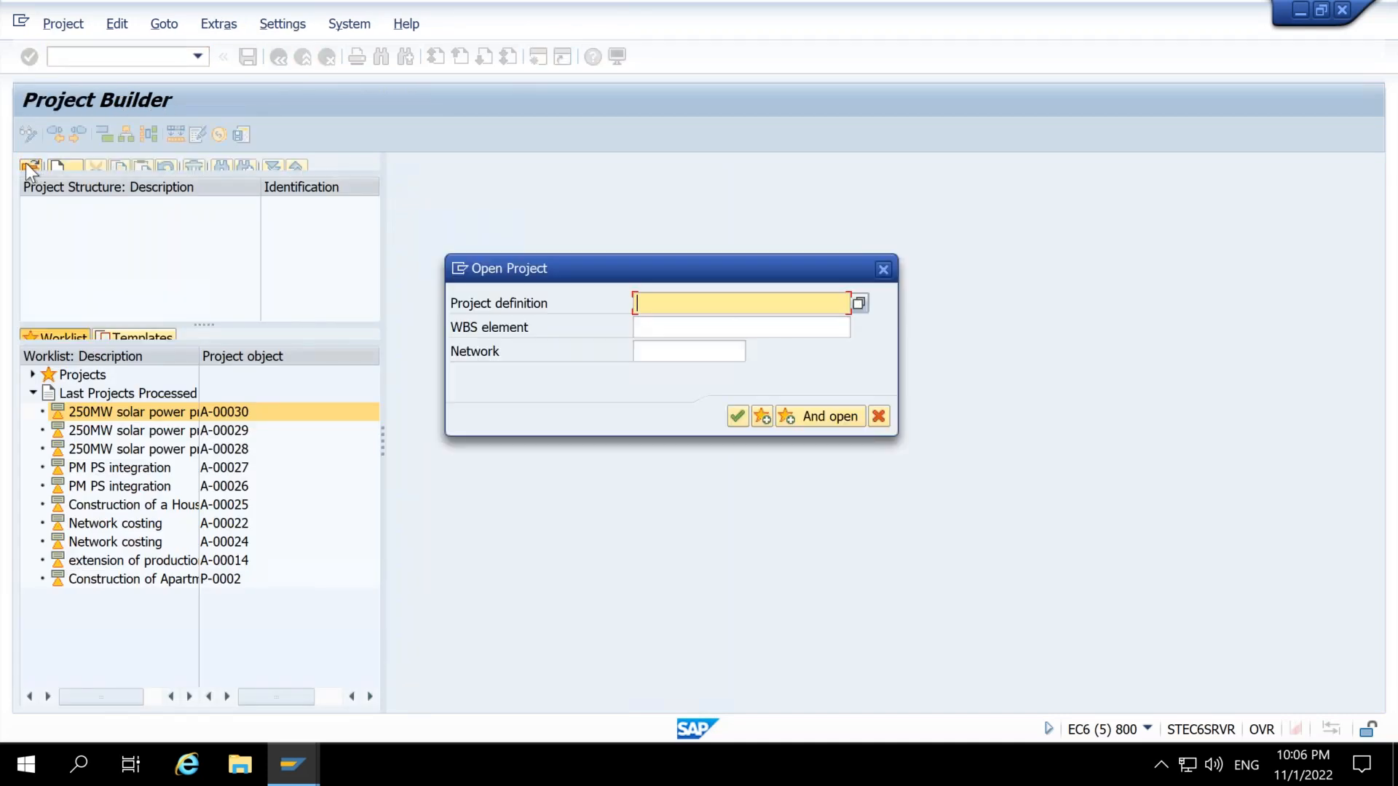
{"action": "key", "text": "ctrl+v"}
{"action": "key", "text": "Return"}
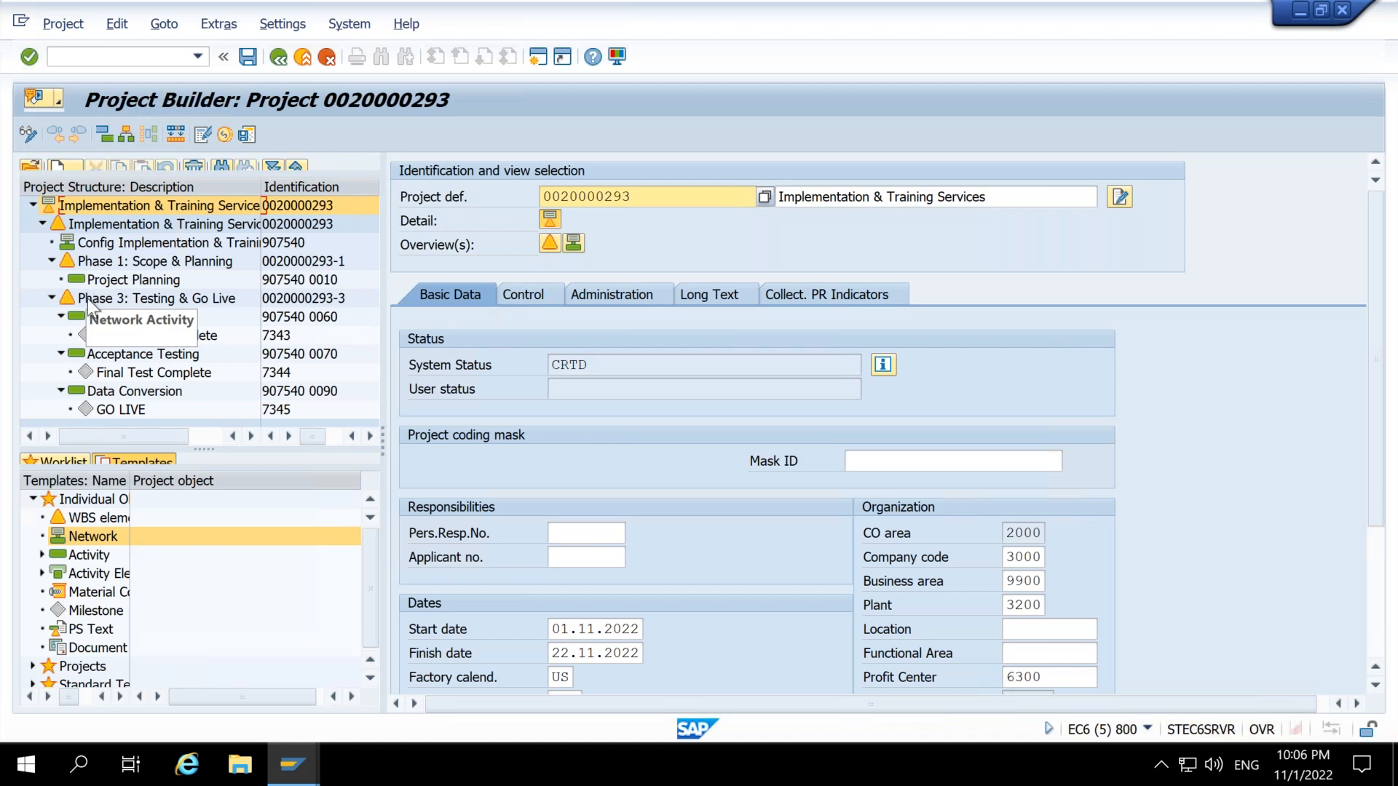
{"action": "left_click_drag", "start_coordinate": [386, 446], "coordinate": [448, 445]}
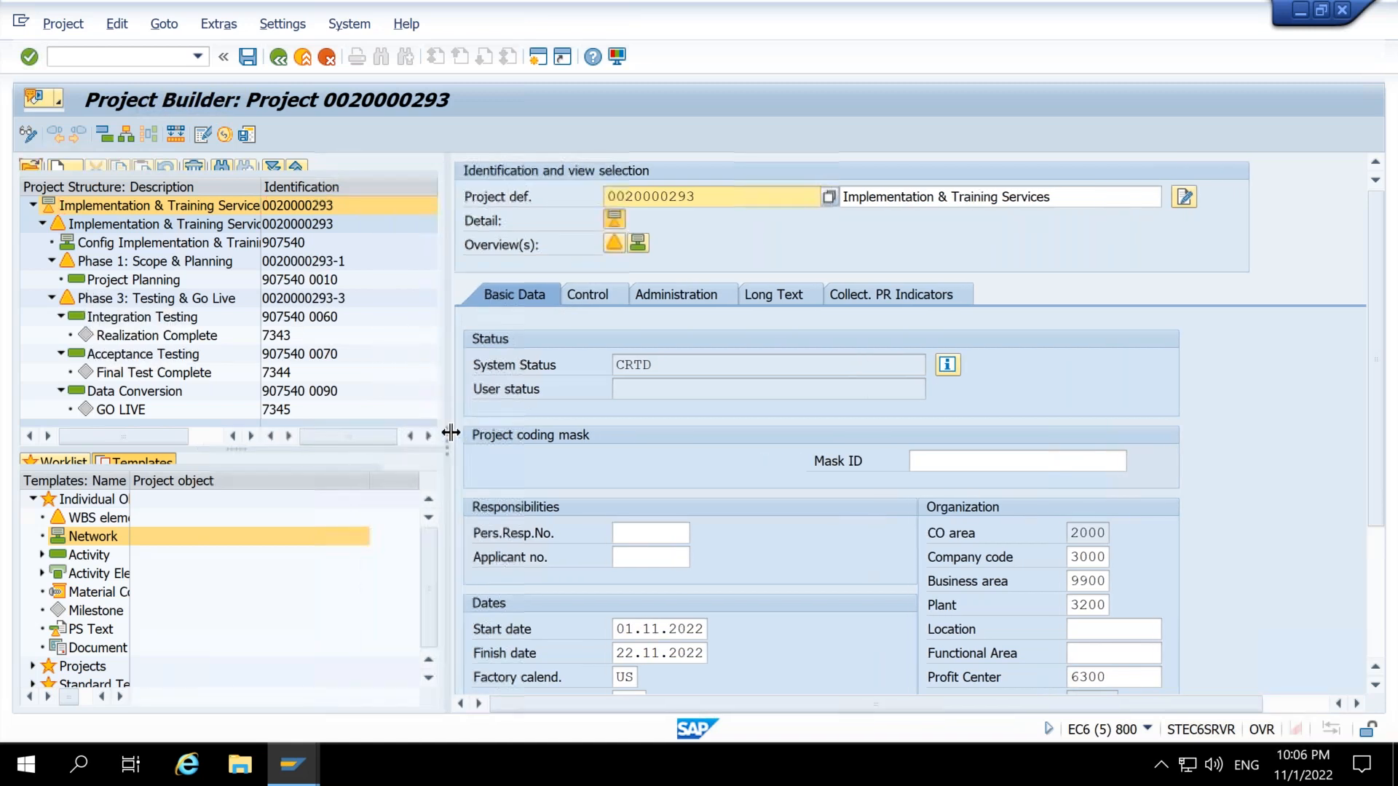
{"action": "left_click_drag", "start_coordinate": [246, 450], "coordinate": [246, 509]}
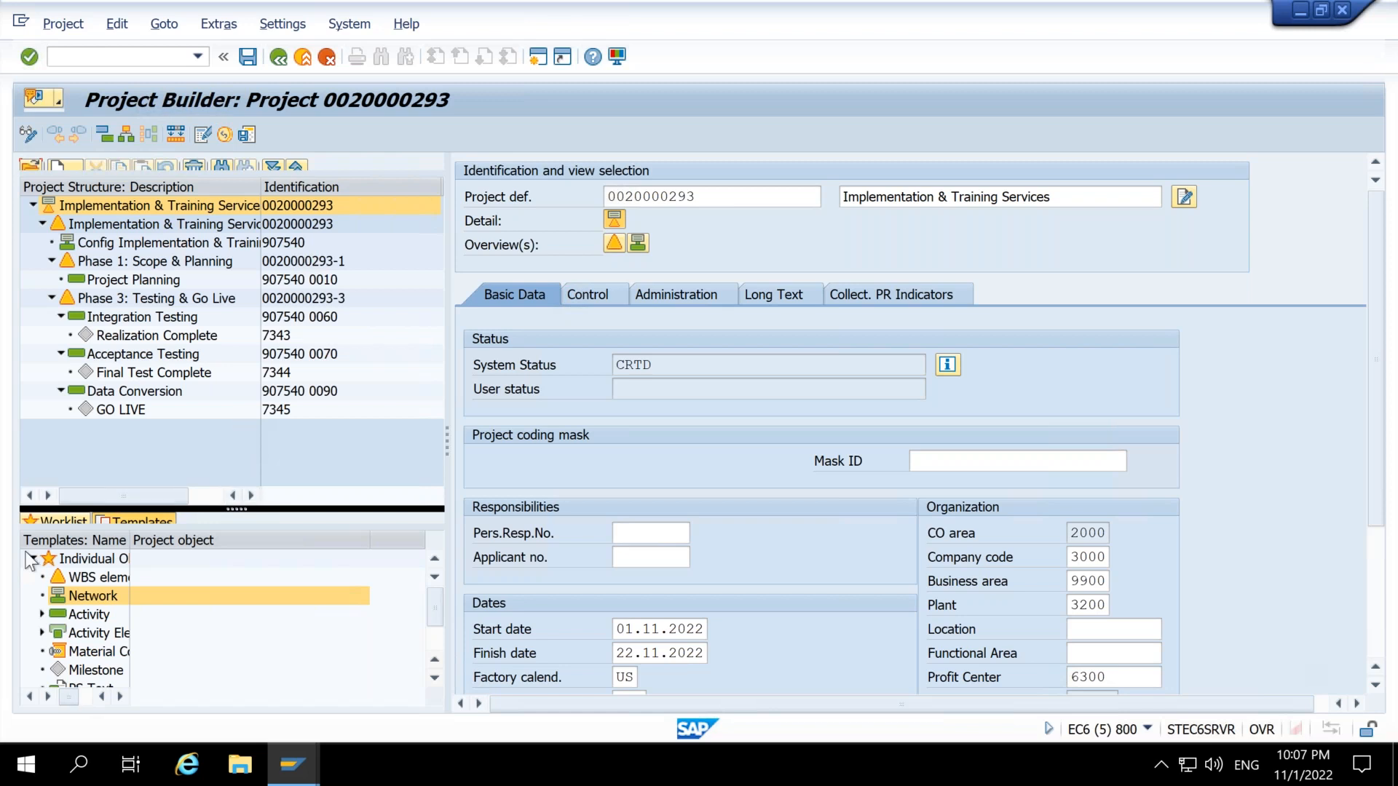
Step: Switch to the Workings workbook in Excel and examine the Customer Project notes on Sheet21
{"action": "left_click", "coordinate": [324, 761]}
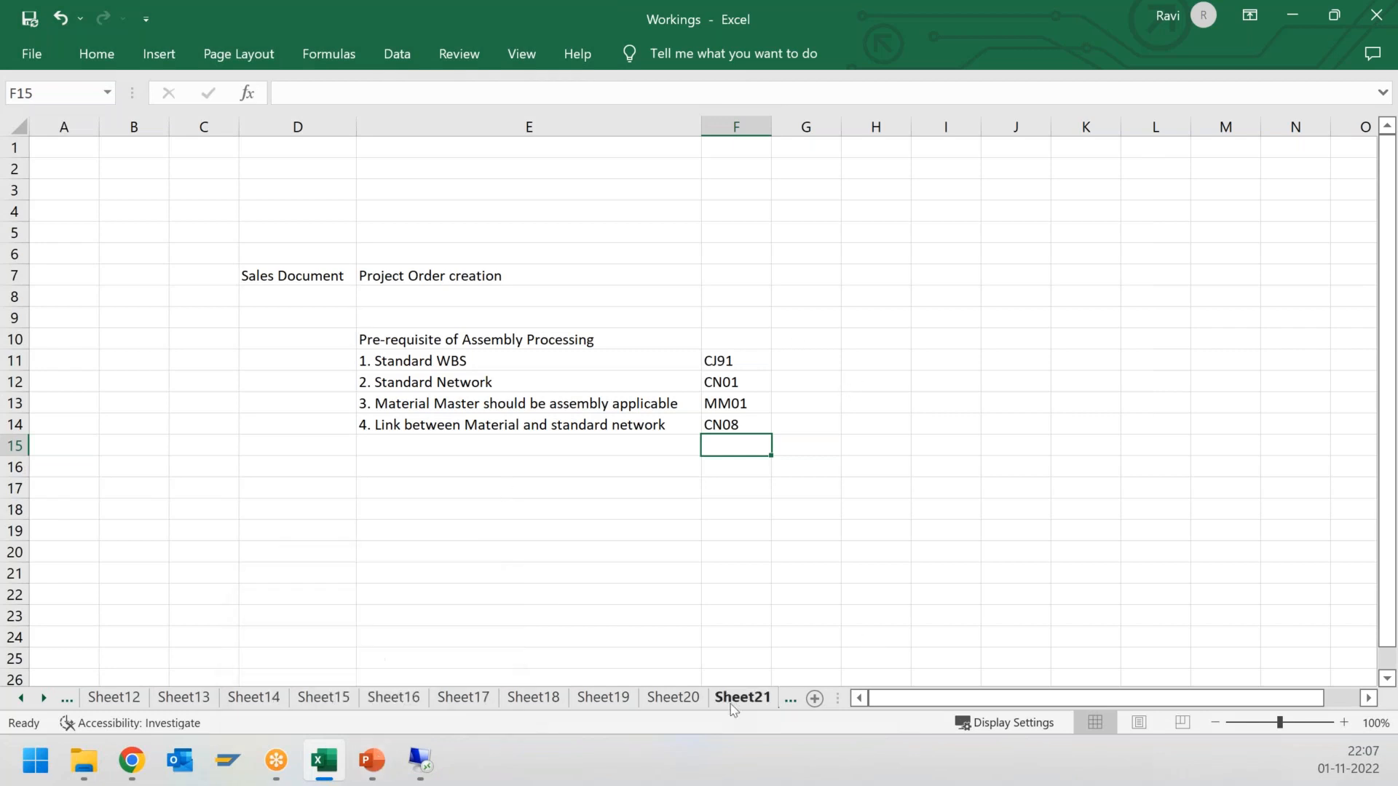
{"action": "left_click", "coordinate": [790, 699]}
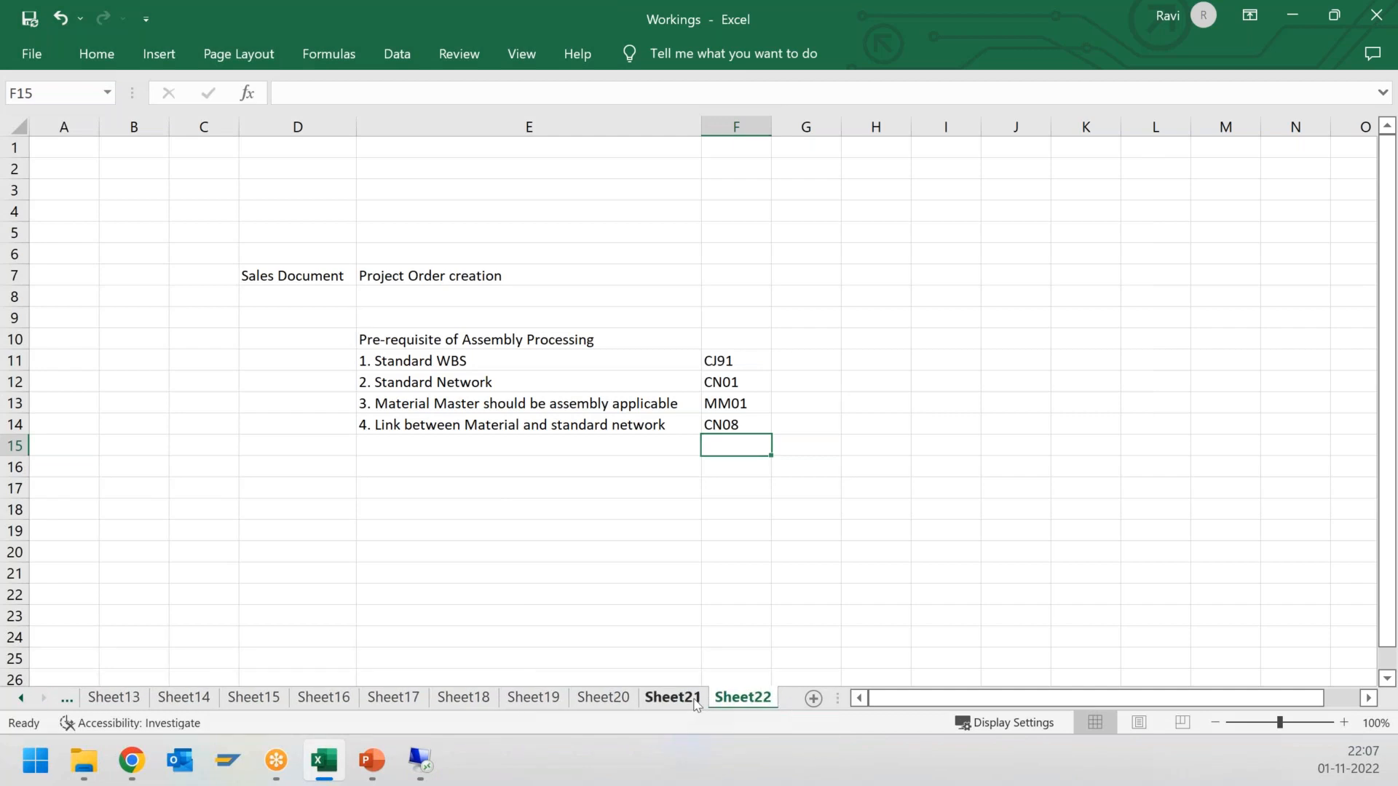
{"action": "left_click", "coordinate": [672, 699]}
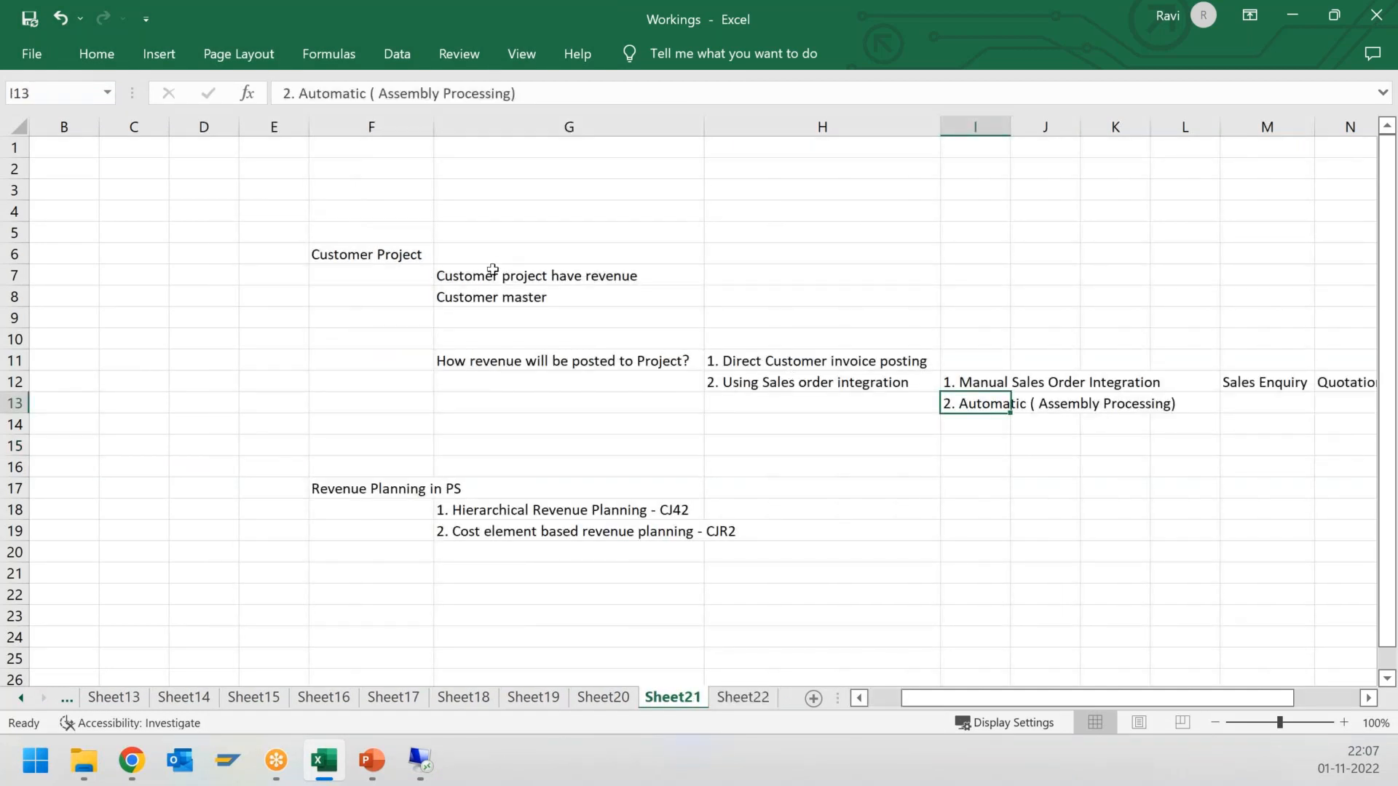
{"action": "left_click_drag", "start_coordinate": [219, 197], "coordinate": [1305, 626]}
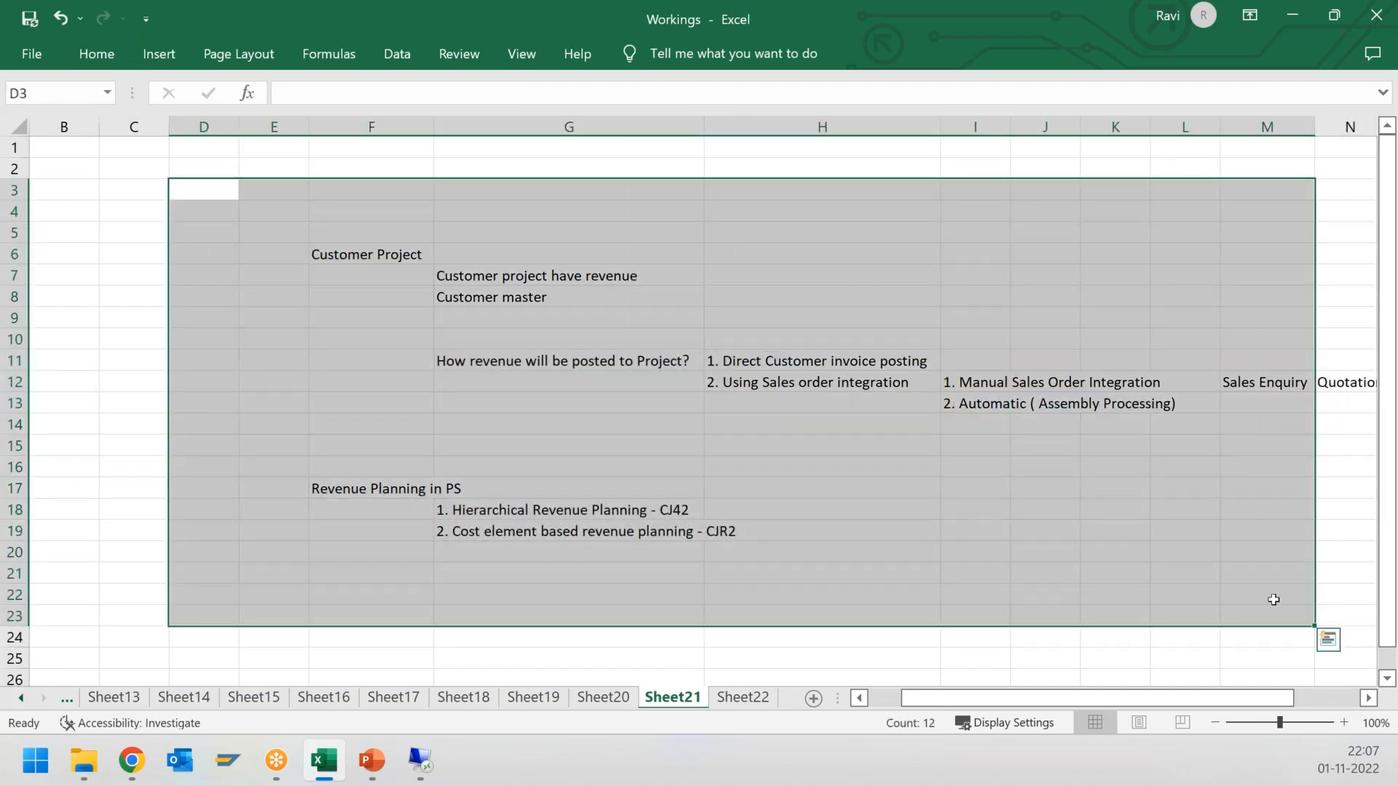
{"action": "left_click", "coordinate": [740, 487]}
Step: Review the notes on posting revenue to a project: direct customer invoice, manual sales order integration and automatic assembly processing
{"action": "left_click", "coordinate": [579, 362]}
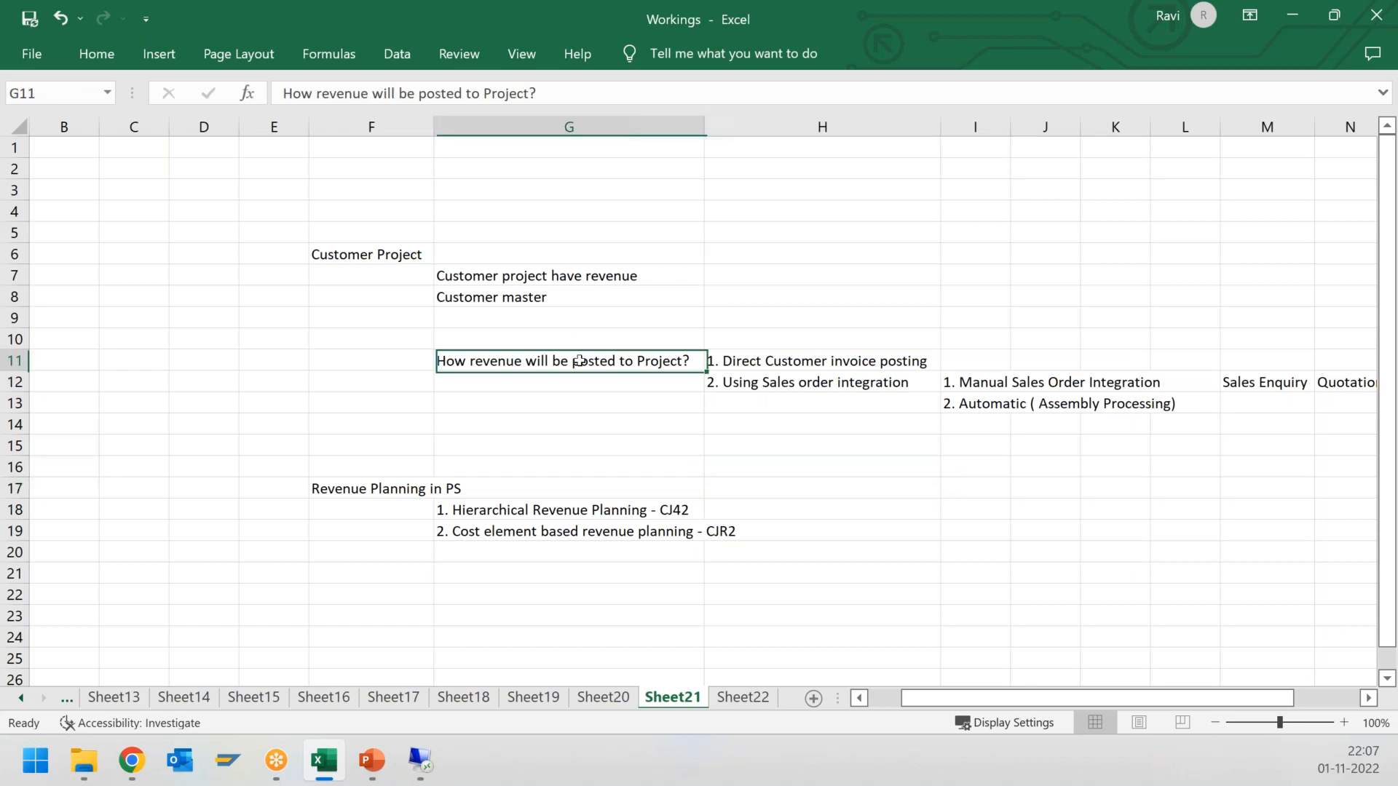
{"action": "left_click", "coordinate": [811, 361]}
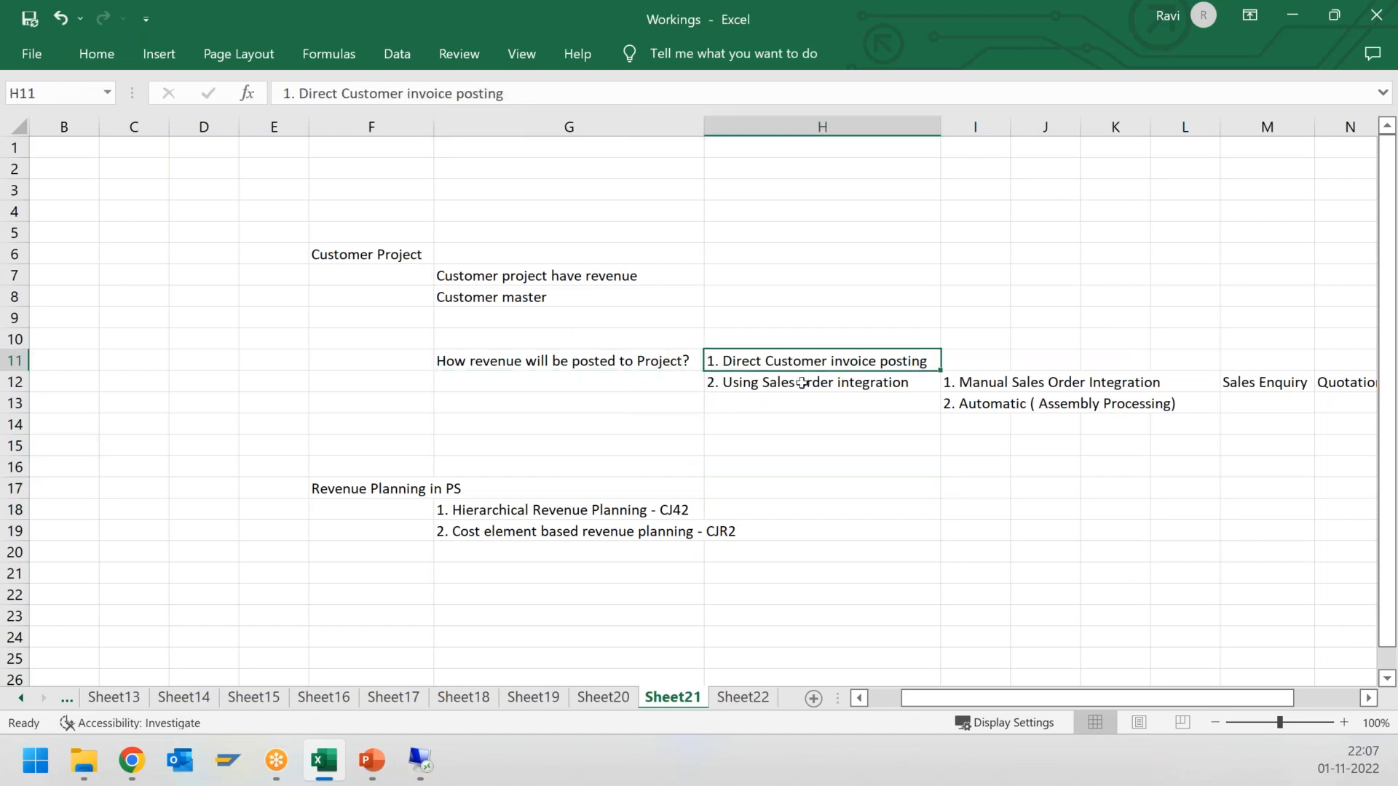
{"action": "left_click", "coordinate": [803, 380]}
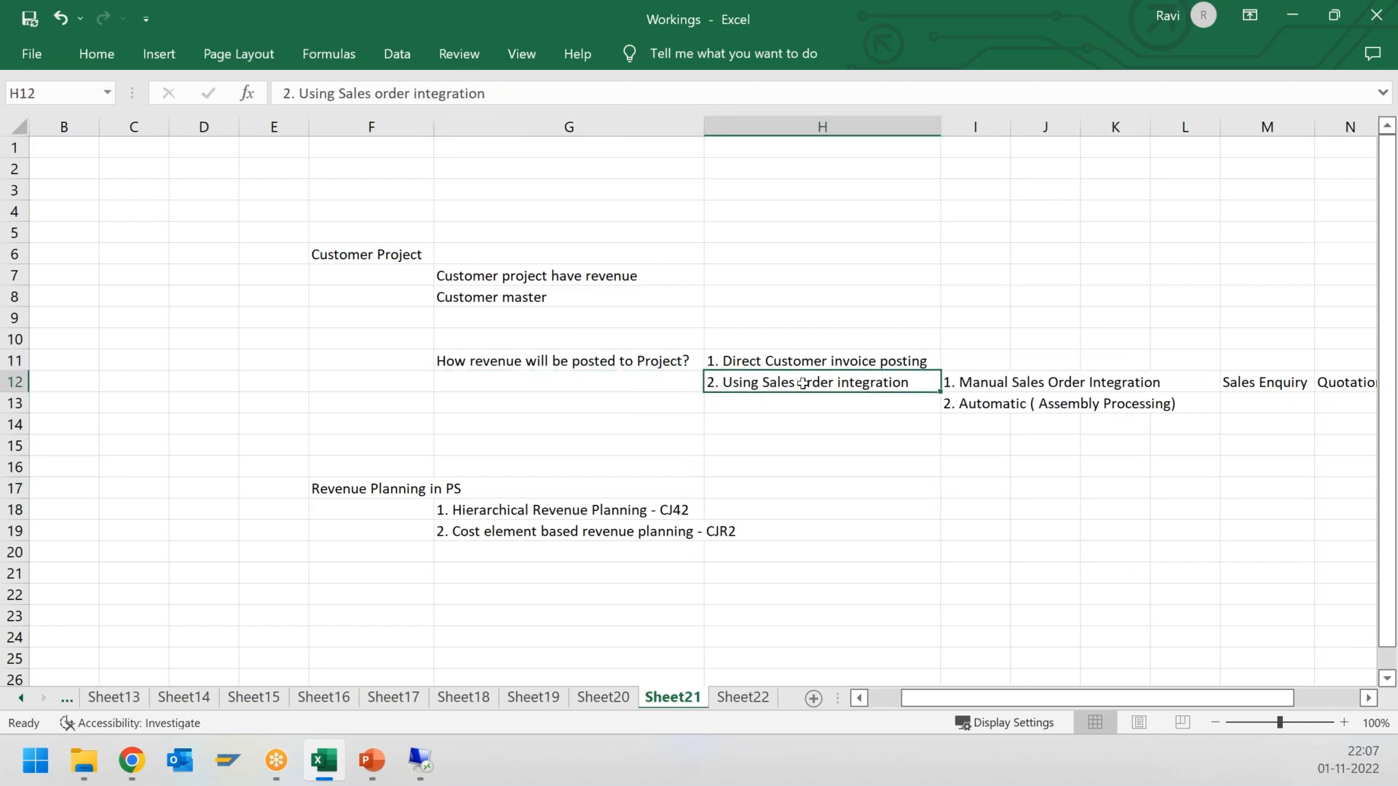
{"action": "left_click", "coordinate": [995, 383]}
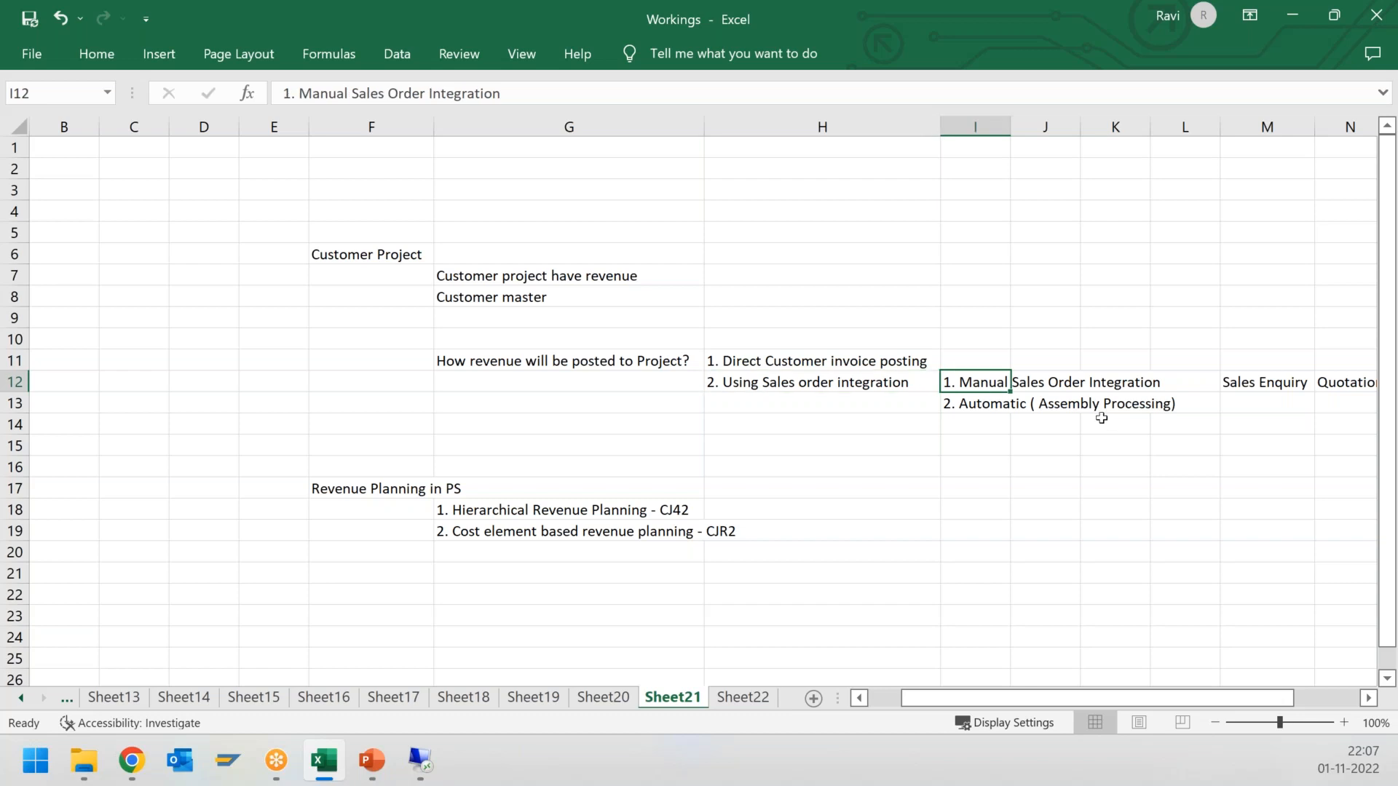
{"action": "left_click", "coordinate": [982, 408]}
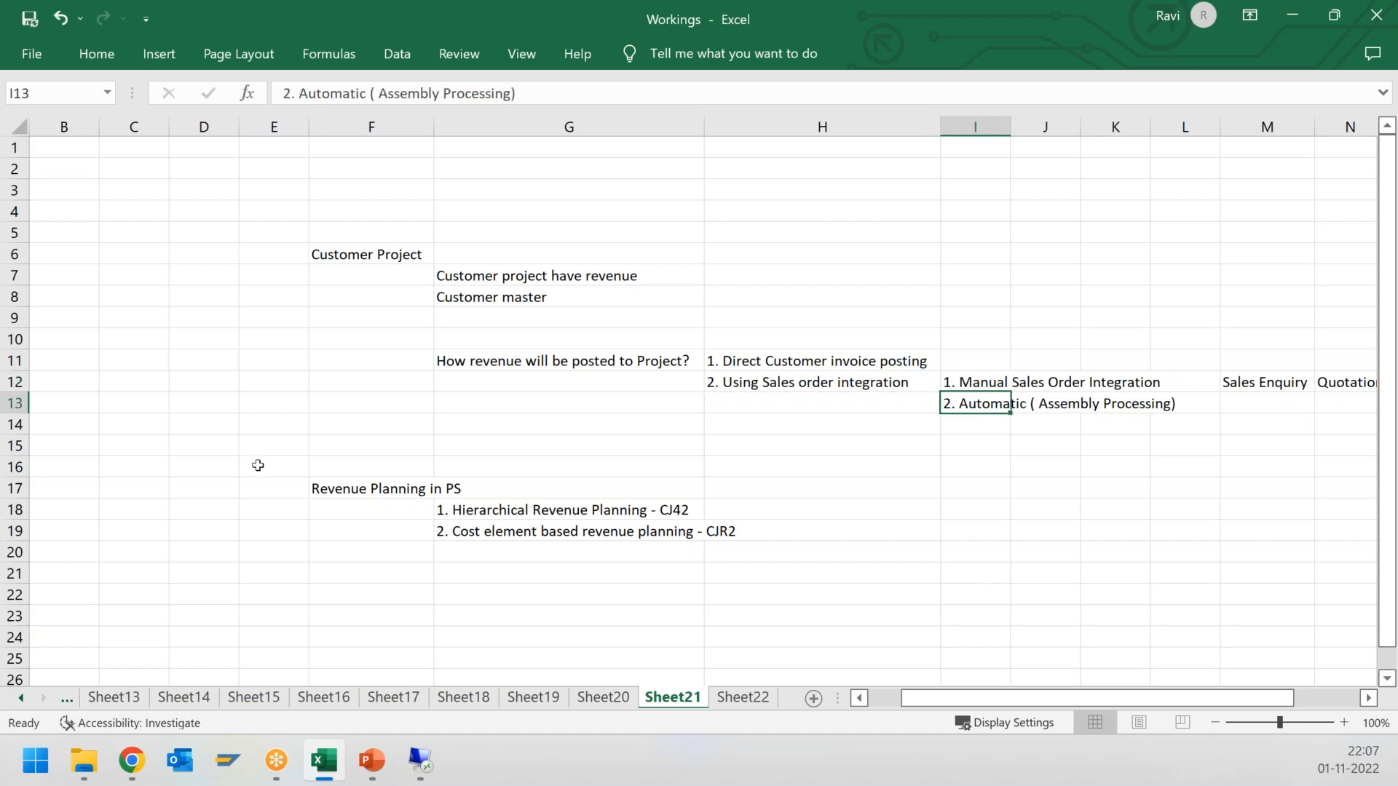
Step: Review the Revenue Planning in PS notes, covering hierarchical planning with CJ42 and cost element based planning with CJR2
{"action": "left_click_drag", "start_coordinate": [258, 465], "coordinate": [727, 574]}
{"action": "left_click", "coordinate": [549, 508]}
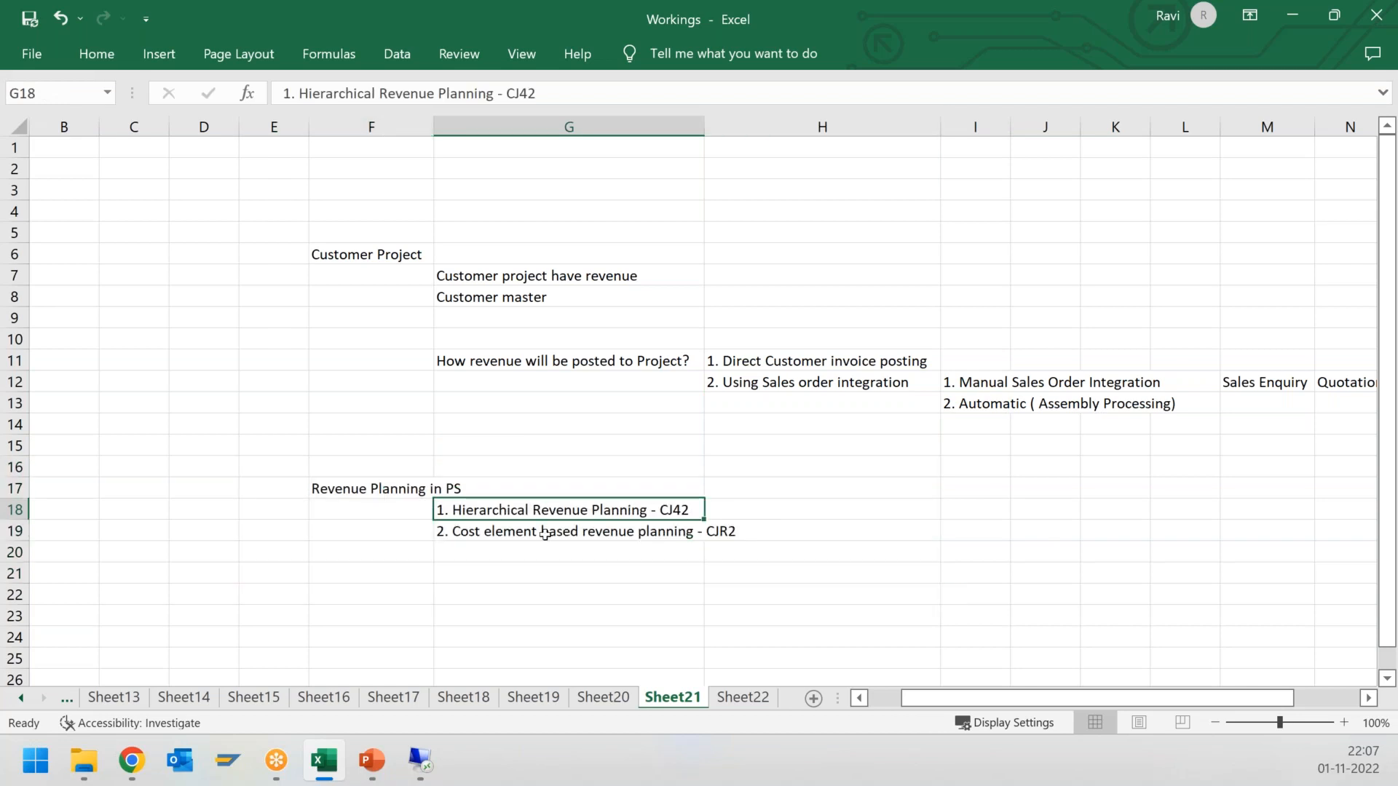
{"action": "left_click", "coordinate": [546, 534]}
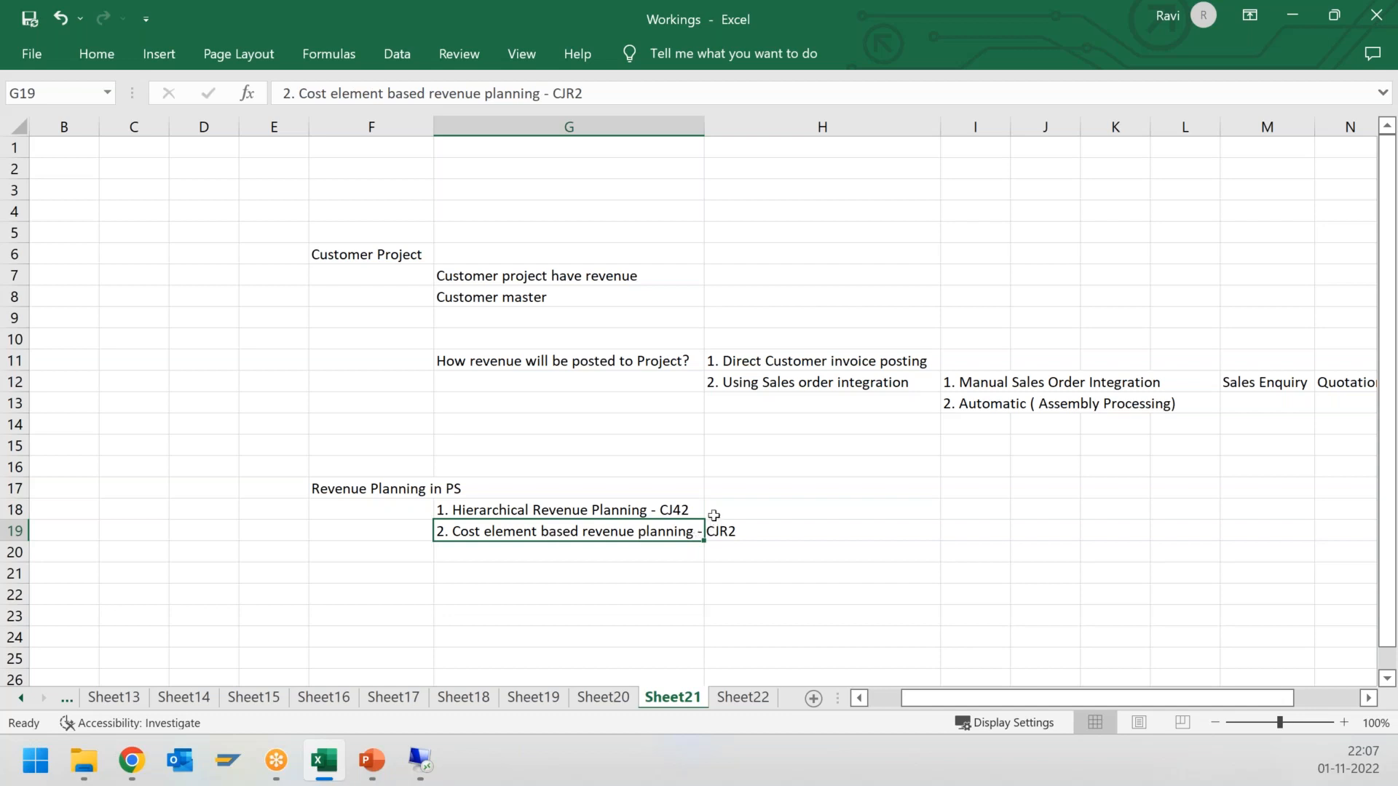
Step: Switch to the 16 - PS-SD Process presentation in PowerPoint and highlight the Milestone billing bullet on the PS-SD Integration slide
{"action": "left_click", "coordinate": [372, 760]}
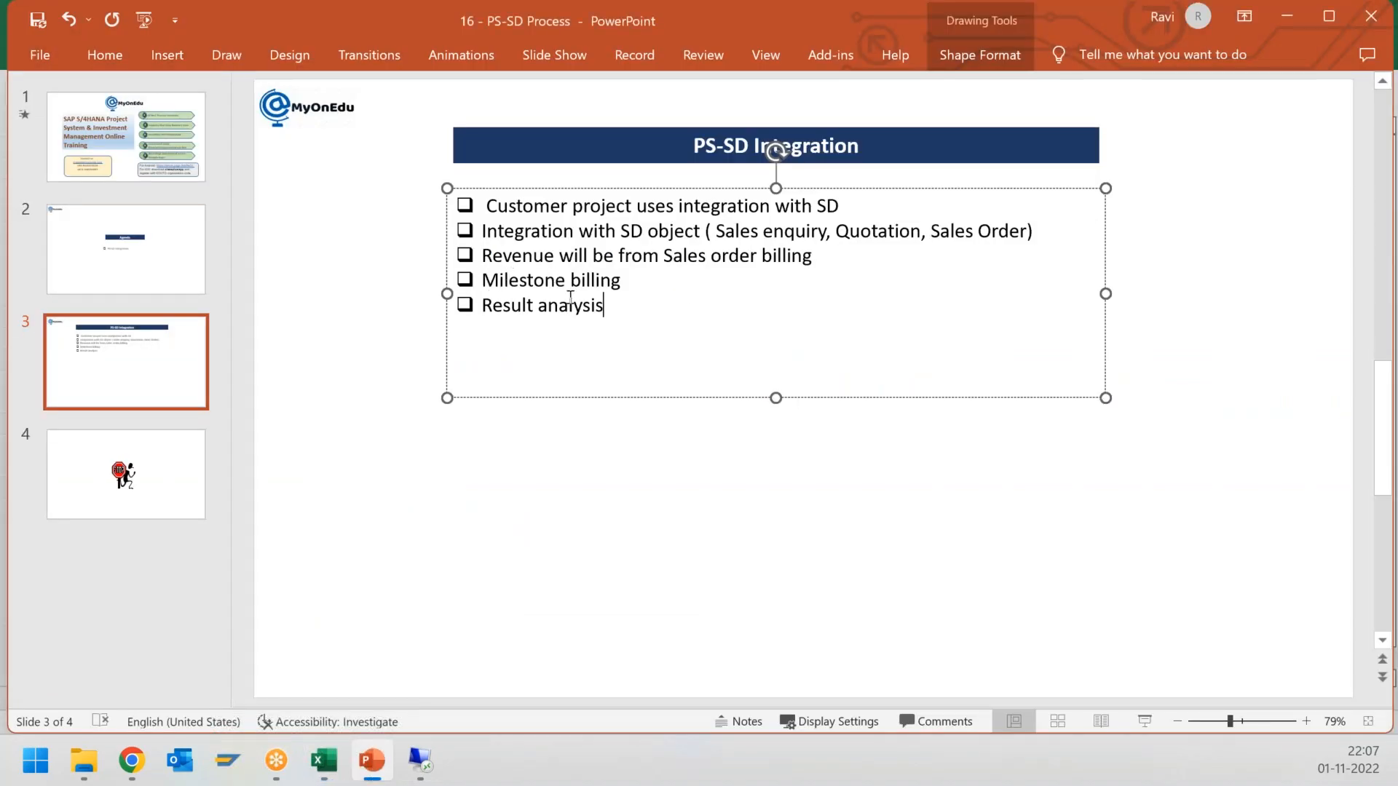
{"action": "left_click", "coordinate": [483, 279]}
{"action": "left_click_drag", "start_coordinate": [483, 279], "coordinate": [595, 278]}
{"action": "left_click_drag", "start_coordinate": [597, 278], "coordinate": [620, 280]}
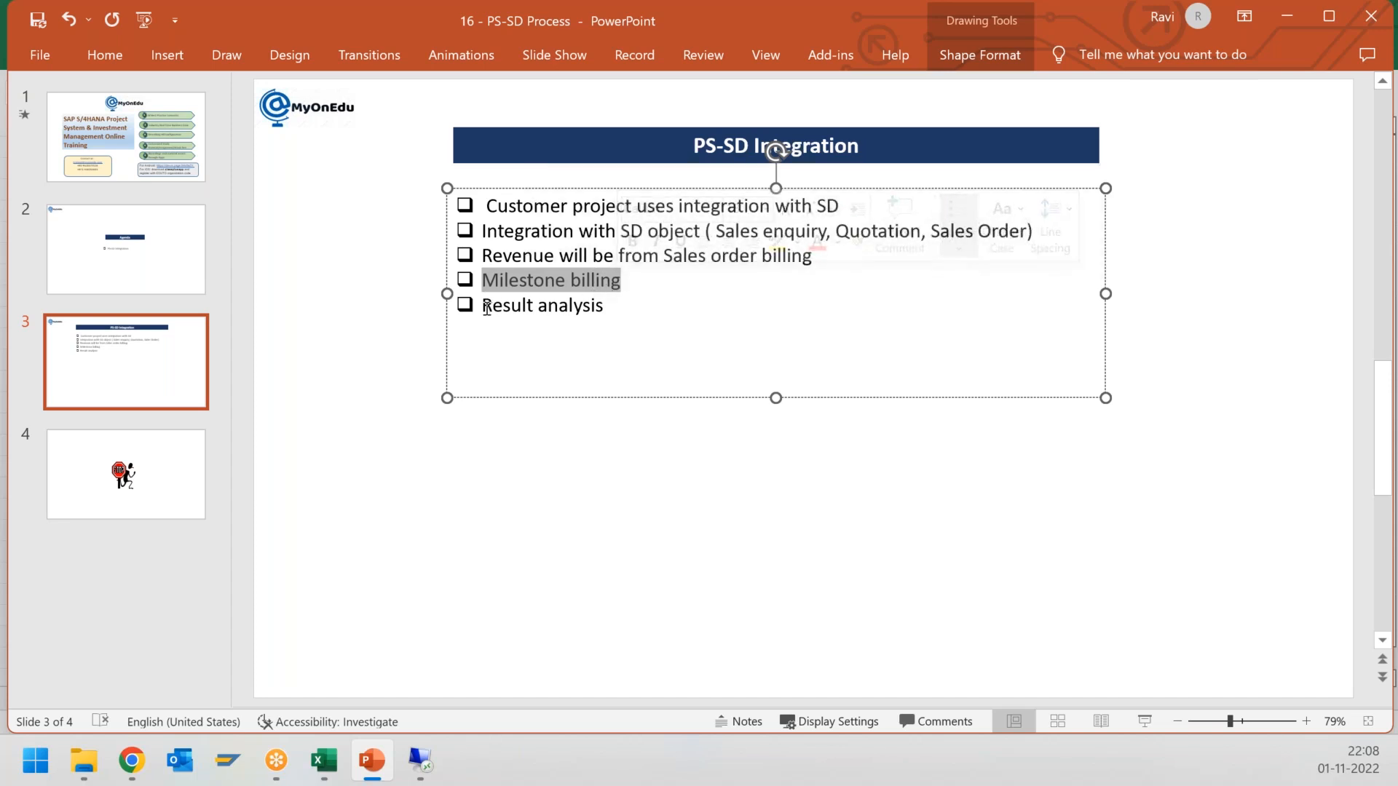